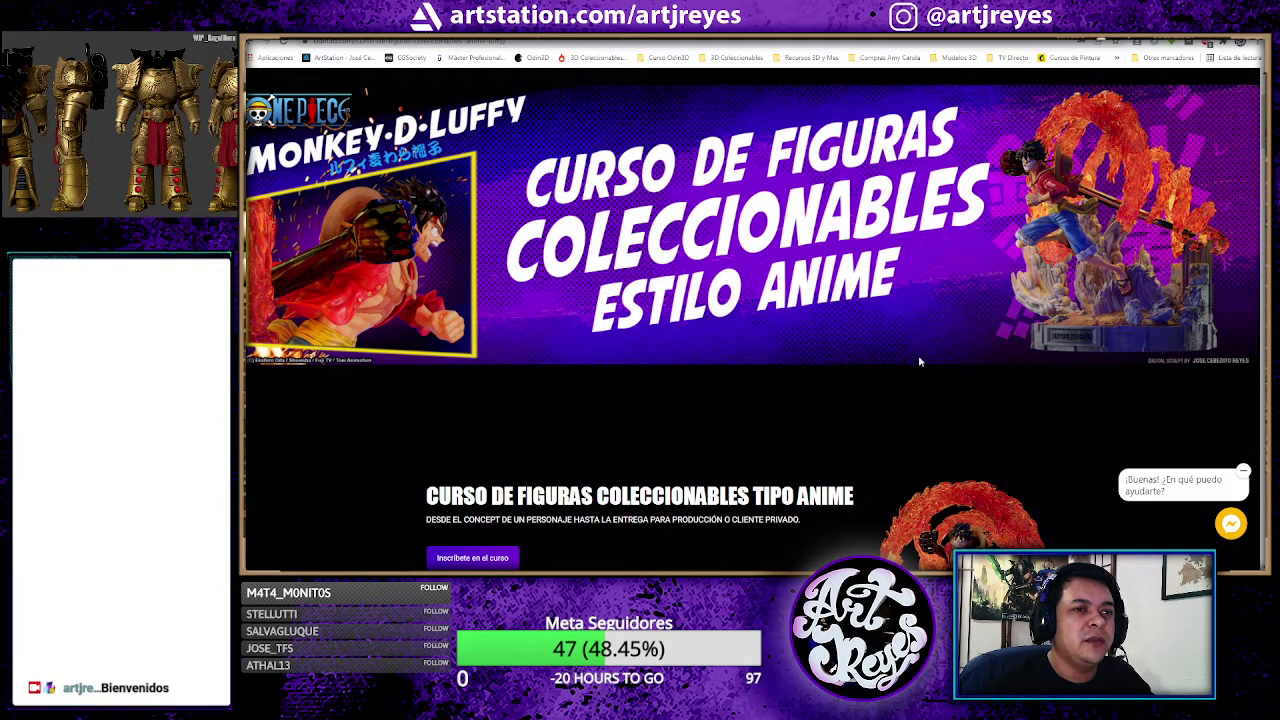
Step: Scroll down the course page to the OFERTA DE PRE-LANZAMIENTO price offer and highlight its text briefly
{"action": "scroll", "coordinate": [1052, 398], "scroll_direction": "down", "scroll_amount": 3}
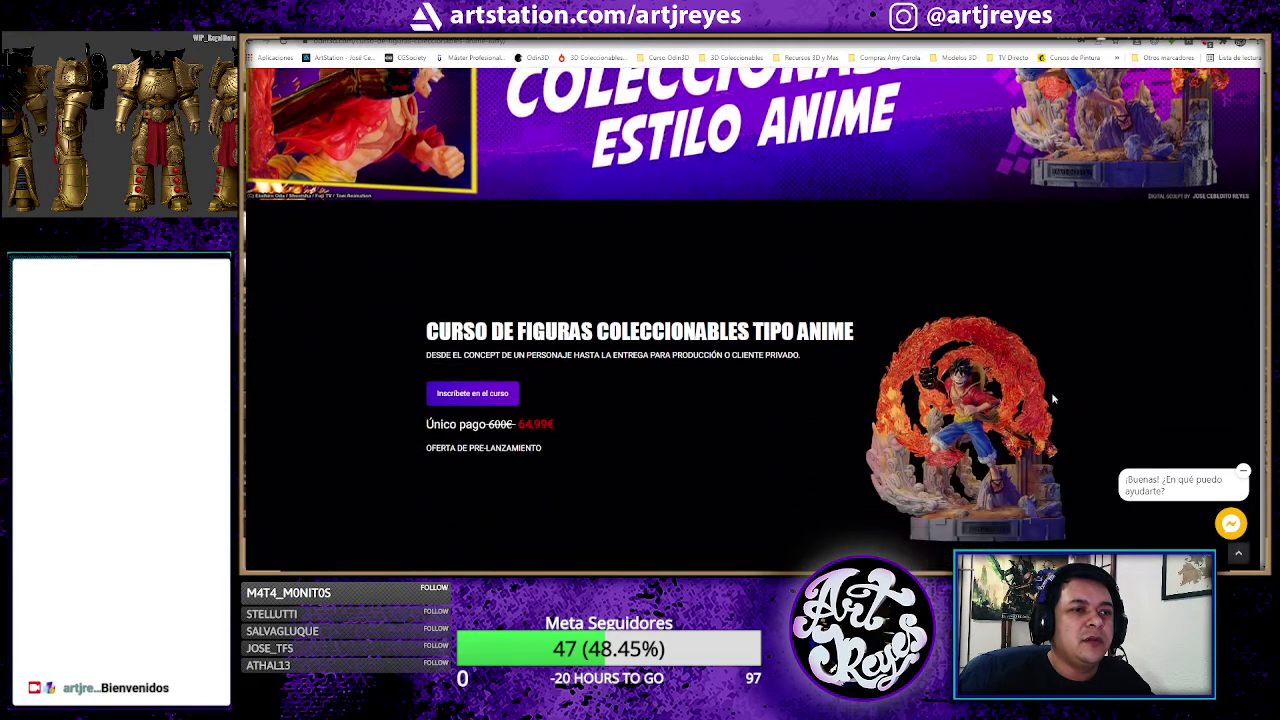
{"action": "scroll", "coordinate": [1052, 398], "scroll_direction": "down", "scroll_amount": 2}
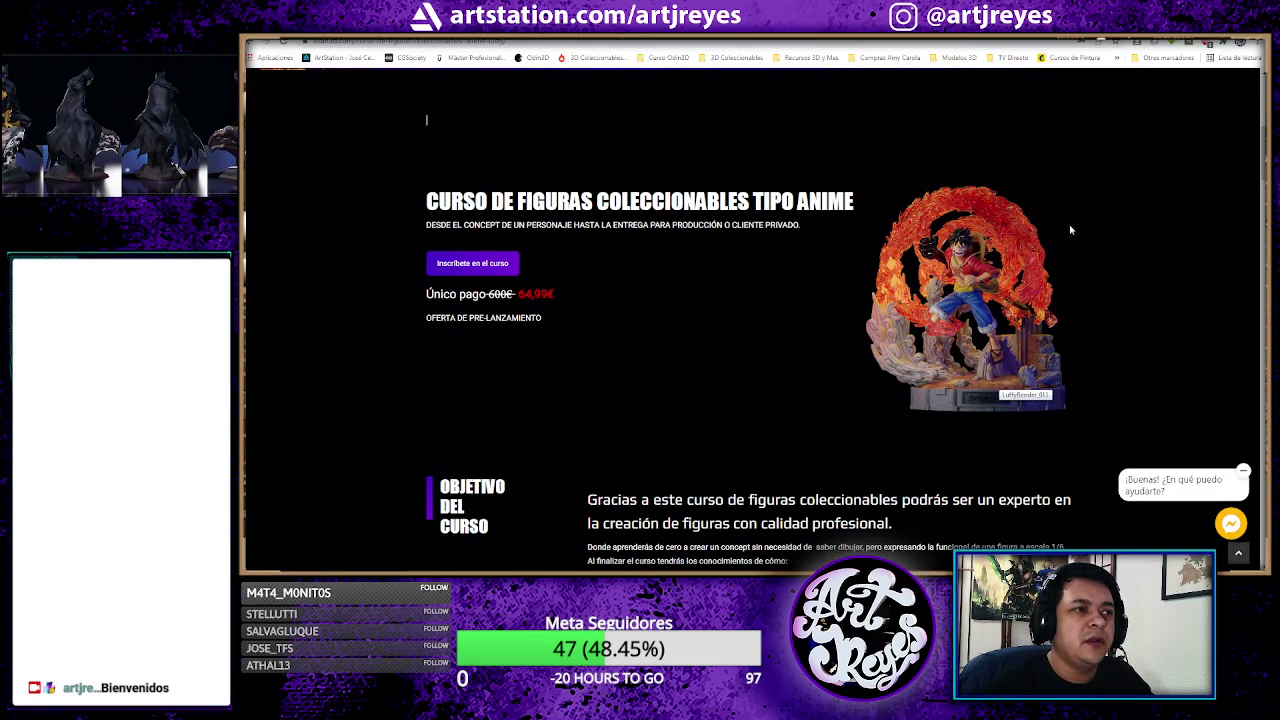
{"action": "scroll", "coordinate": [1070, 230], "scroll_direction": "down", "scroll_amount": 1}
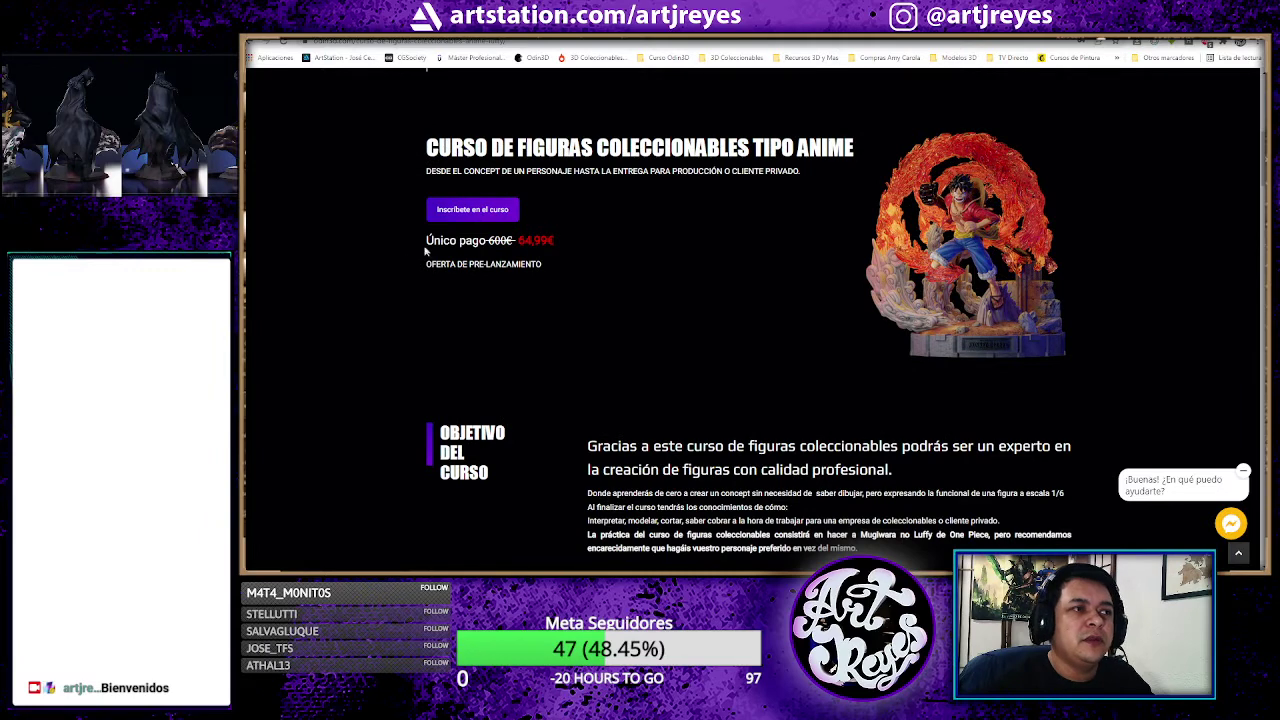
{"action": "left_click_drag", "start_coordinate": [430, 264], "coordinate": [568, 259]}
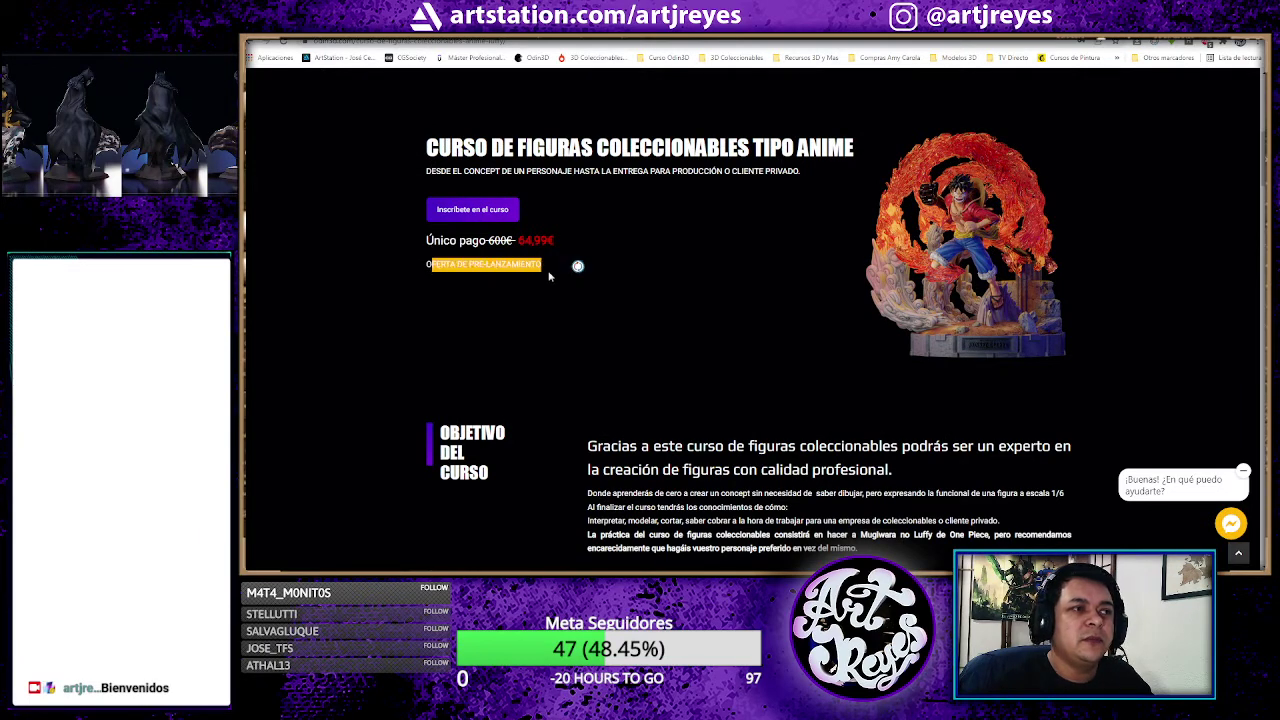
{"action": "left_click", "coordinate": [624, 285]}
Step: Continue past the objectives, trailer and Programa del curso down to 'El curso paso a paso'
{"action": "scroll", "coordinate": [966, 358], "scroll_direction": "down", "scroll_amount": 2}
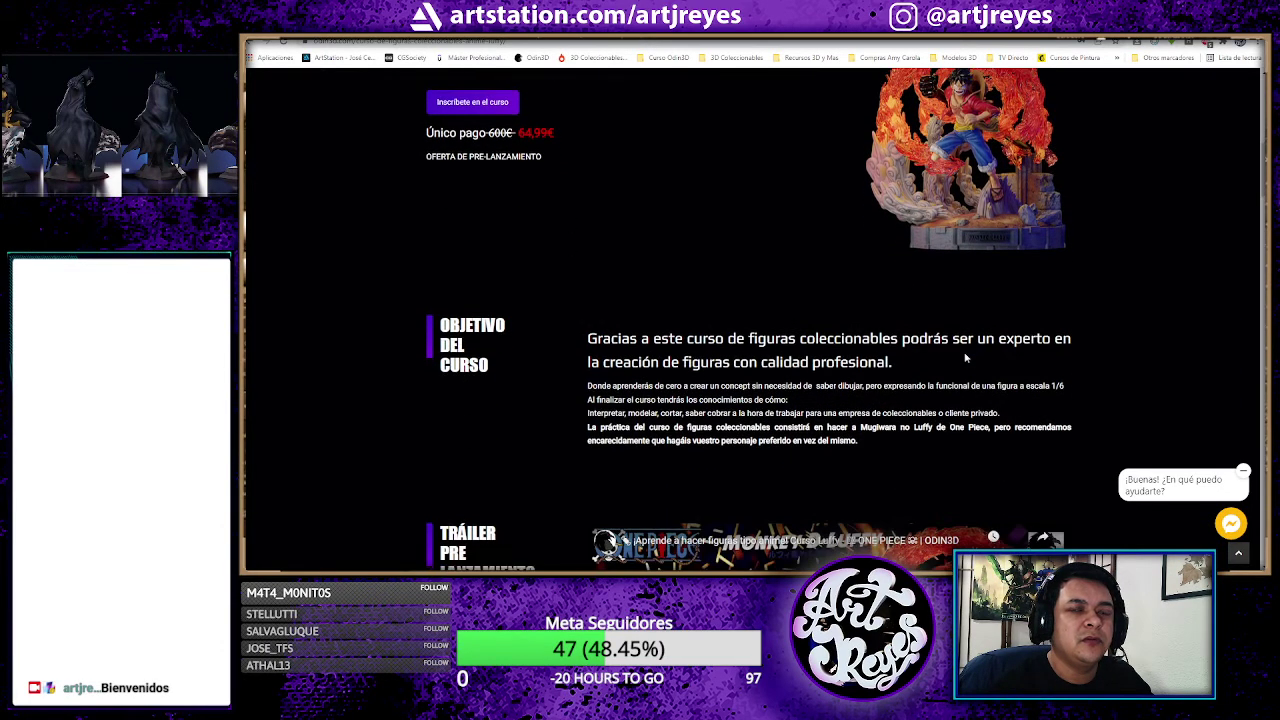
{"action": "scroll", "coordinate": [966, 358], "scroll_direction": "down", "scroll_amount": 1}
{"action": "scroll", "coordinate": [965, 356], "scroll_direction": "down", "scroll_amount": 2}
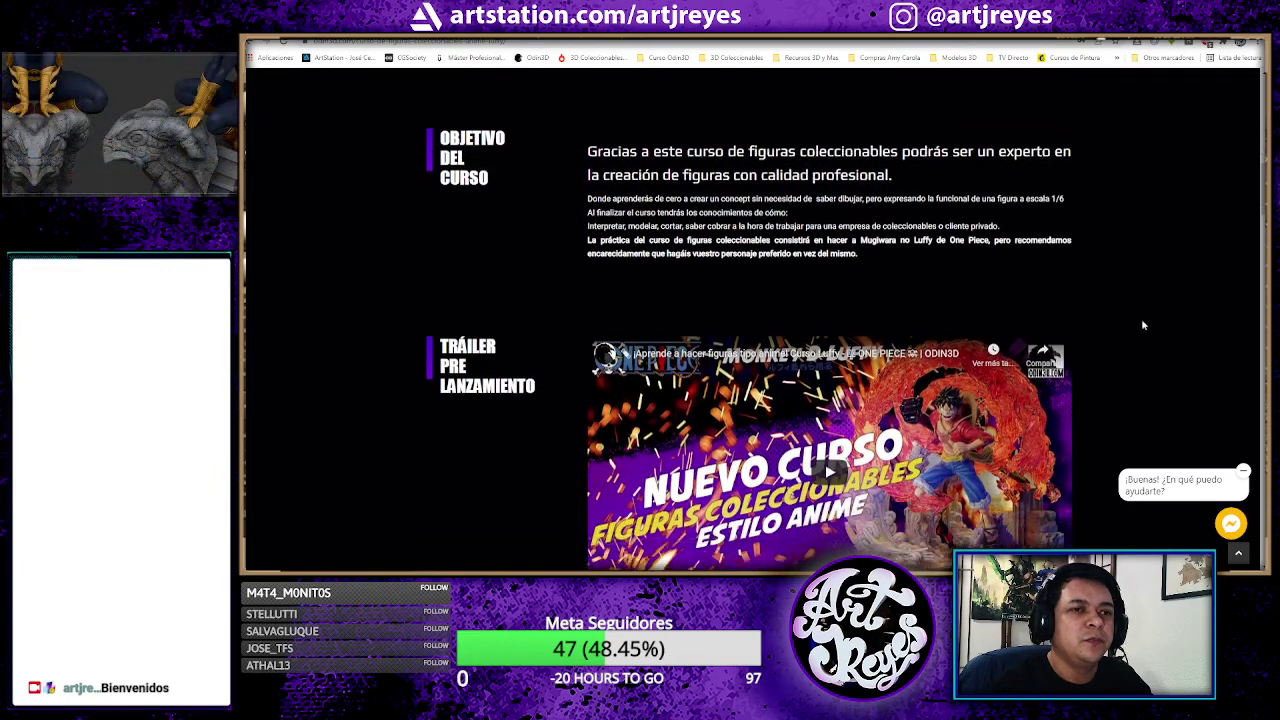
{"action": "scroll", "coordinate": [1143, 324], "scroll_direction": "down", "scroll_amount": 5}
{"action": "scroll", "coordinate": [1143, 324], "scroll_direction": "down", "scroll_amount": 5}
{"action": "scroll", "coordinate": [1143, 324], "scroll_direction": "down", "scroll_amount": 3}
{"action": "scroll", "coordinate": [1143, 324], "scroll_direction": "down", "scroll_amount": 2}
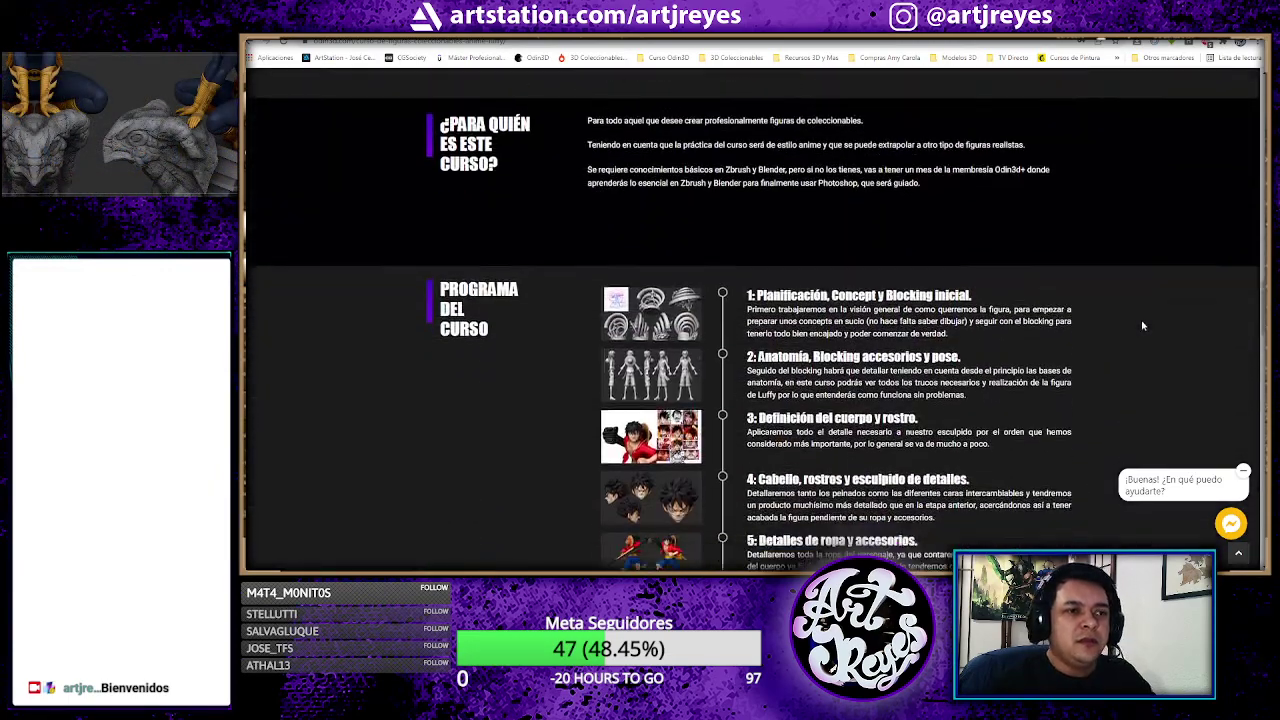
{"action": "scroll", "coordinate": [1100, 320], "scroll_direction": "down", "scroll_amount": 1}
{"action": "scroll", "coordinate": [942, 238], "scroll_direction": "down", "scroll_amount": 1}
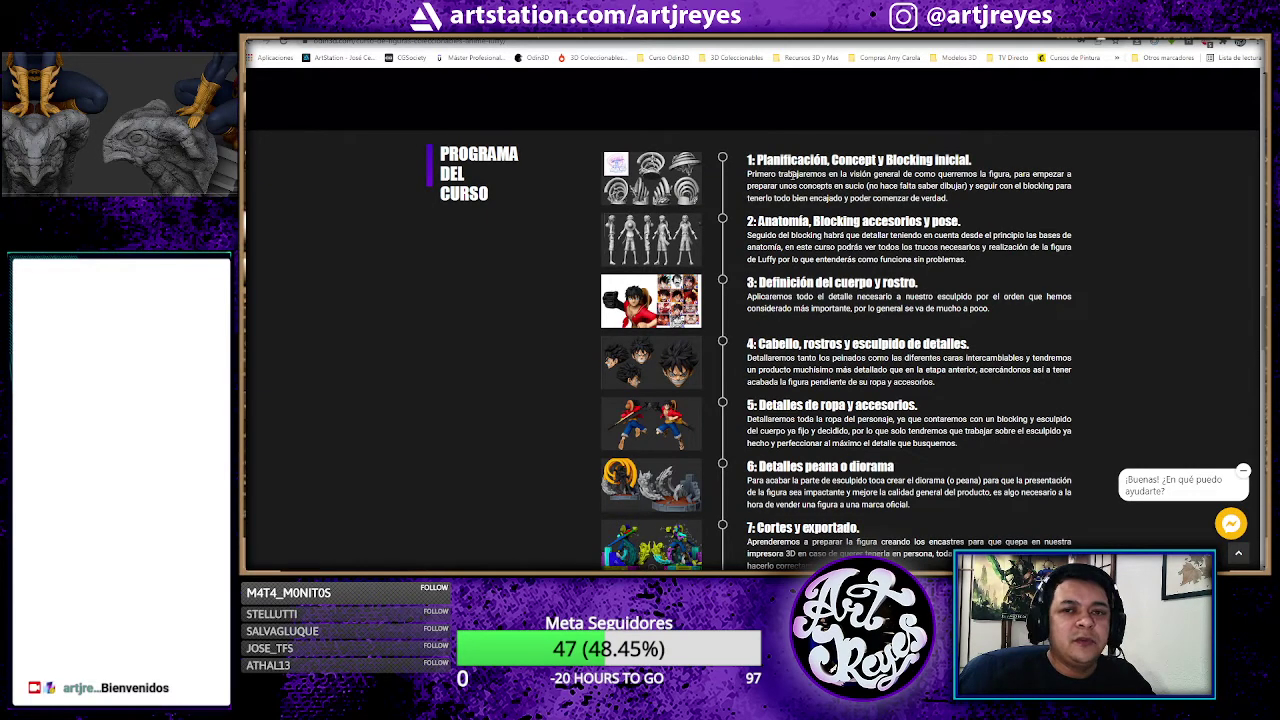
{"action": "scroll", "coordinate": [853, 270], "scroll_direction": "down", "scroll_amount": 1}
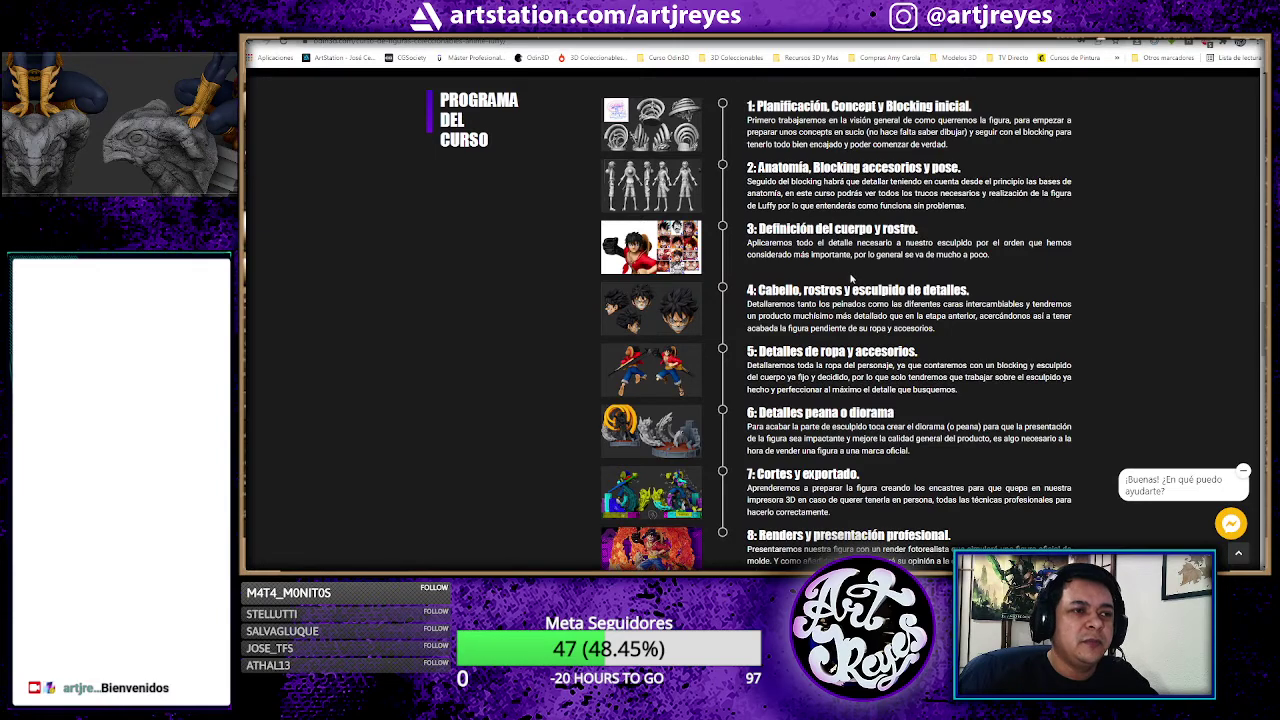
{"action": "scroll", "coordinate": [851, 278], "scroll_direction": "down", "scroll_amount": 4}
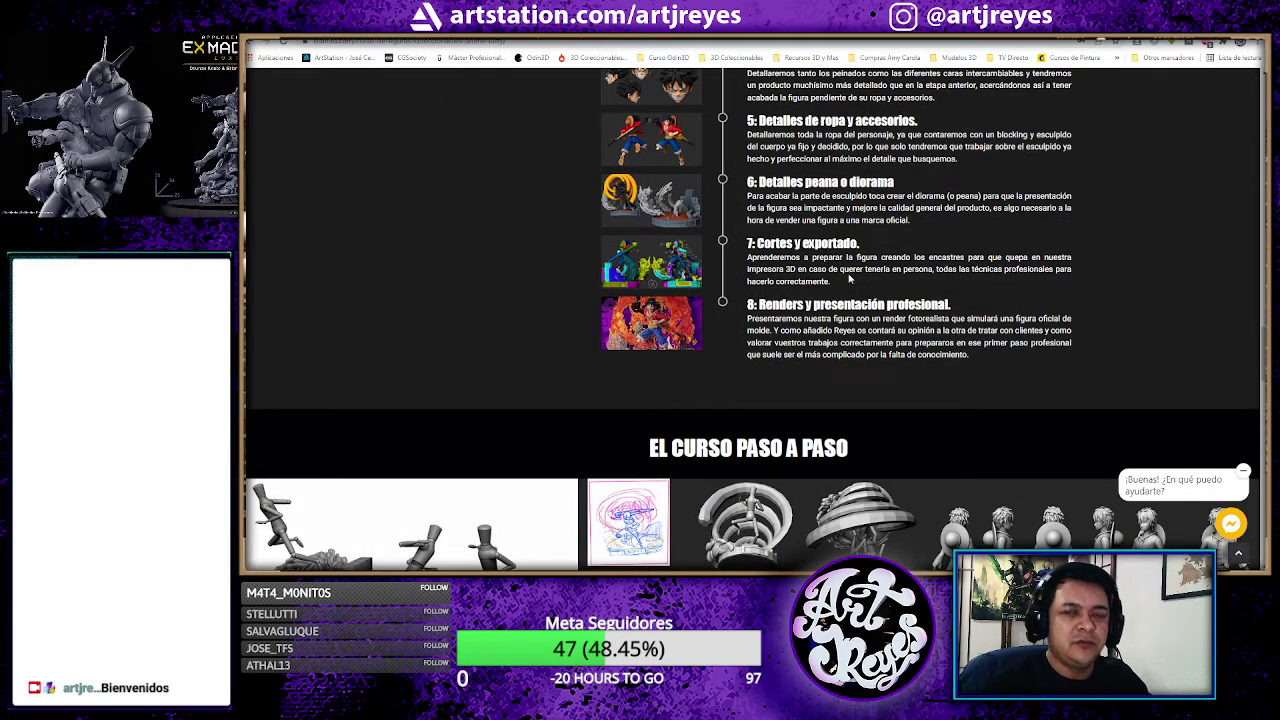
Step: Return to the 'Curso de figuras coleccionables estilo anime' hero banner at the page top
{"action": "scroll", "coordinate": [849, 280], "scroll_direction": "down", "scroll_amount": 3}
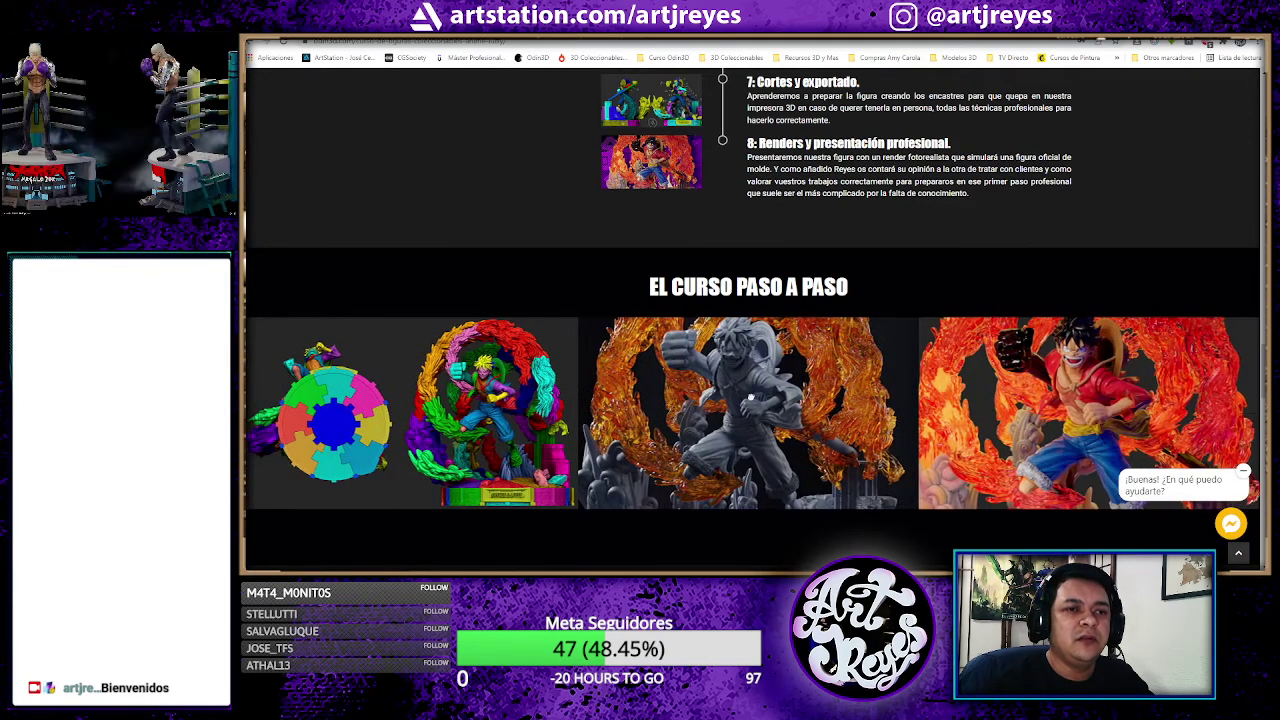
{"action": "scroll", "coordinate": [933, 355], "scroll_direction": "up", "scroll_amount": 5}
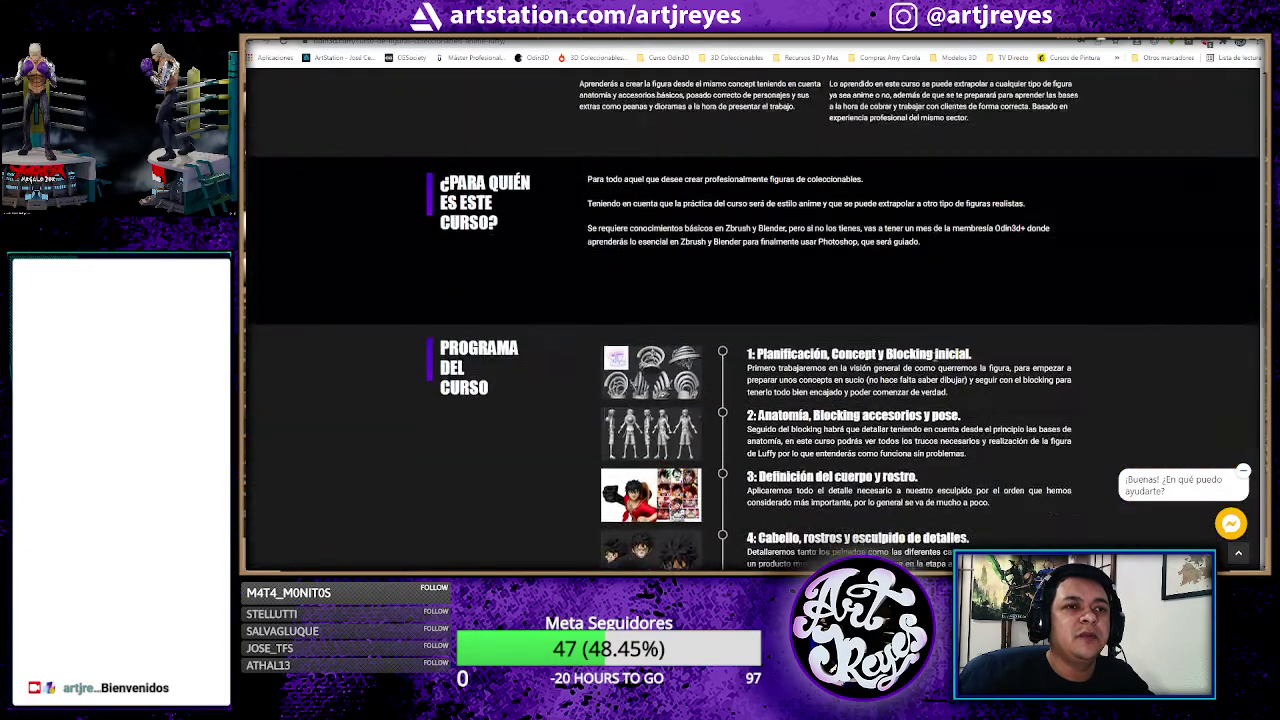
{"action": "scroll", "coordinate": [933, 355], "scroll_direction": "up", "scroll_amount": 5}
{"action": "scroll", "coordinate": [933, 354], "scroll_direction": "up", "scroll_amount": 3}
{"action": "scroll", "coordinate": [933, 354], "scroll_direction": "up", "scroll_amount": 4}
{"action": "scroll", "coordinate": [934, 360], "scroll_direction": "up", "scroll_amount": 2}
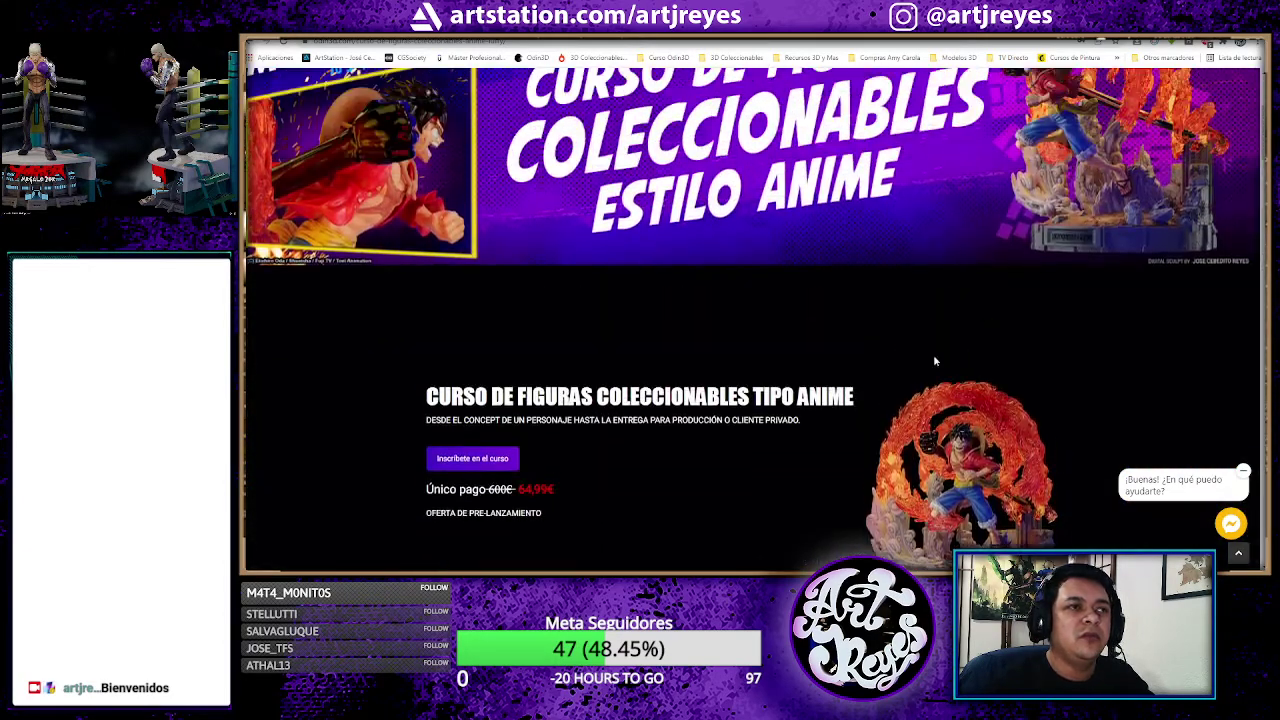
{"action": "scroll", "coordinate": [934, 360], "scroll_direction": "up", "scroll_amount": 1}
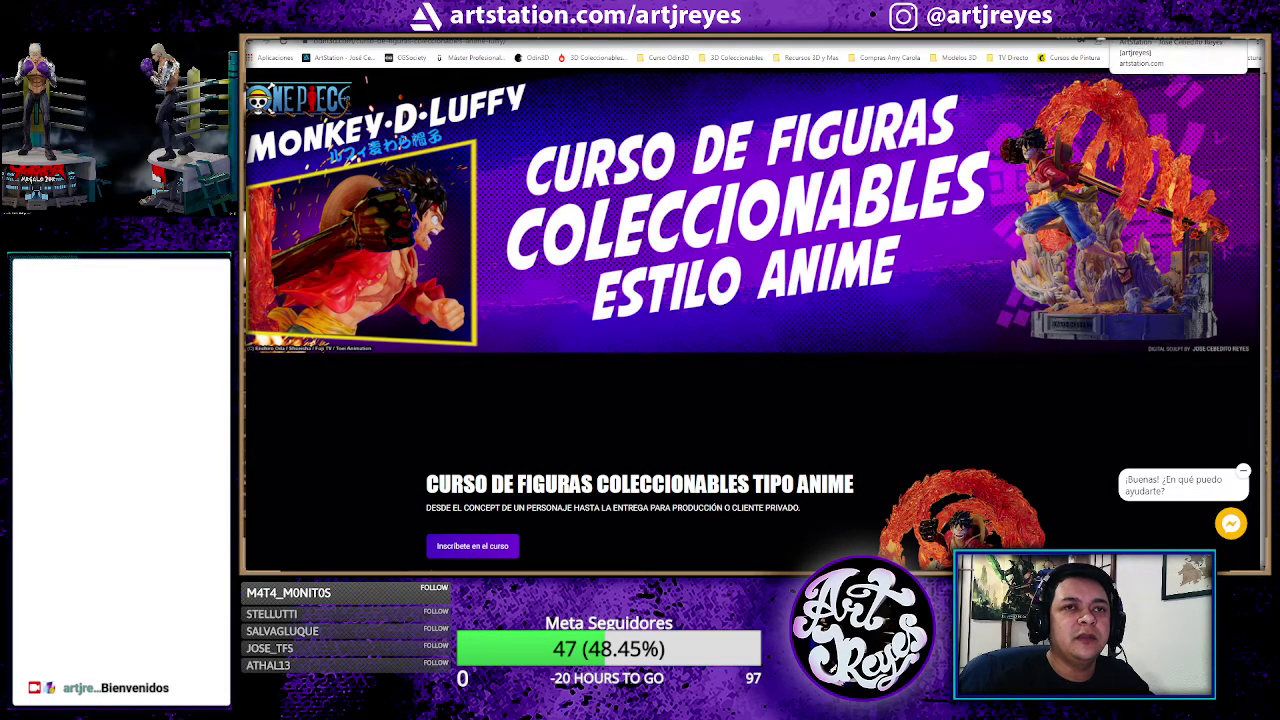
Step: Open the Monkey D Luffy project from the ArtStation profile and browse its statue renders
{"action": "left_click", "coordinate": [1130, 42]}
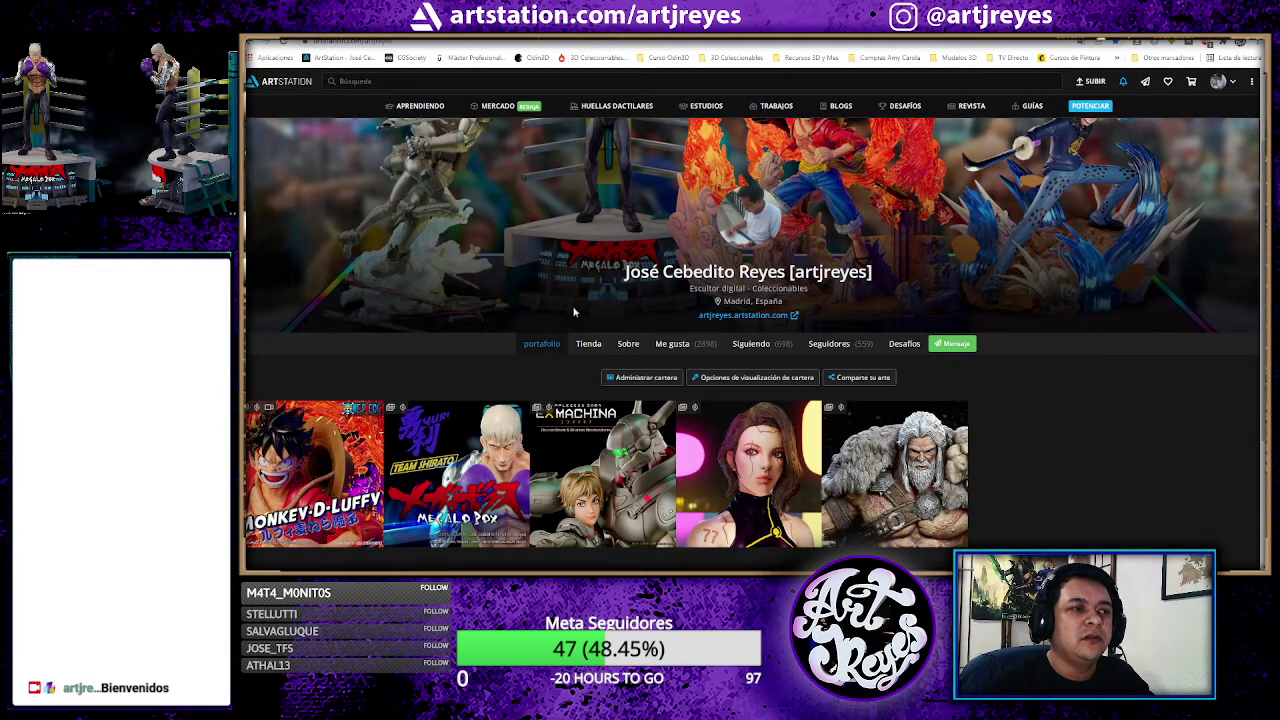
{"action": "left_click", "coordinate": [252, 452]}
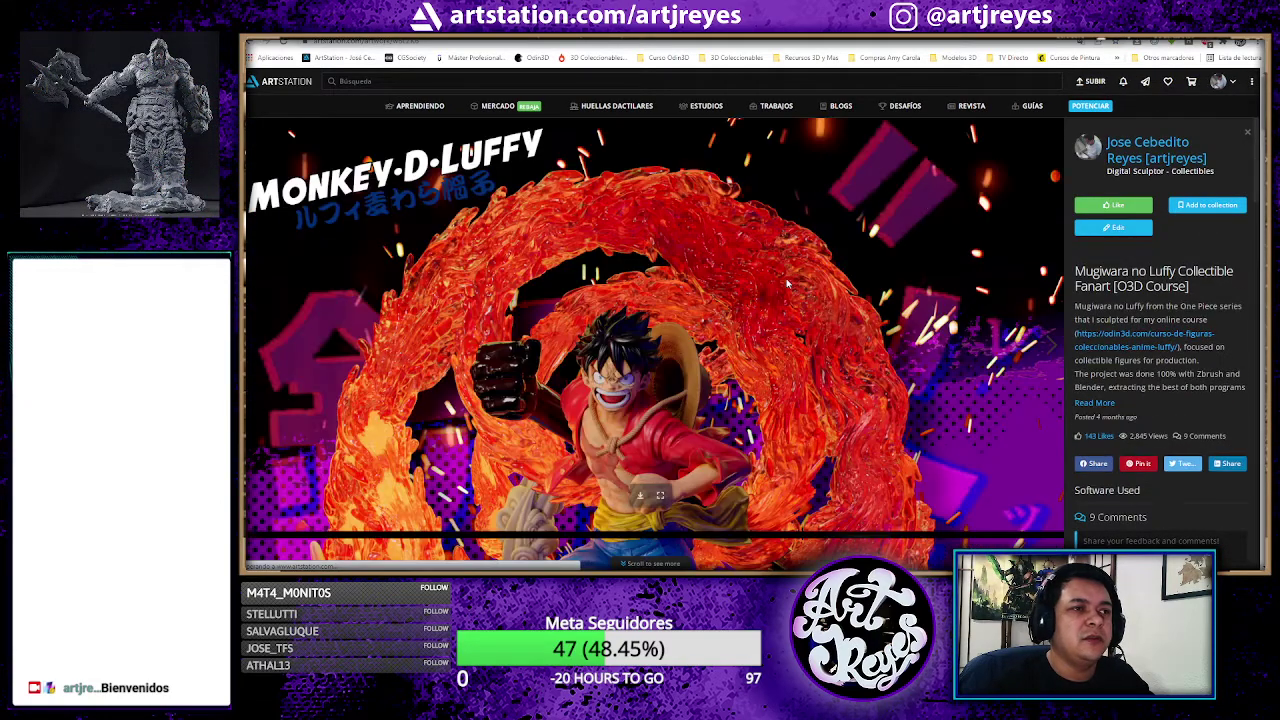
{"action": "scroll", "coordinate": [930, 320], "scroll_direction": "down", "scroll_amount": 2}
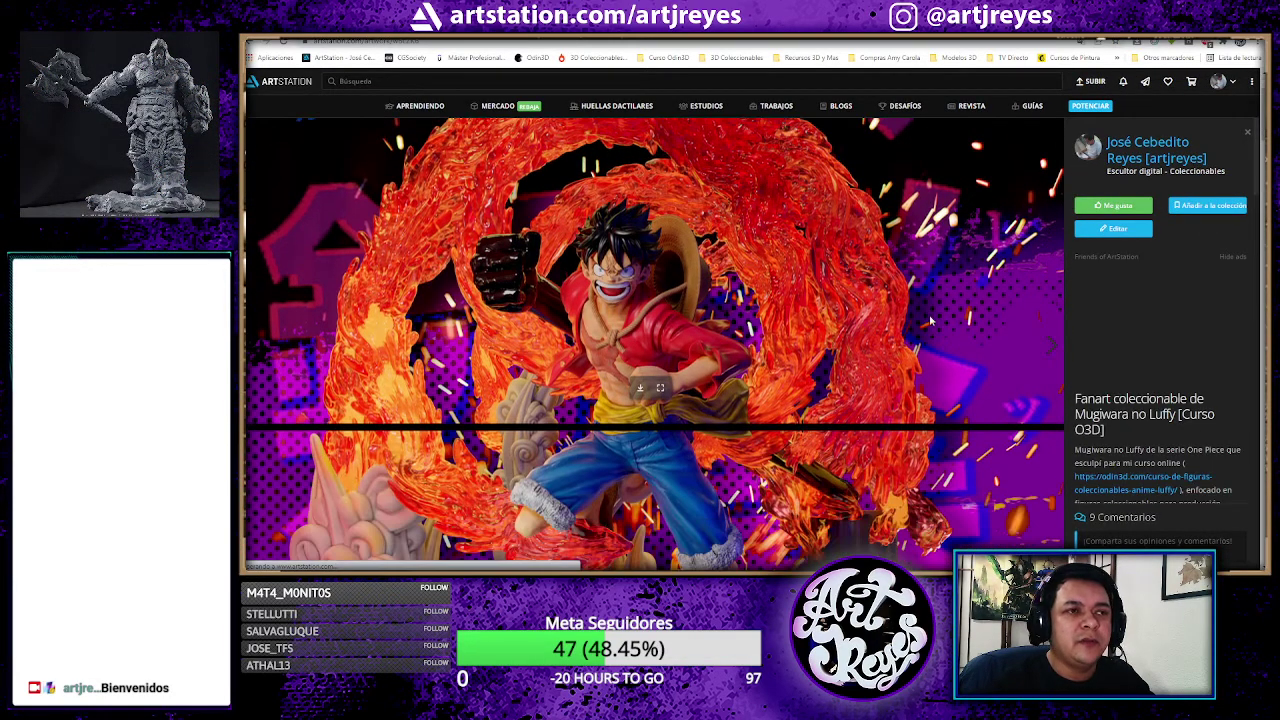
{"action": "scroll", "coordinate": [929, 320], "scroll_direction": "down", "scroll_amount": 2}
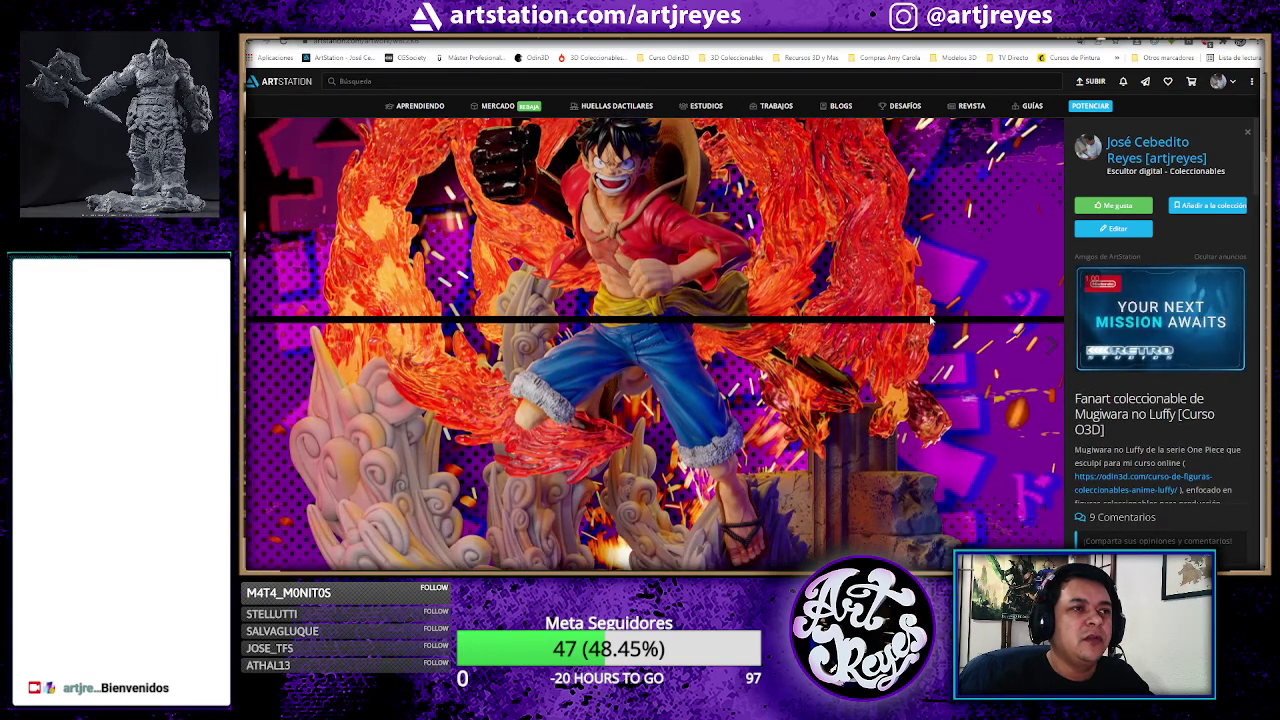
{"action": "scroll", "coordinate": [930, 320], "scroll_direction": "down", "scroll_amount": 2}
{"action": "scroll", "coordinate": [930, 320], "scroll_direction": "down", "scroll_amount": 1}
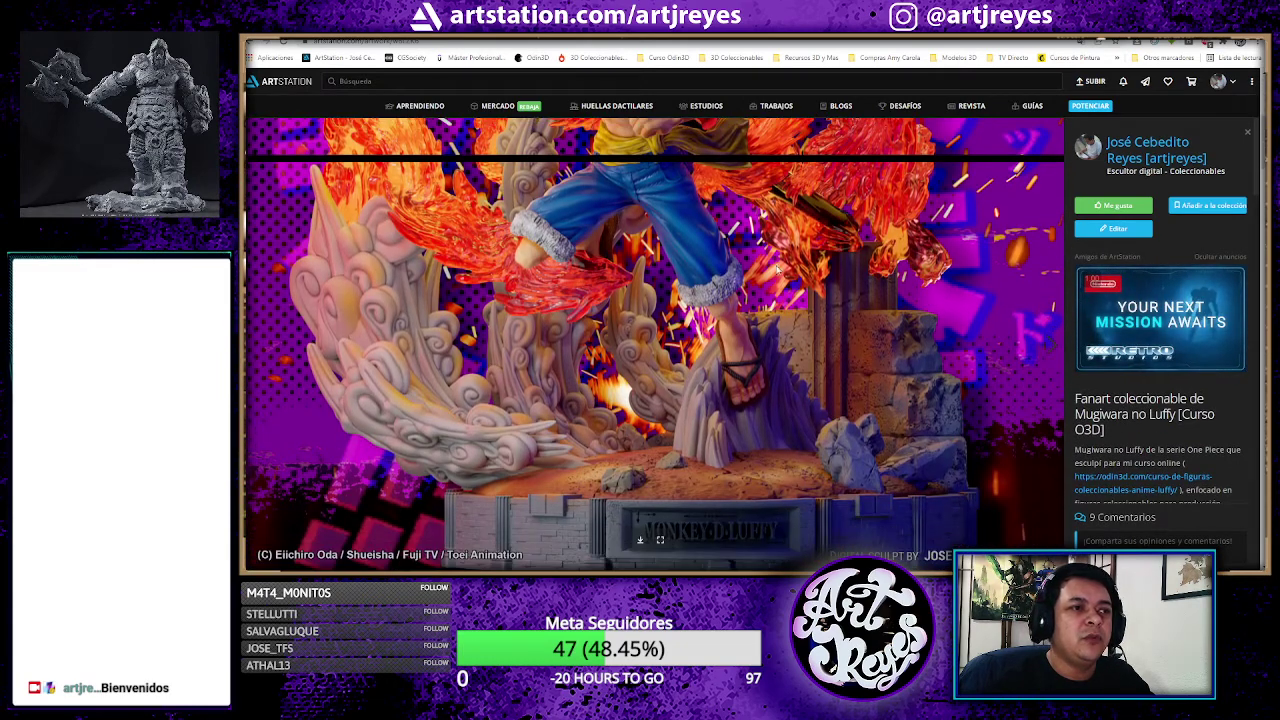
{"action": "scroll", "coordinate": [833, 297], "scroll_direction": "down", "scroll_amount": 2}
{"action": "scroll", "coordinate": [833, 297], "scroll_direction": "down", "scroll_amount": 2}
{"action": "scroll", "coordinate": [836, 297], "scroll_direction": "down", "scroll_amount": 4}
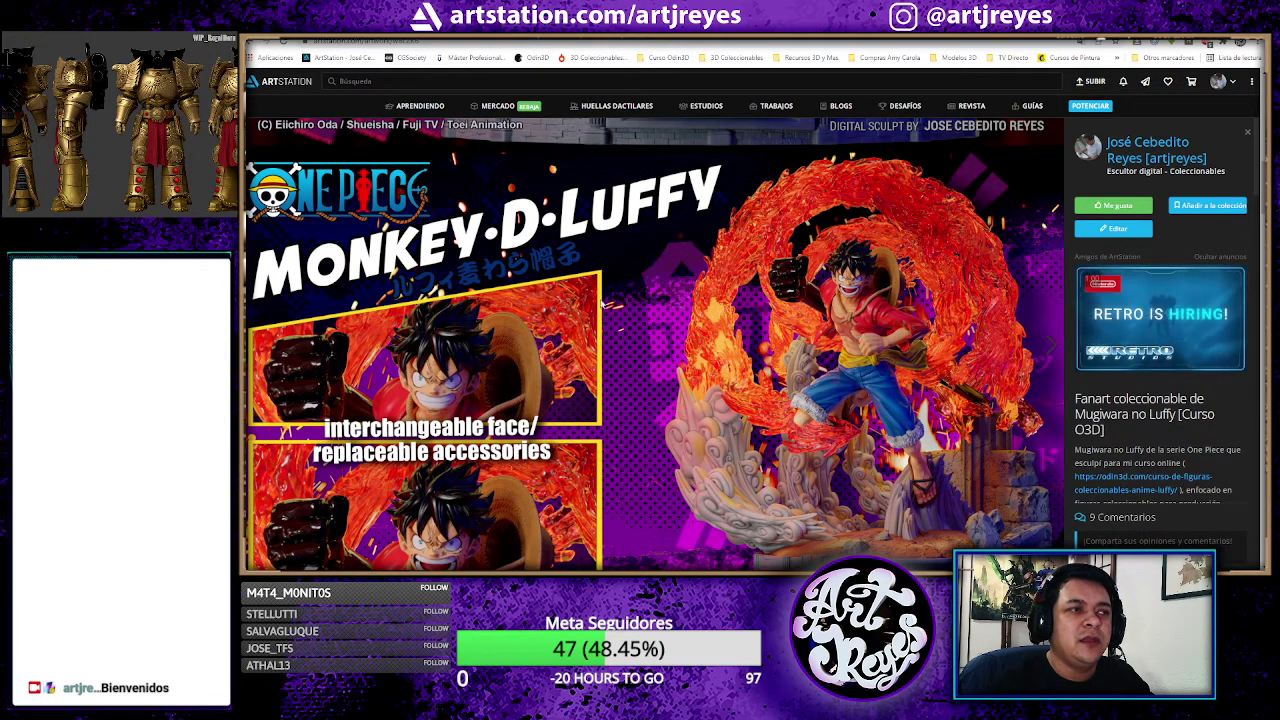
{"action": "scroll", "coordinate": [858, 338], "scroll_direction": "down", "scroll_amount": 1}
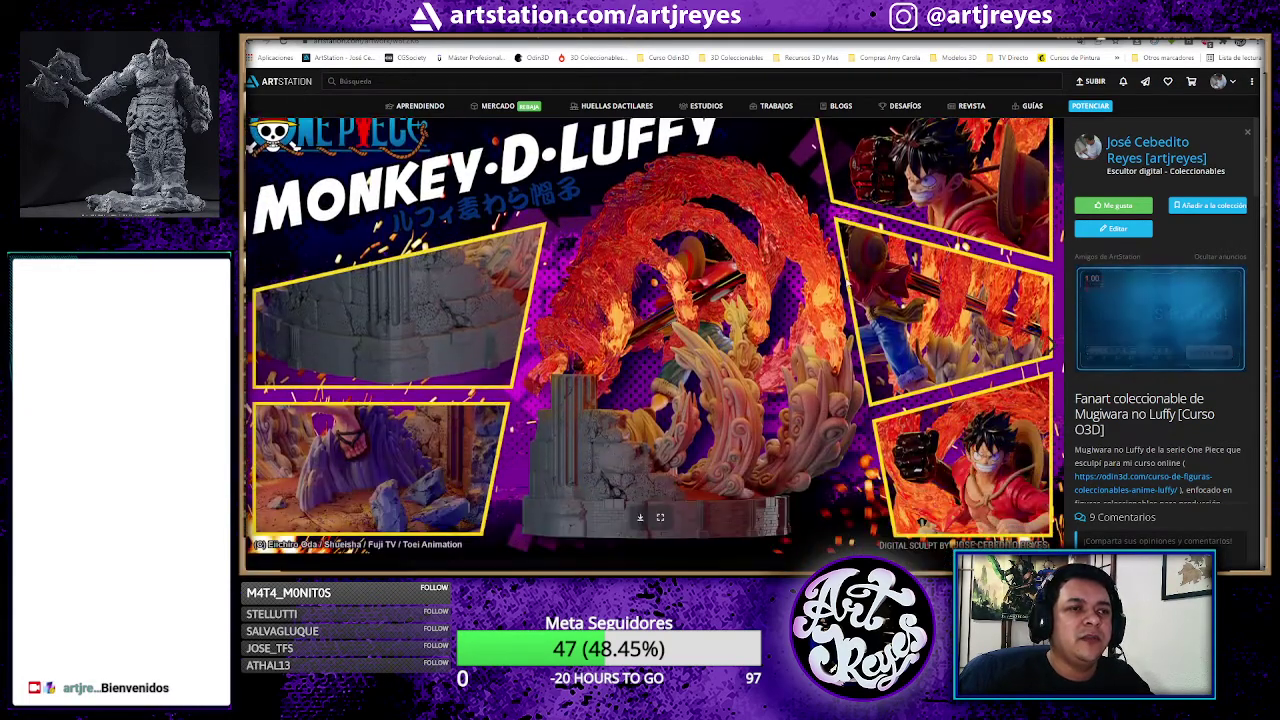
{"action": "scroll", "coordinate": [874, 263], "scroll_direction": "down", "scroll_amount": 3}
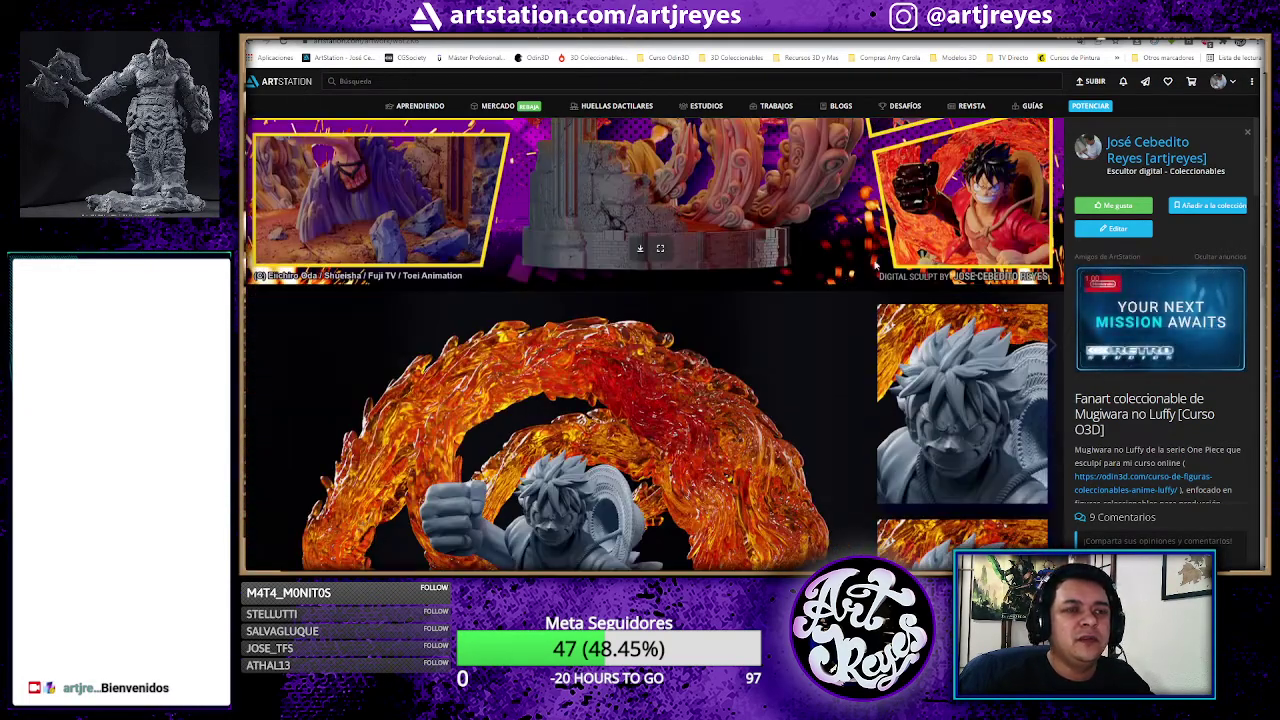
{"action": "scroll", "coordinate": [856, 290], "scroll_direction": "down", "scroll_amount": 2}
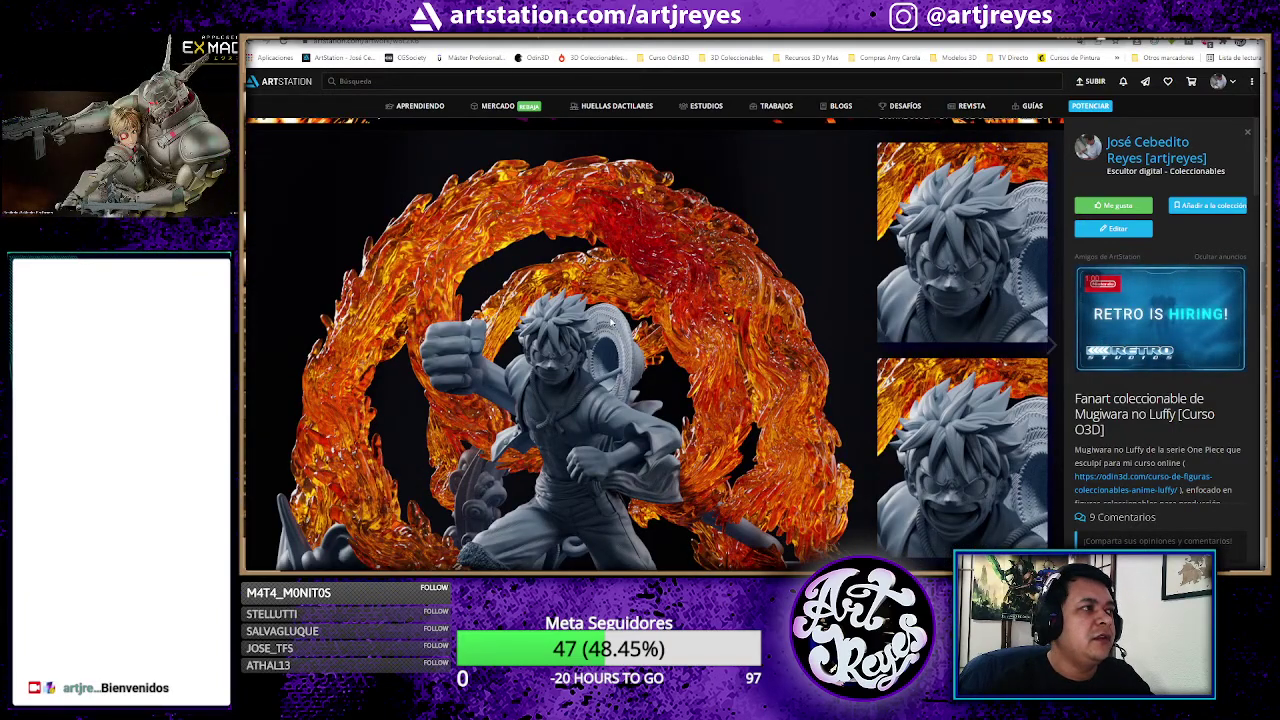
{"action": "scroll", "coordinate": [640, 314], "scroll_direction": "down", "scroll_amount": 4}
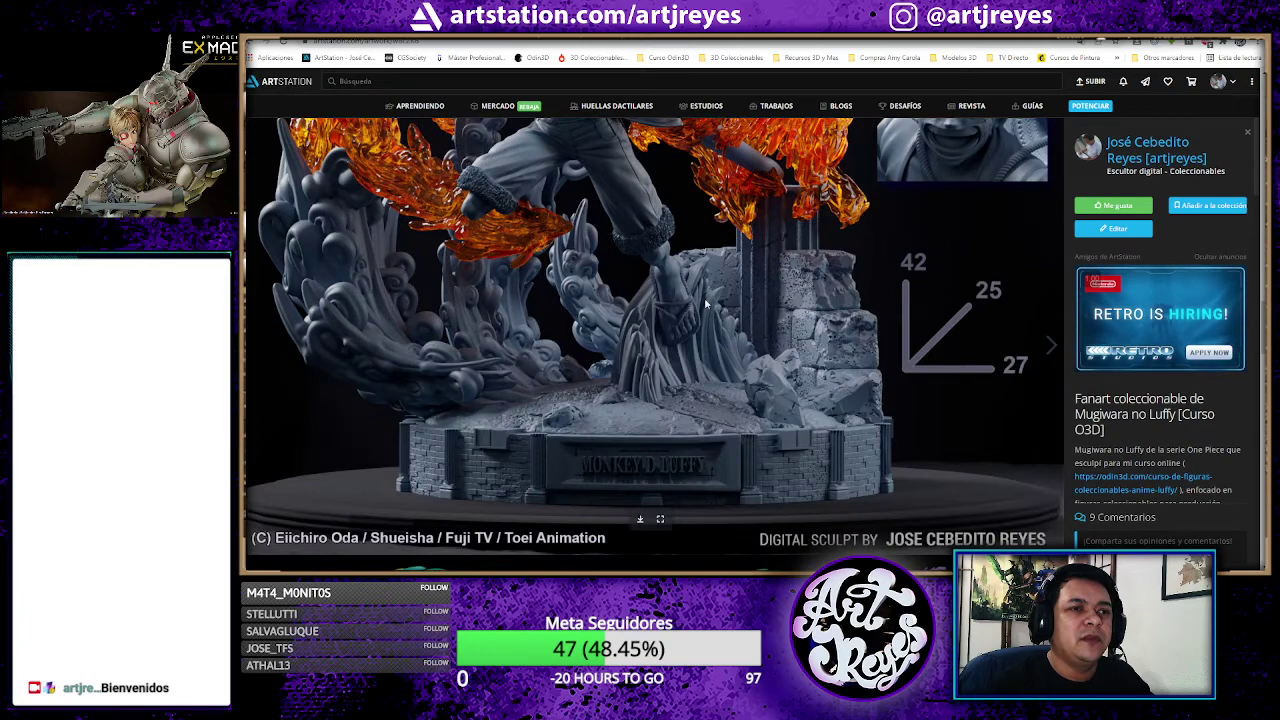
{"action": "scroll", "coordinate": [705, 303], "scroll_direction": "down", "scroll_amount": 5}
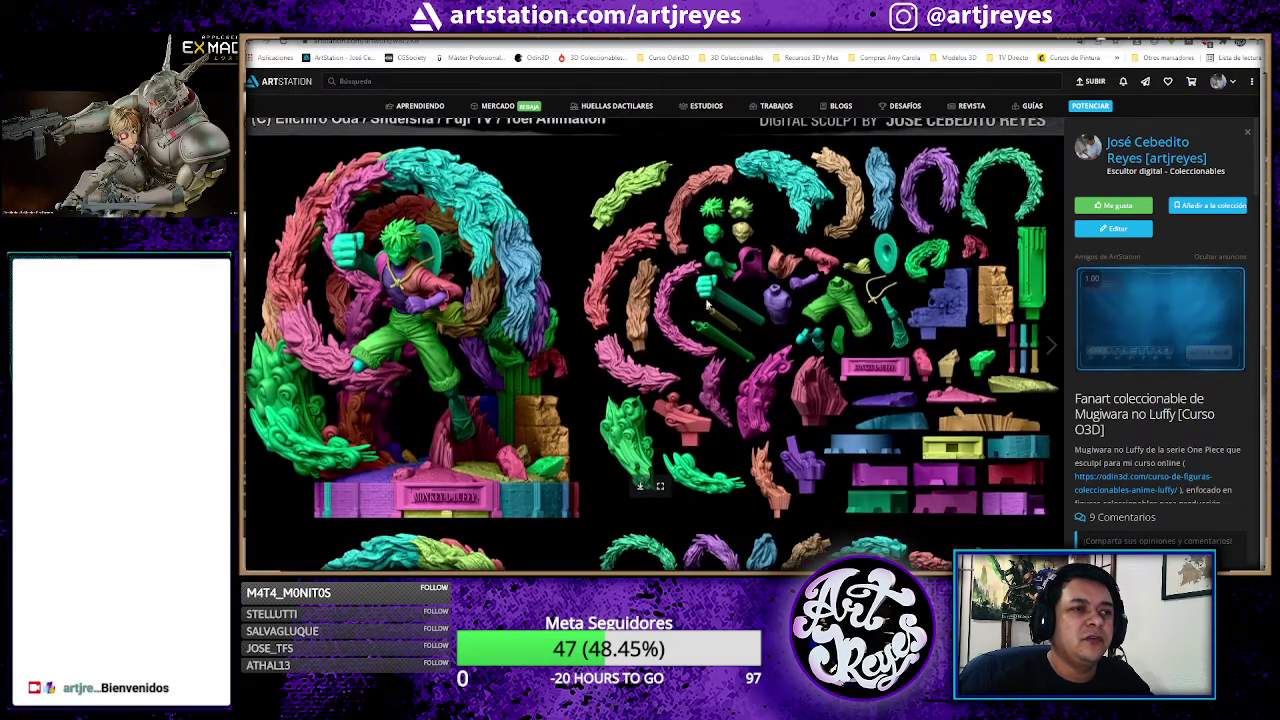
{"action": "scroll", "coordinate": [735, 295], "scroll_direction": "down", "scroll_amount": 1}
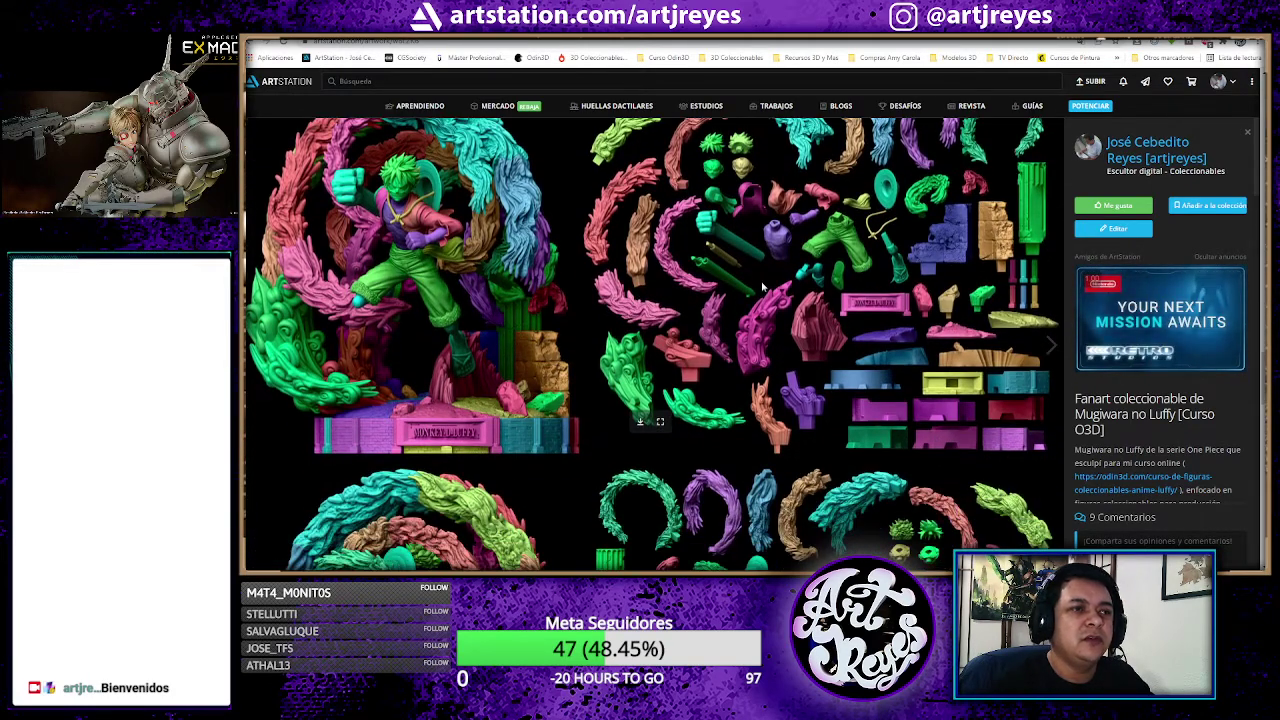
{"action": "scroll", "coordinate": [586, 232], "scroll_direction": "up", "scroll_amount": 2}
{"action": "scroll", "coordinate": [850, 241], "scroll_direction": "down", "scroll_amount": 2}
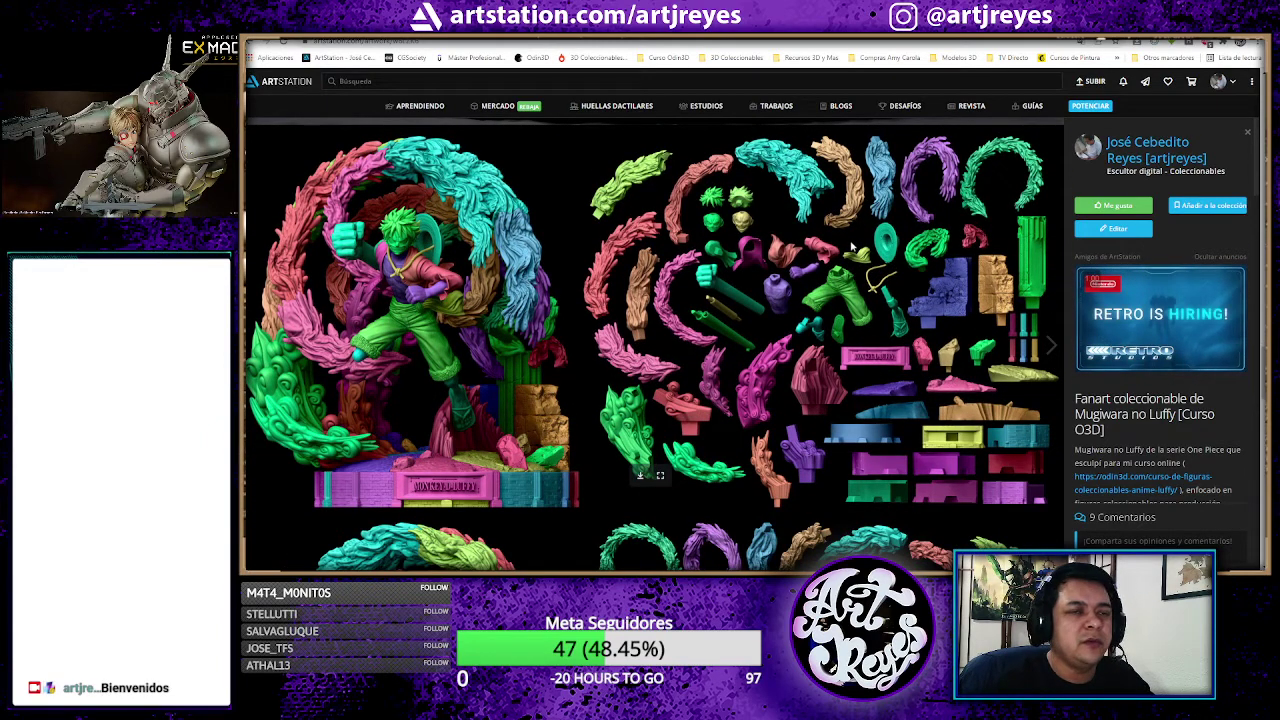
{"action": "scroll", "coordinate": [880, 310], "scroll_direction": "down", "scroll_amount": 1}
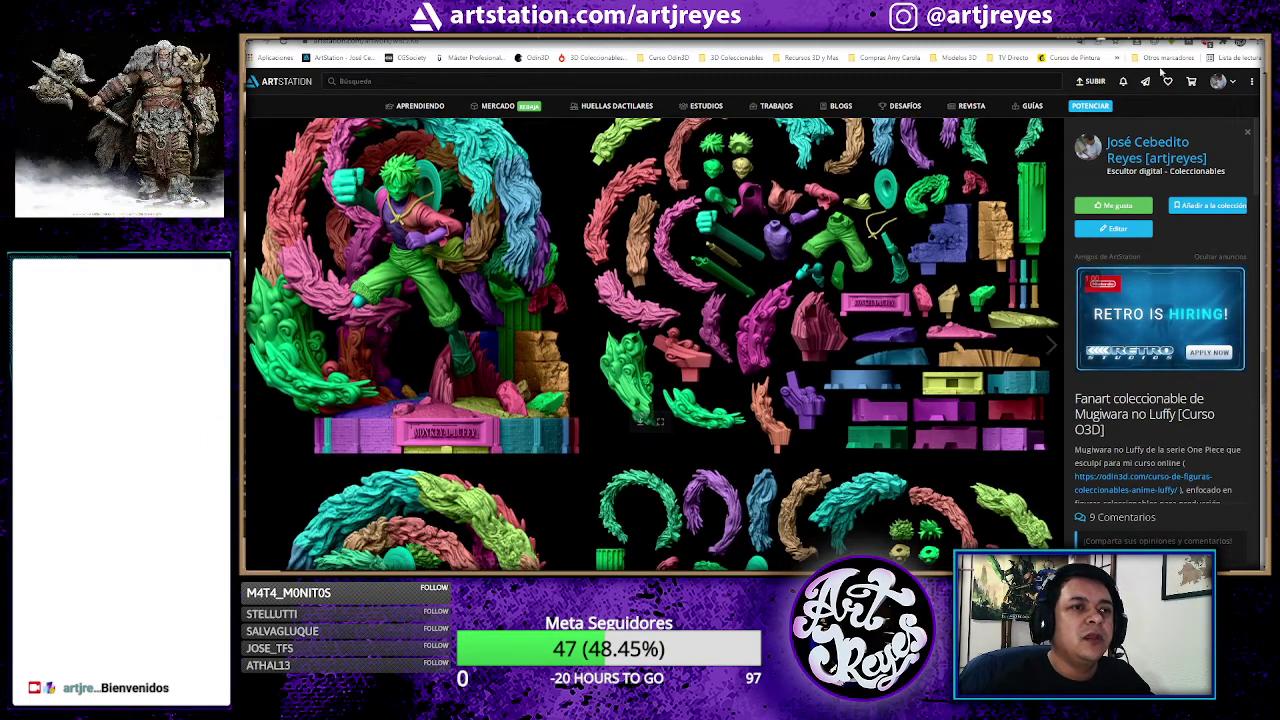
{"action": "scroll", "coordinate": [364, 233], "scroll_direction": "up", "scroll_amount": 1}
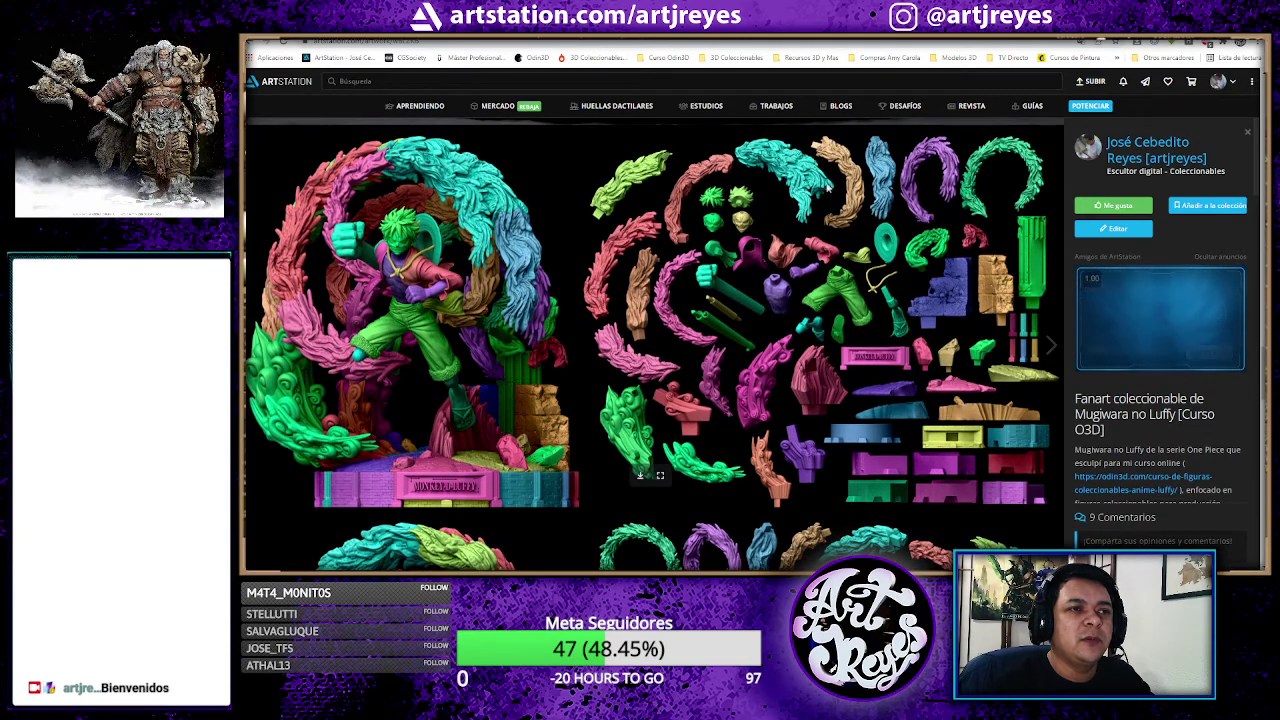
{"action": "scroll", "coordinate": [895, 360], "scroll_direction": "down", "scroll_amount": 2}
{"action": "scroll", "coordinate": [895, 360], "scroll_direction": "down", "scroll_amount": 1}
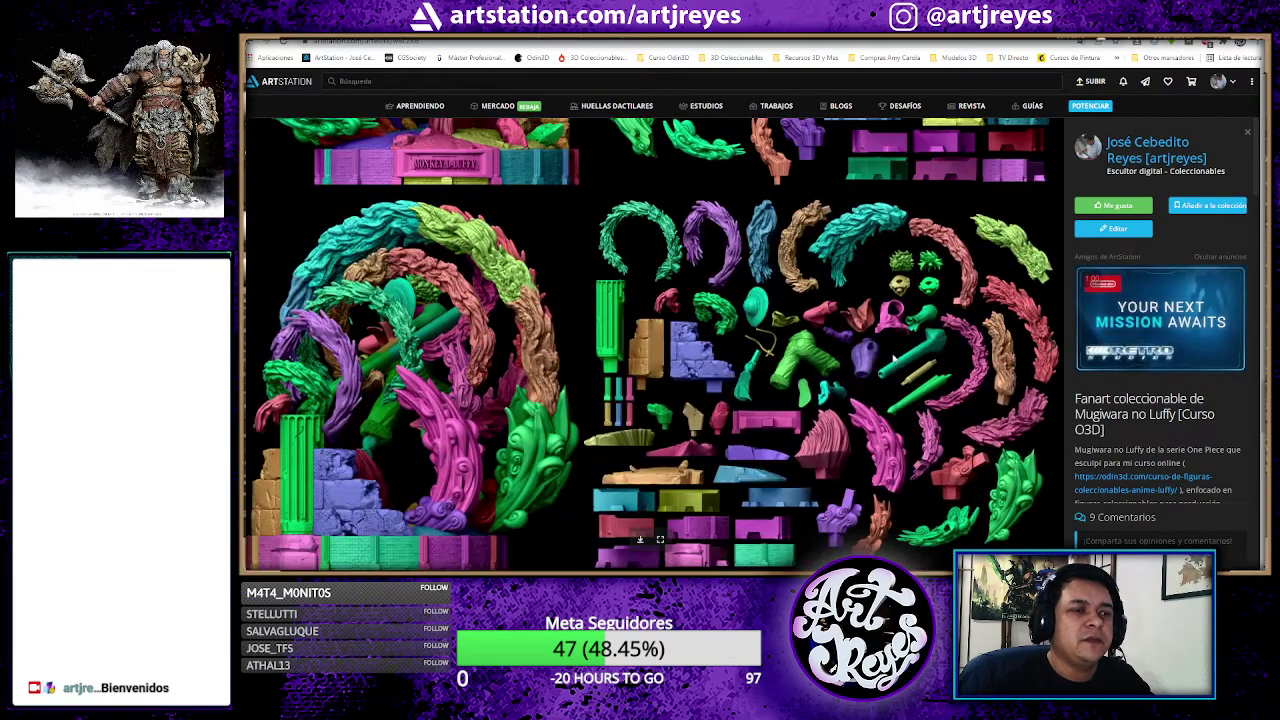
{"action": "scroll", "coordinate": [895, 360], "scroll_direction": "down", "scroll_amount": 1}
{"action": "scroll", "coordinate": [894, 359], "scroll_direction": "down", "scroll_amount": 1}
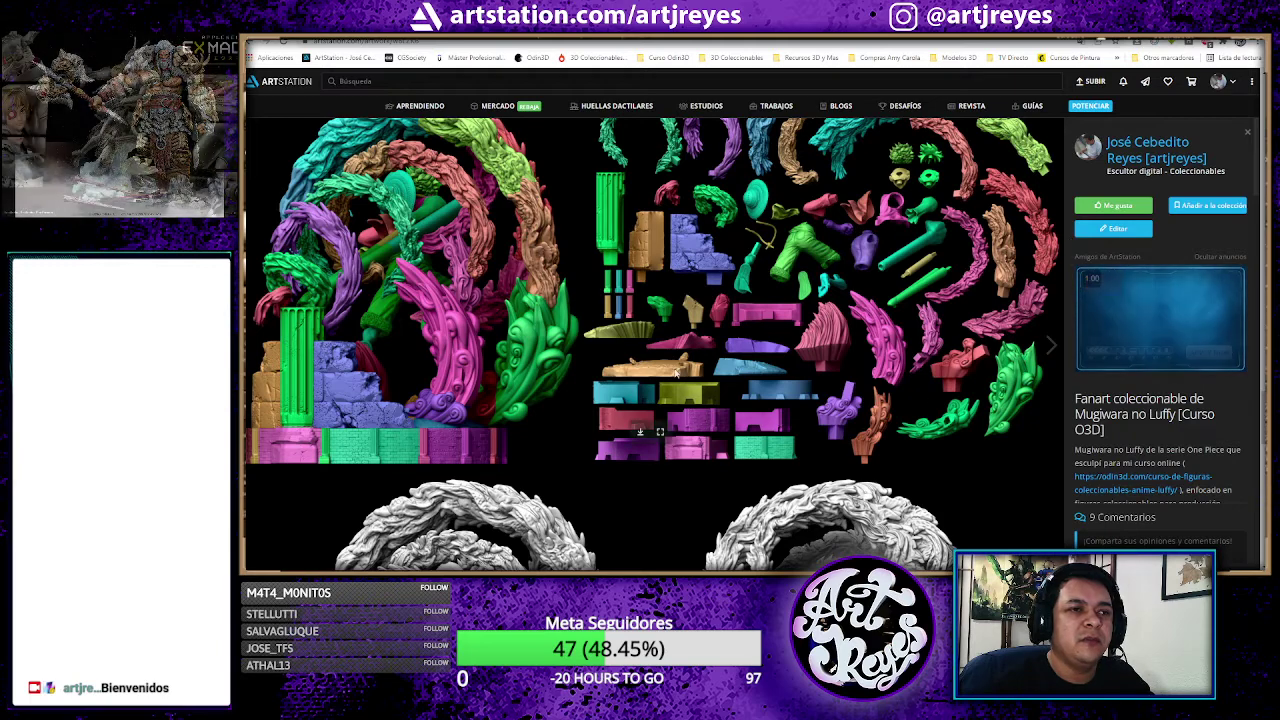
{"action": "scroll", "coordinate": [942, 328], "scroll_direction": "up", "scroll_amount": 1}
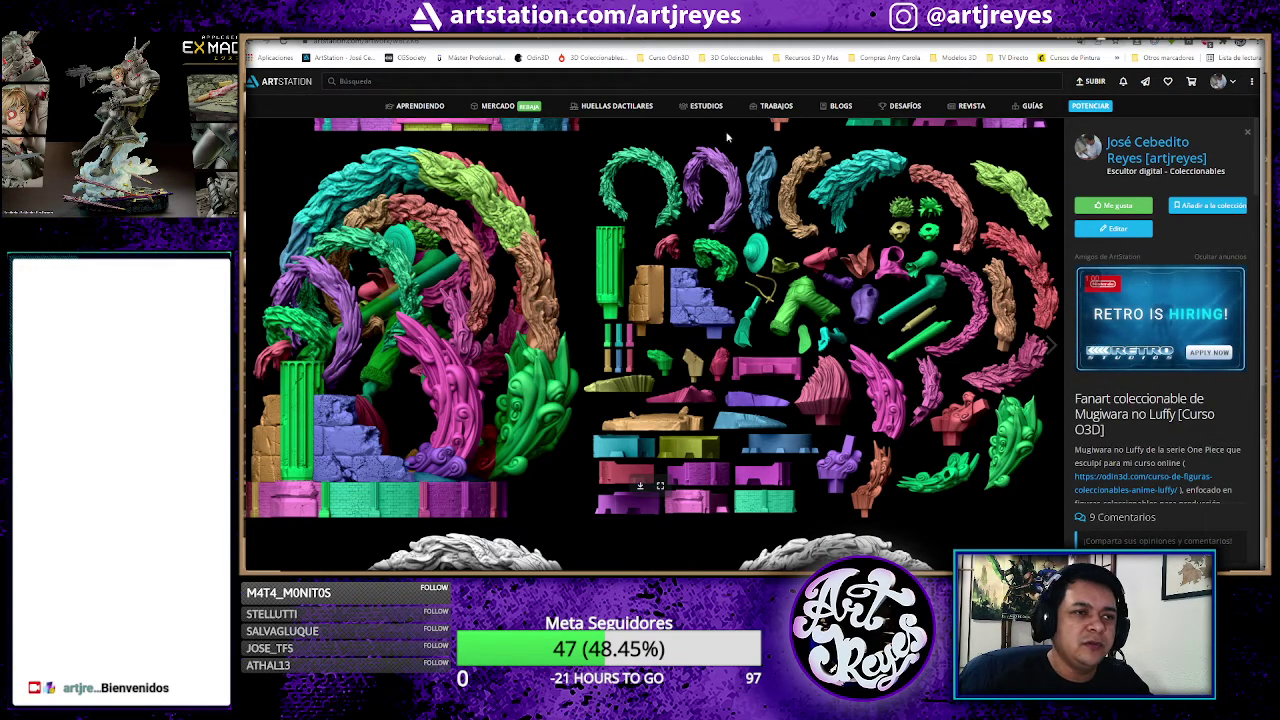
{"action": "scroll", "coordinate": [841, 330], "scroll_direction": "down", "scroll_amount": 3}
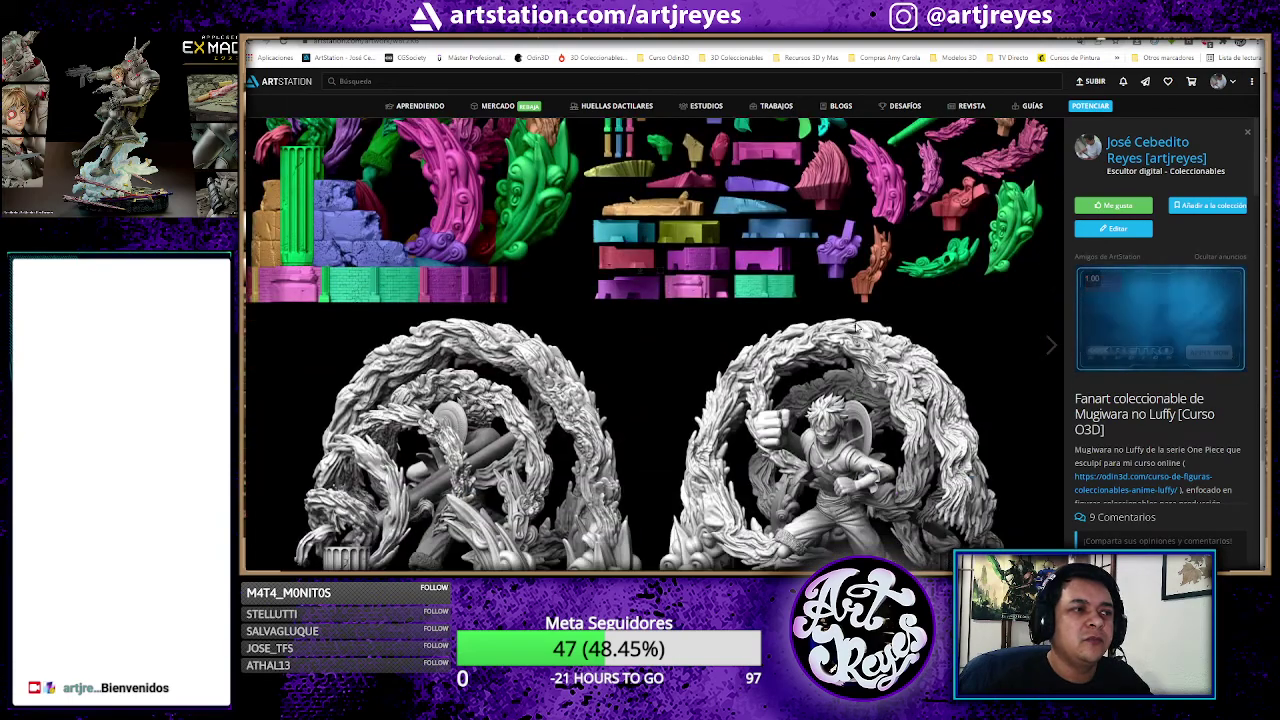
{"action": "scroll", "coordinate": [845, 330], "scroll_direction": "down", "scroll_amount": 2}
{"action": "scroll", "coordinate": [855, 330], "scroll_direction": "down", "scroll_amount": 2}
{"action": "scroll", "coordinate": [858, 330], "scroll_direction": "up", "scroll_amount": 1}
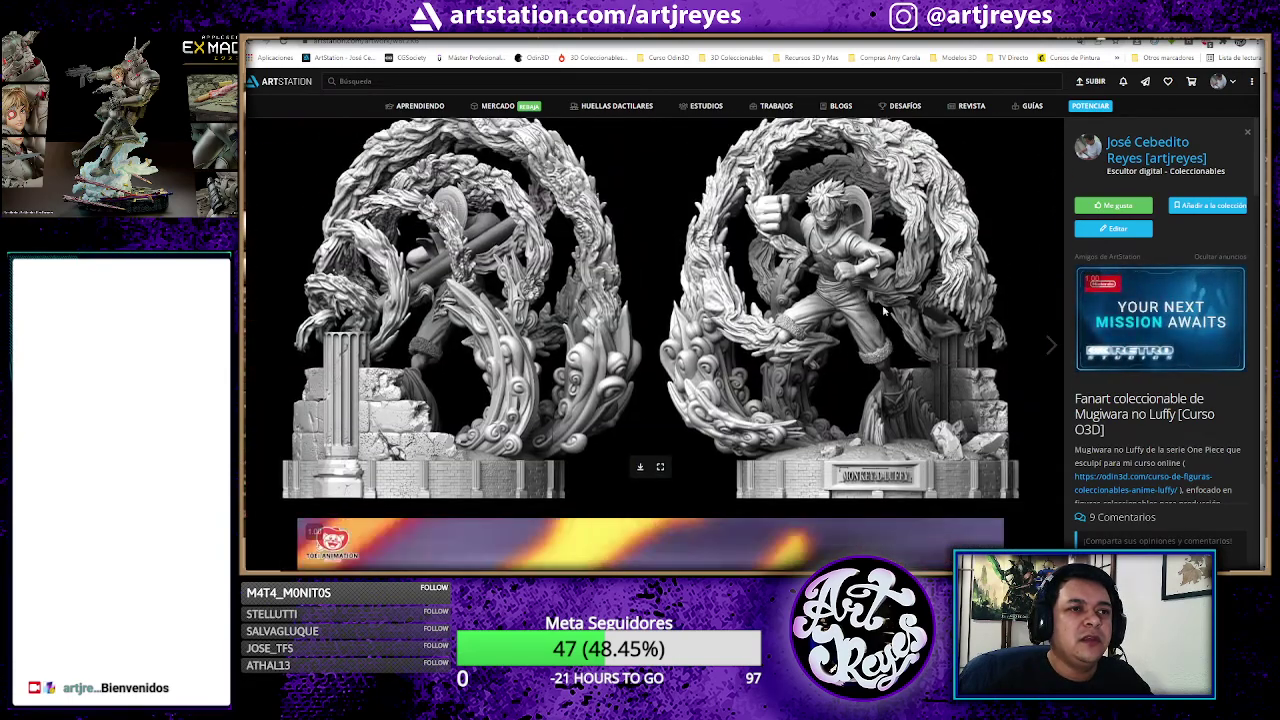
{"action": "scroll", "coordinate": [858, 330], "scroll_direction": "down", "scroll_amount": 3}
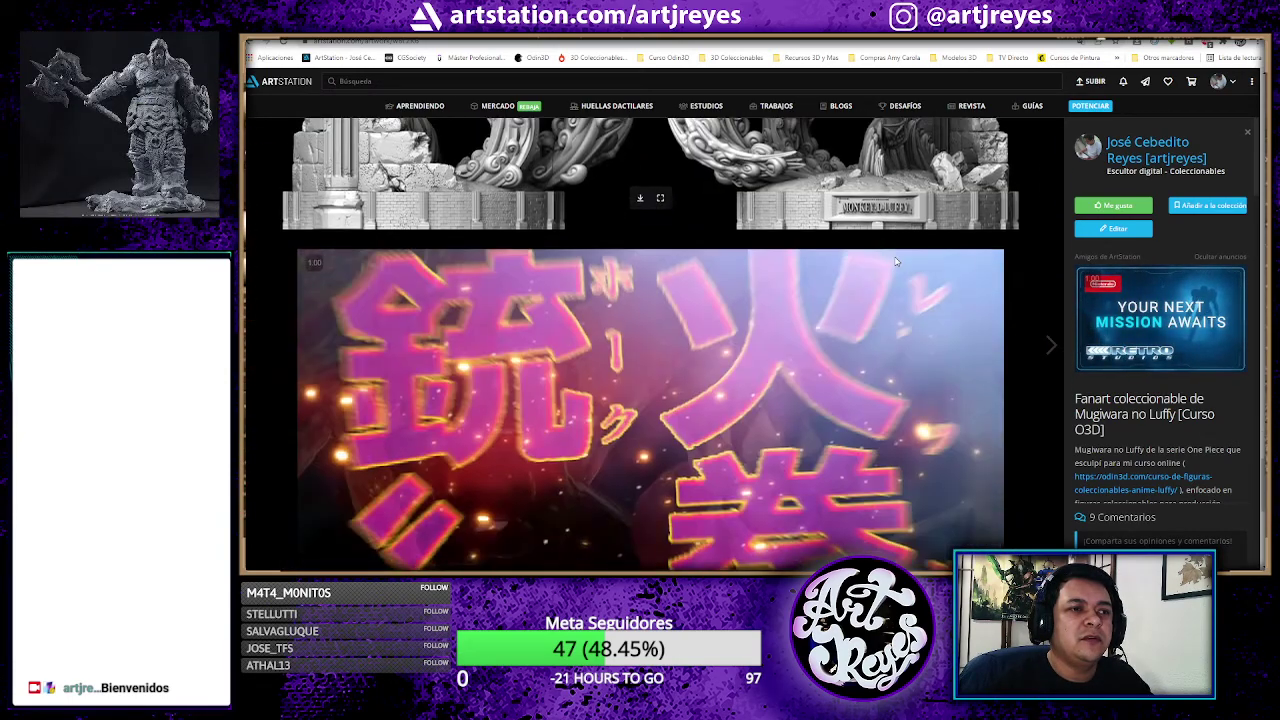
{"action": "scroll", "coordinate": [894, 256], "scroll_direction": "down", "scroll_amount": 1}
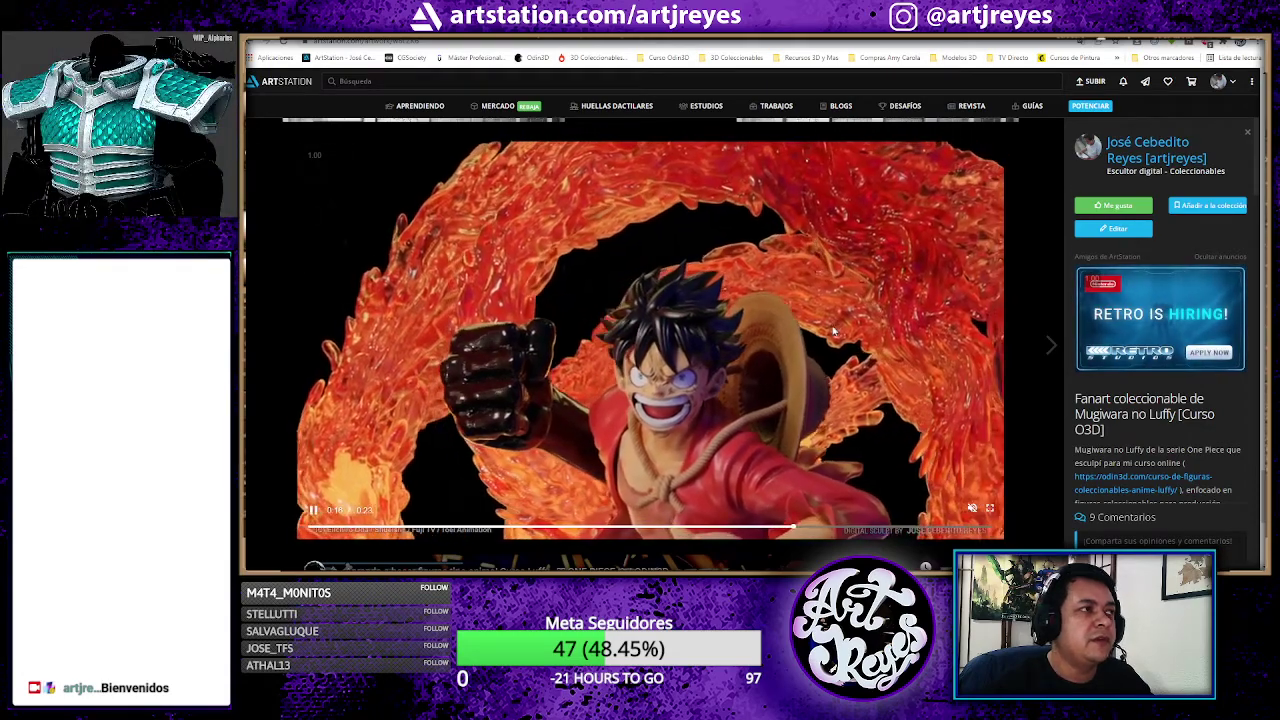
{"action": "scroll", "coordinate": [924, 311], "scroll_direction": "down", "scroll_amount": 2}
{"action": "scroll", "coordinate": [922, 313], "scroll_direction": "down", "scroll_amount": 2}
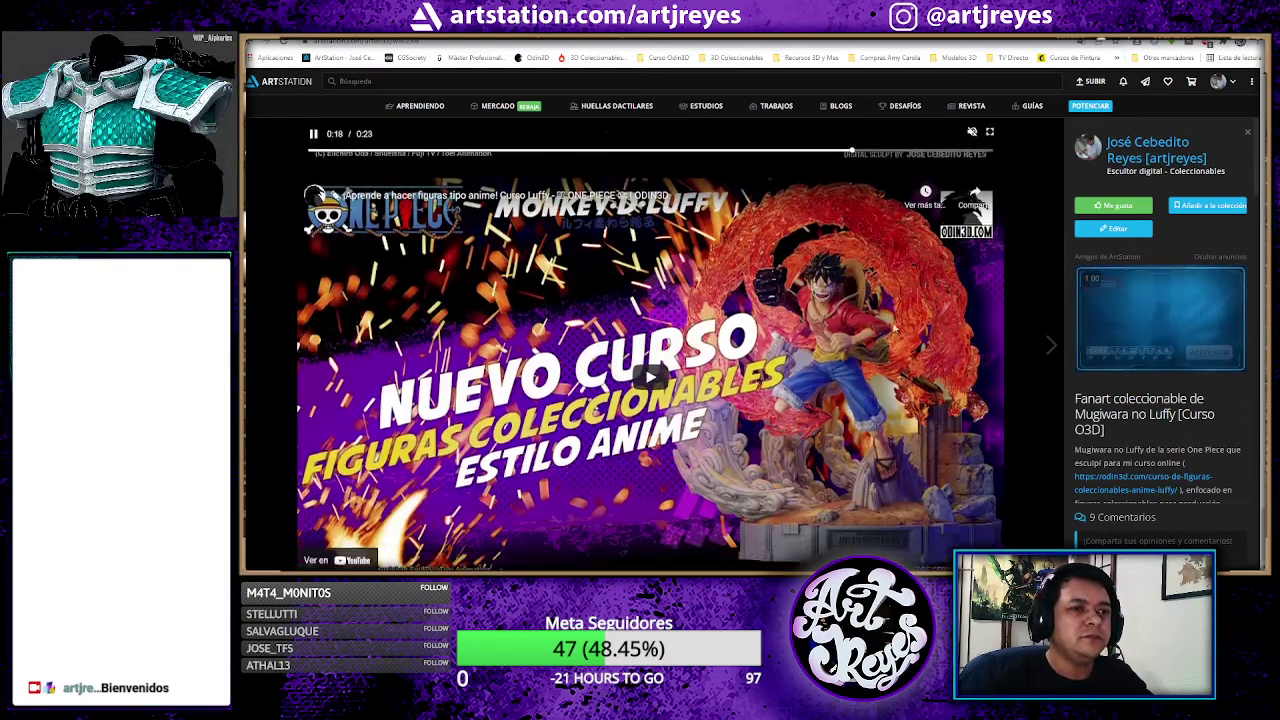
{"action": "scroll", "coordinate": [900, 325], "scroll_direction": "up", "scroll_amount": 4}
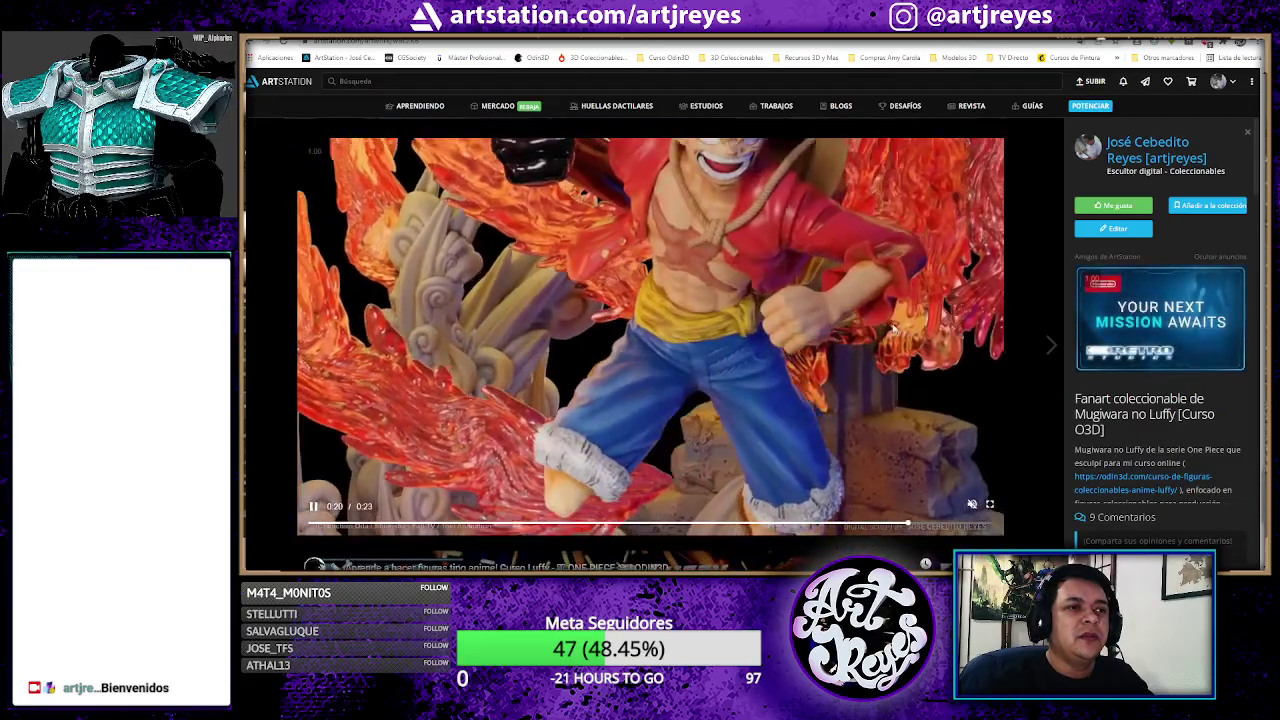
{"action": "scroll", "coordinate": [895, 328], "scroll_direction": "up", "scroll_amount": 3}
{"action": "scroll", "coordinate": [896, 327], "scroll_direction": "up", "scroll_amount": 3}
{"action": "scroll", "coordinate": [897, 326], "scroll_direction": "up", "scroll_amount": 2}
{"action": "scroll", "coordinate": [897, 326], "scroll_direction": "up", "scroll_amount": 3}
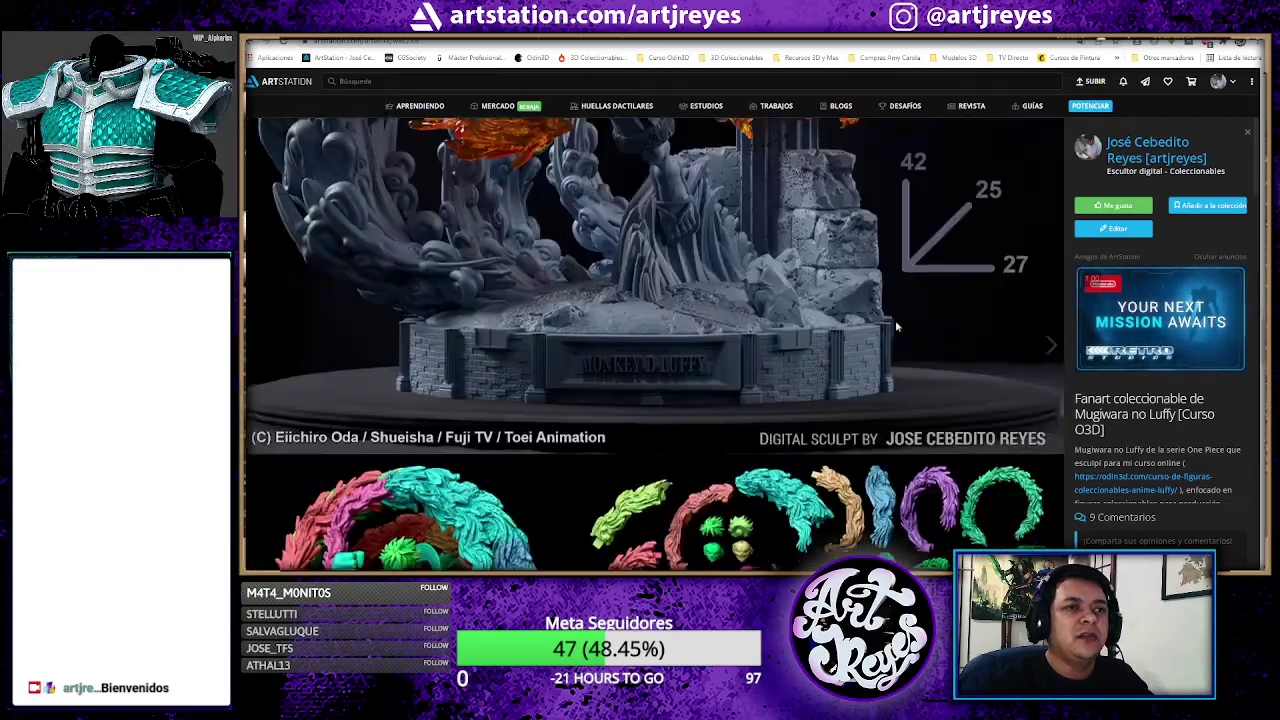
{"action": "scroll", "coordinate": [897, 325], "scroll_direction": "up", "scroll_amount": 3}
{"action": "scroll", "coordinate": [898, 324], "scroll_direction": "up", "scroll_amount": 3}
{"action": "scroll", "coordinate": [898, 323], "scroll_direction": "up", "scroll_amount": 3}
{"action": "scroll", "coordinate": [898, 323], "scroll_direction": "down", "scroll_amount": 2}
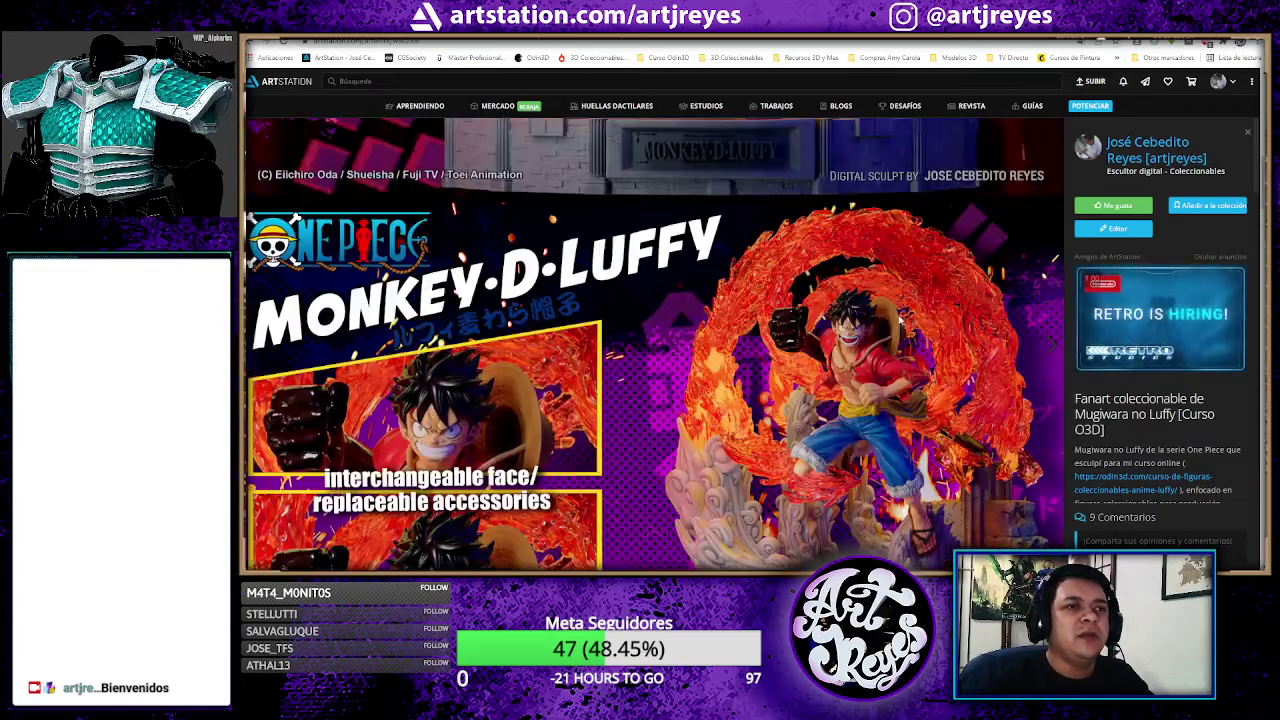
{"action": "scroll", "coordinate": [898, 323], "scroll_direction": "up", "scroll_amount": 2}
{"action": "scroll", "coordinate": [898, 323], "scroll_direction": "up", "scroll_amount": 2}
{"action": "scroll", "coordinate": [898, 322], "scroll_direction": "down", "scroll_amount": 4}
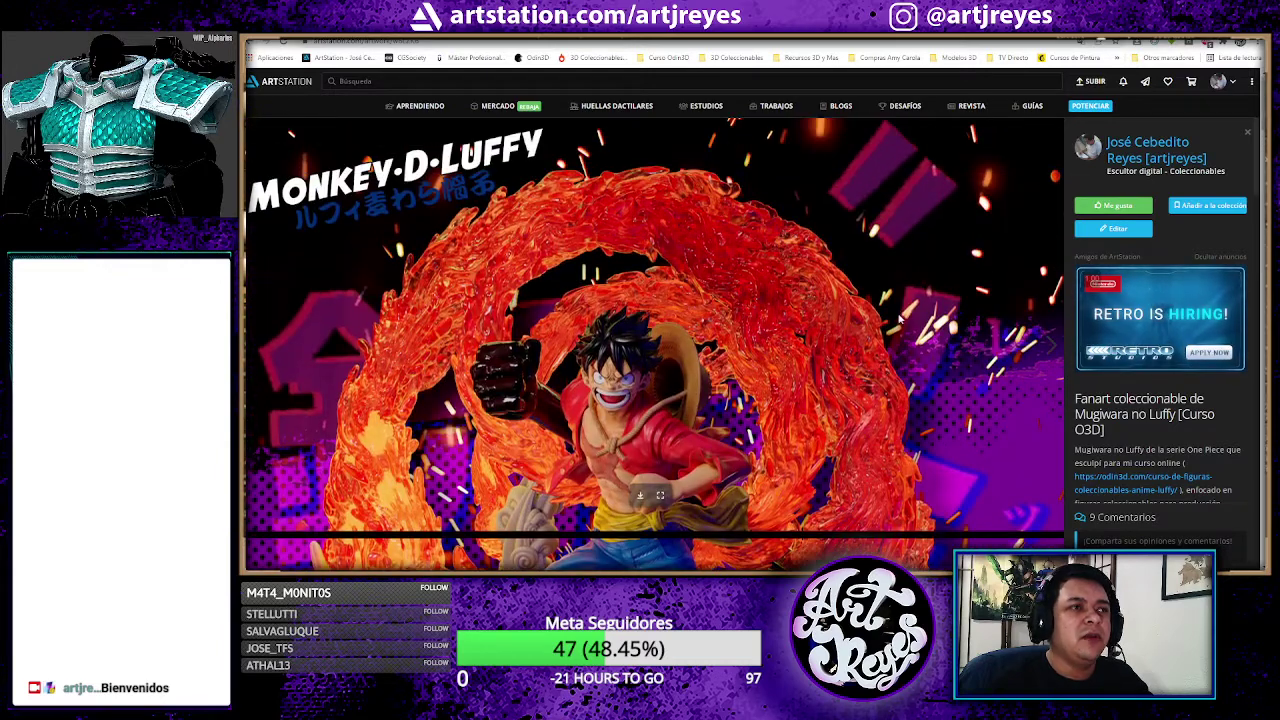
Step: In Discord #feedback-collectibles, view the coloured head-shape feedback image enlarged, then close it
{"action": "left_click", "coordinate": [300, 42]}
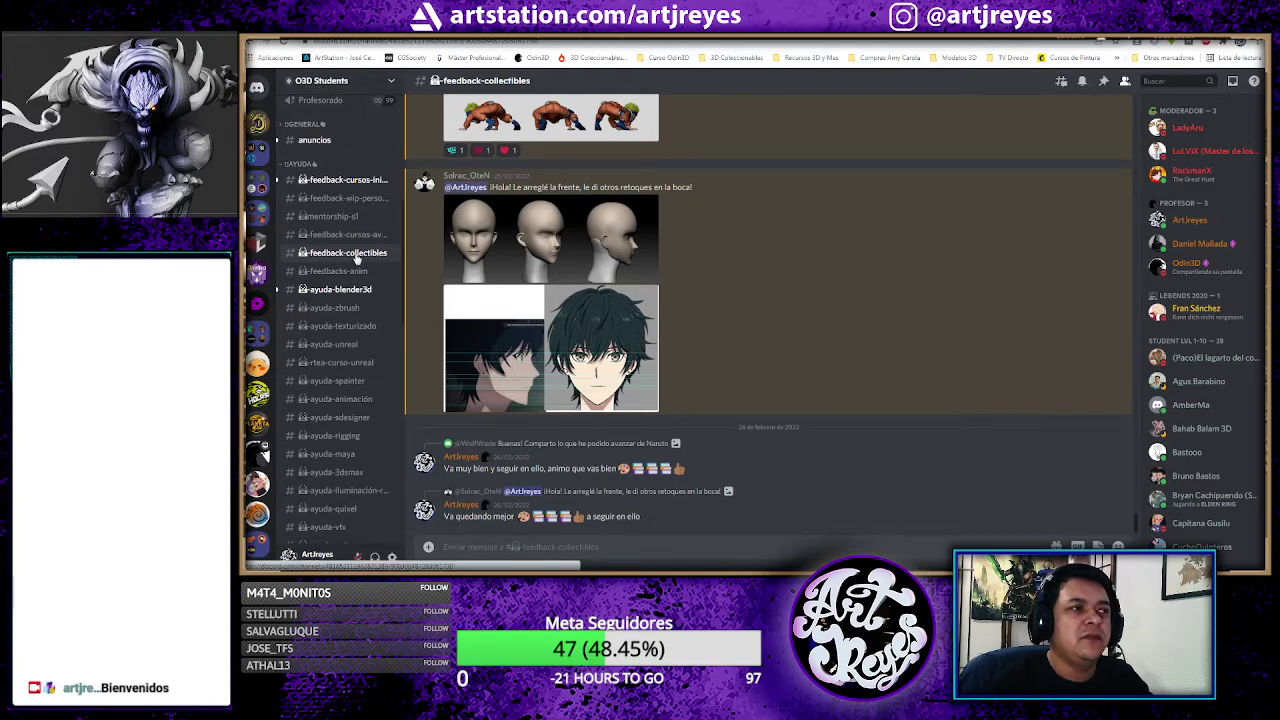
{"action": "scroll", "coordinate": [817, 393], "scroll_direction": "up", "scroll_amount": 3}
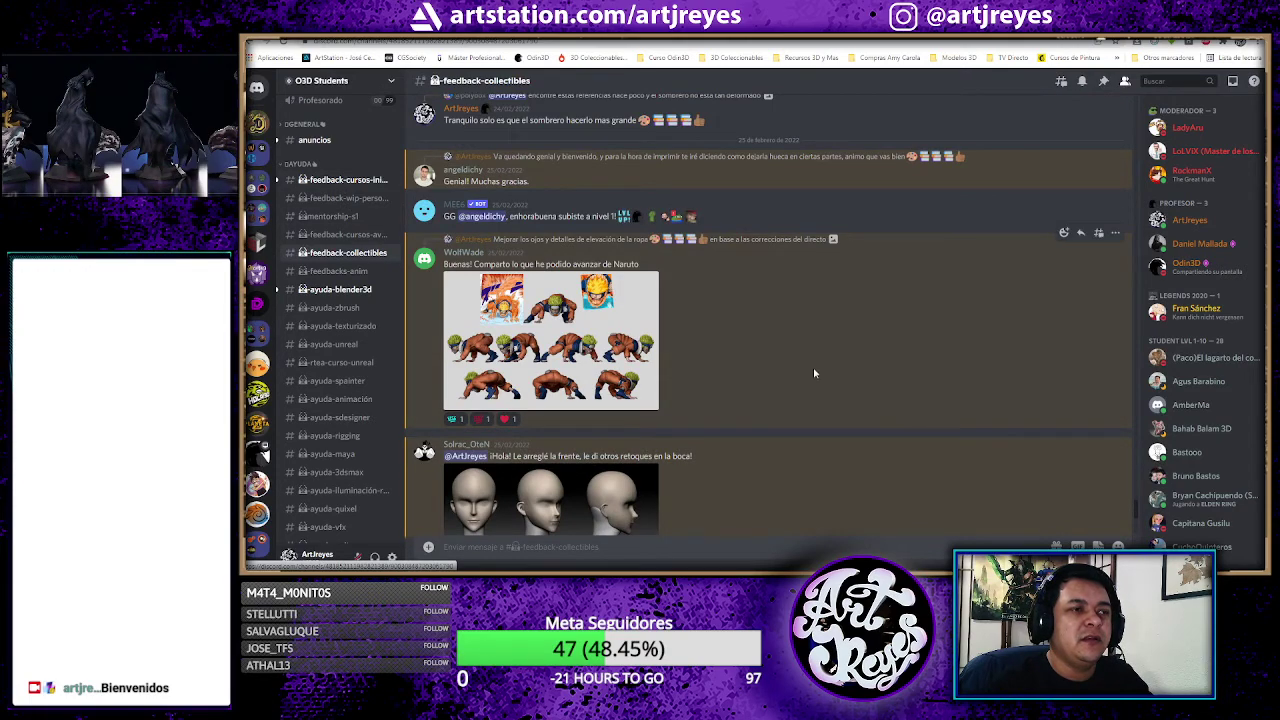
{"action": "scroll", "coordinate": [814, 373], "scroll_direction": "up", "scroll_amount": 1}
{"action": "scroll", "coordinate": [814, 373], "scroll_direction": "up", "scroll_amount": 2}
{"action": "scroll", "coordinate": [814, 373], "scroll_direction": "up", "scroll_amount": 3}
{"action": "scroll", "coordinate": [814, 373], "scroll_direction": "up", "scroll_amount": 2}
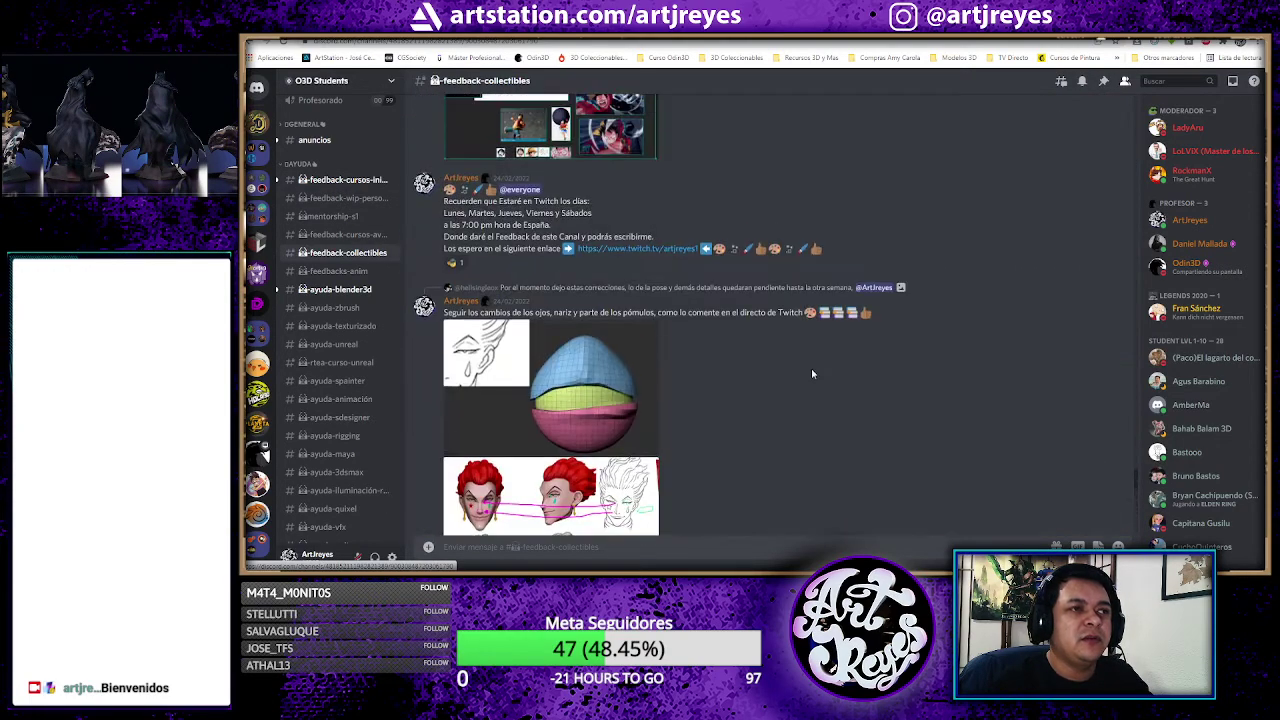
{"action": "scroll", "coordinate": [812, 373], "scroll_direction": "up", "scroll_amount": 1}
{"action": "scroll", "coordinate": [812, 373], "scroll_direction": "up", "scroll_amount": 3}
{"action": "scroll", "coordinate": [811, 374], "scroll_direction": "down", "scroll_amount": 5}
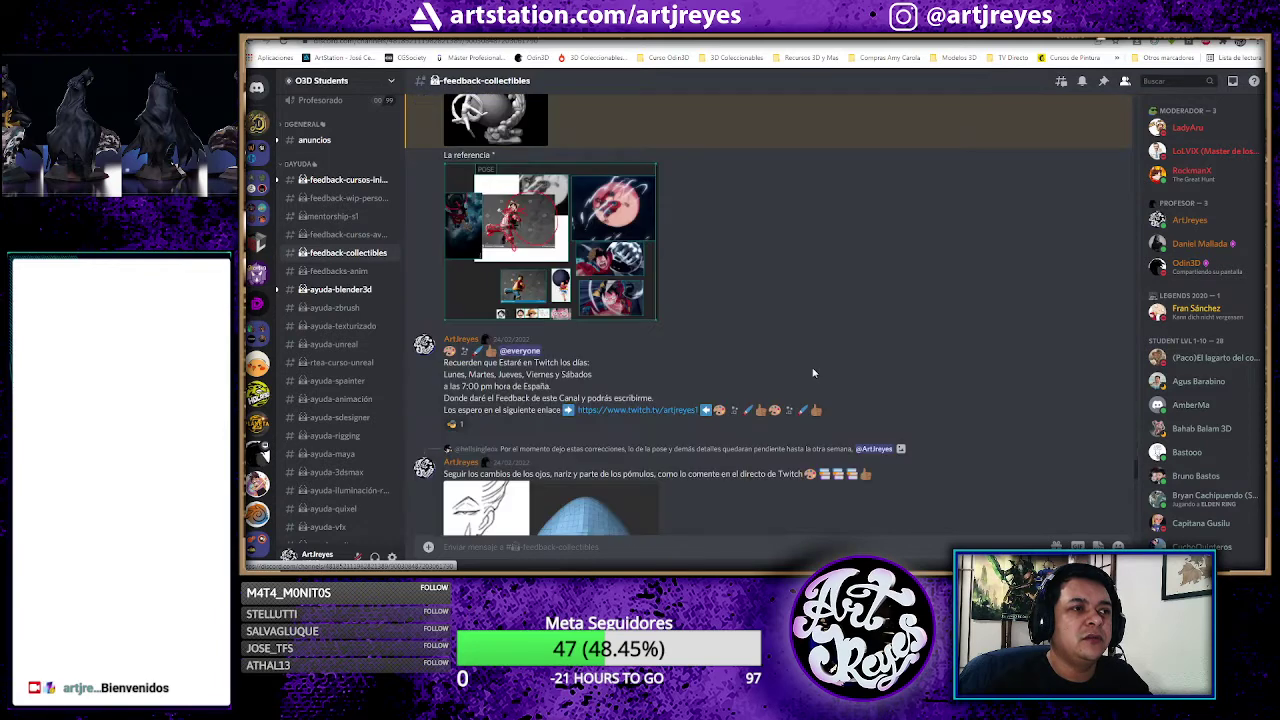
{"action": "scroll", "coordinate": [808, 366], "scroll_direction": "down", "scroll_amount": 5}
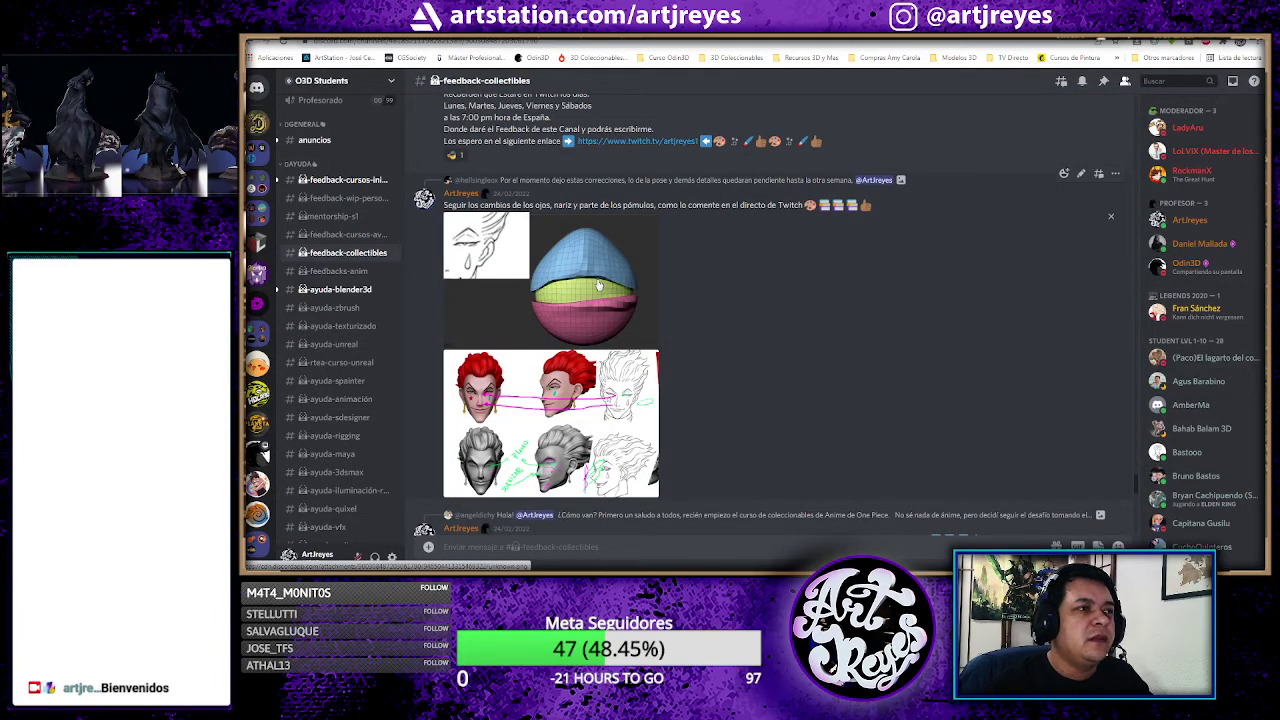
{"action": "left_click", "coordinate": [600, 266]}
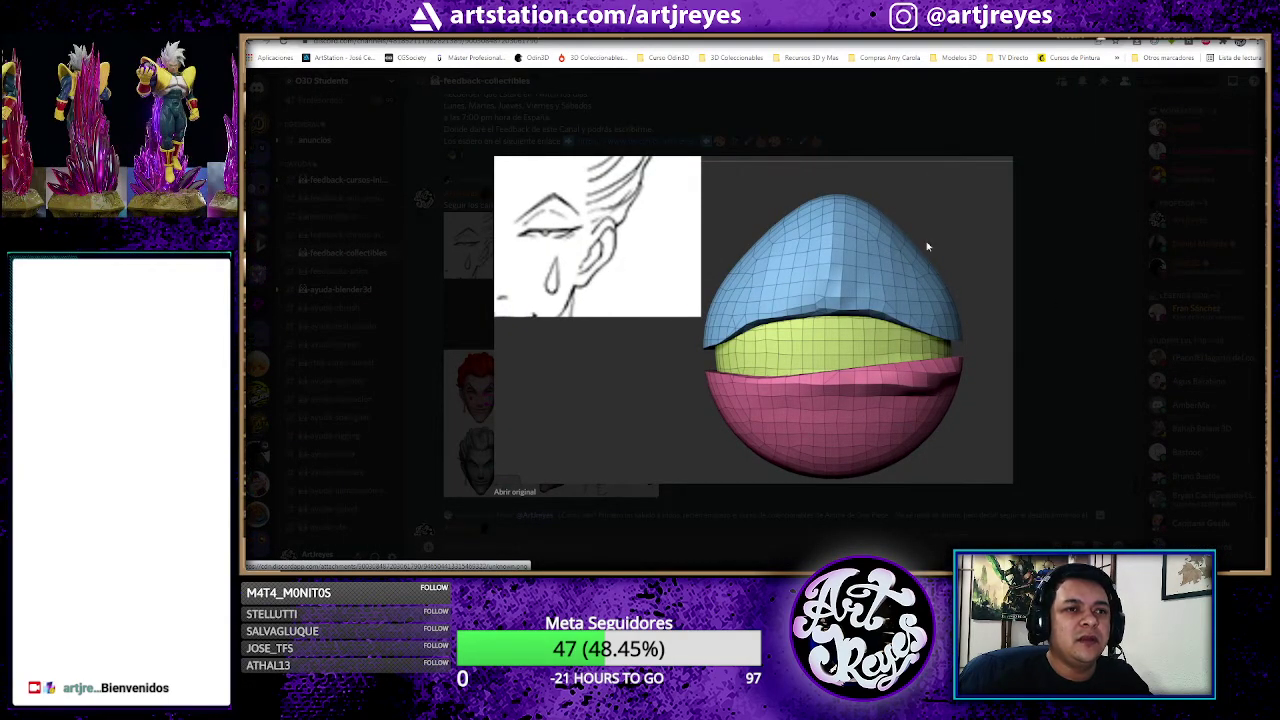
{"action": "left_click", "coordinate": [1044, 291]}
Step: Scroll further back through older posted figure critiques and paint-overs
{"action": "scroll", "coordinate": [795, 375], "scroll_direction": "up", "scroll_amount": 3}
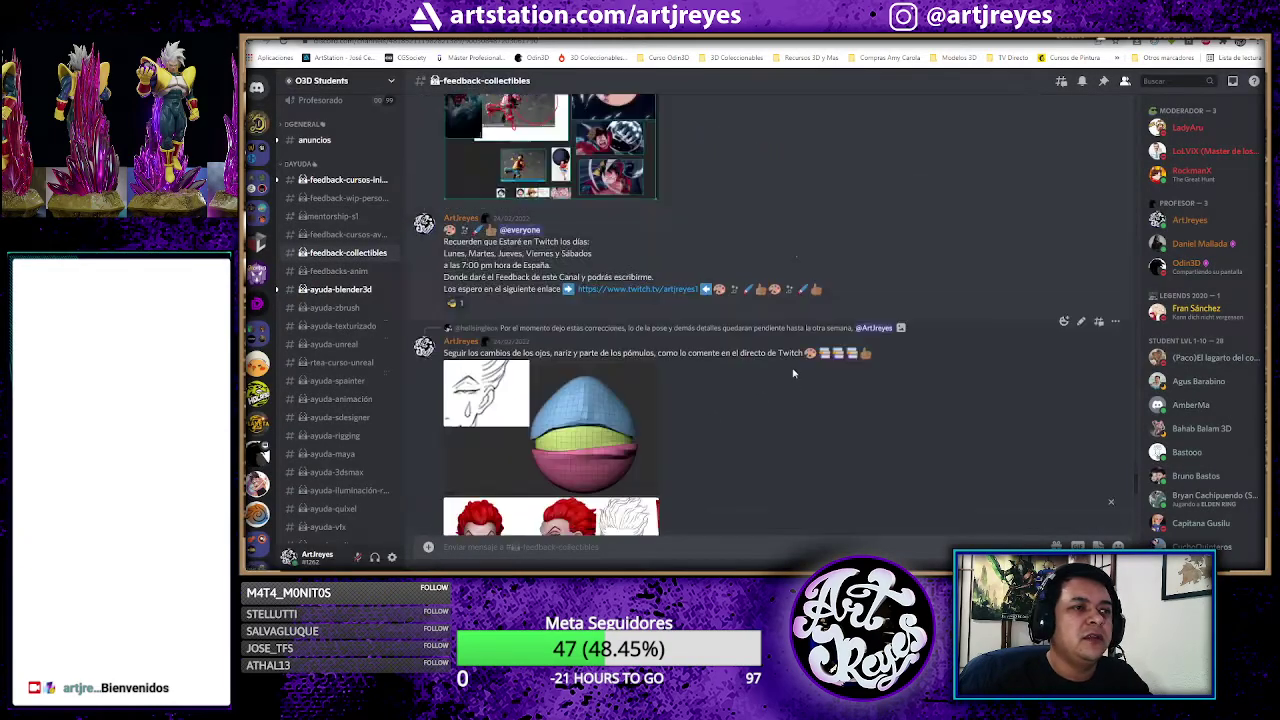
{"action": "scroll", "coordinate": [793, 373], "scroll_direction": "up", "scroll_amount": 2}
{"action": "scroll", "coordinate": [793, 373], "scroll_direction": "up", "scroll_amount": 5}
{"action": "scroll", "coordinate": [793, 373], "scroll_direction": "up", "scroll_amount": 2}
{"action": "scroll", "coordinate": [793, 373], "scroll_direction": "up", "scroll_amount": 3}
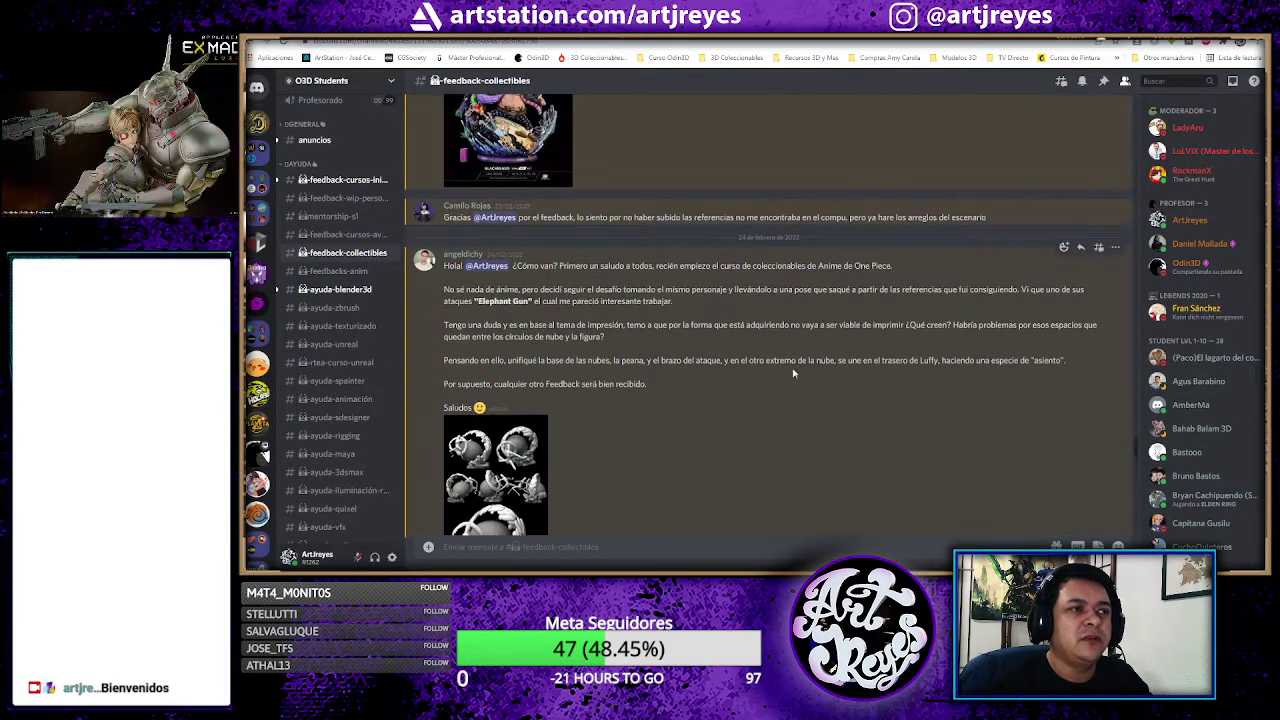
{"action": "scroll", "coordinate": [793, 373], "scroll_direction": "up", "scroll_amount": 2}
{"action": "scroll", "coordinate": [793, 373], "scroll_direction": "up", "scroll_amount": 3}
{"action": "scroll", "coordinate": [793, 373], "scroll_direction": "up", "scroll_amount": 3}
{"action": "scroll", "coordinate": [793, 373], "scroll_direction": "up", "scroll_amount": 3}
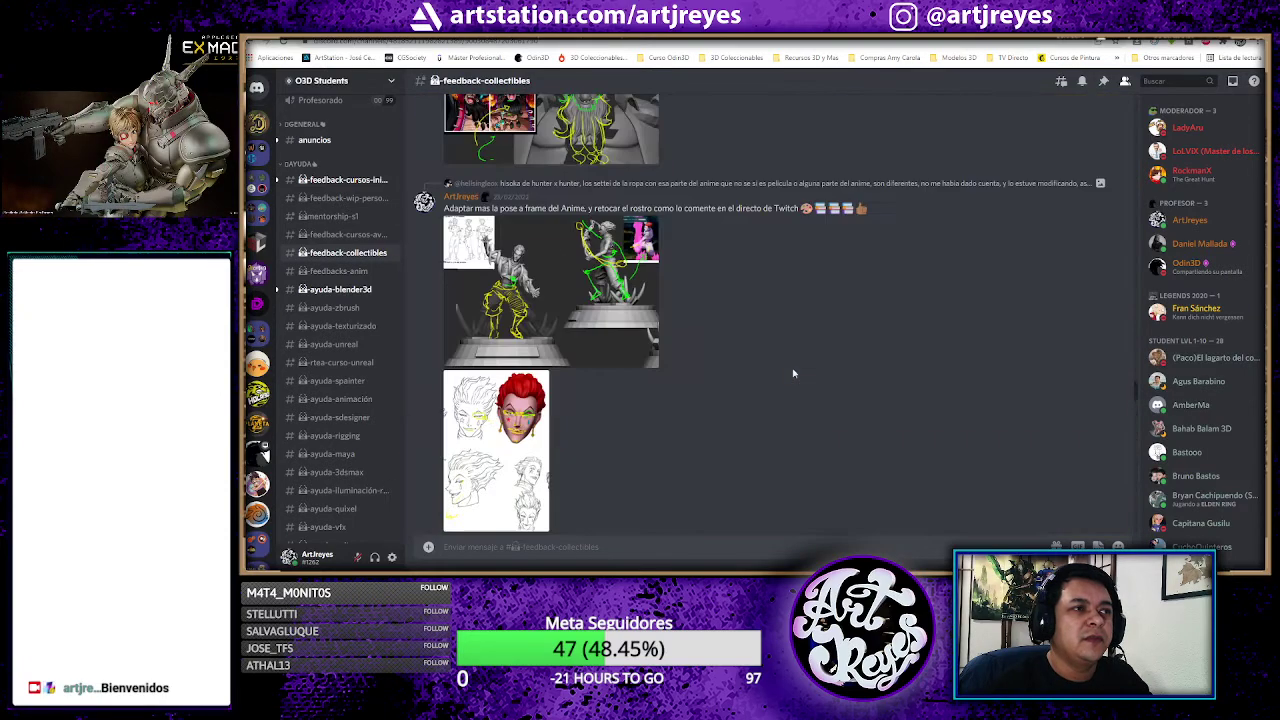
{"action": "scroll", "coordinate": [793, 373], "scroll_direction": "up", "scroll_amount": 3}
{"action": "scroll", "coordinate": [793, 373], "scroll_direction": "up", "scroll_amount": 4}
{"action": "scroll", "coordinate": [760, 372], "scroll_direction": "up", "scroll_amount": 1}
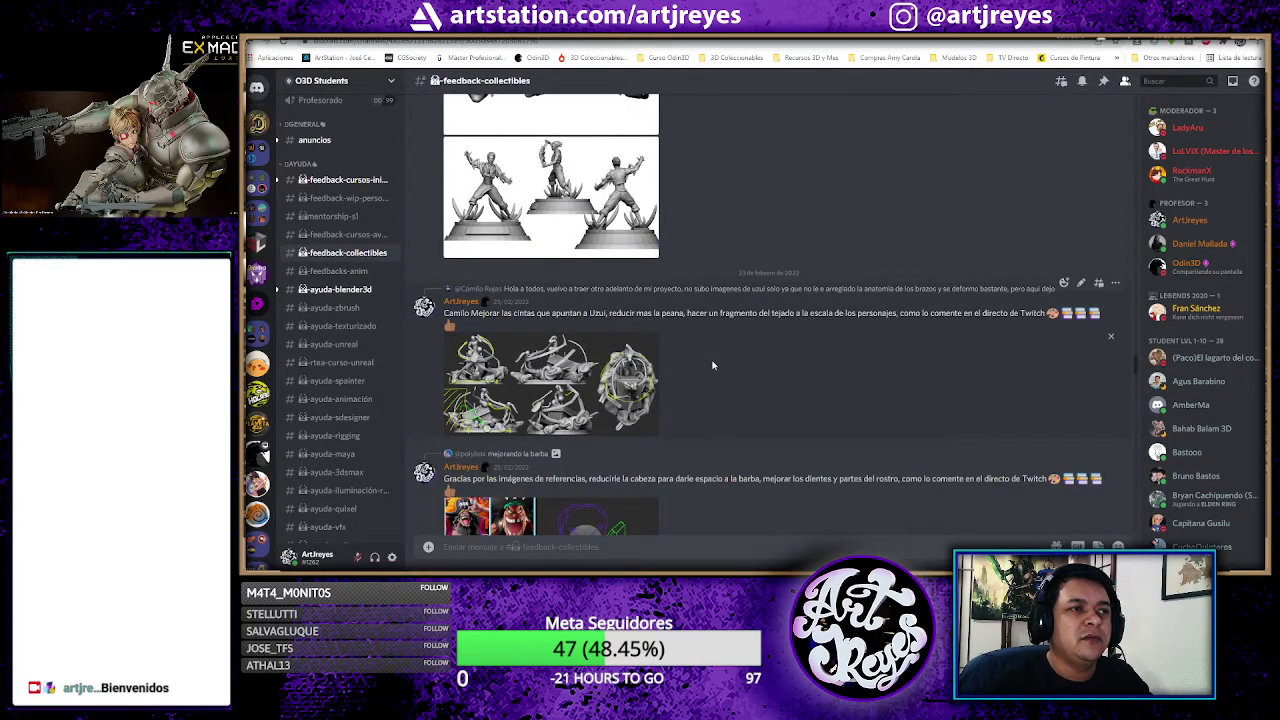
{"action": "scroll", "coordinate": [713, 366], "scroll_direction": "up", "scroll_amount": 3}
{"action": "scroll", "coordinate": [713, 366], "scroll_direction": "down", "scroll_amount": 6}
{"action": "scroll", "coordinate": [713, 366], "scroll_direction": "down", "scroll_amount": 3}
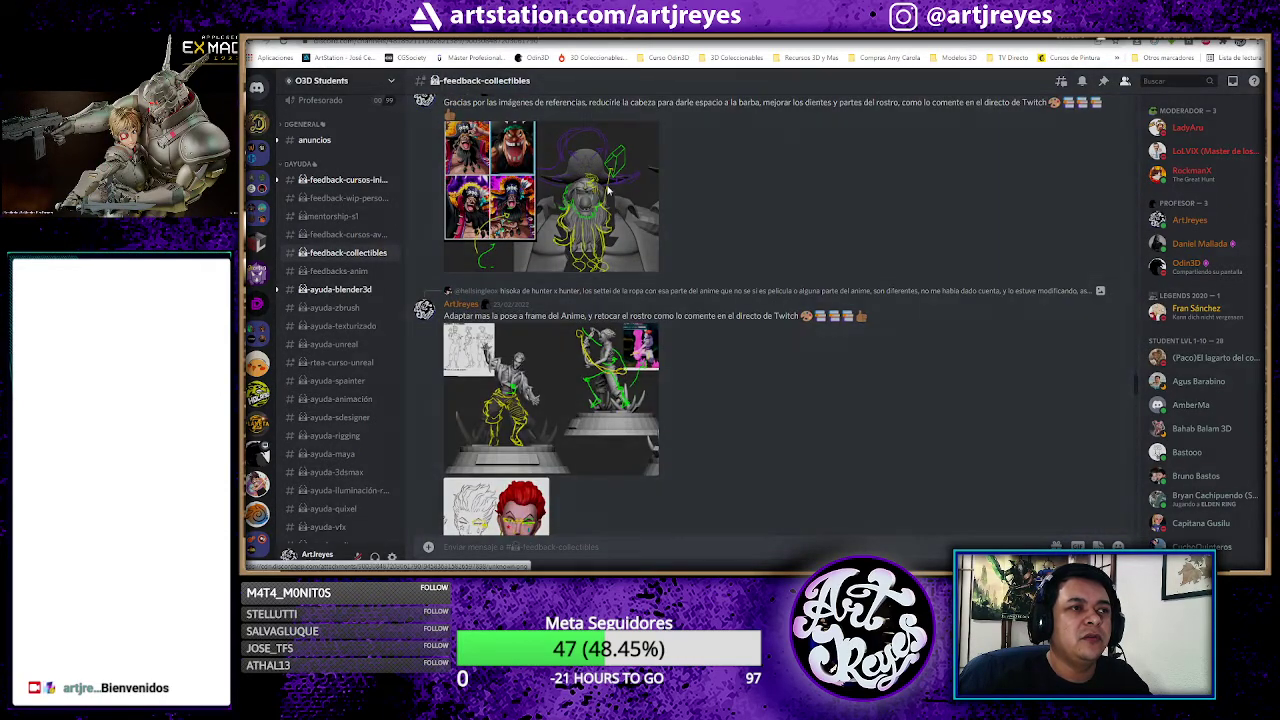
{"action": "left_click", "coordinate": [607, 189]}
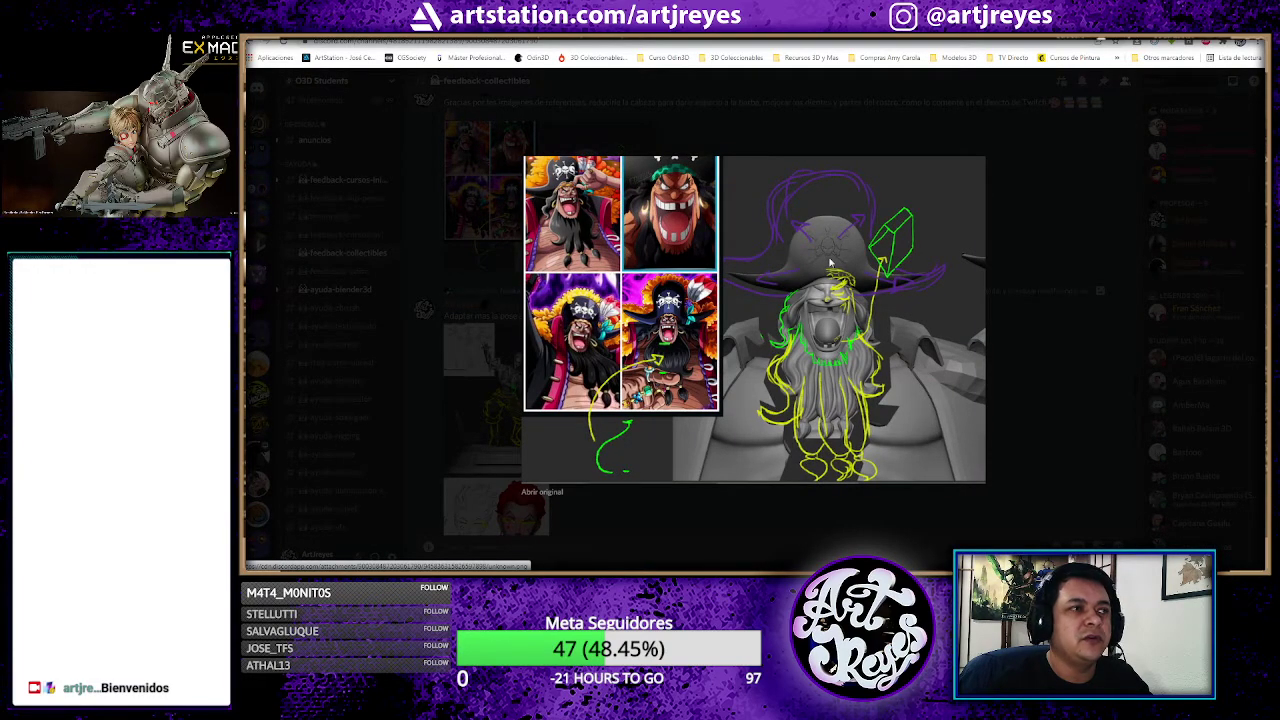
{"action": "left_click", "coordinate": [1030, 259]}
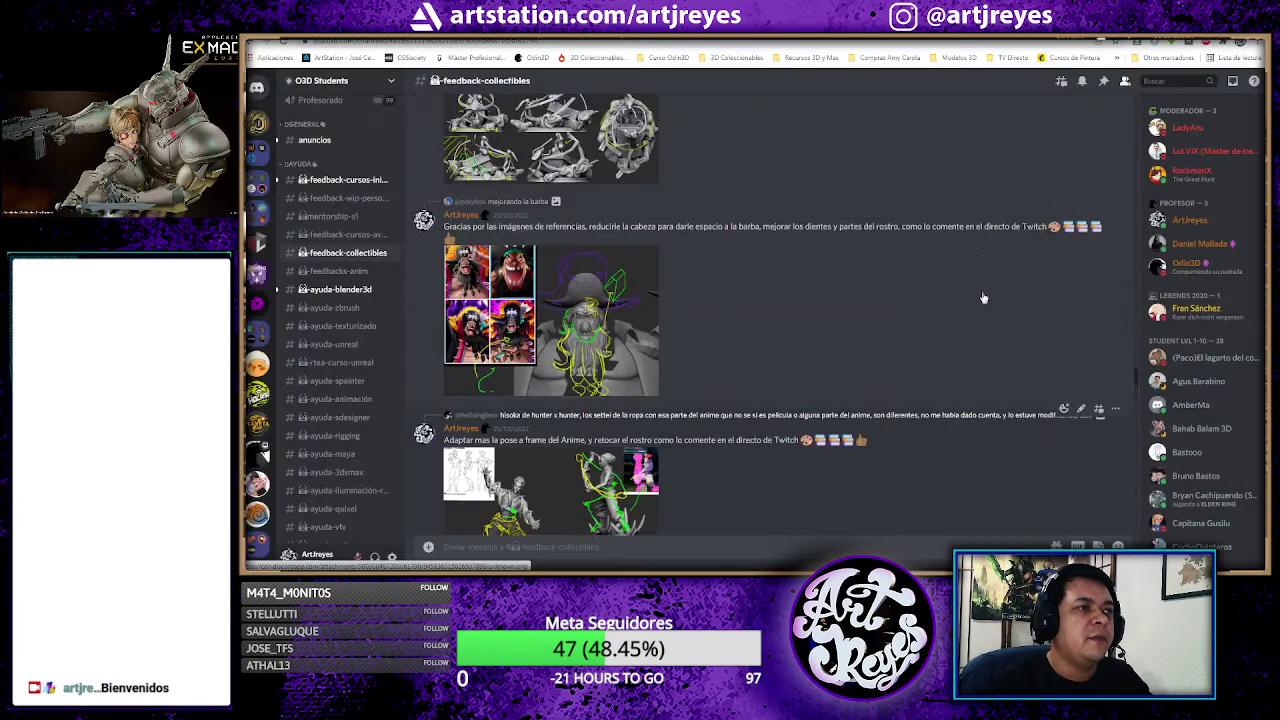
{"action": "scroll", "coordinate": [981, 290], "scroll_direction": "up", "scroll_amount": 1}
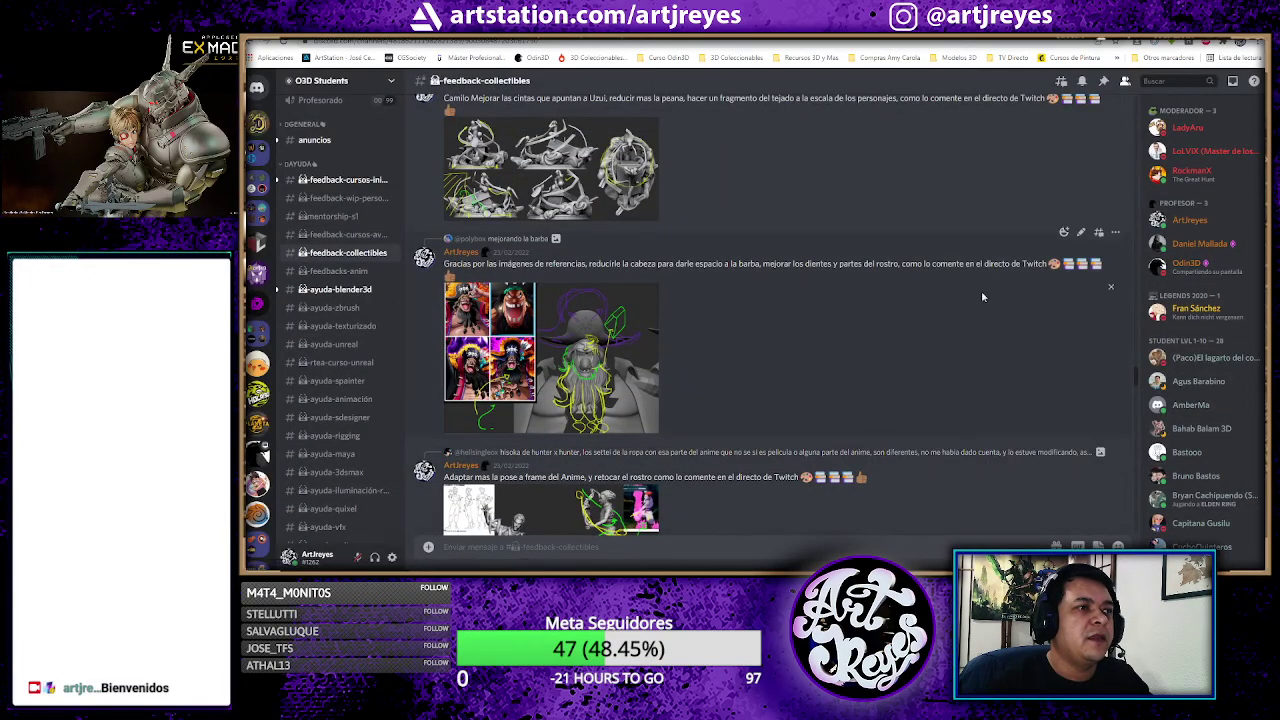
{"action": "left_click", "coordinate": [643, 332]}
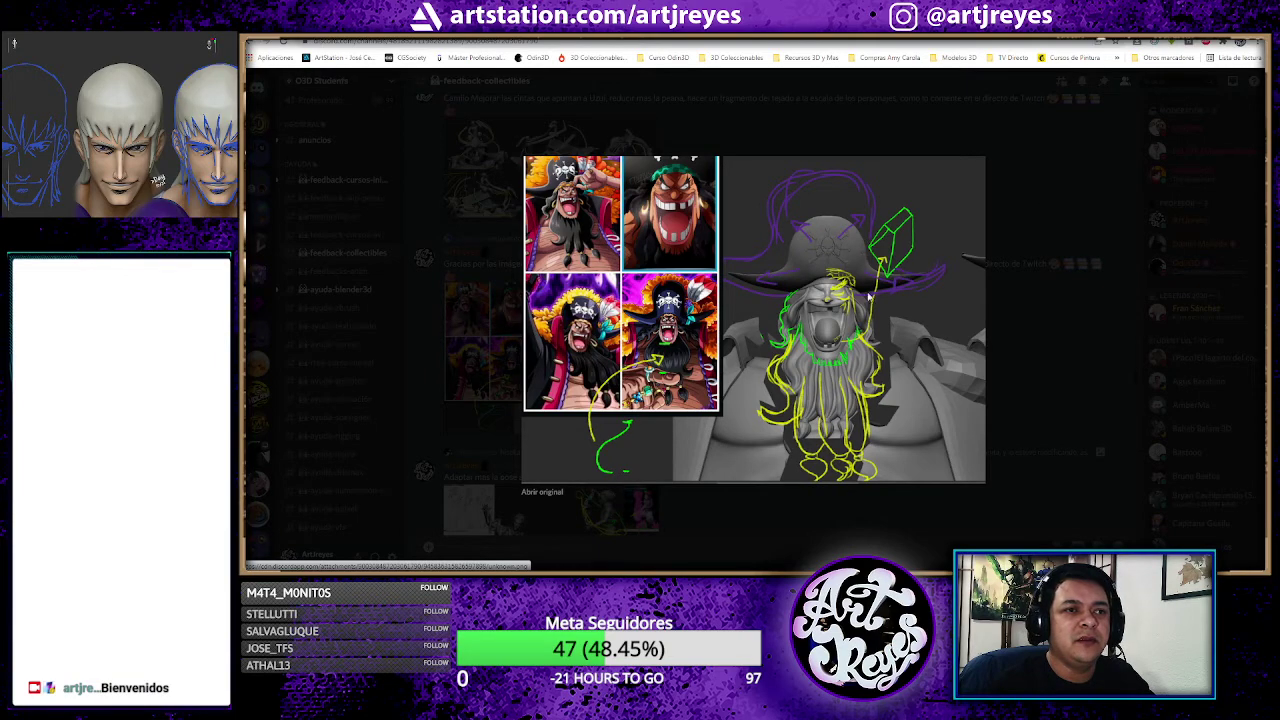
{"action": "left_click", "coordinate": [1078, 240]}
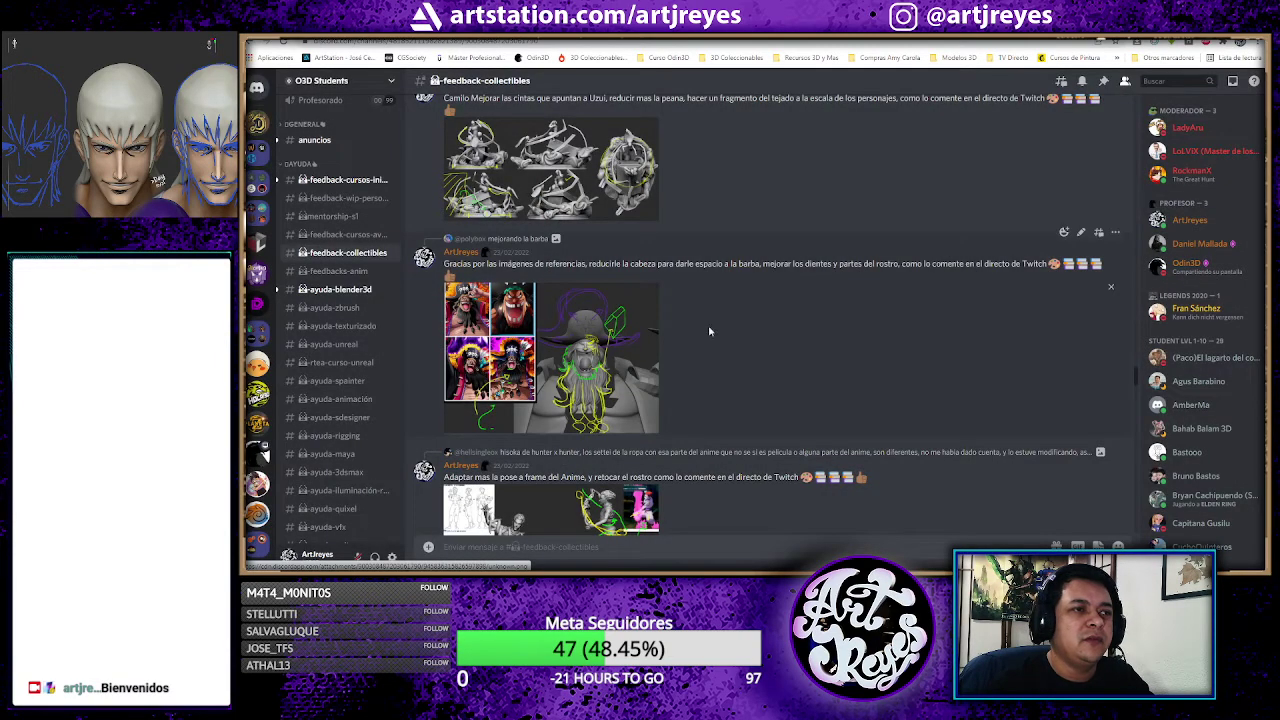
{"action": "scroll", "coordinate": [670, 331], "scroll_direction": "down", "scroll_amount": 3}
{"action": "scroll", "coordinate": [724, 281], "scroll_direction": "down", "scroll_amount": 3}
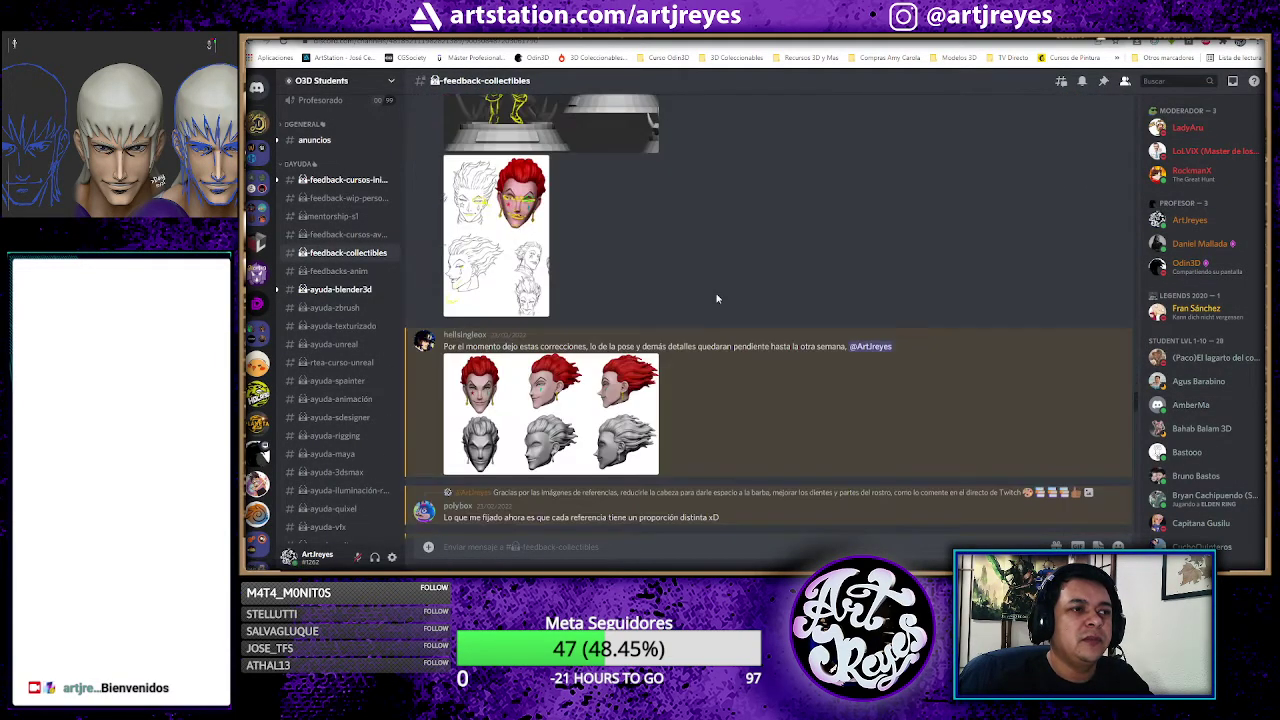
{"action": "scroll", "coordinate": [716, 299], "scroll_direction": "down", "scroll_amount": 2}
{"action": "scroll", "coordinate": [716, 299], "scroll_direction": "down", "scroll_amount": 3}
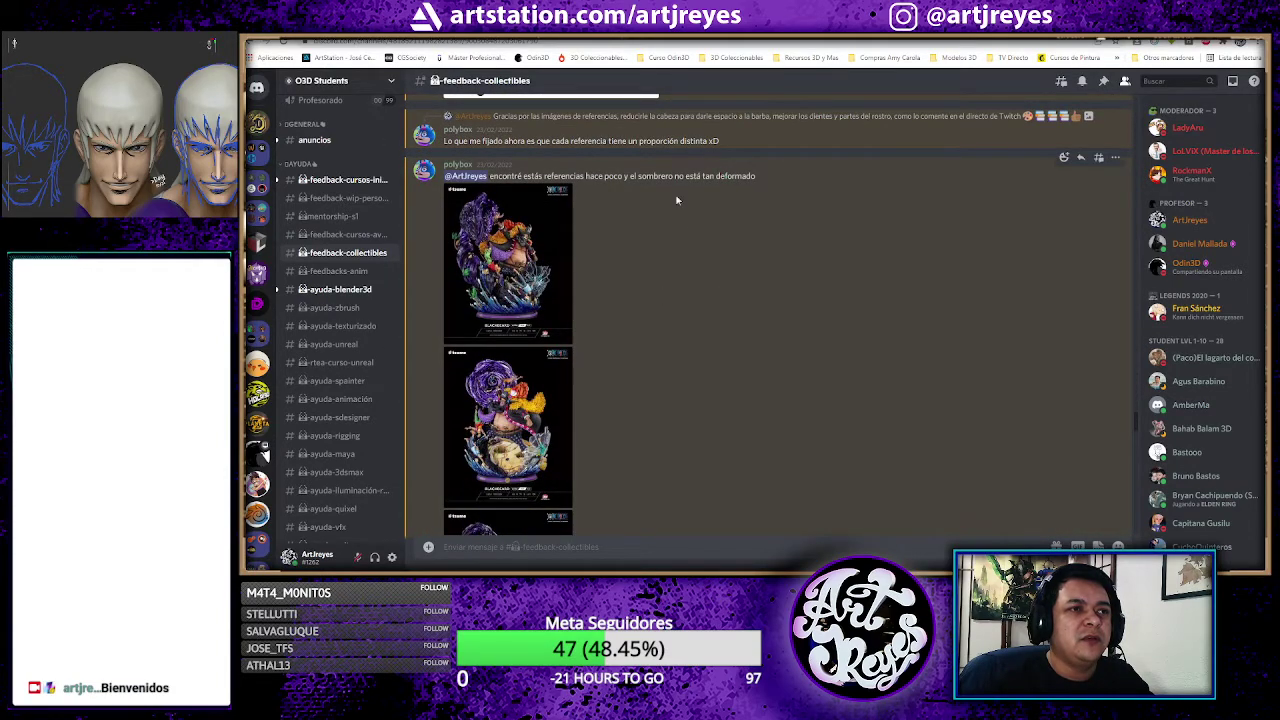
{"action": "scroll", "coordinate": [762, 352], "scroll_direction": "up", "scroll_amount": 3}
{"action": "scroll", "coordinate": [762, 353], "scroll_direction": "up", "scroll_amount": 3}
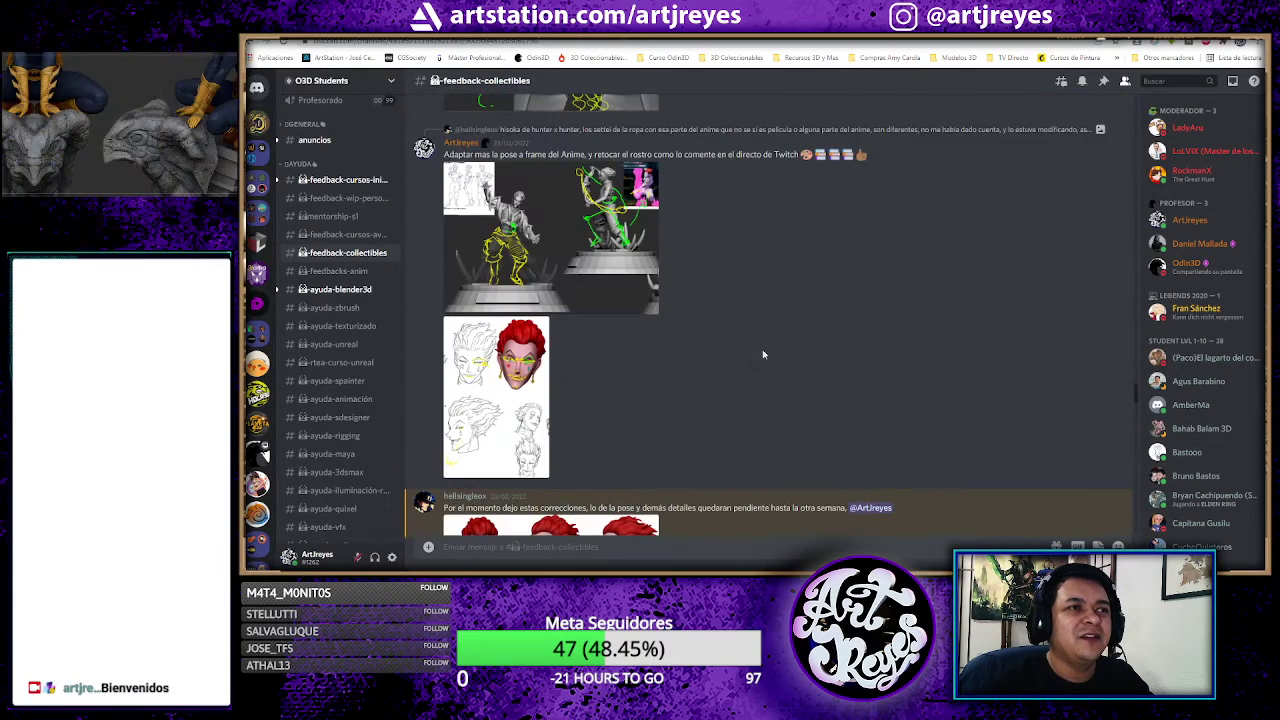
{"action": "scroll", "coordinate": [762, 353], "scroll_direction": "up", "scroll_amount": 2}
{"action": "scroll", "coordinate": [762, 353], "scroll_direction": "up", "scroll_amount": 2}
{"action": "scroll", "coordinate": [762, 353], "scroll_direction": "up", "scroll_amount": 2}
{"action": "scroll", "coordinate": [762, 354], "scroll_direction": "up", "scroll_amount": 3}
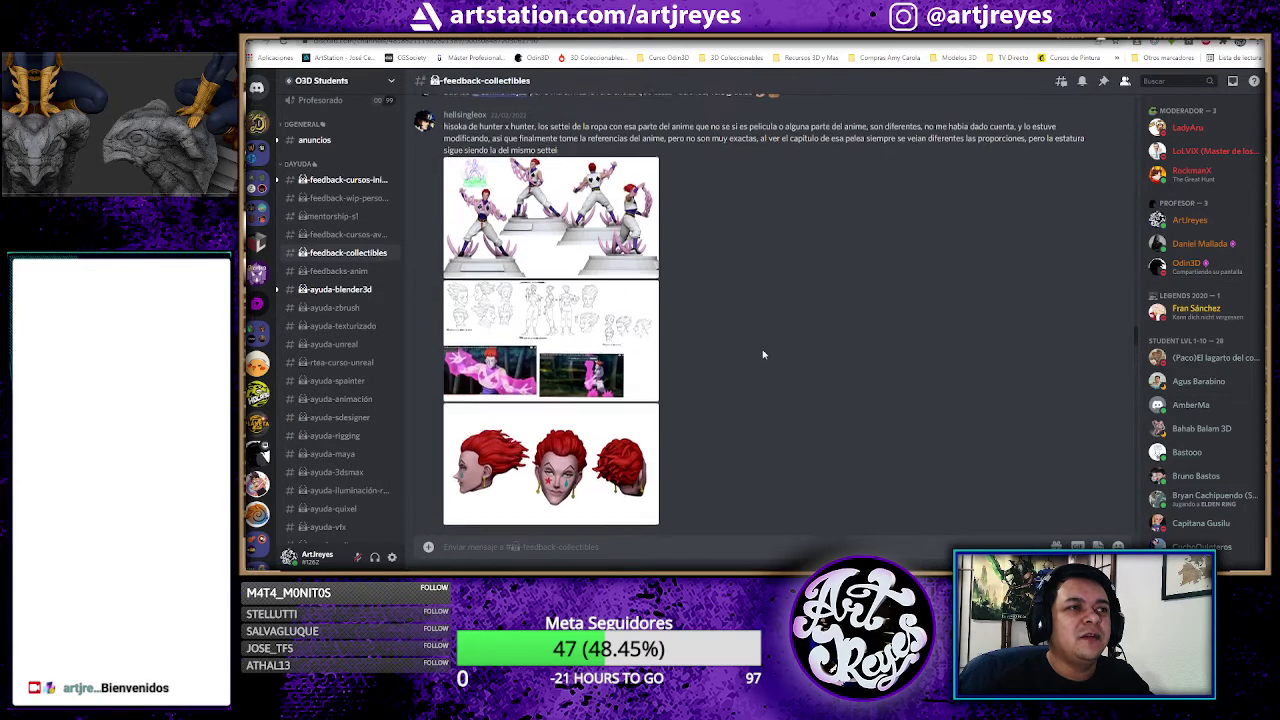
{"action": "scroll", "coordinate": [762, 354], "scroll_direction": "up", "scroll_amount": 3}
{"action": "scroll", "coordinate": [762, 354], "scroll_direction": "up", "scroll_amount": 2}
{"action": "scroll", "coordinate": [762, 354], "scroll_direction": "up", "scroll_amount": 2}
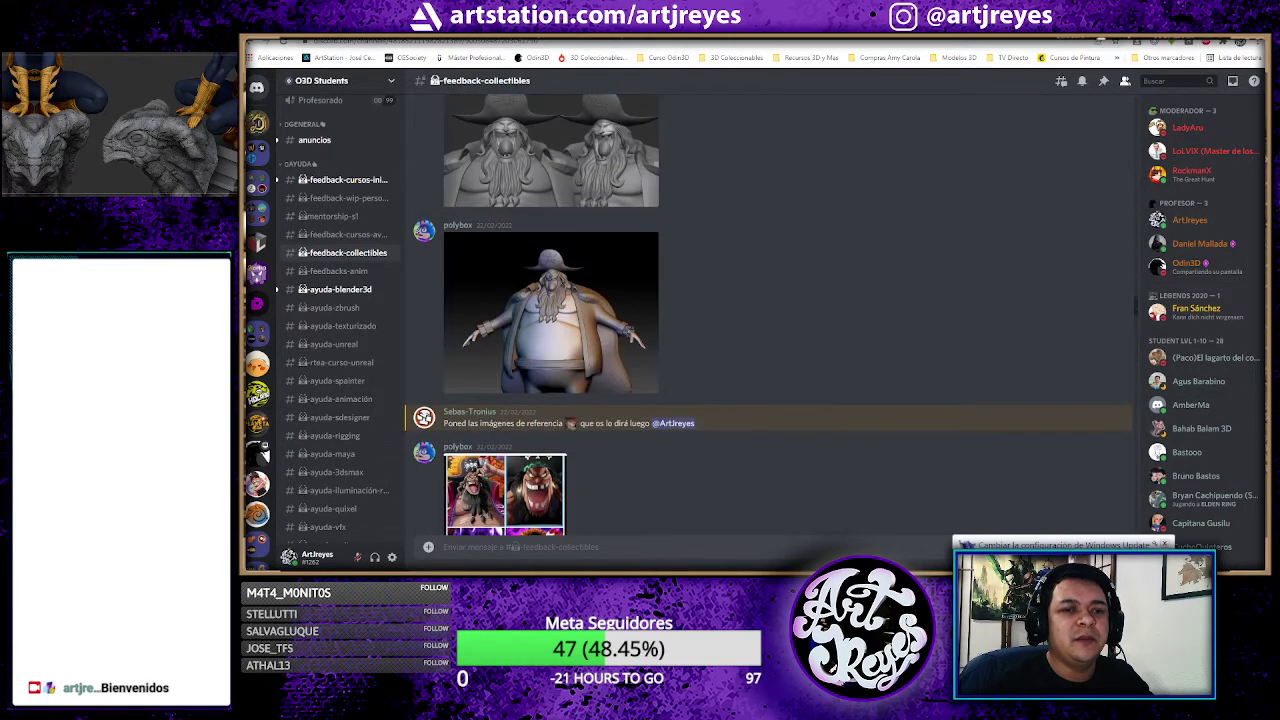
{"action": "scroll", "coordinate": [892, 359], "scroll_direction": "up", "scroll_amount": 3}
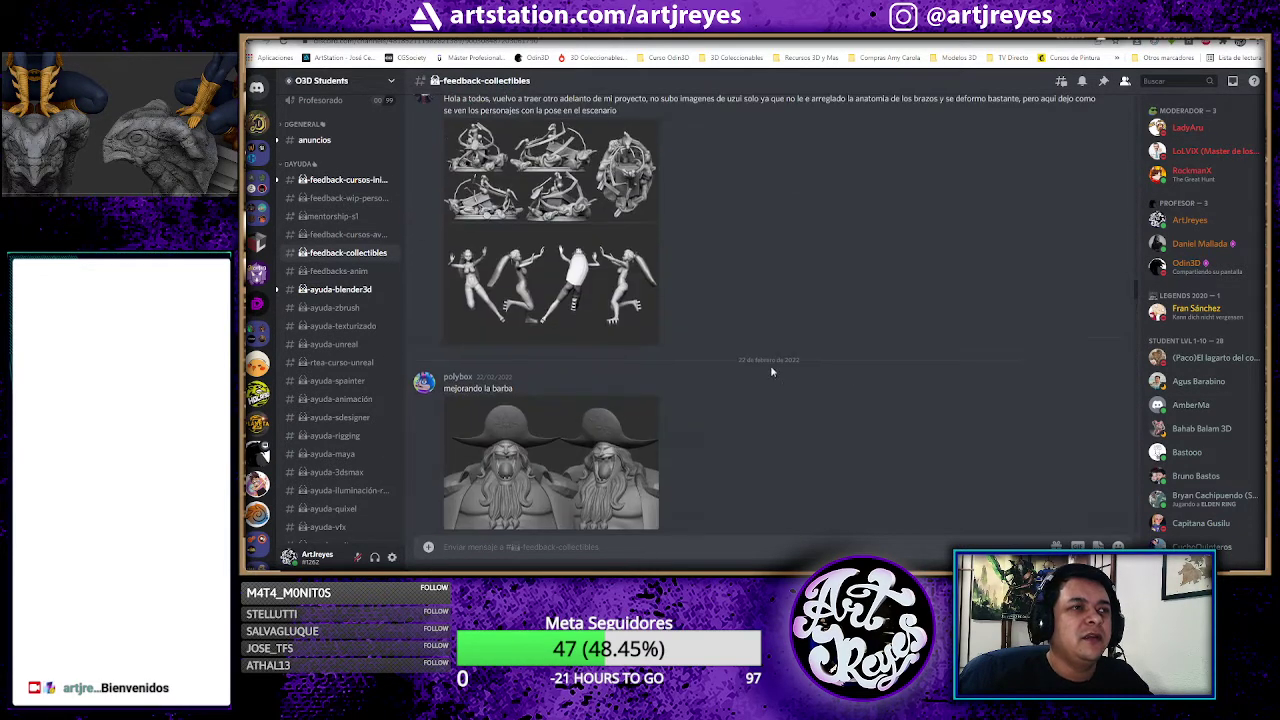
{"action": "scroll", "coordinate": [659, 258], "scroll_direction": "up", "scroll_amount": 2}
{"action": "scroll", "coordinate": [659, 258], "scroll_direction": "up", "scroll_amount": 3}
{"action": "scroll", "coordinate": [659, 258], "scroll_direction": "up", "scroll_amount": 3}
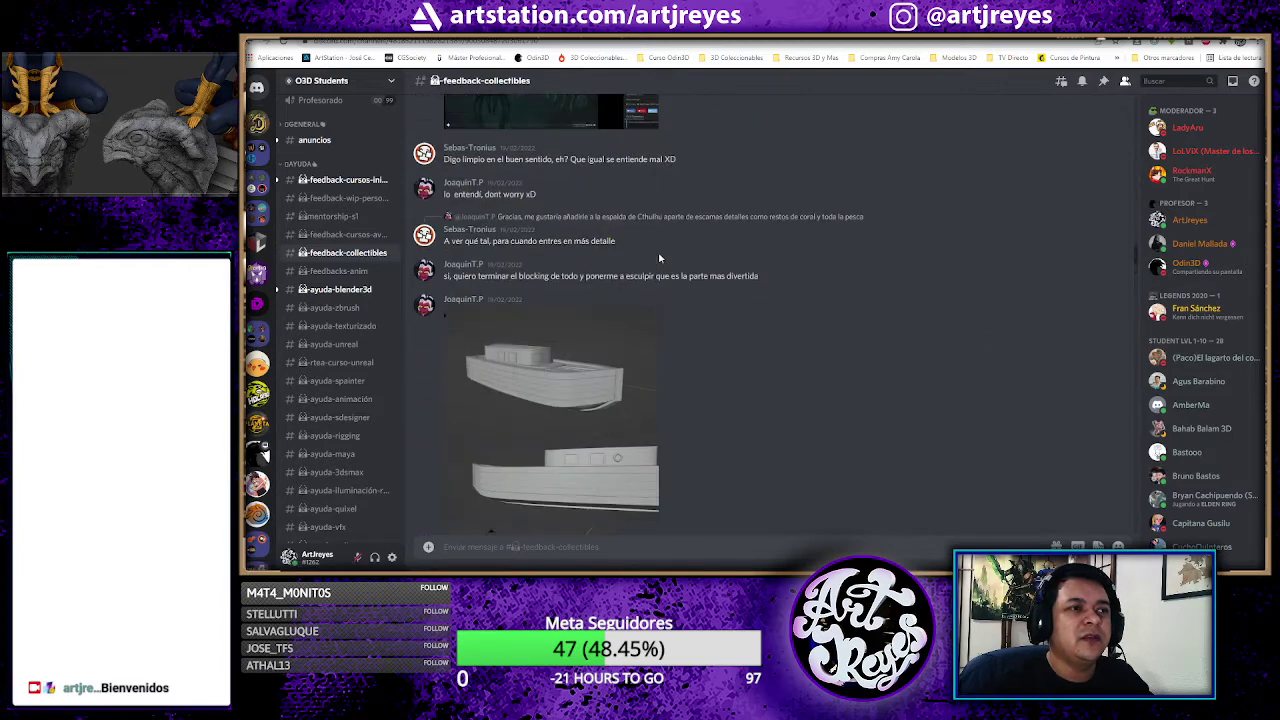
{"action": "scroll", "coordinate": [659, 258], "scroll_direction": "up", "scroll_amount": 3}
{"action": "scroll", "coordinate": [659, 258], "scroll_direction": "up", "scroll_amount": 3}
{"action": "scroll", "coordinate": [659, 258], "scroll_direction": "up", "scroll_amount": 3}
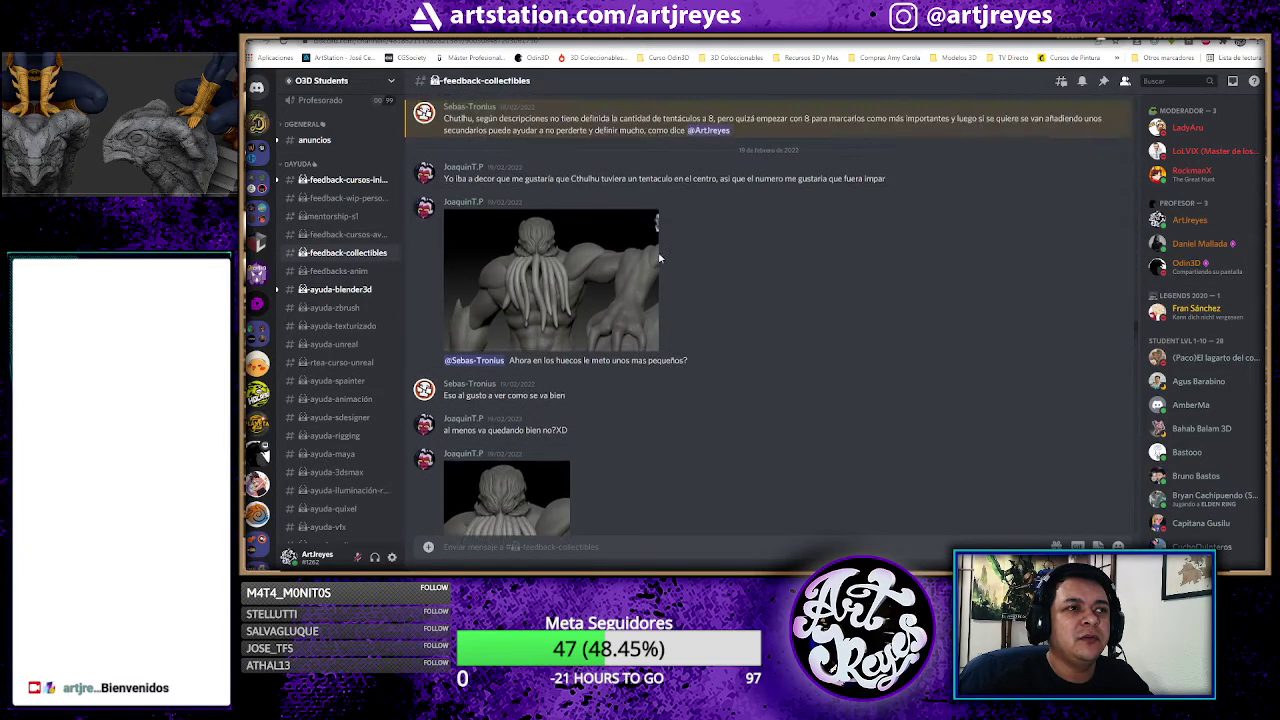
{"action": "scroll", "coordinate": [659, 258], "scroll_direction": "up", "scroll_amount": 3}
{"action": "scroll", "coordinate": [659, 258], "scroll_direction": "up", "scroll_amount": 3}
{"action": "scroll", "coordinate": [659, 258], "scroll_direction": "up", "scroll_amount": 3}
{"action": "scroll", "coordinate": [659, 258], "scroll_direction": "up", "scroll_amount": 3}
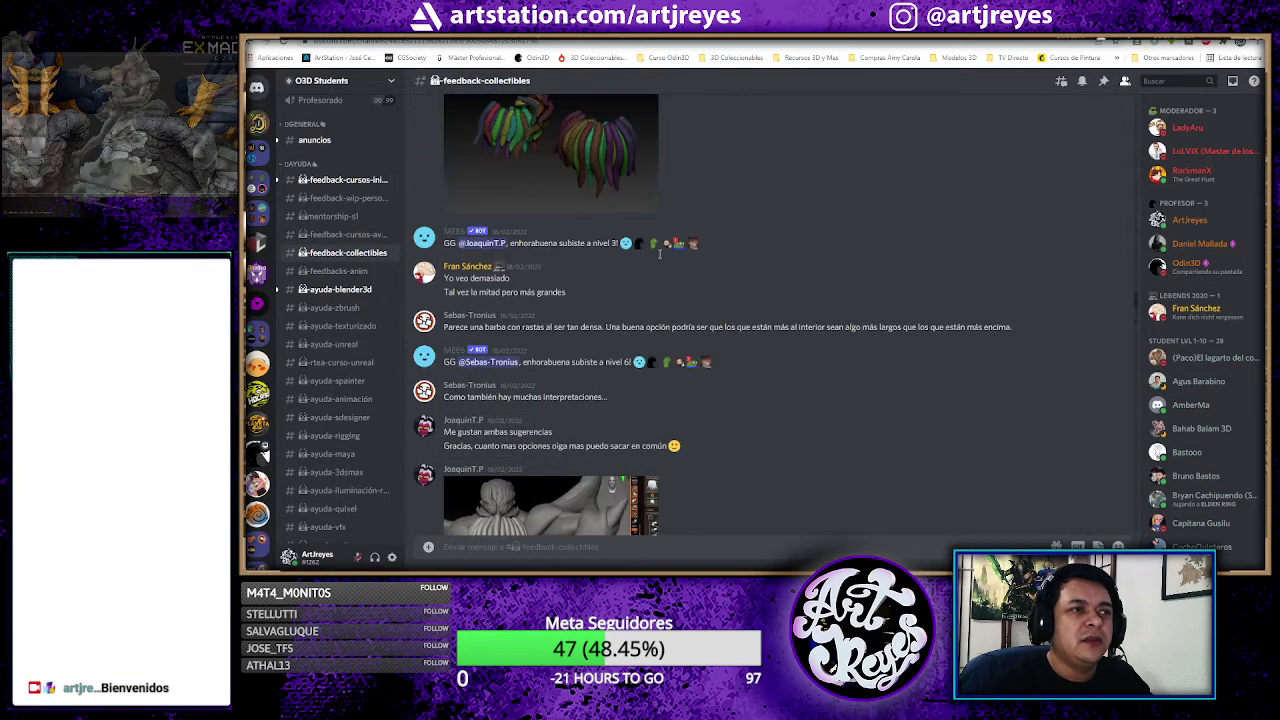
{"action": "scroll", "coordinate": [659, 258], "scroll_direction": "up", "scroll_amount": 3}
{"action": "scroll", "coordinate": [739, 295], "scroll_direction": "up", "scroll_amount": 3}
{"action": "scroll", "coordinate": [739, 295], "scroll_direction": "up", "scroll_amount": 3}
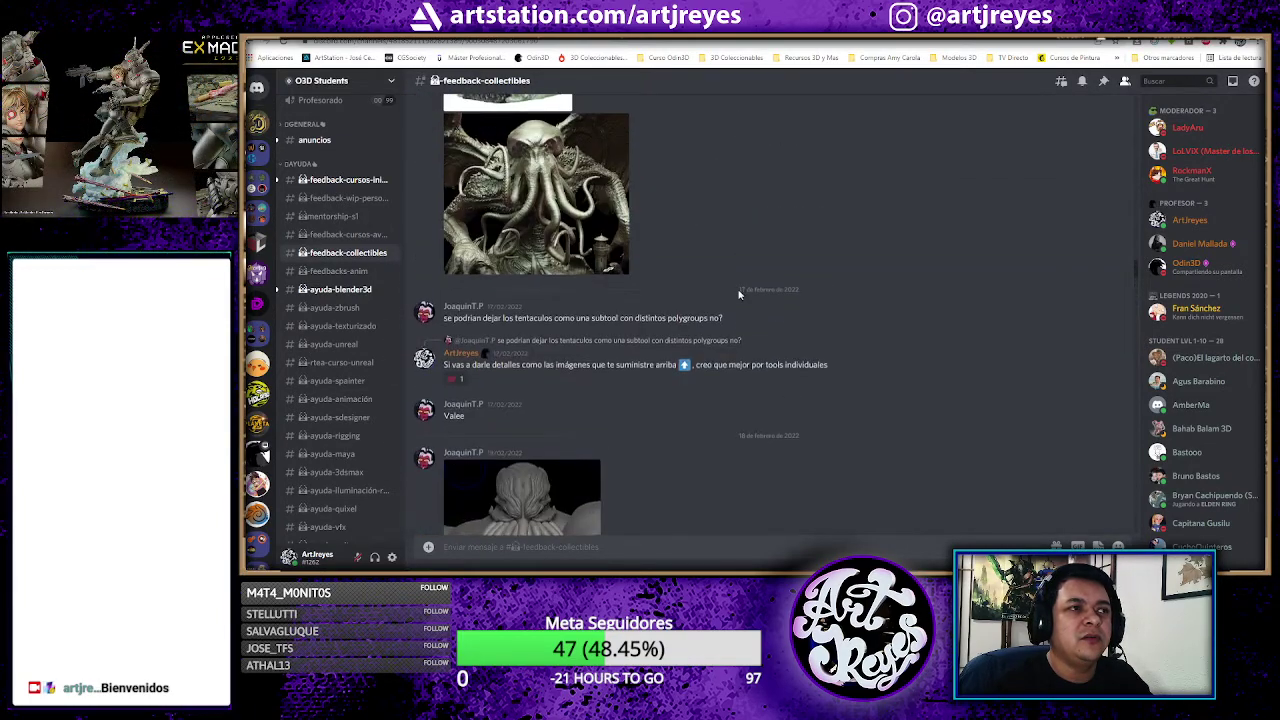
{"action": "scroll", "coordinate": [739, 295], "scroll_direction": "up", "scroll_amount": 3}
{"action": "scroll", "coordinate": [739, 295], "scroll_direction": "up", "scroll_amount": 3}
{"action": "scroll", "coordinate": [739, 295], "scroll_direction": "up", "scroll_amount": 3}
{"action": "scroll", "coordinate": [739, 298], "scroll_direction": "up", "scroll_amount": 3}
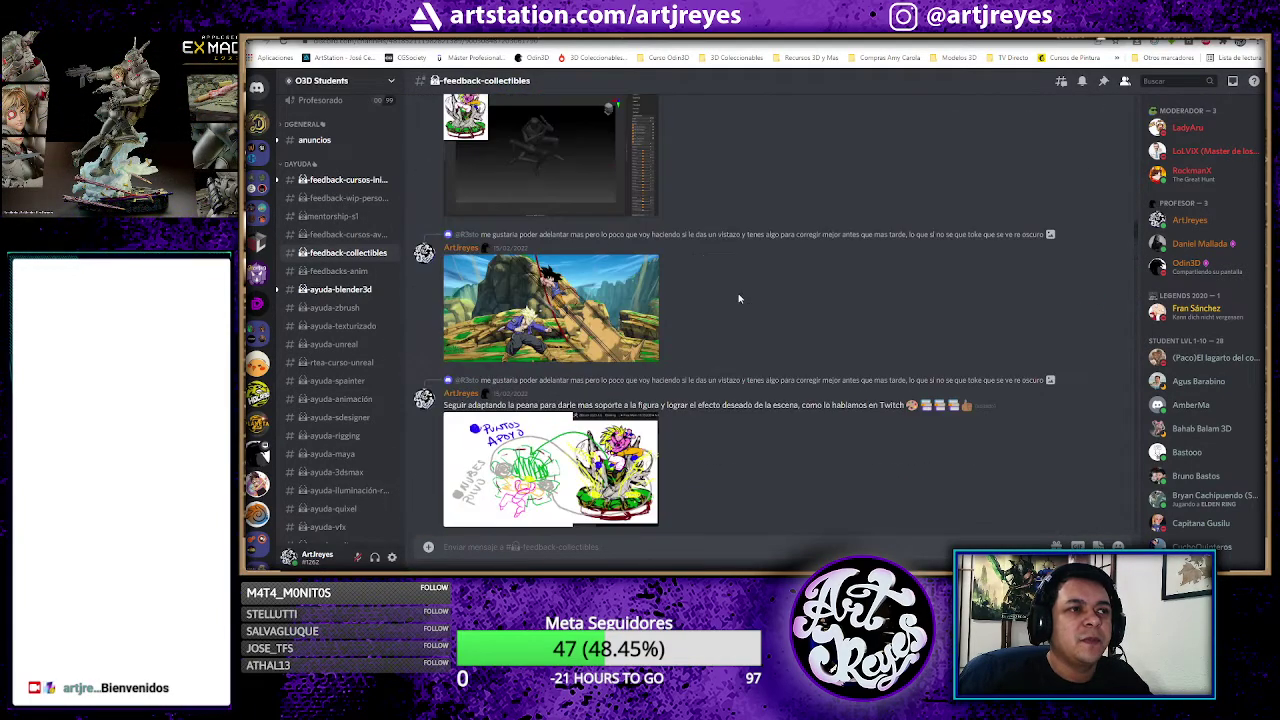
Step: View the Dragon Ball fight image enlarged, then return to the chat
{"action": "left_click", "coordinate": [638, 322]}
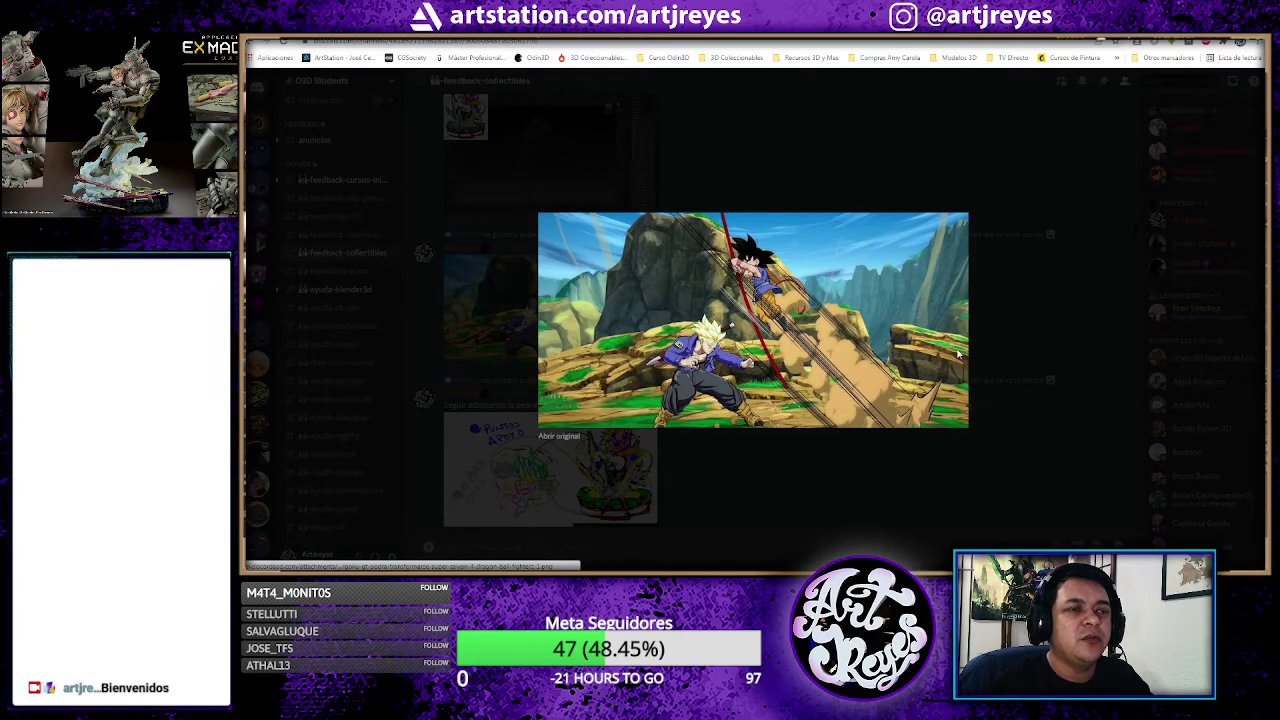
{"action": "left_click", "coordinate": [743, 204]}
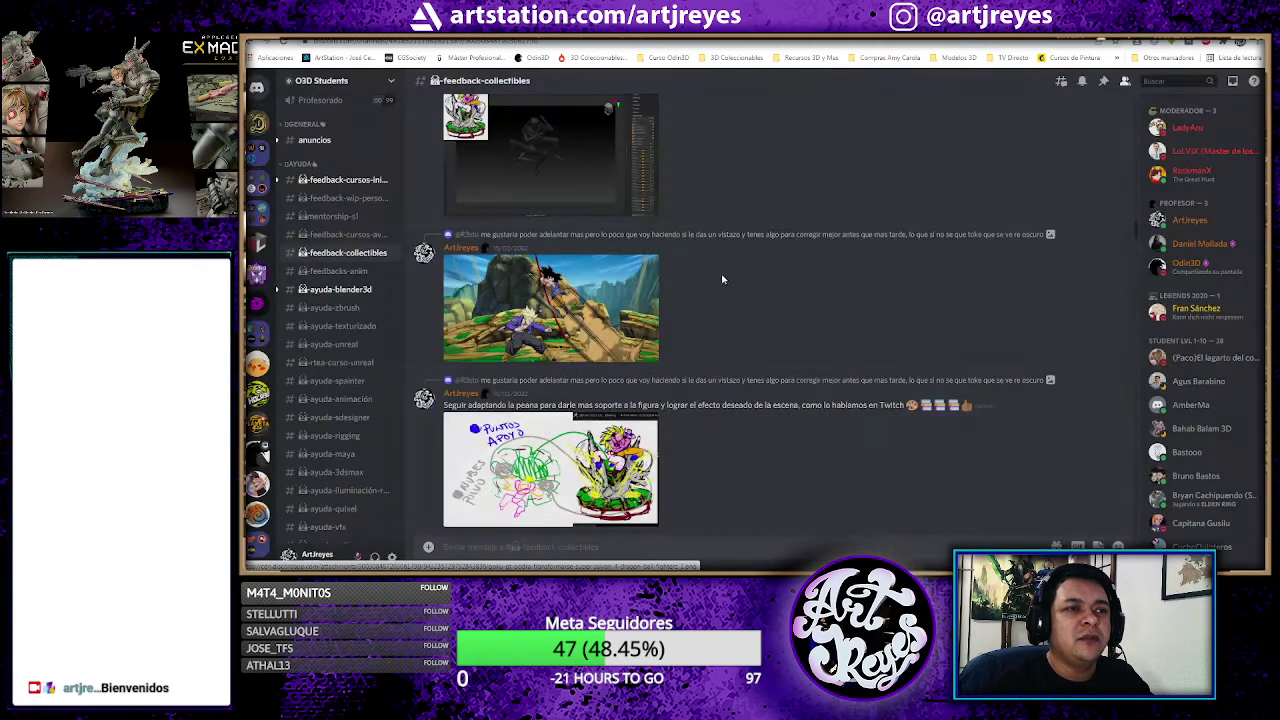
{"action": "left_click", "coordinate": [603, 320]}
{"action": "left_click", "coordinate": [912, 122]}
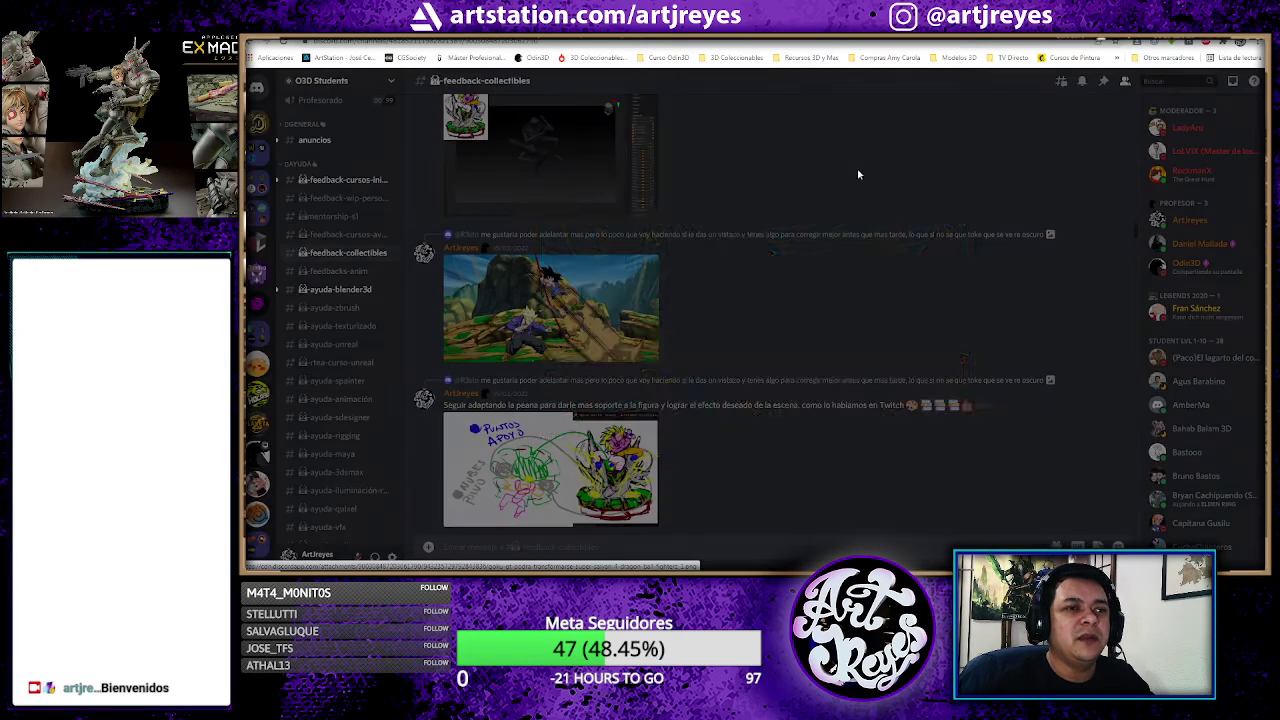
Step: Scroll up to the boxer muscle reference sheet and inspect it enlarged
{"action": "scroll", "coordinate": [795, 287], "scroll_direction": "up", "scroll_amount": 2}
{"action": "scroll", "coordinate": [795, 287], "scroll_direction": "up", "scroll_amount": 3}
{"action": "scroll", "coordinate": [795, 287], "scroll_direction": "up", "scroll_amount": 3}
{"action": "scroll", "coordinate": [796, 293], "scroll_direction": "up", "scroll_amount": 3}
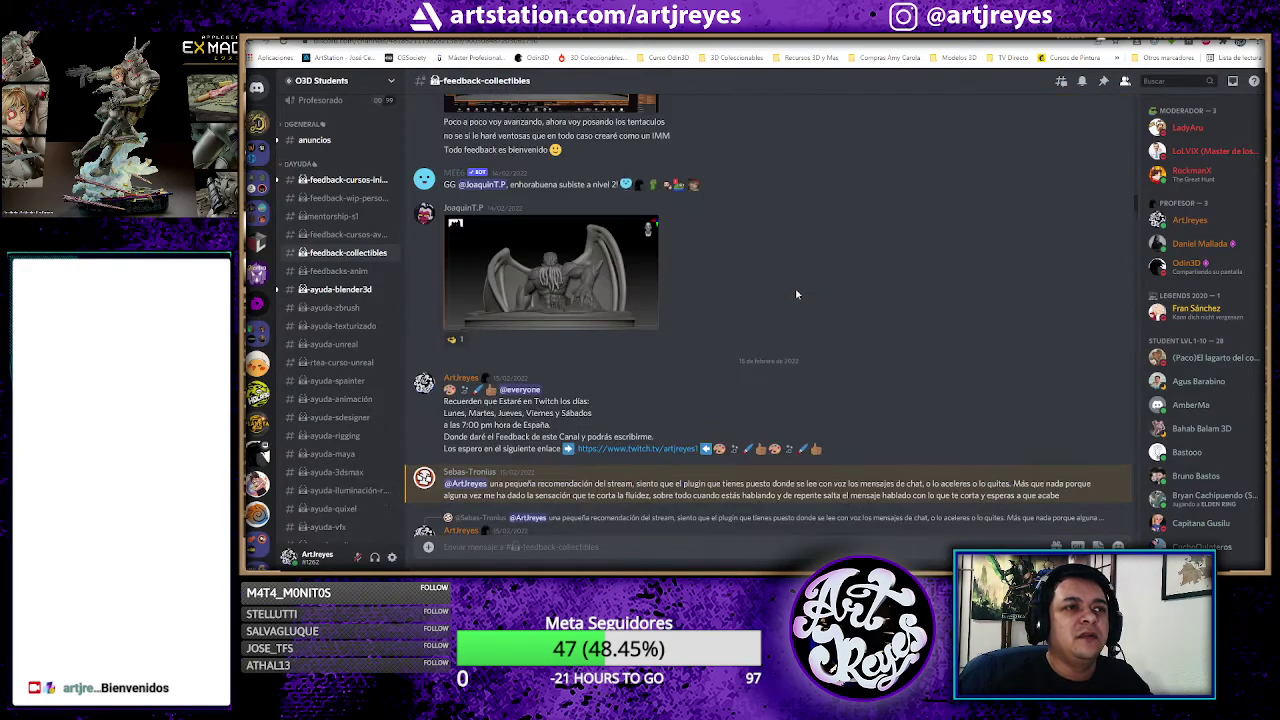
{"action": "scroll", "coordinate": [796, 293], "scroll_direction": "up", "scroll_amount": 3}
{"action": "scroll", "coordinate": [796, 293], "scroll_direction": "up", "scroll_amount": 1}
{"action": "scroll", "coordinate": [796, 293], "scroll_direction": "up", "scroll_amount": 3}
{"action": "scroll", "coordinate": [796, 293], "scroll_direction": "up", "scroll_amount": 3}
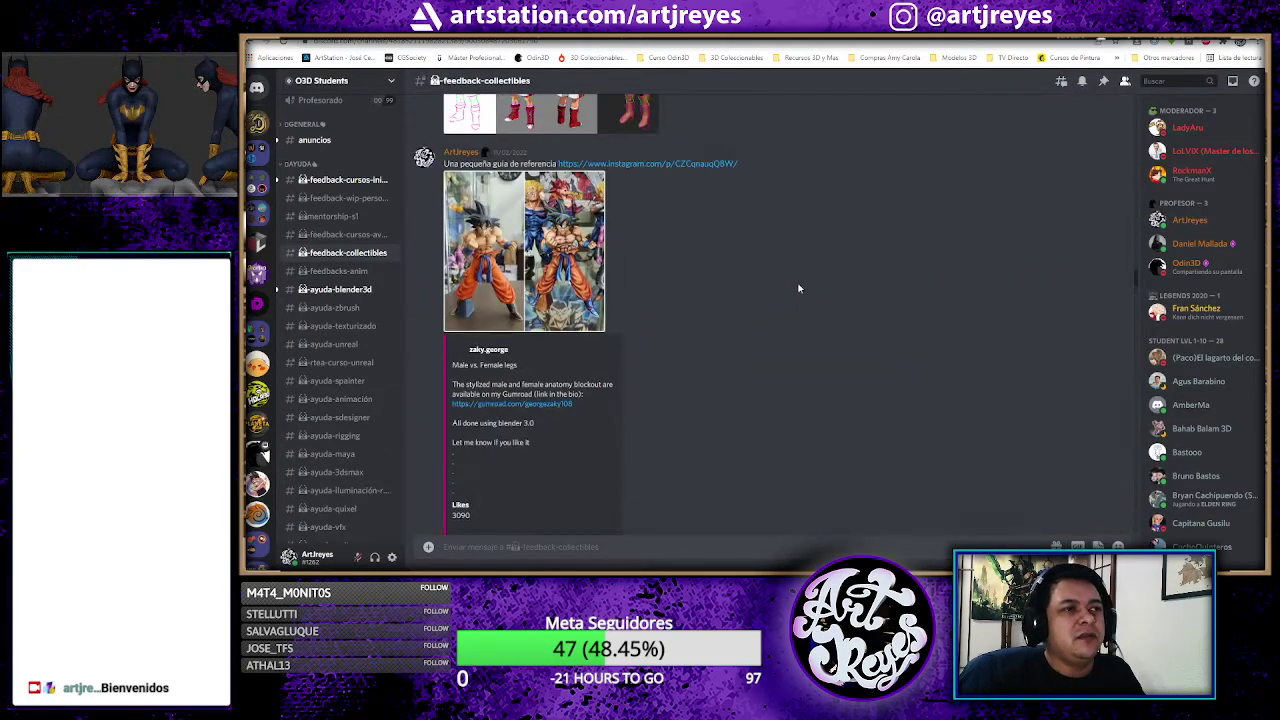
{"action": "scroll", "coordinate": [797, 285], "scroll_direction": "up", "scroll_amount": 2}
{"action": "scroll", "coordinate": [798, 281], "scroll_direction": "up", "scroll_amount": 1}
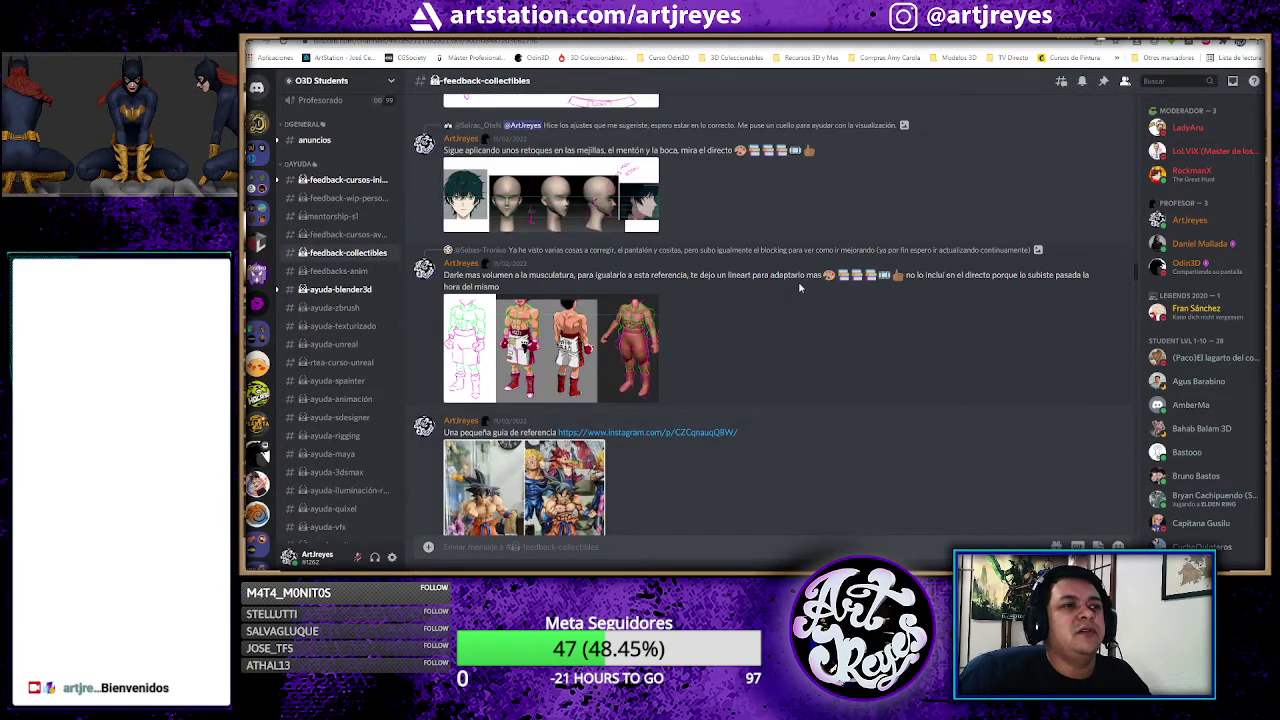
{"action": "left_click", "coordinate": [609, 331]}
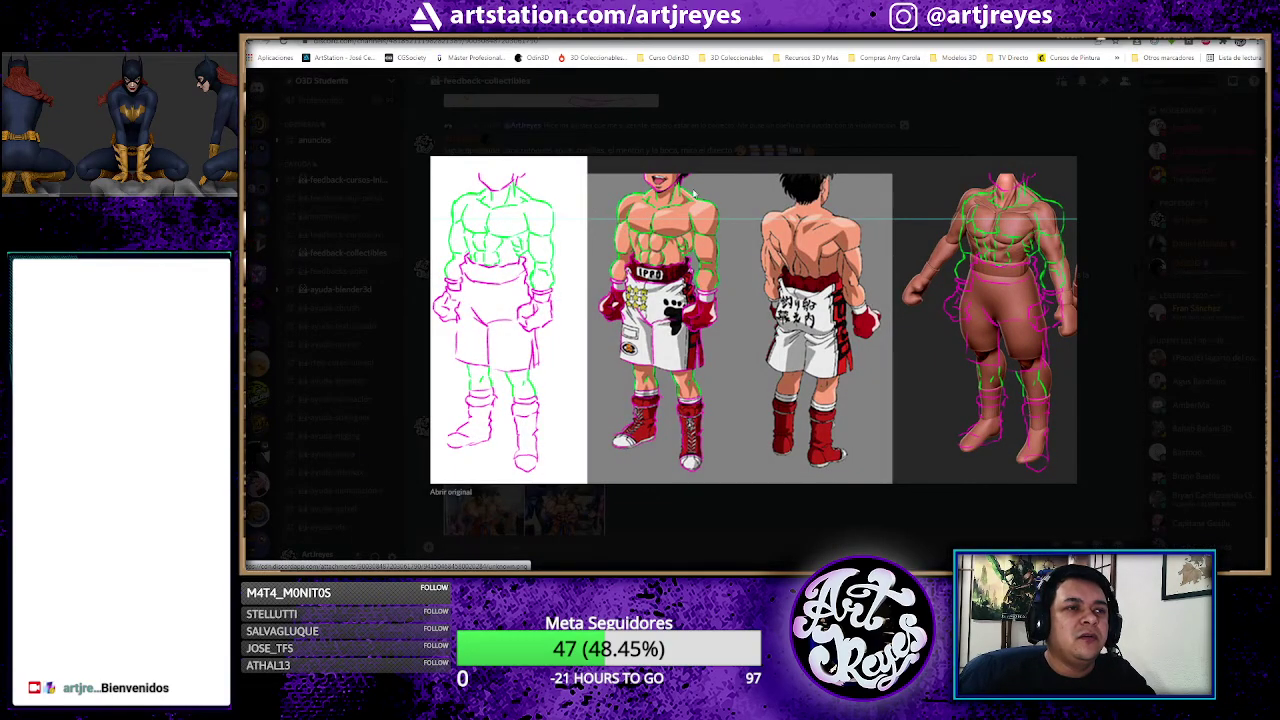
{"action": "left_click", "coordinate": [1011, 123]}
Step: Inspect the Goku figure reference photos enlarged, then close them
{"action": "scroll", "coordinate": [886, 214], "scroll_direction": "down", "scroll_amount": 3}
{"action": "scroll", "coordinate": [659, 285], "scroll_direction": "down", "scroll_amount": 1}
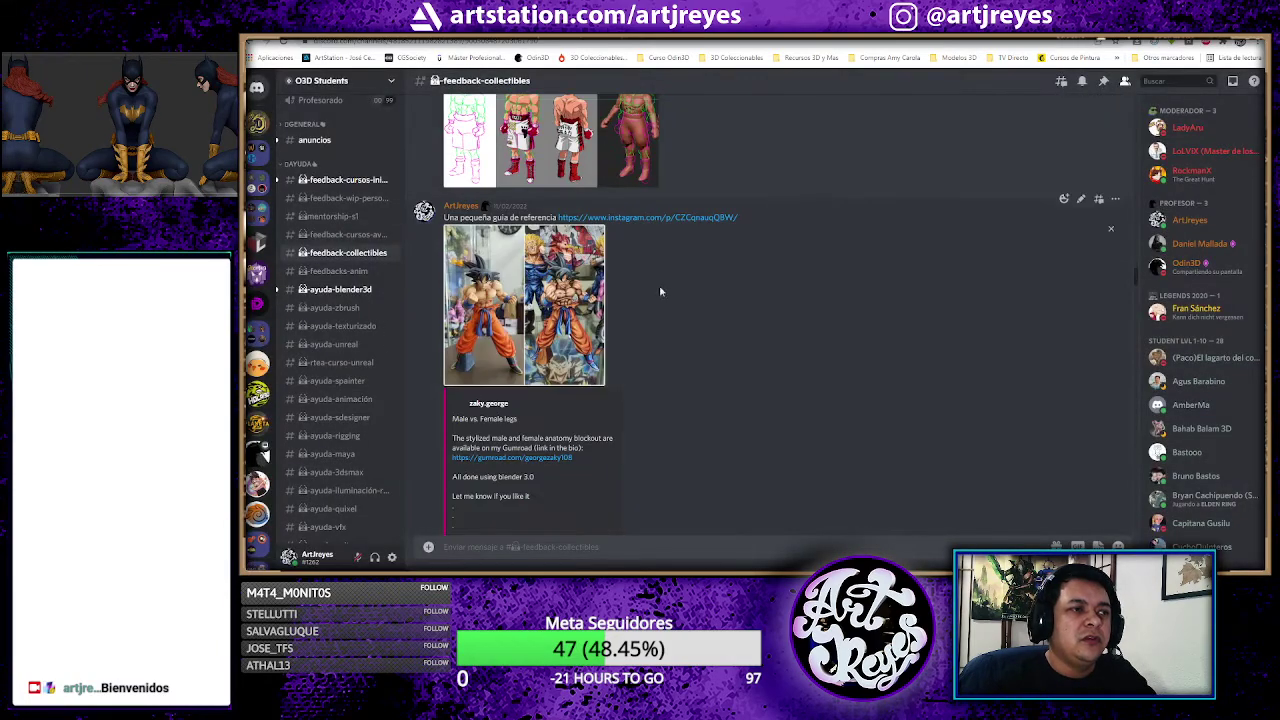
{"action": "left_click", "coordinate": [595, 293]}
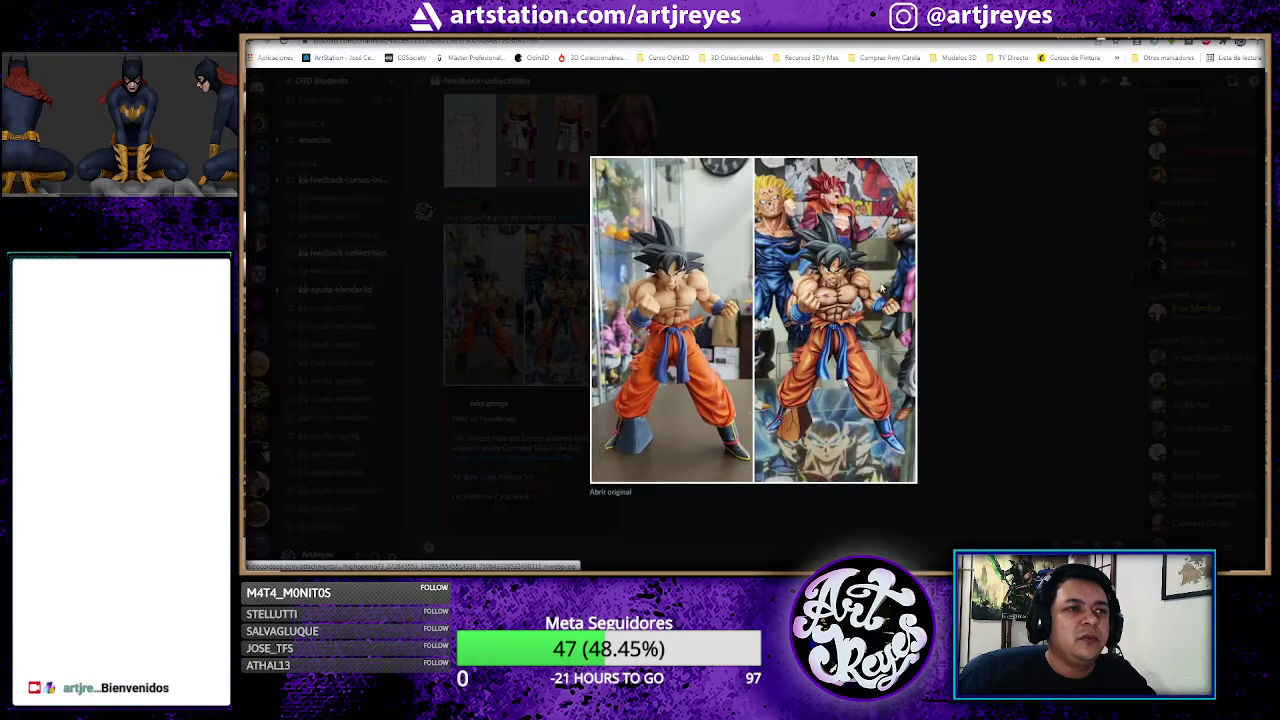
{"action": "left_click", "coordinate": [1005, 273]}
Step: Scroll back to the late January 2022 critiques with the Naruto head paint-over
{"action": "scroll", "coordinate": [857, 380], "scroll_direction": "up", "scroll_amount": 3}
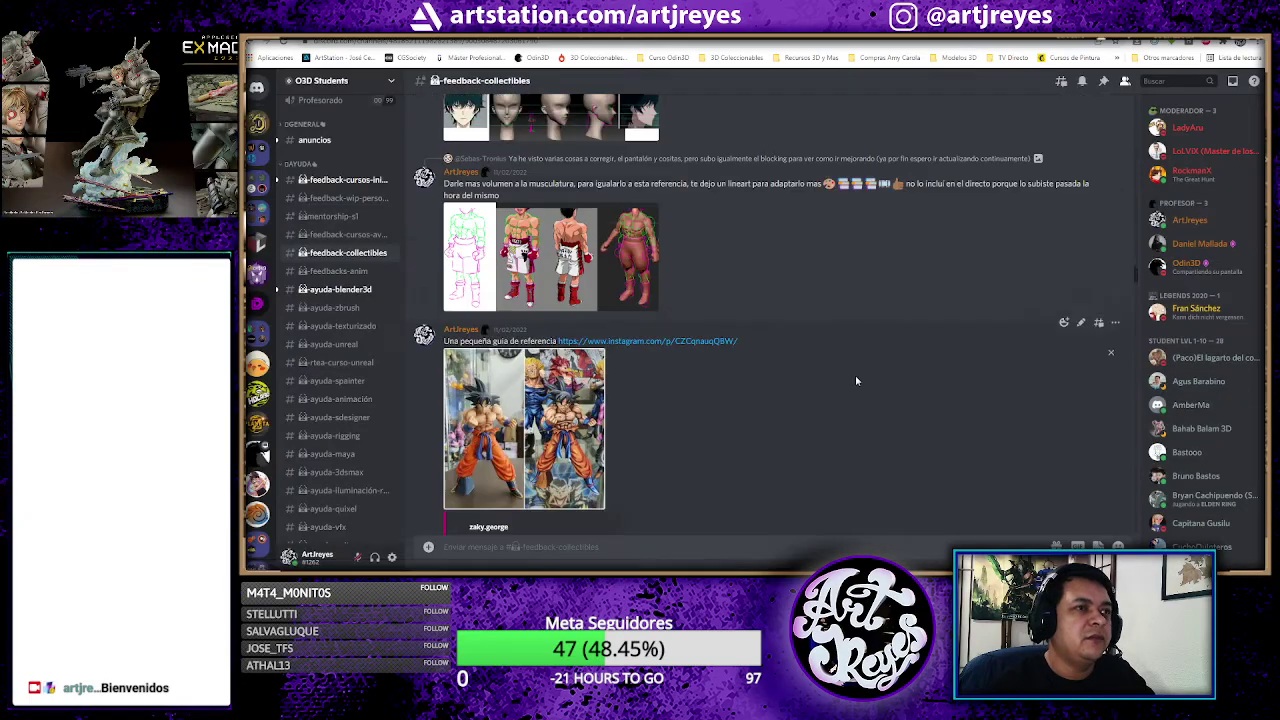
{"action": "scroll", "coordinate": [857, 380], "scroll_direction": "up", "scroll_amount": 3}
{"action": "scroll", "coordinate": [857, 380], "scroll_direction": "up", "scroll_amount": 3}
{"action": "scroll", "coordinate": [857, 380], "scroll_direction": "up", "scroll_amount": 3}
{"action": "scroll", "coordinate": [860, 375], "scroll_direction": "up", "scroll_amount": 3}
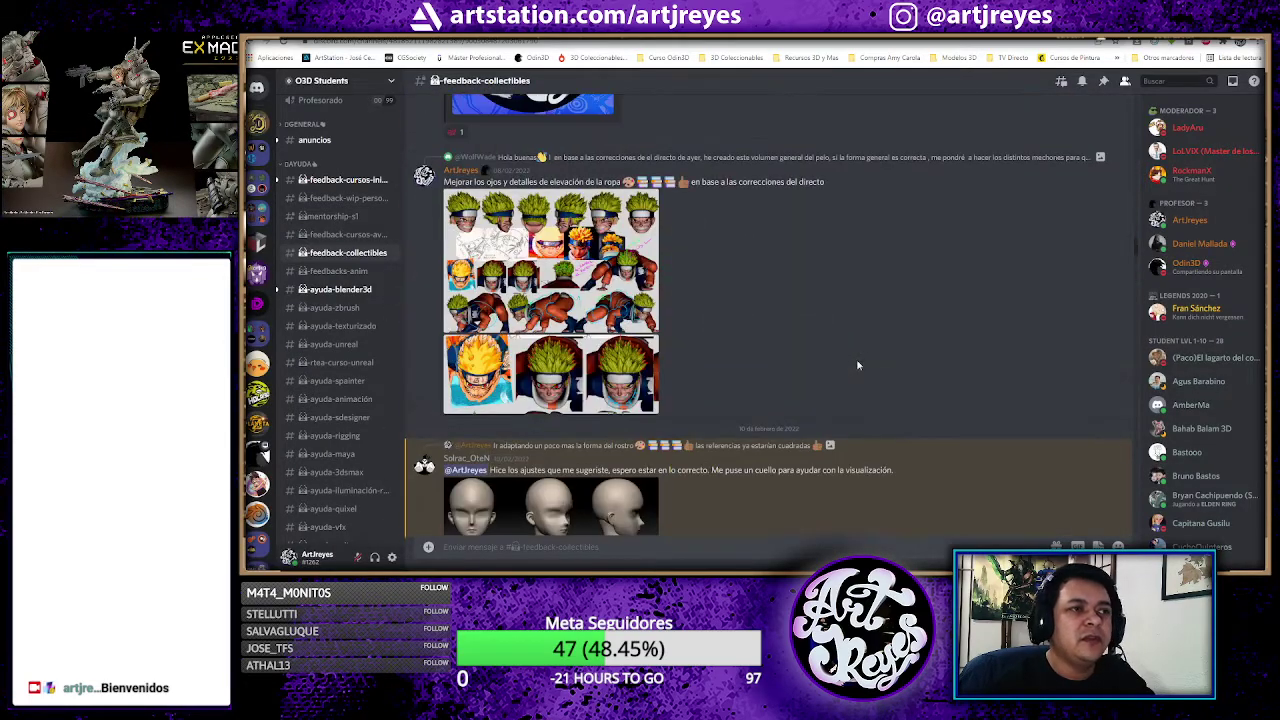
{"action": "scroll", "coordinate": [865, 365], "scroll_direction": "up", "scroll_amount": 3}
{"action": "scroll", "coordinate": [871, 354], "scroll_direction": "up", "scroll_amount": 3}
{"action": "scroll", "coordinate": [830, 313], "scroll_direction": "up", "scroll_amount": 3}
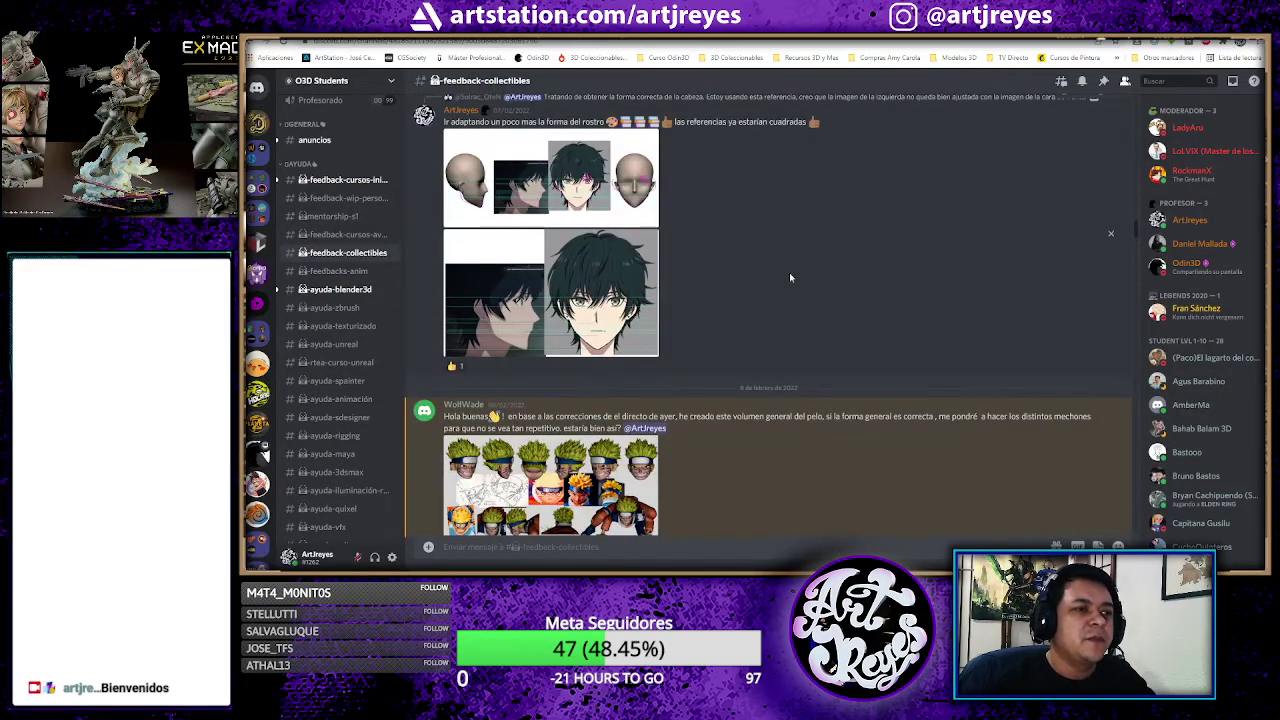
{"action": "scroll", "coordinate": [789, 272], "scroll_direction": "up", "scroll_amount": 3}
{"action": "scroll", "coordinate": [793, 272], "scroll_direction": "up", "scroll_amount": 3}
{"action": "scroll", "coordinate": [793, 272], "scroll_direction": "up", "scroll_amount": 2}
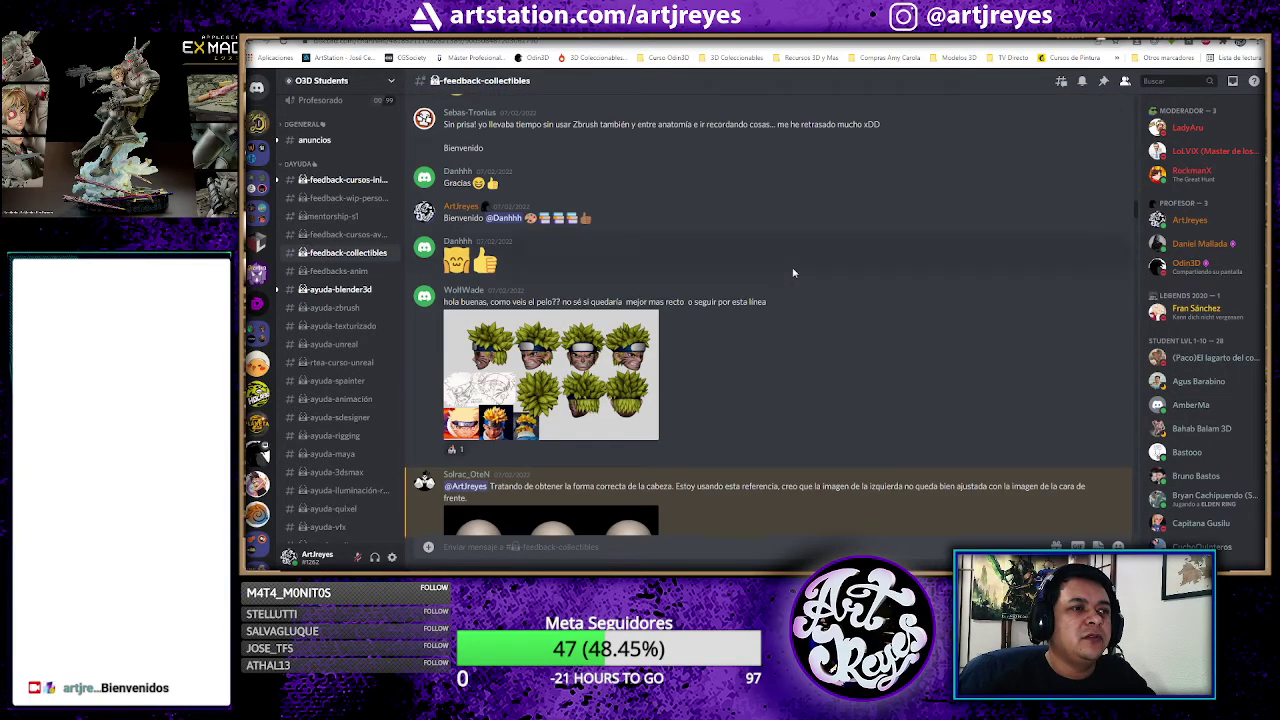
{"action": "scroll", "coordinate": [793, 272], "scroll_direction": "up", "scroll_amount": 3}
{"action": "scroll", "coordinate": [793, 272], "scroll_direction": "up", "scroll_amount": 3}
{"action": "scroll", "coordinate": [793, 272], "scroll_direction": "up", "scroll_amount": 3}
{"action": "scroll", "coordinate": [793, 272], "scroll_direction": "up", "scroll_amount": 3}
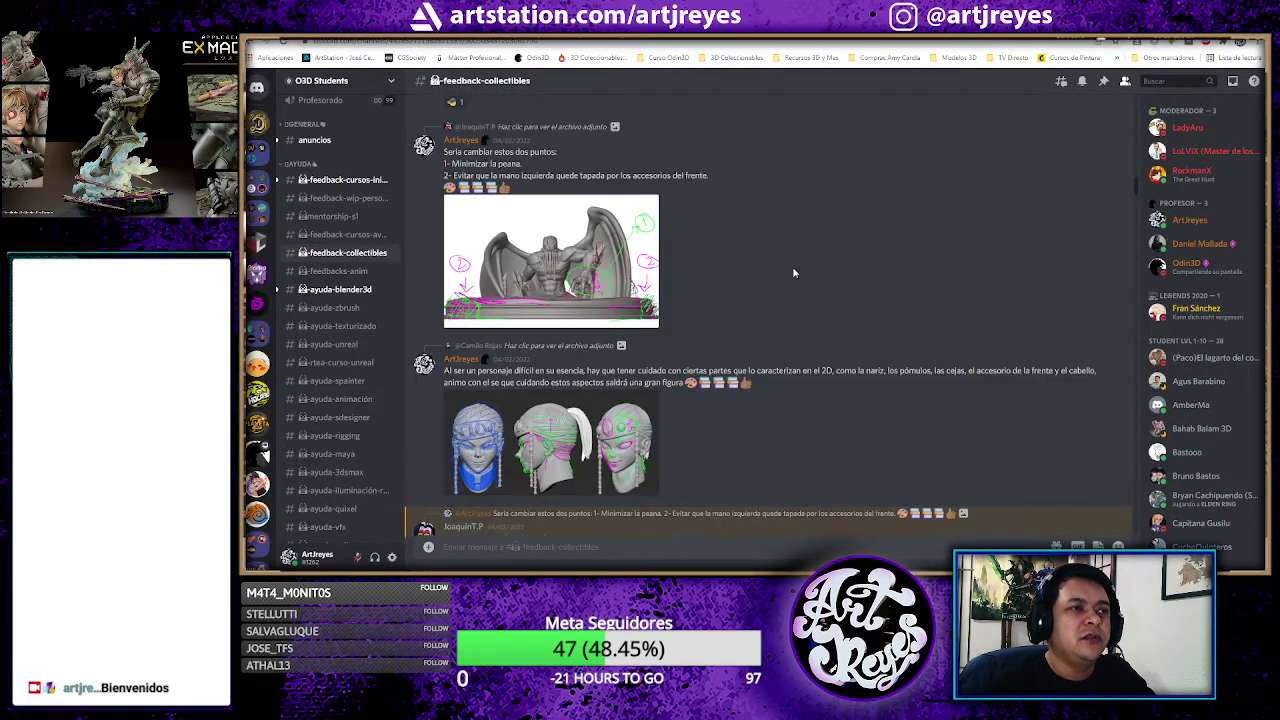
{"action": "scroll", "coordinate": [793, 272], "scroll_direction": "up", "scroll_amount": 3}
{"action": "scroll", "coordinate": [793, 272], "scroll_direction": "up", "scroll_amount": 3}
{"action": "scroll", "coordinate": [792, 272], "scroll_direction": "up", "scroll_amount": 3}
{"action": "scroll", "coordinate": [791, 277], "scroll_direction": "up", "scroll_amount": 2}
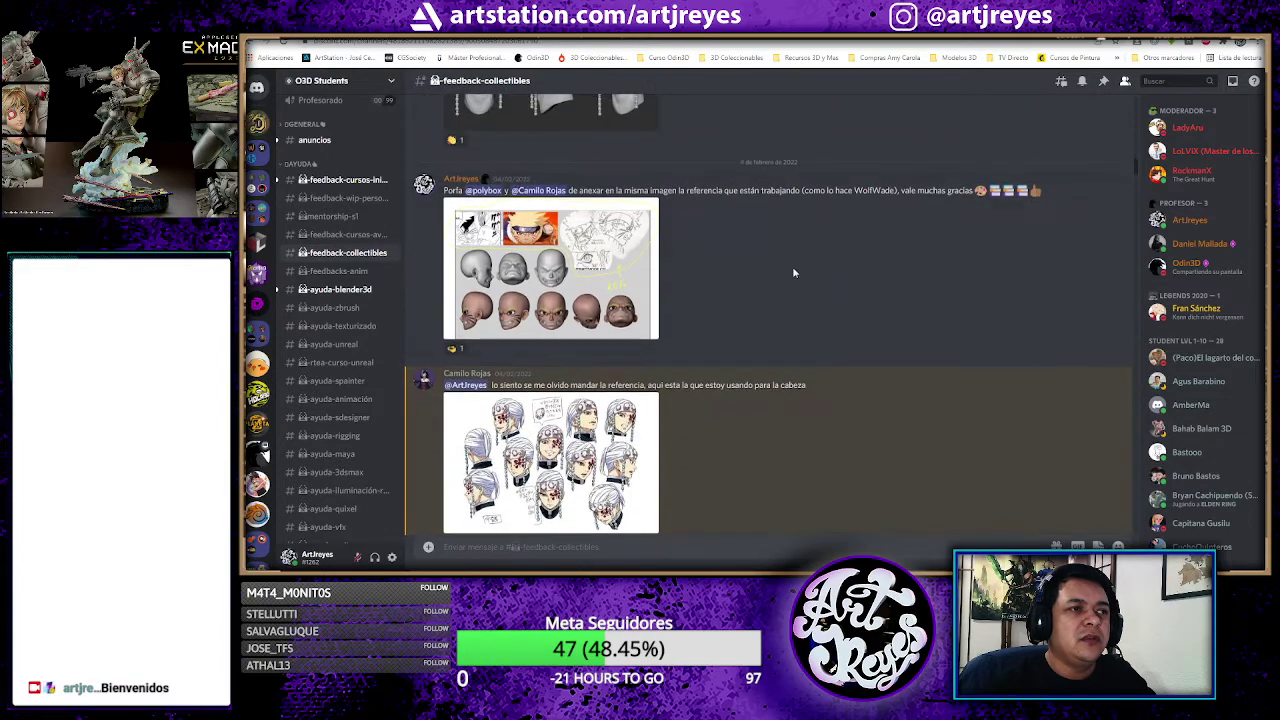
{"action": "scroll", "coordinate": [770, 289], "scroll_direction": "up", "scroll_amount": 3}
{"action": "scroll", "coordinate": [770, 289], "scroll_direction": "up", "scroll_amount": 3}
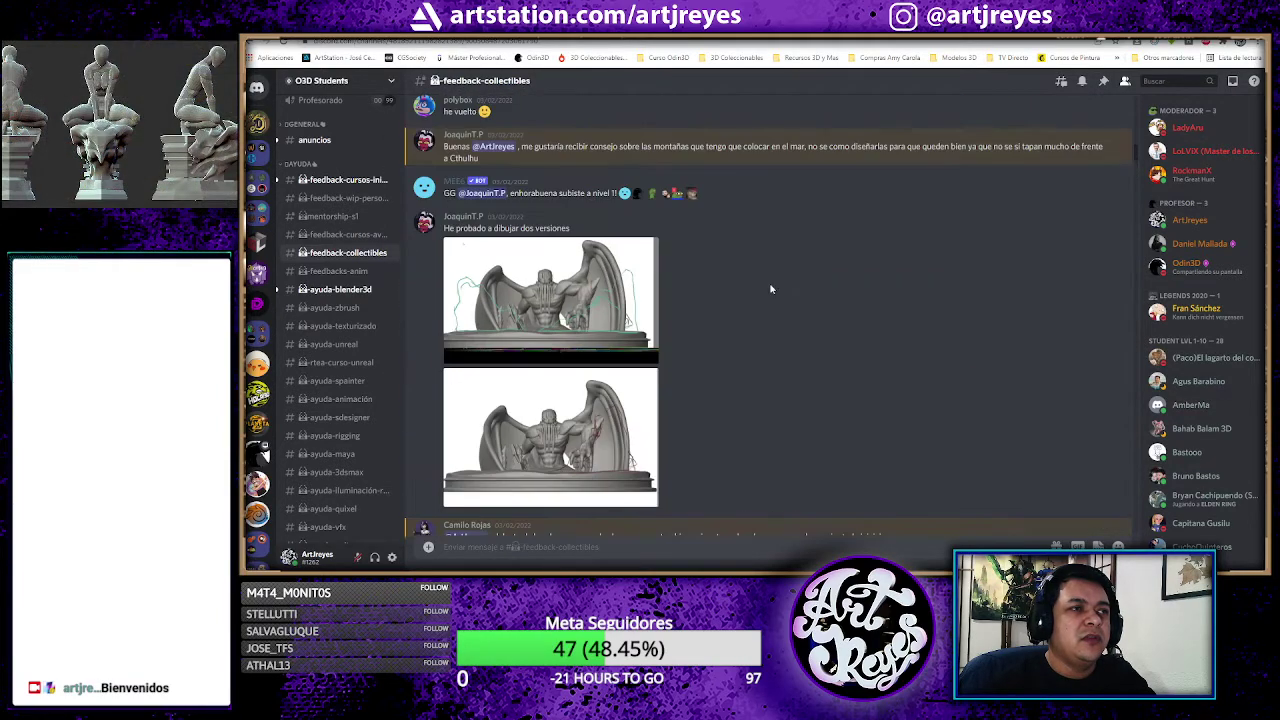
{"action": "scroll", "coordinate": [770, 289], "scroll_direction": "up", "scroll_amount": 3}
{"action": "scroll", "coordinate": [785, 291], "scroll_direction": "up", "scroll_amount": 3}
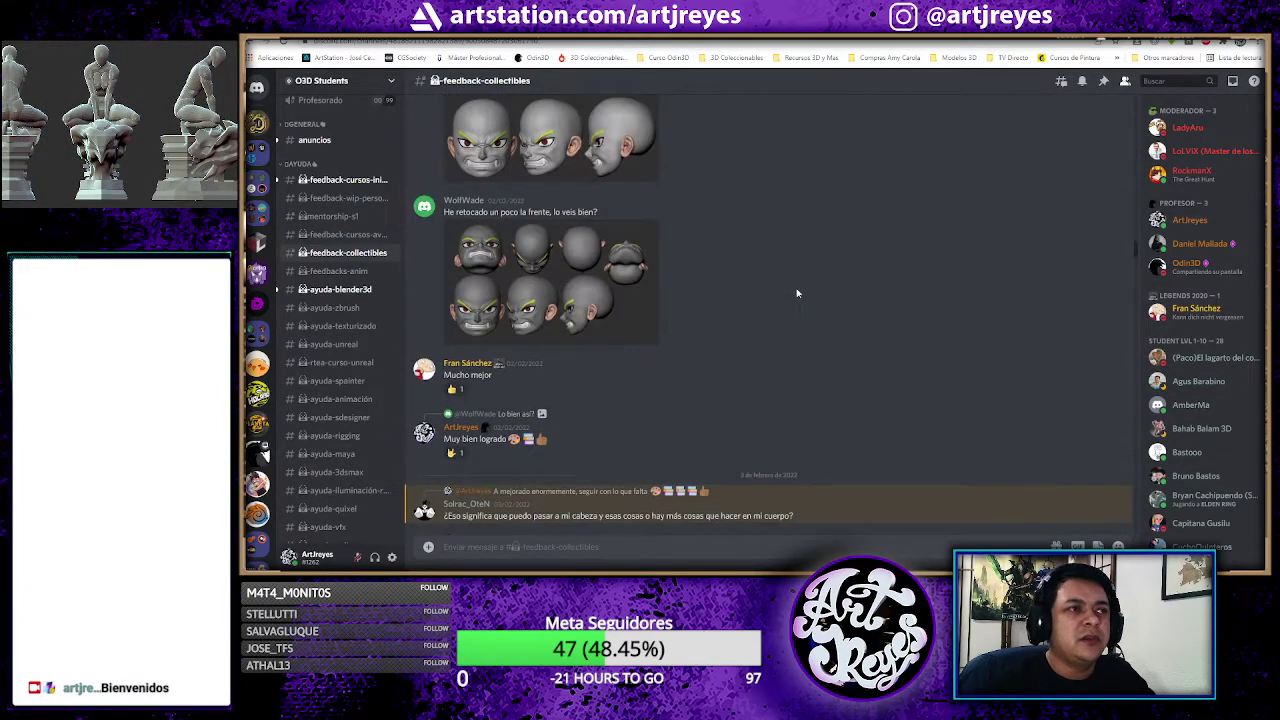
{"action": "scroll", "coordinate": [797, 293], "scroll_direction": "up", "scroll_amount": 2}
{"action": "scroll", "coordinate": [797, 293], "scroll_direction": "up", "scroll_amount": 3}
{"action": "scroll", "coordinate": [797, 293], "scroll_direction": "up", "scroll_amount": 3}
{"action": "scroll", "coordinate": [797, 293], "scroll_direction": "up", "scroll_amount": 3}
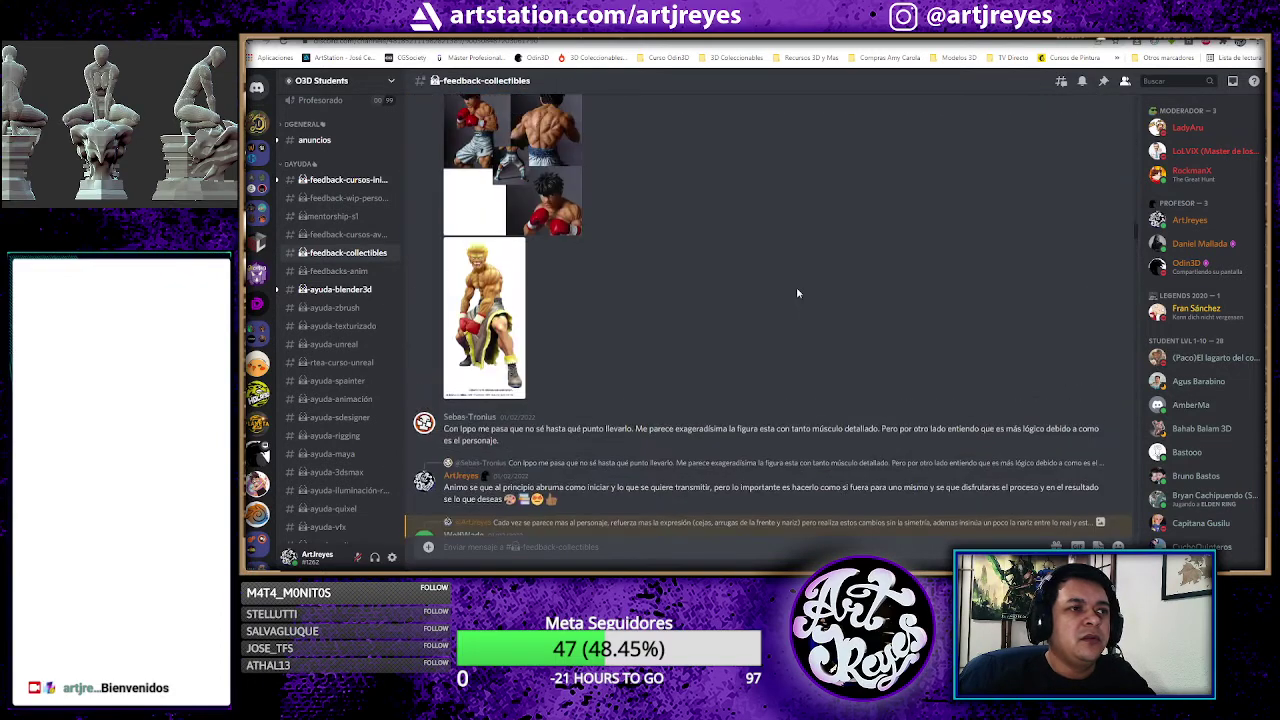
{"action": "scroll", "coordinate": [797, 289], "scroll_direction": "up", "scroll_amount": 3}
{"action": "scroll", "coordinate": [797, 289], "scroll_direction": "up", "scroll_amount": 3}
{"action": "scroll", "coordinate": [798, 290], "scroll_direction": "up", "scroll_amount": 3}
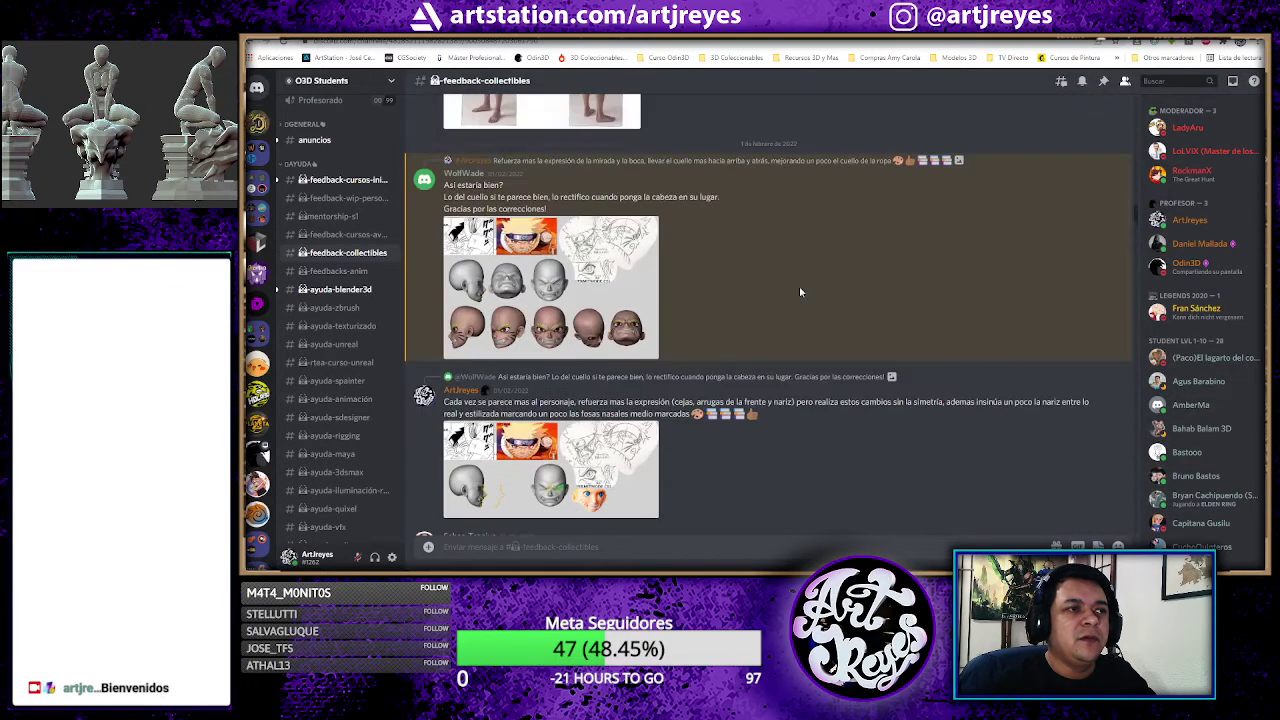
{"action": "scroll", "coordinate": [799, 291], "scroll_direction": "up", "scroll_amount": 3}
{"action": "scroll", "coordinate": [799, 291], "scroll_direction": "up", "scroll_amount": 1}
{"action": "scroll", "coordinate": [799, 291], "scroll_direction": "up", "scroll_amount": 3}
{"action": "scroll", "coordinate": [798, 290], "scroll_direction": "up", "scroll_amount": 3}
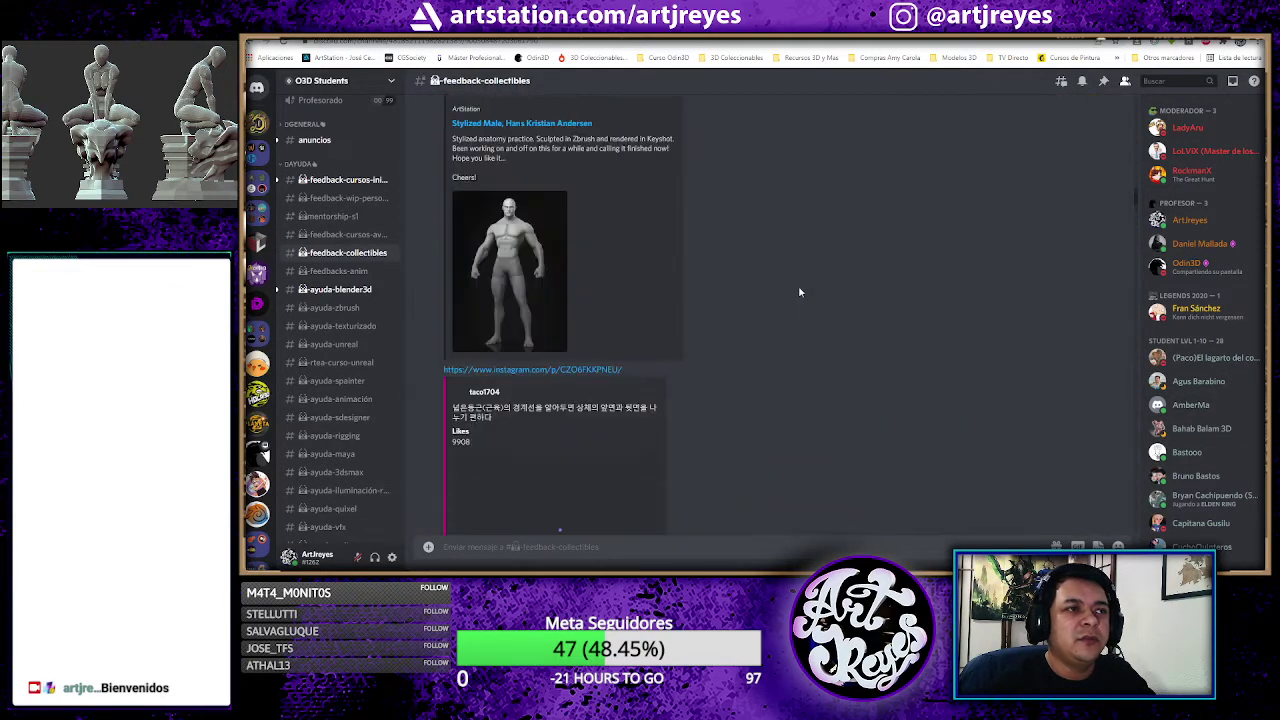
{"action": "scroll", "coordinate": [798, 290], "scroll_direction": "up", "scroll_amount": 3}
{"action": "scroll", "coordinate": [798, 291], "scroll_direction": "up", "scroll_amount": 5}
{"action": "scroll", "coordinate": [798, 291], "scroll_direction": "up", "scroll_amount": 3}
{"action": "scroll", "coordinate": [798, 291], "scroll_direction": "up", "scroll_amount": 3}
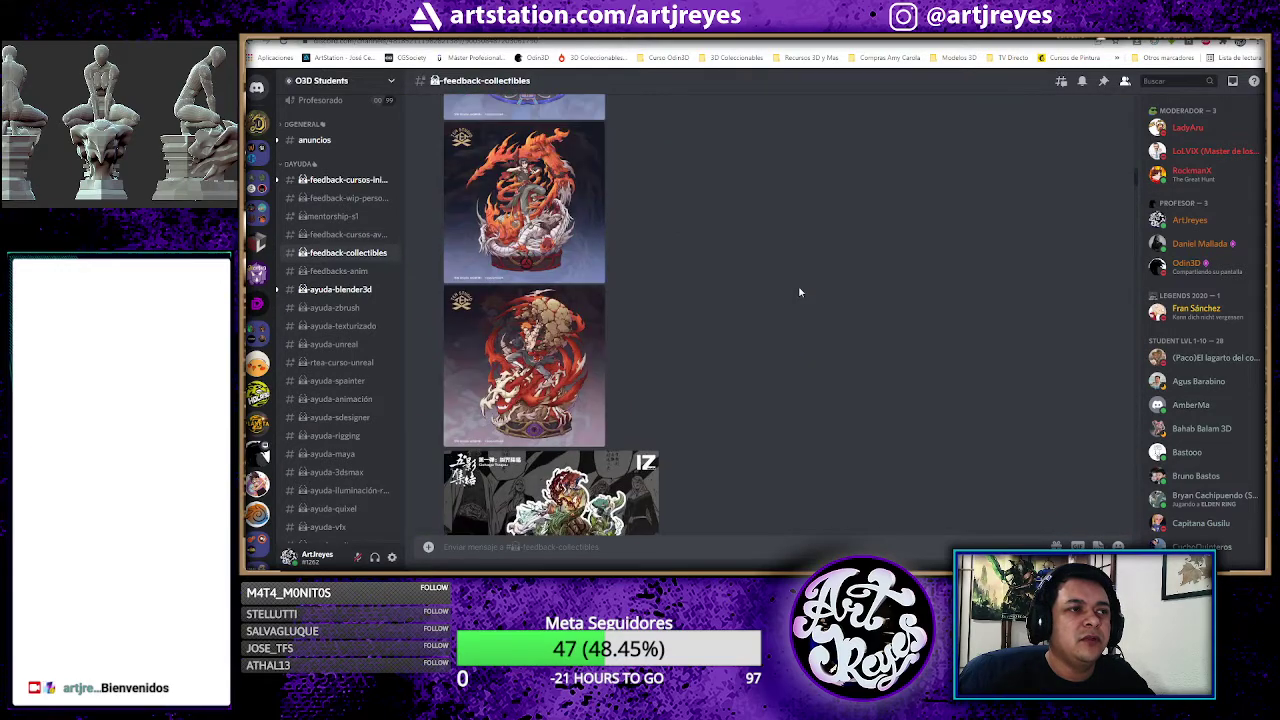
{"action": "scroll", "coordinate": [798, 291], "scroll_direction": "up", "scroll_amount": 3}
{"action": "scroll", "coordinate": [798, 291], "scroll_direction": "up", "scroll_amount": 3}
{"action": "scroll", "coordinate": [798, 291], "scroll_direction": "up", "scroll_amount": 3}
{"action": "scroll", "coordinate": [798, 291], "scroll_direction": "up", "scroll_amount": 3}
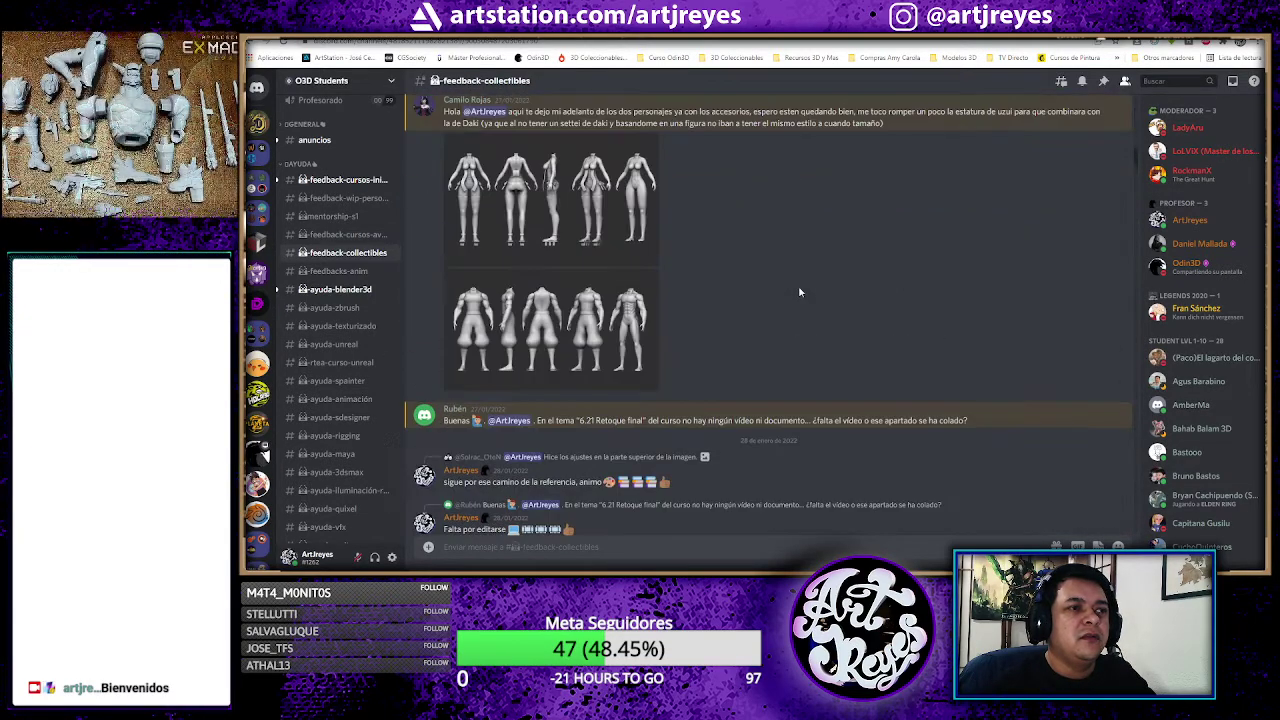
{"action": "scroll", "coordinate": [798, 291], "scroll_direction": "up", "scroll_amount": 3}
{"action": "scroll", "coordinate": [799, 292], "scroll_direction": "up", "scroll_amount": 3}
{"action": "scroll", "coordinate": [799, 292], "scroll_direction": "up", "scroll_amount": 3}
{"action": "scroll", "coordinate": [800, 292], "scroll_direction": "up", "scroll_amount": 3}
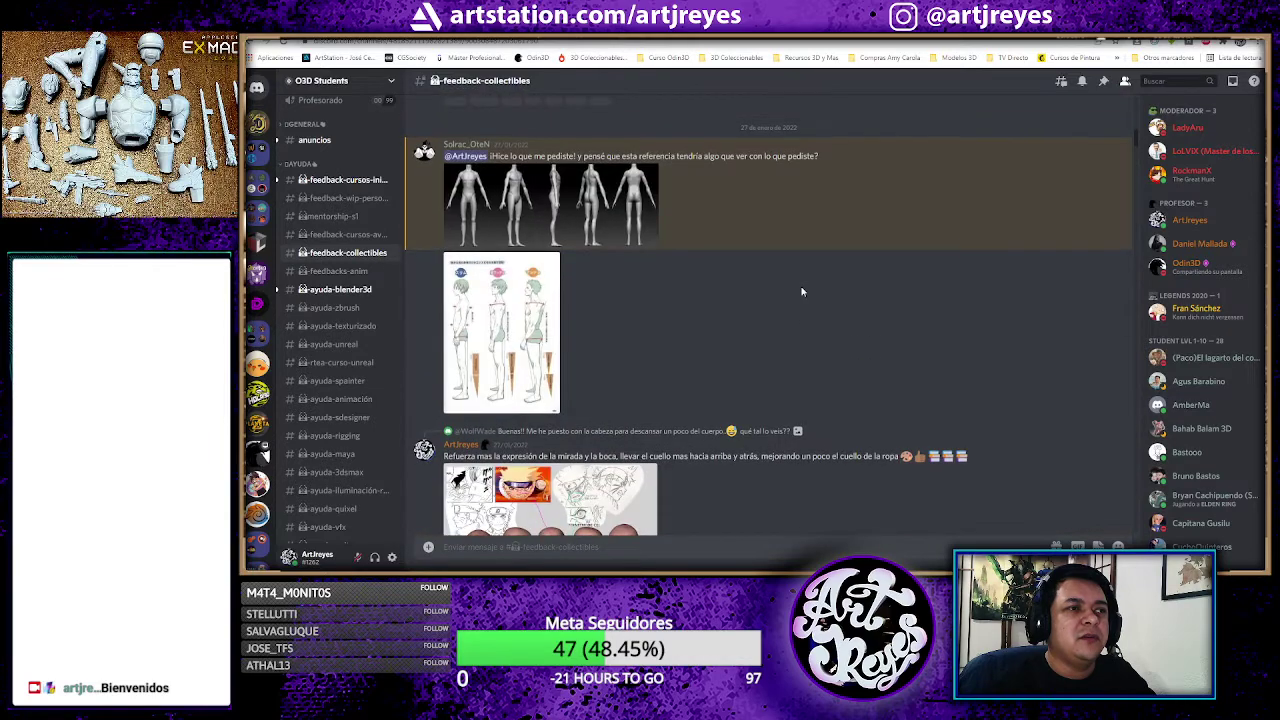
{"action": "scroll", "coordinate": [801, 292], "scroll_direction": "up", "scroll_amount": 3}
{"action": "mouse_move", "coordinate": [734, 283]}
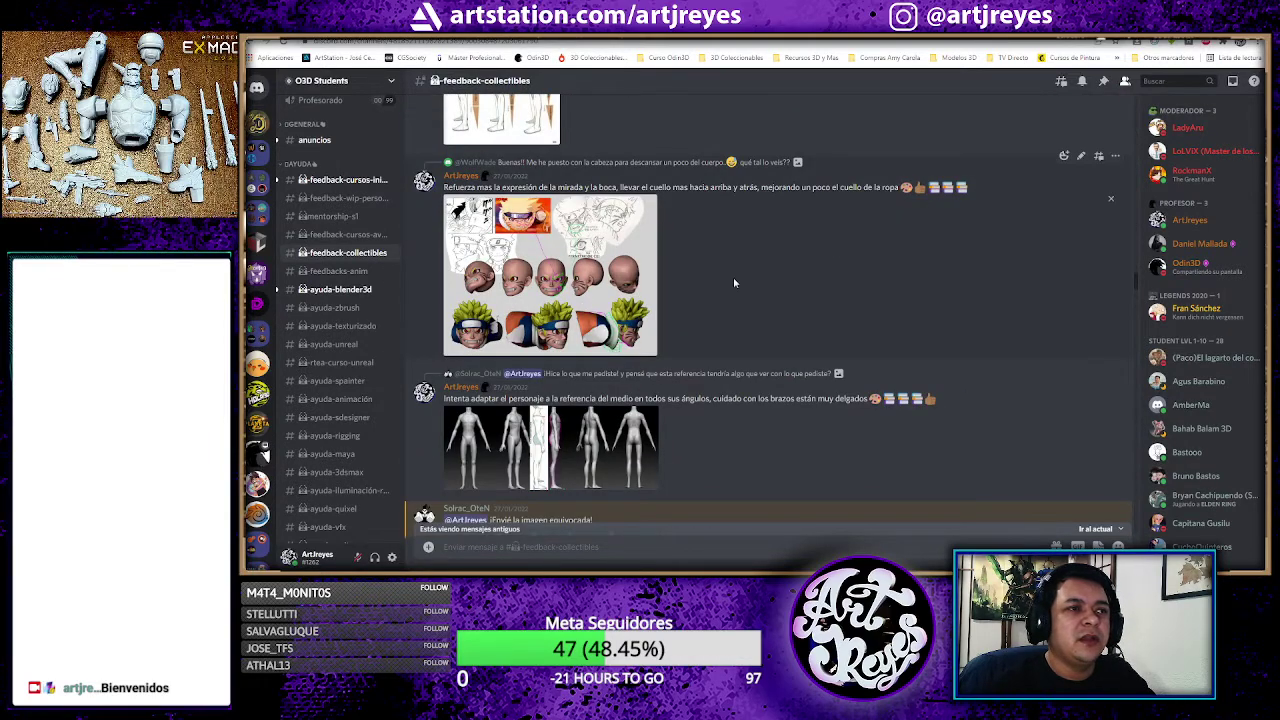
Step: Glance at the enlarged Naruto head reference, close it, then scroll down to the hair-variations and head-shape posts
{"action": "left_click", "coordinate": [630, 246]}
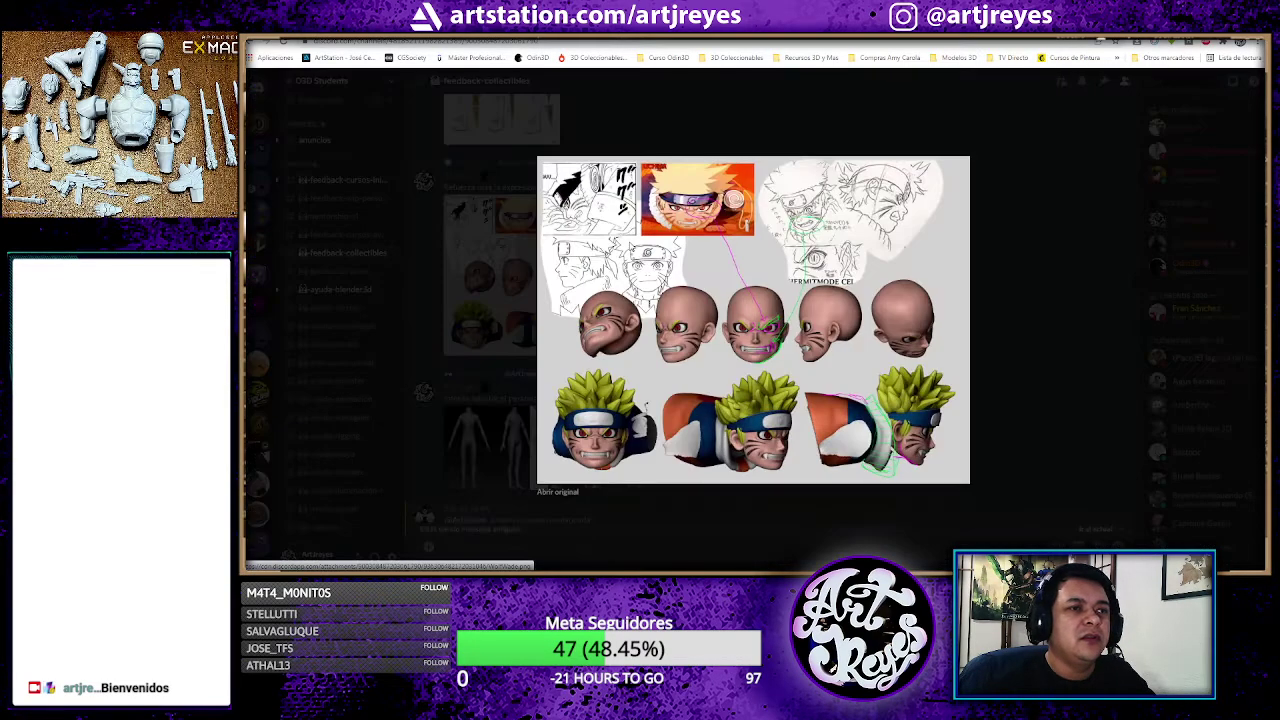
{"action": "left_click", "coordinate": [1001, 244]}
{"action": "scroll", "coordinate": [859, 307], "scroll_direction": "down", "scroll_amount": 5}
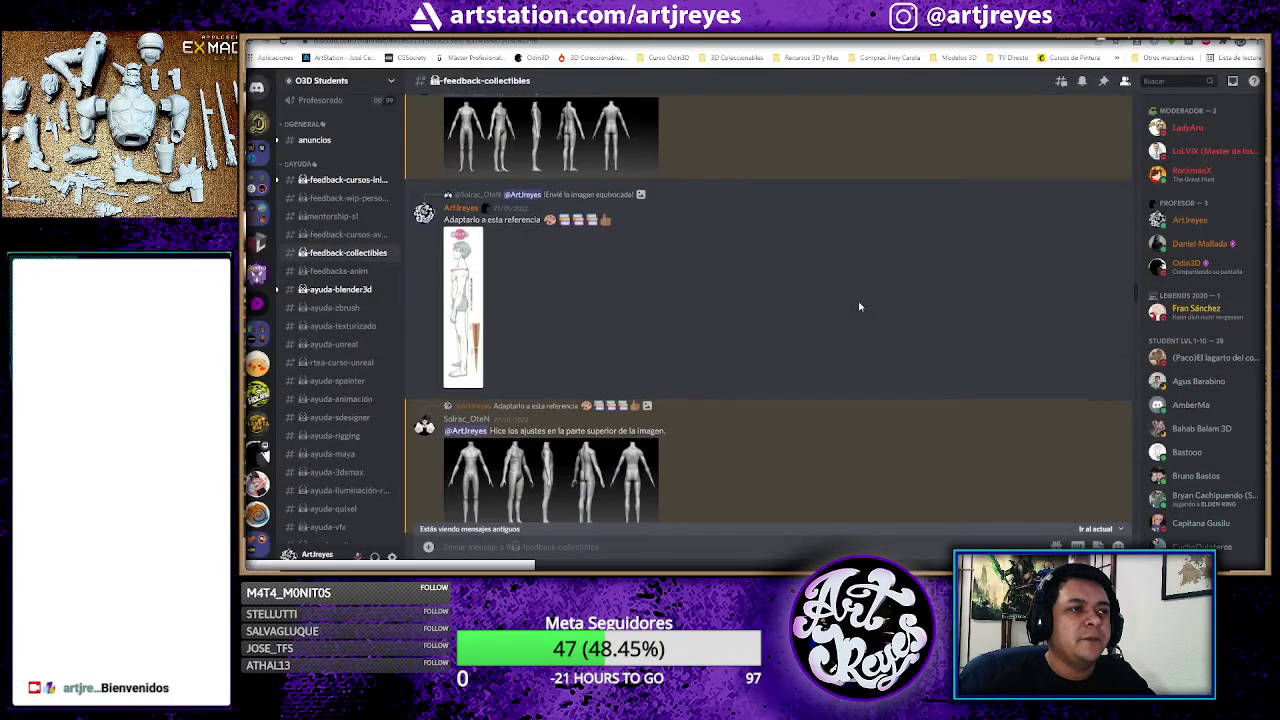
{"action": "scroll", "coordinate": [859, 307], "scroll_direction": "down", "scroll_amount": 5}
{"action": "scroll", "coordinate": [858, 308], "scroll_direction": "down", "scroll_amount": 3}
{"action": "scroll", "coordinate": [858, 308], "scroll_direction": "down", "scroll_amount": 2}
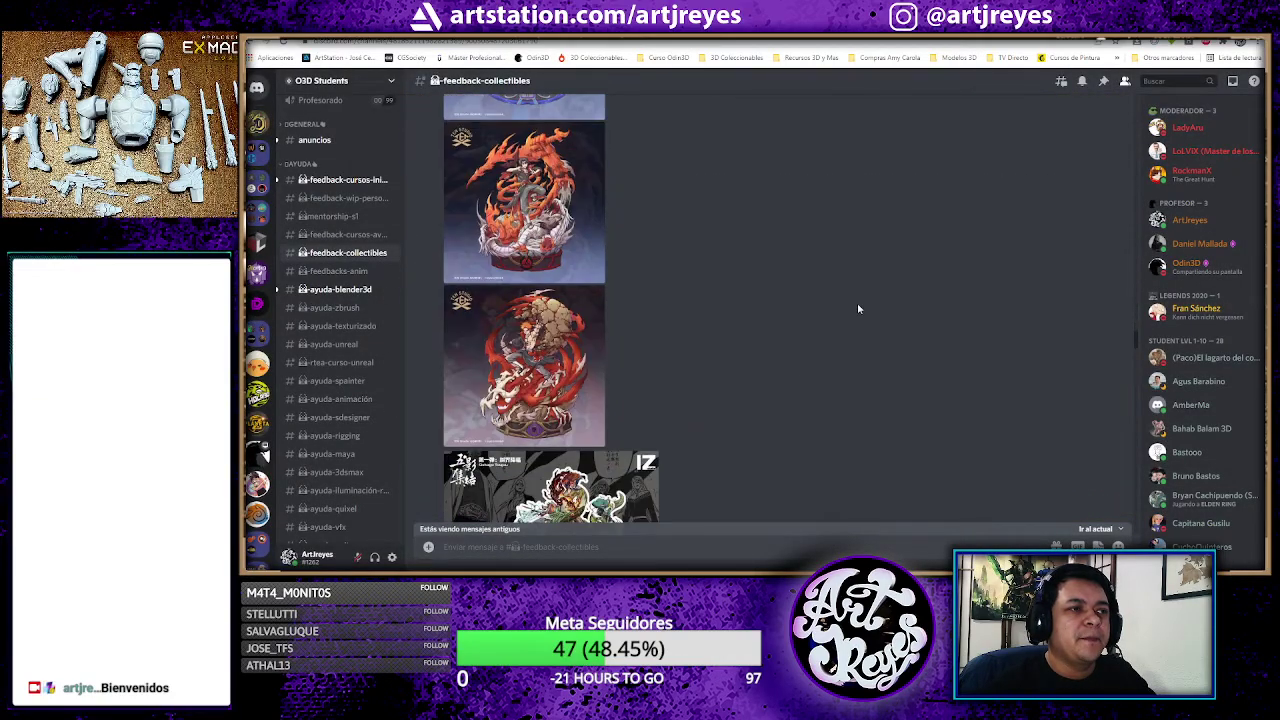
{"action": "scroll", "coordinate": [858, 309], "scroll_direction": "down", "scroll_amount": 3}
{"action": "scroll", "coordinate": [858, 308], "scroll_direction": "down", "scroll_amount": 3}
{"action": "scroll", "coordinate": [858, 308], "scroll_direction": "down", "scroll_amount": 2}
{"action": "scroll", "coordinate": [858, 308], "scroll_direction": "down", "scroll_amount": 3}
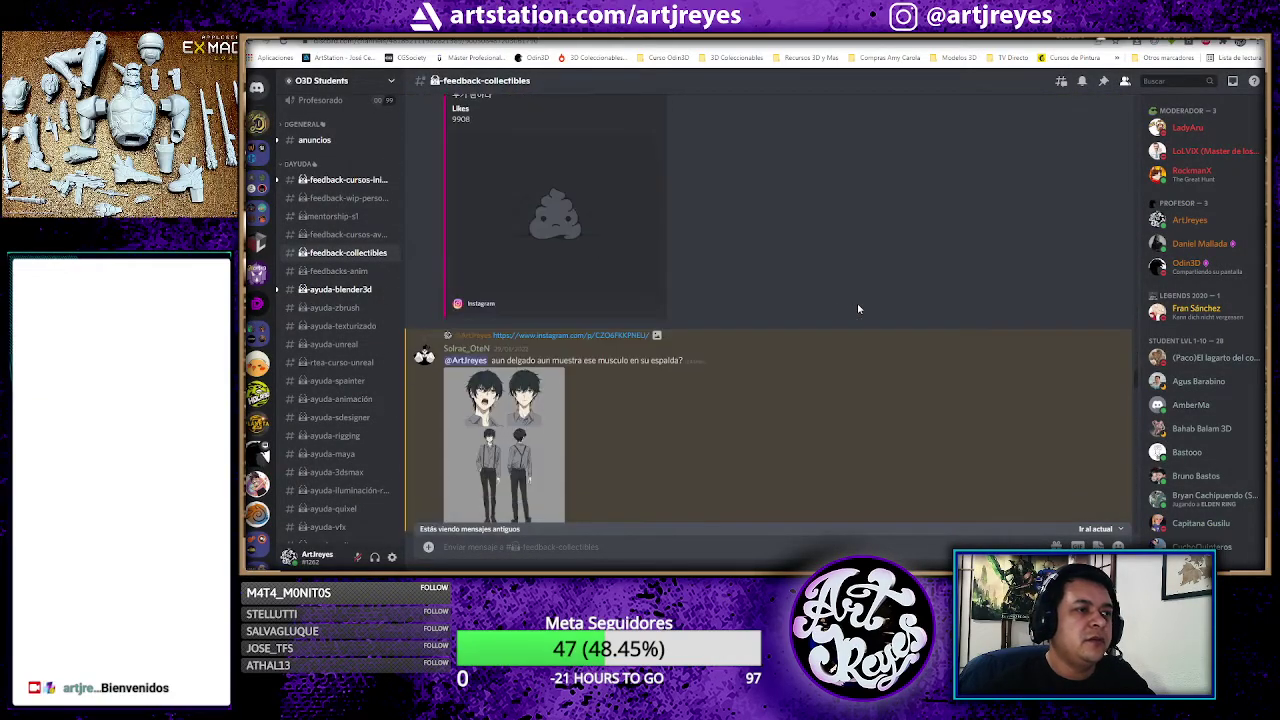
{"action": "scroll", "coordinate": [800, 308], "scroll_direction": "down", "scroll_amount": 2}
{"action": "scroll", "coordinate": [745, 309], "scroll_direction": "down", "scroll_amount": 3}
{"action": "scroll", "coordinate": [745, 309], "scroll_direction": "down", "scroll_amount": 3}
{"action": "scroll", "coordinate": [745, 308], "scroll_direction": "down", "scroll_amount": 1}
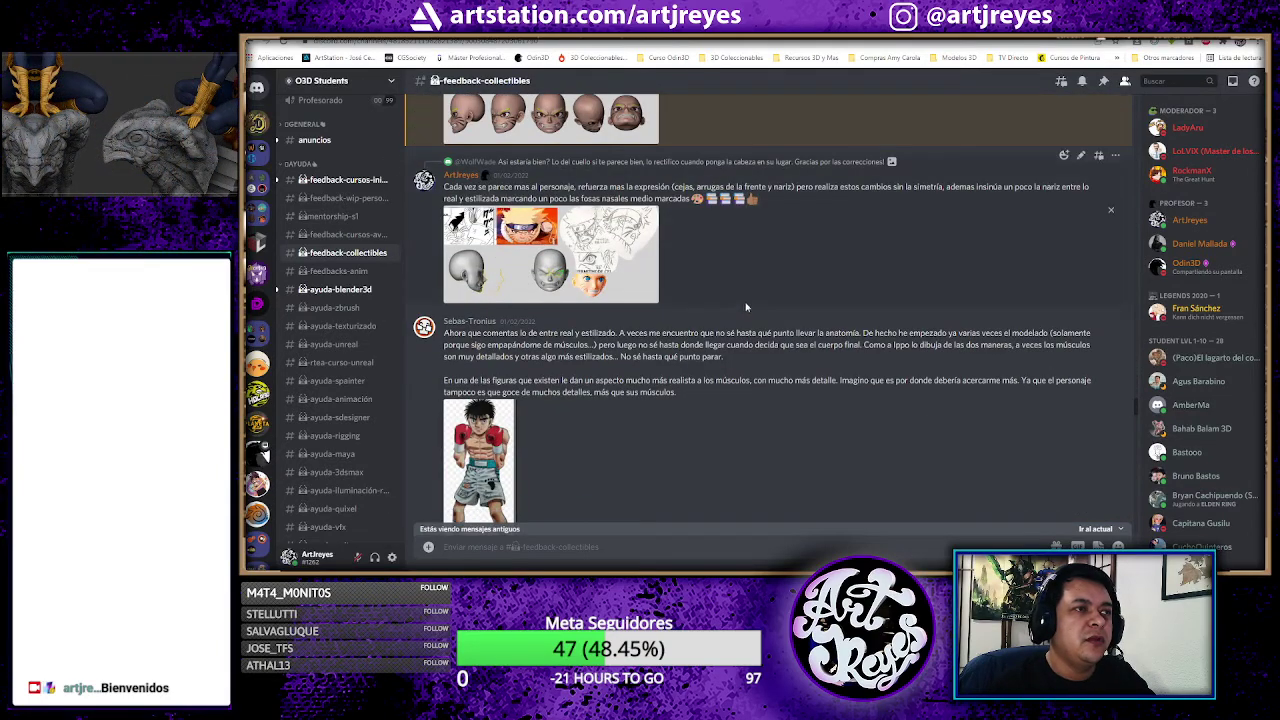
{"action": "scroll", "coordinate": [746, 306], "scroll_direction": "down", "scroll_amount": 2}
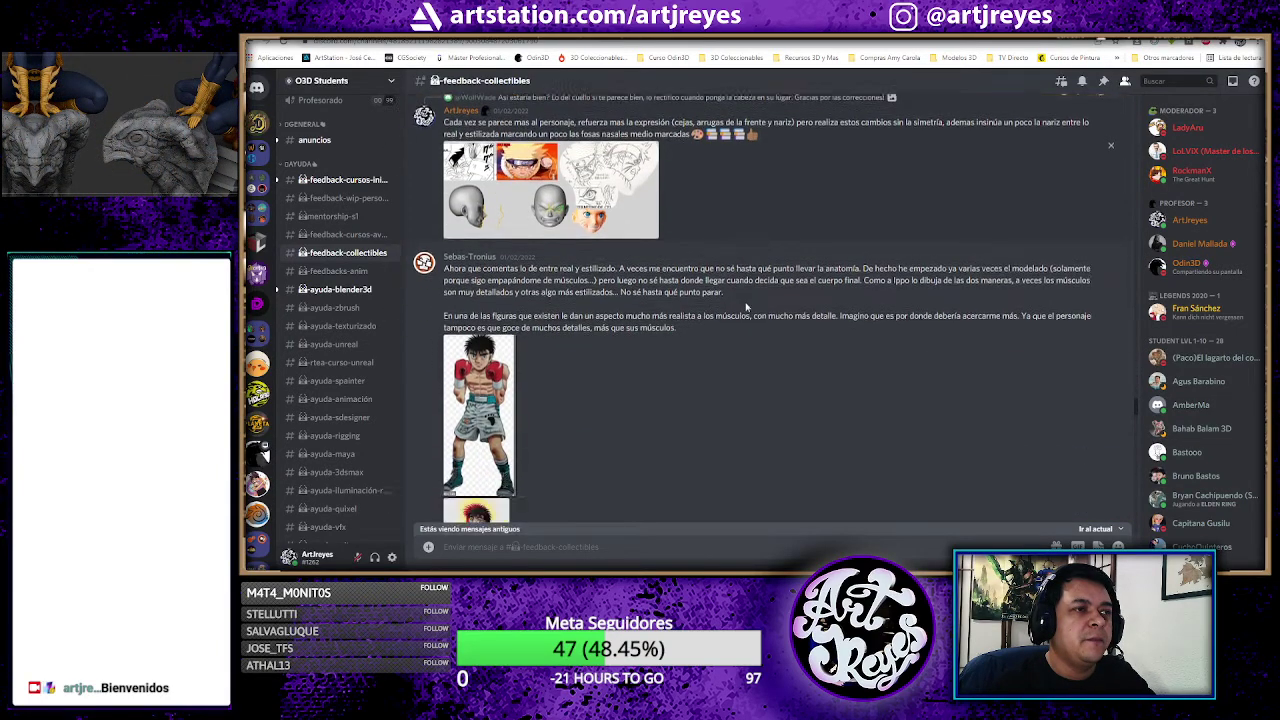
{"action": "scroll", "coordinate": [747, 304], "scroll_direction": "down", "scroll_amount": 3}
{"action": "scroll", "coordinate": [747, 304], "scroll_direction": "down", "scroll_amount": 3}
{"action": "scroll", "coordinate": [748, 303], "scroll_direction": "down", "scroll_amount": 3}
{"action": "scroll", "coordinate": [749, 303], "scroll_direction": "down", "scroll_amount": 3}
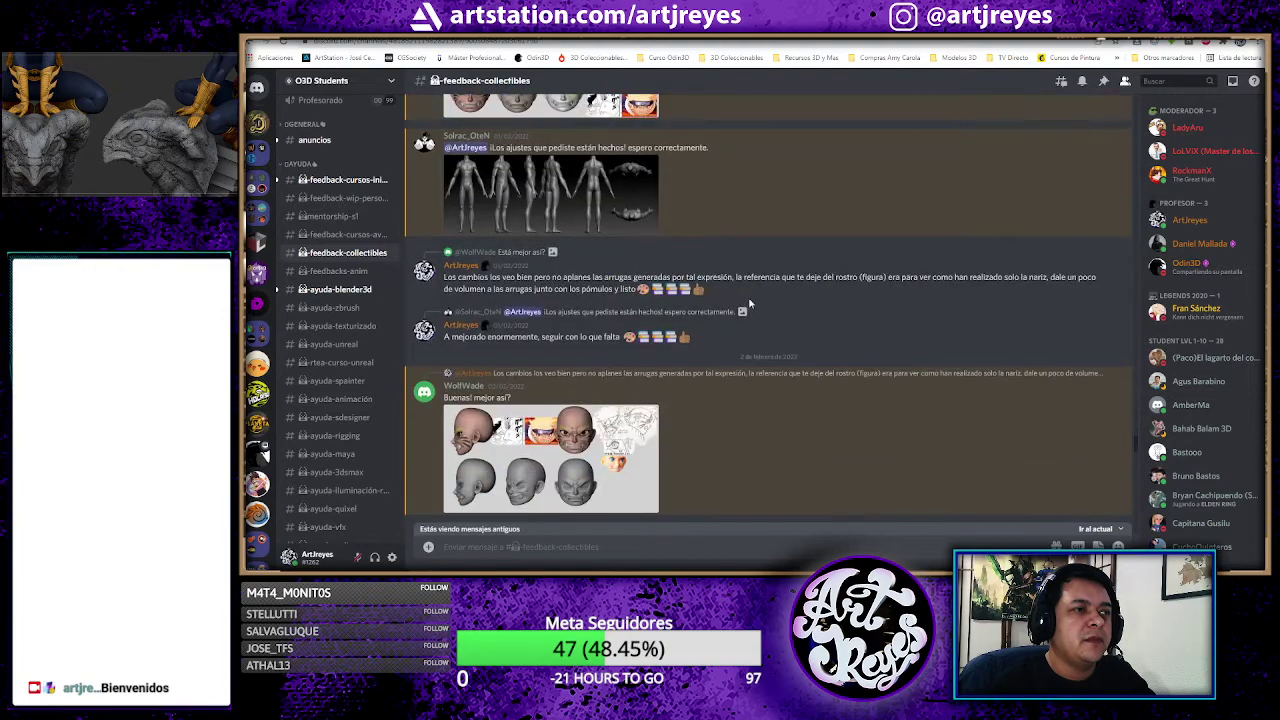
{"action": "scroll", "coordinate": [749, 303], "scroll_direction": "down", "scroll_amount": 2}
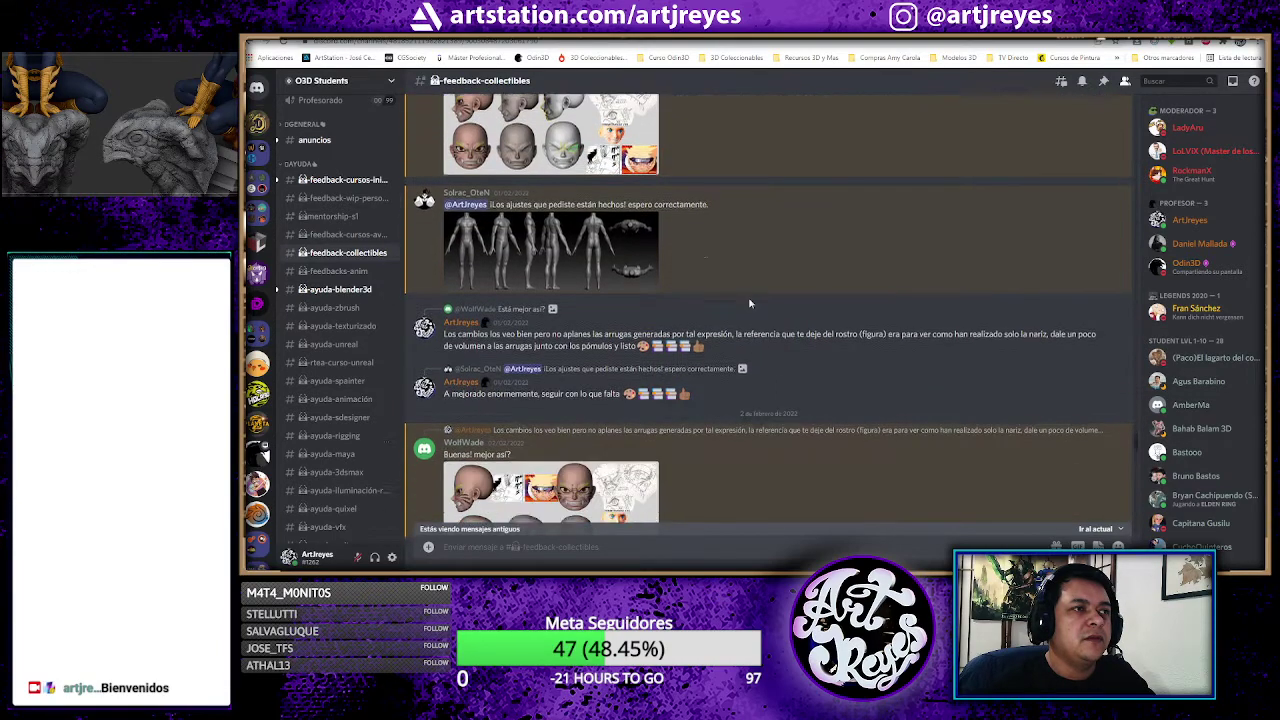
{"action": "scroll", "coordinate": [750, 303], "scroll_direction": "down", "scroll_amount": 3}
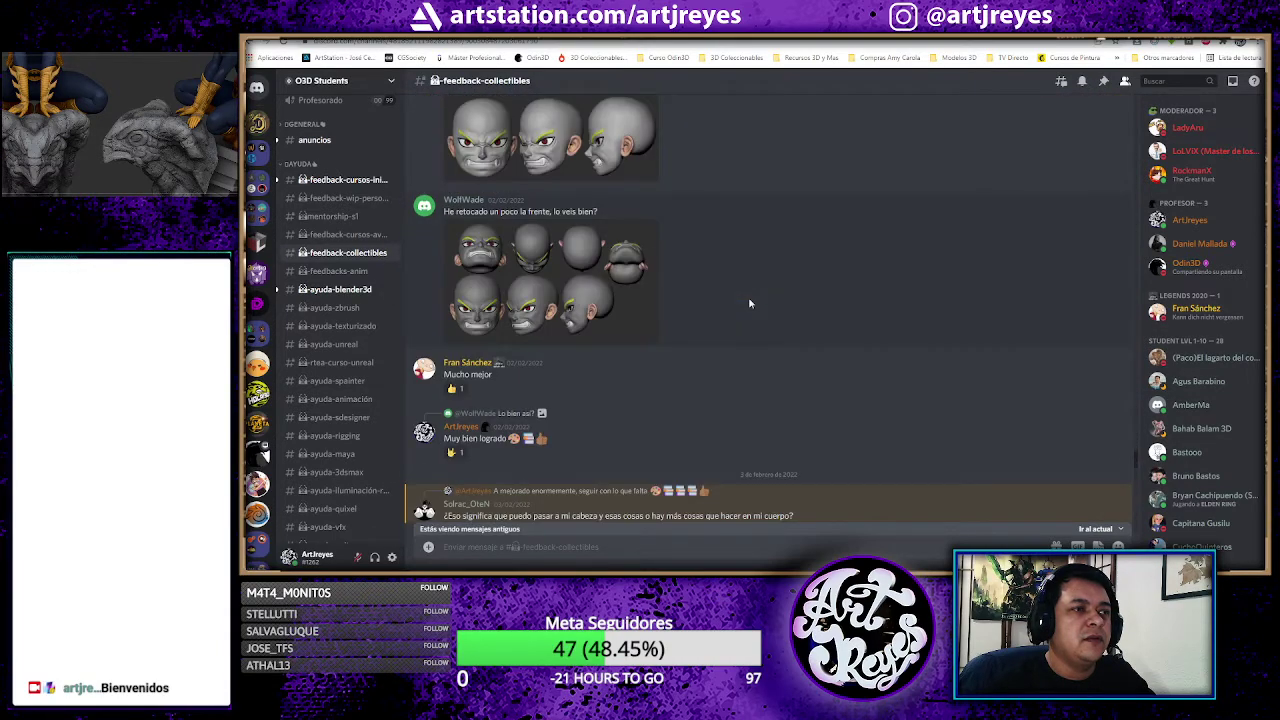
{"action": "scroll", "coordinate": [749, 303], "scroll_direction": "down", "scroll_amount": 1}
{"action": "scroll", "coordinate": [751, 304], "scroll_direction": "down", "scroll_amount": 3}
{"action": "scroll", "coordinate": [752, 305], "scroll_direction": "down", "scroll_amount": 3}
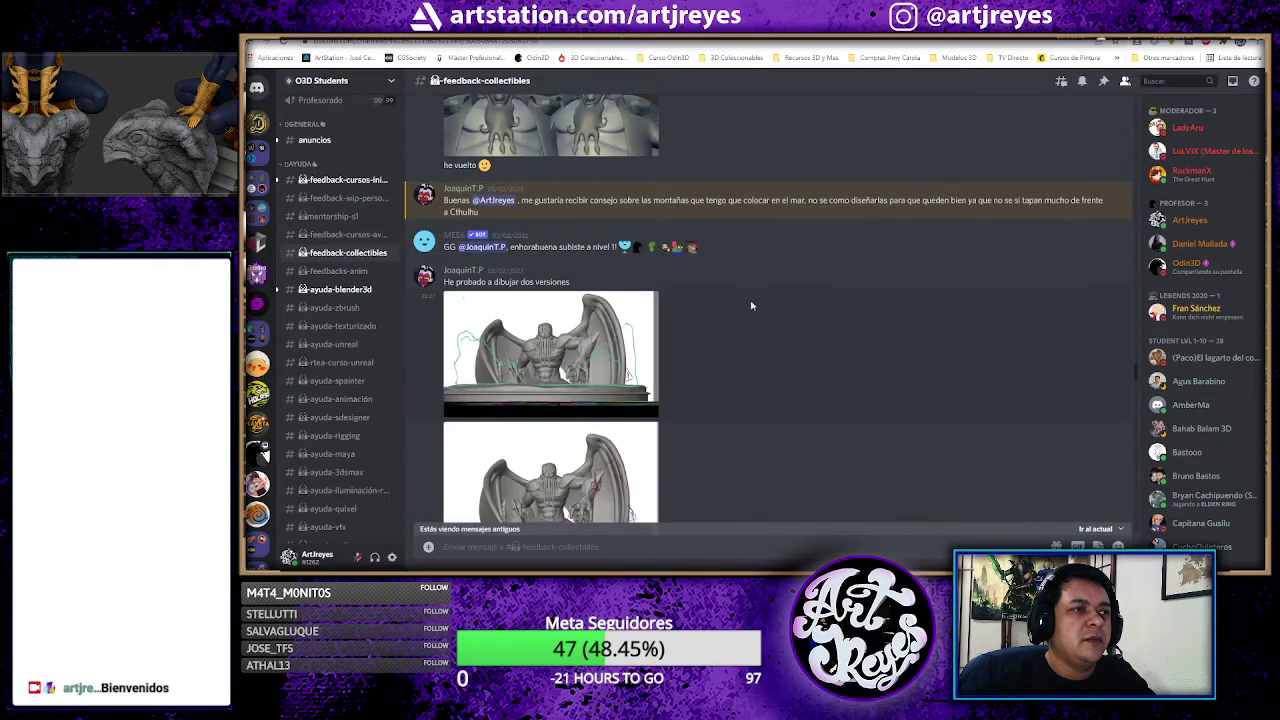
{"action": "scroll", "coordinate": [752, 305], "scroll_direction": "down", "scroll_amount": 3}
{"action": "scroll", "coordinate": [752, 305], "scroll_direction": "down", "scroll_amount": 3}
{"action": "scroll", "coordinate": [752, 305], "scroll_direction": "down", "scroll_amount": 3}
{"action": "scroll", "coordinate": [752, 305], "scroll_direction": "up", "scroll_amount": 3}
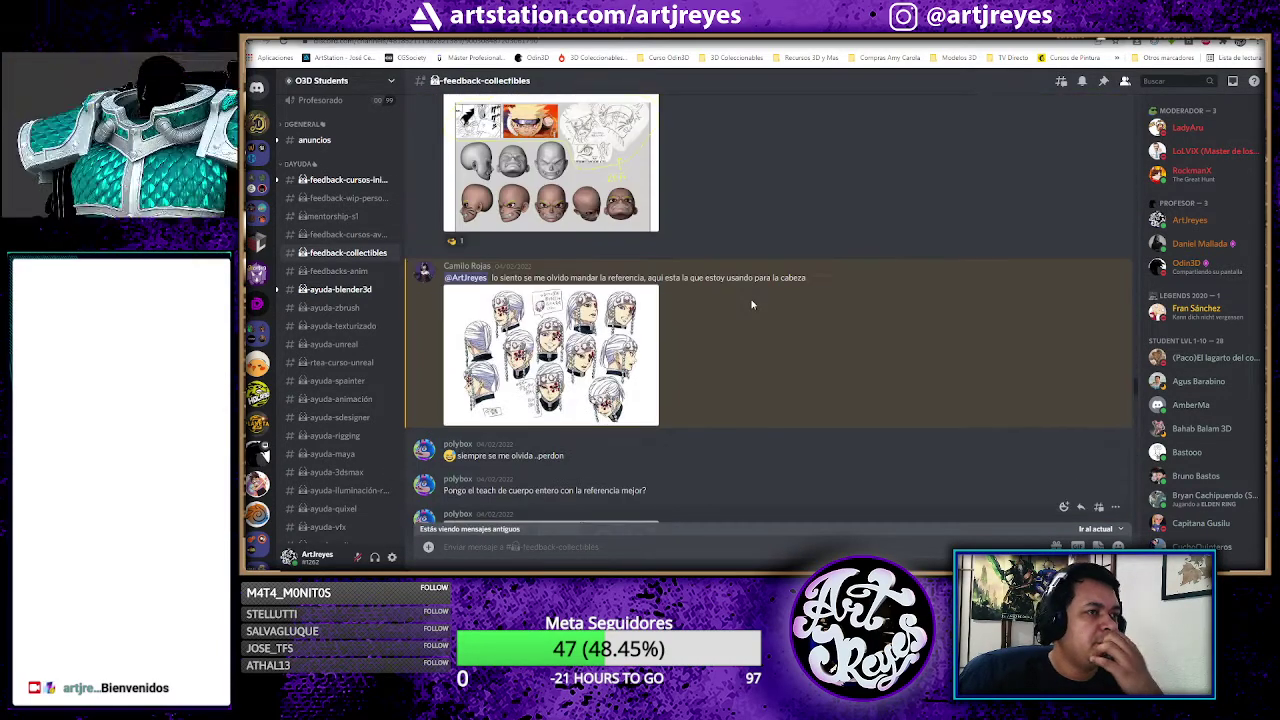
{"action": "scroll", "coordinate": [751, 297], "scroll_direction": "down", "scroll_amount": 3}
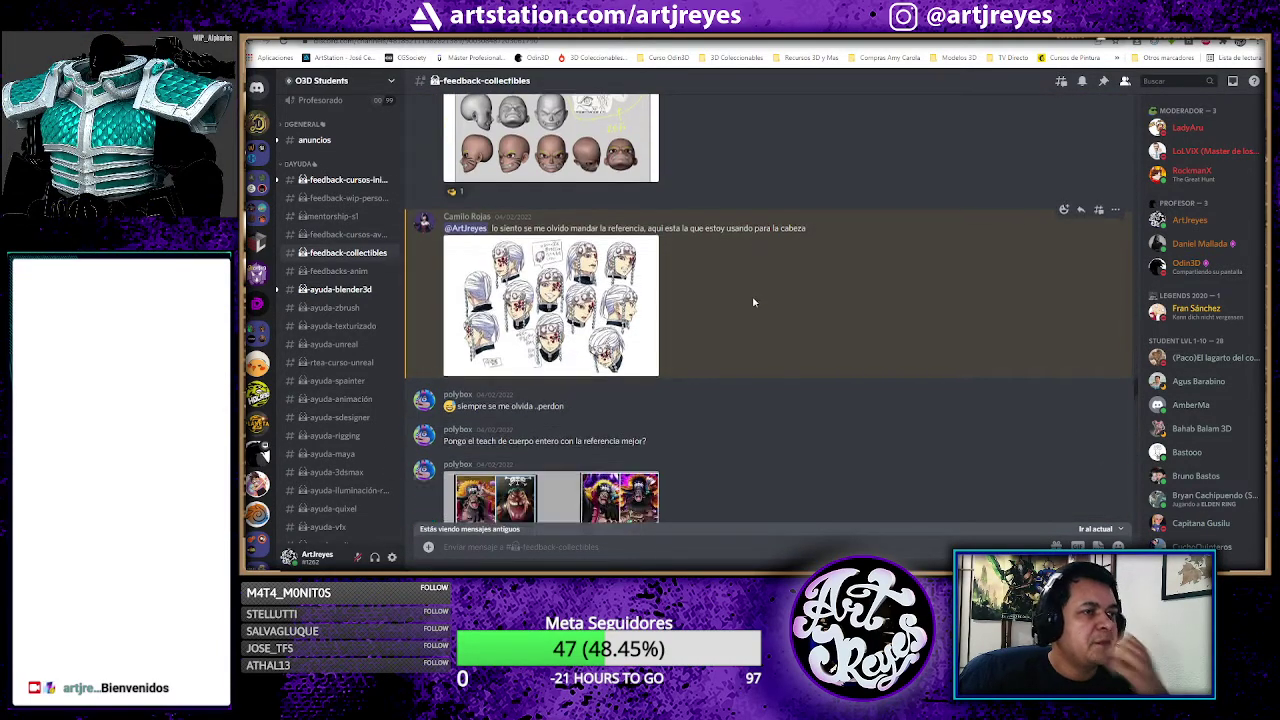
{"action": "scroll", "coordinate": [752, 295], "scroll_direction": "down", "scroll_amount": 3}
{"action": "scroll", "coordinate": [754, 301], "scroll_direction": "down", "scroll_amount": 5}
{"action": "scroll", "coordinate": [754, 301], "scroll_direction": "down", "scroll_amount": 5}
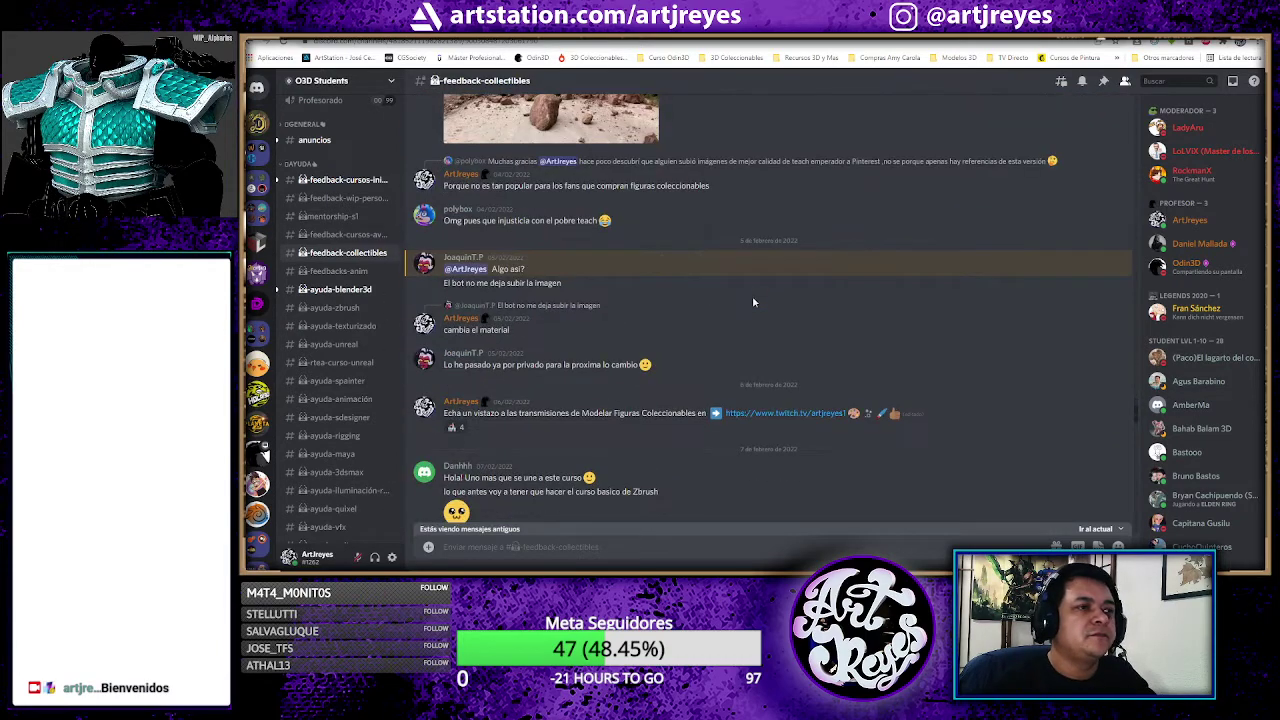
{"action": "scroll", "coordinate": [754, 301], "scroll_direction": "down", "scroll_amount": 5}
{"action": "scroll", "coordinate": [754, 301], "scroll_direction": "down", "scroll_amount": 5}
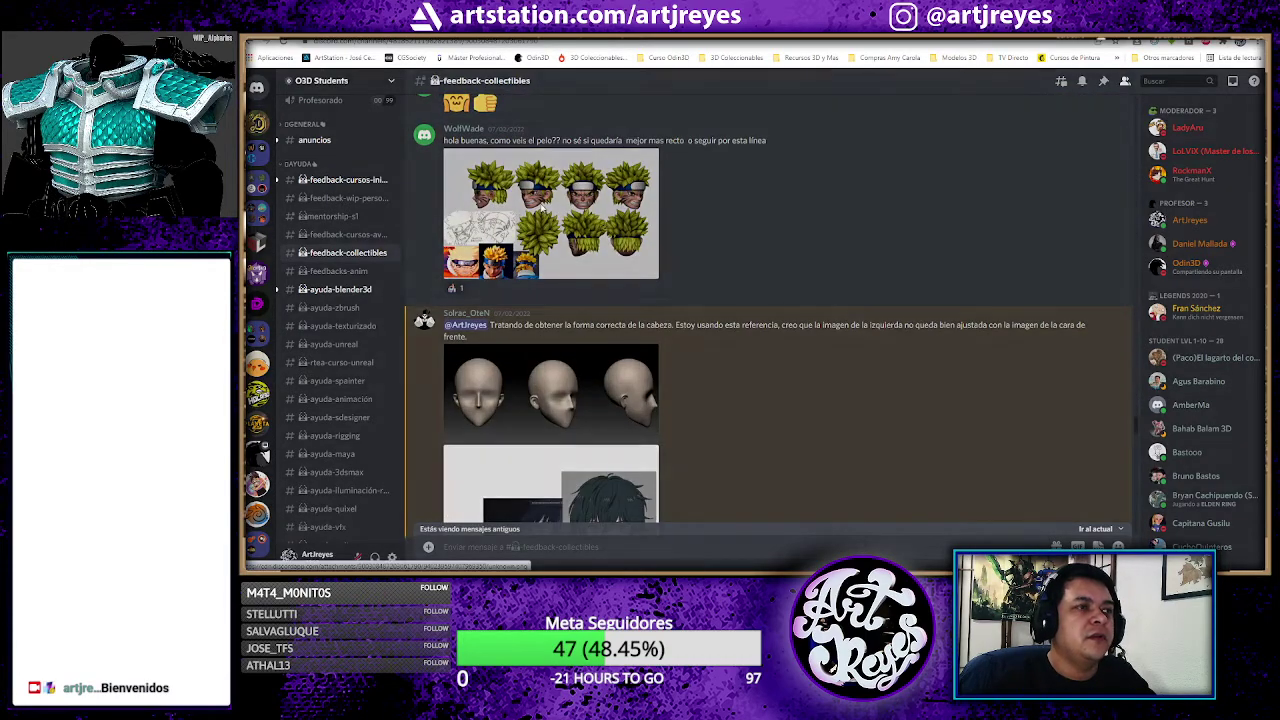
Step: View the Naruto hair variations image as a full-size original, then close it and return to the channel
{"action": "left_click", "coordinate": [522, 200]}
{"action": "left_click", "coordinate": [509, 492]}
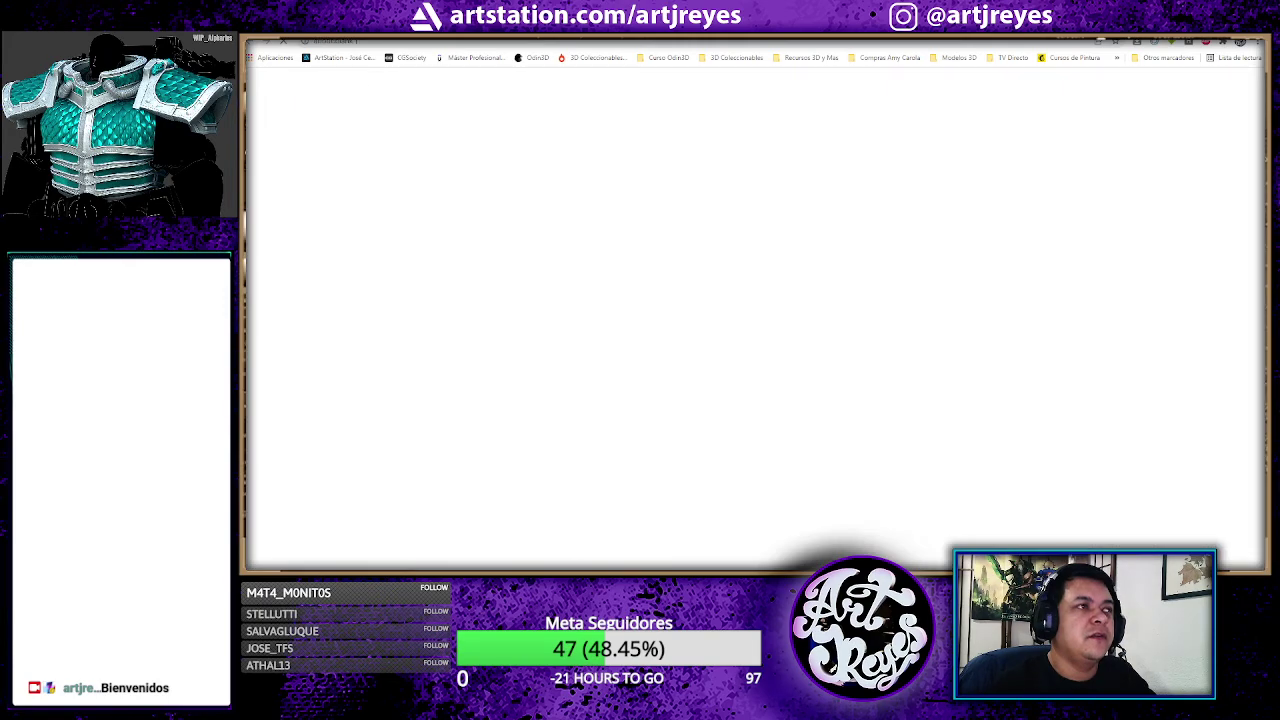
{"action": "key", "text": "ctrl+w"}
{"action": "left_click", "coordinate": [732, 110]}
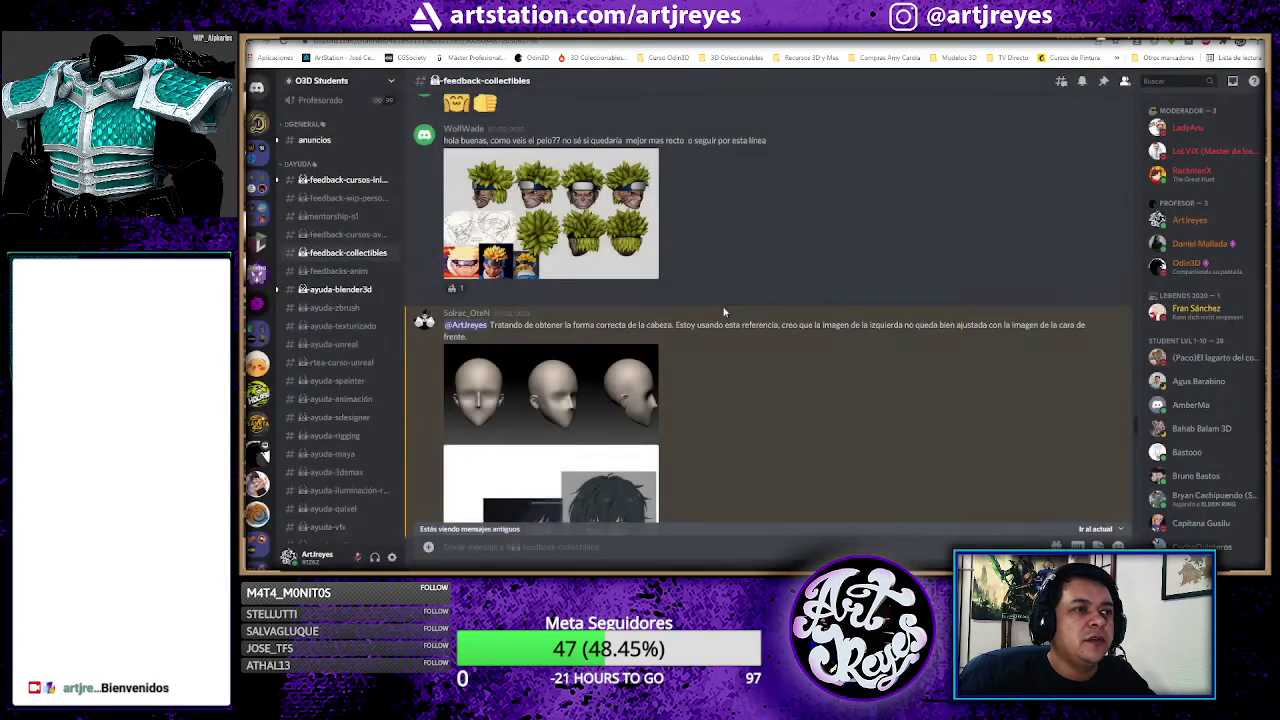
Step: Scroll down to the late-February posts and enlarge the Naruto pose sheet image
{"action": "scroll", "coordinate": [724, 316], "scroll_direction": "down", "scroll_amount": 3}
{"action": "scroll", "coordinate": [724, 316], "scroll_direction": "up", "scroll_amount": 3}
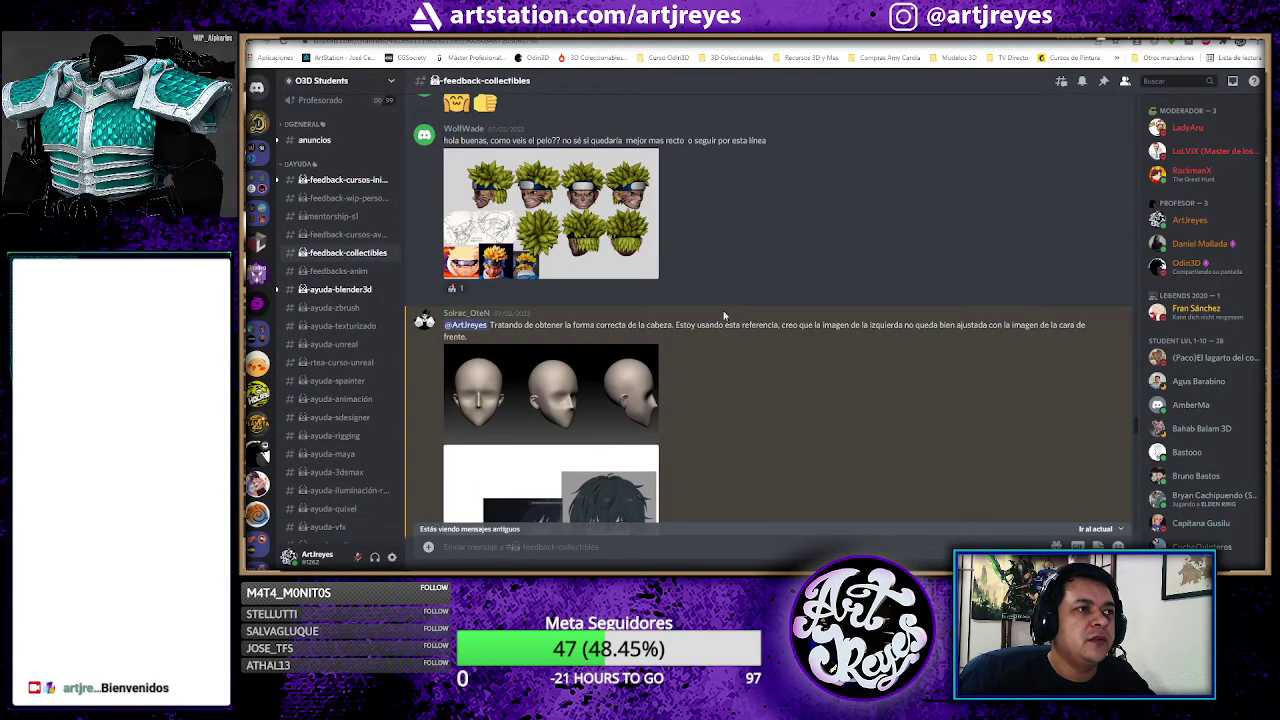
{"action": "scroll", "coordinate": [724, 316], "scroll_direction": "down", "scroll_amount": 2}
{"action": "scroll", "coordinate": [724, 316], "scroll_direction": "down", "scroll_amount": 2}
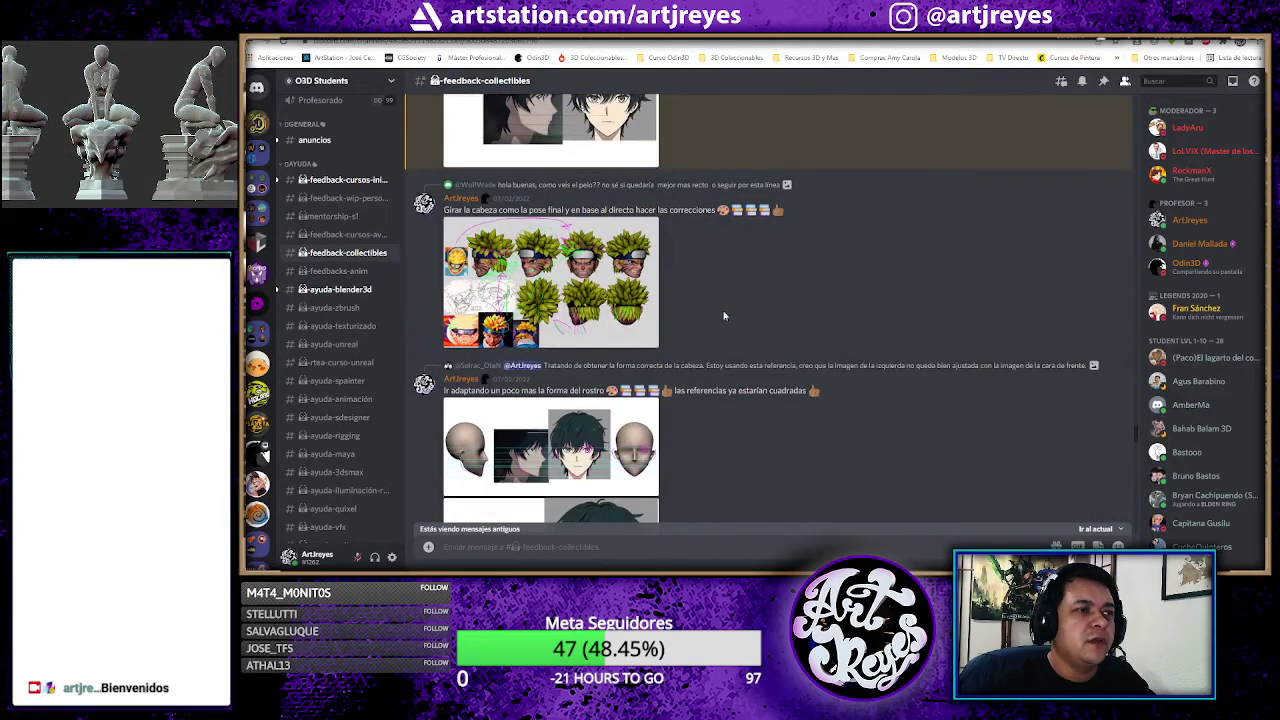
{"action": "scroll", "coordinate": [724, 316], "scroll_direction": "down", "scroll_amount": 1}
{"action": "scroll", "coordinate": [724, 316], "scroll_direction": "down", "scroll_amount": 2}
{"action": "scroll", "coordinate": [724, 316], "scroll_direction": "down", "scroll_amount": 3}
{"action": "scroll", "coordinate": [726, 316], "scroll_direction": "down", "scroll_amount": 3}
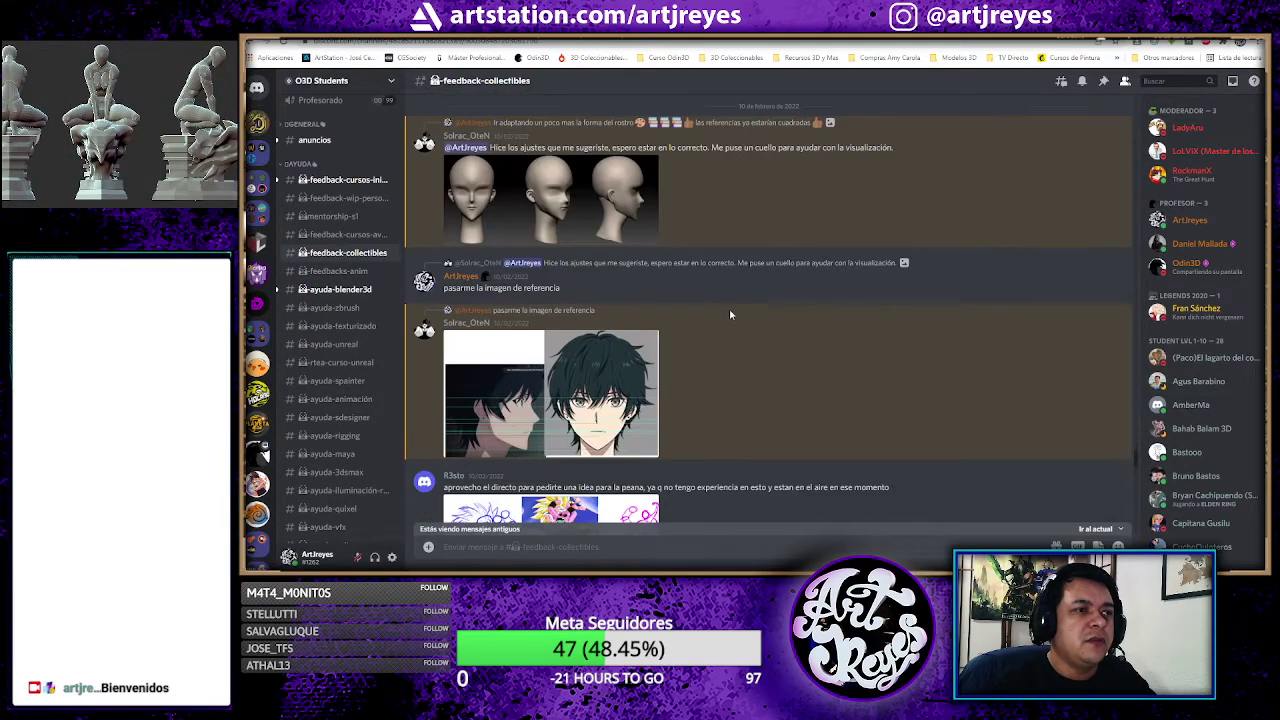
{"action": "scroll", "coordinate": [728, 315], "scroll_direction": "down", "scroll_amount": 3}
{"action": "scroll", "coordinate": [730, 315], "scroll_direction": "down", "scroll_amount": 3}
{"action": "scroll", "coordinate": [730, 315], "scroll_direction": "down", "scroll_amount": 2}
{"action": "scroll", "coordinate": [730, 315], "scroll_direction": "down", "scroll_amount": 3}
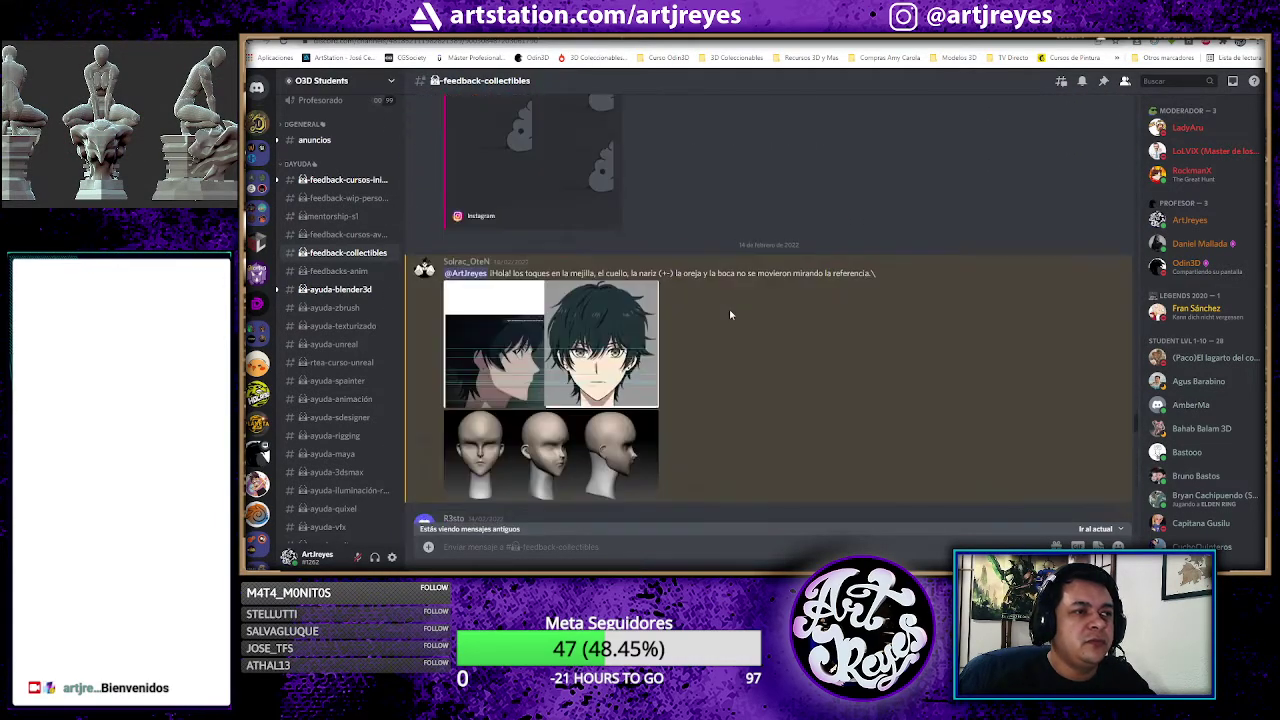
{"action": "scroll", "coordinate": [730, 315], "scroll_direction": "down", "scroll_amount": 3}
{"action": "scroll", "coordinate": [730, 315], "scroll_direction": "down", "scroll_amount": 3}
{"action": "scroll", "coordinate": [729, 312], "scroll_direction": "down", "scroll_amount": 3}
{"action": "scroll", "coordinate": [729, 312], "scroll_direction": "down", "scroll_amount": 3}
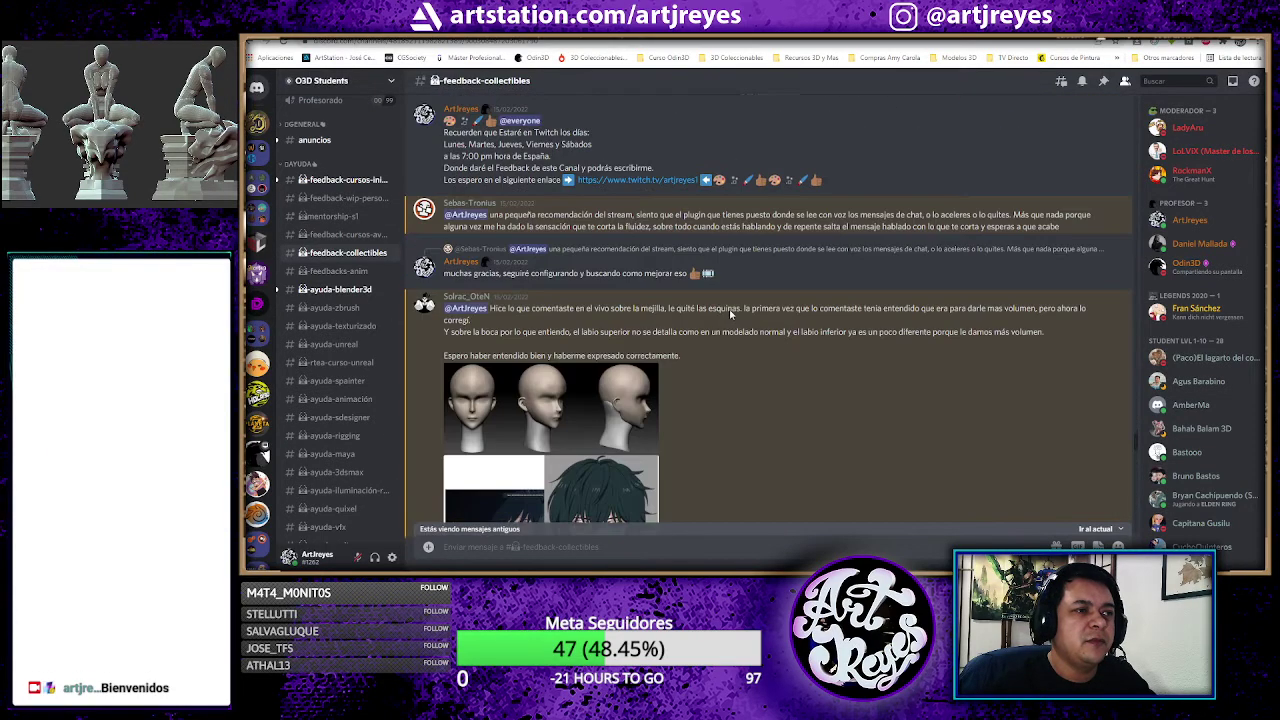
{"action": "scroll", "coordinate": [729, 312], "scroll_direction": "down", "scroll_amount": 3}
{"action": "scroll", "coordinate": [730, 317], "scroll_direction": "down", "scroll_amount": 3}
{"action": "scroll", "coordinate": [729, 317], "scroll_direction": "down", "scroll_amount": 3}
{"action": "scroll", "coordinate": [729, 317], "scroll_direction": "down", "scroll_amount": 3}
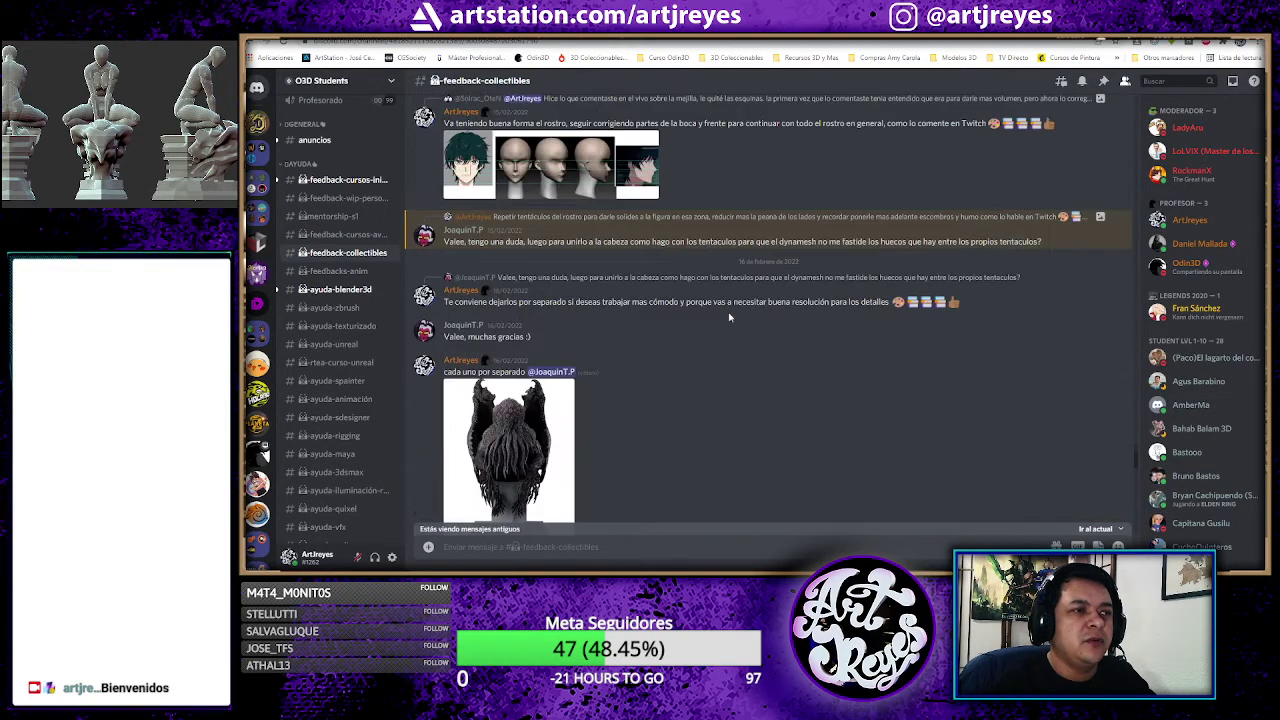
{"action": "scroll", "coordinate": [729, 317], "scroll_direction": "down", "scroll_amount": 3}
{"action": "scroll", "coordinate": [729, 317], "scroll_direction": "down", "scroll_amount": 3}
{"action": "scroll", "coordinate": [729, 317], "scroll_direction": "down", "scroll_amount": 3}
{"action": "scroll", "coordinate": [729, 317], "scroll_direction": "down", "scroll_amount": 3}
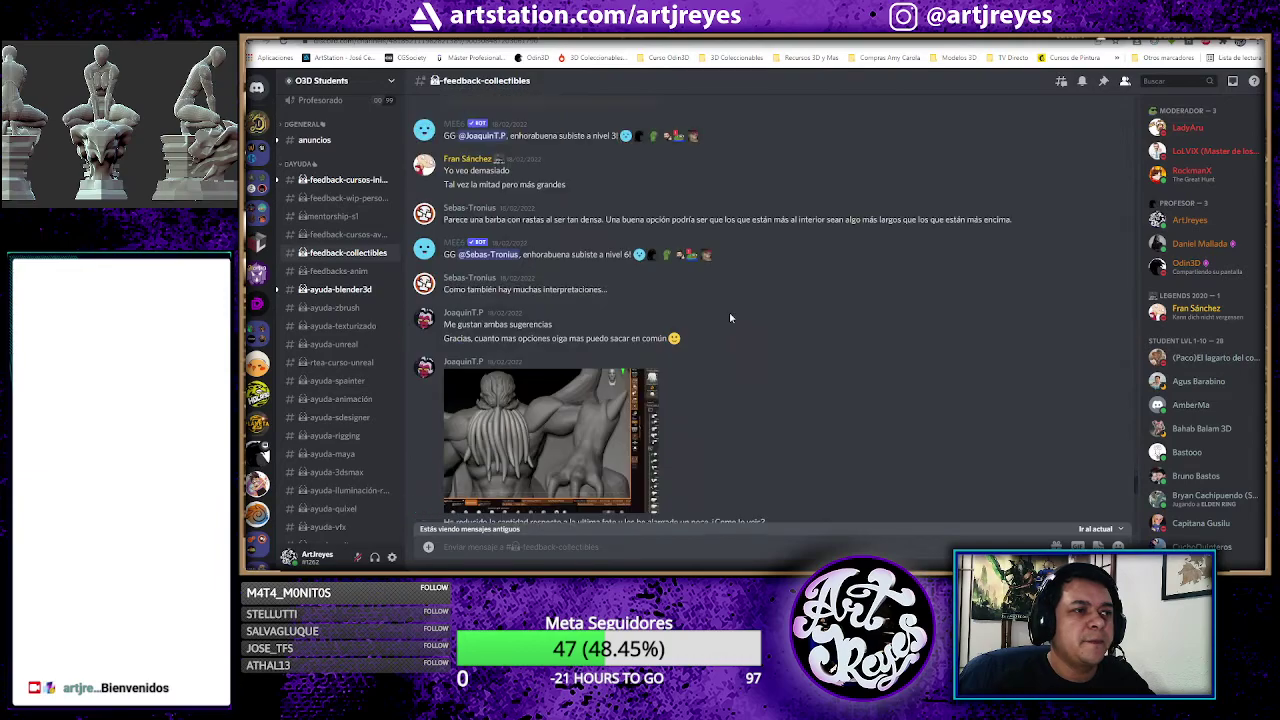
{"action": "scroll", "coordinate": [729, 317], "scroll_direction": "down", "scroll_amount": 2}
{"action": "scroll", "coordinate": [729, 317], "scroll_direction": "down", "scroll_amount": 3}
{"action": "scroll", "coordinate": [729, 317], "scroll_direction": "down", "scroll_amount": 3}
{"action": "scroll", "coordinate": [729, 317], "scroll_direction": "down", "scroll_amount": 3}
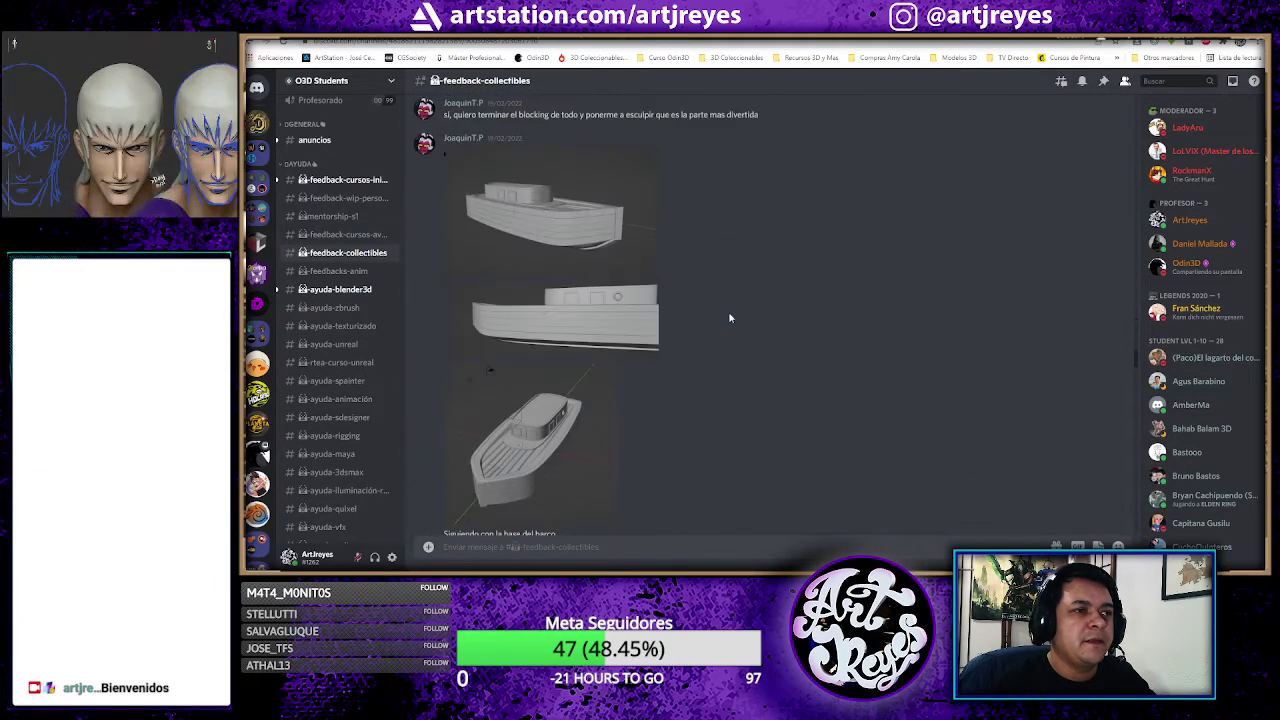
{"action": "scroll", "coordinate": [840, 306], "scroll_direction": "down", "scroll_amount": 3}
{"action": "scroll", "coordinate": [1137, 375], "scroll_direction": "down", "scroll_amount": 3}
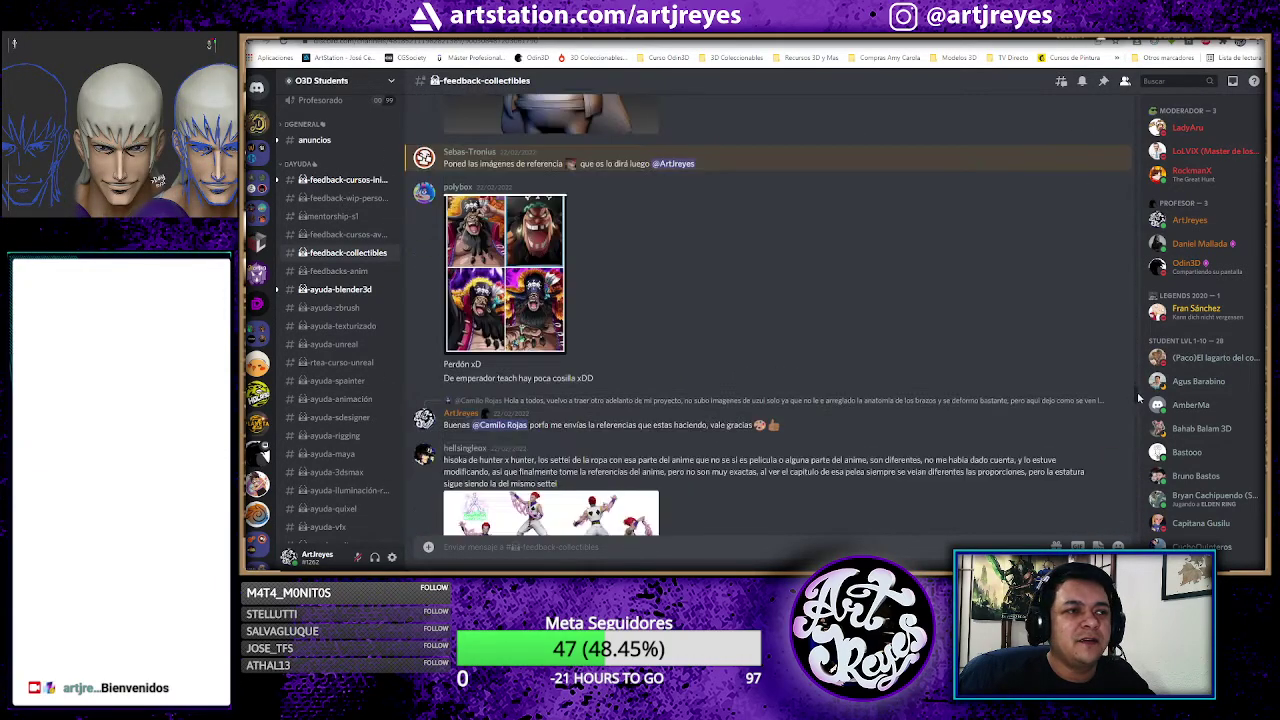
{"action": "scroll", "coordinate": [1137, 400], "scroll_direction": "down", "scroll_amount": 3}
{"action": "scroll", "coordinate": [1137, 440], "scroll_direction": "down", "scroll_amount": 3}
{"action": "scroll", "coordinate": [1137, 480], "scroll_direction": "down", "scroll_amount": 3}
{"action": "scroll", "coordinate": [1137, 490], "scroll_direction": "down", "scroll_amount": 3}
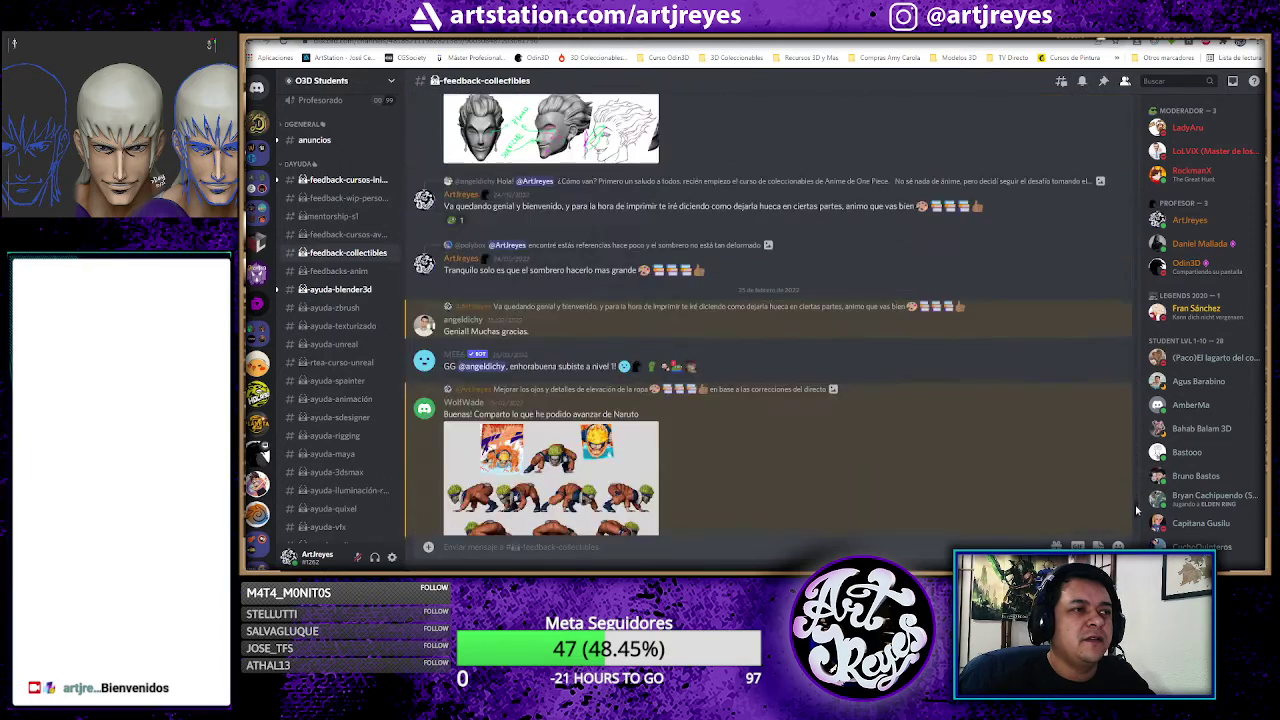
{"action": "scroll", "coordinate": [1135, 510], "scroll_direction": "down", "scroll_amount": 3}
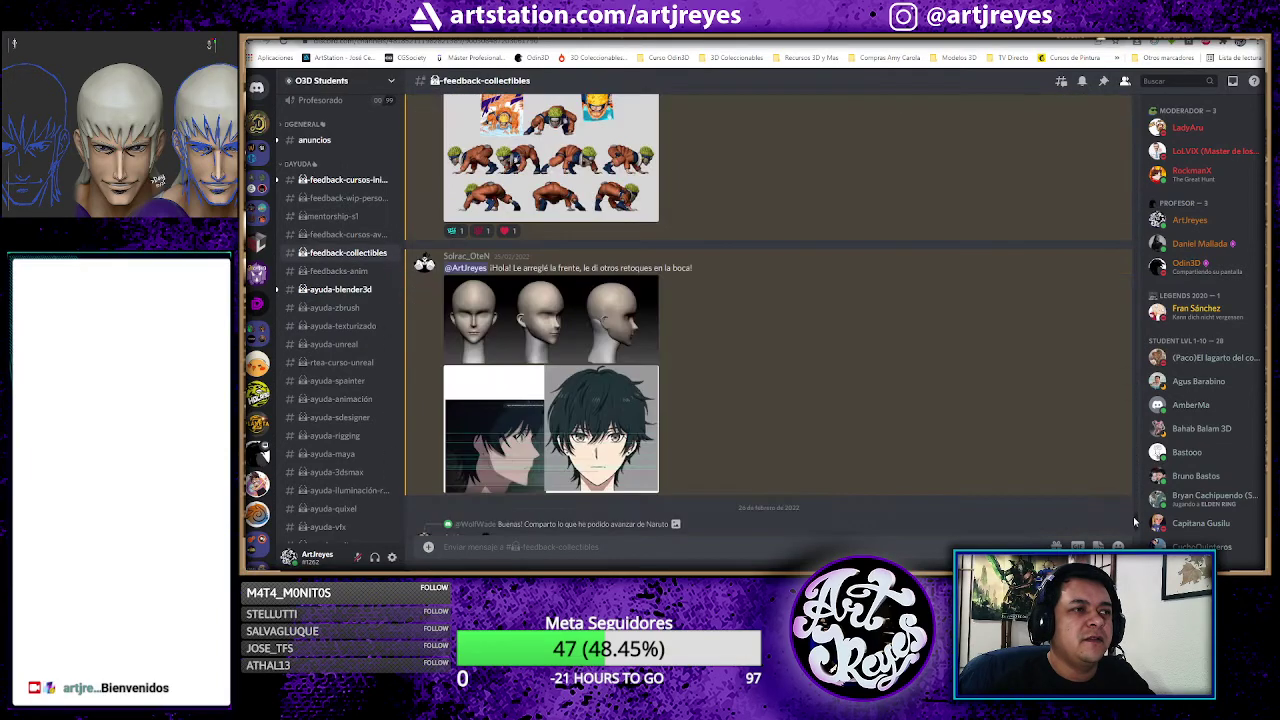
{"action": "left_click", "coordinate": [572, 152]}
Step: Open the Naruto pose sheet's full-size original, then close the enlarged view
{"action": "left_click", "coordinate": [535, 492]}
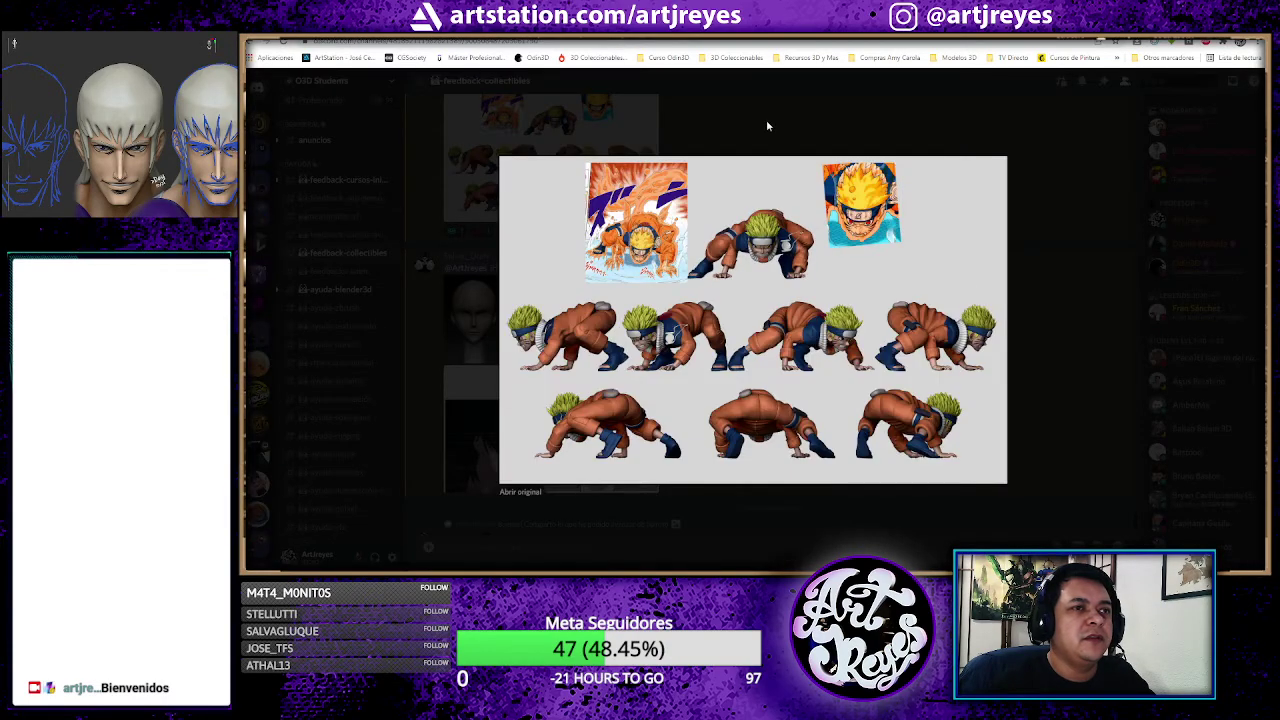
{"action": "left_click", "coordinate": [767, 125]}
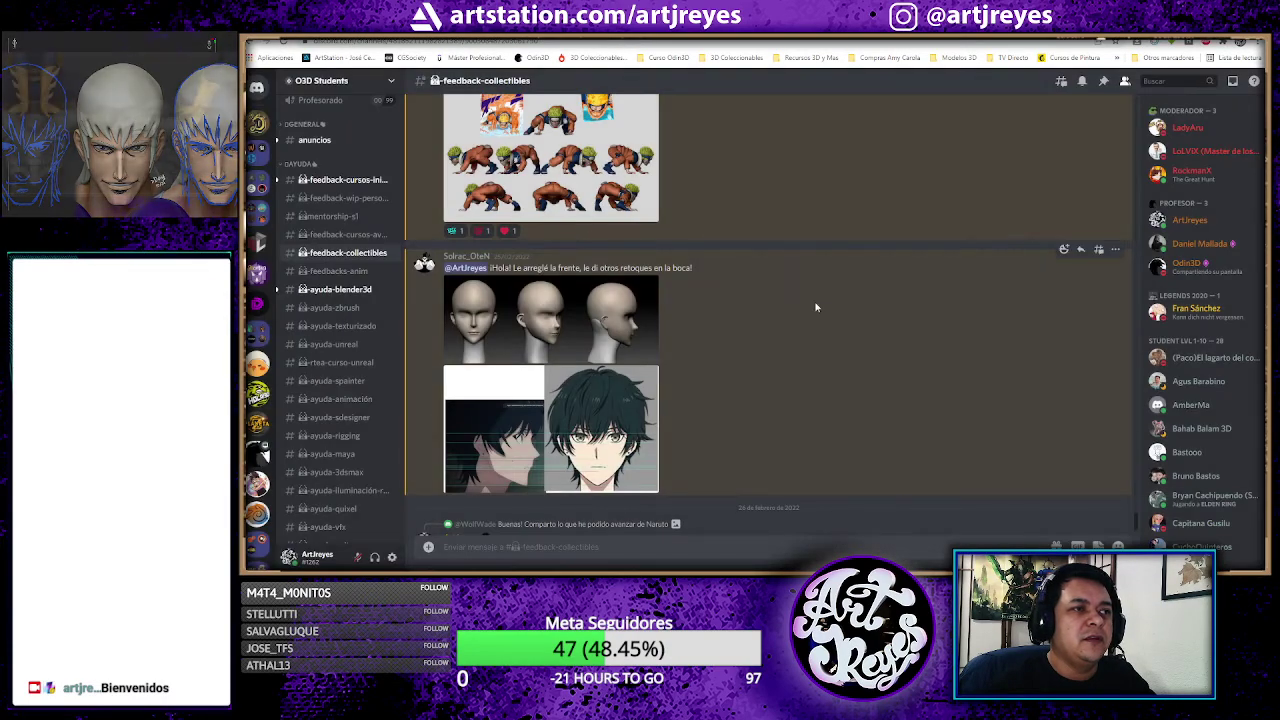
{"action": "scroll", "coordinate": [800, 300], "scroll_direction": "up", "scroll_amount": 3}
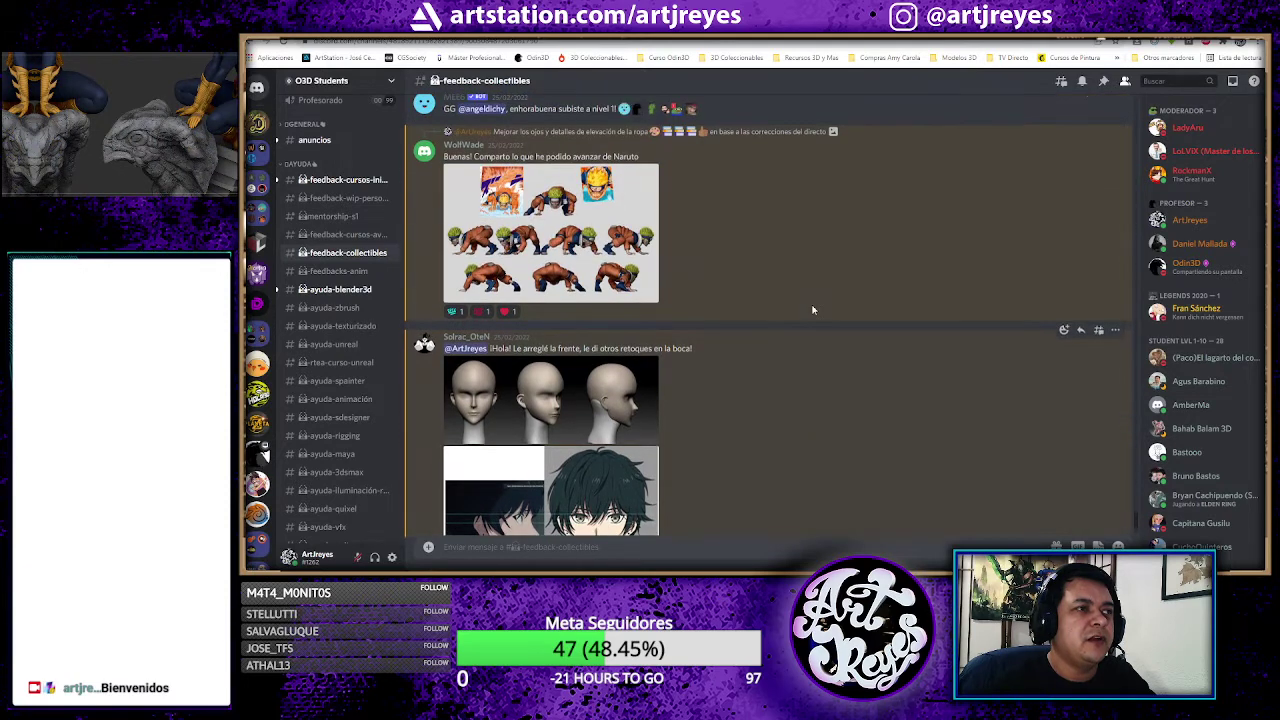
{"action": "scroll", "coordinate": [753, 270], "scroll_direction": "down", "scroll_amount": 3}
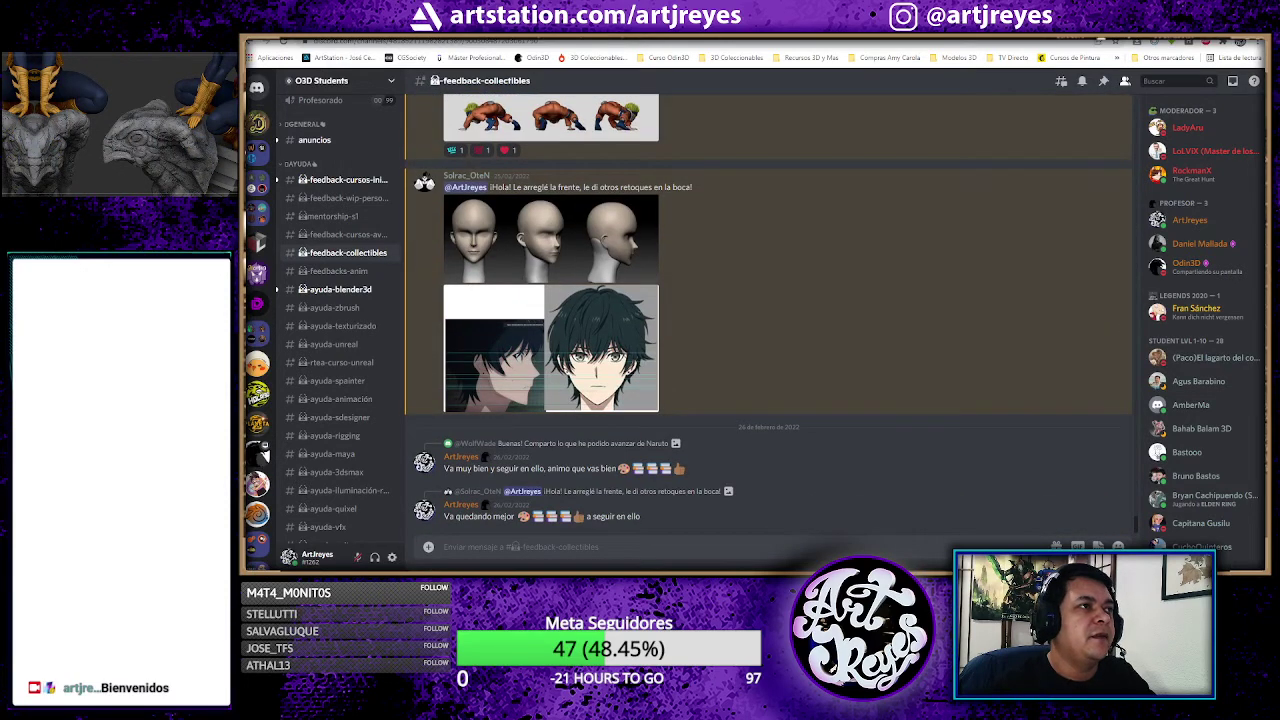
Step: Open the Naruto head sculpt sheet, move to the crawling pose sheet and zoom in to examine it
{"action": "left_click", "coordinate": [551, 117]}
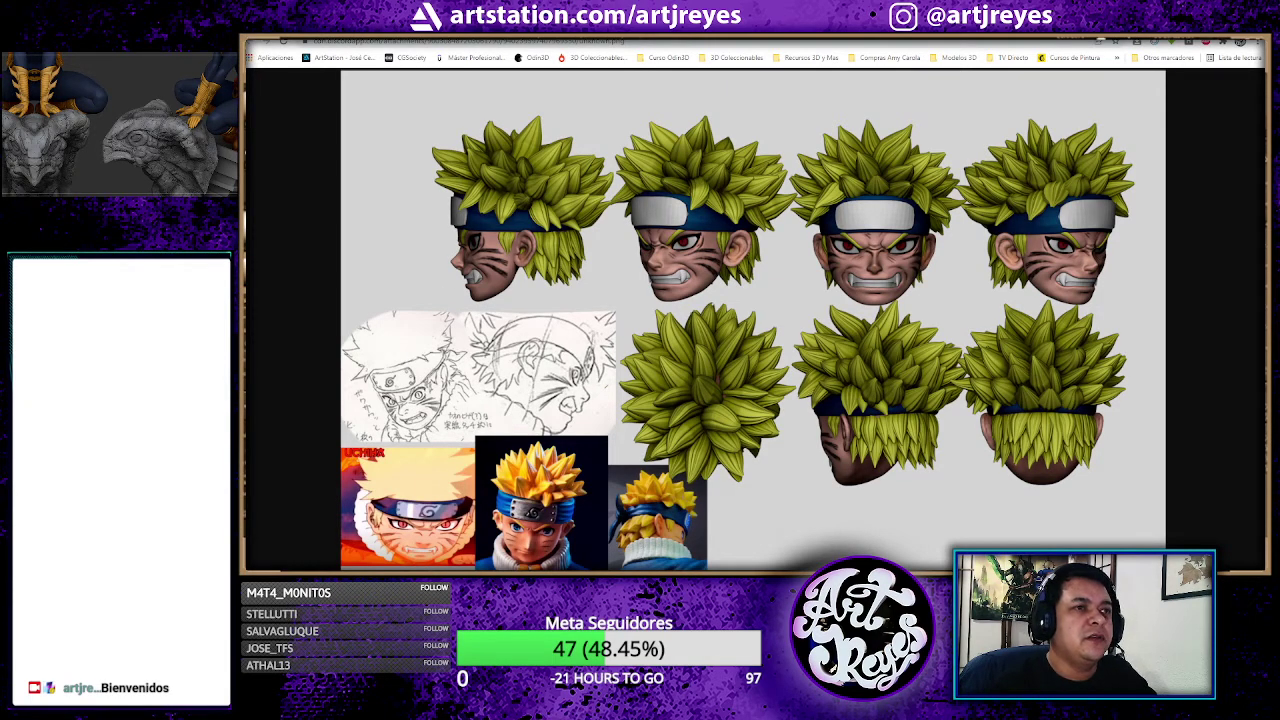
{"action": "key", "text": "Right"}
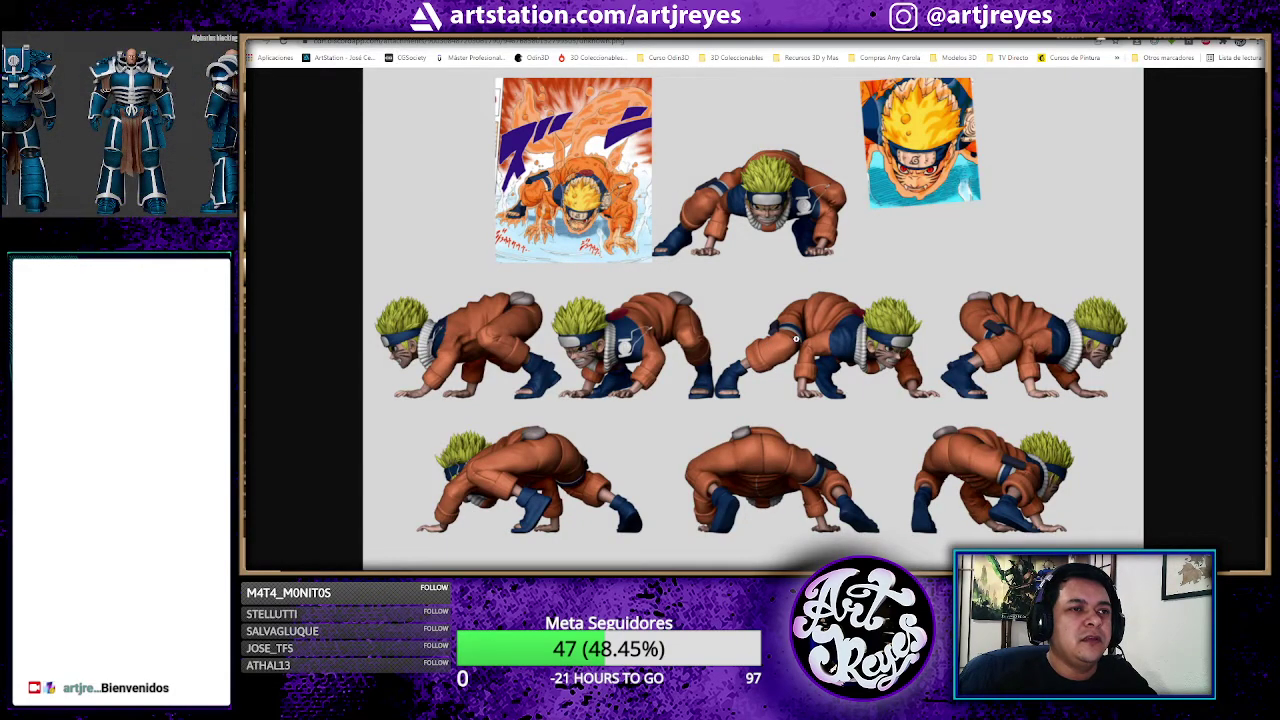
{"action": "left_click", "coordinate": [796, 340]}
{"action": "scroll", "coordinate": [728, 242], "scroll_direction": "up", "scroll_amount": 3}
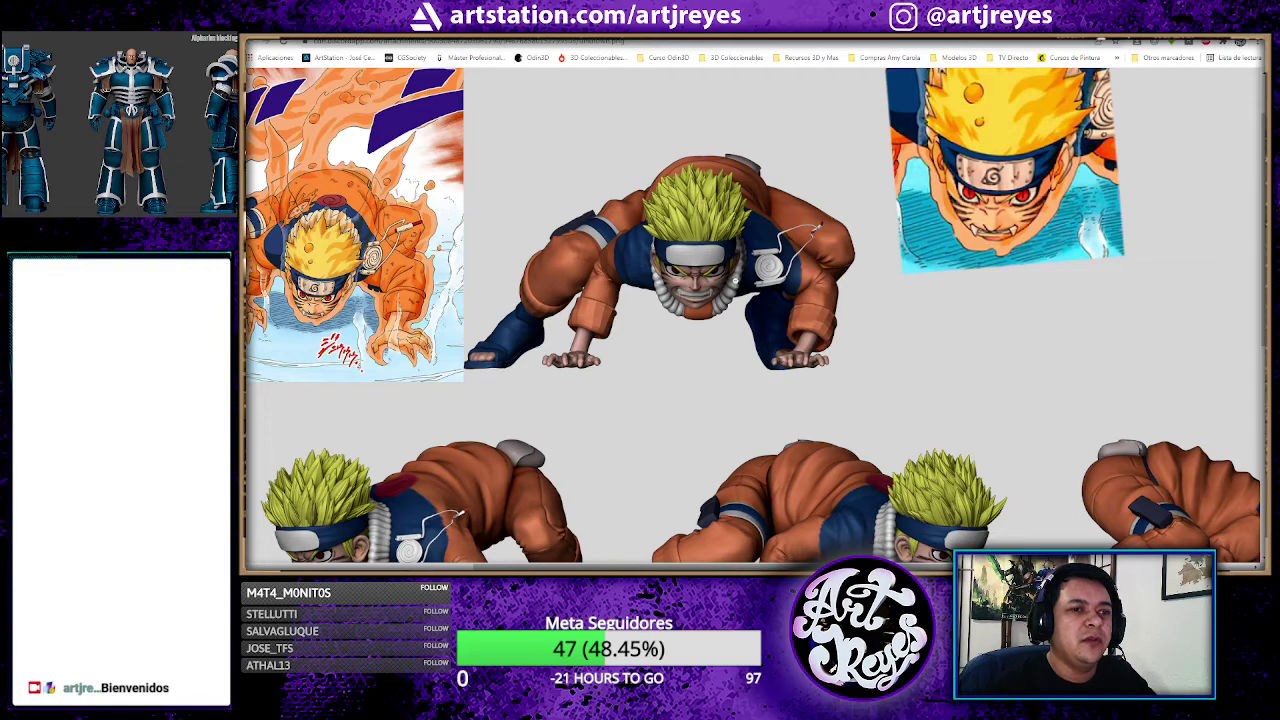
{"action": "scroll", "coordinate": [728, 270], "scroll_direction": "down", "scroll_amount": 1}
{"action": "scroll", "coordinate": [800, 240], "scroll_direction": "up", "scroll_amount": 2}
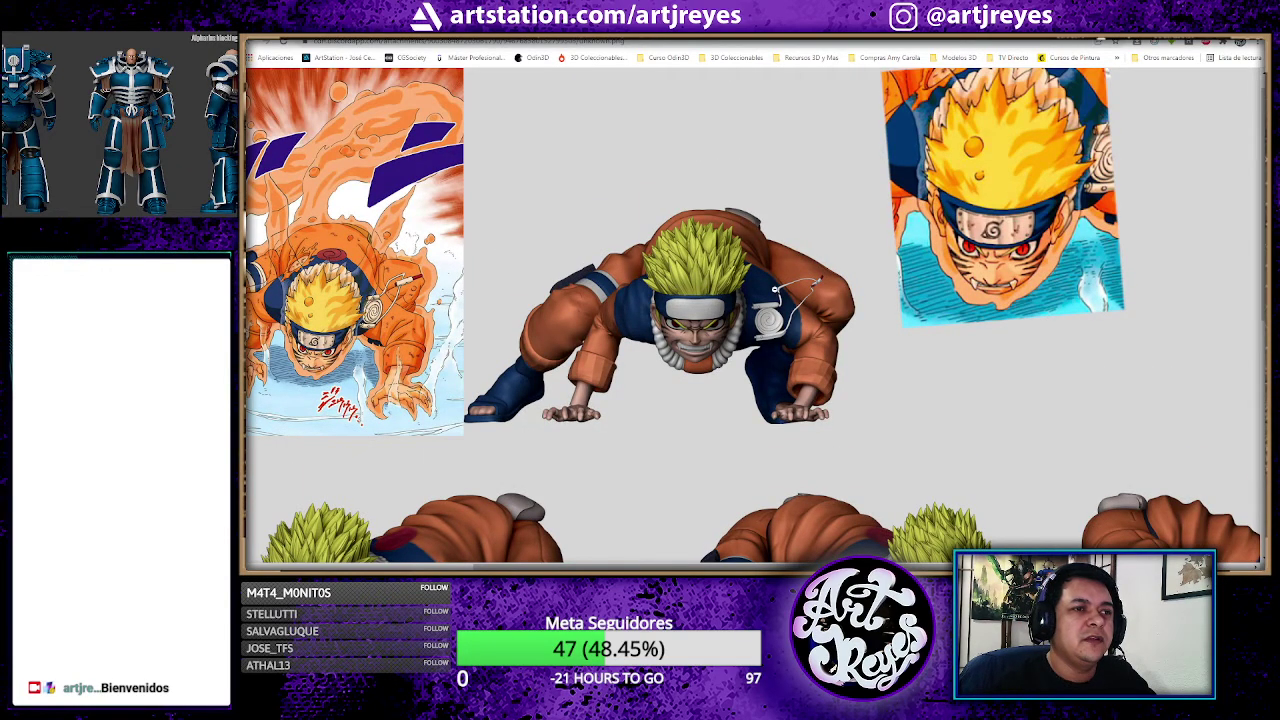
{"action": "scroll", "coordinate": [821, 263], "scroll_direction": "down", "scroll_amount": 3}
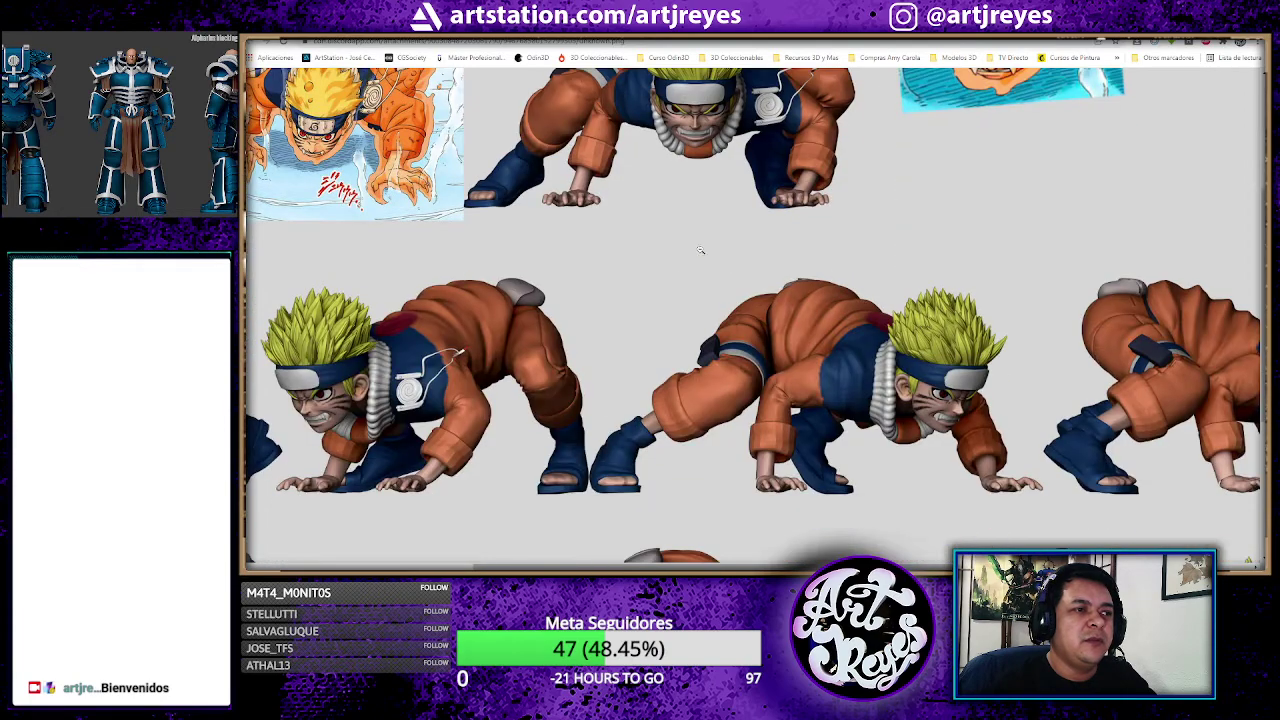
{"action": "scroll", "coordinate": [870, 268], "scroll_direction": "down", "scroll_amount": 4}
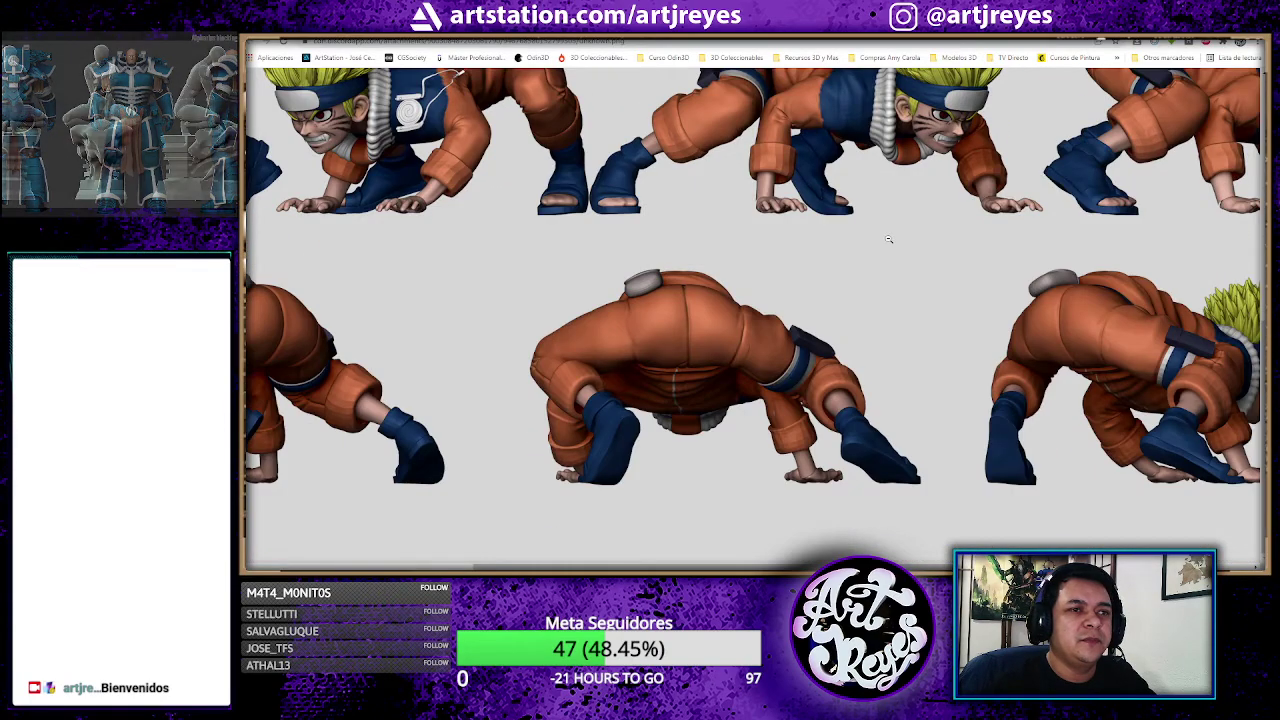
{"action": "scroll", "coordinate": [587, 318], "scroll_direction": "up", "scroll_amount": 2}
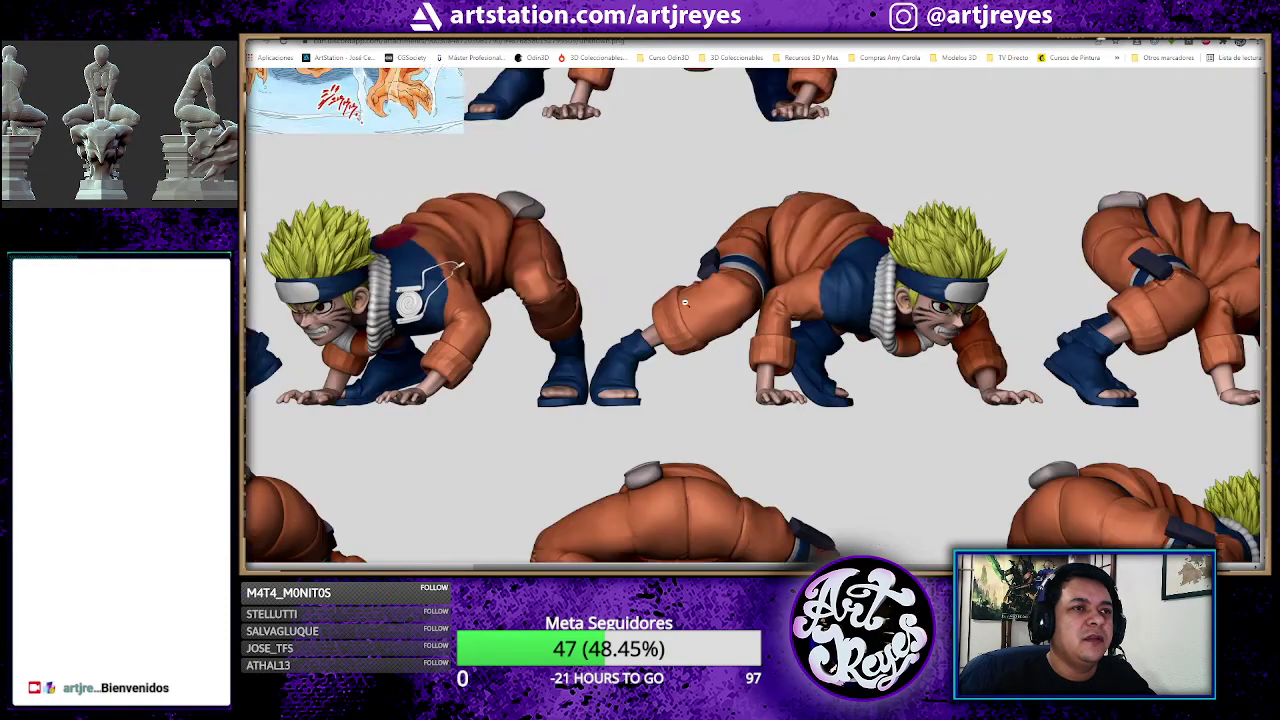
{"action": "scroll", "coordinate": [690, 298], "scroll_direction": "up", "scroll_amount": 2}
{"action": "scroll", "coordinate": [690, 298], "scroll_direction": "up", "scroll_amount": 2}
{"action": "scroll", "coordinate": [690, 298], "scroll_direction": "up", "scroll_amount": 2}
{"action": "scroll", "coordinate": [690, 298], "scroll_direction": "up", "scroll_amount": 2}
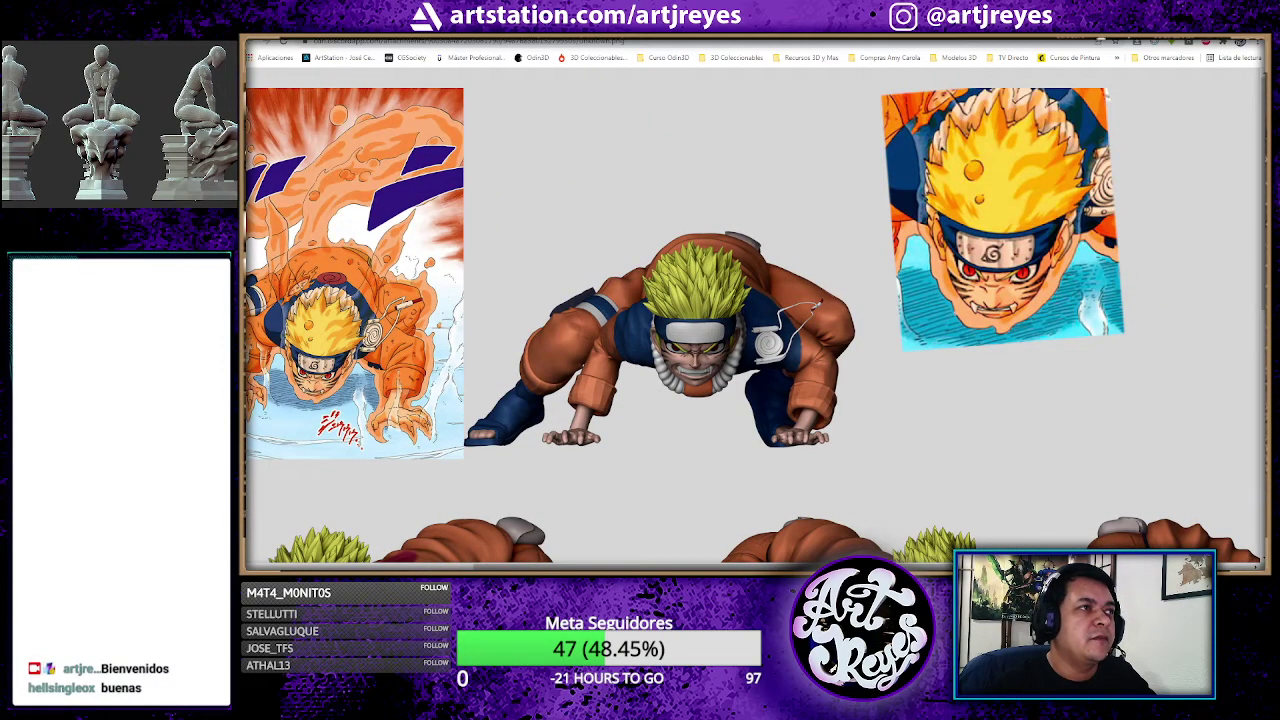
Step: Flip between the head renders and the pose reference, then return to the Discord channel
{"action": "key", "text": "ctrl+Tab"}
{"action": "key", "text": "ctrl+shift+Tab"}
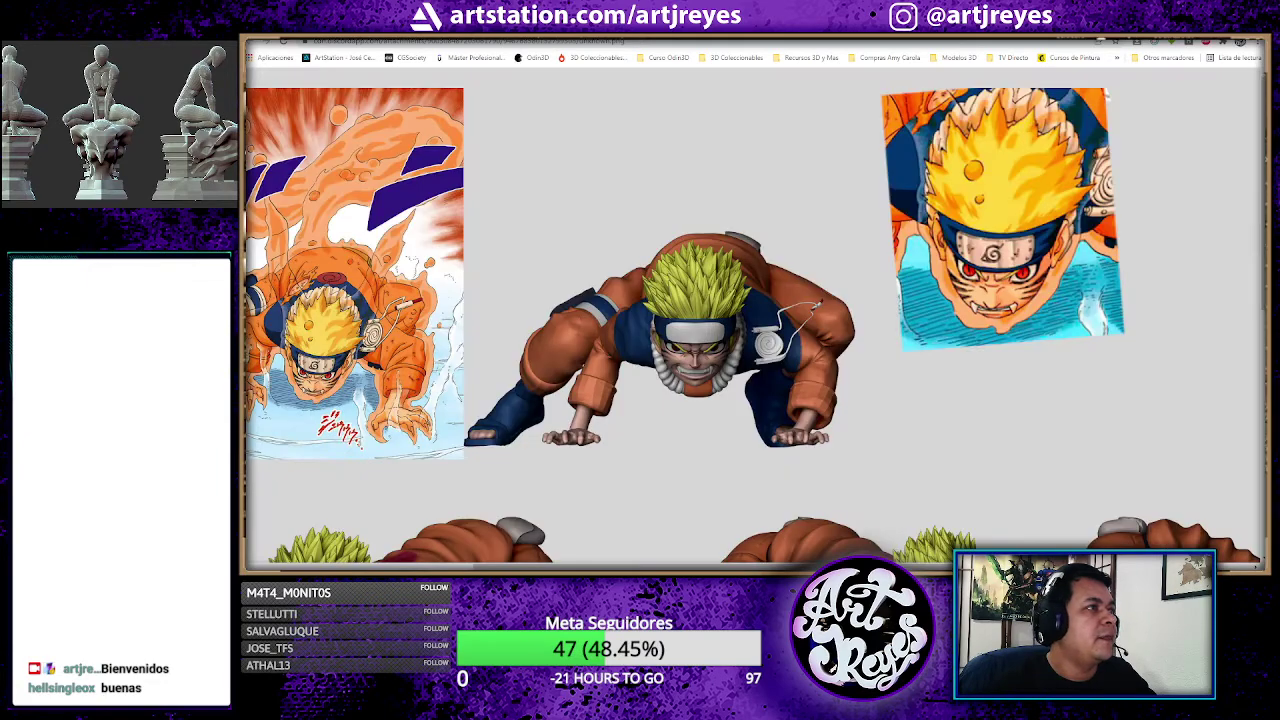
{"action": "key", "text": "ctrl+Tab"}
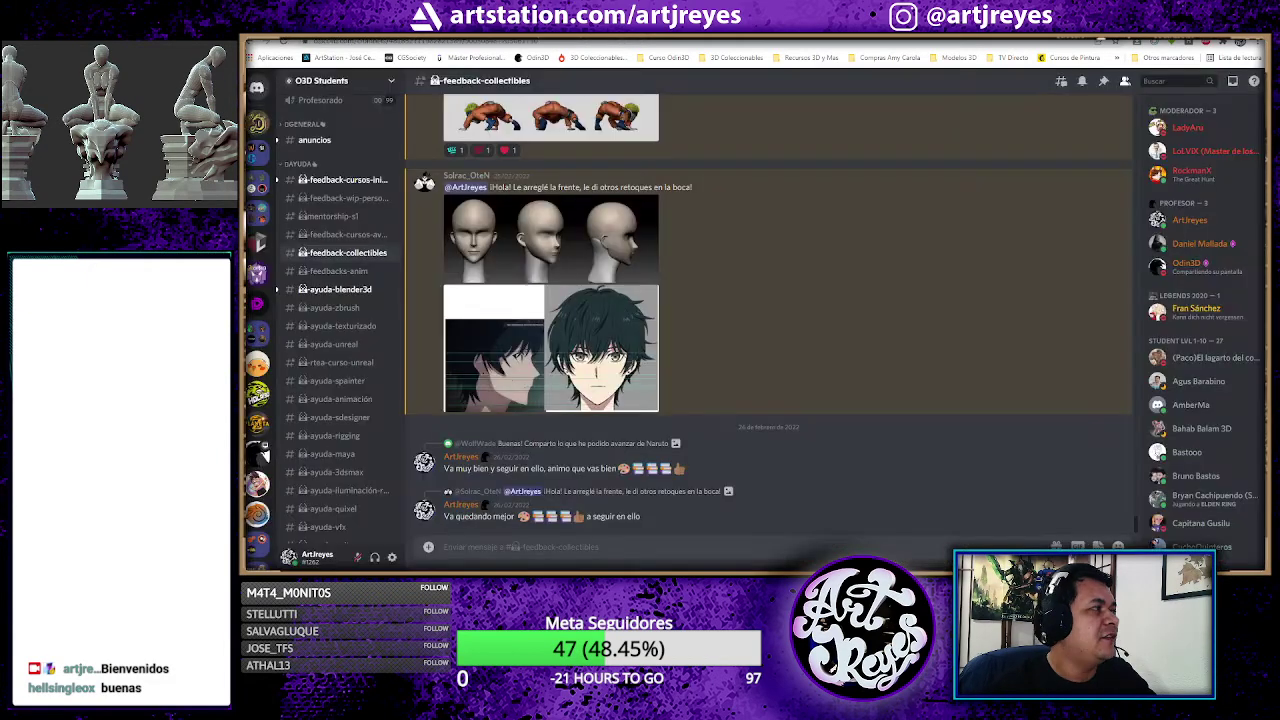
{"action": "scroll", "coordinate": [794, 322], "scroll_direction": "up", "scroll_amount": 3}
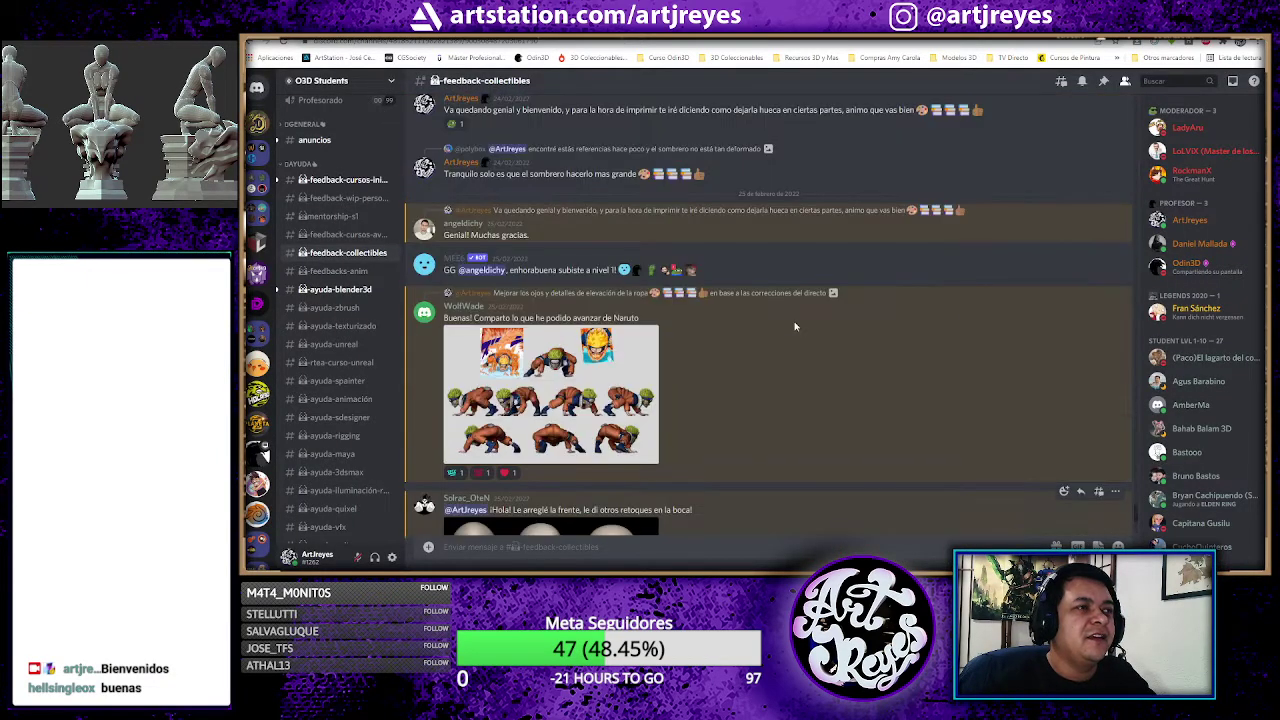
{"action": "scroll", "coordinate": [795, 326], "scroll_direction": "up", "scroll_amount": 5}
{"action": "scroll", "coordinate": [795, 326], "scroll_direction": "up", "scroll_amount": 3}
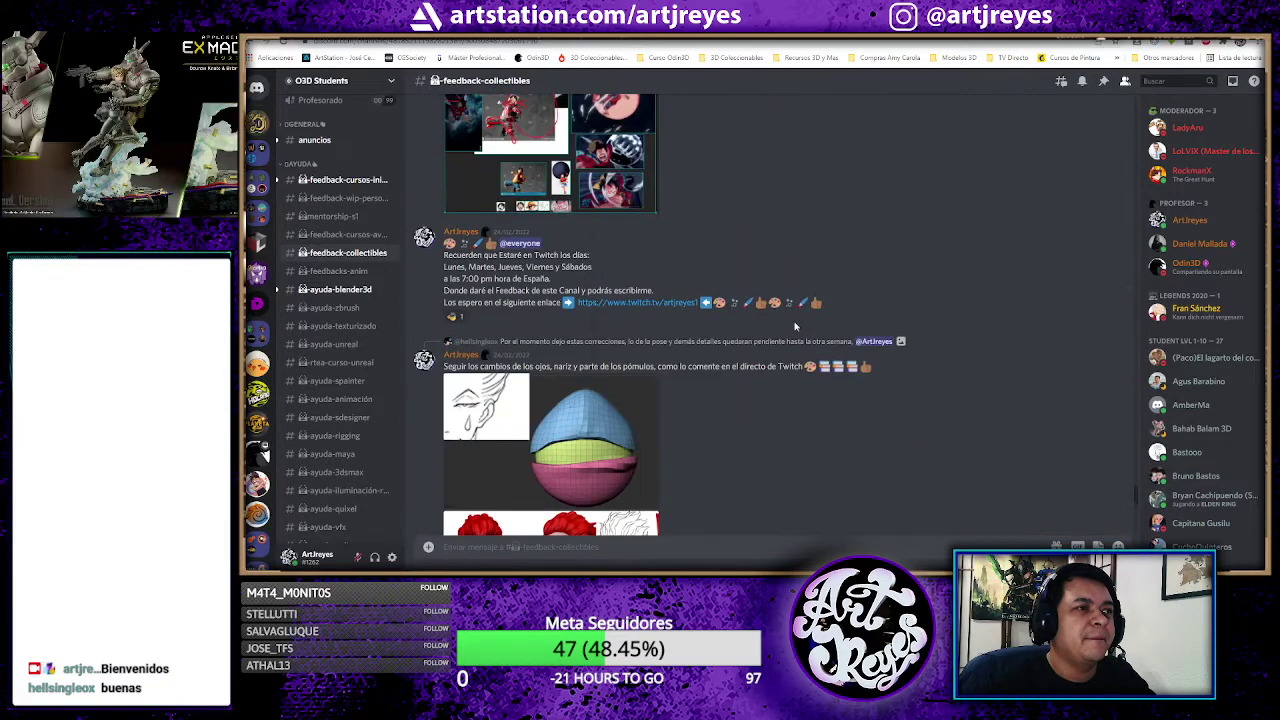
{"action": "scroll", "coordinate": [795, 326], "scroll_direction": "up", "scroll_amount": 3}
{"action": "scroll", "coordinate": [795, 326], "scroll_direction": "up", "scroll_amount": 5}
{"action": "scroll", "coordinate": [795, 326], "scroll_direction": "up", "scroll_amount": 3}
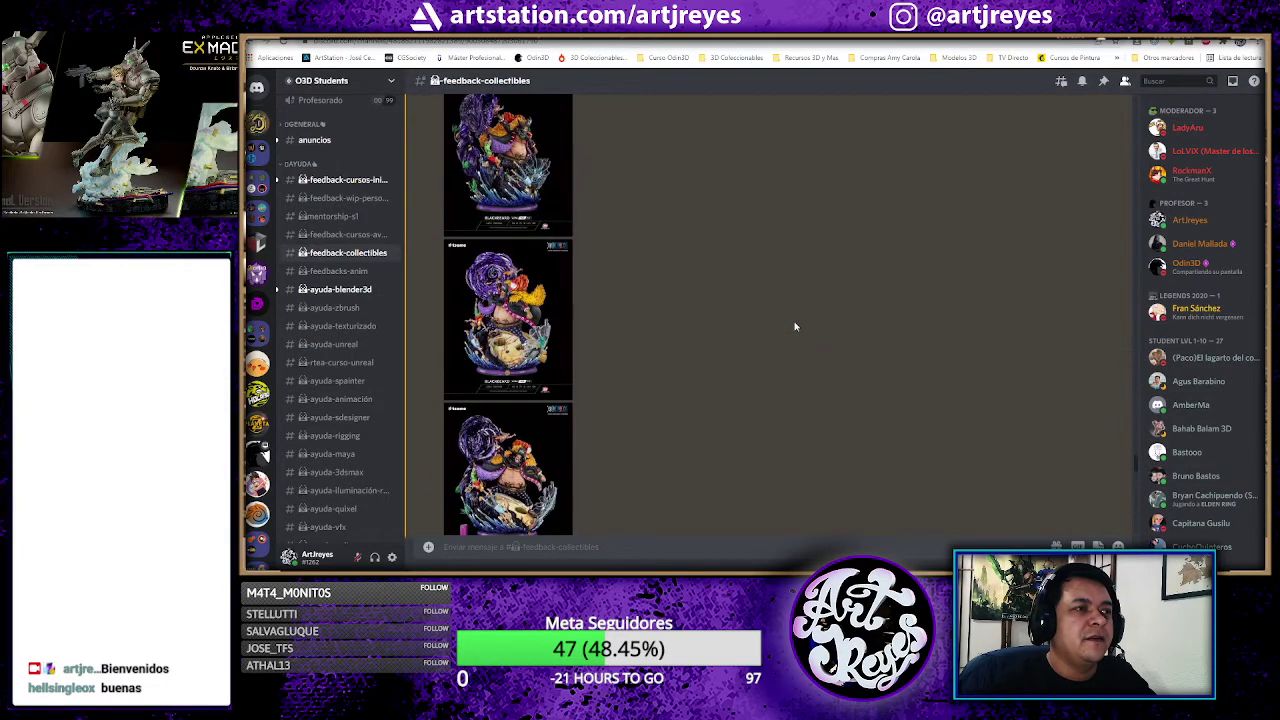
{"action": "scroll", "coordinate": [795, 326], "scroll_direction": "up", "scroll_amount": 3}
{"action": "scroll", "coordinate": [795, 326], "scroll_direction": "up", "scroll_amount": 3}
{"action": "scroll", "coordinate": [795, 326], "scroll_direction": "up", "scroll_amount": 2}
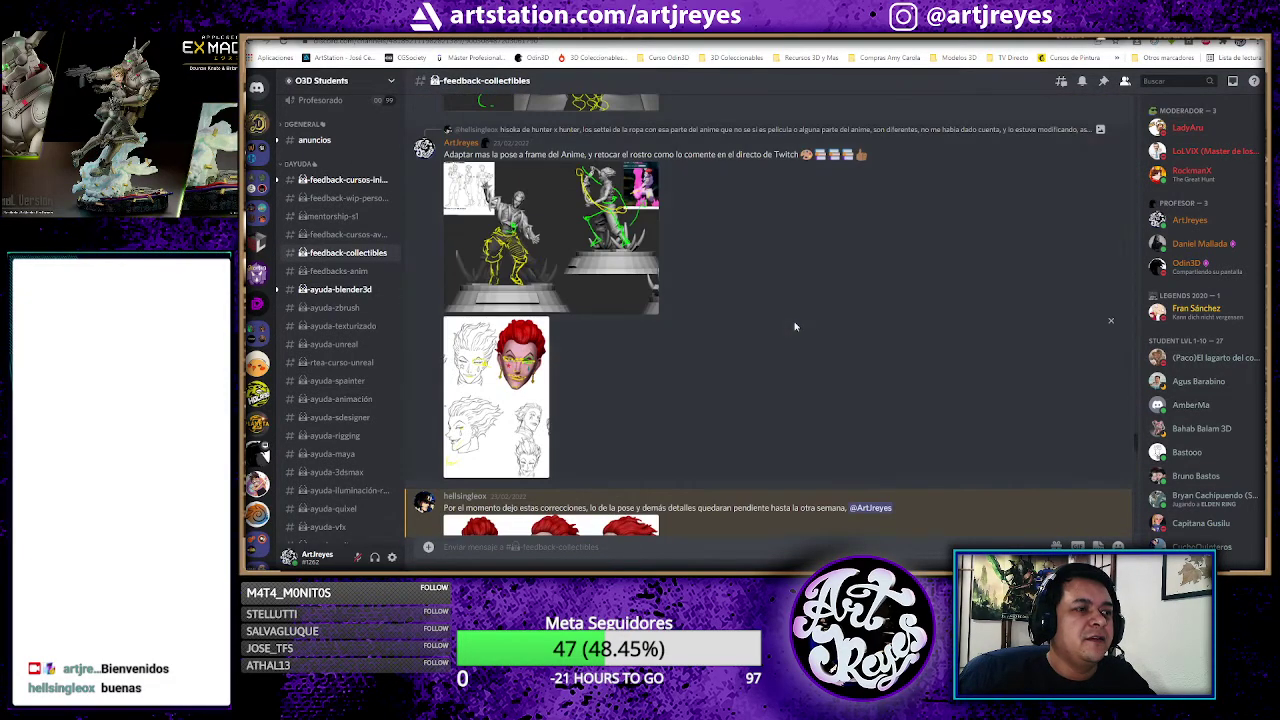
{"action": "scroll", "coordinate": [795, 326], "scroll_direction": "down", "scroll_amount": 3}
{"action": "scroll", "coordinate": [795, 326], "scroll_direction": "down", "scroll_amount": 1}
{"action": "scroll", "coordinate": [795, 326], "scroll_direction": "down", "scroll_amount": 3}
{"action": "scroll", "coordinate": [795, 326], "scroll_direction": "down", "scroll_amount": 2}
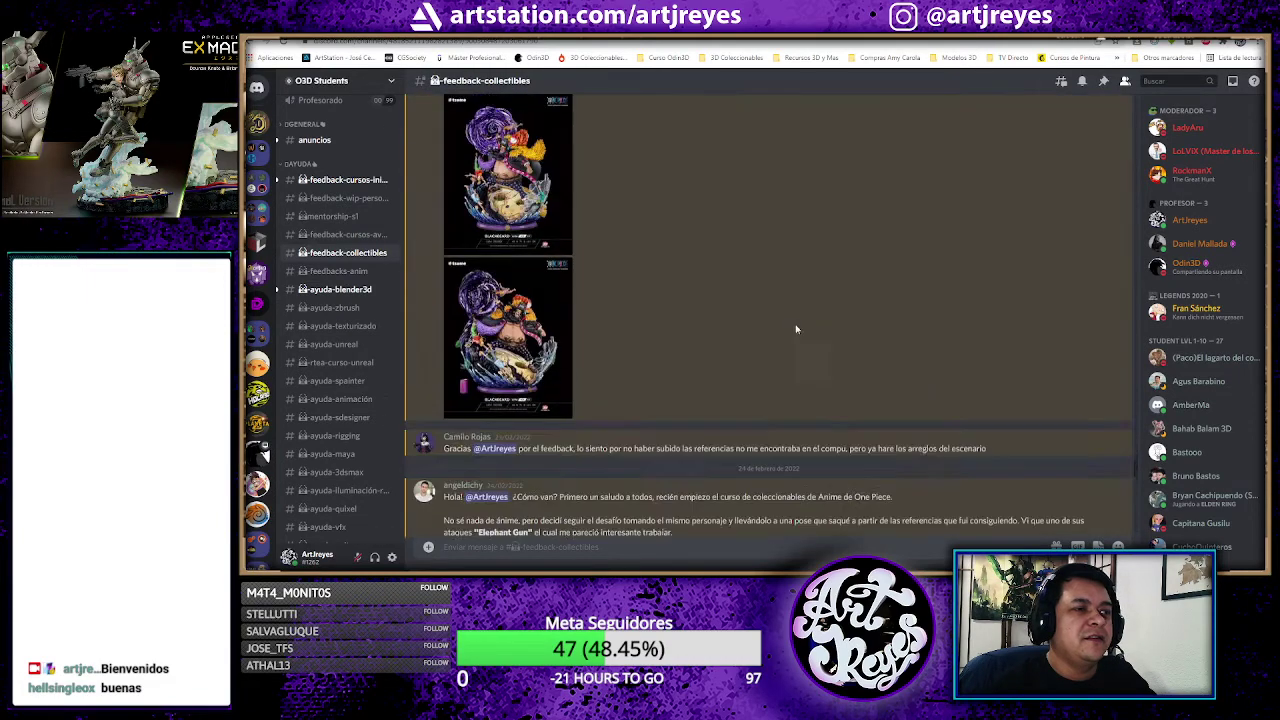
{"action": "scroll", "coordinate": [796, 329], "scroll_direction": "down", "scroll_amount": 3}
{"action": "scroll", "coordinate": [796, 329], "scroll_direction": "down", "scroll_amount": 3}
{"action": "scroll", "coordinate": [780, 335], "scroll_direction": "down", "scroll_amount": 3}
{"action": "scroll", "coordinate": [735, 345], "scroll_direction": "down", "scroll_amount": 3}
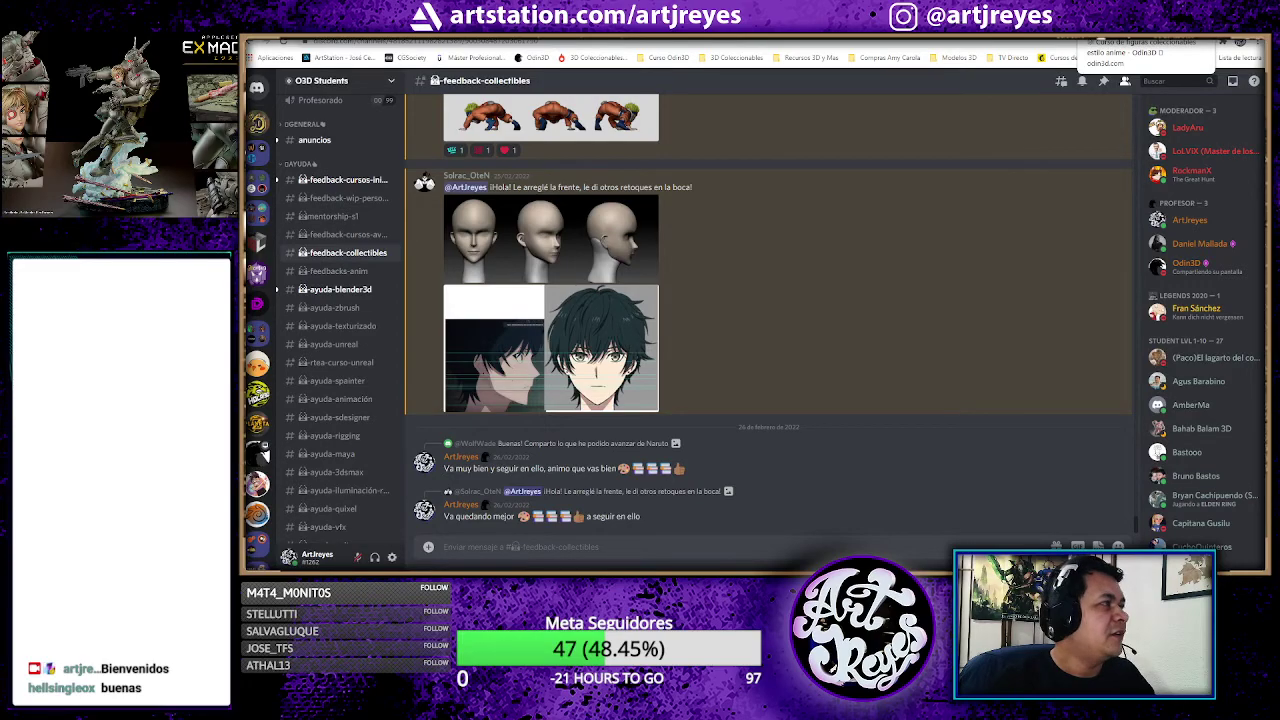
Step: Browse the Odin3D anime collectible figures course page, copy its URL, then go to the ArtStation Luffy page
{"action": "left_click", "coordinate": [1110, 42]}
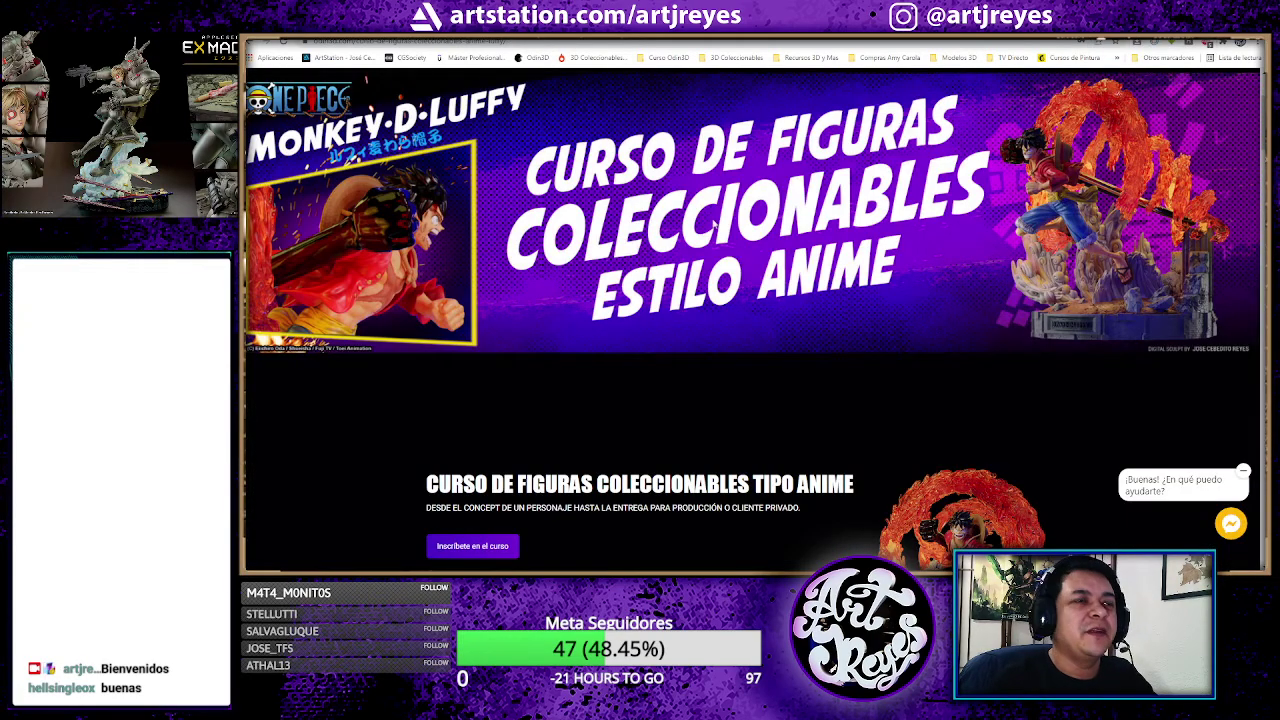
{"action": "scroll", "coordinate": [837, 348], "scroll_direction": "down", "scroll_amount": 5}
{"action": "scroll", "coordinate": [838, 360], "scroll_direction": "down", "scroll_amount": 3}
{"action": "scroll", "coordinate": [840, 375], "scroll_direction": "up", "scroll_amount": 5}
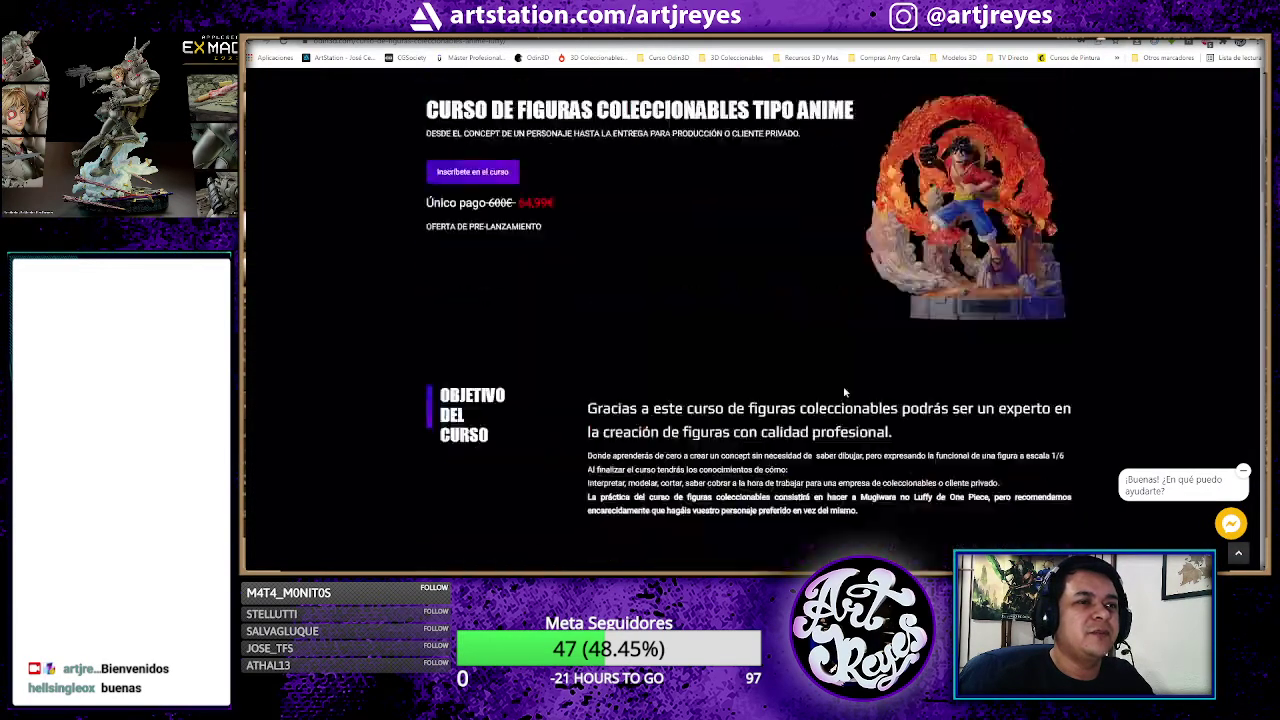
{"action": "scroll", "coordinate": [843, 389], "scroll_direction": "up", "scroll_amount": 5}
{"action": "left_click", "coordinate": [499, 44]}
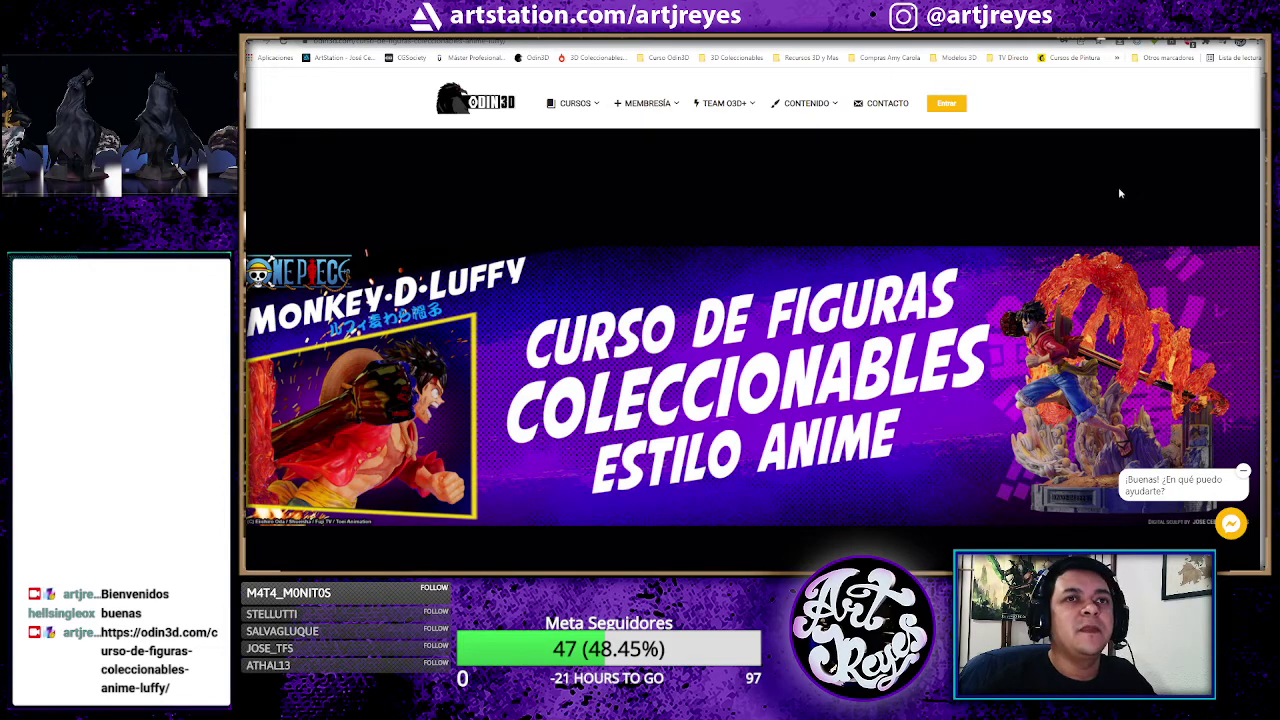
{"action": "key", "text": "ctrl+Tab"}
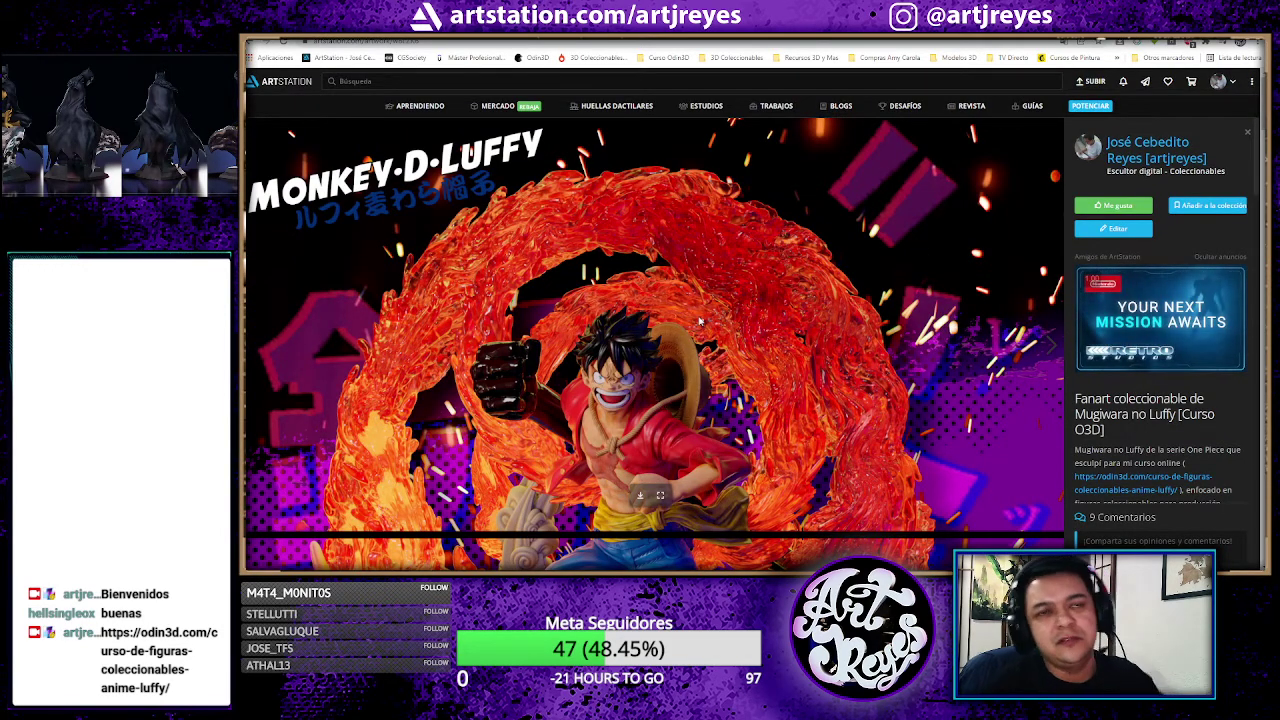
{"action": "mouse_move", "coordinate": [655, 340]}
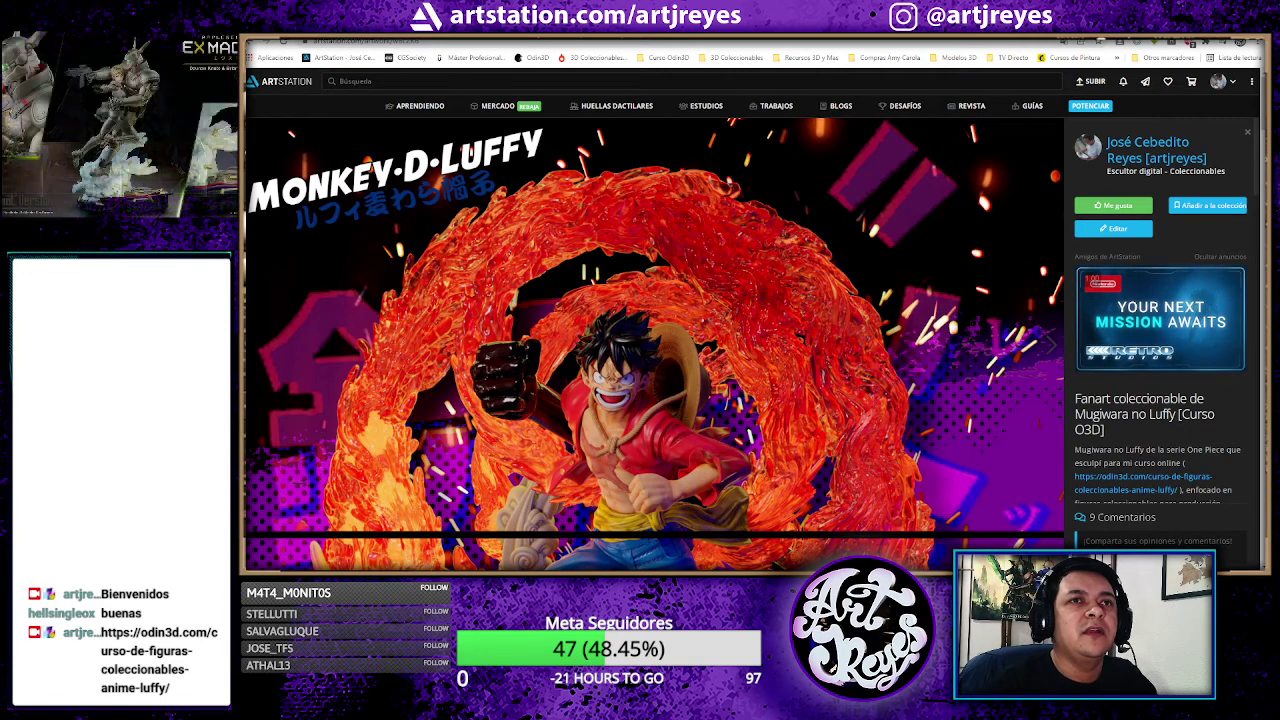
Step: Return to the Odin3D tab, then switch to the Enanos Guerreros Pintores promo in the photo viewer
{"action": "key", "text": "ctrl+shift+Tab"}
{"action": "key", "text": "alt+Tab"}
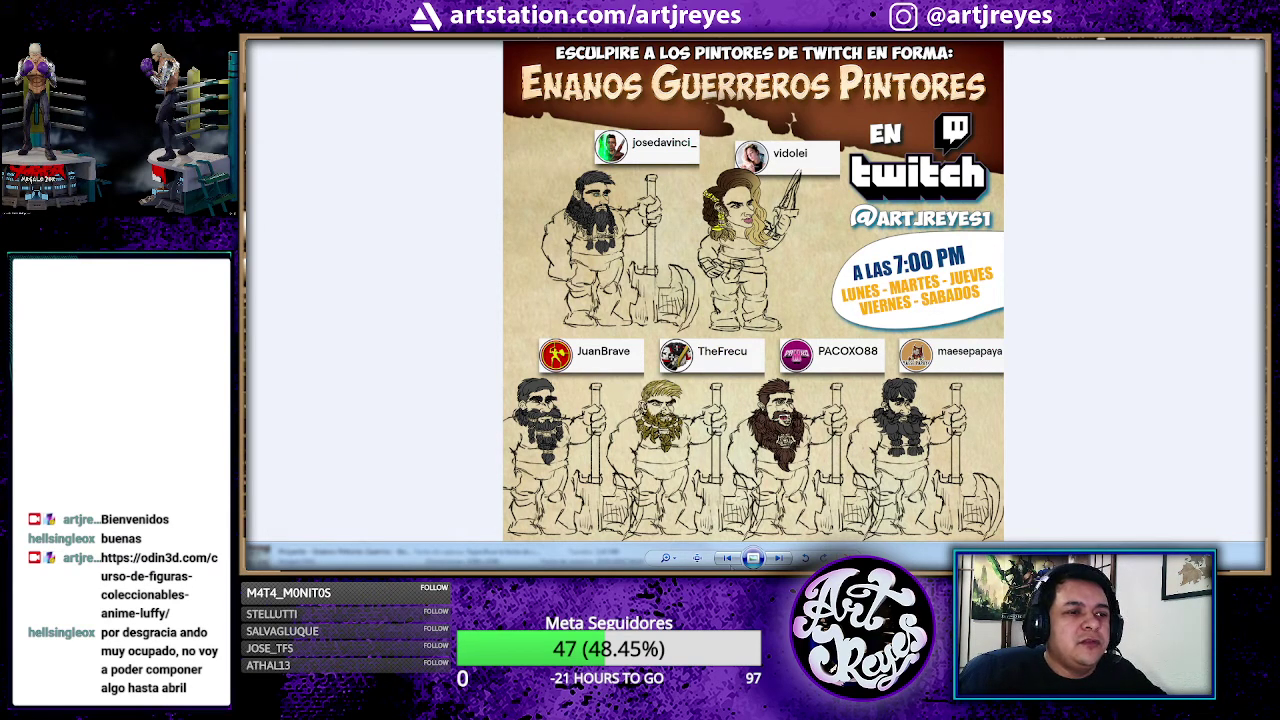
Step: Step back to the coloured 3D dwarf poster, then forward to the Enanos Guerreros Pintores banner
{"action": "left_click", "coordinate": [729, 558]}
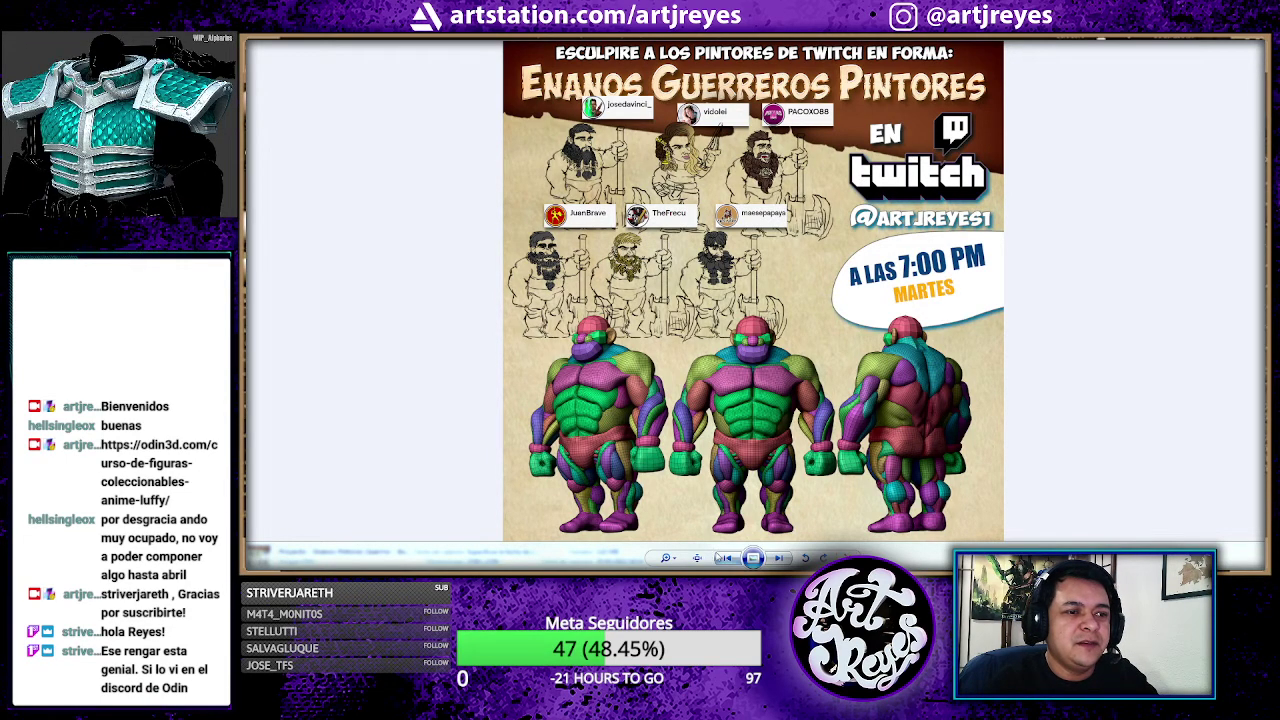
{"action": "left_click", "coordinate": [725, 558]}
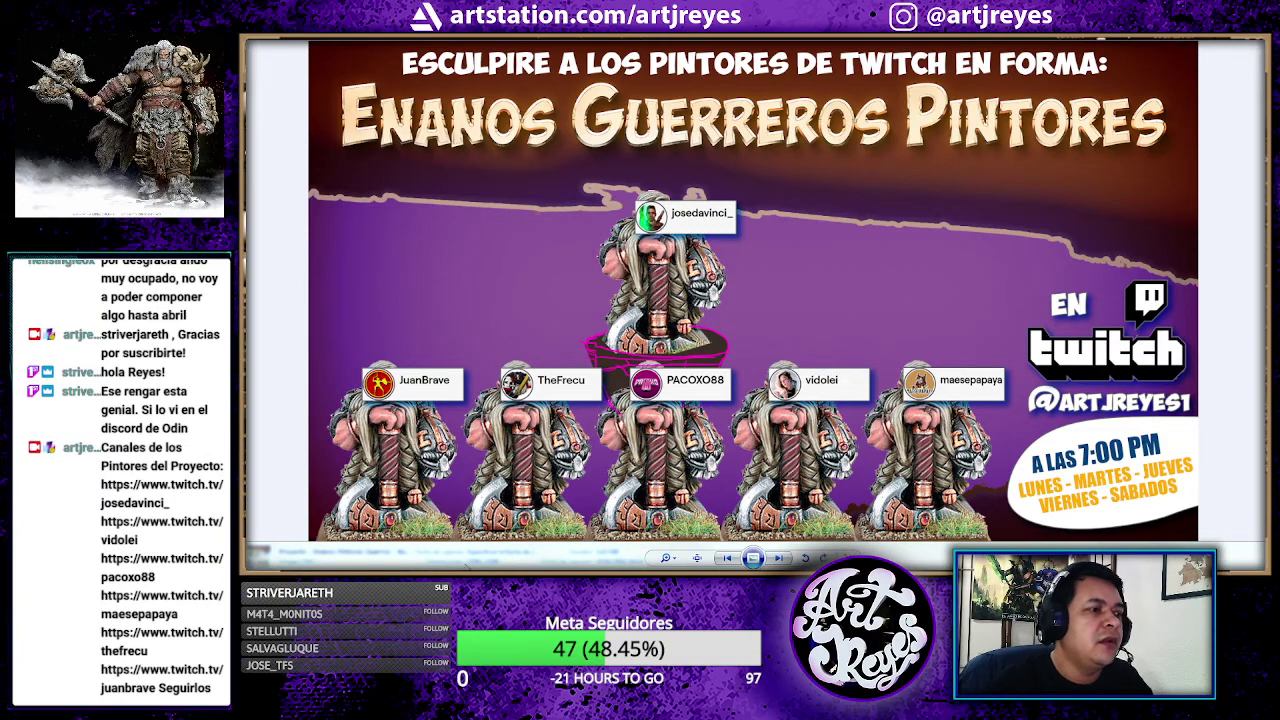
{"action": "key", "text": "alt+Tab"}
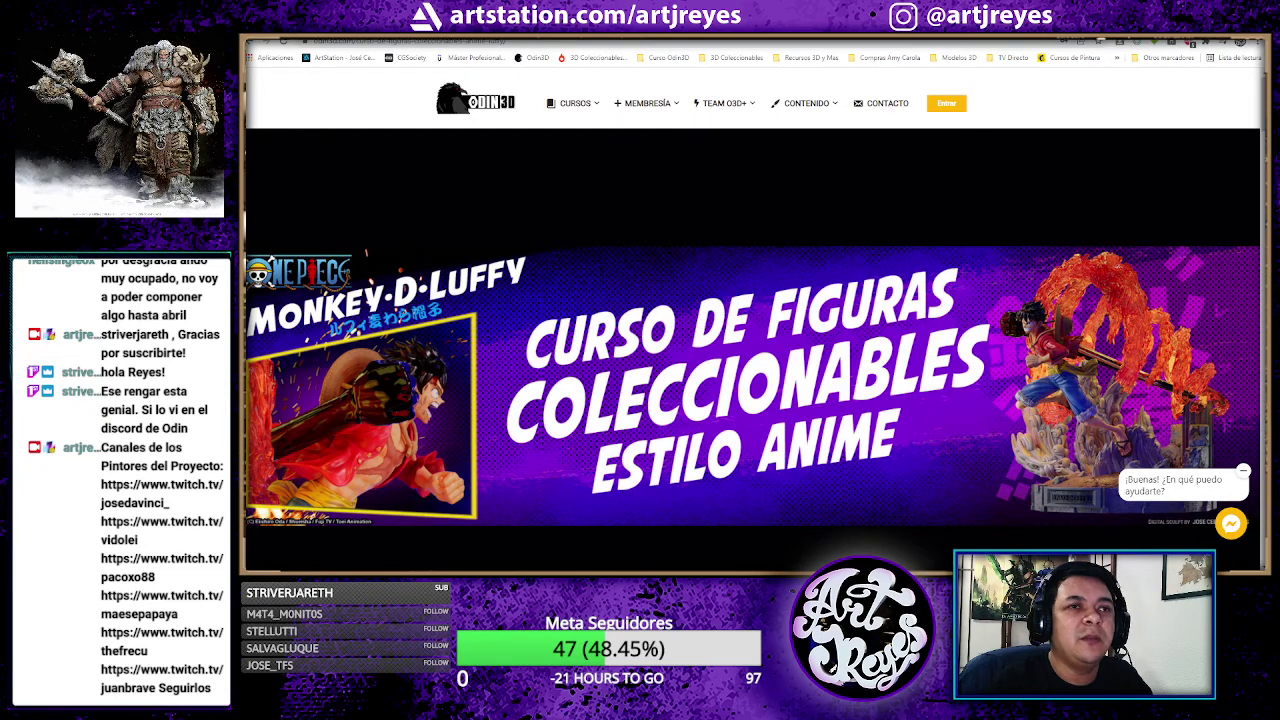
{"action": "key", "text": "alt+Tab"}
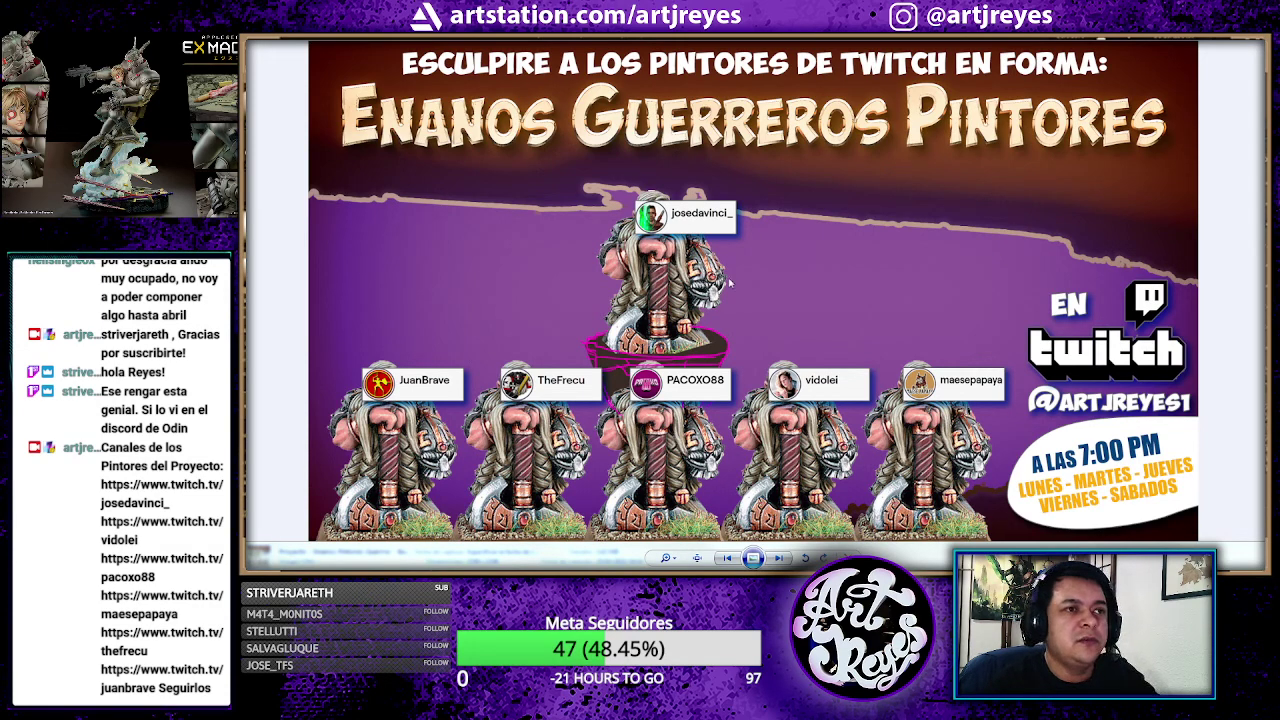
Step: Page past the blond-bearded dwarf sketch to the brown-bearded dwarf concept sheet
{"action": "key", "text": "Right"}
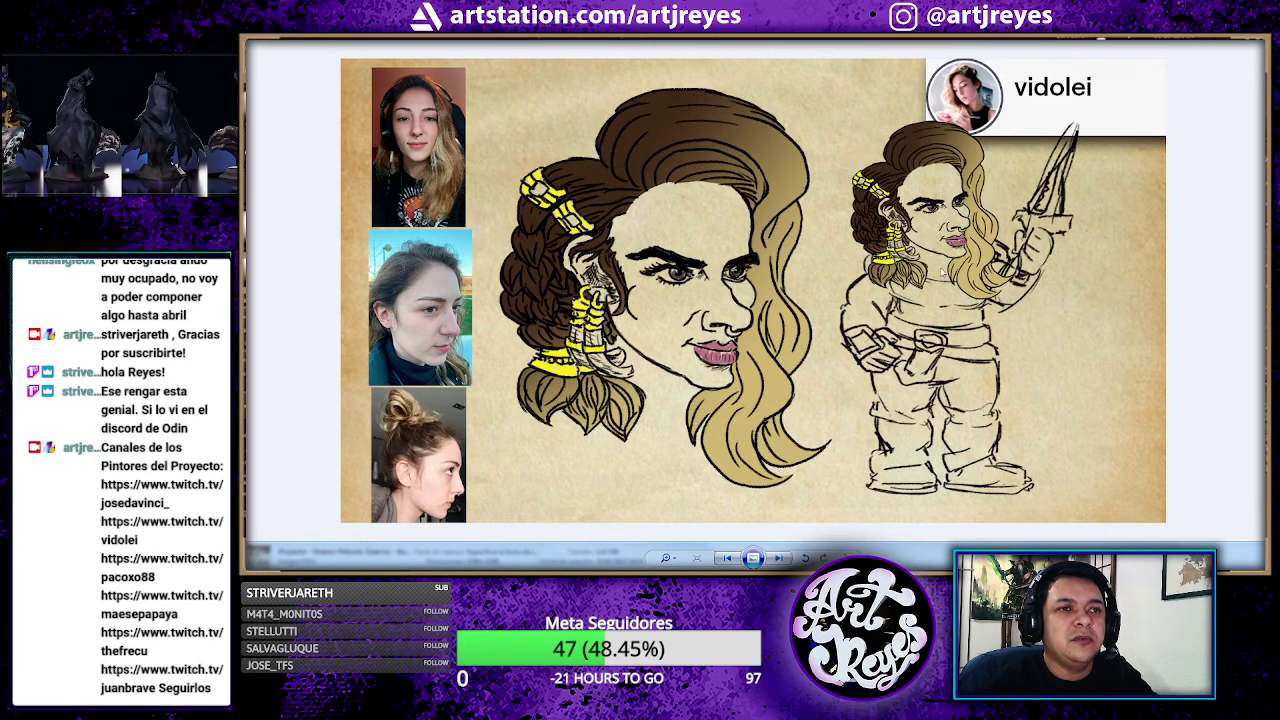
{"action": "key", "text": "Right"}
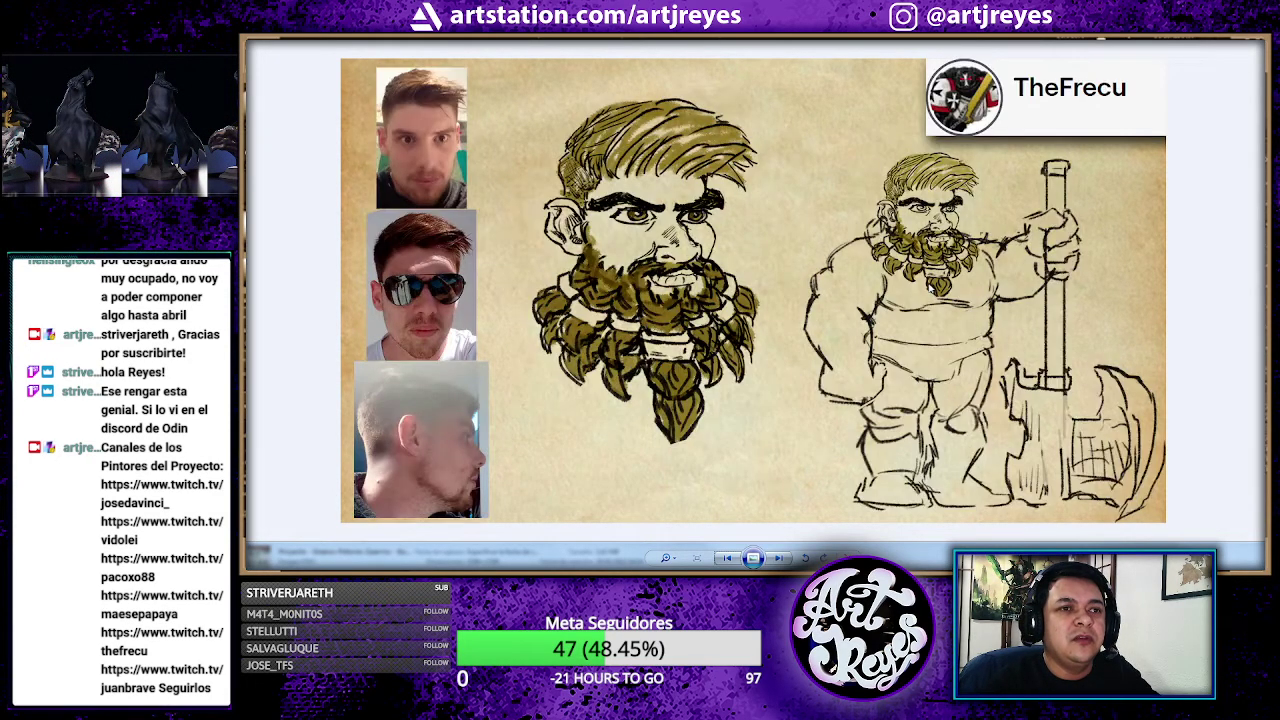
{"action": "key", "text": "Left"}
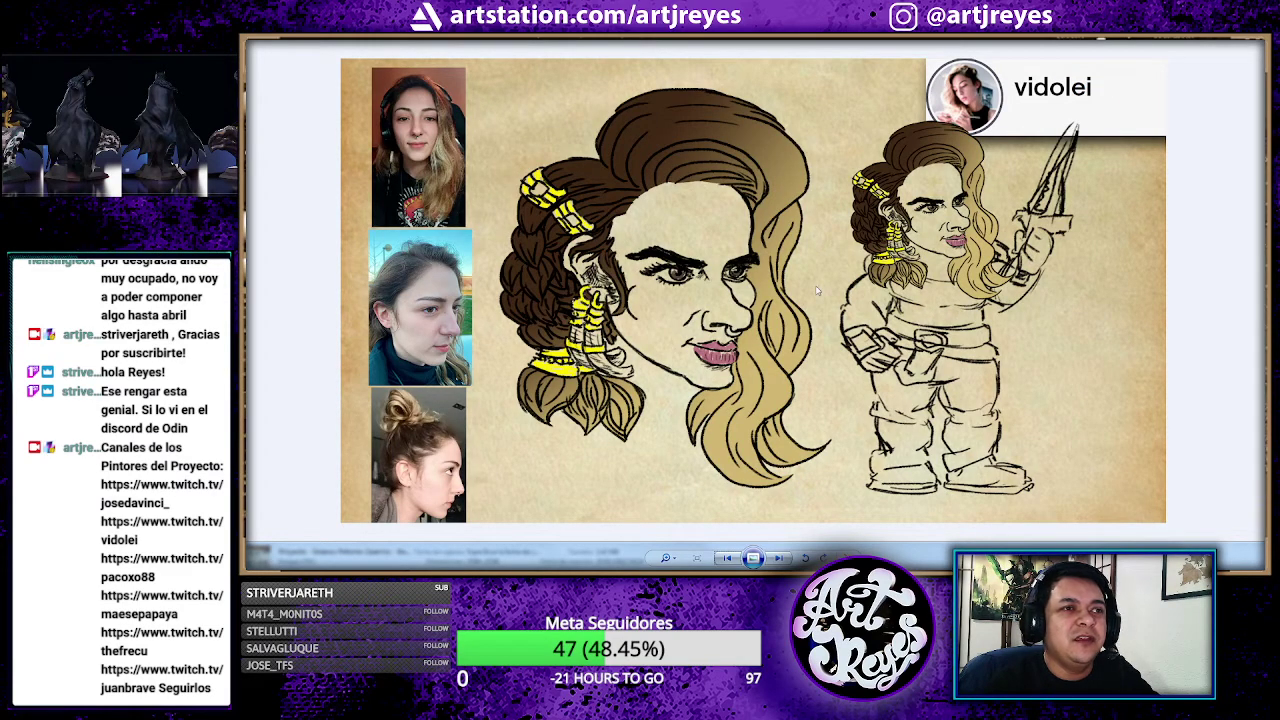
{"action": "key", "text": "Right"}
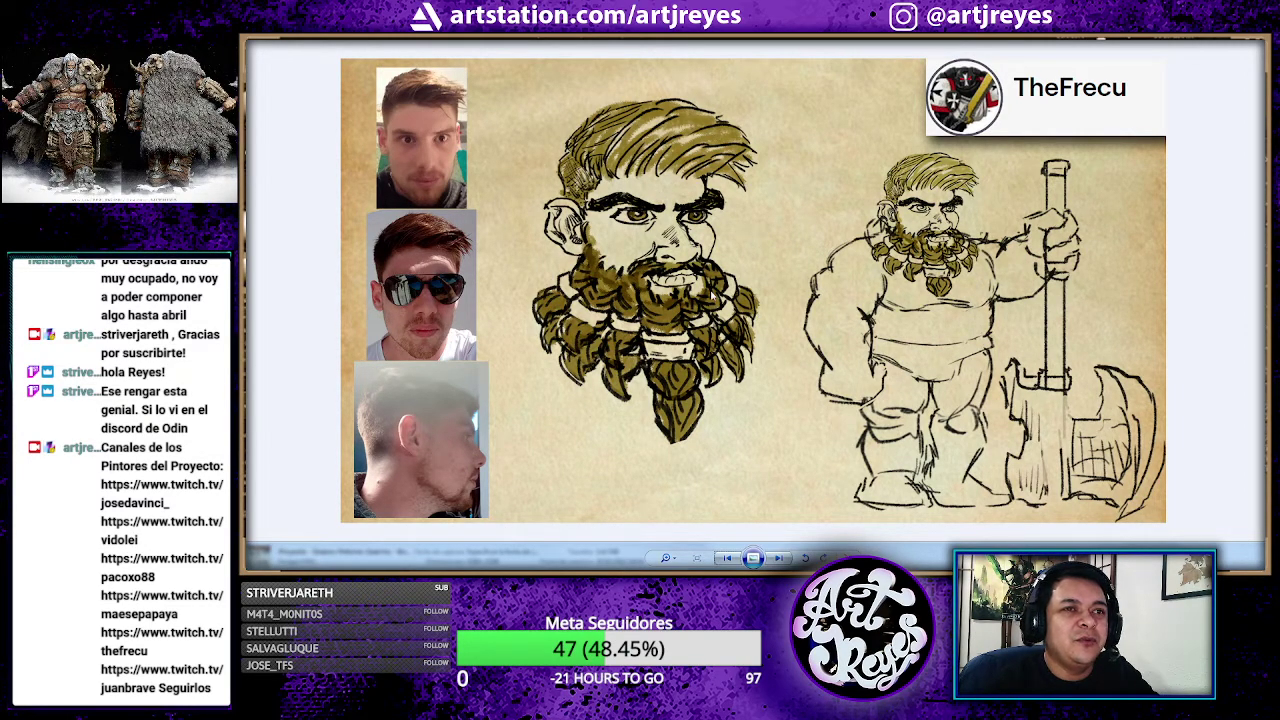
{"action": "key", "text": "Right"}
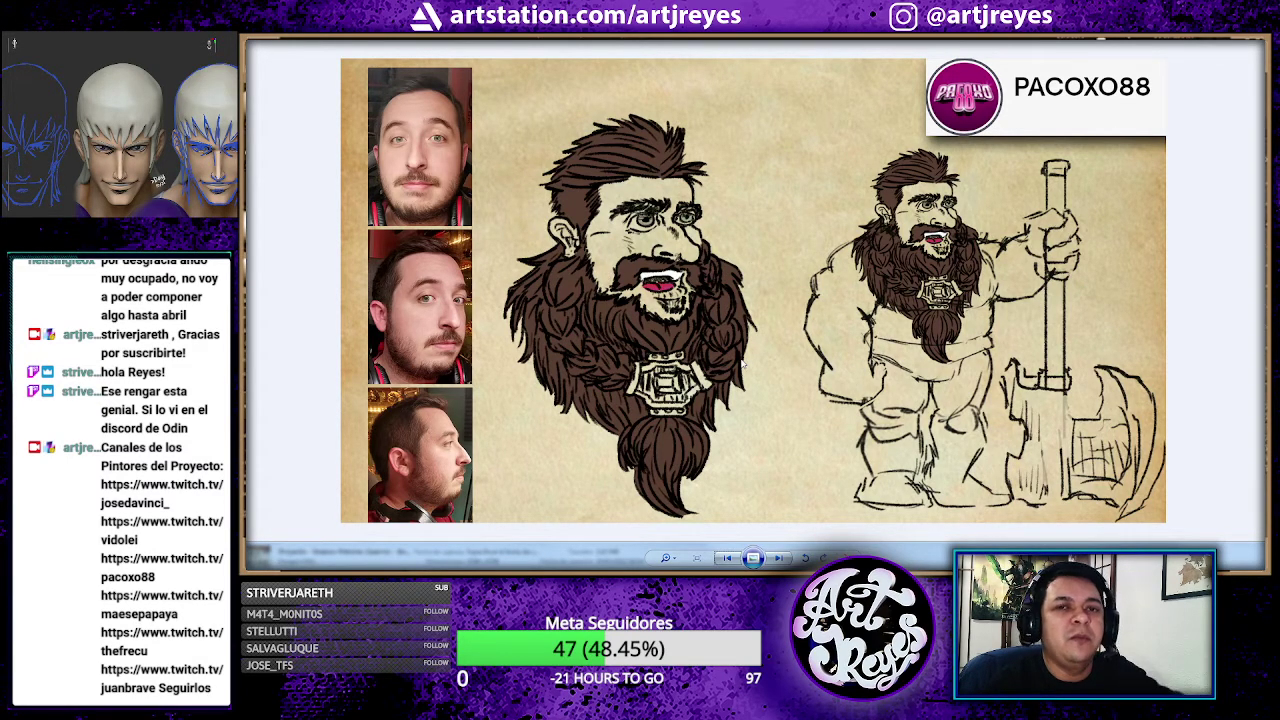
Step: Browse the black-haired and blue-eyed dwarf caricatures to the Enanos Guerreros Pintores poster, then close the viewer
{"action": "key", "text": "Right"}
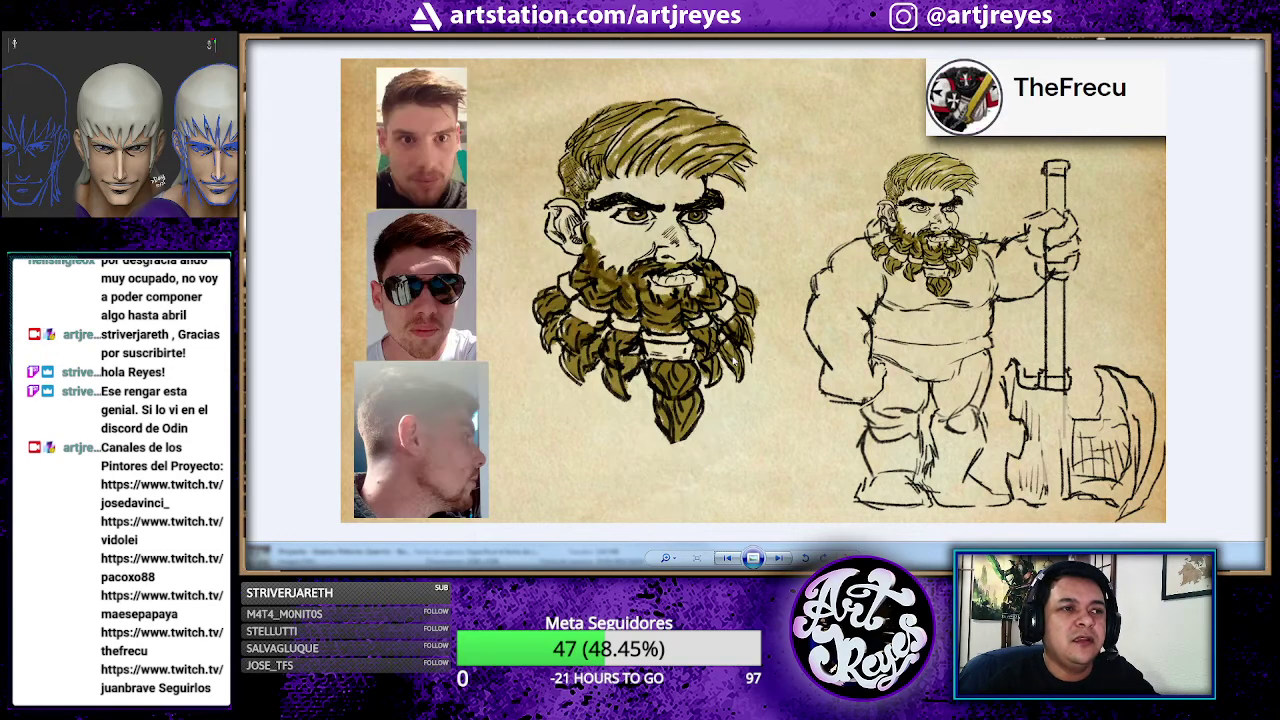
{"action": "key", "text": "Left"}
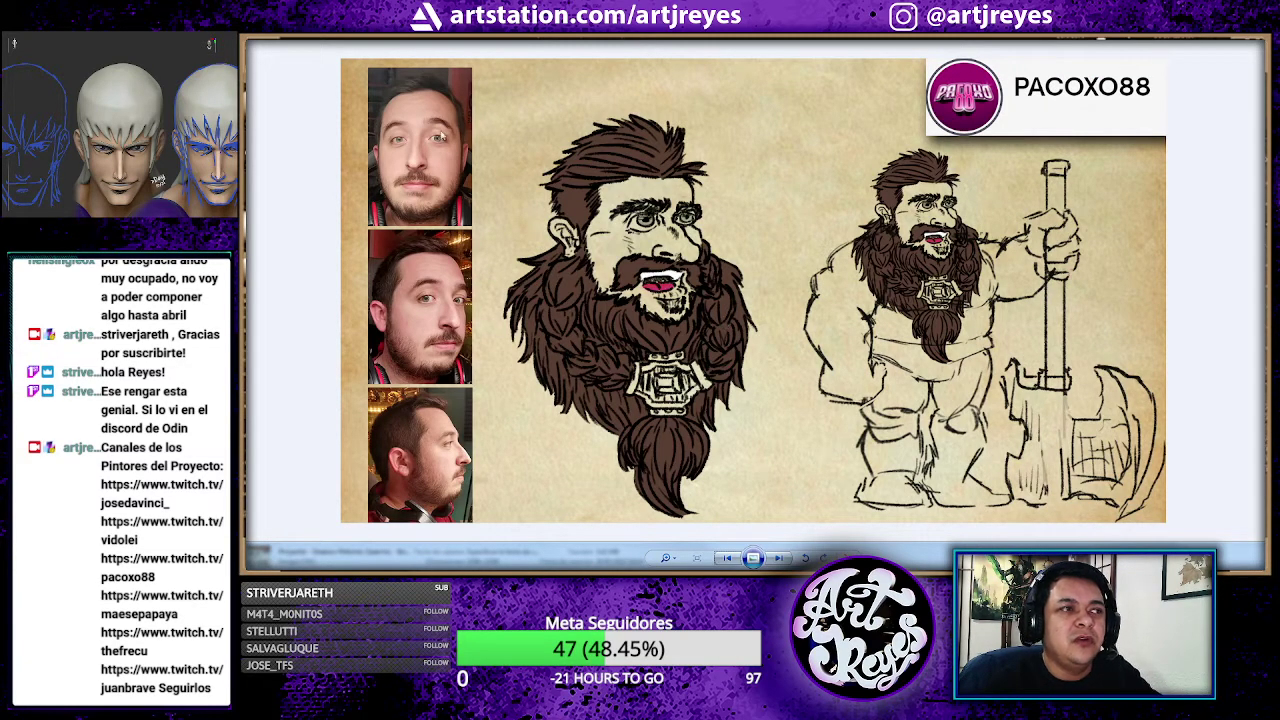
{"action": "key", "text": "Left"}
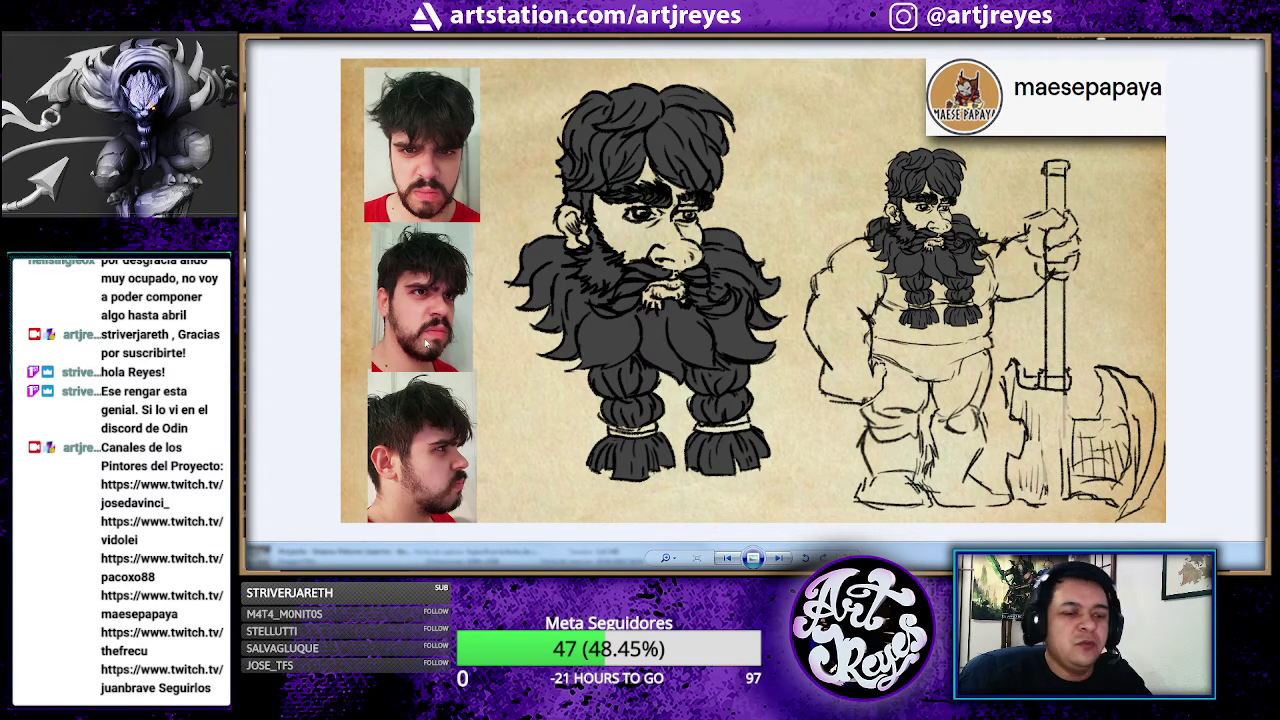
{"action": "key", "text": "Right"}
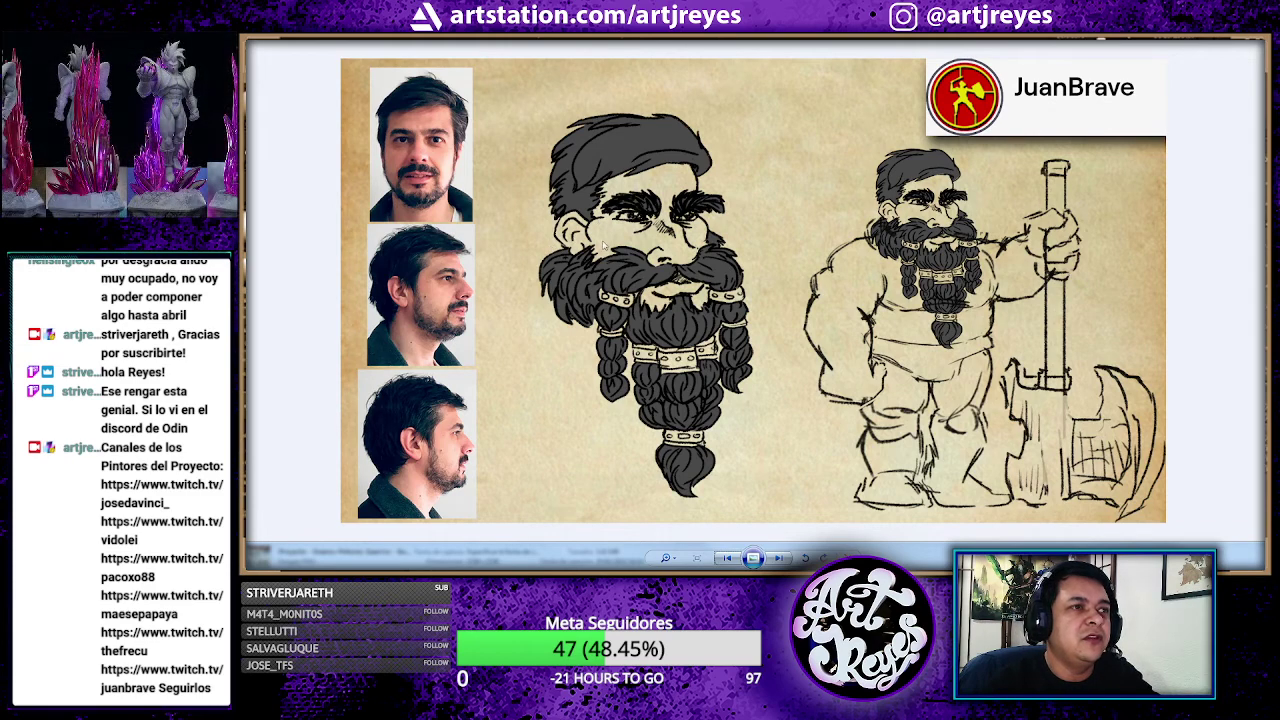
{"action": "key", "text": "Right"}
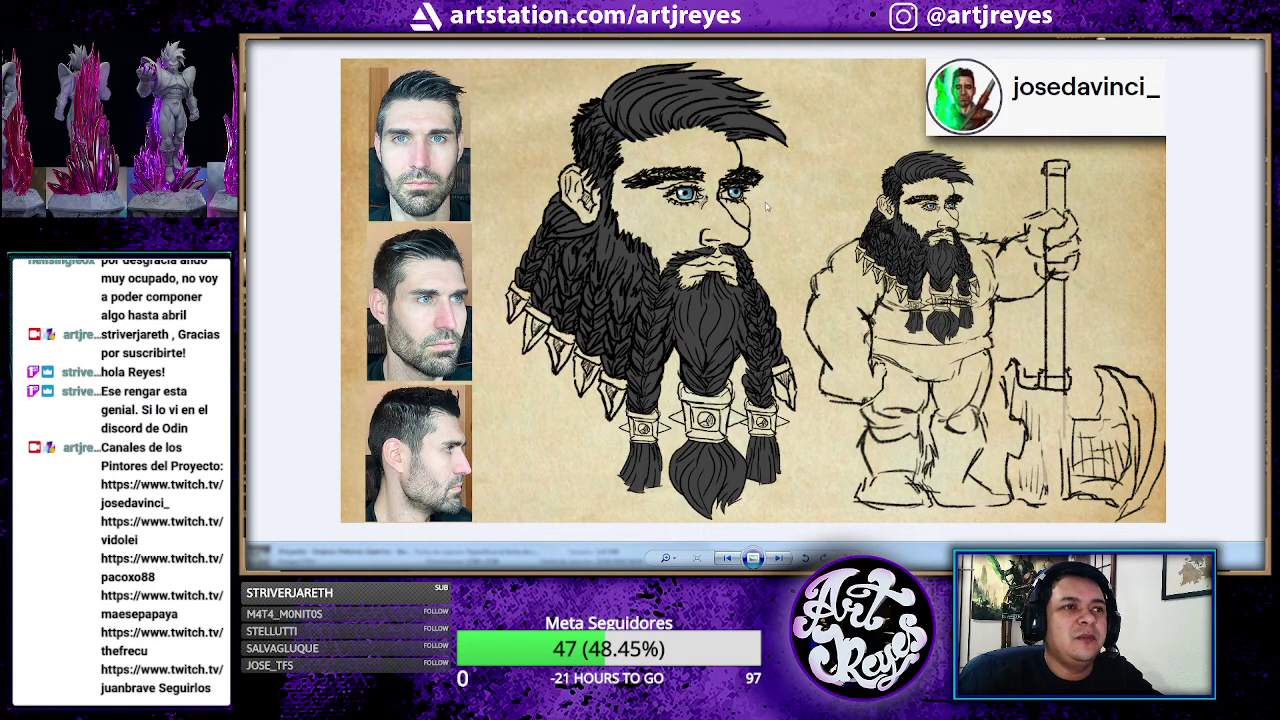
{"action": "key", "text": "Left"}
{"action": "key", "text": "Right"}
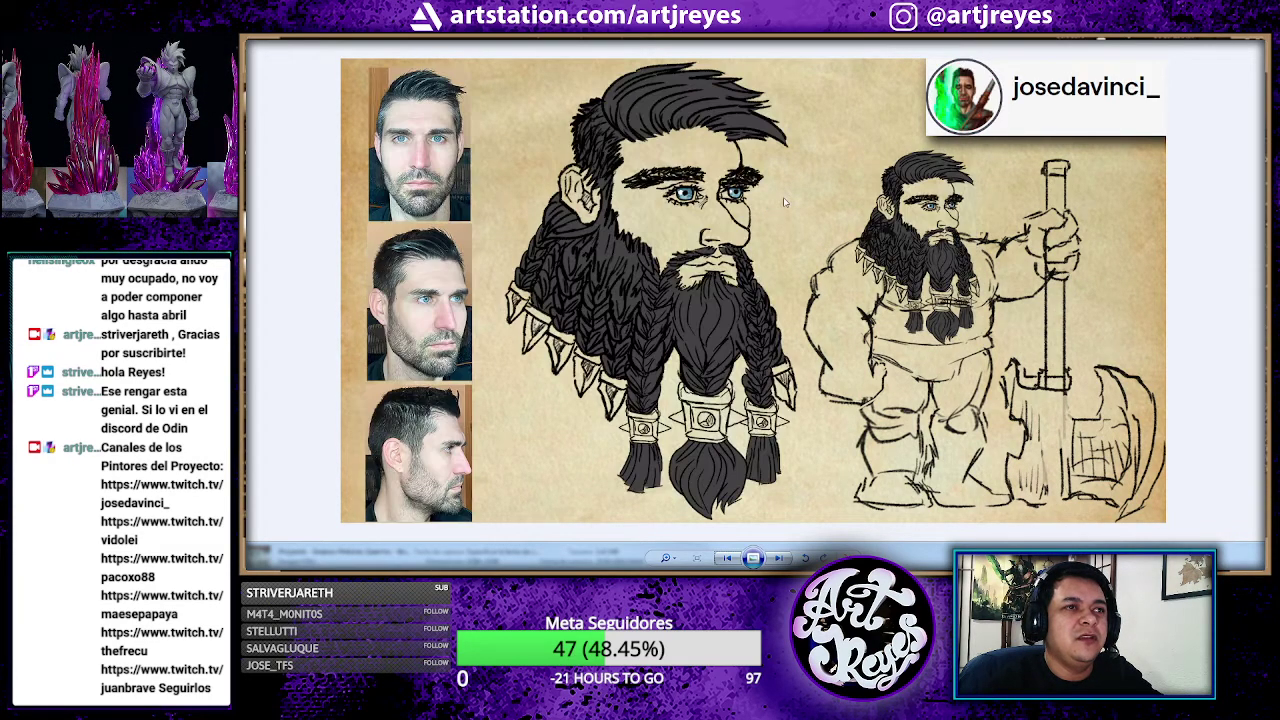
{"action": "key", "text": "Right"}
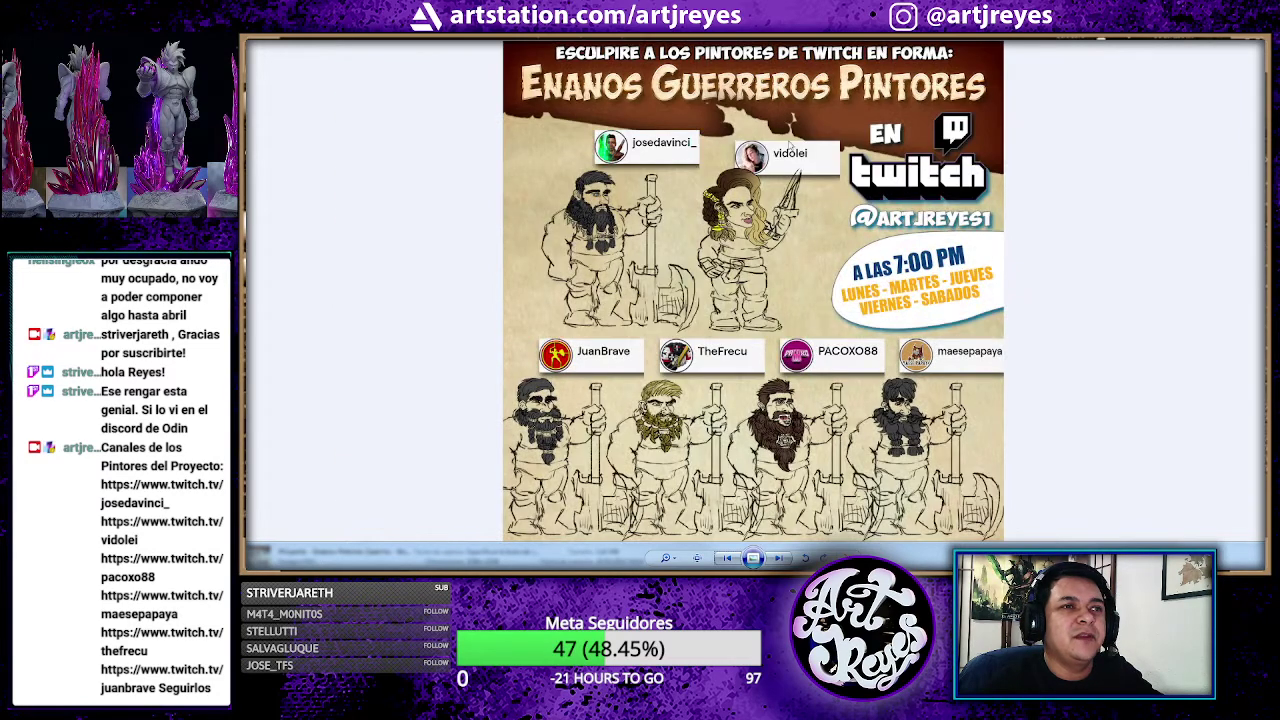
{"action": "key", "text": "Escape"}
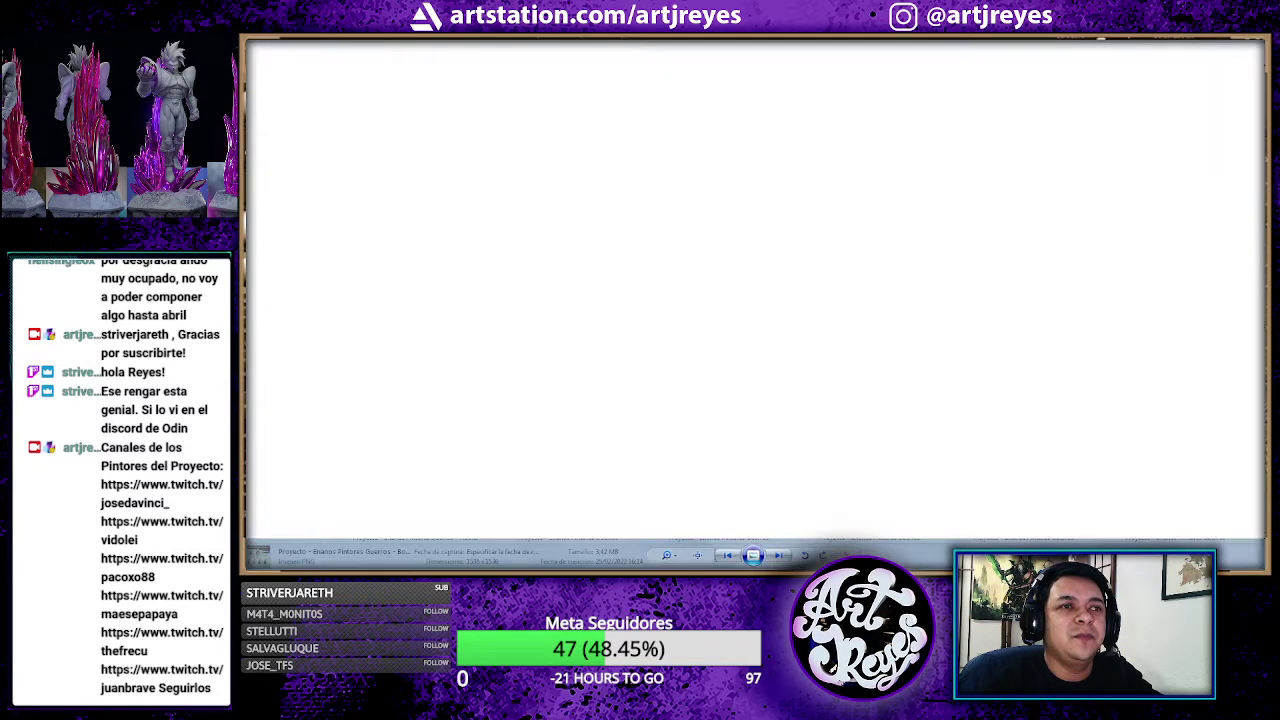
Step: Play the 05 turntable video of the colour-coded muscle model in VLC
{"action": "left_click", "coordinate": [801, 272]}
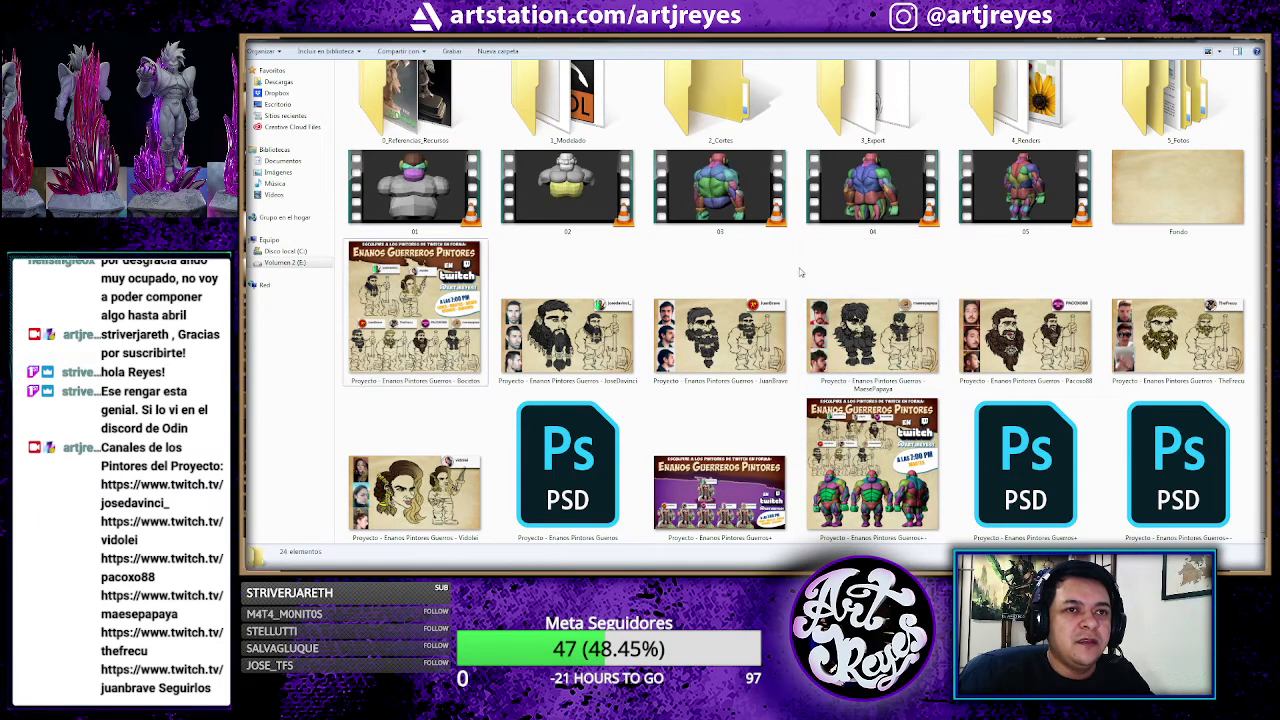
{"action": "left_click", "coordinate": [1025, 176]}
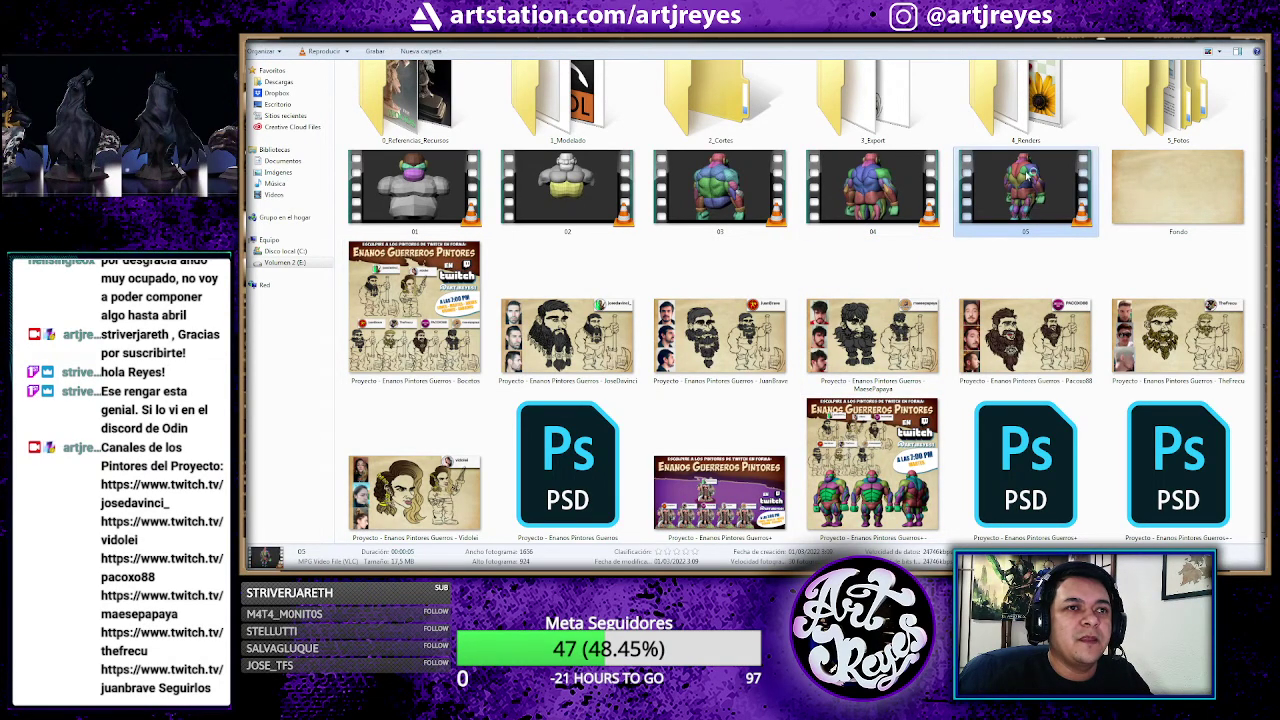
{"action": "double_click", "coordinate": [1031, 170]}
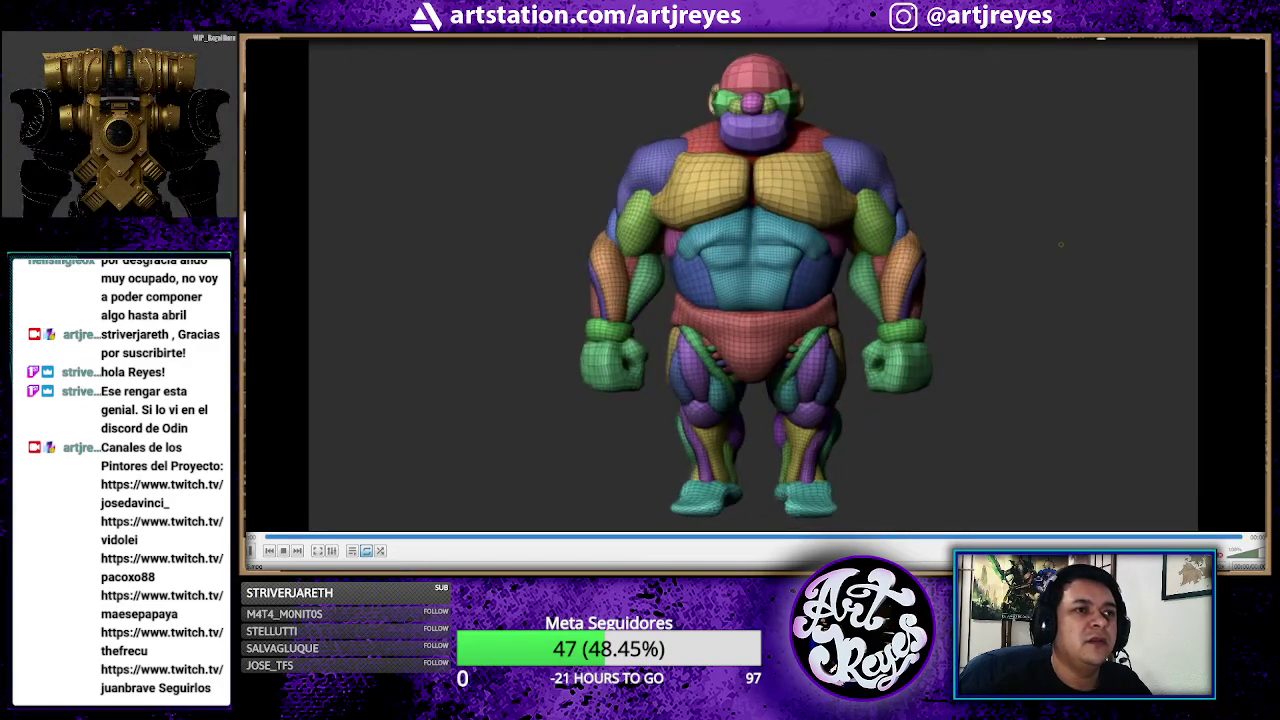
Step: Close VLC, play the 01 video, then stop its playback
{"action": "key", "text": "alt+F4"}
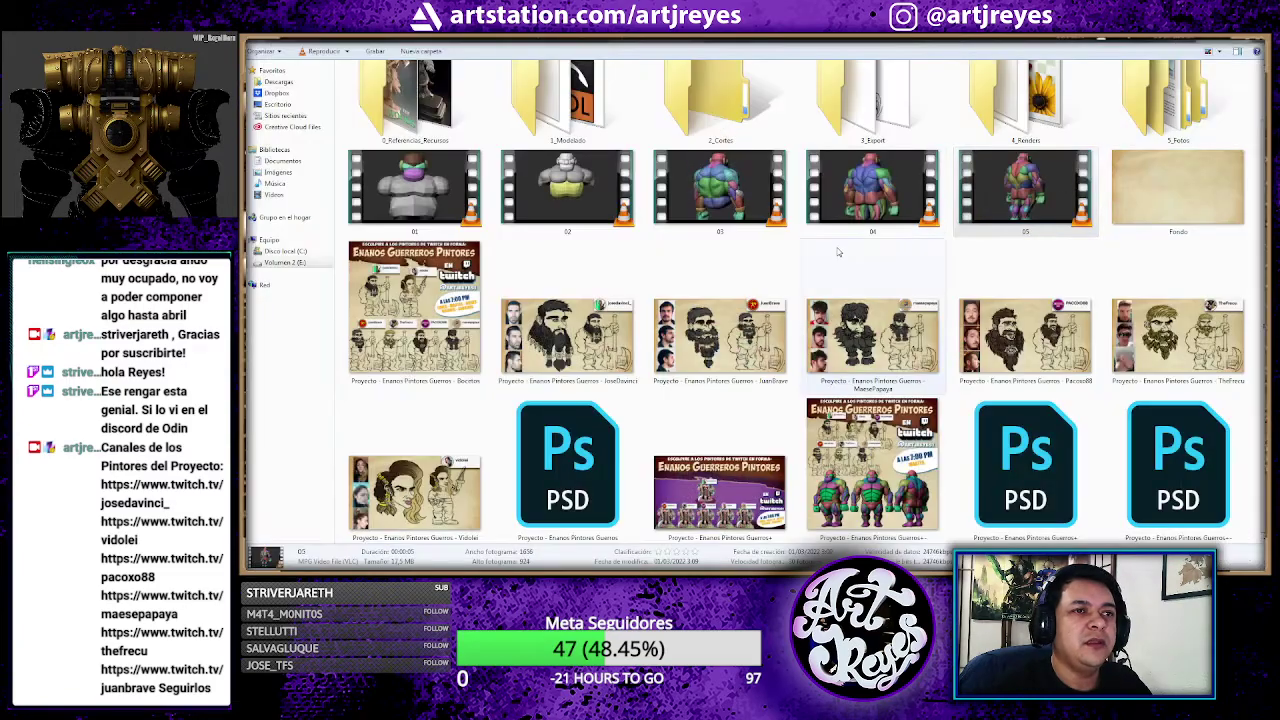
{"action": "left_click", "coordinate": [788, 249]}
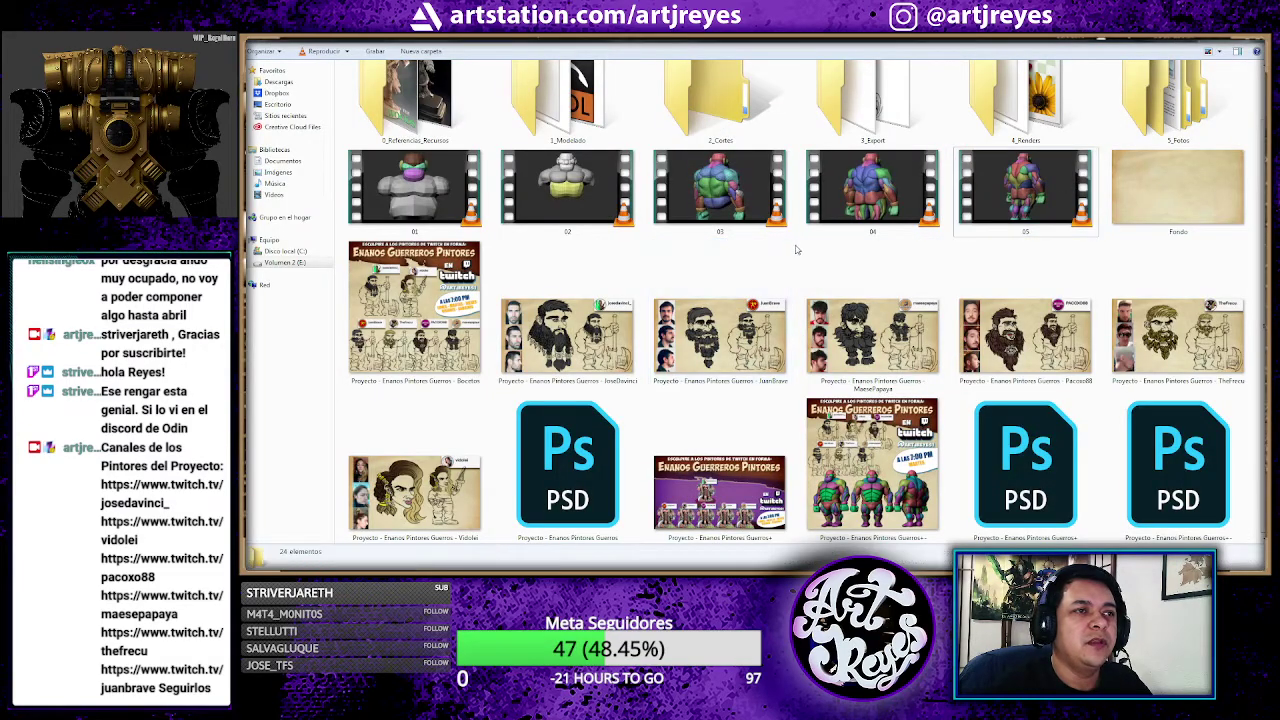
{"action": "left_click", "coordinate": [420, 183]}
{"action": "double_click", "coordinate": [420, 183]}
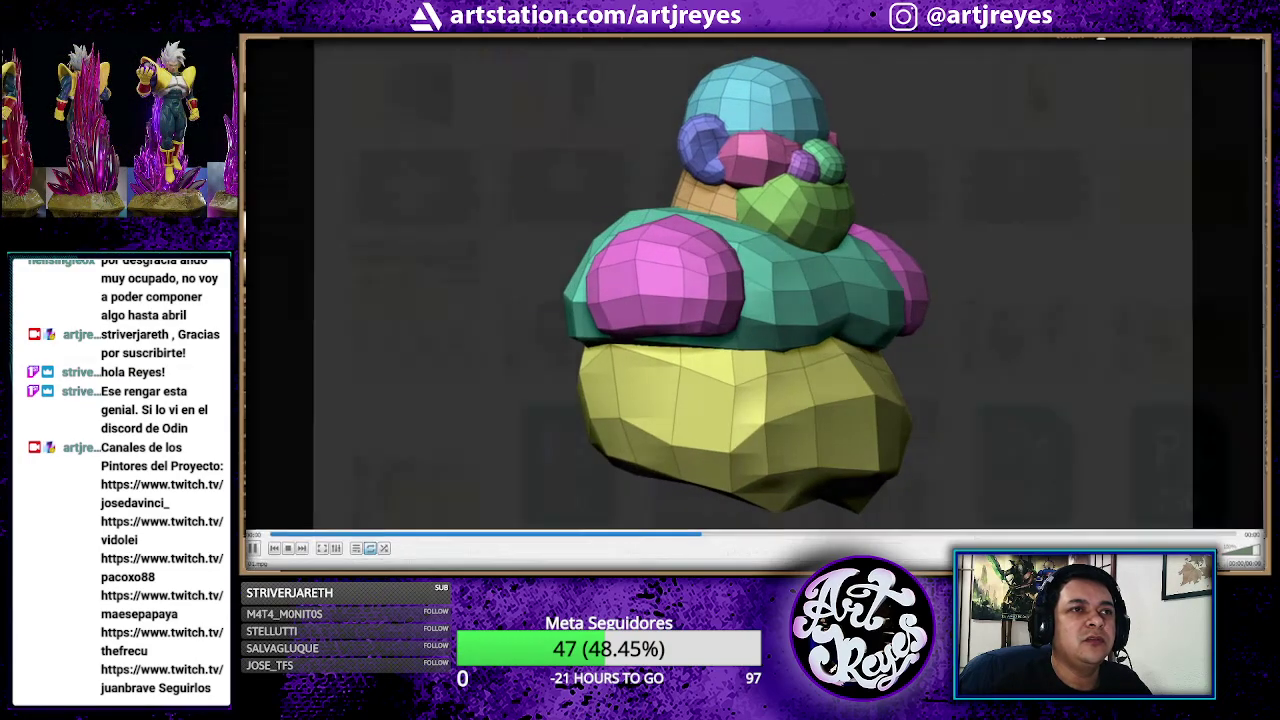
{"action": "key", "text": "Escape"}
Step: Open the 0_Referencias_Recursos folder of dwarf sculpt references
{"action": "left_click", "coordinate": [798, 256]}
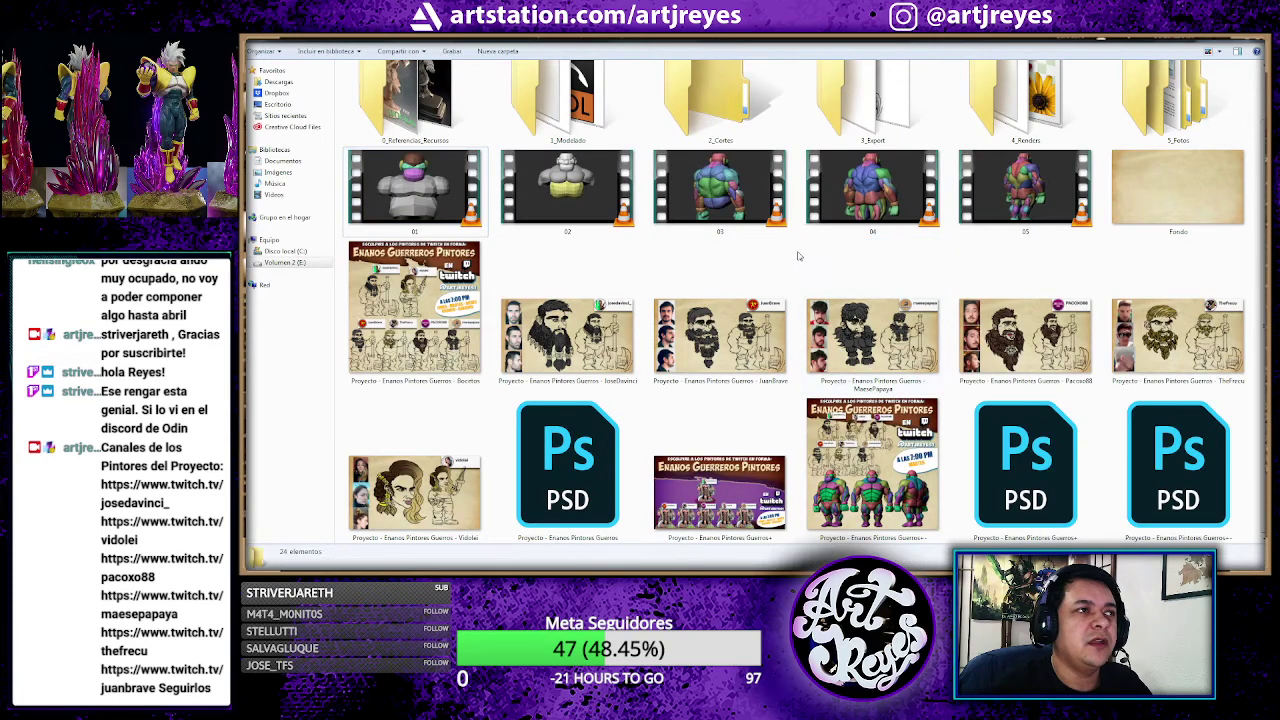
{"action": "scroll", "coordinate": [660, 240], "scroll_direction": "up", "scroll_amount": 1}
{"action": "double_click", "coordinate": [430, 160]}
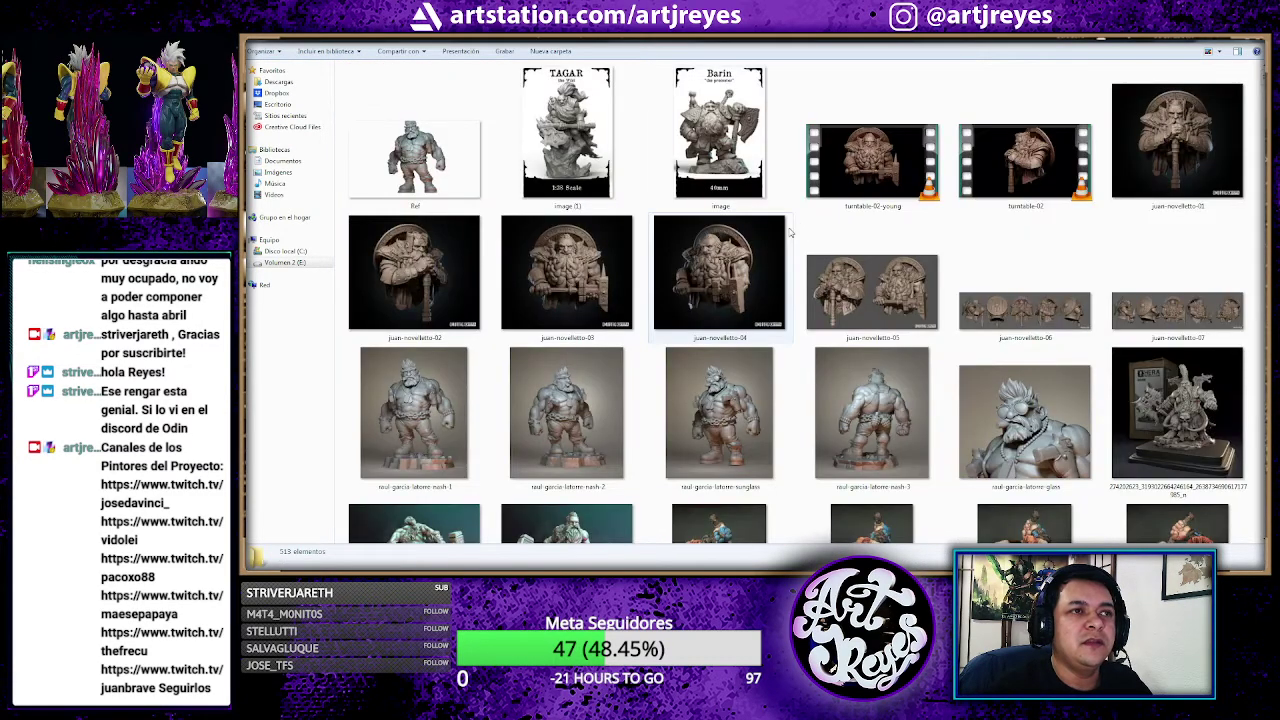
Step: Preview the two-dwarf-busts reference image full-size, then close it
{"action": "left_click", "coordinate": [890, 289]}
{"action": "double_click", "coordinate": [890, 289]}
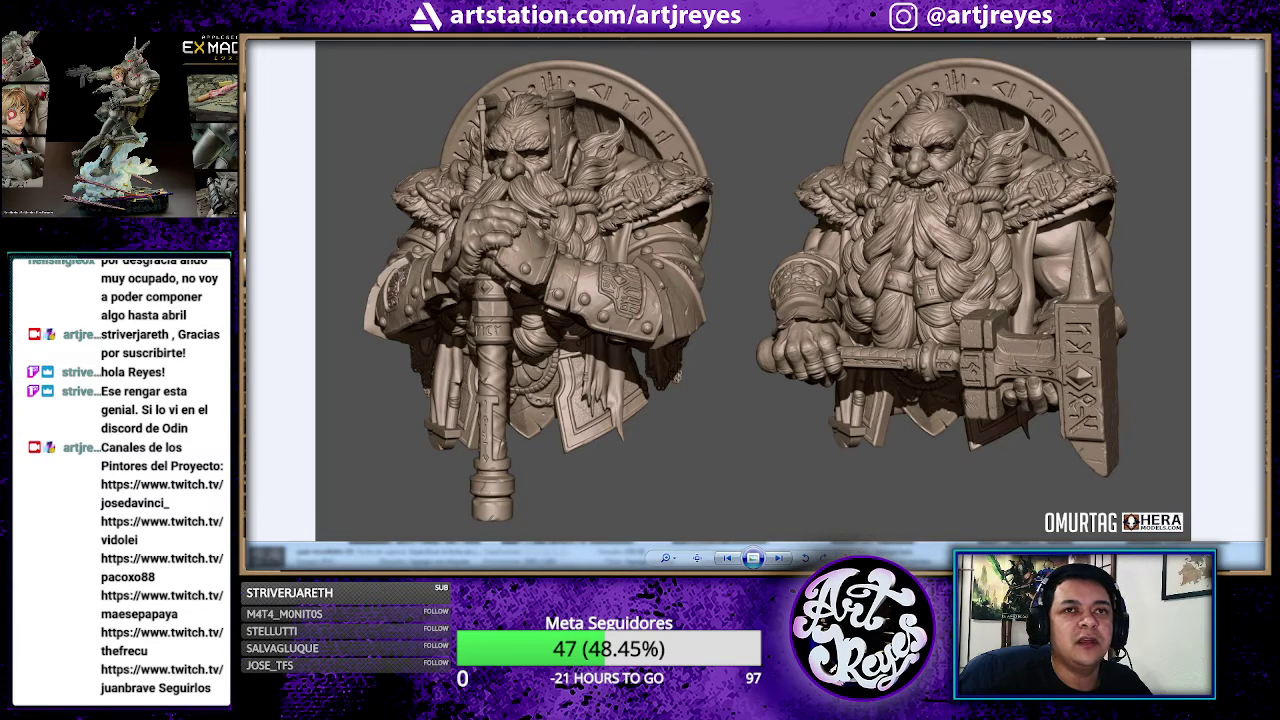
{"action": "key", "text": "alt+F4"}
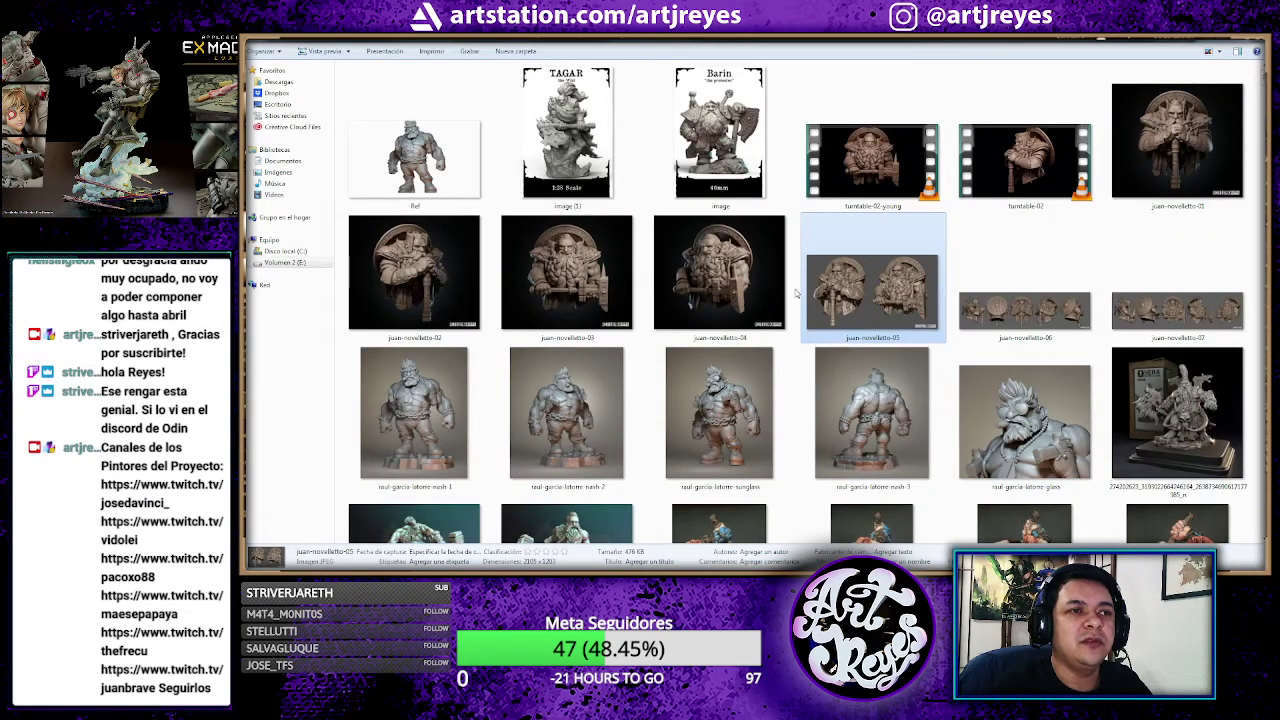
{"action": "left_click", "coordinate": [797, 293]}
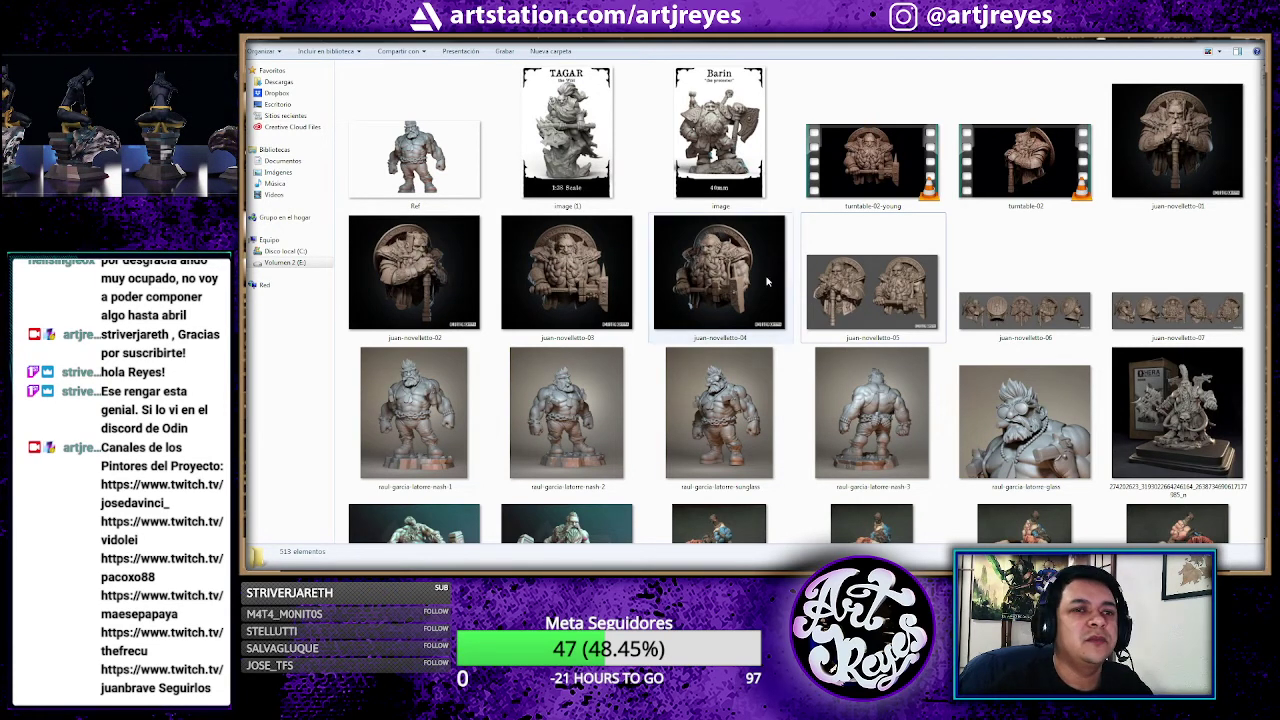
Step: Preview the boxed Hera Models dwarf and the busts image again, then return to the project folder
{"action": "left_click", "coordinate": [1146, 392]}
{"action": "double_click", "coordinate": [1147, 390]}
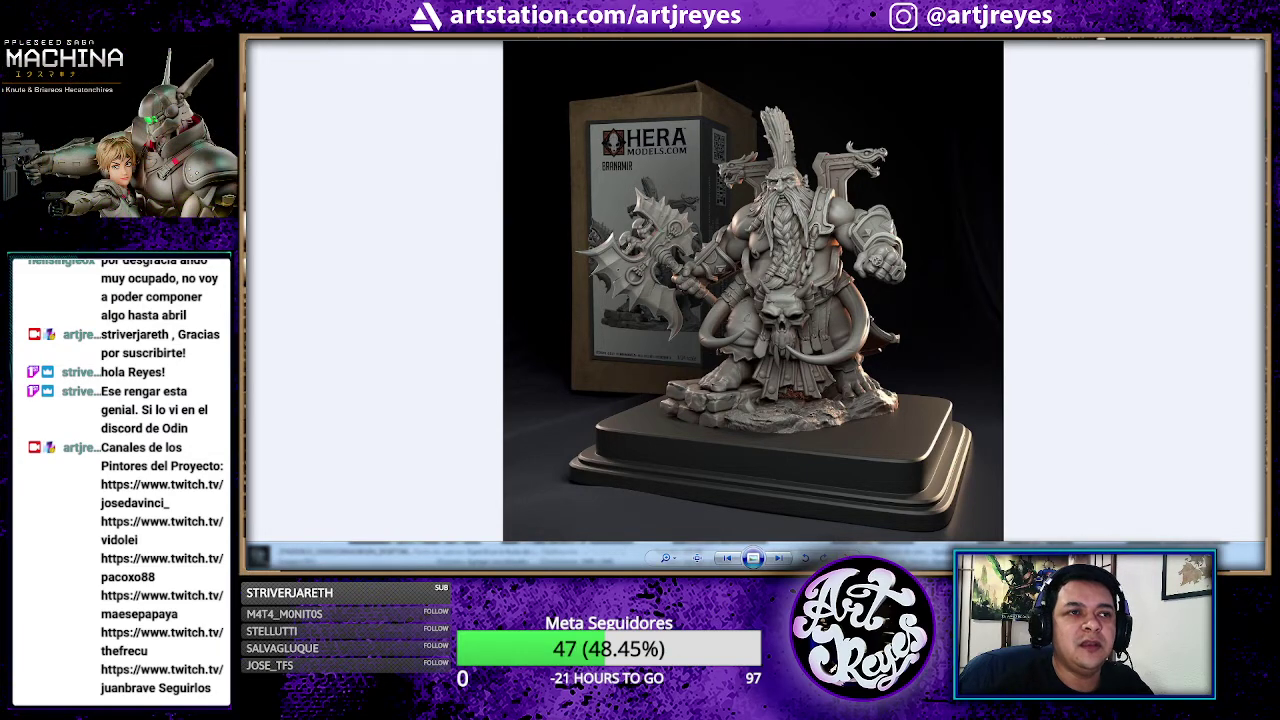
{"action": "key", "text": "alt+F4"}
{"action": "left_click", "coordinate": [678, 258]}
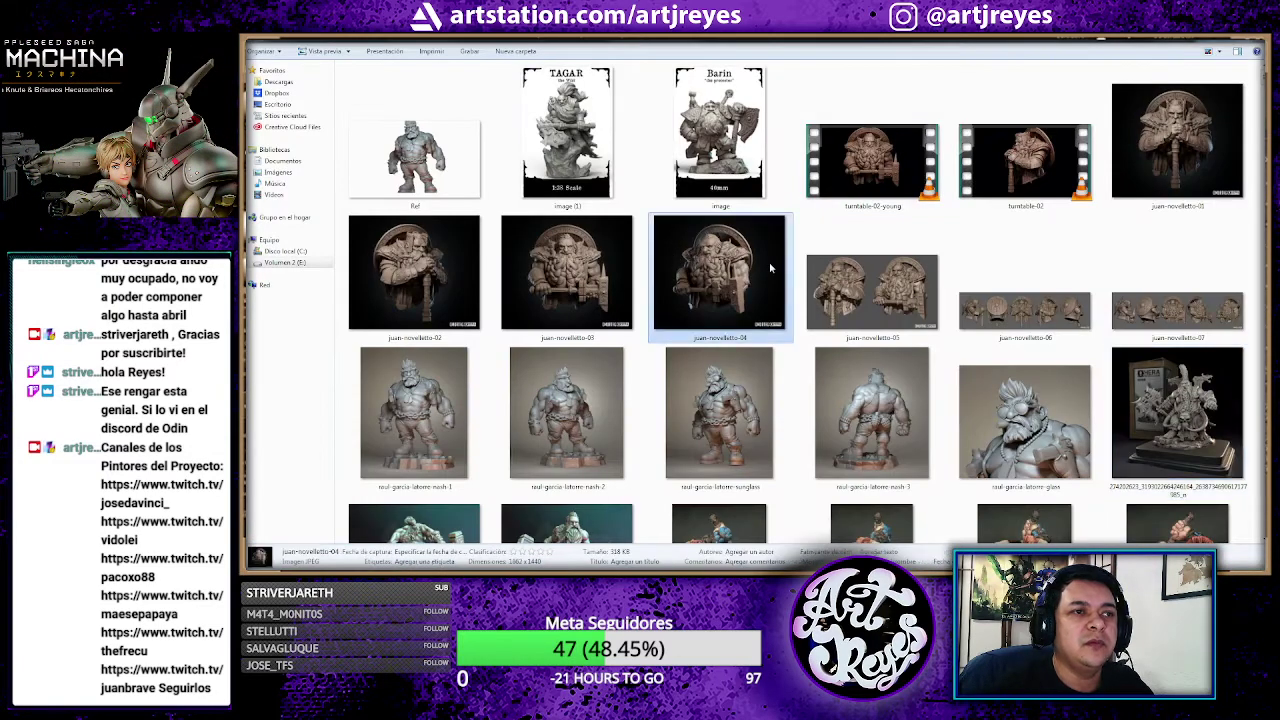
{"action": "double_click", "coordinate": [920, 267]}
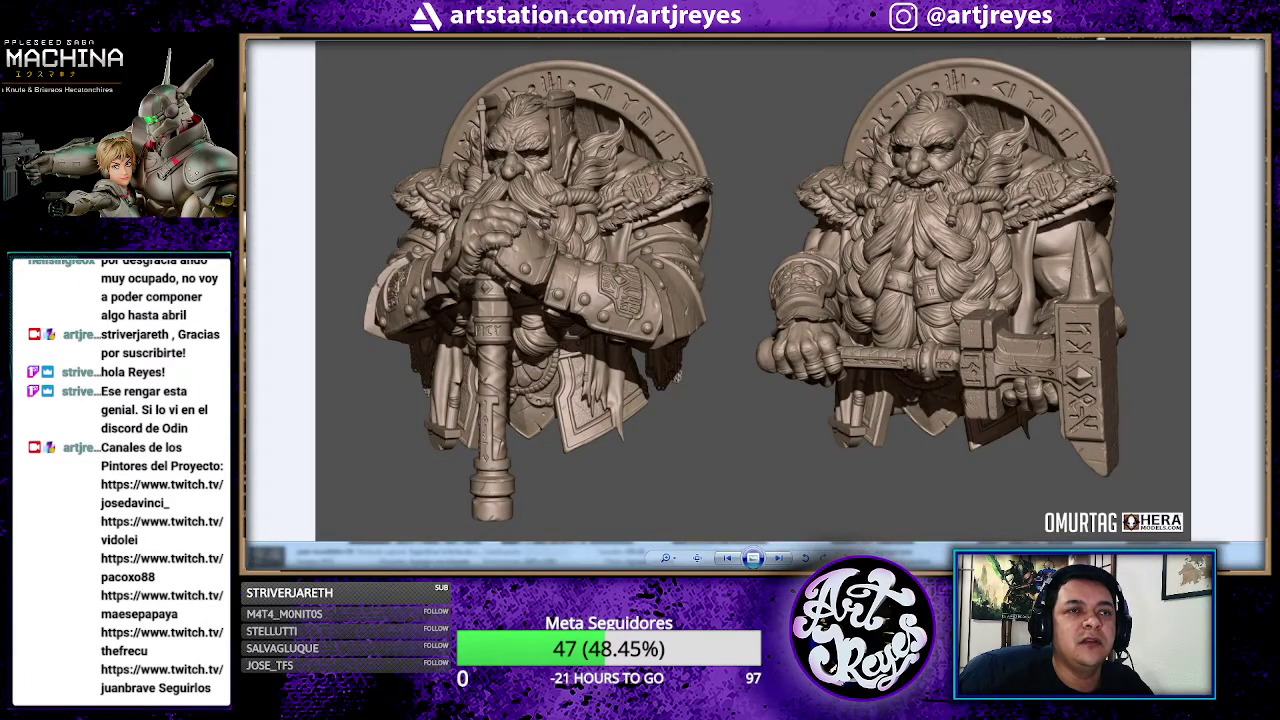
{"action": "key", "text": "alt+F4"}
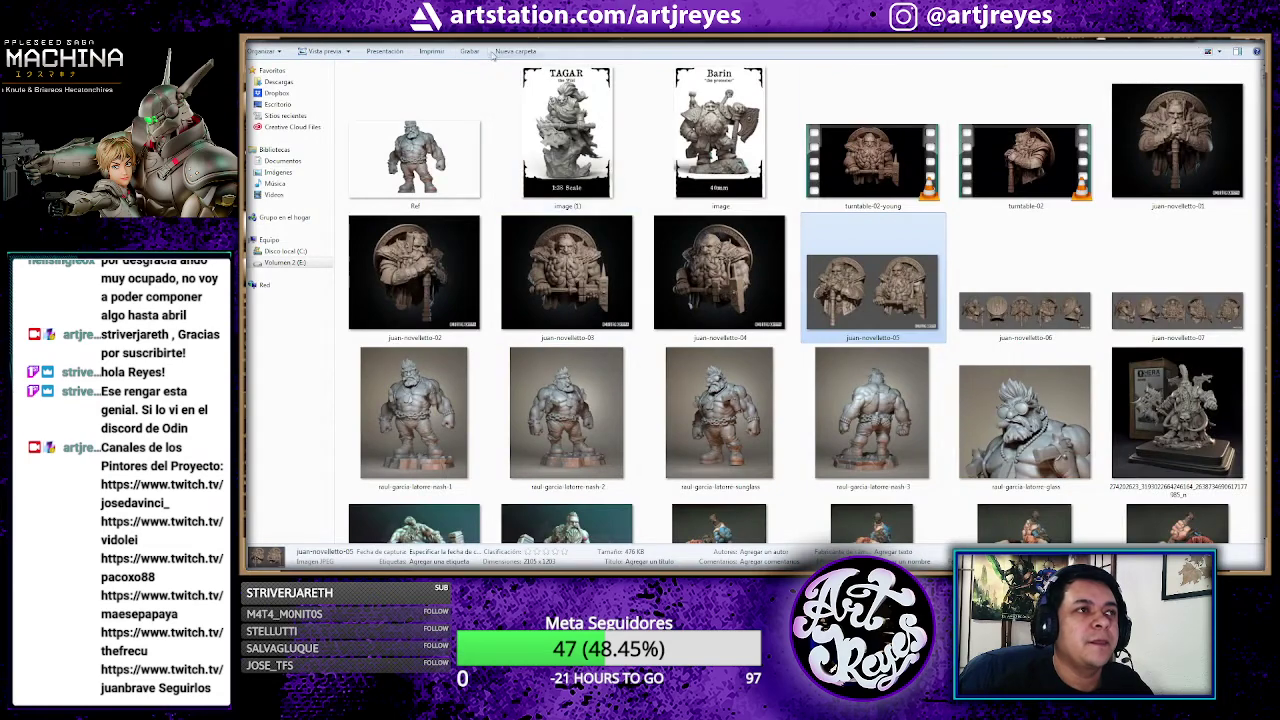
{"action": "key", "text": "BackSpace"}
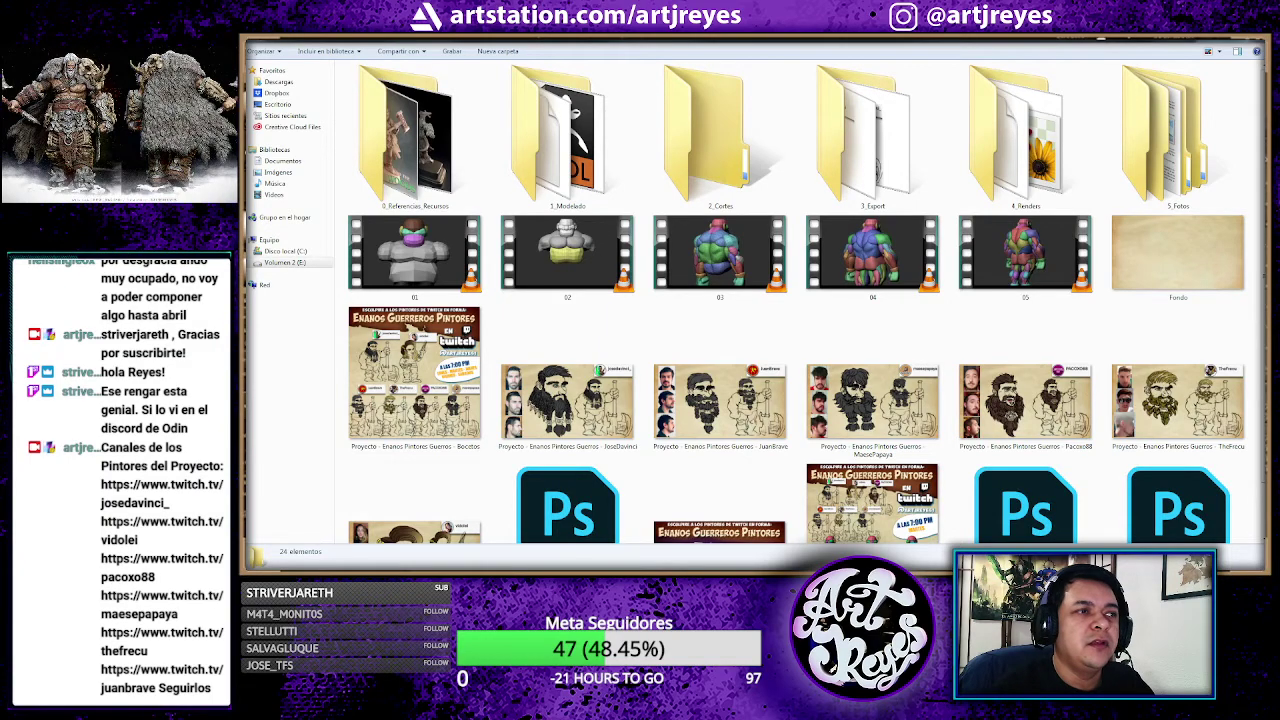
Step: Go up one folder in Explorer and switch to ZBrush with the dwarf model
{"action": "key", "text": "BackSpace"}
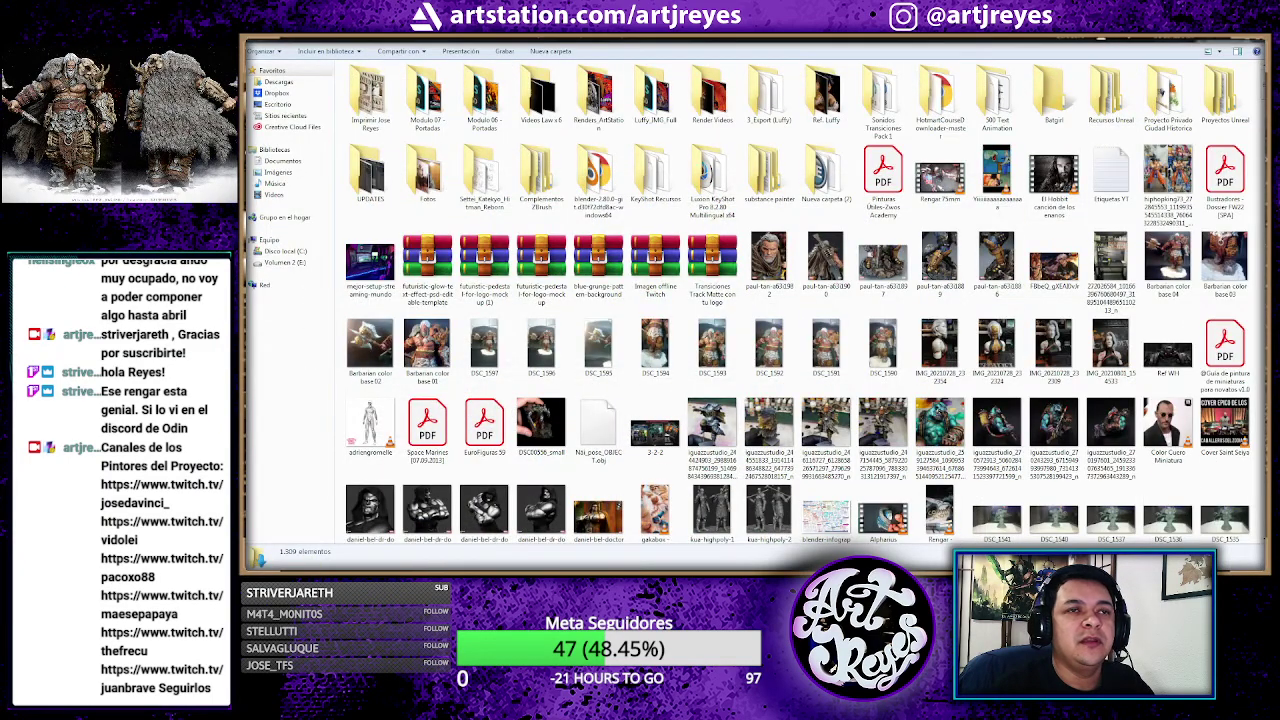
{"action": "key", "text": "alt+Tab"}
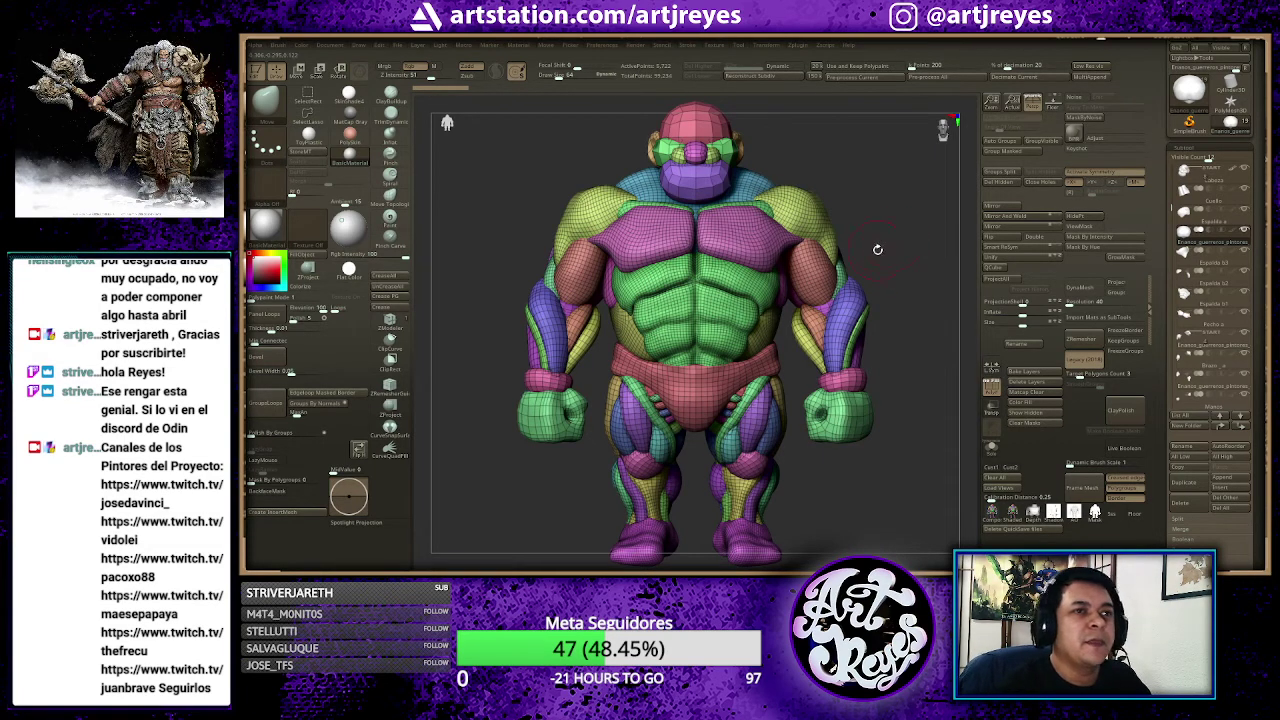
Step: Turn off polyframe and select the chest, shoulder, then neck-and-trapezius pieces in turn
{"action": "key", "text": "shift+f"}
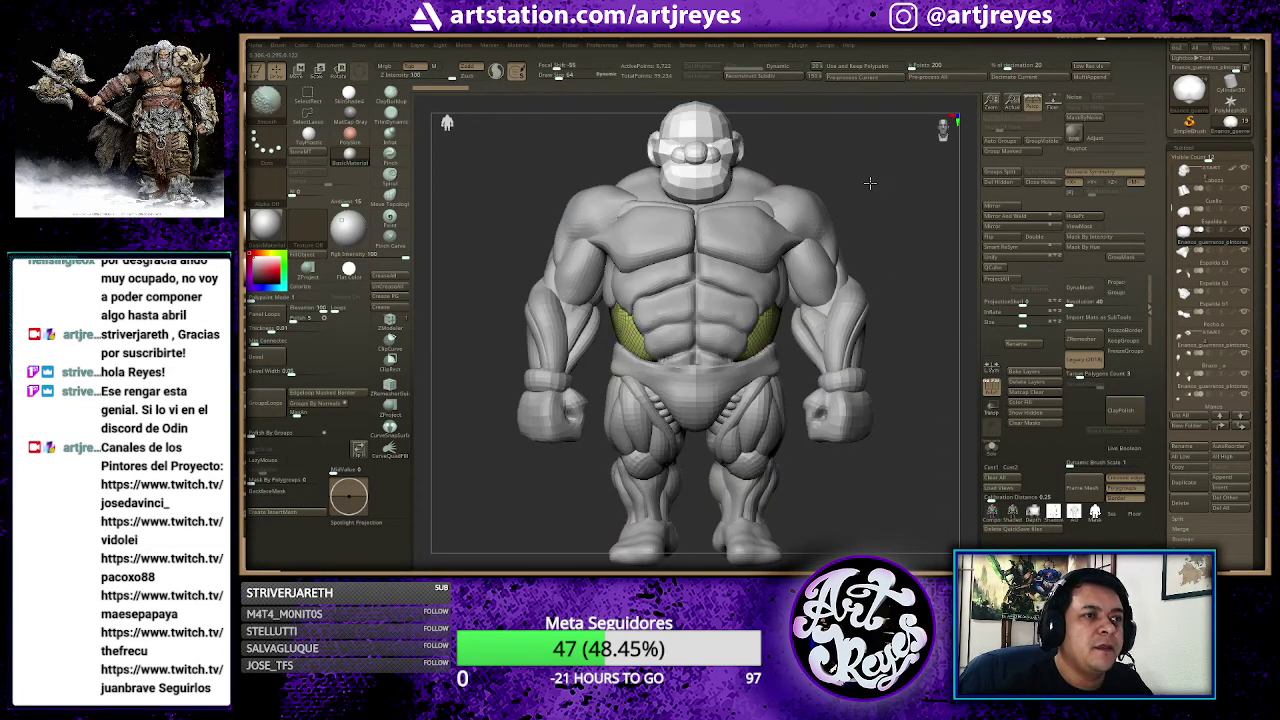
{"action": "key", "text": "shift"}
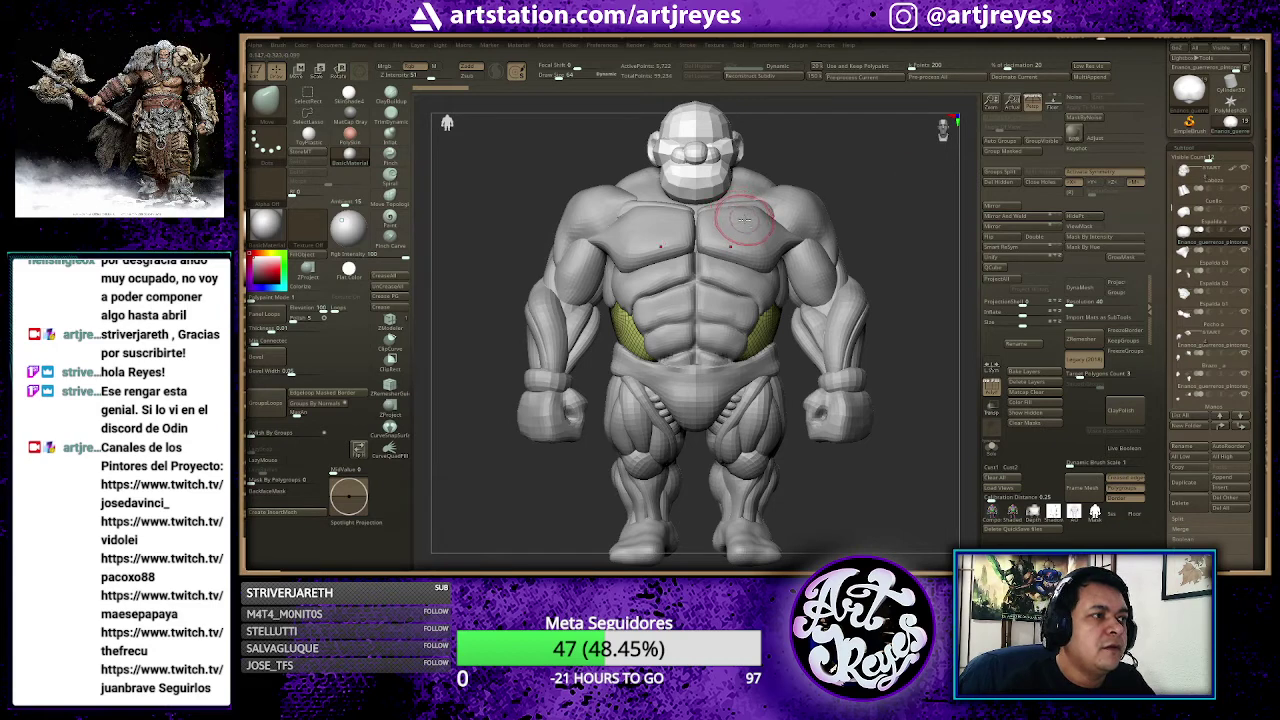
{"action": "left_click", "coordinate": [750, 216], "text": "alt"}
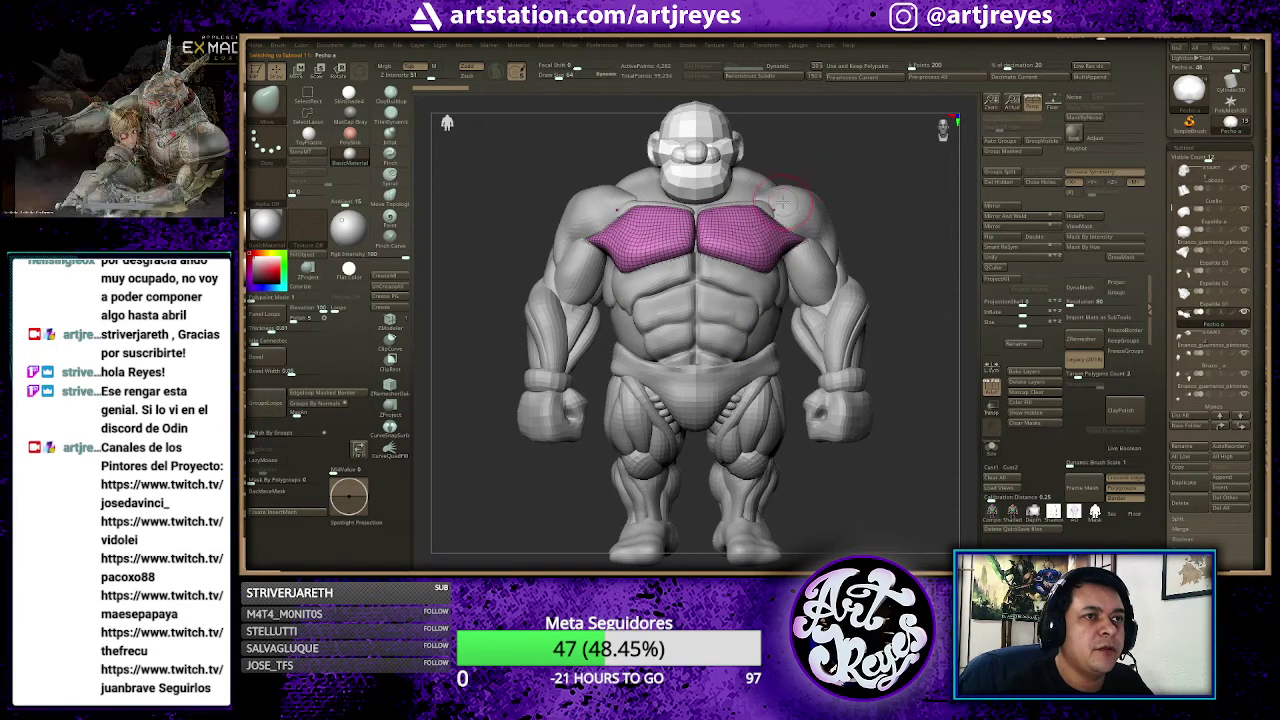
{"action": "mouse_move", "coordinate": [846, 150]}
{"action": "left_mouse_down"}
{"action": "mouse_move", "coordinate": [907, 113]}
{"action": "mouse_move", "coordinate": [763, 206]}
{"action": "mouse_move", "coordinate": [817, 174]}
{"action": "mouse_move", "coordinate": [806, 205]}
{"action": "left_mouse_up"}
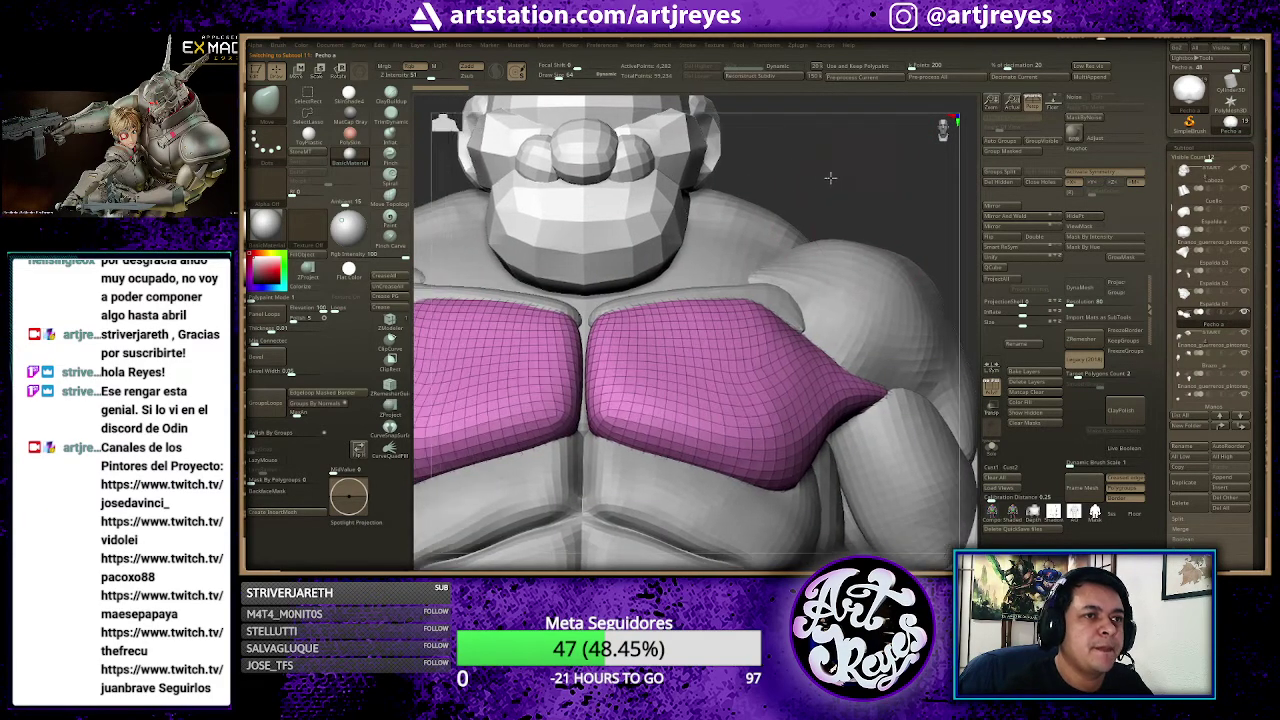
{"action": "left_click", "coordinate": [779, 264], "text": "alt"}
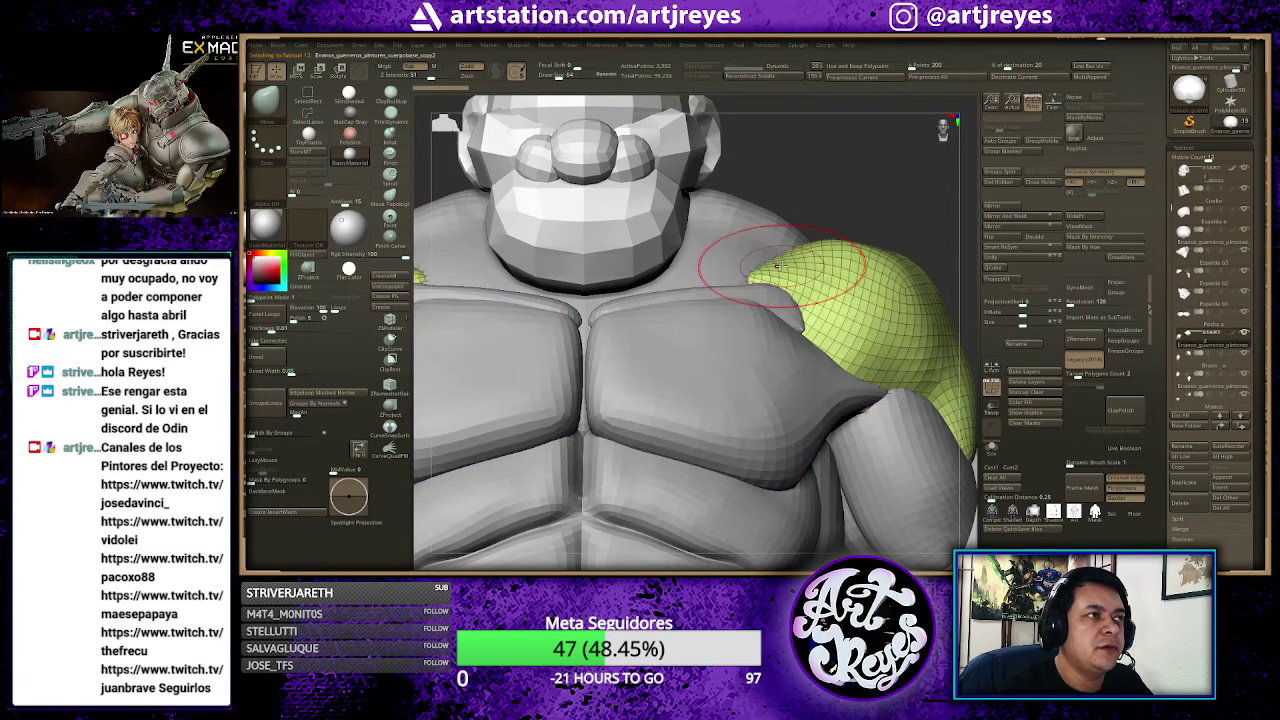
{"action": "mouse_move", "coordinate": [748, 262]}
{"action": "left_mouse_down"}
{"action": "mouse_move", "coordinate": [772, 287]}
{"action": "mouse_move", "coordinate": [745, 285]}
{"action": "left_mouse_up"}
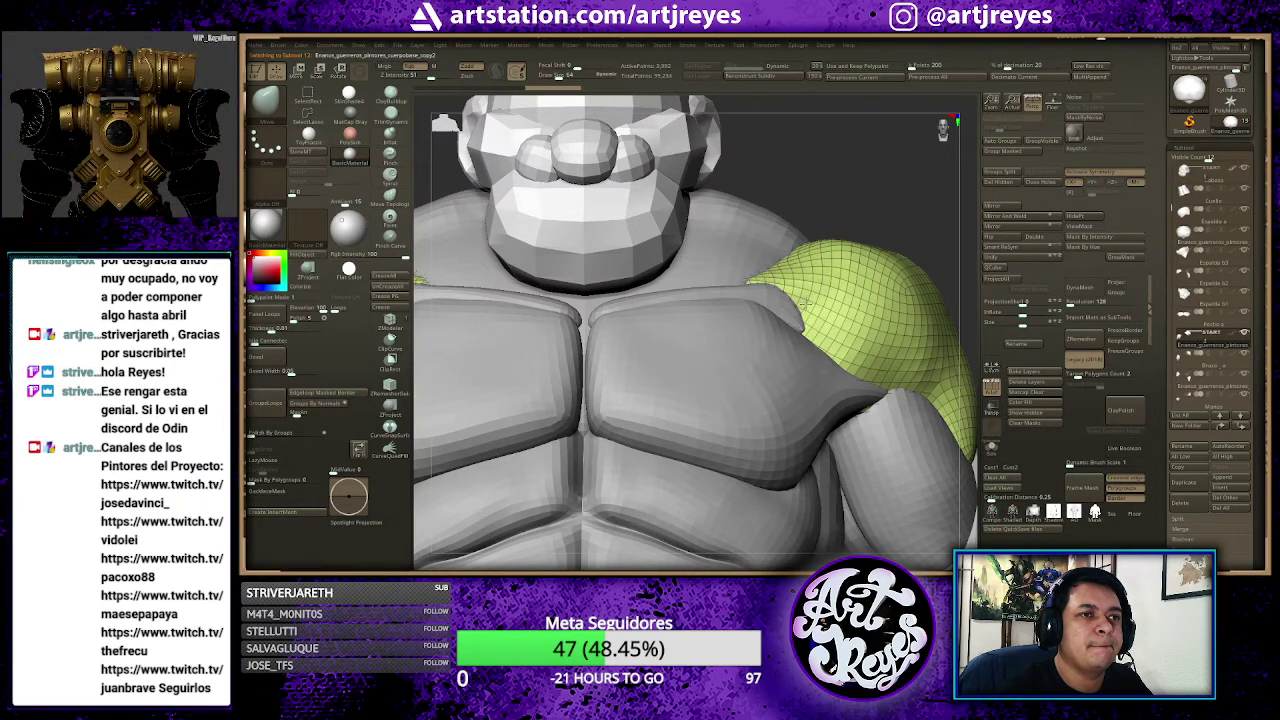
{"action": "left_click", "coordinate": [772, 212], "text": "alt"}
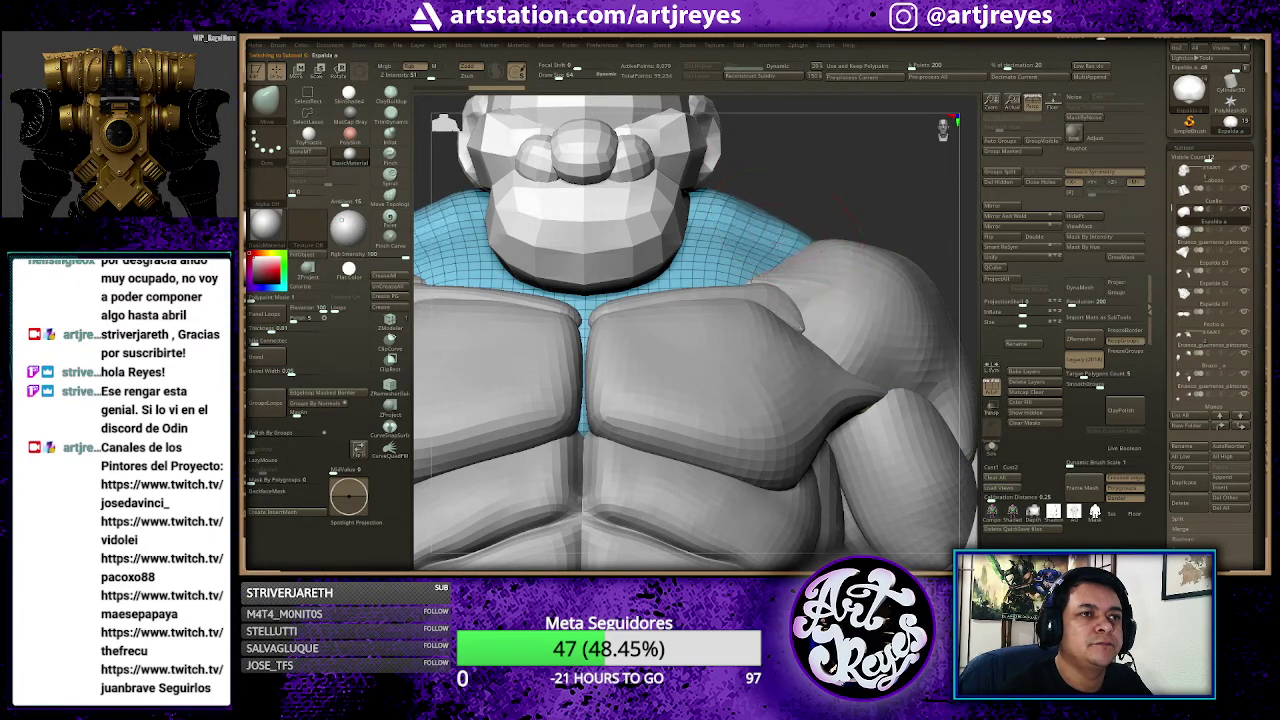
Step: Reshape the neck of the trapezius piece symmetrically, checking it from back and side
{"action": "left_click_drag", "start_coordinate": [720, 236], "coordinate": [711, 257]}
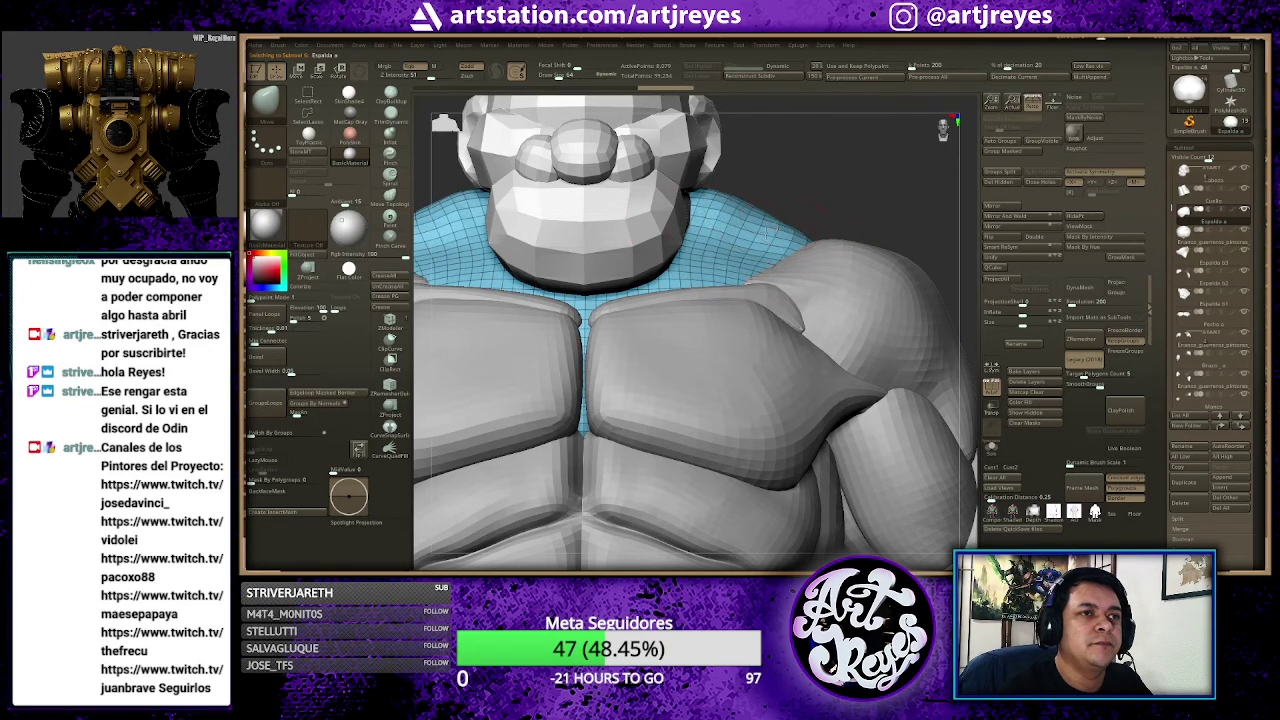
{"action": "mouse_move", "coordinate": [697, 196]}
{"action": "right_mouse_down"}
{"action": "mouse_move", "coordinate": [860, 143]}
{"action": "mouse_move", "coordinate": [760, 120]}
{"action": "right_mouse_up"}
{"action": "scroll", "coordinate": [798, 163], "scroll_direction": "up", "scroll_amount": 3}
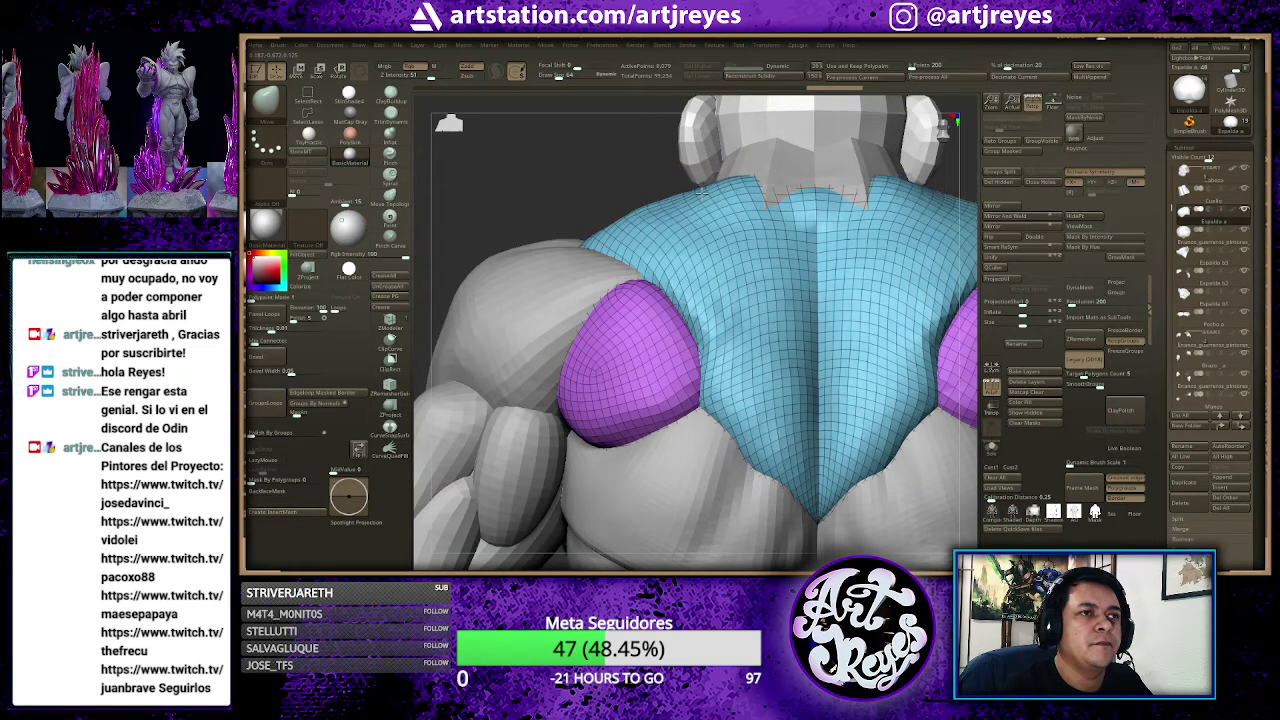
{"action": "right_click_drag", "start_coordinate": [600, 245], "coordinate": [720, 250]}
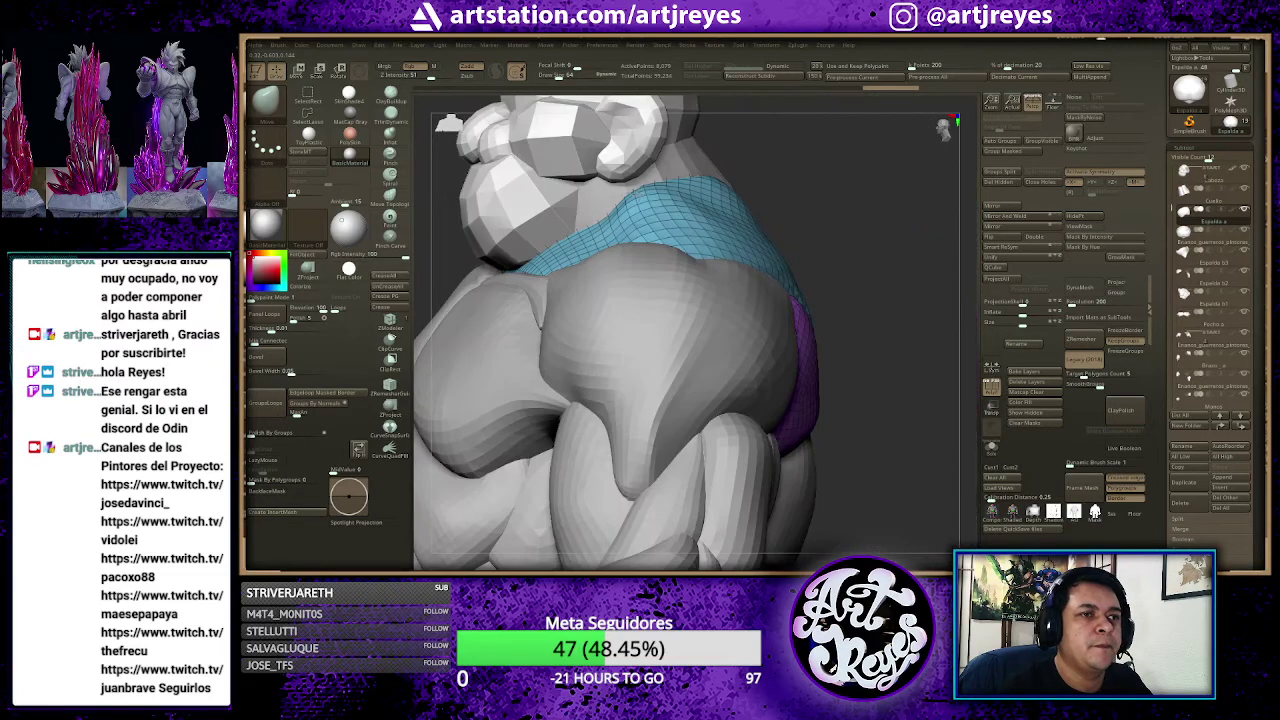
{"action": "mouse_move", "coordinate": [800, 250]}
{"action": "right_mouse_down"}
{"action": "mouse_move", "coordinate": [870, 255]}
{"action": "mouse_move", "coordinate": [890, 234]}
{"action": "right_mouse_up"}
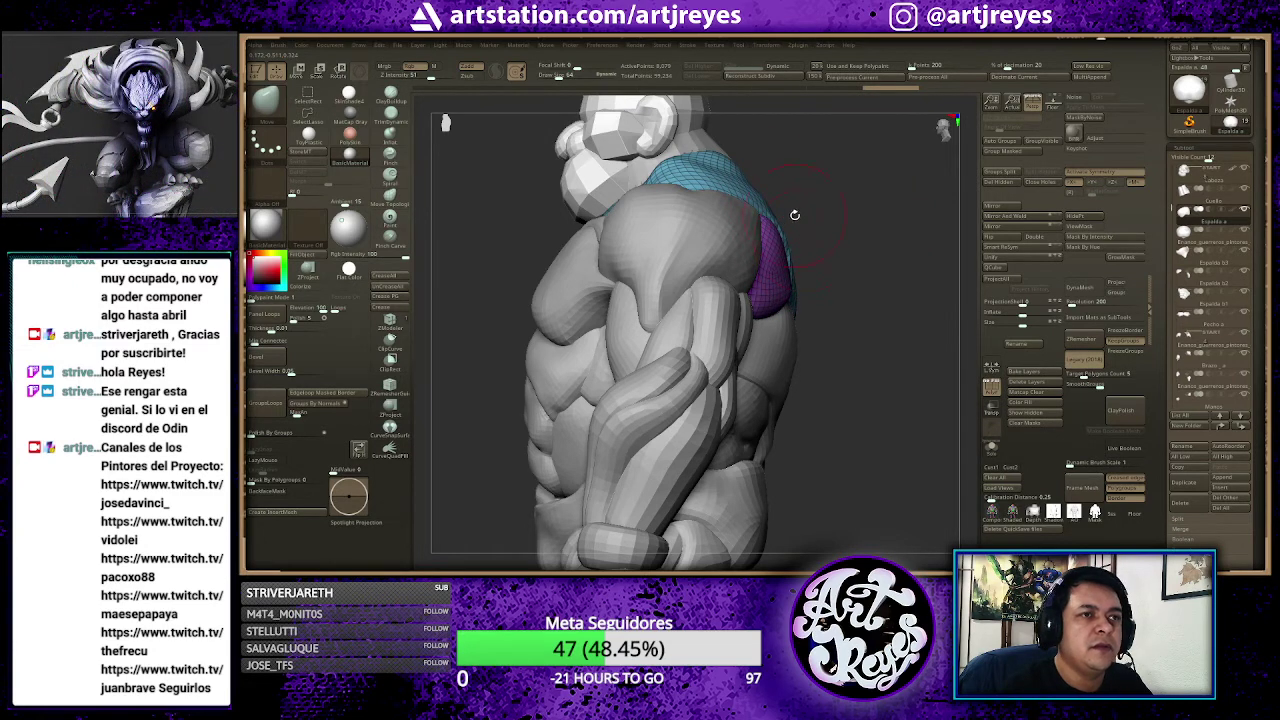
{"action": "key", "text": "space"}
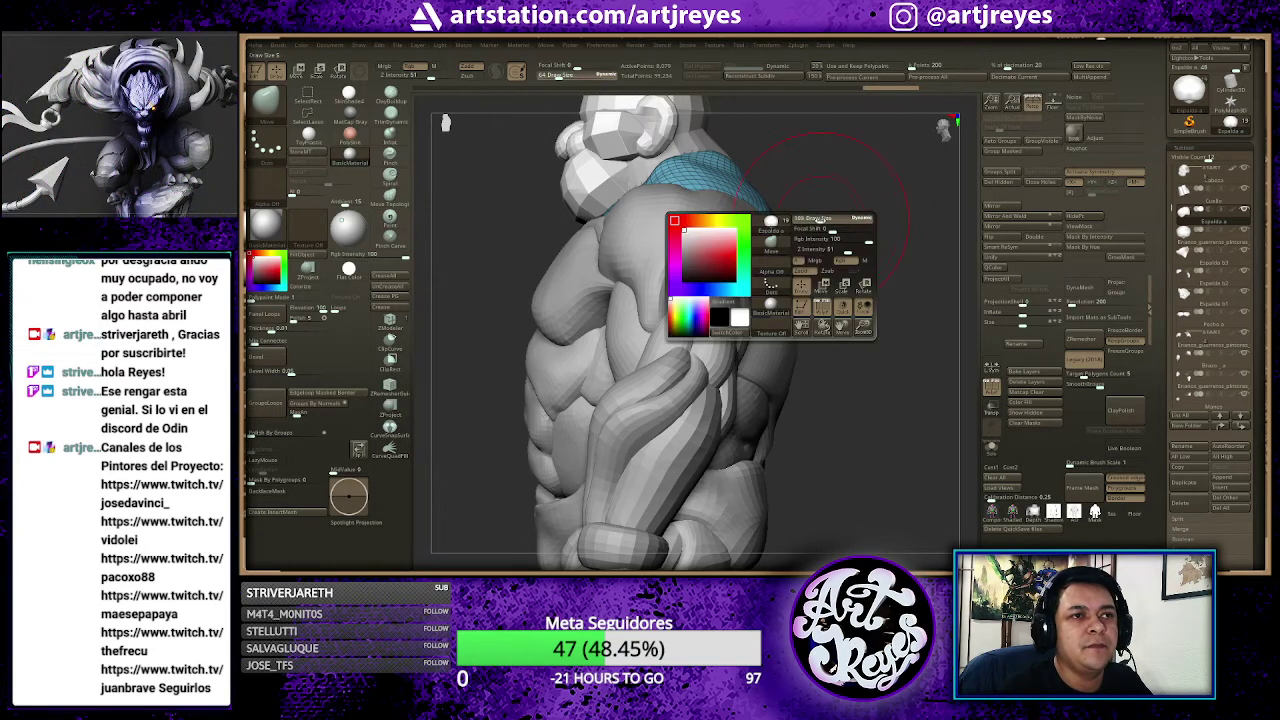
{"action": "left_click", "coordinate": [785, 255]}
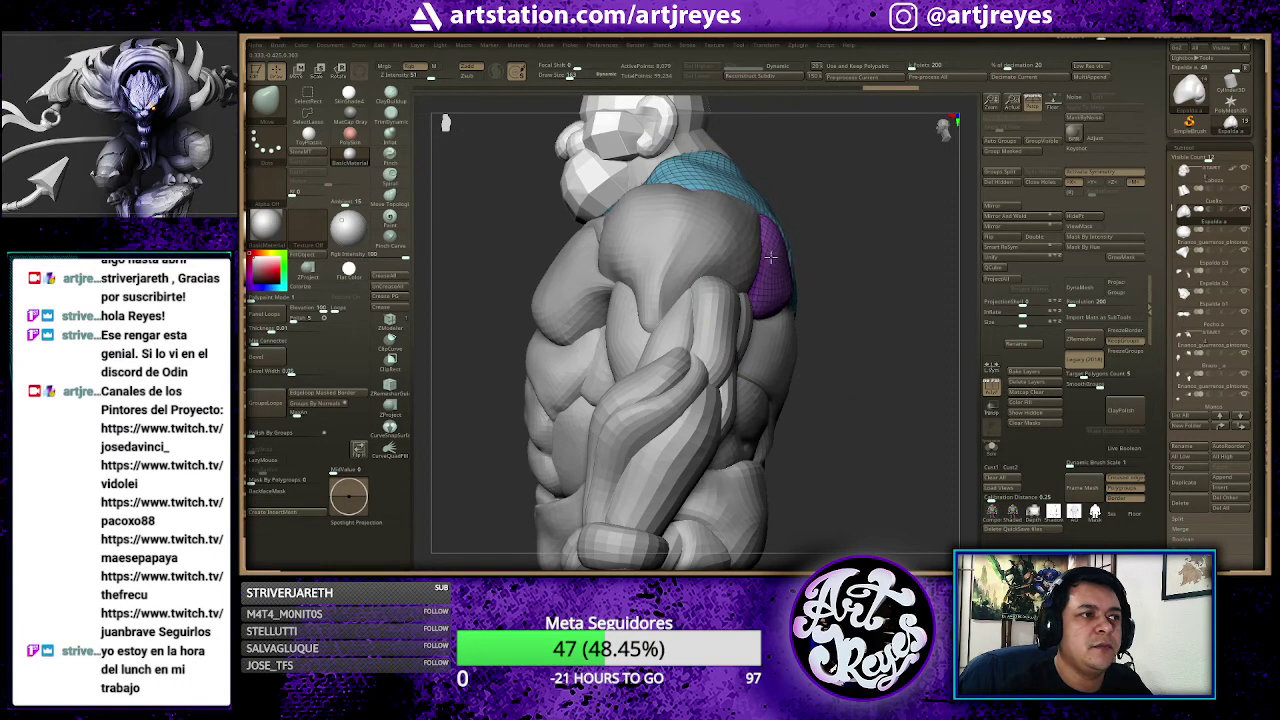
Step: Pull the trapezius edge further out over the shoulders, especially the left side
{"action": "left_click_drag", "start_coordinate": [776, 216], "coordinate": [784, 210]}
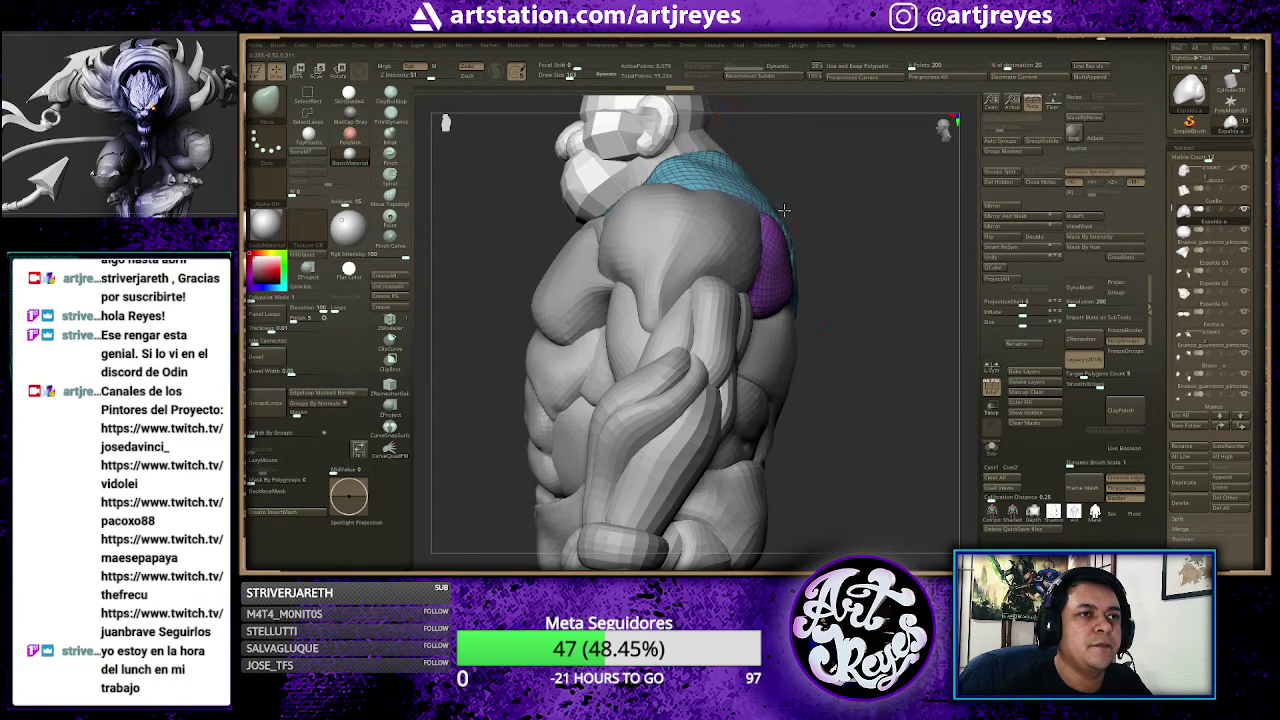
{"action": "right_click_drag", "start_coordinate": [814, 220], "coordinate": [822, 240], "text": "shift"}
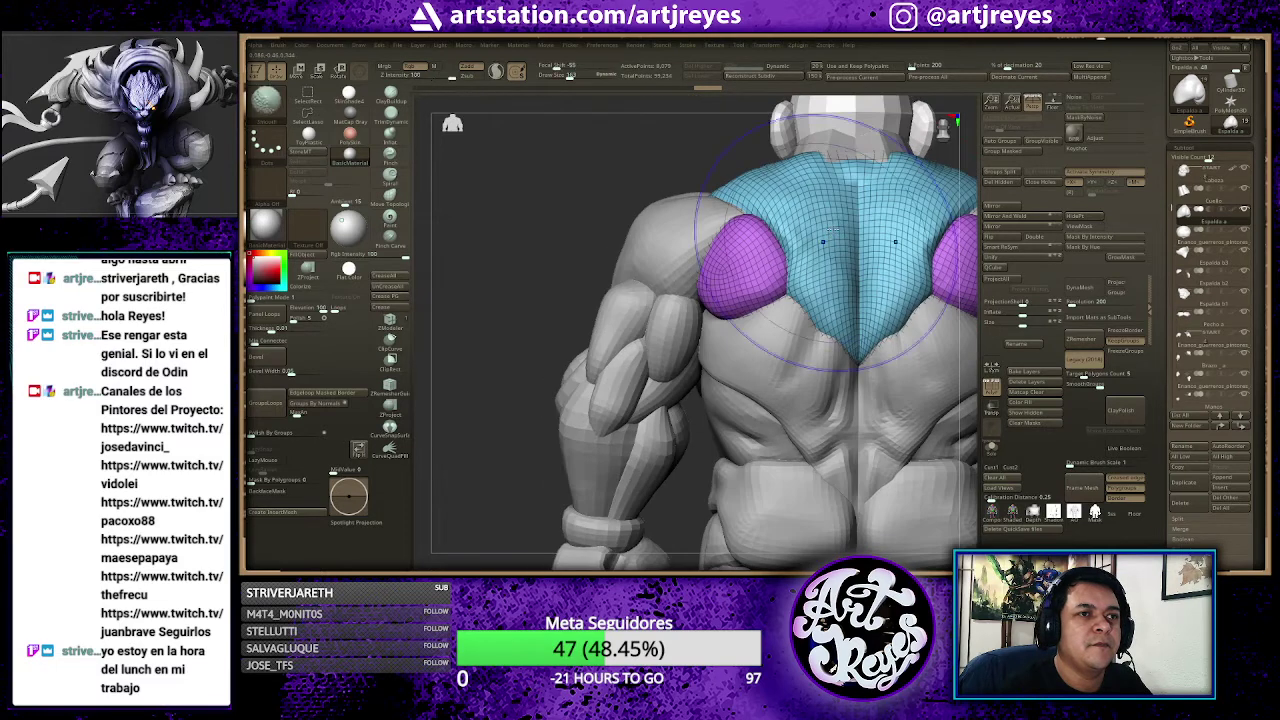
{"action": "mouse_move", "coordinate": [822, 240]}
{"action": "left_mouse_down"}
{"action": "mouse_move", "coordinate": [843, 270]}
{"action": "mouse_move", "coordinate": [900, 230]}
{"action": "left_mouse_up"}
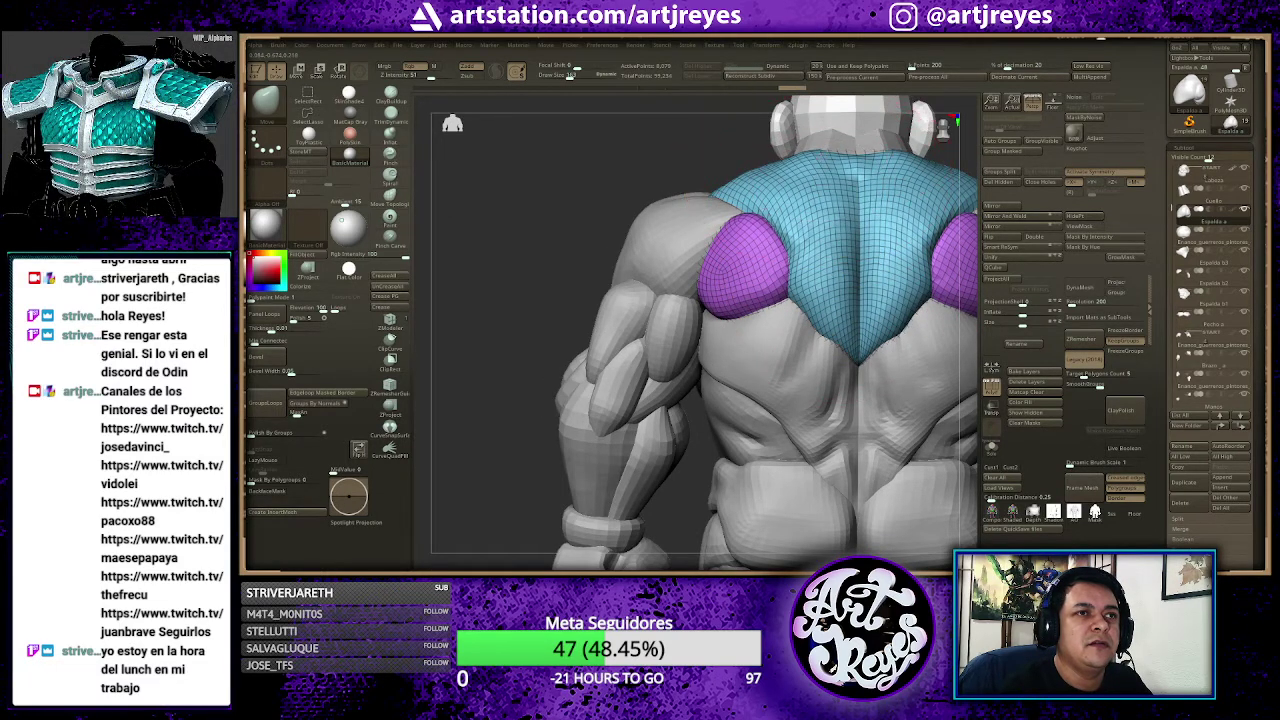
{"action": "left_click_drag", "start_coordinate": [920, 180], "coordinate": [770, 170]}
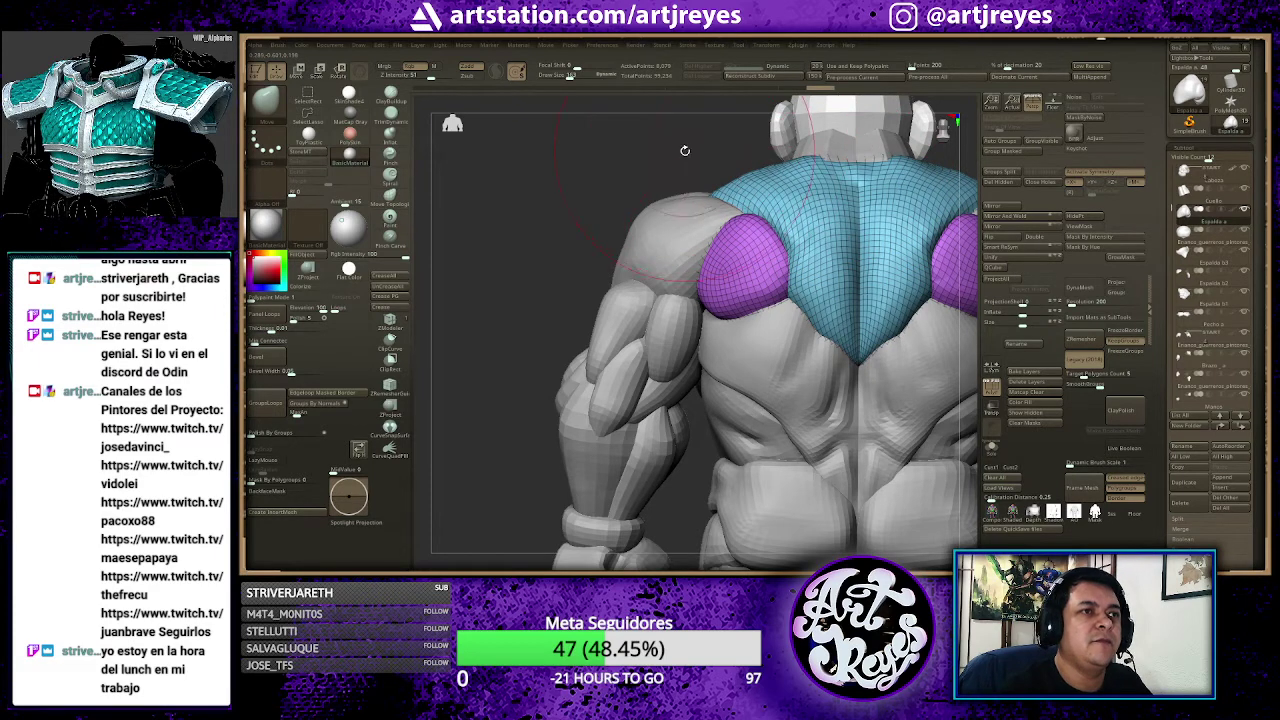
{"action": "key", "text": "space"}
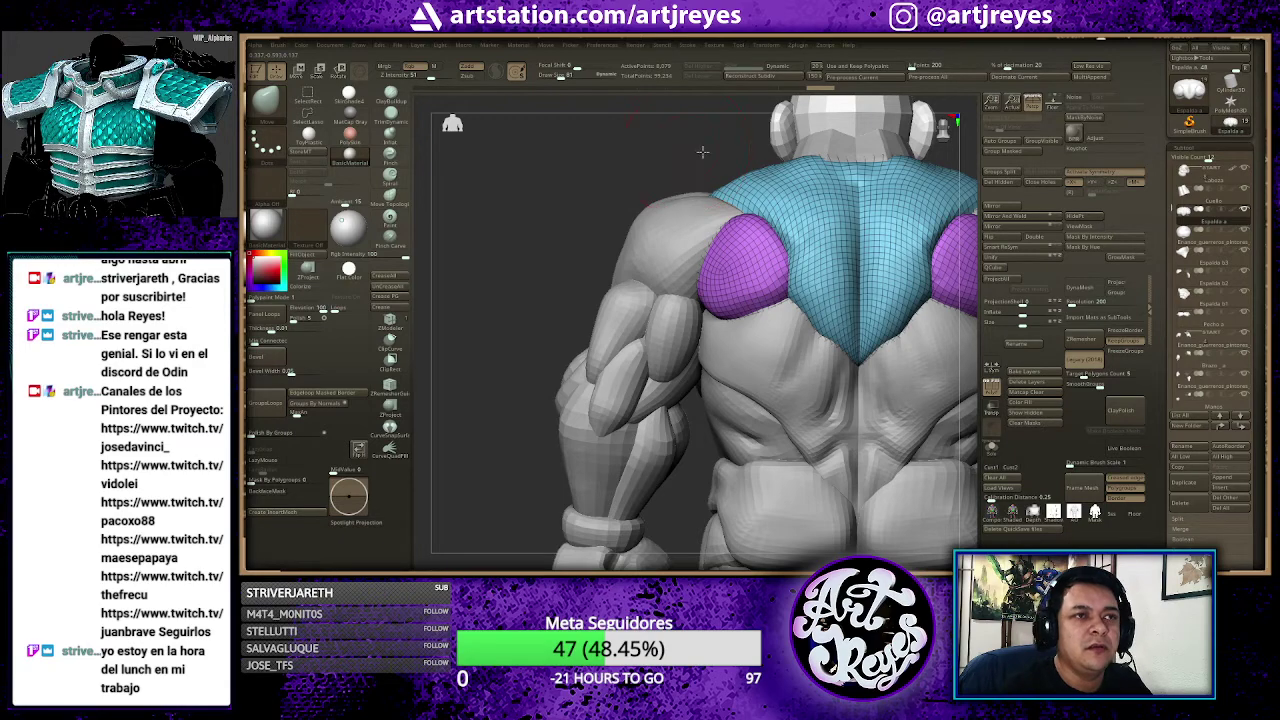
Step: Smooth the neck and upper trapezius surface and enlarge the brush to about 105
{"action": "mouse_move", "coordinate": [702, 152]}
{"action": "left_mouse_down"}
{"action": "mouse_move", "coordinate": [838, 172]}
{"action": "mouse_move", "coordinate": [715, 195]}
{"action": "left_mouse_up"}
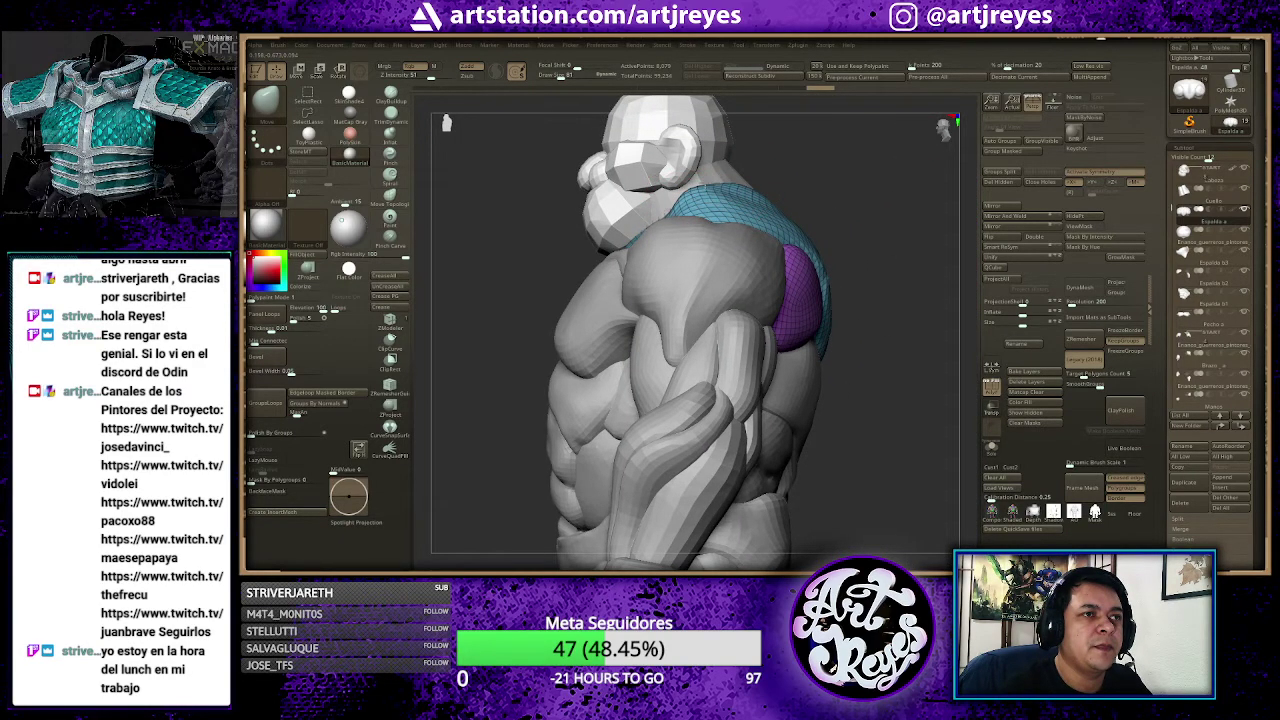
{"action": "left_click_drag", "start_coordinate": [670, 170], "coordinate": [755, 154]}
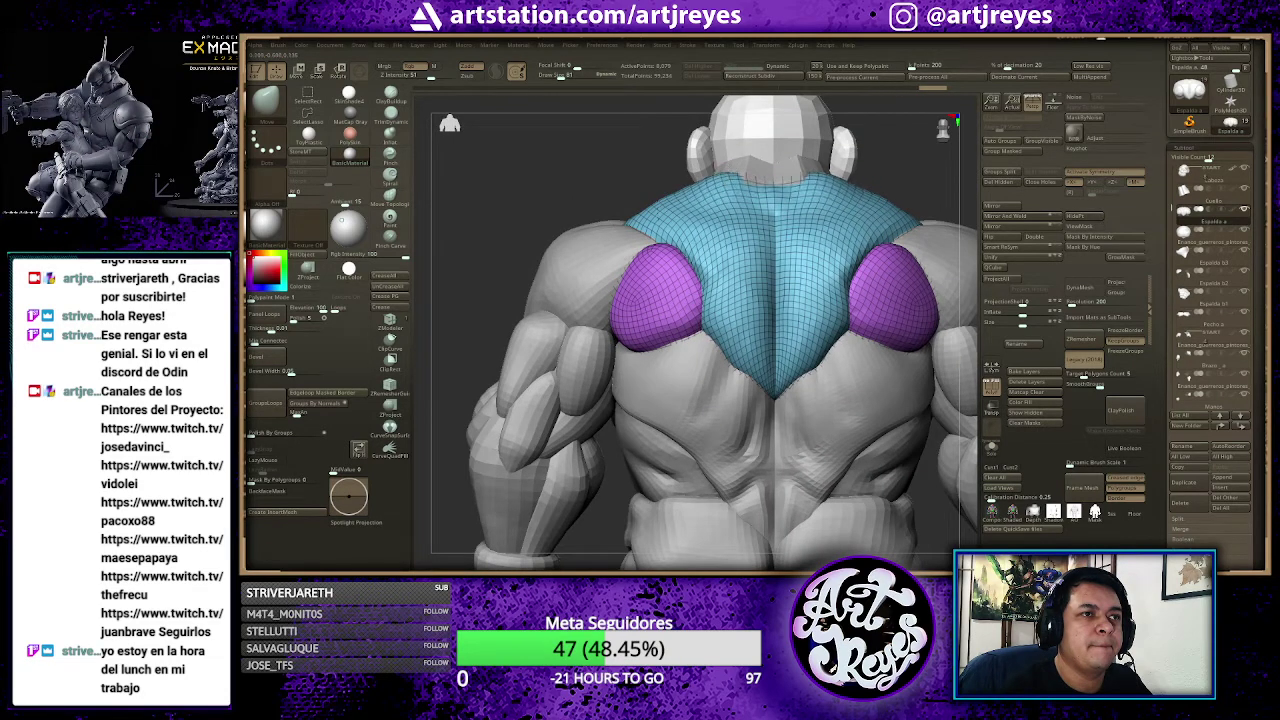
{"action": "left_click_drag", "start_coordinate": [726, 188], "coordinate": [673, 190], "text": "shift"}
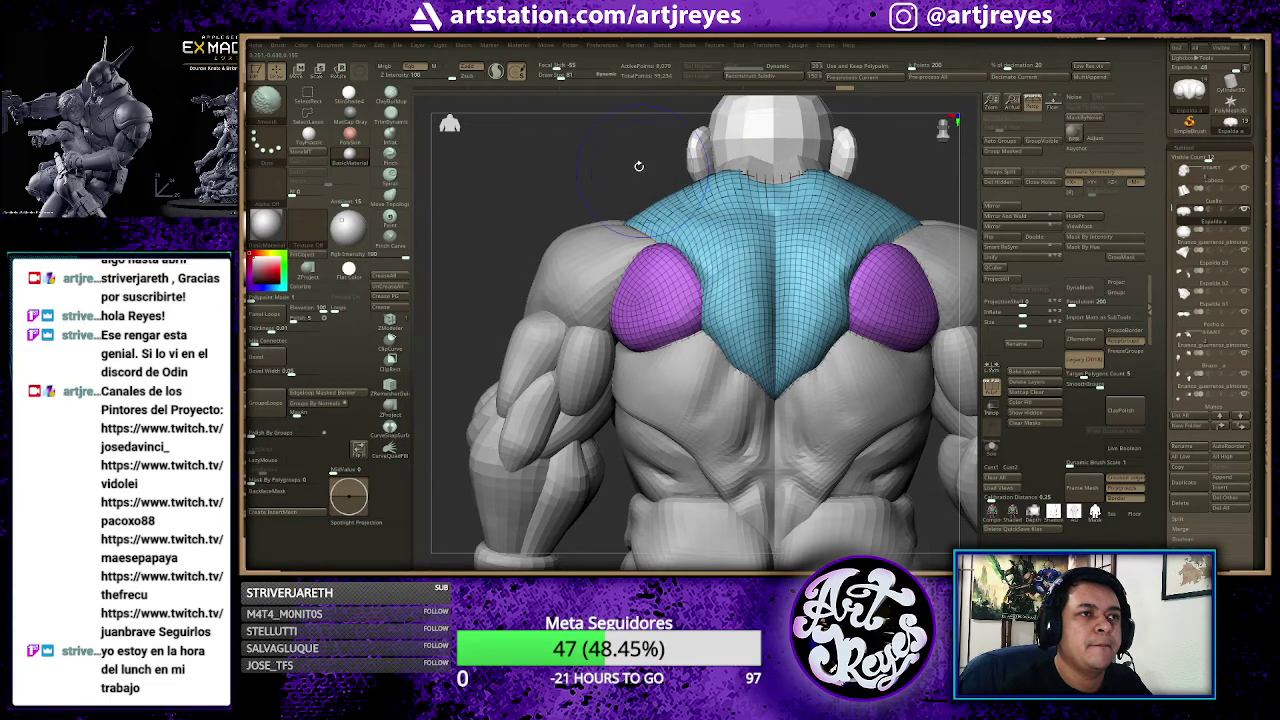
{"action": "left_click_drag", "start_coordinate": [620, 150], "coordinate": [743, 191]}
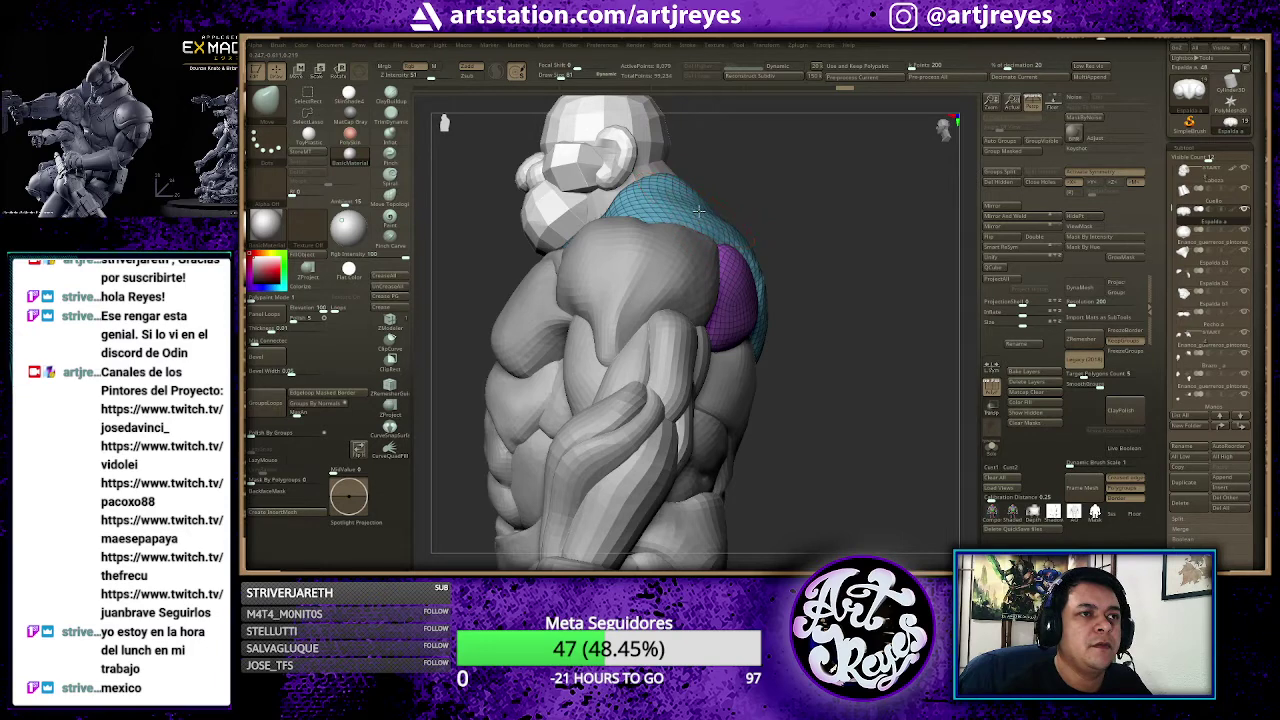
{"action": "left_click_drag", "start_coordinate": [763, 189], "coordinate": [756, 194]}
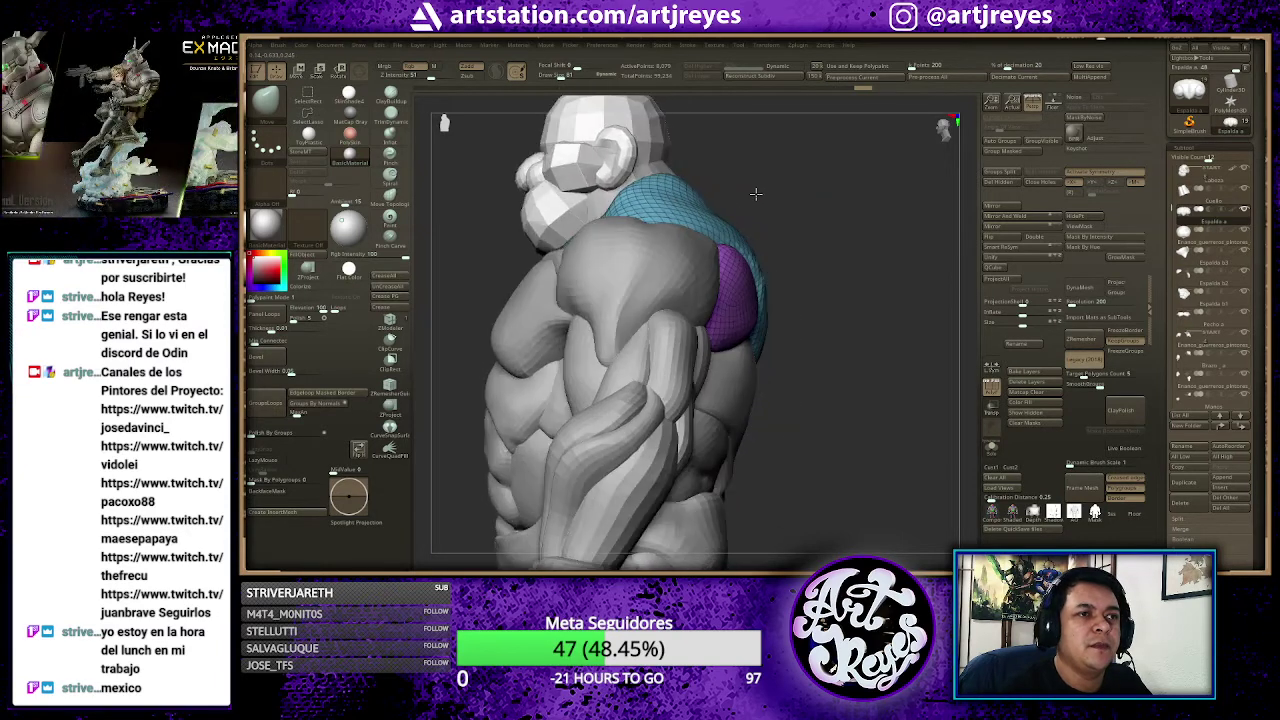
{"action": "left_click_drag", "start_coordinate": [814, 242], "coordinate": [818, 193]}
{"action": "key", "text": "space"}
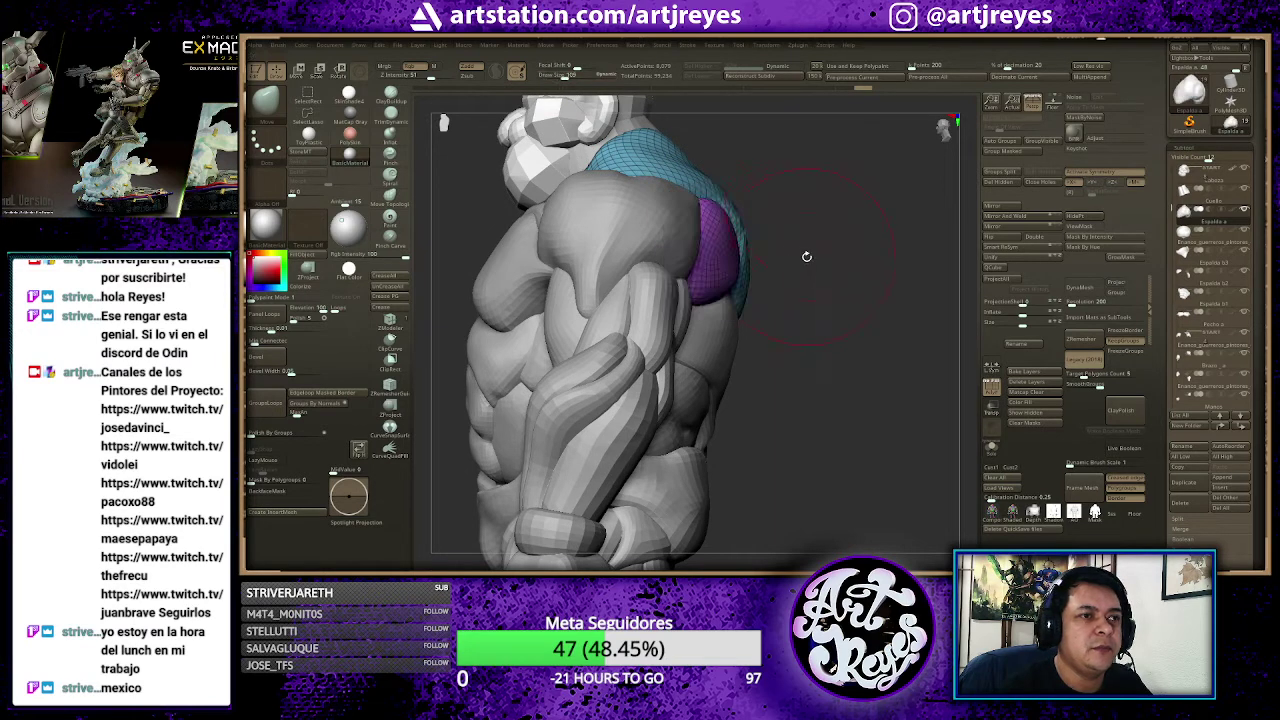
{"action": "mouse_move", "coordinate": [806, 256]}
{"action": "left_mouse_down"}
{"action": "mouse_move", "coordinate": [800, 246]}
{"action": "mouse_move", "coordinate": [720, 270]}
{"action": "left_mouse_up"}
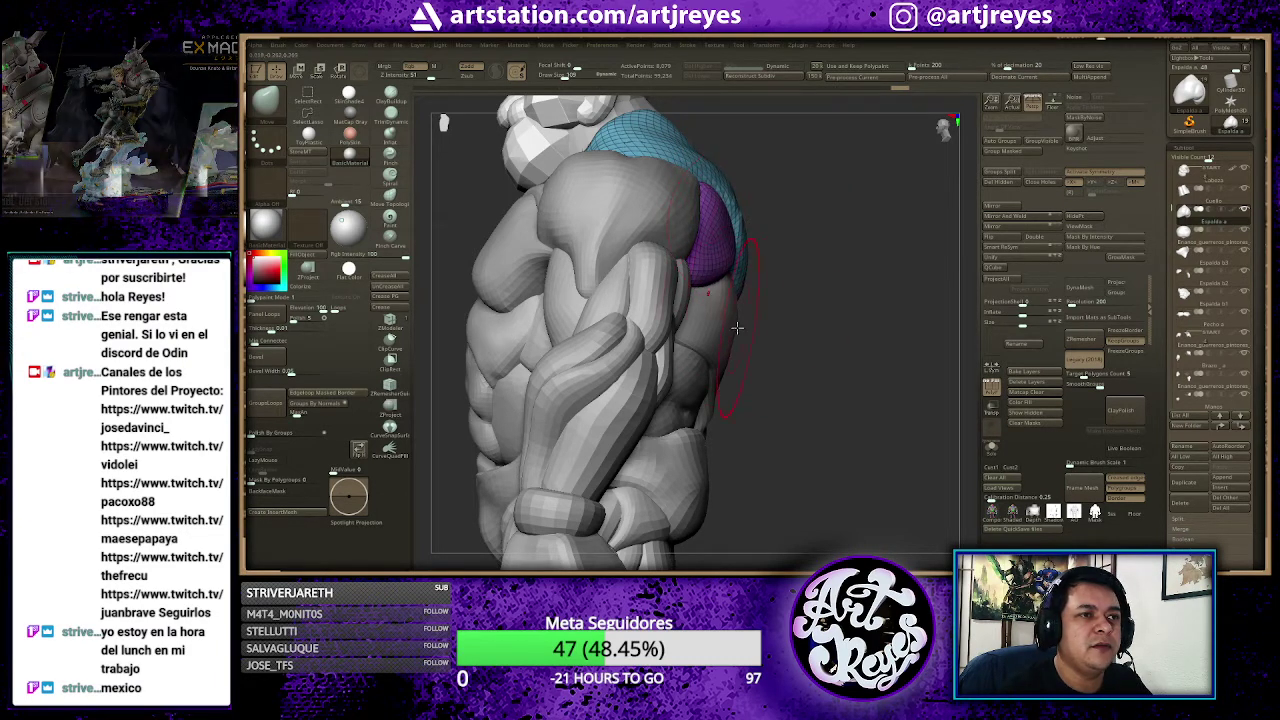
Step: Select the lower and upper back pieces, briefly soloing the lower back, viewed from behind
{"action": "left_click", "coordinate": [727, 280], "text": "alt"}
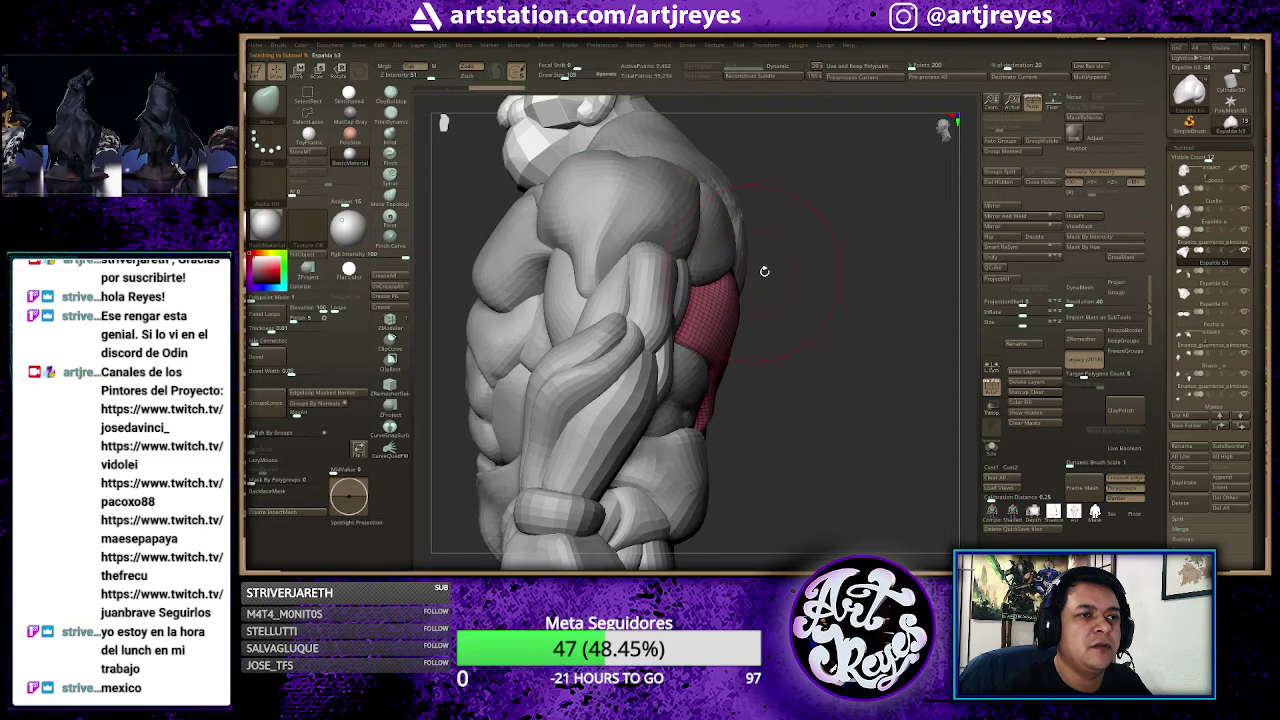
{"action": "left_click_drag", "start_coordinate": [730, 277], "coordinate": [738, 262]}
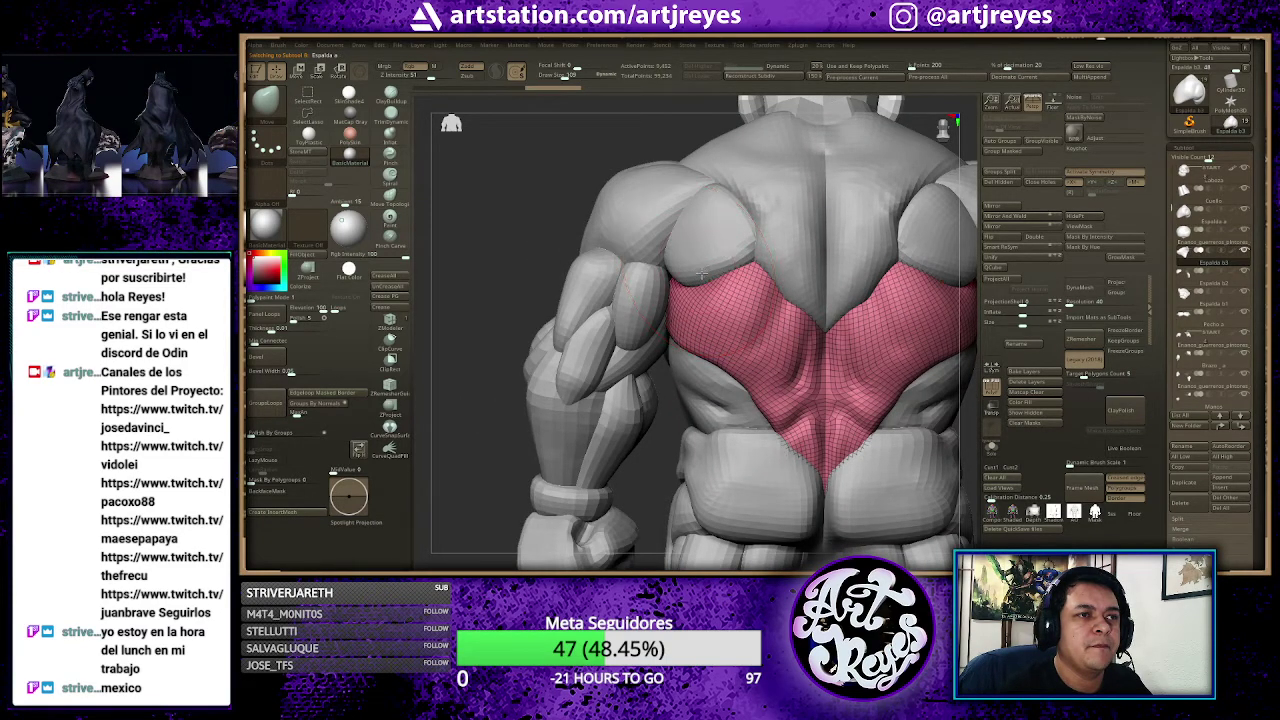
{"action": "left_click", "coordinate": [705, 272], "text": "alt"}
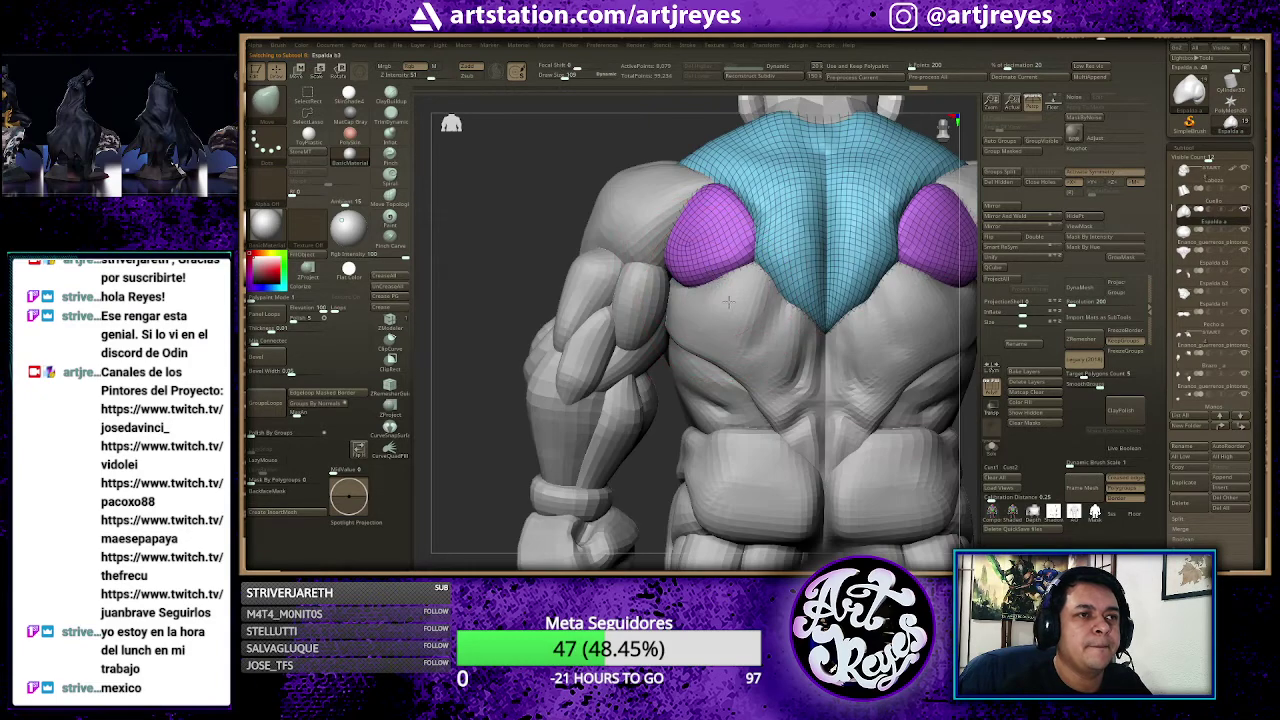
{"action": "left_click", "coordinate": [714, 272], "text": "alt"}
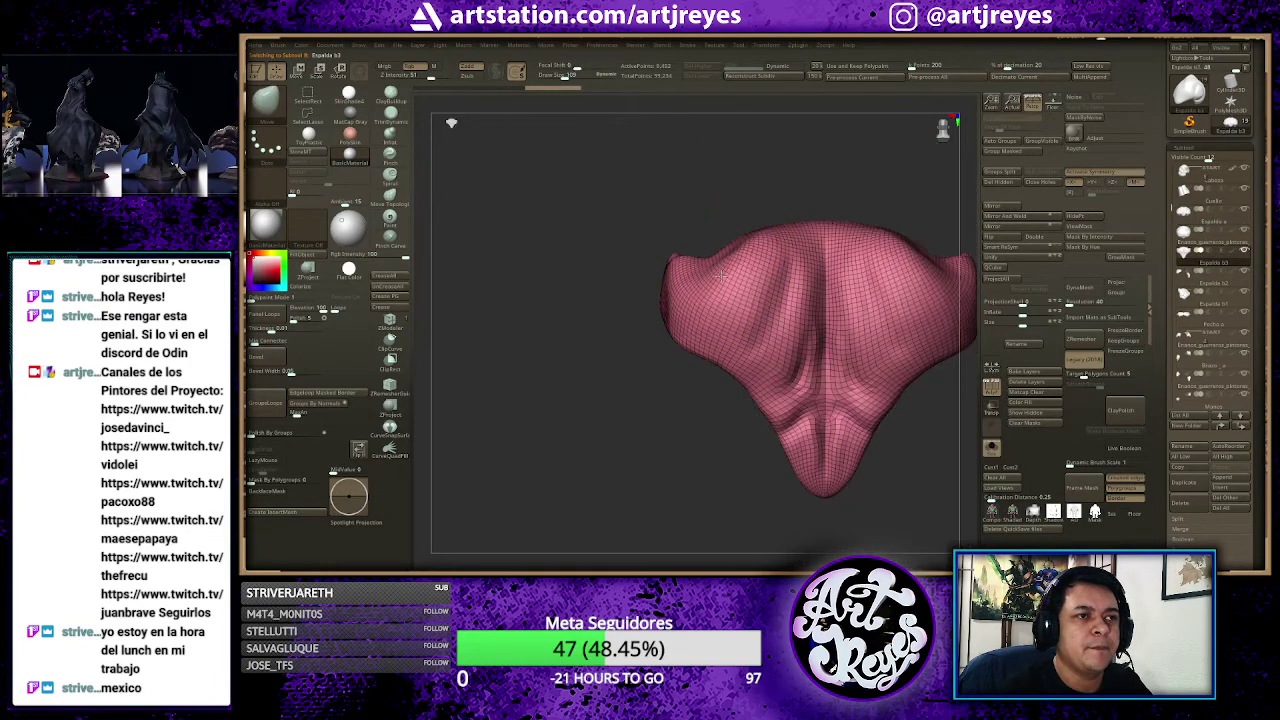
{"action": "left_click", "coordinate": [712, 250], "text": "ctrl+shift"}
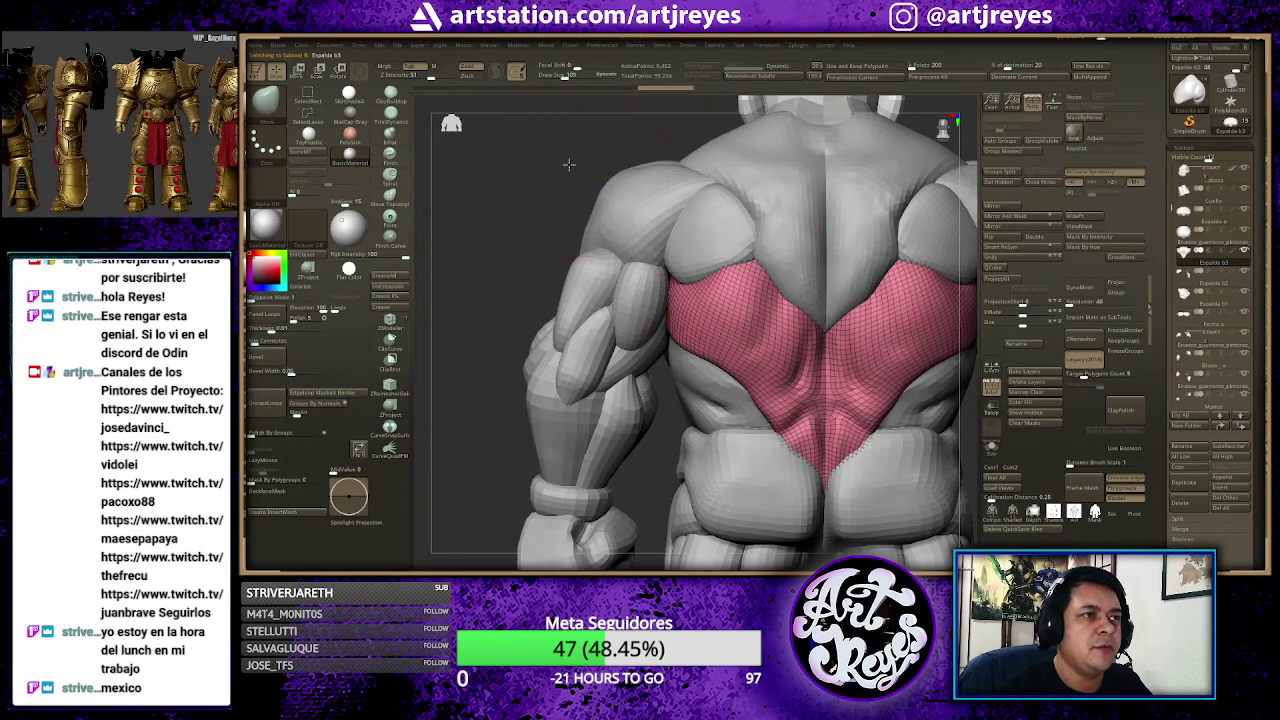
{"action": "mouse_move", "coordinate": [637, 251]}
{"action": "left_mouse_down"}
{"action": "mouse_move", "coordinate": [627, 401]}
{"action": "mouse_move", "coordinate": [705, 315]}
{"action": "left_mouse_up"}
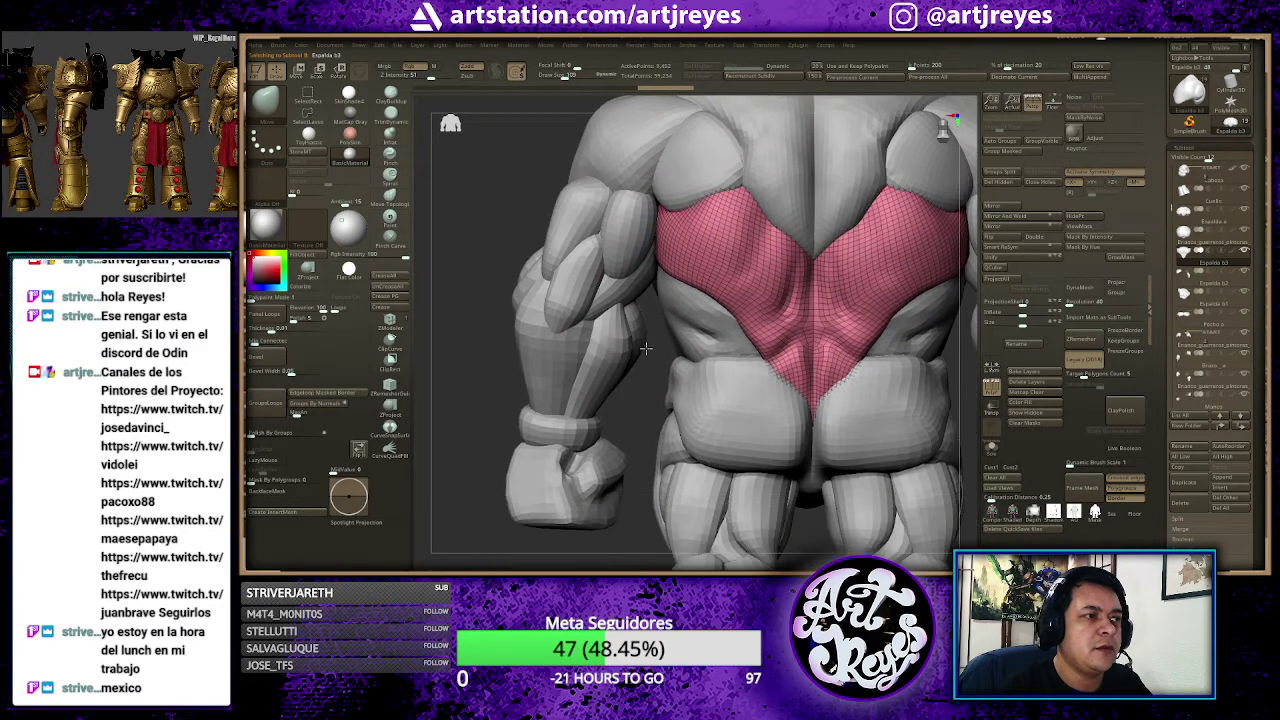
Step: Make the yellow-green lat piece active and toggle Solo to check it alone
{"action": "left_click", "coordinate": [680, 290], "text": "alt"}
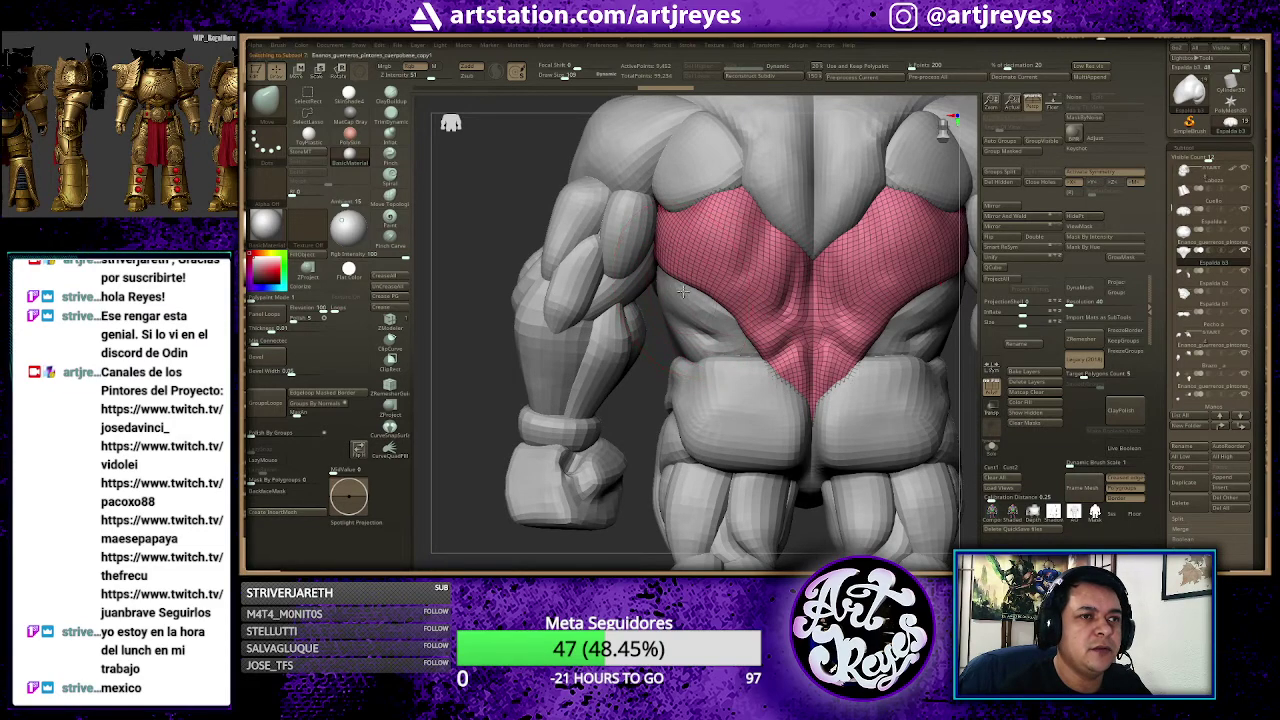
{"action": "key", "text": "ctrl+shift+s"}
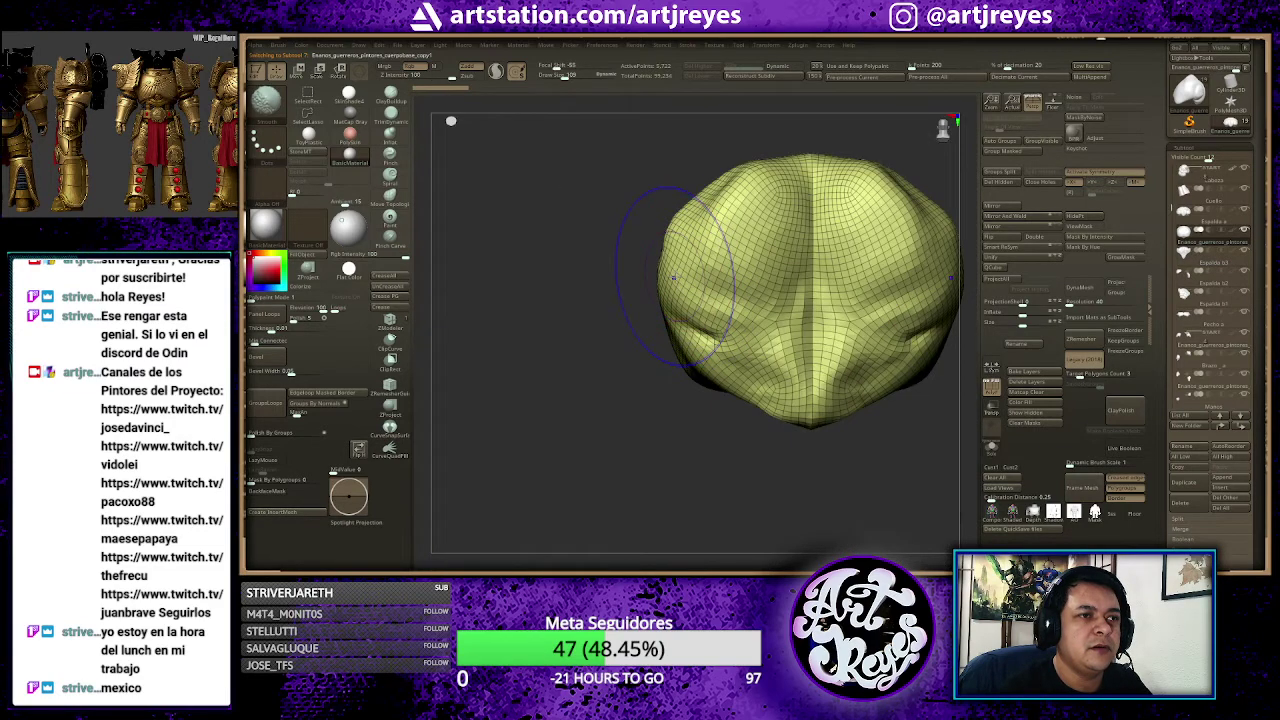
{"action": "key", "text": "ctrl+shift+s"}
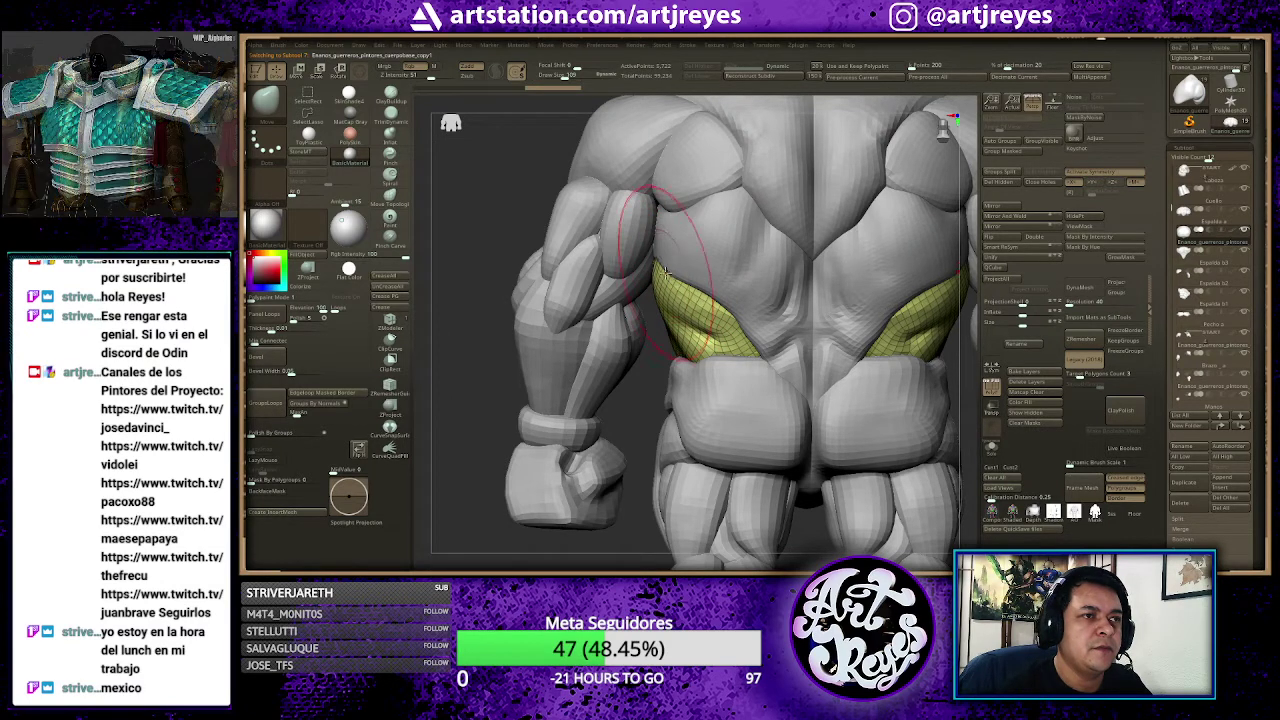
{"action": "right_click_drag", "start_coordinate": [658, 366], "coordinate": [668, 250]}
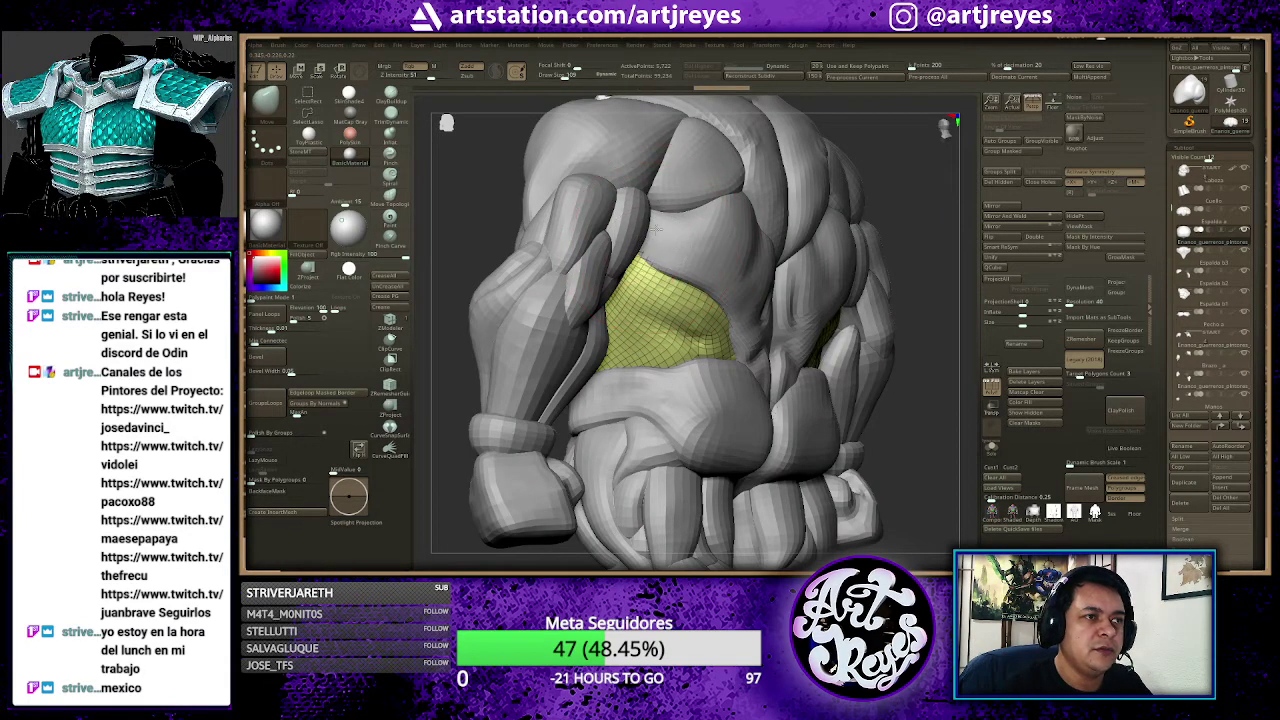
{"action": "left_click_drag", "start_coordinate": [914, 163], "coordinate": [880, 163], "text": "shift"}
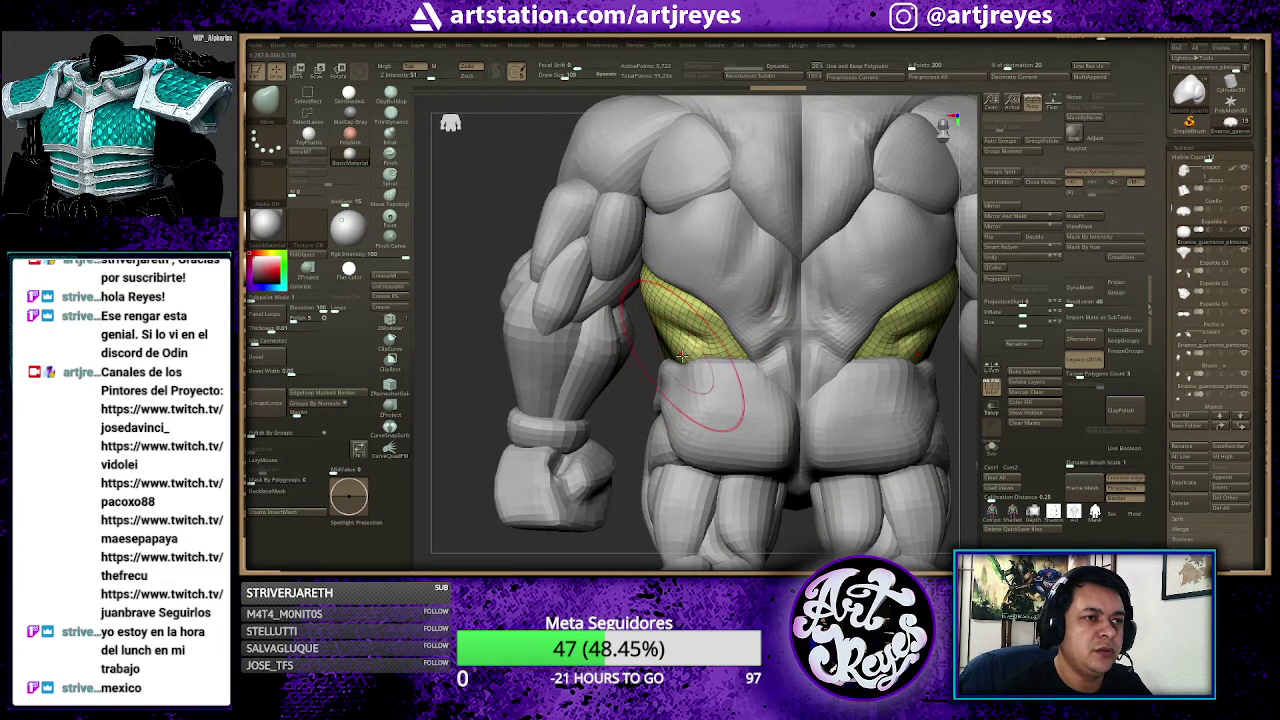
Step: Isolate the lat piece again, then review it from three-quarter and front views
{"action": "key", "text": "space"}
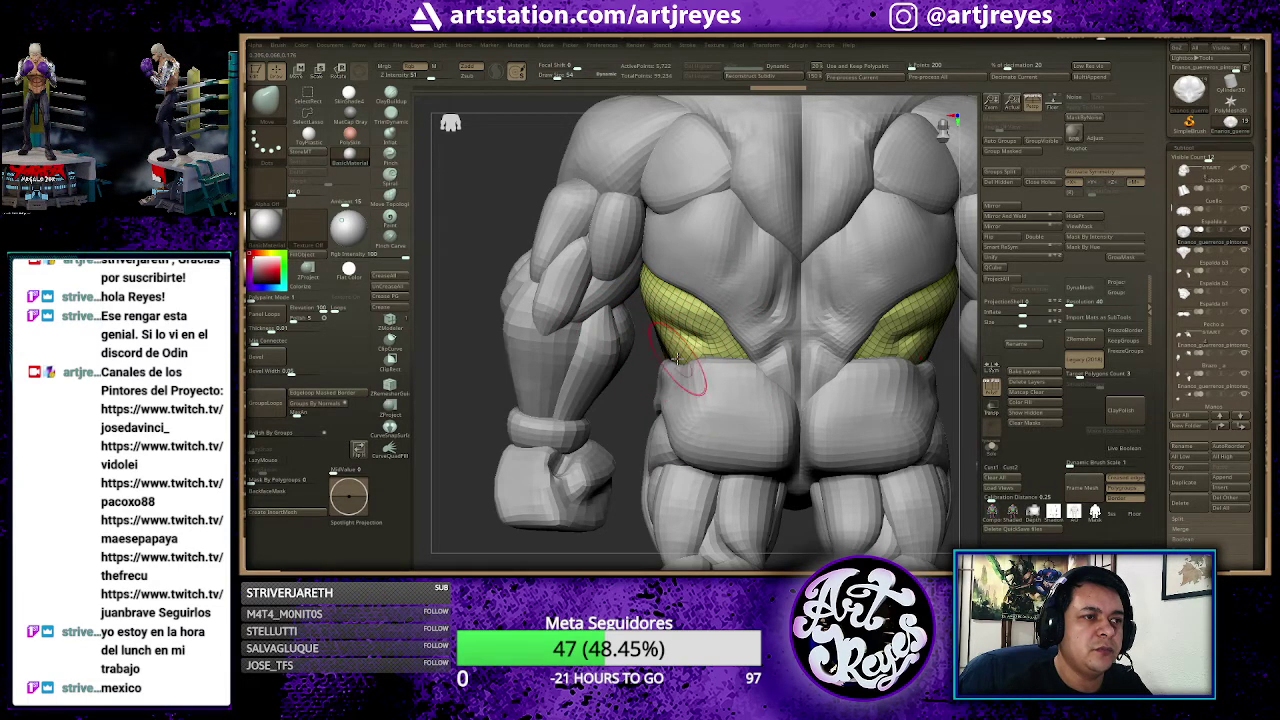
{"action": "left_click", "coordinate": [678, 358], "text": "ctrl+shift"}
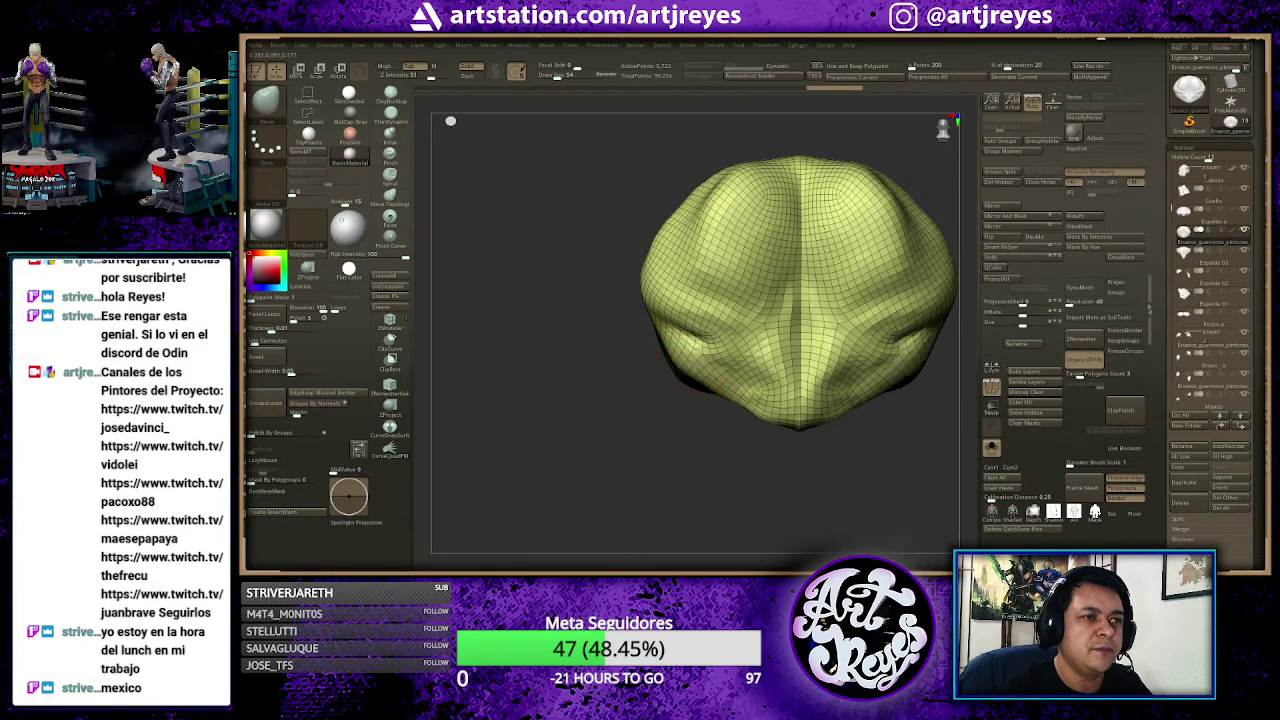
{"action": "left_click", "coordinate": [693, 405], "text": "ctrl+shift"}
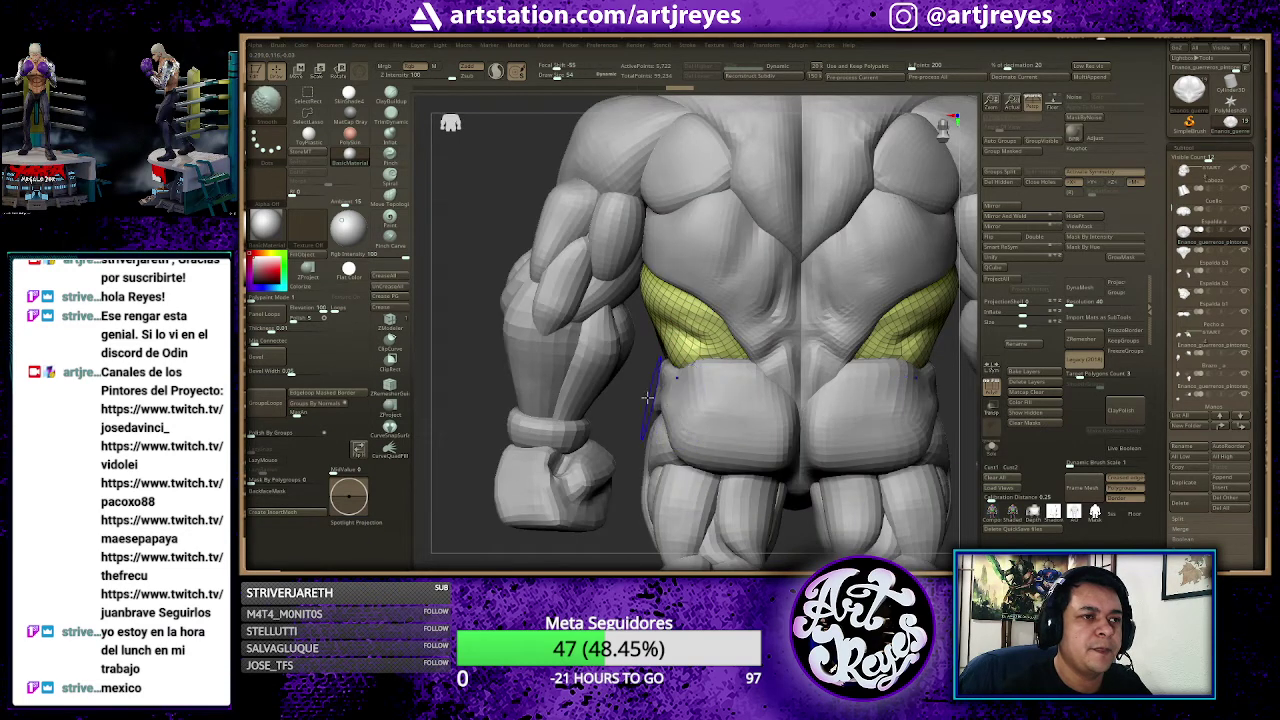
{"action": "left_click", "coordinate": [680, 385], "text": "ctrl+shift"}
{"action": "left_click", "coordinate": [677, 378], "text": "ctrl+shift"}
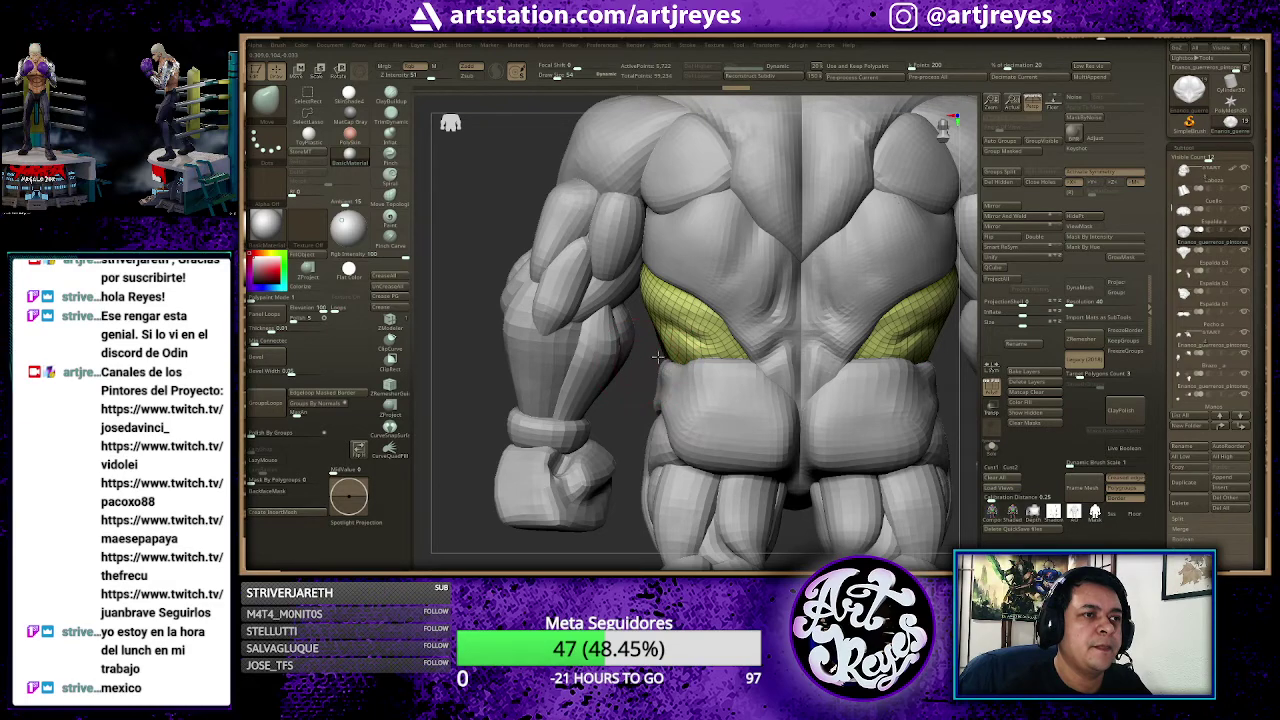
{"action": "right_click_drag", "start_coordinate": [657, 357], "coordinate": [620, 360]}
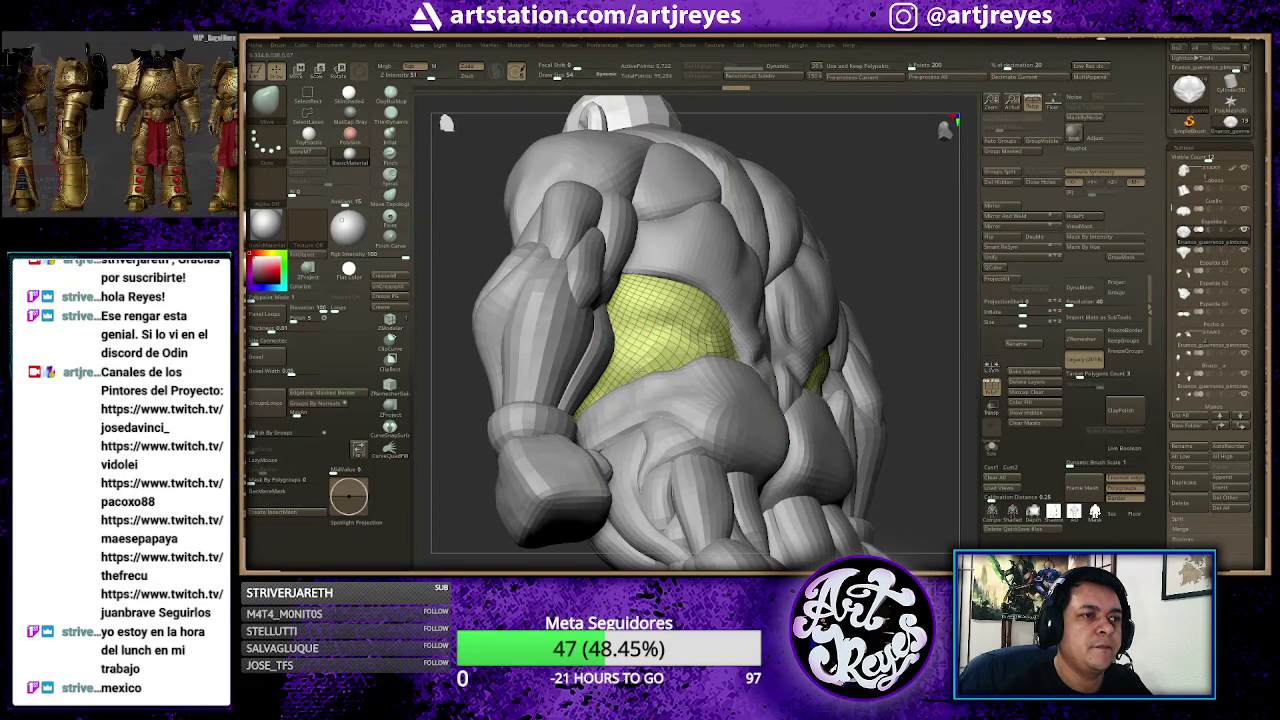
{"action": "mouse_move", "coordinate": [767, 298]}
{"action": "right_mouse_down"}
{"action": "mouse_move", "coordinate": [820, 209]}
{"action": "mouse_move", "coordinate": [791, 206]}
{"action": "mouse_move", "coordinate": [874, 208]}
{"action": "right_mouse_up"}
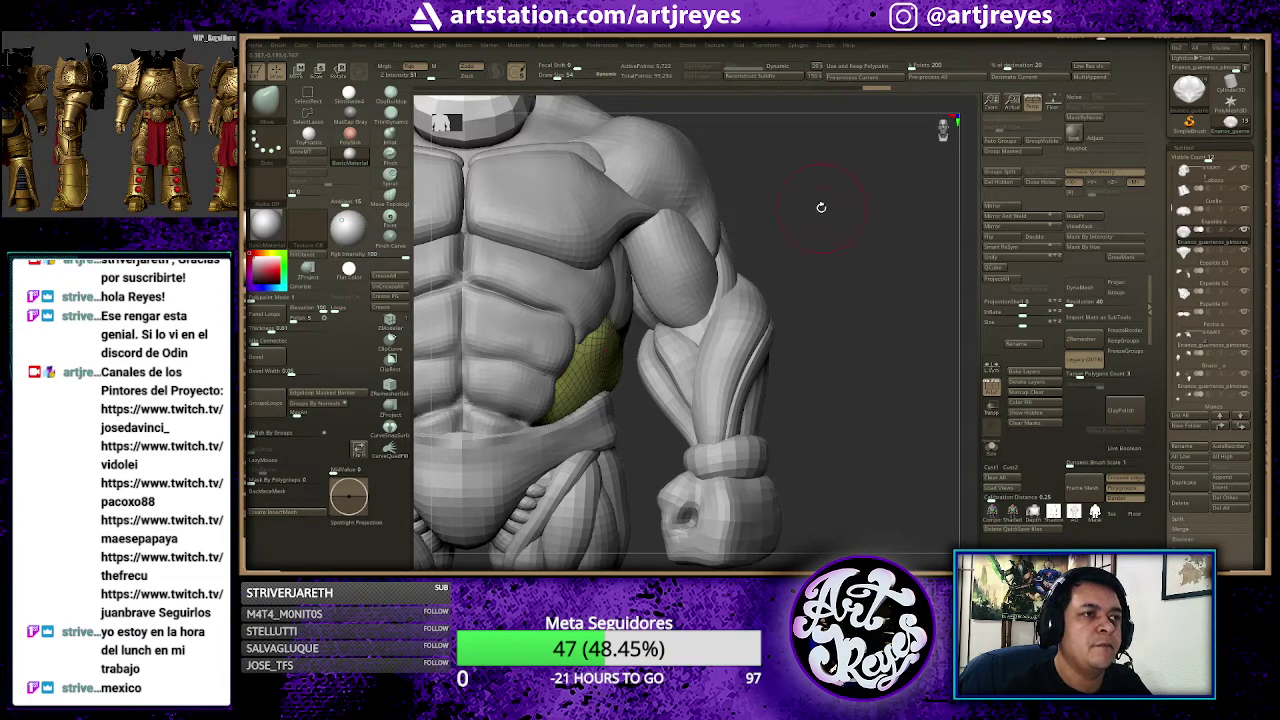
{"action": "mouse_move", "coordinate": [820, 206]}
{"action": "right_mouse_down"}
{"action": "mouse_move", "coordinate": [945, 188]}
{"action": "mouse_move", "coordinate": [903, 209]}
{"action": "mouse_move", "coordinate": [591, 234]}
{"action": "mouse_move", "coordinate": [660, 285]}
{"action": "right_mouse_up"}
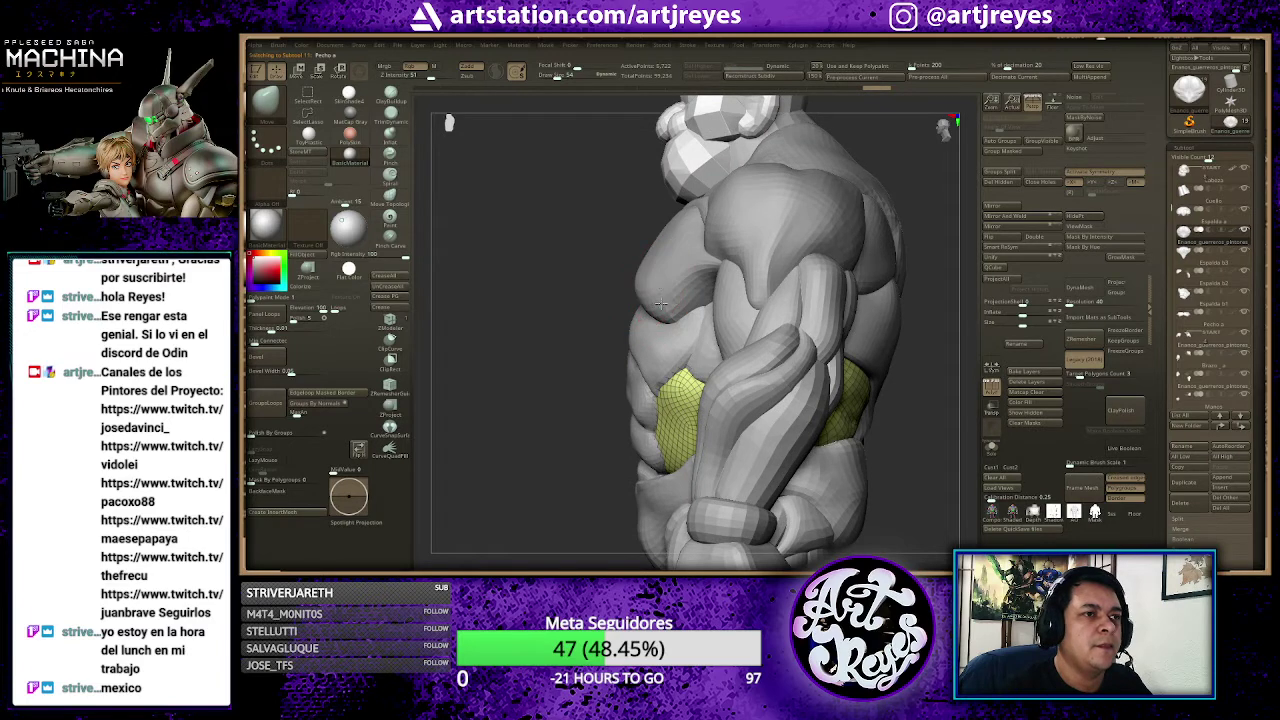
Step: Select the pink chest, then the green abdominal piece, and review front and side views
{"action": "left_click", "coordinate": [674, 259], "text": "alt"}
{"action": "left_click", "coordinate": [665, 339], "text": "alt"}
{"action": "right_click_drag", "start_coordinate": [605, 310], "coordinate": [583, 302]}
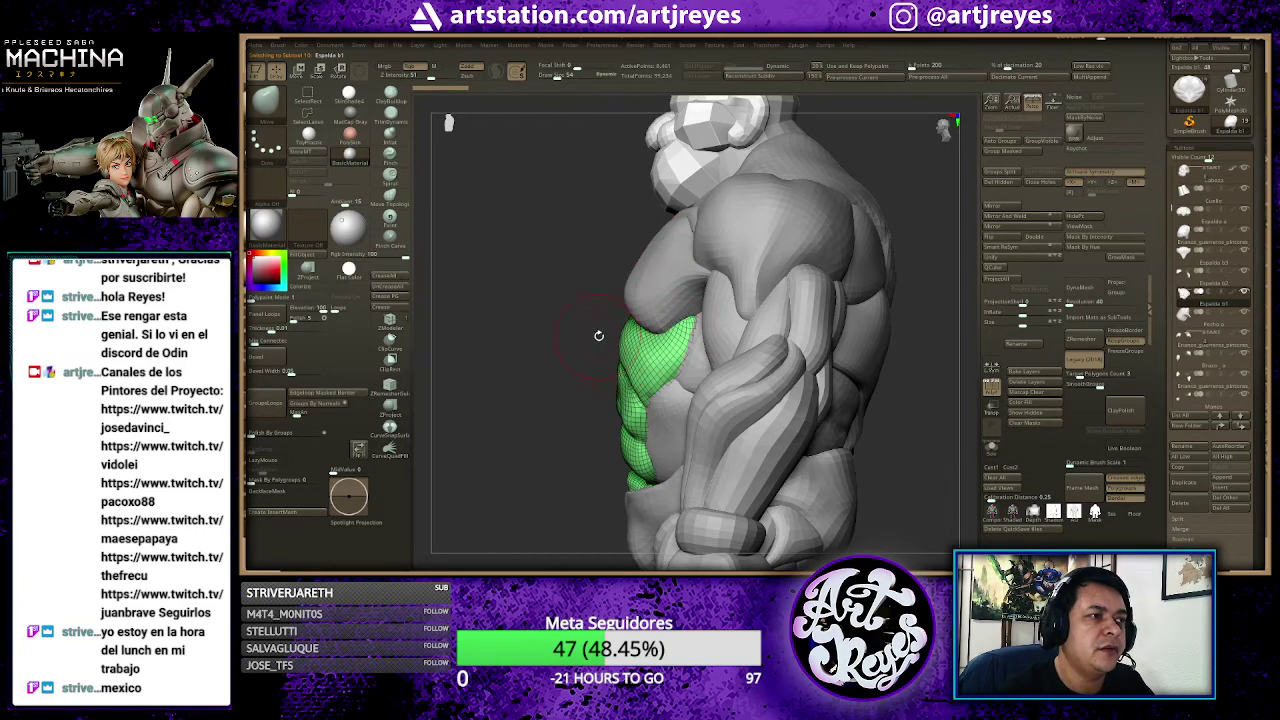
{"action": "left_click_drag", "start_coordinate": [591, 321], "coordinate": [922, 218], "text": "shift"}
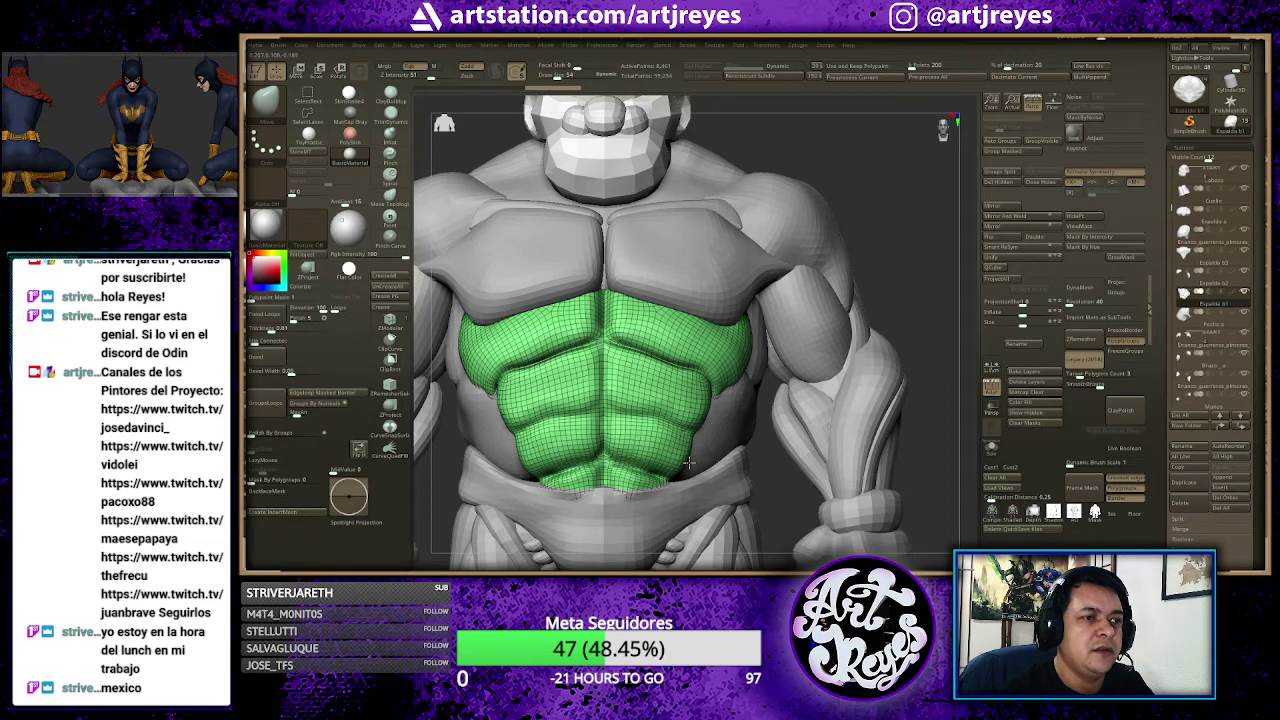
{"action": "left_click_drag", "start_coordinate": [890, 200], "coordinate": [606, 367]}
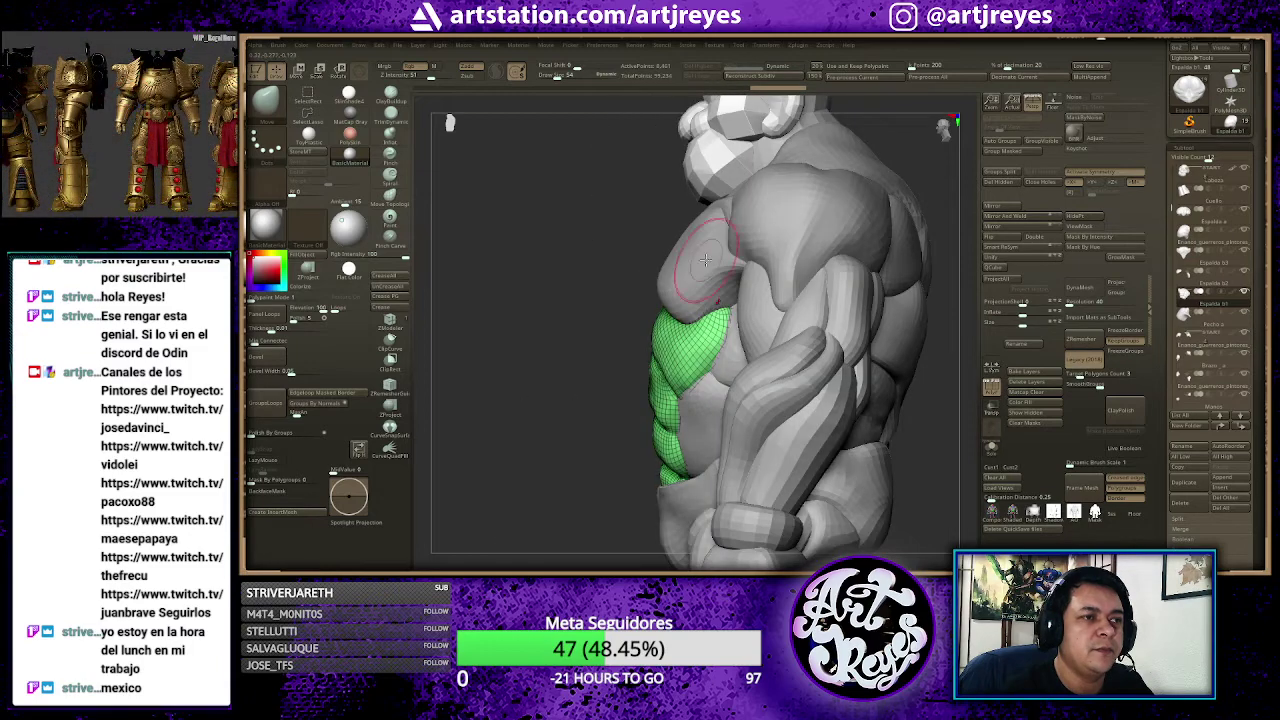
{"action": "mouse_move", "coordinate": [600, 241]}
{"action": "left_mouse_down", "text": "shift"}
{"action": "mouse_move", "coordinate": [840, 193]}
{"action": "mouse_move", "coordinate": [889, 223]}
{"action": "mouse_move", "coordinate": [863, 190]}
{"action": "mouse_move", "coordinate": [898, 201]}
{"action": "mouse_move", "coordinate": [837, 187]}
{"action": "mouse_move", "coordinate": [849, 237]}
{"action": "left_mouse_up", "text": "shift"}
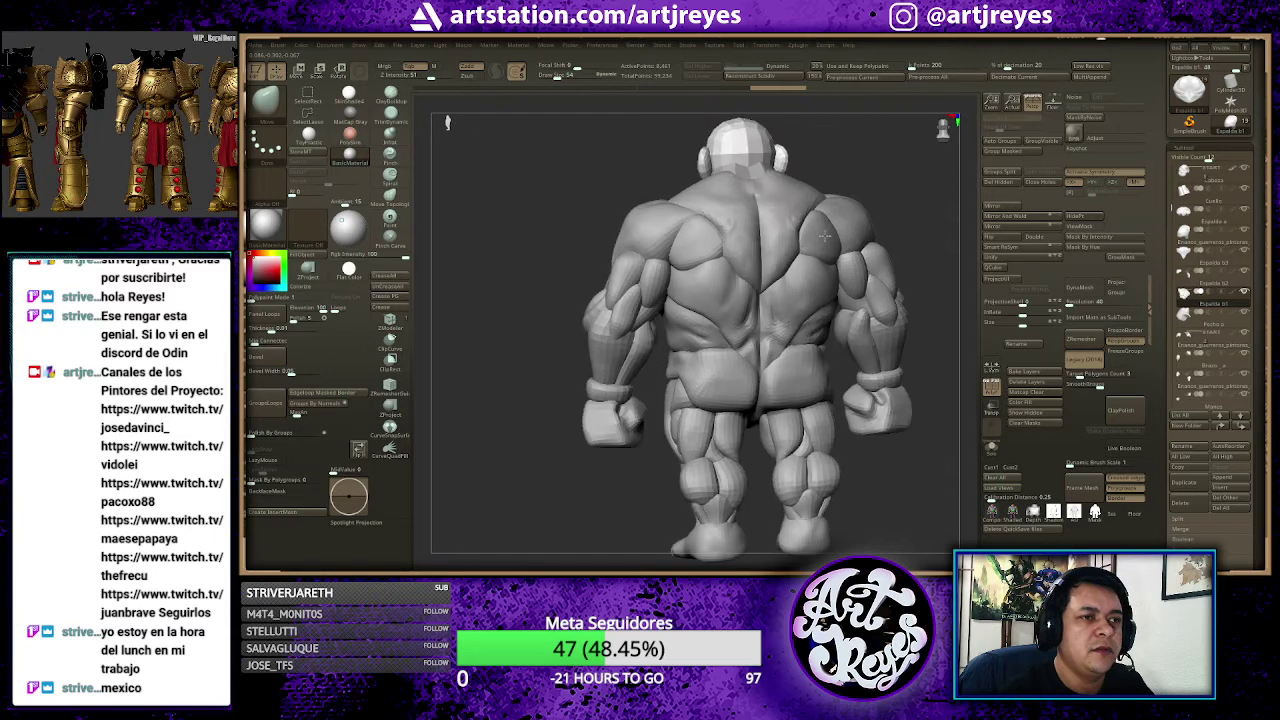
Step: Review the whole dwarf from back and front angles, then refit it in the view
{"action": "mouse_move", "coordinate": [904, 184]}
{"action": "left_mouse_down"}
{"action": "mouse_move", "coordinate": [618, 454]}
{"action": "mouse_move", "coordinate": [628, 368]}
{"action": "left_mouse_up"}
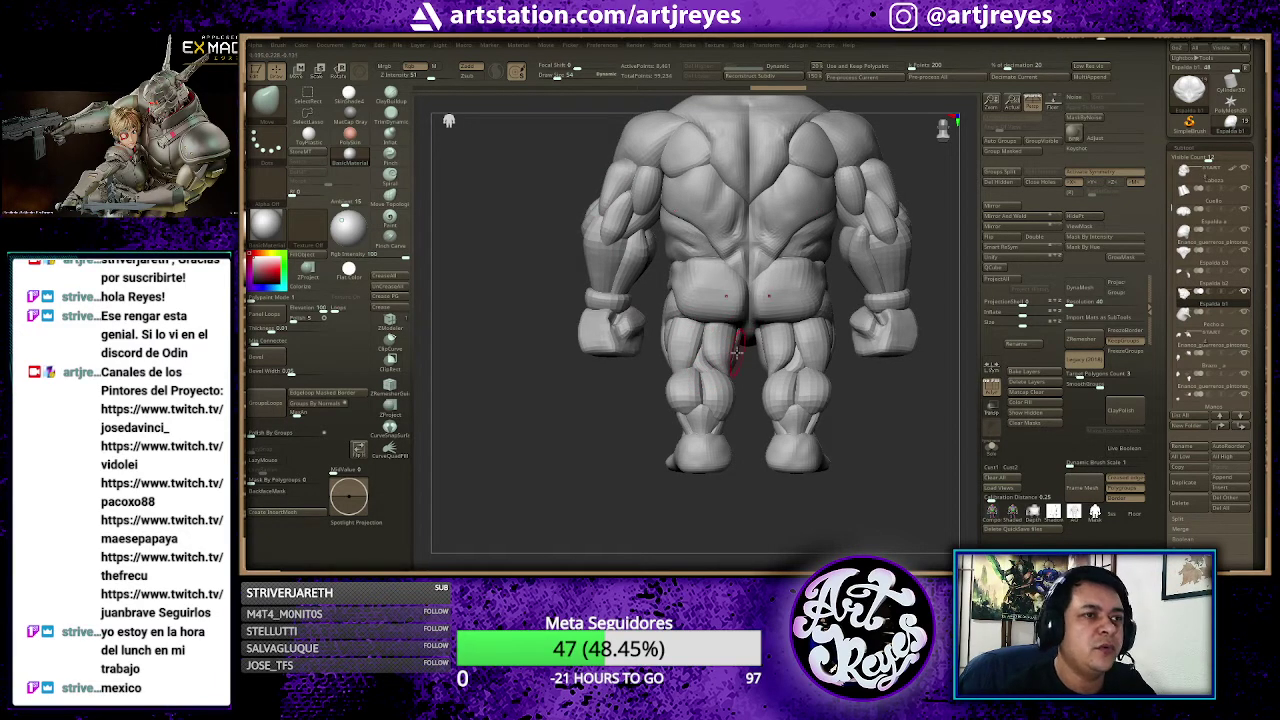
{"action": "mouse_move", "coordinate": [620, 405]}
{"action": "left_mouse_down"}
{"action": "mouse_move", "coordinate": [690, 396]}
{"action": "mouse_move", "coordinate": [850, 441]}
{"action": "left_mouse_up"}
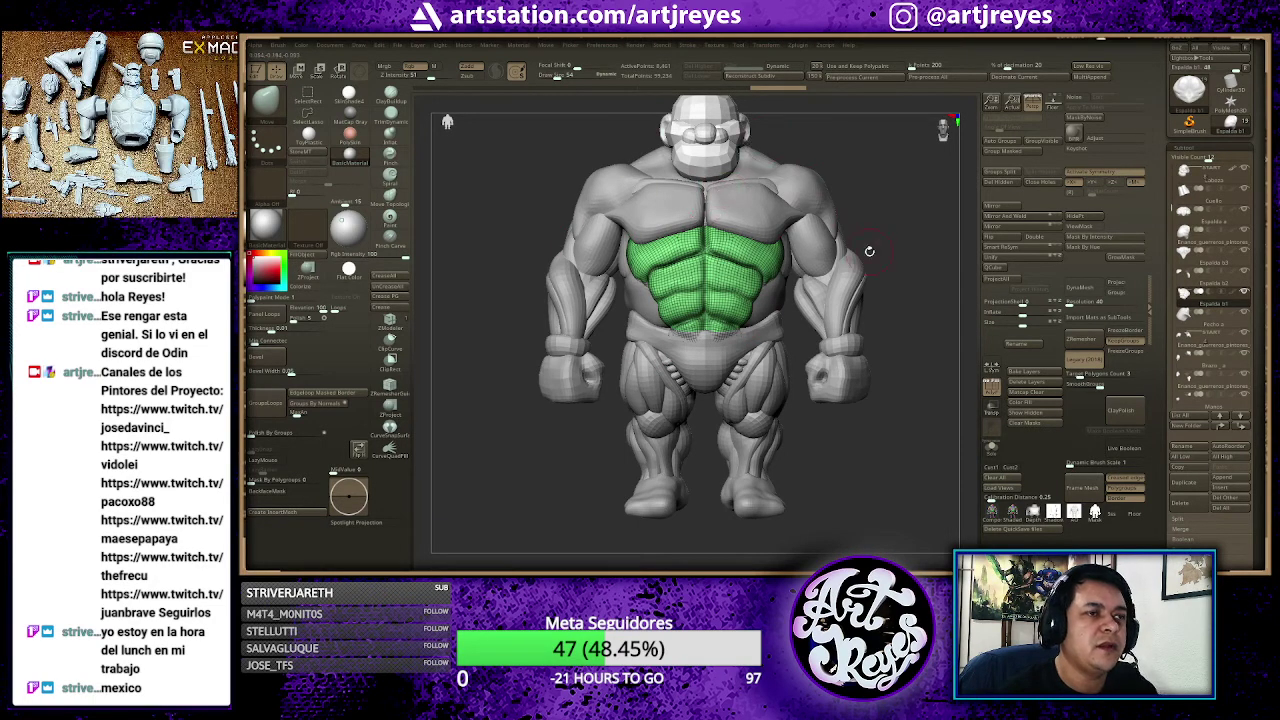
{"action": "mouse_move", "coordinate": [890, 187]}
{"action": "left_mouse_down"}
{"action": "mouse_move", "coordinate": [871, 218]}
{"action": "mouse_move", "coordinate": [920, 196]}
{"action": "left_mouse_up"}
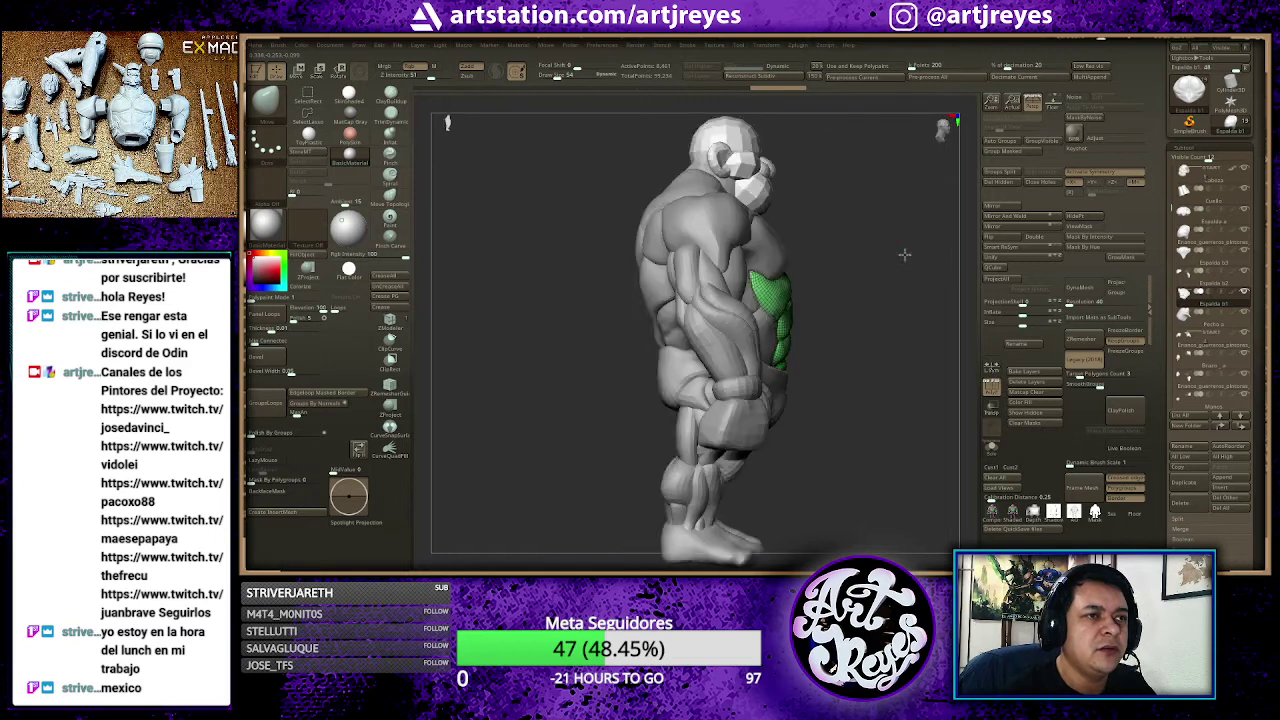
{"action": "mouse_move", "coordinate": [904, 254]}
{"action": "left_mouse_down", "text": "shift"}
{"action": "mouse_move", "coordinate": [900, 218]}
{"action": "mouse_move", "coordinate": [885, 235]}
{"action": "mouse_move", "coordinate": [889, 206]}
{"action": "mouse_move", "coordinate": [846, 206]}
{"action": "left_mouse_up", "text": "shift"}
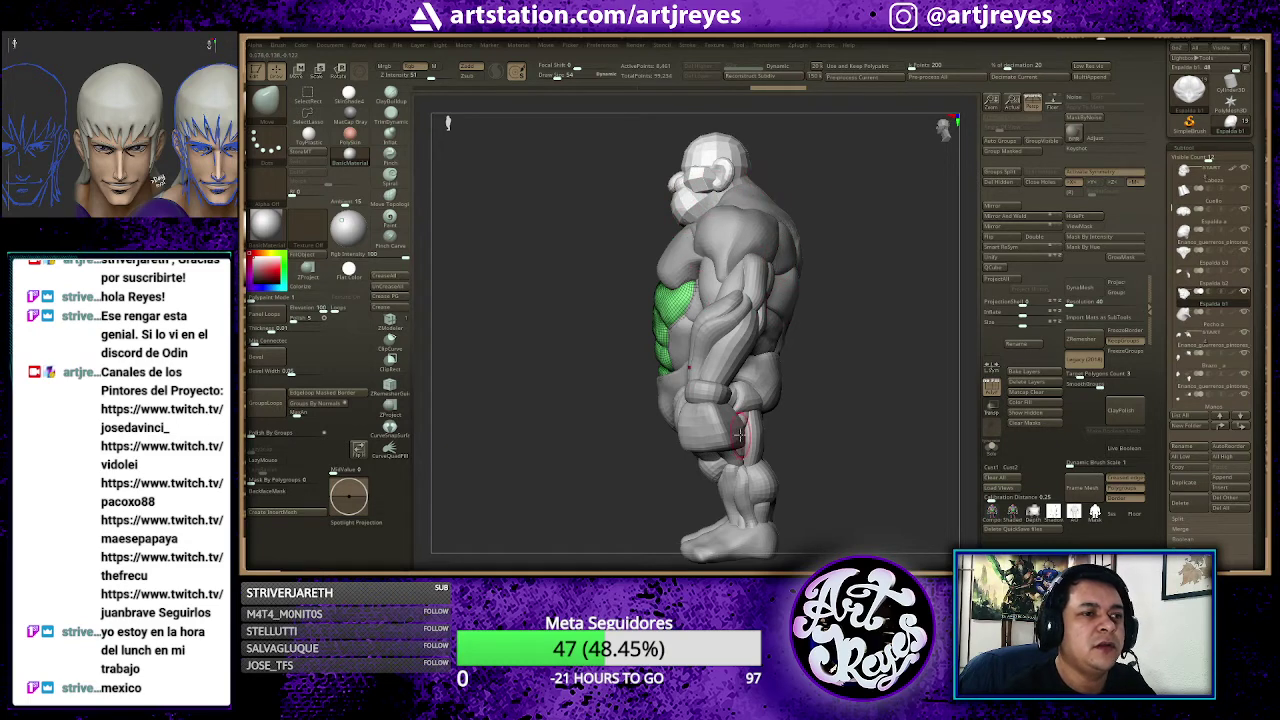
{"action": "left_click_drag", "start_coordinate": [854, 341], "coordinate": [890, 375]}
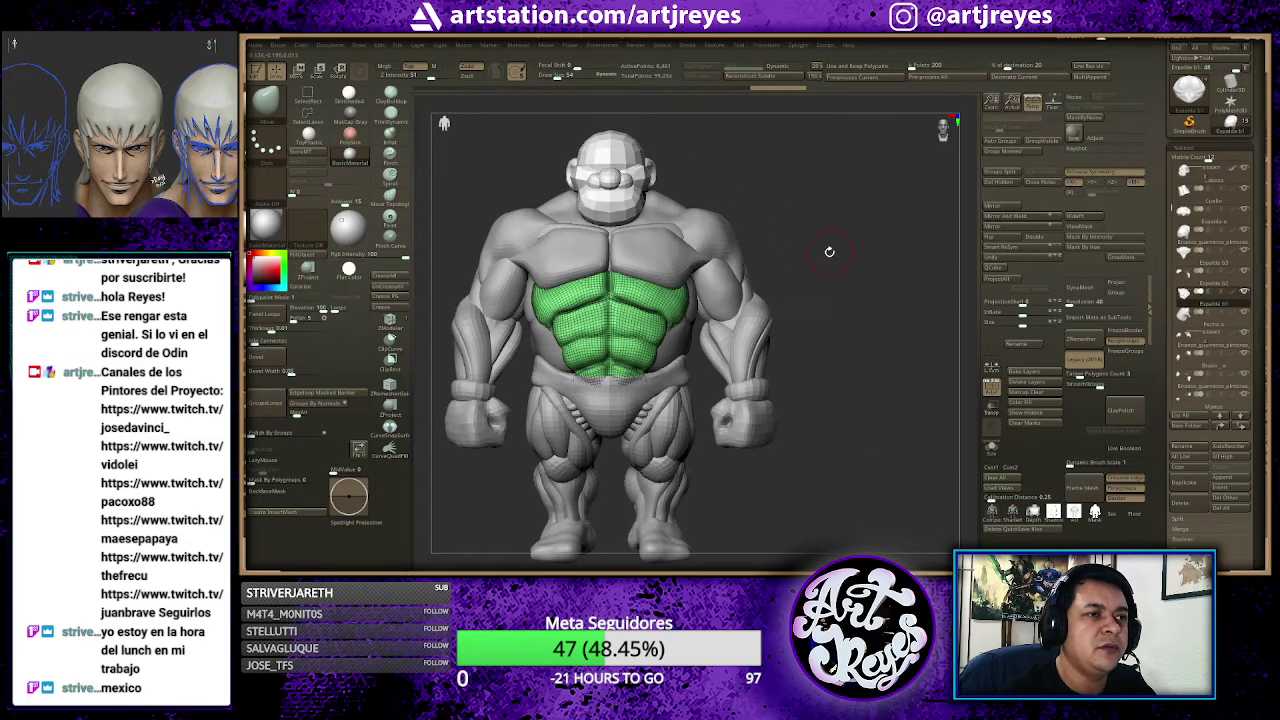
{"action": "left_click_drag", "start_coordinate": [829, 251], "coordinate": [951, 223], "text": "alt"}
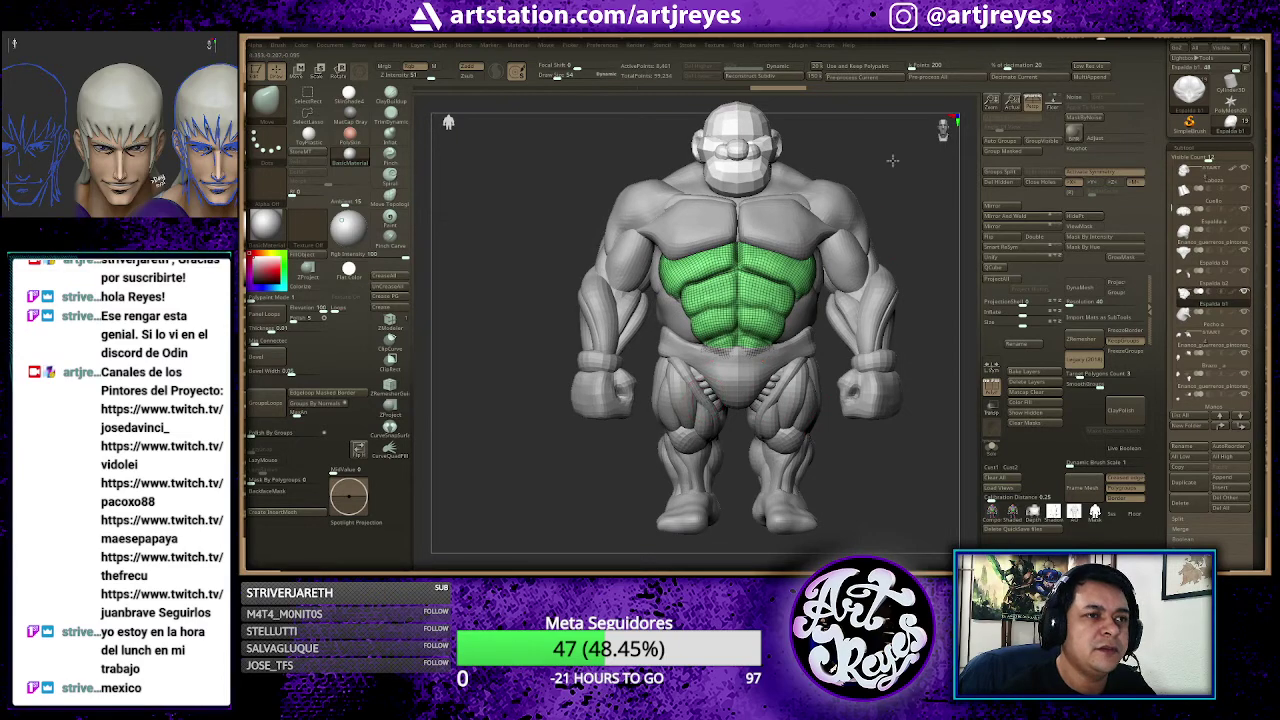
{"action": "mouse_move", "coordinate": [892, 160]}
{"action": "left_mouse_down", "text": "alt"}
{"action": "mouse_move", "coordinate": [880, 159]}
{"action": "mouse_move", "coordinate": [856, 224]}
{"action": "left_mouse_up", "text": "alt"}
{"action": "key", "text": "f"}
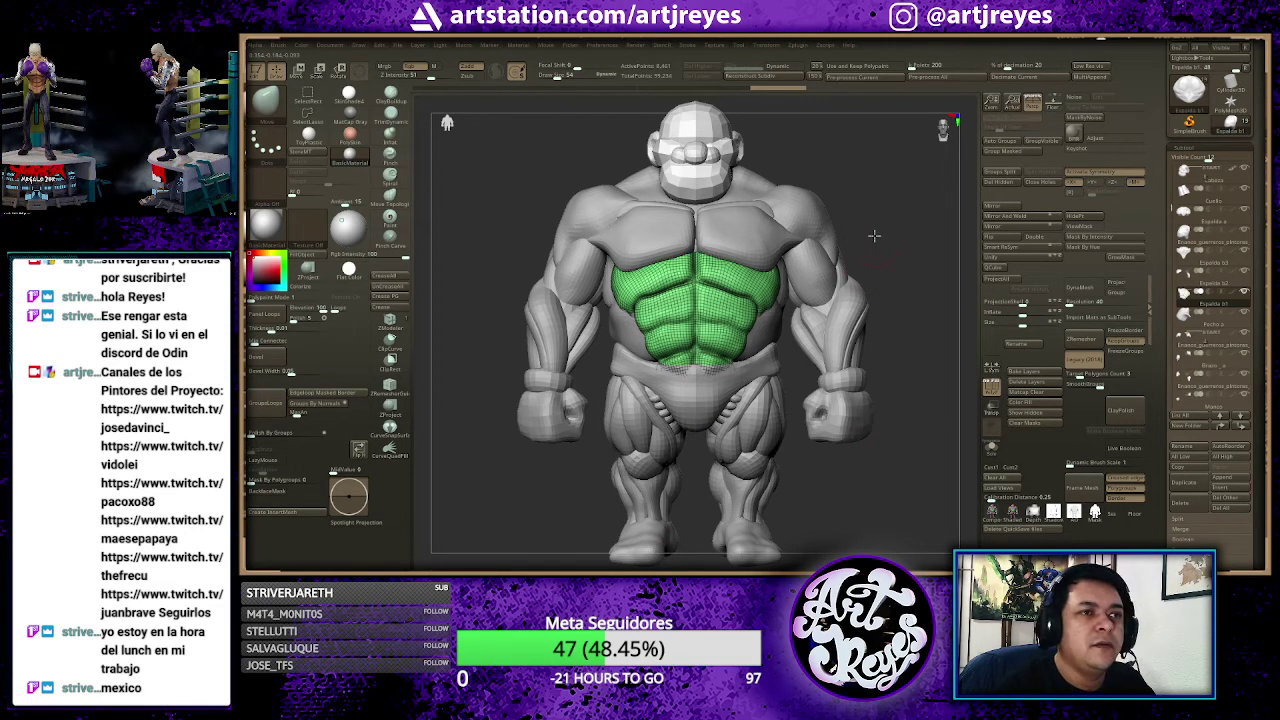
Step: Toggle Rotate mode on and off, then make the red briefs piece active
{"action": "key", "text": "r"}
{"action": "key", "text": "q"}
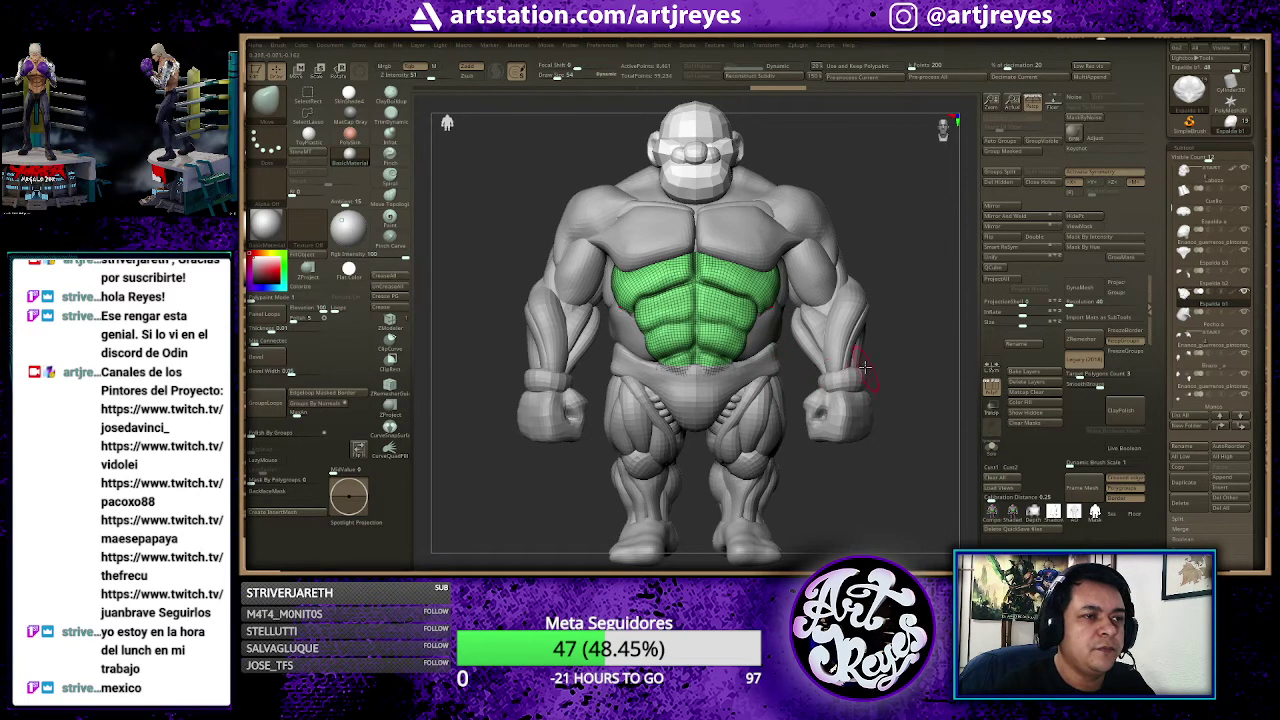
{"action": "left_click", "coordinate": [671, 388], "text": "alt"}
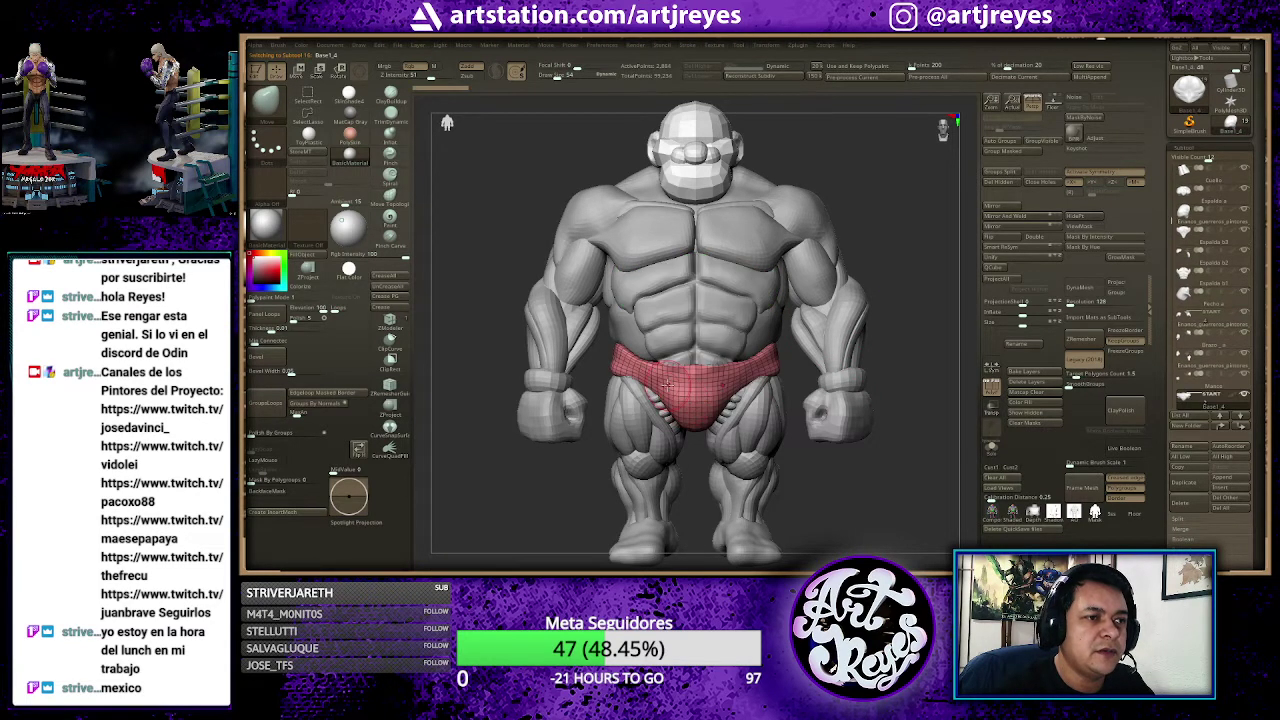
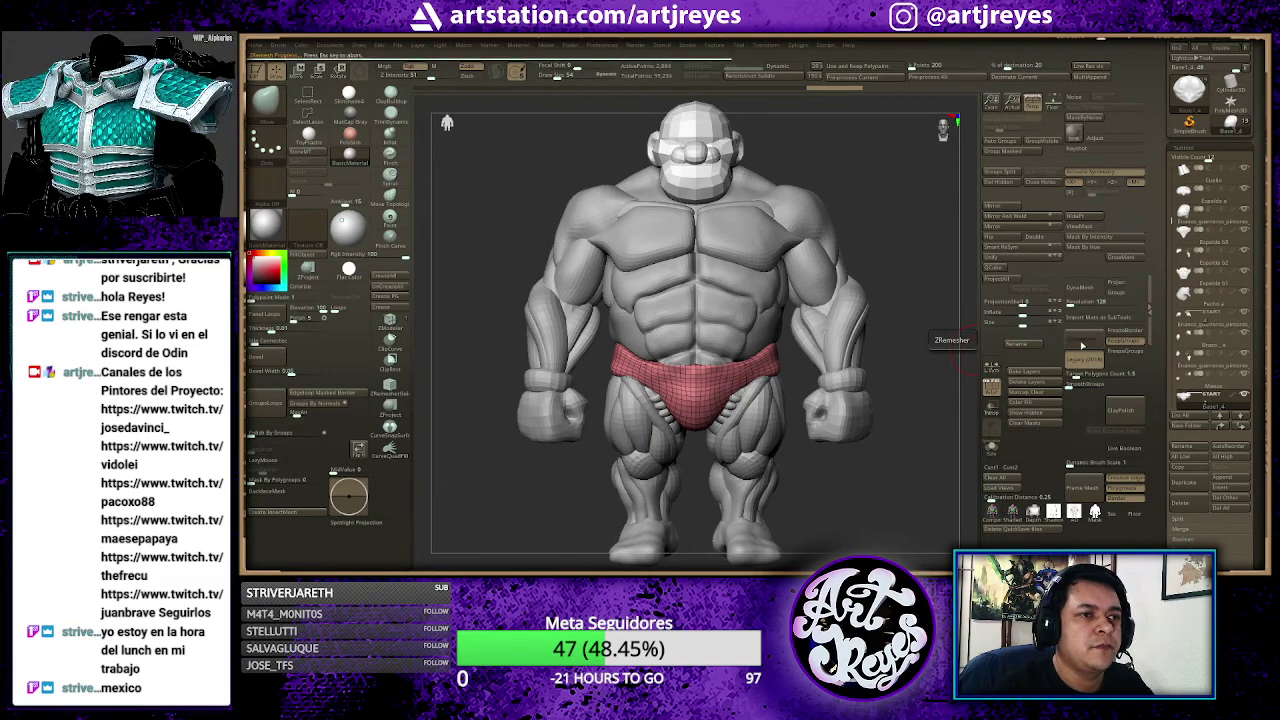
Step: Select the abdominal SubTool and ZRemesh it into an evenly gridded layout
{"action": "left_click", "coordinate": [714, 252], "text": "alt"}
{"action": "left_click", "coordinate": [716, 295], "text": "alt"}
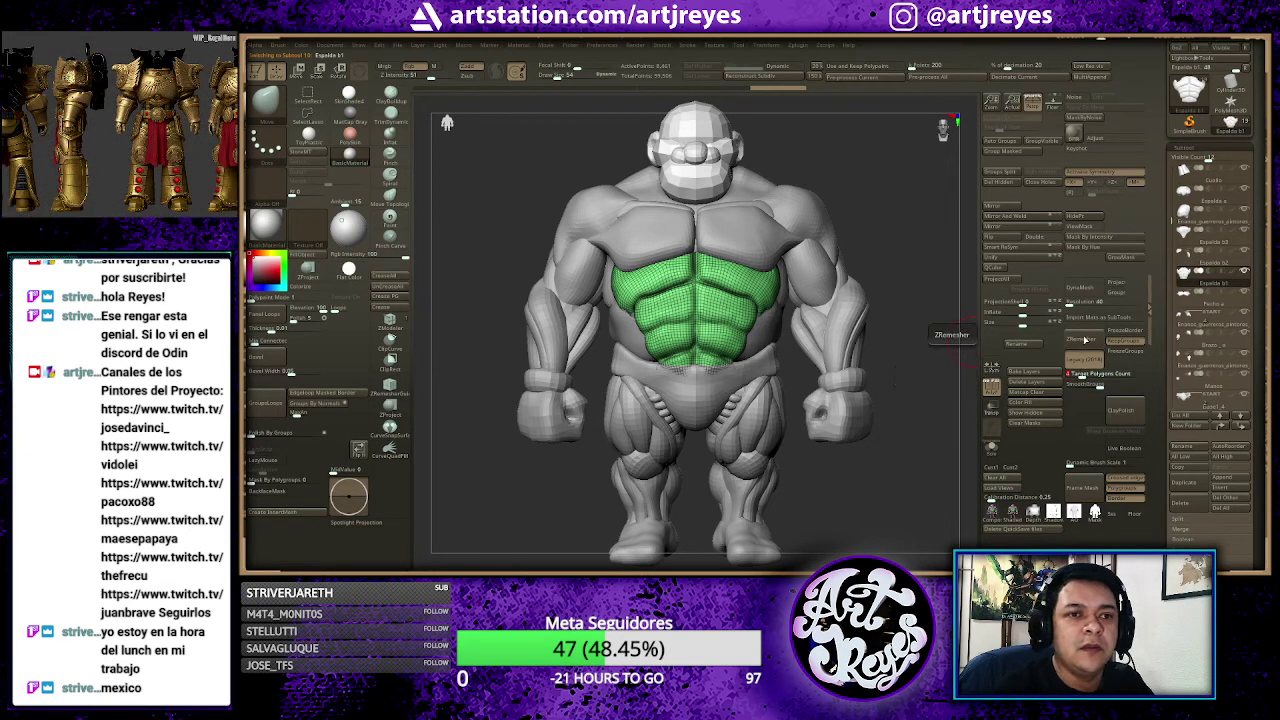
{"action": "left_click", "coordinate": [1085, 340]}
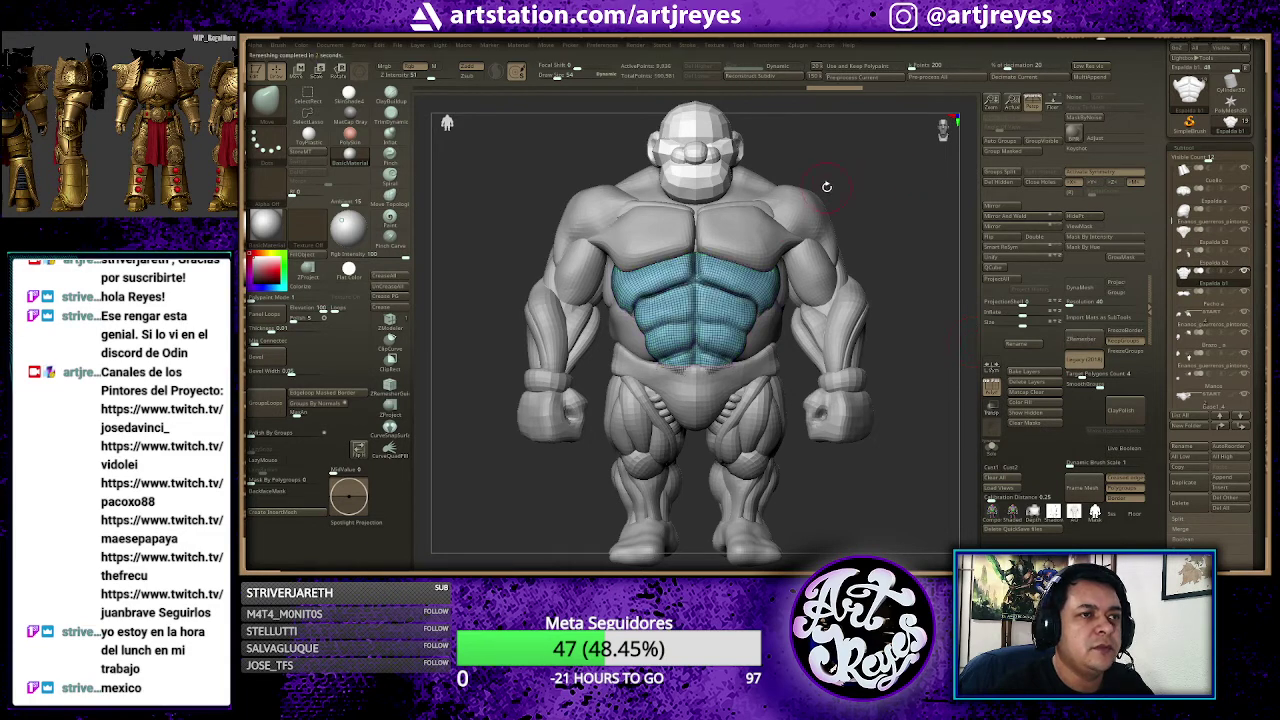
Step: Step through the pecs and back SubTools to the neck piece and zoom in on it
{"action": "left_click", "coordinate": [760, 228], "text": "alt"}
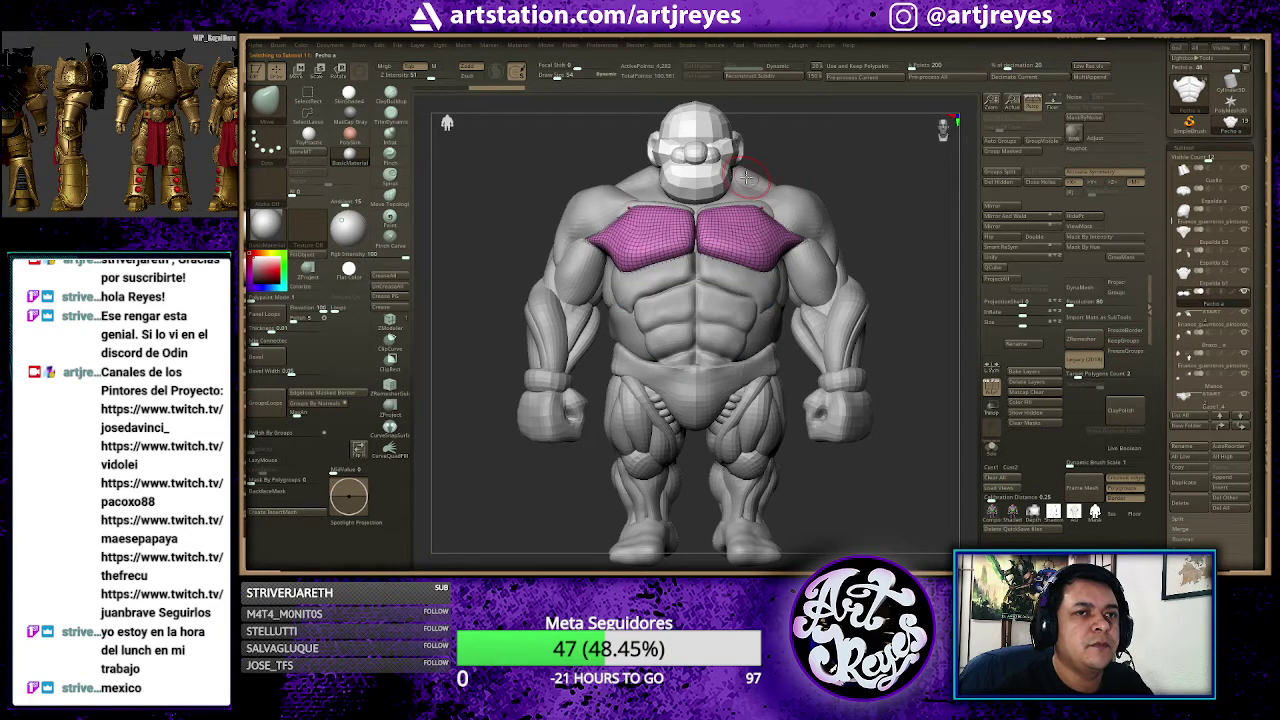
{"action": "left_click", "coordinate": [745, 177], "text": "alt"}
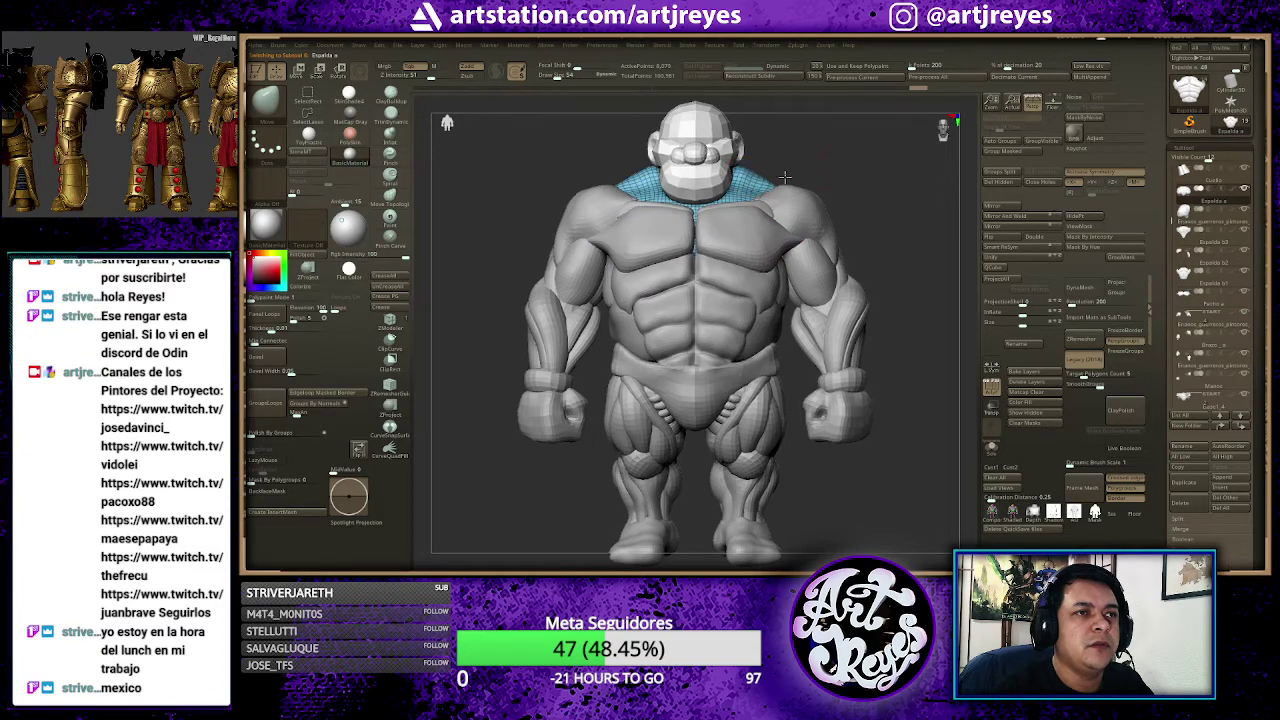
{"action": "mouse_move", "coordinate": [766, 171]}
{"action": "right_mouse_down"}
{"action": "mouse_move", "coordinate": [752, 181]}
{"action": "mouse_move", "coordinate": [690, 160]}
{"action": "mouse_move", "coordinate": [654, 183]}
{"action": "mouse_move", "coordinate": [732, 236]}
{"action": "right_mouse_up"}
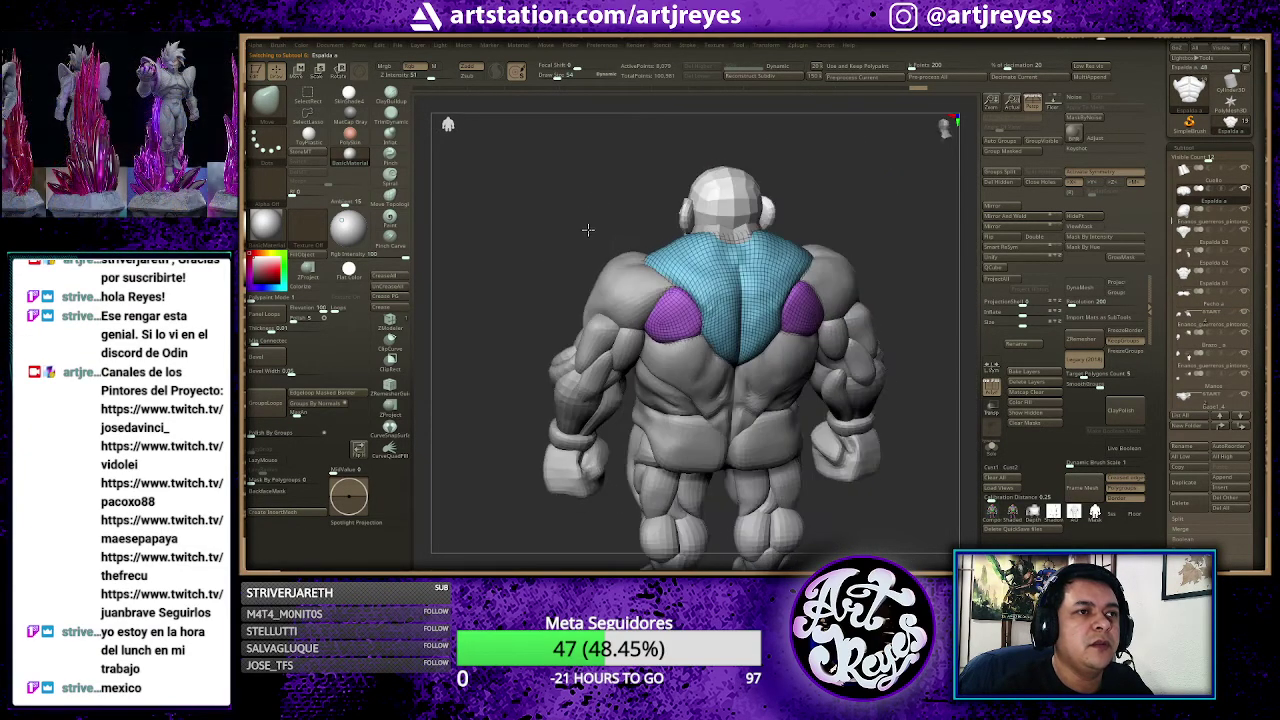
{"action": "left_click", "coordinate": [677, 193], "text": "alt"}
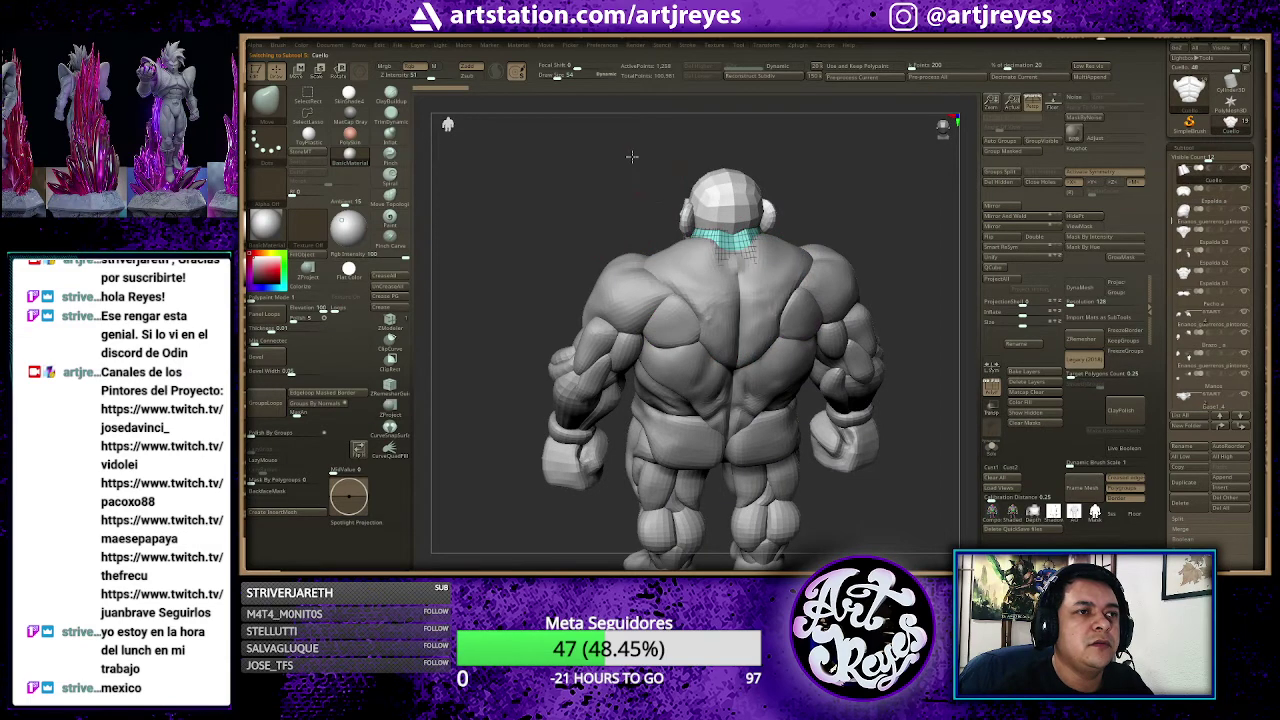
{"action": "right_click_drag", "start_coordinate": [733, 246], "coordinate": [760, 200], "text": "ctrl"}
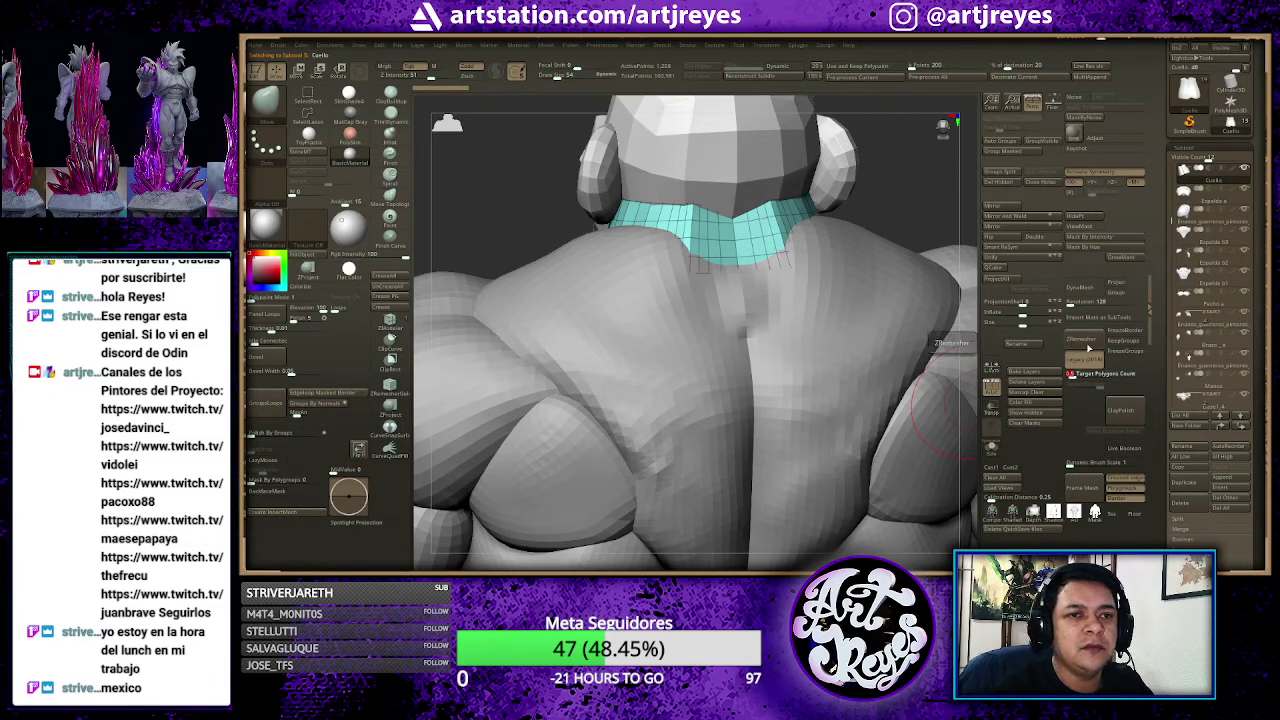
Step: ZRemesh the neck collar and pull back to a side view of the upper back
{"action": "left_click", "coordinate": [1090, 345]}
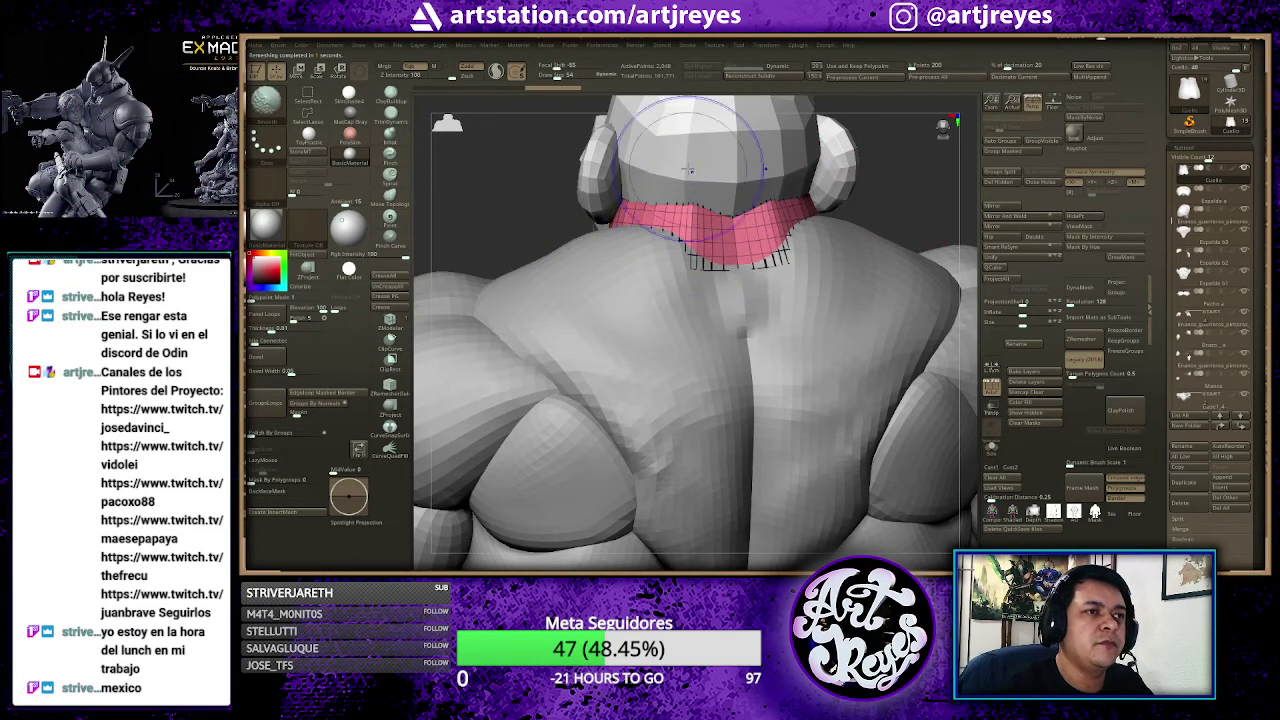
{"action": "key", "text": "shift"}
{"action": "mouse_move", "coordinate": [889, 184]}
{"action": "left_mouse_down", "text": "alt"}
{"action": "mouse_move", "coordinate": [854, 194]}
{"action": "mouse_move", "coordinate": [862, 204]}
{"action": "mouse_move", "coordinate": [804, 200]}
{"action": "left_mouse_up", "text": "alt"}
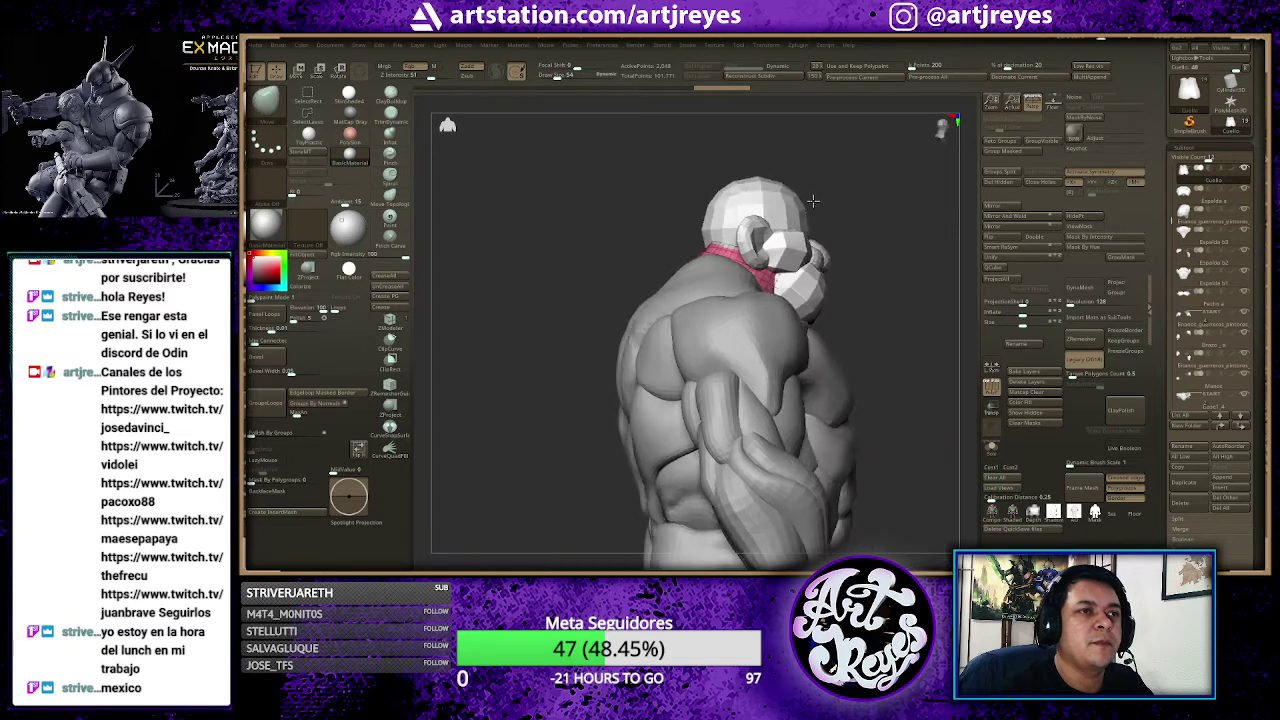
{"action": "left_click_drag", "start_coordinate": [589, 266], "coordinate": [670, 260]}
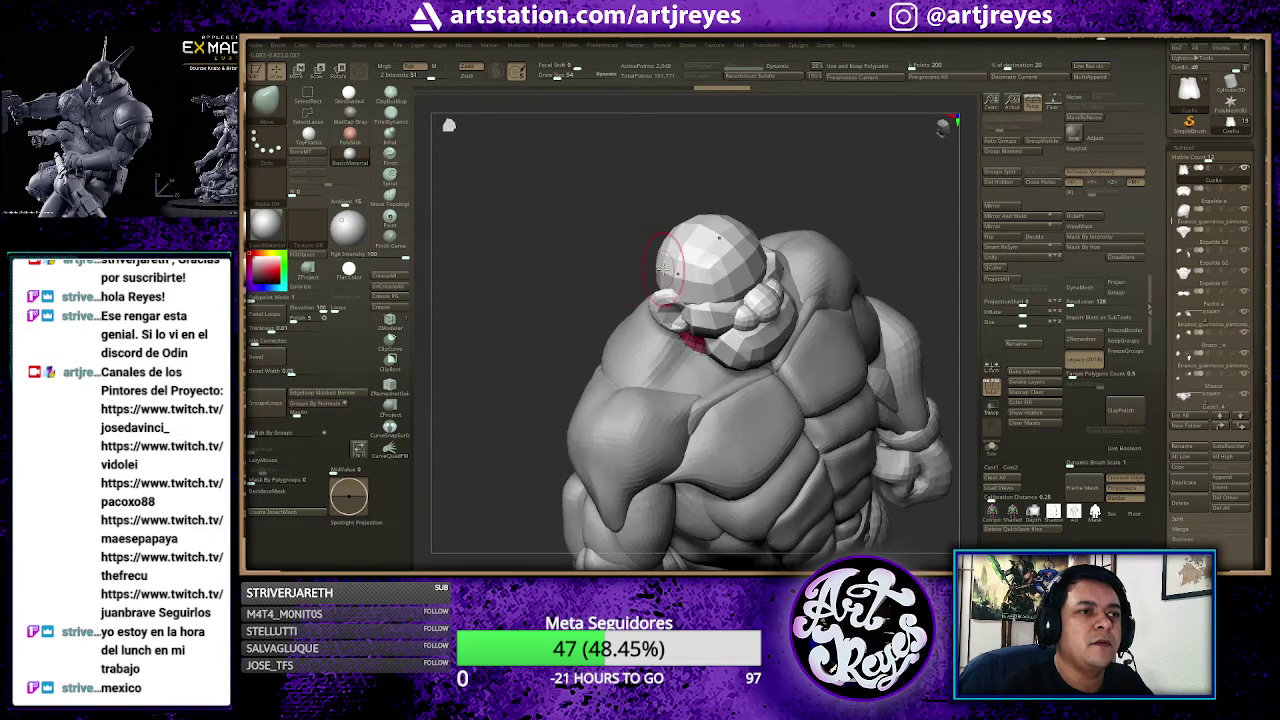
Step: Toggle Solo on the neck collar repeatedly to inspect its new mesh from several angles
{"action": "key", "text": "shift+alt+s"}
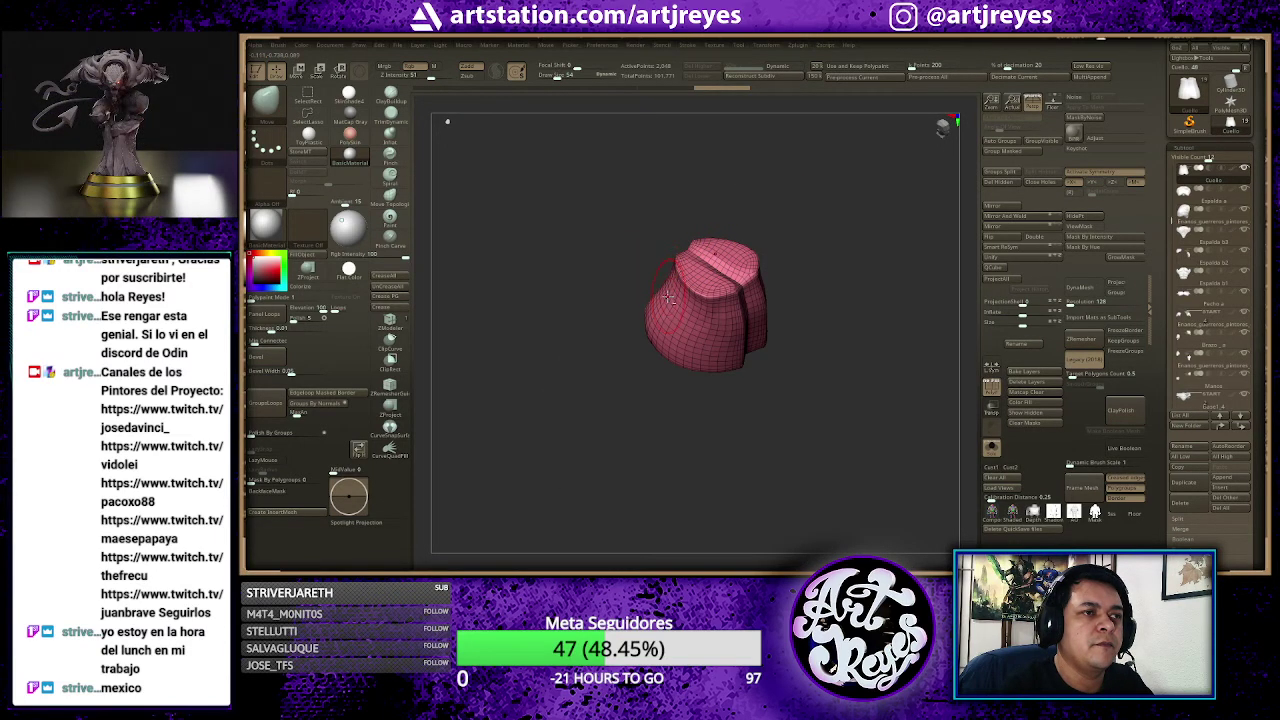
{"action": "left_click_drag", "start_coordinate": [630, 254], "coordinate": [654, 240]}
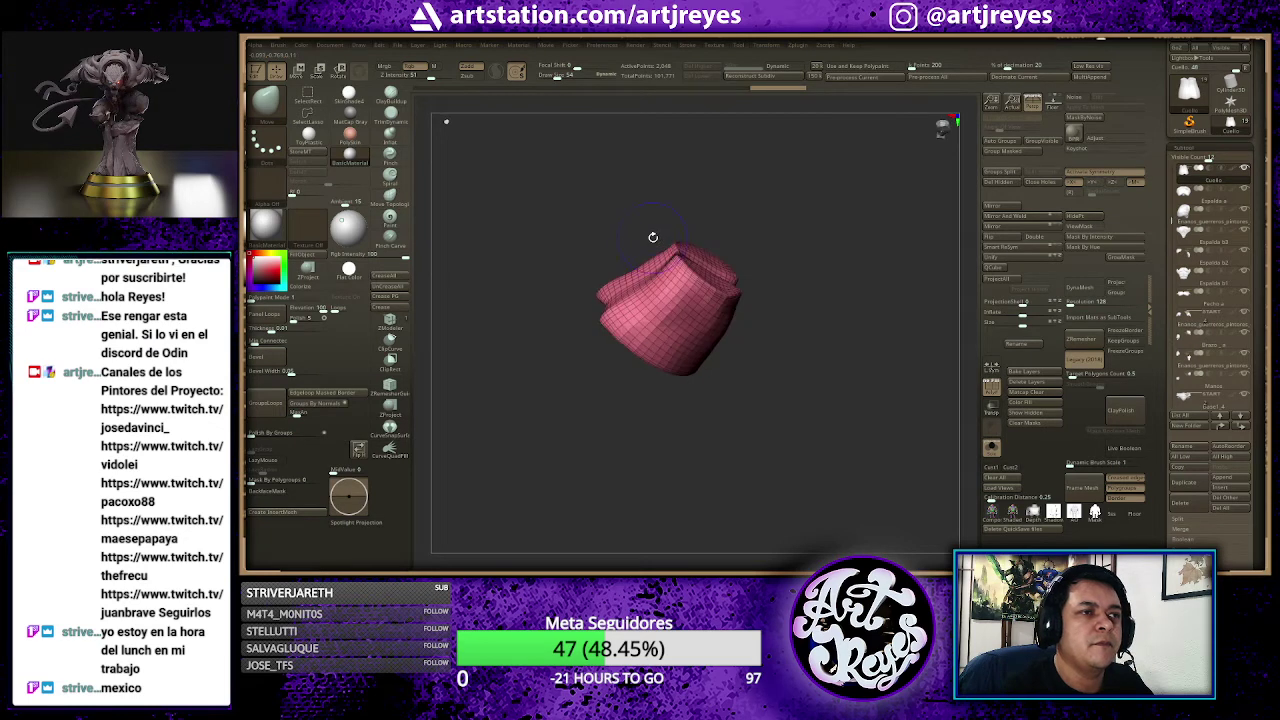
{"action": "key", "text": "shift+alt+s"}
{"action": "left_click_drag", "start_coordinate": [783, 269], "coordinate": [843, 232]}
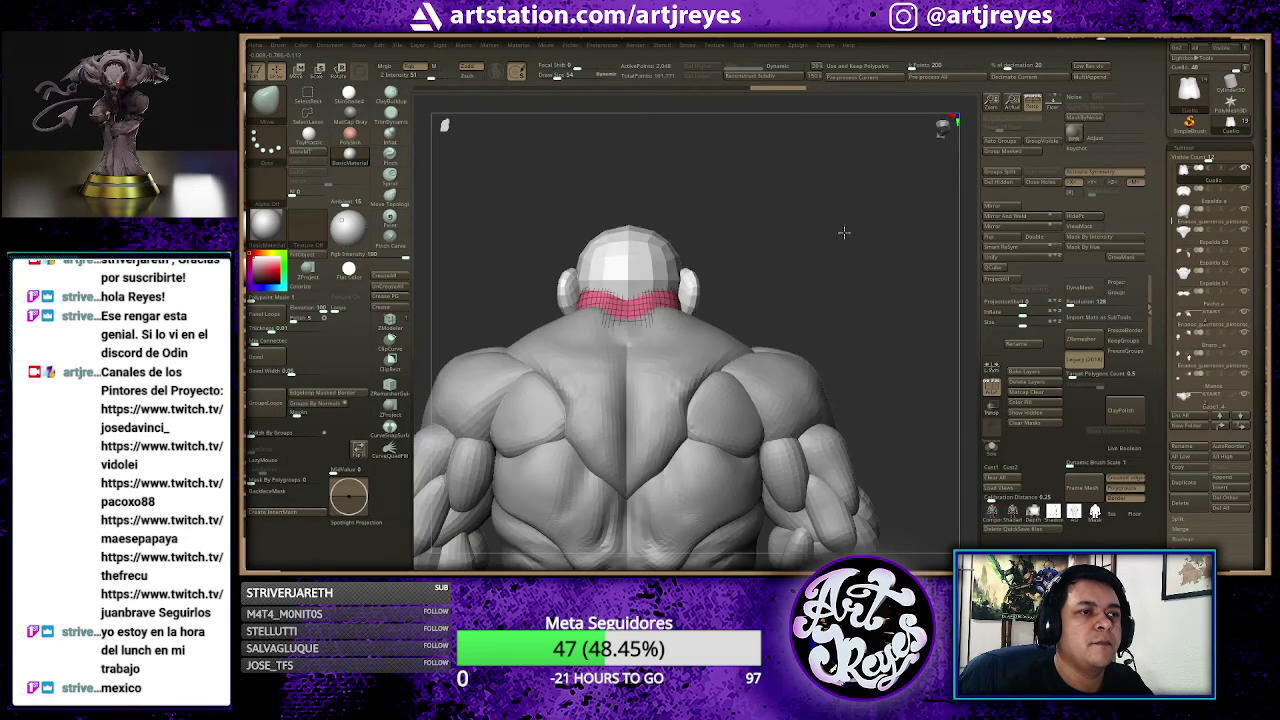
{"action": "key", "text": "shift+alt+s"}
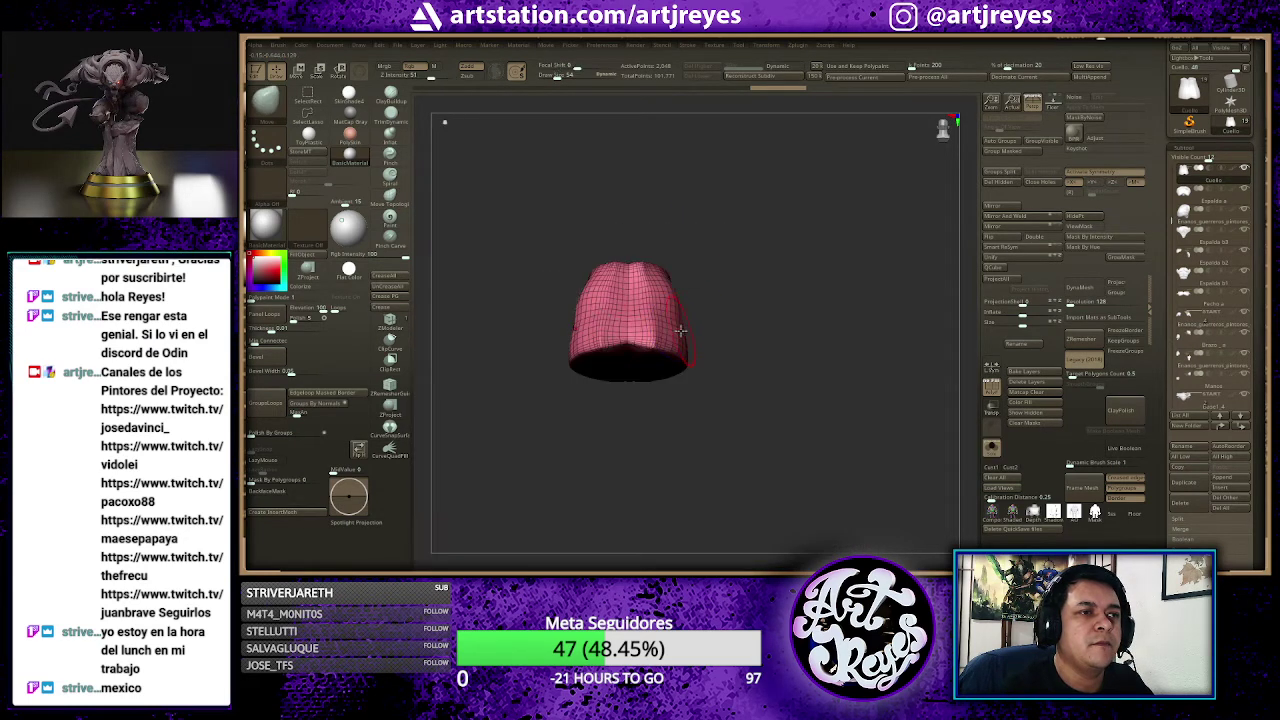
{"action": "key", "text": "shift+alt+s"}
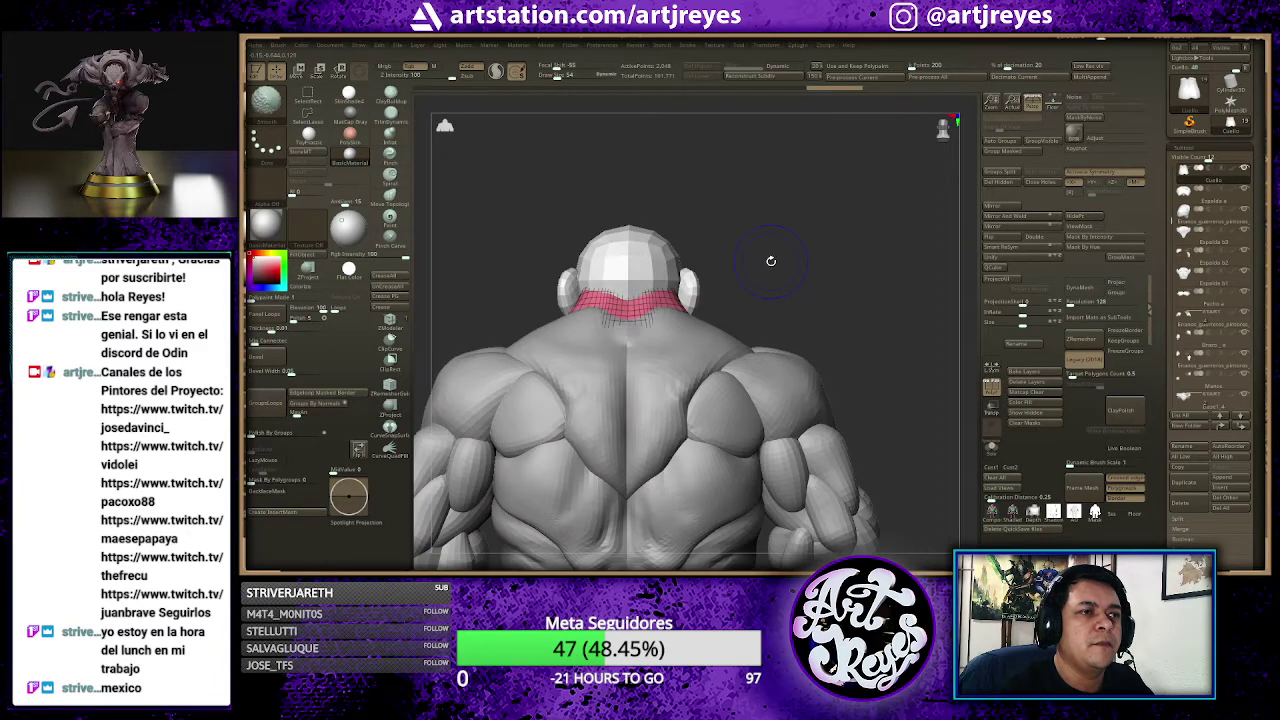
{"action": "left_click_drag", "start_coordinate": [771, 261], "coordinate": [762, 268]}
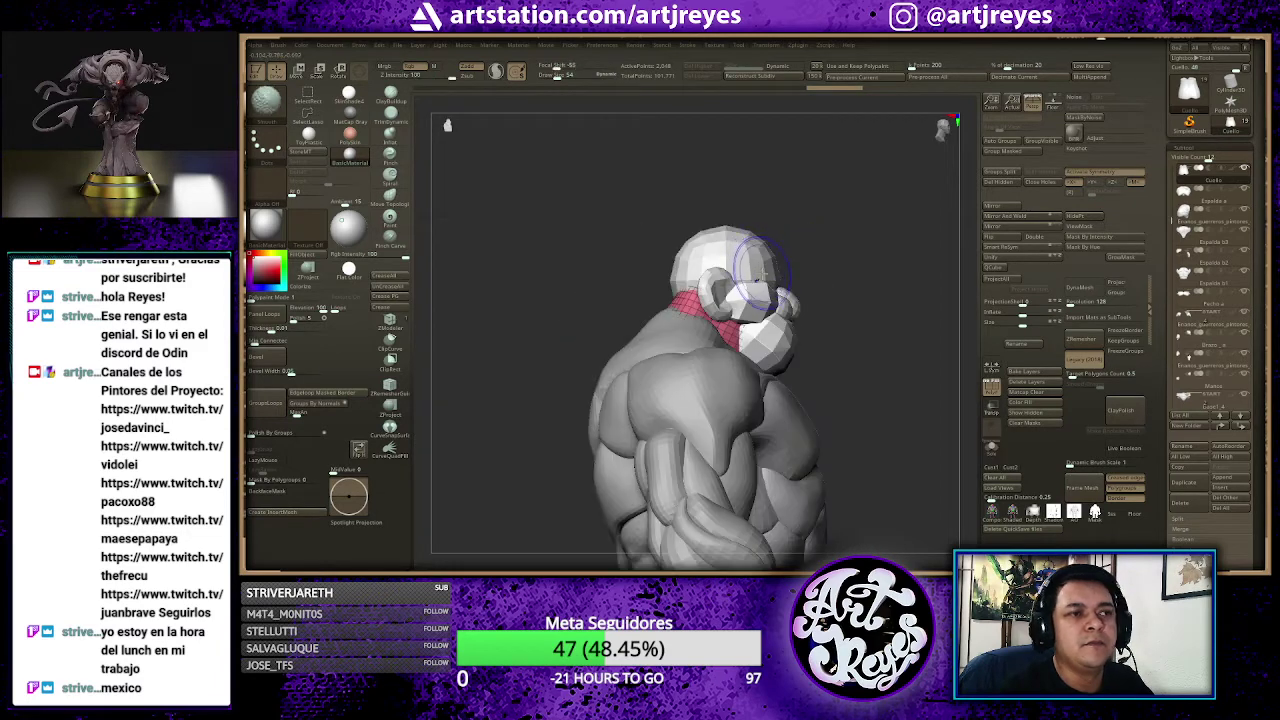
{"action": "key", "text": "shift+alt+s"}
{"action": "key", "text": "shift+alt+s"}
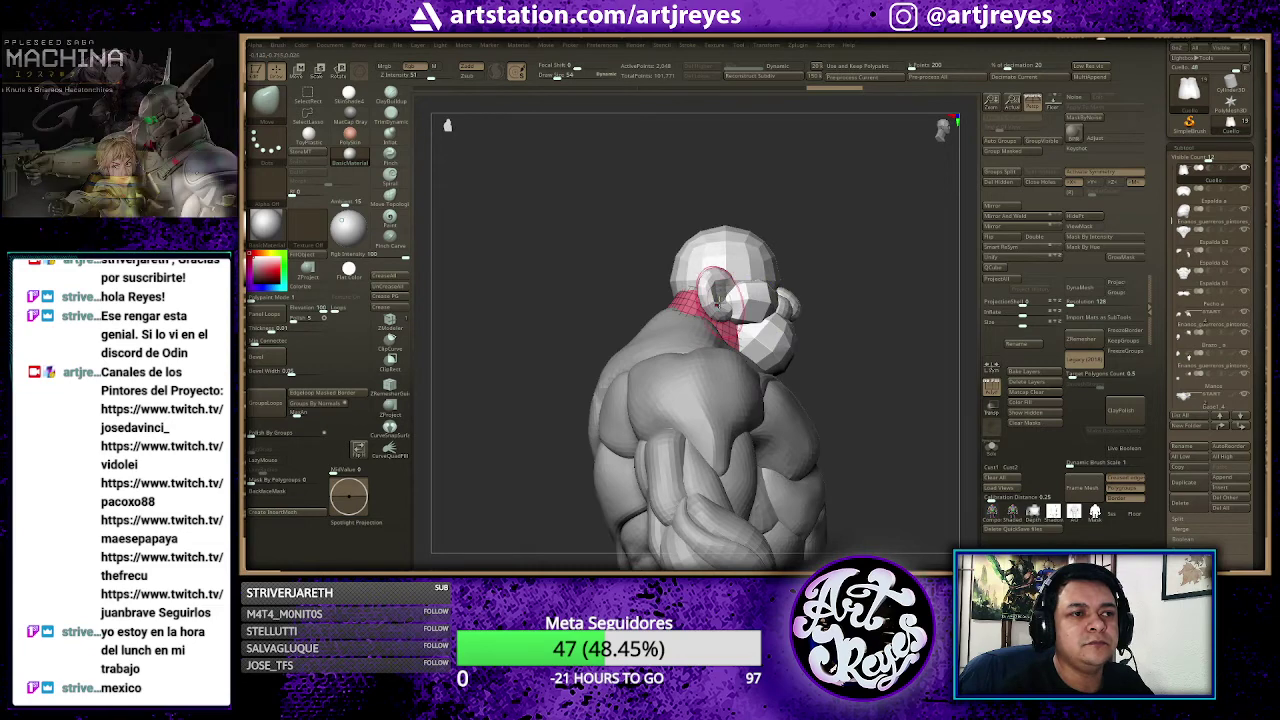
Step: Run ZRemesher on the neck collar a second time and return to the front view
{"action": "mouse_move", "coordinate": [620, 240]}
{"action": "left_mouse_down"}
{"action": "mouse_move", "coordinate": [668, 250]}
{"action": "mouse_move", "coordinate": [750, 335]}
{"action": "left_mouse_up"}
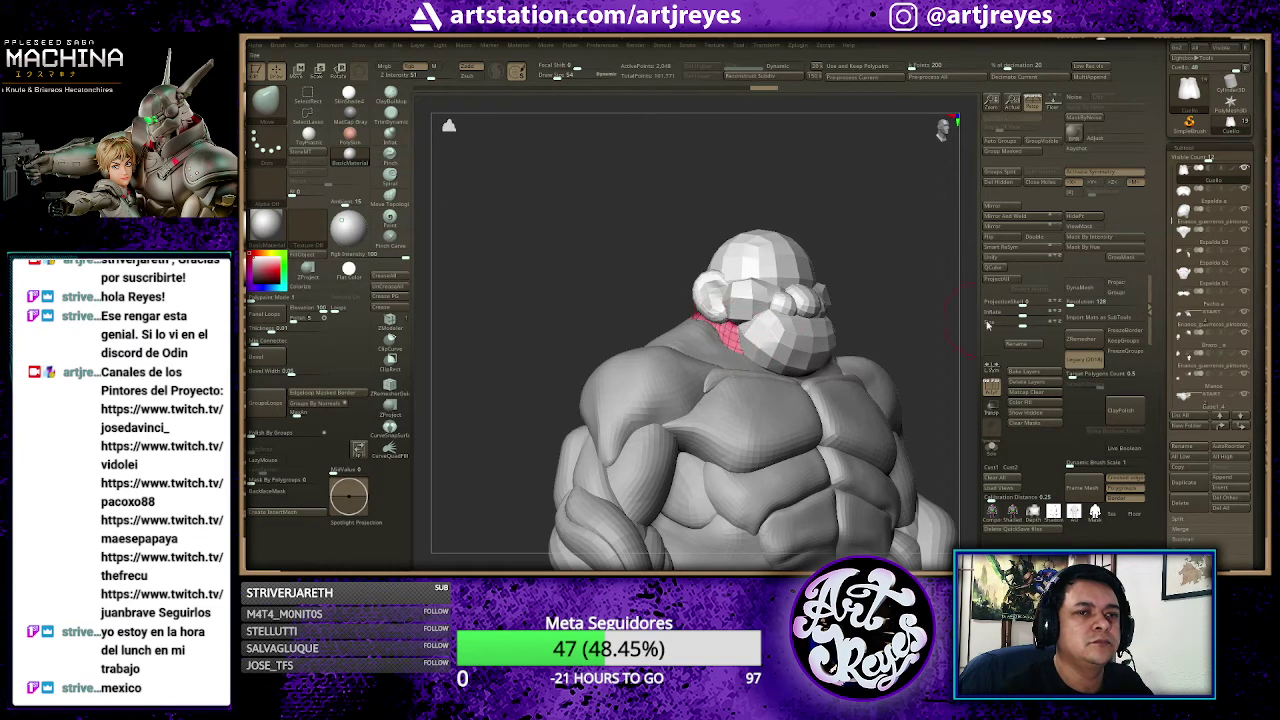
{"action": "left_click", "coordinate": [1073, 337]}
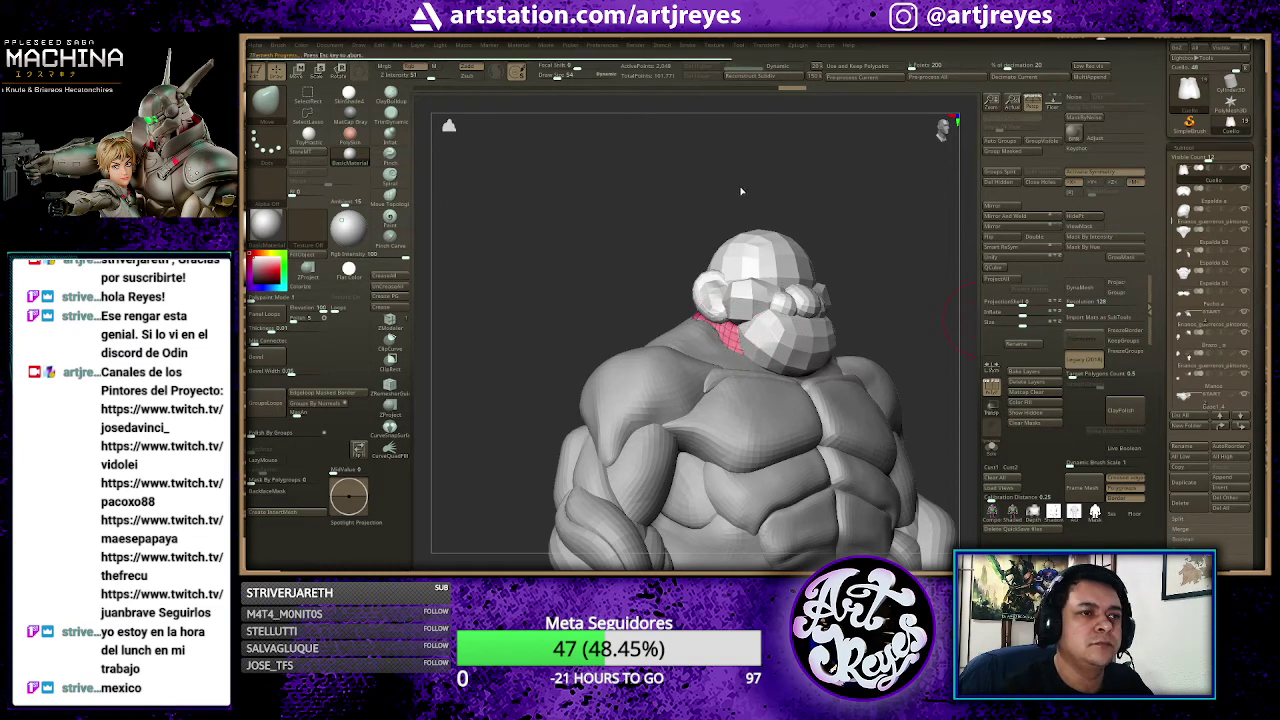
{"action": "mouse_move", "coordinate": [752, 194]}
{"action": "left_mouse_down"}
{"action": "mouse_move", "coordinate": [834, 191]}
{"action": "mouse_move", "coordinate": [802, 205]}
{"action": "mouse_move", "coordinate": [911, 171]}
{"action": "left_mouse_up"}
Step: Bring the legs into view, select the foot SubTool, and turn to a side view of the leg
{"action": "left_click_drag", "start_coordinate": [962, 241], "coordinate": [912, 169], "text": "alt"}
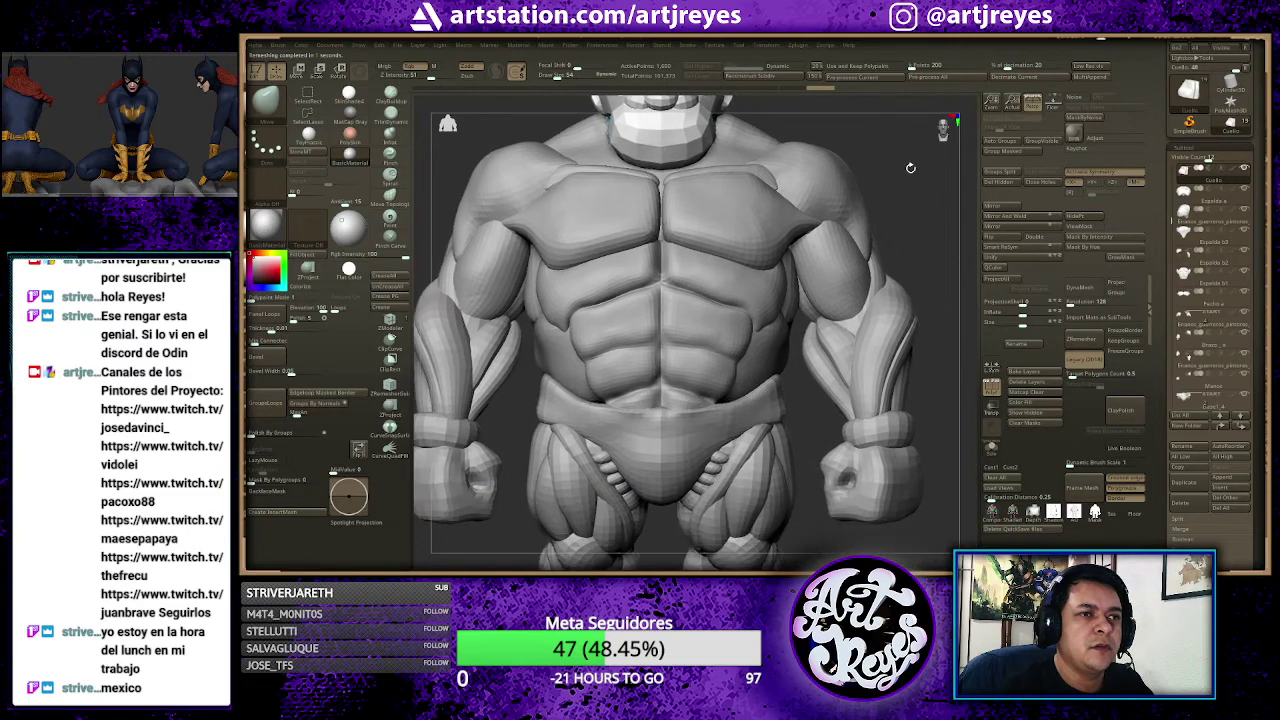
{"action": "mouse_move", "coordinate": [933, 231]}
{"action": "left_mouse_down", "text": "alt"}
{"action": "mouse_move", "coordinate": [942, 256]}
{"action": "mouse_move", "coordinate": [930, 274]}
{"action": "mouse_move", "coordinate": [899, 237]}
{"action": "left_mouse_up", "text": "alt"}
{"action": "mouse_move", "coordinate": [937, 289]}
{"action": "left_mouse_down"}
{"action": "mouse_move", "coordinate": [901, 284]}
{"action": "mouse_move", "coordinate": [926, 274]}
{"action": "mouse_move", "coordinate": [838, 271]}
{"action": "mouse_move", "coordinate": [914, 290]}
{"action": "left_mouse_up"}
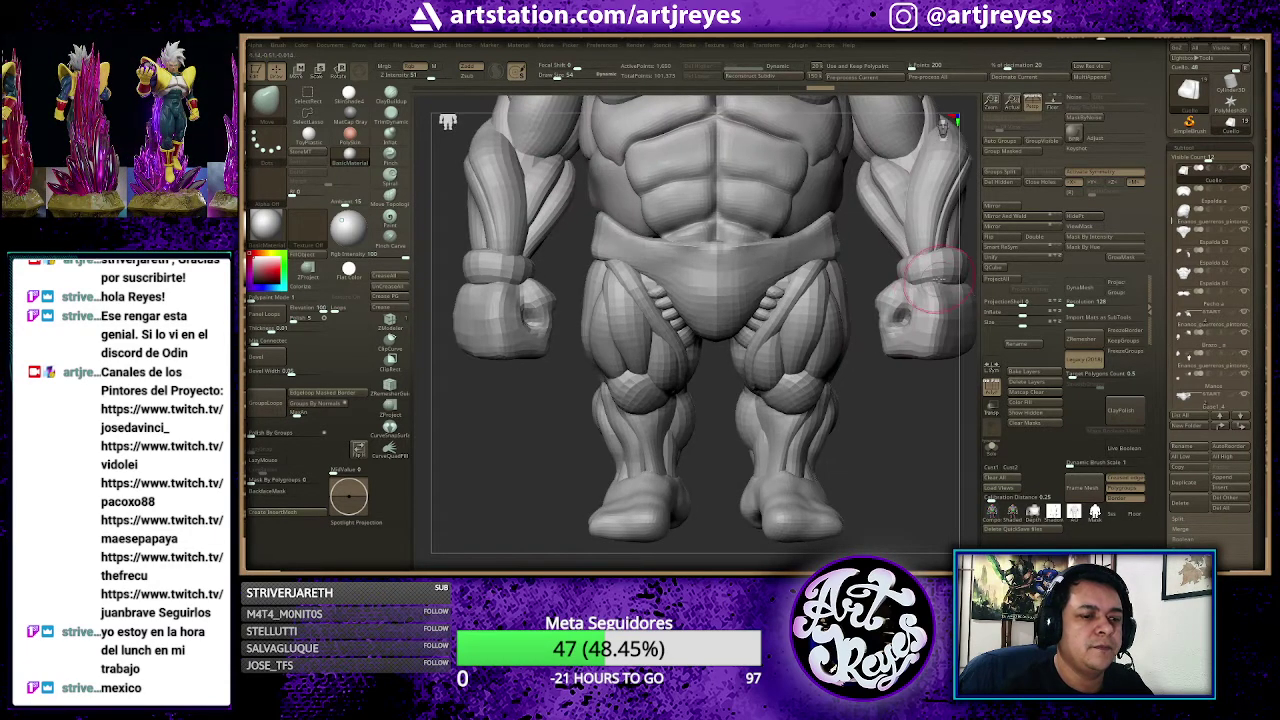
{"action": "left_click_drag", "start_coordinate": [904, 405], "coordinate": [762, 414]}
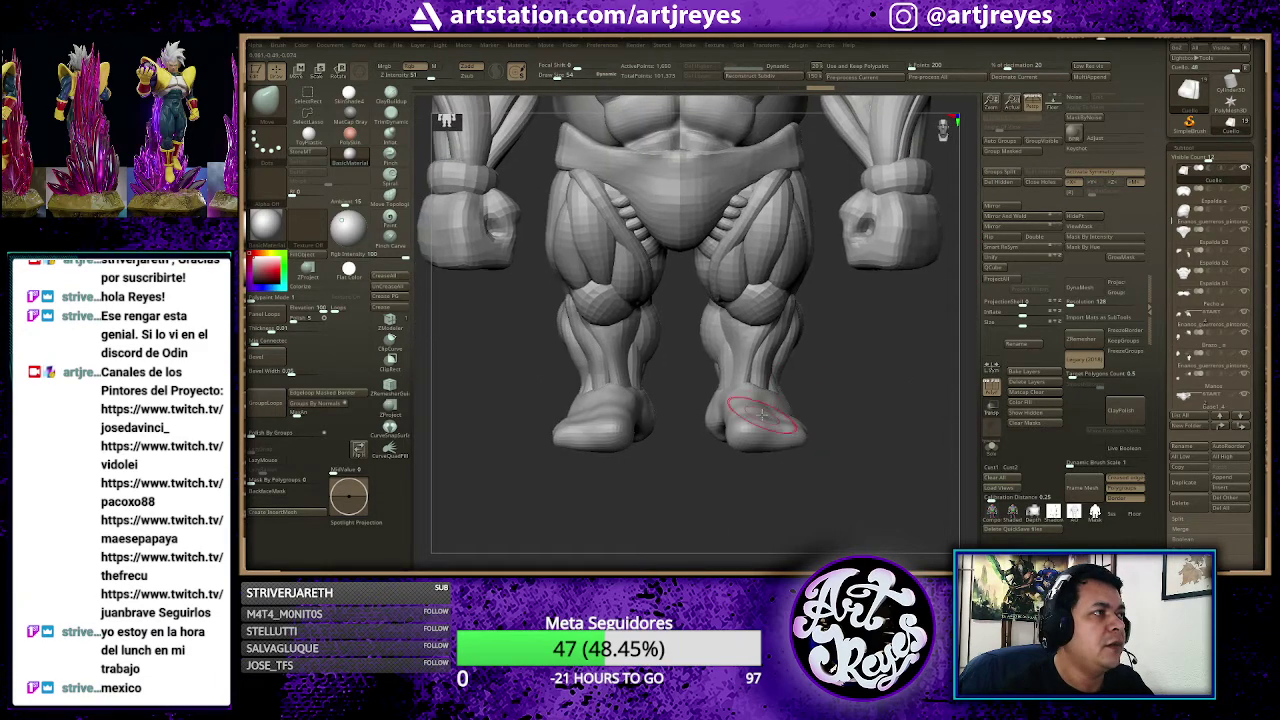
{"action": "left_click", "coordinate": [766, 422], "text": "alt"}
{"action": "mouse_move", "coordinate": [880, 420]}
{"action": "left_mouse_down"}
{"action": "mouse_move", "coordinate": [812, 372]}
{"action": "mouse_move", "coordinate": [910, 329]}
{"action": "mouse_move", "coordinate": [872, 537]}
{"action": "mouse_move", "coordinate": [862, 273]}
{"action": "mouse_move", "coordinate": [687, 263]}
{"action": "left_mouse_up"}
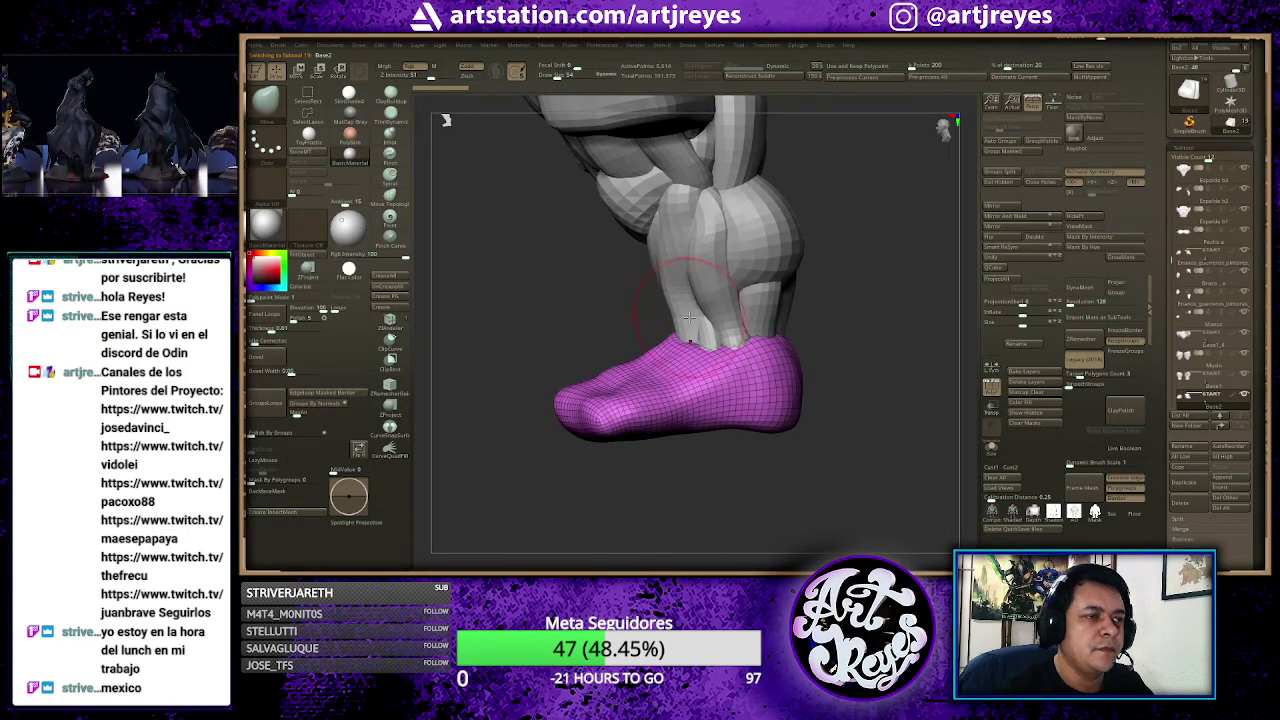
Step: Clear the mask from the foot and orbit around to a front view of both feet
{"action": "key", "text": "ctrl"}
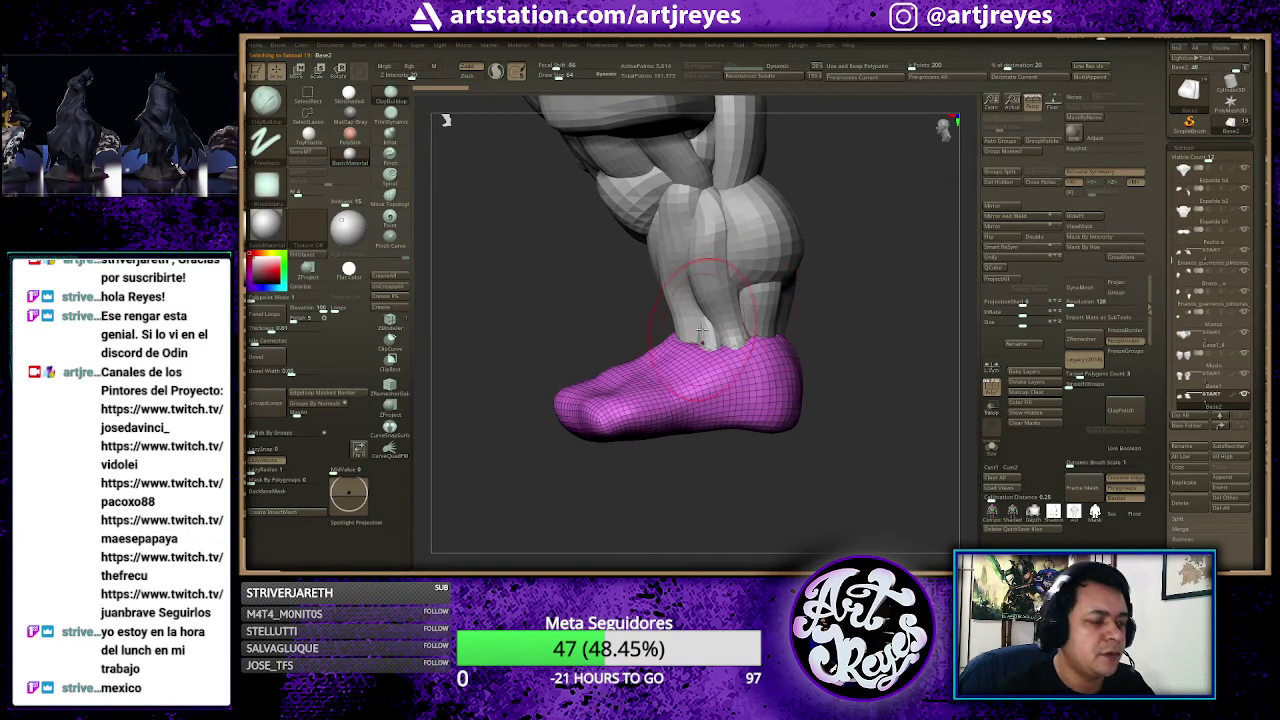
{"action": "key", "text": "space"}
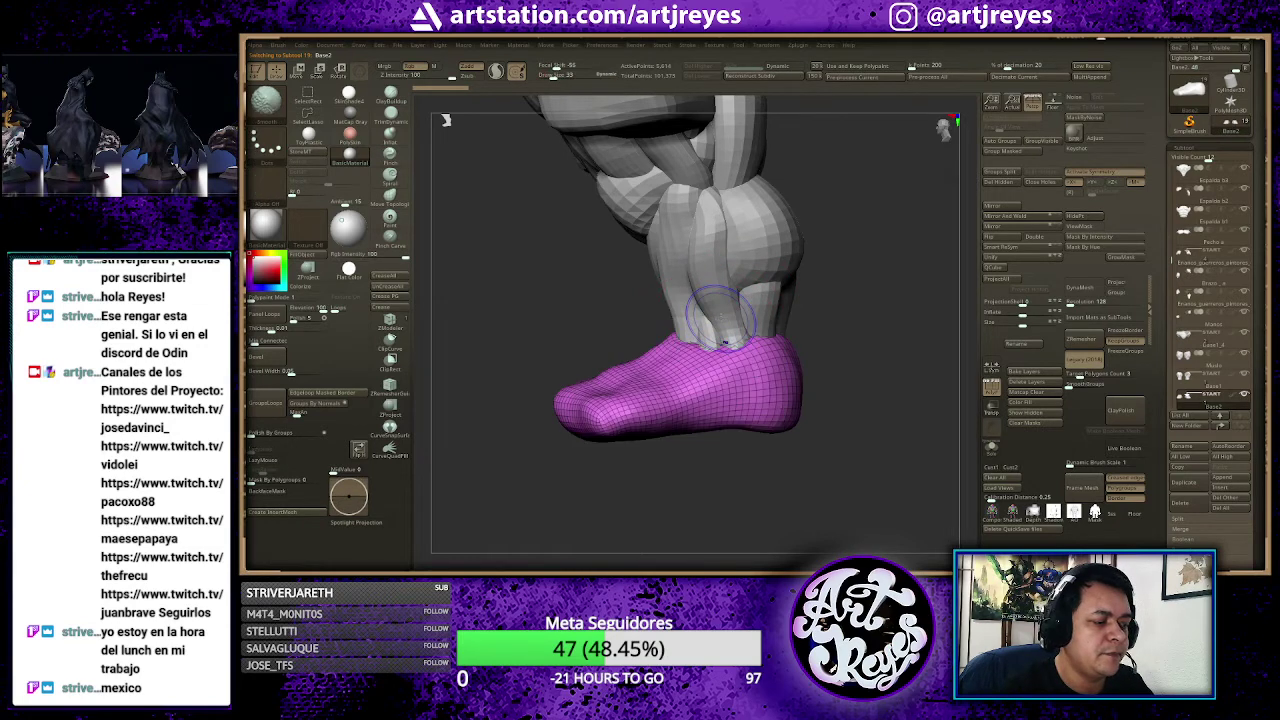
{"action": "left_click", "coordinate": [800, 325], "text": "ctrl"}
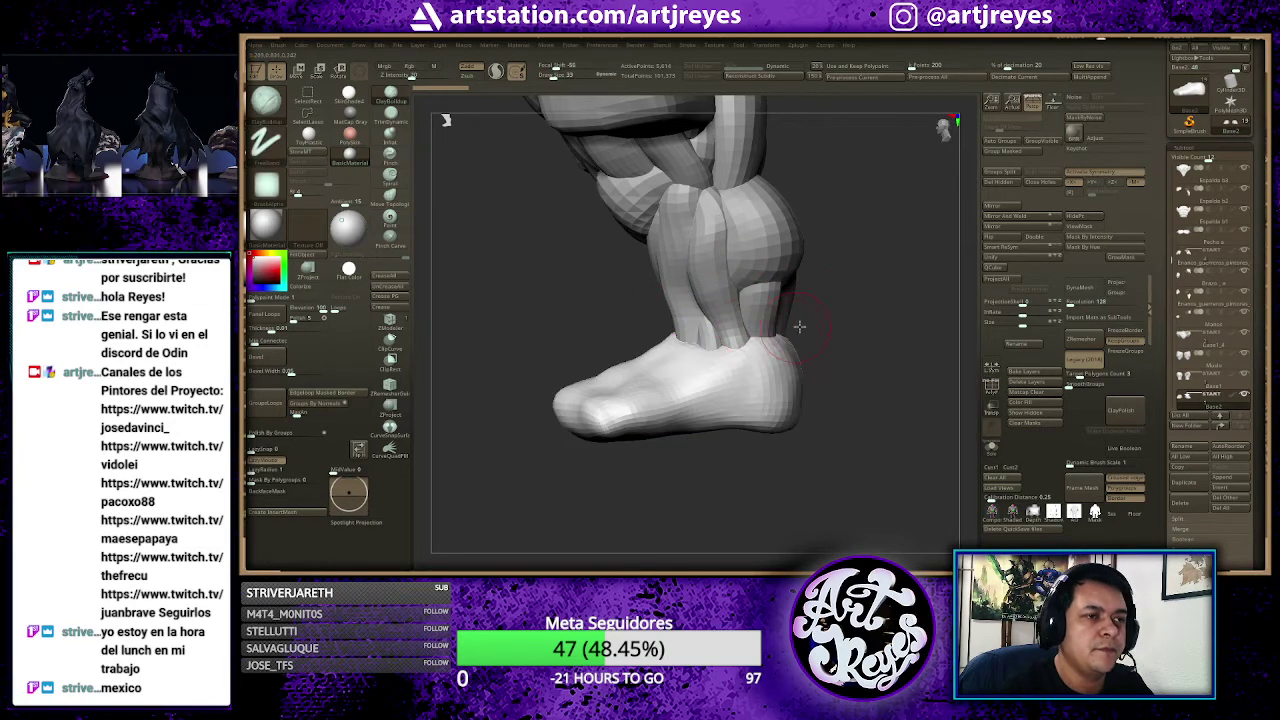
{"action": "mouse_move", "coordinate": [800, 325]}
{"action": "left_mouse_down"}
{"action": "mouse_move", "coordinate": [870, 300]}
{"action": "mouse_move", "coordinate": [695, 405]}
{"action": "mouse_move", "coordinate": [654, 381]}
{"action": "left_mouse_up"}
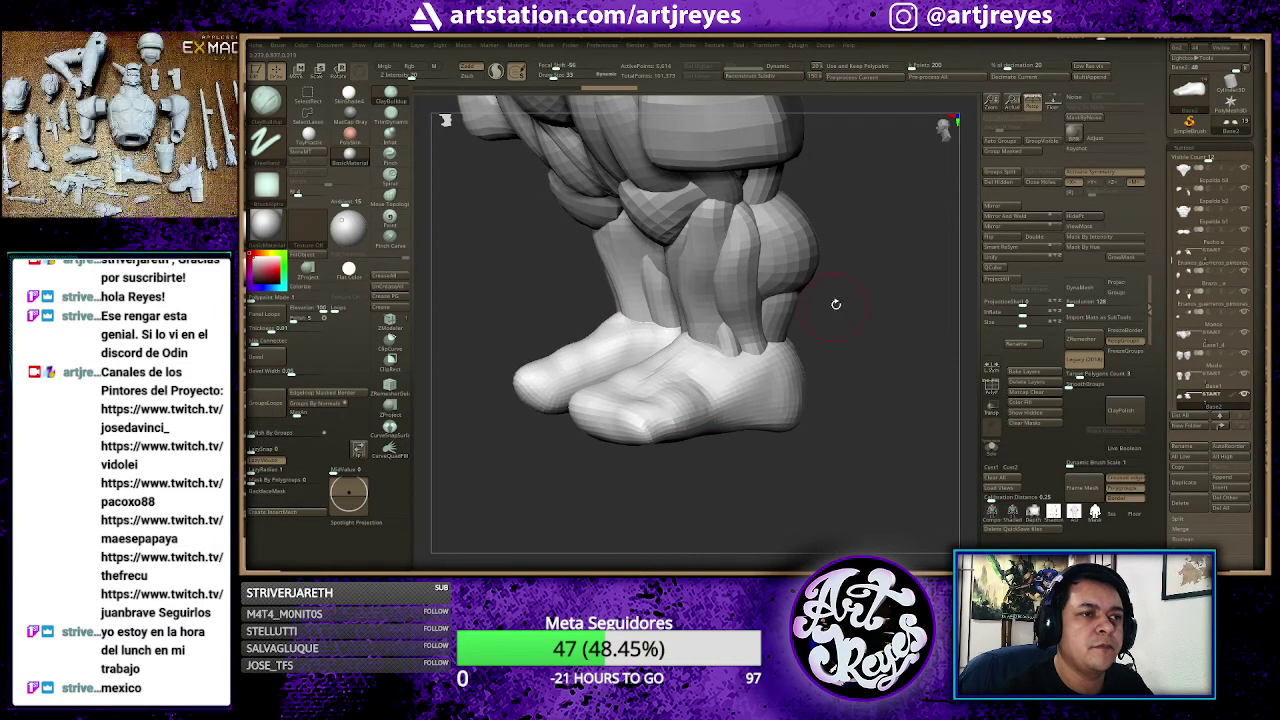
{"action": "left_click_drag", "start_coordinate": [831, 297], "coordinate": [670, 323]}
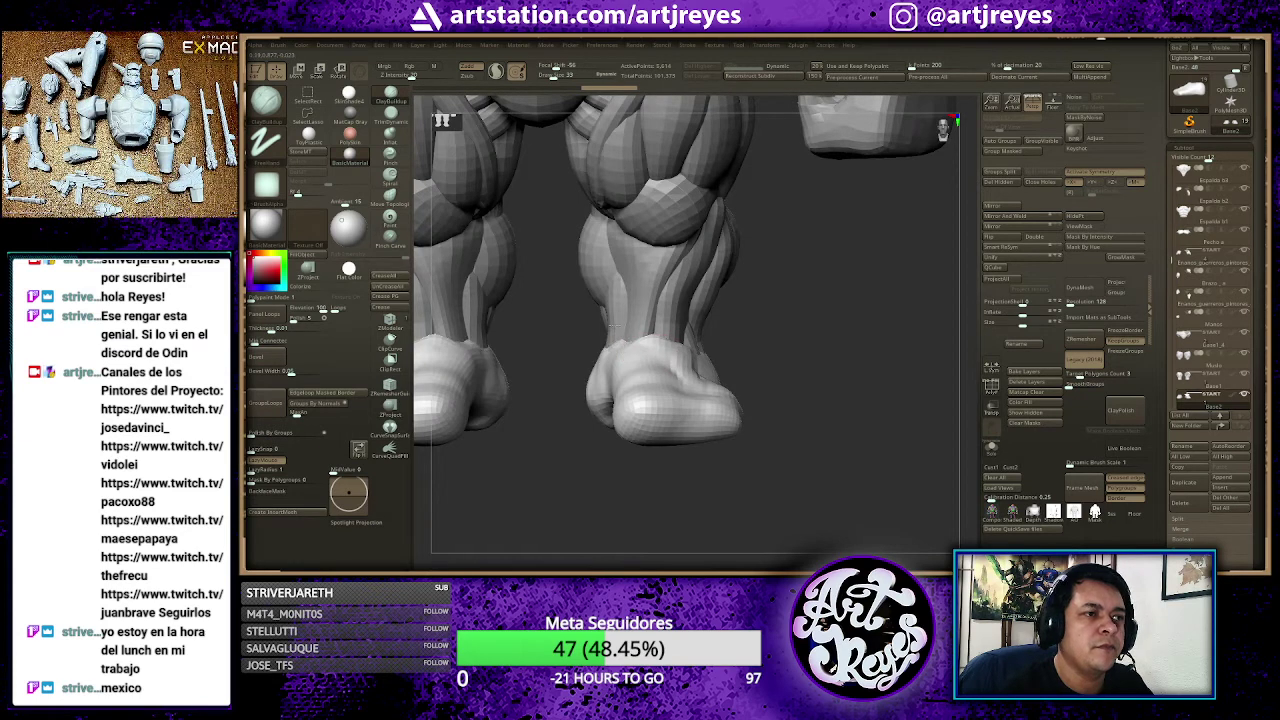
{"action": "mouse_move", "coordinate": [803, 327]}
{"action": "left_mouse_down"}
{"action": "mouse_move", "coordinate": [836, 320]}
{"action": "mouse_move", "coordinate": [580, 340]}
{"action": "left_mouse_up"}
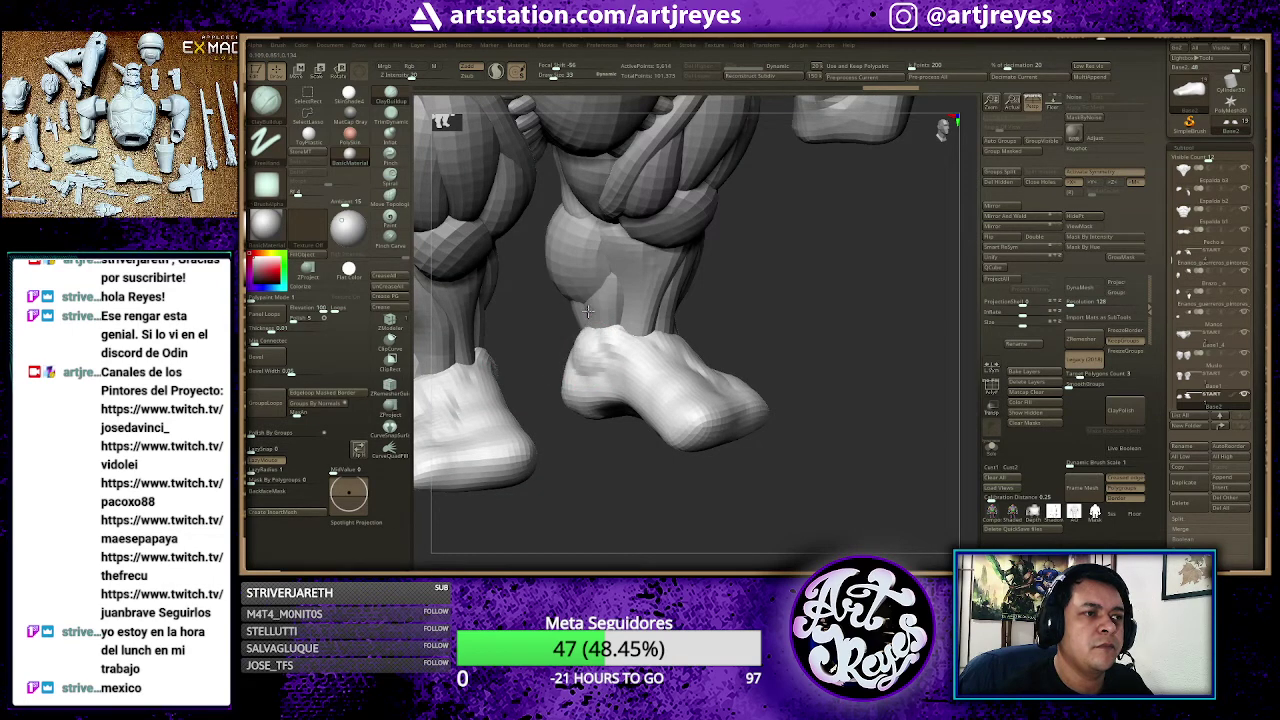
{"action": "mouse_move", "coordinate": [814, 280]}
{"action": "left_mouse_down"}
{"action": "mouse_move", "coordinate": [757, 286]}
{"action": "mouse_move", "coordinate": [668, 343]}
{"action": "left_mouse_up"}
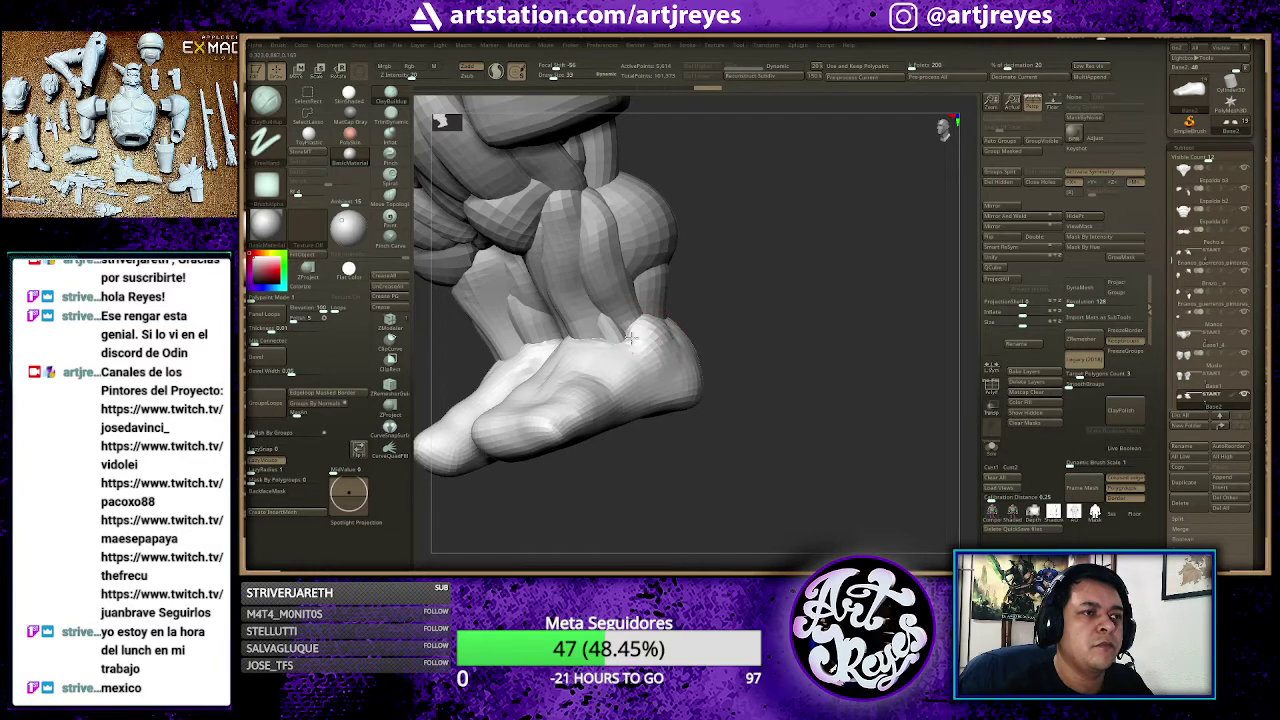
{"action": "left_click_drag", "start_coordinate": [777, 284], "coordinate": [672, 363]}
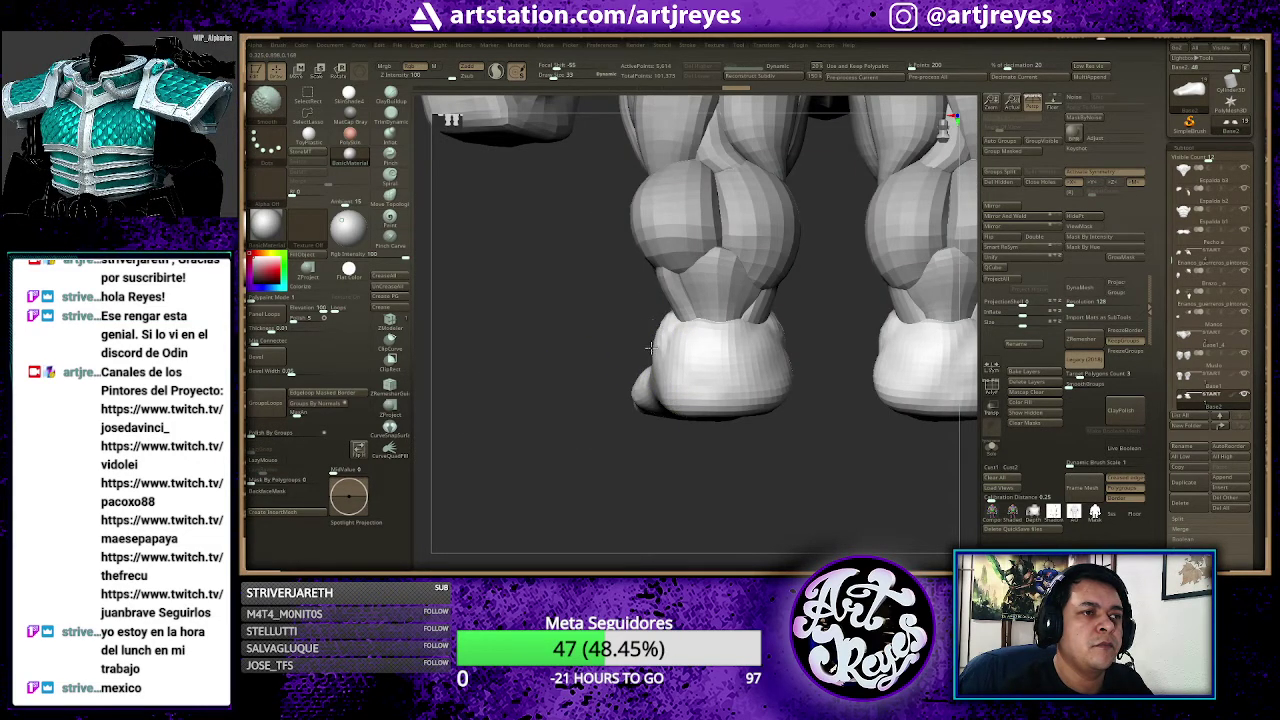
Step: Smooth the faceted ankles and lower foot surfaces with the Smooth brush, working around both feet
{"action": "left_click_drag", "start_coordinate": [591, 305], "coordinate": [675, 350]}
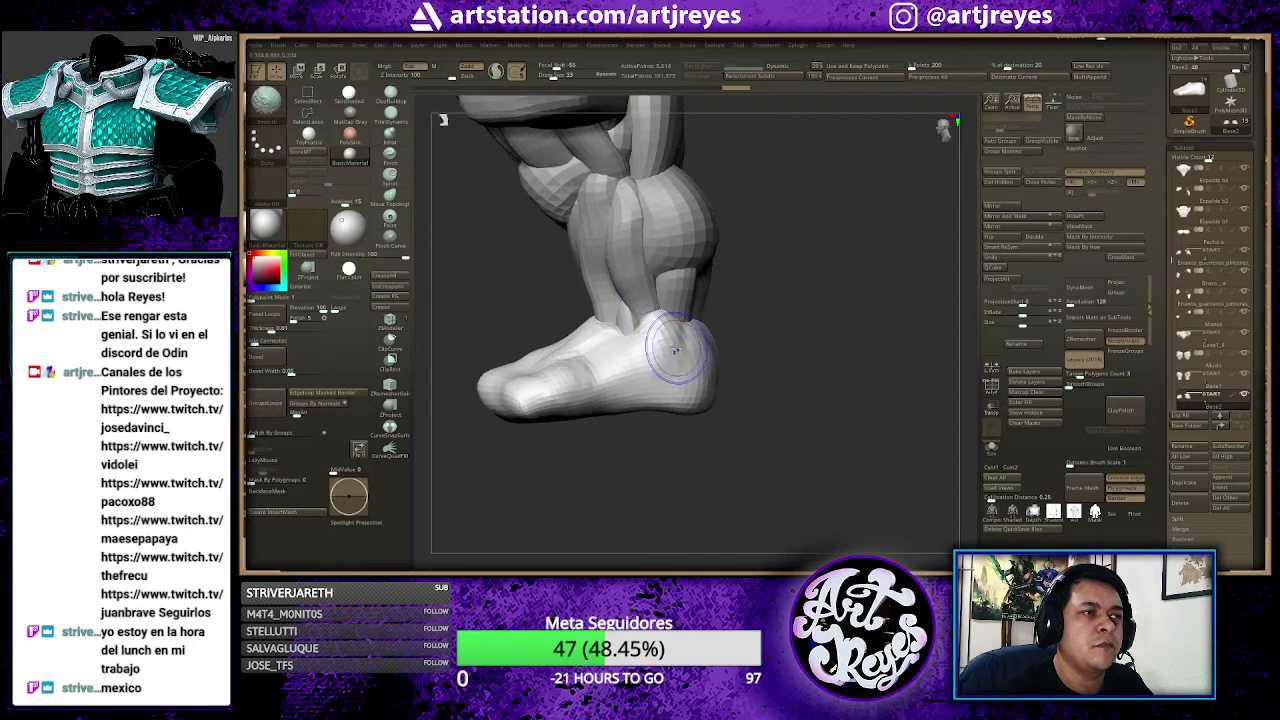
{"action": "key", "text": "shift"}
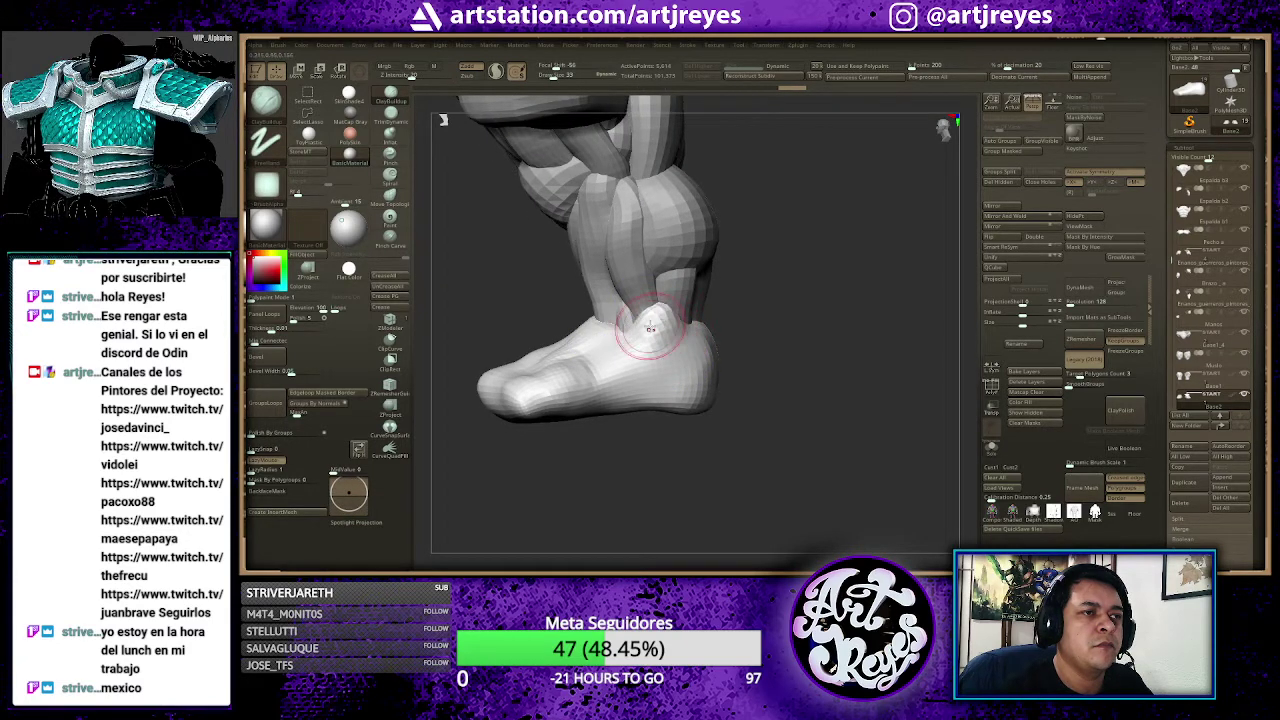
{"action": "left_click_drag", "start_coordinate": [650, 328], "coordinate": [663, 357], "text": "shift"}
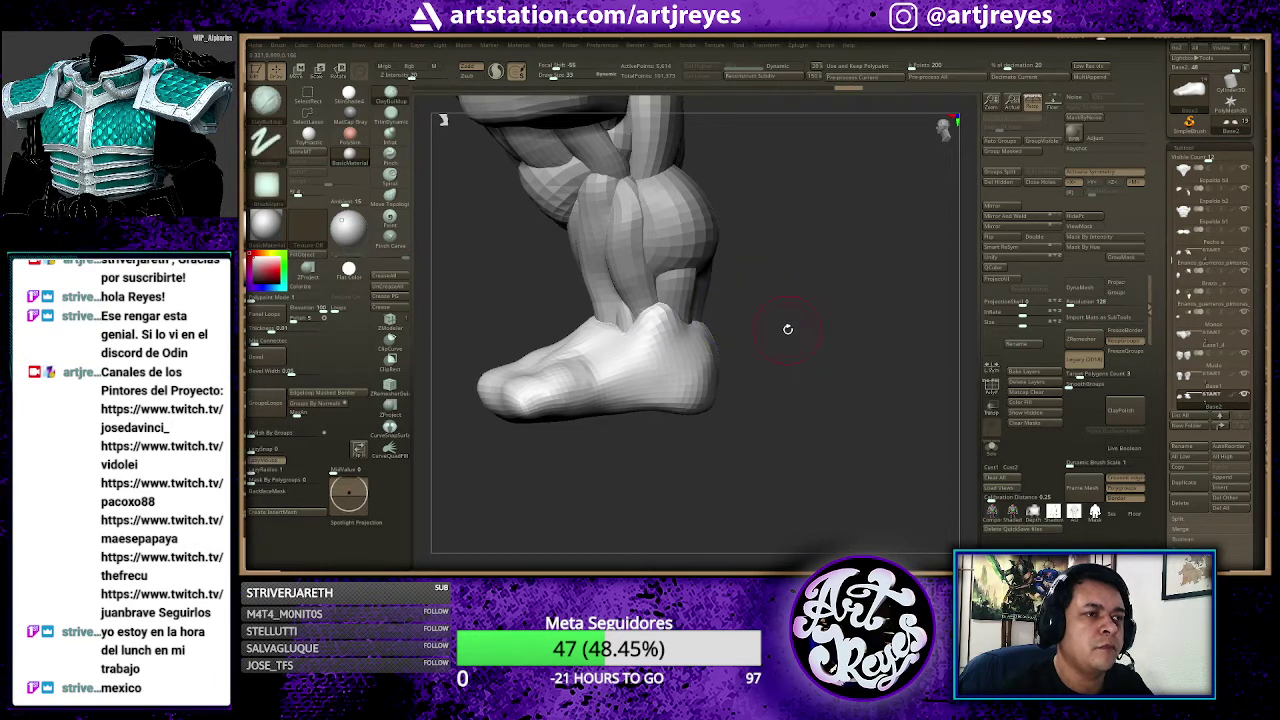
{"action": "mouse_move", "coordinate": [787, 328]}
{"action": "left_mouse_down"}
{"action": "mouse_move", "coordinate": [700, 345]}
{"action": "mouse_move", "coordinate": [752, 348]}
{"action": "left_mouse_up"}
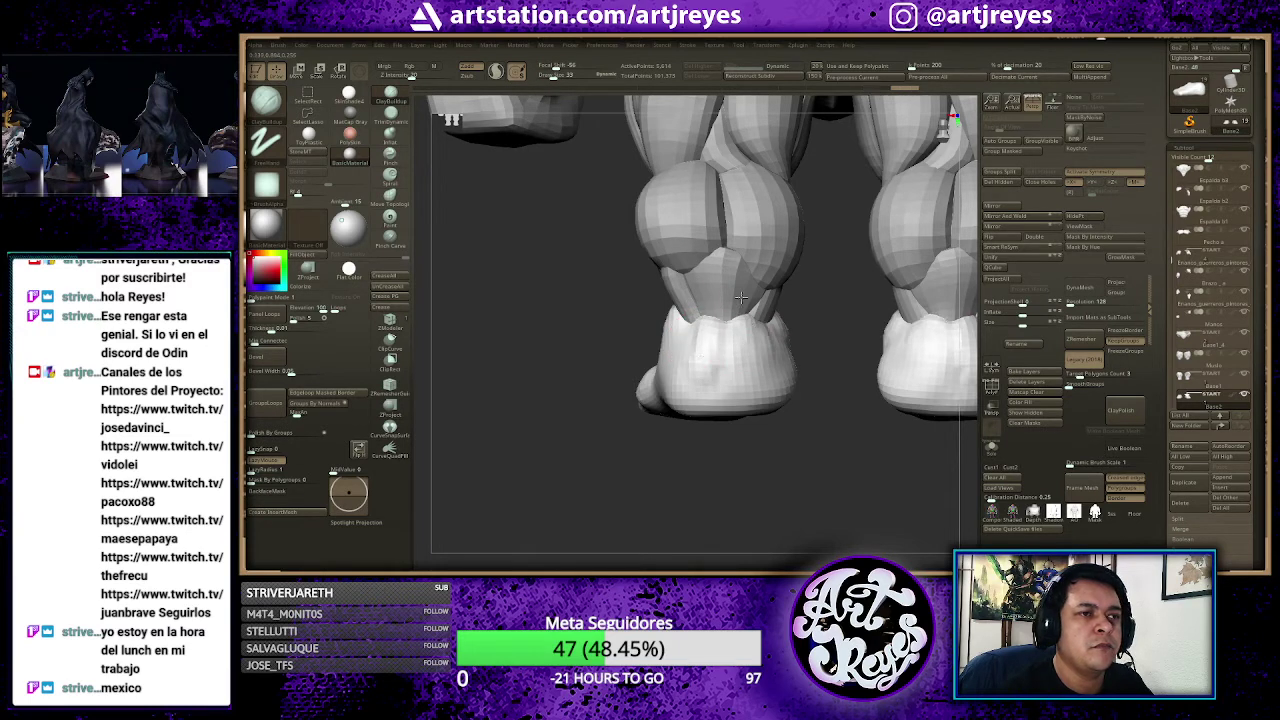
{"action": "mouse_move", "coordinate": [700, 297]}
{"action": "left_mouse_down", "text": "shift"}
{"action": "mouse_move", "coordinate": [714, 329]}
{"action": "mouse_move", "coordinate": [695, 378]}
{"action": "left_mouse_up", "text": "shift"}
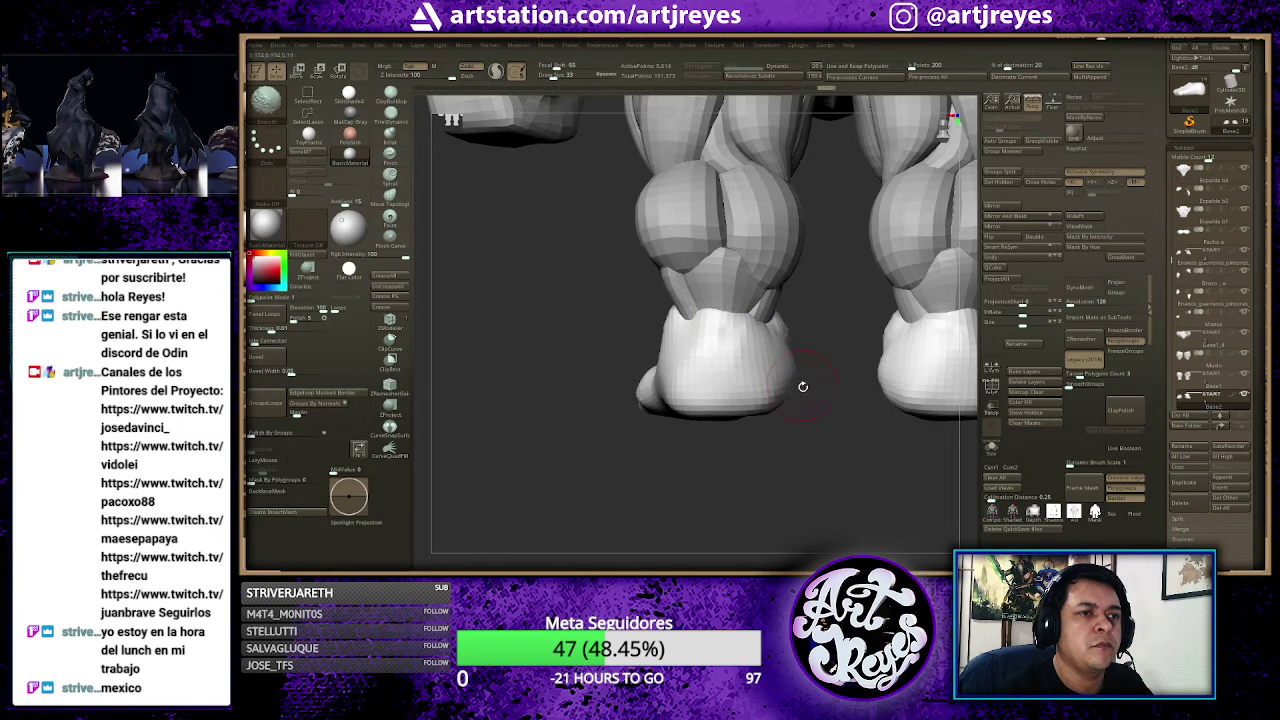
{"action": "mouse_move", "coordinate": [800, 386]}
{"action": "left_mouse_down"}
{"action": "mouse_move", "coordinate": [796, 331]}
{"action": "mouse_move", "coordinate": [786, 406]}
{"action": "mouse_move", "coordinate": [829, 418]}
{"action": "mouse_move", "coordinate": [828, 383]}
{"action": "mouse_move", "coordinate": [836, 407]}
{"action": "left_mouse_up"}
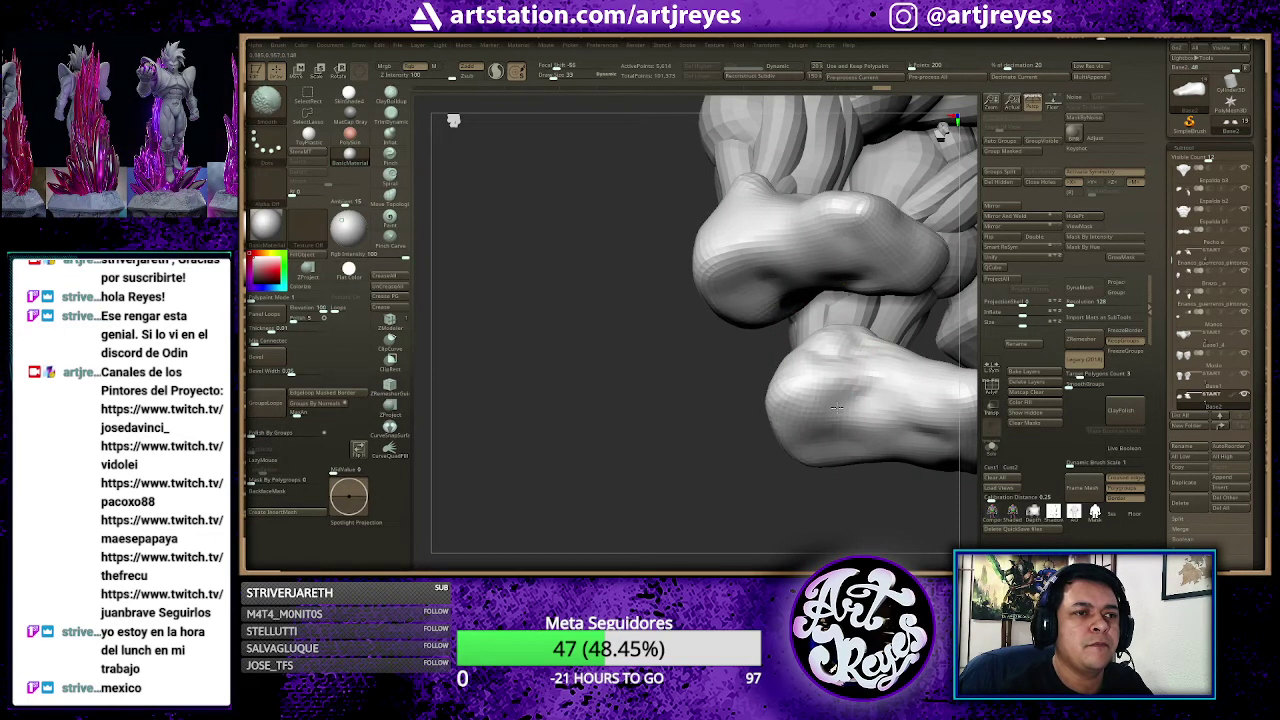
{"action": "left_click_drag", "start_coordinate": [689, 443], "coordinate": [835, 440]}
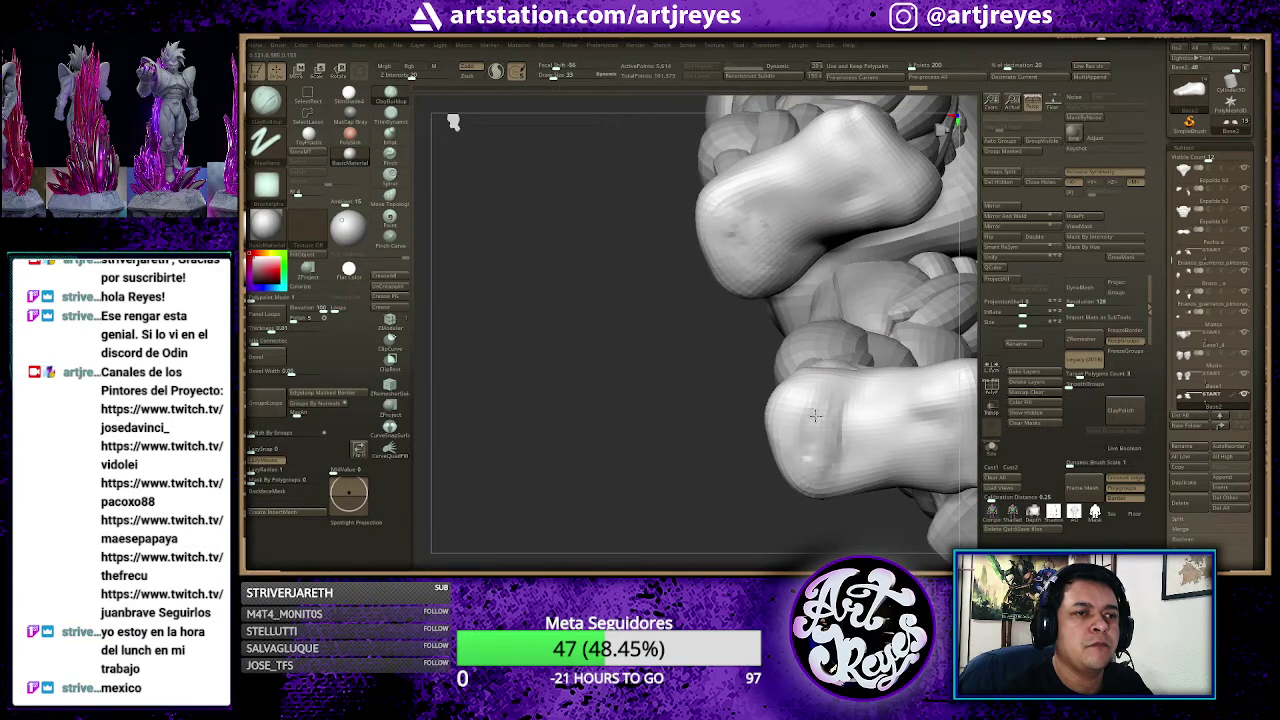
{"action": "left_click_drag", "start_coordinate": [815, 415], "coordinate": [829, 451], "text": "shift"}
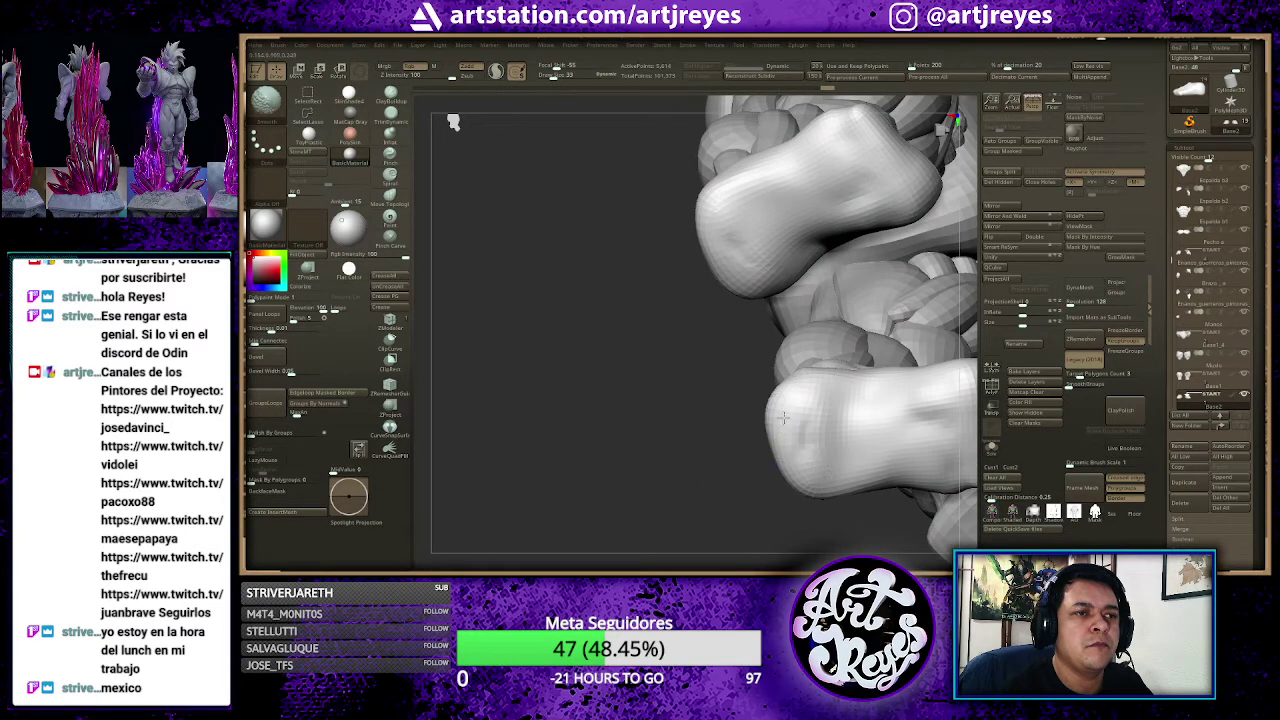
{"action": "mouse_move", "coordinate": [623, 320]}
{"action": "left_mouse_down"}
{"action": "mouse_move", "coordinate": [668, 358]}
{"action": "mouse_move", "coordinate": [650, 415]}
{"action": "mouse_move", "coordinate": [661, 430]}
{"action": "left_mouse_up"}
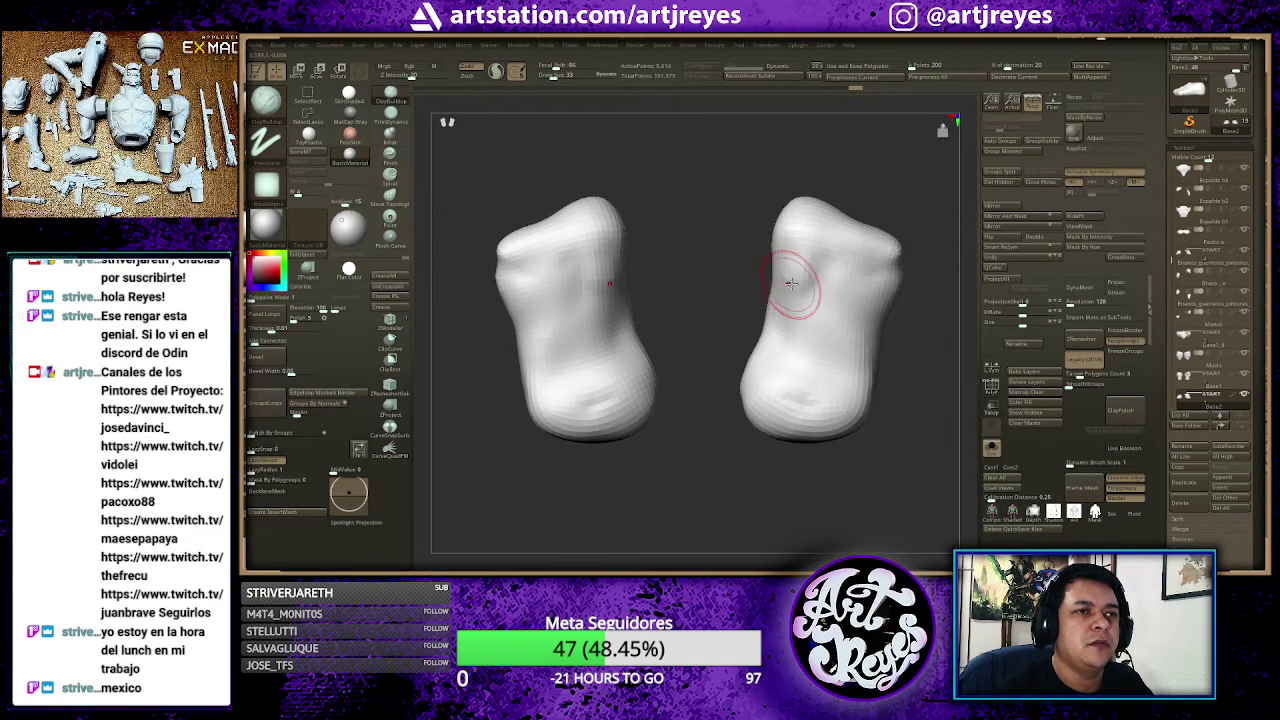
Step: Sculpt mirrored dents and vertical grooves into both feet
{"action": "mouse_move", "coordinate": [785, 265]}
{"action": "left_mouse_down"}
{"action": "mouse_move", "coordinate": [807, 297]}
{"action": "mouse_move", "coordinate": [853, 304]}
{"action": "left_mouse_up"}
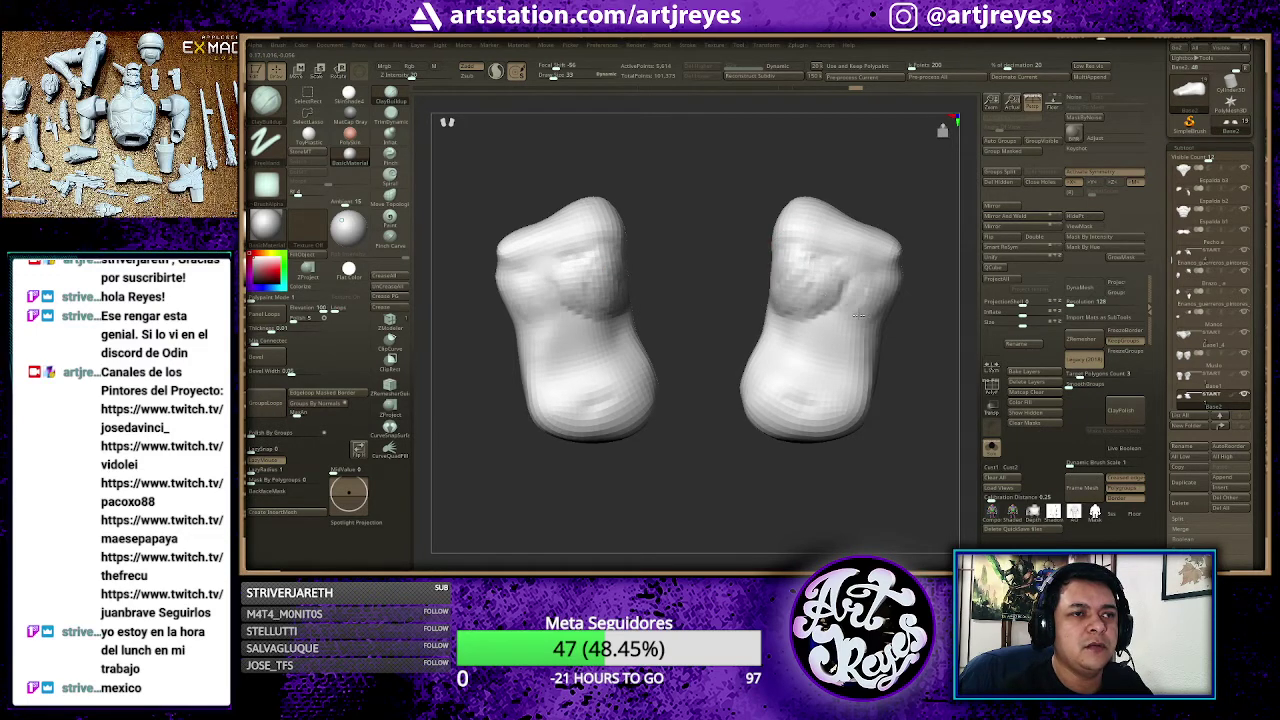
{"action": "mouse_move", "coordinate": [808, 343]}
{"action": "left_mouse_down"}
{"action": "mouse_move", "coordinate": [722, 320]}
{"action": "mouse_move", "coordinate": [842, 362]}
{"action": "mouse_move", "coordinate": [836, 336]}
{"action": "mouse_move", "coordinate": [840, 362]}
{"action": "left_mouse_up"}
{"action": "left_click_drag", "start_coordinate": [850, 288], "coordinate": [855, 380]}
{"action": "mouse_move", "coordinate": [850, 330]}
{"action": "left_mouse_down"}
{"action": "mouse_move", "coordinate": [814, 403]}
{"action": "mouse_move", "coordinate": [758, 401]}
{"action": "mouse_move", "coordinate": [800, 410]}
{"action": "mouse_move", "coordinate": [815, 385]}
{"action": "mouse_move", "coordinate": [753, 418]}
{"action": "left_mouse_up"}
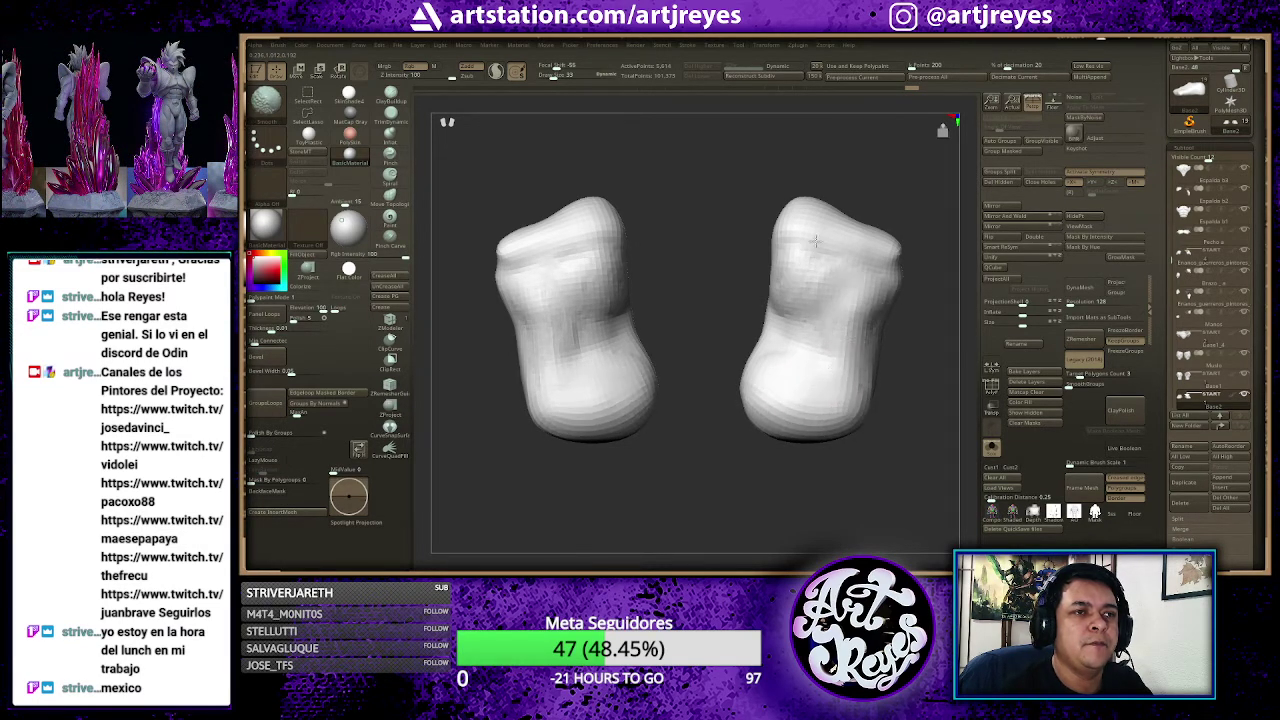
Step: Bring the full body back, reframe it, and select the thigh-muscle piece
{"action": "left_click_drag", "start_coordinate": [895, 189], "coordinate": [820, 190]}
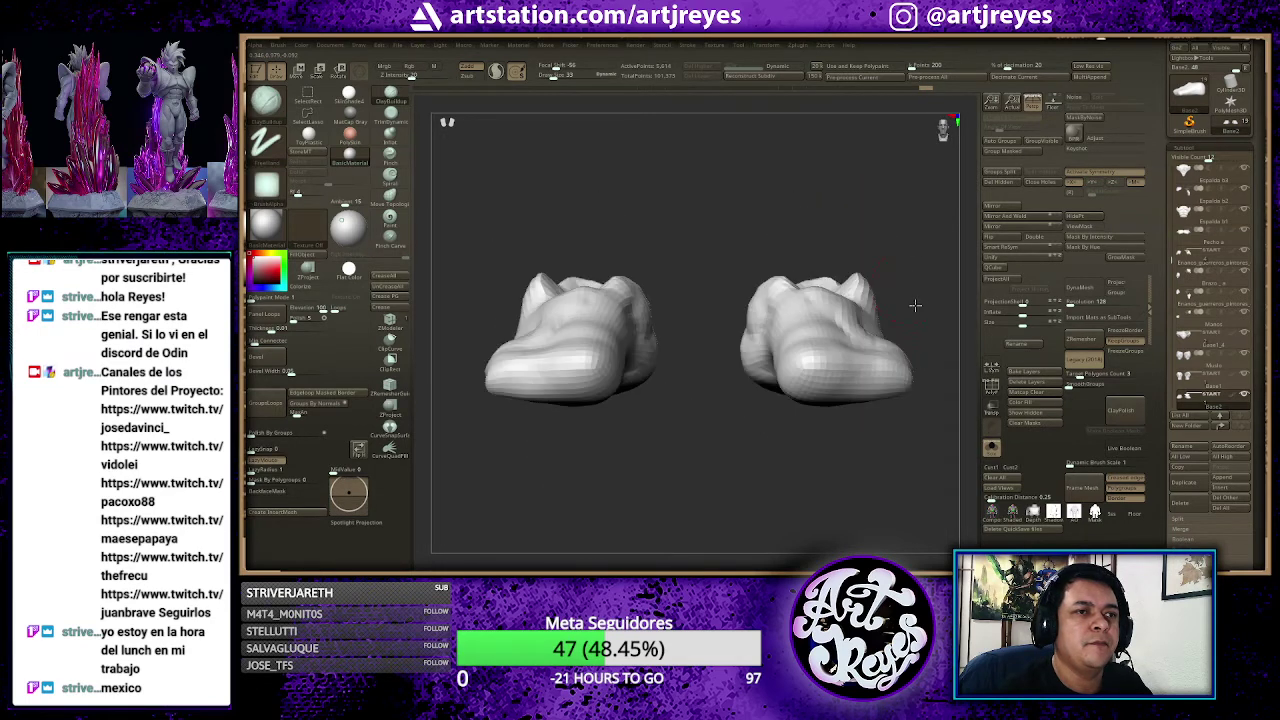
{"action": "left_click", "coordinate": [820, 190], "text": "ctrl+shift"}
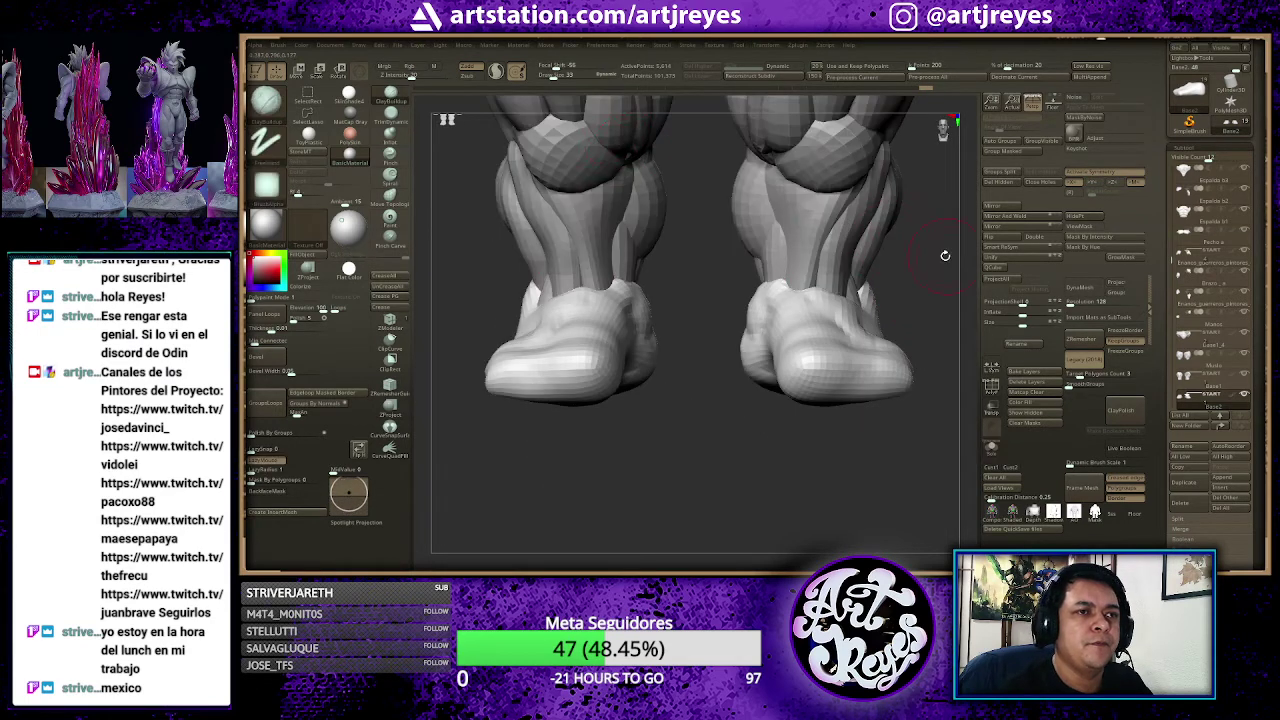
{"action": "key", "text": "f"}
{"action": "left_click_drag", "start_coordinate": [923, 317], "coordinate": [832, 440], "text": "alt"}
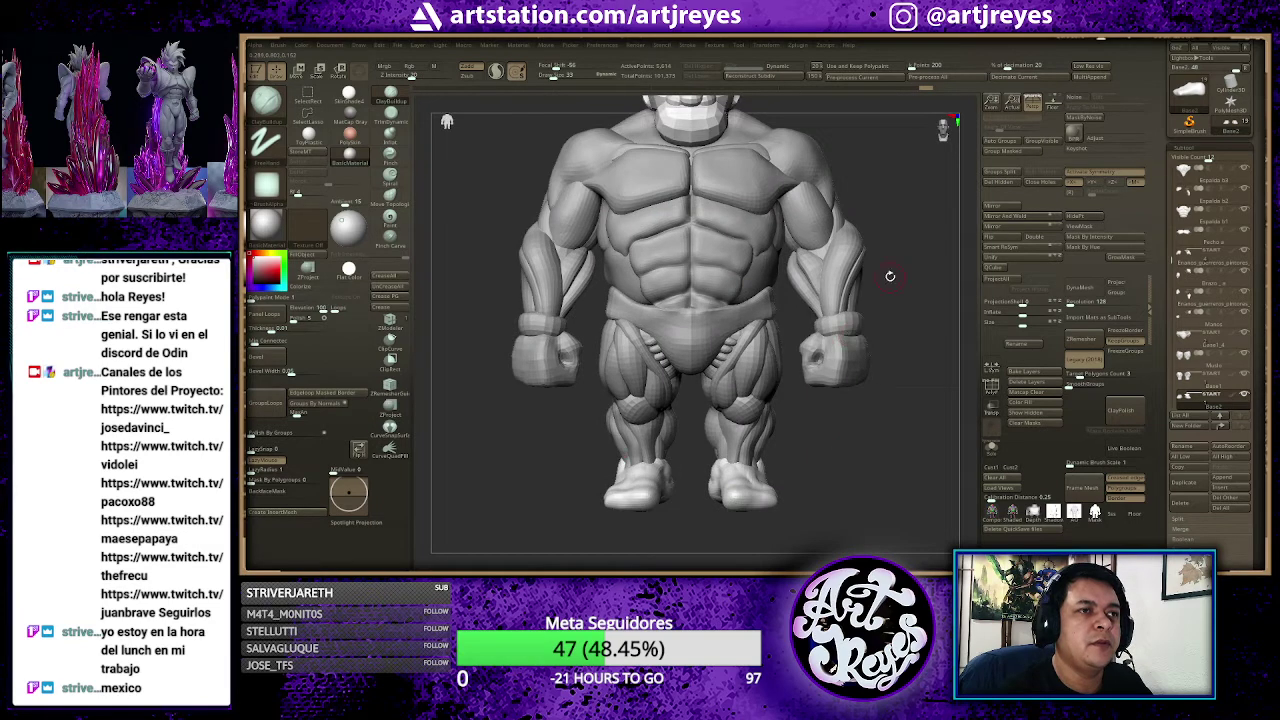
{"action": "mouse_move", "coordinate": [890, 276]}
{"action": "left_mouse_down"}
{"action": "mouse_move", "coordinate": [878, 189]}
{"action": "mouse_move", "coordinate": [910, 162]}
{"action": "left_mouse_up"}
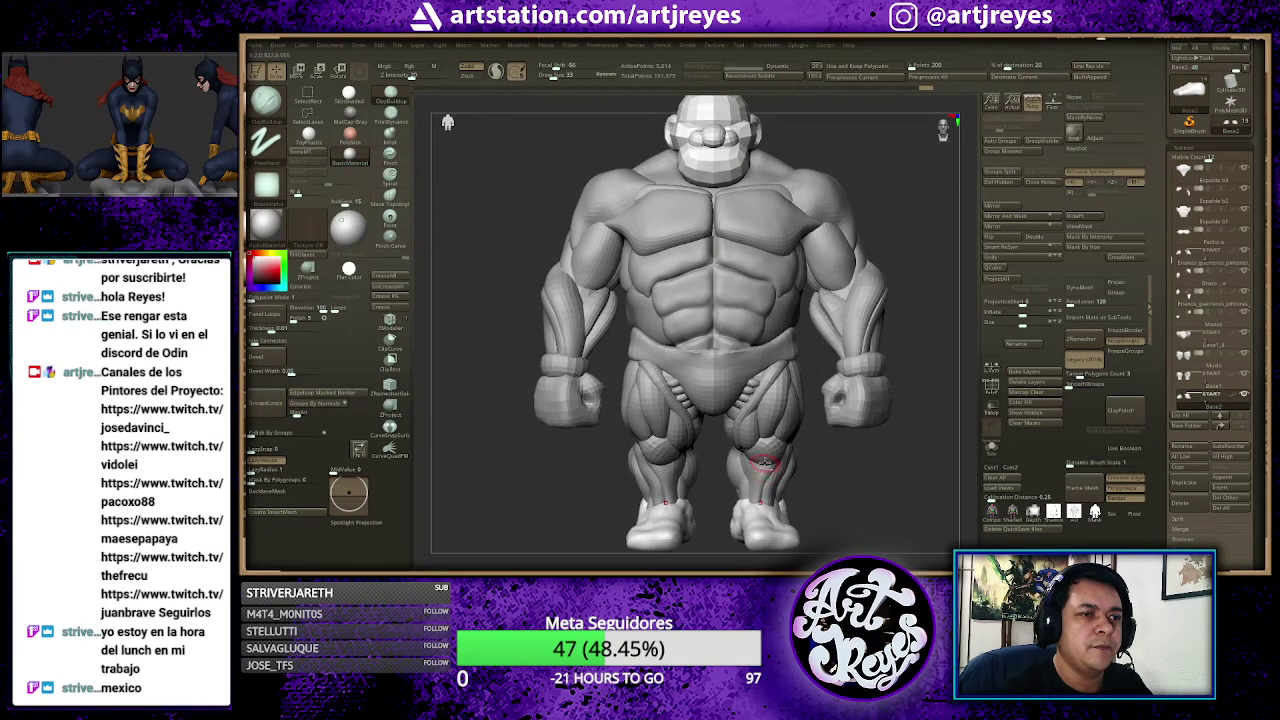
{"action": "left_click", "coordinate": [780, 440], "text": "alt"}
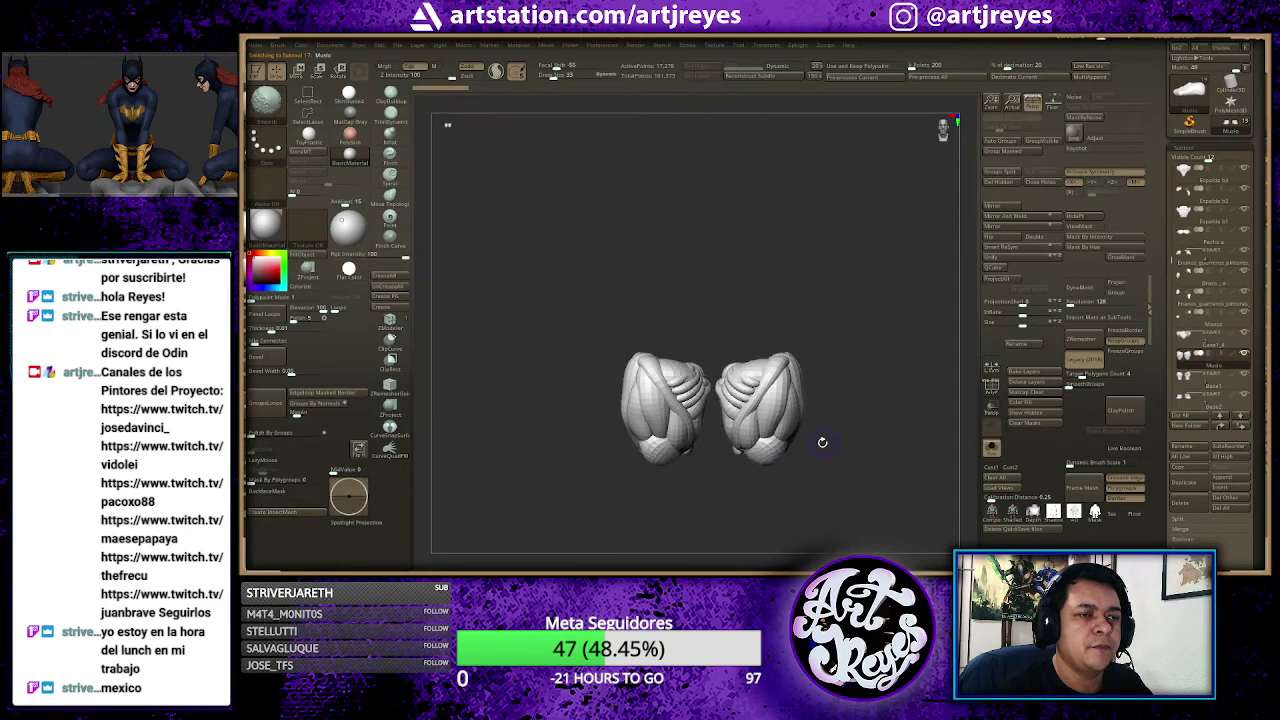
Step: Isolate the thigh muscles and ZRemesh them at a target polygon count of 12
{"action": "key", "text": "shift+f"}
{"action": "key", "text": "f"}
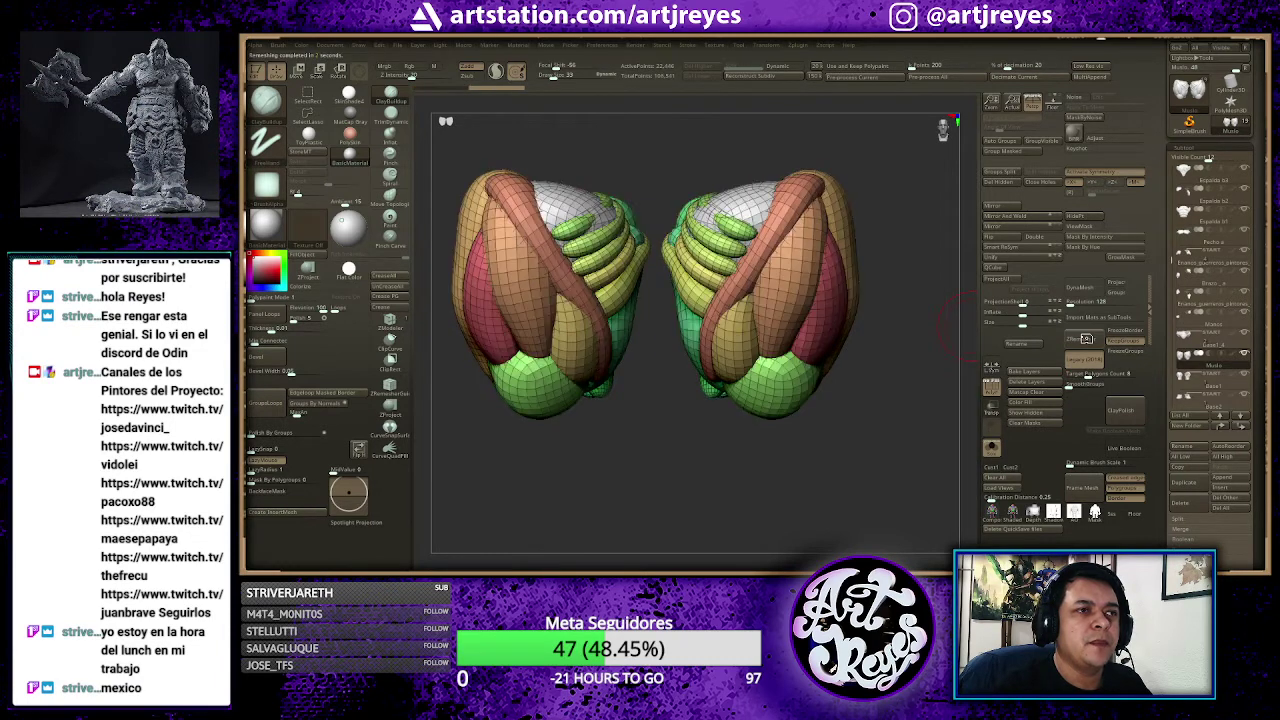
{"action": "left_click", "coordinate": [1002, 141]}
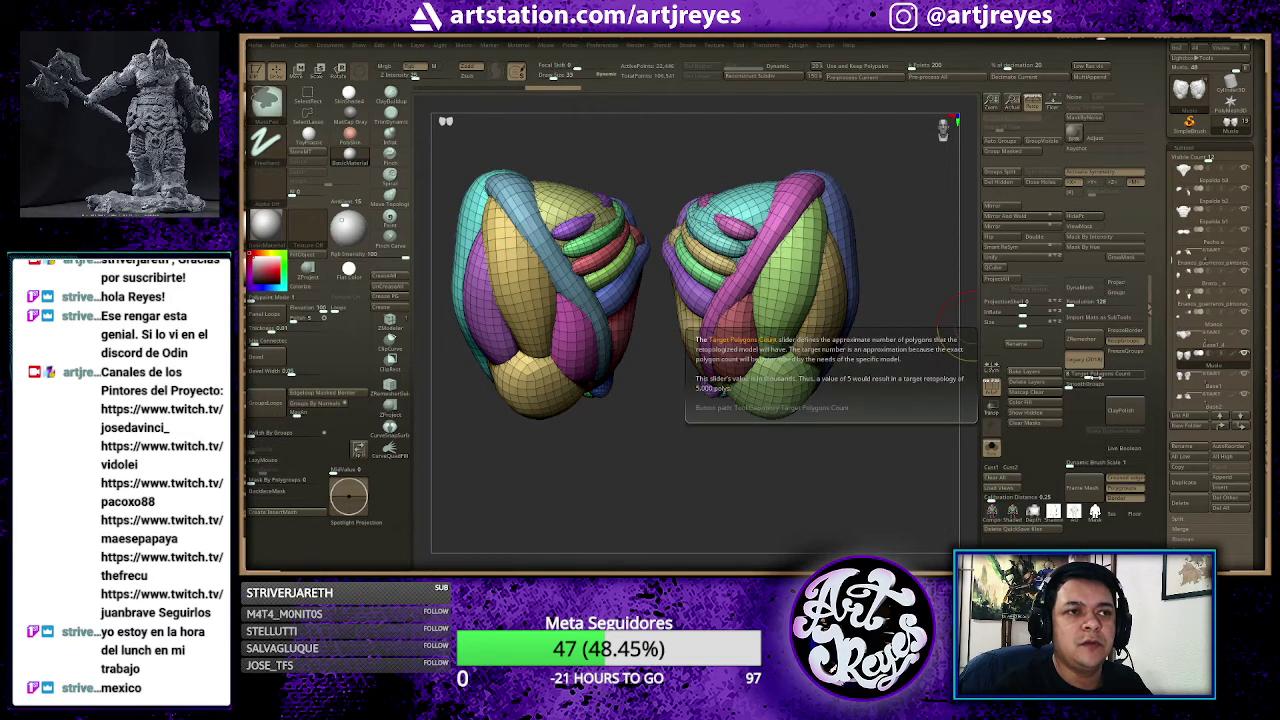
{"action": "key", "text": "ctrl+z"}
{"action": "left_click", "coordinate": [1105, 373]}
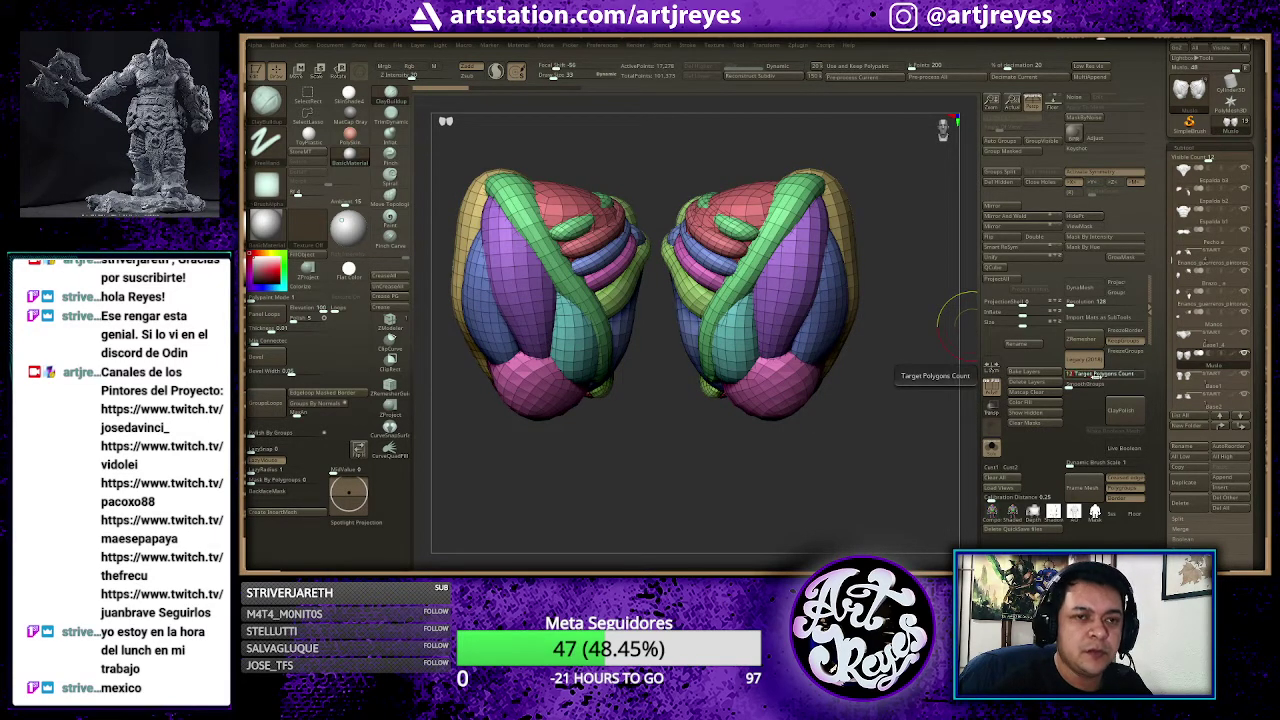
{"action": "type", "text": "12"}
{"action": "left_click", "coordinate": [1096, 338]}
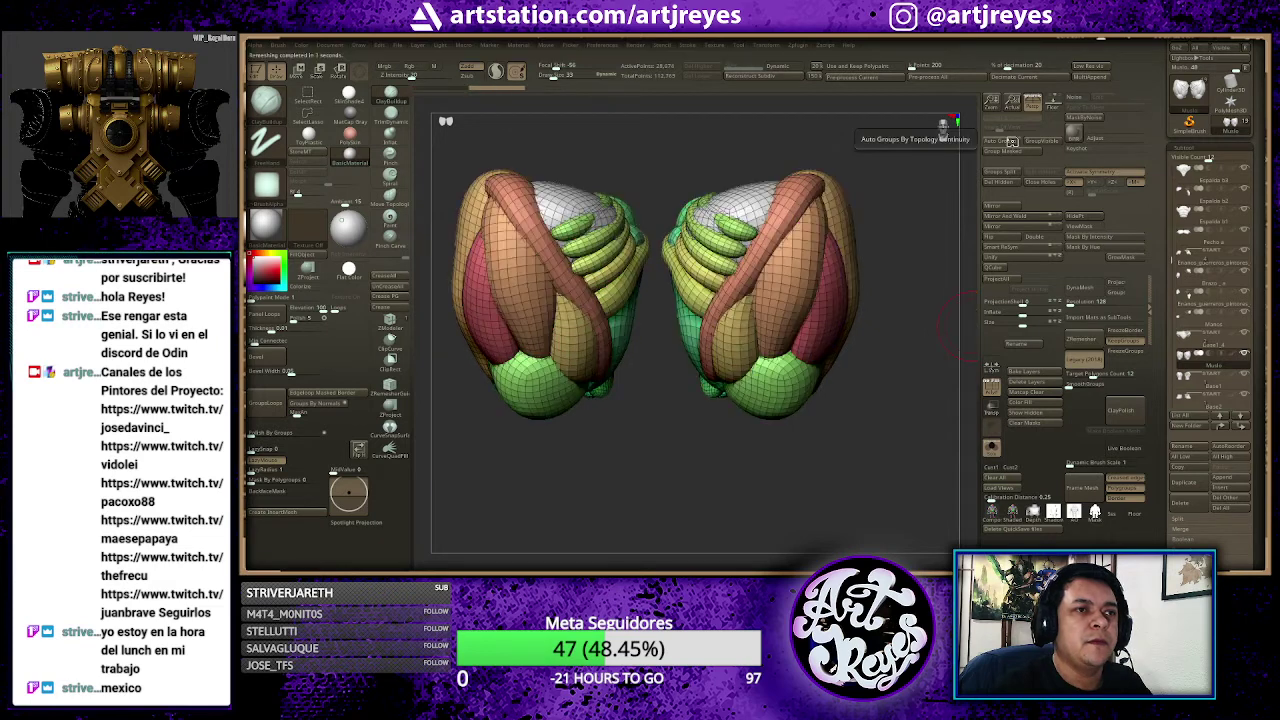
Step: Auto Group the thigh muscles, Mirror And Weld them, and show the full body again
{"action": "left_click", "coordinate": [1012, 144]}
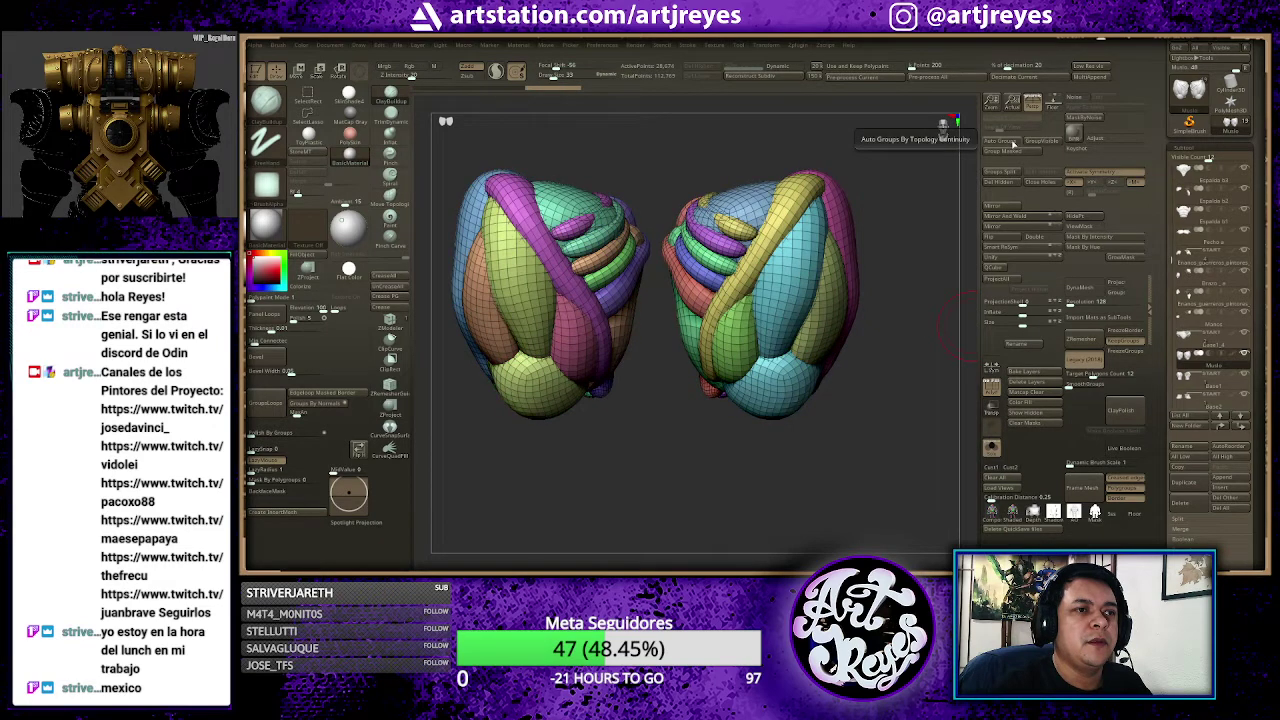
{"action": "left_click", "coordinate": [1021, 216]}
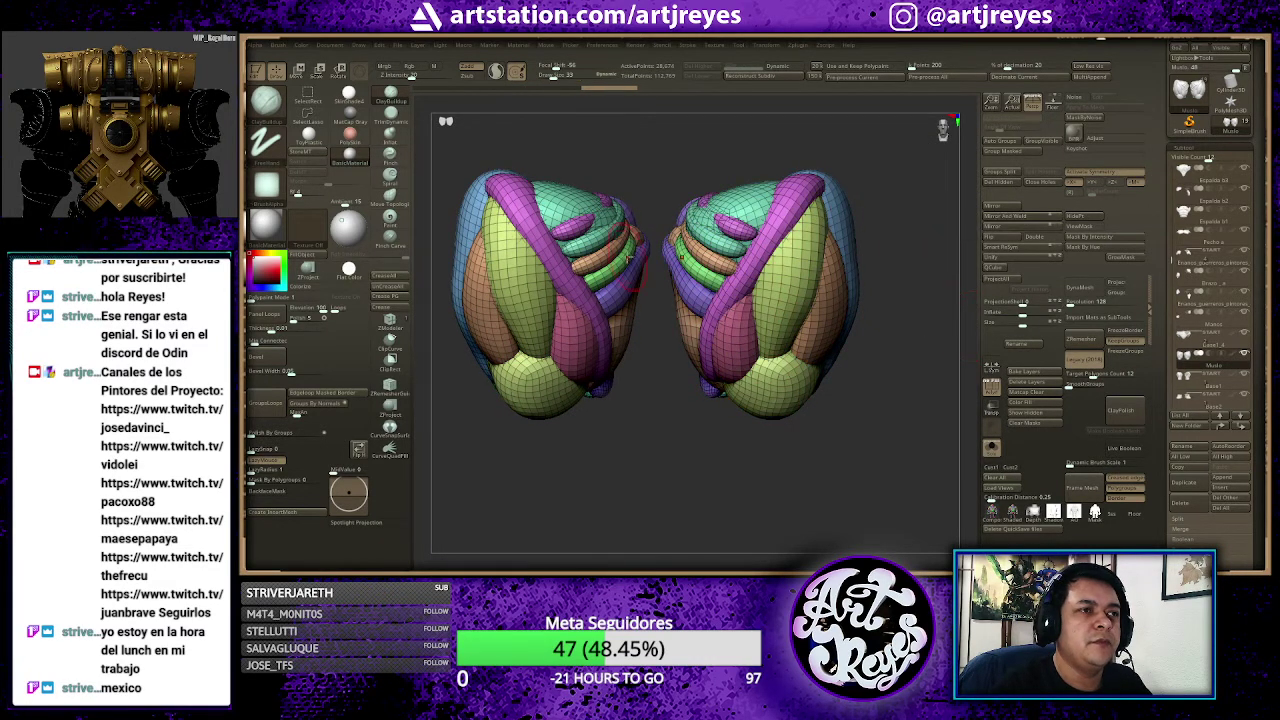
{"action": "key", "text": "shift+s"}
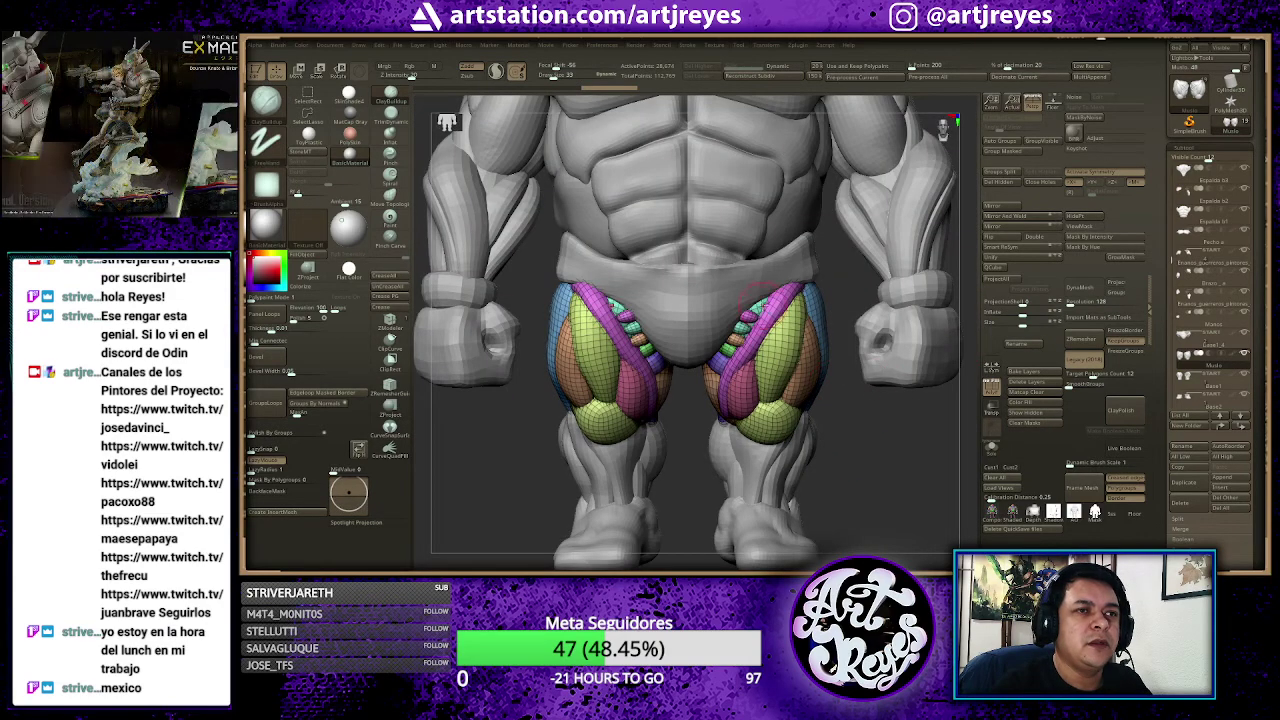
Step: Select the calf muscles and inspect them from behind and the side of the legs
{"action": "left_click_drag", "start_coordinate": [880, 444], "coordinate": [882, 410]}
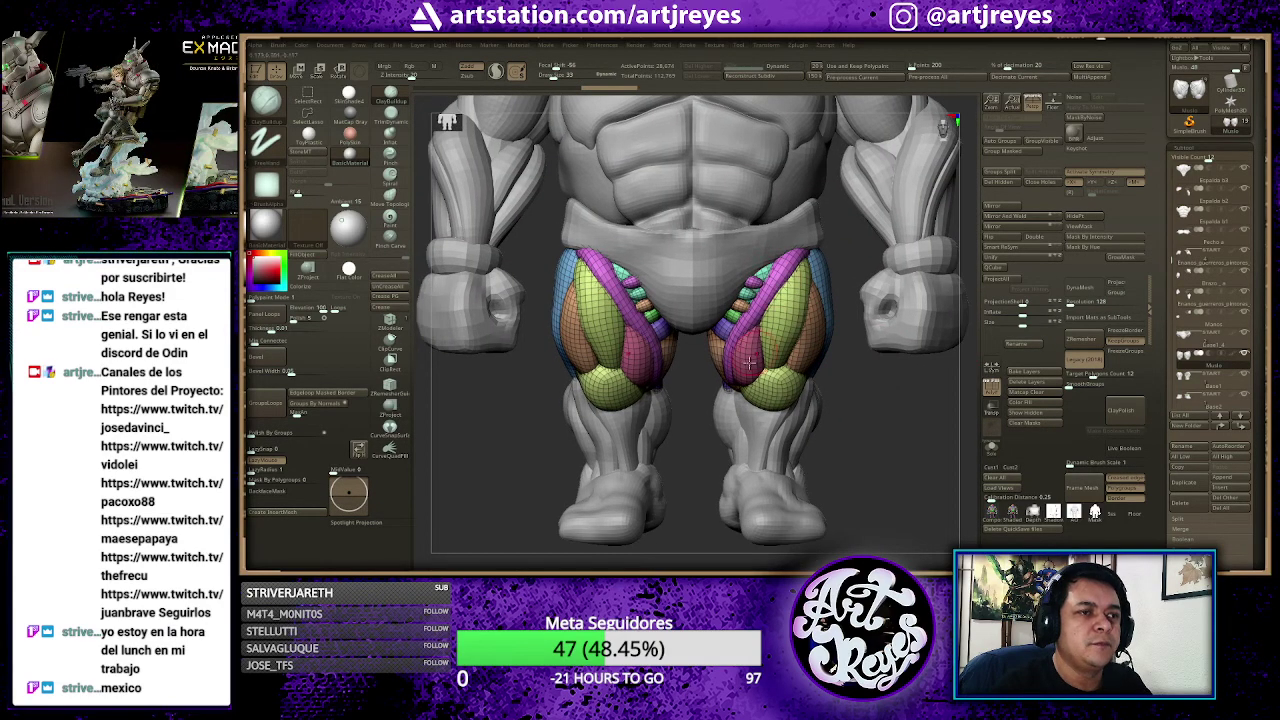
{"action": "left_click", "coordinate": [738, 418], "text": "alt"}
{"action": "left_click_drag", "start_coordinate": [886, 439], "coordinate": [839, 432]}
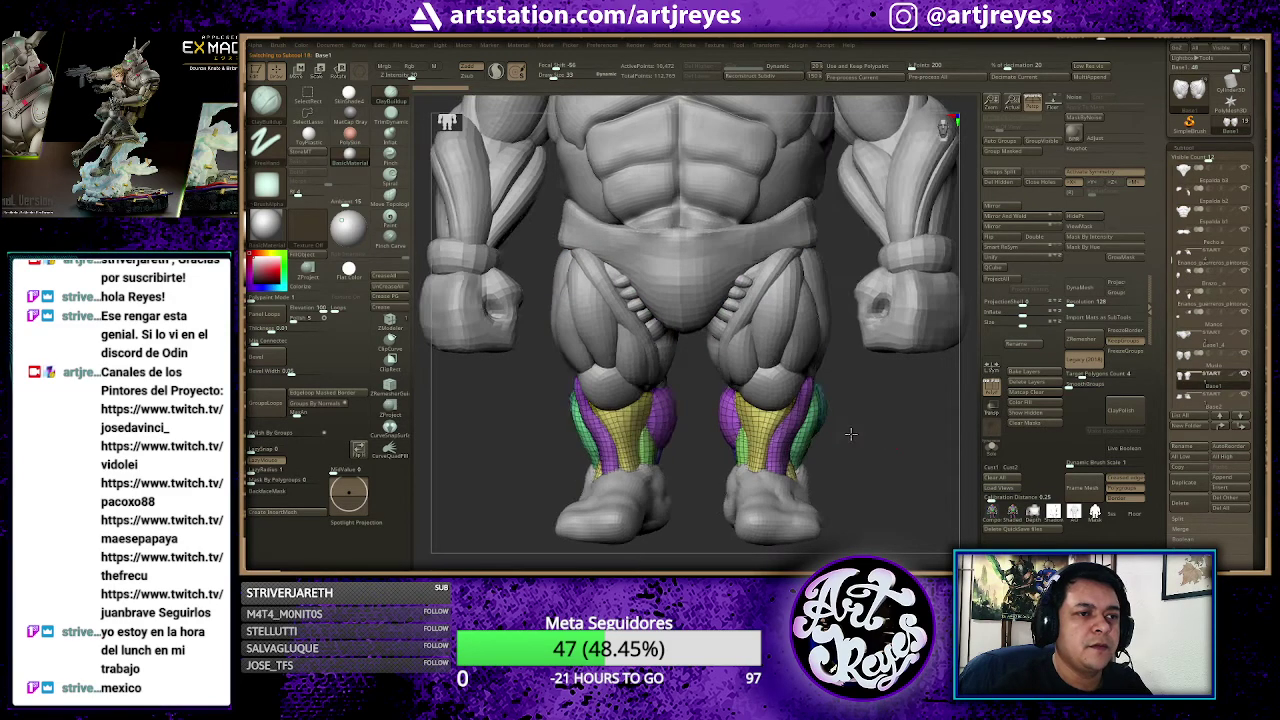
{"action": "left_click_drag", "start_coordinate": [869, 390], "coordinate": [802, 394]}
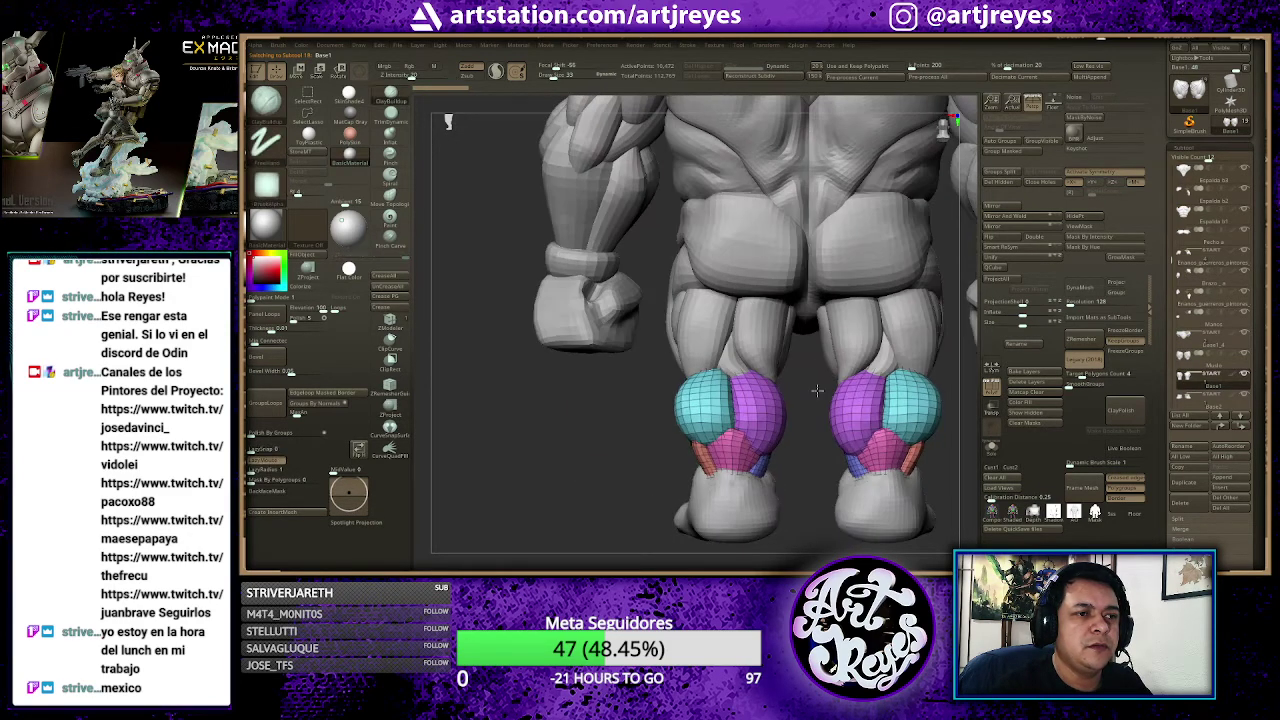
{"action": "left_click_drag", "start_coordinate": [630, 447], "coordinate": [693, 438]}
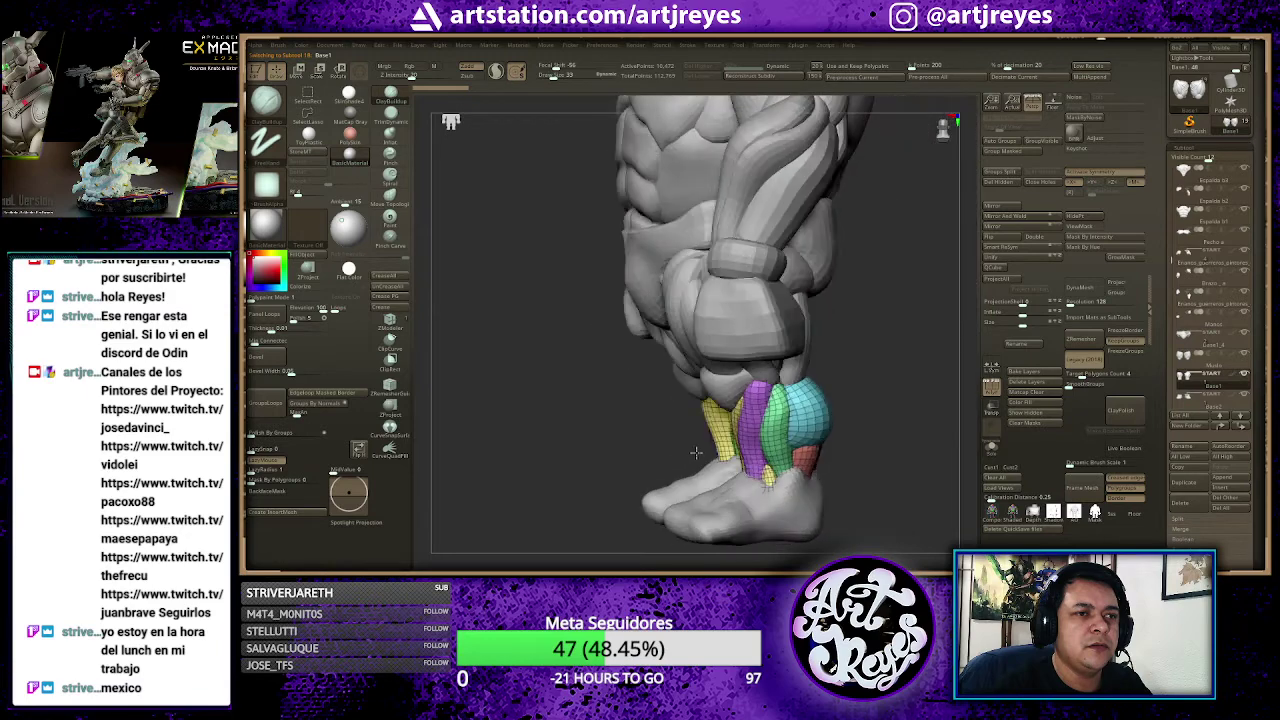
{"action": "left_click_drag", "start_coordinate": [888, 376], "coordinate": [833, 368]}
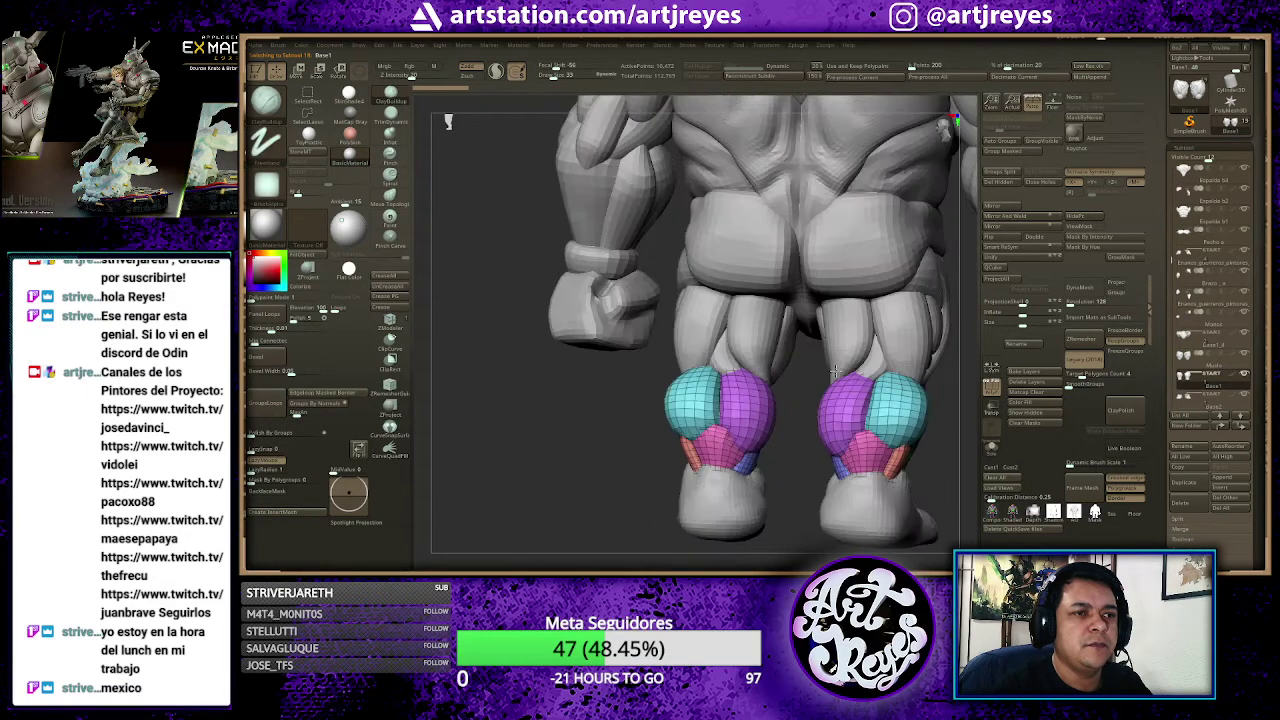
{"action": "key", "text": "ctrl"}
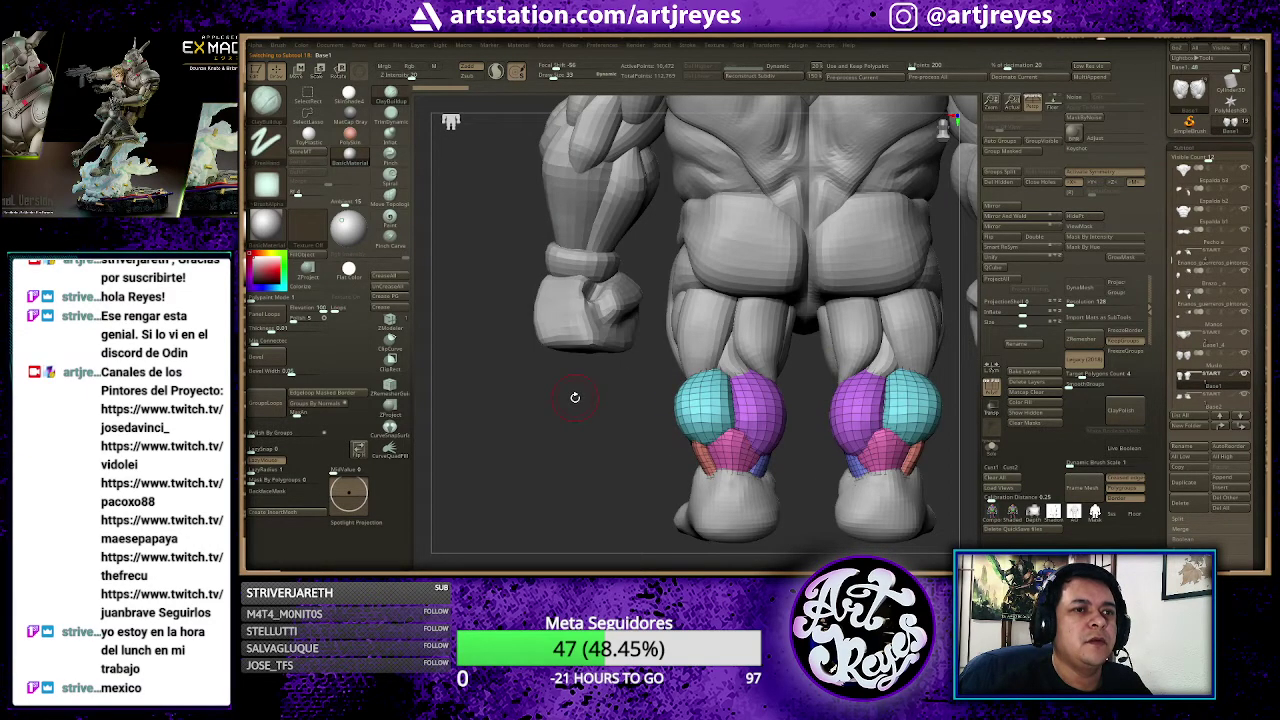
{"action": "left_click_drag", "start_coordinate": [575, 397], "coordinate": [693, 404]}
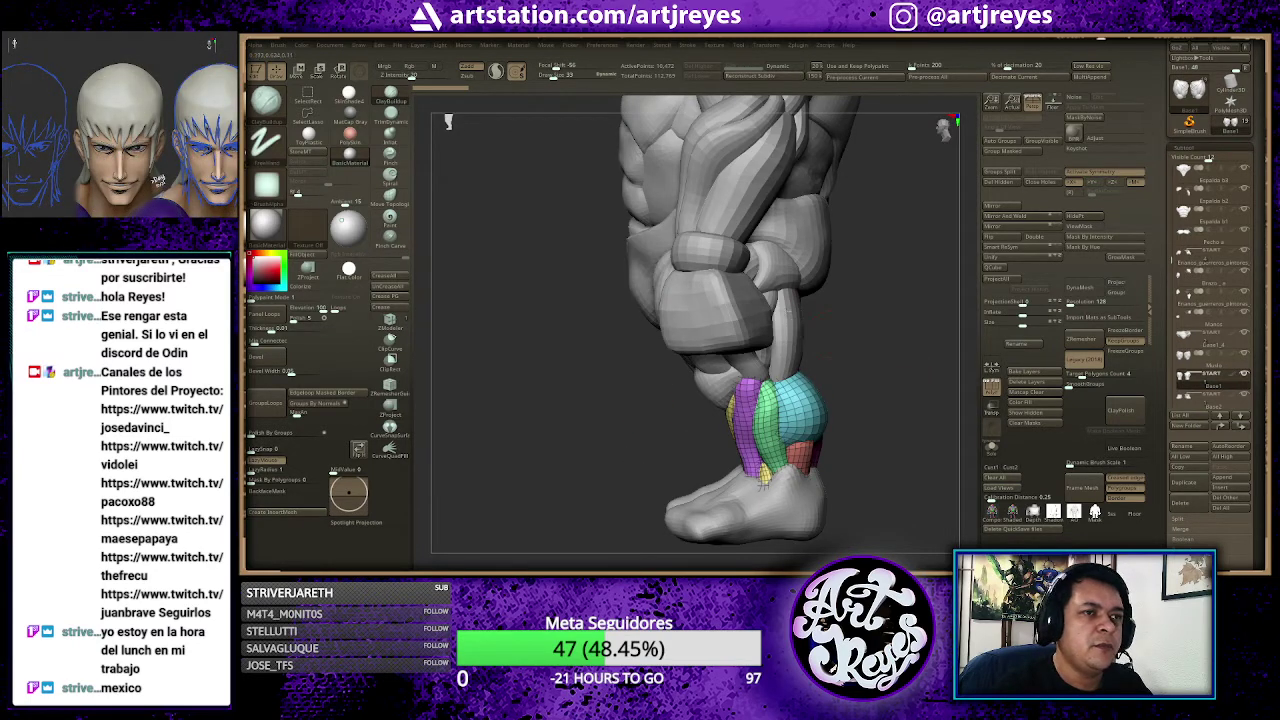
Step: Select the knee wrap and rotate it about 63 degrees with the gizmo
{"action": "left_click", "coordinate": [785, 312], "text": "alt"}
{"action": "key", "text": "w"}
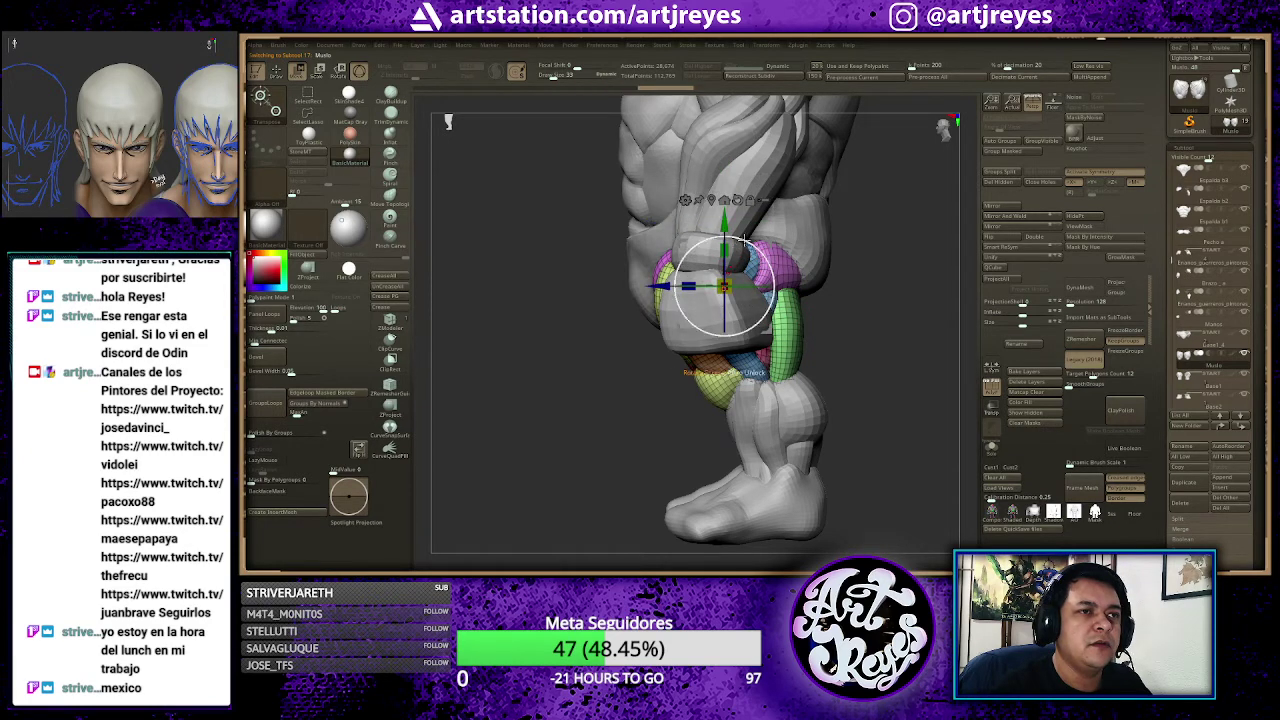
{"action": "left_click_drag", "start_coordinate": [746, 240], "coordinate": [785, 283]}
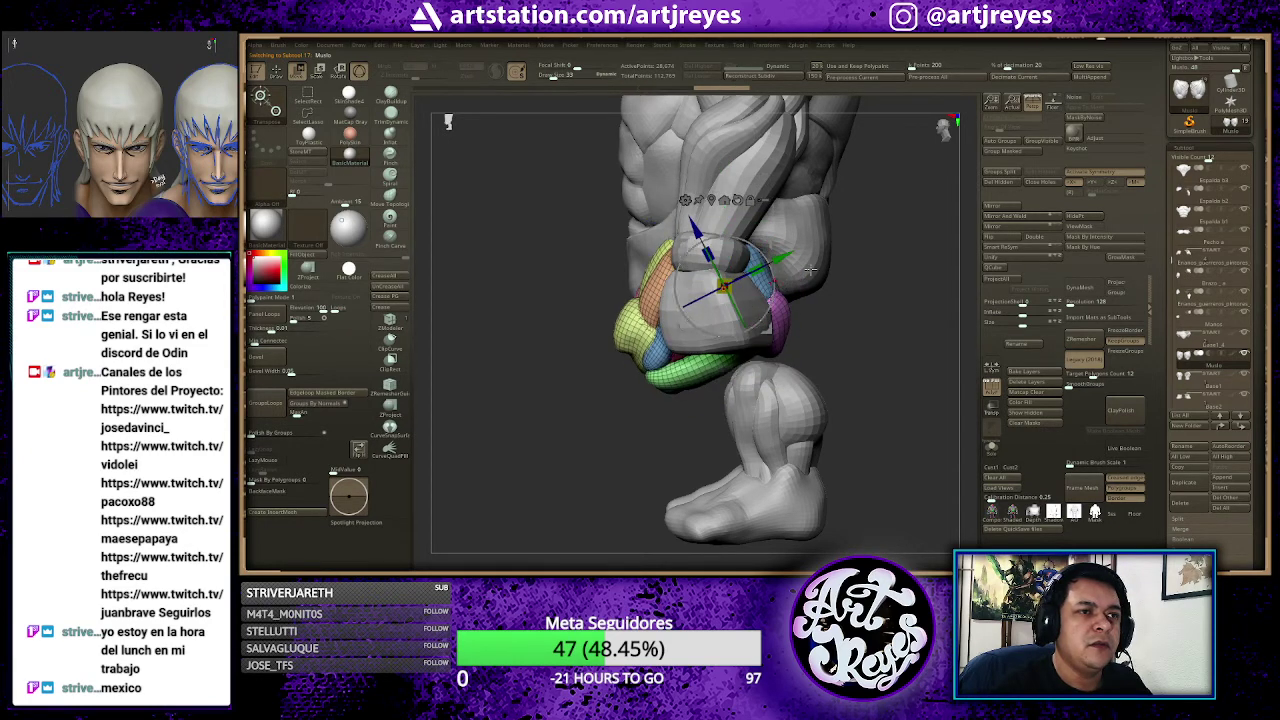
{"action": "left_click_drag", "start_coordinate": [840, 305], "coordinate": [850, 310]}
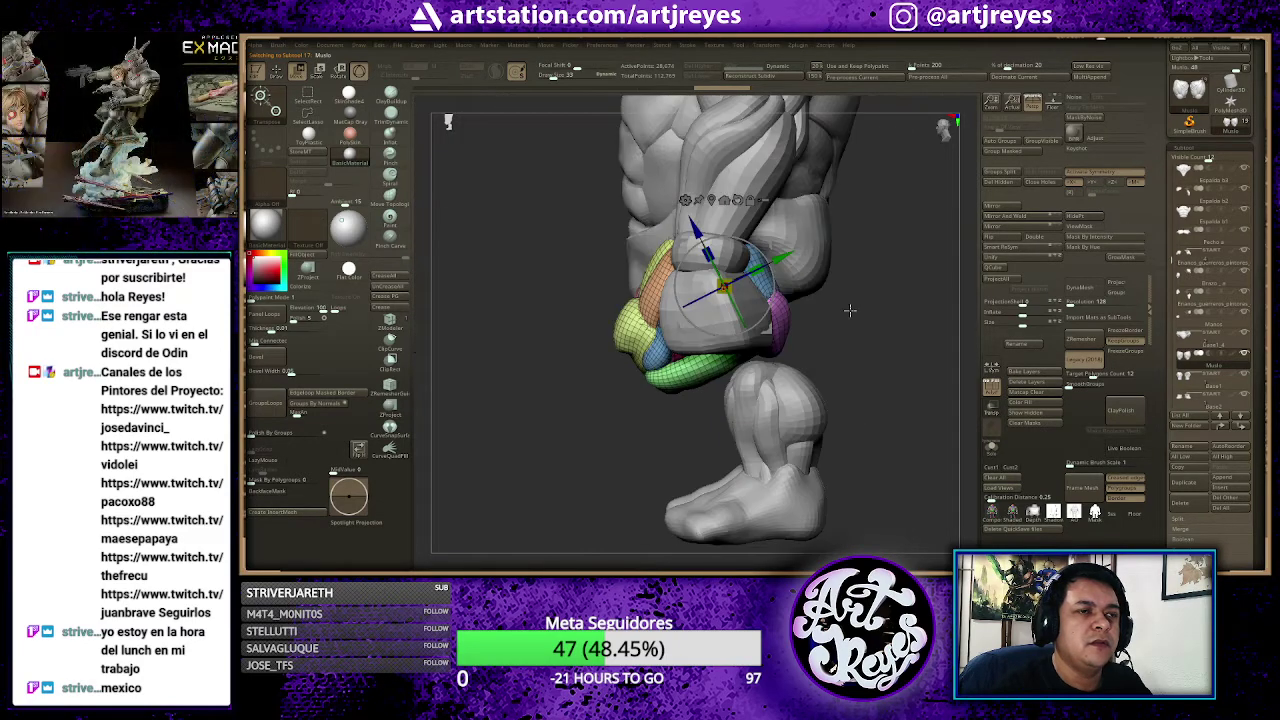
{"action": "mouse_move", "coordinate": [836, 316]}
{"action": "left_mouse_down"}
{"action": "mouse_move", "coordinate": [790, 287]}
{"action": "mouse_move", "coordinate": [848, 316]}
{"action": "left_mouse_up"}
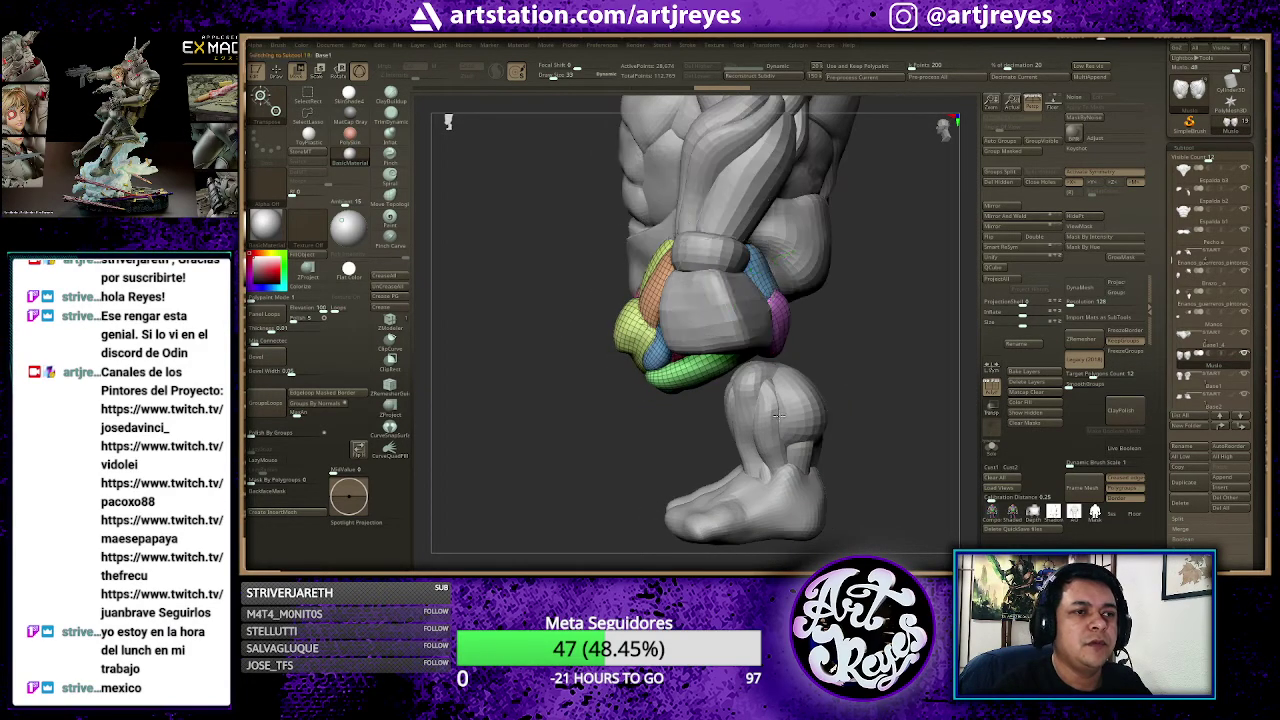
Step: Reposition the calf muscle pieces back over the foot, then select and frame the Muslo thigh pieces
{"action": "left_click", "coordinate": [790, 390], "text": "alt"}
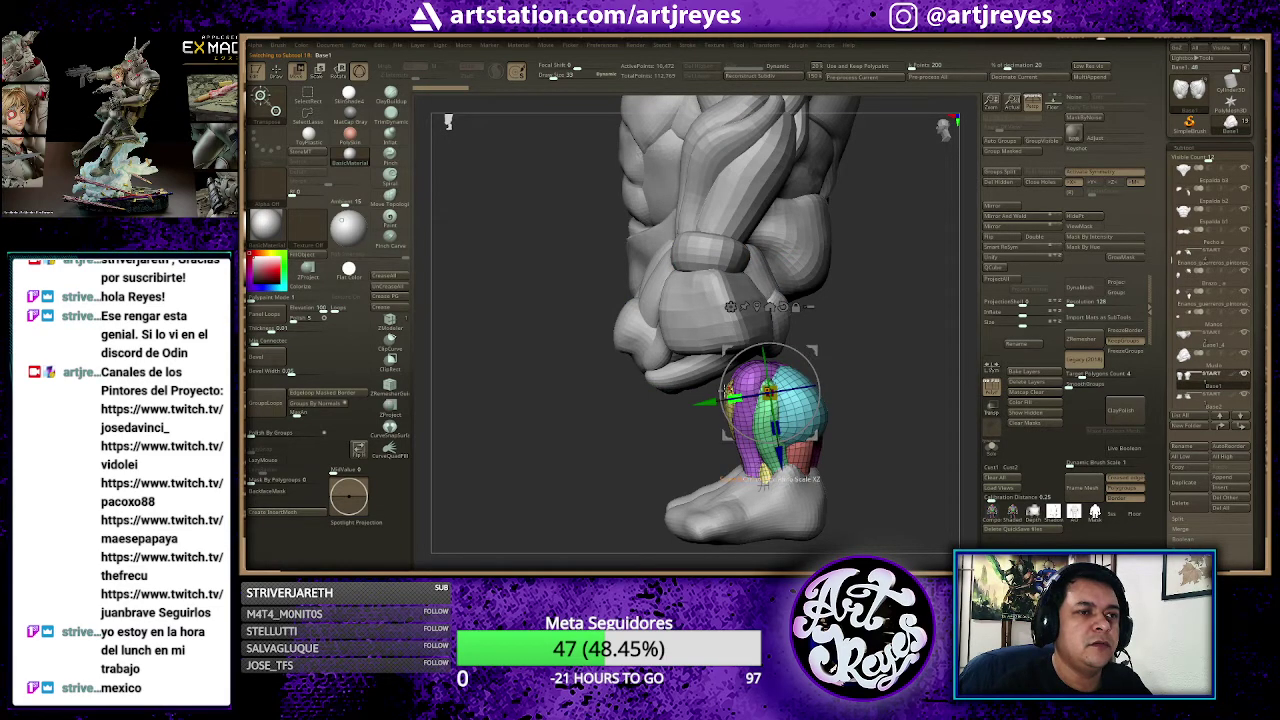
{"action": "mouse_move", "coordinate": [702, 398]}
{"action": "left_mouse_down"}
{"action": "mouse_move", "coordinate": [576, 402]}
{"action": "mouse_move", "coordinate": [568, 362]}
{"action": "left_mouse_up"}
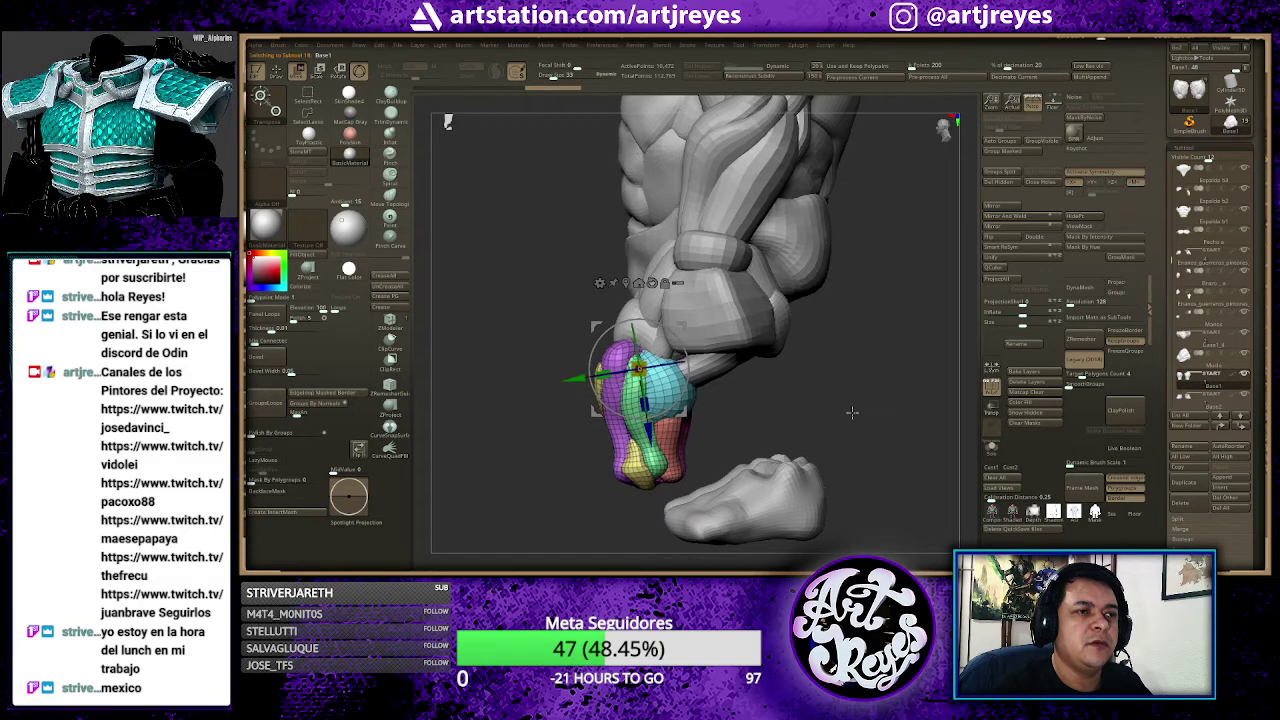
{"action": "mouse_move", "coordinate": [805, 419]}
{"action": "left_mouse_down"}
{"action": "mouse_move", "coordinate": [866, 413]}
{"action": "mouse_move", "coordinate": [810, 400]}
{"action": "mouse_move", "coordinate": [700, 420]}
{"action": "left_mouse_up"}
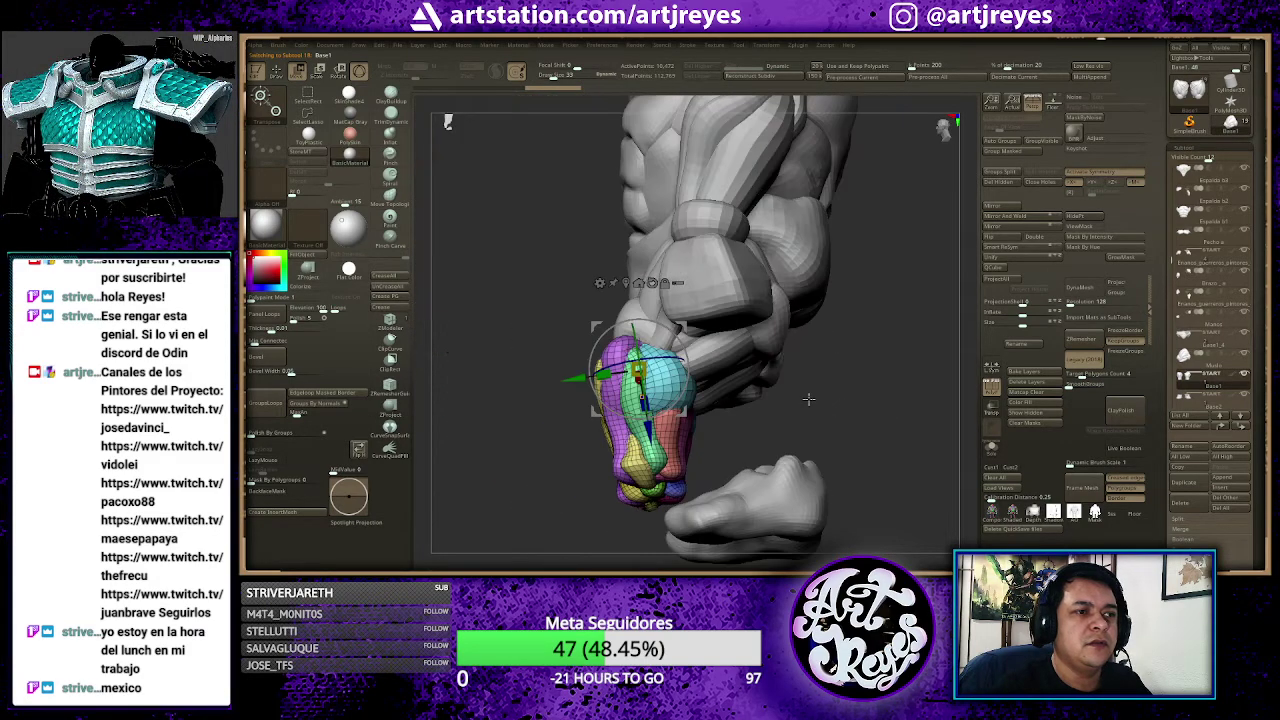
{"action": "left_click_drag", "start_coordinate": [614, 400], "coordinate": [770, 400]}
{"action": "key", "text": "w"}
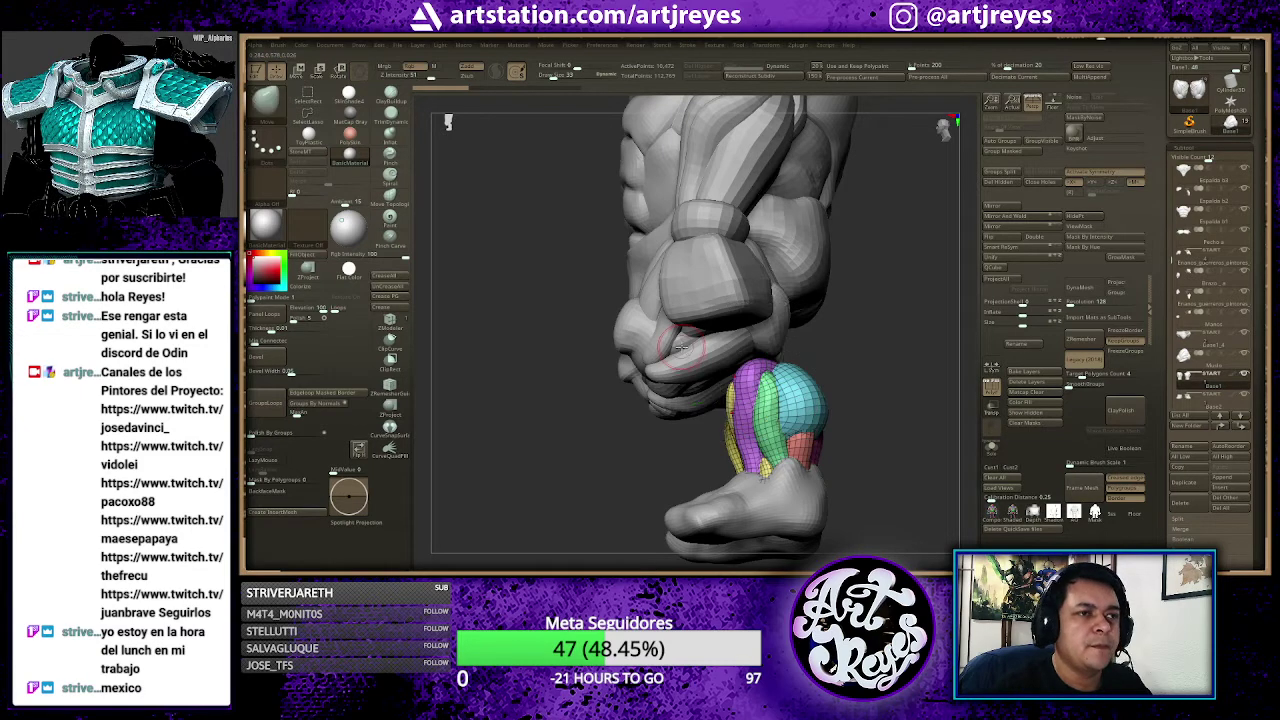
{"action": "left_click", "coordinate": [741, 345], "text": "alt"}
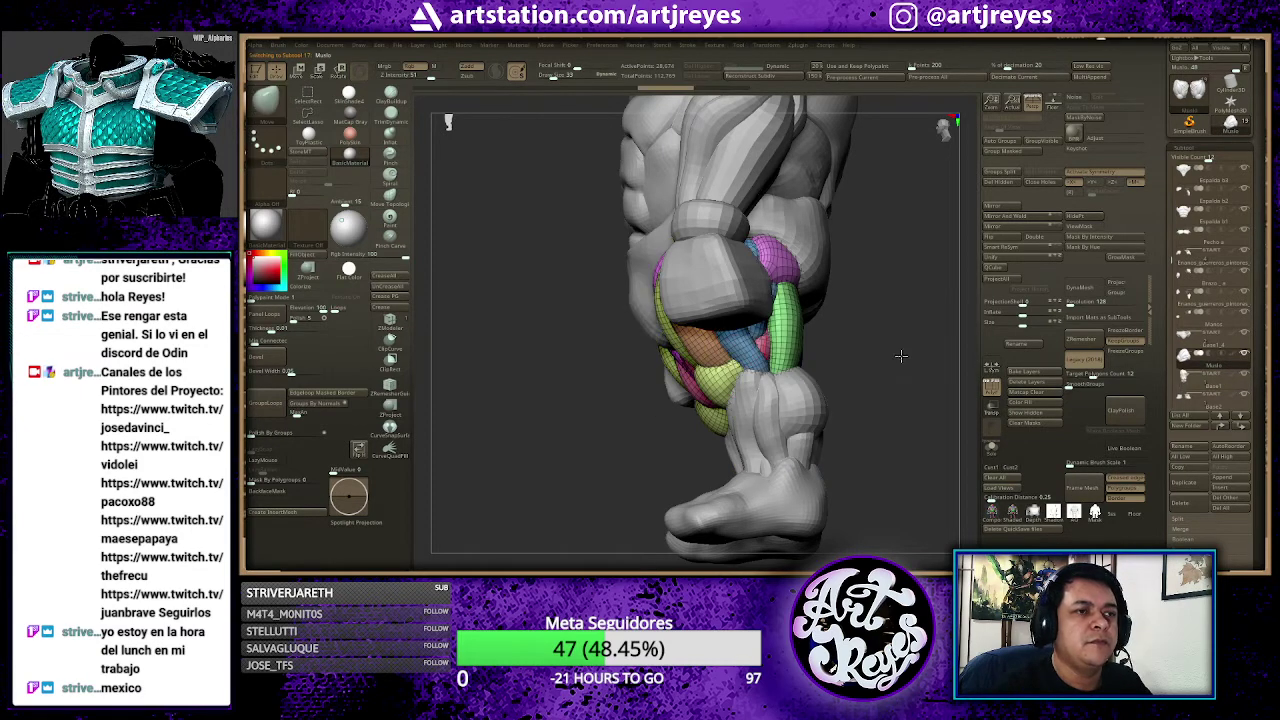
{"action": "left_click_drag", "start_coordinate": [901, 355], "coordinate": [904, 371], "text": "shift"}
{"action": "key", "text": "f"}
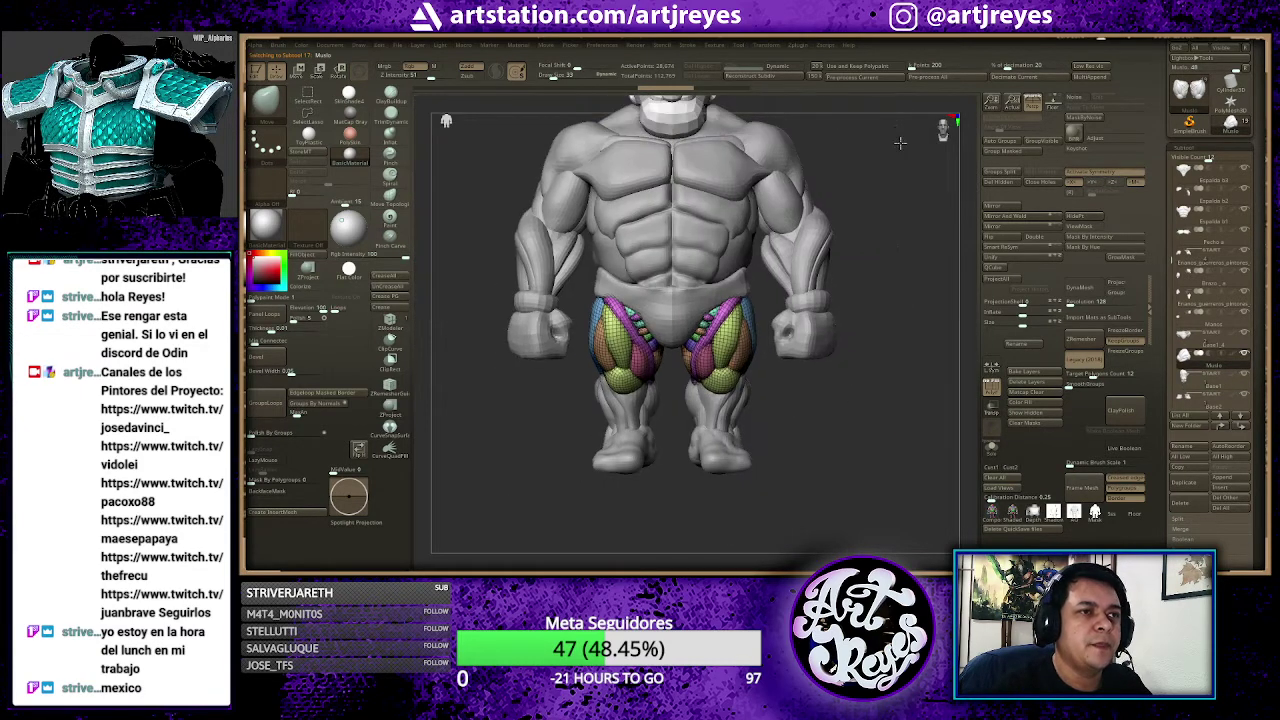
{"action": "mouse_move", "coordinate": [914, 229]}
{"action": "left_mouse_down"}
{"action": "mouse_move", "coordinate": [849, 193]}
{"action": "mouse_move", "coordinate": [720, 207]}
{"action": "mouse_move", "coordinate": [818, 213]}
{"action": "left_mouse_up"}
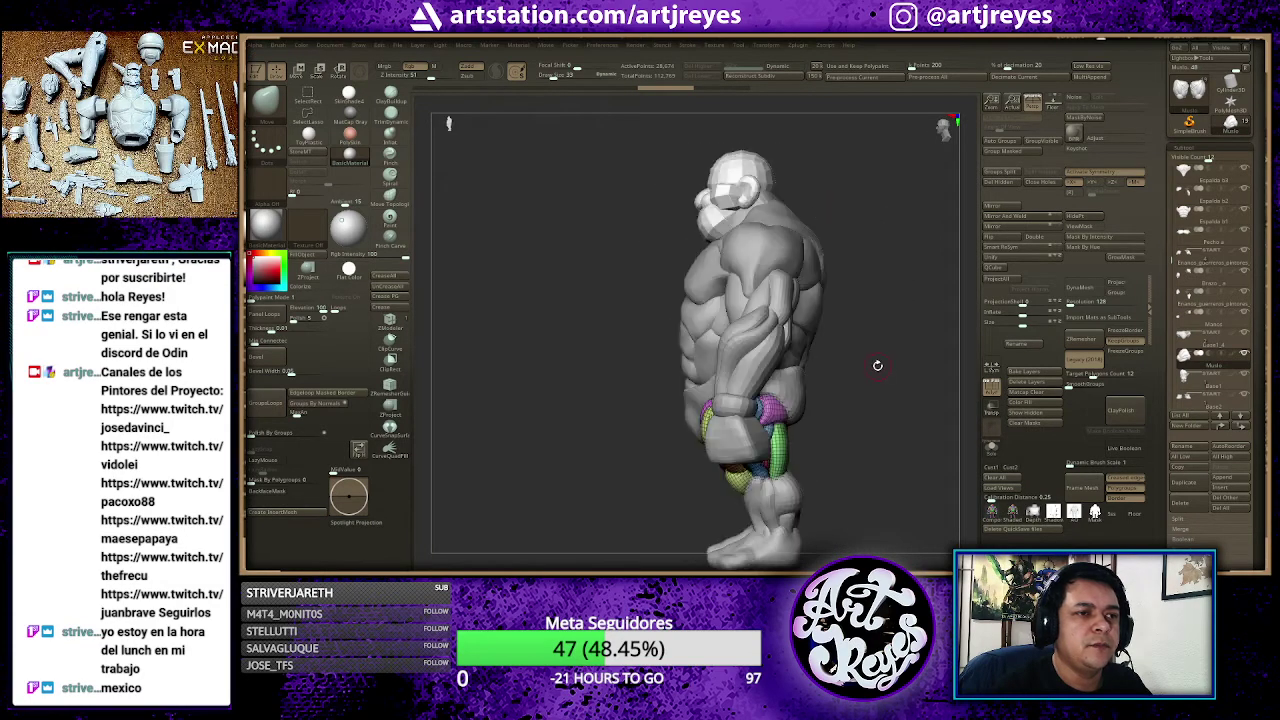
{"action": "left_click_drag", "start_coordinate": [877, 365], "coordinate": [901, 430]}
{"action": "left_click_drag", "start_coordinate": [868, 382], "coordinate": [818, 378]}
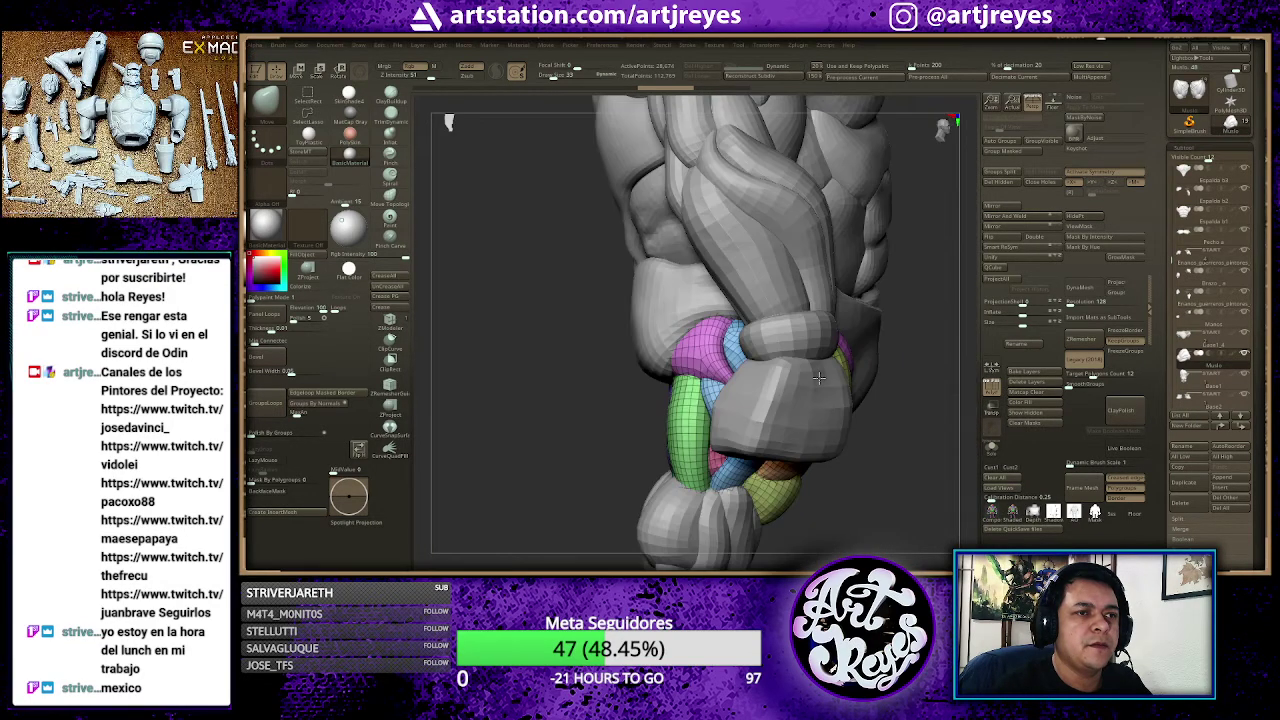
{"action": "mouse_move", "coordinate": [937, 298]}
{"action": "left_mouse_down"}
{"action": "mouse_move", "coordinate": [810, 281]}
{"action": "mouse_move", "coordinate": [838, 287]}
{"action": "mouse_move", "coordinate": [835, 233]}
{"action": "left_mouse_up"}
{"action": "key", "text": "f"}
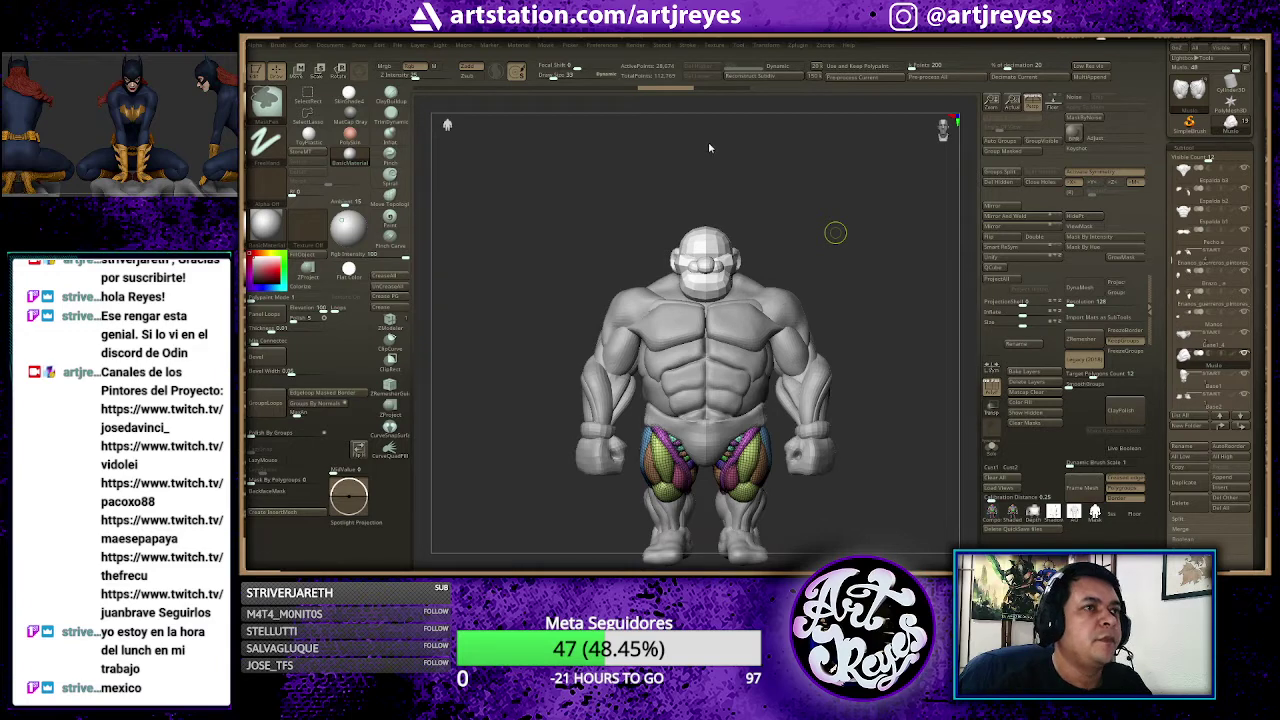
Step: Save the project with Ctrl+S and delete all stored QuickSave files in LightBox
{"action": "key", "text": "ctrl+s"}
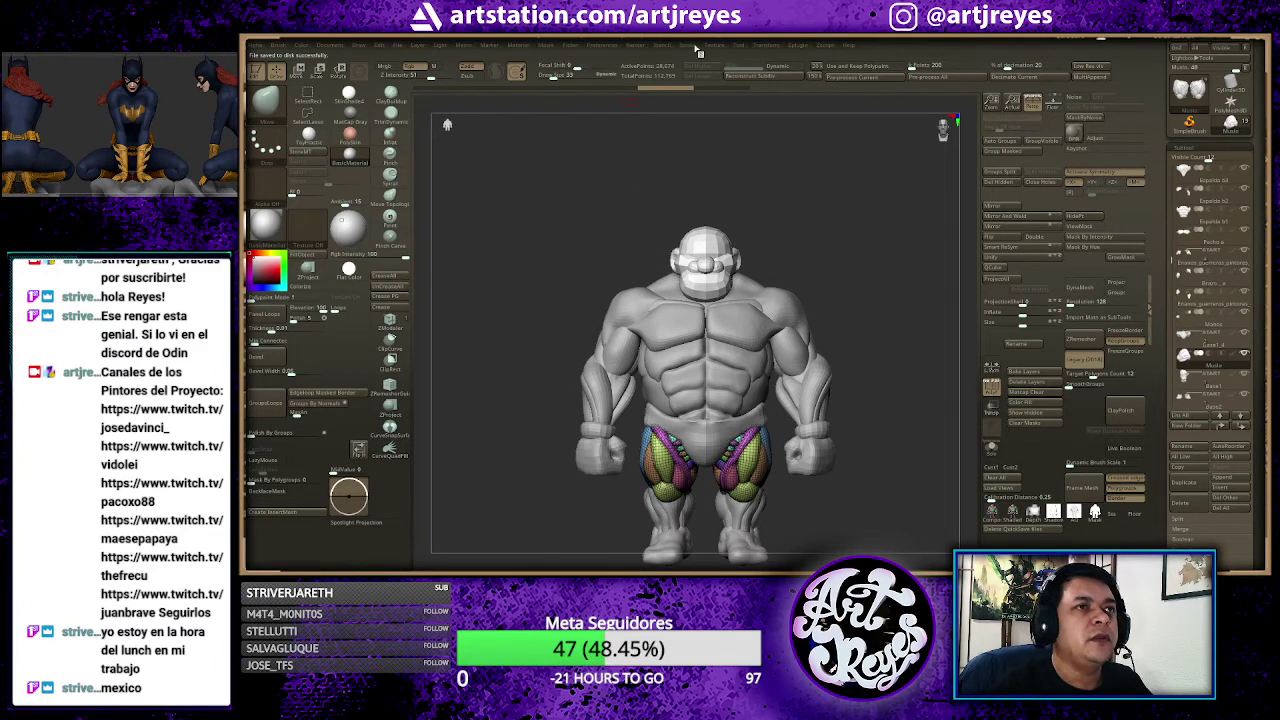
{"action": "left_click", "coordinate": [600, 46]}
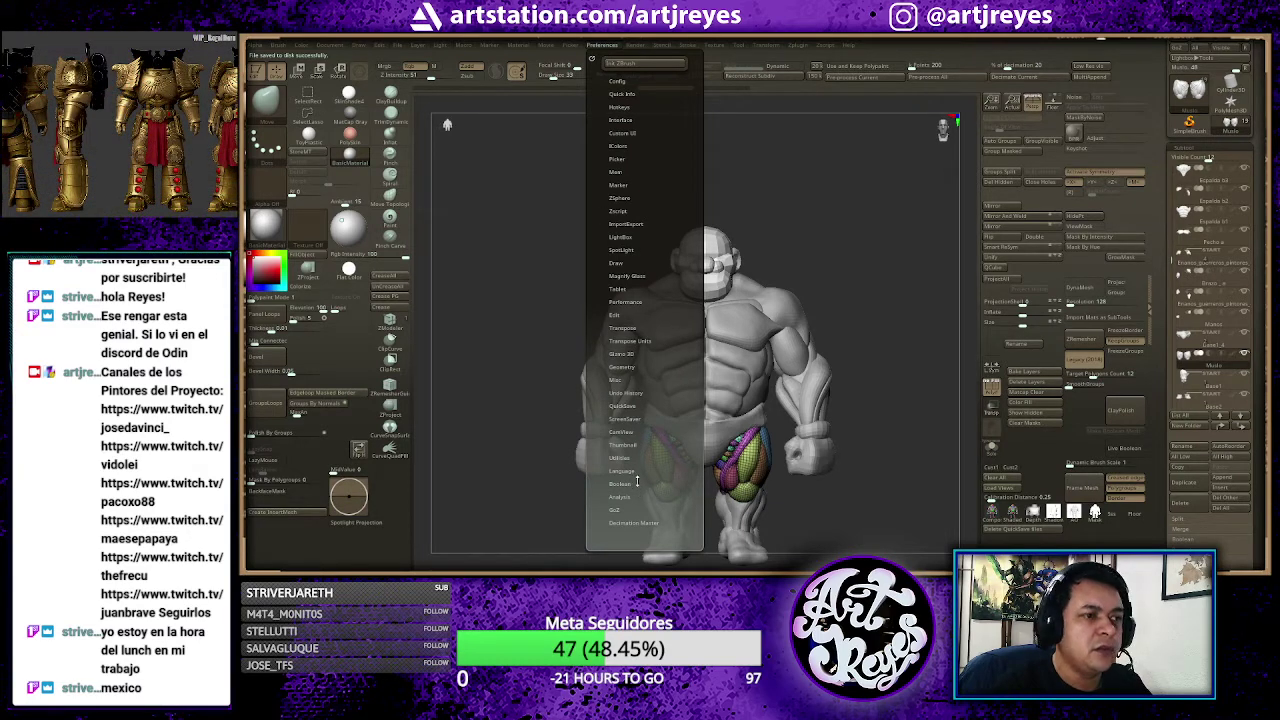
{"action": "left_click", "coordinate": [615, 405]}
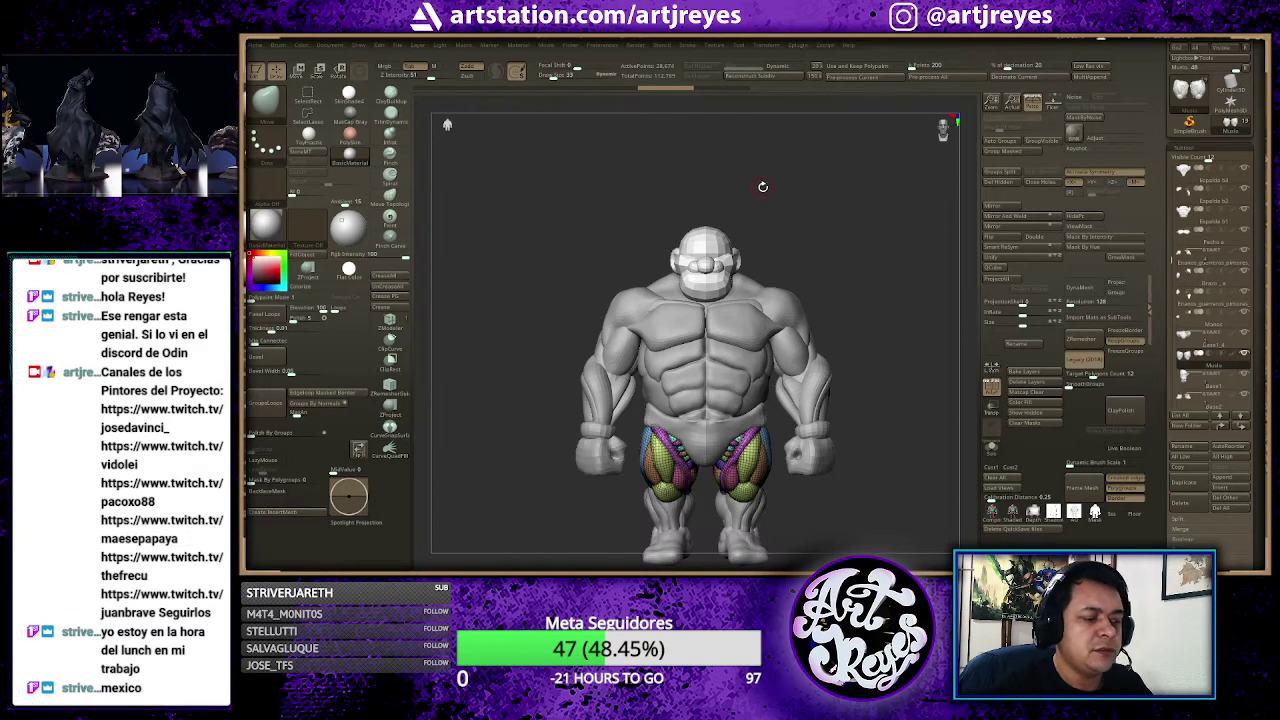
{"action": "key", "text": "comma"}
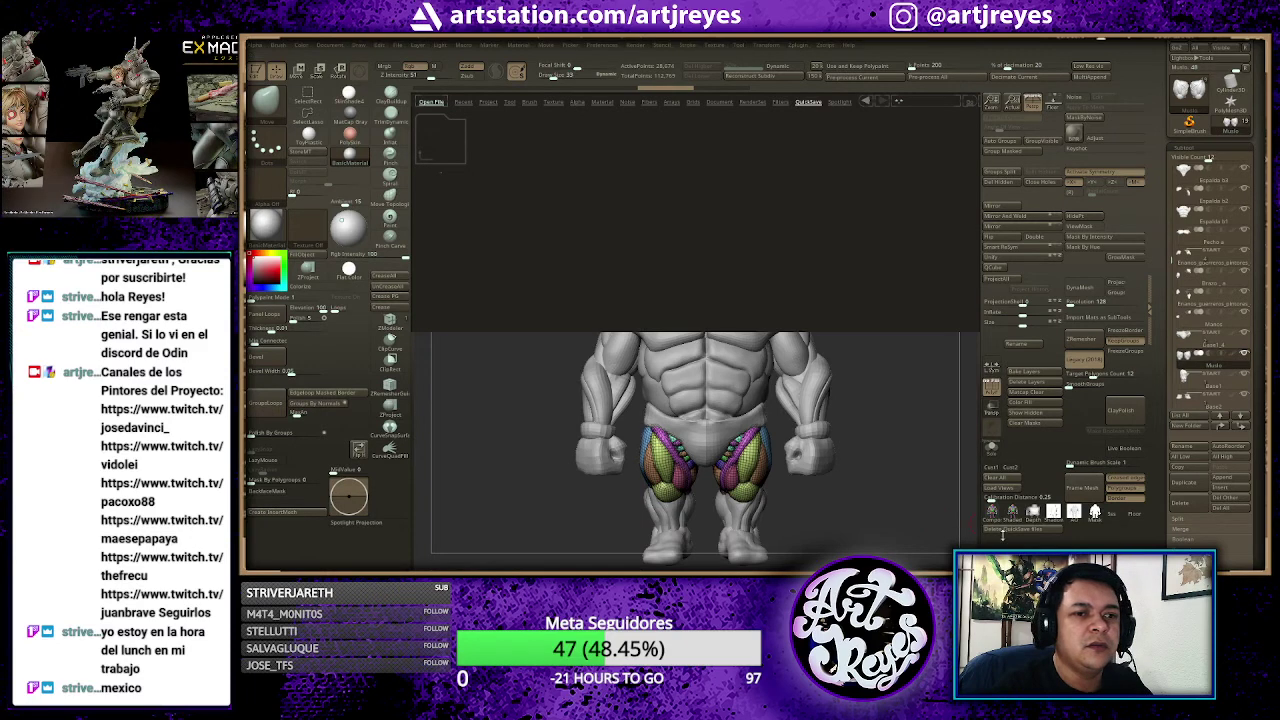
{"action": "left_click", "coordinate": [1003, 530]}
{"action": "key", "text": "Return"}
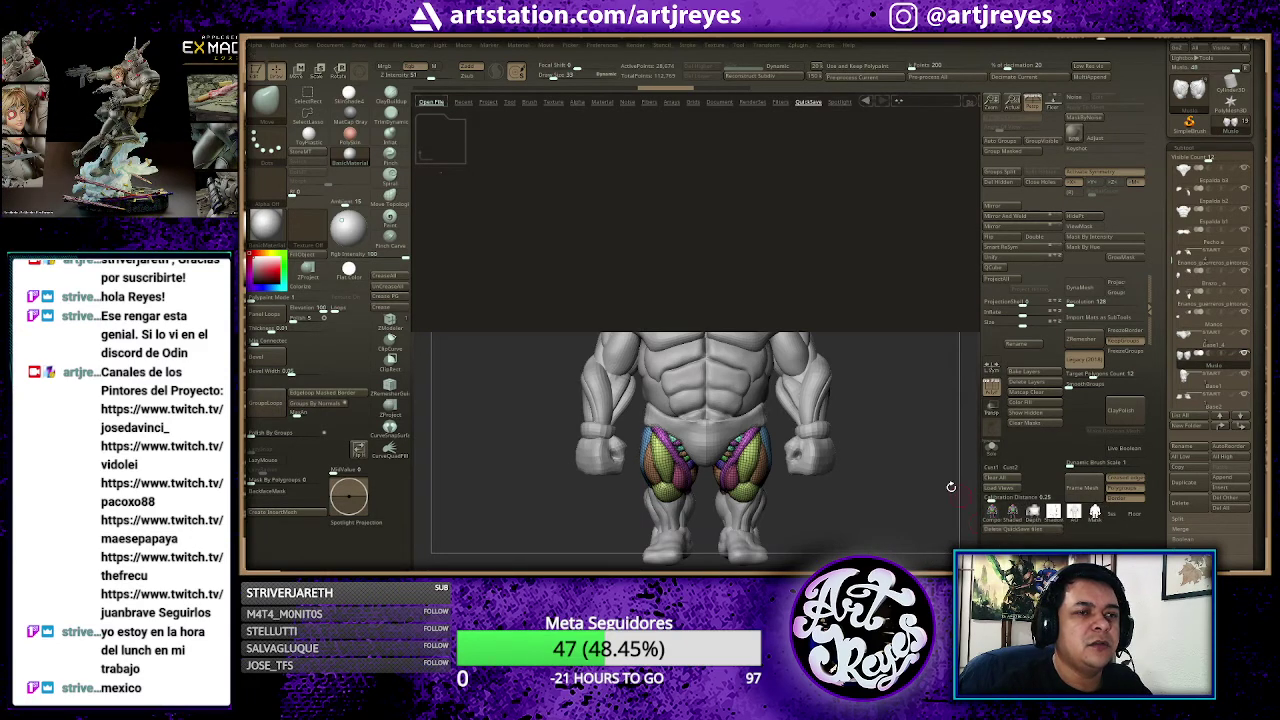
{"action": "key", "text": "comma"}
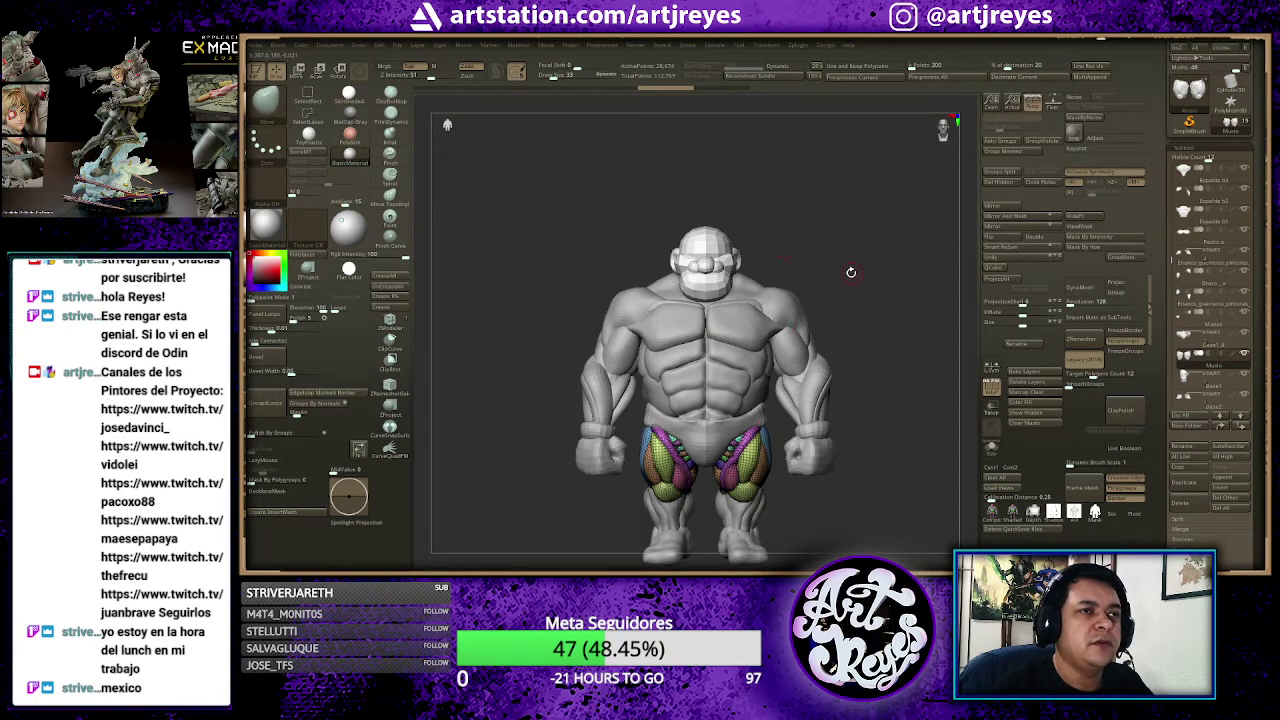
{"action": "key", "text": "f"}
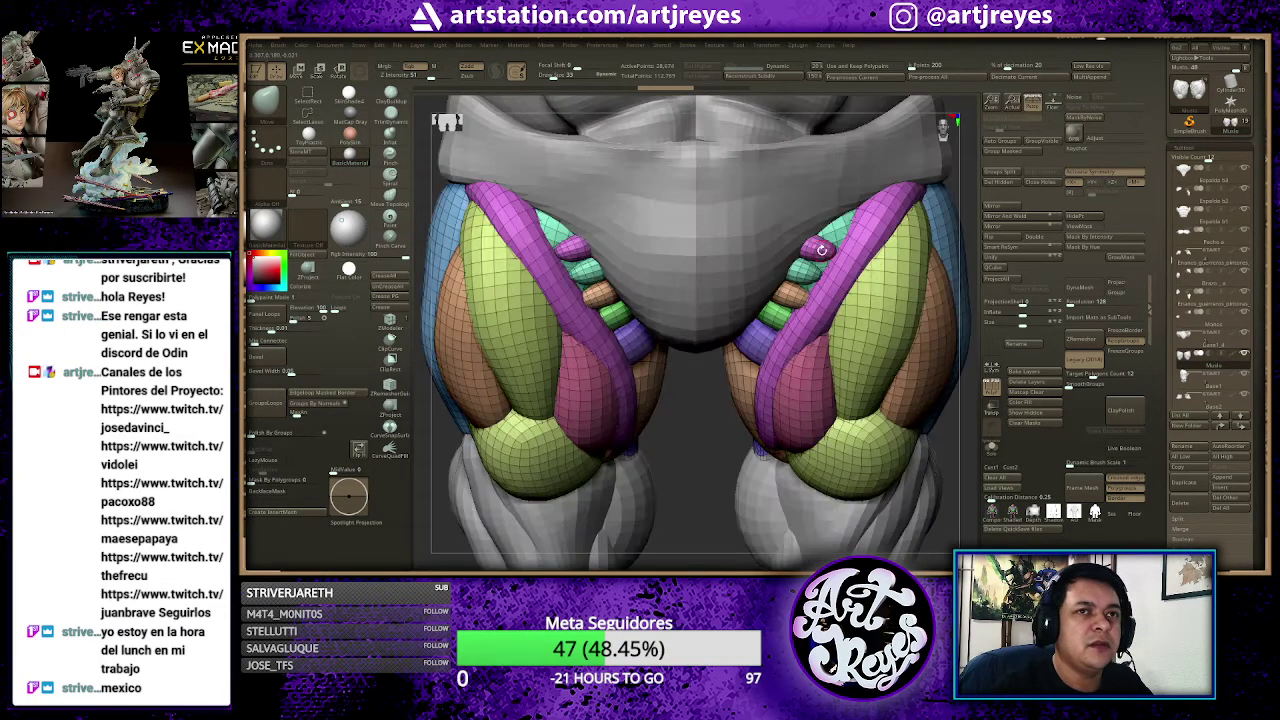
{"action": "key", "text": "f"}
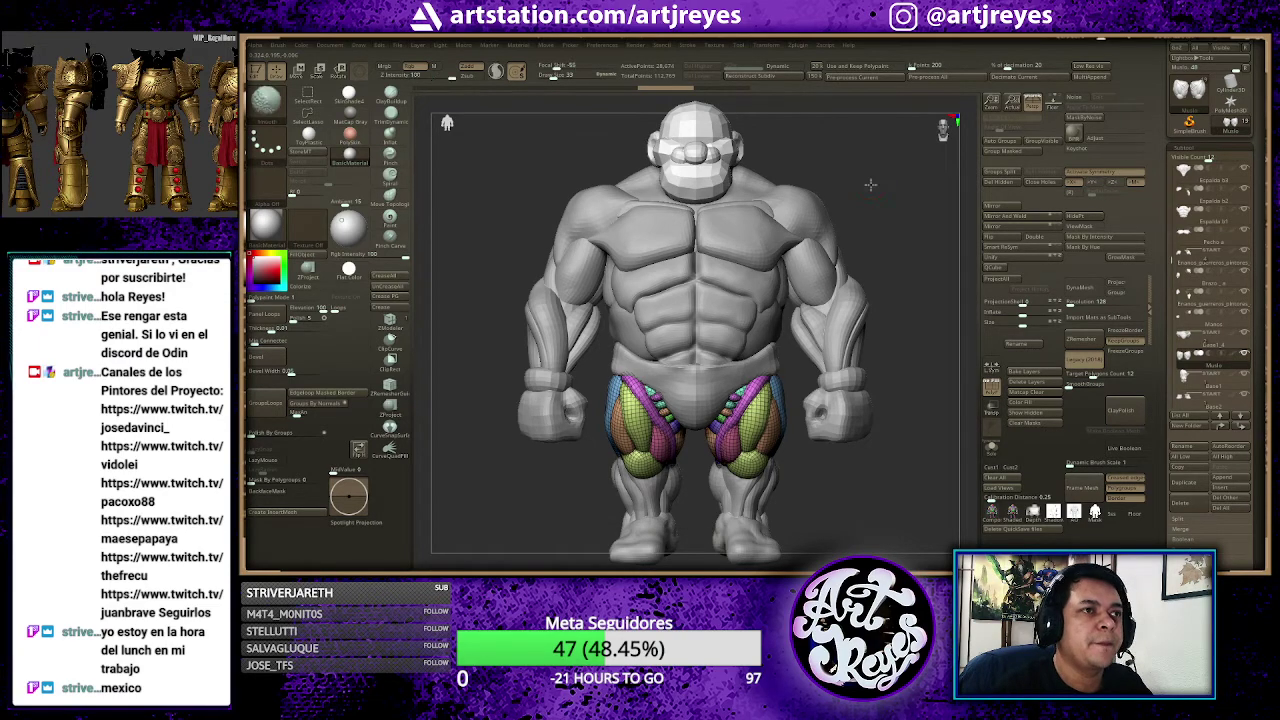
{"action": "mouse_move", "coordinate": [814, 126]}
{"action": "left_mouse_down"}
{"action": "mouse_move", "coordinate": [843, 132]}
{"action": "mouse_move", "coordinate": [828, 131]}
{"action": "left_mouse_up"}
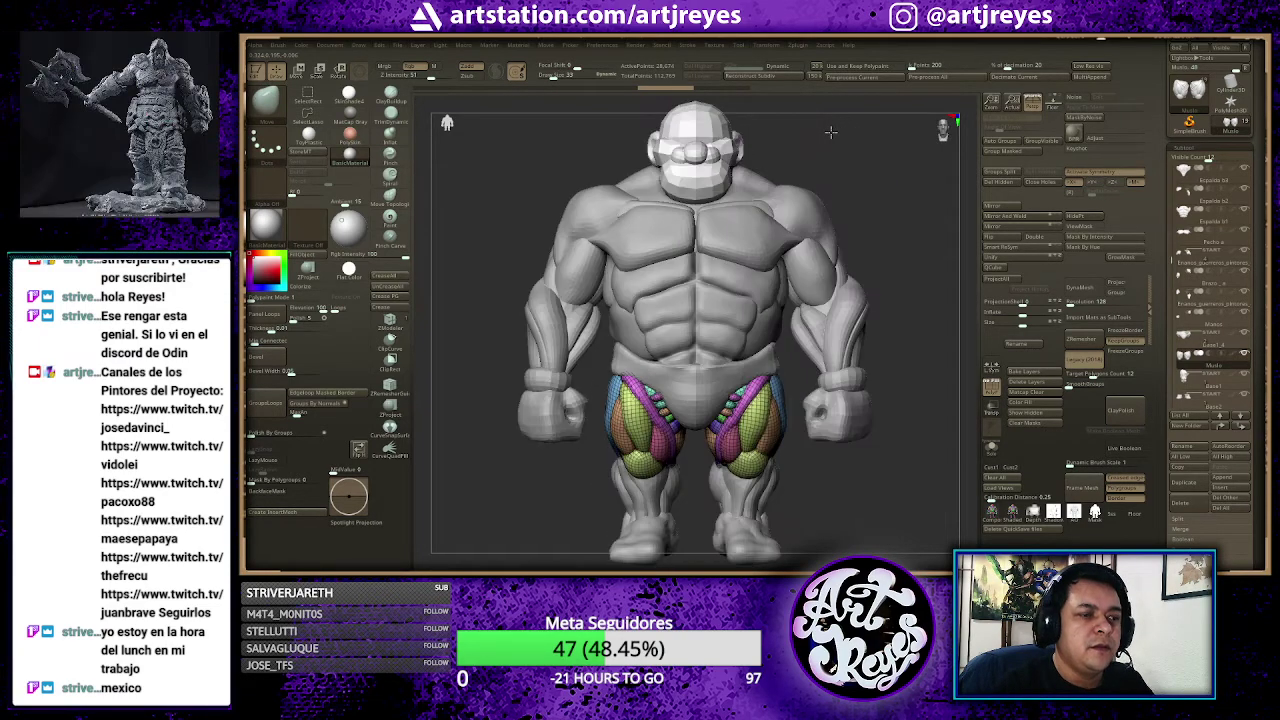
Step: Isolate the Cabeza head and ZRemesh it into even quads with the legacy 2018 remesher
{"action": "left_click", "coordinate": [692, 156], "text": "alt"}
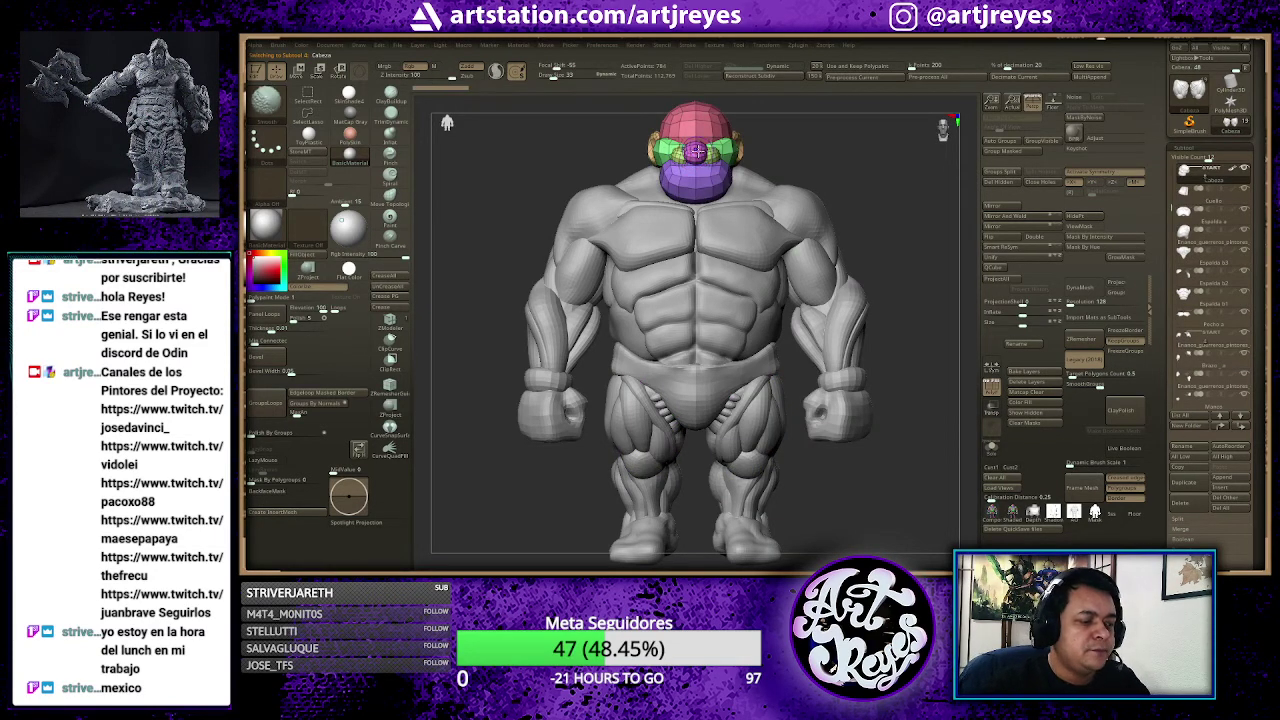
{"action": "key", "text": "ctrl+s"}
{"action": "key", "text": "f"}
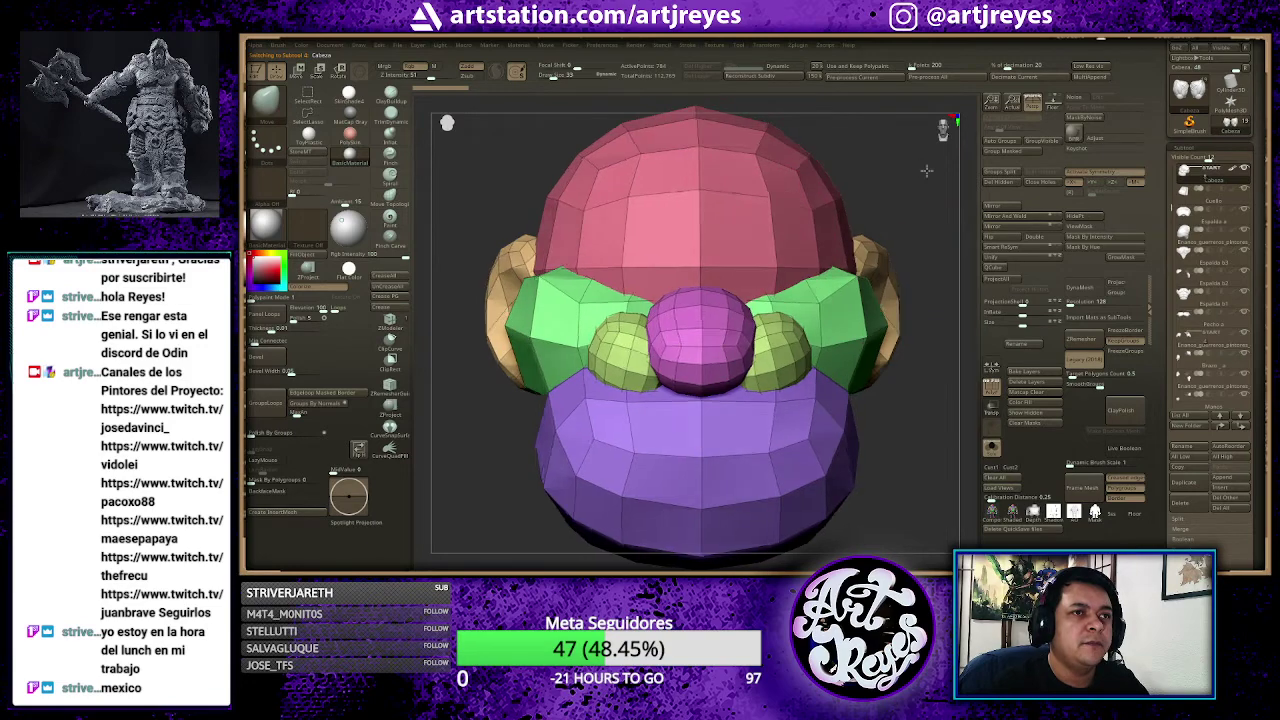
{"action": "mouse_move", "coordinate": [914, 175]}
{"action": "left_mouse_down"}
{"action": "mouse_move", "coordinate": [942, 130]}
{"action": "mouse_move", "coordinate": [958, 167]}
{"action": "mouse_move", "coordinate": [892, 170]}
{"action": "mouse_move", "coordinate": [907, 171]}
{"action": "left_mouse_up"}
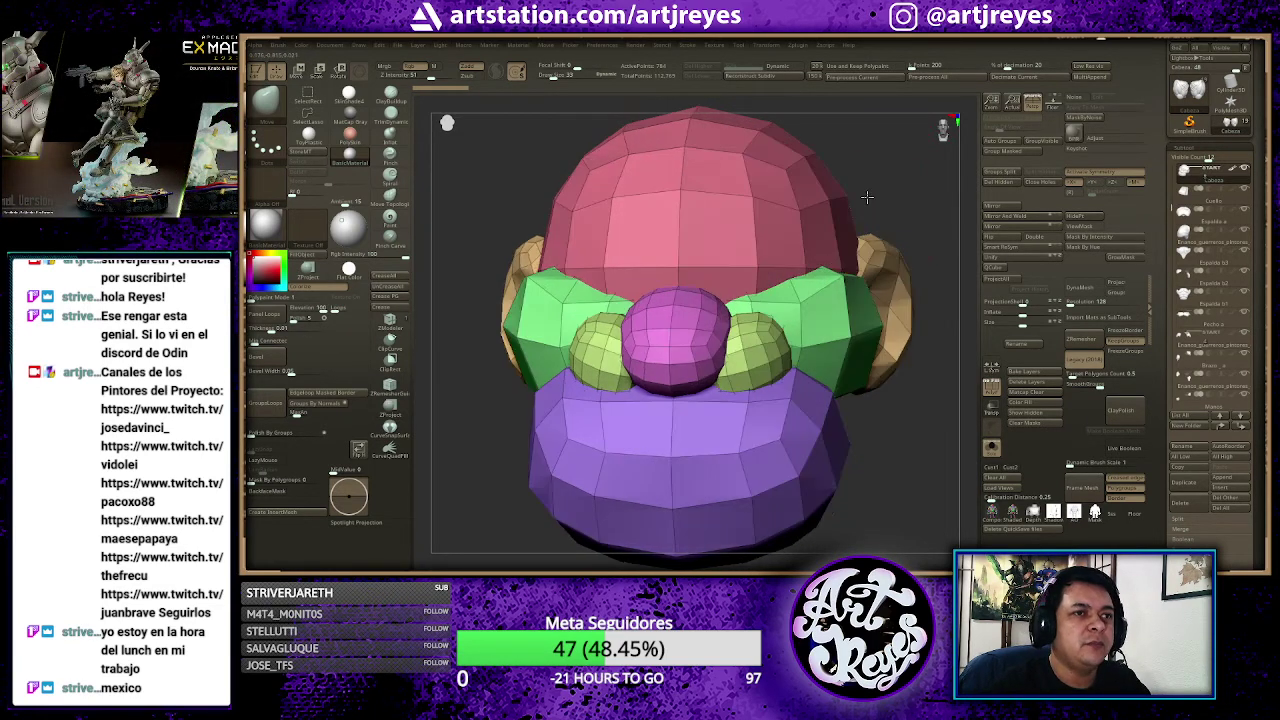
{"action": "mouse_move", "coordinate": [907, 197]}
{"action": "left_mouse_down"}
{"action": "mouse_move", "coordinate": [543, 193]}
{"action": "mouse_move", "coordinate": [962, 400]}
{"action": "left_mouse_up"}
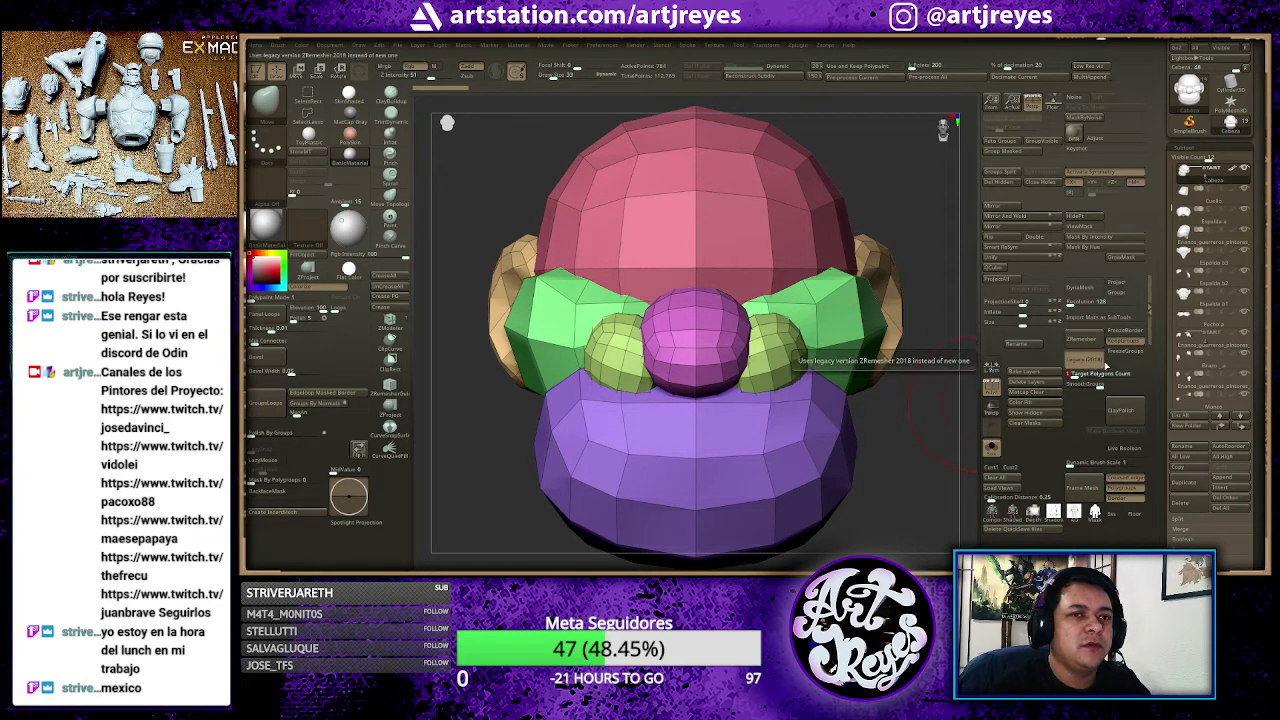
{"action": "left_click", "coordinate": [1098, 360]}
{"action": "left_click", "coordinate": [1090, 343]}
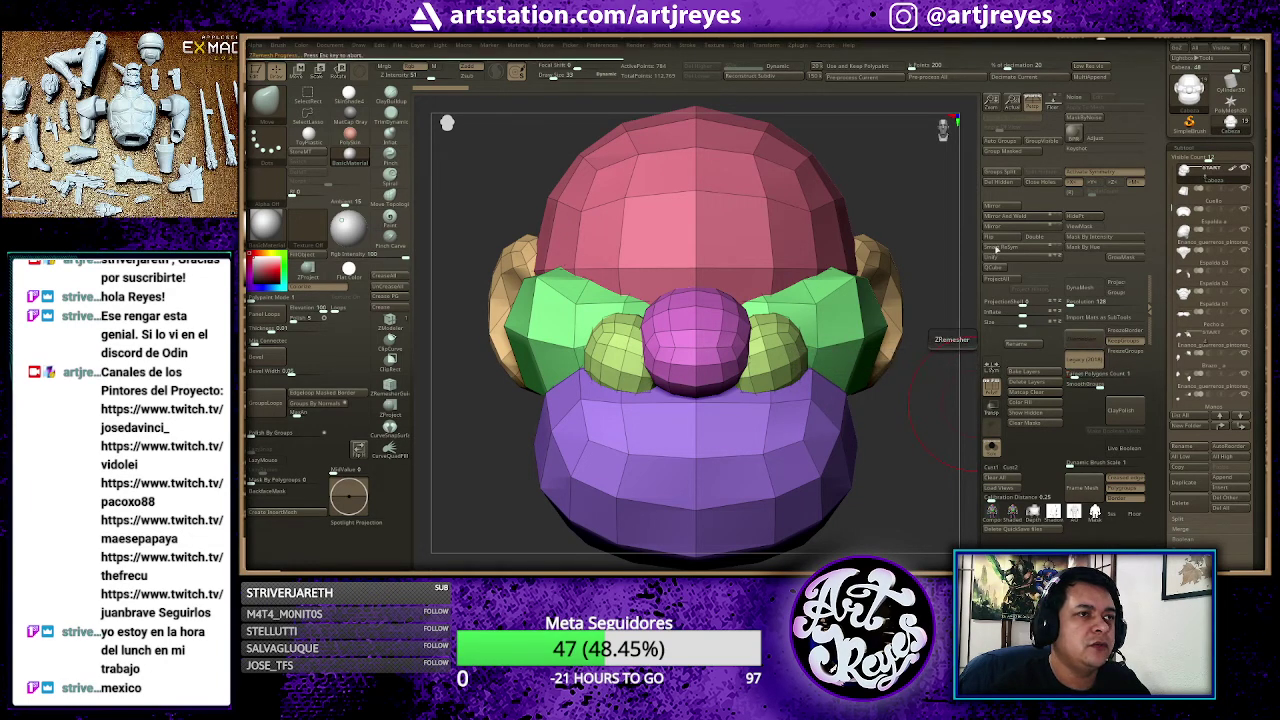
Step: Toggle the nose sphere's visibility to check it, then show all head parts at a three-quarter view
{"action": "mouse_move", "coordinate": [845, 187]}
{"action": "left_mouse_down"}
{"action": "mouse_move", "coordinate": [901, 187]}
{"action": "mouse_move", "coordinate": [857, 181]}
{"action": "left_mouse_up"}
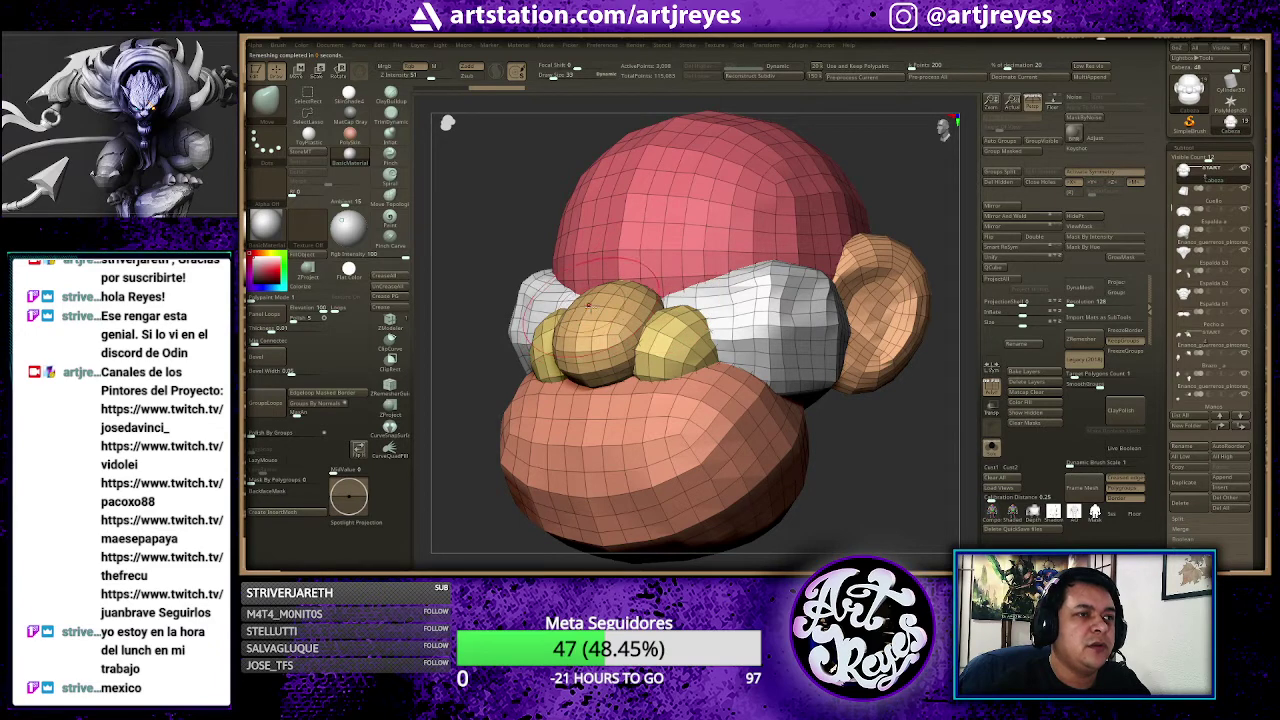
{"action": "right_click_drag", "start_coordinate": [587, 317], "coordinate": [683, 349], "text": "shift"}
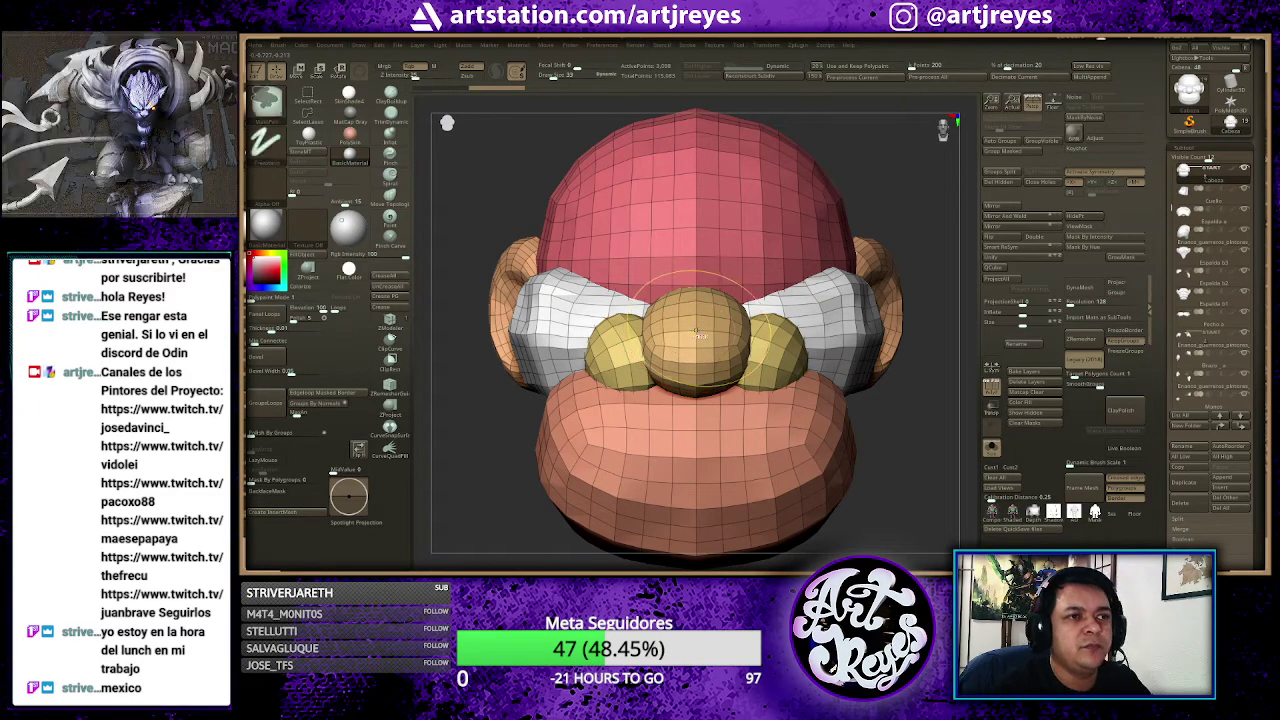
{"action": "left_click", "coordinate": [696, 330], "text": "ctrl+shift"}
{"action": "left_click", "coordinate": [884, 262], "text": "ctrl+shift"}
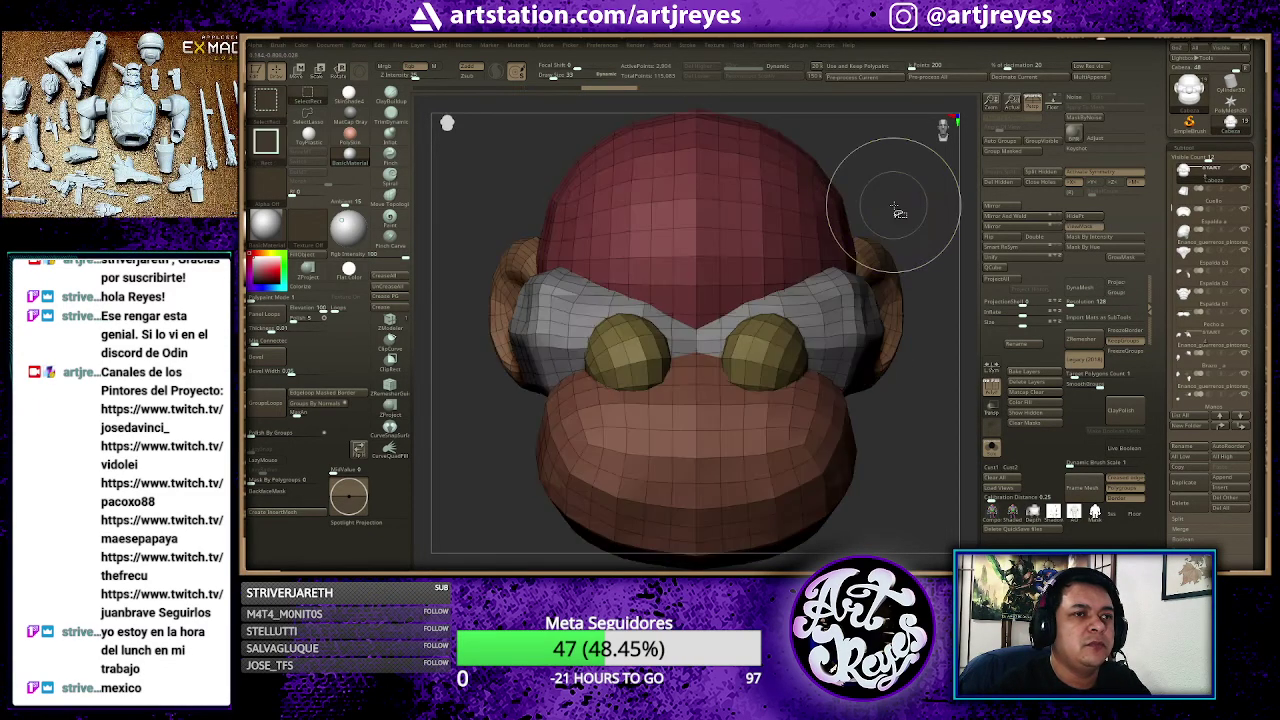
{"action": "left_click", "coordinate": [895, 205], "text": "ctrl+shift"}
{"action": "mouse_move", "coordinate": [898, 188]}
{"action": "left_mouse_down"}
{"action": "mouse_move", "coordinate": [690, 225]}
{"action": "mouse_move", "coordinate": [540, 176]}
{"action": "left_mouse_up"}
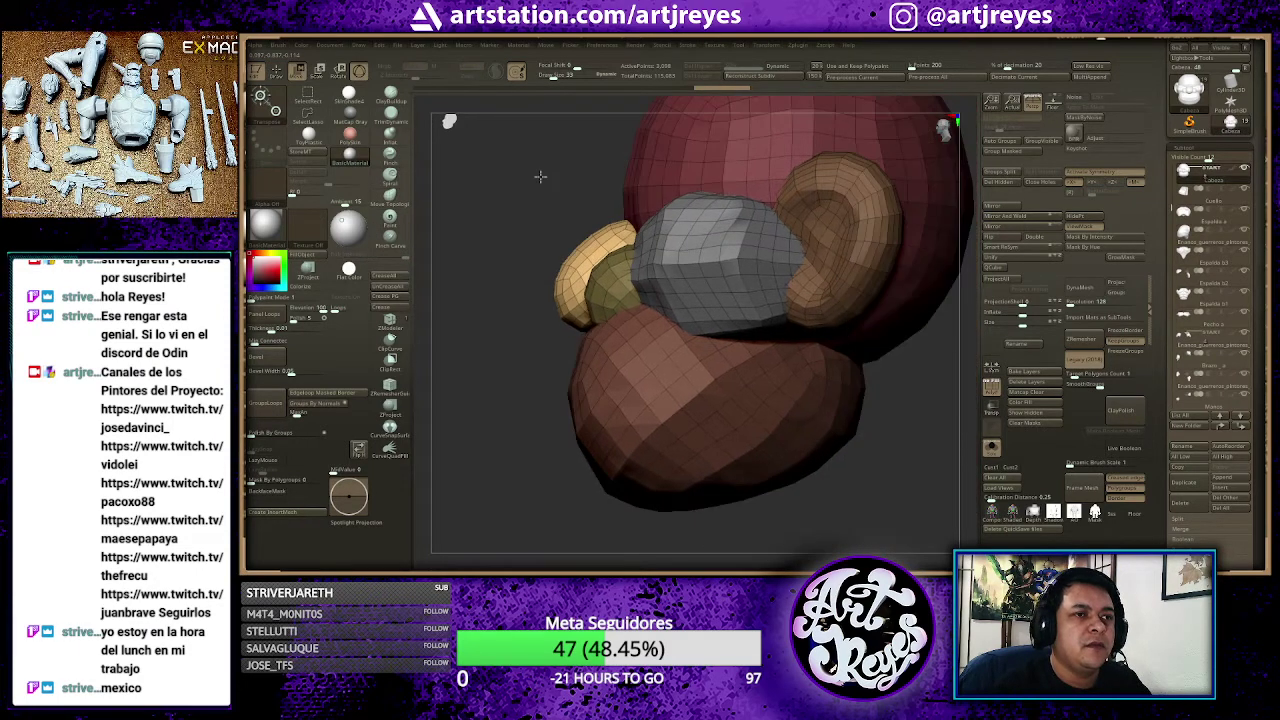
Step: Tilt the beige side sphere diagonally with the gizmo, undoing an accidental upward move
{"action": "key", "text": "w"}
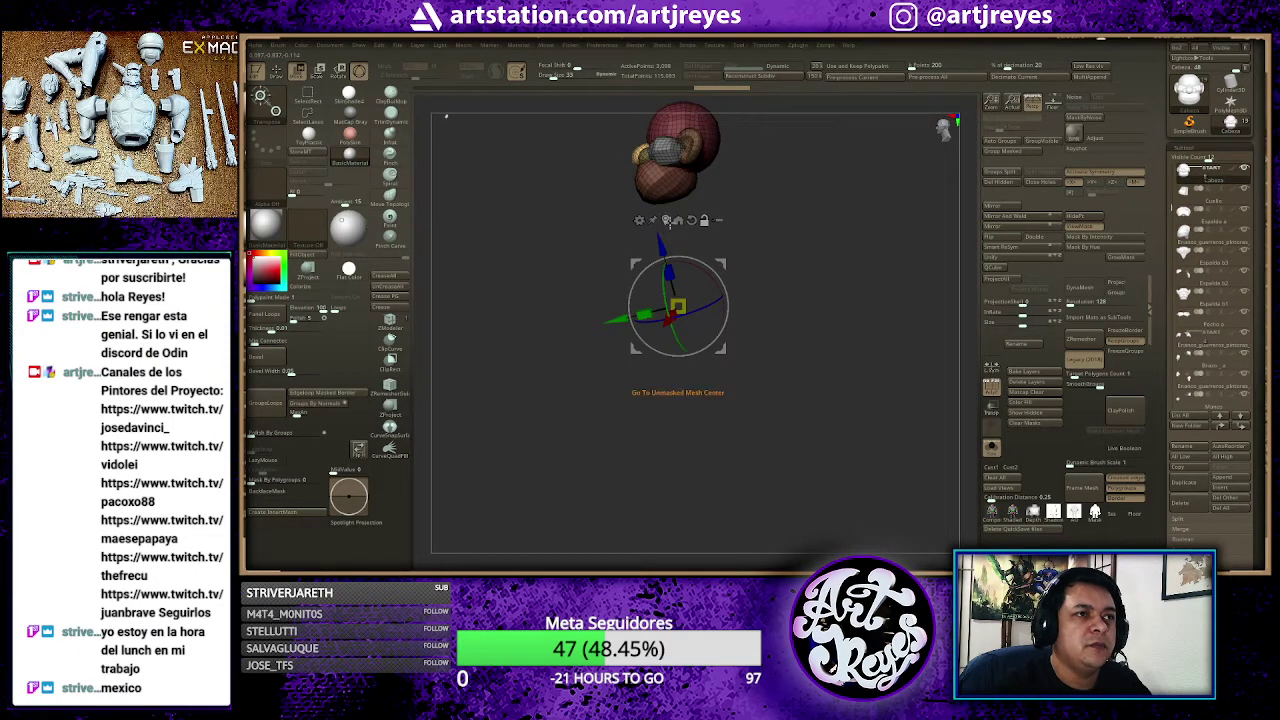
{"action": "left_click", "coordinate": [665, 219]}
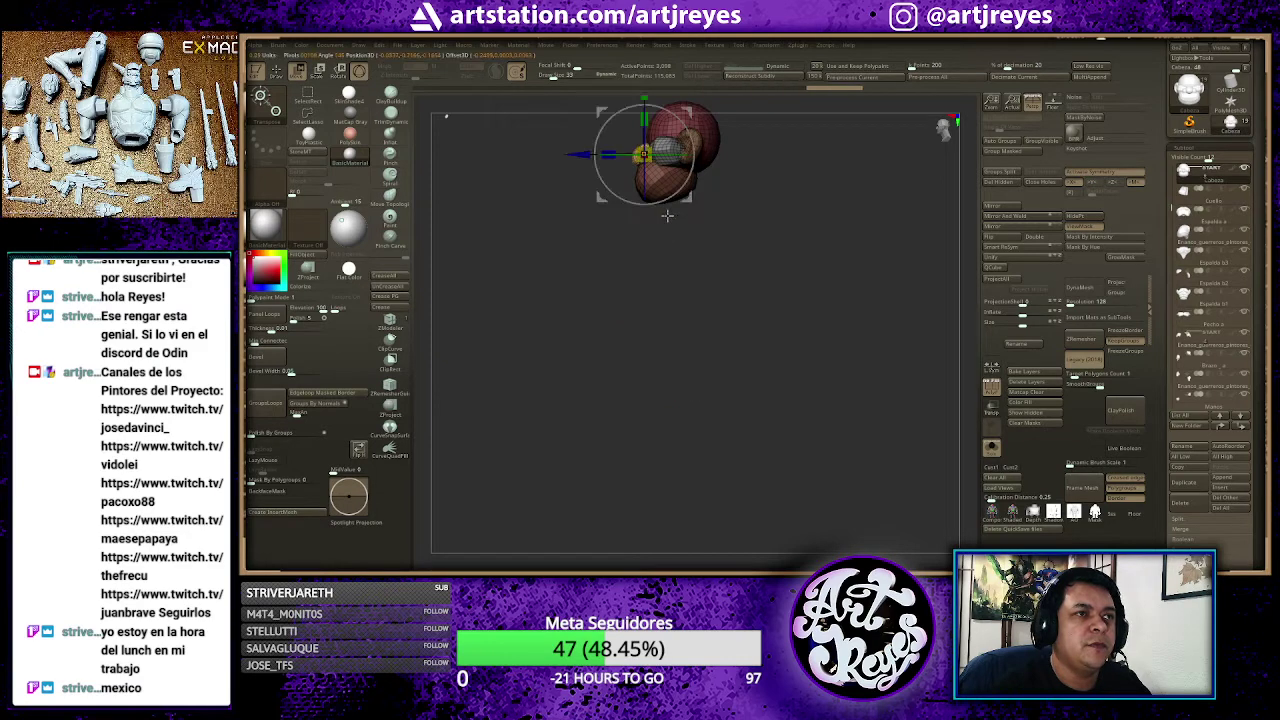
{"action": "key", "text": "f"}
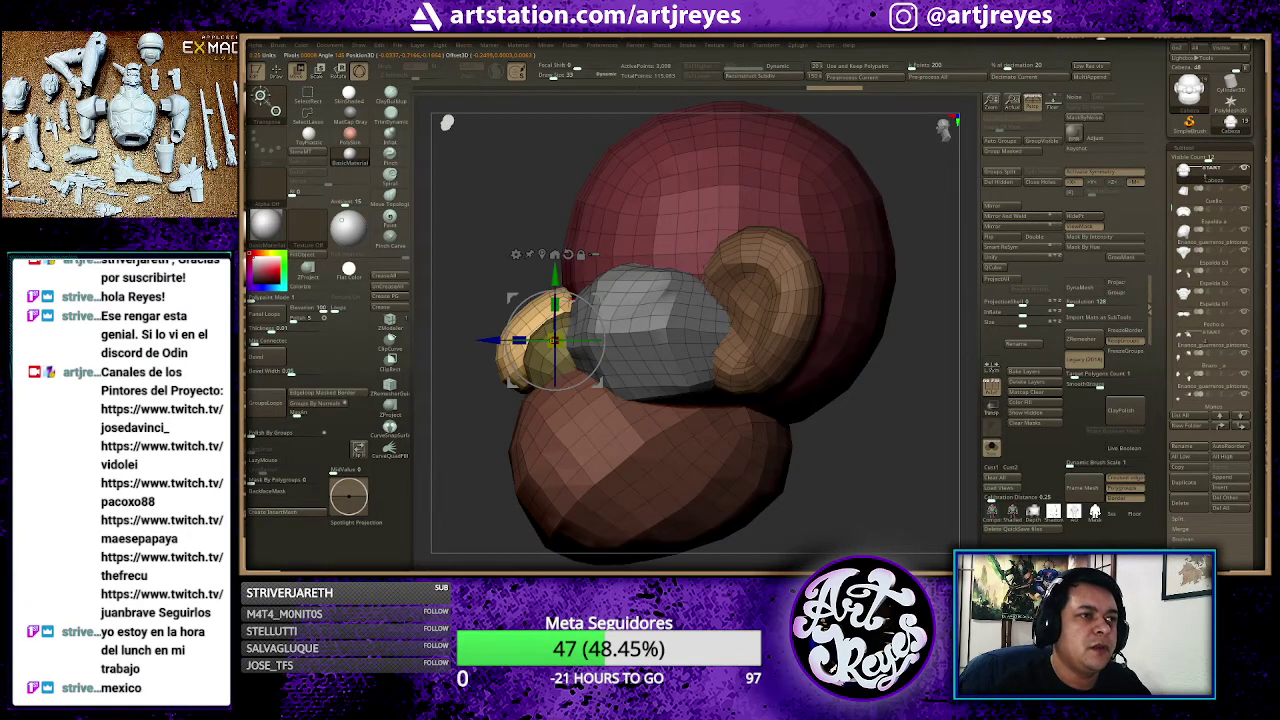
{"action": "key", "text": "q"}
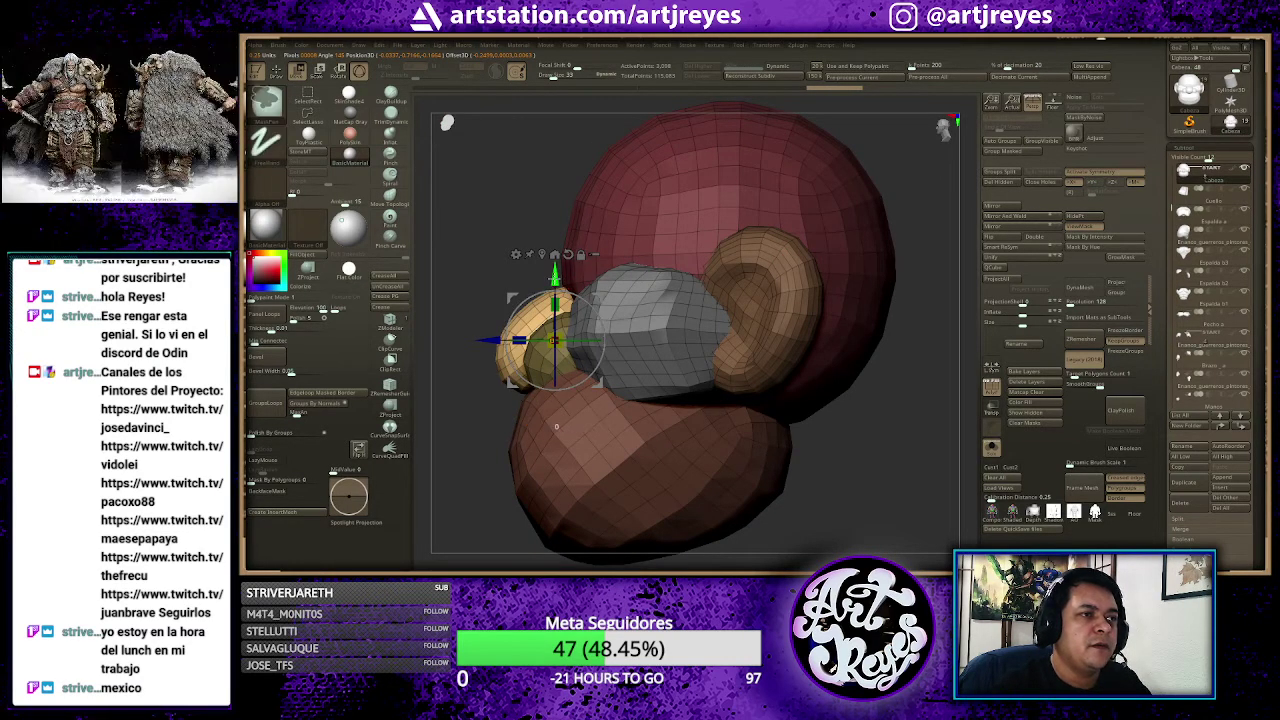
{"action": "left_click_drag", "start_coordinate": [556, 275], "coordinate": [569, 241]}
{"action": "key", "text": "ctrl+z"}
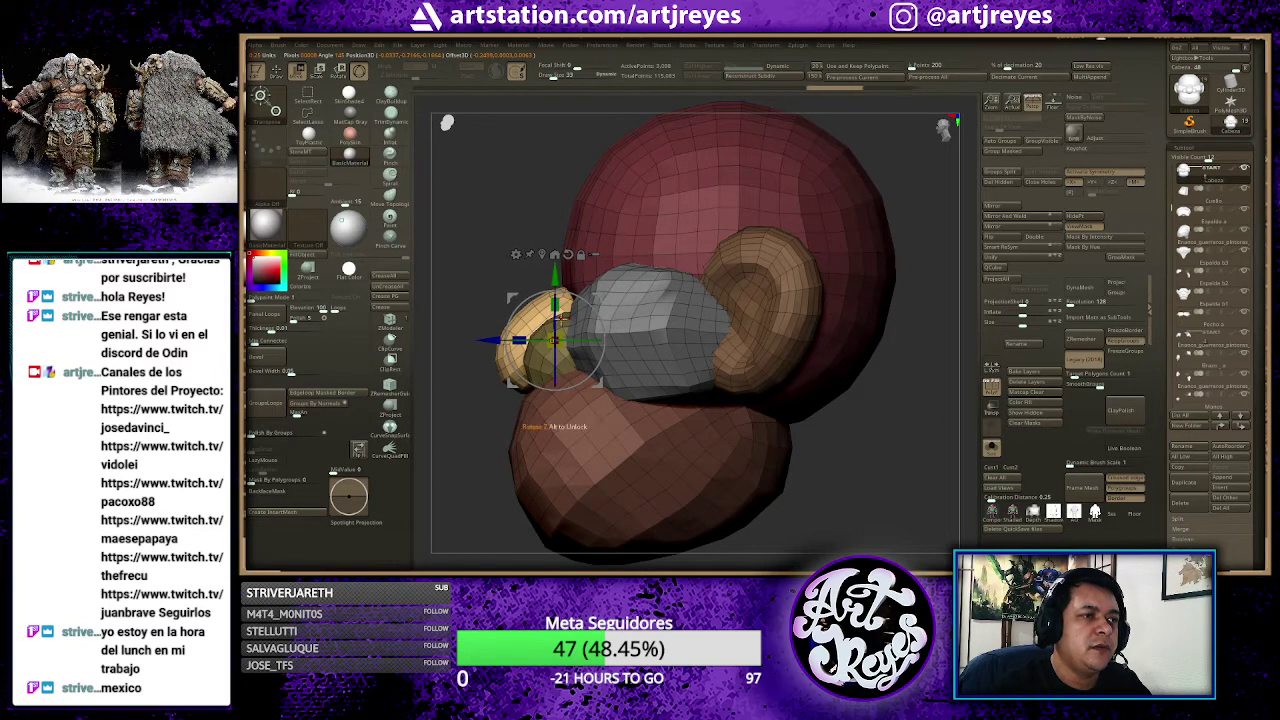
{"action": "left_click_drag", "start_coordinate": [588, 299], "coordinate": [612, 334]}
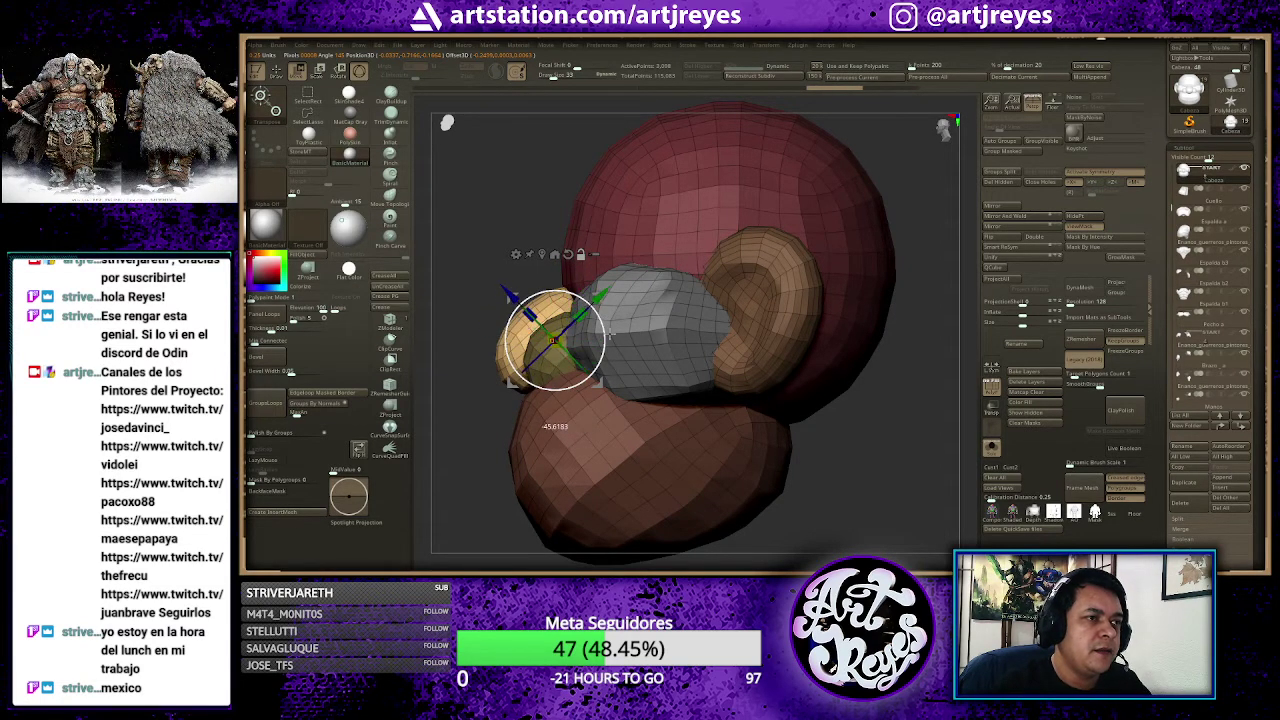
Step: Isolate the beige side sphere with Solo, rotate it slightly and turn off symmetry
{"action": "key", "text": "q"}
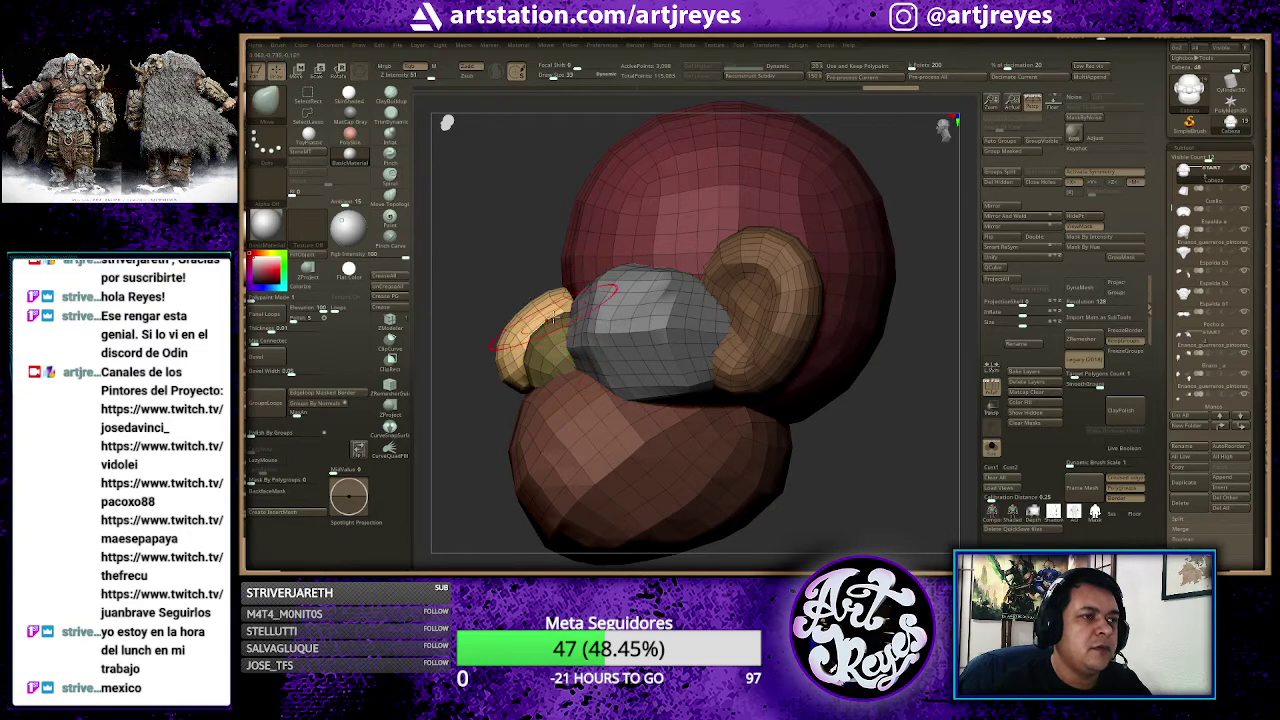
{"action": "left_click", "coordinate": [550, 320], "text": "ctrl+shift"}
{"action": "key", "text": "w"}
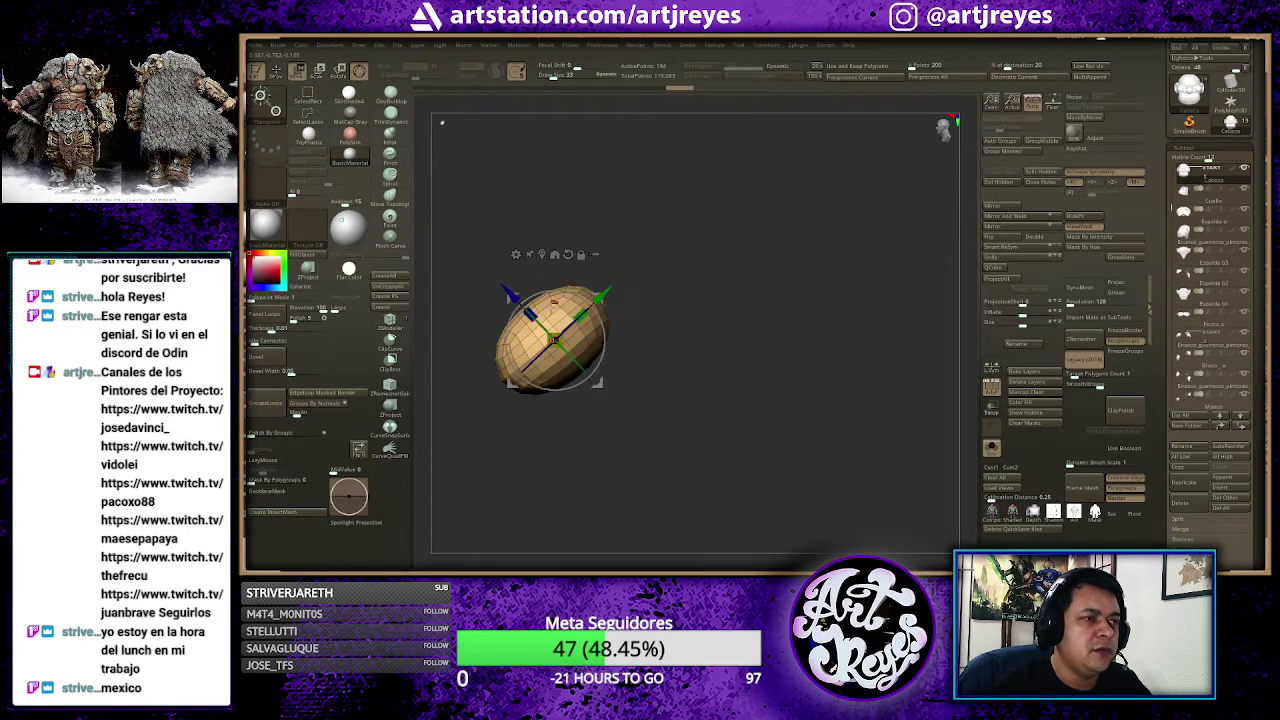
{"action": "mouse_move", "coordinate": [609, 315]}
{"action": "left_mouse_down"}
{"action": "mouse_move", "coordinate": [598, 330]}
{"action": "mouse_move", "coordinate": [596, 292]}
{"action": "left_mouse_up"}
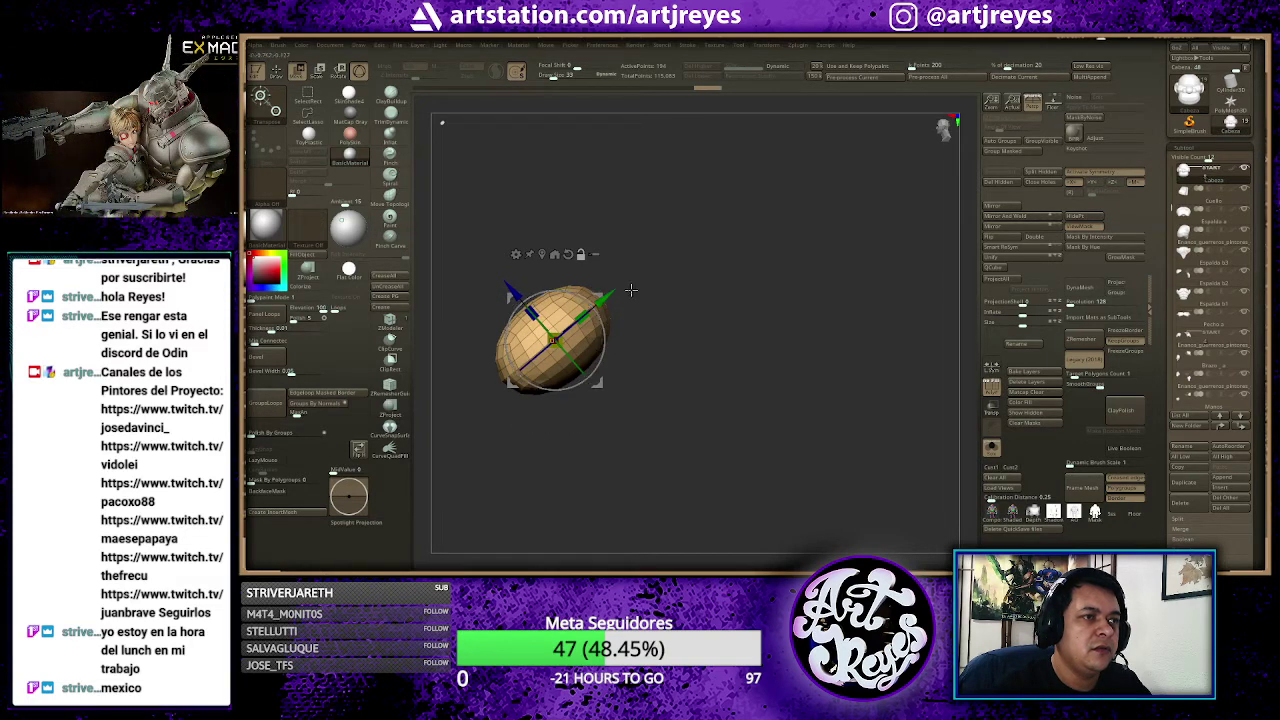
{"action": "left_click_drag", "start_coordinate": [680, 286], "coordinate": [733, 284]}
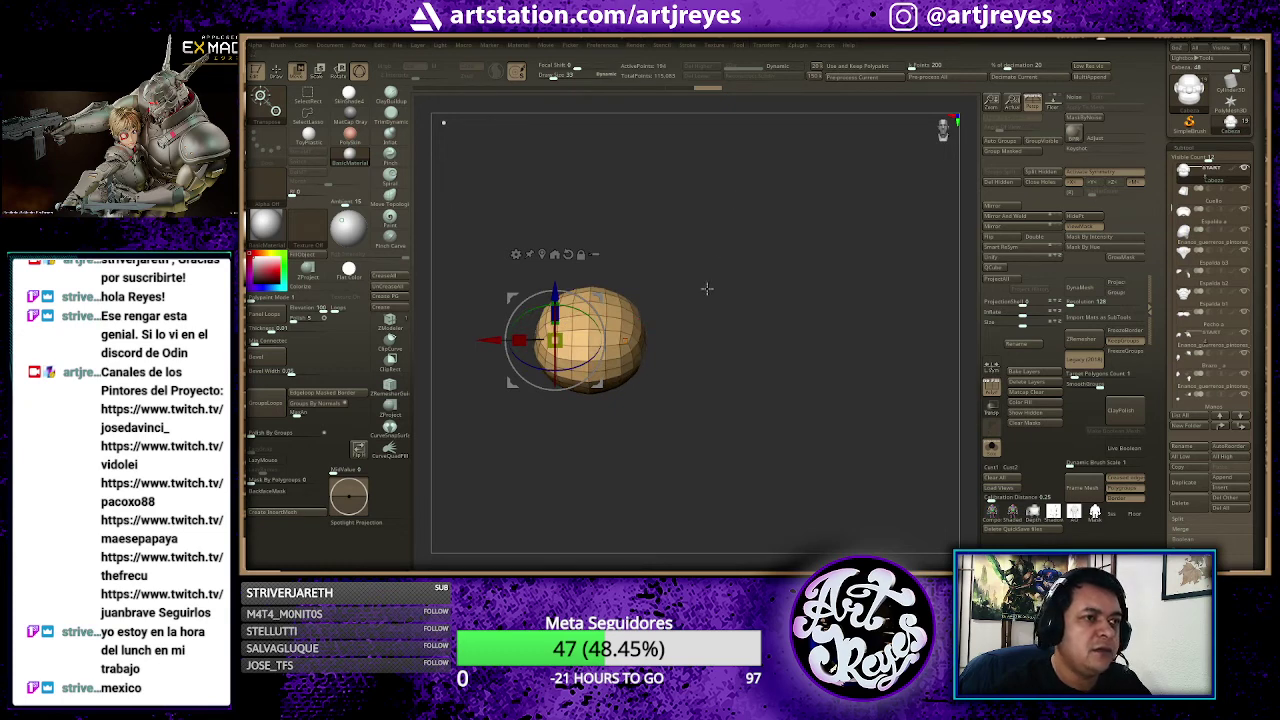
{"action": "key", "text": "x"}
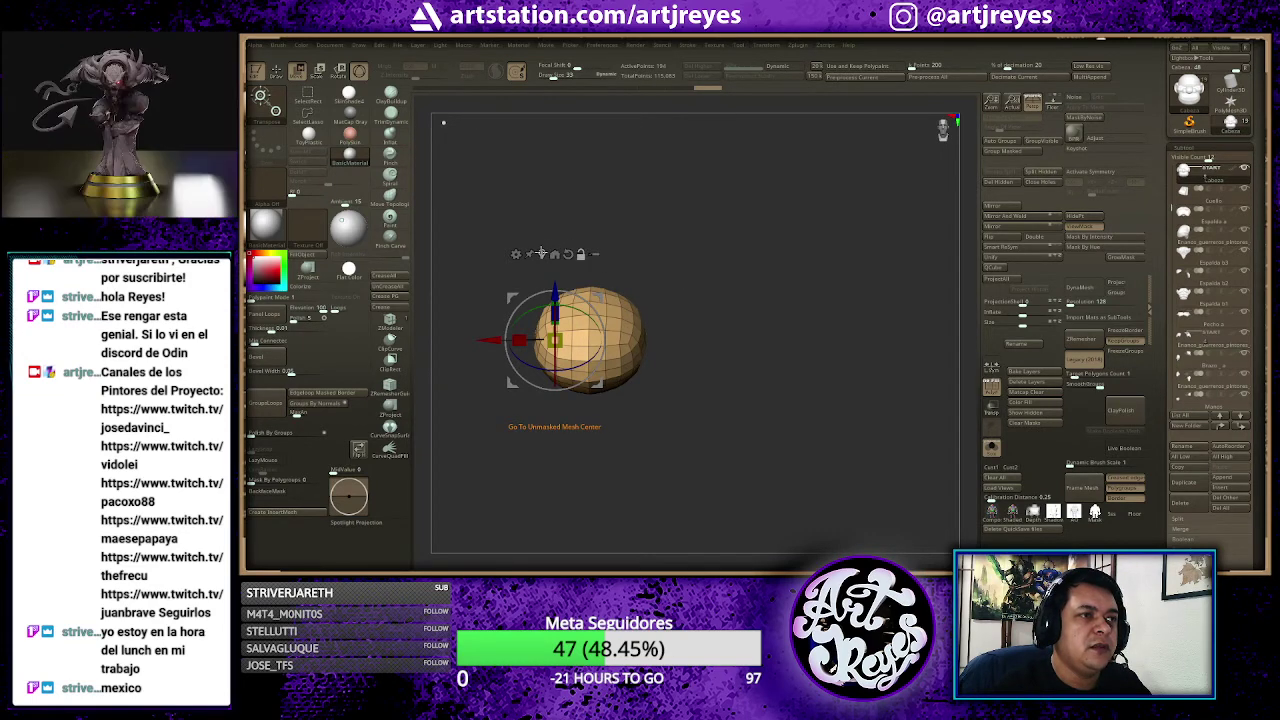
Step: Stretch the isolated sphere into an elongated, tilted ellipsoid
{"action": "left_click", "coordinate": [542, 253]}
{"action": "mouse_move", "coordinate": [525, 291]}
{"action": "left_mouse_down"}
{"action": "mouse_move", "coordinate": [763, 289]}
{"action": "mouse_move", "coordinate": [714, 260]}
{"action": "mouse_move", "coordinate": [760, 260]}
{"action": "mouse_move", "coordinate": [688, 261]}
{"action": "left_mouse_up"}
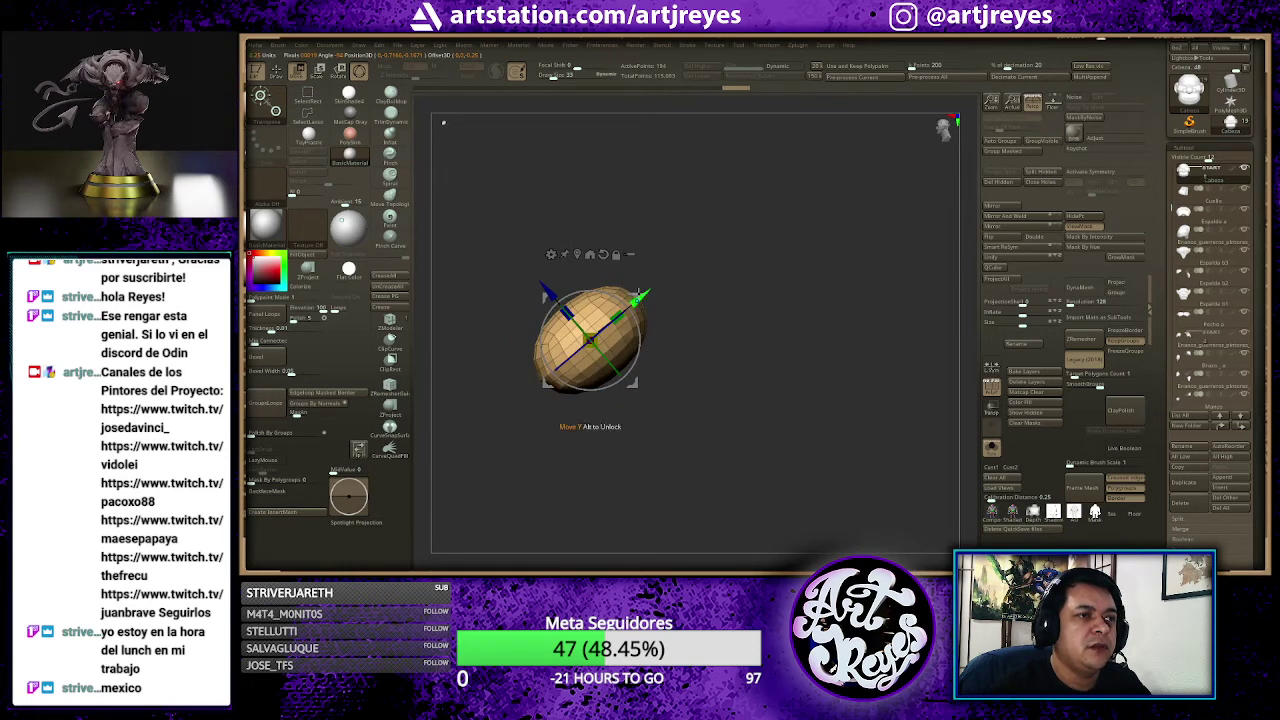
{"action": "mouse_move", "coordinate": [543, 288]}
{"action": "left_mouse_down", "text": "shift"}
{"action": "mouse_move", "coordinate": [723, 225]}
{"action": "mouse_move", "coordinate": [720, 249]}
{"action": "mouse_move", "coordinate": [746, 246]}
{"action": "mouse_move", "coordinate": [646, 243]}
{"action": "left_mouse_up", "text": "shift"}
{"action": "left_click_drag", "start_coordinate": [617, 318], "coordinate": [648, 286]}
{"action": "key", "text": "ctrl+z"}
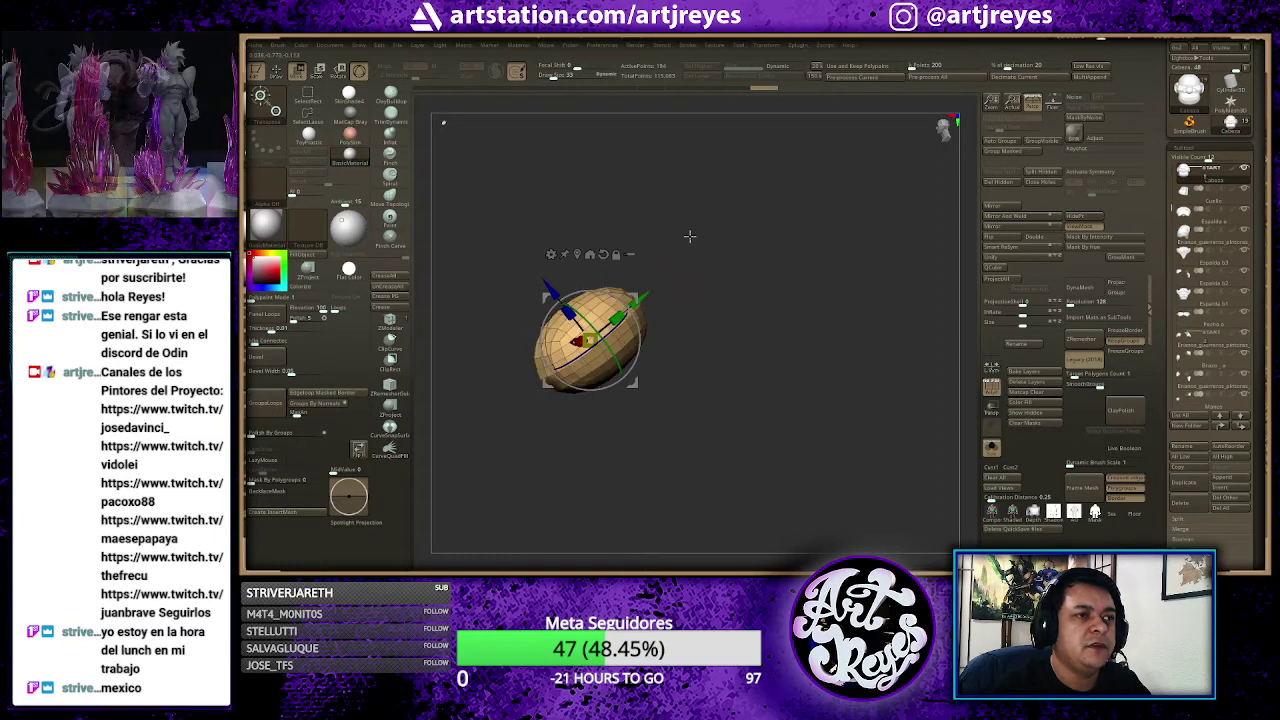
{"action": "key", "text": "ctrl+z"}
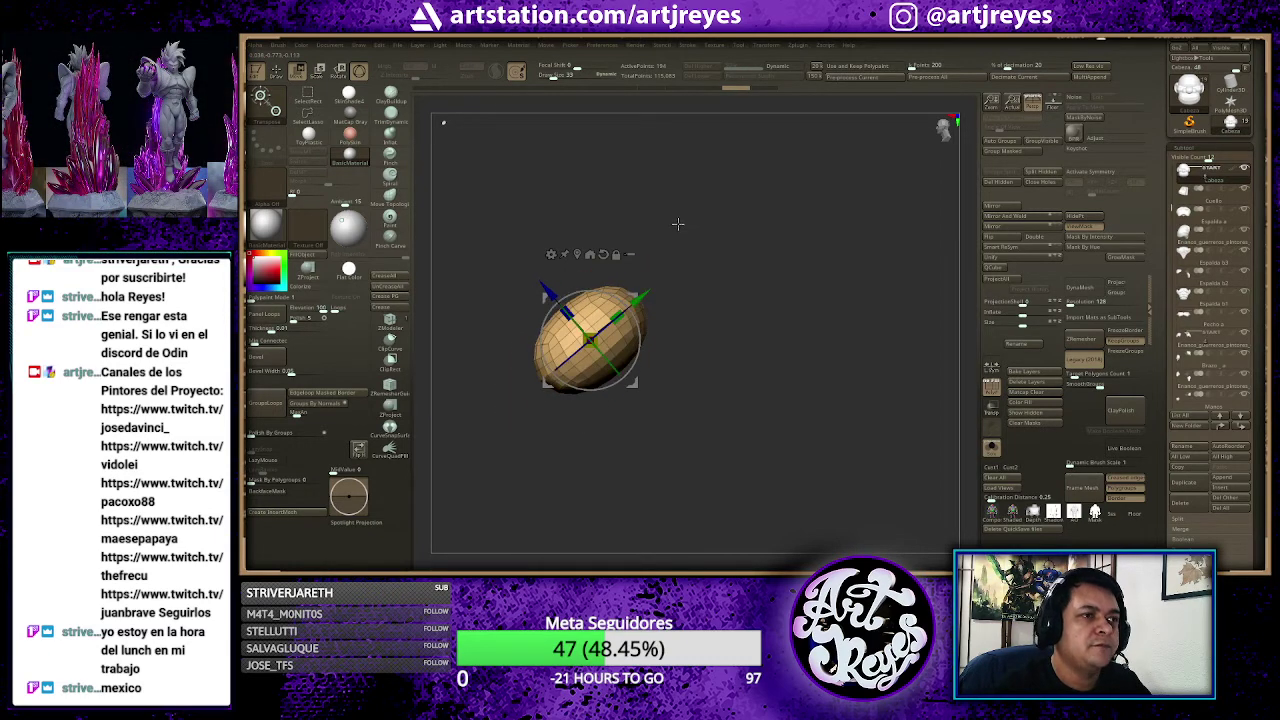
{"action": "right_click_drag", "start_coordinate": [677, 224], "coordinate": [779, 221], "text": "ctrl"}
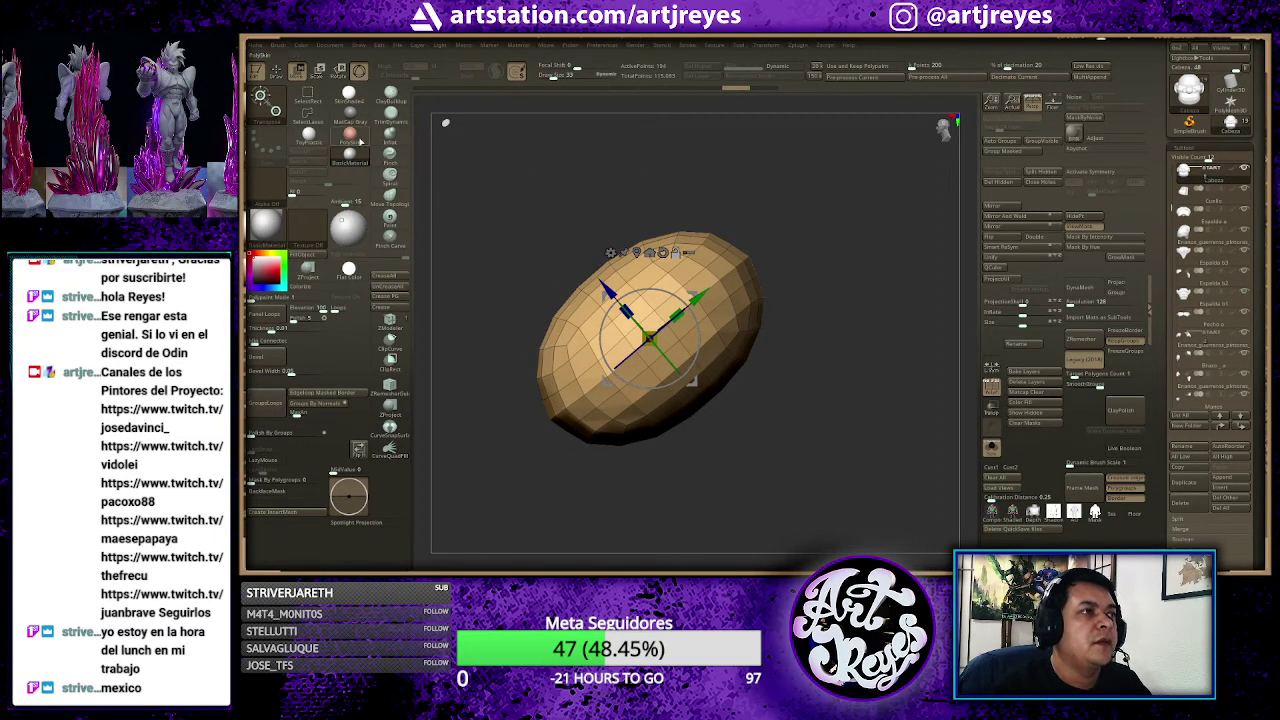
Step: Try a clip-curve trim and a longer stretch on the piece, then undo both
{"action": "left_click", "coordinate": [516, 72]}
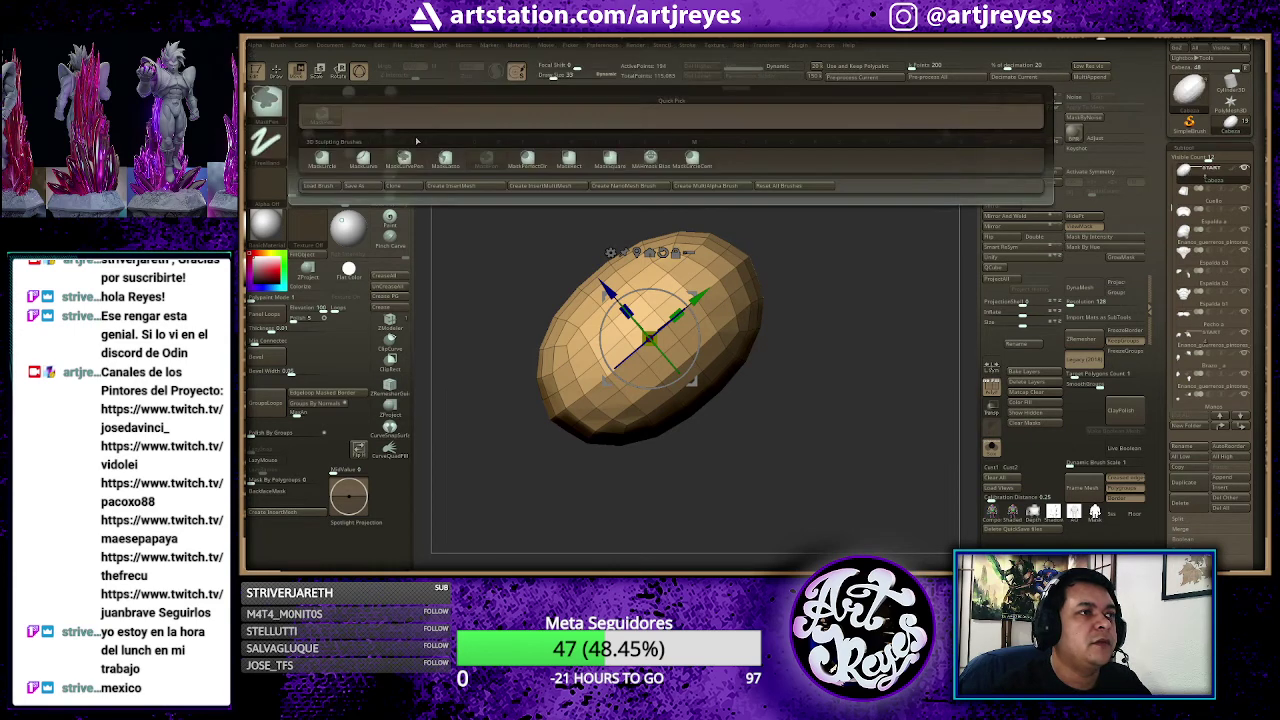
{"action": "left_click", "coordinate": [448, 158]}
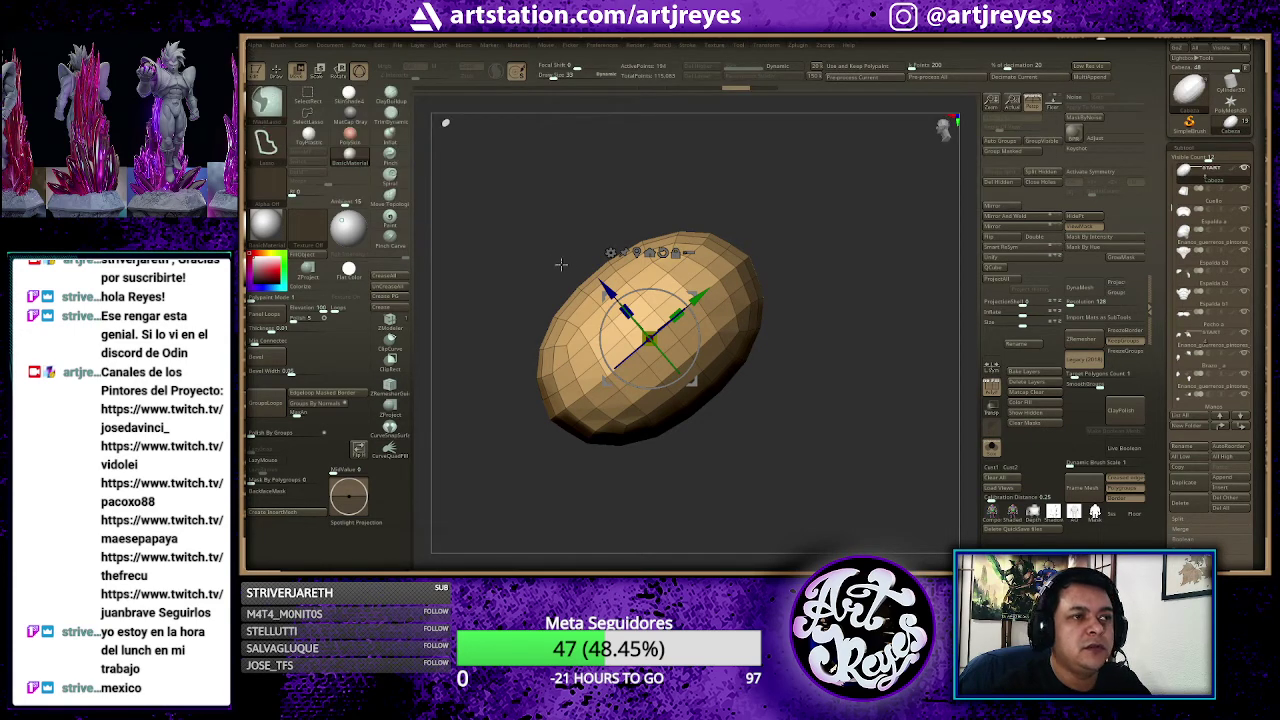
{"action": "left_click_drag", "start_coordinate": [577, 261], "coordinate": [770, 540], "text": "ctrl+shift"}
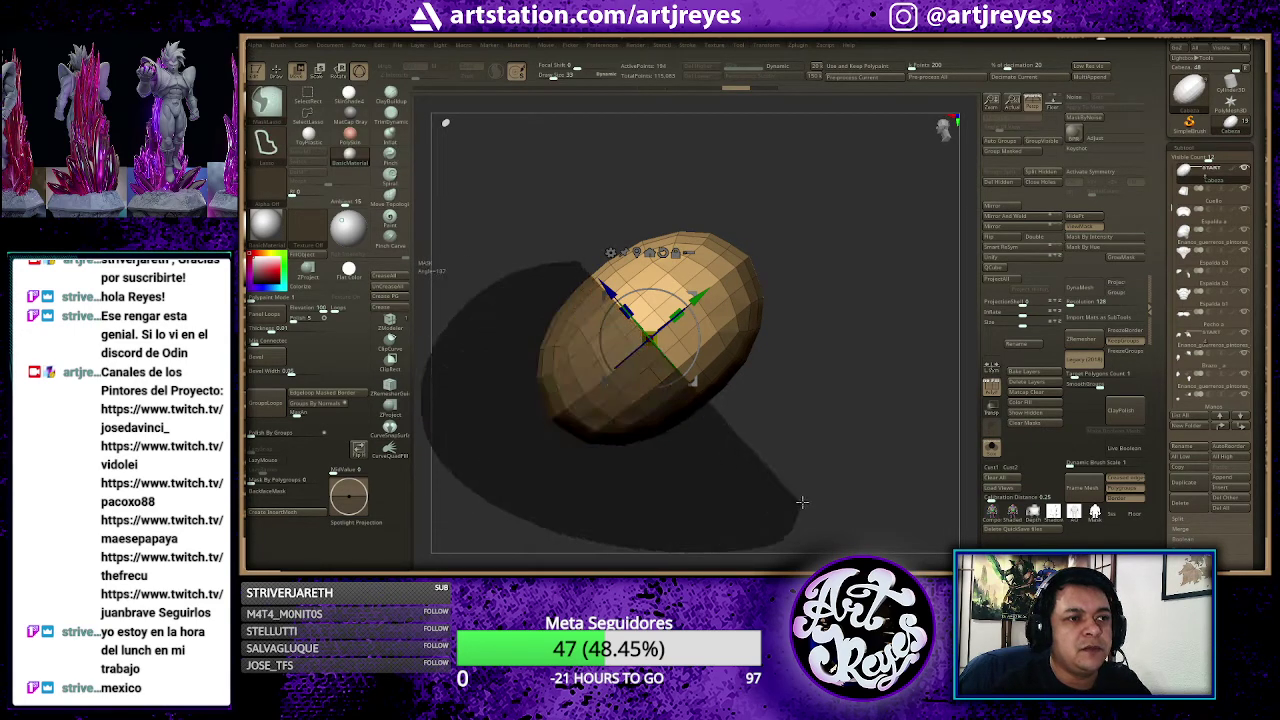
{"action": "left_click_drag", "start_coordinate": [678, 313], "coordinate": [714, 287]}
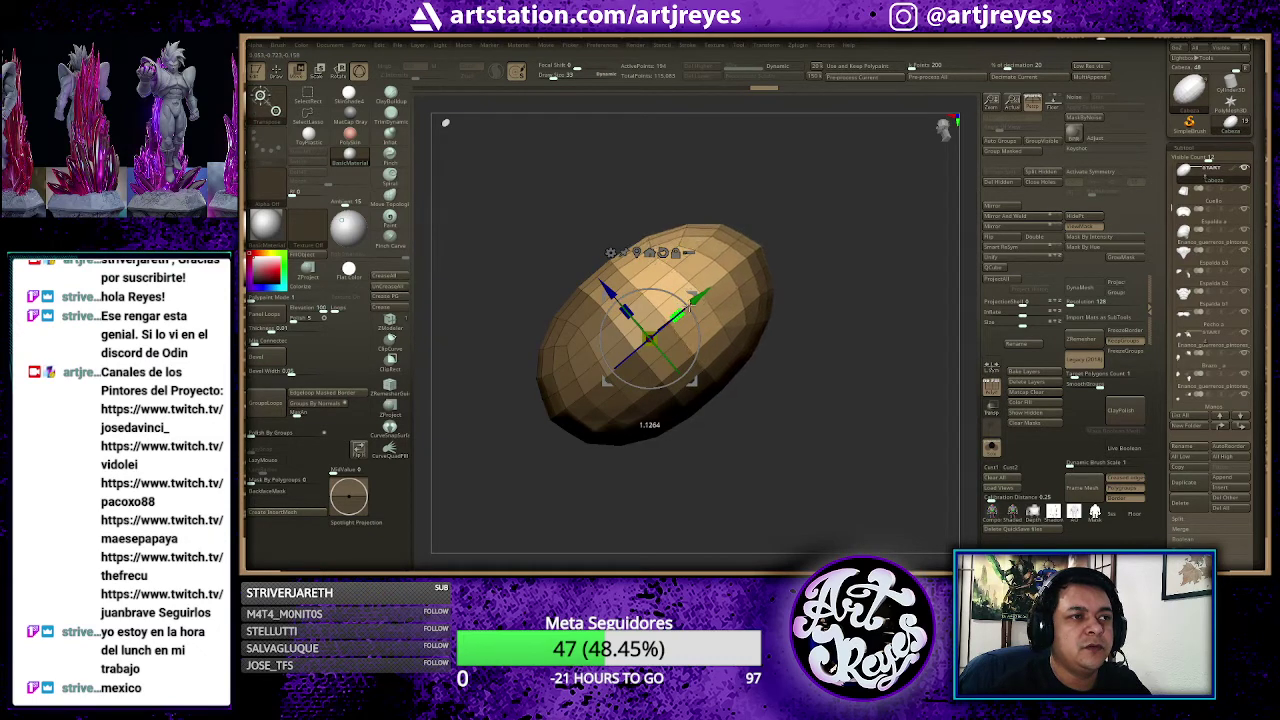
{"action": "key", "text": "ctrl+z"}
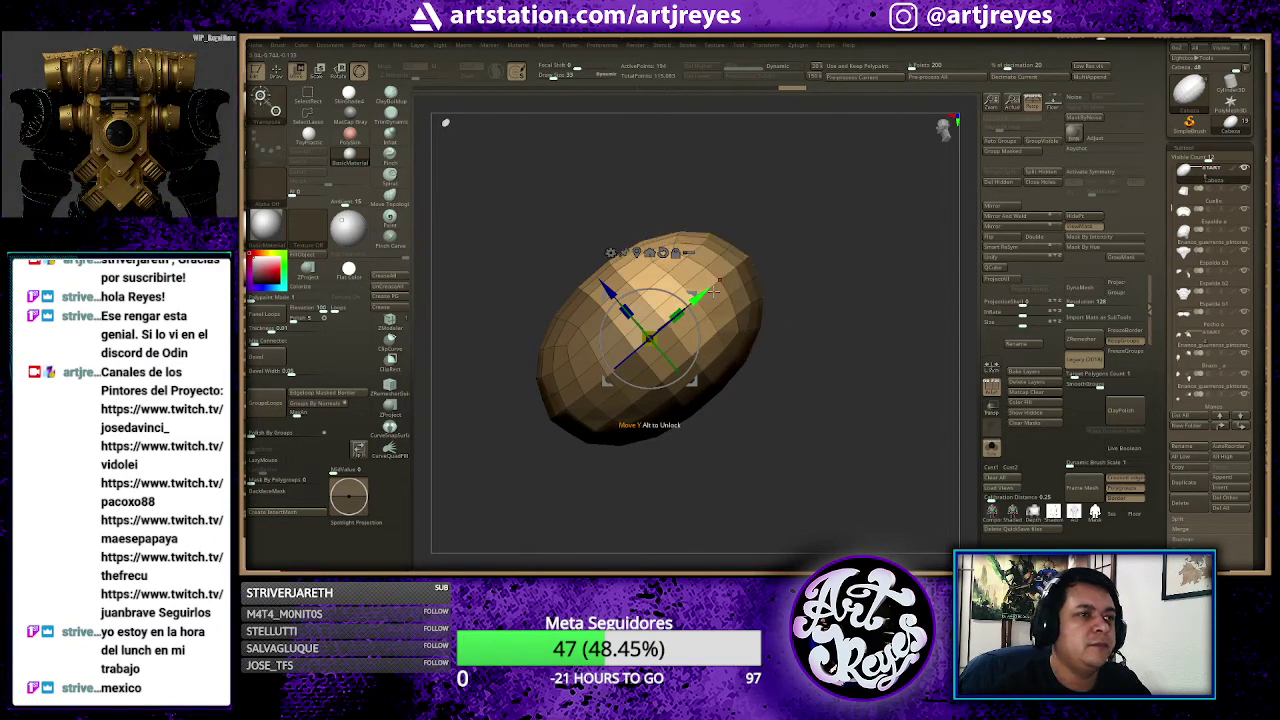
{"action": "key", "text": "ctrl+z"}
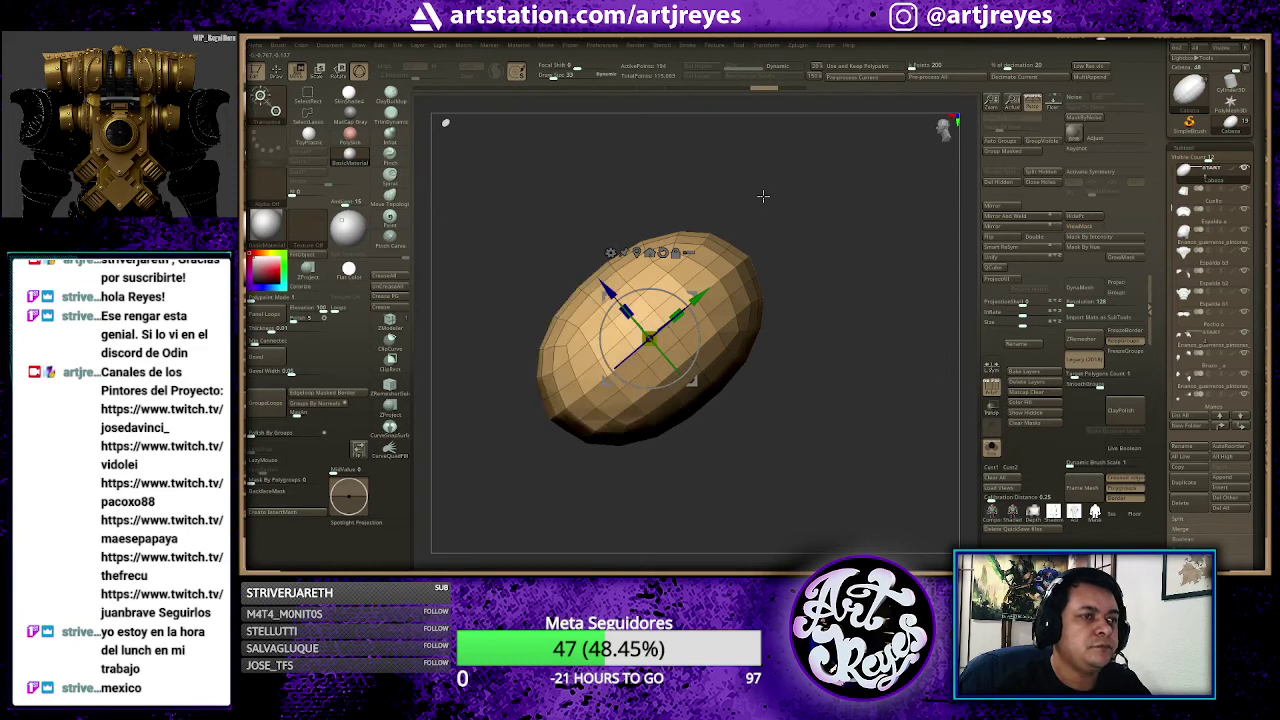
Step: Reveal the full head, then squash the yellow side piece and move it down and left
{"action": "left_click_drag", "start_coordinate": [808, 162], "coordinate": [852, 242], "text": "ctrl+shift"}
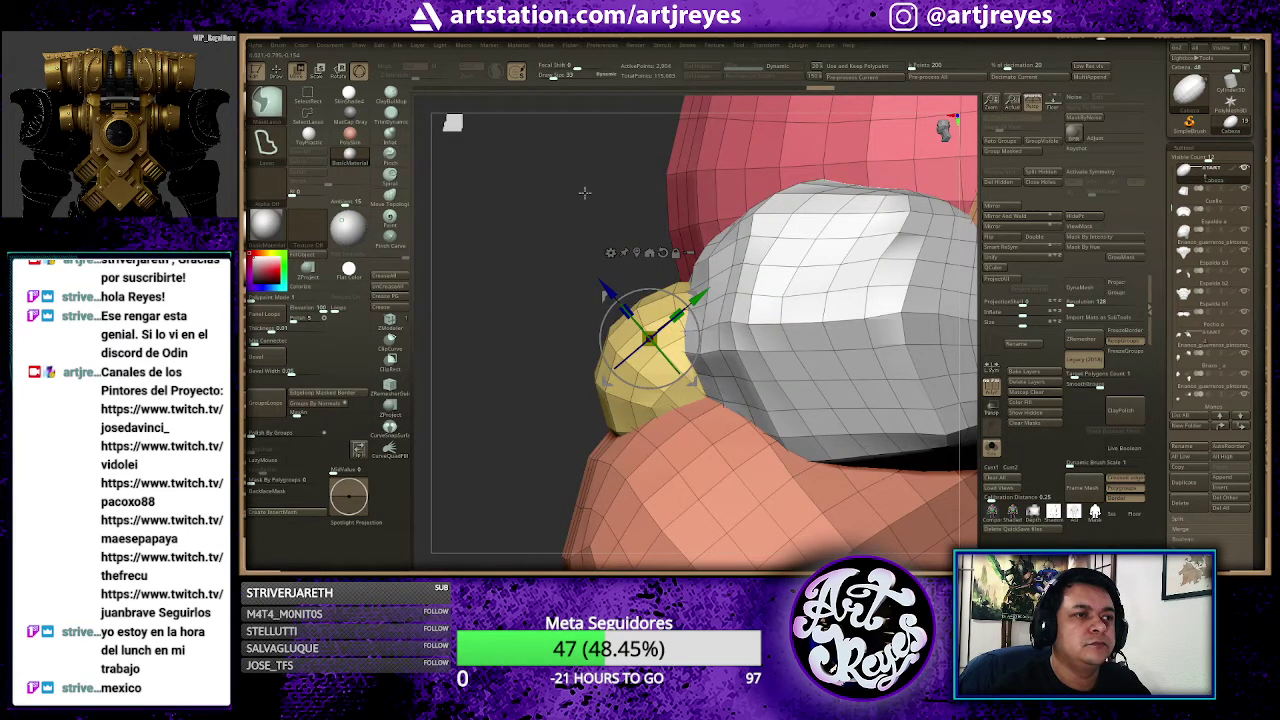
{"action": "key", "text": "ctrl+shift"}
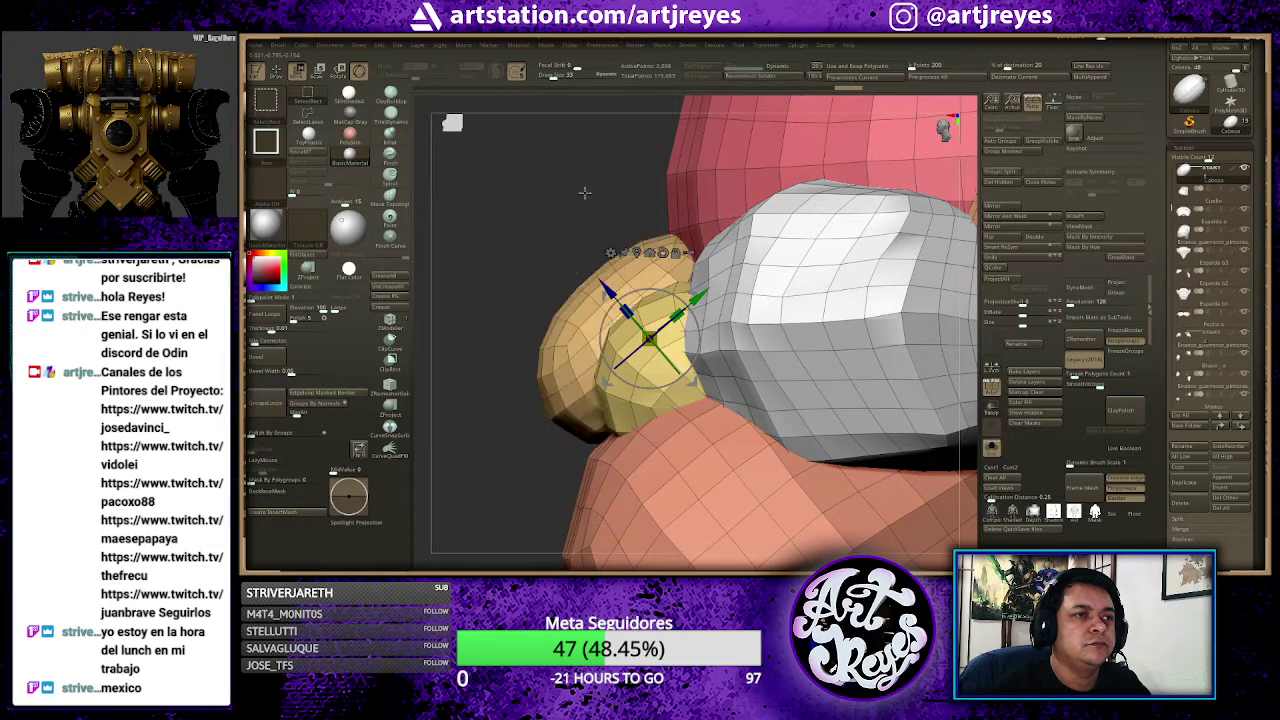
{"action": "left_click", "coordinate": [580, 196], "text": "ctrl"}
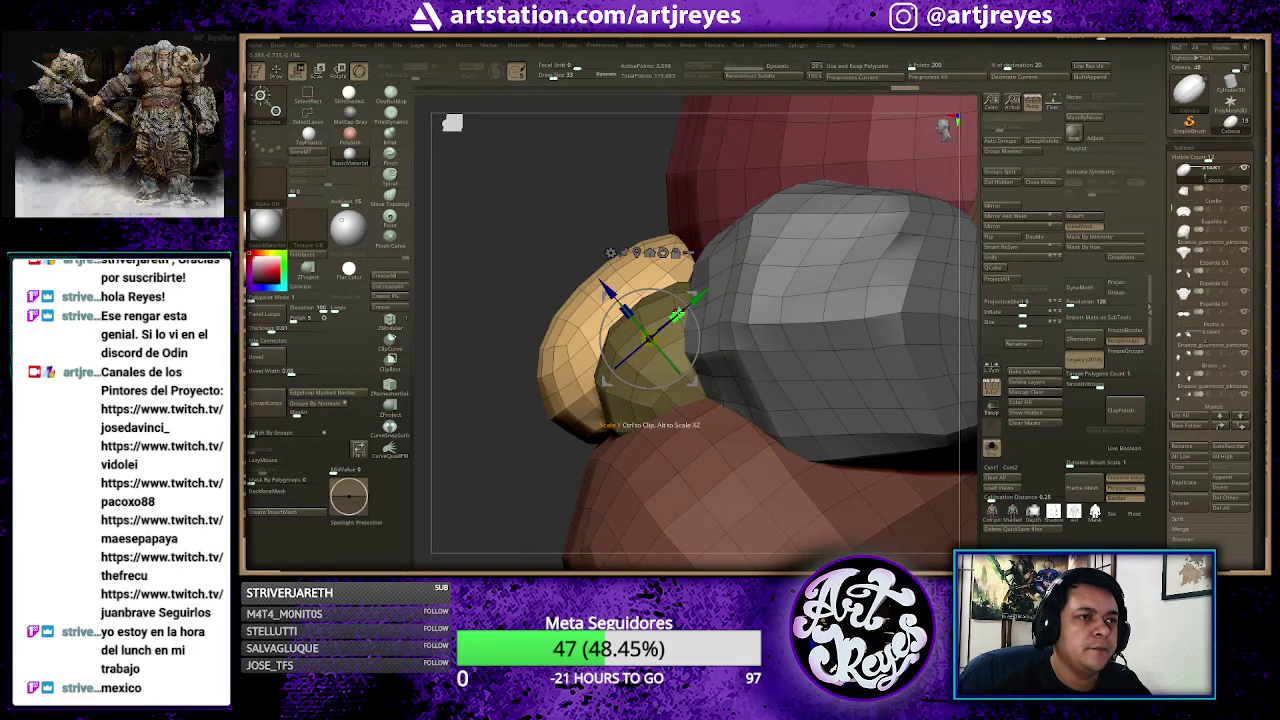
{"action": "left_click_drag", "start_coordinate": [678, 316], "coordinate": [650, 338]}
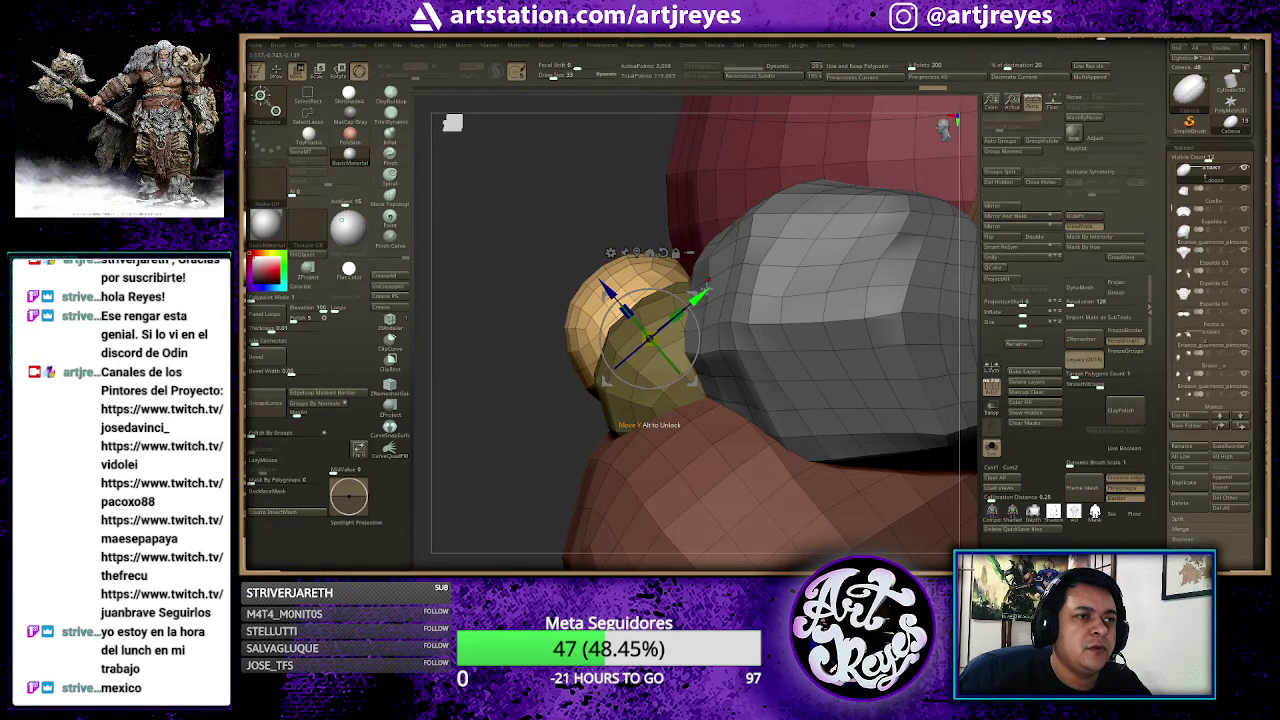
{"action": "left_click_drag", "start_coordinate": [700, 292], "coordinate": [672, 312]}
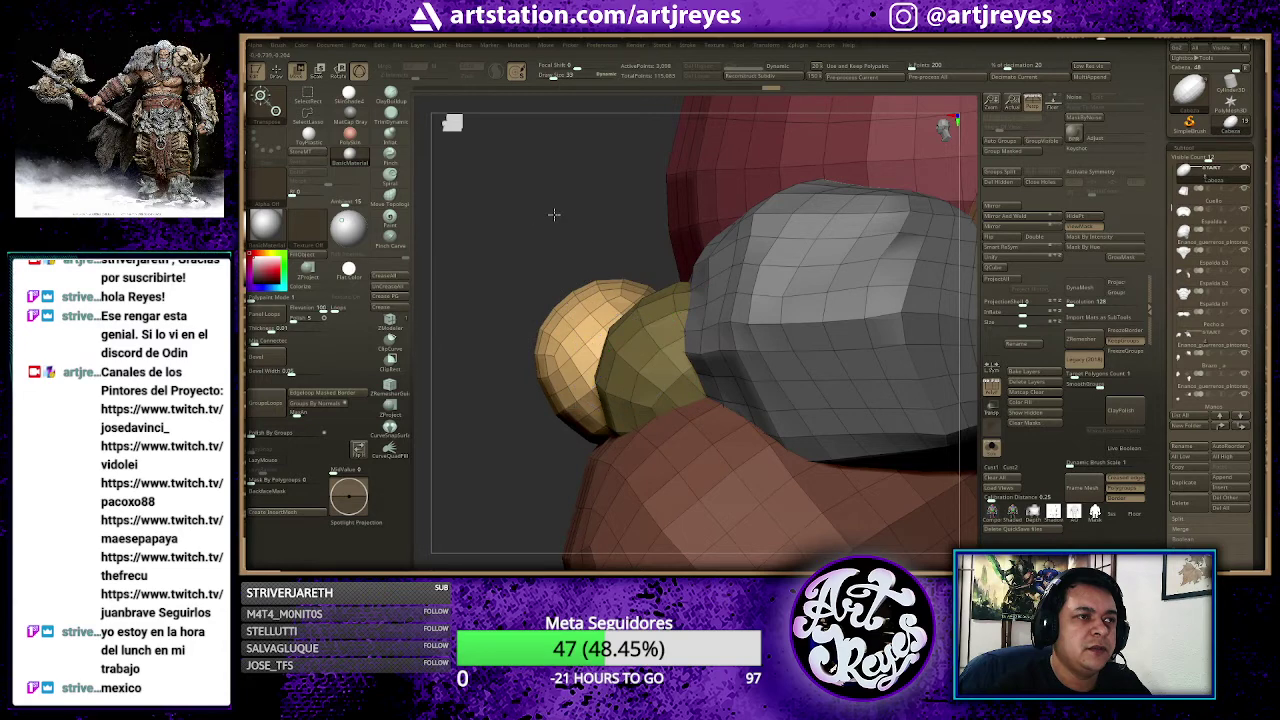
Step: Narrow the central nose piece sideways and check it from the side and front
{"action": "left_click_drag", "start_coordinate": [551, 209], "coordinate": [640, 215], "text": "shift"}
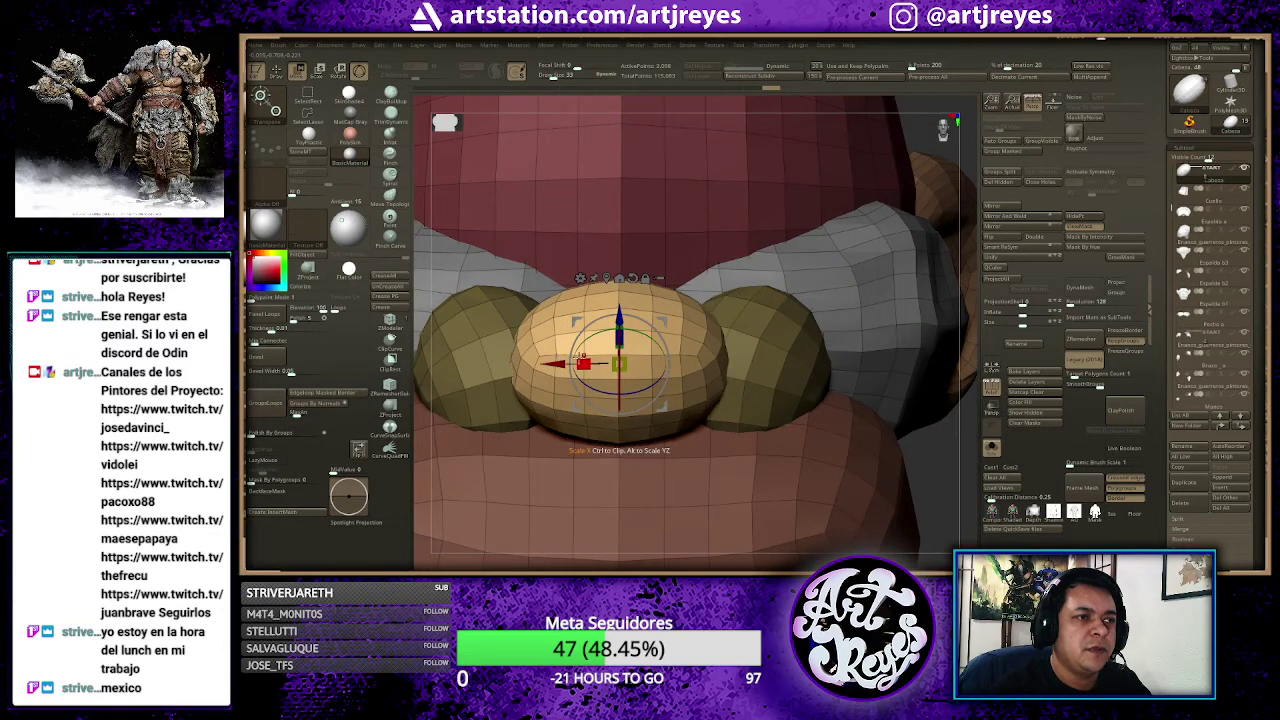
{"action": "left_click_drag", "start_coordinate": [583, 363], "coordinate": [603, 361]}
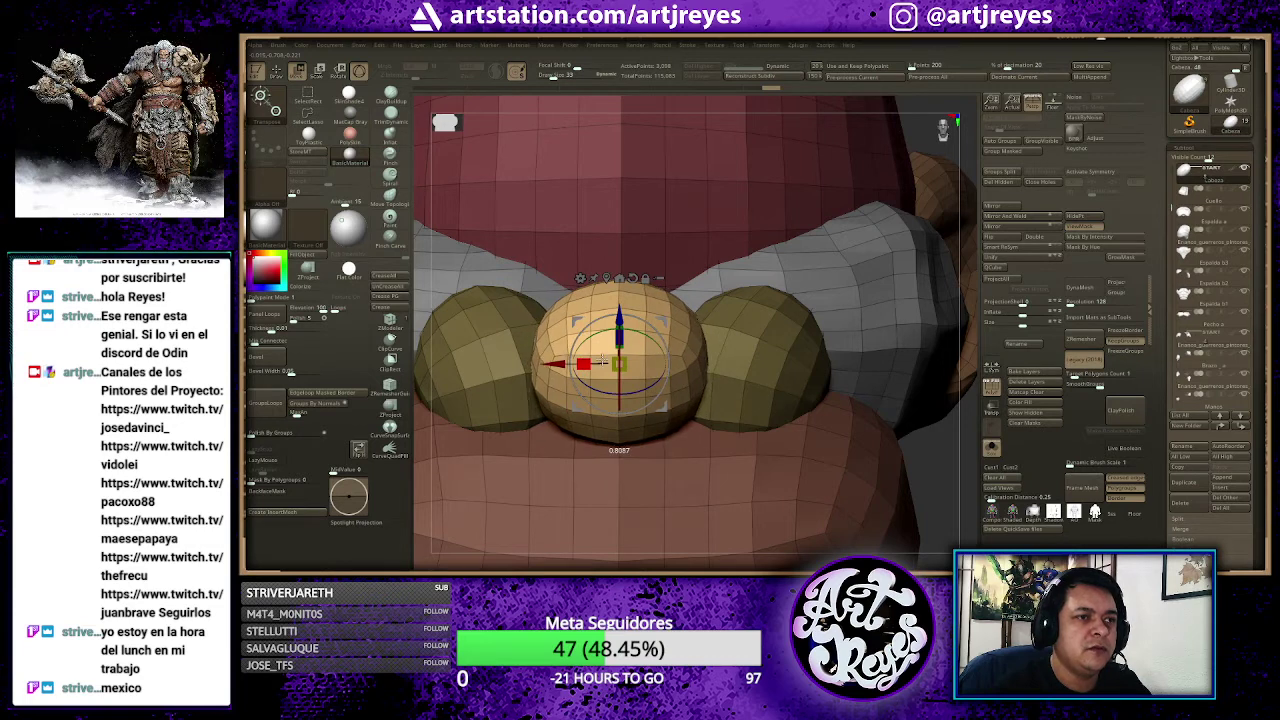
{"action": "key", "text": "q"}
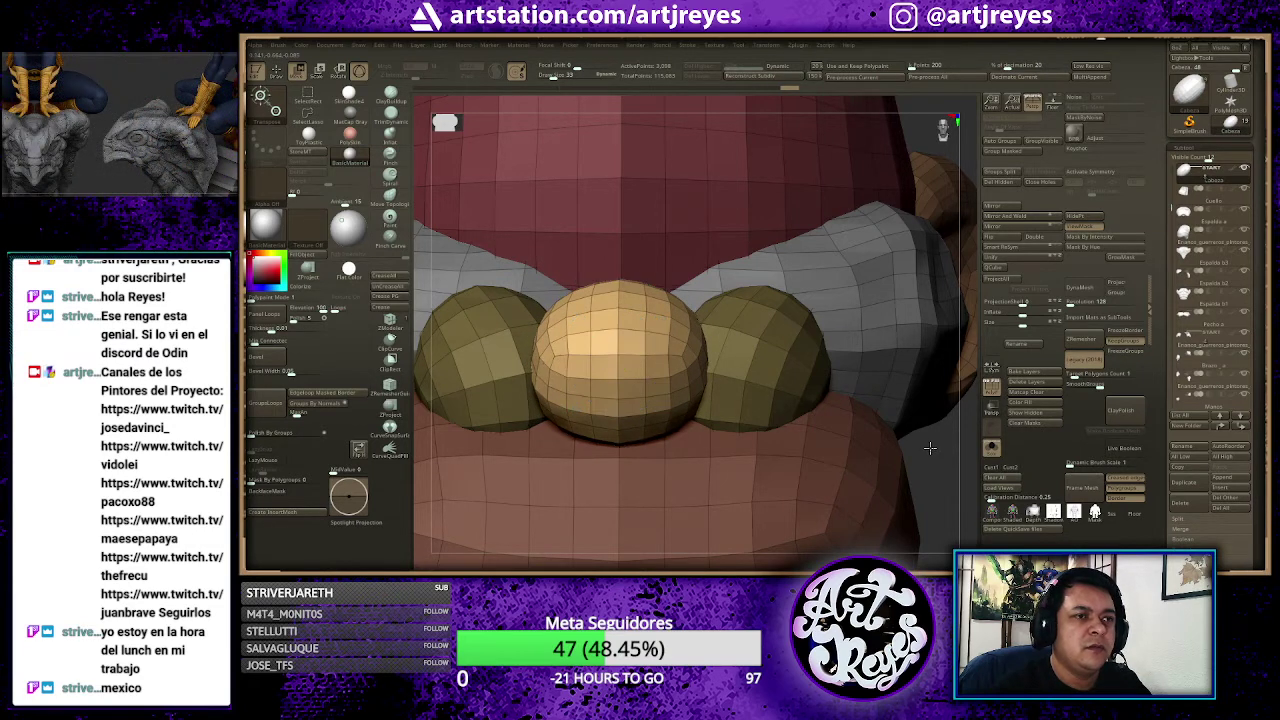
{"action": "key", "text": "w"}
{"action": "left_click_drag", "start_coordinate": [930, 448], "coordinate": [895, 448]}
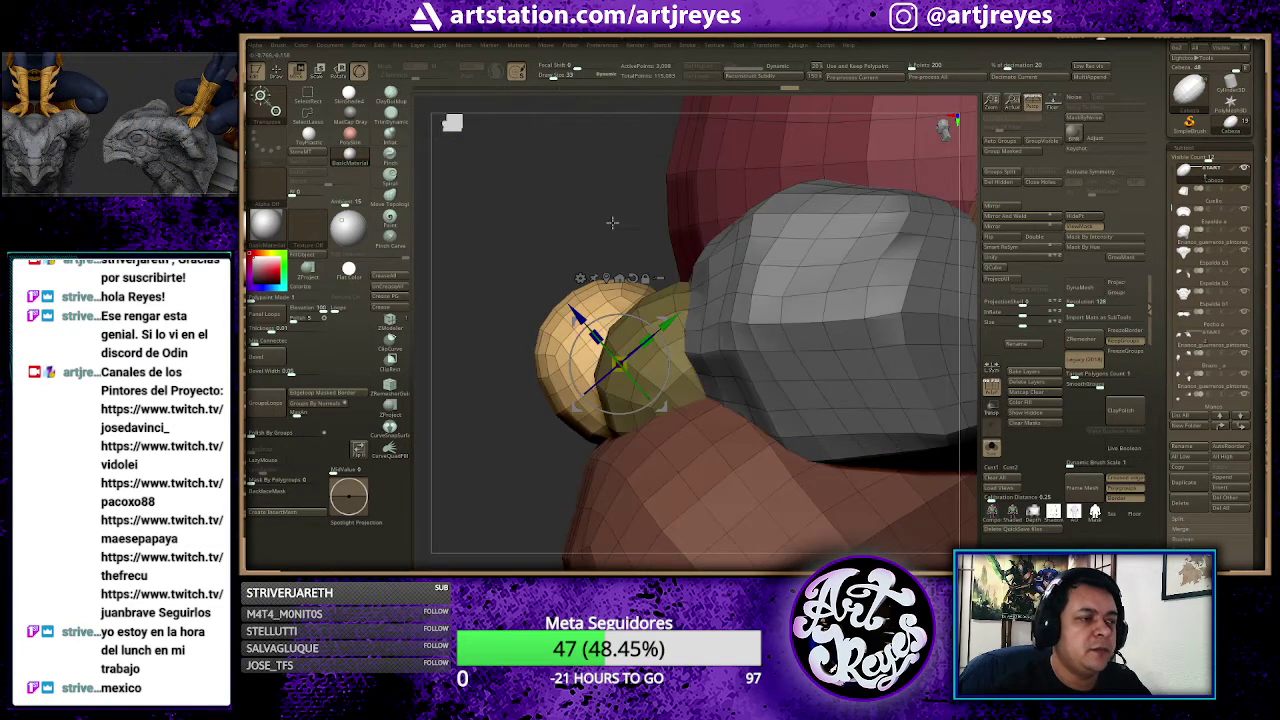
{"action": "left_click_drag", "start_coordinate": [602, 226], "coordinate": [667, 223]}
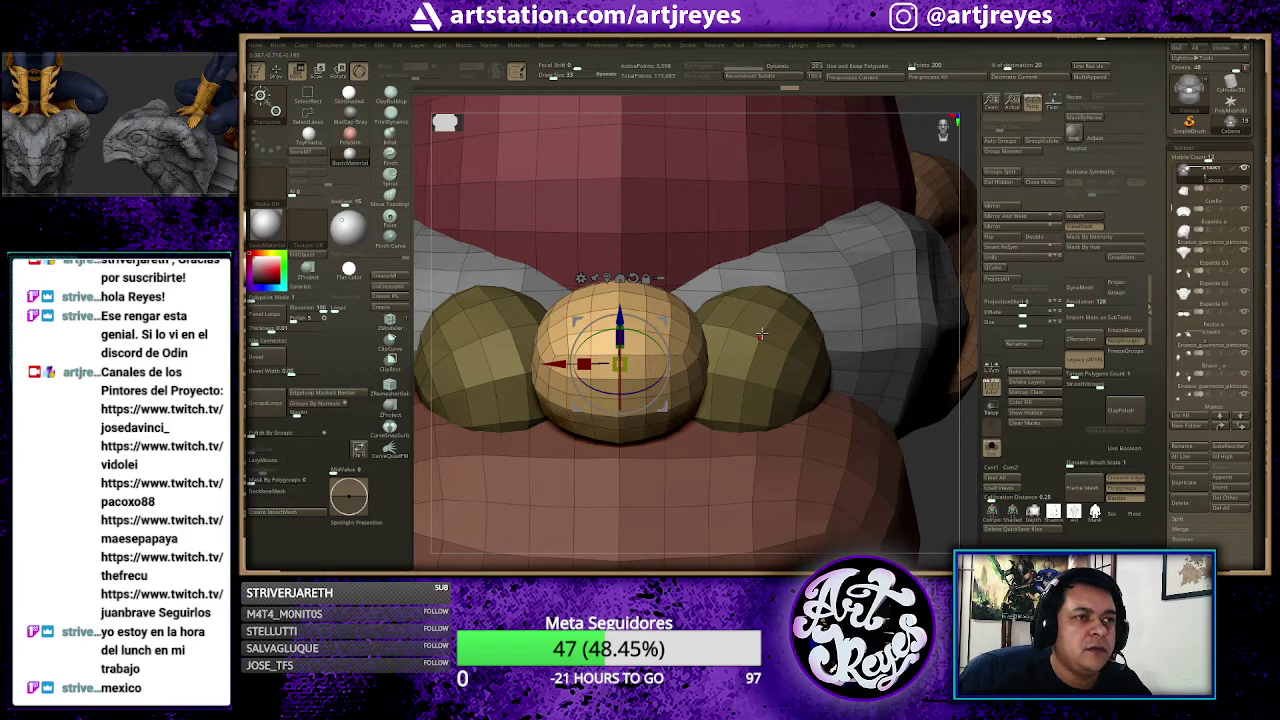
Step: Isolate the two side spheres and make the right one active with the gizmo centred on it
{"action": "key", "text": "q"}
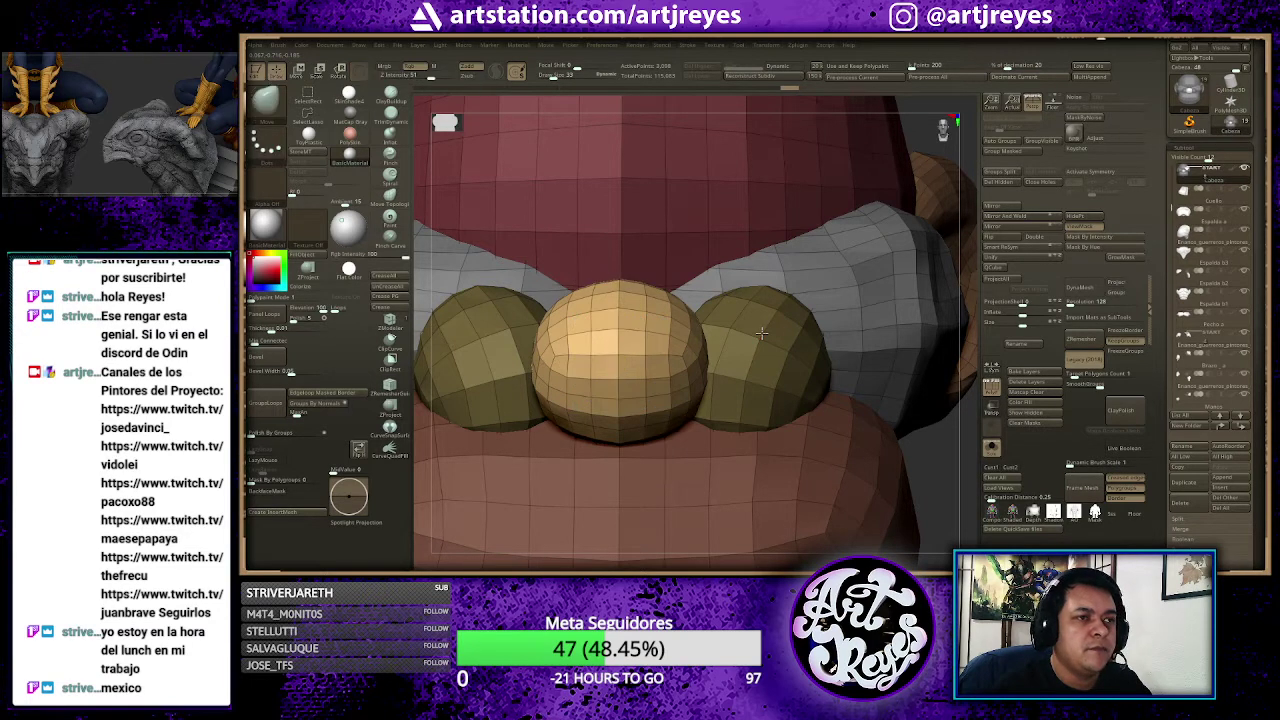
{"action": "key", "text": "alt+s"}
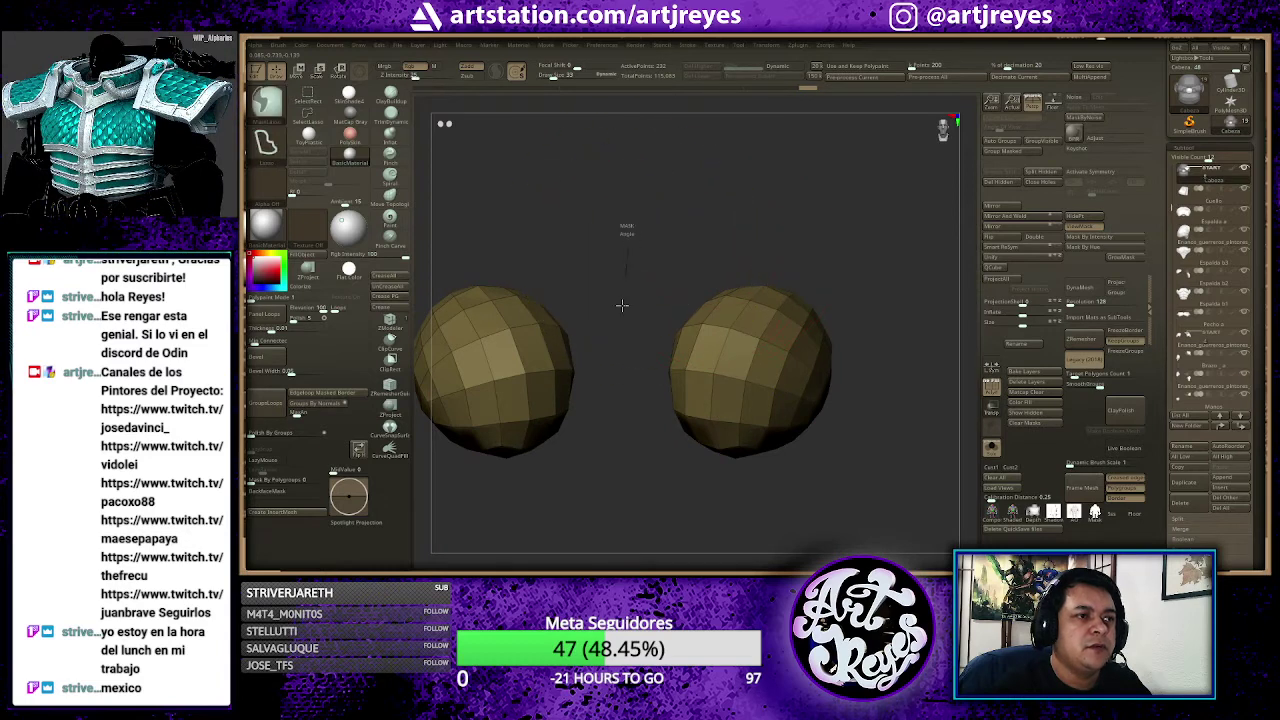
{"action": "left_click_drag", "start_coordinate": [630, 225], "coordinate": [424, 180], "text": "ctrl+shift"}
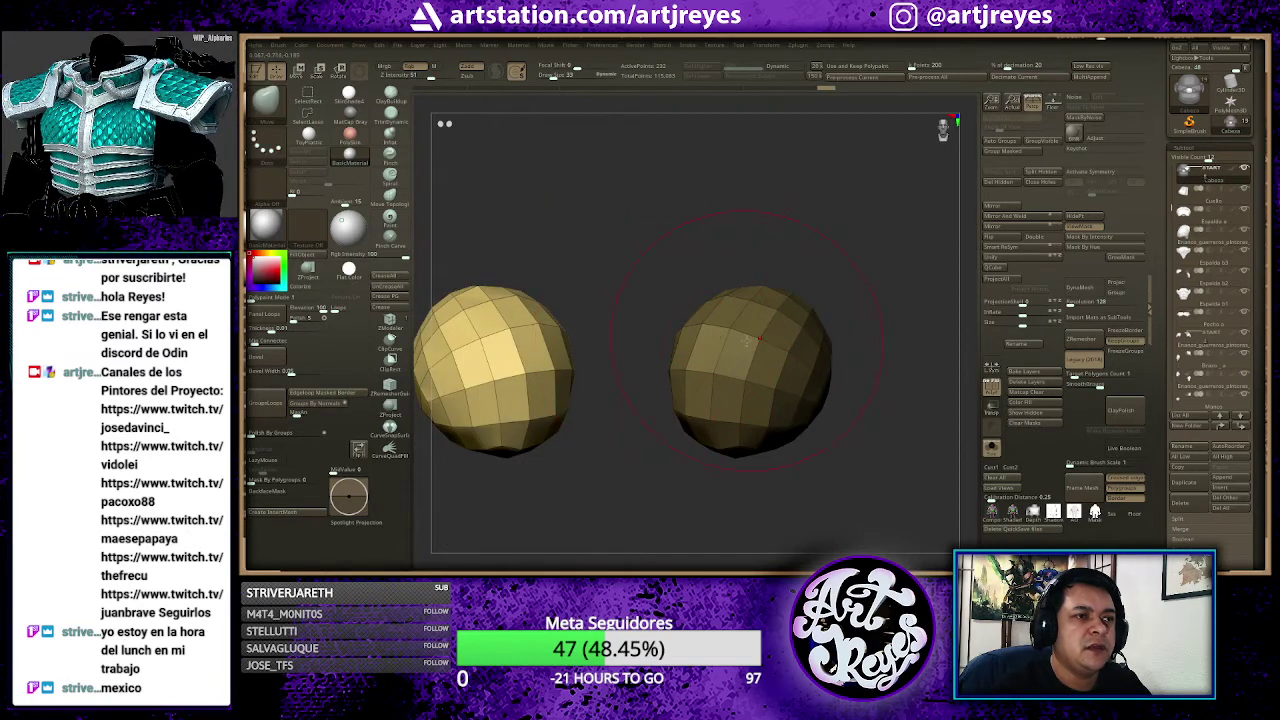
{"action": "left_click", "coordinate": [700, 310], "text": "alt"}
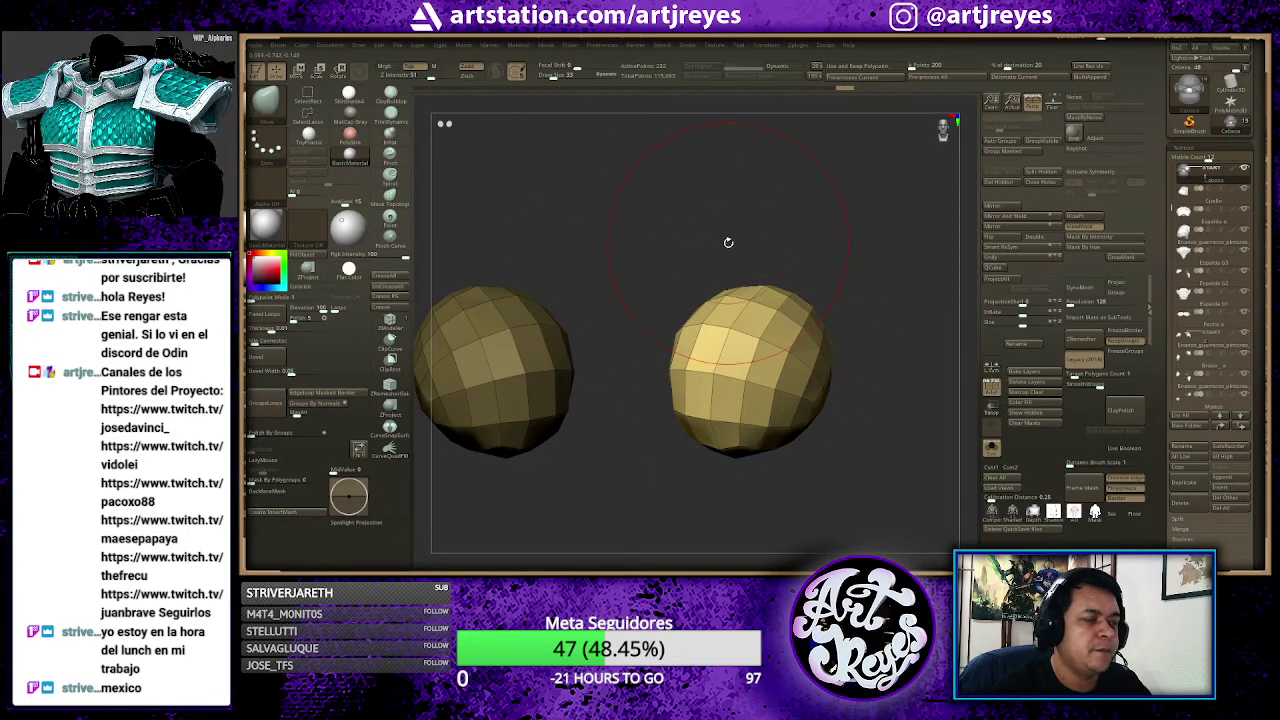
{"action": "key", "text": "w"}
{"action": "left_click", "coordinate": [608, 282]}
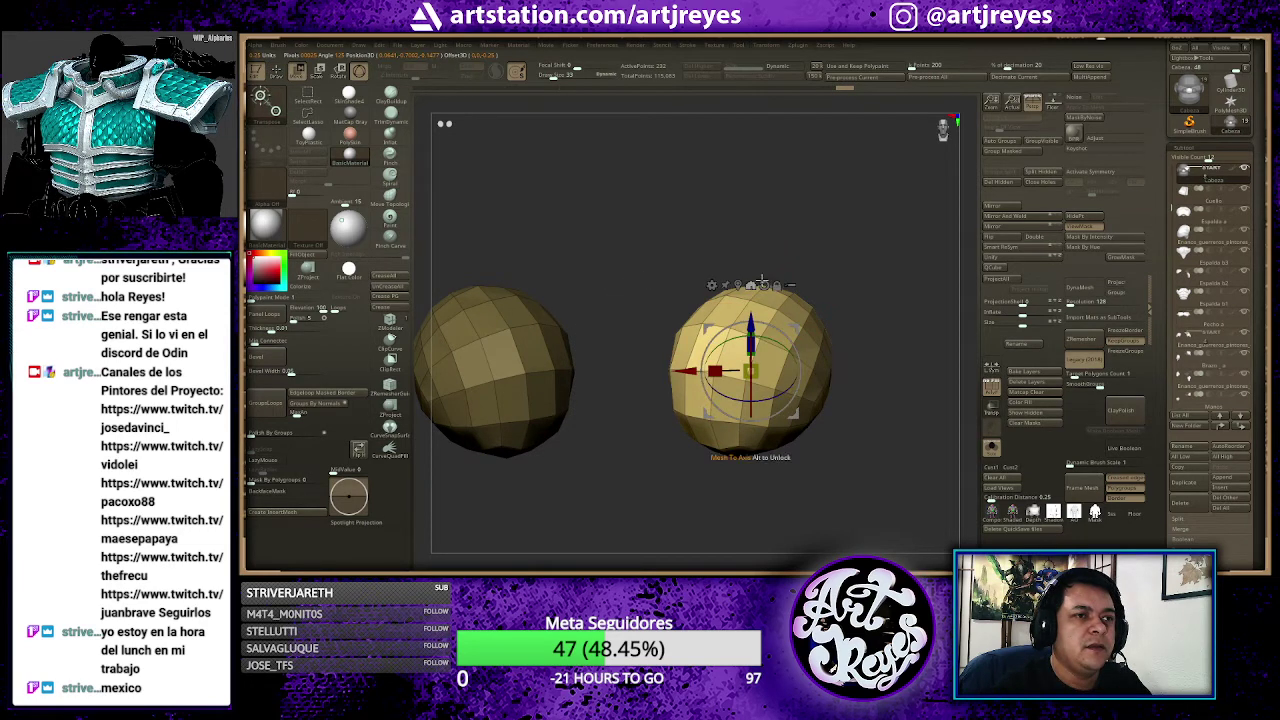
{"action": "mouse_move", "coordinate": [762, 279]}
{"action": "left_mouse_down"}
{"action": "mouse_move", "coordinate": [806, 234]}
{"action": "mouse_move", "coordinate": [859, 216]}
{"action": "left_mouse_up"}
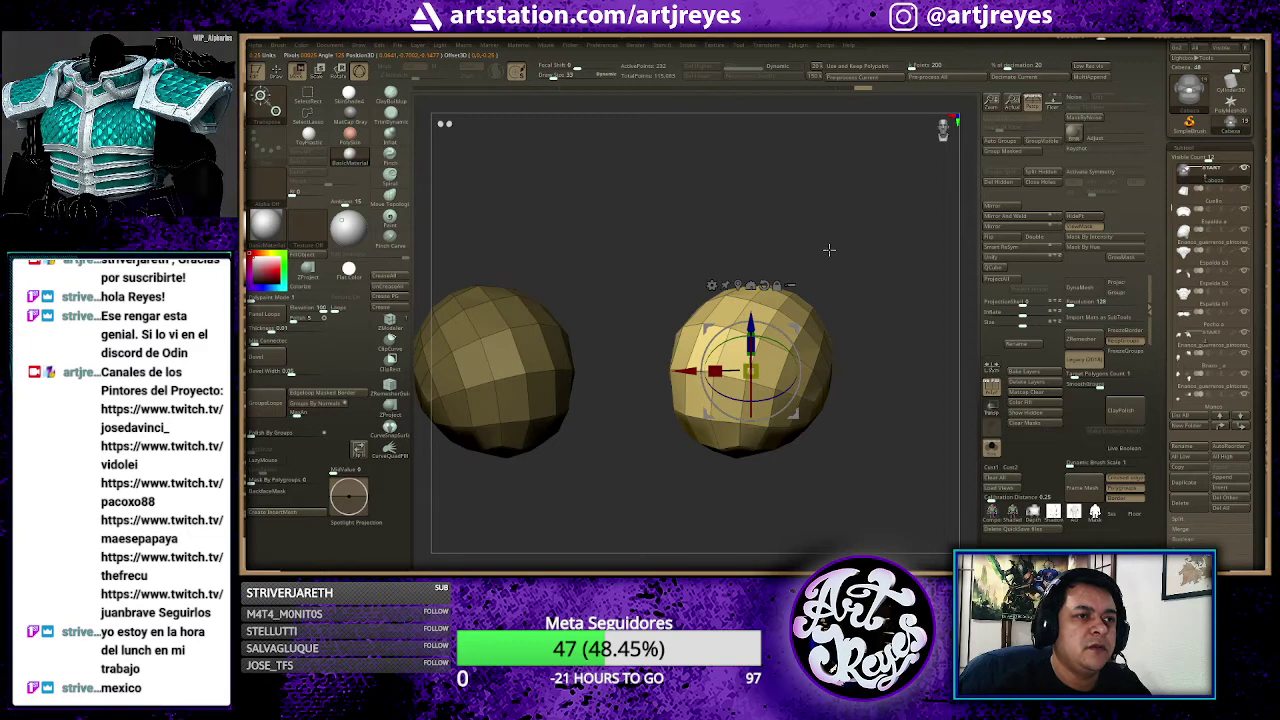
{"action": "mouse_move", "coordinate": [846, 274]}
{"action": "left_mouse_down"}
{"action": "mouse_move", "coordinate": [846, 400]}
{"action": "mouse_move", "coordinate": [805, 350]}
{"action": "mouse_move", "coordinate": [846, 286]}
{"action": "mouse_move", "coordinate": [834, 297]}
{"action": "left_mouse_up"}
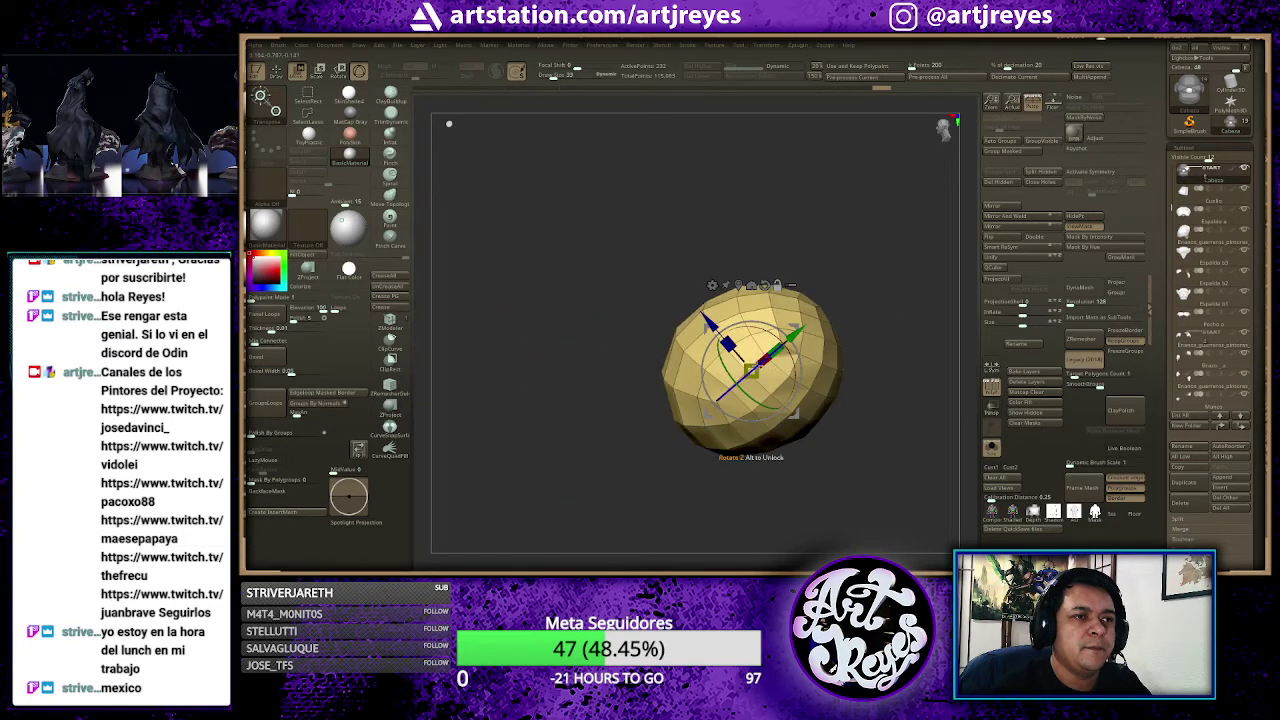
{"action": "mouse_move", "coordinate": [811, 253]}
{"action": "left_mouse_down"}
{"action": "mouse_move", "coordinate": [855, 252]}
{"action": "mouse_move", "coordinate": [858, 273]}
{"action": "mouse_move", "coordinate": [817, 352]}
{"action": "left_mouse_up"}
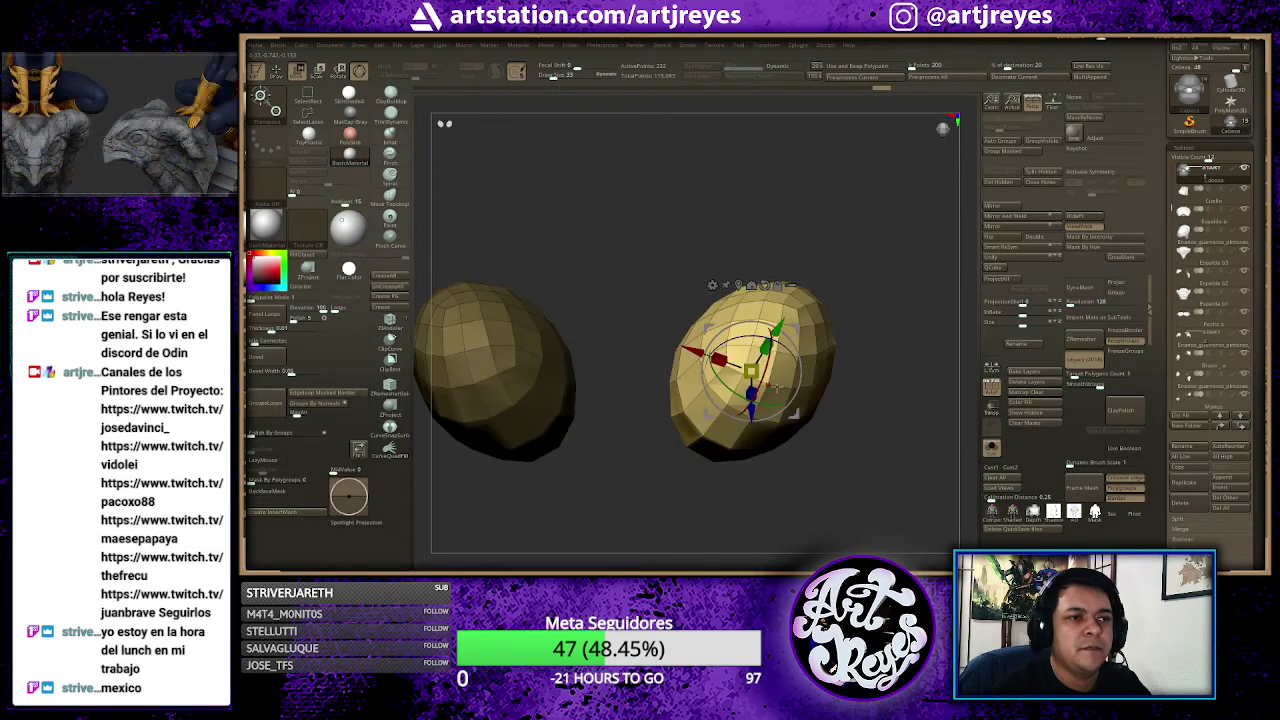
Step: Rotate the right sphere about its X axis to a new angle, checking from the front
{"action": "left_click_drag", "start_coordinate": [762, 398], "coordinate": [763, 400]}
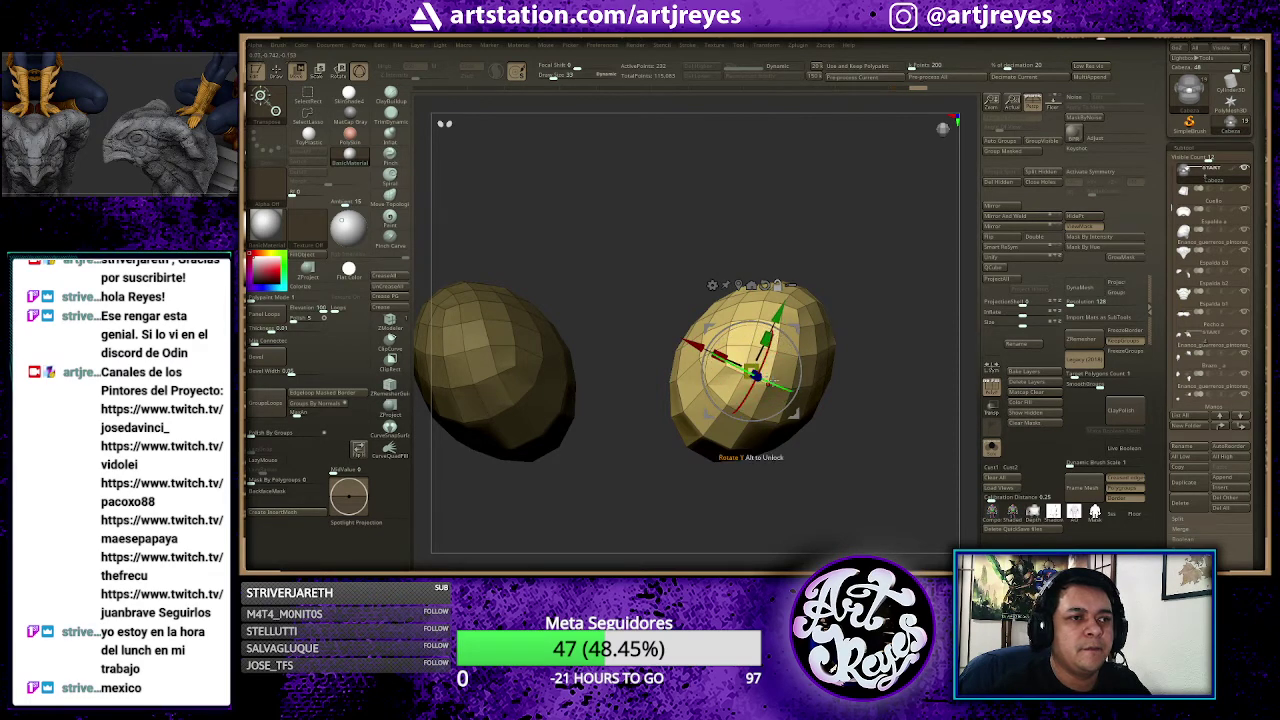
{"action": "mouse_move", "coordinate": [880, 290]}
{"action": "left_mouse_down", "text": "shift"}
{"action": "mouse_move", "coordinate": [903, 272]}
{"action": "mouse_move", "coordinate": [857, 306]}
{"action": "left_mouse_up", "text": "shift"}
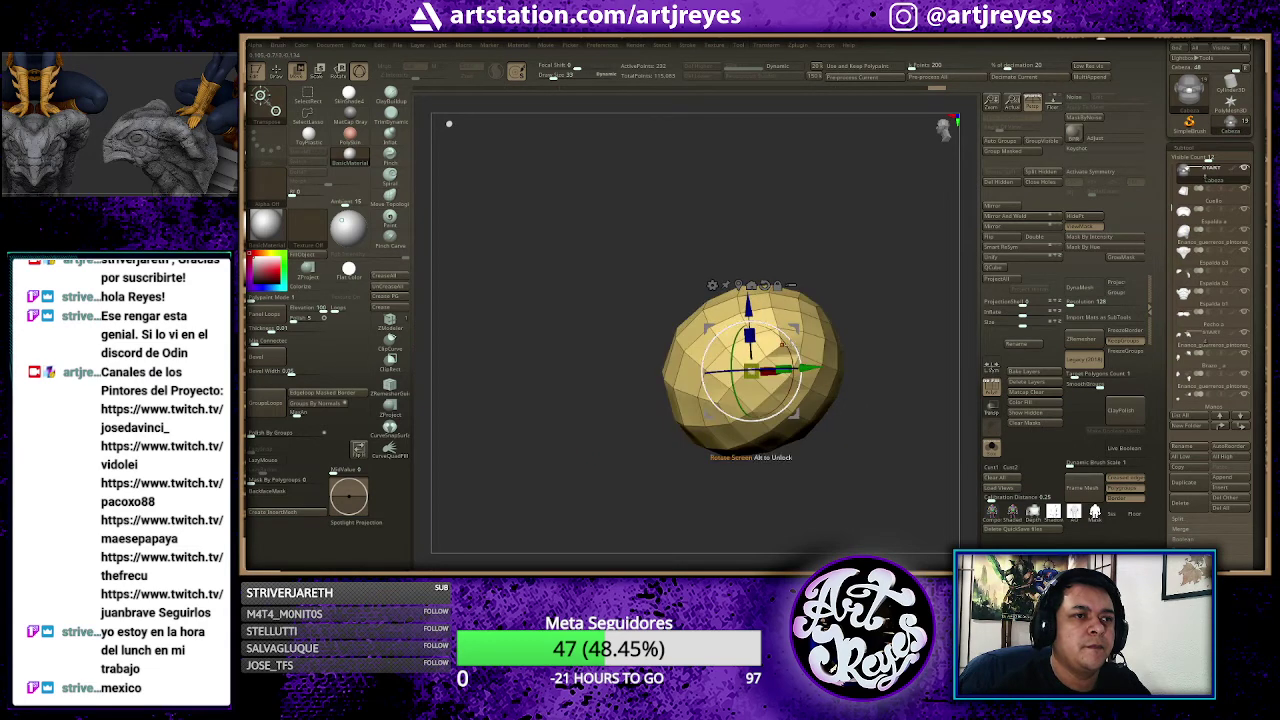
{"action": "left_click_drag", "start_coordinate": [810, 368], "coordinate": [800, 340]}
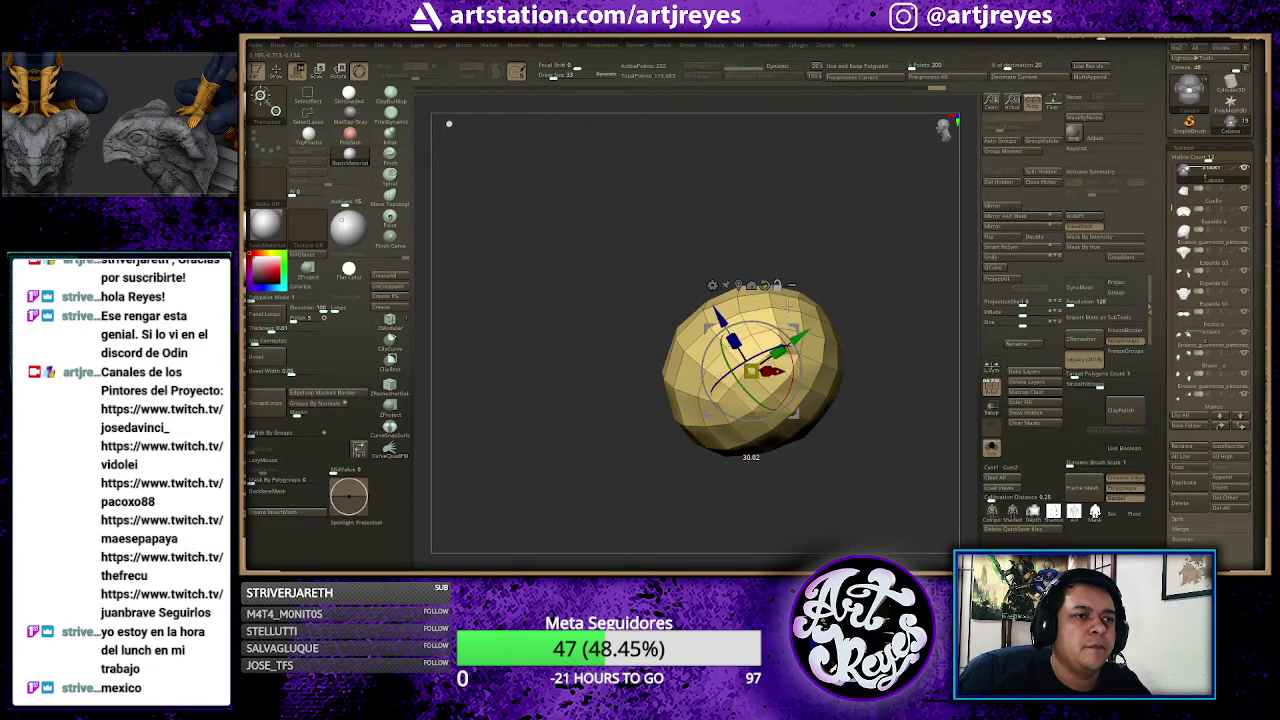
{"action": "left_click_drag", "start_coordinate": [820, 200], "coordinate": [870, 250], "text": "shift"}
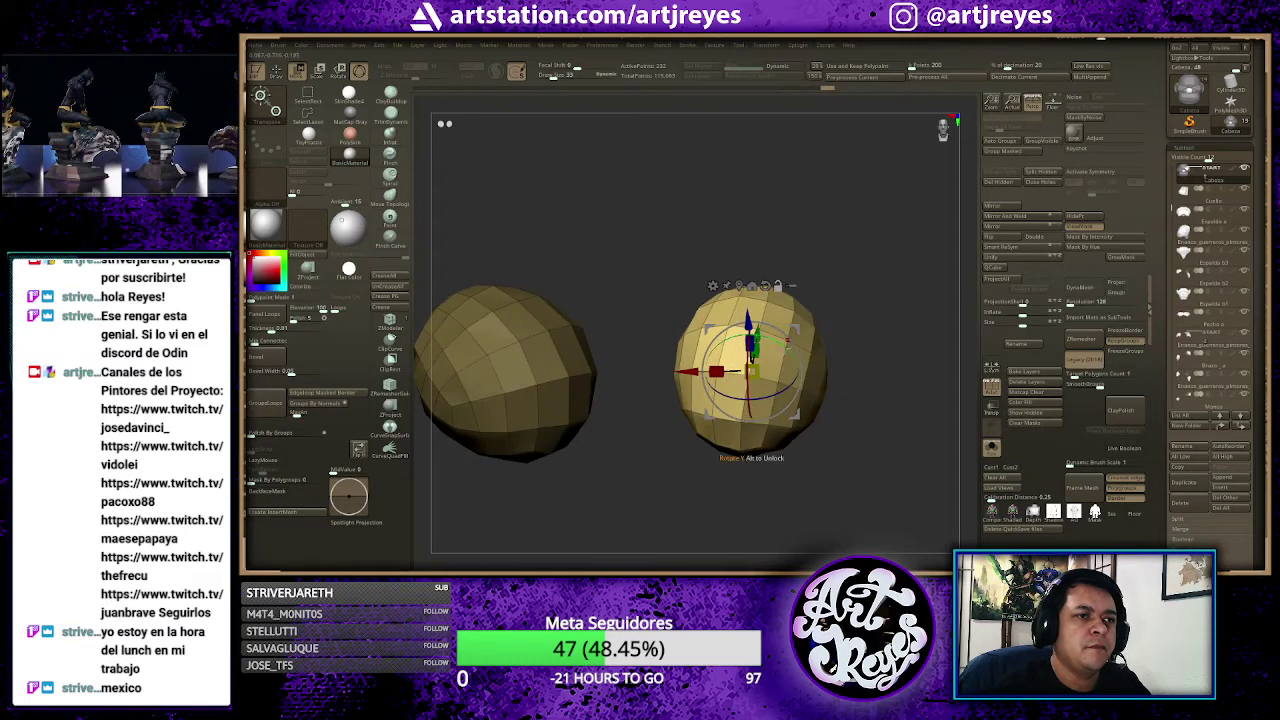
{"action": "left_click_drag", "start_coordinate": [778, 342], "coordinate": [787, 349]}
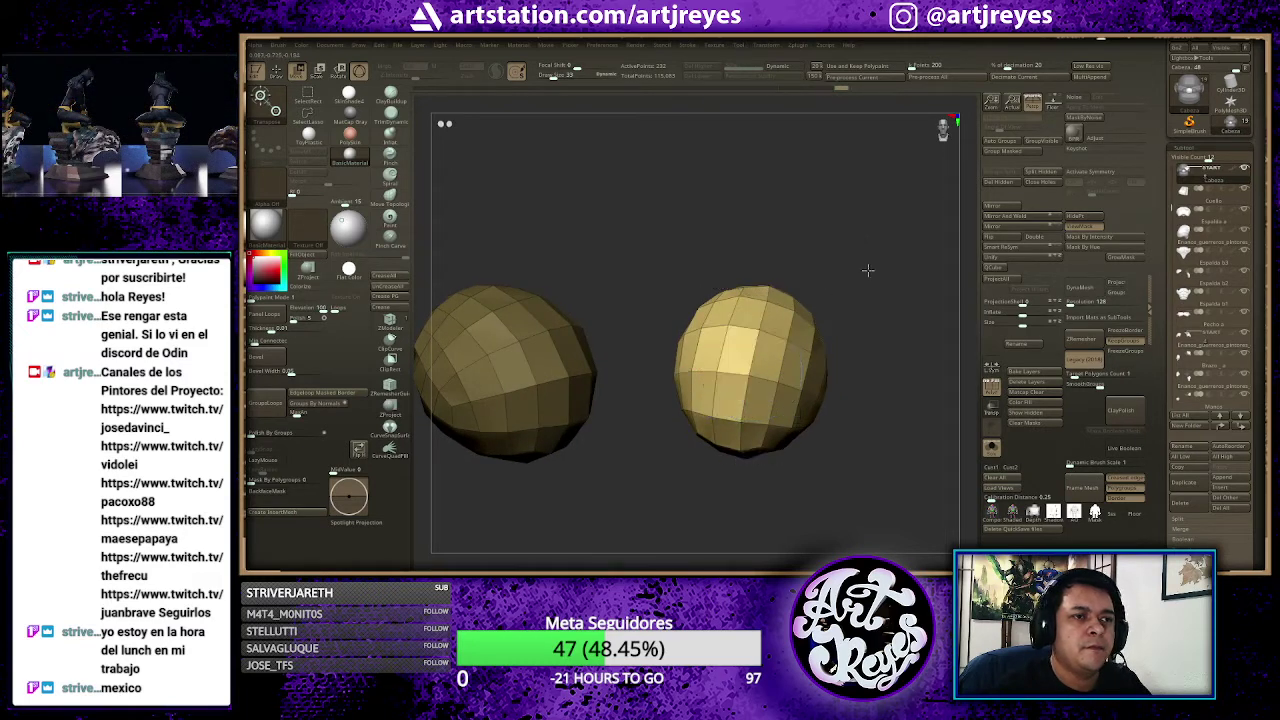
{"action": "mouse_move", "coordinate": [835, 300]}
{"action": "left_mouse_down"}
{"action": "mouse_move", "coordinate": [828, 253]}
{"action": "mouse_move", "coordinate": [820, 274]}
{"action": "left_mouse_up"}
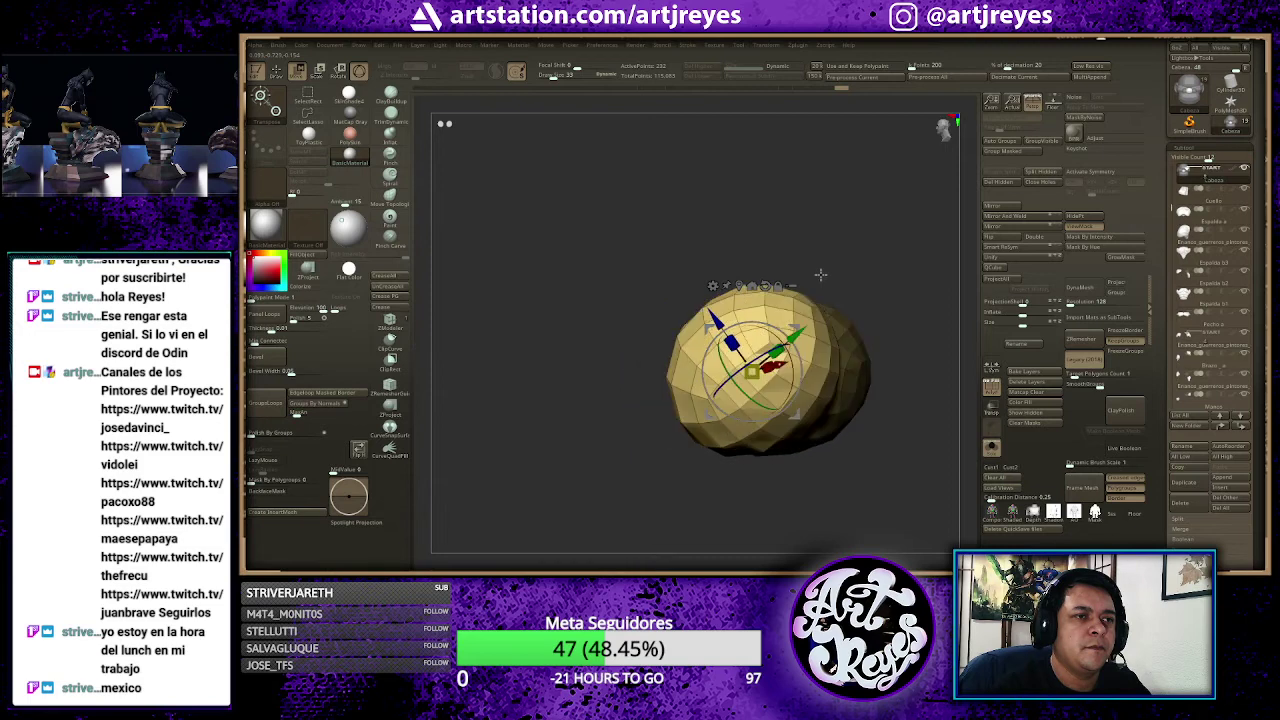
{"action": "key", "text": "ctrl+z"}
Step: Turn off Solo and toggle visibility of the head parts until the hidden head returns
{"action": "key", "text": "q"}
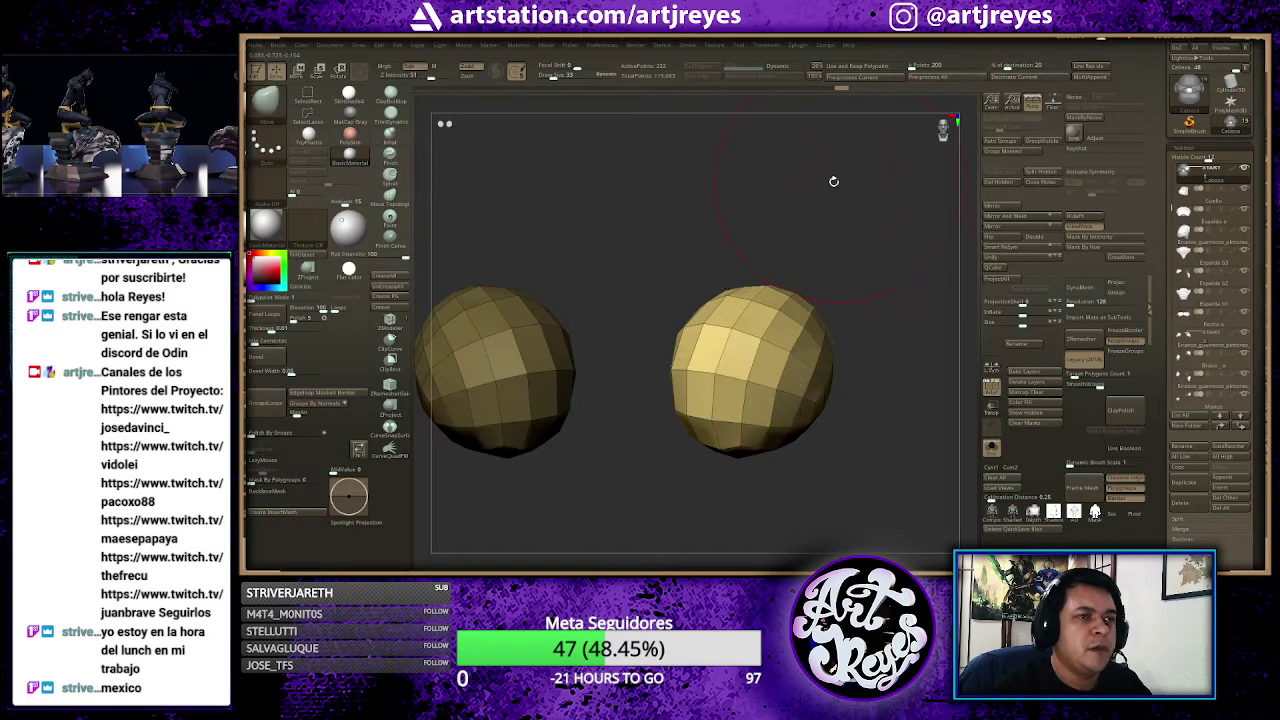
{"action": "left_click_drag", "start_coordinate": [837, 214], "coordinate": [877, 272], "text": "ctrl+shift"}
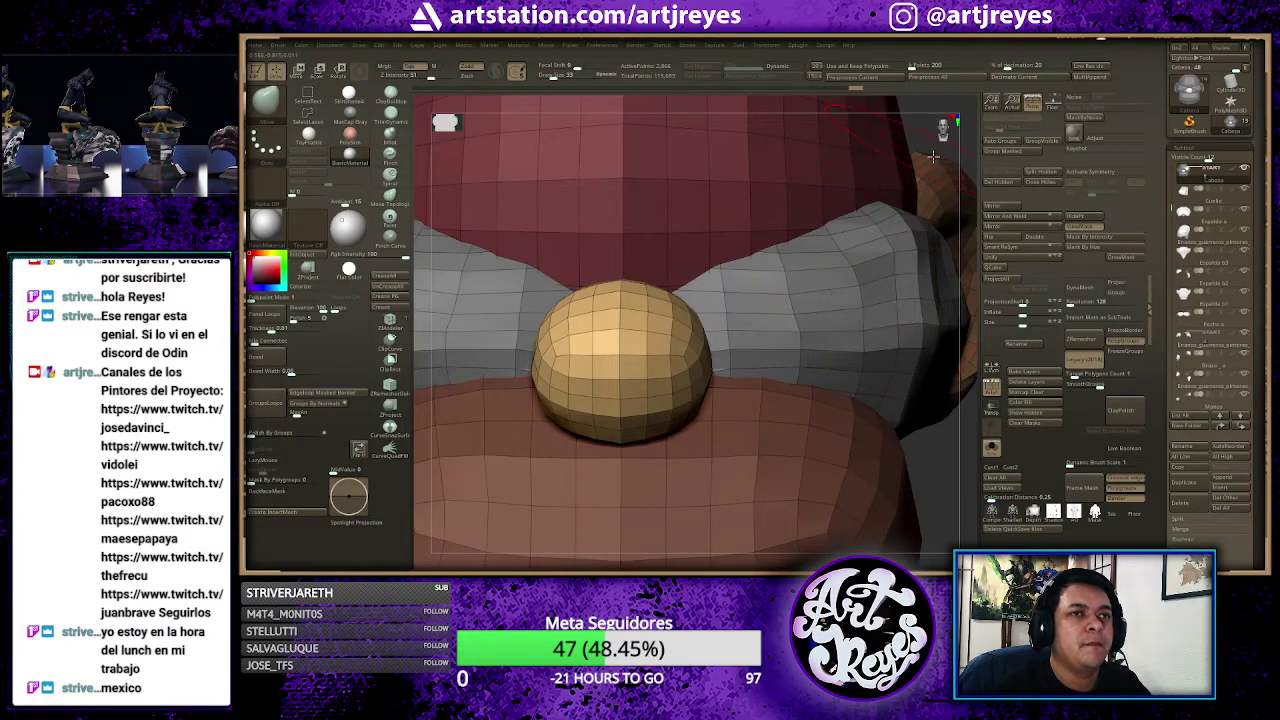
{"action": "left_click", "coordinate": [930, 460], "text": "ctrl"}
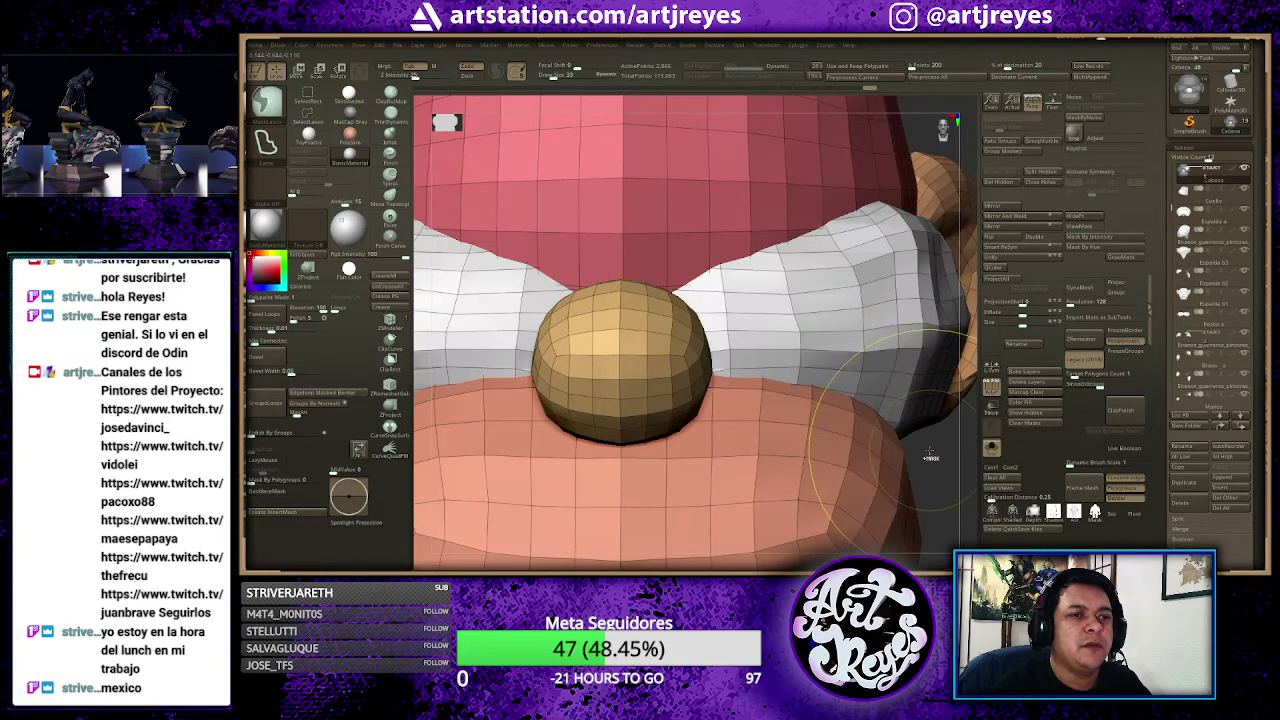
{"action": "left_click", "coordinate": [930, 456], "text": "ctrl+shift"}
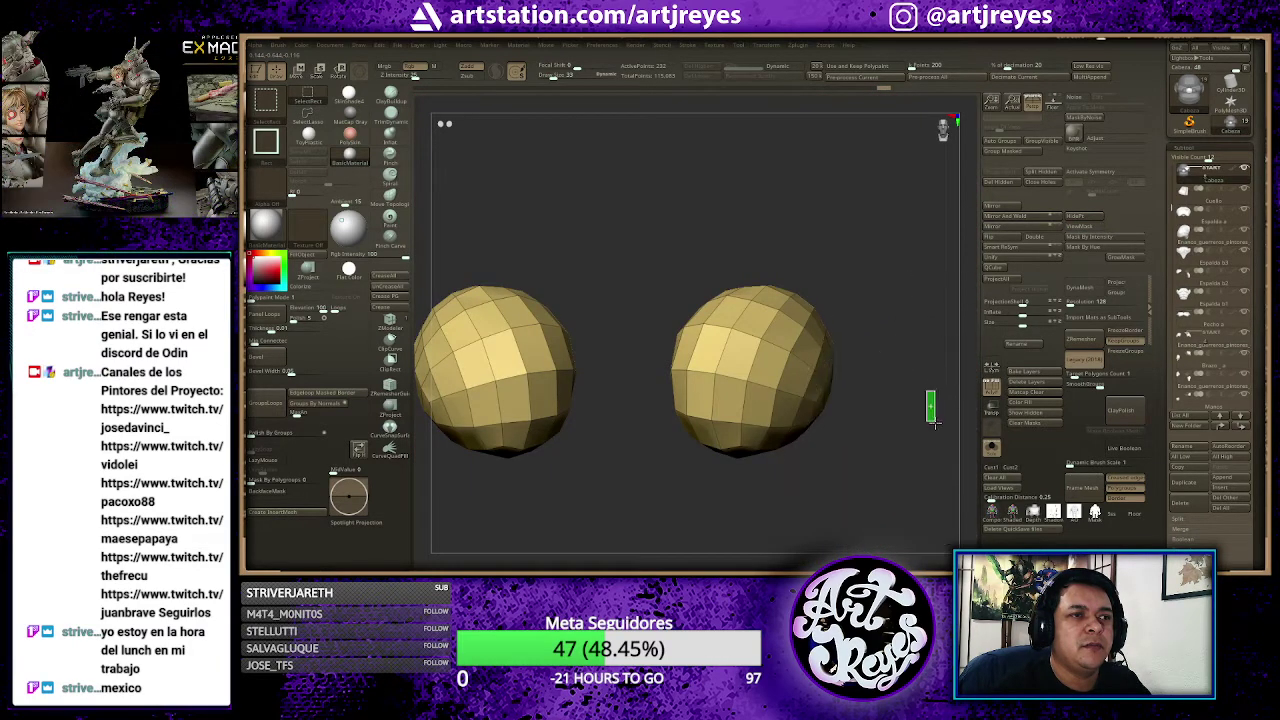
{"action": "left_click", "coordinate": [933, 425], "text": "ctrl+shift"}
{"action": "left_click", "coordinate": [935, 440], "text": "ctrl"}
{"action": "left_click", "coordinate": [937, 448], "text": "ctrl"}
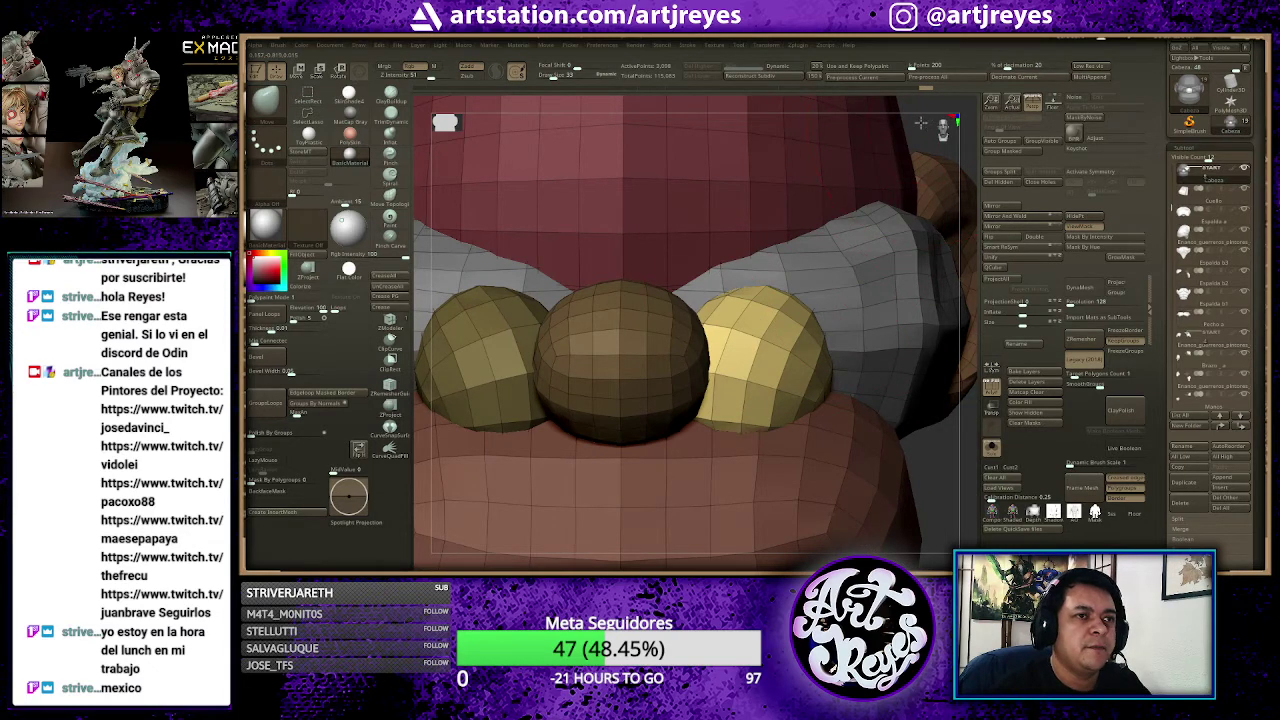
Step: Orbit to a front view, briefly isolate the eye spheres, then reveal the whole head again
{"action": "left_click_drag", "start_coordinate": [921, 123], "coordinate": [903, 123]}
{"action": "left_click_drag", "start_coordinate": [496, 157], "coordinate": [448, 147]}
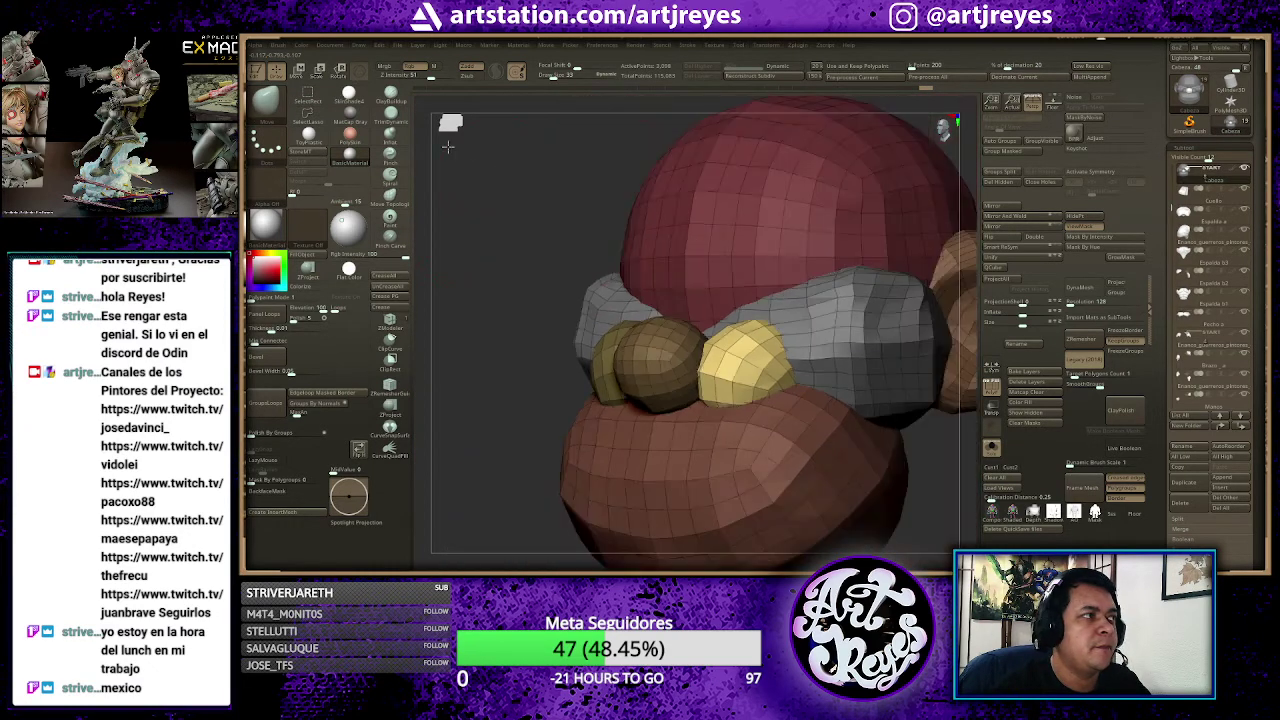
{"action": "left_click_drag", "start_coordinate": [484, 237], "coordinate": [464, 209]}
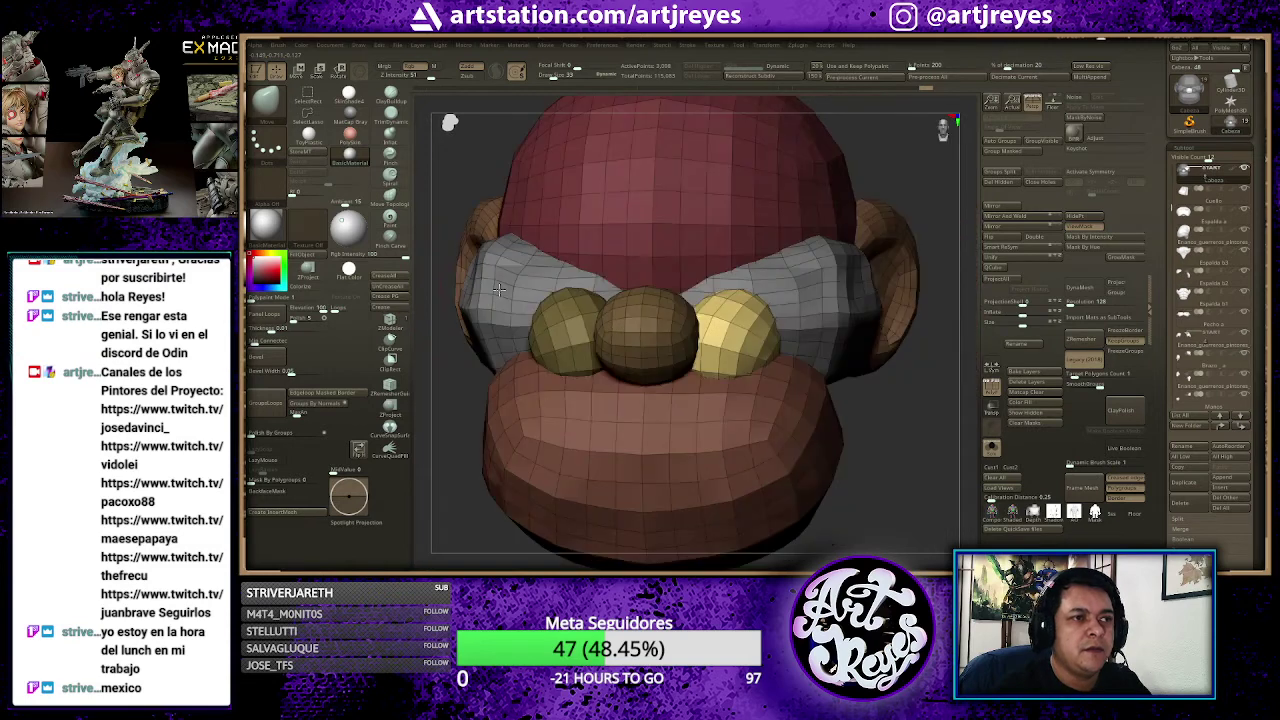
{"action": "left_click_drag", "start_coordinate": [479, 287], "coordinate": [724, 418], "text": "shift"}
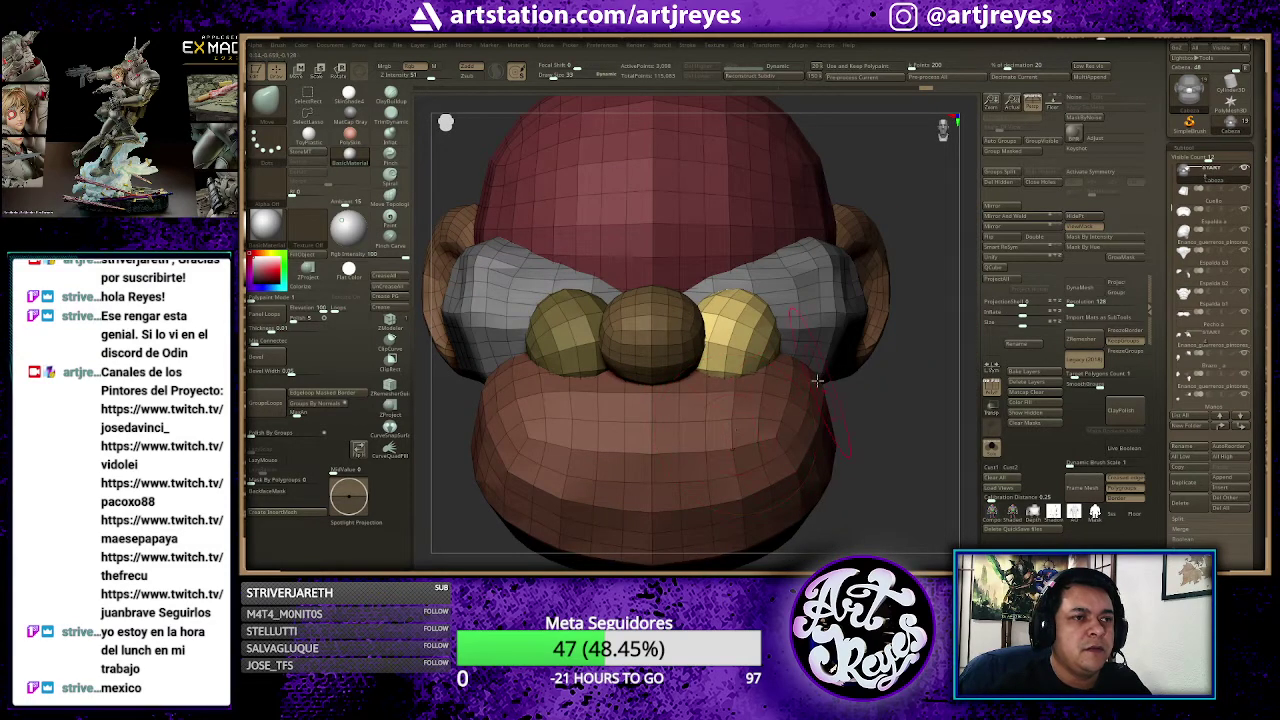
{"action": "left_click", "coordinate": [745, 338], "text": "ctrl+shift"}
{"action": "mouse_move", "coordinate": [660, 275]}
{"action": "left_mouse_down", "text": "ctrl+shift"}
{"action": "mouse_move", "coordinate": [673, 537]}
{"action": "mouse_move", "coordinate": [777, 457]}
{"action": "left_mouse_up", "text": "ctrl+shift"}
{"action": "left_click_drag", "start_coordinate": [828, 340], "coordinate": [838, 435], "text": "ctrl+shift"}
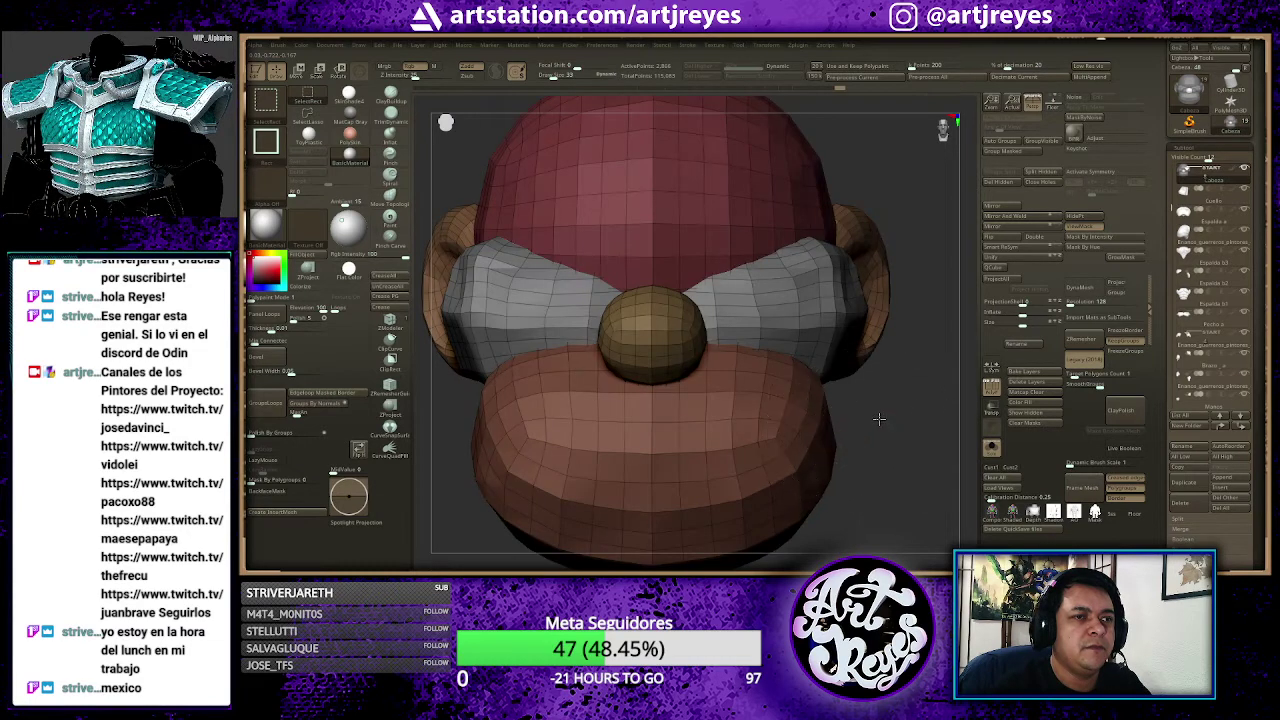
{"action": "left_click", "coordinate": [878, 418], "text": "ctrl+shift"}
Step: Turn on symmetry and shrink both eye spheres, moving them down and left
{"action": "key", "text": "w"}
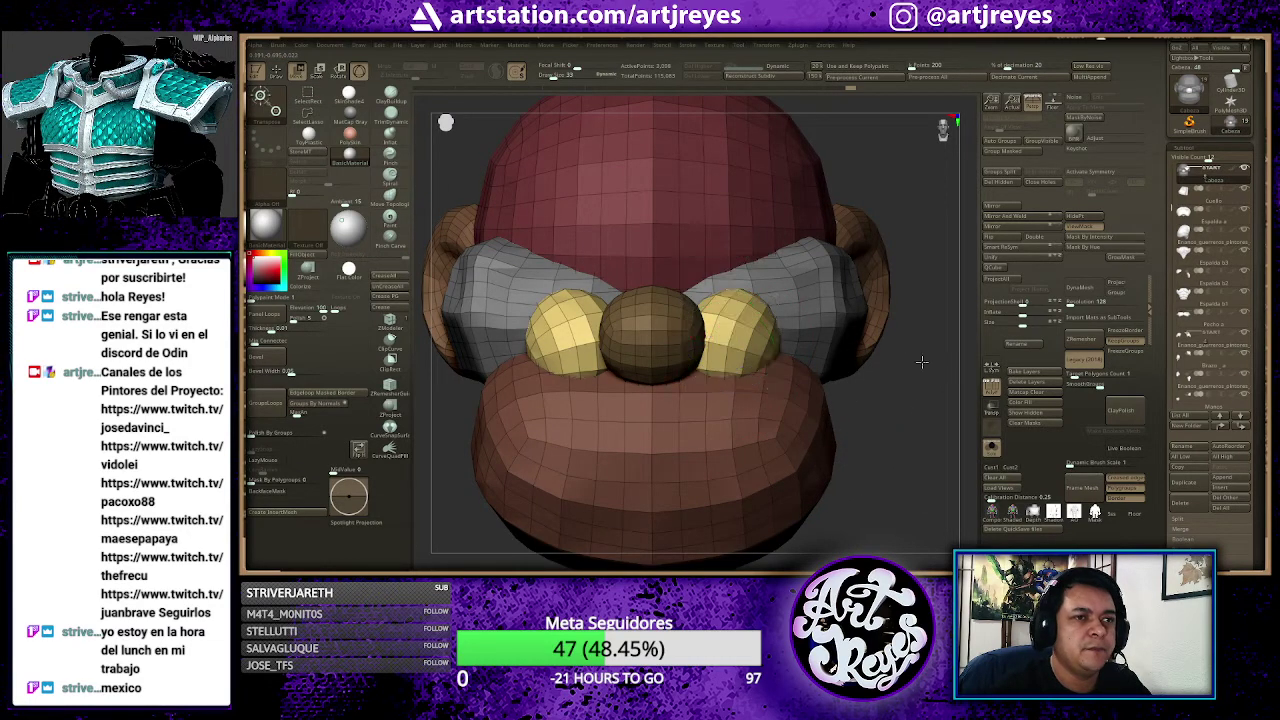
{"action": "right_click_drag", "start_coordinate": [744, 363], "coordinate": [906, 360]}
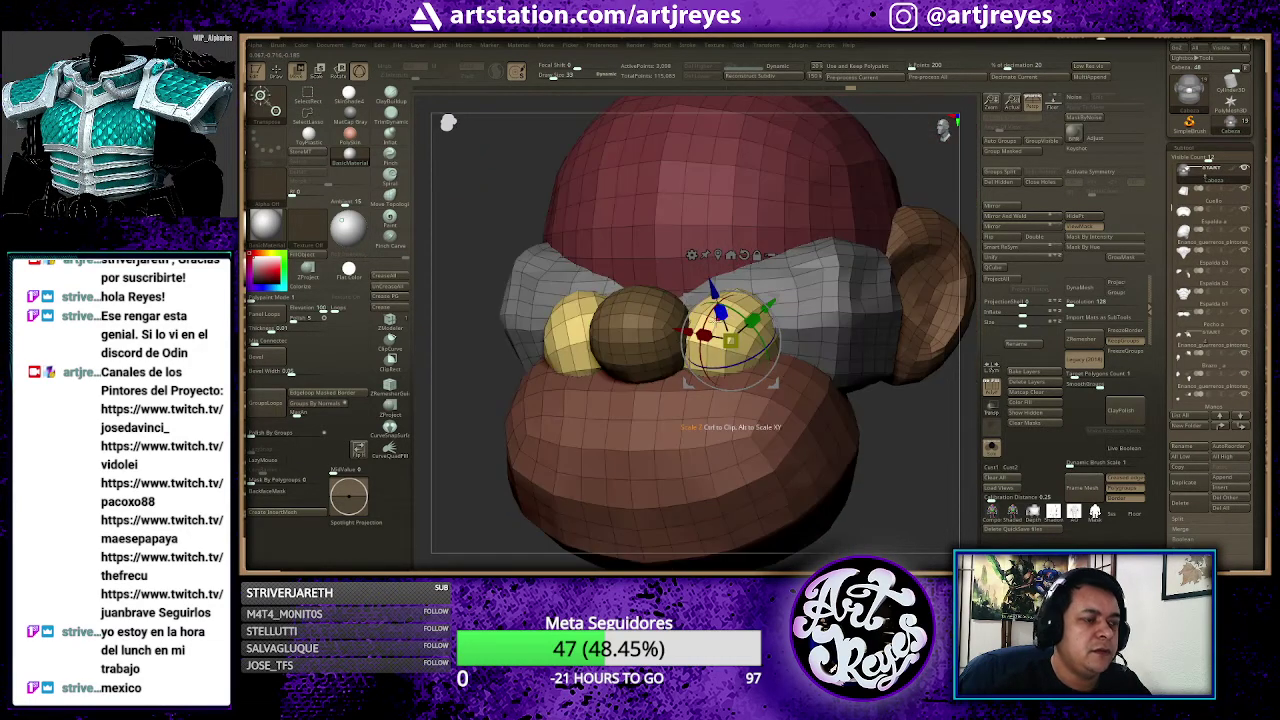
{"action": "key", "text": "x"}
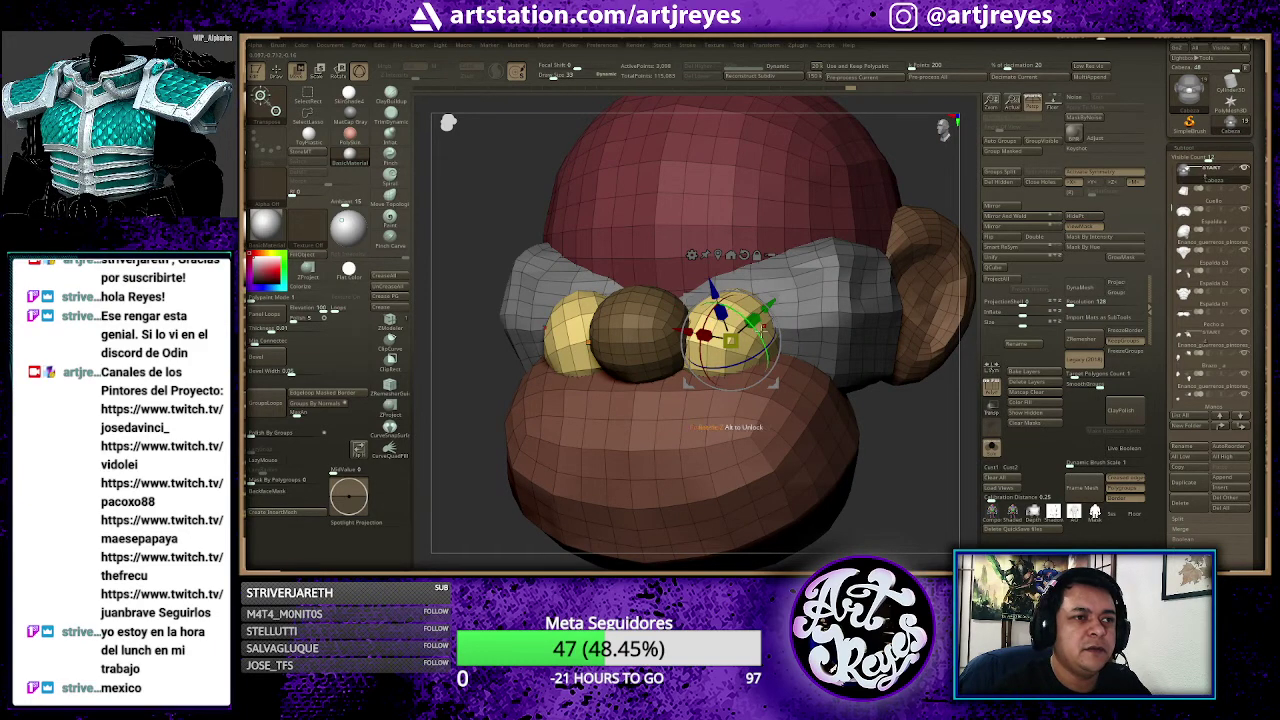
{"action": "left_click_drag", "start_coordinate": [730, 340], "coordinate": [718, 350]}
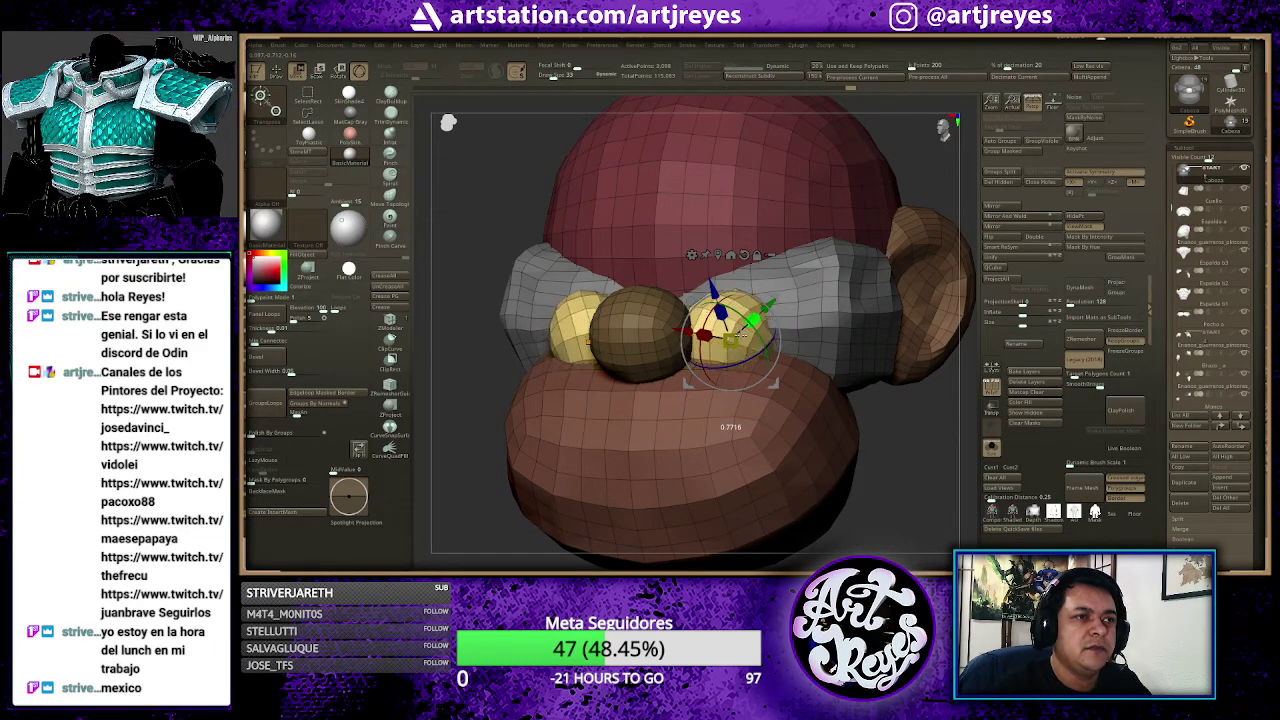
{"action": "left_click_drag", "start_coordinate": [768, 306], "coordinate": [752, 329]}
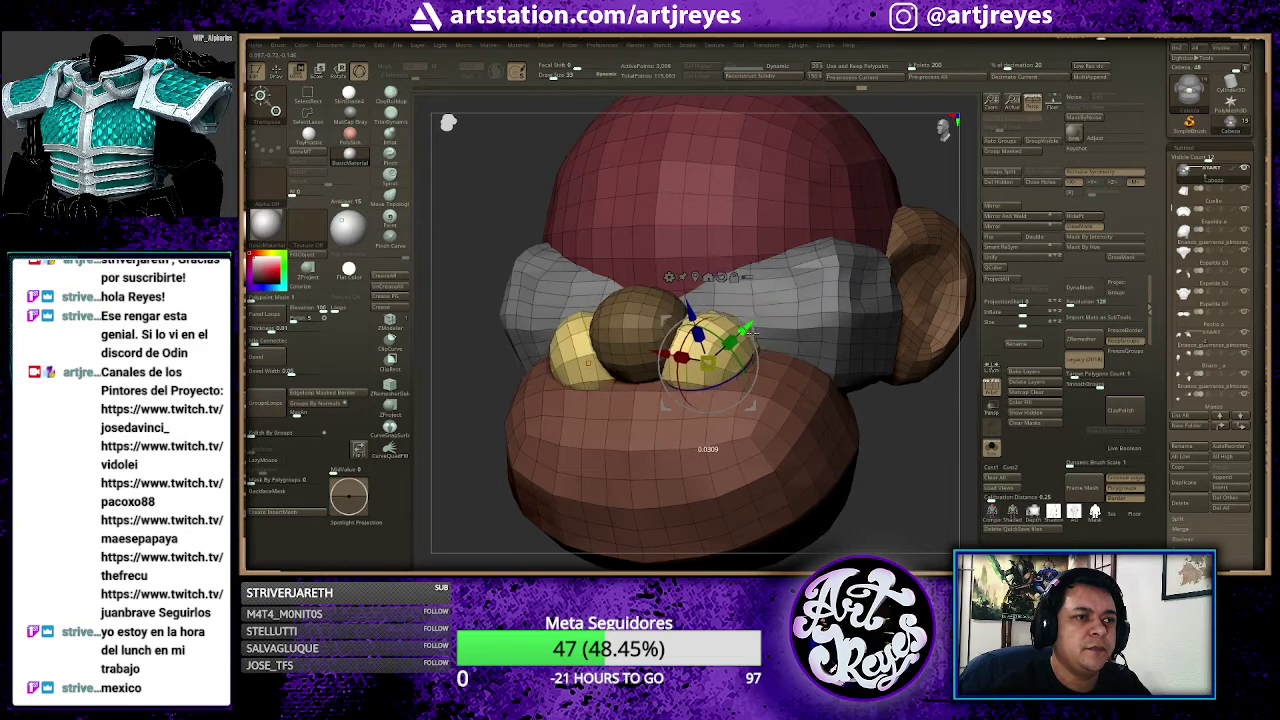
{"action": "left_click_drag", "start_coordinate": [905, 450], "coordinate": [918, 436]}
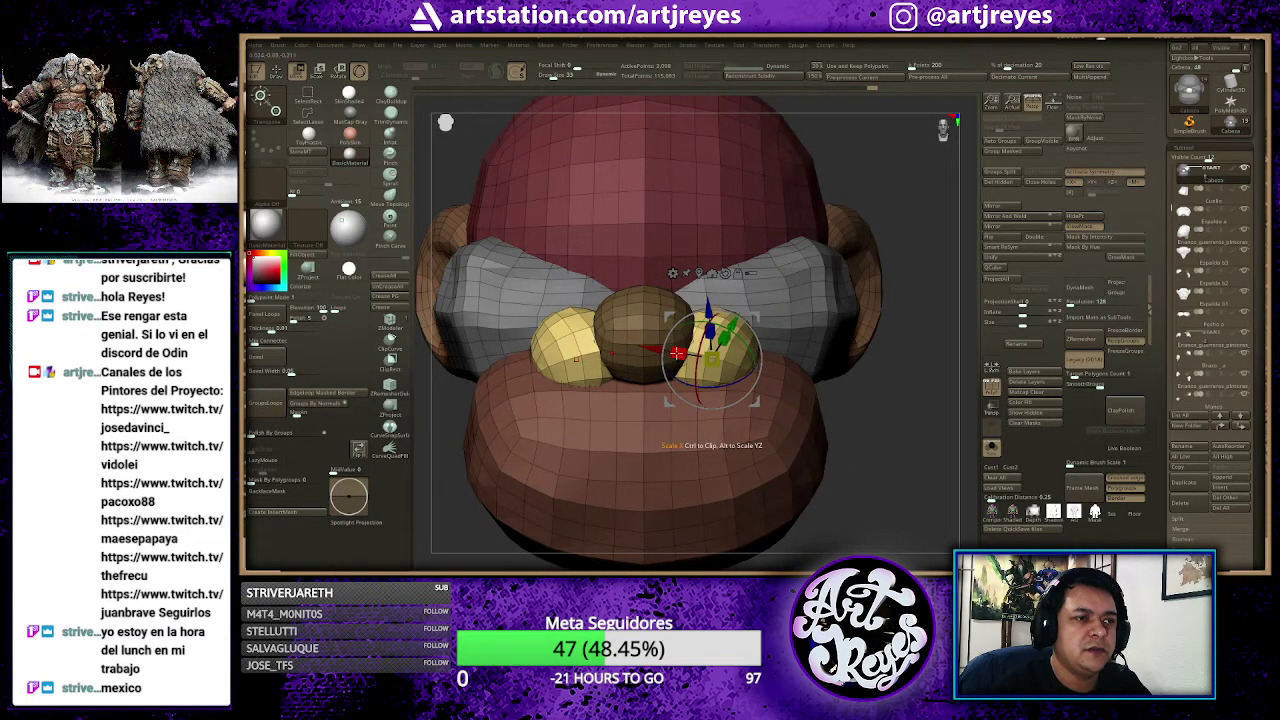
{"action": "mouse_move", "coordinate": [712, 358]}
{"action": "left_mouse_down"}
{"action": "mouse_move", "coordinate": [690, 354]}
{"action": "mouse_move", "coordinate": [723, 336]}
{"action": "left_mouse_up"}
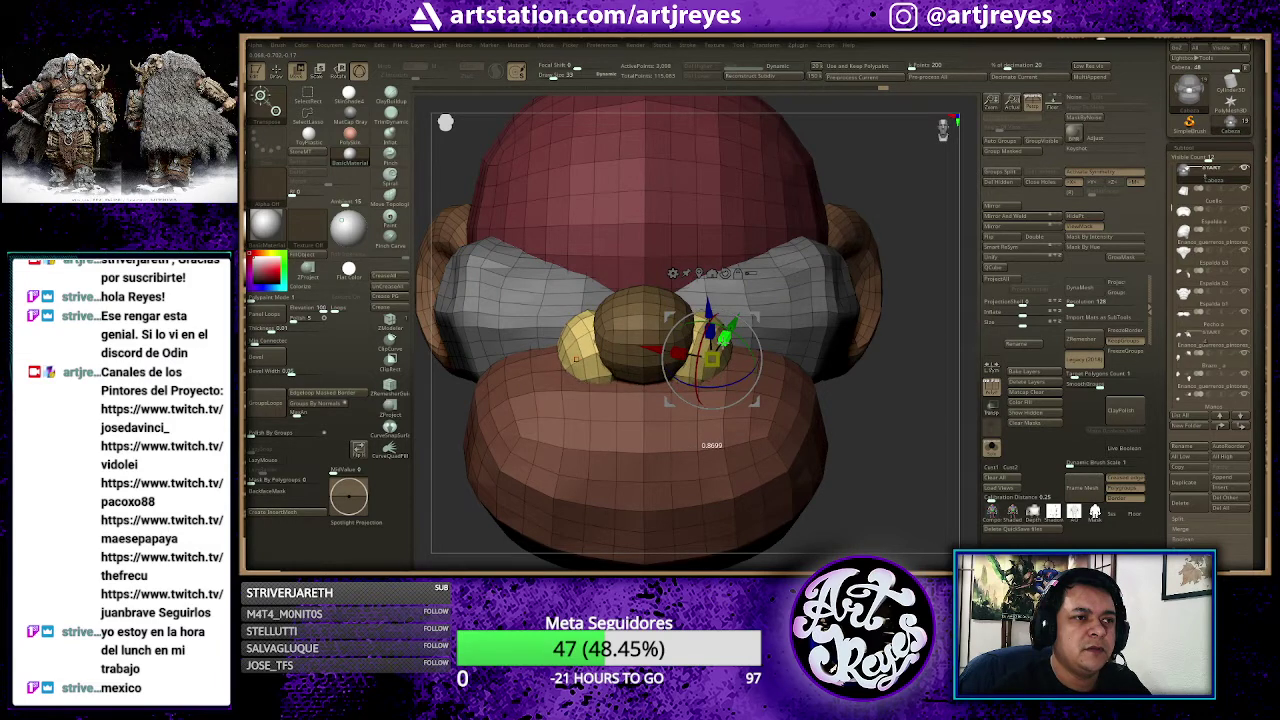
Step: Rotate the eye spheres about their X axis, then return to a front view
{"action": "left_click_drag", "start_coordinate": [921, 367], "coordinate": [820, 372]}
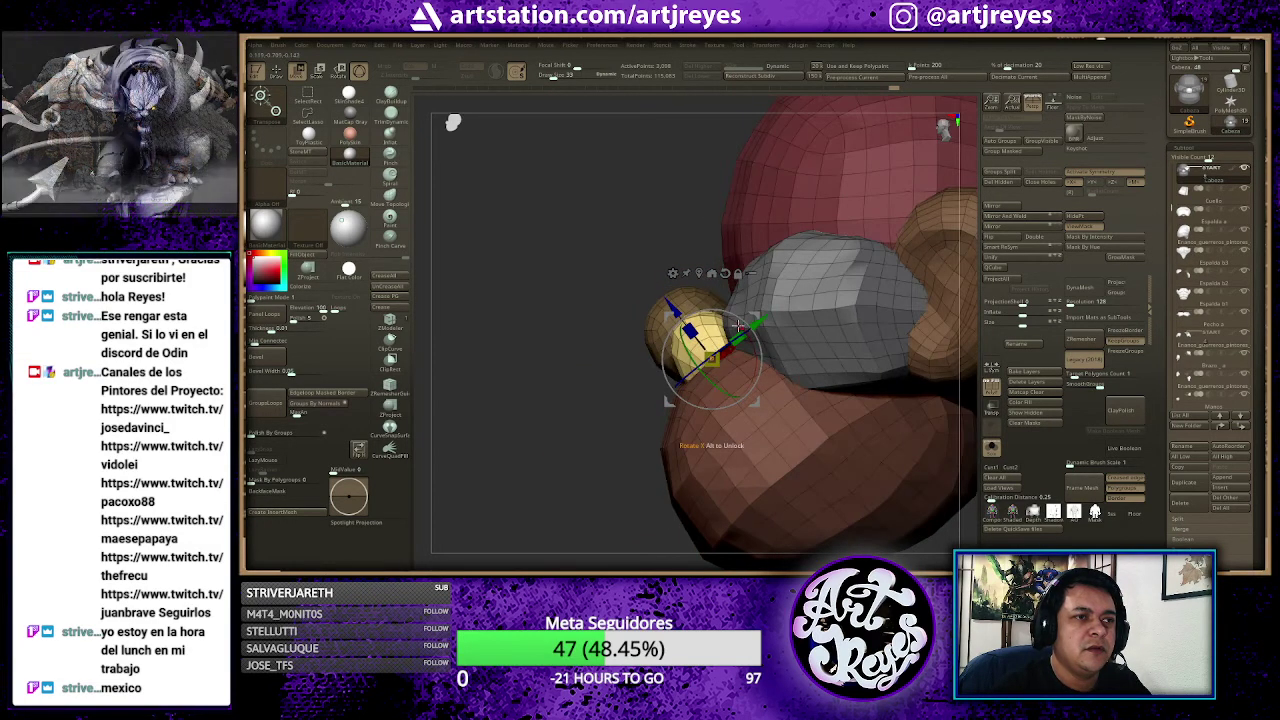
{"action": "left_click_drag", "start_coordinate": [724, 316], "coordinate": [669, 318]}
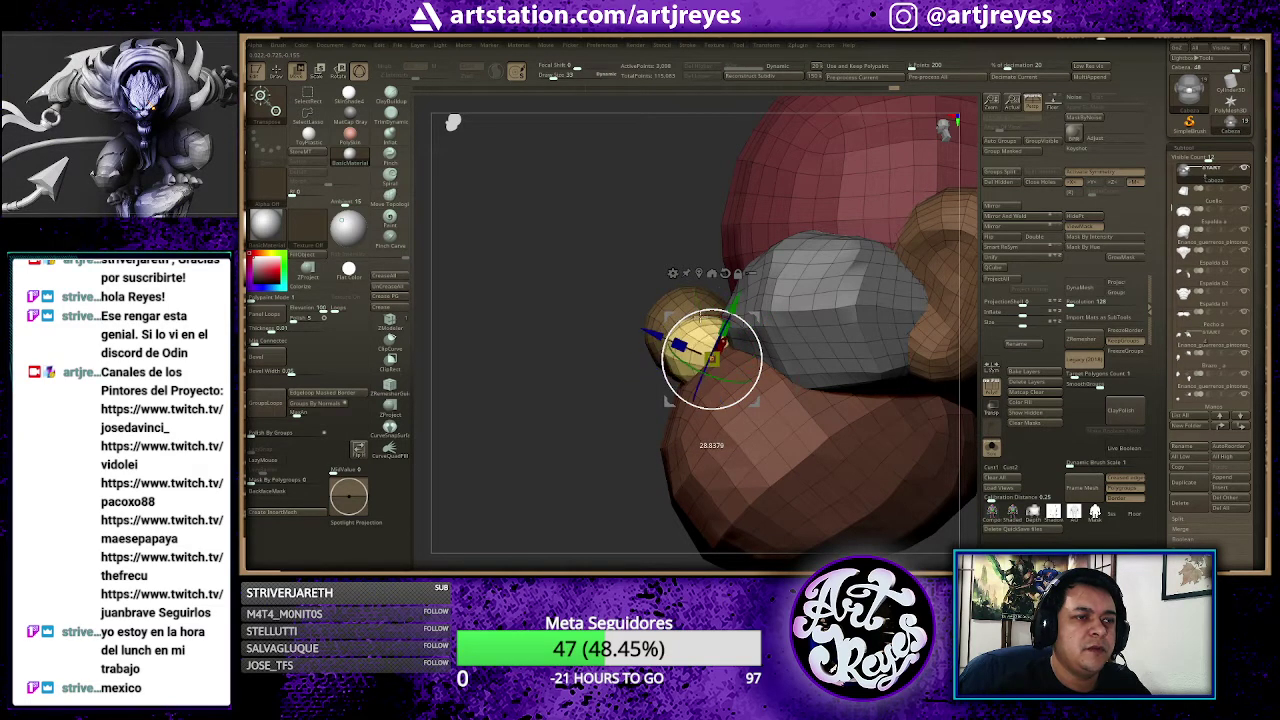
{"action": "left_click_drag", "start_coordinate": [669, 318], "coordinate": [697, 320]}
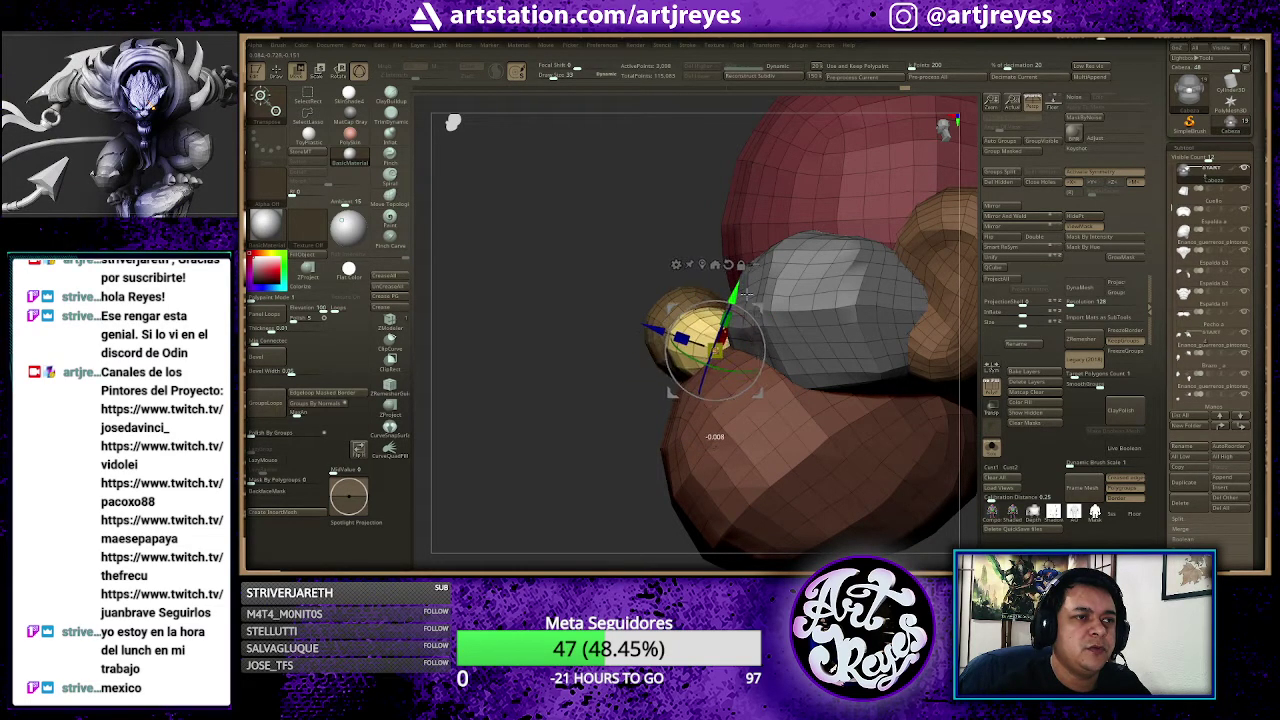
{"action": "left_click_drag", "start_coordinate": [620, 234], "coordinate": [674, 238]}
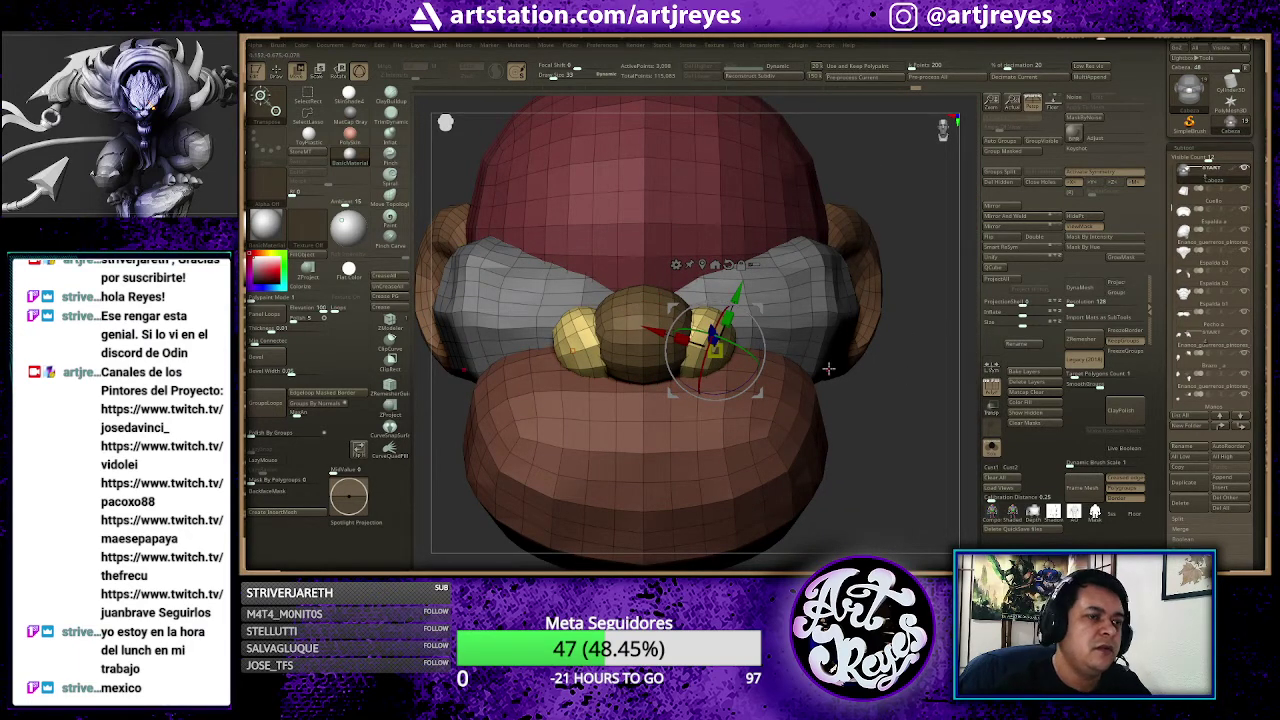
Step: Sculpt a test stroke over the yellow beads, then undo it twice
{"action": "key", "text": "q"}
{"action": "key", "text": "space"}
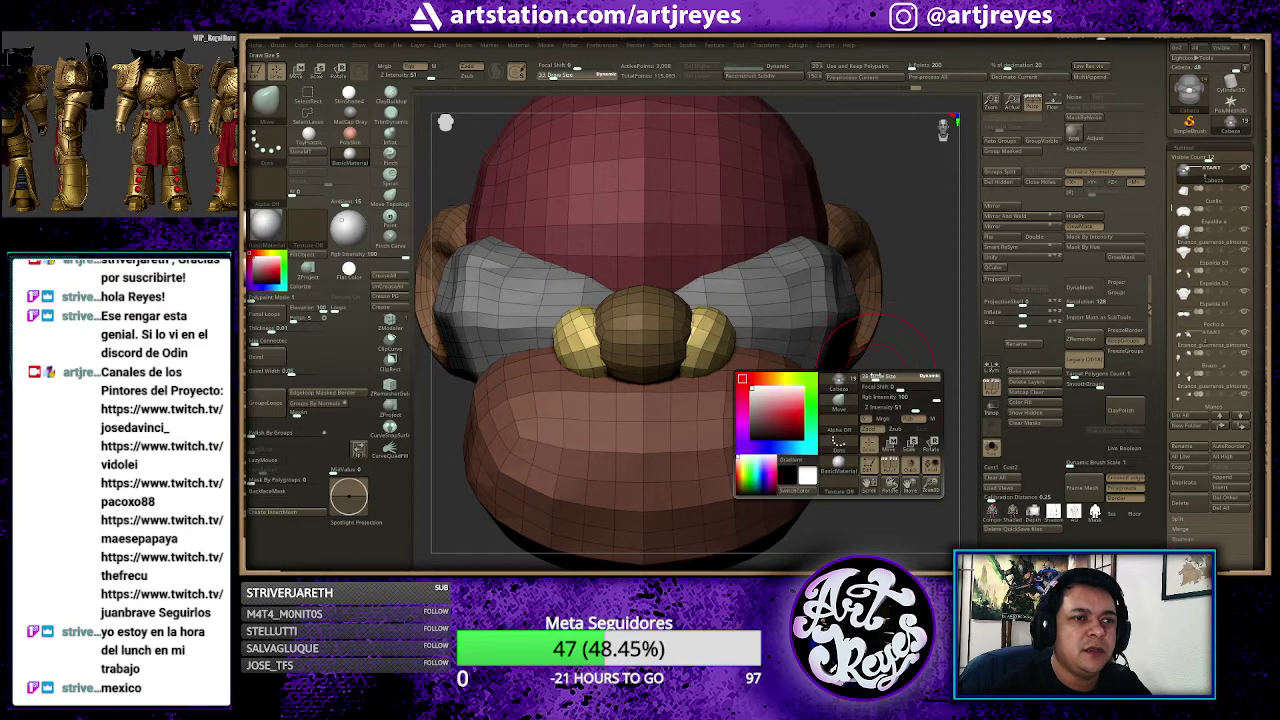
{"action": "mouse_move", "coordinate": [721, 356]}
{"action": "left_mouse_down"}
{"action": "mouse_move", "coordinate": [697, 363]}
{"action": "mouse_move", "coordinate": [706, 339]}
{"action": "left_mouse_up"}
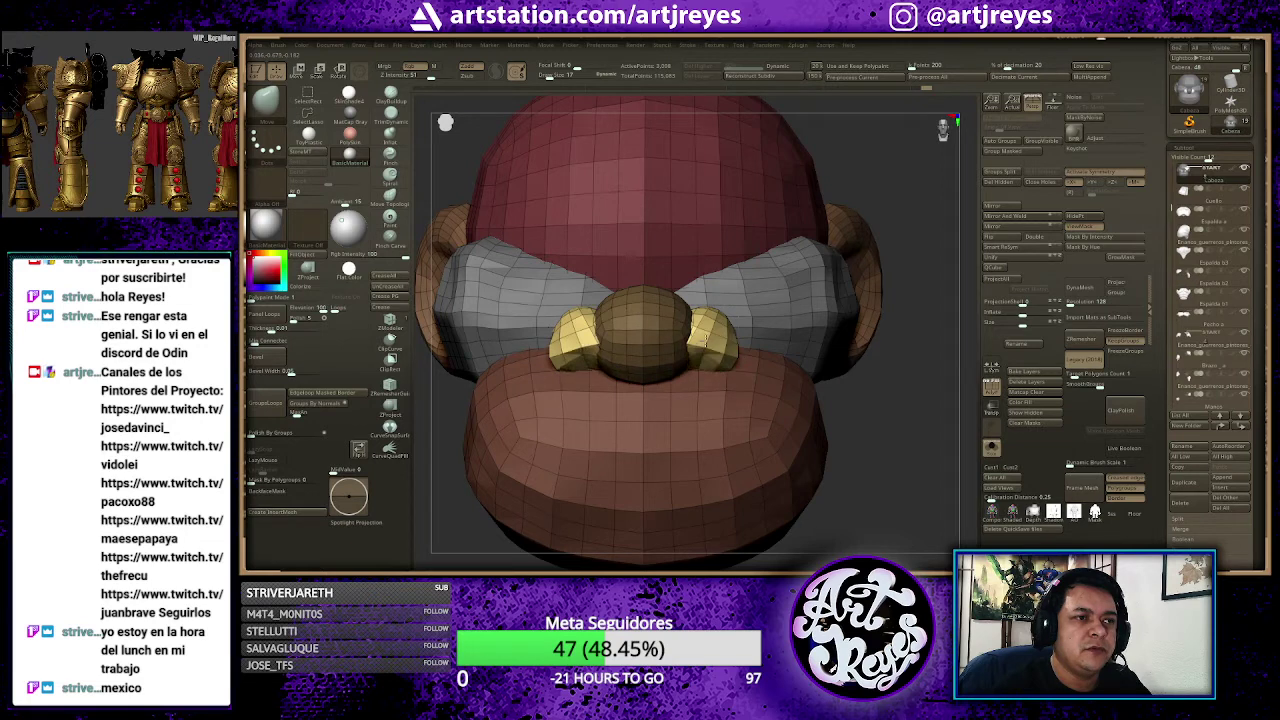
{"action": "key", "text": "ctrl+z"}
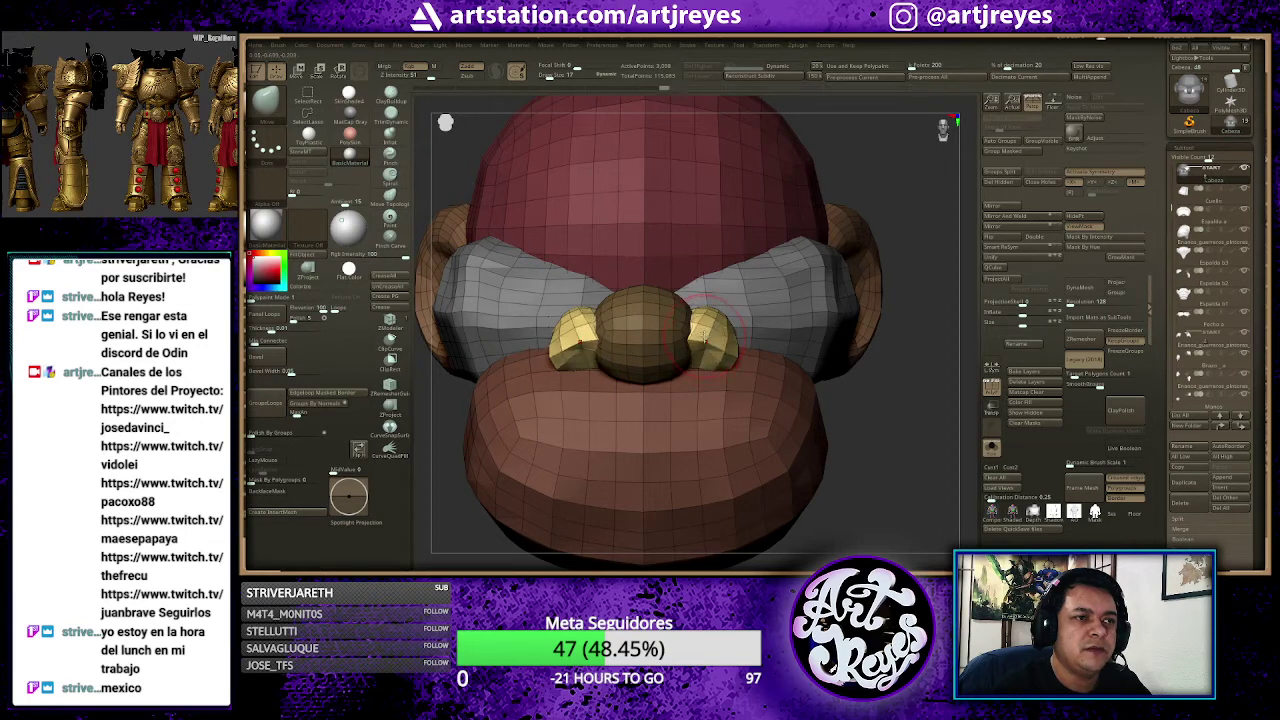
{"action": "key", "text": "ctrl+z"}
{"action": "left_click_drag", "start_coordinate": [887, 385], "coordinate": [718, 313]}
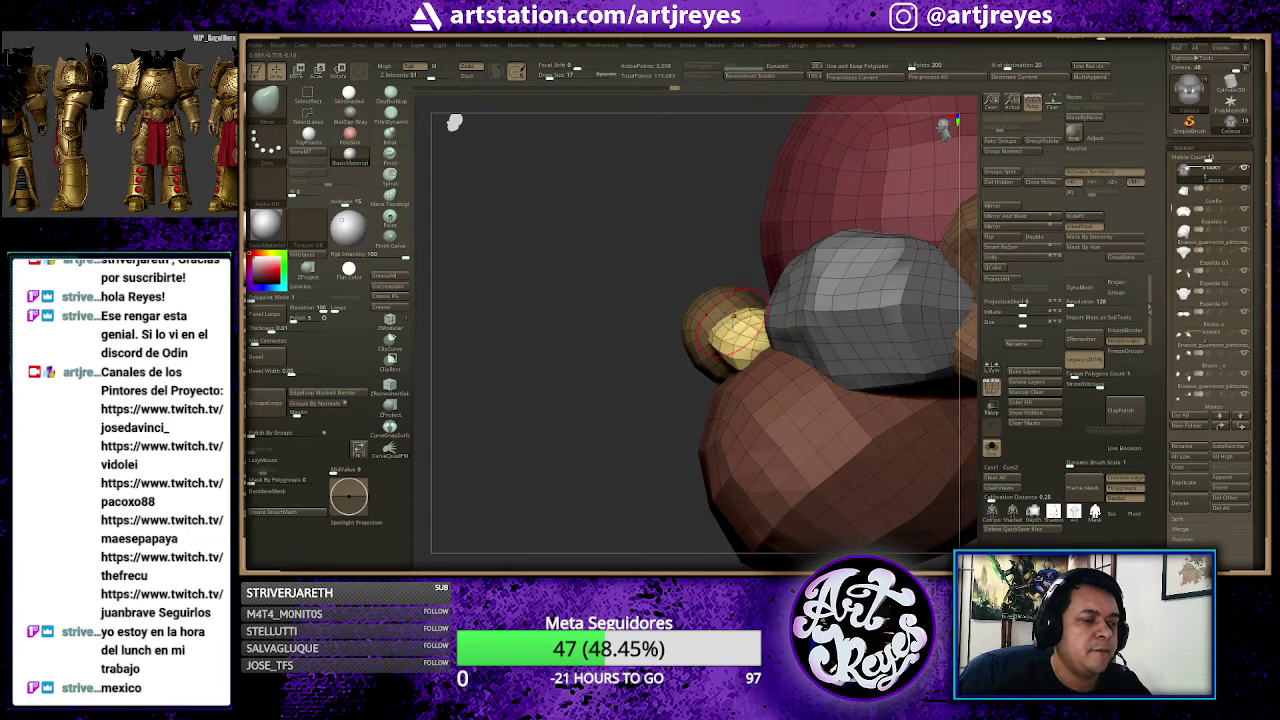
Step: Reset the gizmo orientation and rotate the yellow beads to angle against the nose ball
{"action": "key", "text": "w"}
{"action": "left_click", "coordinate": [767, 265]}
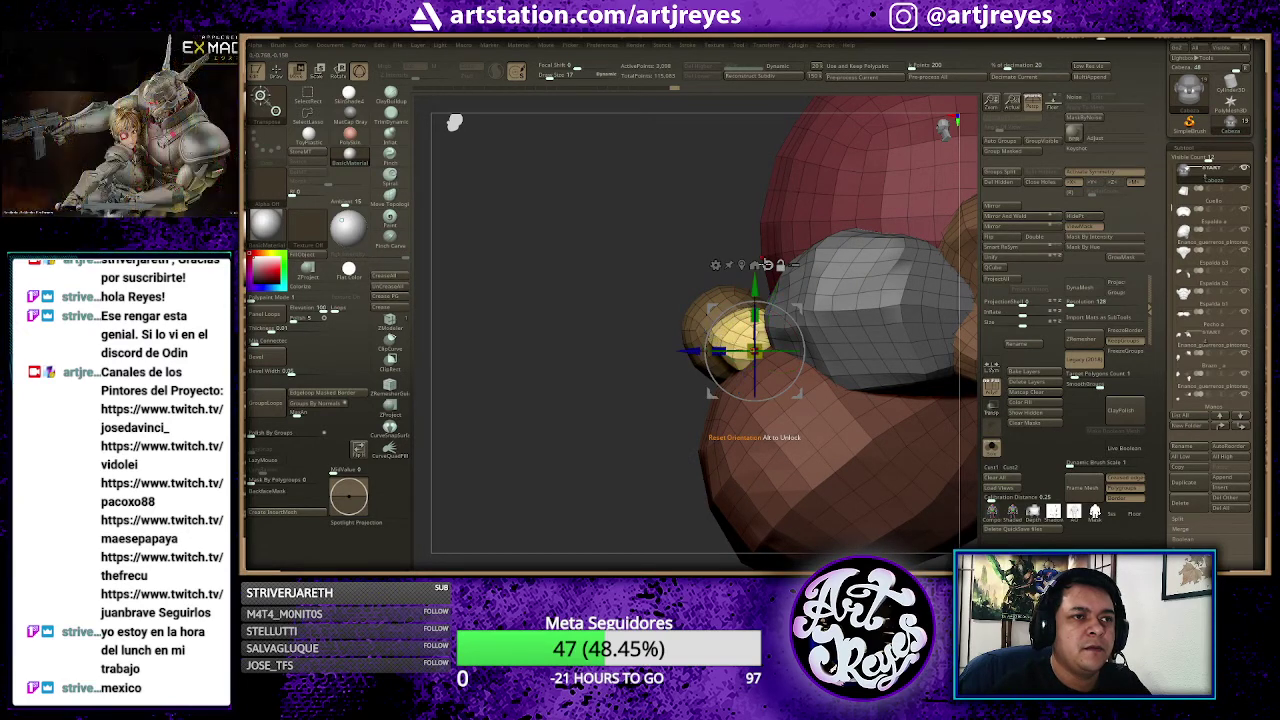
{"action": "left_click_drag", "start_coordinate": [778, 304], "coordinate": [750, 291]}
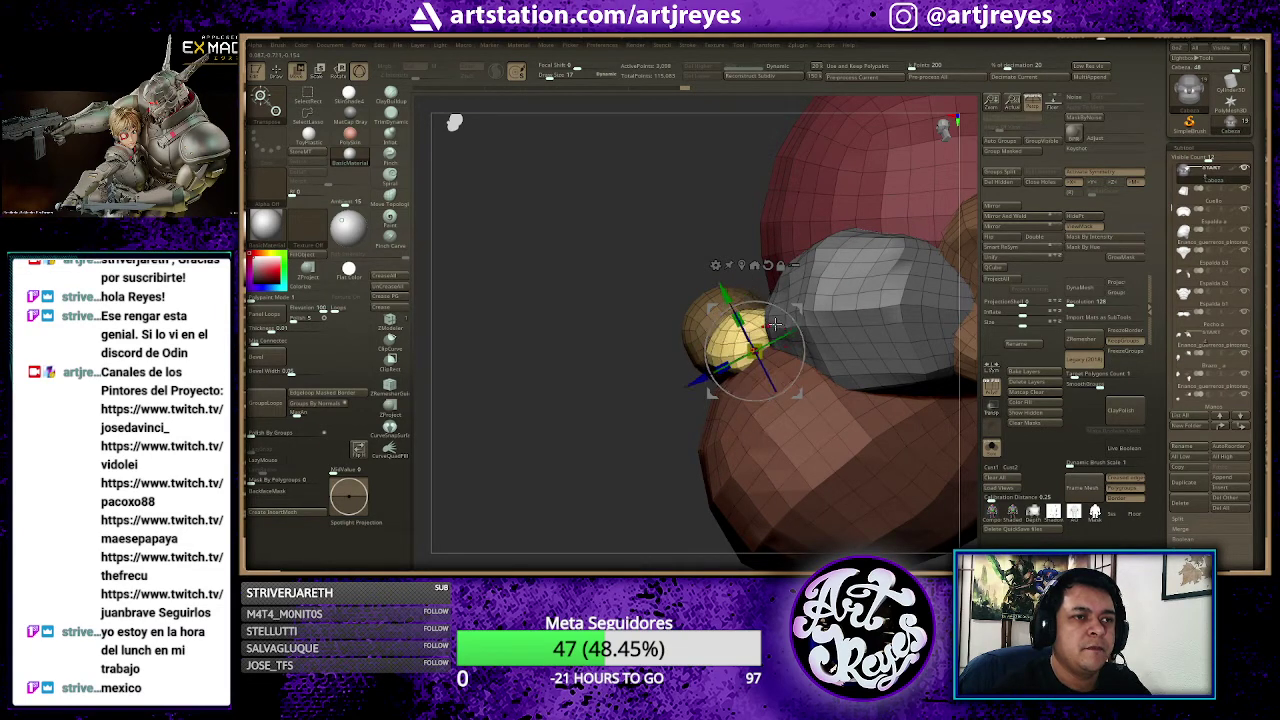
{"action": "left_click_drag", "start_coordinate": [755, 430], "coordinate": [752, 430]}
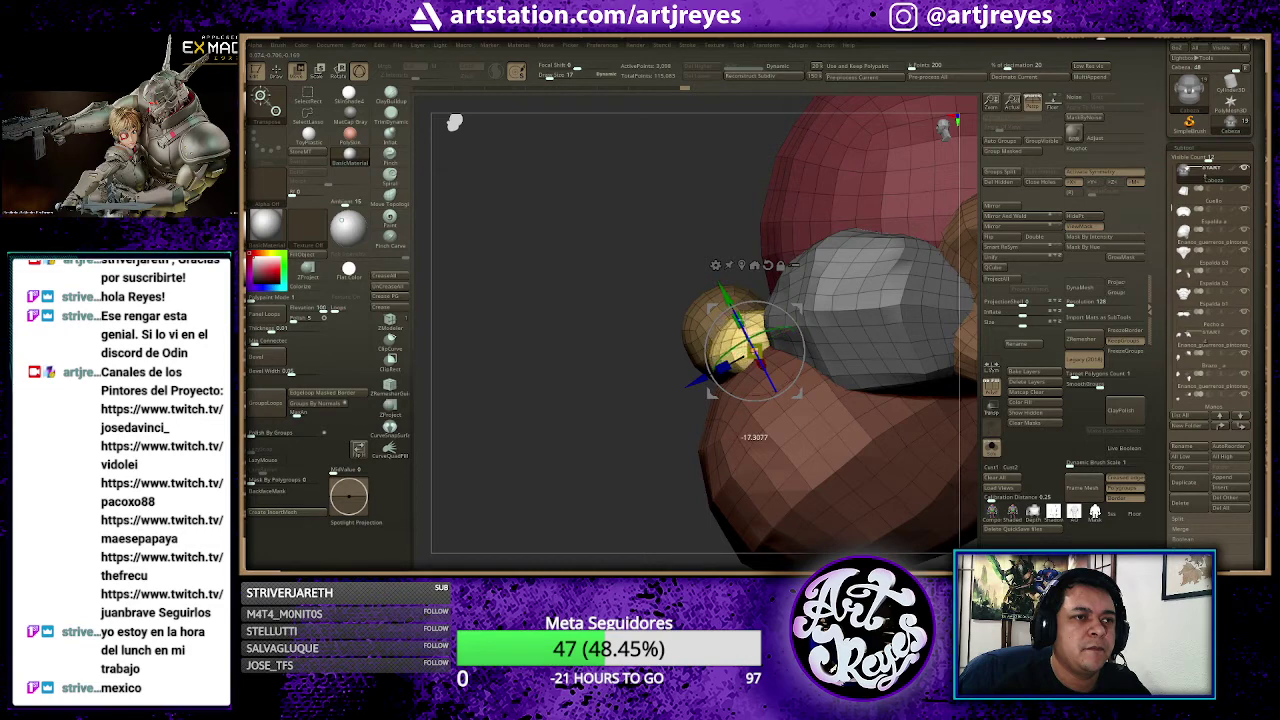
{"action": "left_click_drag", "start_coordinate": [735, 314], "coordinate": [755, 352], "text": "shift"}
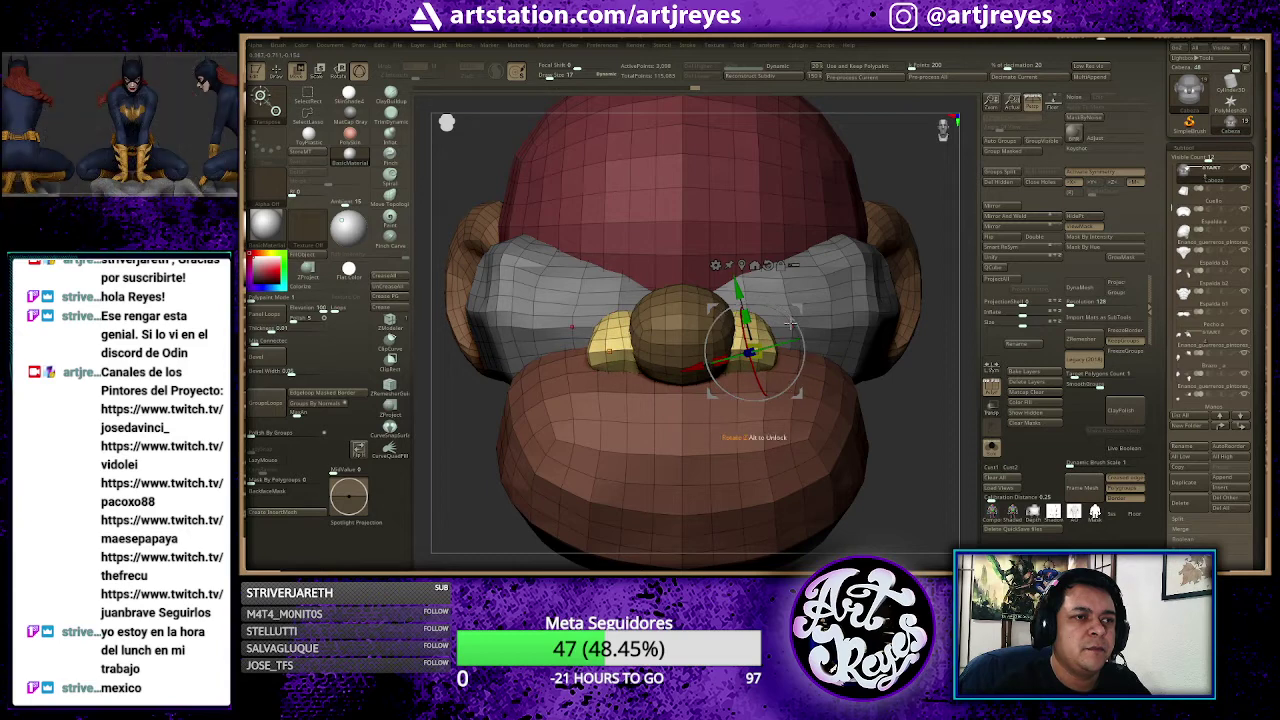
Step: Give the yellow parts their final tilt and shrink them slightly
{"action": "left_click_drag", "start_coordinate": [791, 325], "coordinate": [806, 339]}
{"action": "key", "text": "q"}
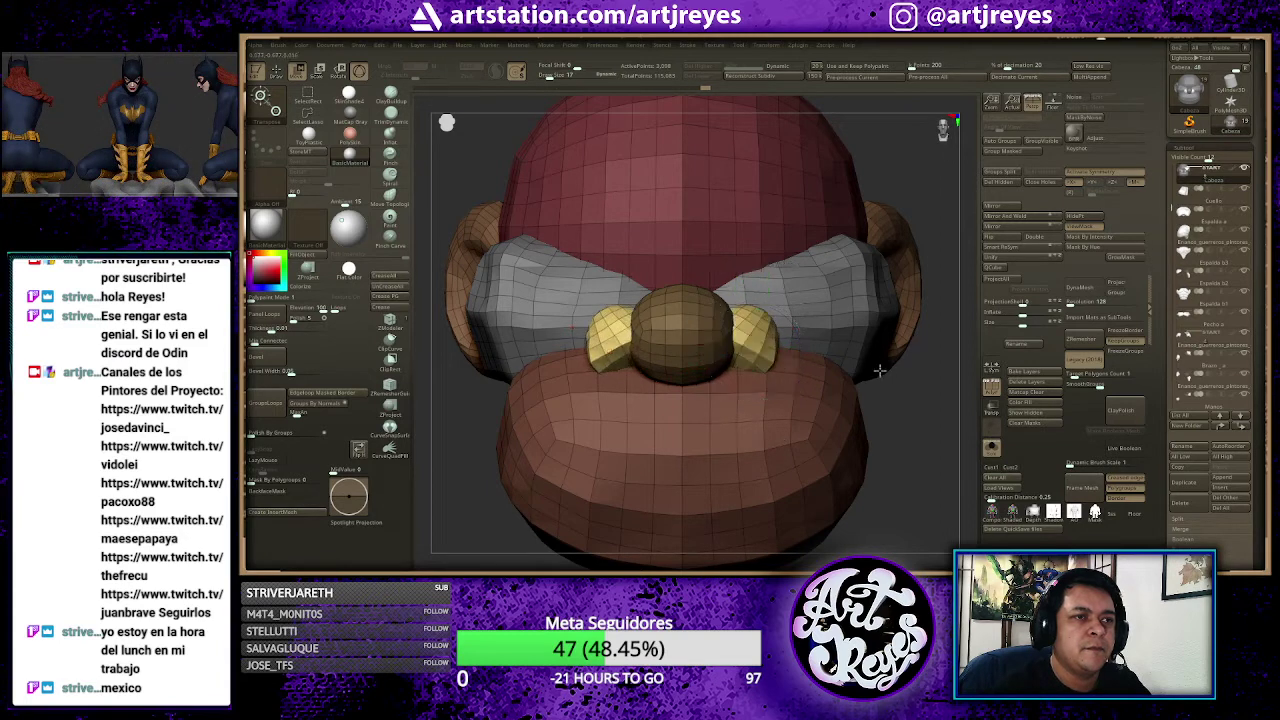
{"action": "key", "text": "w"}
{"action": "left_click_drag", "start_coordinate": [843, 367], "coordinate": [888, 406]}
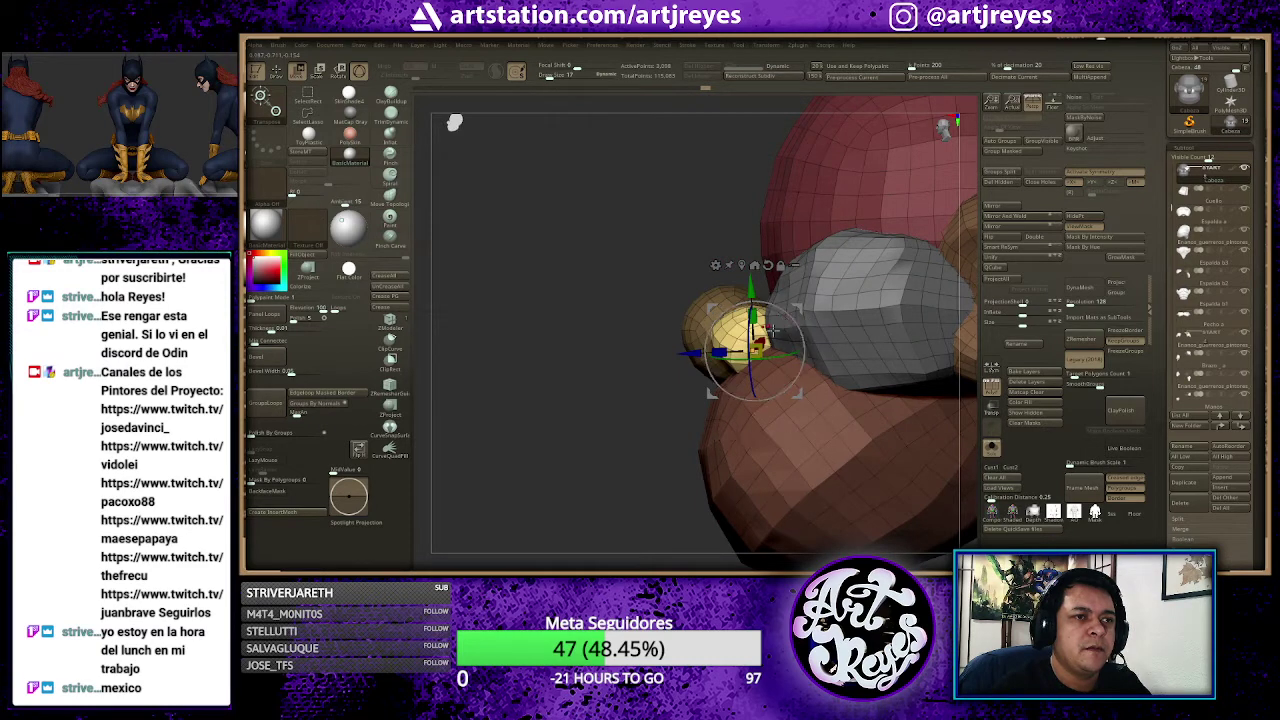
{"action": "left_click_drag", "start_coordinate": [756, 437], "coordinate": [755, 438]}
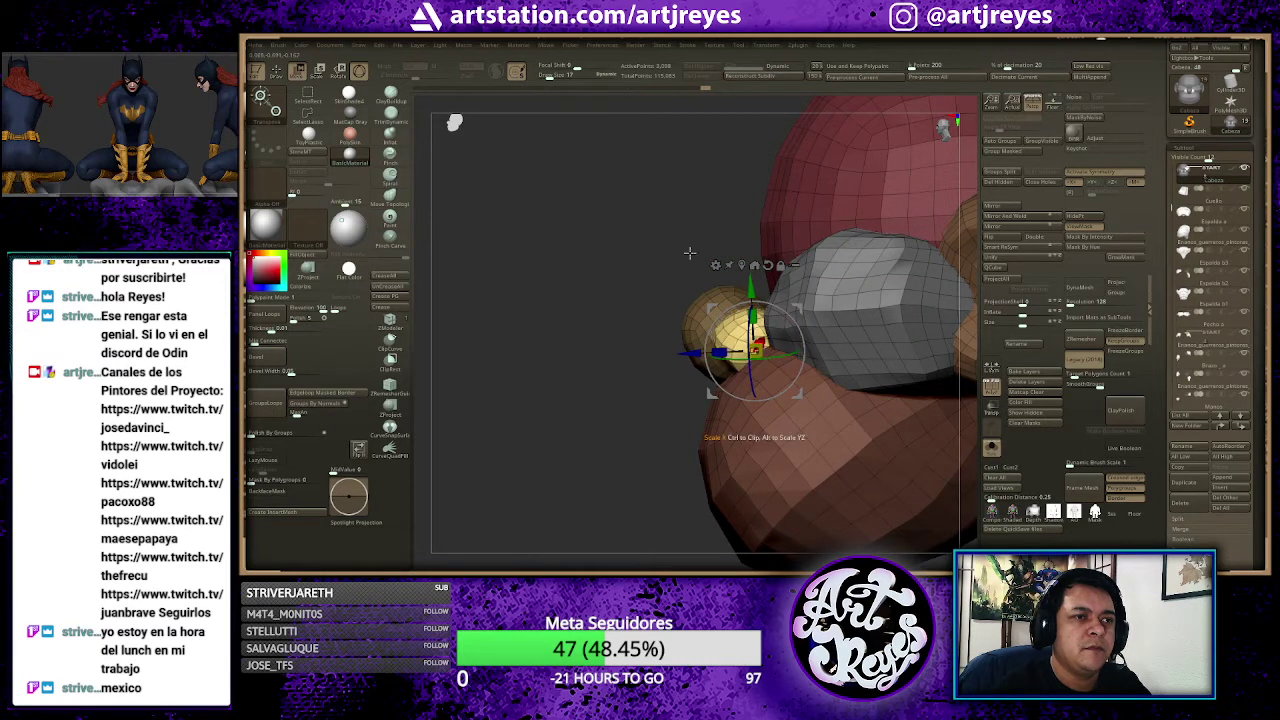
Step: Nudge the yellow pieces down and re-centre them along X, then isolate the tan sphere
{"action": "left_click_drag", "start_coordinate": [689, 253], "coordinate": [755, 245], "text": "shift"}
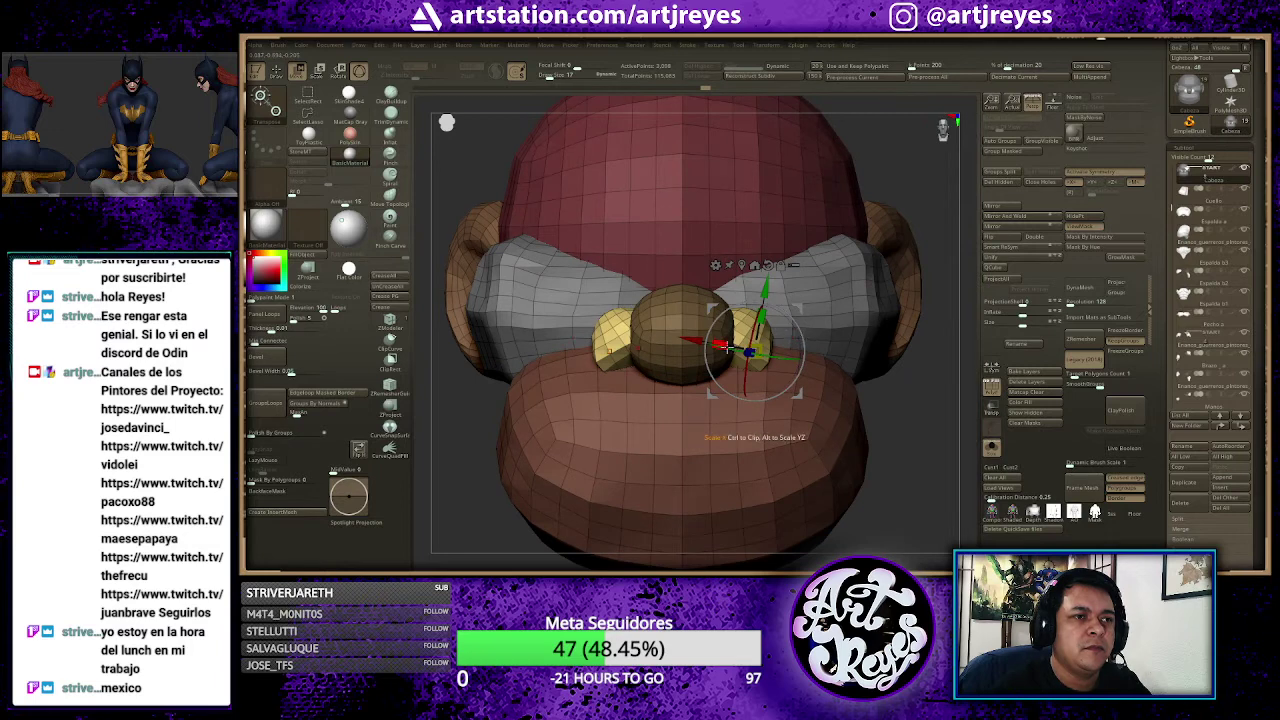
{"action": "left_click_drag", "start_coordinate": [762, 298], "coordinate": [762, 304]}
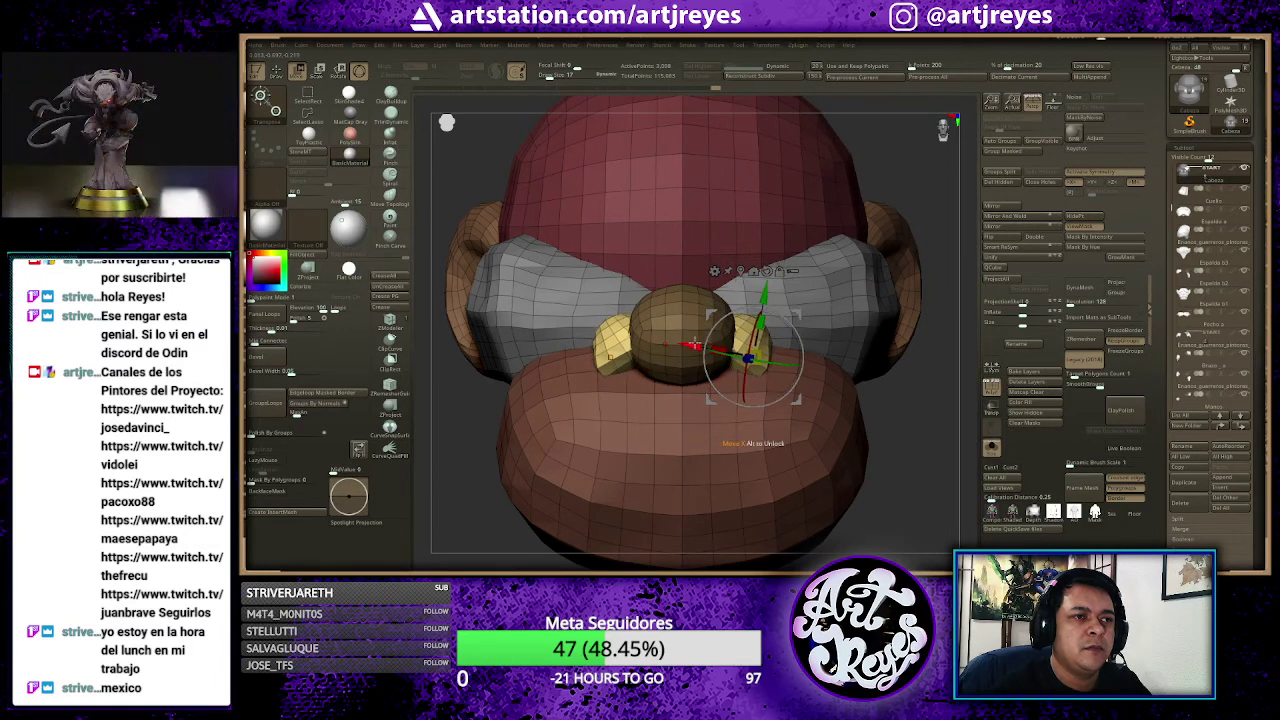
{"action": "left_click_drag", "start_coordinate": [696, 345], "coordinate": [705, 342]}
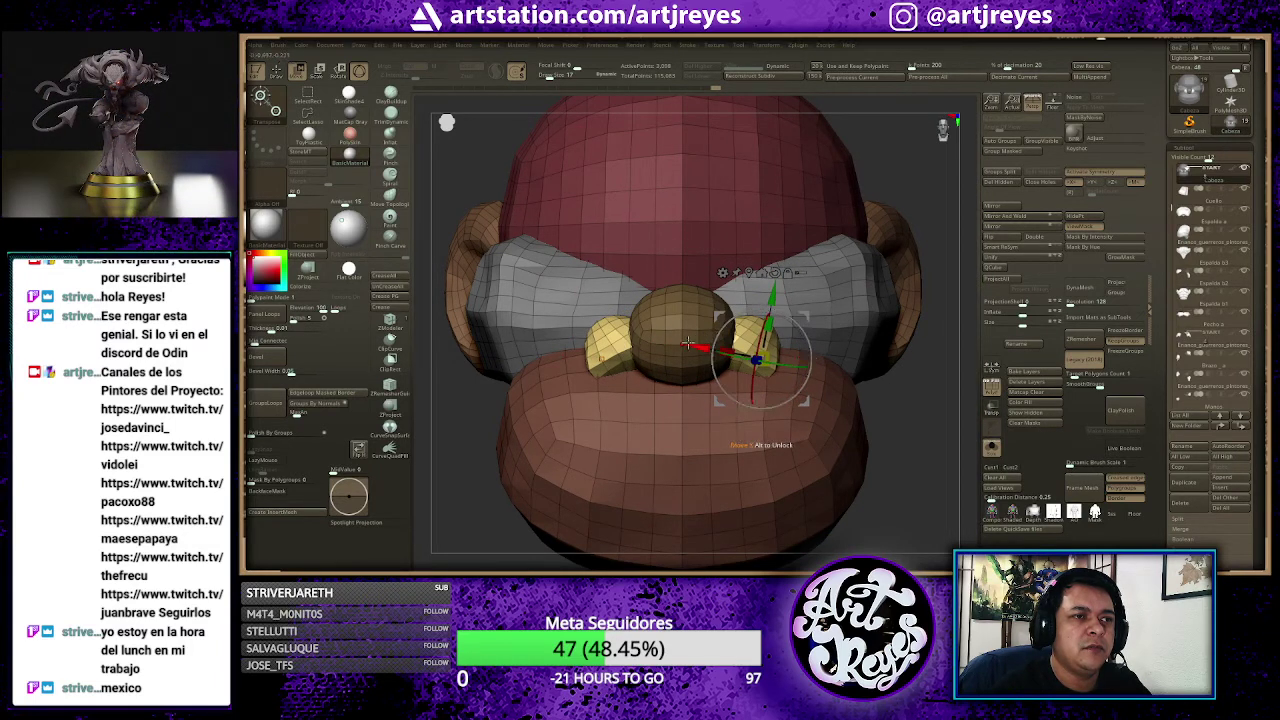
{"action": "left_click_drag", "start_coordinate": [694, 344], "coordinate": [684, 342]}
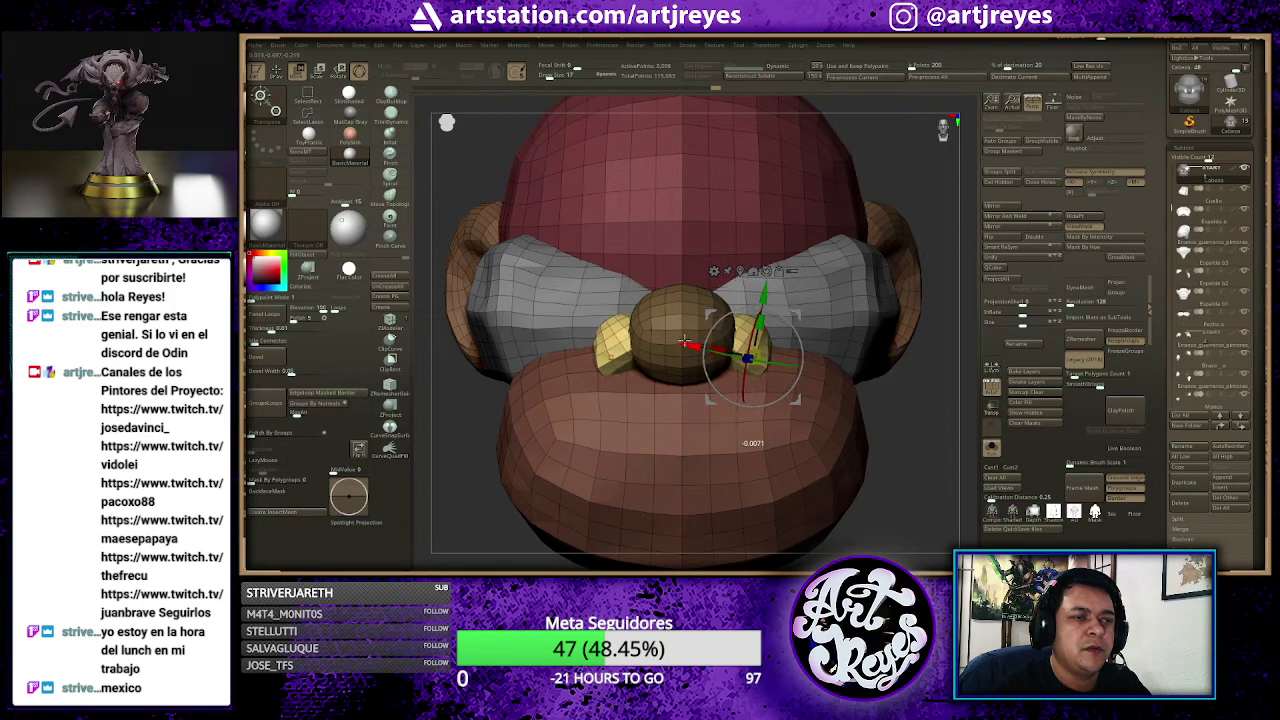
{"action": "scroll", "coordinate": [918, 395], "scroll_direction": "down", "scroll_amount": 2}
{"action": "mouse_move", "coordinate": [883, 377]}
{"action": "left_mouse_down"}
{"action": "mouse_move", "coordinate": [930, 300]}
{"action": "mouse_move", "coordinate": [916, 376]}
{"action": "mouse_move", "coordinate": [881, 316]}
{"action": "mouse_move", "coordinate": [879, 267]}
{"action": "left_mouse_up"}
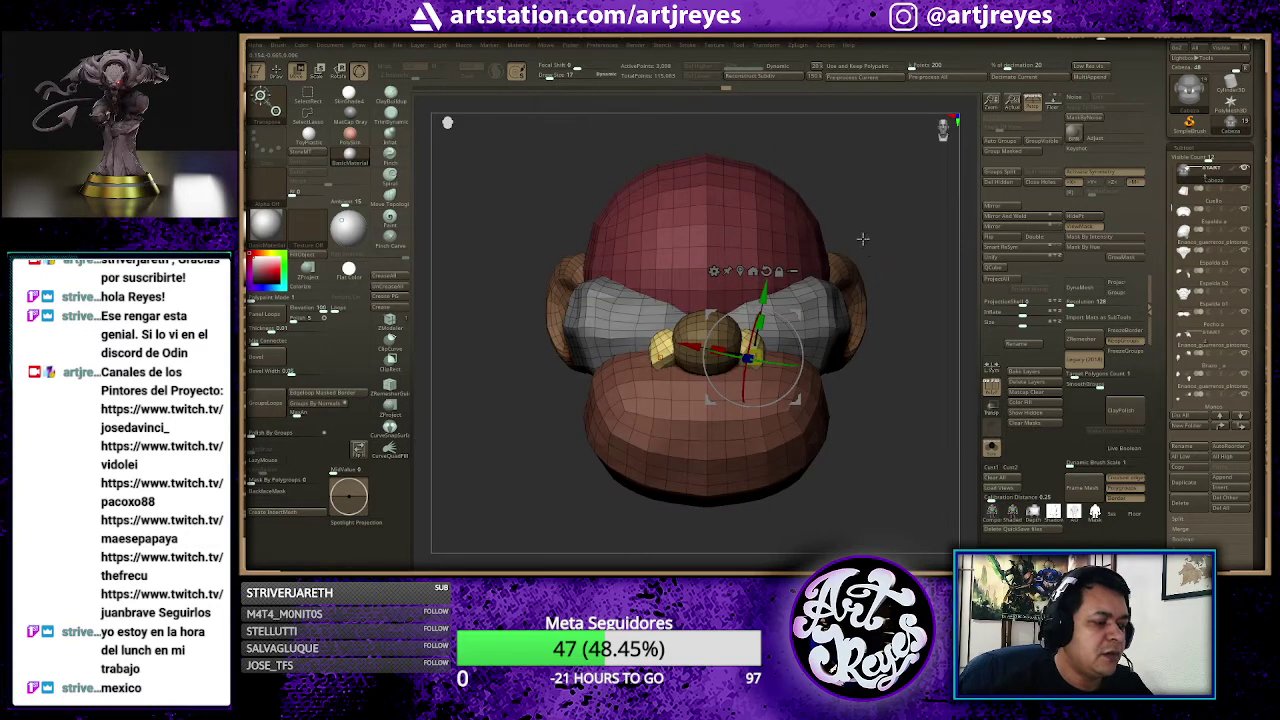
{"action": "key", "text": "q"}
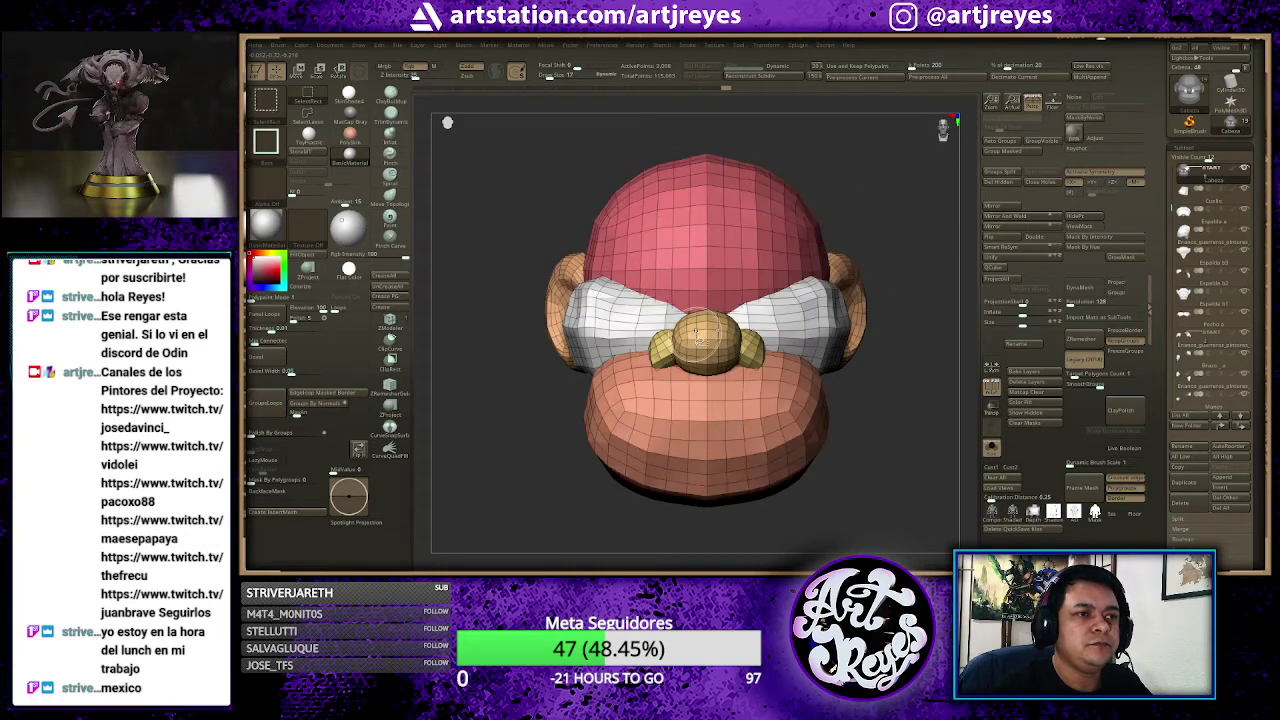
{"action": "left_click", "coordinate": [757, 375], "text": "ctrl+shift"}
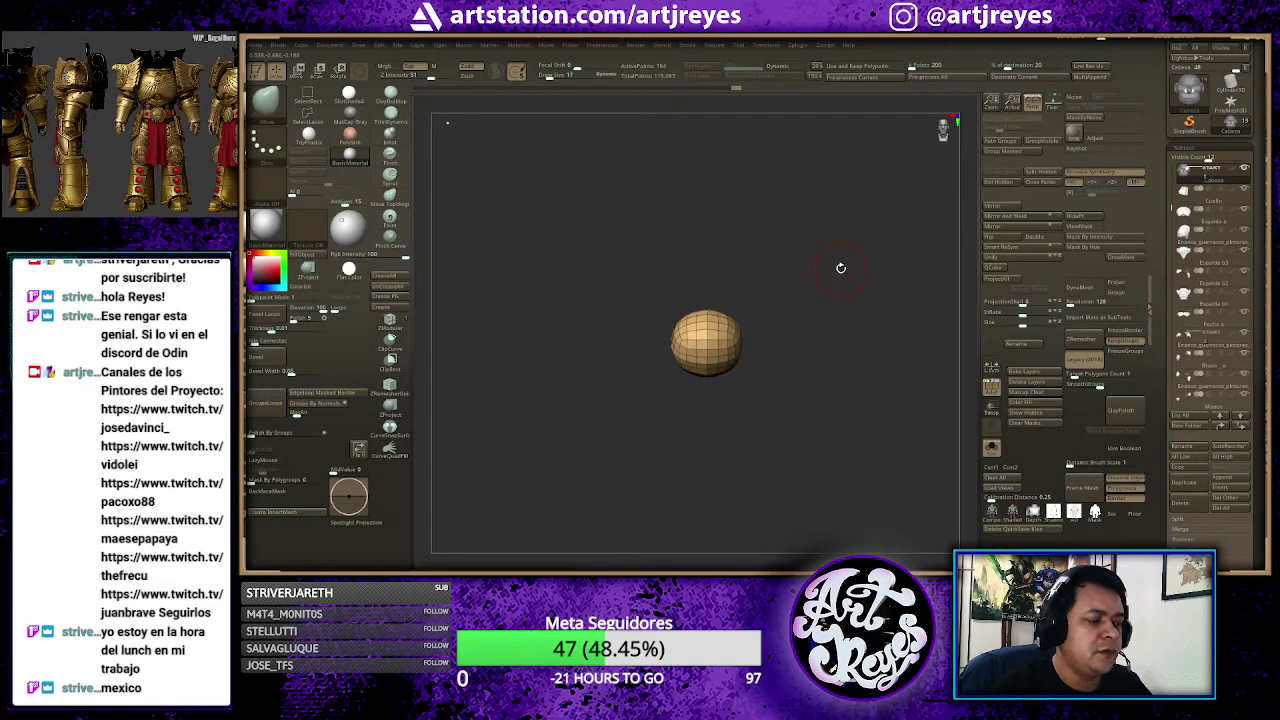
Step: Rotate the isolated sphere about its vertical axis and stretch it into a wide, squat oval
{"action": "key", "text": "w"}
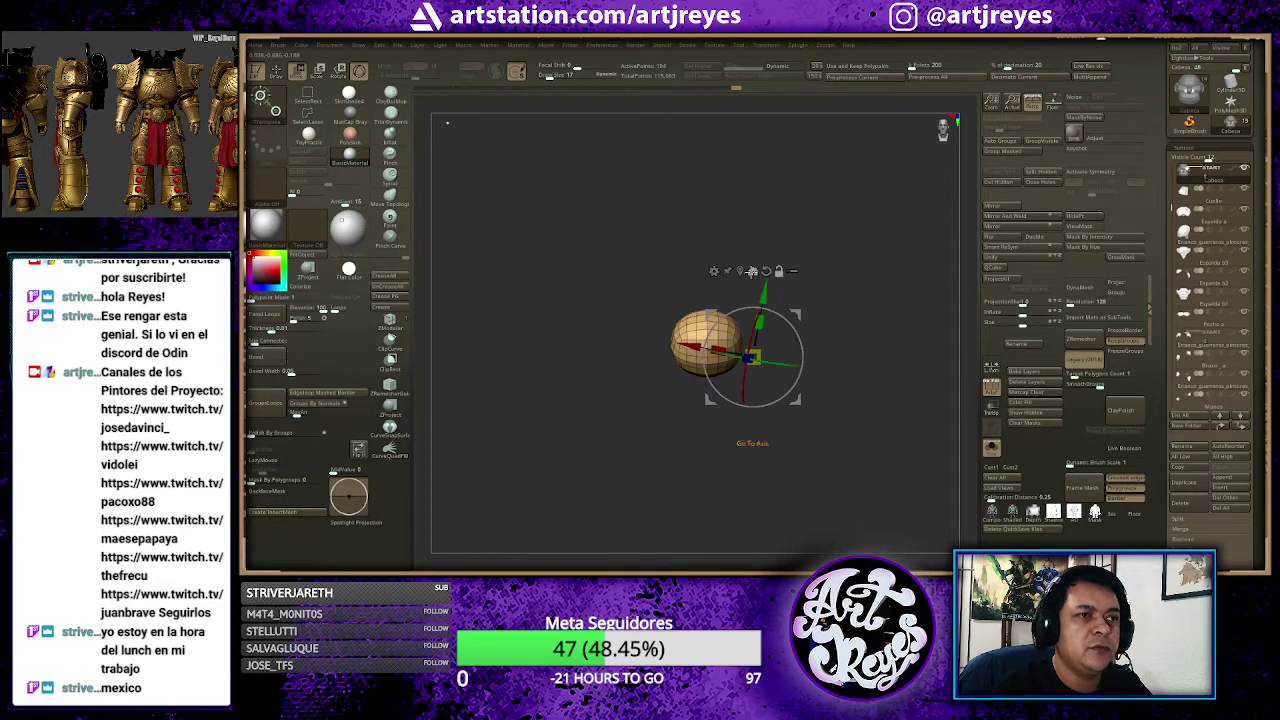
{"action": "left_click", "coordinate": [752, 271]}
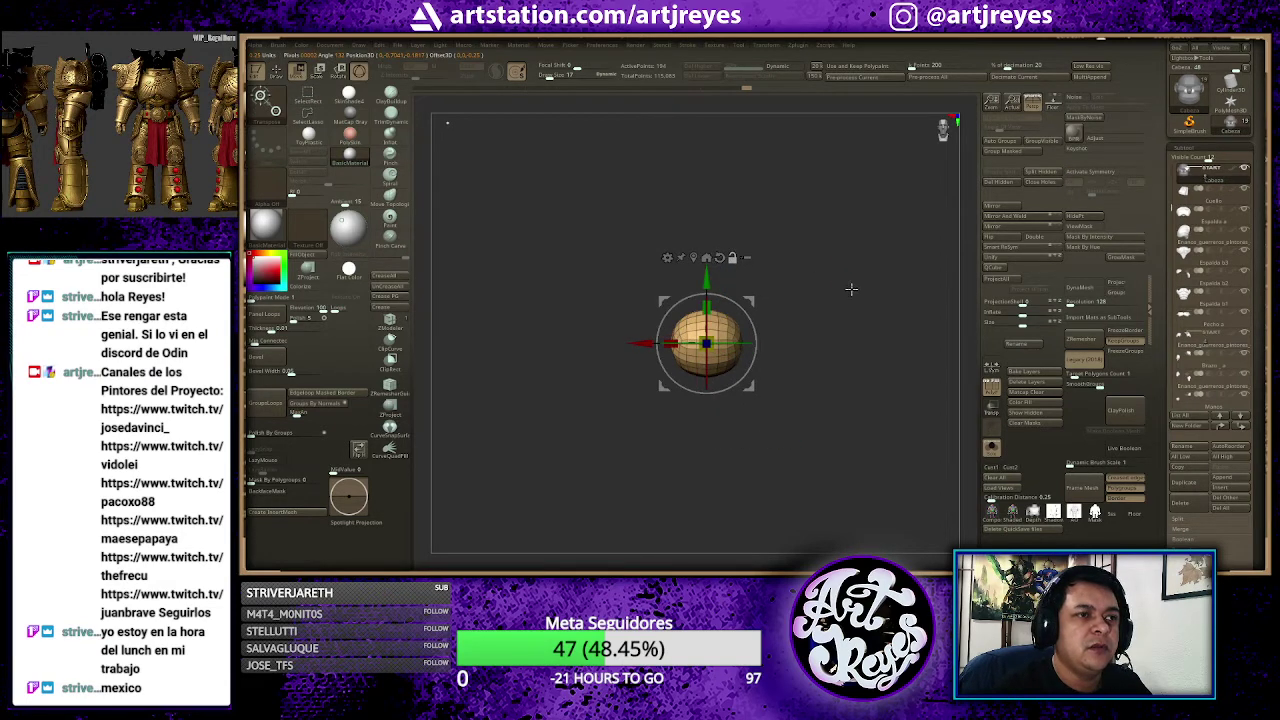
{"action": "left_click_drag", "start_coordinate": [851, 289], "coordinate": [782, 285]}
{"action": "mouse_move", "coordinate": [706, 342]}
{"action": "left_mouse_down"}
{"action": "mouse_move", "coordinate": [740, 304]}
{"action": "mouse_move", "coordinate": [680, 365]}
{"action": "left_mouse_up"}
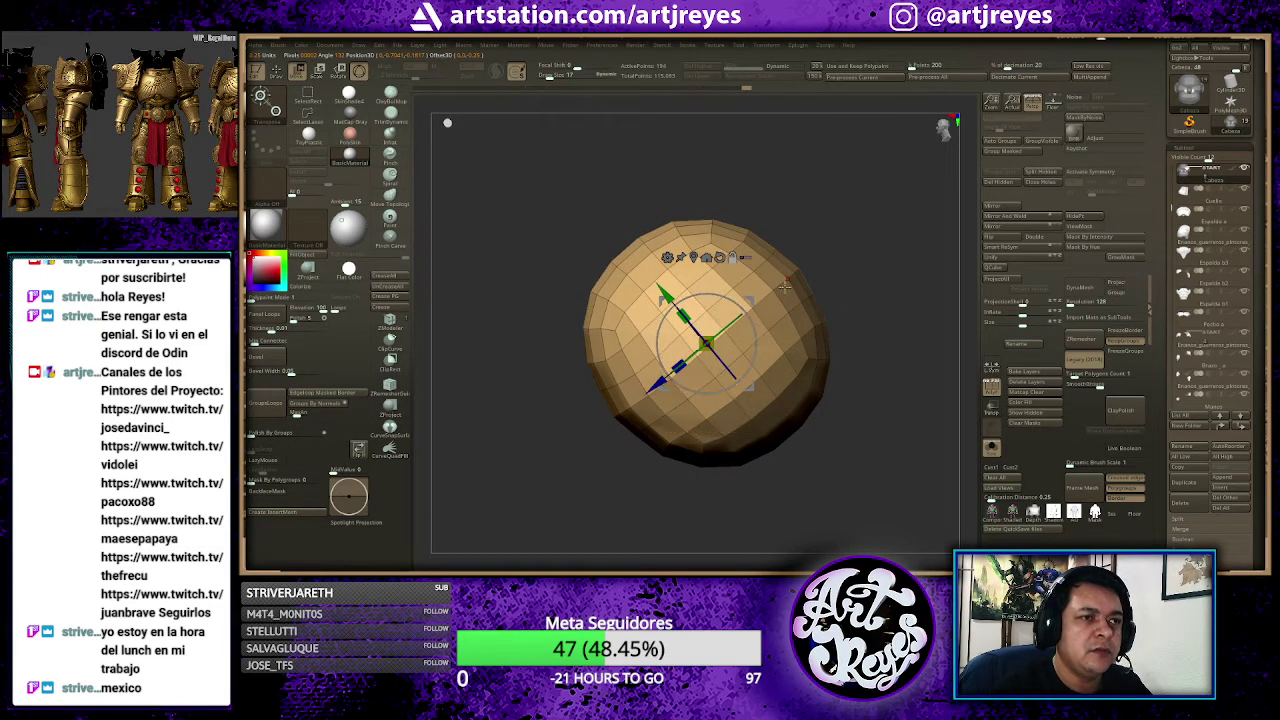
{"action": "left_click_drag", "start_coordinate": [714, 377], "coordinate": [692, 362]}
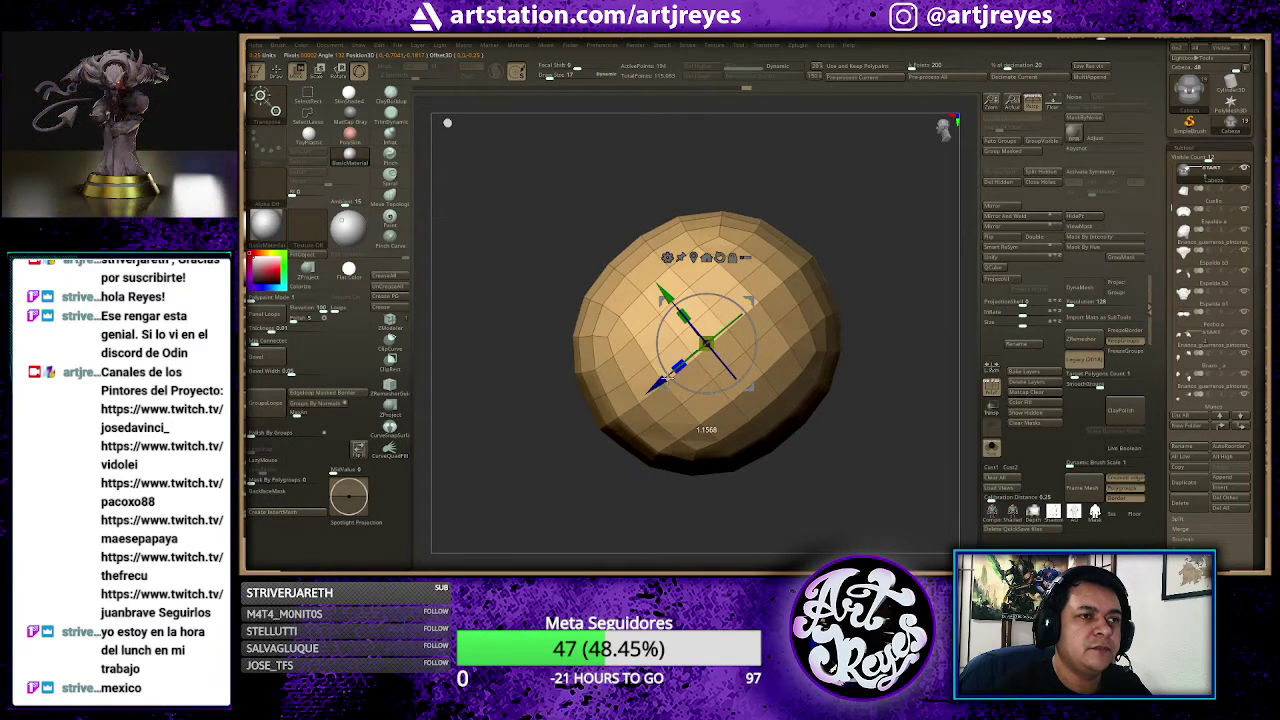
{"action": "left_click_drag", "start_coordinate": [766, 189], "coordinate": [839, 201]}
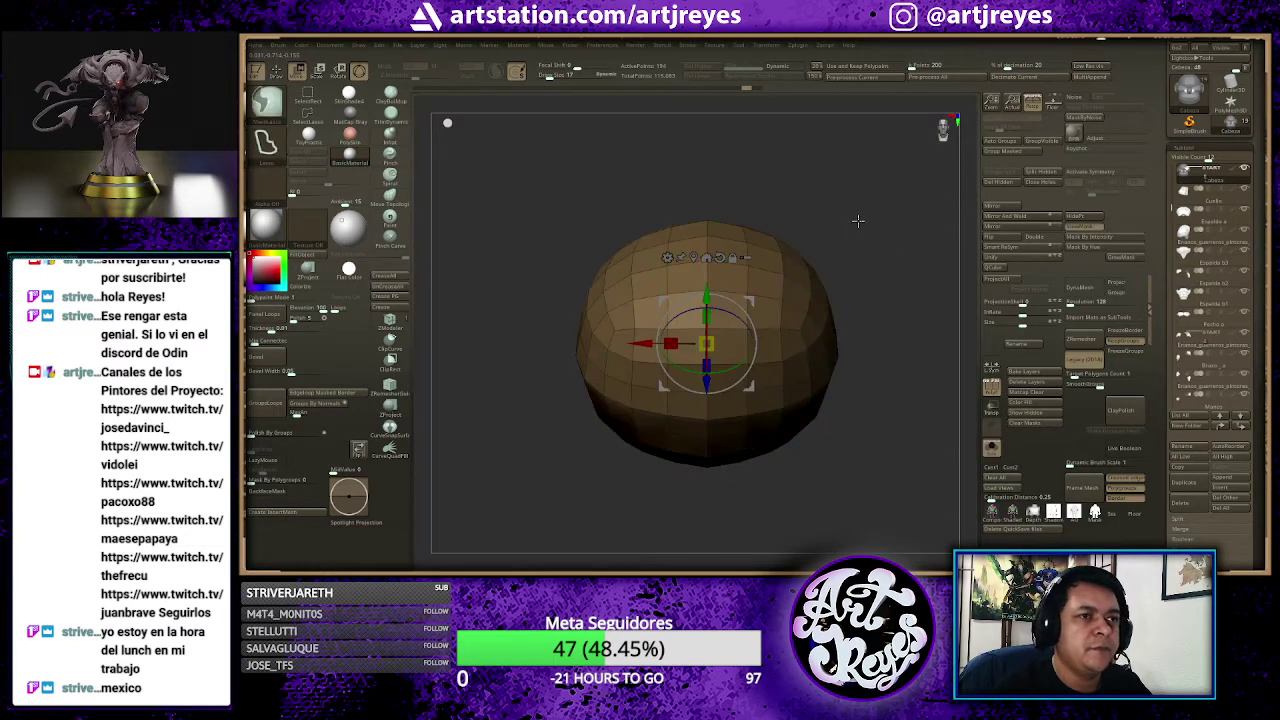
Step: Show the head parts again and shrink the nose sphere to about 0.81 scale
{"action": "key", "text": "alt+s"}
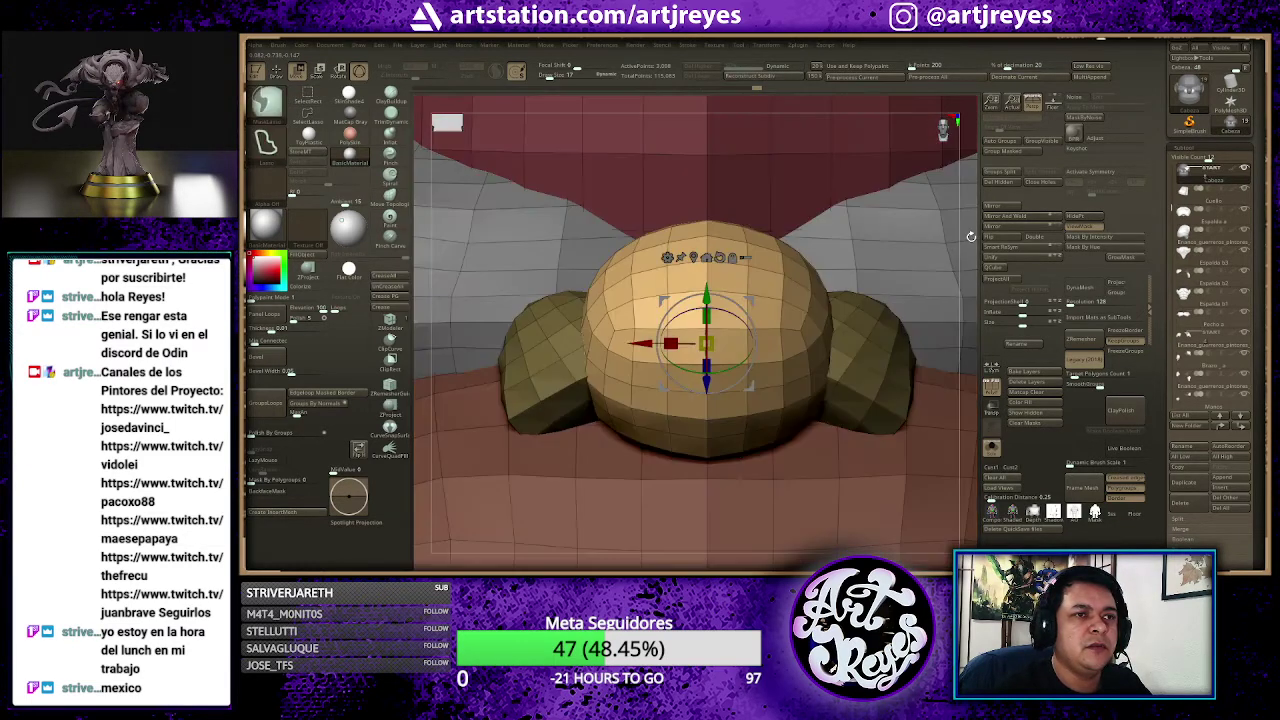
{"action": "key", "text": "w"}
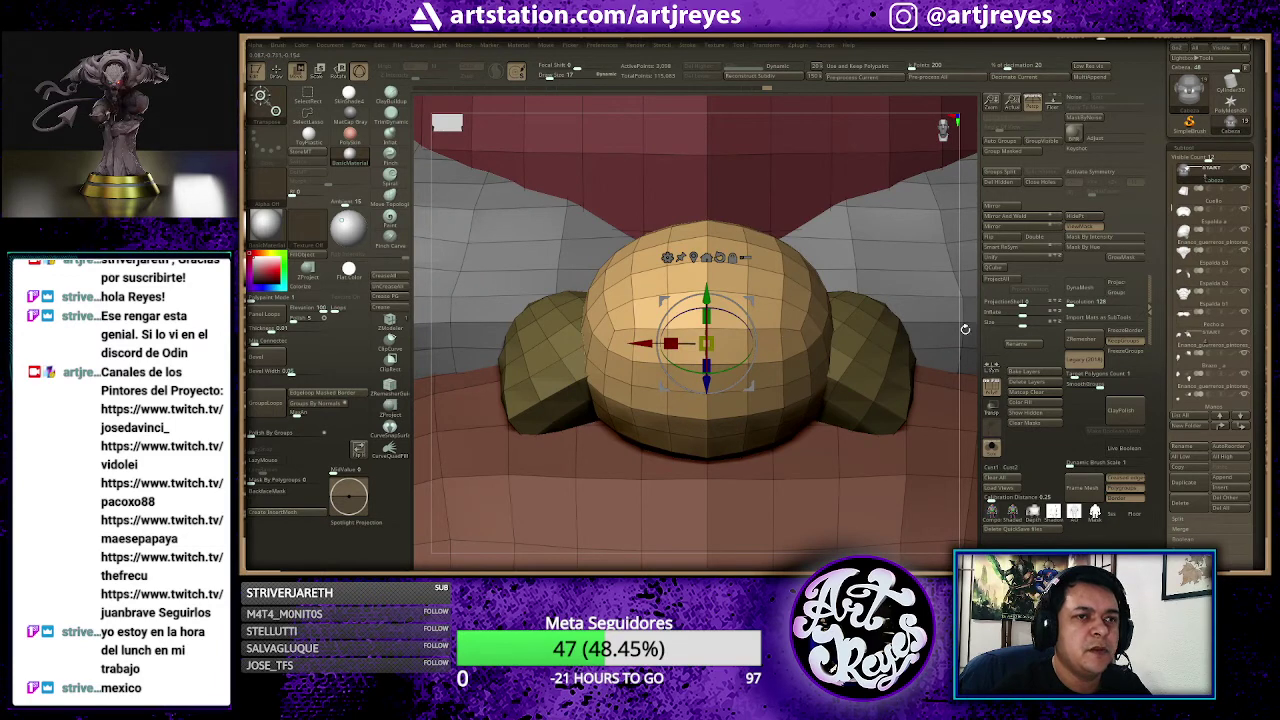
{"action": "left_click_drag", "start_coordinate": [965, 329], "coordinate": [934, 320]}
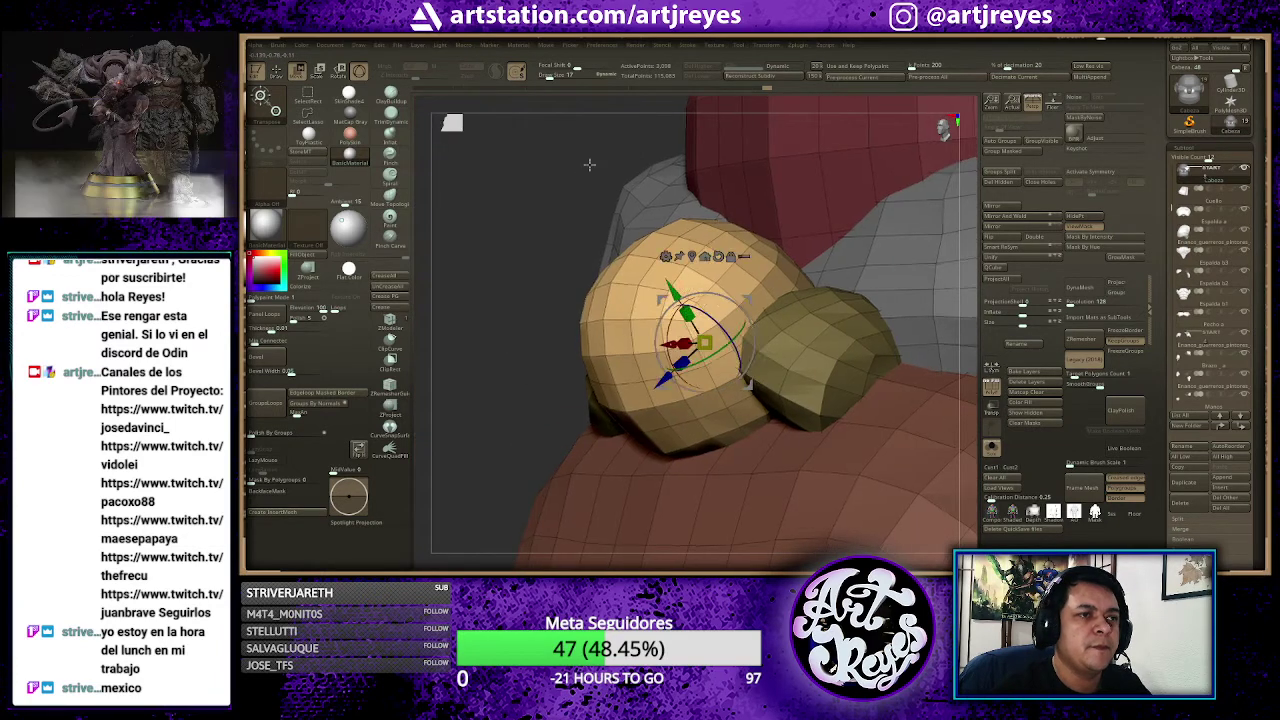
{"action": "left_click_drag", "start_coordinate": [633, 158], "coordinate": [585, 163]}
{"action": "key", "text": "Tab"}
{"action": "key", "text": "q"}
{"action": "key", "text": "w"}
{"action": "left_click_drag", "start_coordinate": [546, 206], "coordinate": [607, 199]}
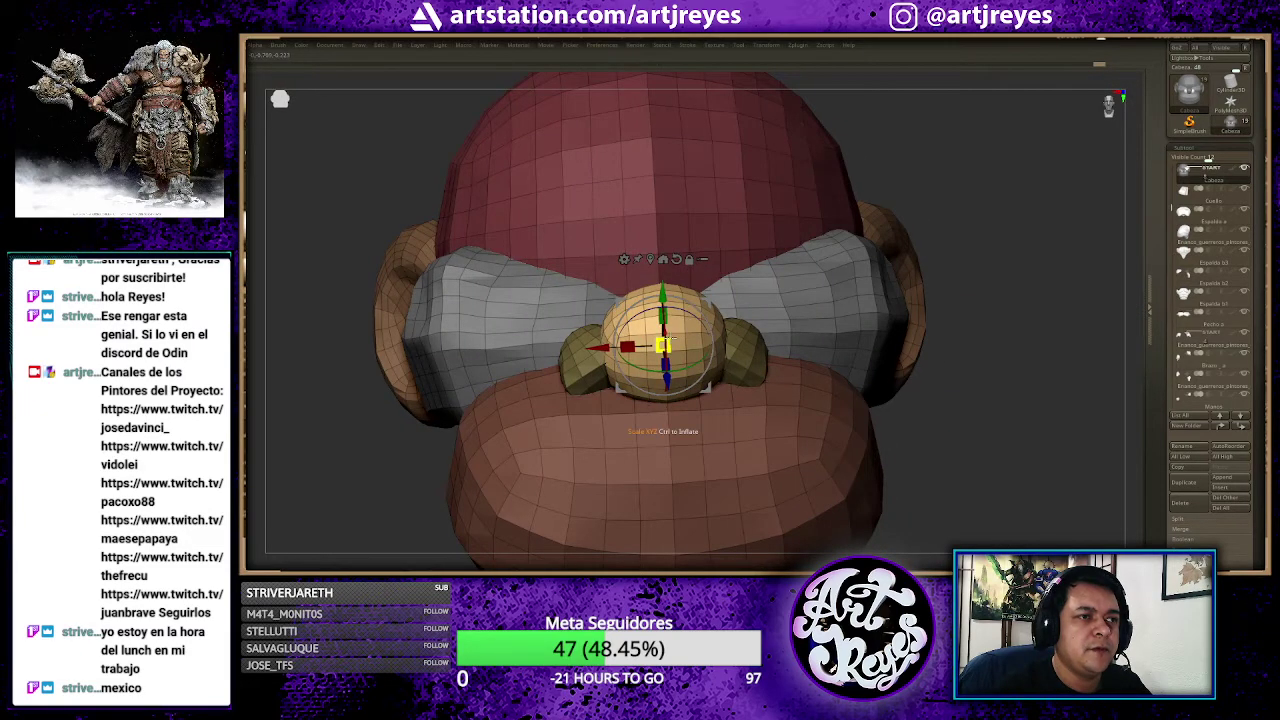
{"action": "left_click_drag", "start_coordinate": [664, 344], "coordinate": [665, 343]}
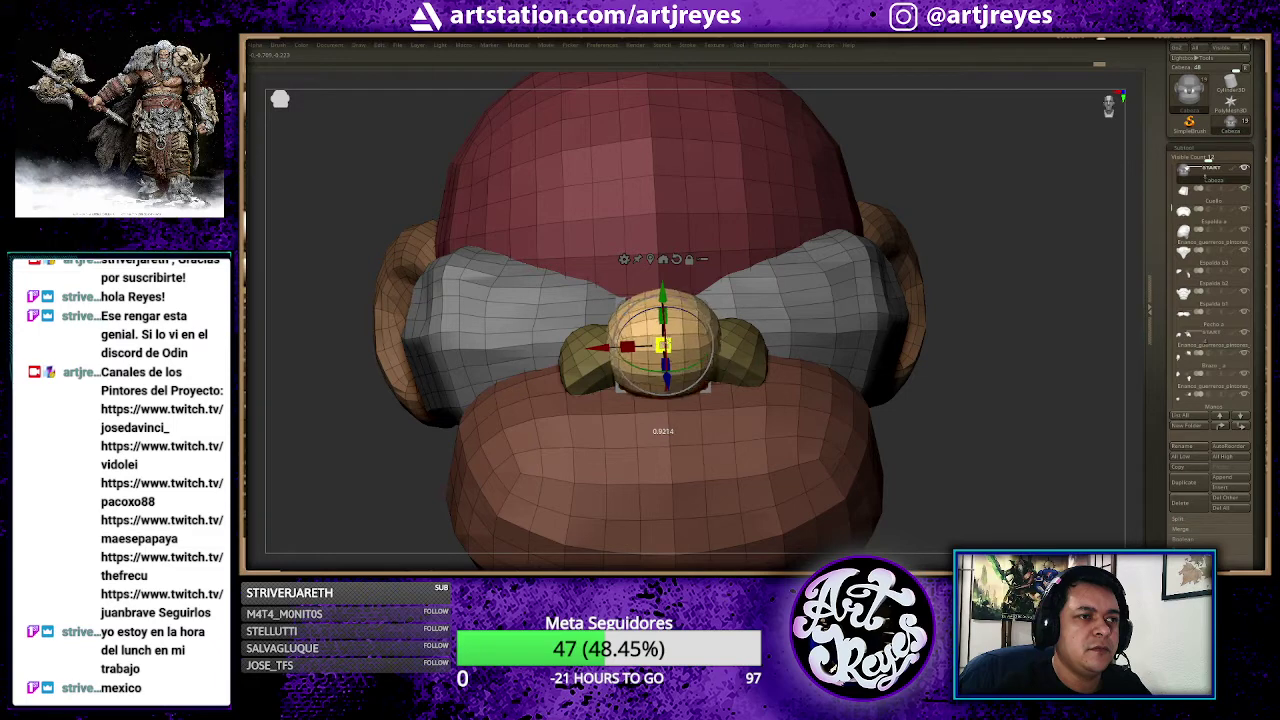
Step: Duplicate the nose sphere and move the copy upward to form the nose bridge
{"action": "left_click_drag", "start_coordinate": [983, 200], "coordinate": [1028, 199]}
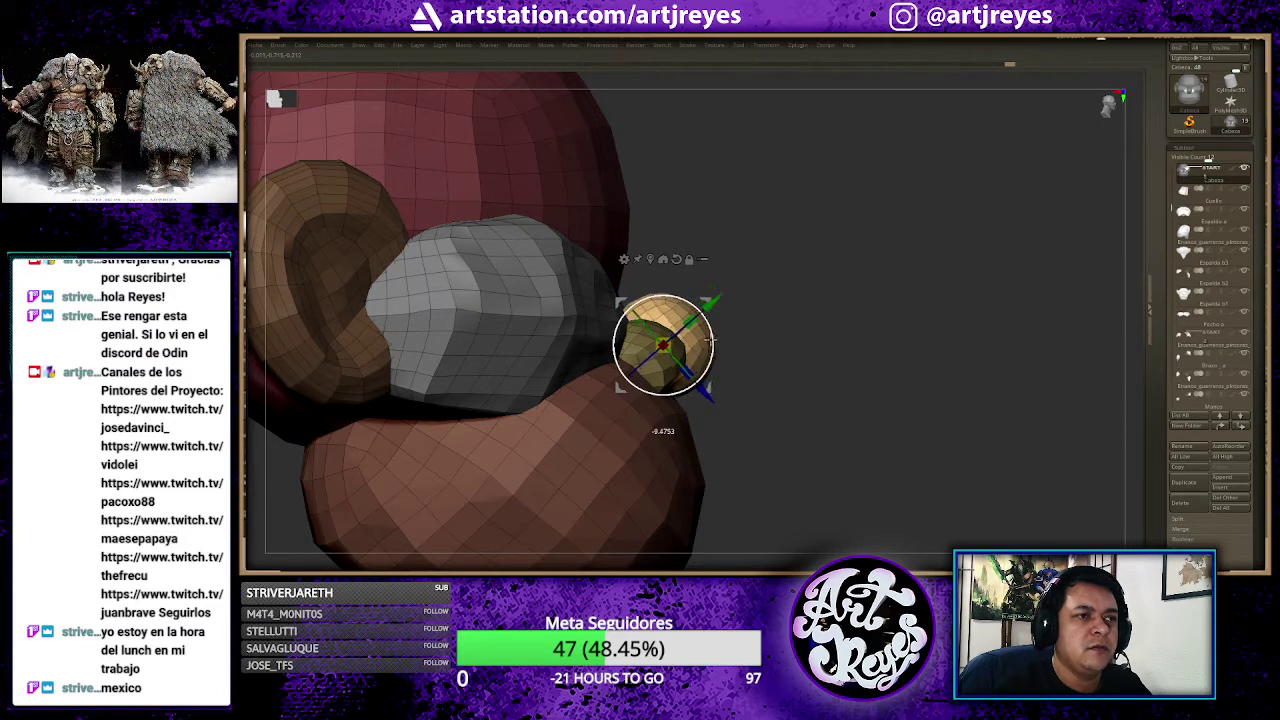
{"action": "left_click_drag", "start_coordinate": [711, 333], "coordinate": [765, 326], "text": "shift"}
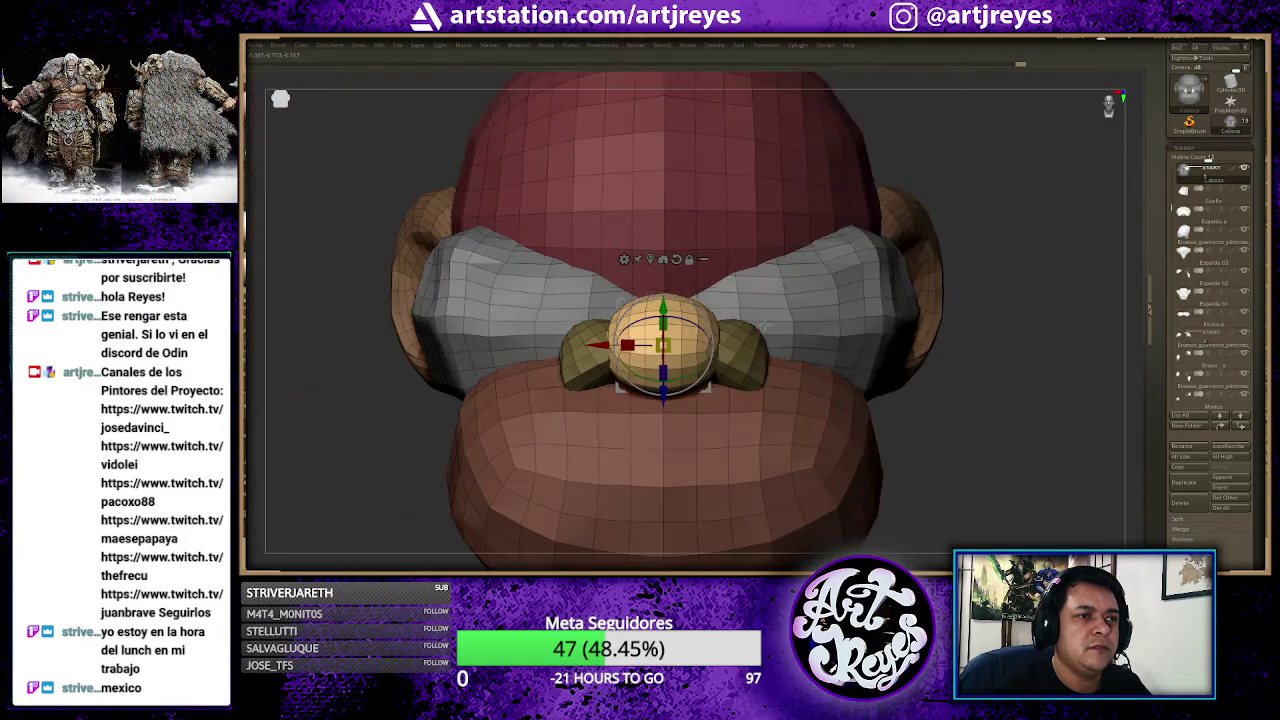
{"action": "left_click_drag", "start_coordinate": [1004, 227], "coordinate": [850, 240]}
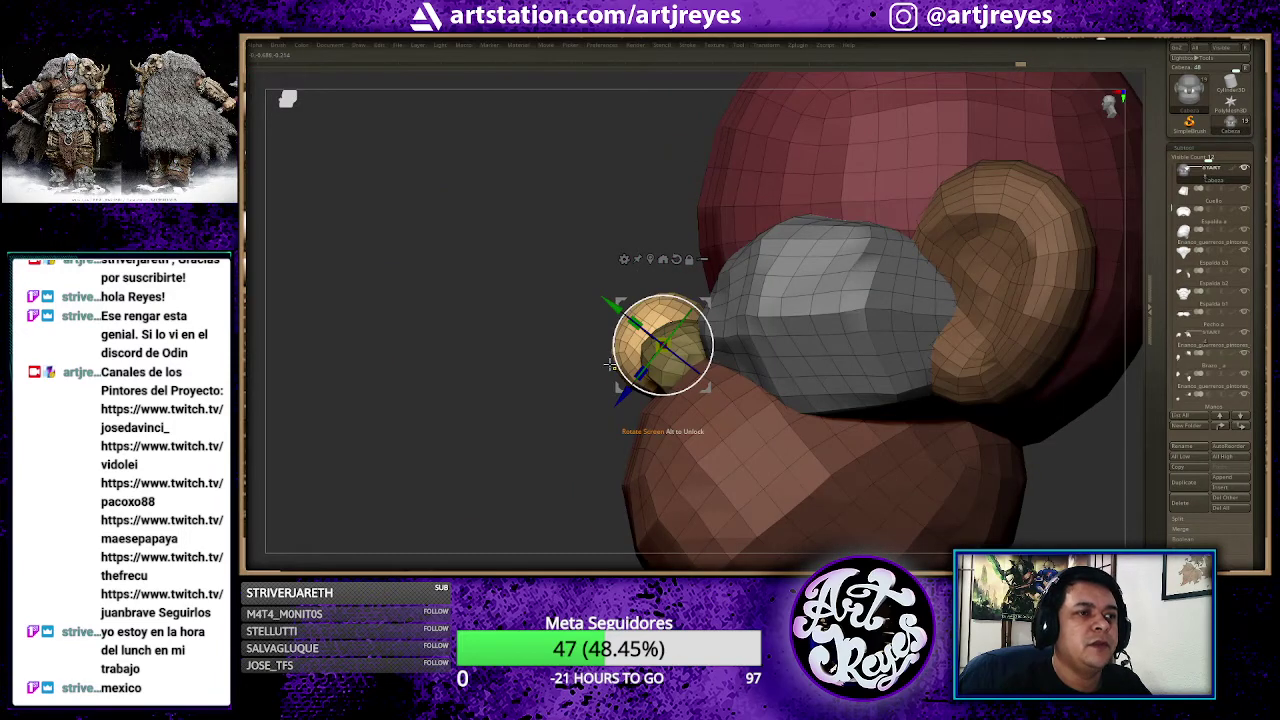
{"action": "mouse_move", "coordinate": [620, 390]}
{"action": "left_mouse_down", "text": "ctrl"}
{"action": "mouse_move", "coordinate": [680, 290]}
{"action": "mouse_move", "coordinate": [608, 264]}
{"action": "mouse_move", "coordinate": [653, 274]}
{"action": "left_mouse_up", "text": "ctrl"}
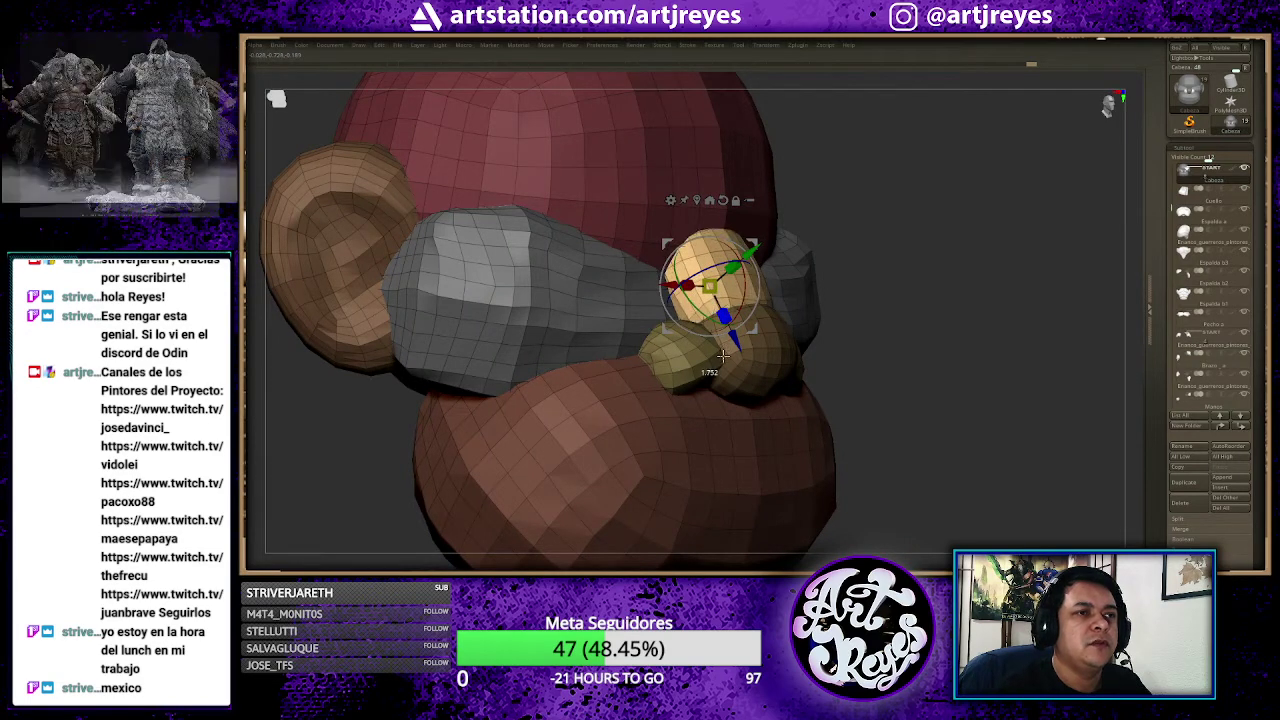
{"action": "mouse_move", "coordinate": [917, 283]}
{"action": "left_mouse_down"}
{"action": "mouse_move", "coordinate": [758, 257]}
{"action": "mouse_move", "coordinate": [759, 282]}
{"action": "left_mouse_up"}
{"action": "key", "text": "q"}
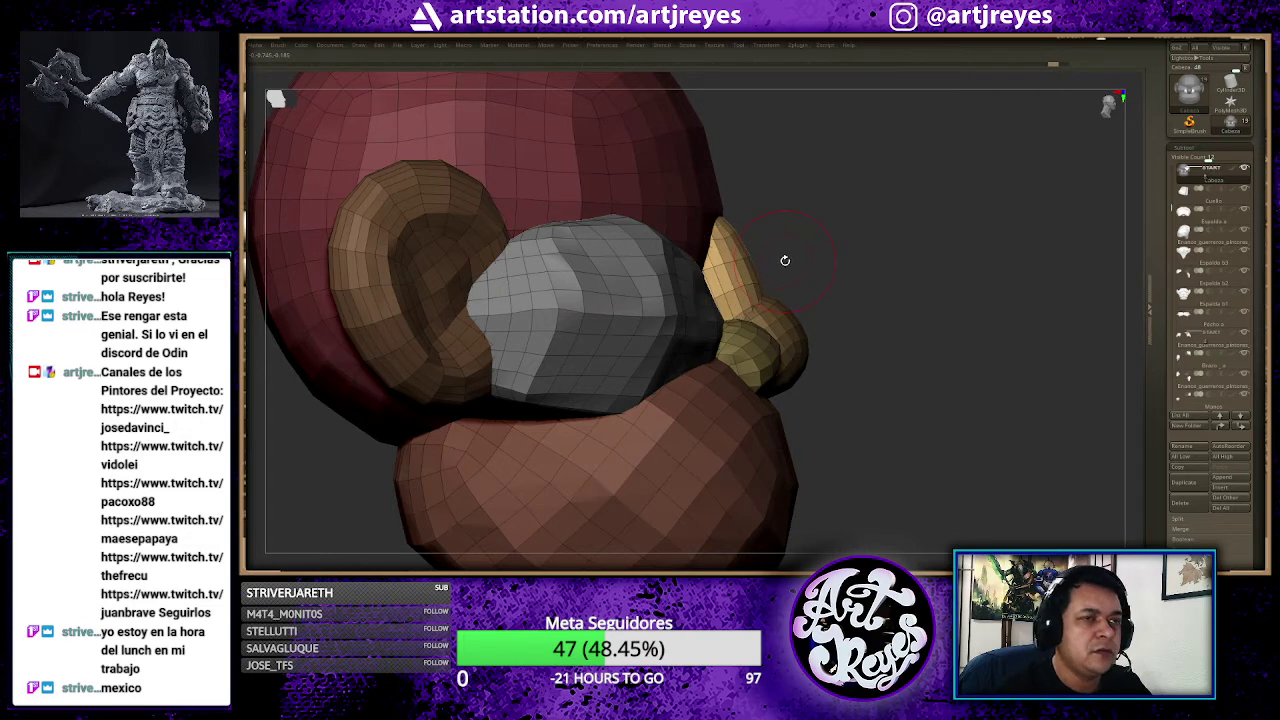
Step: Step back and forth through the nose-bridge reshaping with undo and redo
{"action": "key", "text": "Tab"}
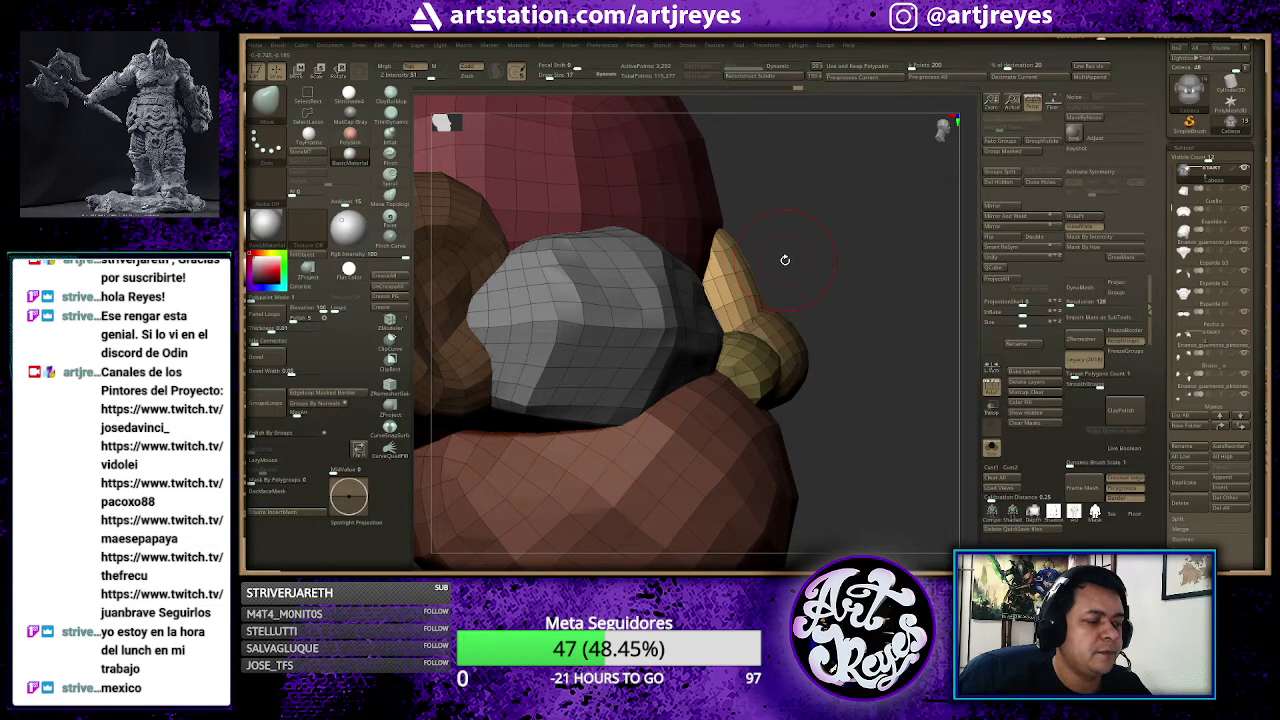
{"action": "key", "text": "Tab"}
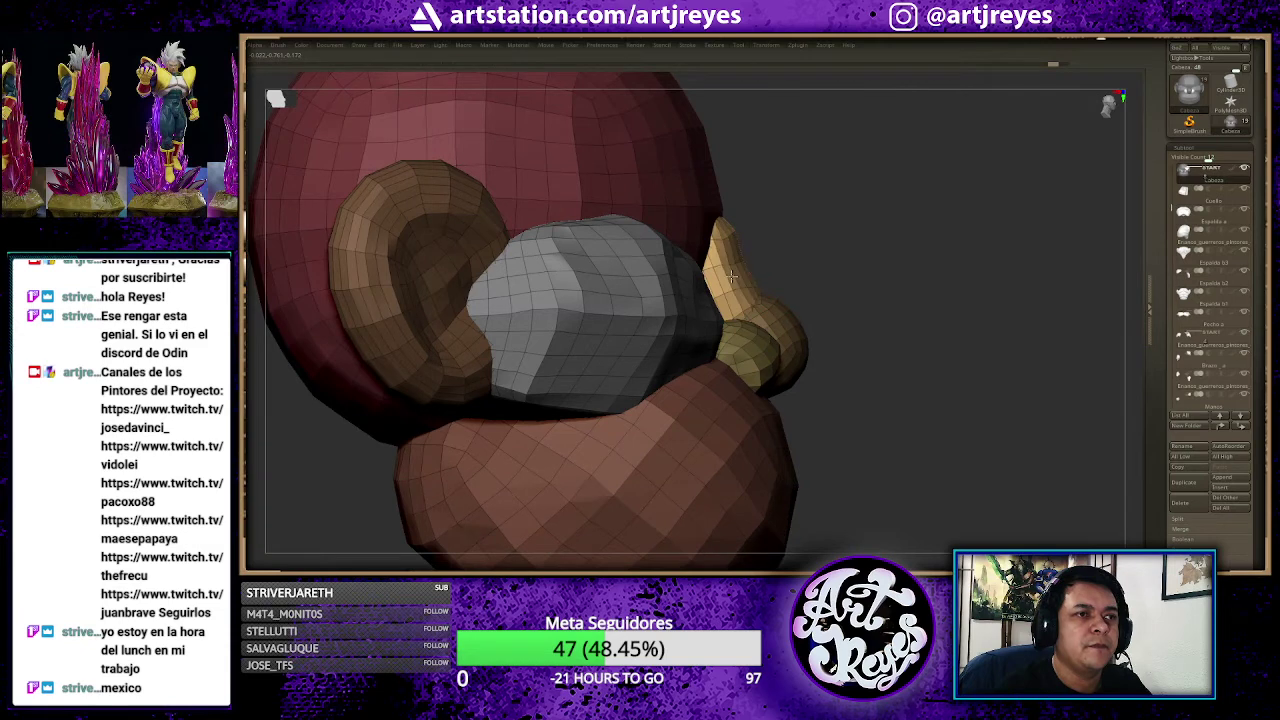
{"action": "mouse_move", "coordinate": [825, 269]}
{"action": "left_mouse_down"}
{"action": "mouse_move", "coordinate": [720, 268]}
{"action": "mouse_move", "coordinate": [762, 255]}
{"action": "mouse_move", "coordinate": [754, 289]}
{"action": "left_mouse_up"}
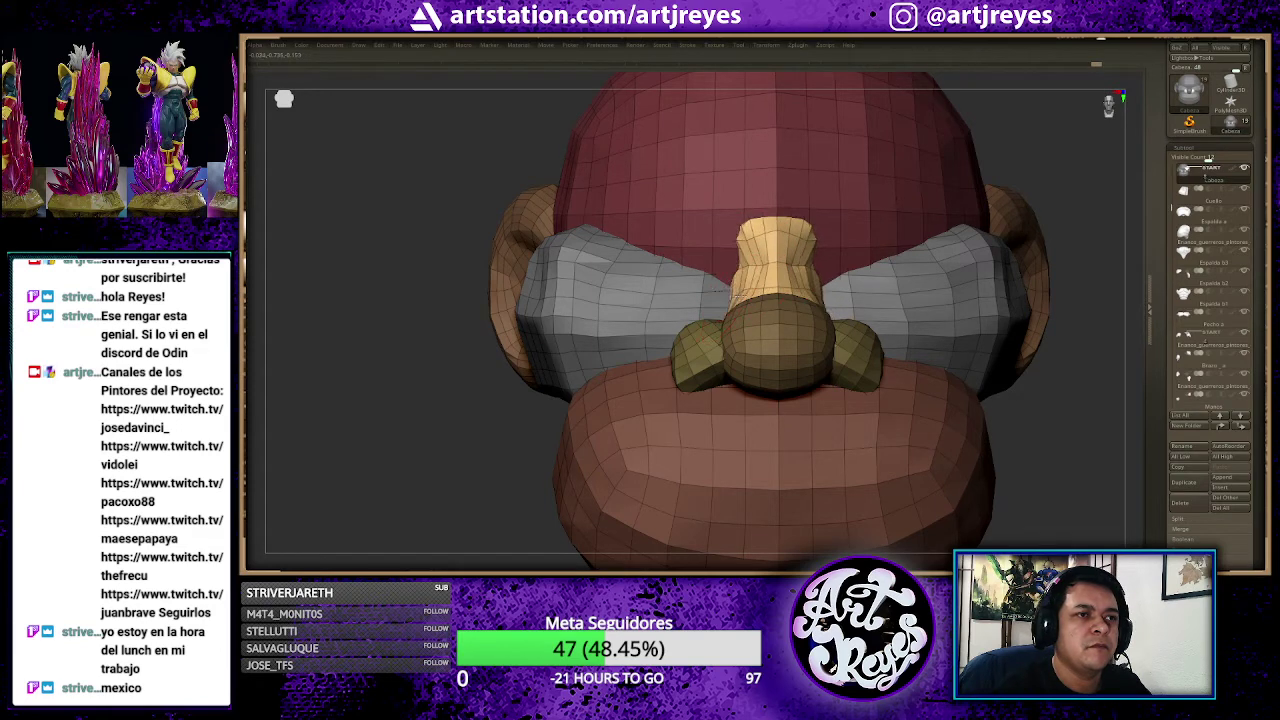
{"action": "key", "text": "ctrl+z"}
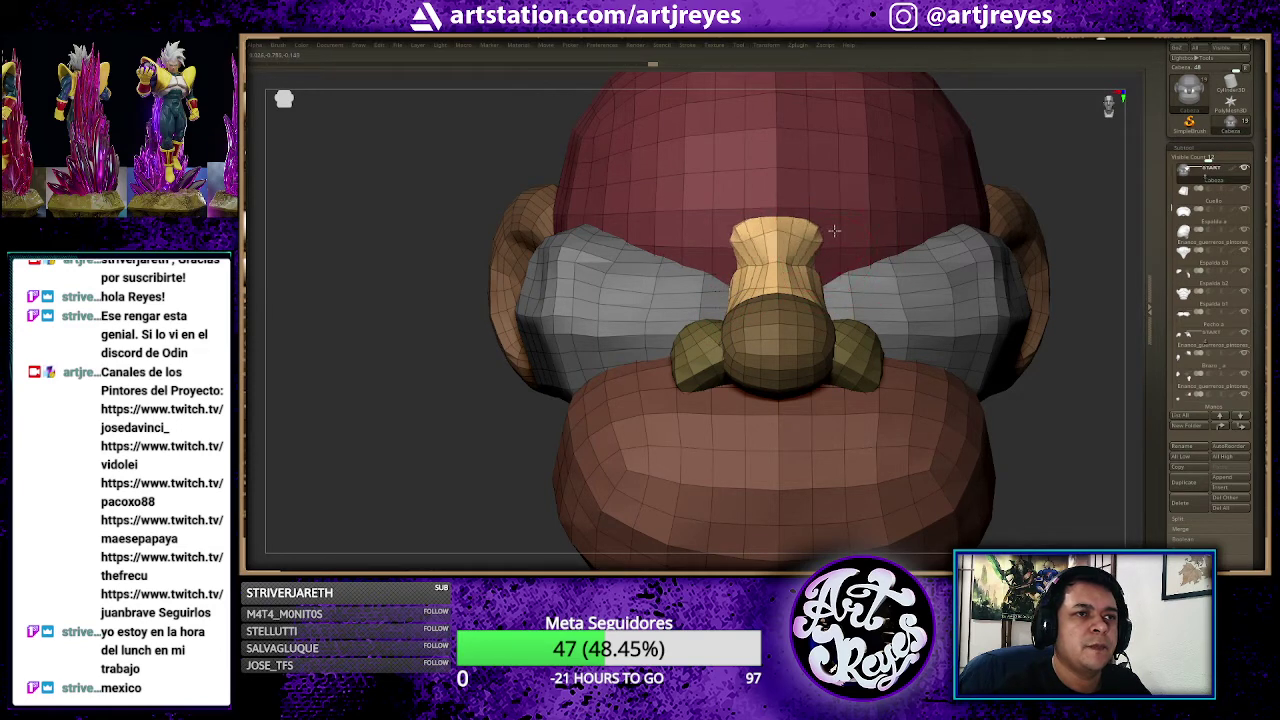
{"action": "key", "text": "ctrl+shift+z"}
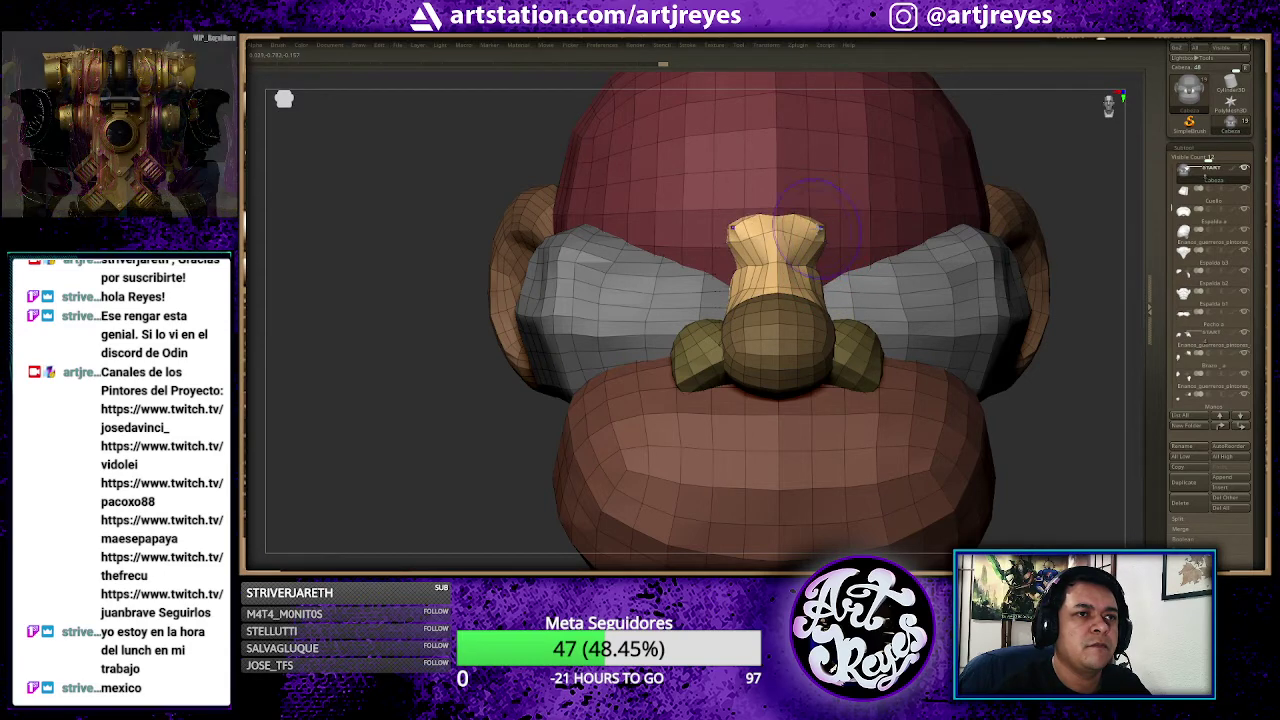
{"action": "key", "text": "ctrl+shift+z"}
Step: Flatten and widen the top of the nose bridge, checking it from several angles
{"action": "left_click_drag", "start_coordinate": [1024, 140], "coordinate": [775, 292]}
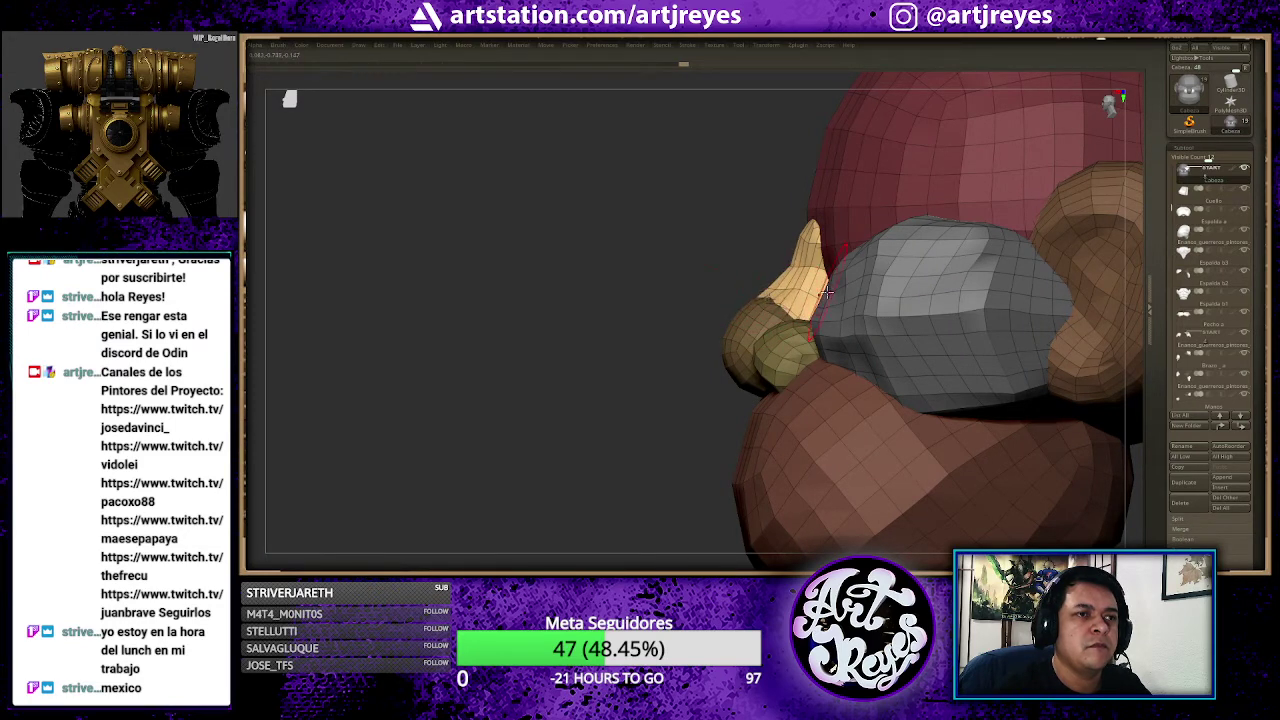
{"action": "mouse_move", "coordinate": [724, 229]}
{"action": "left_mouse_down"}
{"action": "mouse_move", "coordinate": [746, 274]}
{"action": "mouse_move", "coordinate": [712, 207]}
{"action": "mouse_move", "coordinate": [730, 220]}
{"action": "left_mouse_up"}
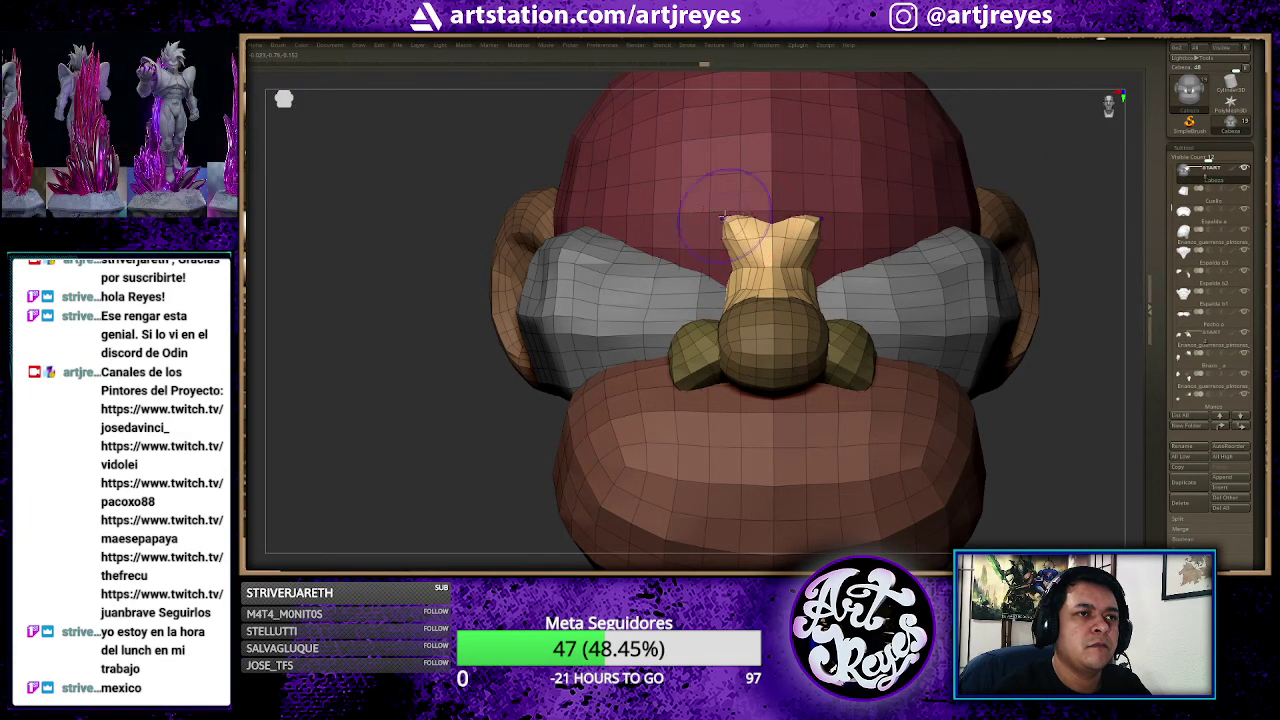
{"action": "left_click_drag", "start_coordinate": [810, 222], "coordinate": [825, 207]}
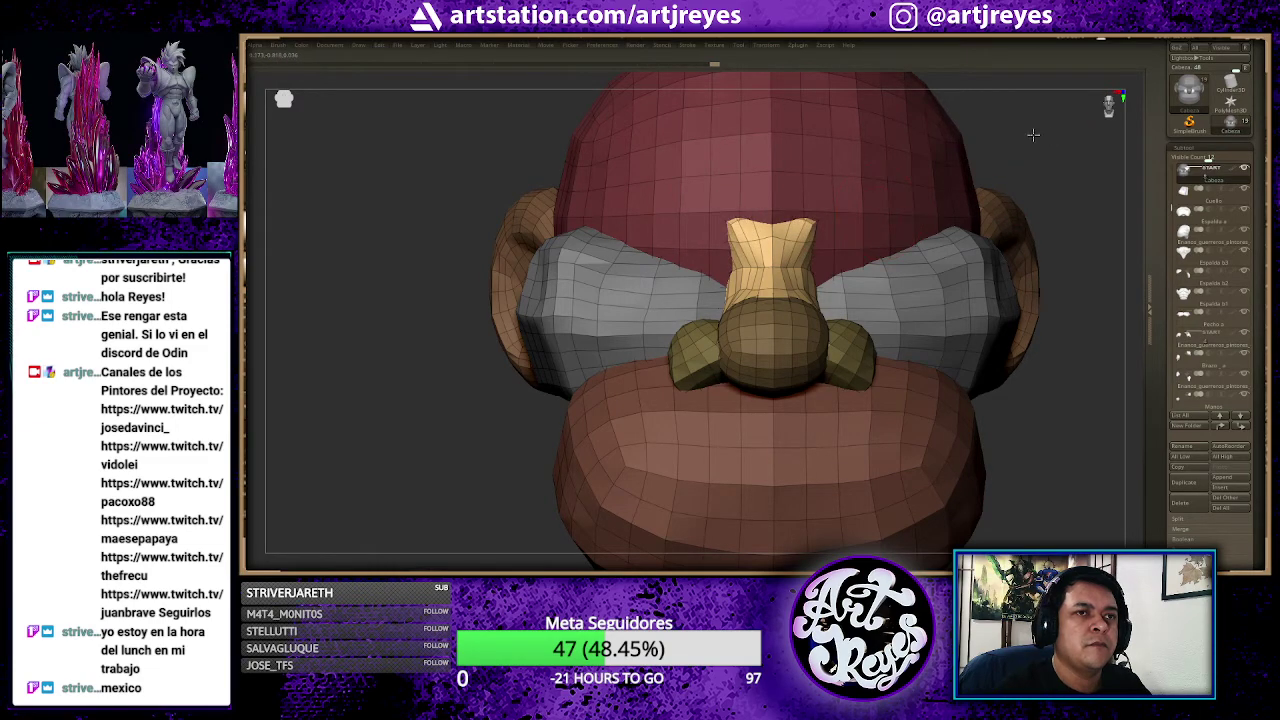
{"action": "left_click_drag", "start_coordinate": [1033, 134], "coordinate": [998, 134]}
{"action": "left_click_drag", "start_coordinate": [621, 194], "coordinate": [681, 199]}
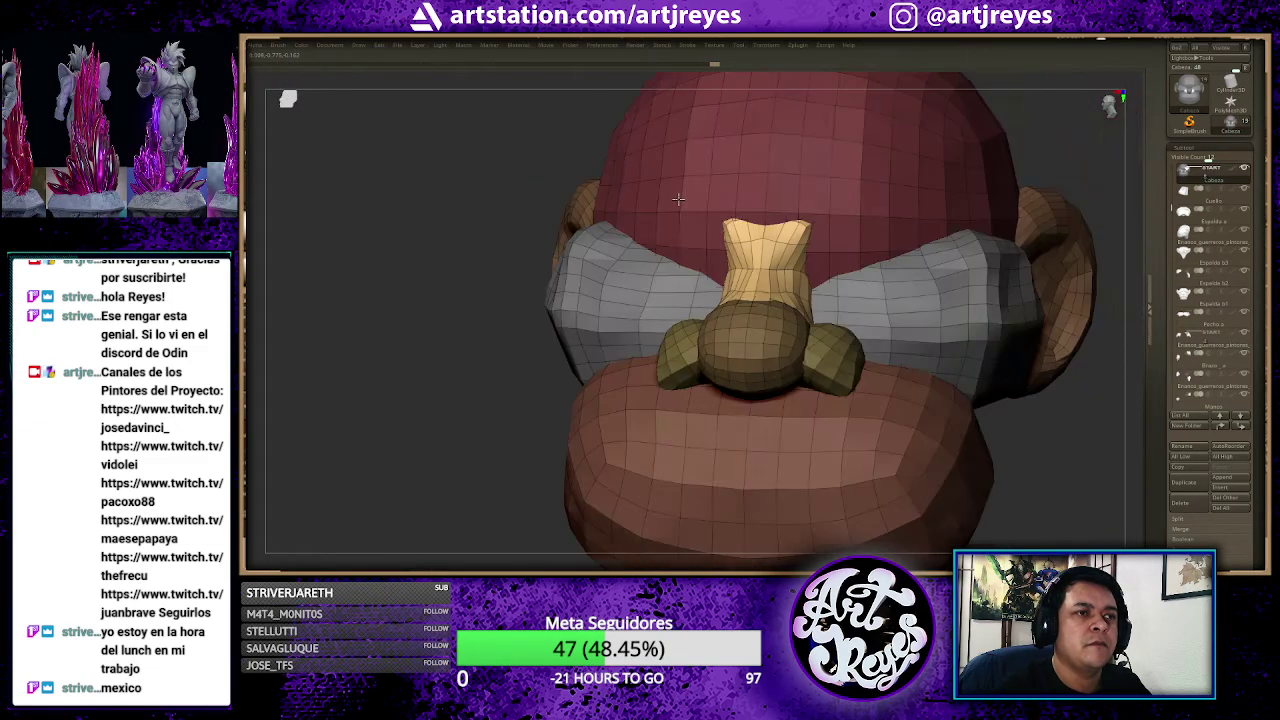
{"action": "scroll", "coordinate": [1053, 181], "scroll_direction": "down", "scroll_amount": 3}
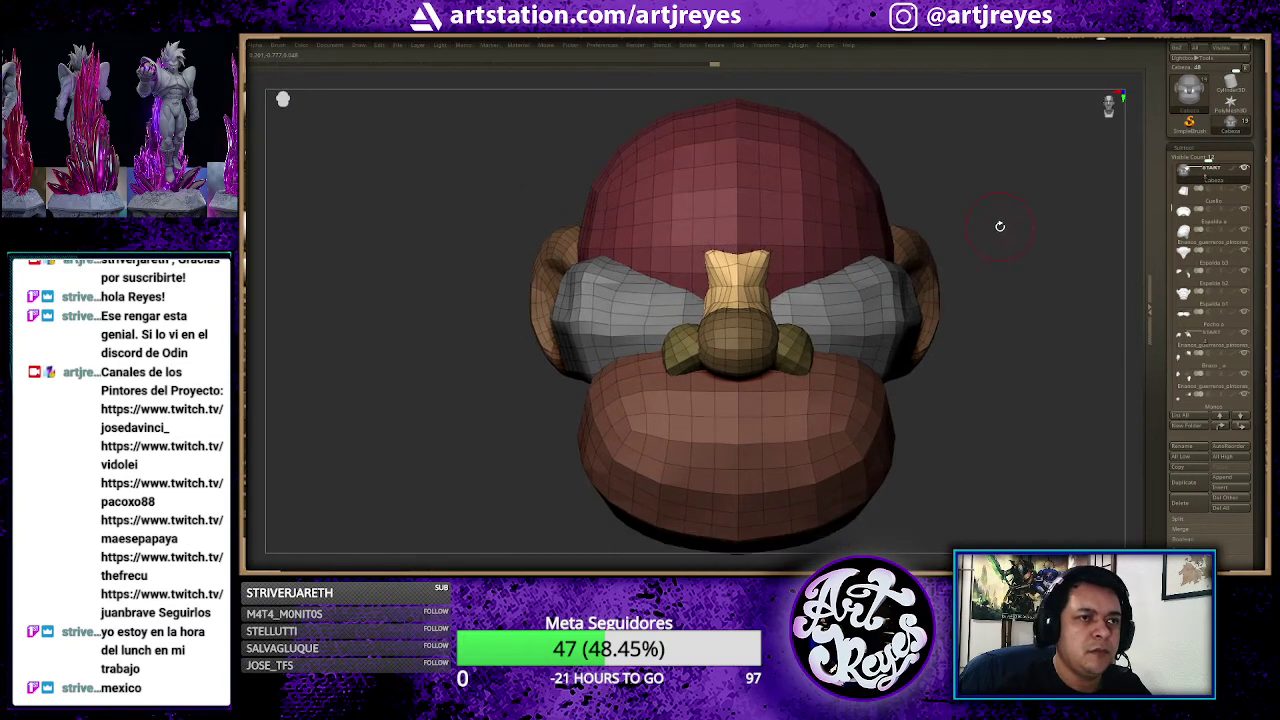
{"action": "left_click_drag", "start_coordinate": [1005, 223], "coordinate": [1000, 226]}
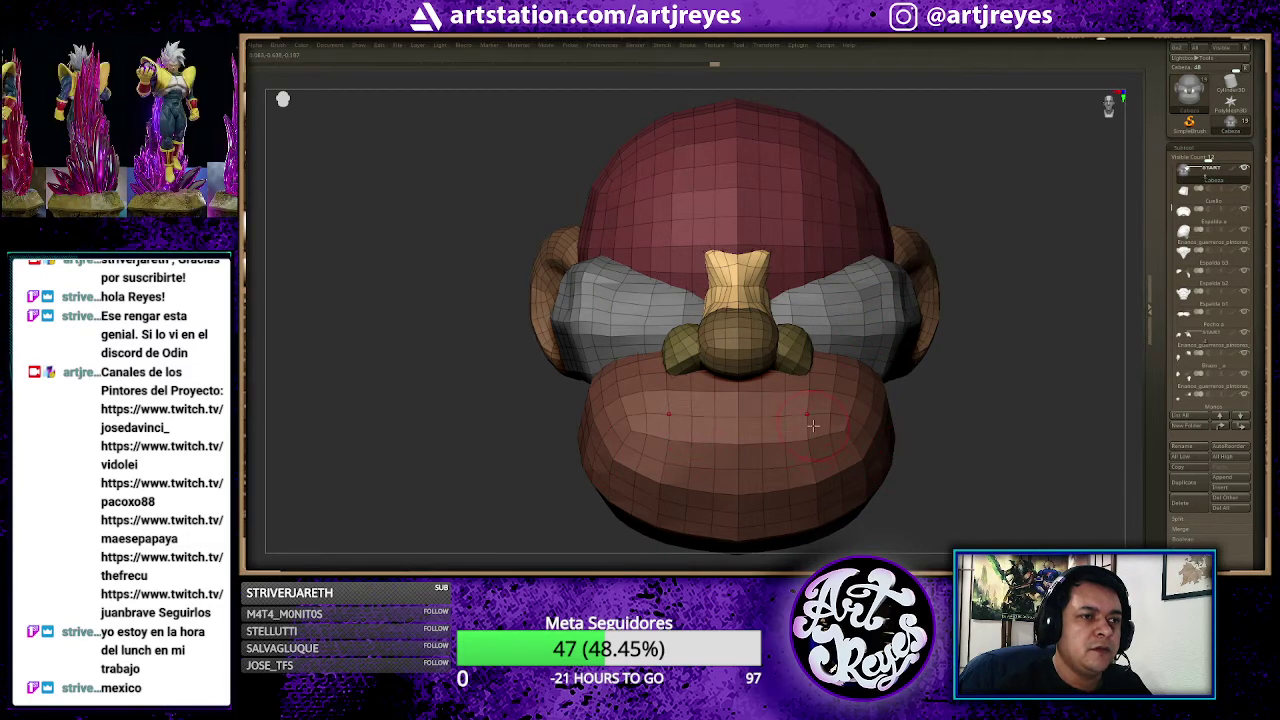
{"action": "mouse_move", "coordinate": [1026, 396]}
{"action": "left_mouse_down"}
{"action": "mouse_move", "coordinate": [1070, 393]}
{"action": "mouse_move", "coordinate": [1008, 383]}
{"action": "left_mouse_up"}
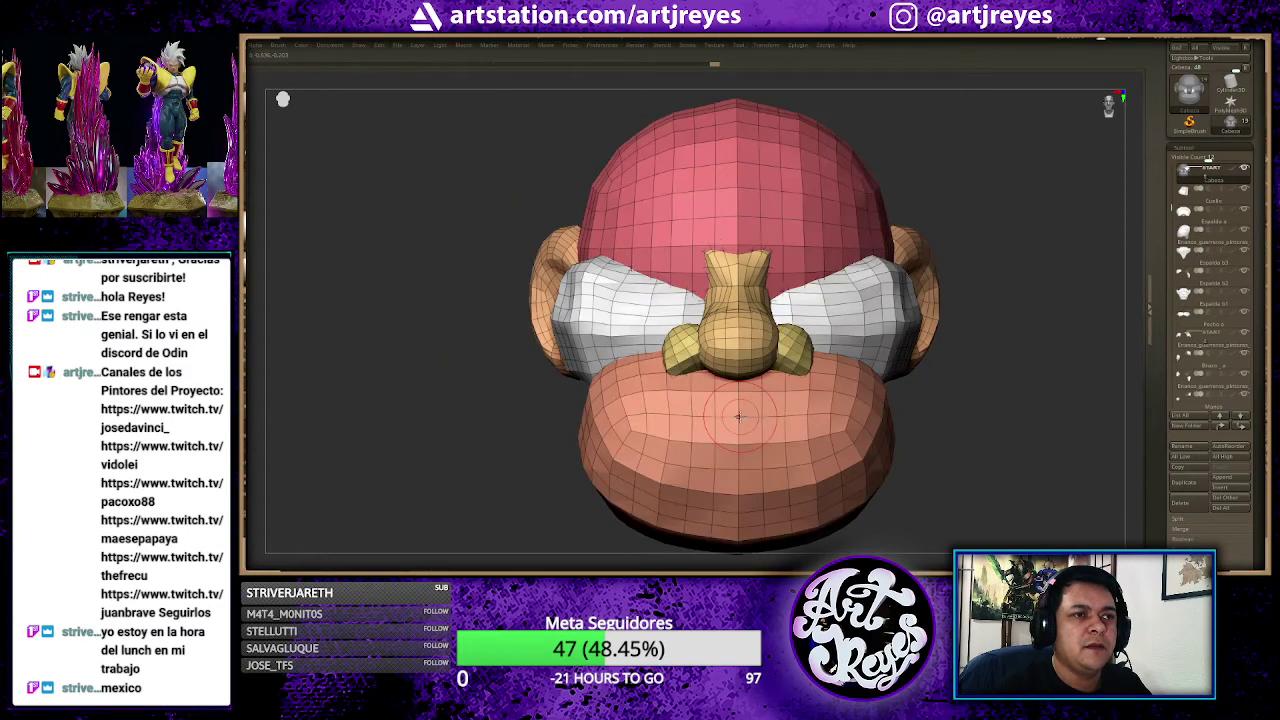
Step: Briefly isolate the jaw, then show all head parts again and orbit to a three-quarter view
{"action": "left_click", "coordinate": [740, 425], "text": "ctrl+shift"}
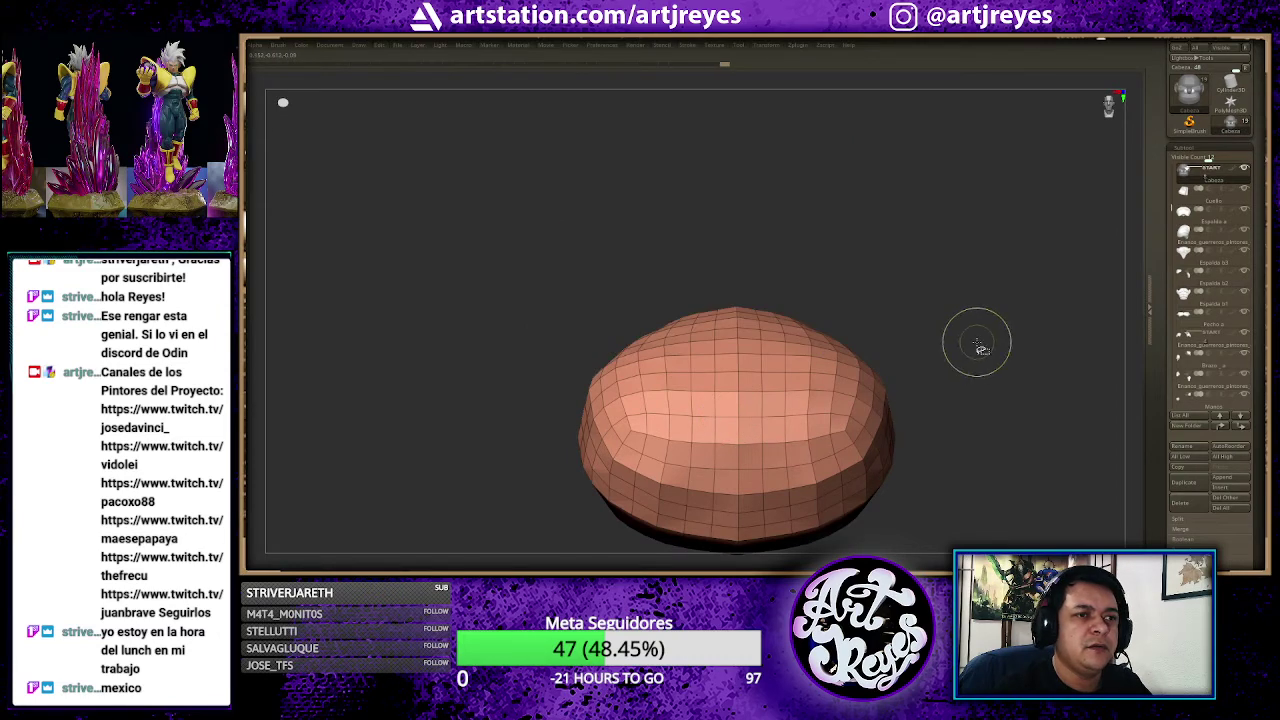
{"action": "left_click", "coordinate": [1010, 348], "text": "ctrl+shift"}
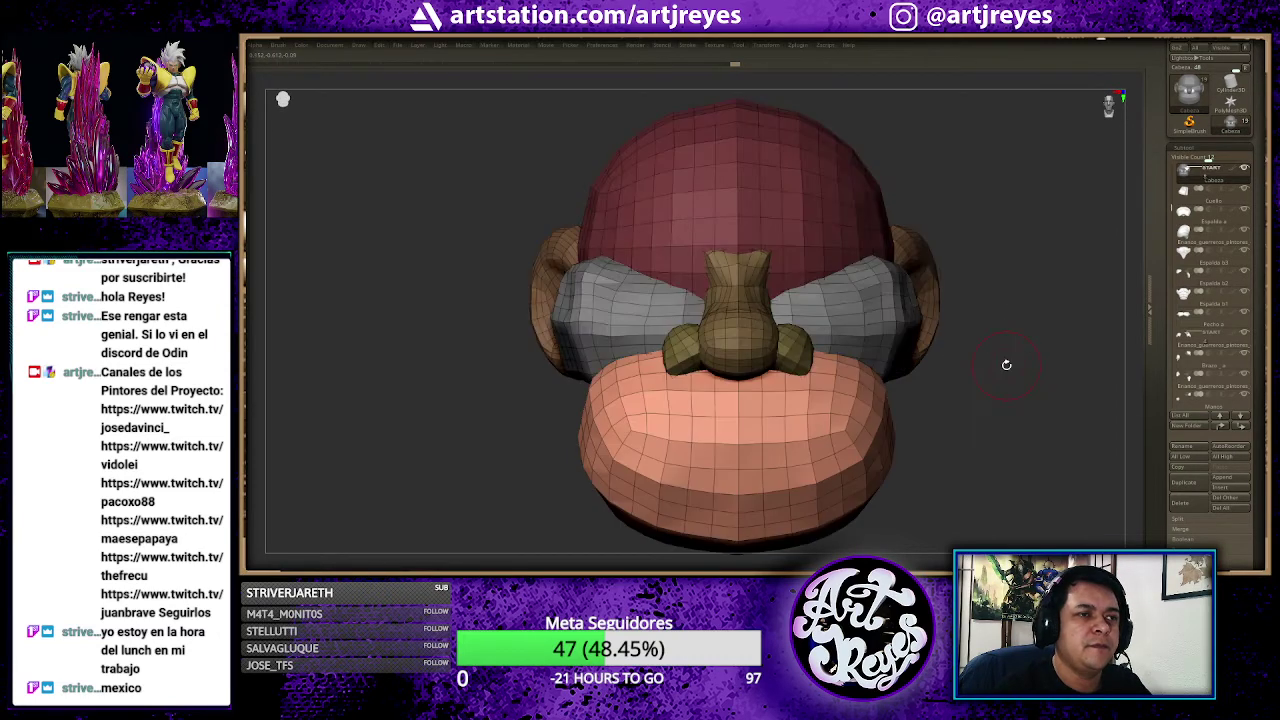
{"action": "mouse_move", "coordinate": [1005, 360]}
{"action": "left_mouse_down"}
{"action": "mouse_move", "coordinate": [1019, 350]}
{"action": "mouse_move", "coordinate": [985, 345]}
{"action": "left_mouse_up"}
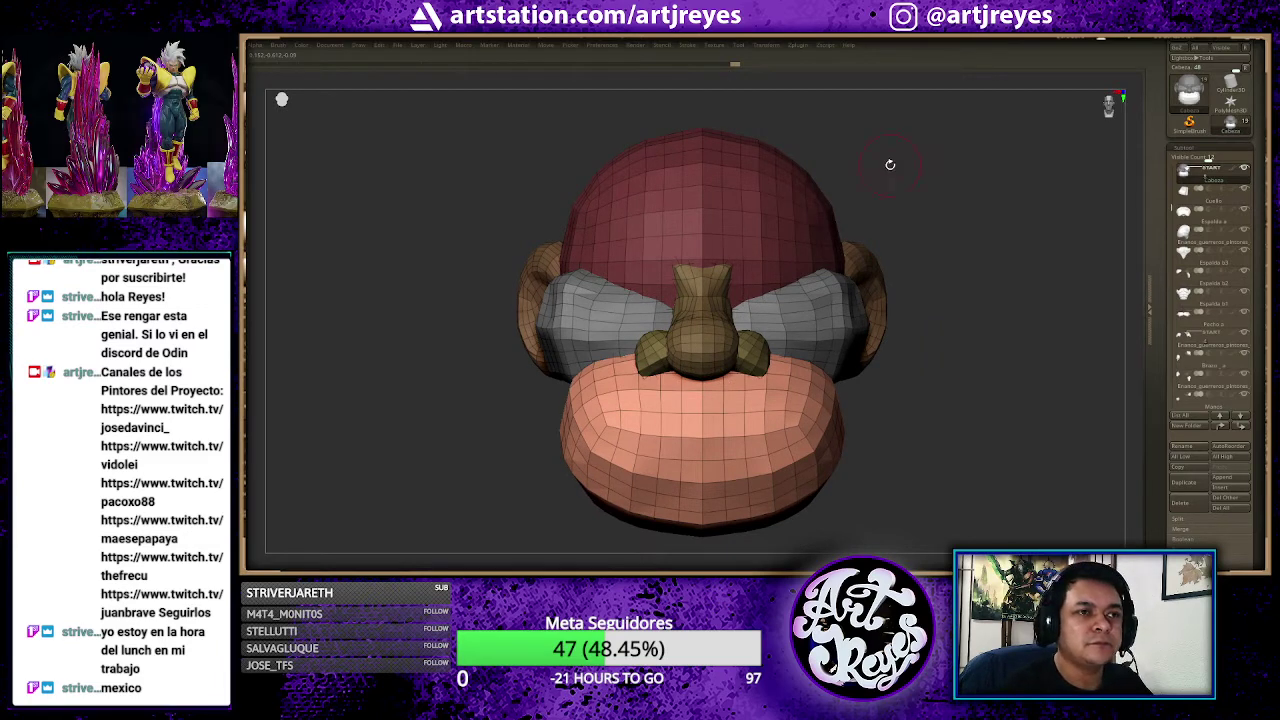
{"action": "key", "text": "space"}
{"action": "left_click_drag", "start_coordinate": [818, 157], "coordinate": [837, 234], "text": "ctrl+alt+shift"}
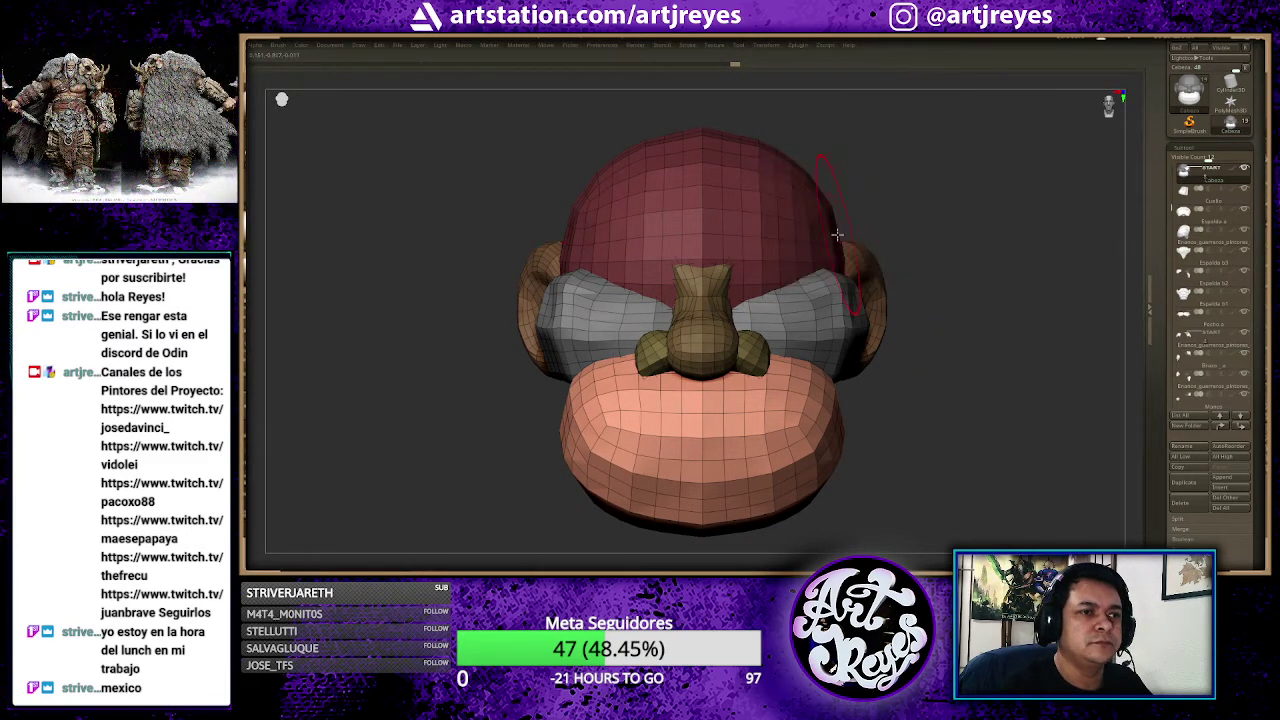
{"action": "left_click_drag", "start_coordinate": [955, 218], "coordinate": [794, 300]}
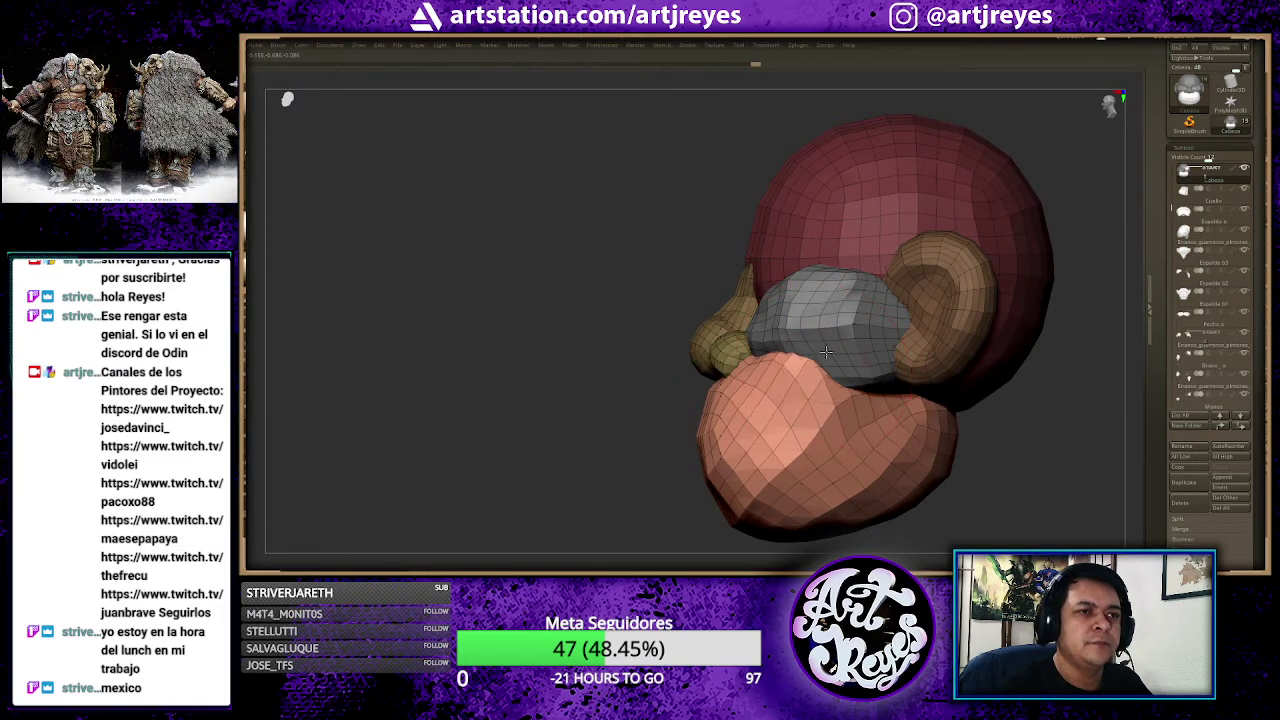
Step: Push the jaw mesh up toward the brow and nudge the cheek, checking front and side
{"action": "left_click_drag", "start_coordinate": [847, 374], "coordinate": [901, 298]}
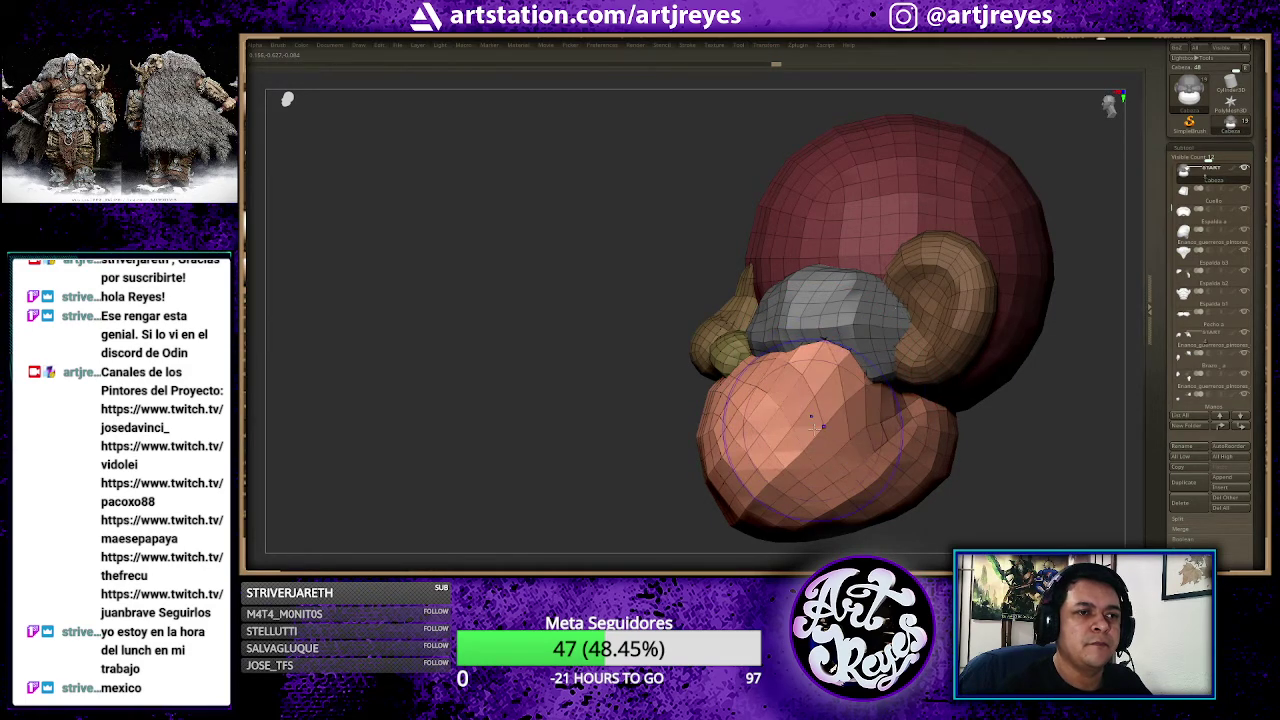
{"action": "left_click_drag", "start_coordinate": [571, 334], "coordinate": [621, 322], "text": "shift"}
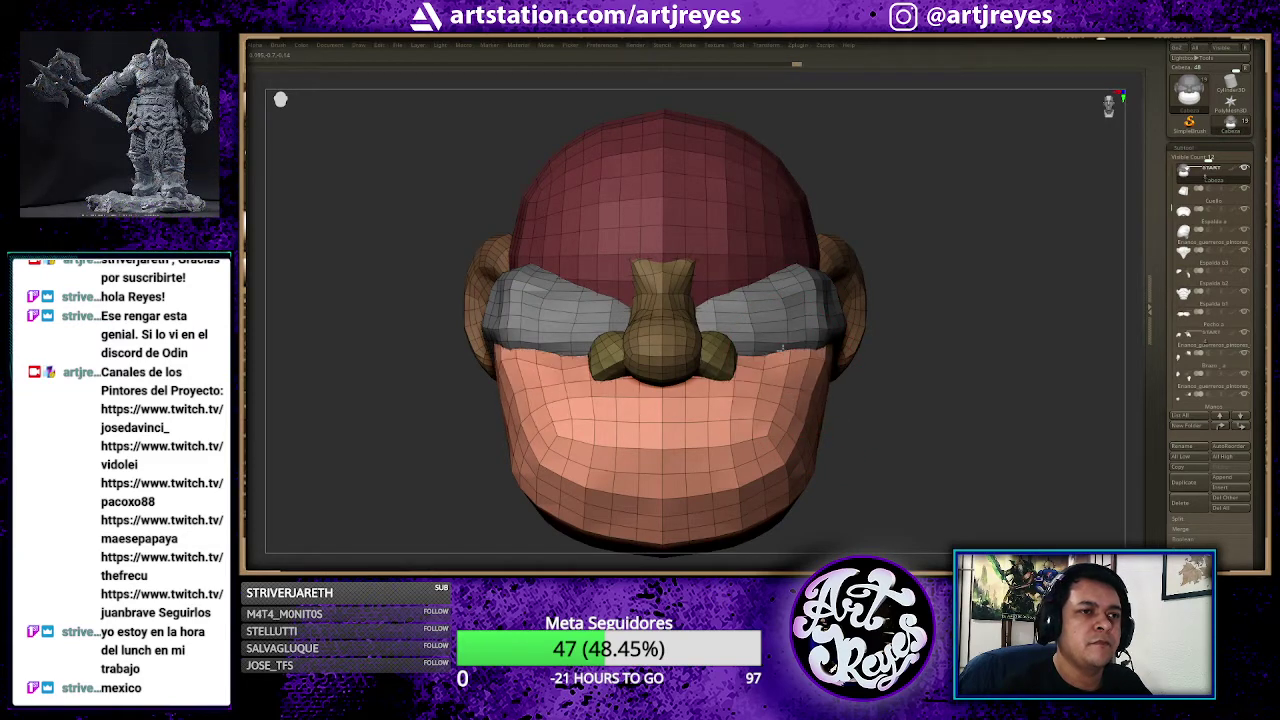
{"action": "left_click_drag", "start_coordinate": [756, 348], "coordinate": [785, 340]}
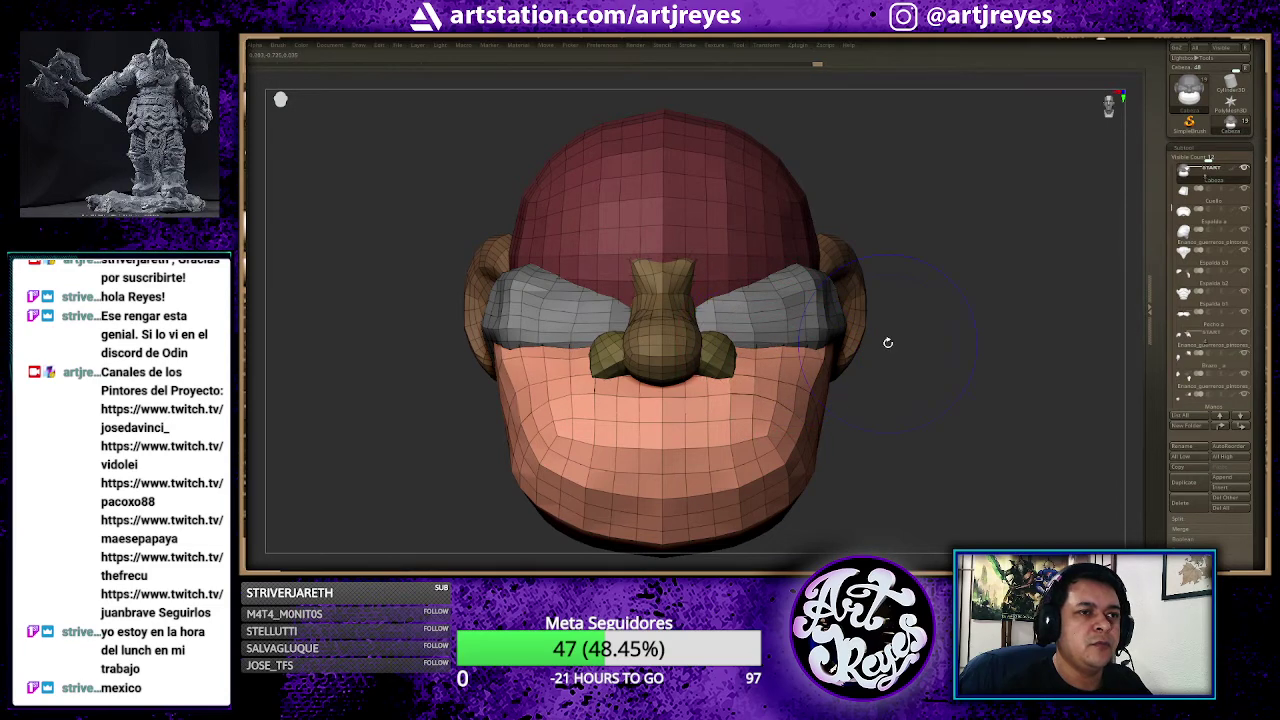
{"action": "left_click_drag", "start_coordinate": [887, 343], "coordinate": [885, 395]}
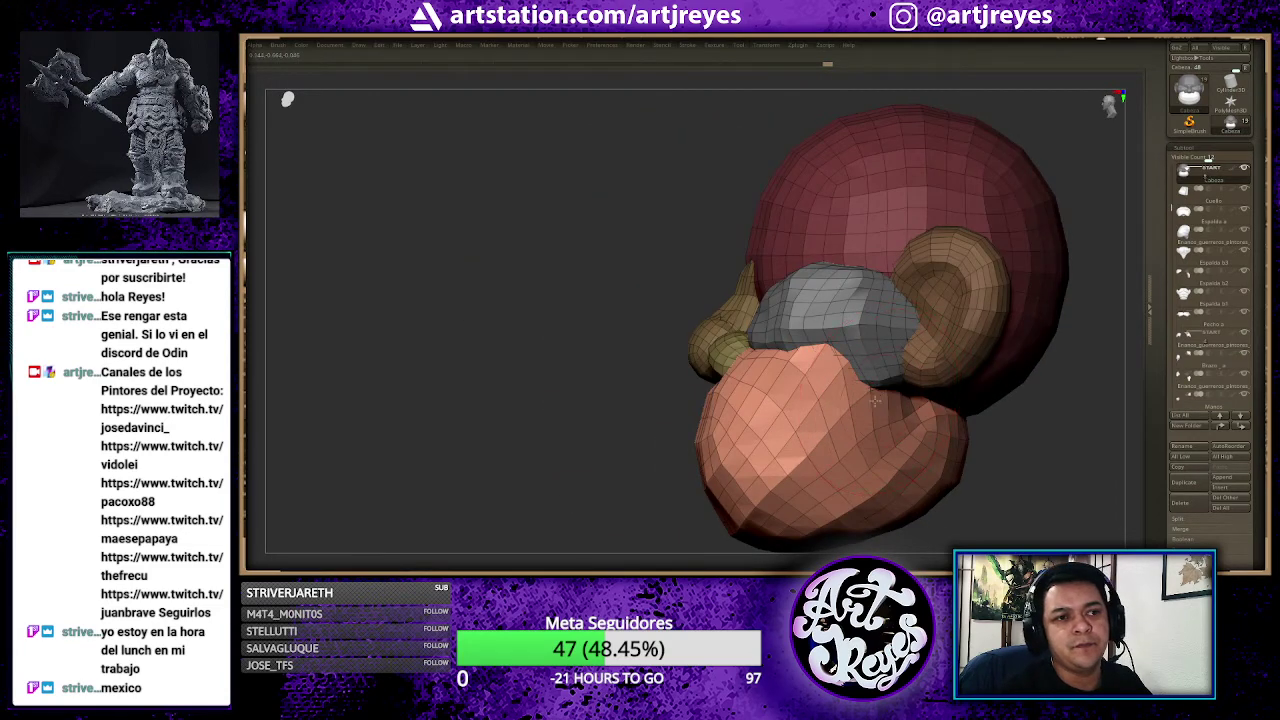
{"action": "left_click_drag", "start_coordinate": [1048, 391], "coordinate": [882, 280]}
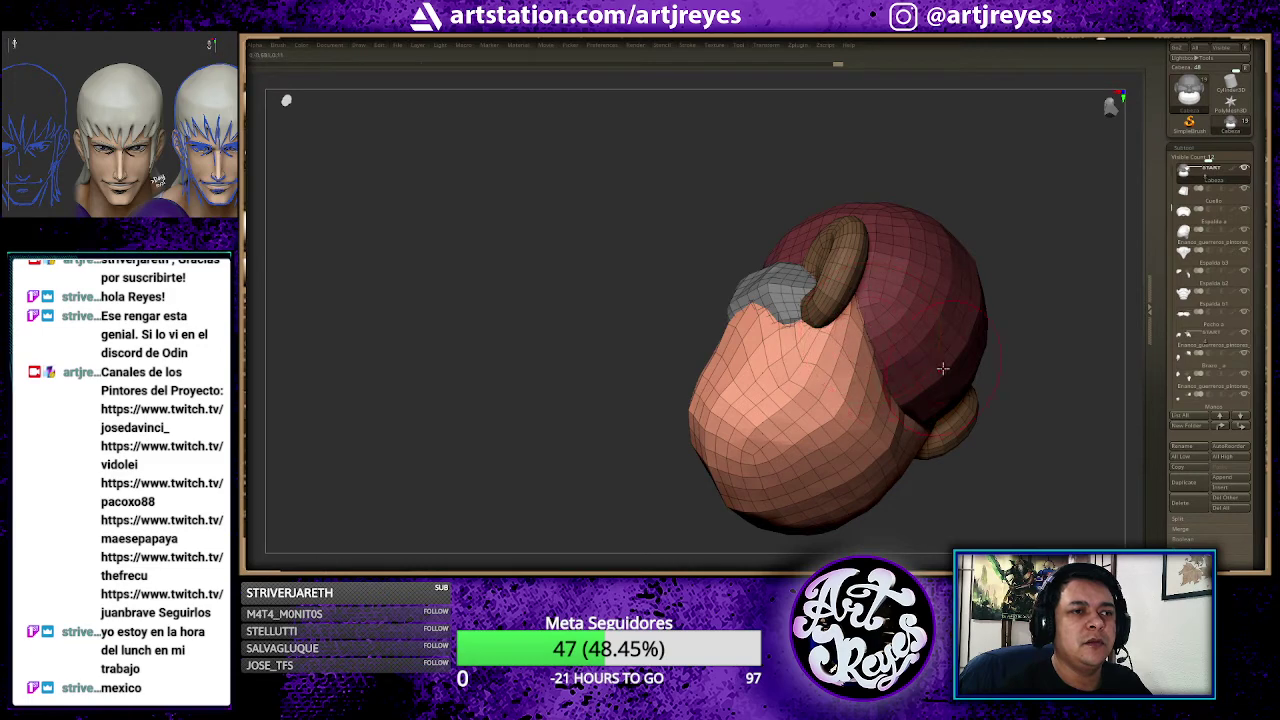
Step: Inspect the whole head from several angles, then solo the lower jaw piece
{"action": "left_click_drag", "start_coordinate": [1001, 185], "coordinate": [1018, 241]}
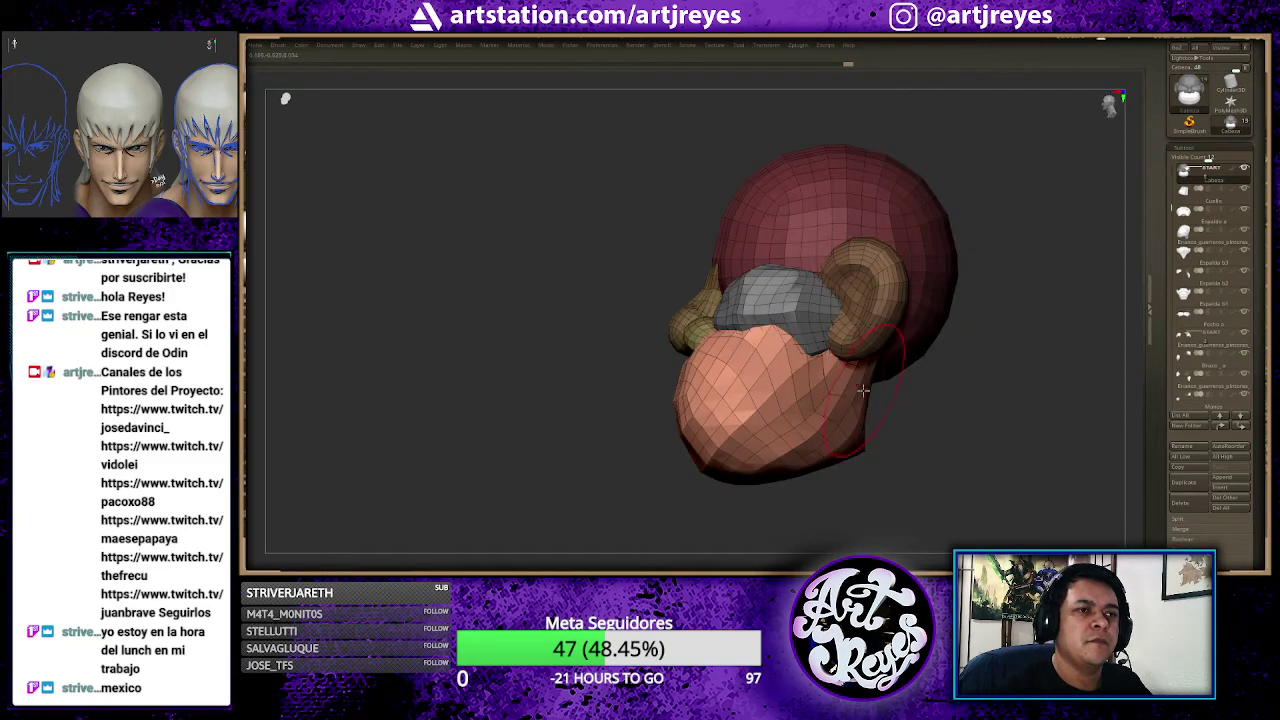
{"action": "left_click_drag", "start_coordinate": [887, 453], "coordinate": [977, 437], "text": "shift"}
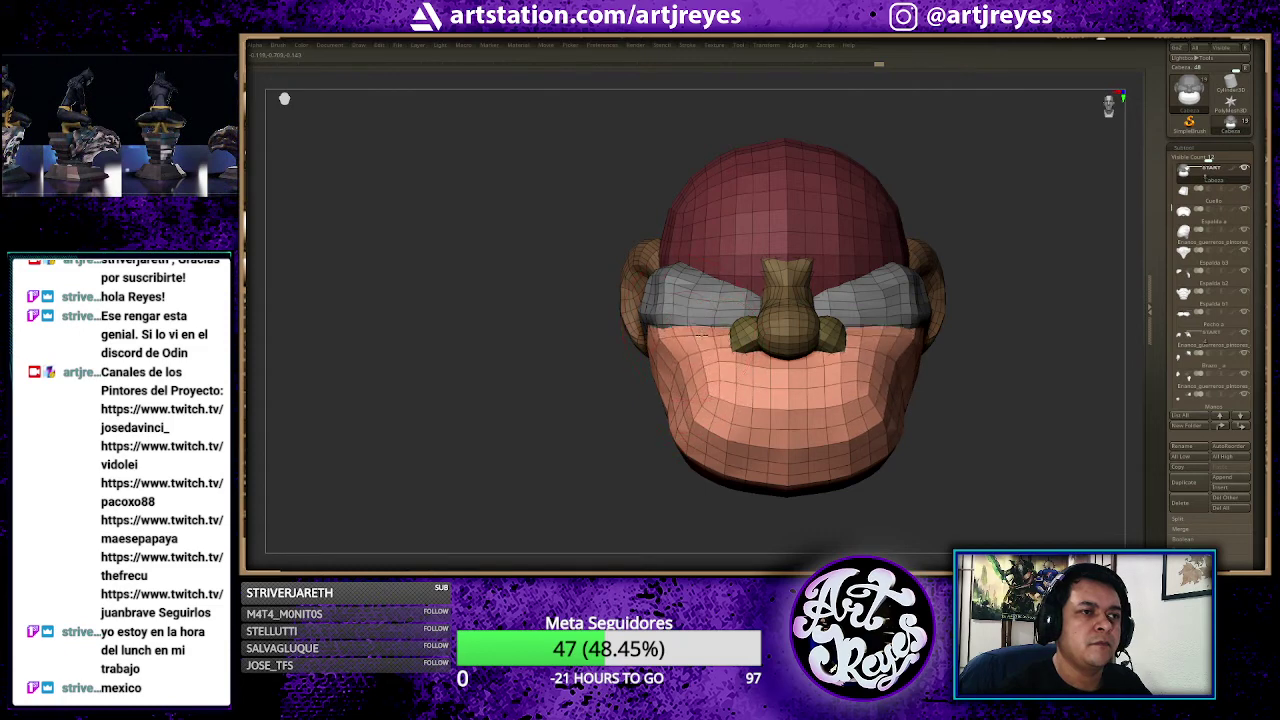
{"action": "left_click_drag", "start_coordinate": [1023, 323], "coordinate": [962, 318]}
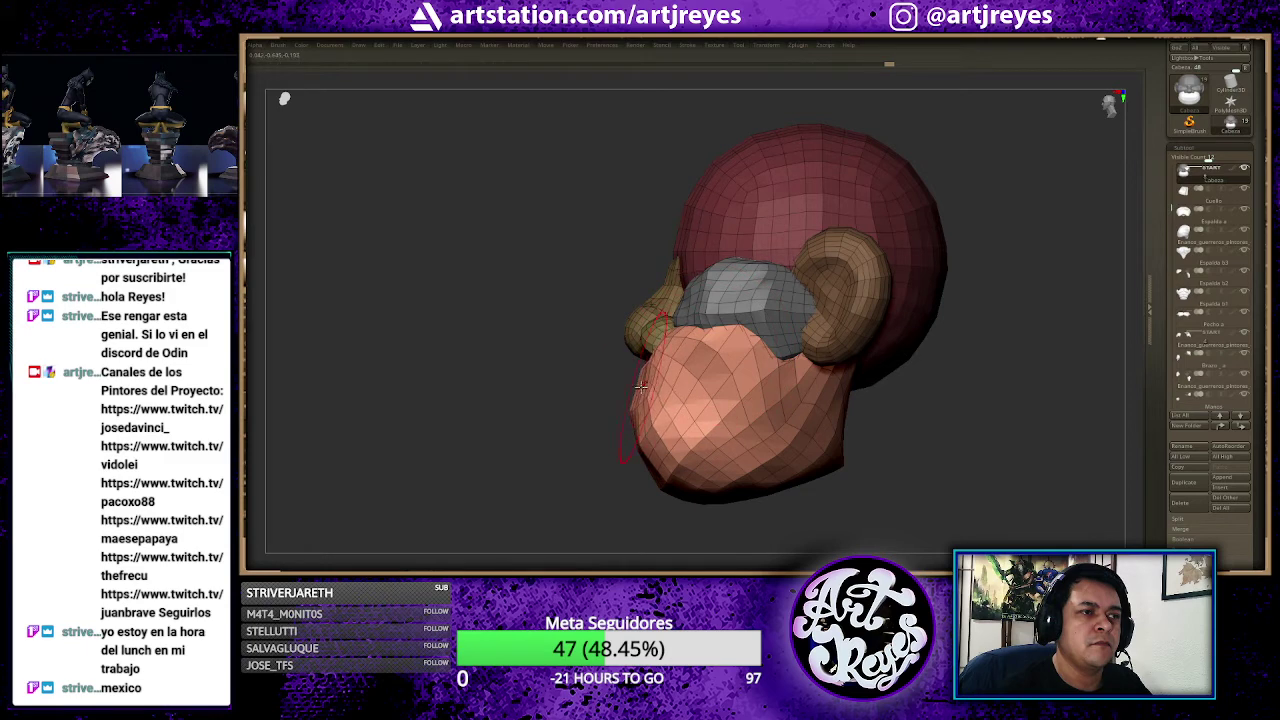
{"action": "right_click_drag", "start_coordinate": [640, 377], "coordinate": [638, 386]}
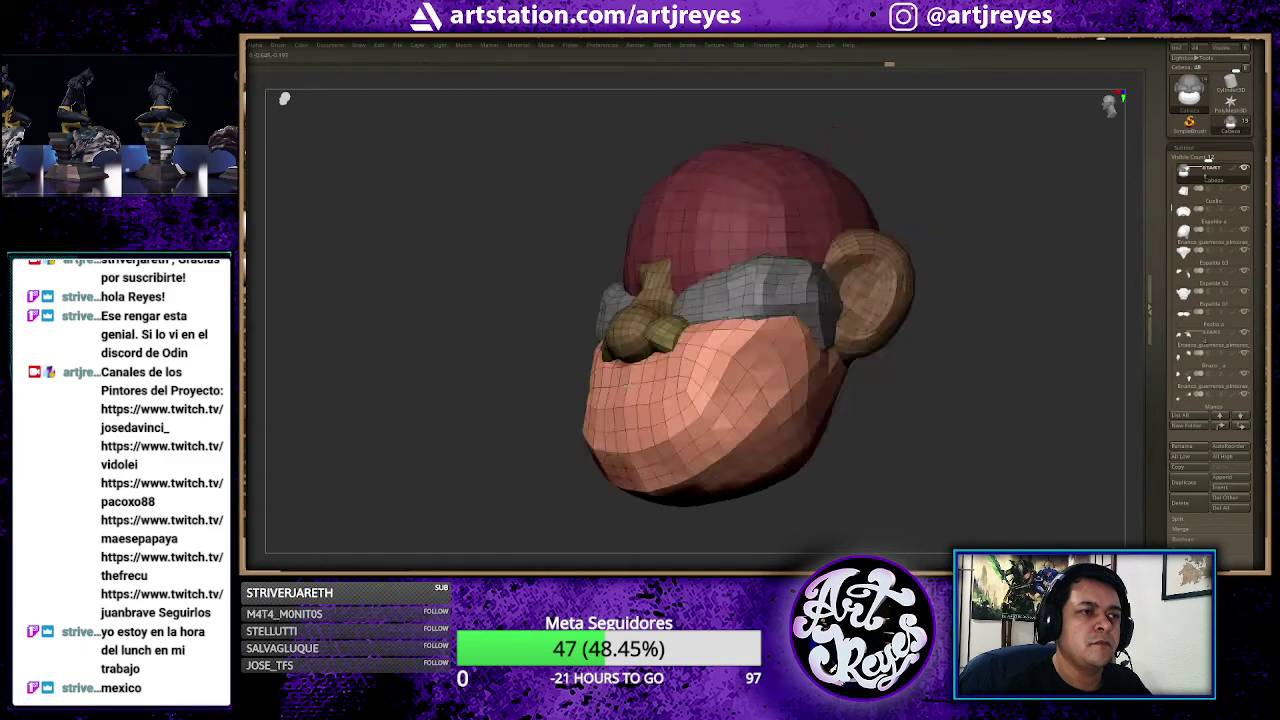
{"action": "mouse_move", "coordinate": [837, 394]}
{"action": "right_mouse_down"}
{"action": "mouse_move", "coordinate": [893, 391]}
{"action": "mouse_move", "coordinate": [750, 365]}
{"action": "right_mouse_up"}
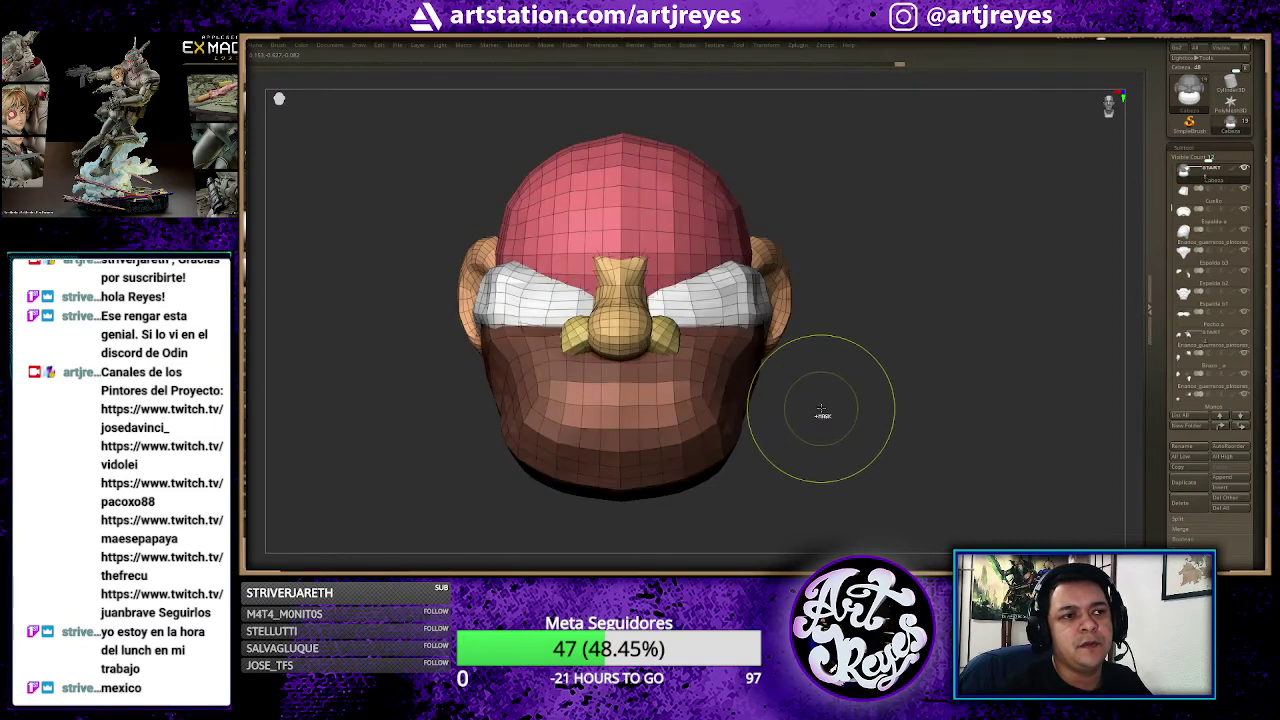
{"action": "left_click", "coordinate": [677, 400], "text": "ctrl+shift"}
{"action": "right_click_drag", "start_coordinate": [763, 400], "coordinate": [768, 345]}
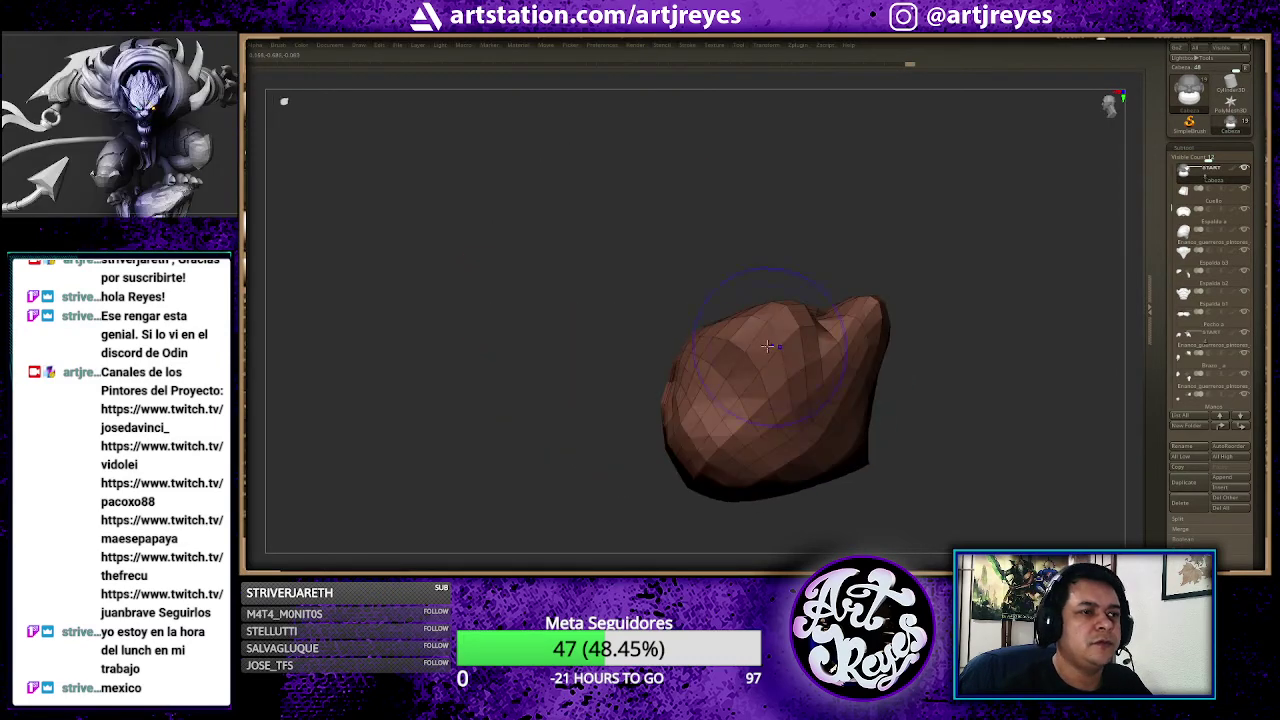
Step: Centre the transform gizmo on the jaw and mask it, leaving the mouth area free
{"action": "key", "text": "w"}
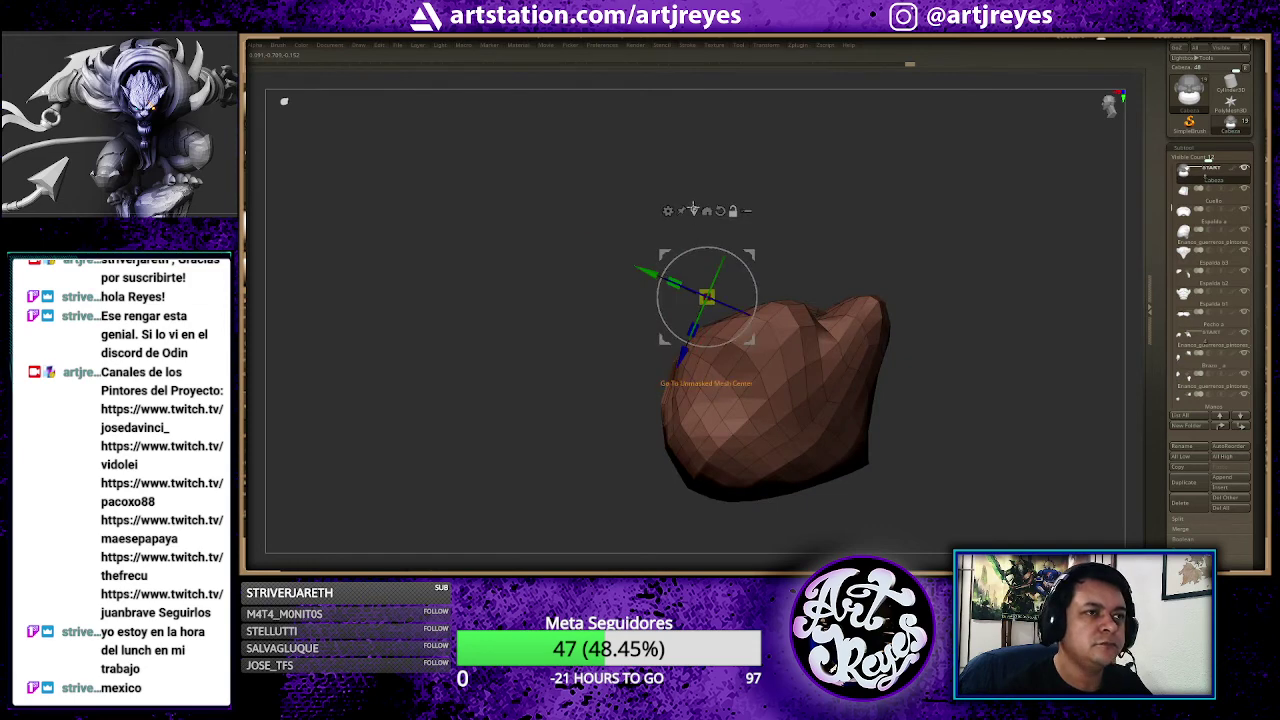
{"action": "left_click", "coordinate": [692, 210]}
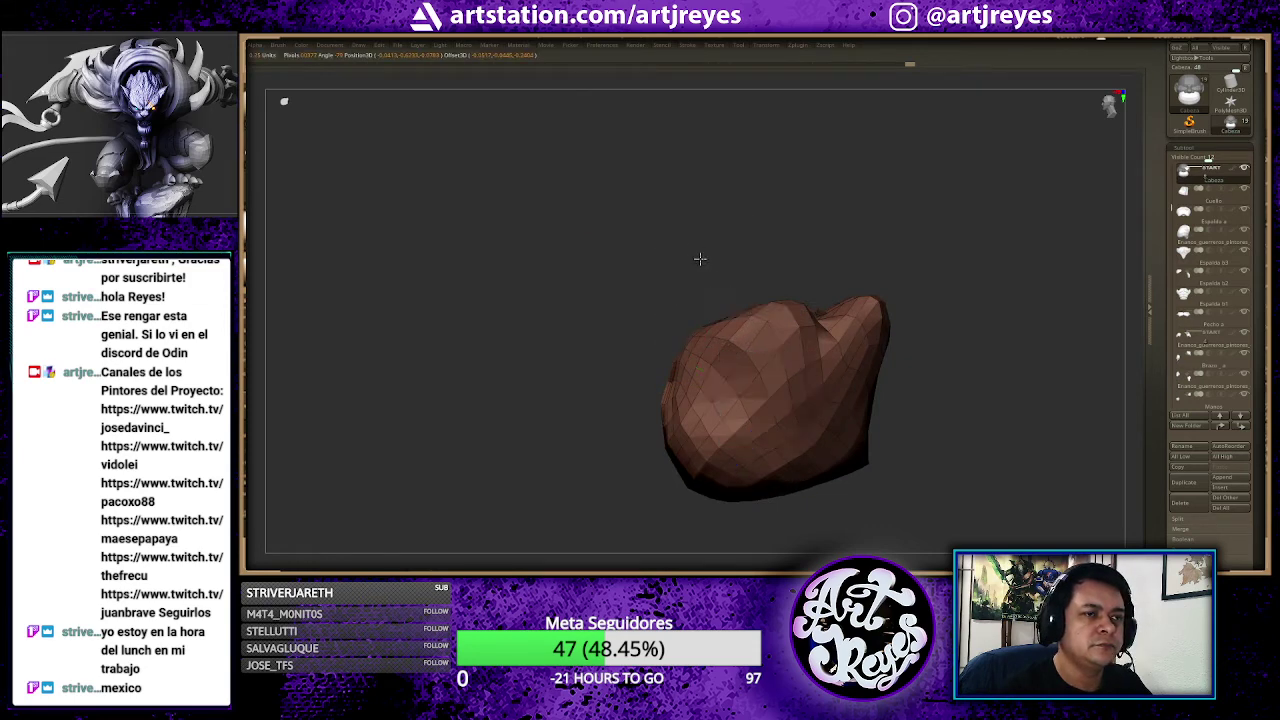
{"action": "left_click_drag", "start_coordinate": [697, 260], "coordinate": [773, 262], "text": "shift"}
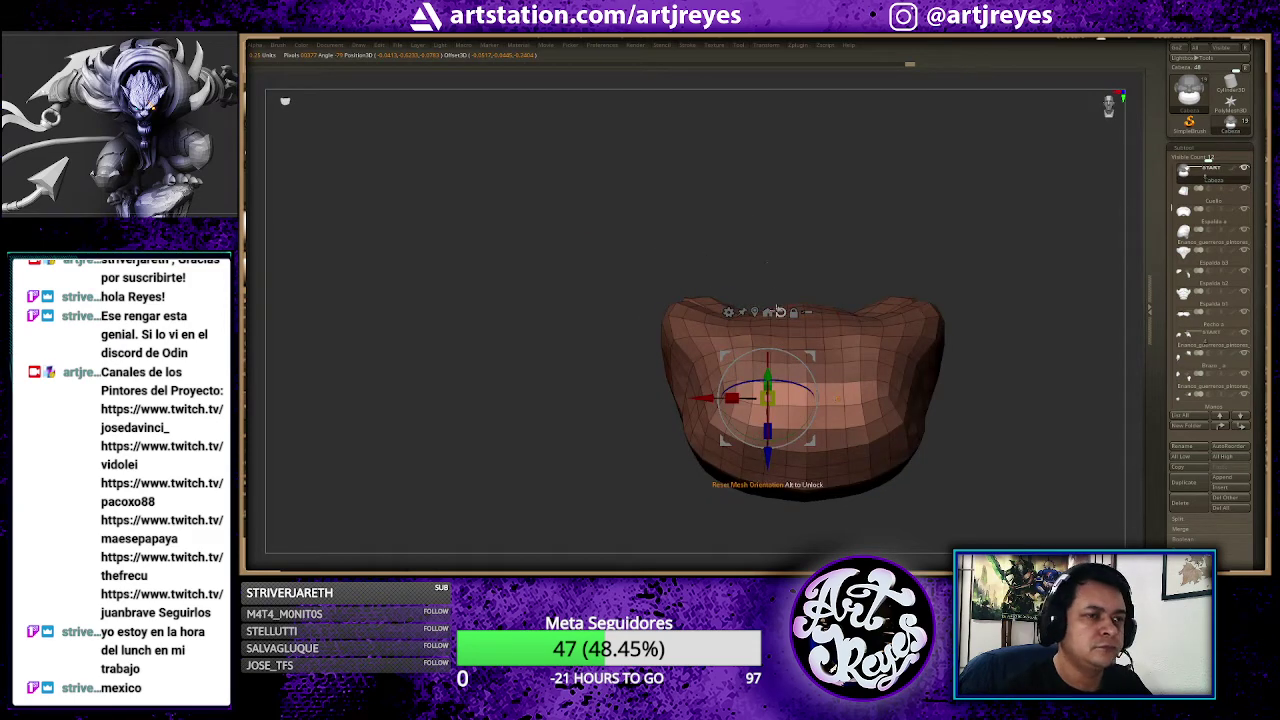
{"action": "left_click", "coordinate": [756, 312]}
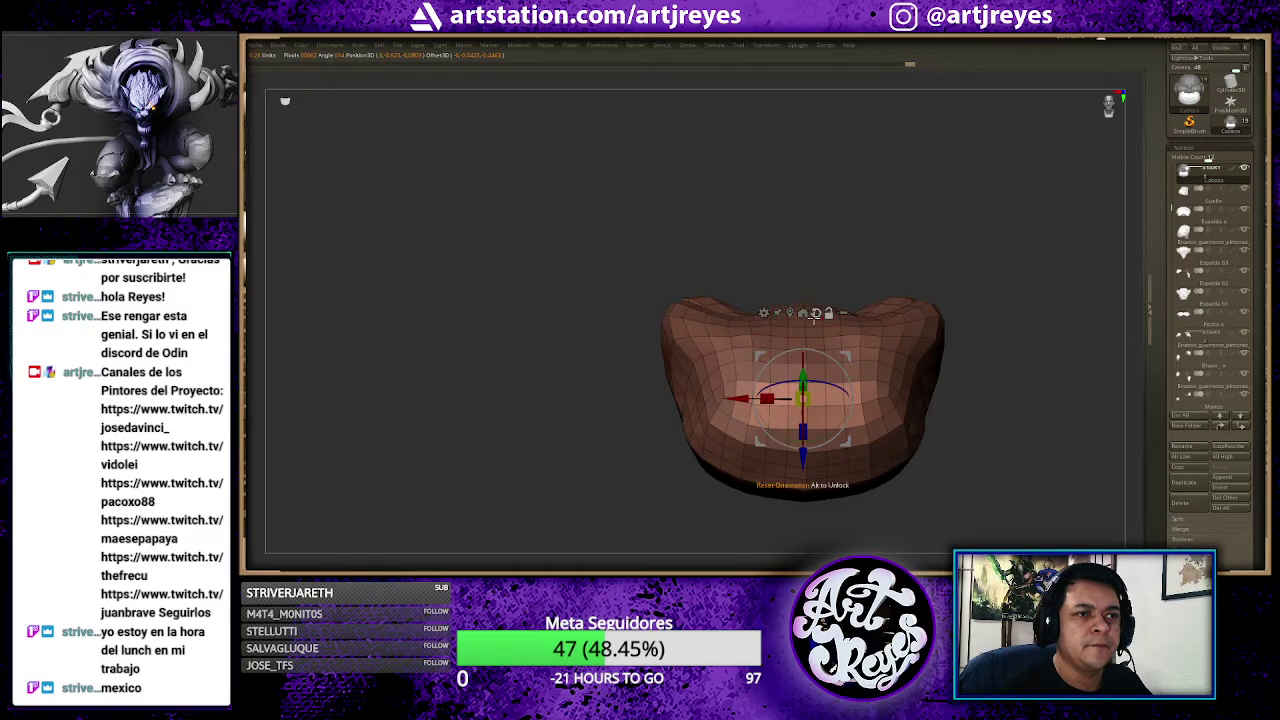
{"action": "left_click_drag", "start_coordinate": [834, 243], "coordinate": [791, 244]}
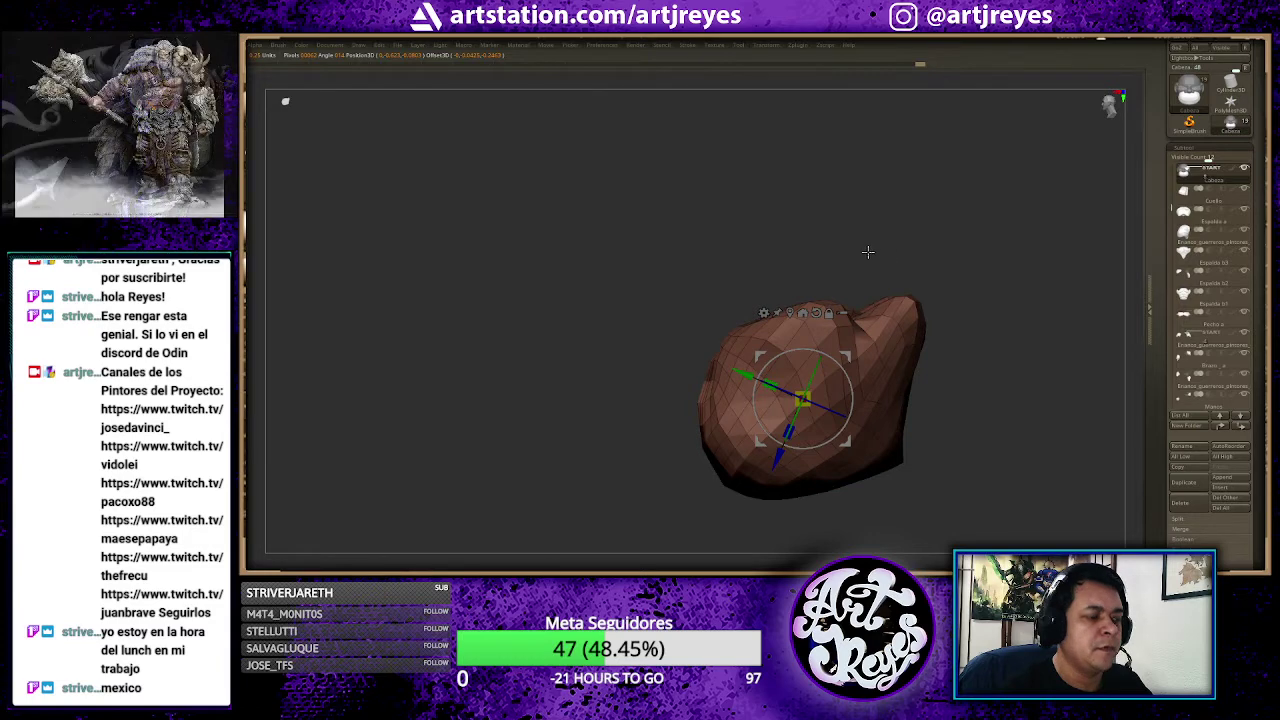
{"action": "key", "text": "q"}
{"action": "mouse_move", "coordinate": [934, 243]}
{"action": "left_mouse_down"}
{"action": "mouse_move", "coordinate": [890, 225]}
{"action": "mouse_move", "coordinate": [914, 223]}
{"action": "mouse_move", "coordinate": [1018, 362]}
{"action": "left_mouse_up"}
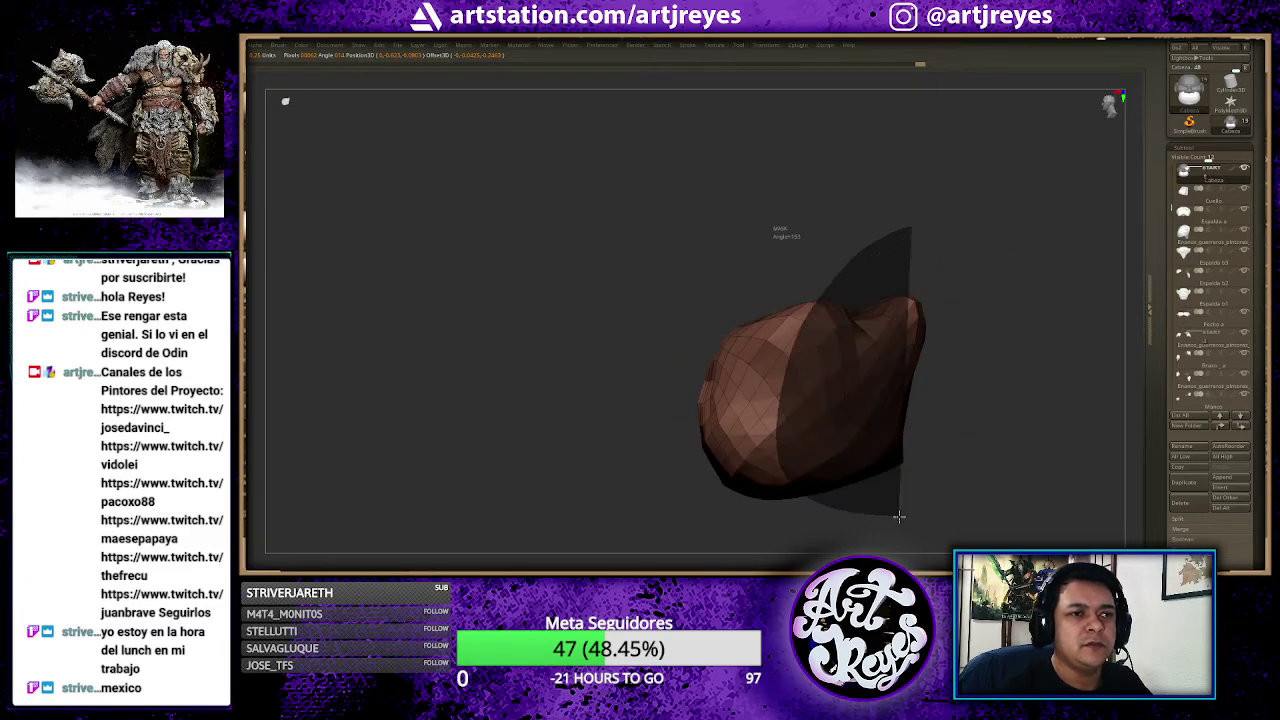
Step: Use the Move gizmo to push the mouth region back into the jaw as a recessed slot
{"action": "key", "text": "w"}
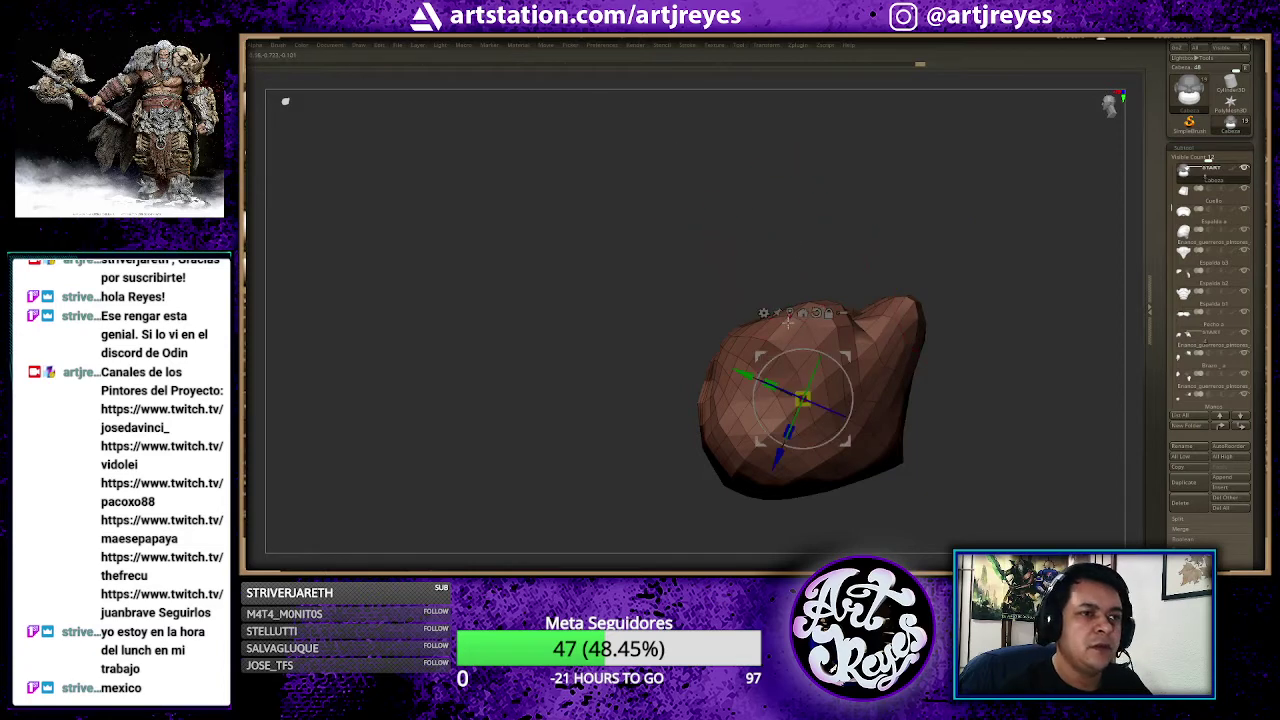
{"action": "left_click_drag", "start_coordinate": [795, 378], "coordinate": [693, 380], "text": "alt"}
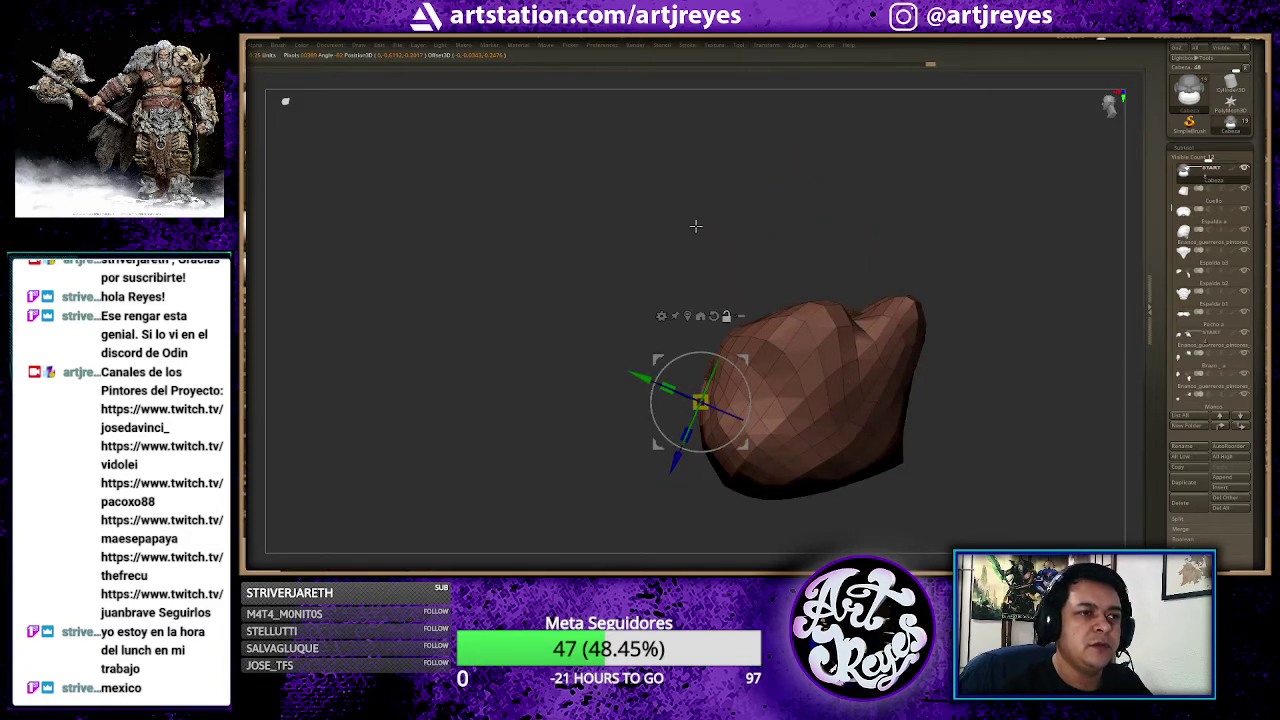
{"action": "mouse_move", "coordinate": [696, 226]}
{"action": "left_mouse_down"}
{"action": "mouse_move", "coordinate": [751, 251]}
{"action": "mouse_move", "coordinate": [744, 289]}
{"action": "left_mouse_up"}
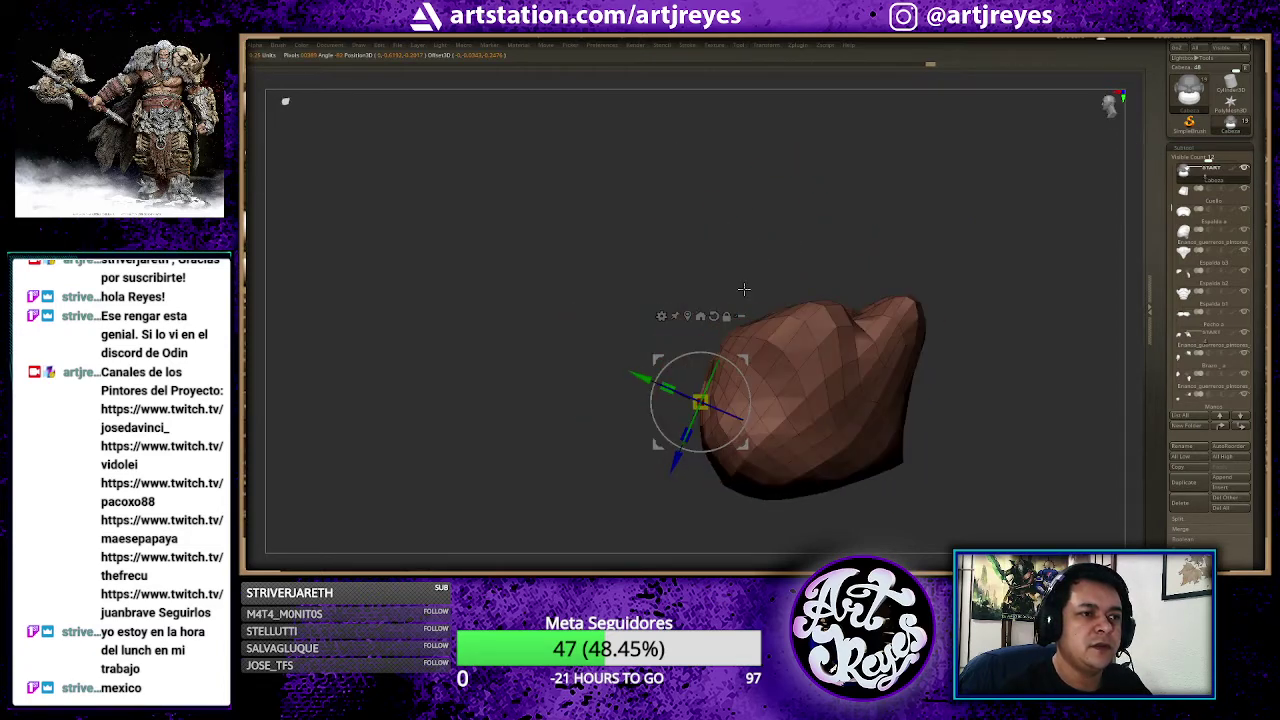
{"action": "left_click_drag", "start_coordinate": [700, 352], "coordinate": [695, 278]}
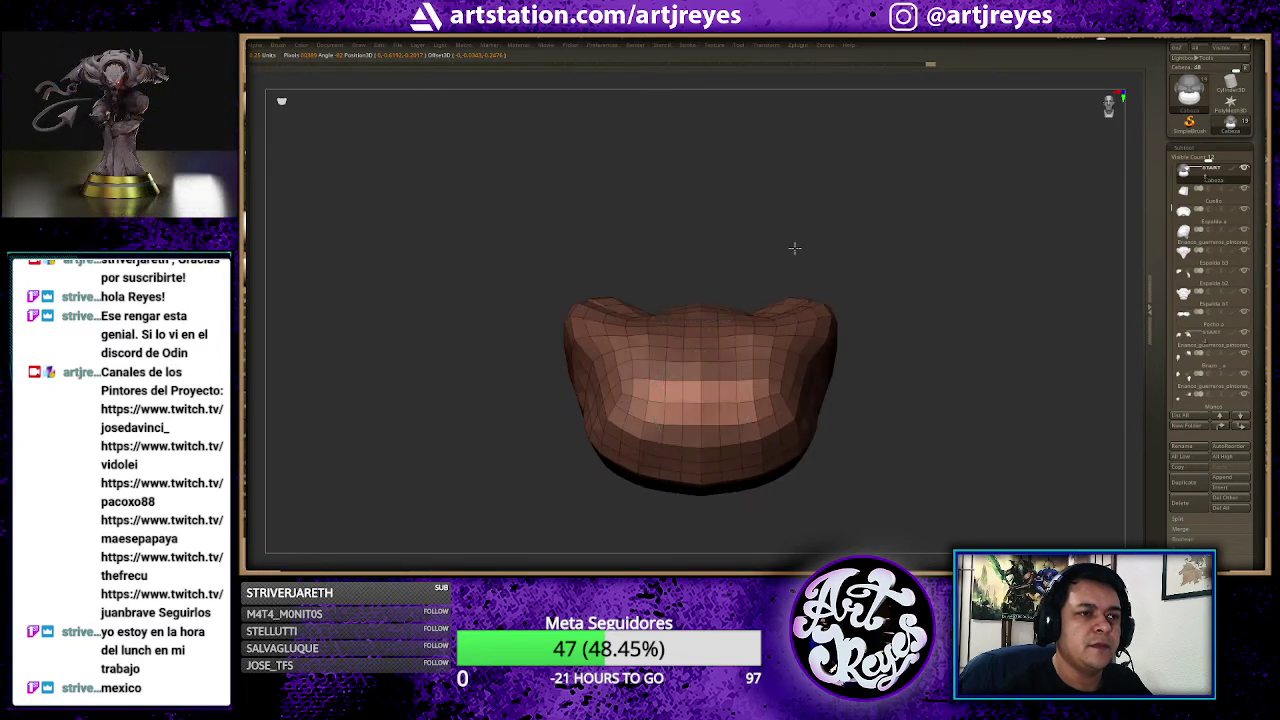
{"action": "left_click_drag", "start_coordinate": [794, 246], "coordinate": [752, 251]}
{"action": "left_click_drag", "start_coordinate": [640, 396], "coordinate": [663, 393]}
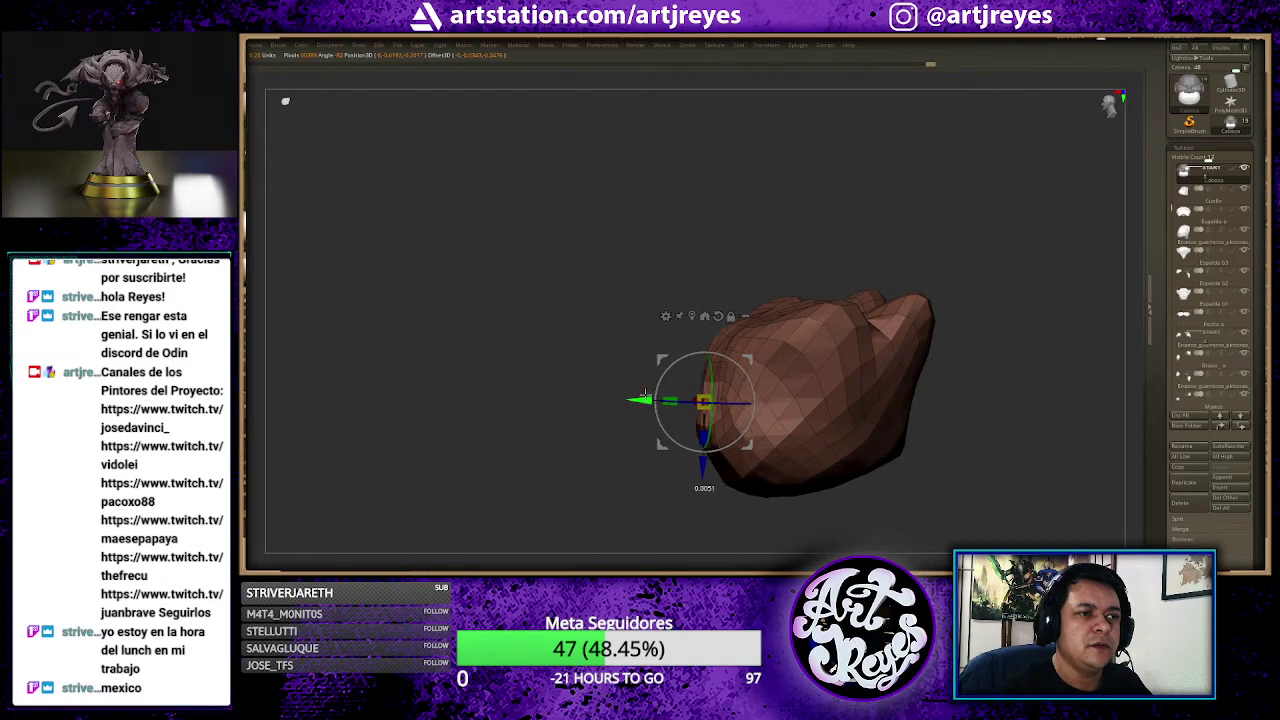
{"action": "left_click_drag", "start_coordinate": [586, 349], "coordinate": [654, 355]}
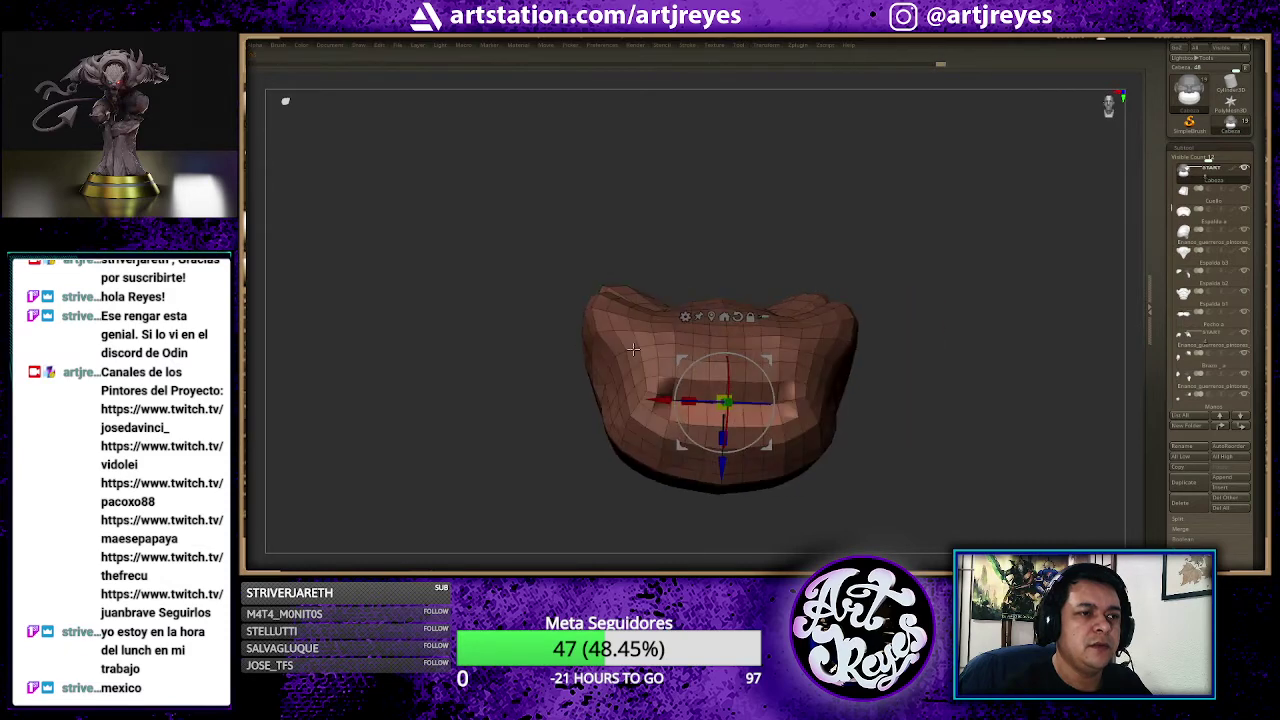
Step: Clear the jaw mask and turn Solo off to show all head pieces
{"action": "key", "text": "q"}
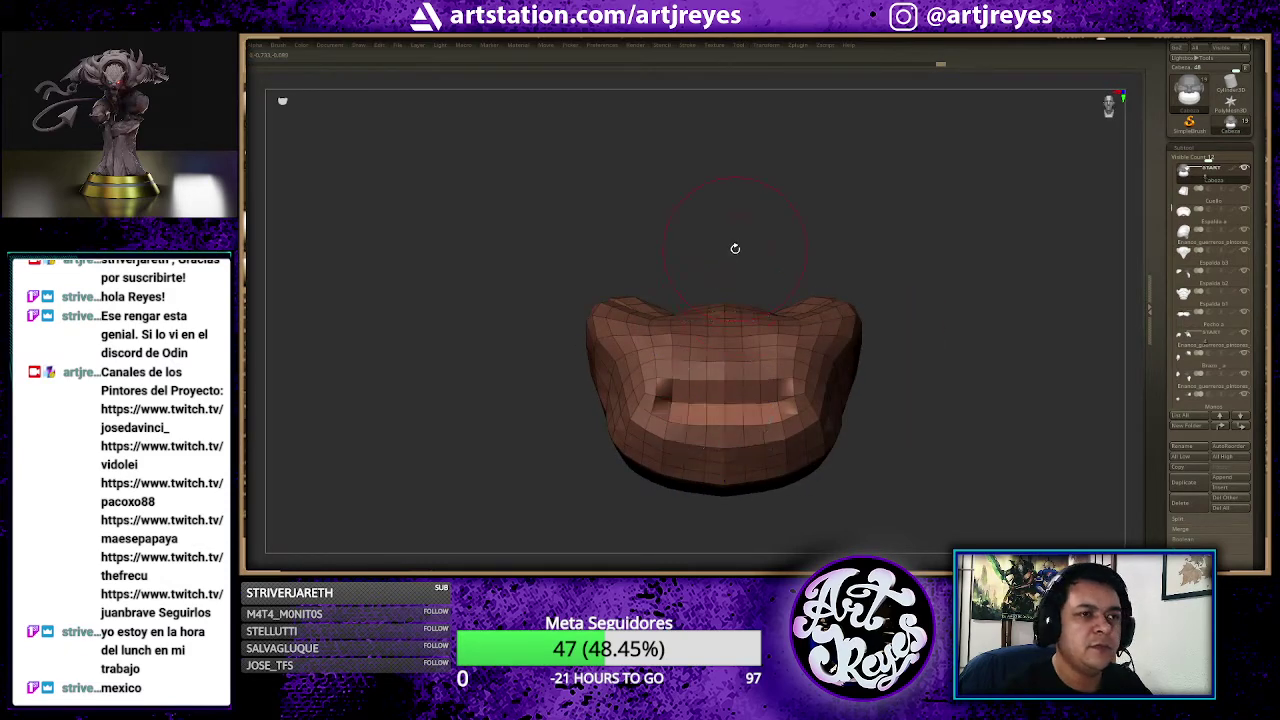
{"action": "mouse_move", "coordinate": [809, 214]}
{"action": "left_mouse_down", "text": "ctrl"}
{"action": "mouse_move", "coordinate": [986, 300]}
{"action": "mouse_move", "coordinate": [904, 308]}
{"action": "left_mouse_up", "text": "ctrl"}
{"action": "left_click", "coordinate": [950, 284], "text": "ctrl+shift"}
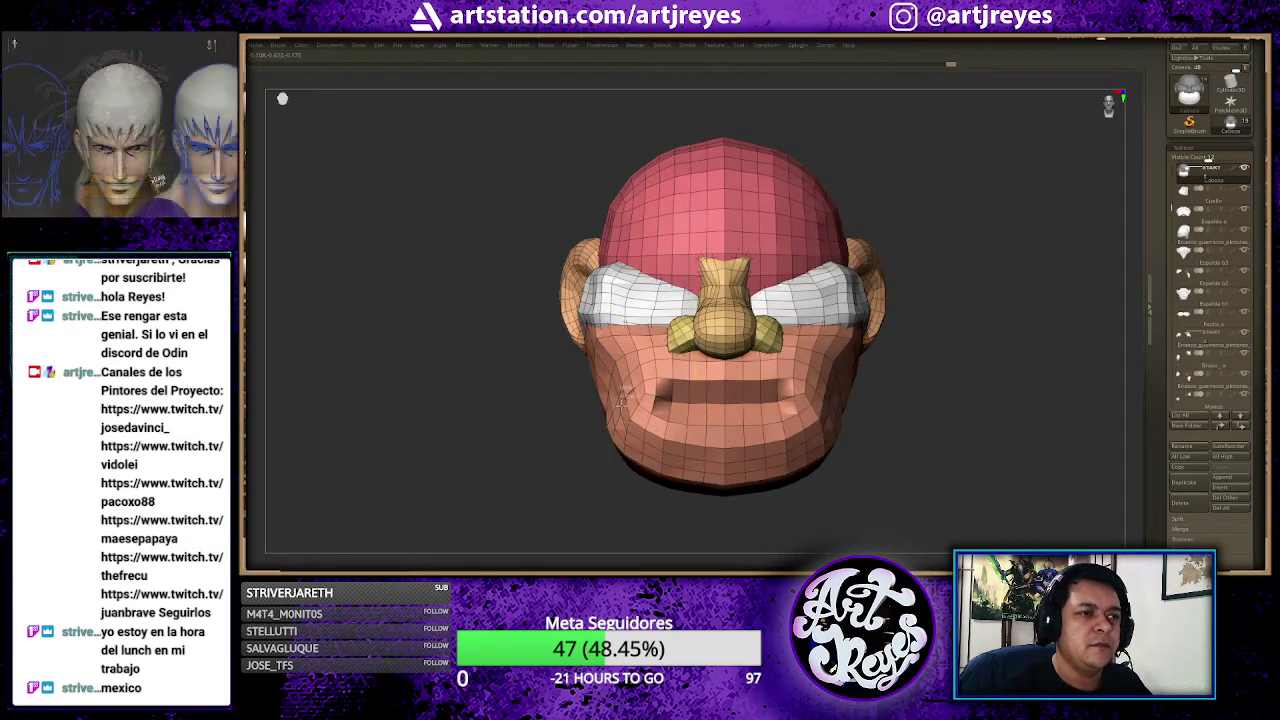
Step: Mask the lower jaw and mouth region, then erase the mask over the mouth and chin
{"action": "mouse_move", "coordinate": [625, 405]}
{"action": "left_mouse_down", "text": "ctrl"}
{"action": "mouse_move", "coordinate": [795, 420]}
{"action": "mouse_move", "coordinate": [765, 445]}
{"action": "mouse_move", "coordinate": [766, 468]}
{"action": "left_mouse_up", "text": "ctrl"}
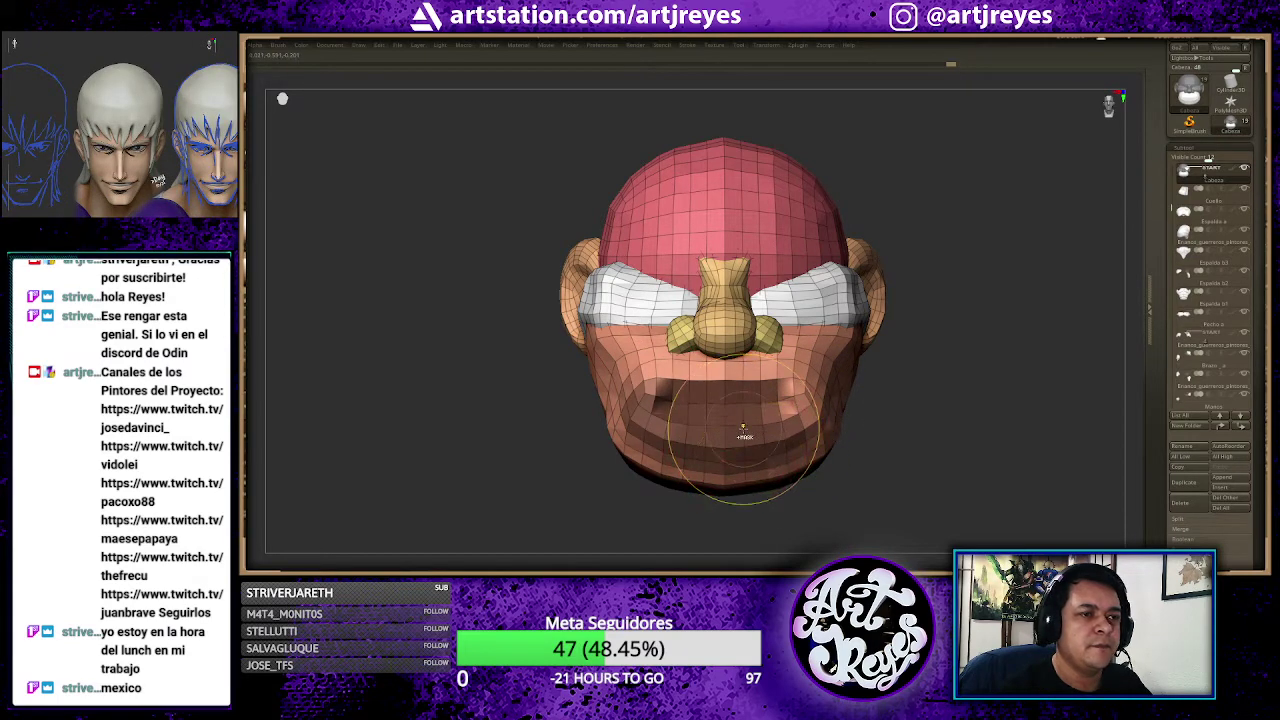
{"action": "left_click", "coordinate": [685, 405], "text": "ctrl"}
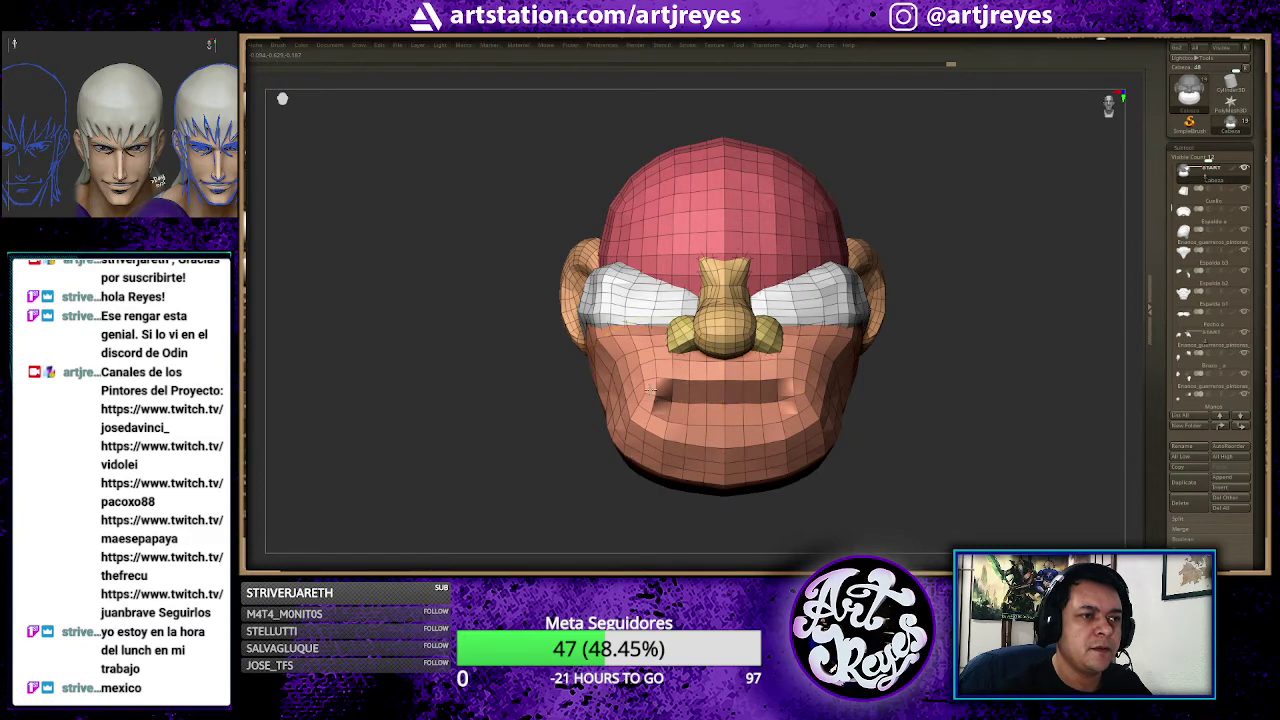
{"action": "left_click_drag", "start_coordinate": [638, 400], "coordinate": [745, 450], "text": "ctrl"}
{"action": "mouse_move", "coordinate": [743, 383]}
{"action": "left_mouse_down", "text": "ctrl+alt"}
{"action": "mouse_move", "coordinate": [690, 393]}
{"action": "mouse_move", "coordinate": [740, 395]}
{"action": "left_mouse_up", "text": "ctrl+alt"}
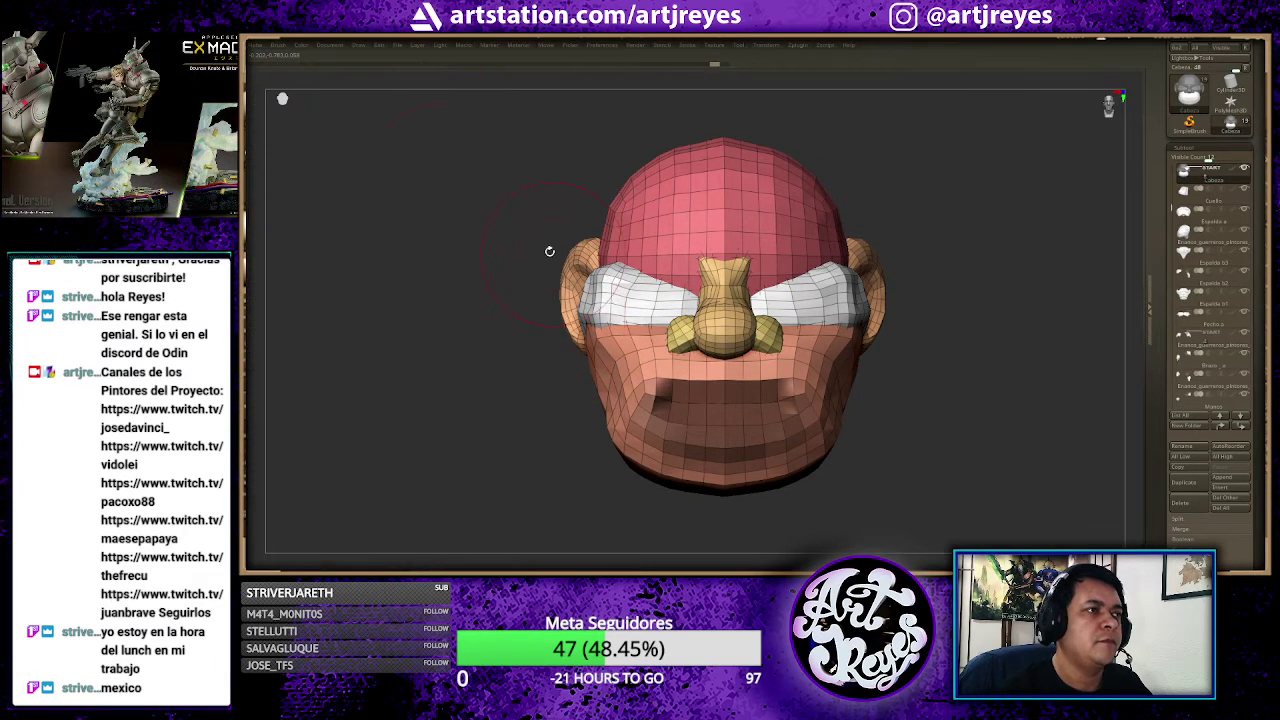
Step: Try pulling the lower lip up and forward, then undo the bulge
{"action": "key", "text": "Tab"}
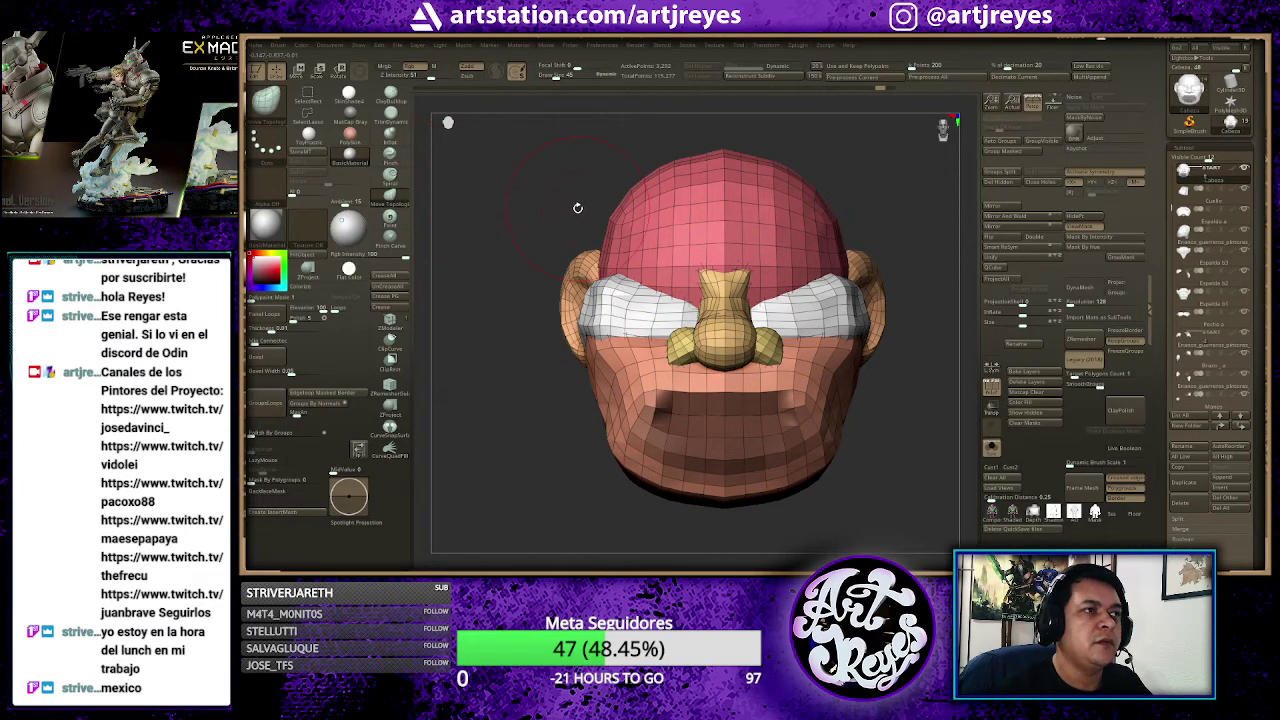
{"action": "key", "text": "Tab"}
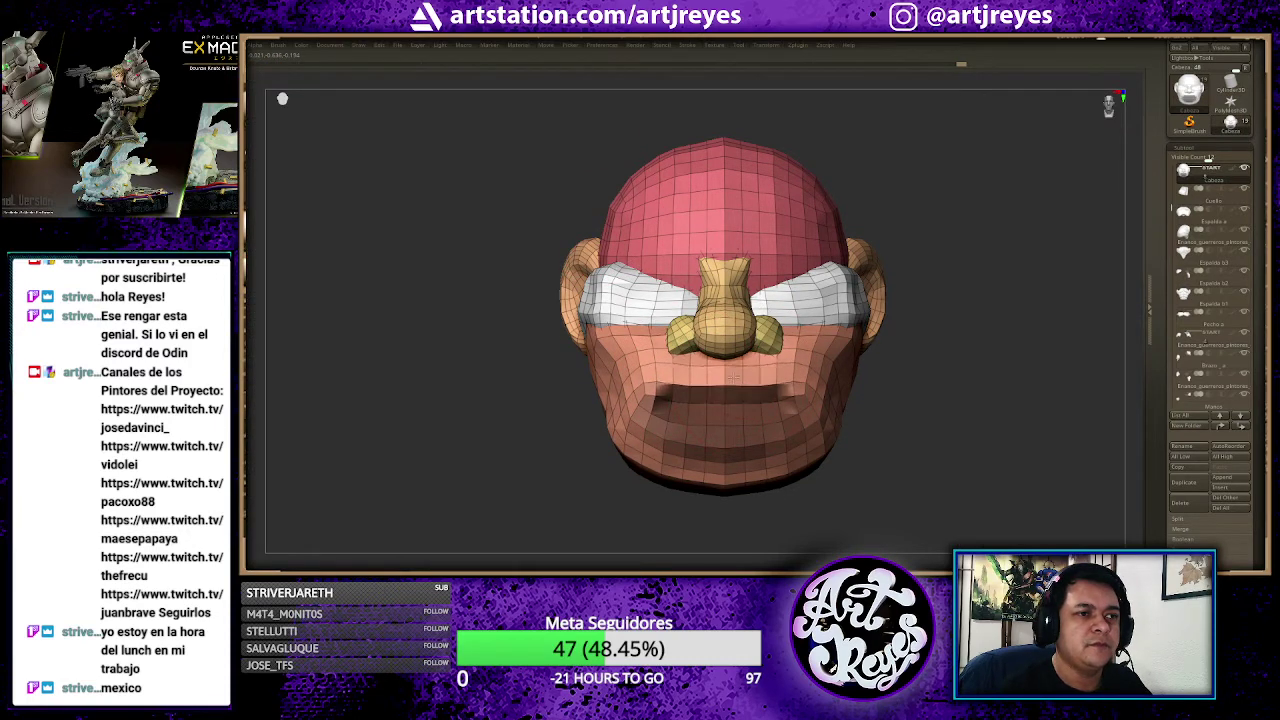
{"action": "mouse_move", "coordinate": [745, 418]}
{"action": "left_mouse_down"}
{"action": "mouse_move", "coordinate": [750, 381]}
{"action": "mouse_move", "coordinate": [715, 397]}
{"action": "left_mouse_up"}
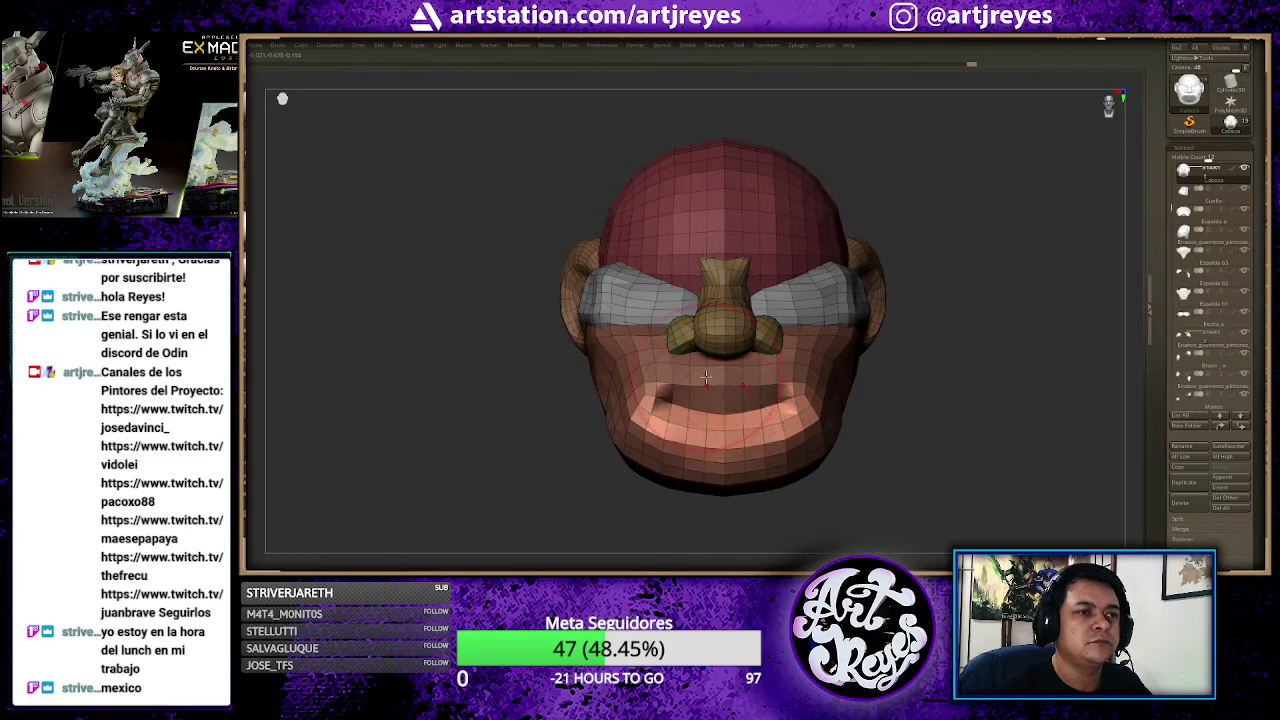
{"action": "key", "text": "ctrl+z"}
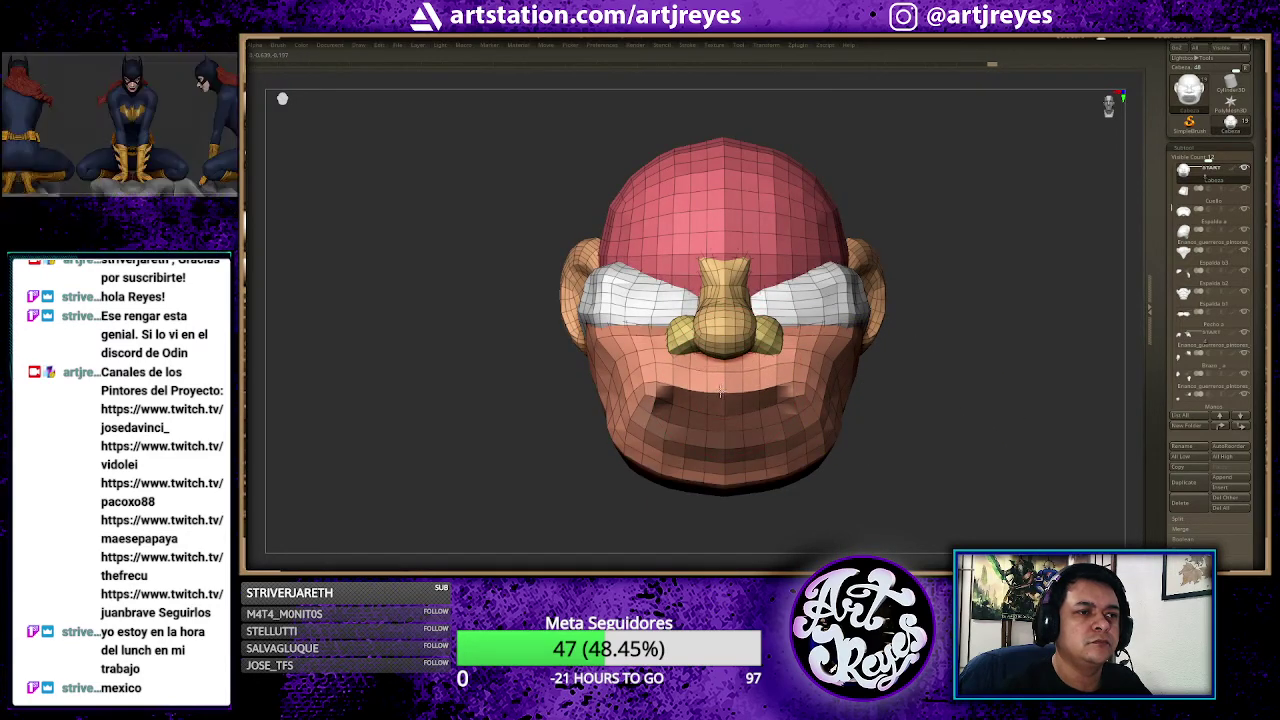
Step: Check the head from several angles, undo the last mouth stroke, and restore the interface palettes
{"action": "left_click_drag", "start_coordinate": [968, 418], "coordinate": [992, 417]}
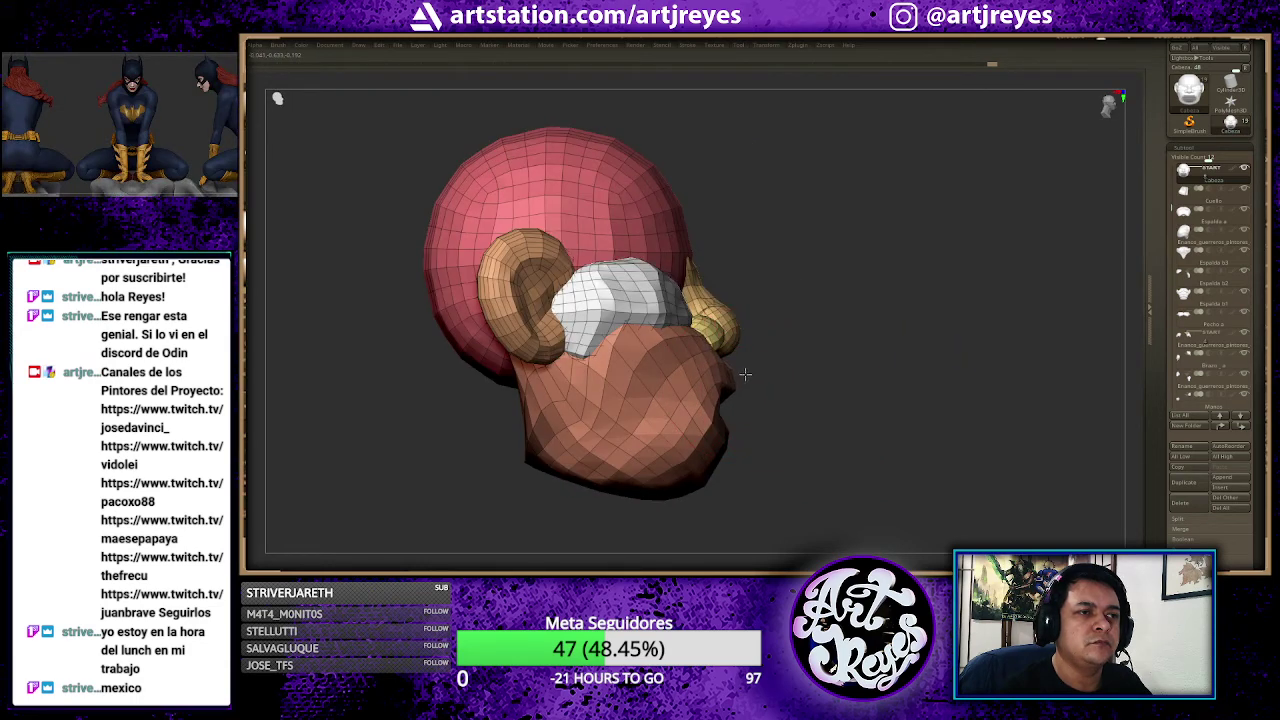
{"action": "left_click_drag", "start_coordinate": [745, 374], "coordinate": [852, 433]}
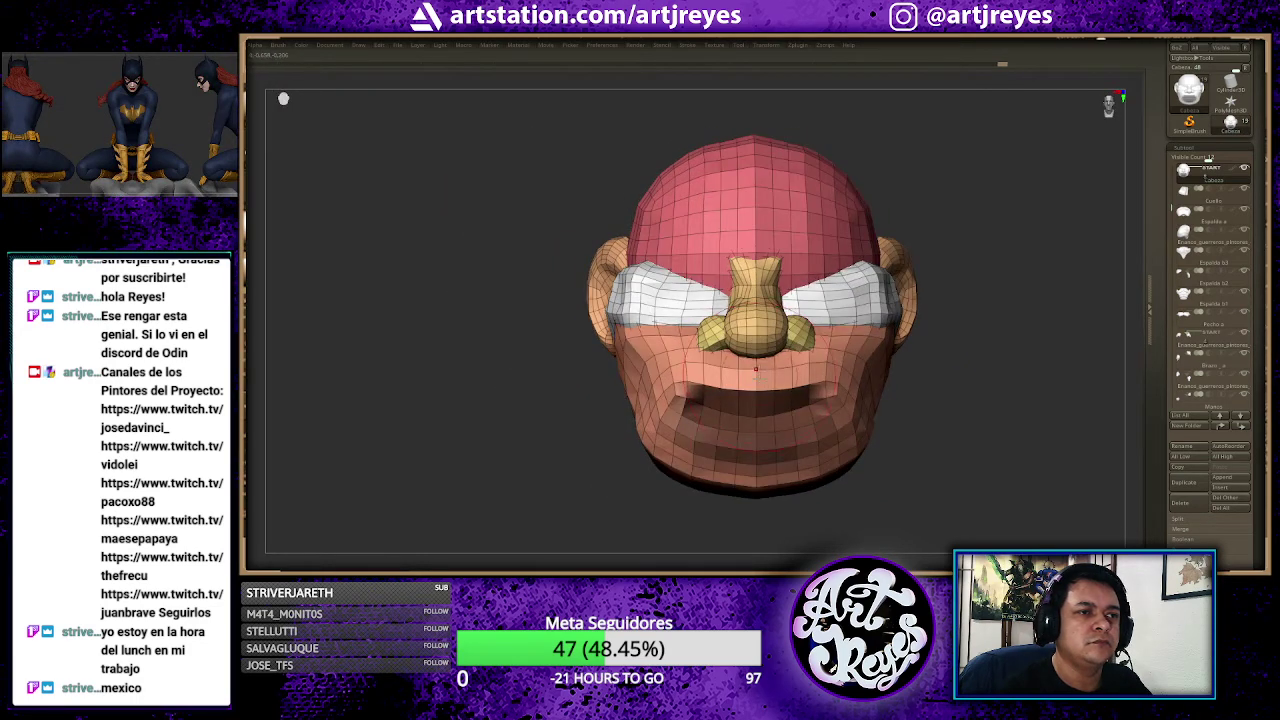
{"action": "left_click_drag", "start_coordinate": [970, 381], "coordinate": [985, 455]}
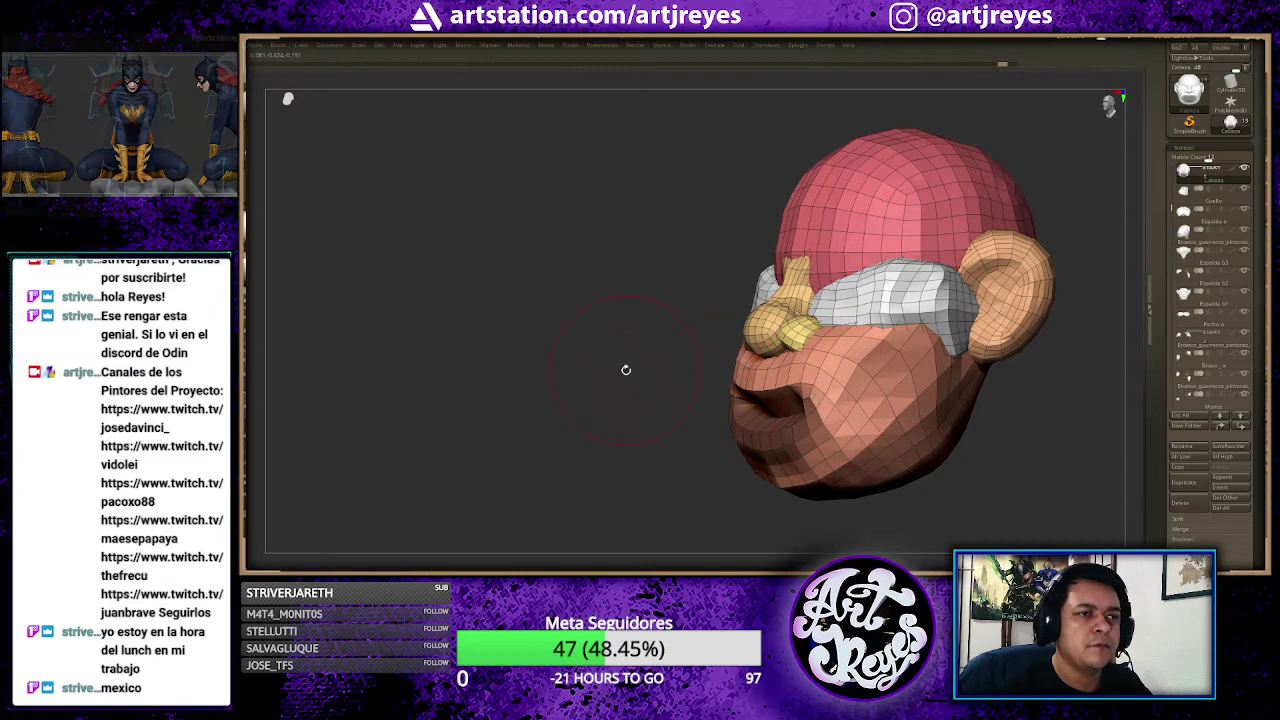
{"action": "left_click_drag", "start_coordinate": [626, 366], "coordinate": [807, 372]}
{"action": "key", "text": "space"}
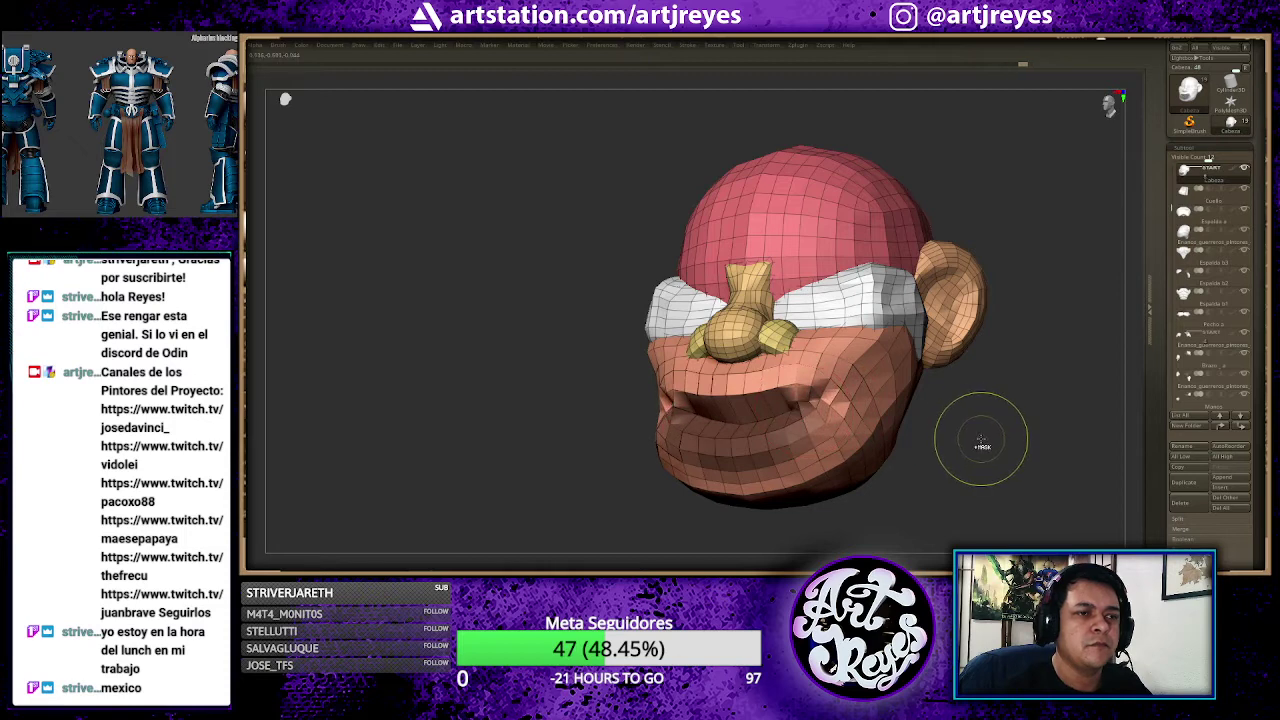
{"action": "key", "text": "ctrl+z"}
{"action": "key", "text": "ctrl+z"}
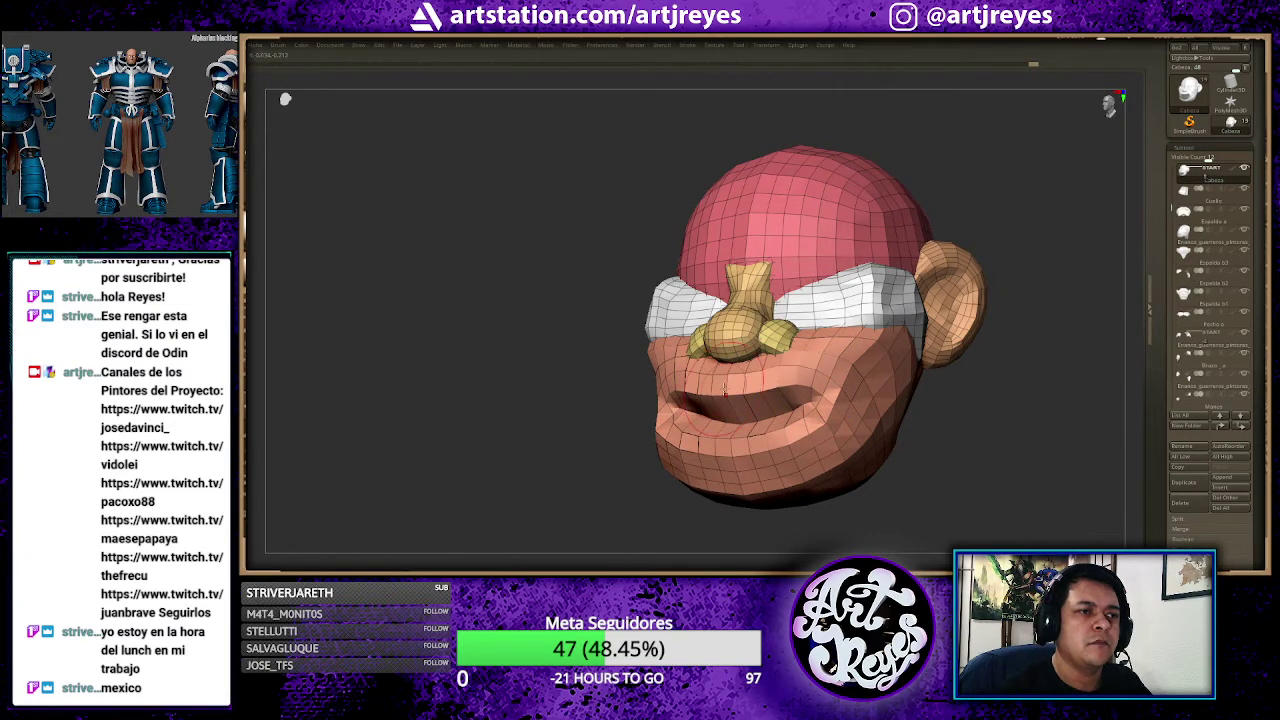
{"action": "key", "text": "Tab"}
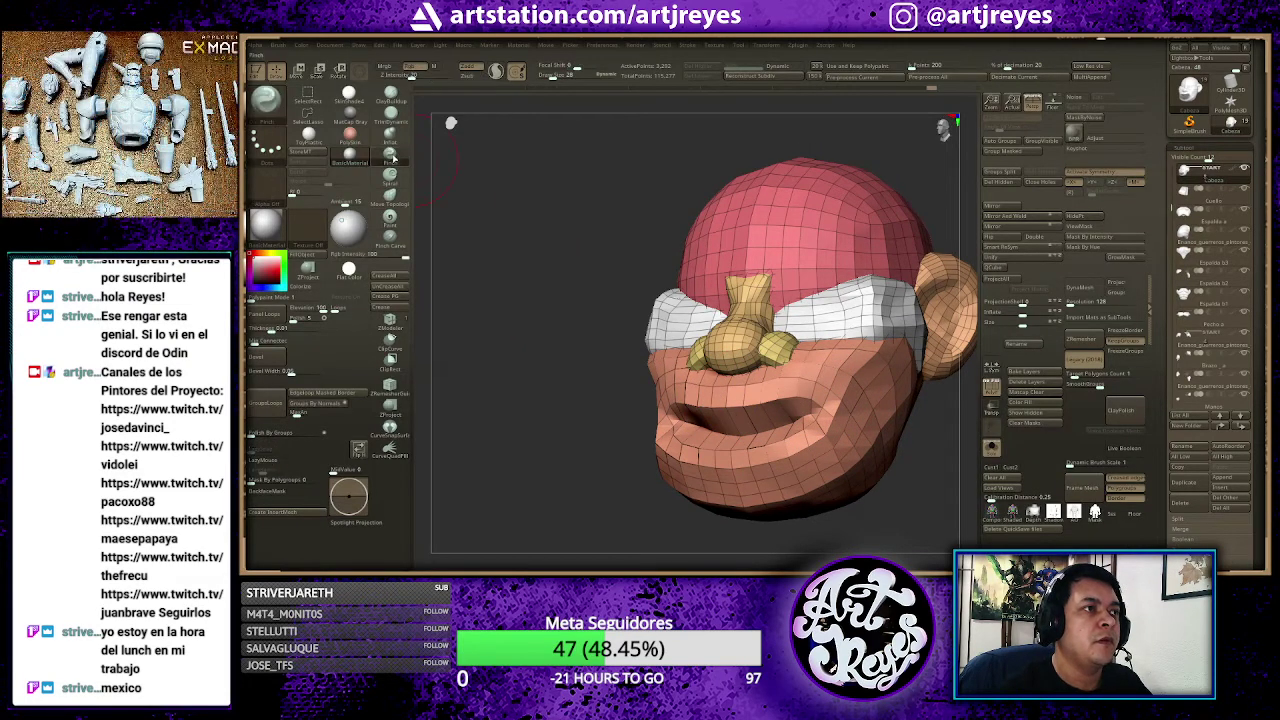
{"action": "key", "text": "space"}
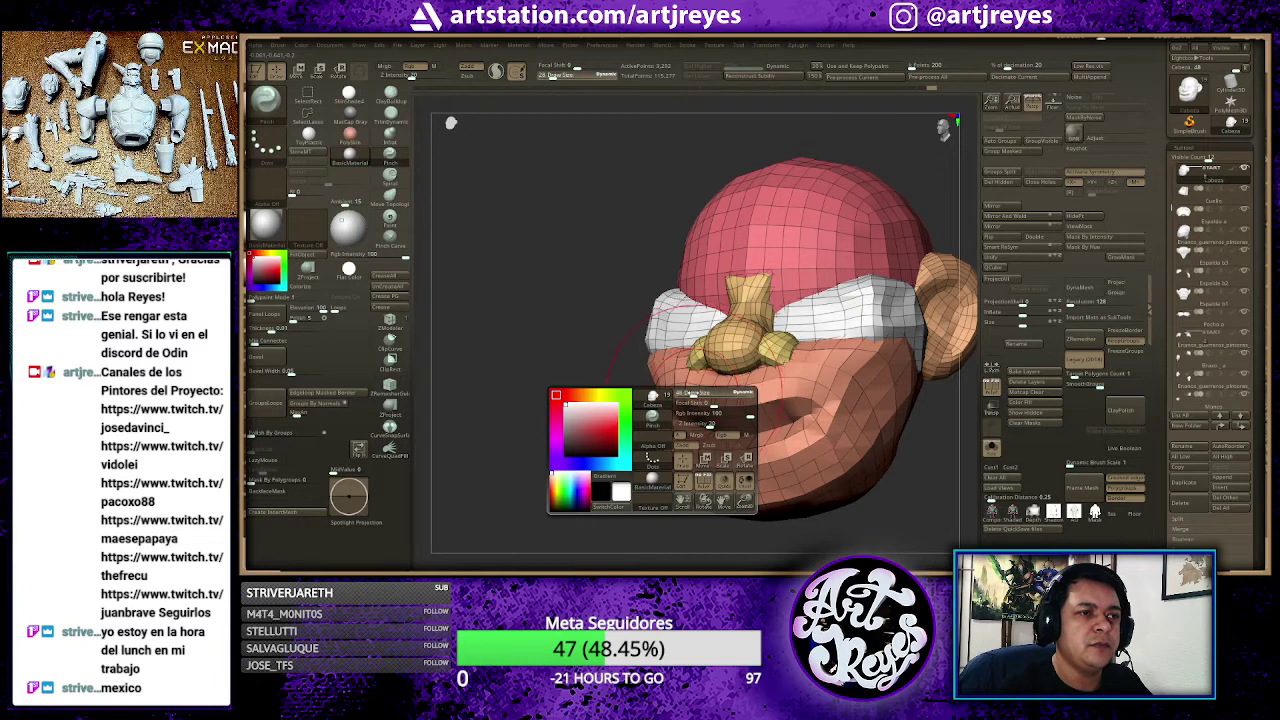
Step: Isolate the mouth polygroup and narrow the opening into rounder, smoother lips
{"action": "left_click", "coordinate": [723, 410], "text": "ctrl+shift"}
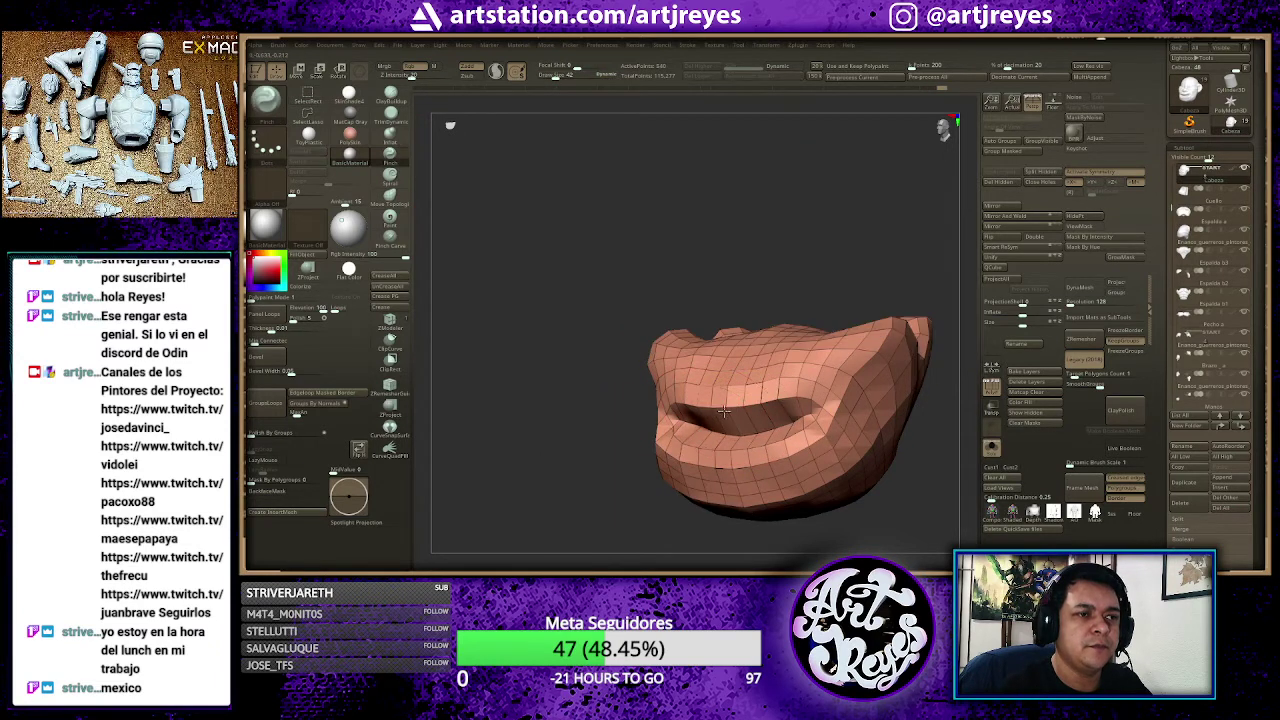
{"action": "mouse_move", "coordinate": [713, 415]}
{"action": "left_mouse_down"}
{"action": "mouse_move", "coordinate": [813, 408]}
{"action": "mouse_move", "coordinate": [729, 388]}
{"action": "mouse_move", "coordinate": [771, 277]}
{"action": "left_mouse_up"}
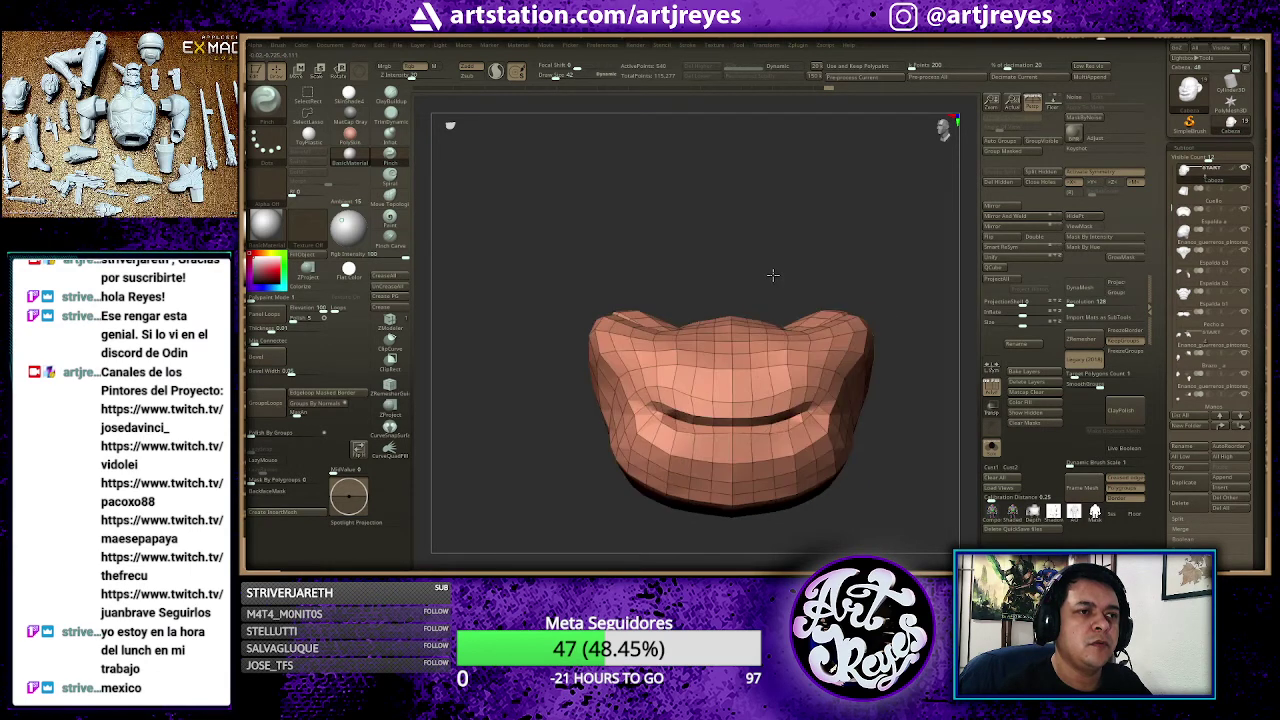
{"action": "mouse_move", "coordinate": [843, 297]}
{"action": "left_mouse_down"}
{"action": "mouse_move", "coordinate": [886, 285]}
{"action": "mouse_move", "coordinate": [890, 255]}
{"action": "left_mouse_up"}
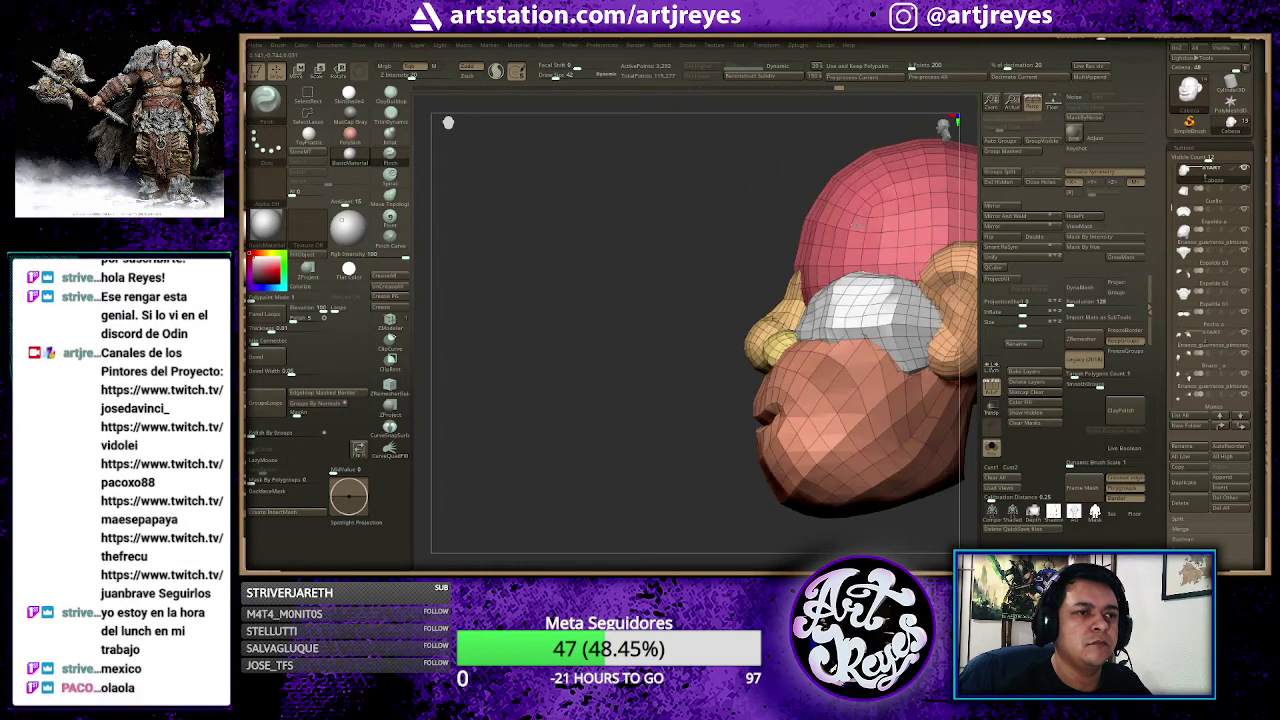
Step: From an exact front view, lasso-mask the lower face and eye band
{"action": "left_click_drag", "start_coordinate": [748, 306], "coordinate": [762, 420], "text": "shift"}
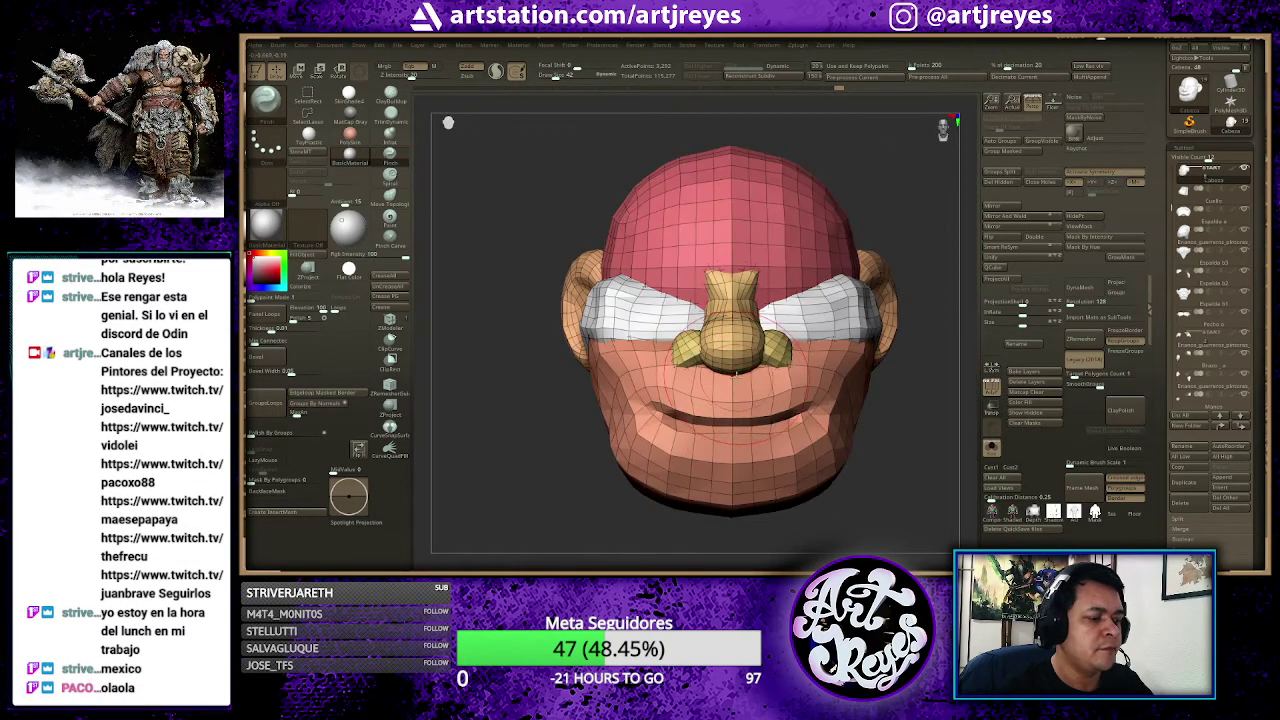
{"action": "key", "text": "space"}
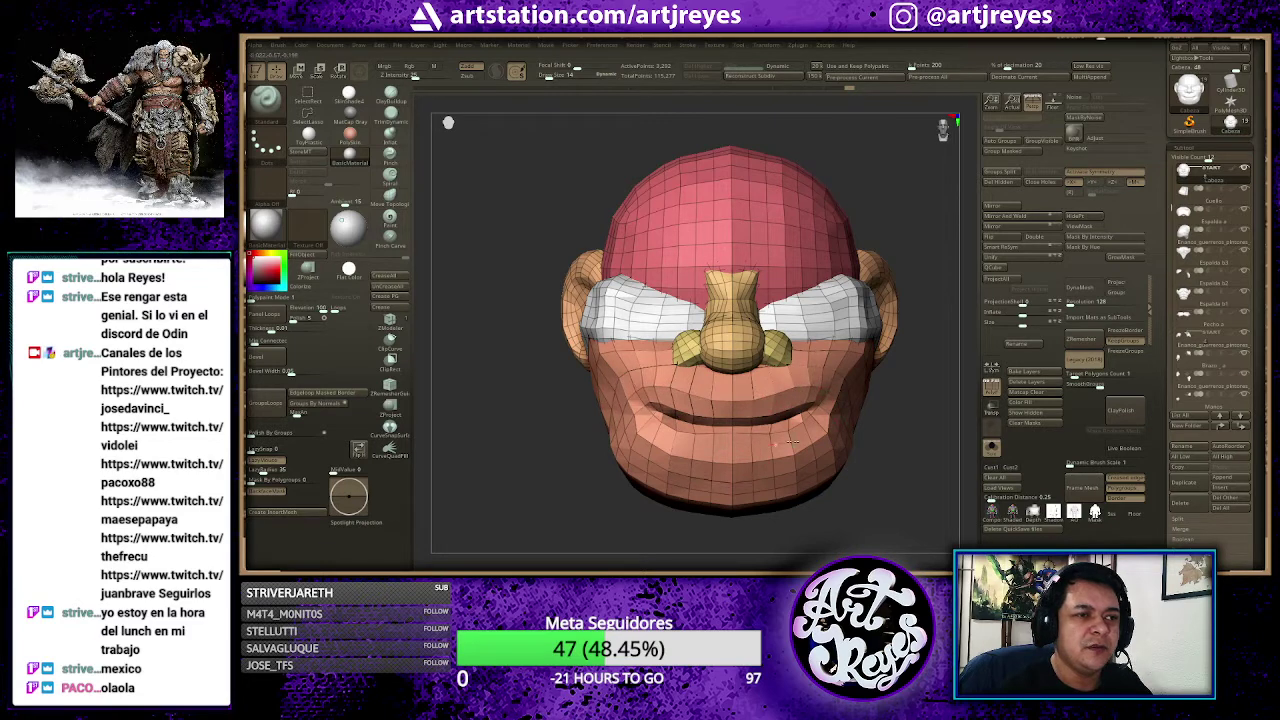
{"action": "key", "text": "ctrl"}
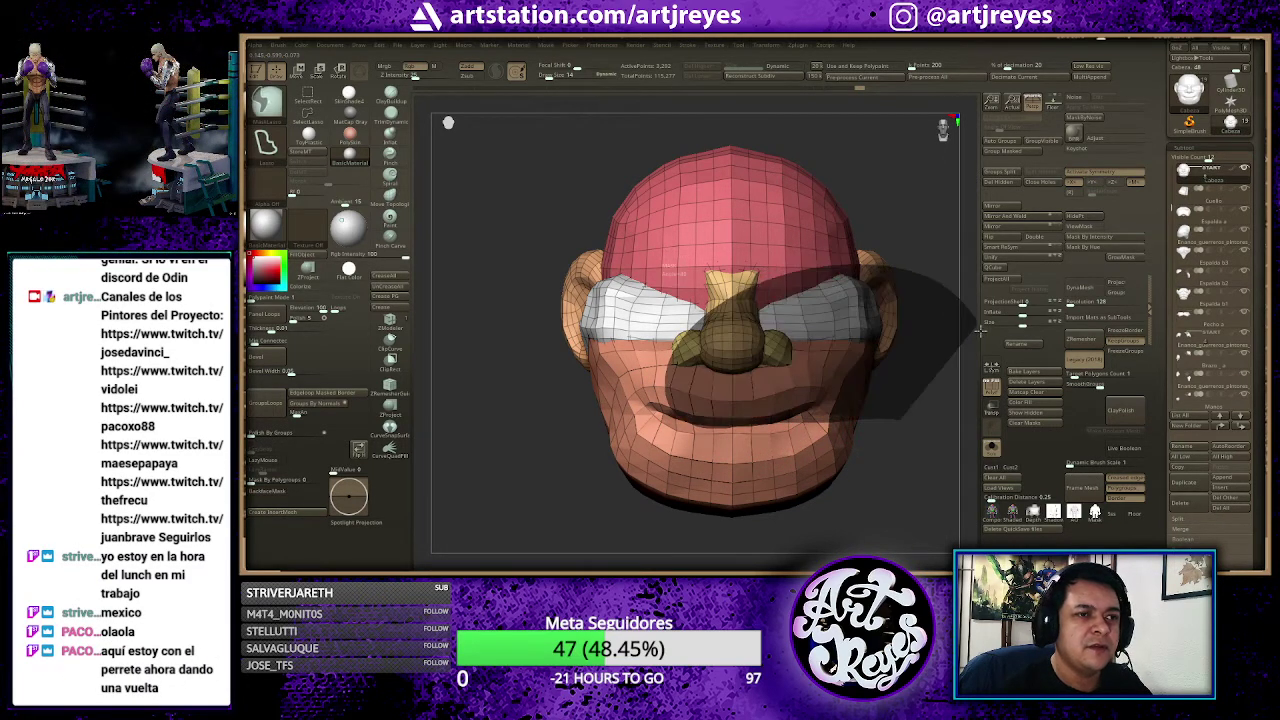
{"action": "left_click_drag", "start_coordinate": [686, 420], "coordinate": [820, 405], "text": "ctrl"}
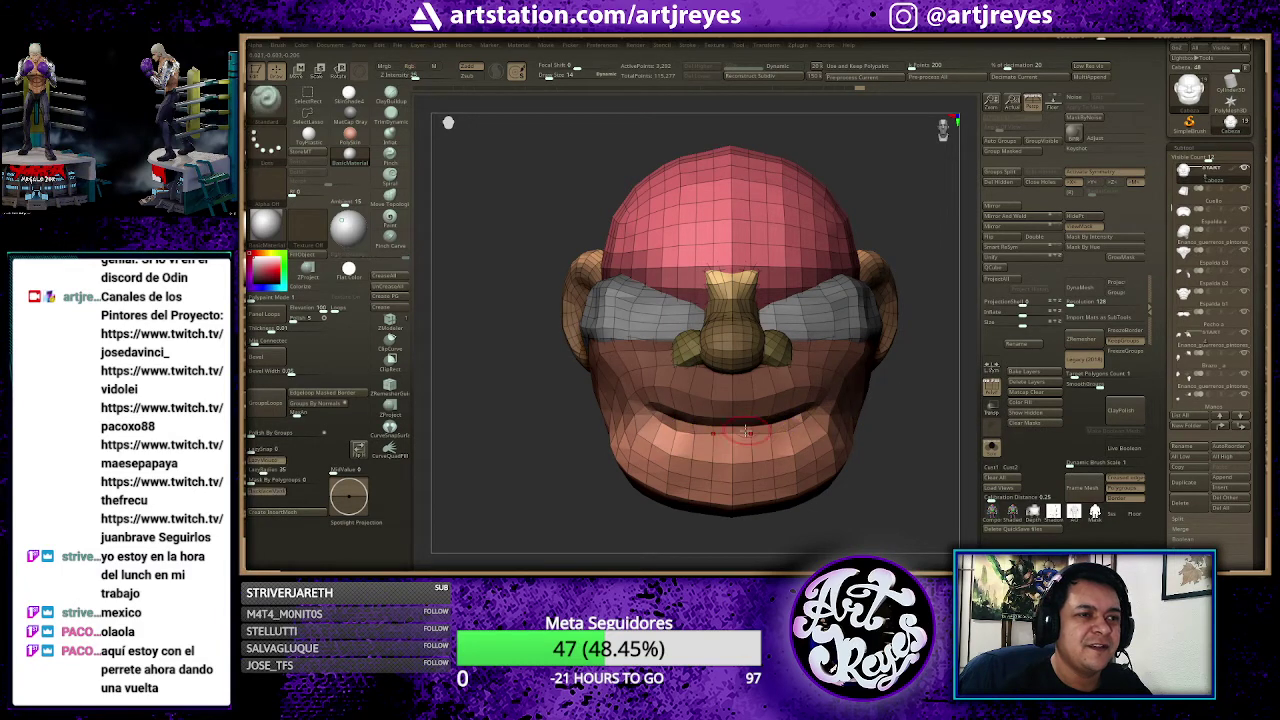
{"action": "key", "text": "space"}
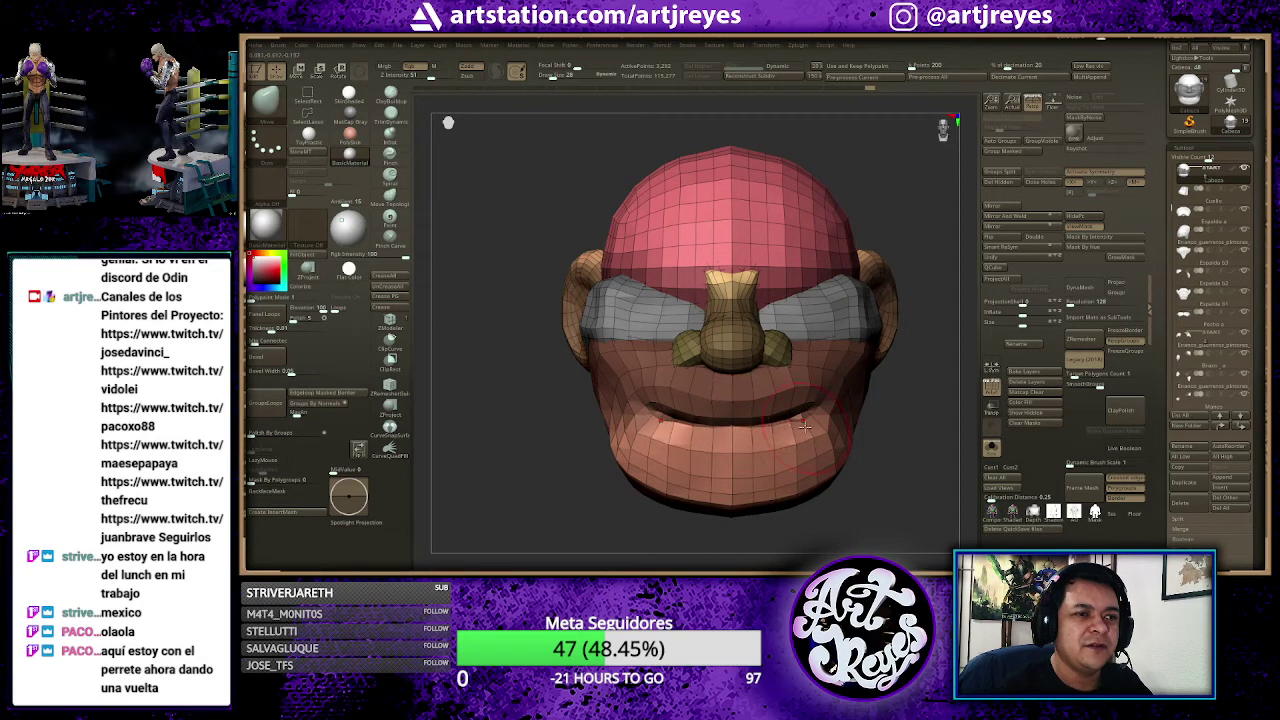
Step: In profile, lasso the area under the chin and adjust its polygons
{"action": "left_click_drag", "start_coordinate": [901, 438], "coordinate": [690, 425]}
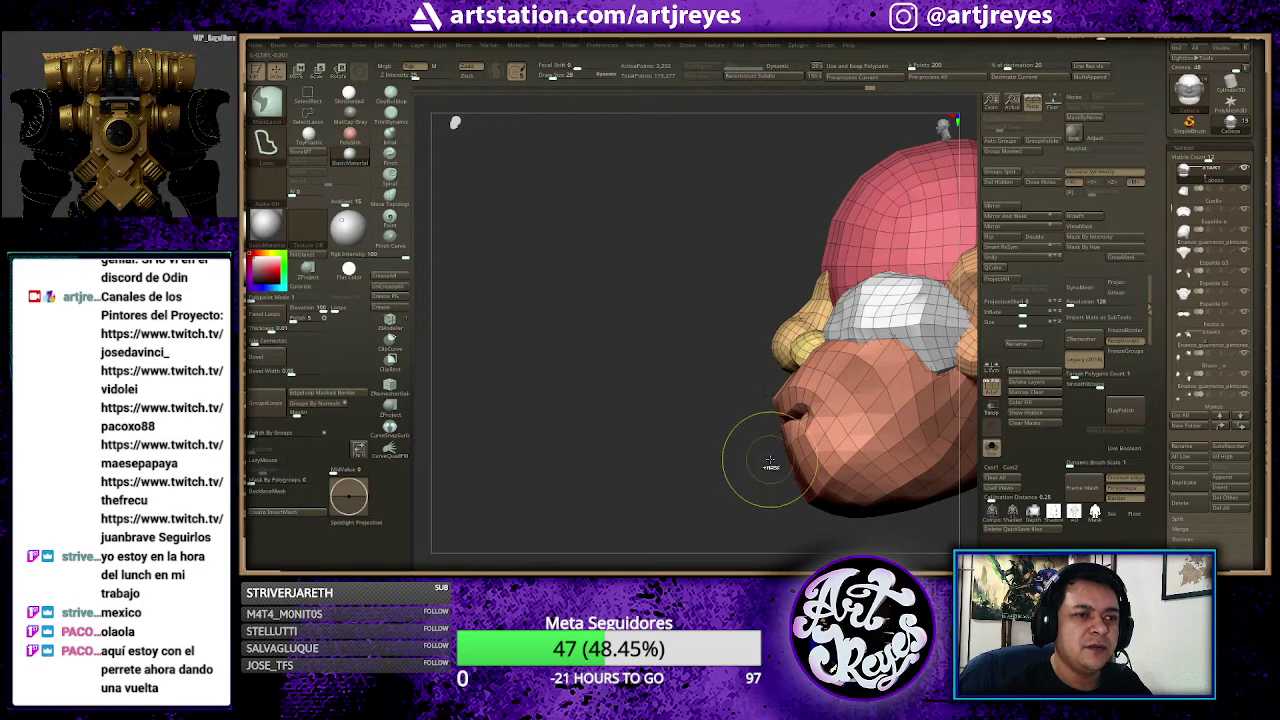
{"action": "mouse_move", "coordinate": [767, 457]}
{"action": "left_mouse_down", "text": "ctrl+shift"}
{"action": "mouse_move", "coordinate": [678, 255]}
{"action": "mouse_move", "coordinate": [740, 400]}
{"action": "mouse_move", "coordinate": [802, 484]}
{"action": "mouse_move", "coordinate": [822, 462]}
{"action": "mouse_move", "coordinate": [824, 498]}
{"action": "mouse_move", "coordinate": [862, 440]}
{"action": "left_mouse_up", "text": "ctrl+shift"}
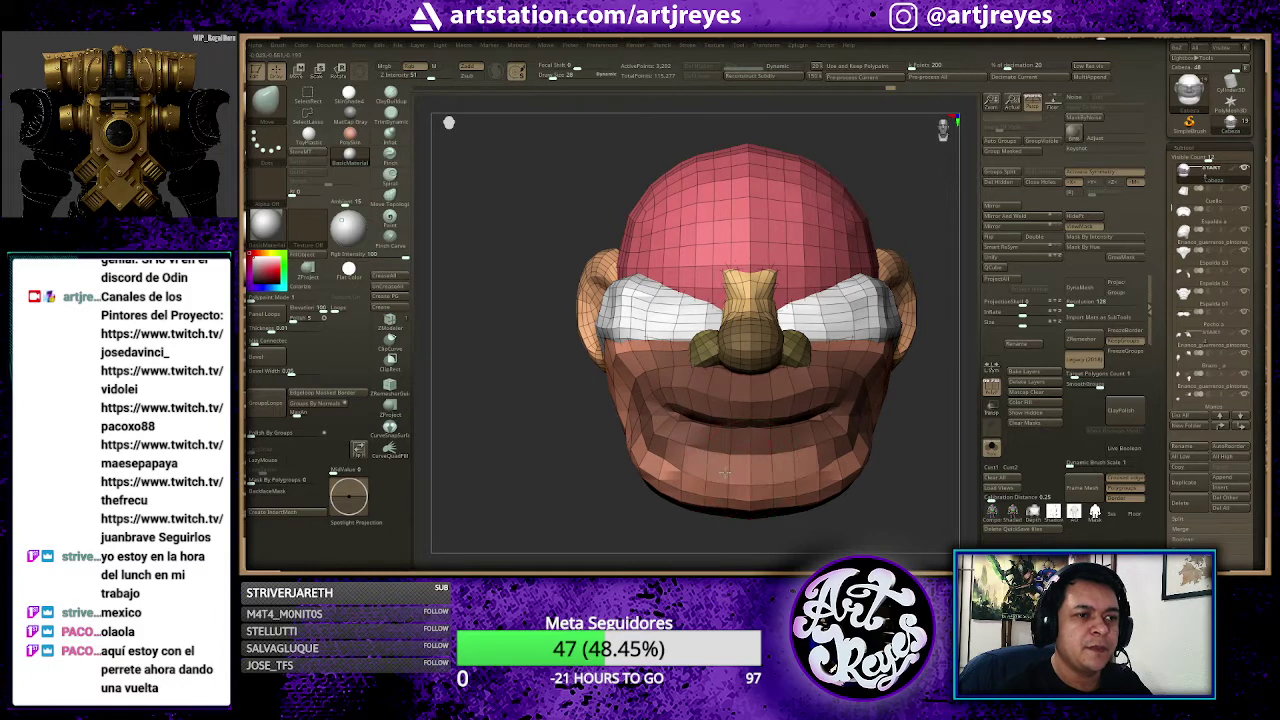
{"action": "mouse_move", "coordinate": [862, 440]}
{"action": "left_mouse_down", "text": "ctrl+alt+shift"}
{"action": "mouse_move", "coordinate": [907, 435]}
{"action": "mouse_move", "coordinate": [872, 434]}
{"action": "left_mouse_up", "text": "ctrl+alt+shift"}
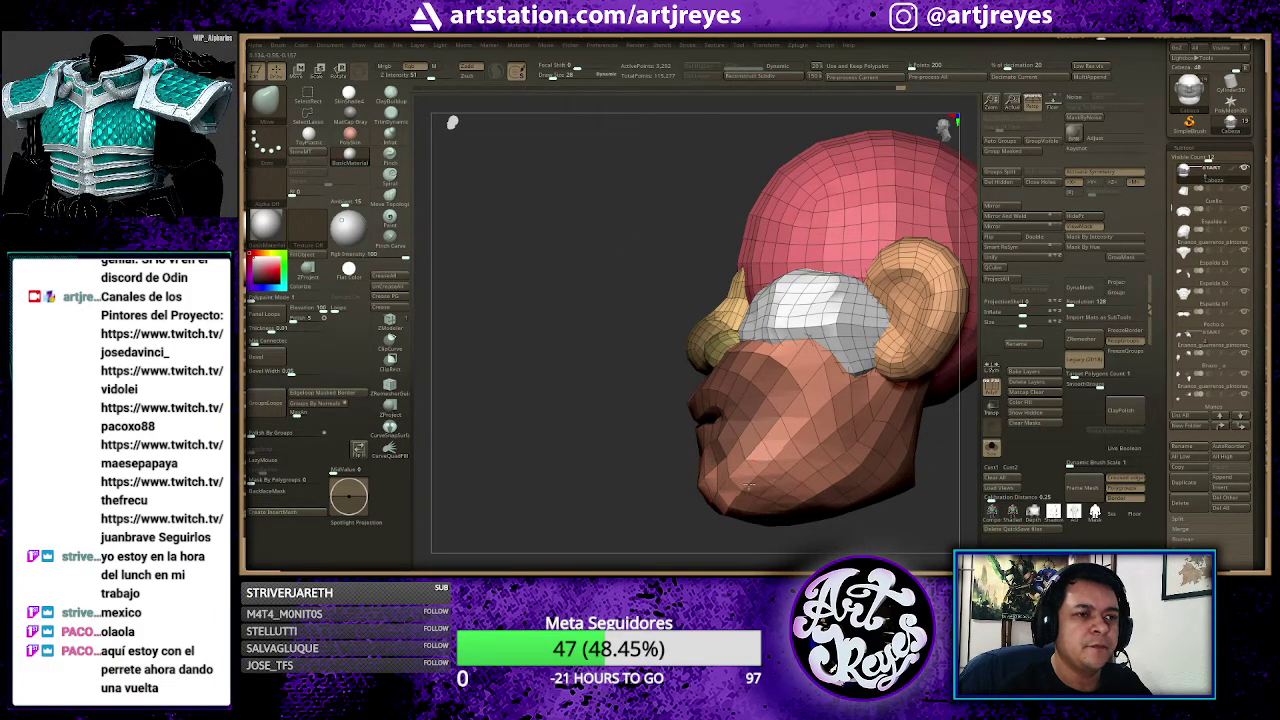
Step: Reshape the cheeks and jaw symmetrically and deepen the grin's smile line
{"action": "left_click_drag", "start_coordinate": [588, 403], "coordinate": [660, 416], "text": "shift"}
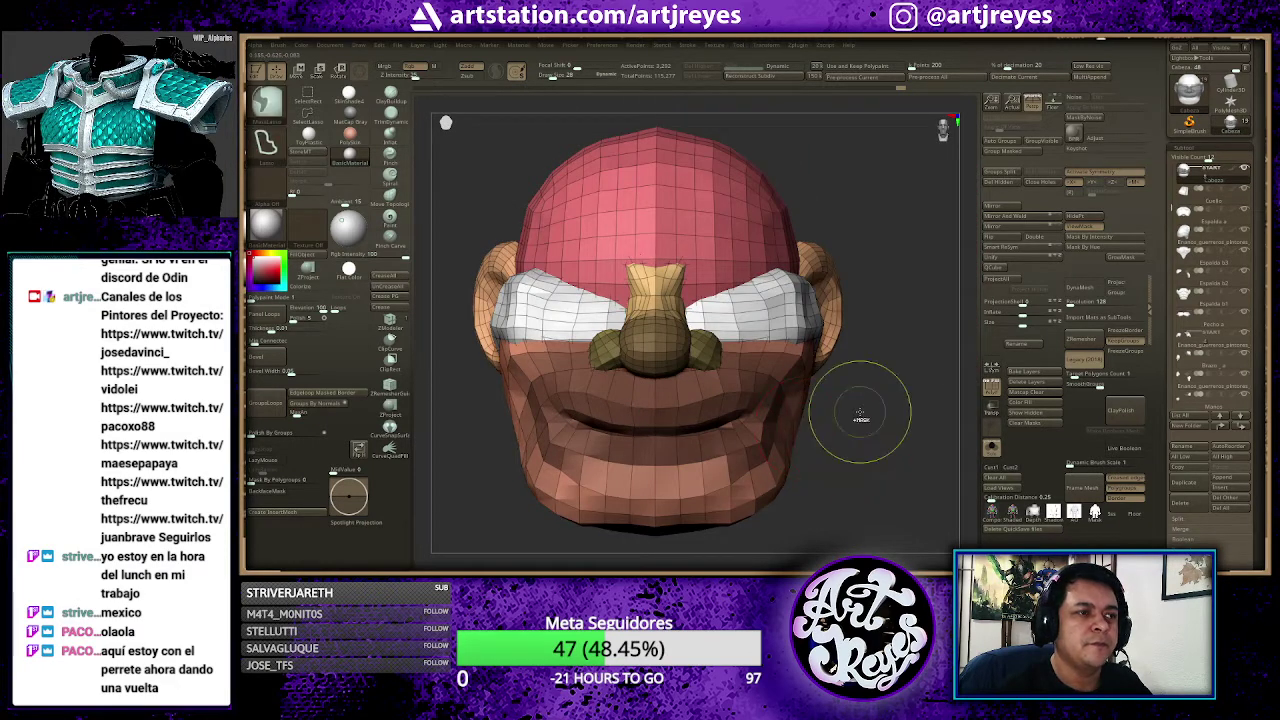
{"action": "left_click_drag", "start_coordinate": [860, 415], "coordinate": [879, 381]}
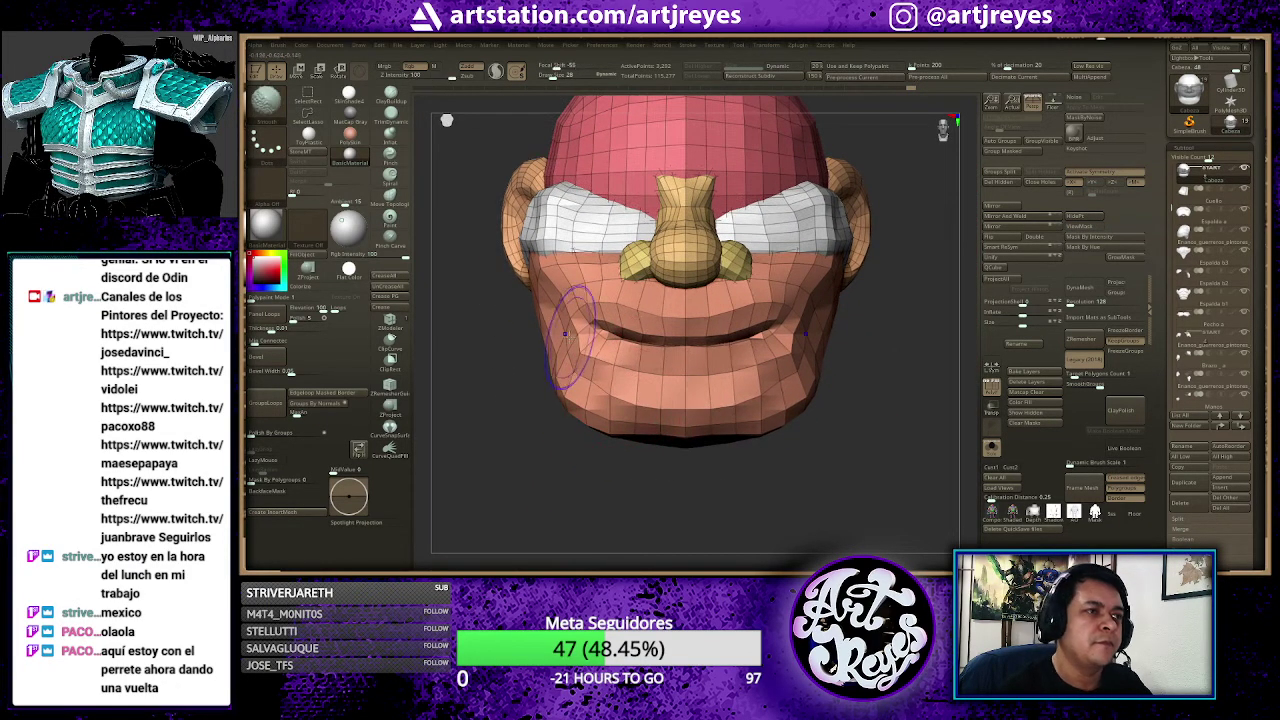
{"action": "left_click_drag", "start_coordinate": [553, 340], "coordinate": [542, 323]}
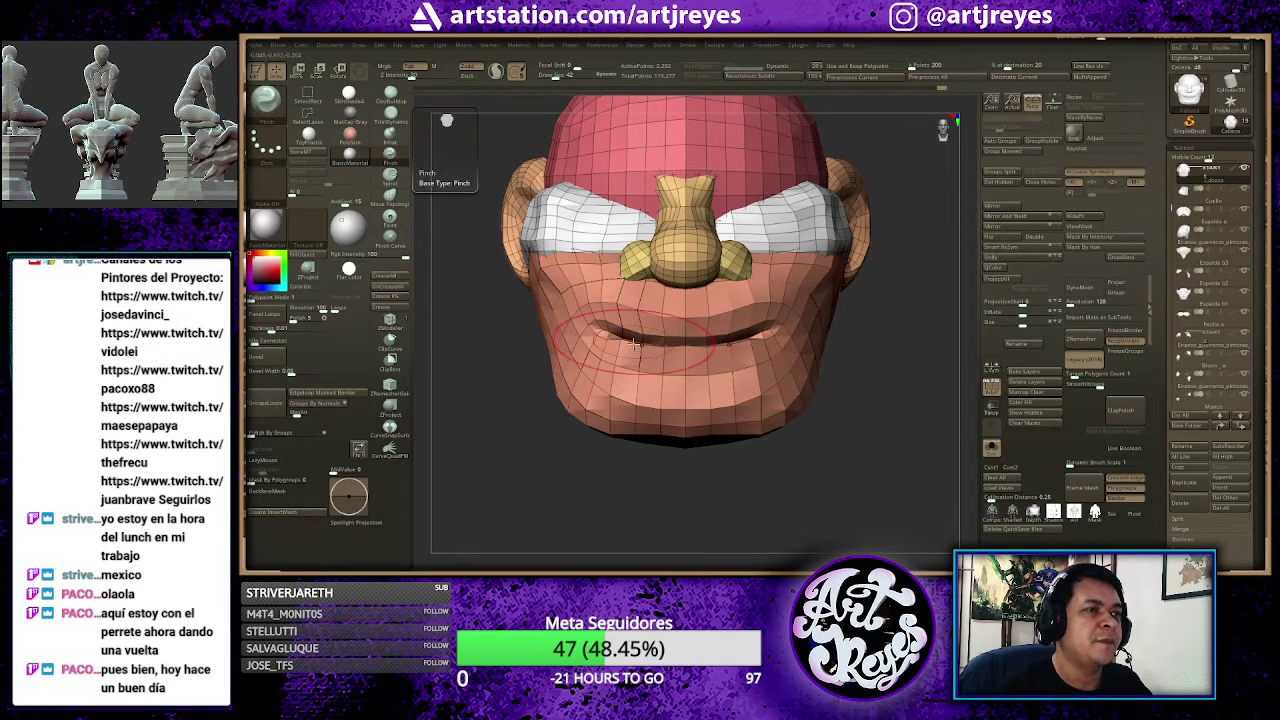
{"action": "key", "text": "space"}
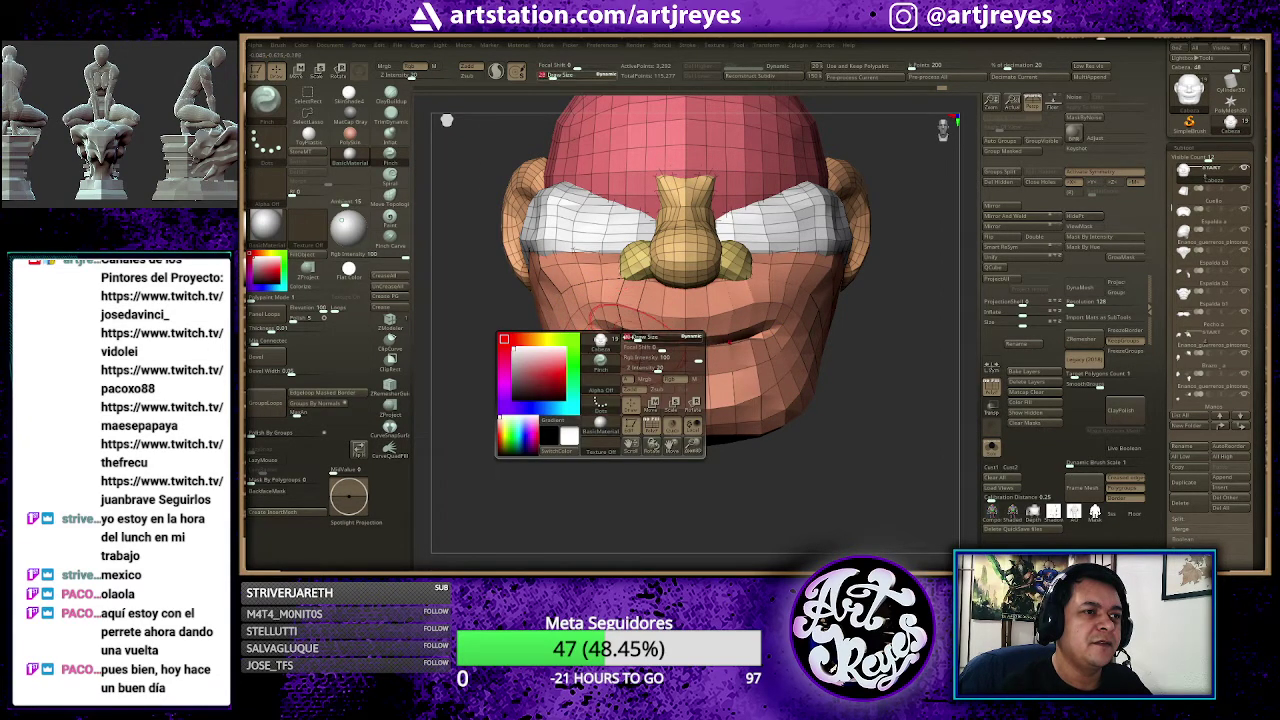
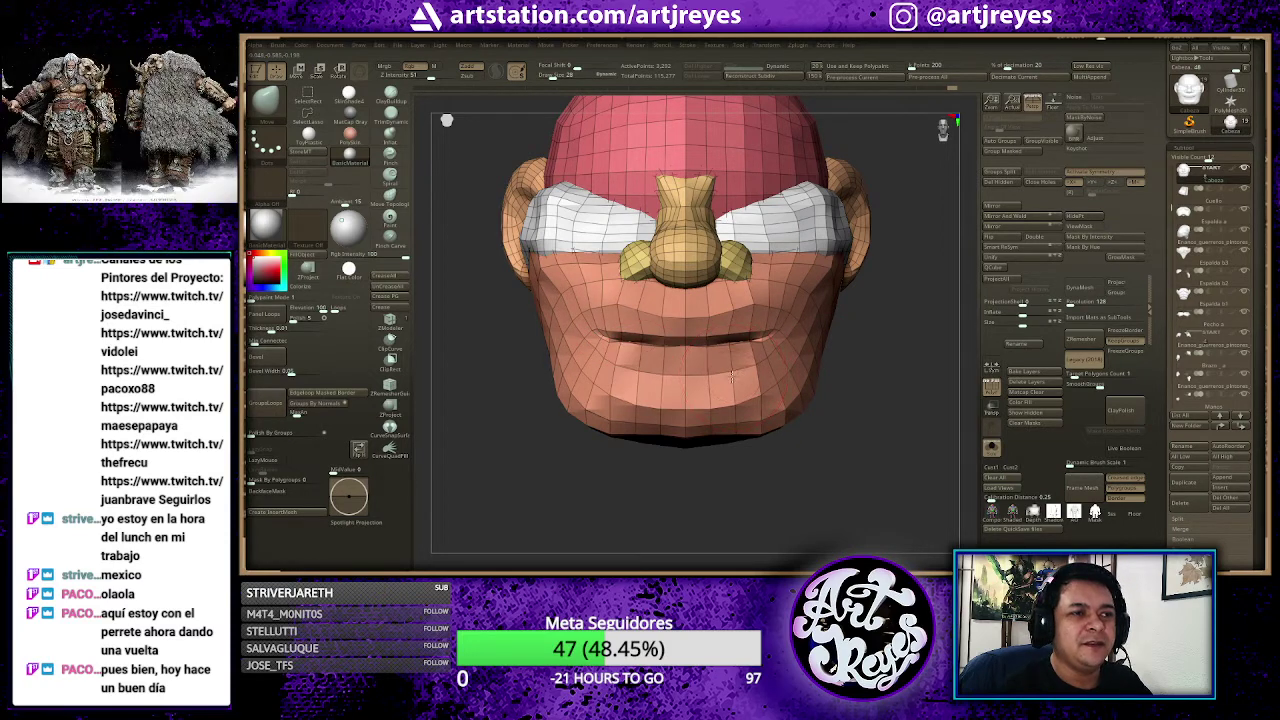
Step: Lasso-mask the lower face except the lower lip and reshape the lip crease into a thinner, even line
{"action": "key", "text": "ctrl"}
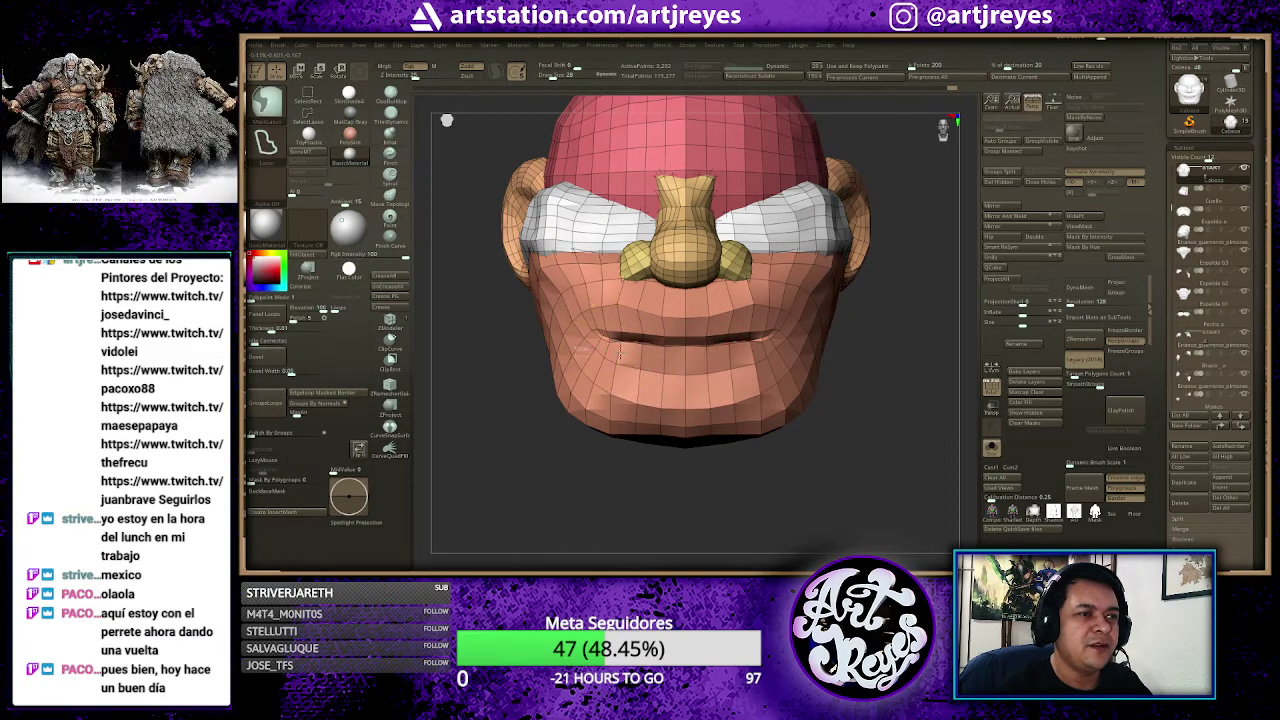
{"action": "left_click_drag", "start_coordinate": [733, 358], "coordinate": [600, 380], "text": "ctrl"}
{"action": "mouse_move", "coordinate": [650, 290]}
{"action": "left_mouse_down", "text": "ctrl+alt"}
{"action": "mouse_move", "coordinate": [630, 405]}
{"action": "mouse_move", "coordinate": [664, 370]}
{"action": "left_mouse_up", "text": "ctrl+alt"}
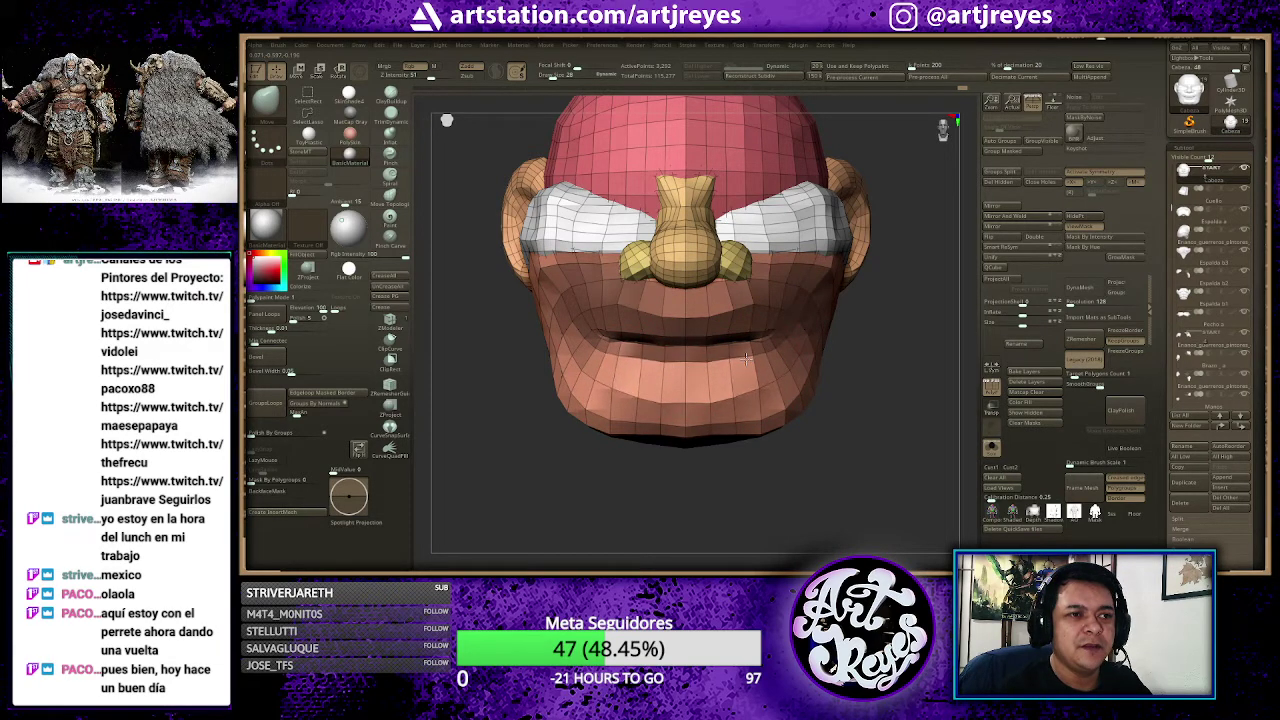
{"action": "left_click_drag", "start_coordinate": [878, 380], "coordinate": [854, 376]}
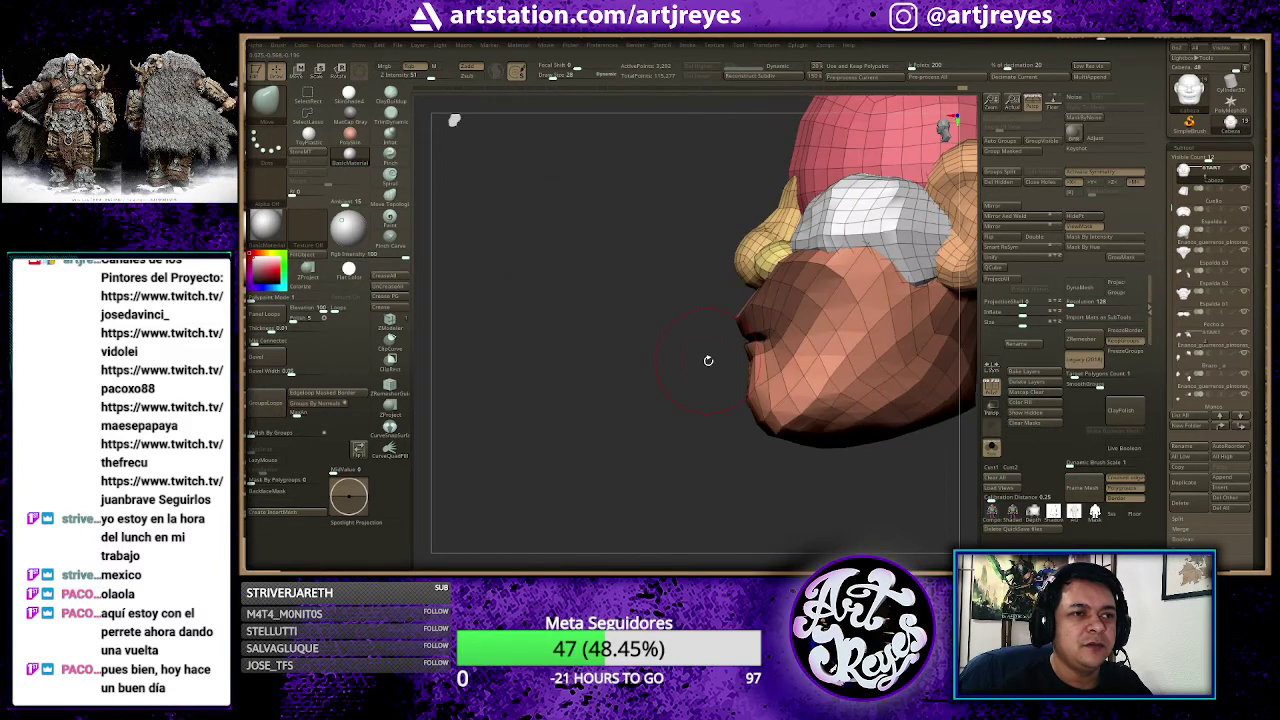
{"action": "left_click_drag", "start_coordinate": [710, 399], "coordinate": [717, 403]}
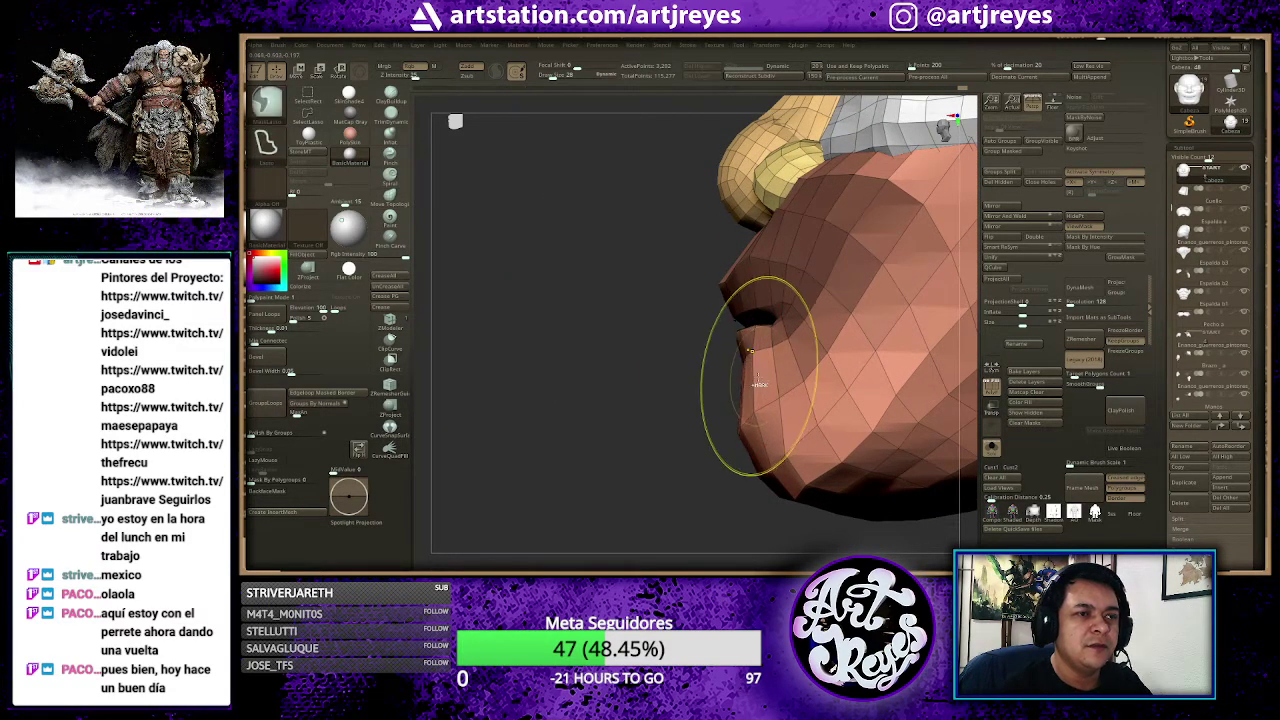
{"action": "mouse_move", "coordinate": [663, 357]}
{"action": "left_mouse_down"}
{"action": "mouse_move", "coordinate": [747, 366]}
{"action": "mouse_move", "coordinate": [684, 318]}
{"action": "left_mouse_up"}
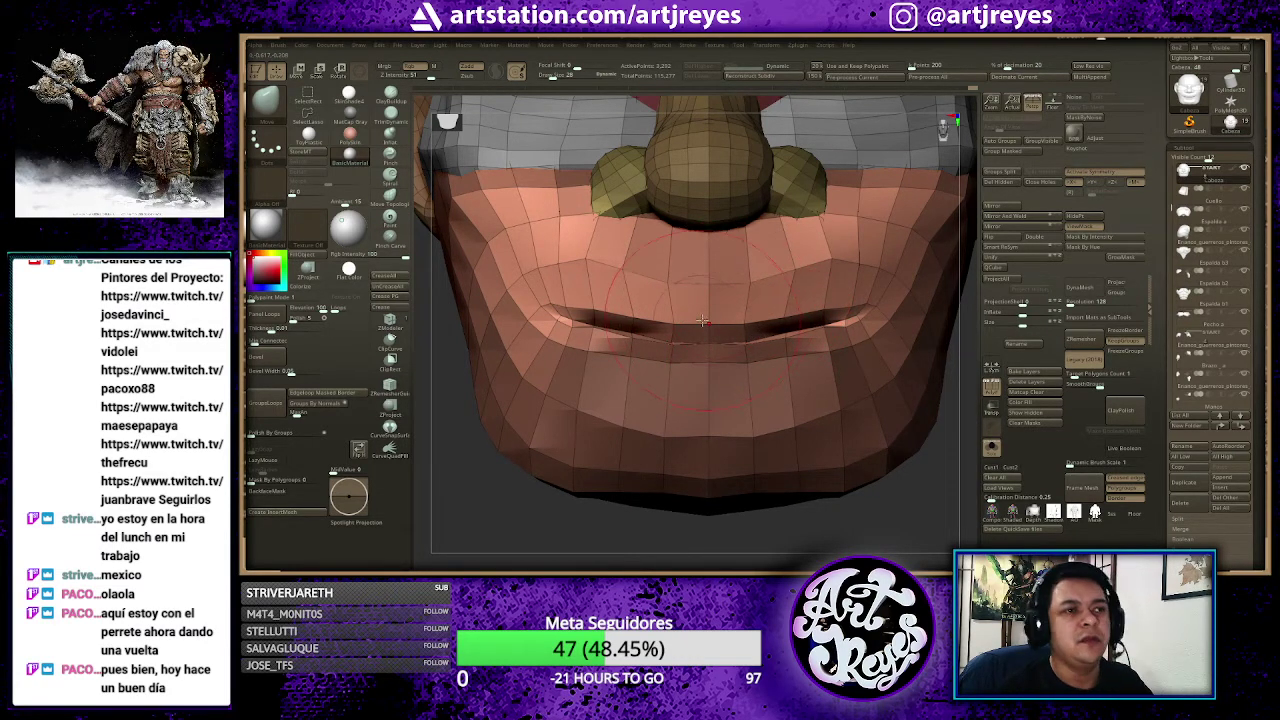
{"action": "left_click_drag", "start_coordinate": [672, 316], "coordinate": [673, 304]}
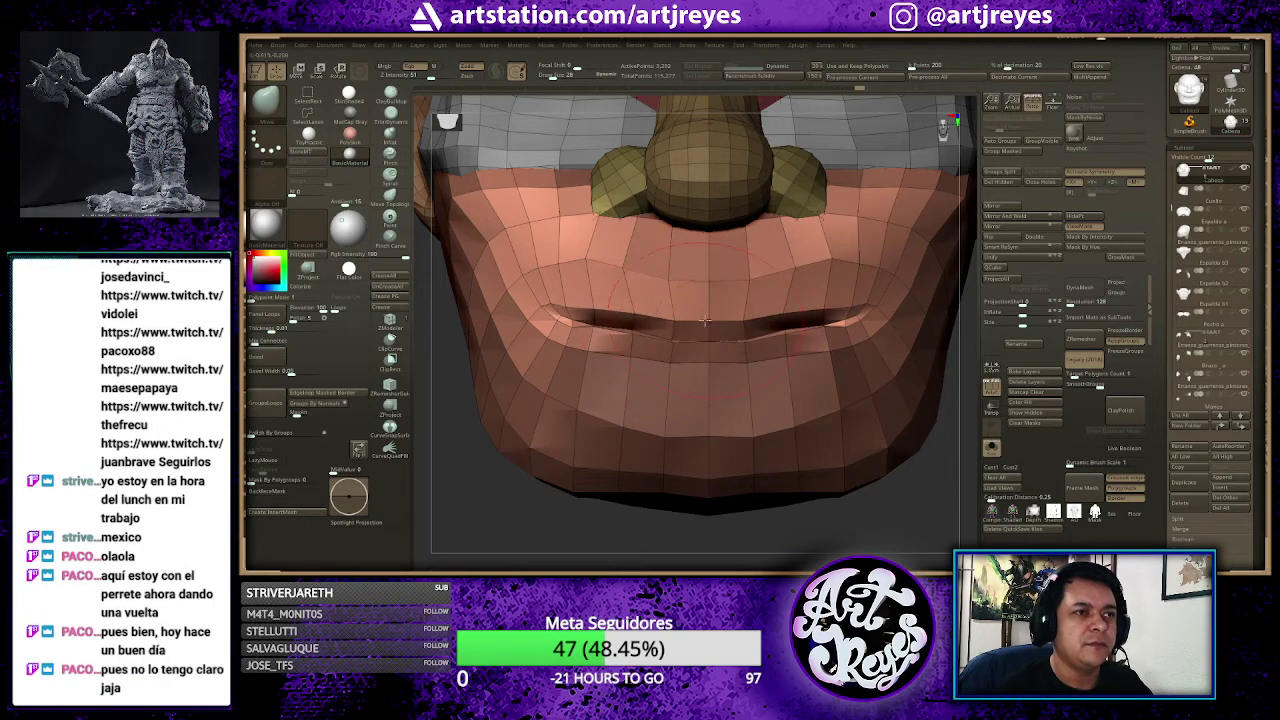
Step: Frame and check the lips, view the head alone with Solo, then show the full body again
{"action": "key", "text": "f"}
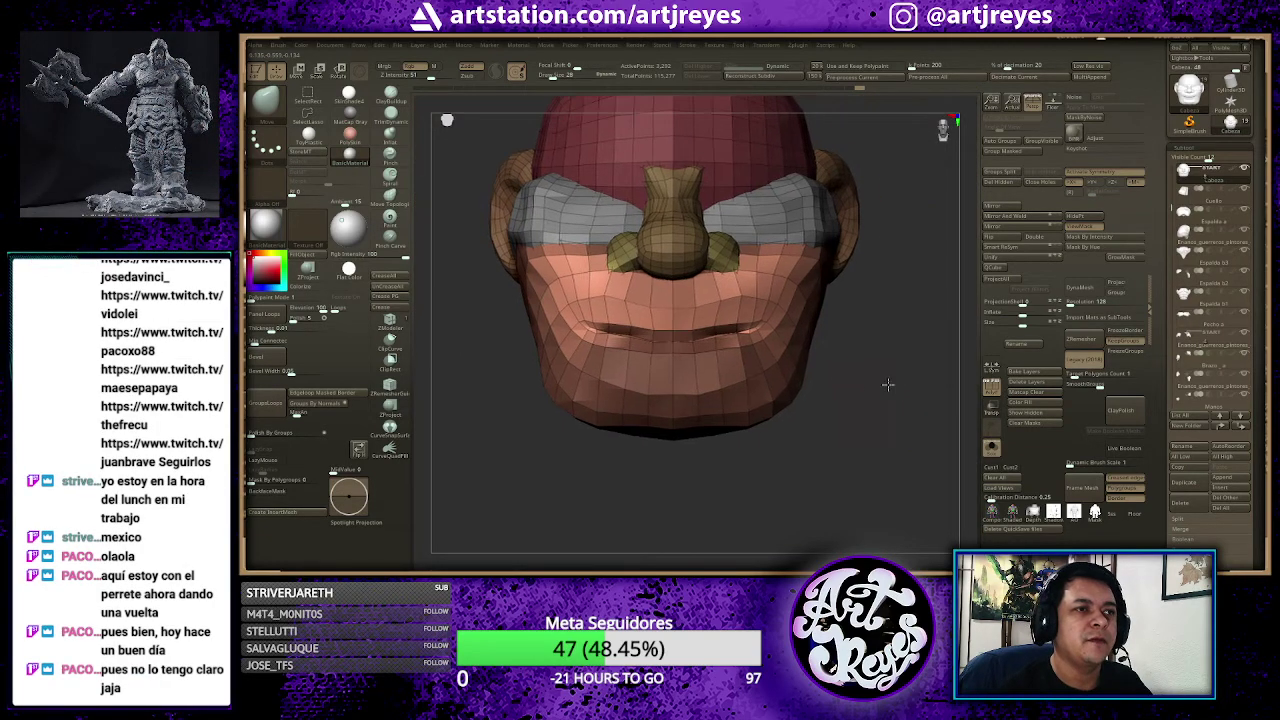
{"action": "left_click_drag", "start_coordinate": [910, 380], "coordinate": [849, 389]}
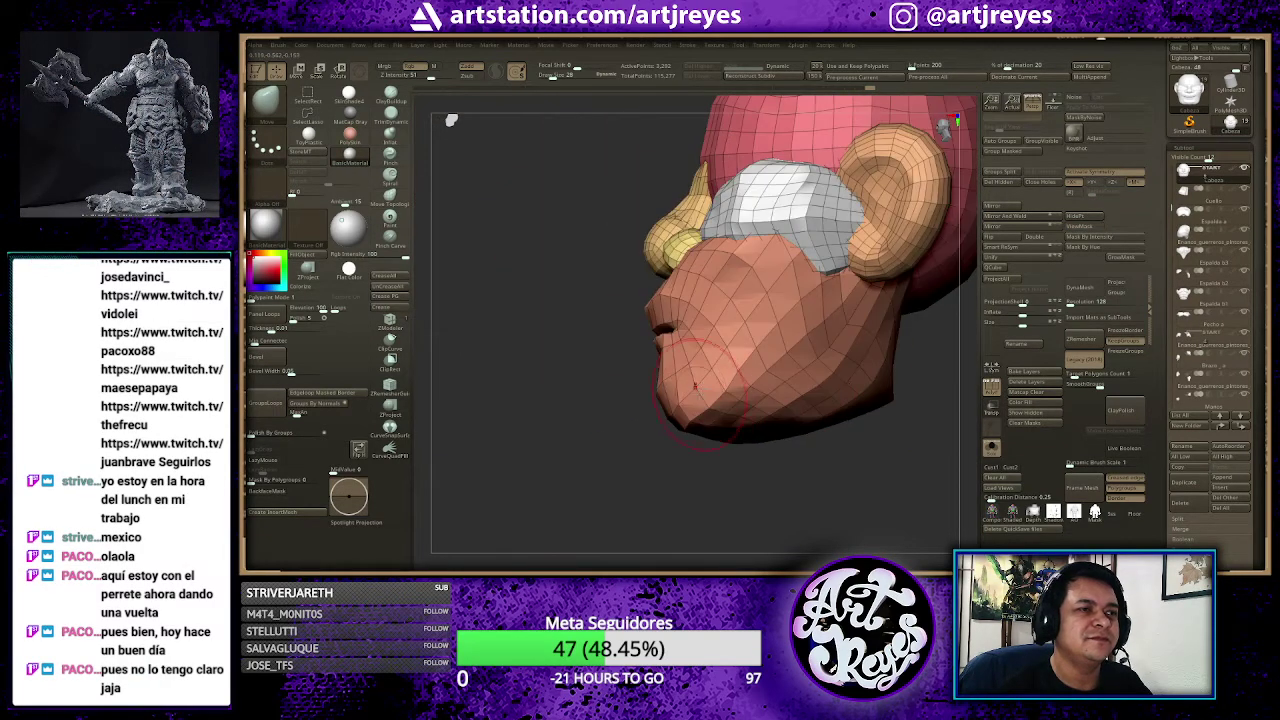
{"action": "mouse_move", "coordinate": [615, 389]}
{"action": "left_mouse_down", "text": "alt"}
{"action": "mouse_move", "coordinate": [591, 400]}
{"action": "mouse_move", "coordinate": [659, 411]}
{"action": "mouse_move", "coordinate": [720, 380]}
{"action": "left_mouse_up", "text": "alt"}
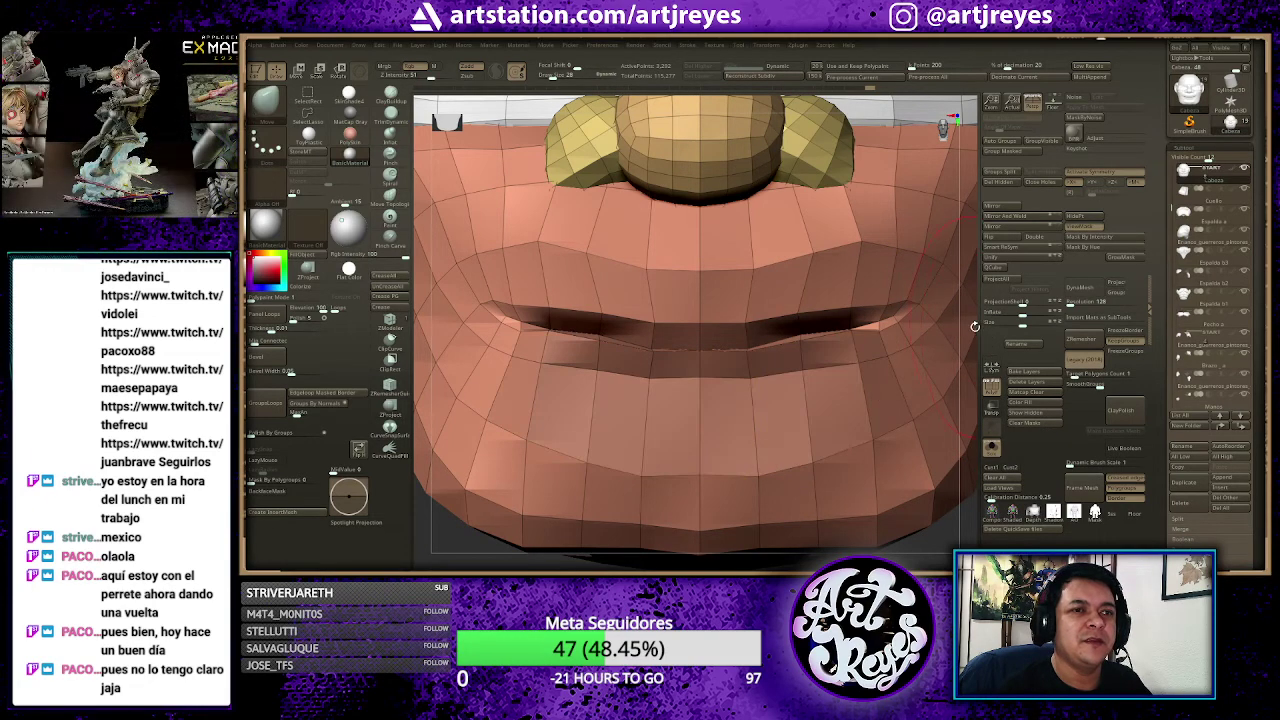
{"action": "key", "text": "f"}
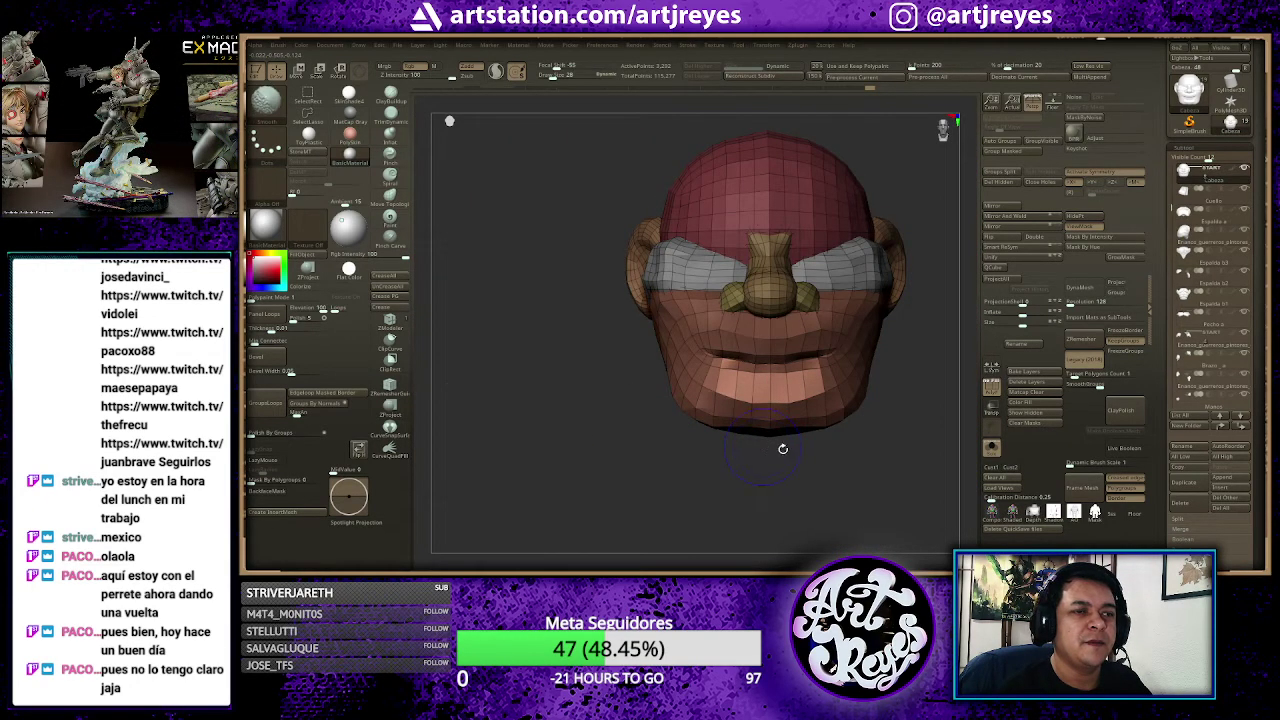
{"action": "left_click", "coordinate": [991, 447]}
{"action": "mouse_move", "coordinate": [900, 460]}
{"action": "left_mouse_down"}
{"action": "mouse_move", "coordinate": [633, 240]}
{"action": "mouse_move", "coordinate": [720, 460]}
{"action": "mouse_move", "coordinate": [751, 130]}
{"action": "mouse_move", "coordinate": [720, 450]}
{"action": "mouse_move", "coordinate": [597, 320]}
{"action": "left_mouse_up"}
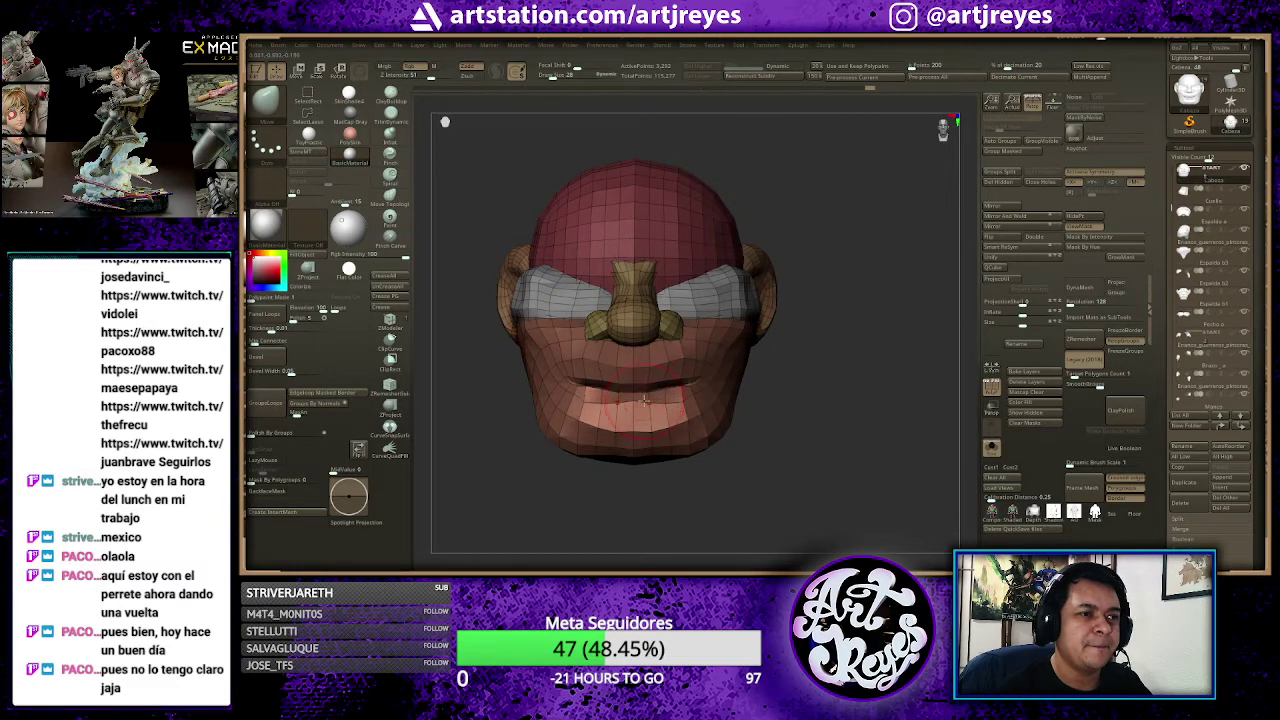
{"action": "left_click", "coordinate": [991, 447]}
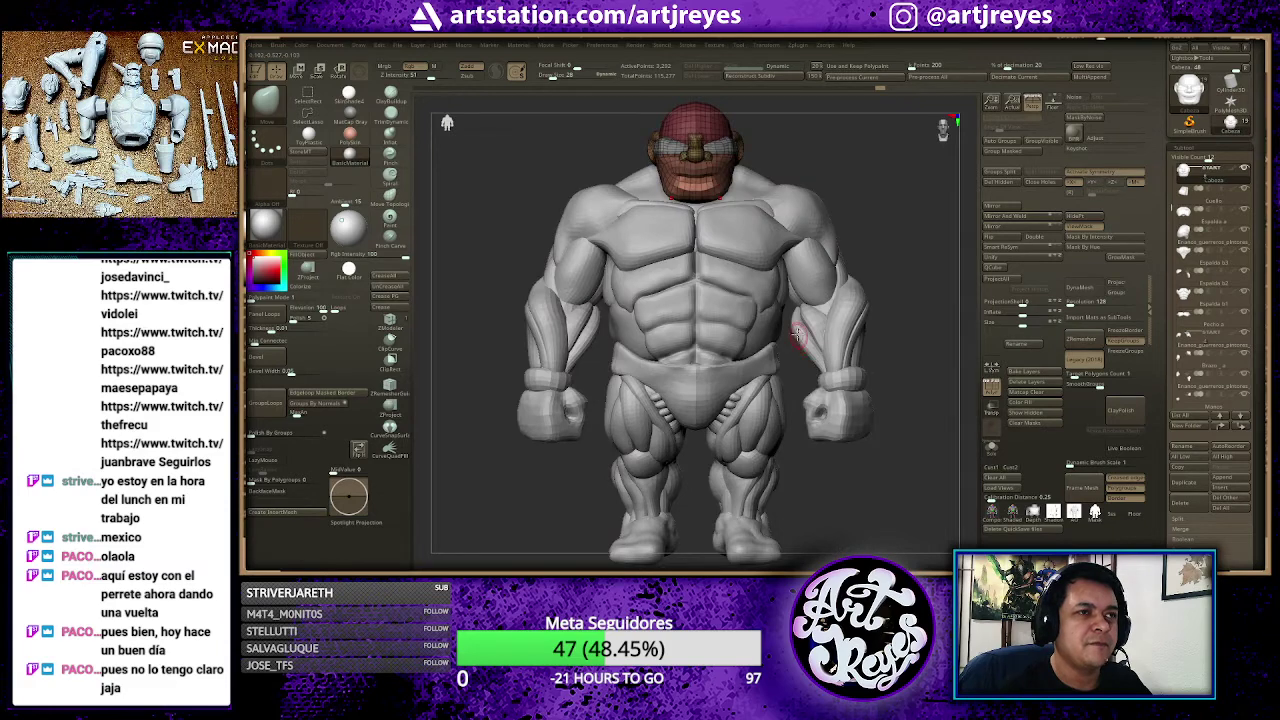
Step: Hide the body so only the head remains, and frame it to check its profile
{"action": "mouse_move", "coordinate": [861, 167]}
{"action": "left_mouse_down"}
{"action": "mouse_move", "coordinate": [874, 186]}
{"action": "mouse_move", "coordinate": [922, 199]}
{"action": "mouse_move", "coordinate": [875, 192]}
{"action": "left_mouse_up"}
{"action": "scroll", "coordinate": [852, 205], "scroll_direction": "up", "scroll_amount": 3}
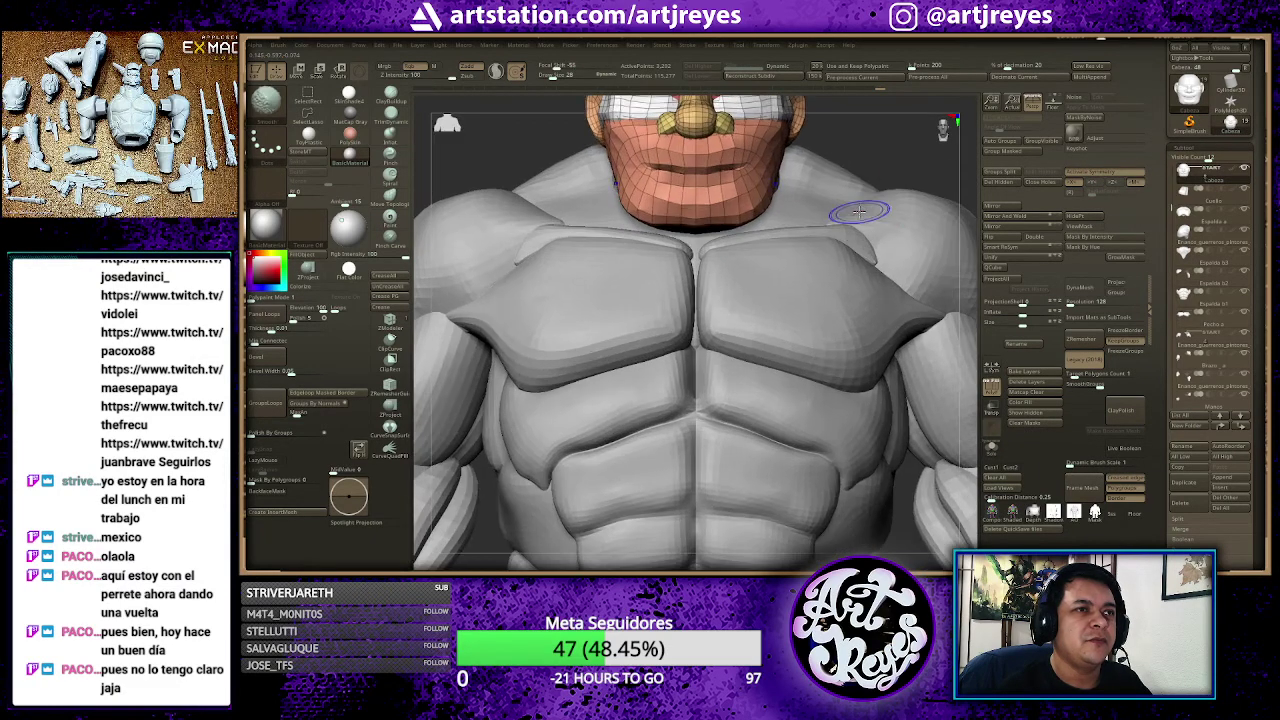
{"action": "scroll", "coordinate": [852, 208], "scroll_direction": "up", "scroll_amount": 2}
{"action": "left_click", "coordinate": [847, 213], "text": "ctrl+shift"}
{"action": "key", "text": "f"}
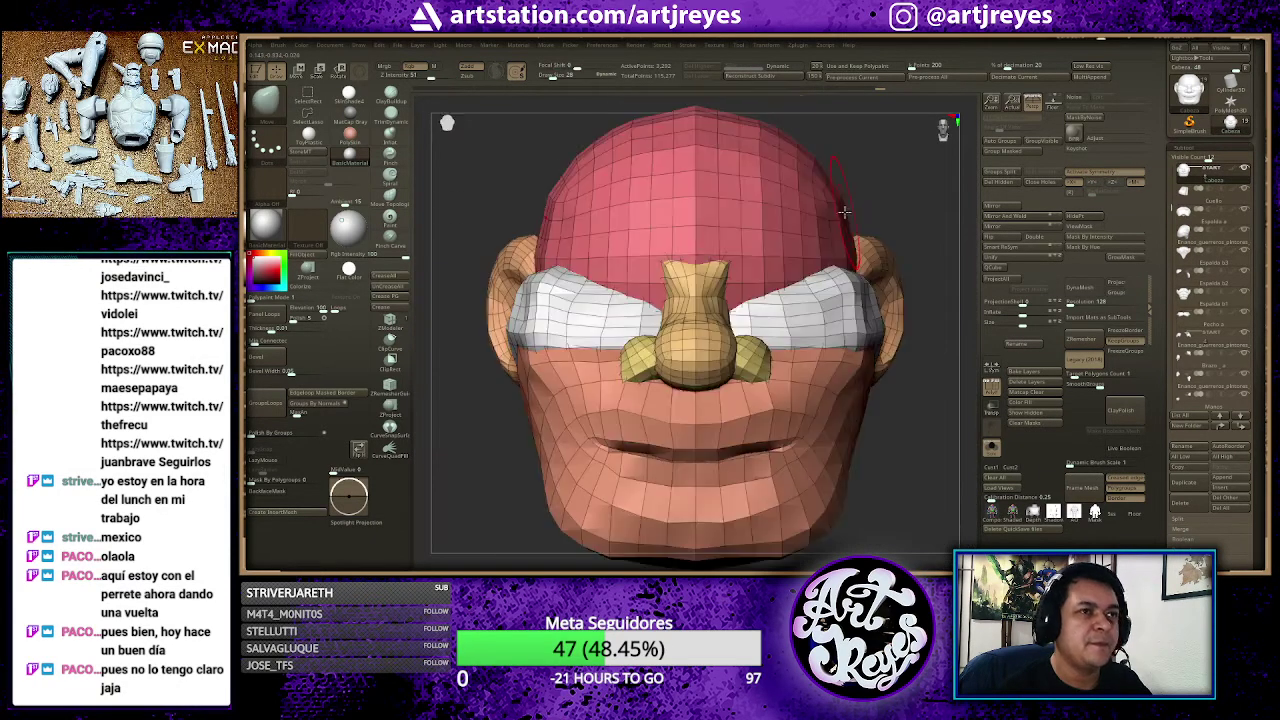
{"action": "mouse_move", "coordinate": [842, 206]}
{"action": "left_mouse_down"}
{"action": "mouse_move", "coordinate": [883, 171]}
{"action": "mouse_move", "coordinate": [640, 230]}
{"action": "left_mouse_up"}
Step: Isolate the mouth and jaw polygroup and reposition the head on the canvas
{"action": "key", "text": "space"}
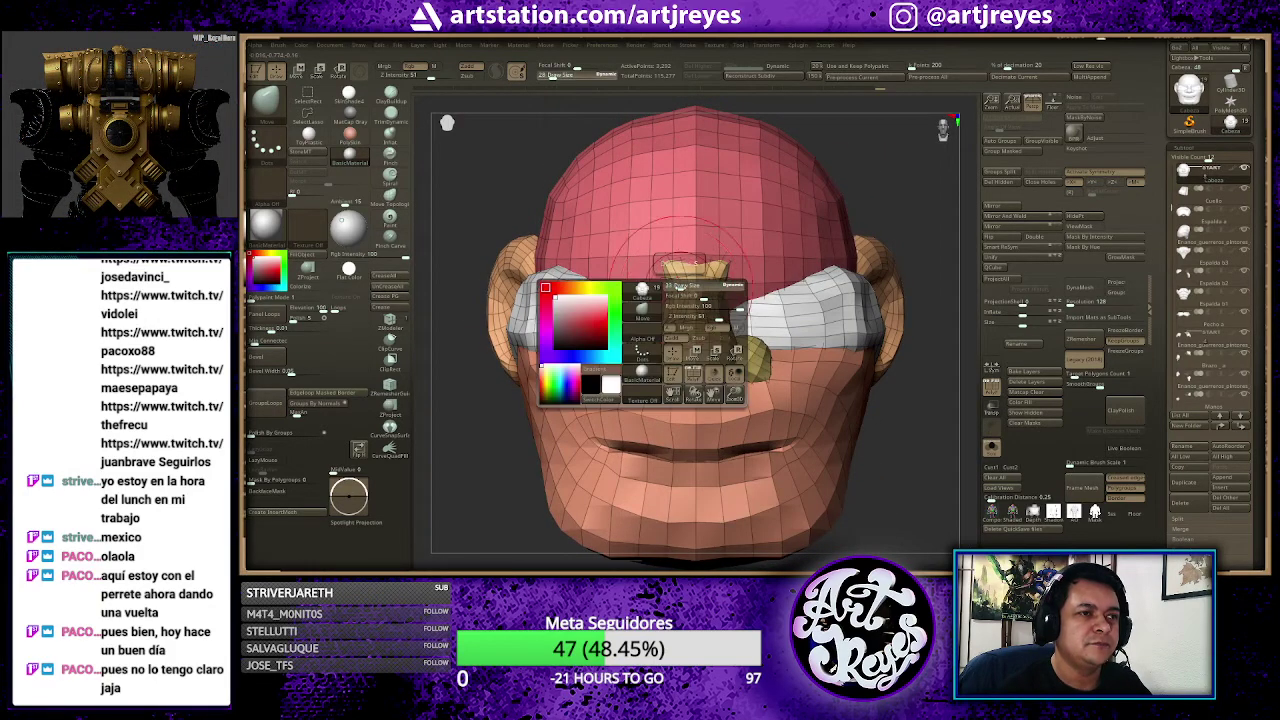
{"action": "left_click", "coordinate": [650, 460], "text": "ctrl+shift"}
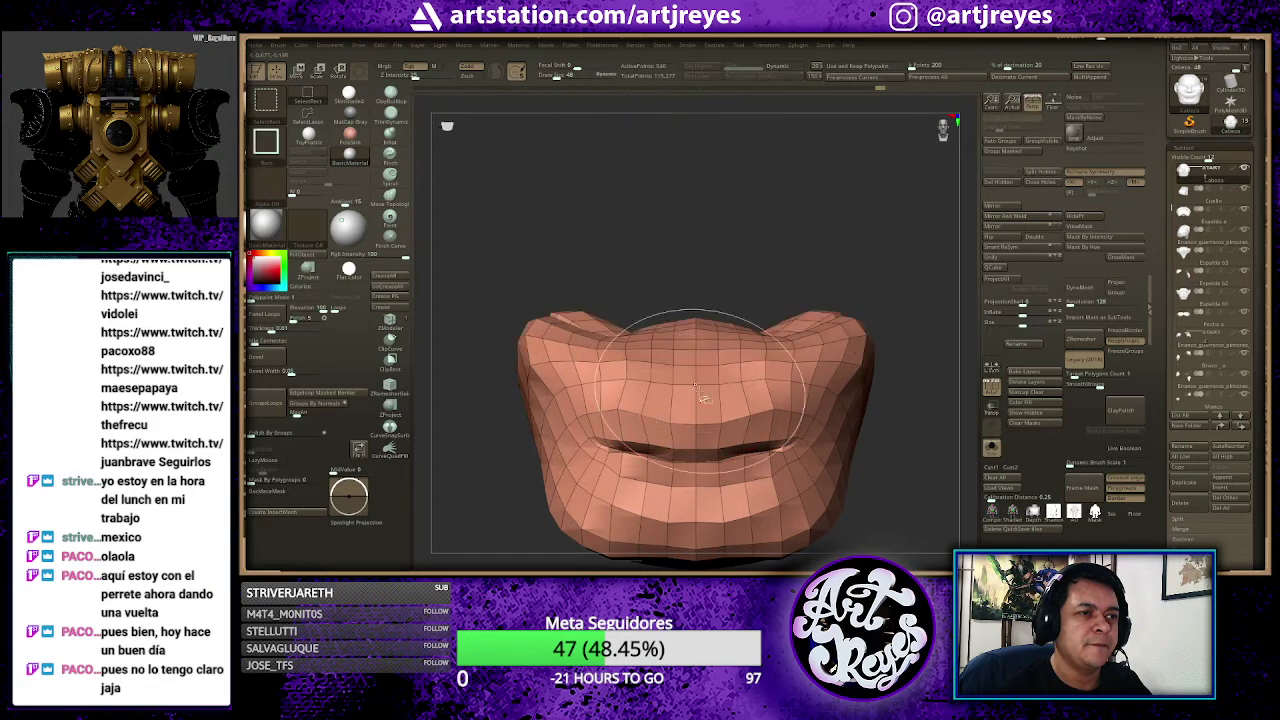
{"action": "mouse_move", "coordinate": [837, 172]}
{"action": "left_mouse_down", "text": "ctrl+shift"}
{"action": "mouse_move", "coordinate": [875, 219]}
{"action": "mouse_move", "coordinate": [886, 194]}
{"action": "mouse_move", "coordinate": [622, 418]}
{"action": "mouse_move", "coordinate": [627, 432]}
{"action": "mouse_move", "coordinate": [645, 403]}
{"action": "mouse_move", "coordinate": [819, 404]}
{"action": "left_mouse_up", "text": "ctrl+shift"}
{"action": "mouse_move", "coordinate": [887, 225]}
{"action": "left_mouse_down", "text": "alt"}
{"action": "mouse_move", "coordinate": [883, 186]}
{"action": "mouse_move", "coordinate": [874, 214]}
{"action": "mouse_move", "coordinate": [930, 228]}
{"action": "left_mouse_up", "text": "alt"}
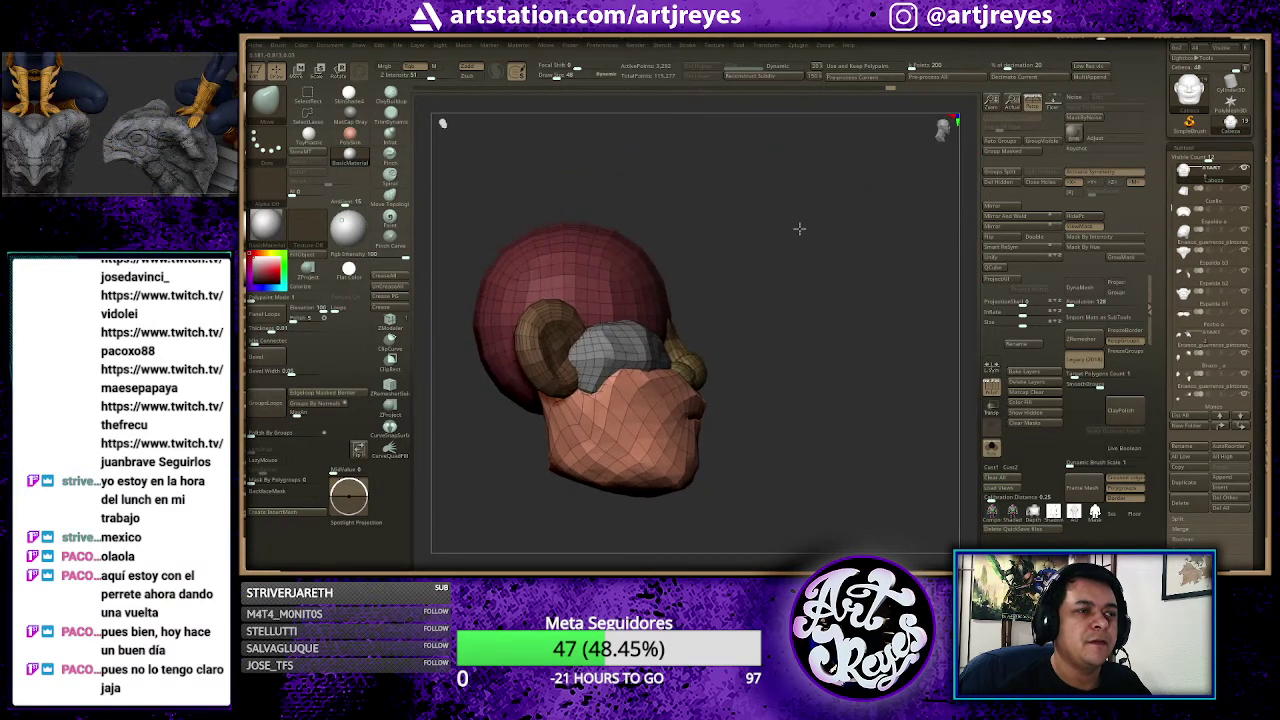
{"action": "left_click_drag", "start_coordinate": [800, 224], "coordinate": [857, 229], "text": "alt"}
Step: Select the Cranium subtool and show all hidden parts, including ears and eyes
{"action": "left_click", "coordinate": [700, 260], "text": "alt"}
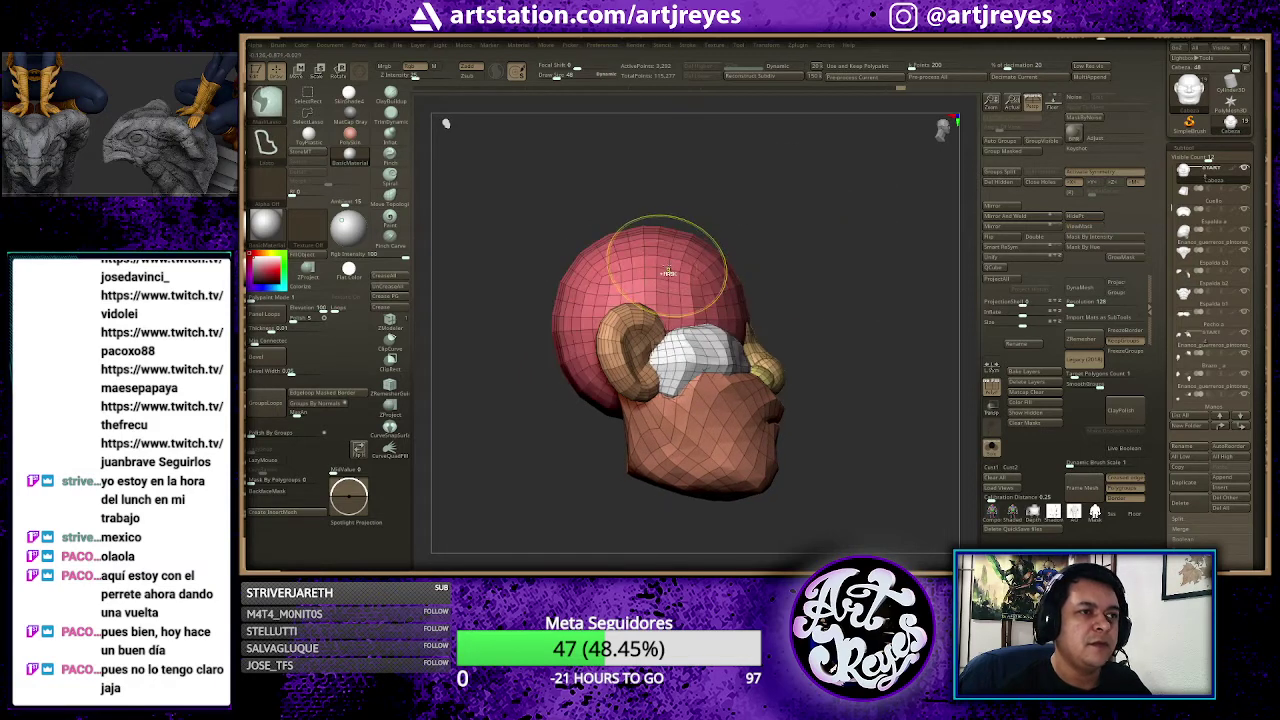
{"action": "left_click_drag", "start_coordinate": [760, 250], "coordinate": [743, 286]}
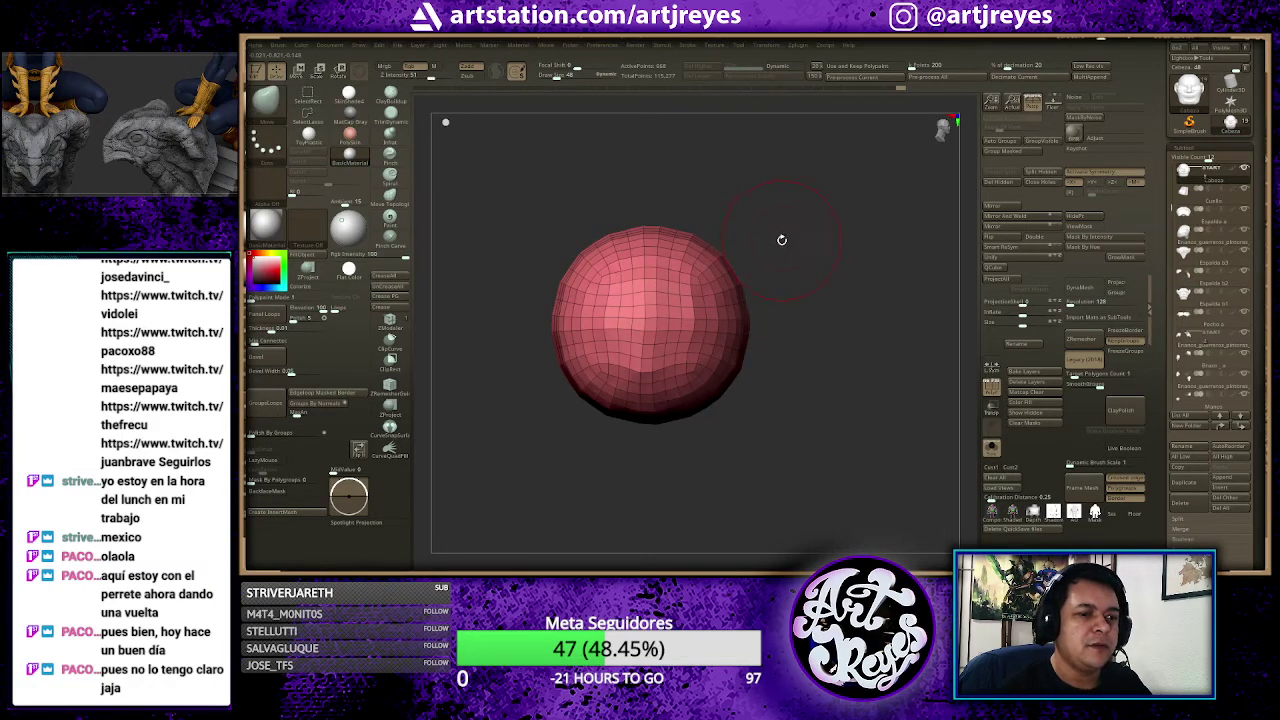
{"action": "key", "text": "alt+s"}
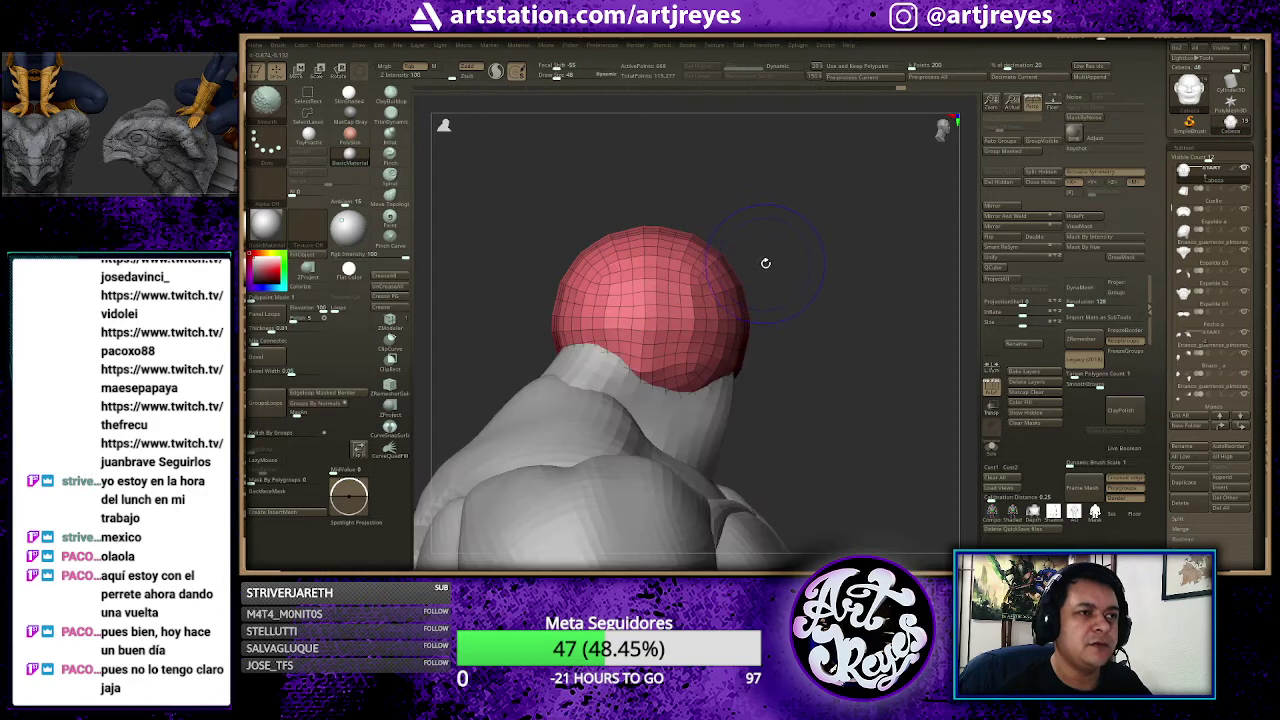
{"action": "left_click", "coordinate": [790, 198], "text": "ctrl+shift"}
{"action": "left_click", "coordinate": [796, 204], "text": "ctrl+shift"}
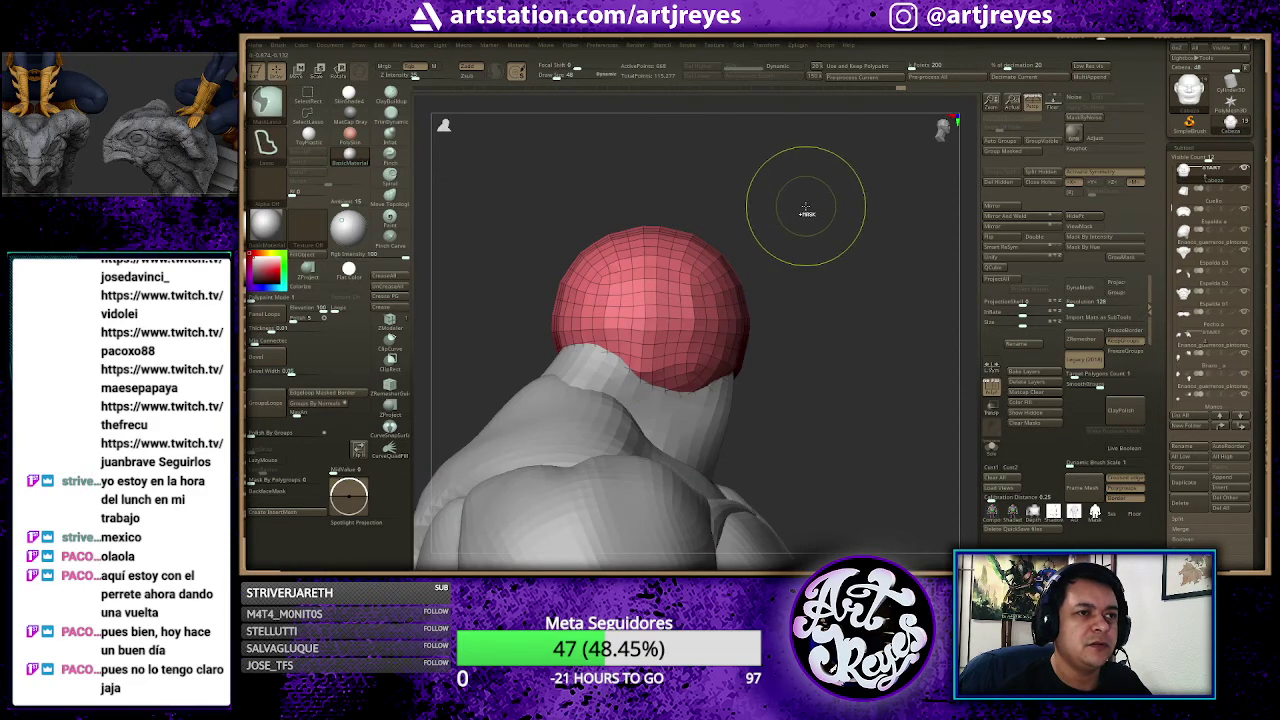
{"action": "left_click", "coordinate": [805, 206], "text": "ctrl+shift"}
{"action": "left_click", "coordinate": [815, 215], "text": "ctrl+shift"}
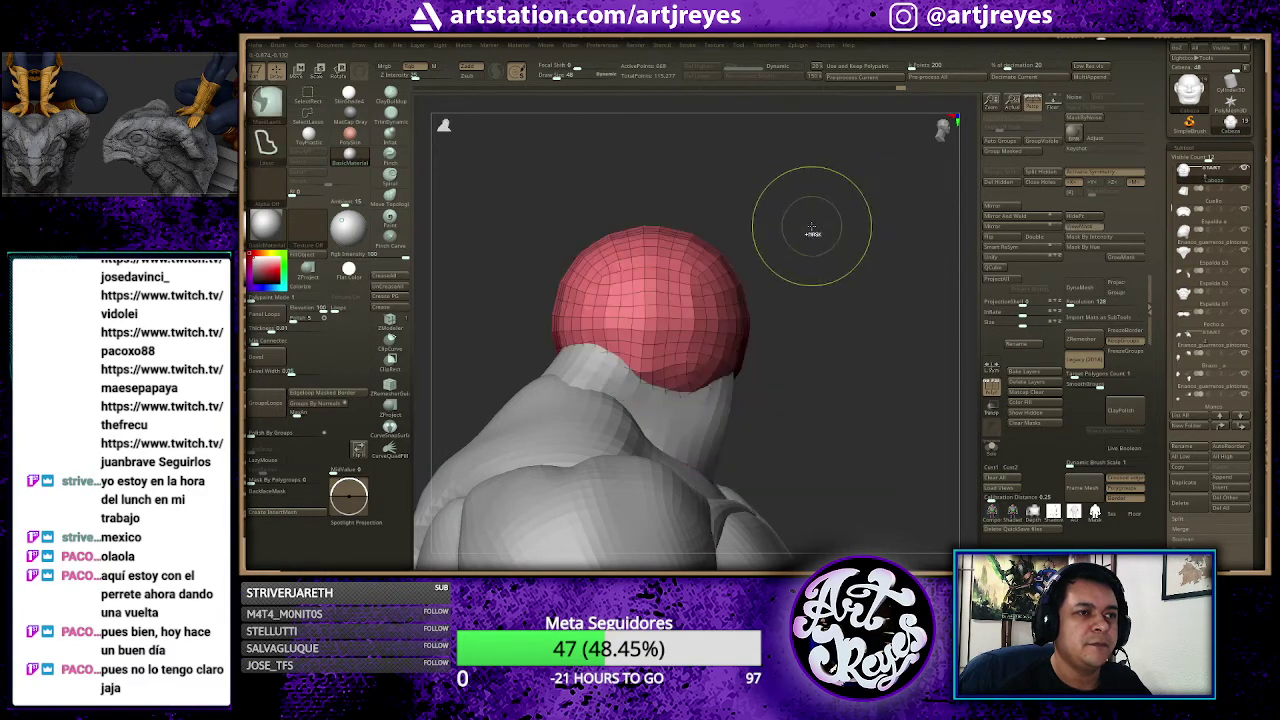
{"action": "left_click", "coordinate": [797, 230], "text": "ctrl+shift"}
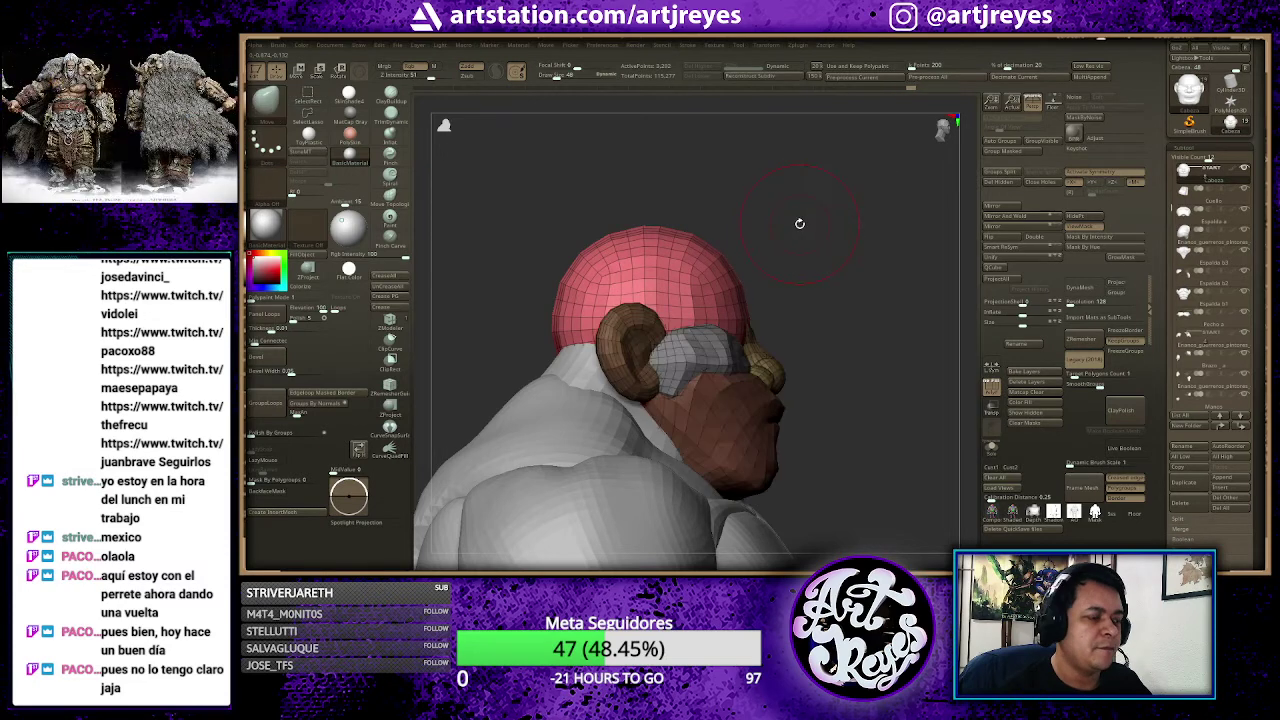
Step: With the Transpose gizmo and symmetry on, scale the red cranium cap up slightly
{"action": "key", "text": "w"}
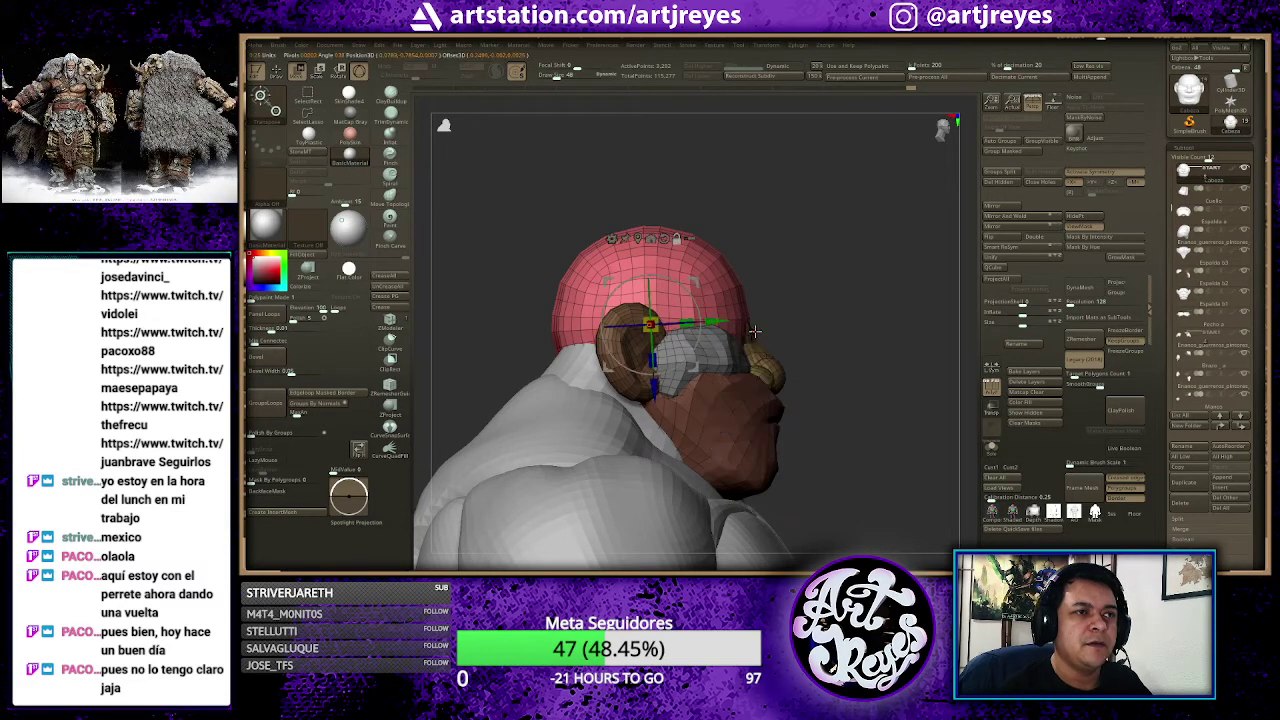
{"action": "left_click_drag", "start_coordinate": [758, 322], "coordinate": [785, 263], "text": "shift"}
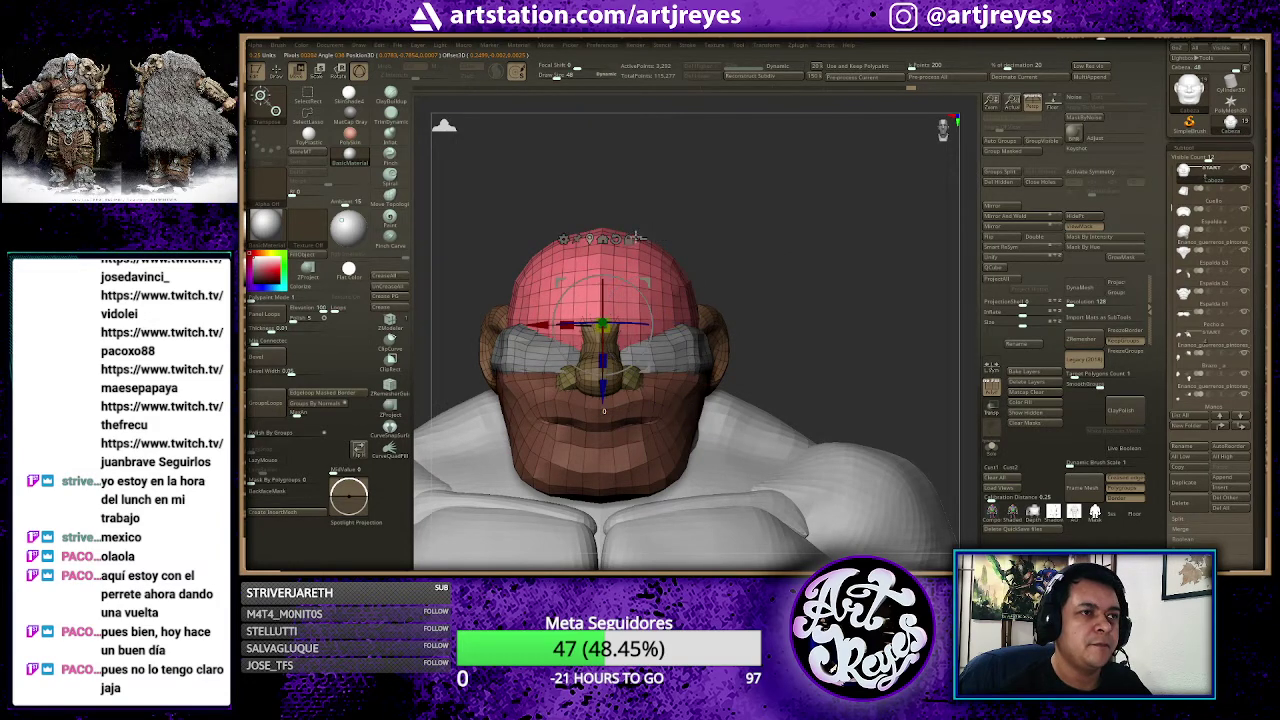
{"action": "left_click_drag", "start_coordinate": [745, 220], "coordinate": [817, 222]}
{"action": "key", "text": "x"}
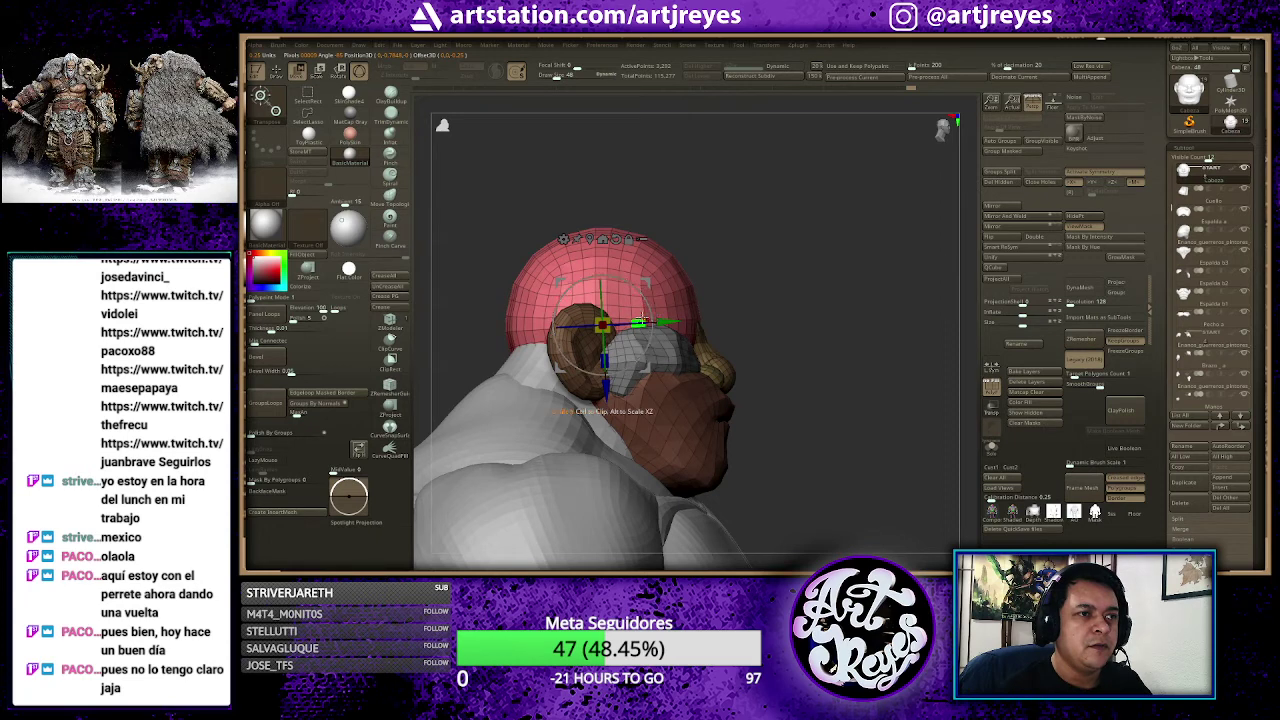
{"action": "mouse_move", "coordinate": [640, 322]}
{"action": "left_mouse_down"}
{"action": "mouse_move", "coordinate": [670, 319]}
{"action": "mouse_move", "coordinate": [630, 291]}
{"action": "left_mouse_up"}
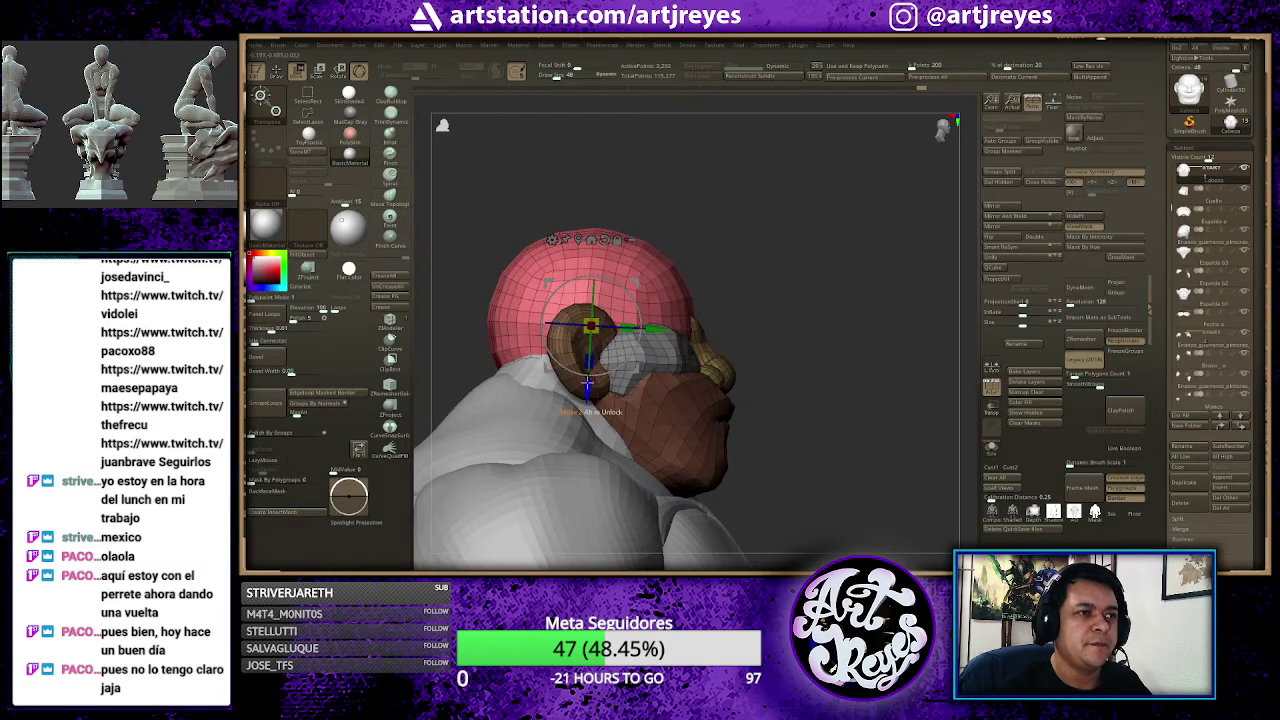
{"action": "left_click_drag", "start_coordinate": [589, 370], "coordinate": [587, 385]}
{"action": "mouse_move", "coordinate": [763, 289]}
{"action": "left_mouse_down", "text": "shift"}
{"action": "mouse_move", "coordinate": [747, 293]}
{"action": "mouse_move", "coordinate": [738, 244]}
{"action": "left_mouse_up", "text": "shift"}
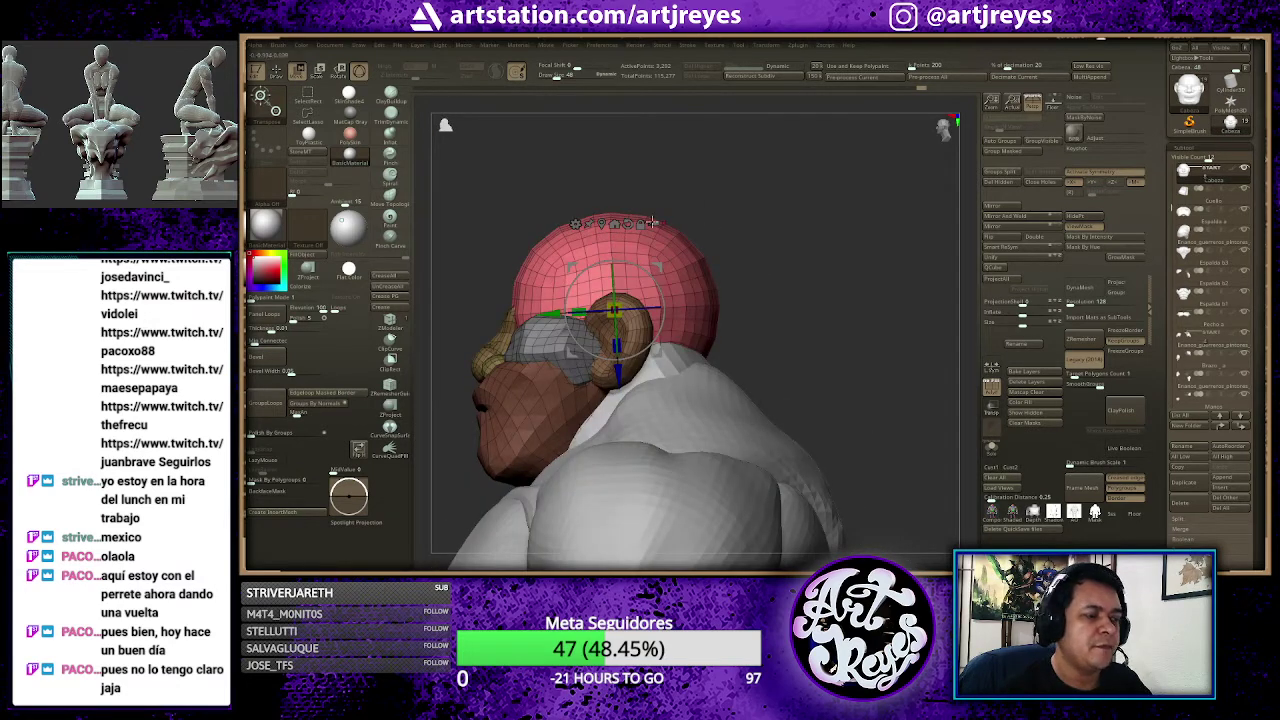
Step: Clear the remaining mask from the red cranium cap
{"action": "key", "text": "q"}
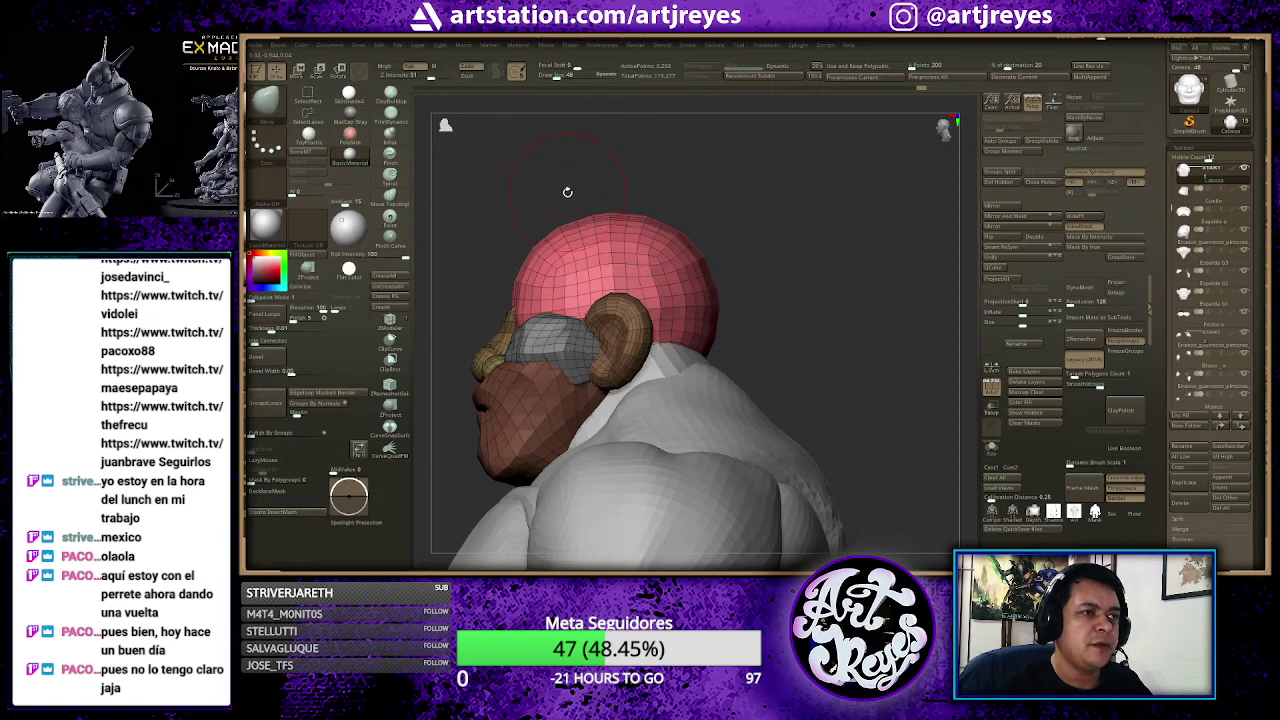
{"action": "key", "text": "ctrl+shift"}
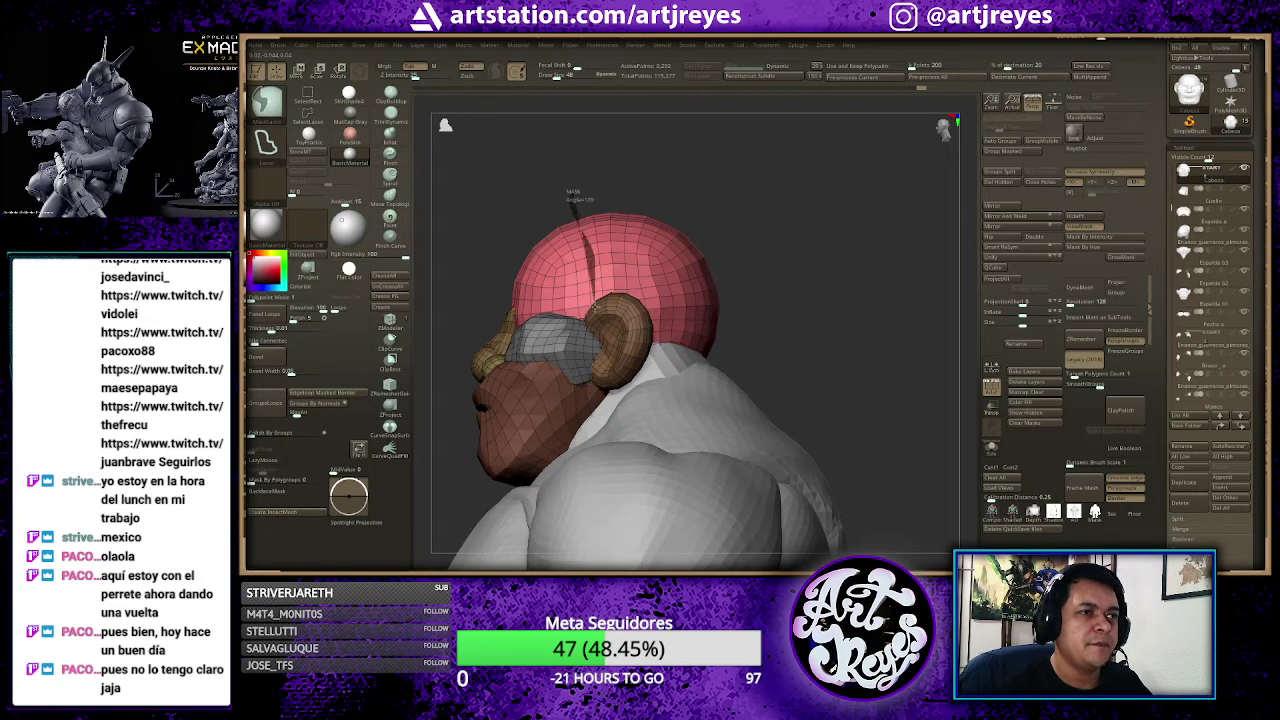
{"action": "left_click_drag", "start_coordinate": [575, 195], "coordinate": [492, 312], "text": "ctrl+shift"}
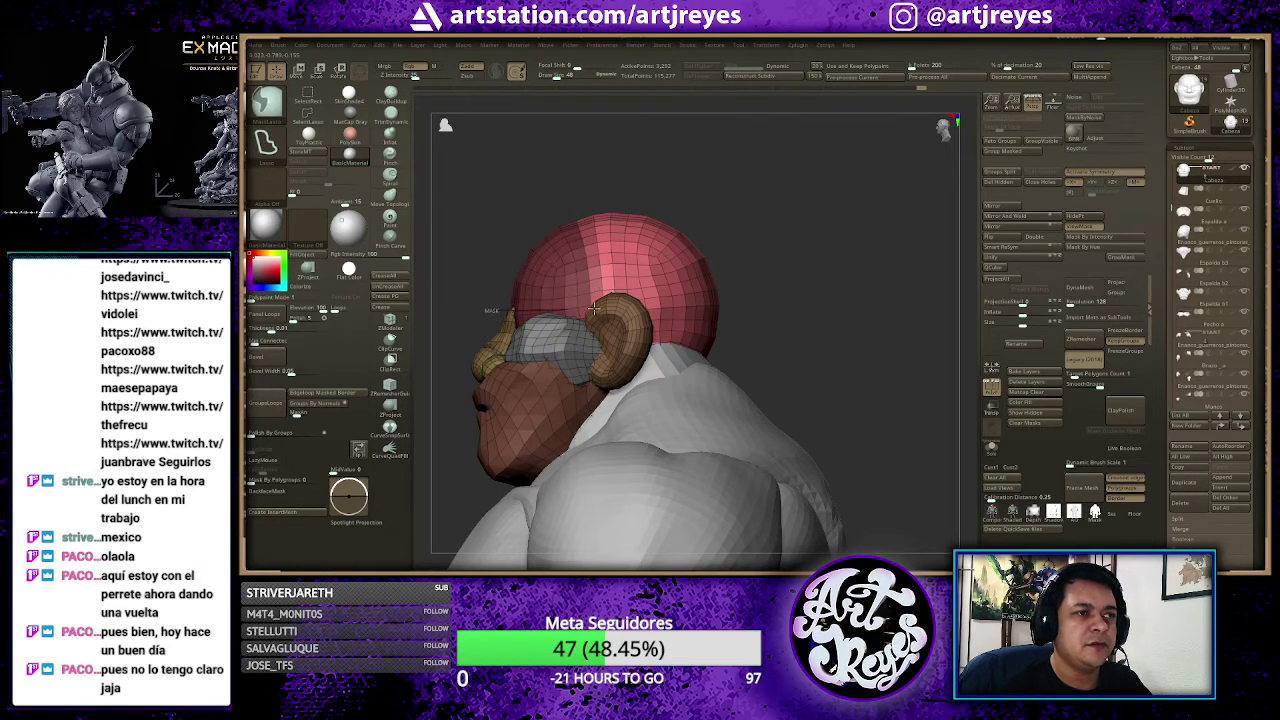
{"action": "left_click_drag", "start_coordinate": [593, 308], "coordinate": [500, 420], "text": "ctrl+shift"}
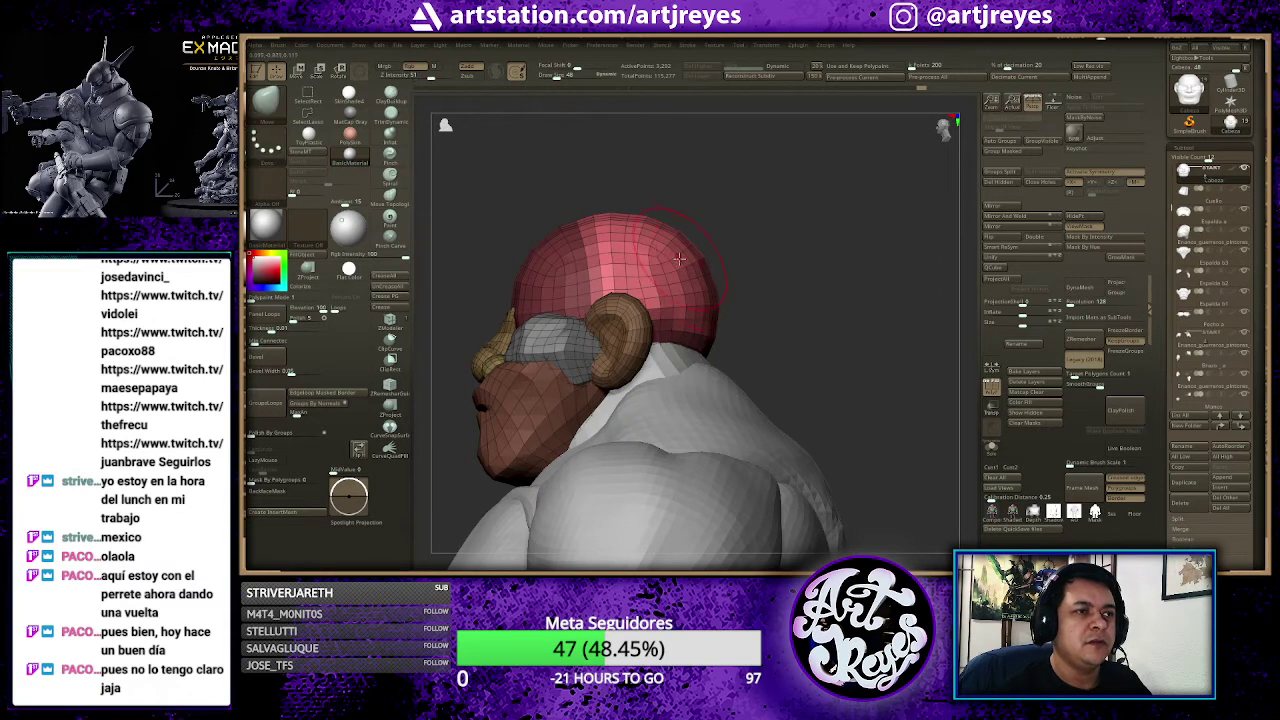
{"action": "key", "text": "space"}
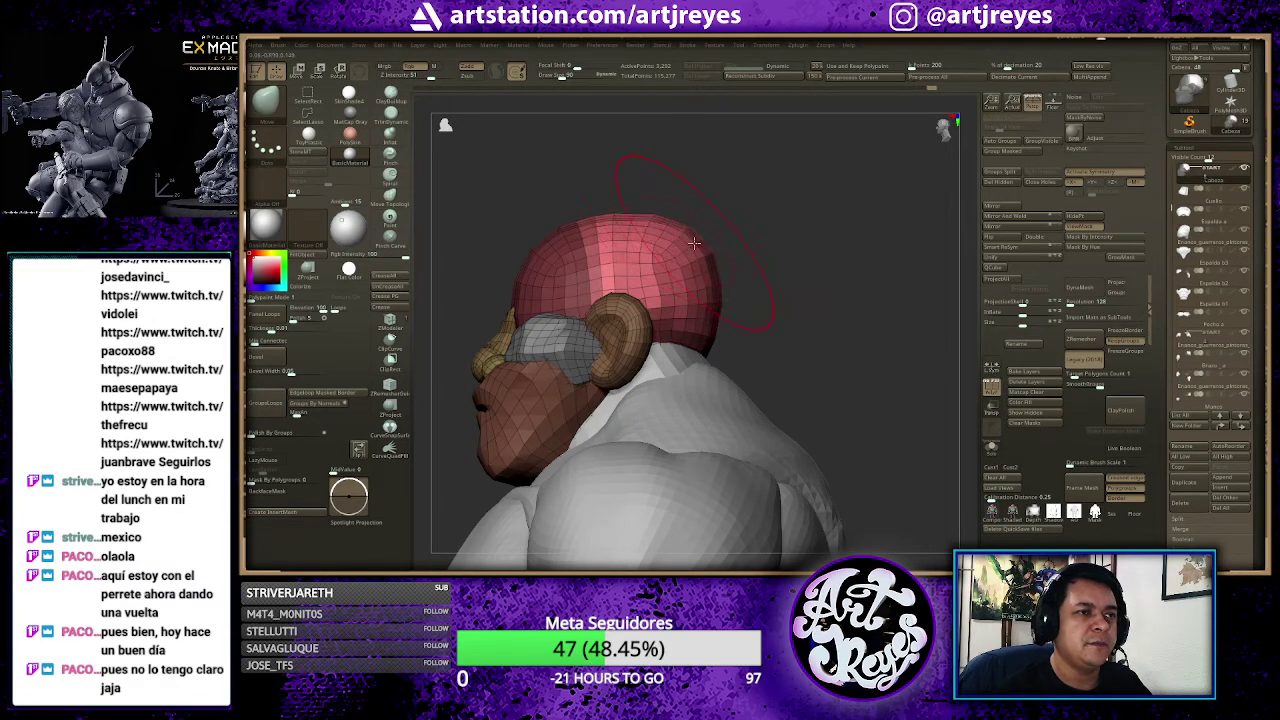
Step: Smooth the area beside the right ear using a smaller brush
{"action": "key", "text": "shift"}
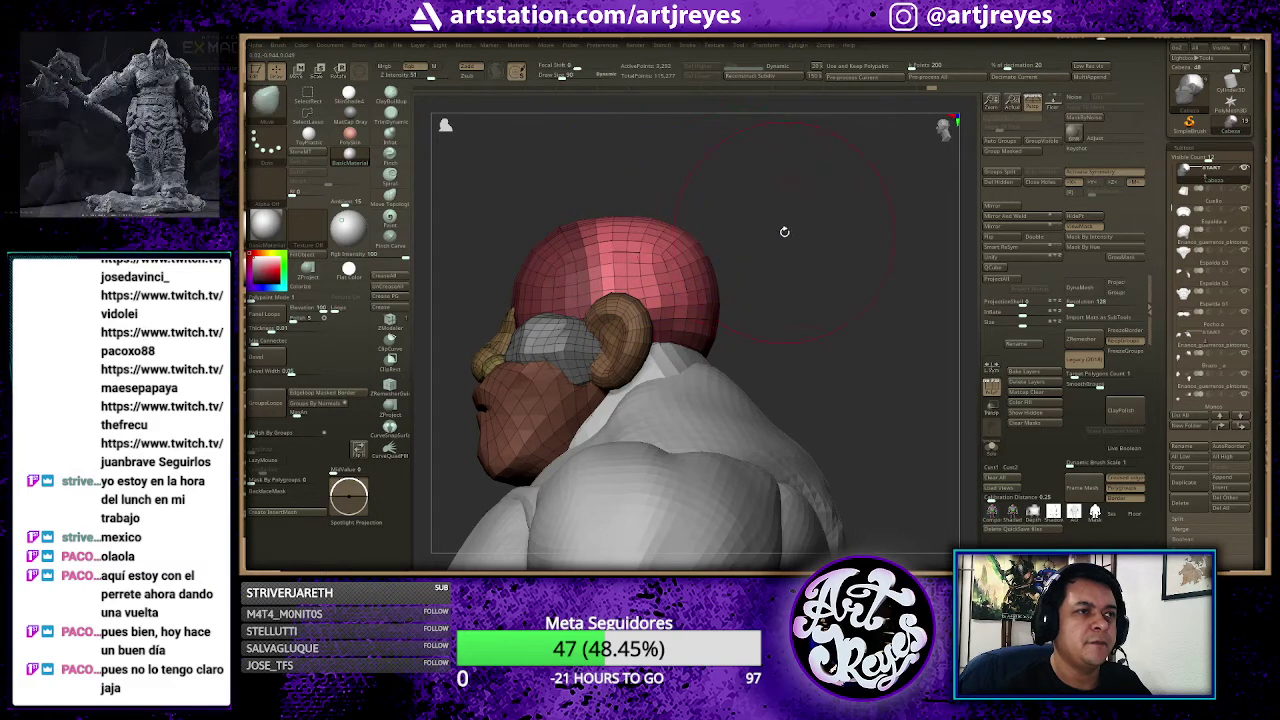
{"action": "mouse_move", "coordinate": [783, 231]}
{"action": "left_mouse_down"}
{"action": "mouse_move", "coordinate": [792, 284]}
{"action": "mouse_move", "coordinate": [834, 289]}
{"action": "left_mouse_up"}
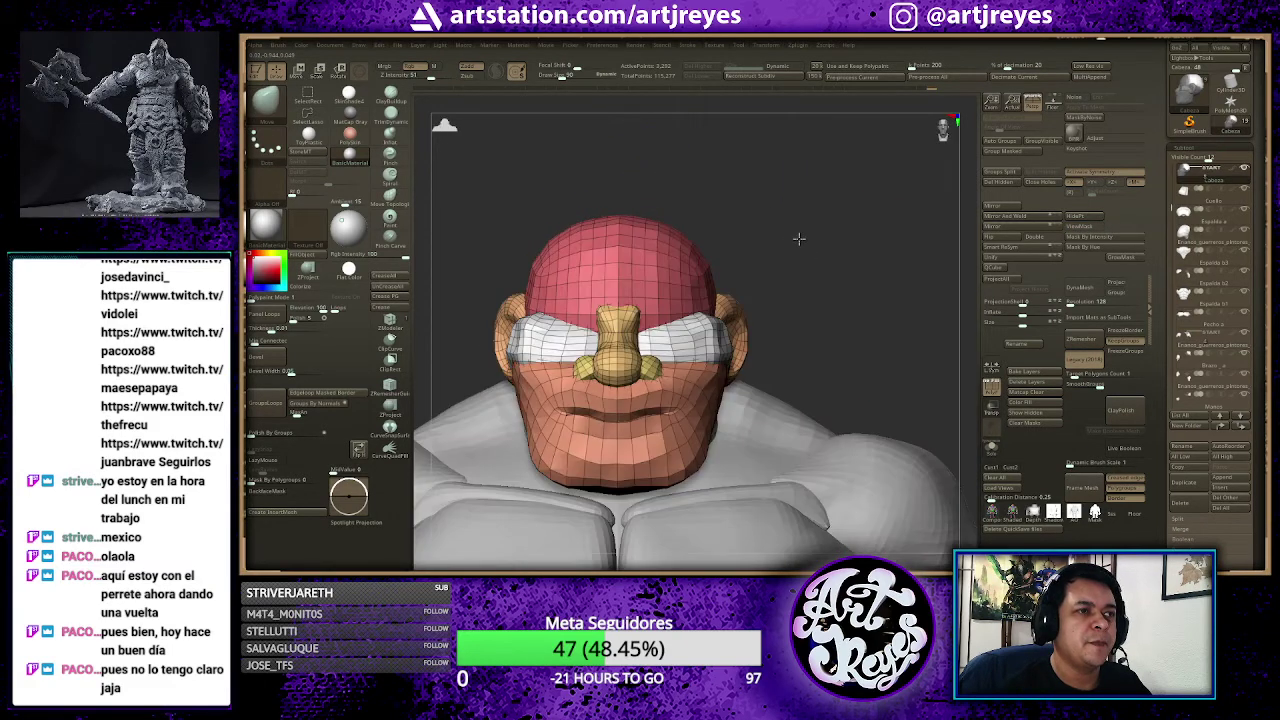
{"action": "left_click_drag", "start_coordinate": [798, 238], "coordinate": [796, 243]}
{"action": "key", "text": "space"}
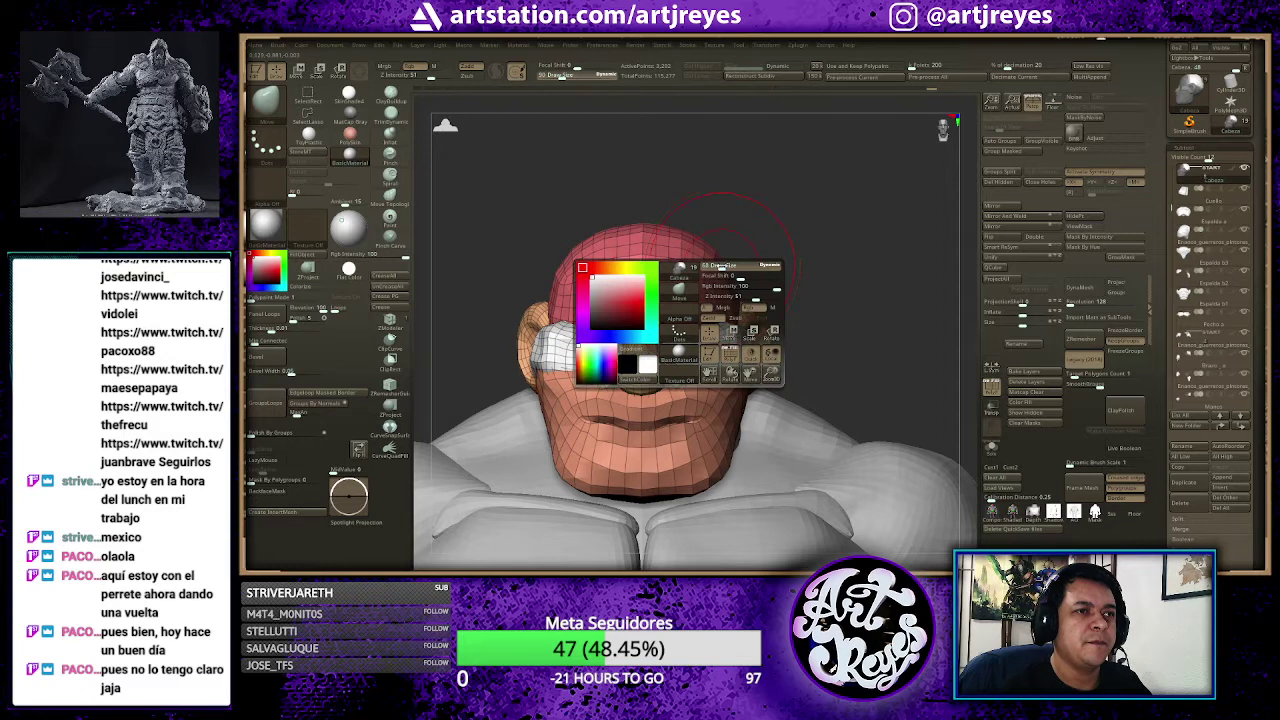
{"action": "left_click_drag", "start_coordinate": [720, 266], "coordinate": [706, 275]}
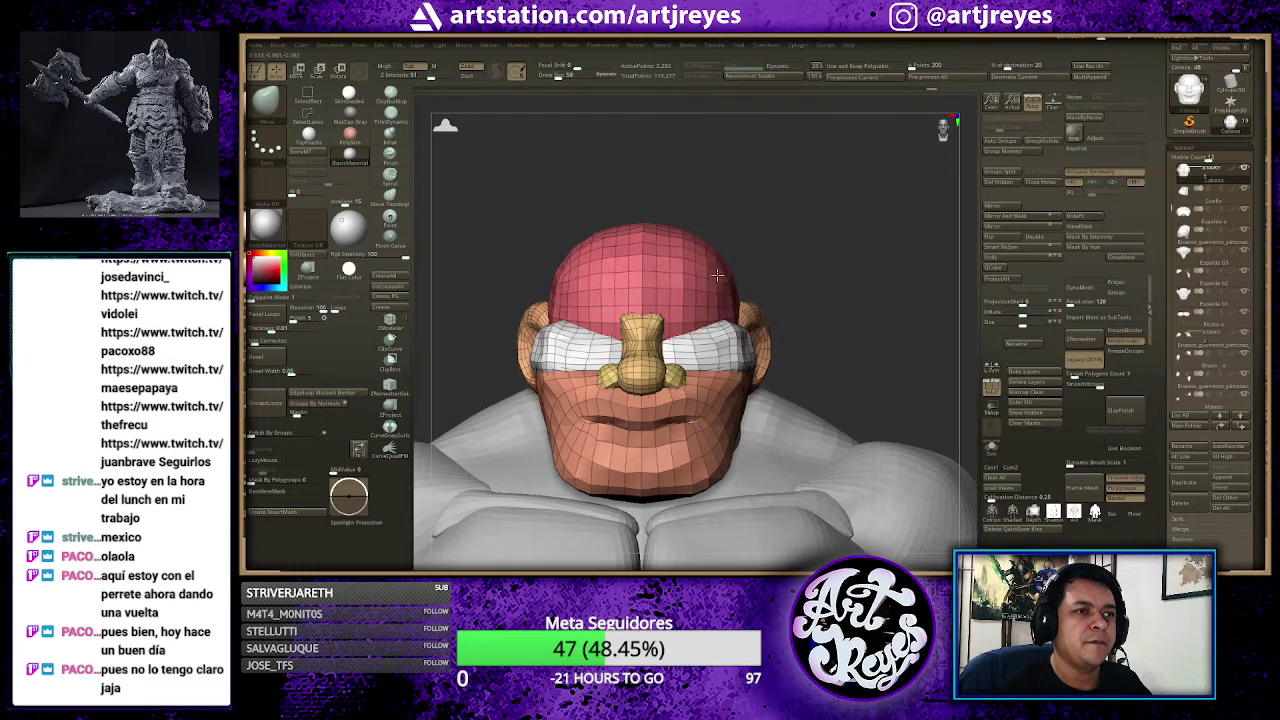
{"action": "mouse_move", "coordinate": [720, 276]}
{"action": "left_mouse_down"}
{"action": "mouse_move", "coordinate": [757, 258]}
{"action": "mouse_move", "coordinate": [755, 190]}
{"action": "left_mouse_up"}
{"action": "left_click_drag", "start_coordinate": [865, 232], "coordinate": [843, 223], "text": "alt"}
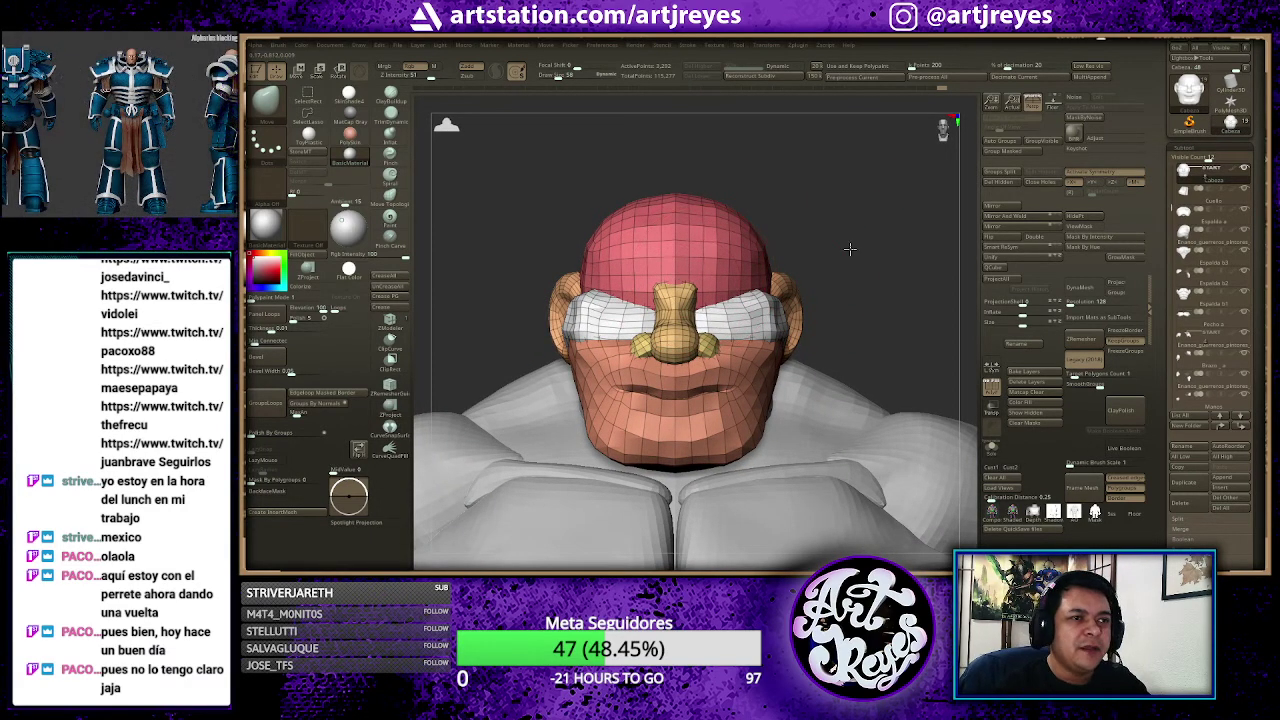
{"action": "left_click_drag", "start_coordinate": [849, 249], "coordinate": [799, 254]}
{"action": "left_click_drag", "start_coordinate": [630, 234], "coordinate": [814, 257]}
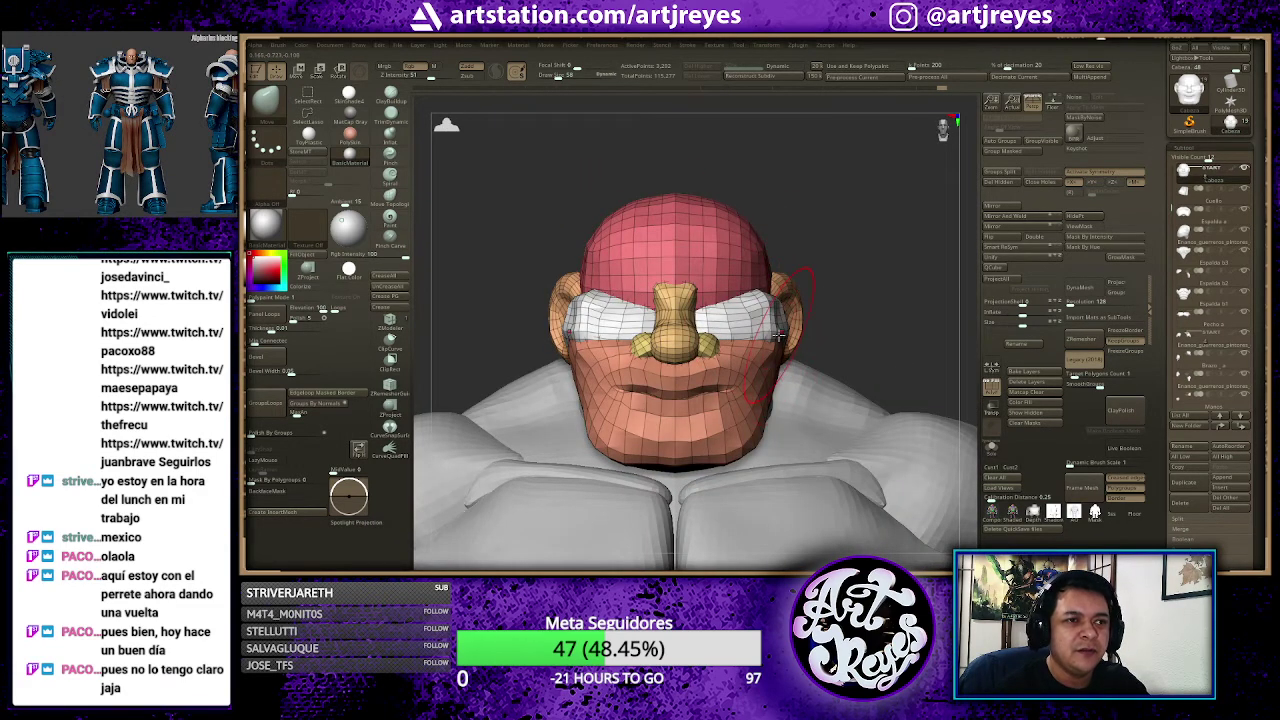
{"action": "left_click_drag", "start_coordinate": [779, 337], "coordinate": [770, 337], "text": "ctrl+alt+shift"}
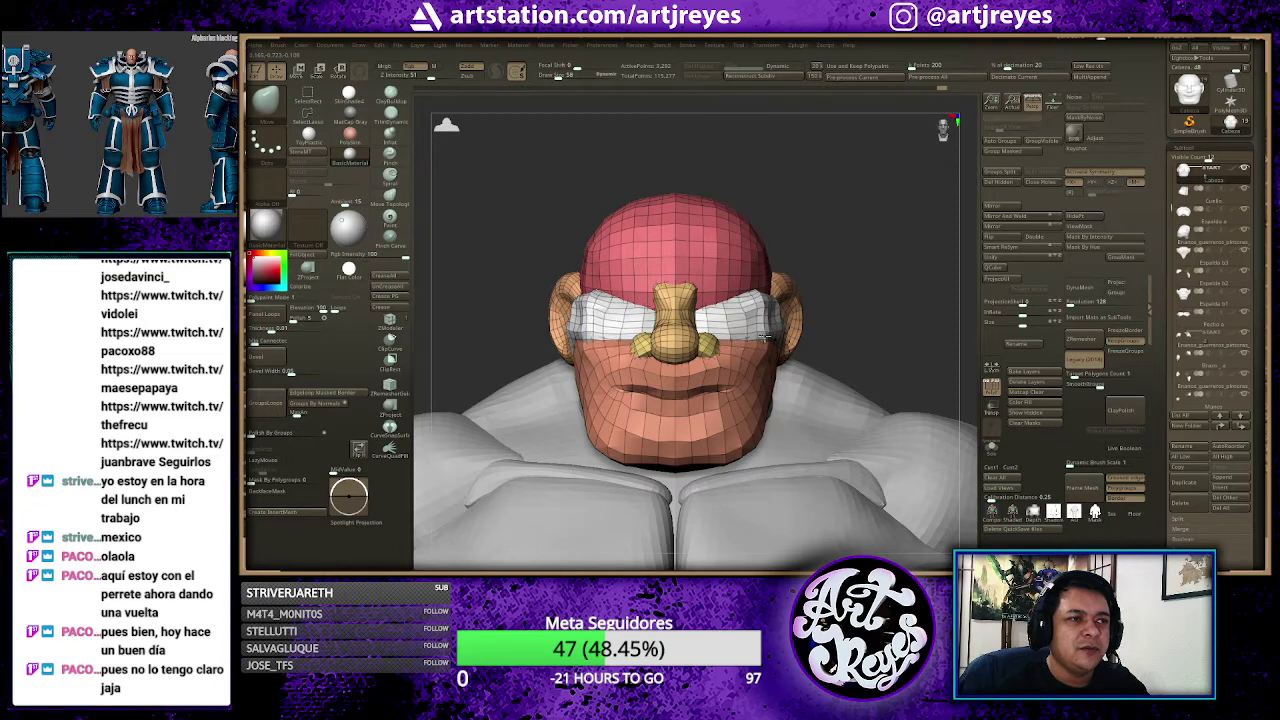
Step: Smooth the face around the eye band
{"action": "key", "text": "space"}
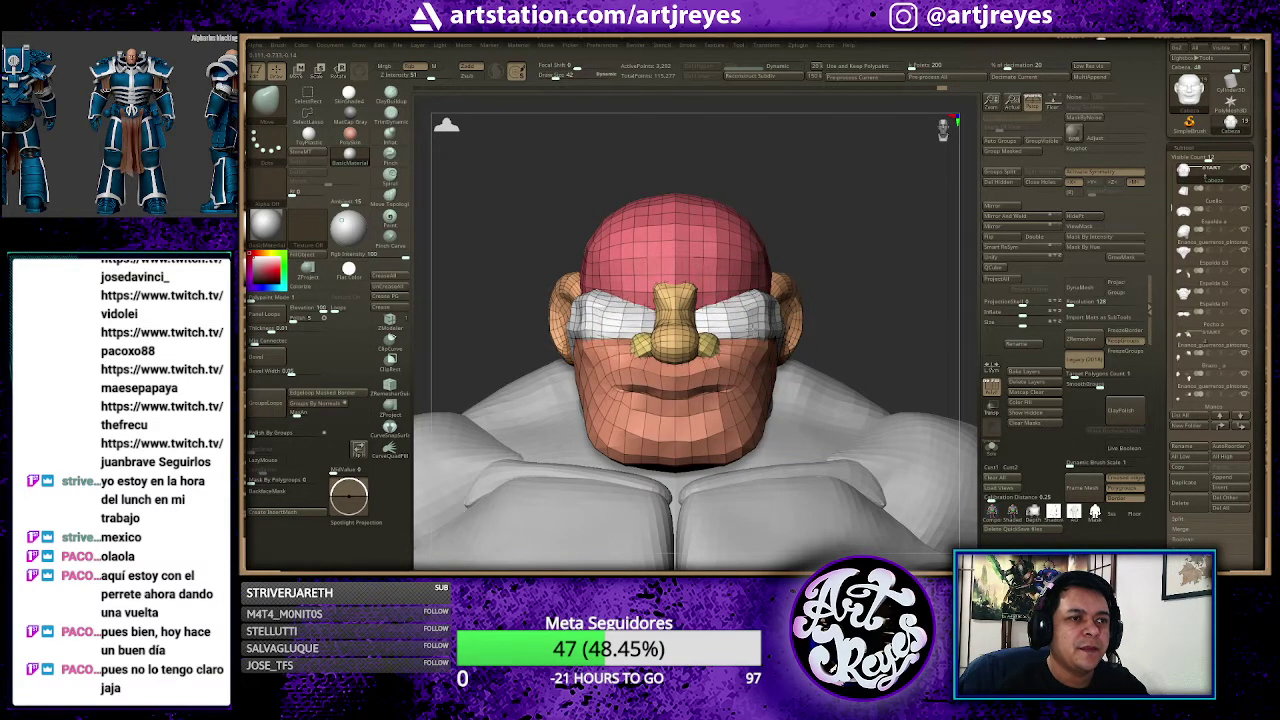
{"action": "left_click_drag", "start_coordinate": [843, 221], "coordinate": [749, 322]}
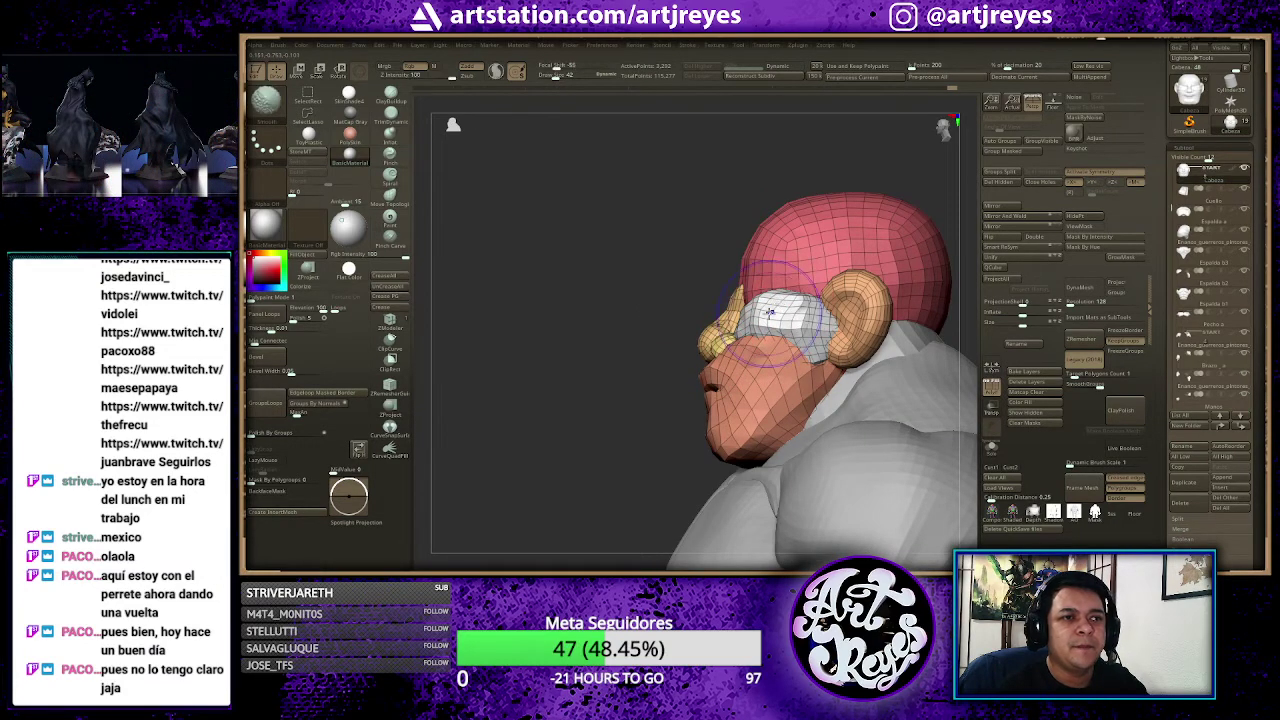
{"action": "left_click_drag", "start_coordinate": [760, 320], "coordinate": [765, 325], "text": "shift"}
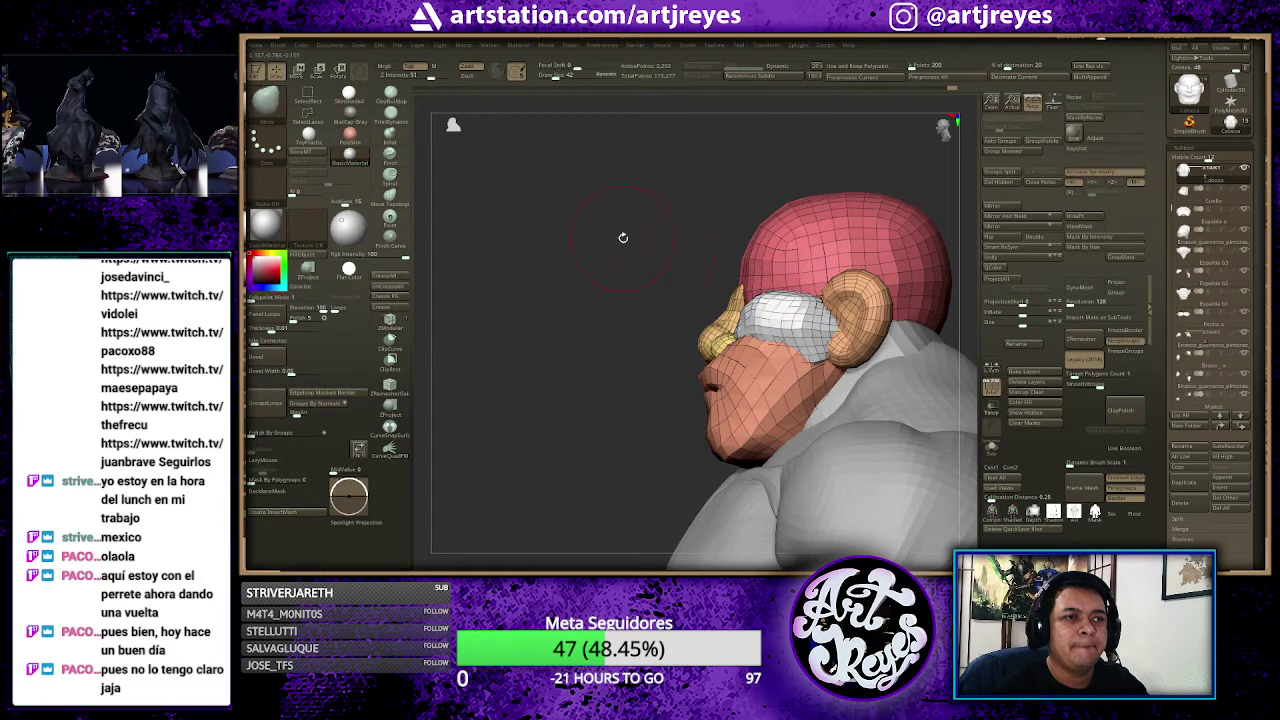
{"action": "left_click_drag", "start_coordinate": [623, 234], "coordinate": [757, 271], "text": "shift"}
{"action": "left_click_drag", "start_coordinate": [776, 318], "coordinate": [800, 315]}
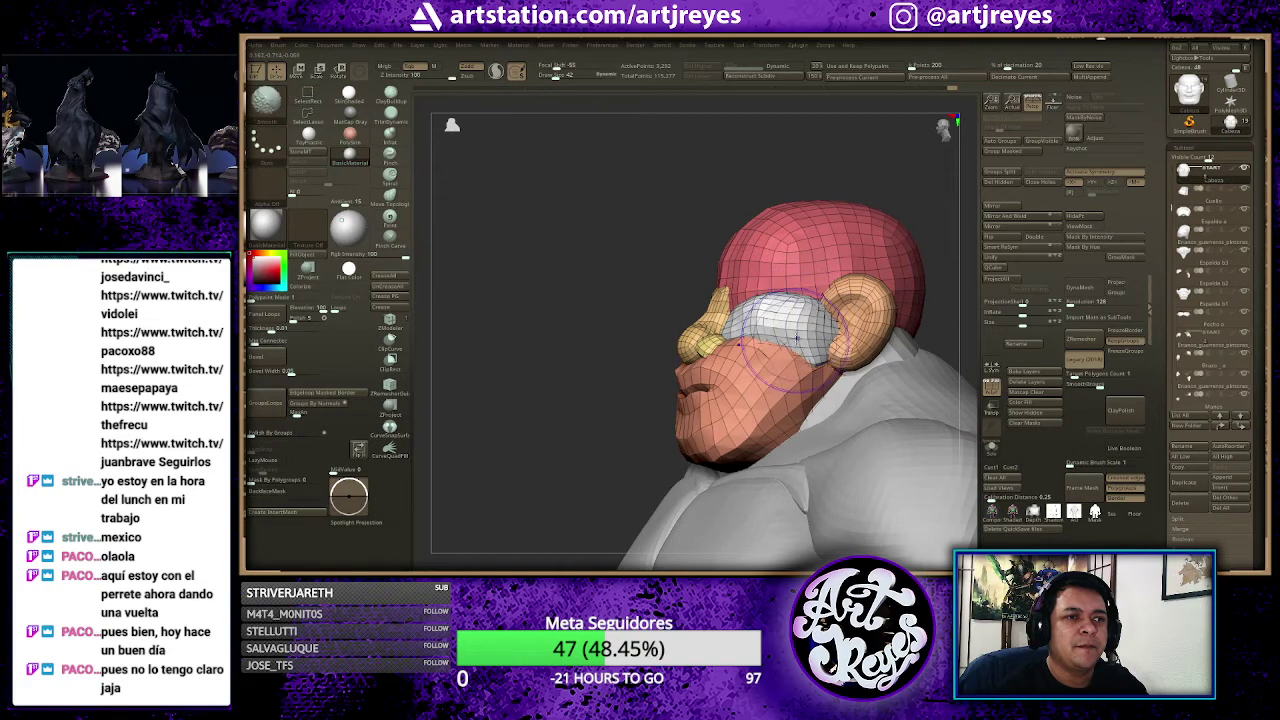
{"action": "left_click_drag", "start_coordinate": [680, 191], "coordinate": [715, 190], "text": "shift"}
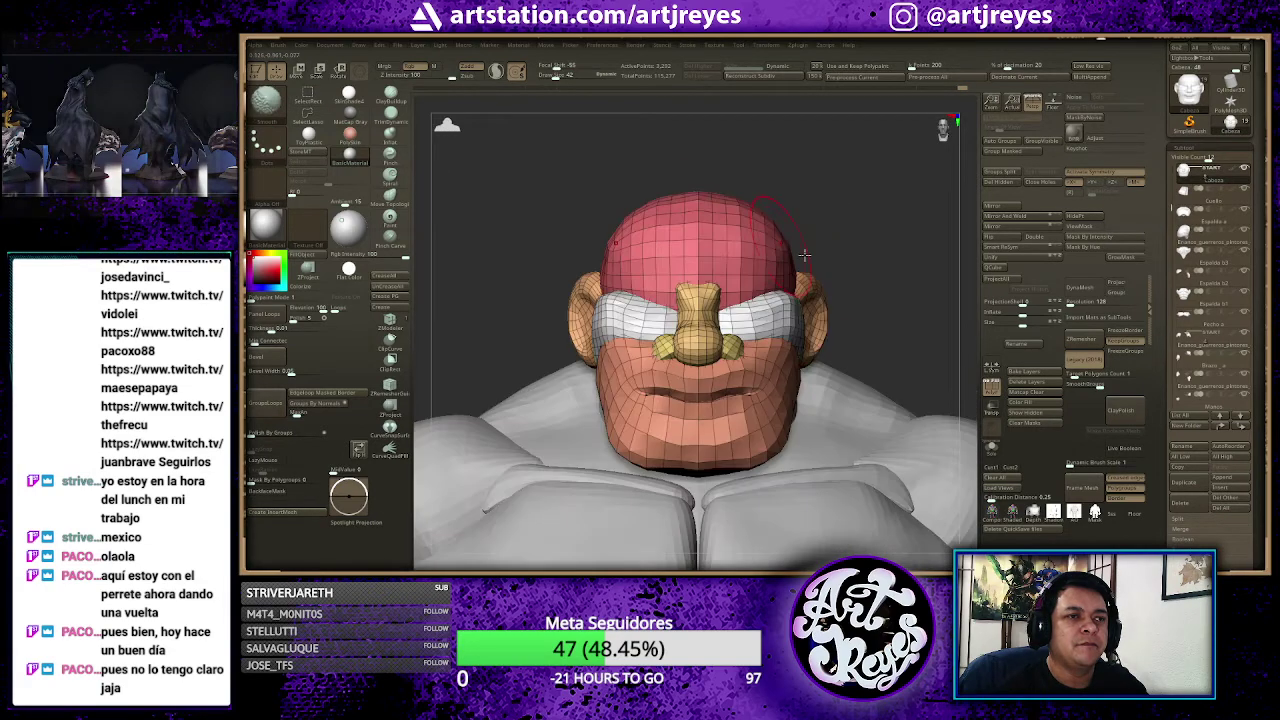
{"action": "left_click_drag", "start_coordinate": [865, 238], "coordinate": [821, 214], "text": "shift"}
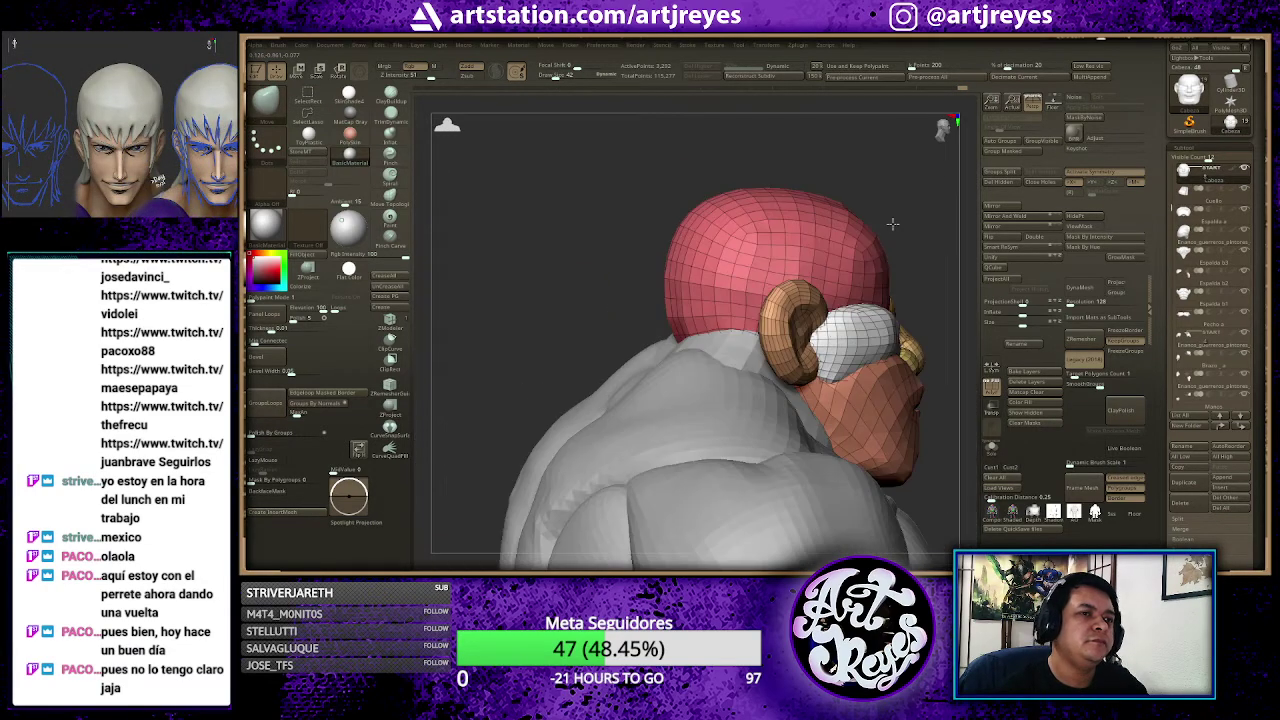
Step: Turn off Polyframe for a plain grey head and briefly isolate the eye-band polygroup
{"action": "key", "text": "shift+f"}
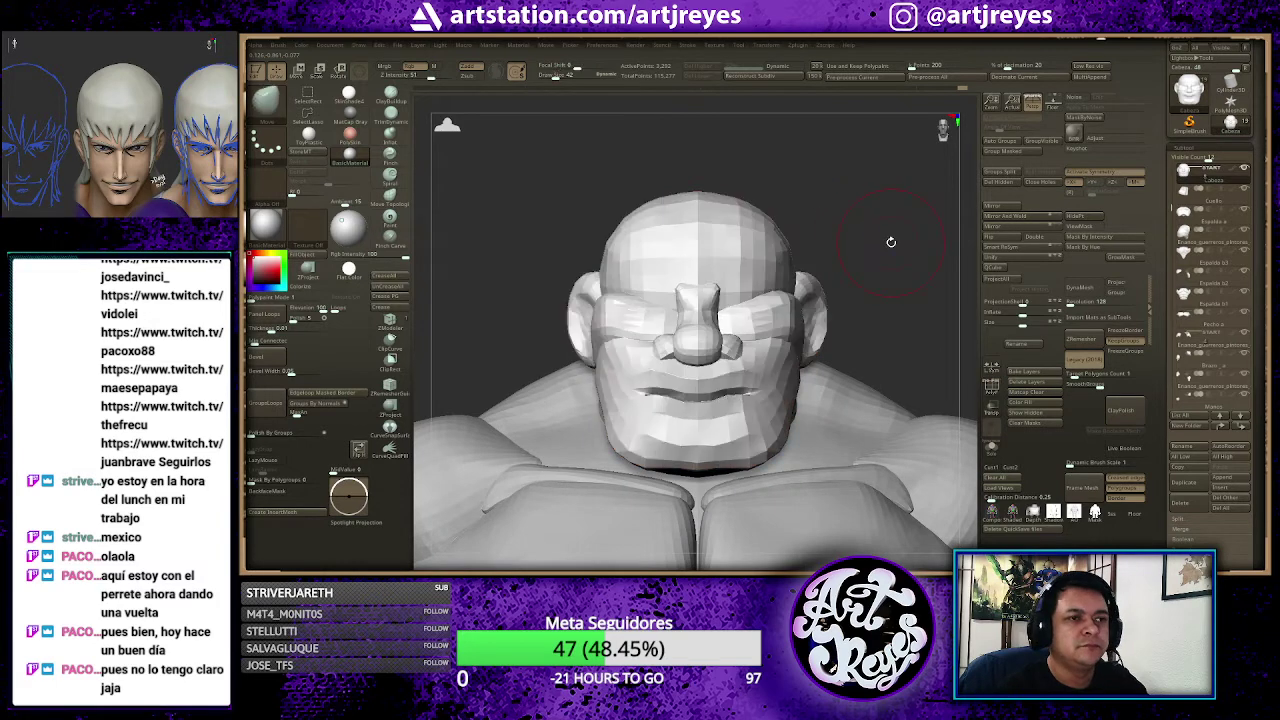
{"action": "left_click_drag", "start_coordinate": [891, 240], "coordinate": [869, 244]}
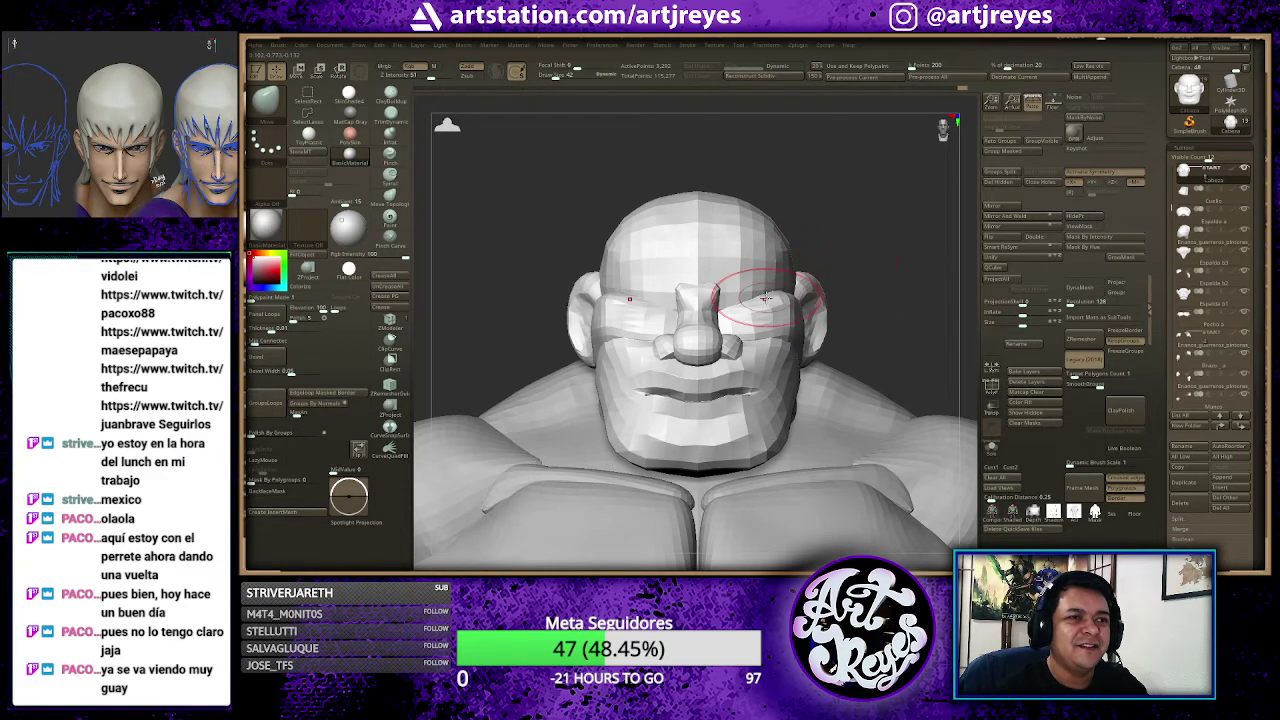
{"action": "left_click", "coordinate": [785, 330], "text": "ctrl+shift"}
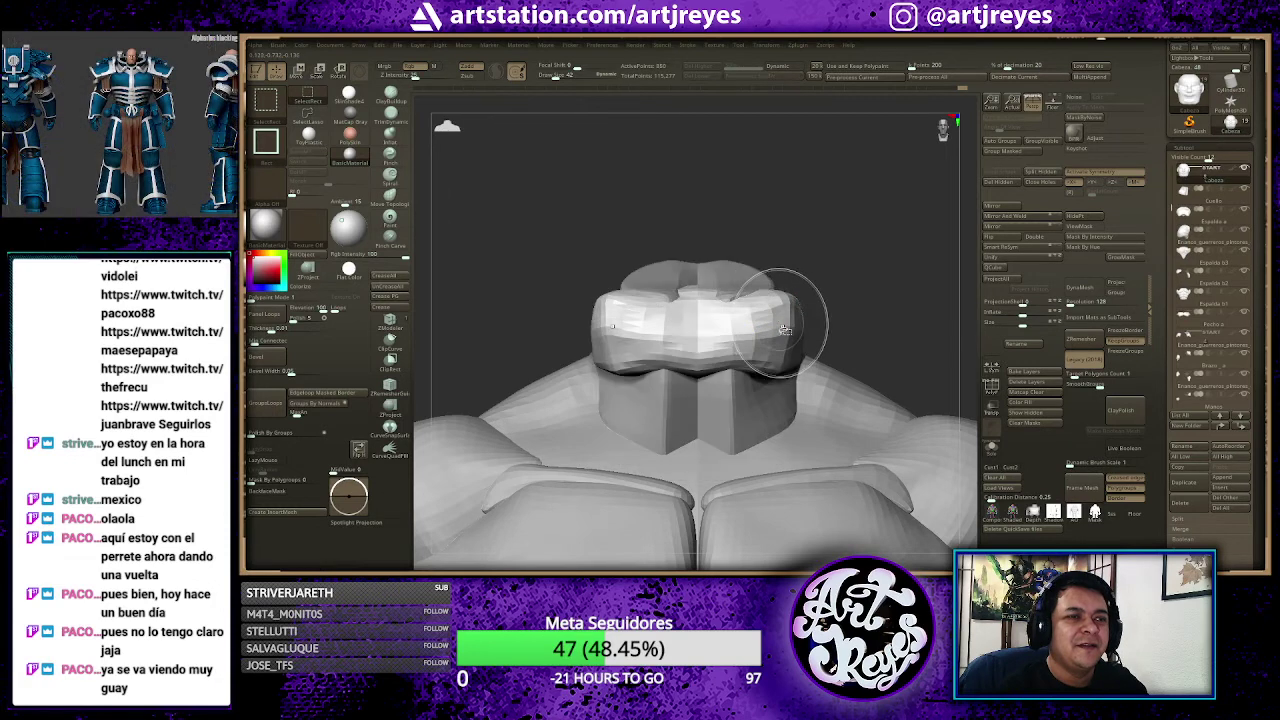
{"action": "left_click", "coordinate": [846, 266], "text": "ctrl+shift"}
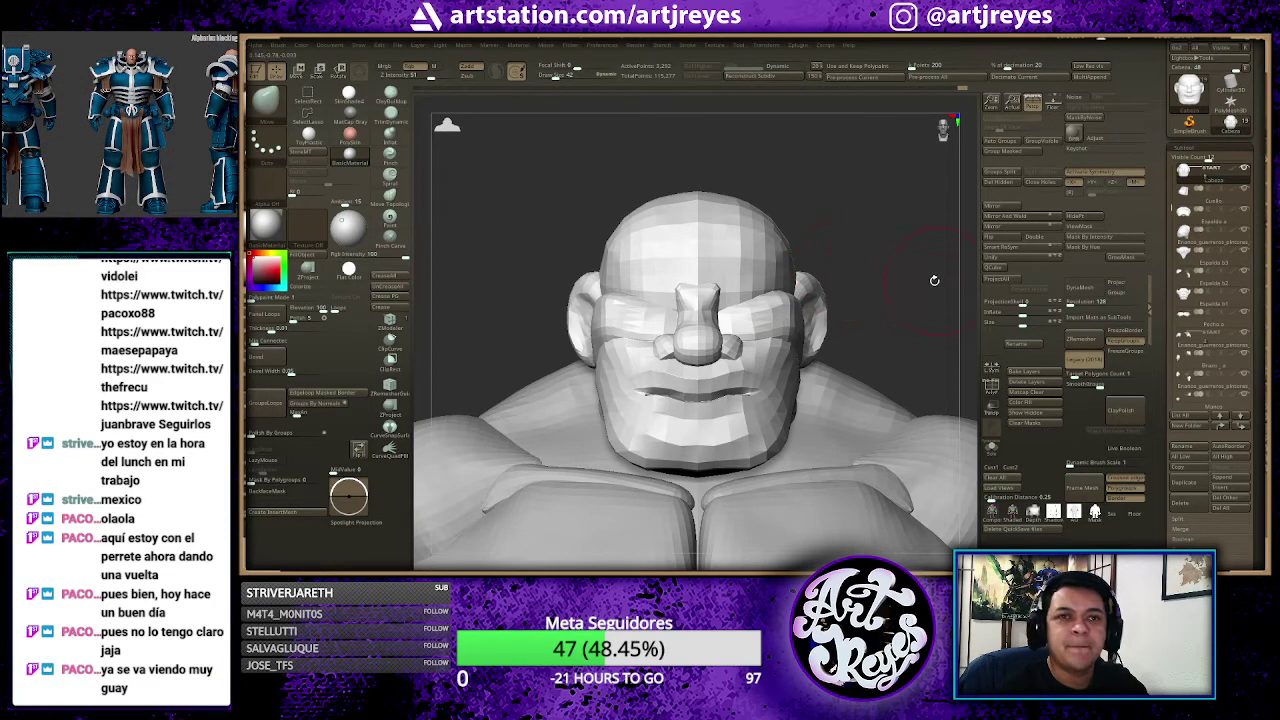
Step: Select the Base sphere subtool and duplicate it into Base1_2, framing it for transforming
{"action": "key", "text": "n"}
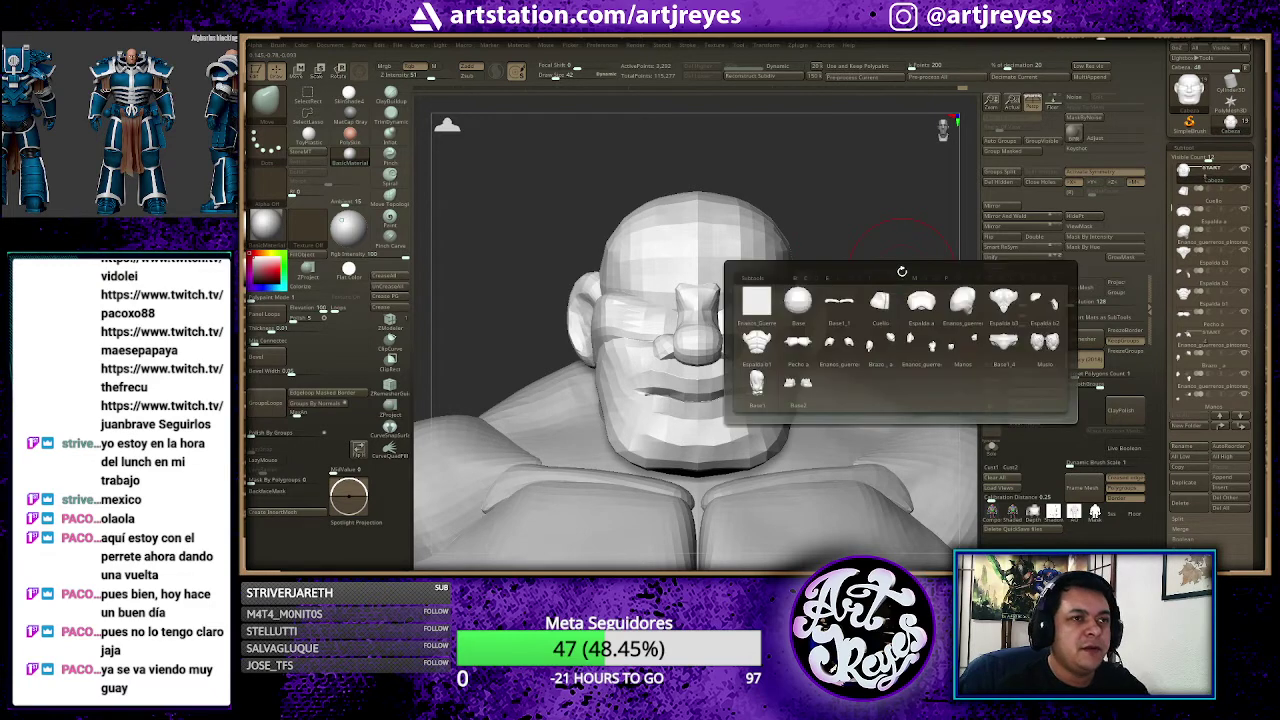
{"action": "left_click", "coordinate": [797, 300]}
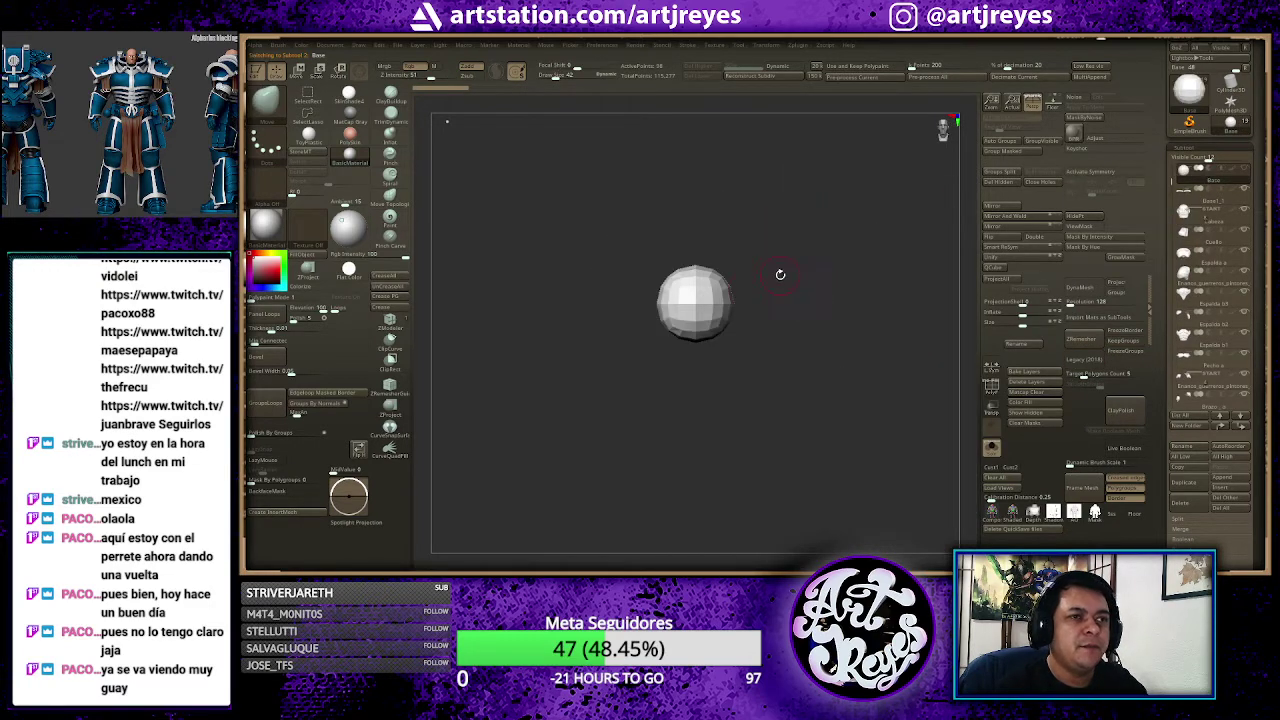
{"action": "left_click_drag", "start_coordinate": [843, 277], "coordinate": [809, 289]}
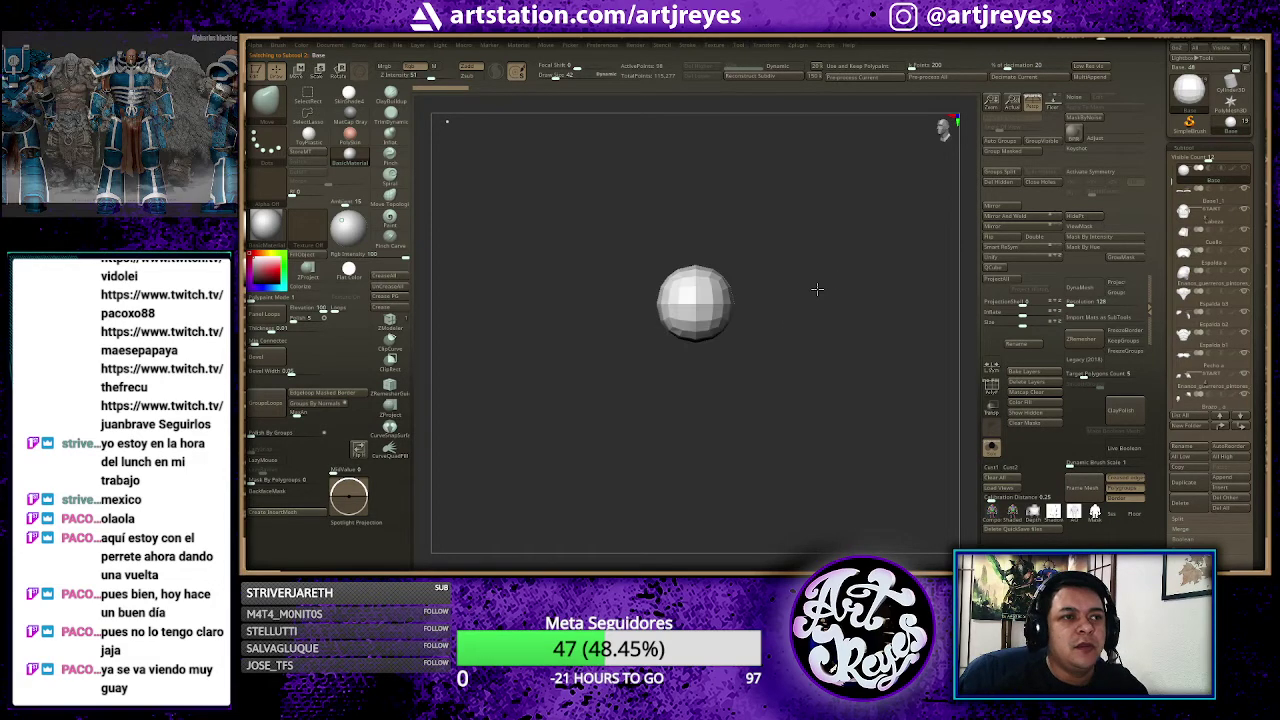
{"action": "key", "text": "ctrl+shift+d"}
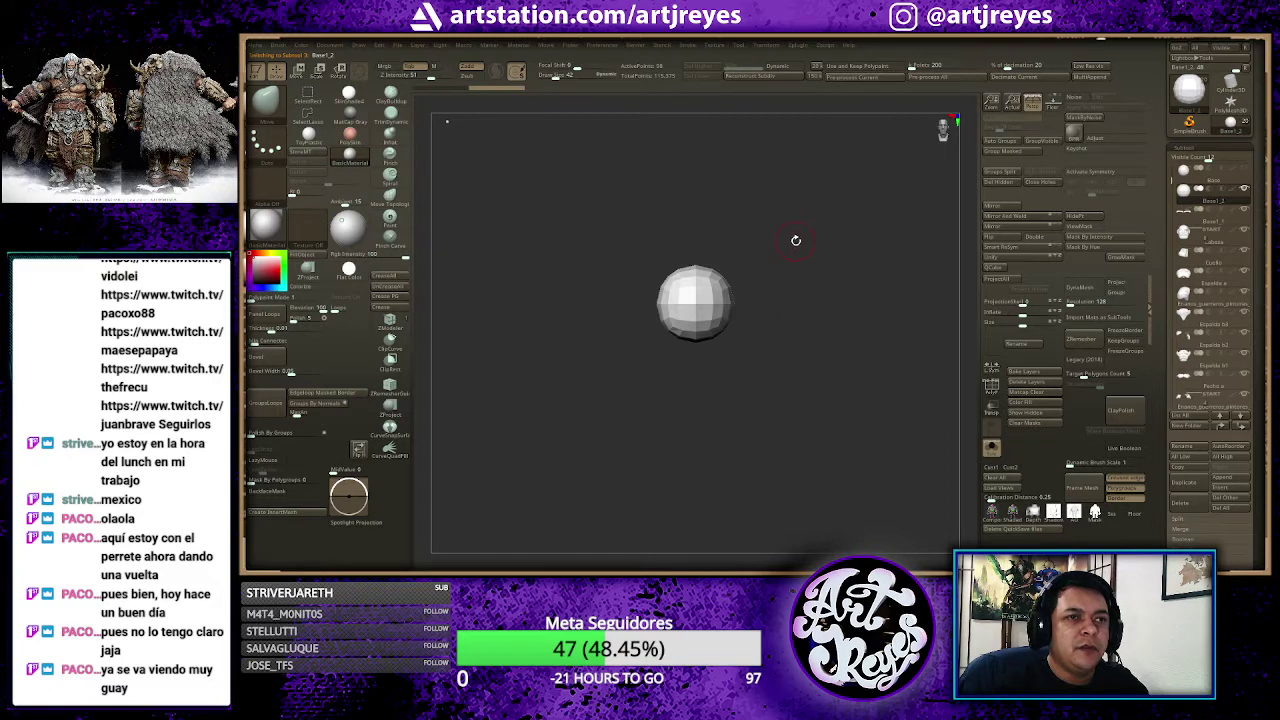
{"action": "left_click_drag", "start_coordinate": [796, 240], "coordinate": [750, 322], "text": "alt"}
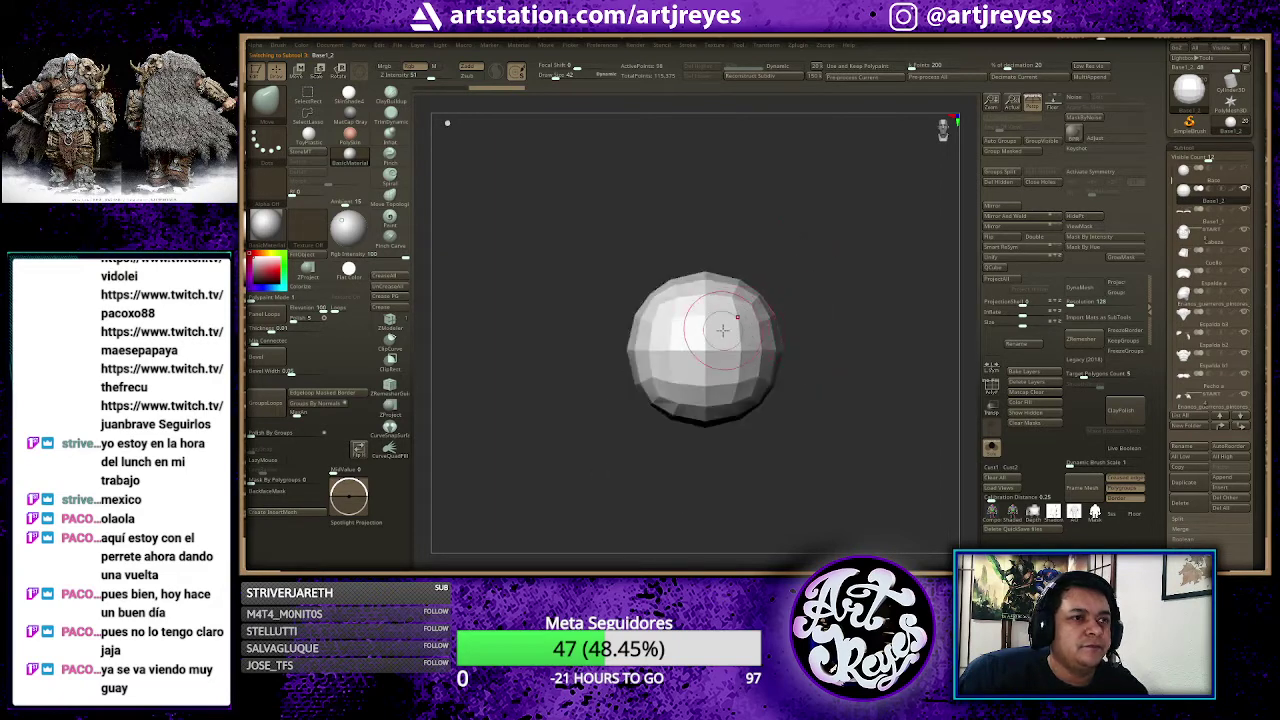
{"action": "mouse_move", "coordinate": [846, 277]}
{"action": "left_mouse_down"}
{"action": "mouse_move", "coordinate": [857, 260]}
{"action": "mouse_move", "coordinate": [735, 262]}
{"action": "left_mouse_up"}
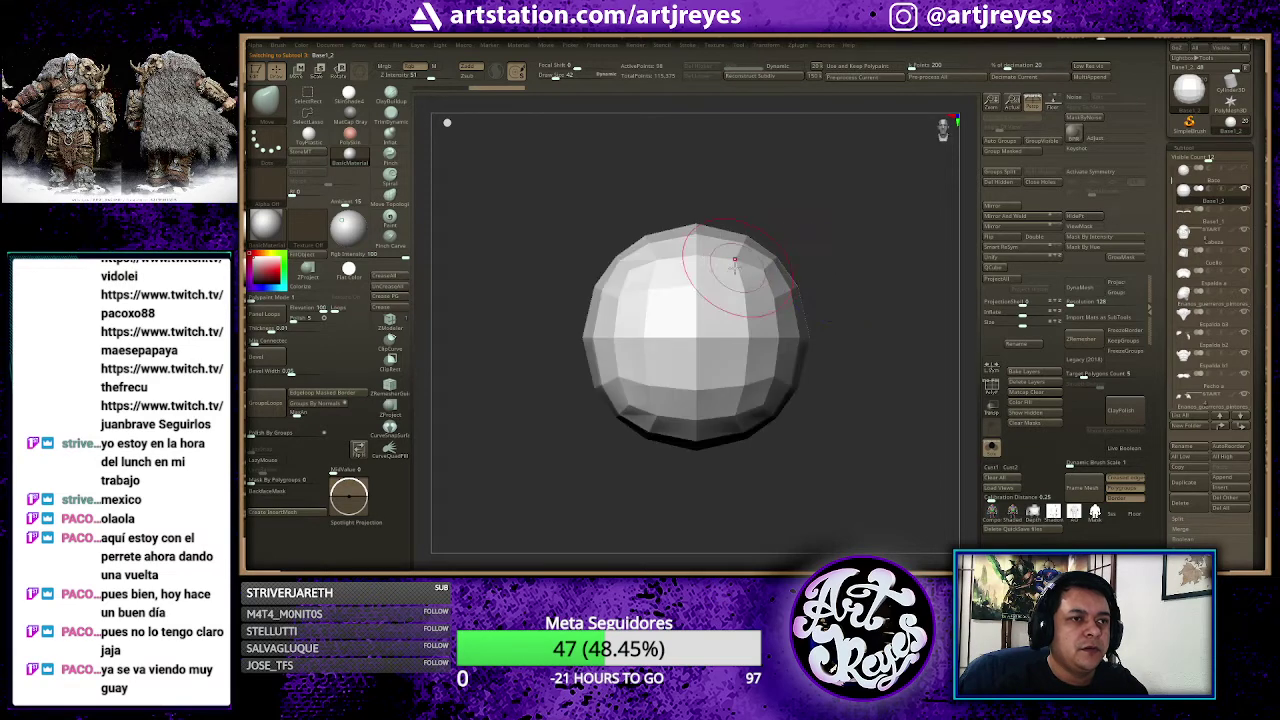
{"action": "left_click_drag", "start_coordinate": [827, 226], "coordinate": [965, 222], "text": "alt"}
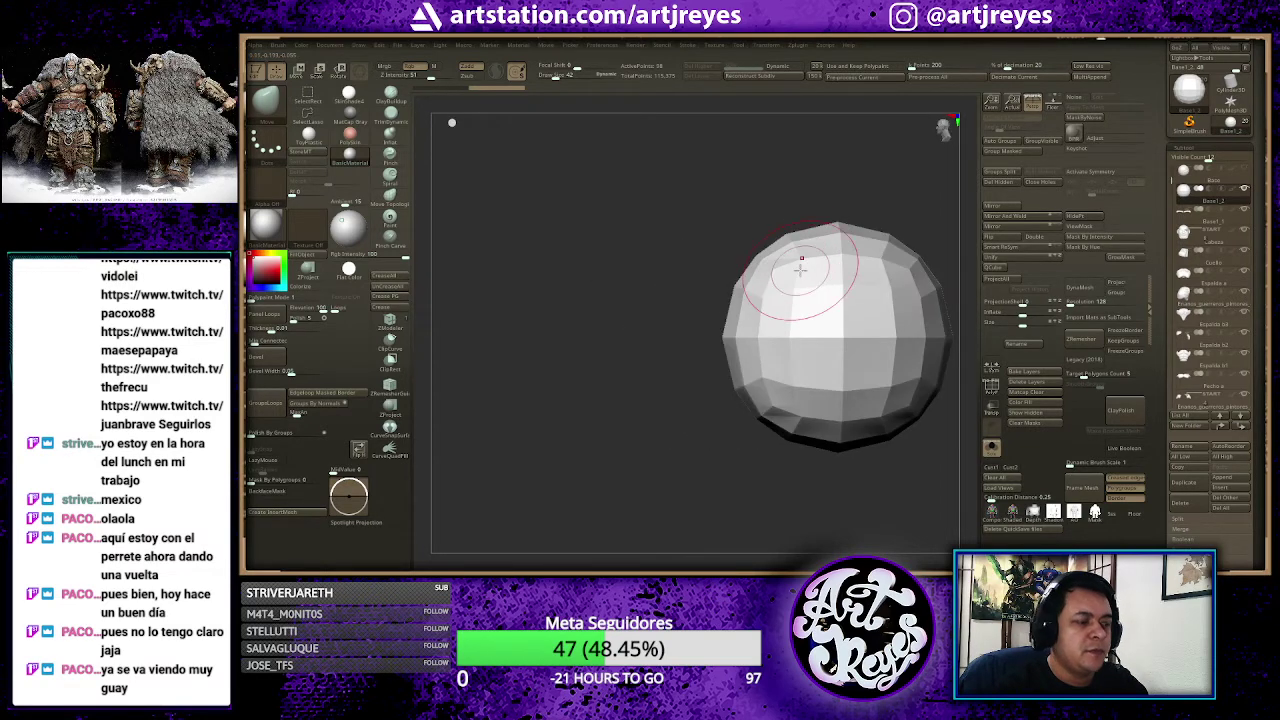
{"action": "key", "text": "w"}
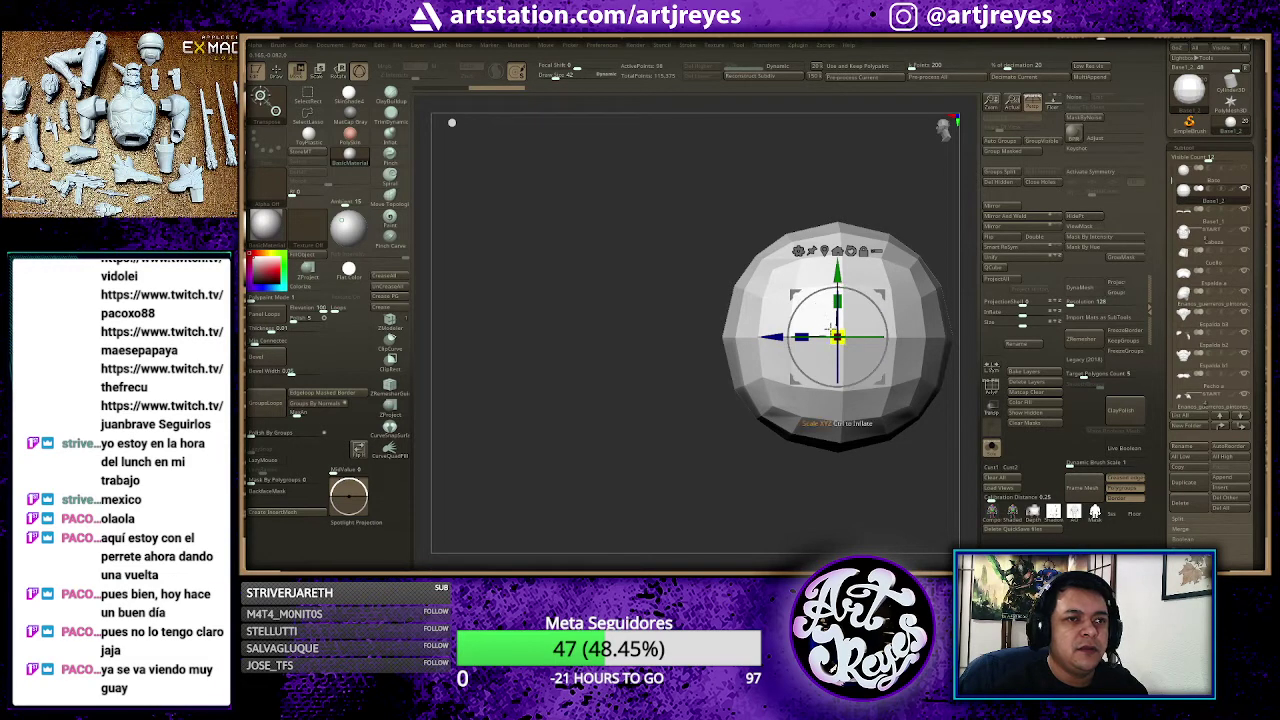
Step: Scale the duplicated sphere up about 1.1 times, copy it again, and display its coloured polygroups
{"action": "left_click_drag", "start_coordinate": [834, 334], "coordinate": [838, 338]}
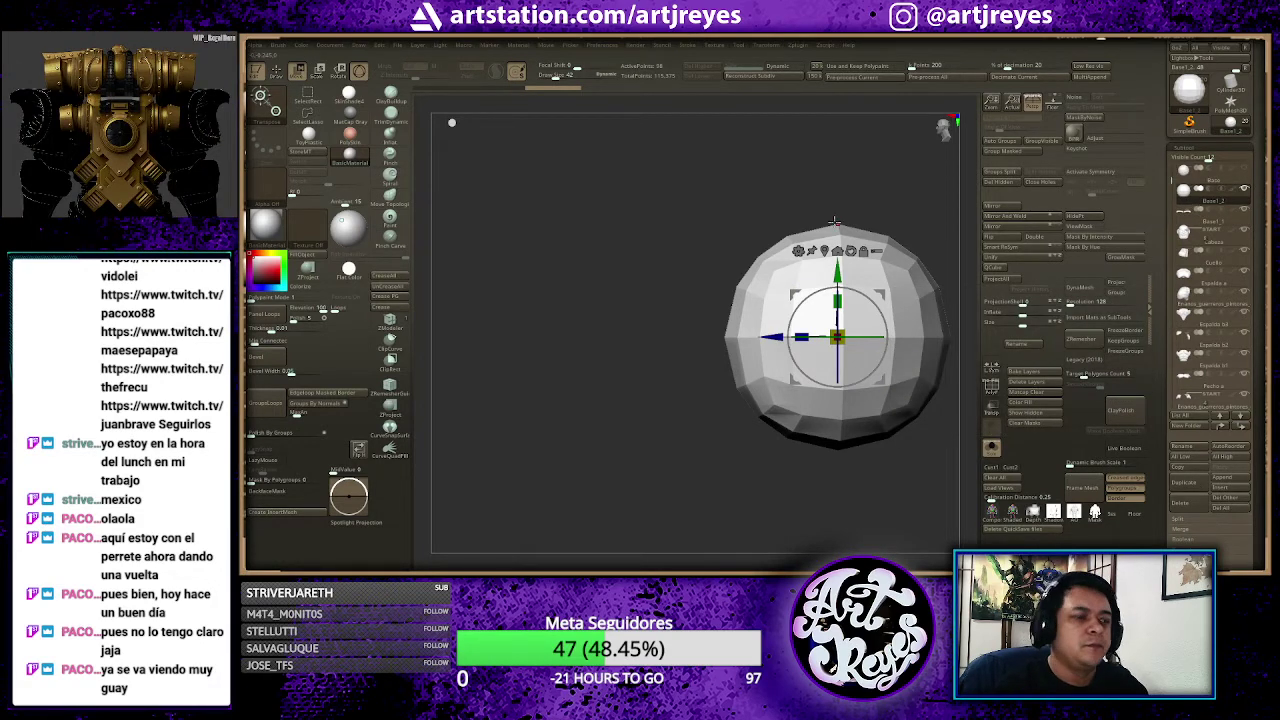
{"action": "key", "text": "ctrl+shift+d"}
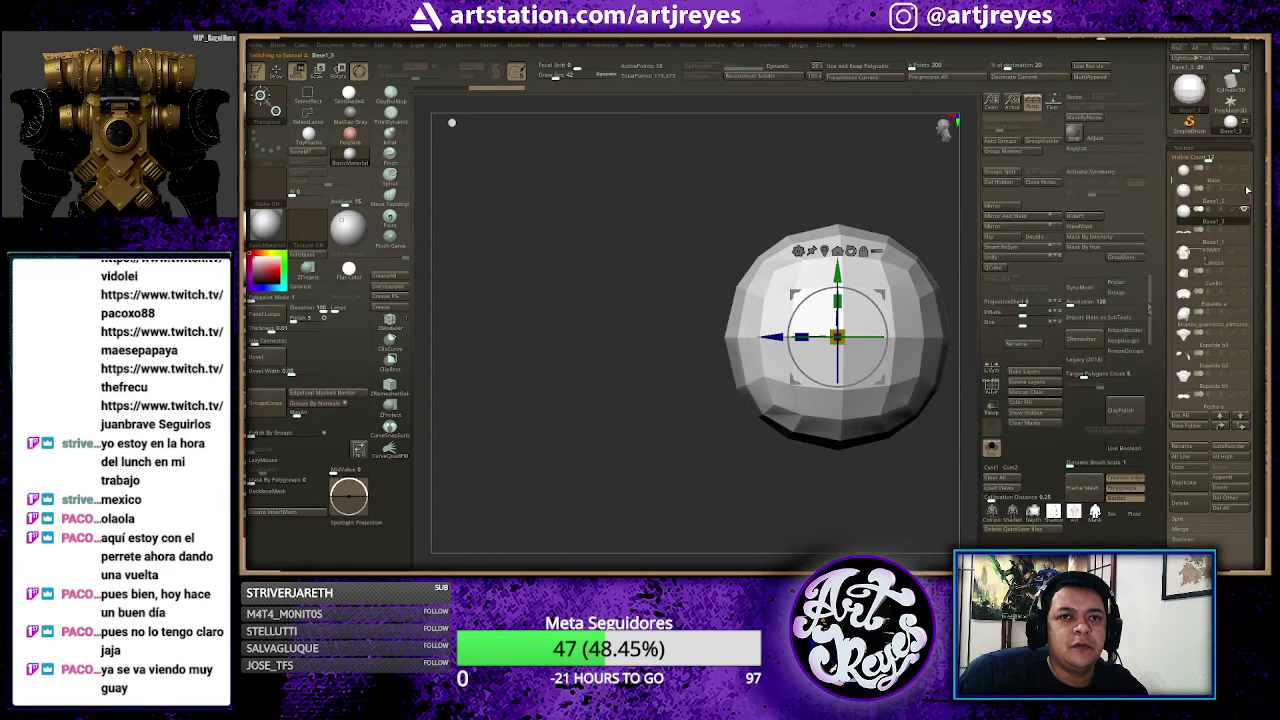
{"action": "left_click", "coordinate": [1247, 189]}
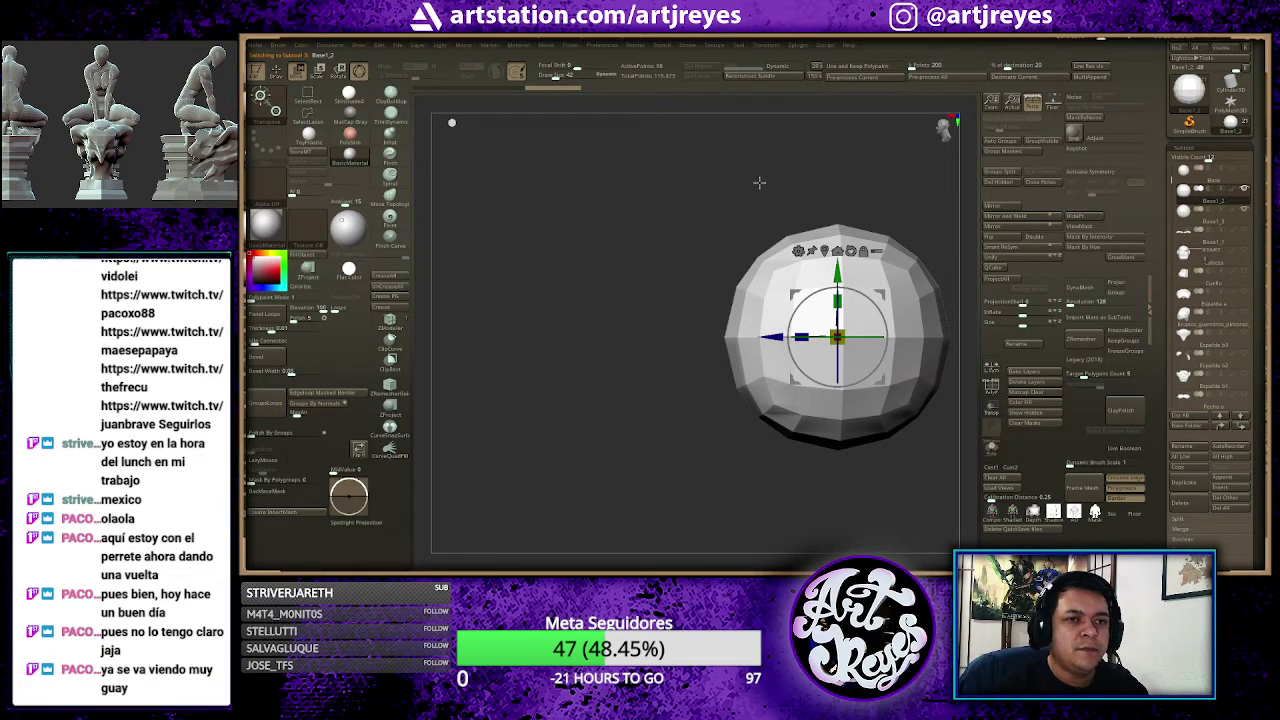
{"action": "mouse_move", "coordinate": [813, 175]}
{"action": "left_mouse_down", "text": "alt"}
{"action": "mouse_move", "coordinate": [716, 179]}
{"action": "mouse_move", "coordinate": [752, 325]}
{"action": "mouse_move", "coordinate": [765, 326]}
{"action": "left_mouse_up", "text": "alt"}
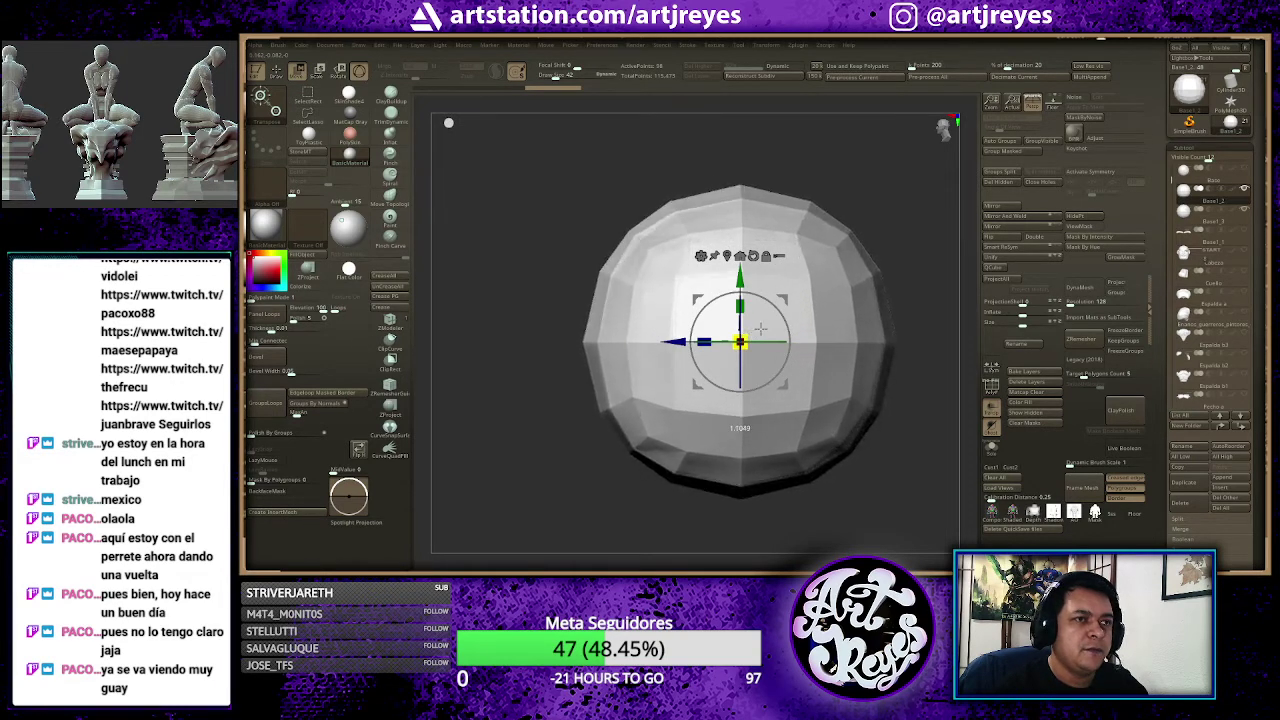
{"action": "key", "text": "shift+f"}
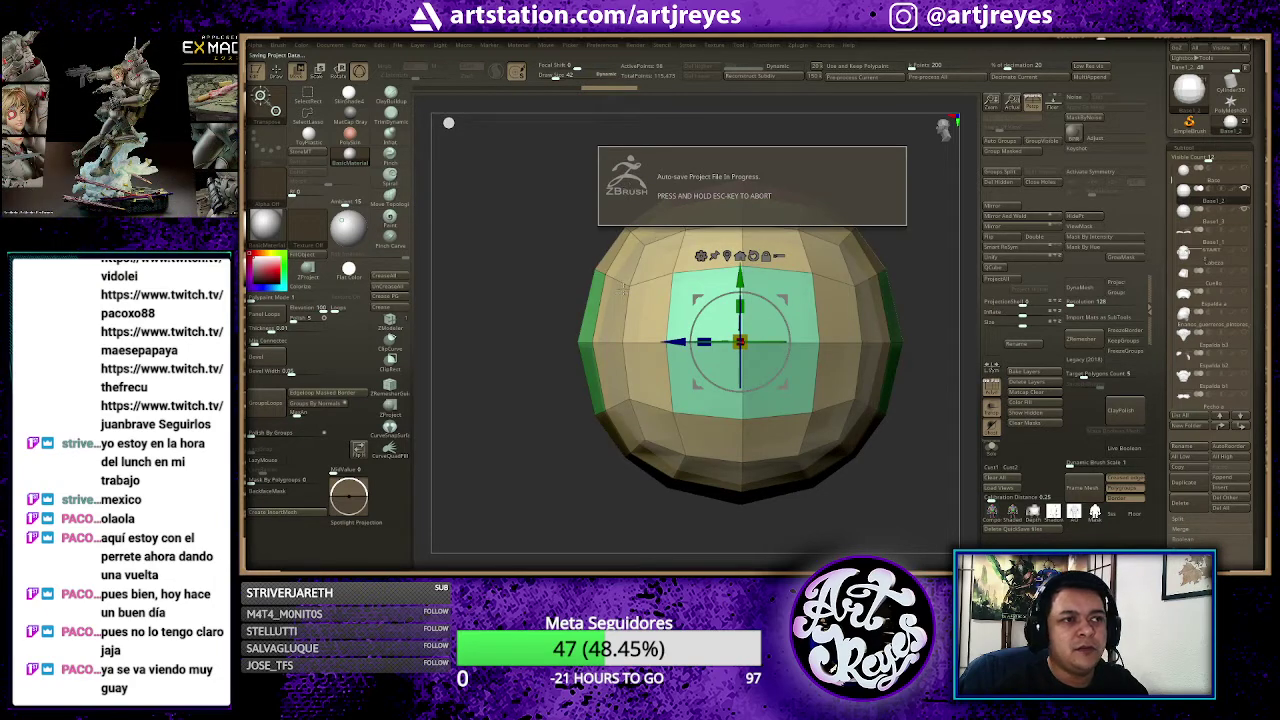
{"action": "mouse_move", "coordinate": [622, 288]}
{"action": "left_mouse_down"}
{"action": "mouse_move", "coordinate": [692, 188]}
{"action": "mouse_move", "coordinate": [747, 166]}
{"action": "left_mouse_up"}
{"action": "left_click_drag", "start_coordinate": [560, 204], "coordinate": [562, 204], "text": "shift"}
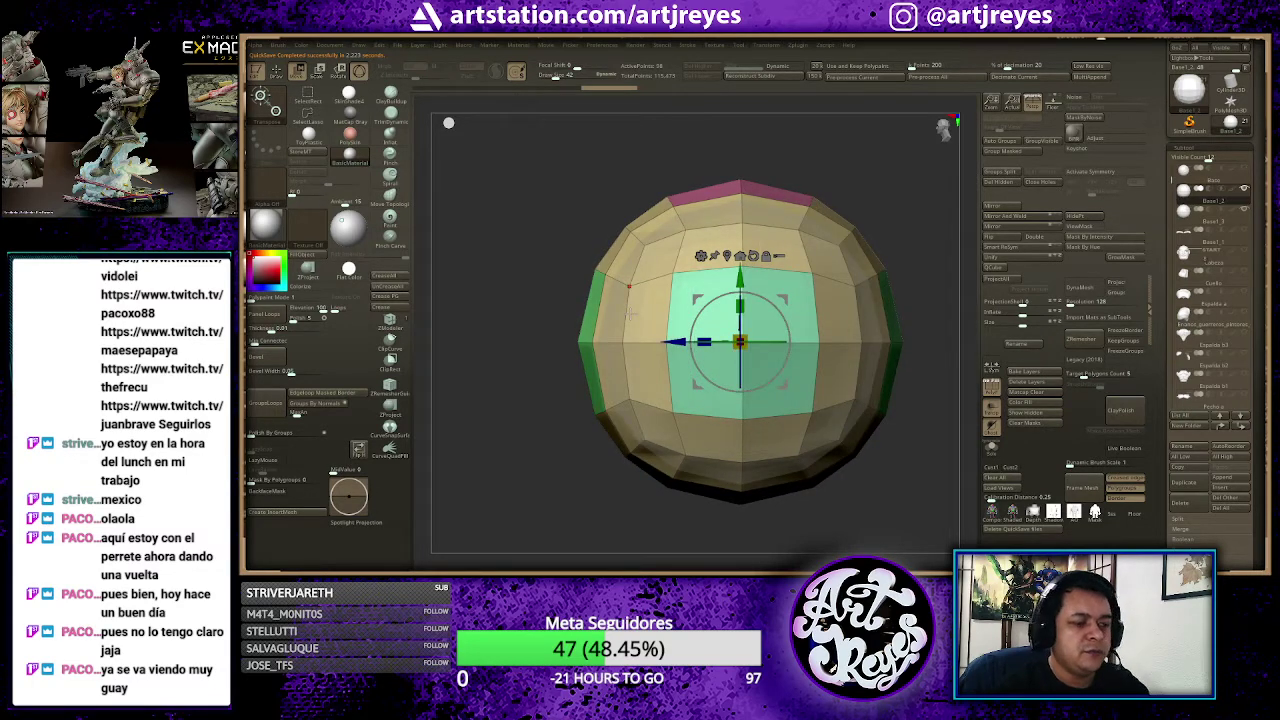
Step: Insert several horizontal edge loops around the sphere with ZModeler
{"action": "key", "text": "q"}
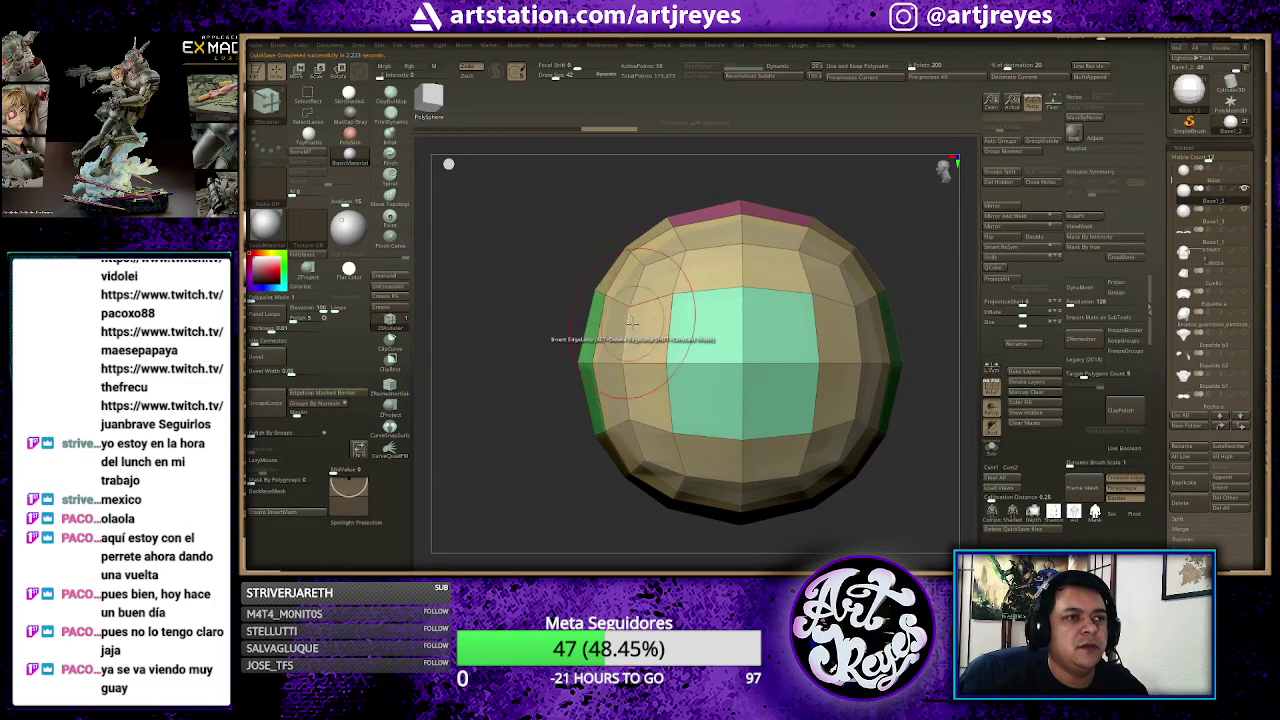
{"action": "key", "text": "space"}
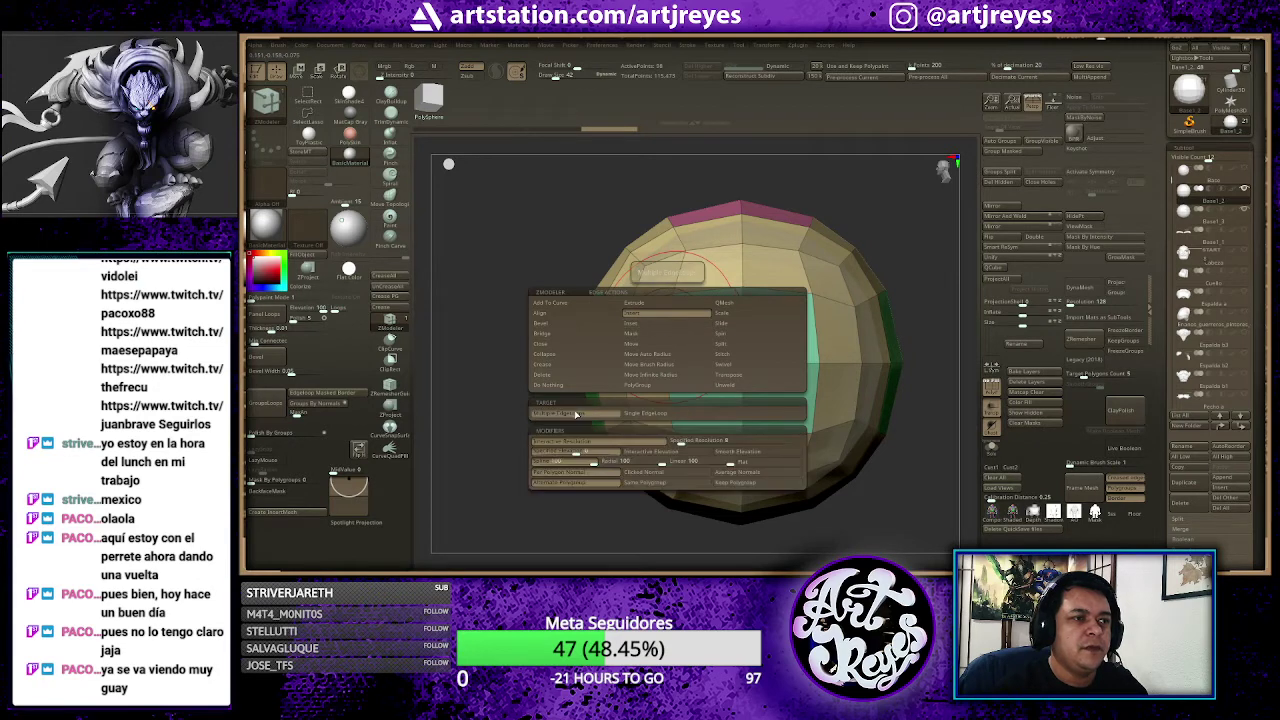
{"action": "left_click", "coordinate": [620, 445]}
{"action": "left_click", "coordinate": [668, 327]}
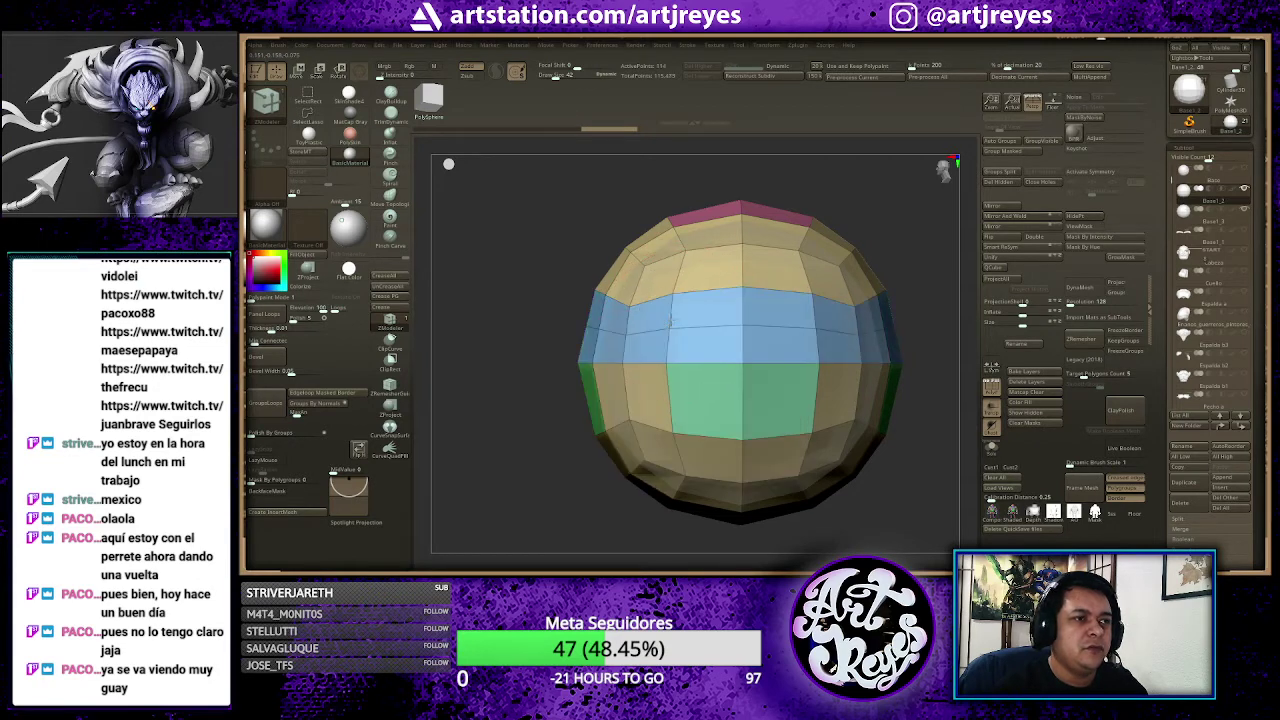
{"action": "left_click", "coordinate": [674, 314]}
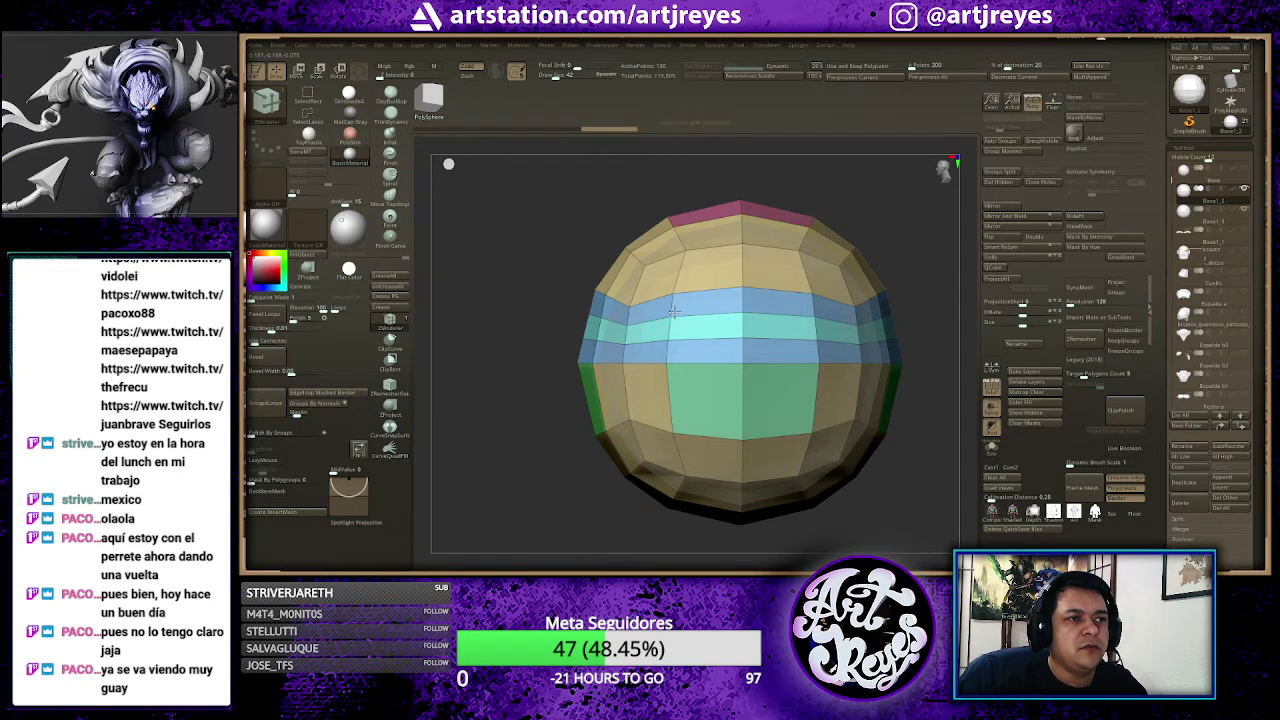
{"action": "left_click", "coordinate": [662, 360]}
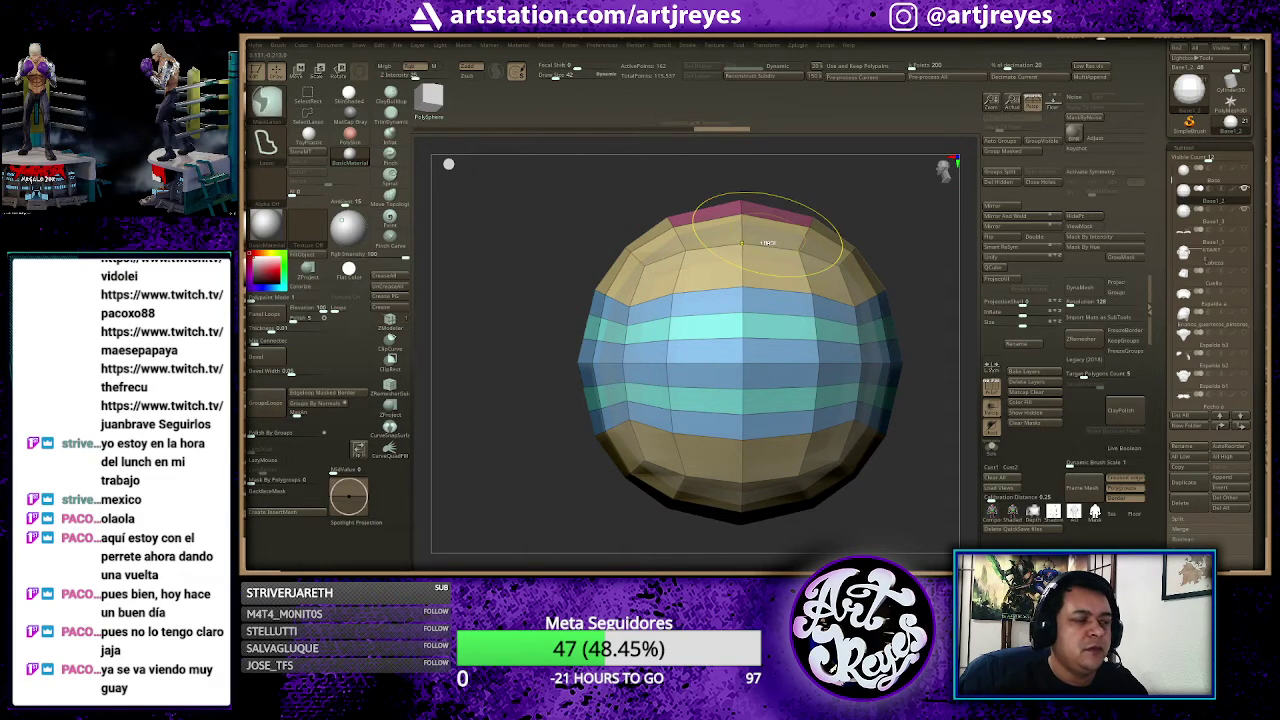
Step: Merge all polygroups into one and push the middle ring of polygons inward
{"action": "key", "text": "ctrl+w"}
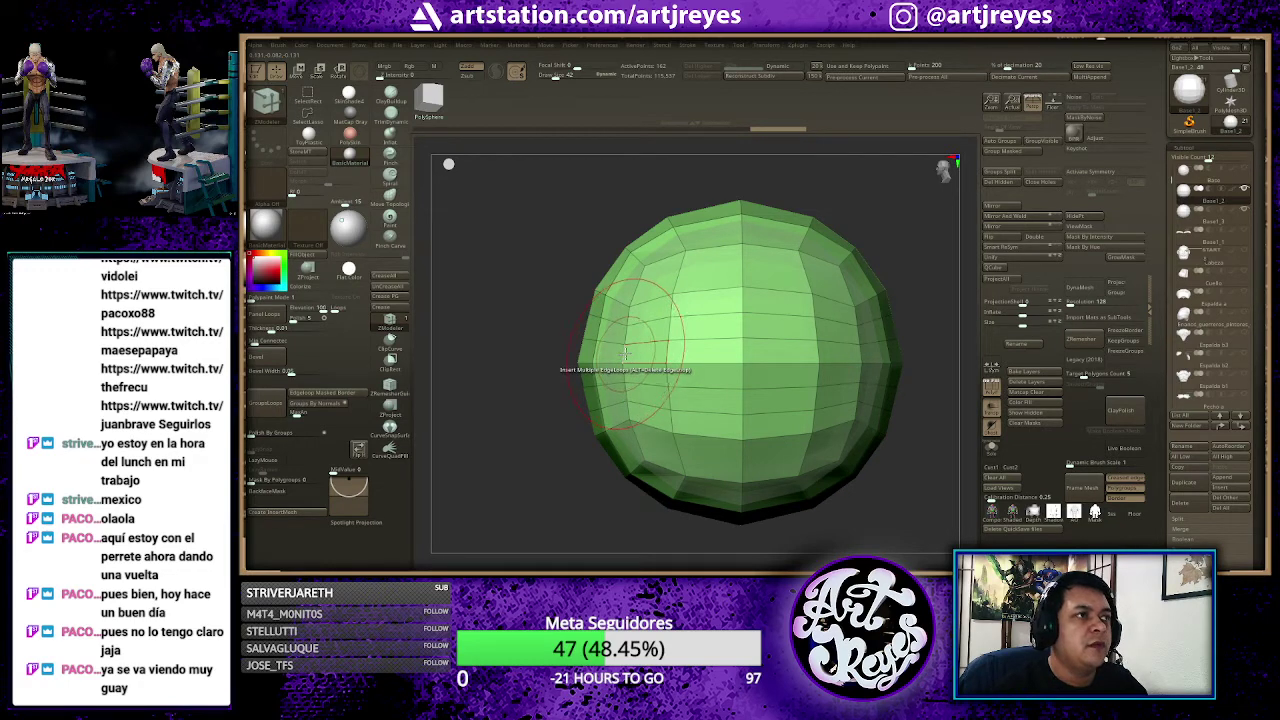
{"action": "left_click", "coordinate": [412, 194]}
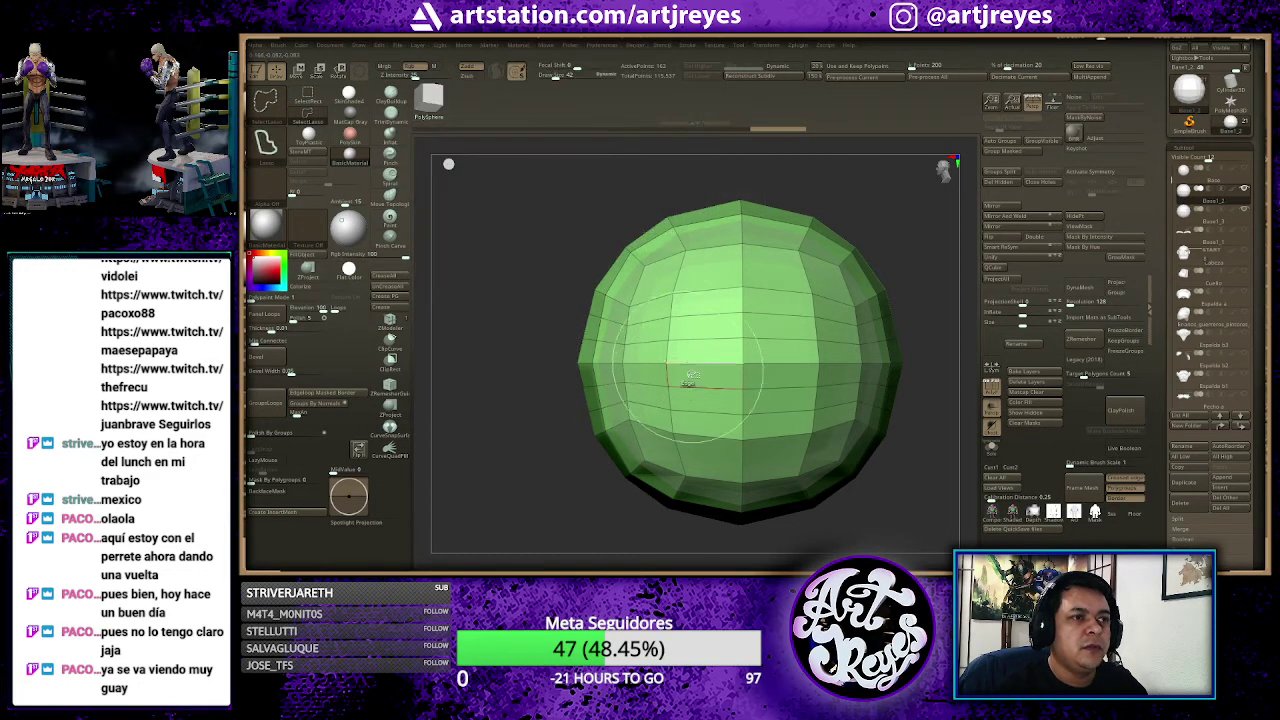
{"action": "mouse_move", "coordinate": [668, 350]}
{"action": "left_mouse_down"}
{"action": "mouse_move", "coordinate": [543, 291]}
{"action": "mouse_move", "coordinate": [313, 291]}
{"action": "left_mouse_up"}
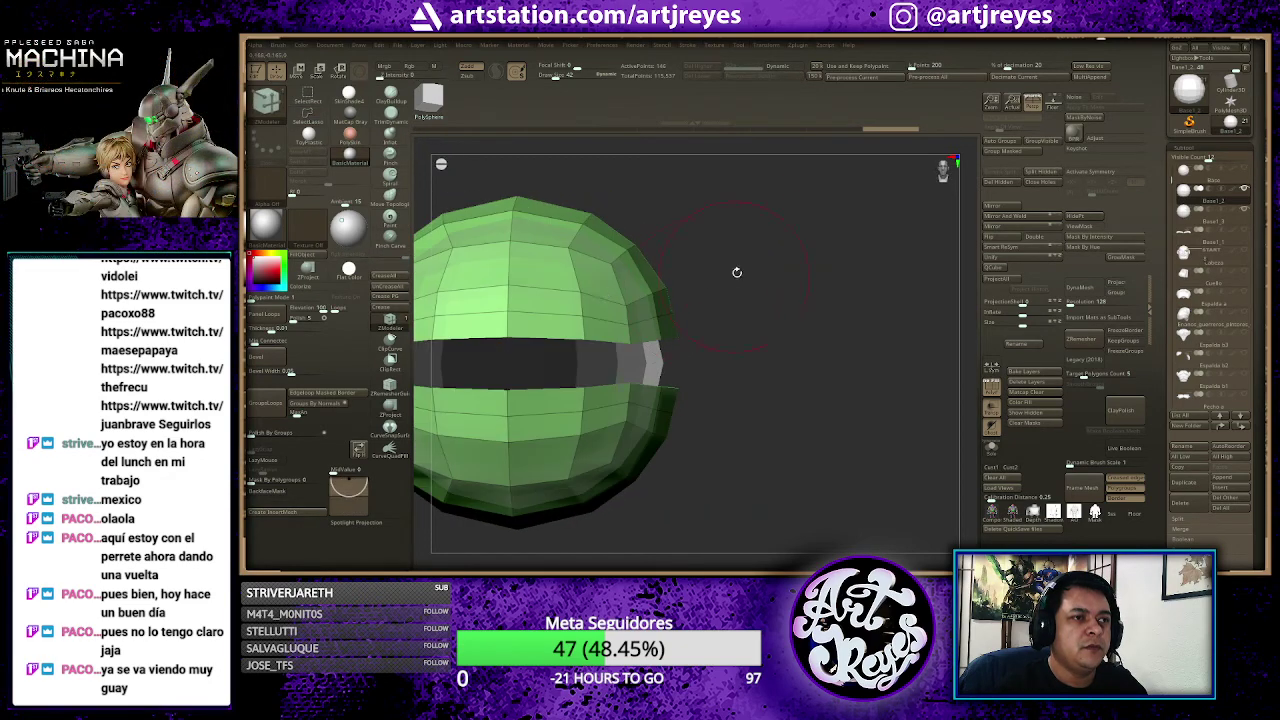
{"action": "mouse_move", "coordinate": [737, 271]}
{"action": "left_mouse_down", "text": "alt"}
{"action": "mouse_move", "coordinate": [876, 264]}
{"action": "mouse_move", "coordinate": [841, 283]}
{"action": "mouse_move", "coordinate": [858, 235]}
{"action": "mouse_move", "coordinate": [845, 212]}
{"action": "mouse_move", "coordinate": [940, 172]}
{"action": "mouse_move", "coordinate": [911, 199]}
{"action": "mouse_move", "coordinate": [940, 172]}
{"action": "mouse_move", "coordinate": [950, 275]}
{"action": "left_mouse_up", "text": "alt"}
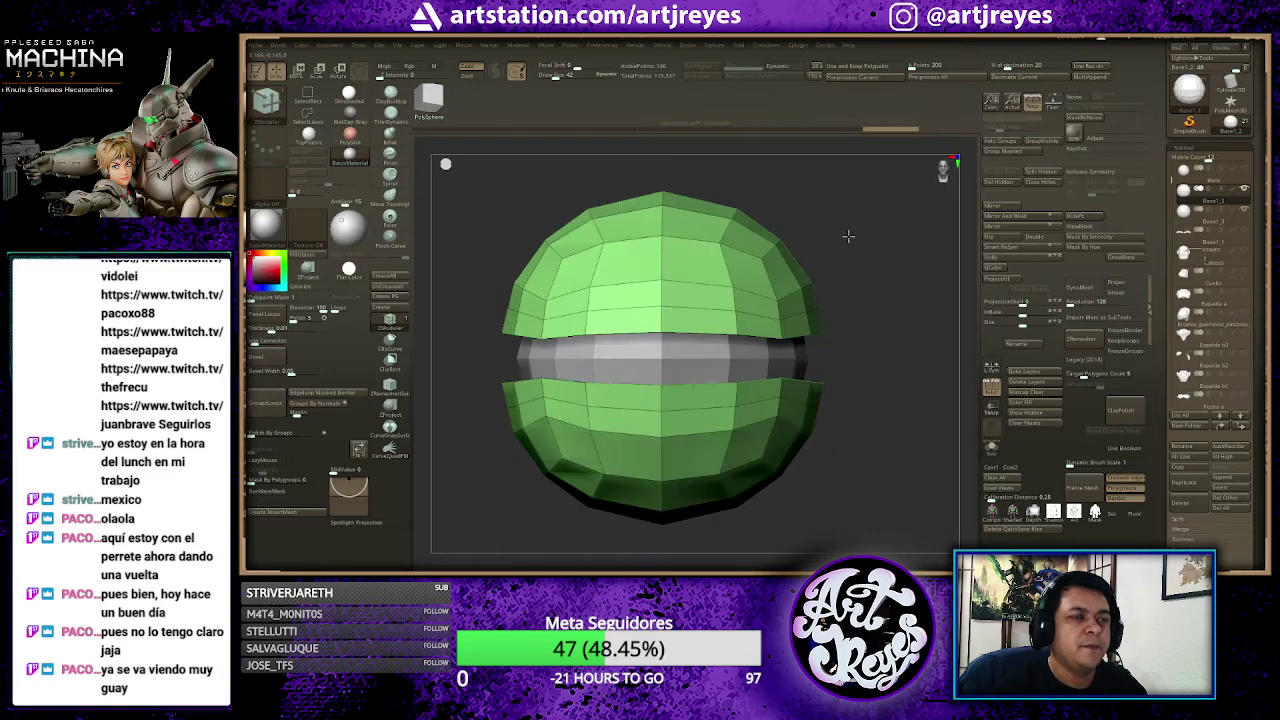
Step: Delete the recessed middle band, then try a ZRemesher Legacy (2018) remesh and undo it
{"action": "left_click", "coordinate": [1040, 185]}
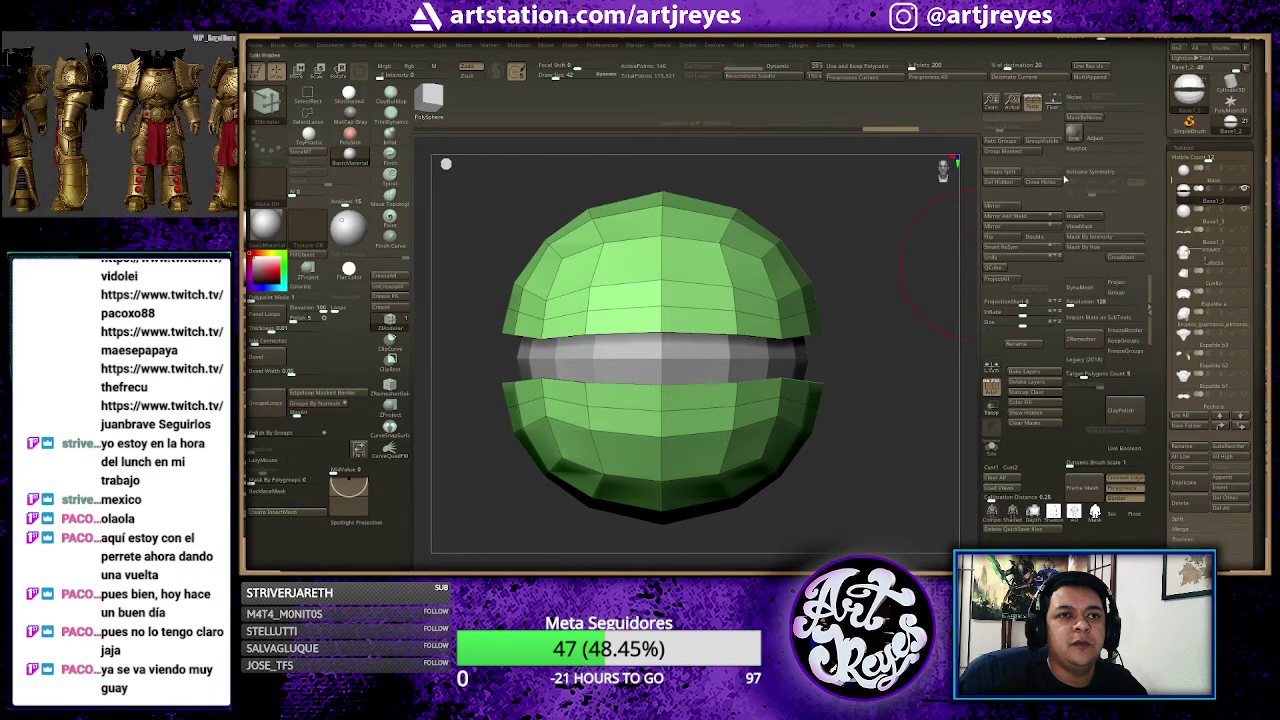
{"action": "mouse_move", "coordinate": [846, 221]}
{"action": "left_mouse_down"}
{"action": "mouse_move", "coordinate": [860, 215]}
{"action": "mouse_move", "coordinate": [835, 225]}
{"action": "mouse_move", "coordinate": [862, 230]}
{"action": "left_mouse_up"}
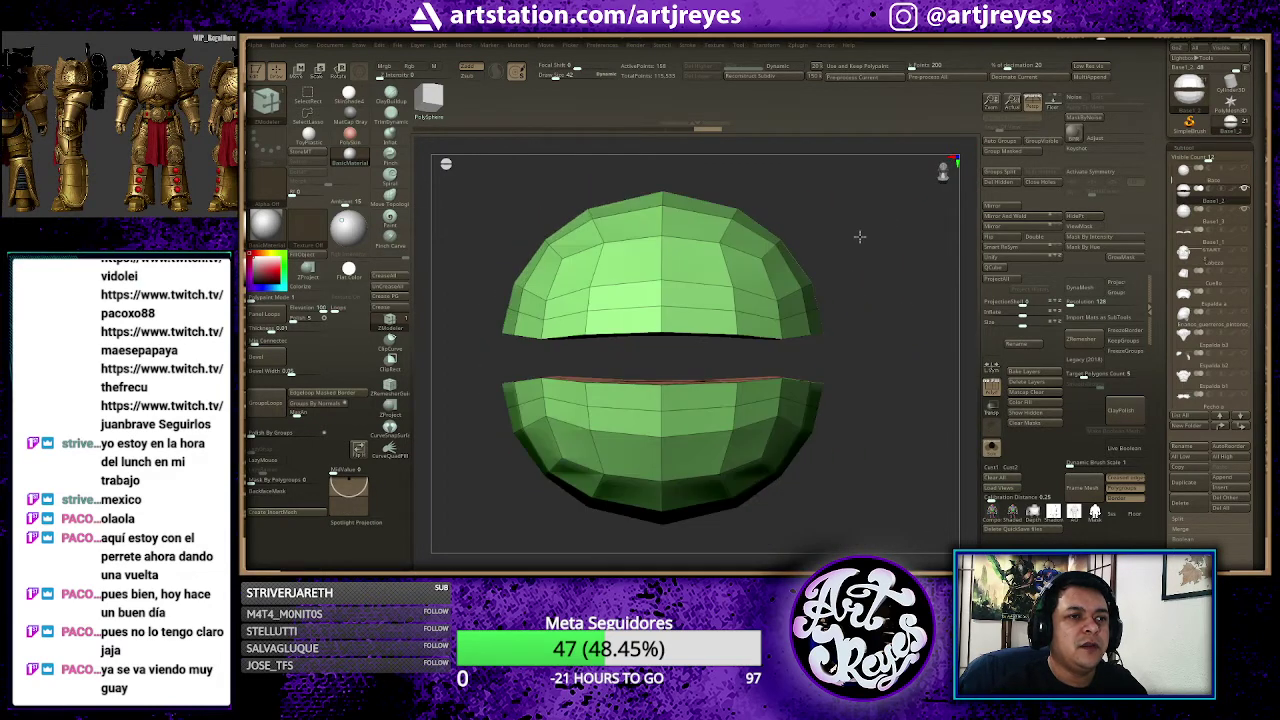
{"action": "left_click", "coordinate": [1078, 359]}
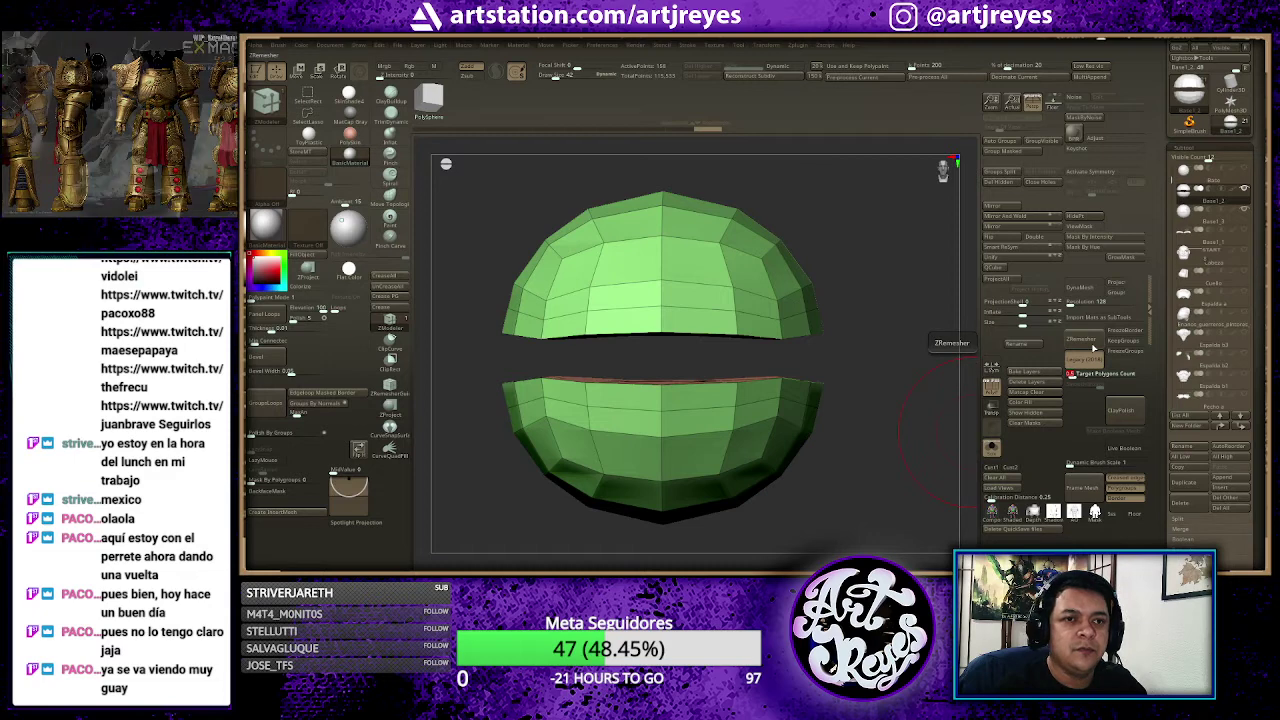
{"action": "left_click", "coordinate": [1085, 345]}
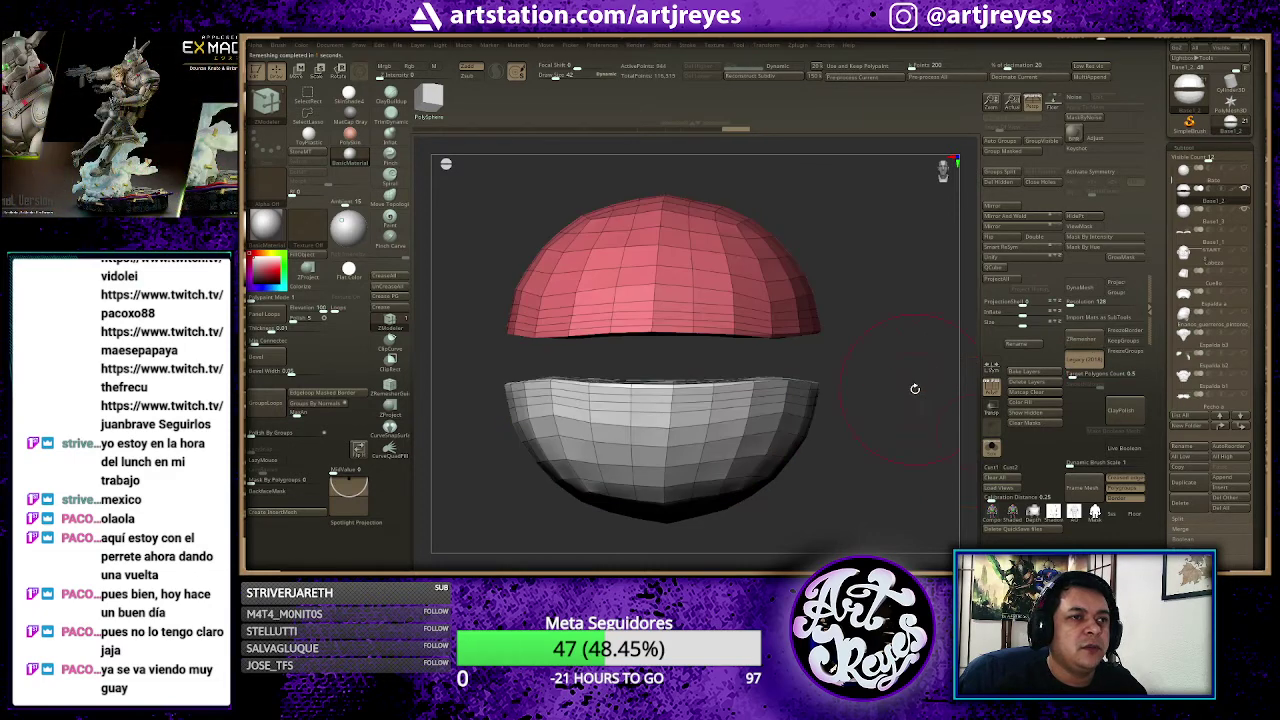
{"action": "mouse_move", "coordinate": [914, 388]}
{"action": "left_mouse_down"}
{"action": "mouse_move", "coordinate": [833, 367]}
{"action": "mouse_move", "coordinate": [869, 401]}
{"action": "left_mouse_up"}
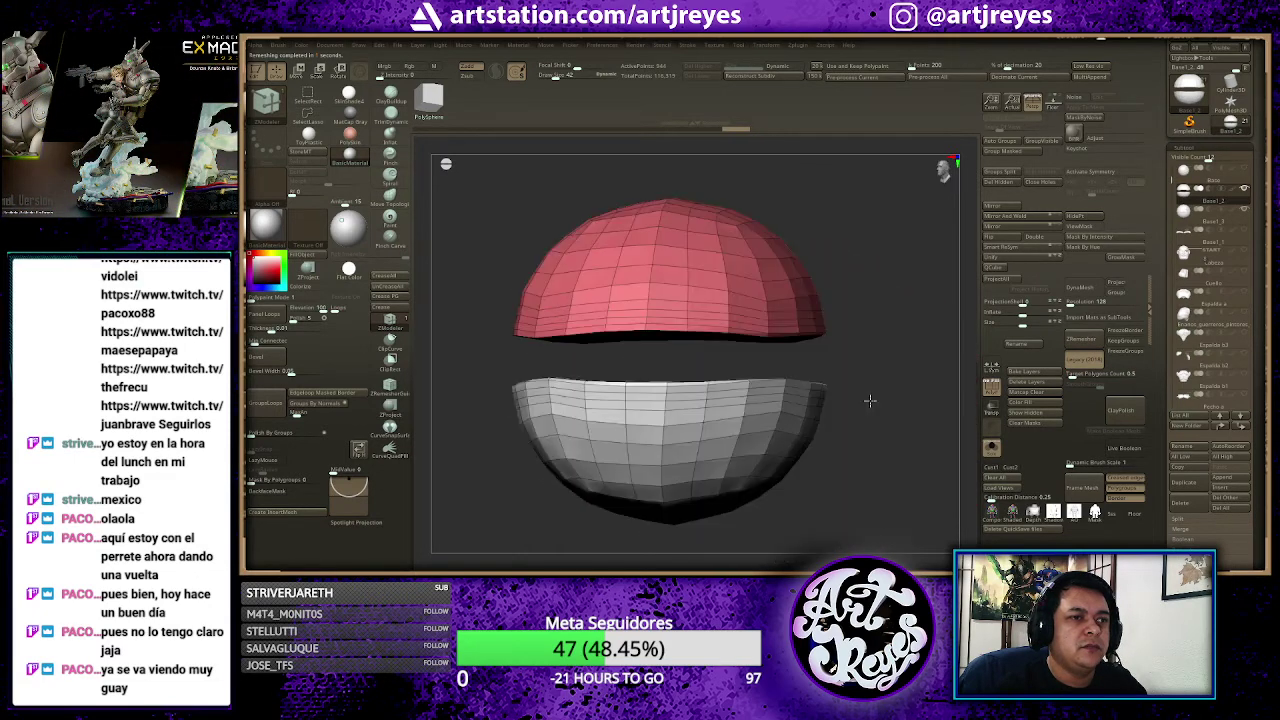
{"action": "key", "text": "ctrl+z"}
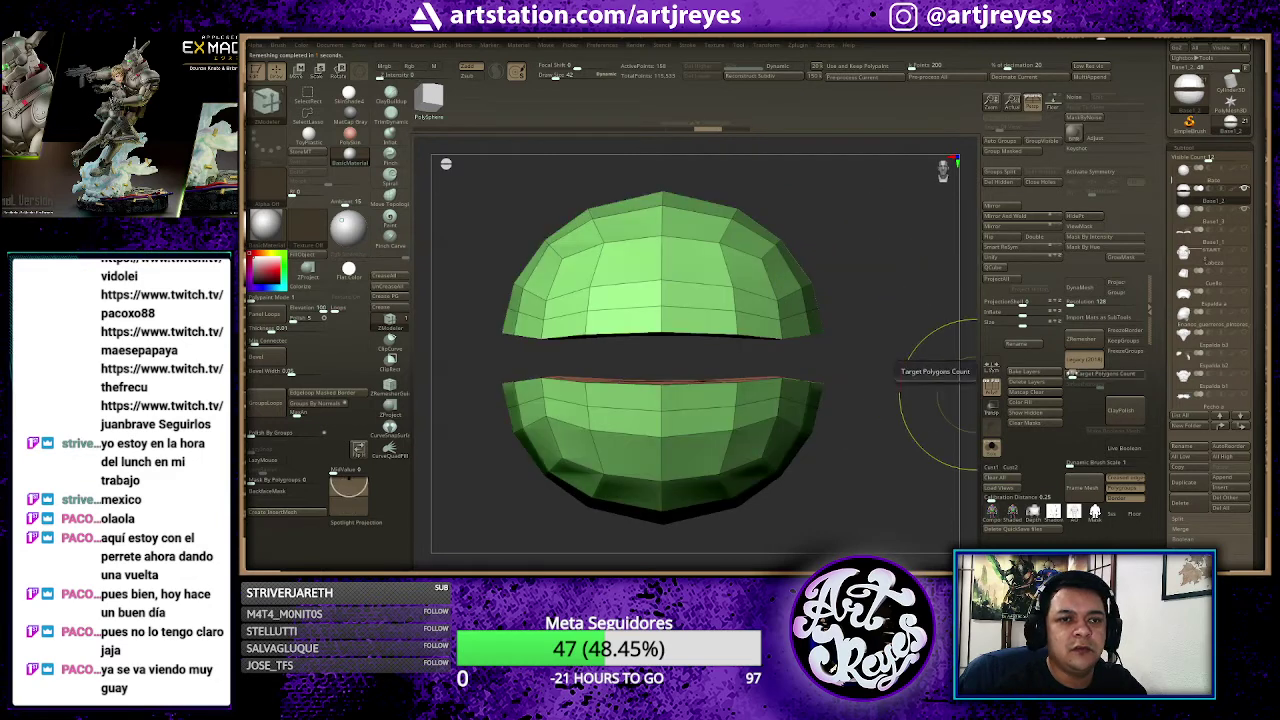
Step: Remesh the two halves with ZRemesher at Target Polygons Count 0.1
{"action": "left_click_drag", "start_coordinate": [1105, 373], "coordinate": [1066, 373]}
{"action": "left_click", "coordinate": [1085, 345]}
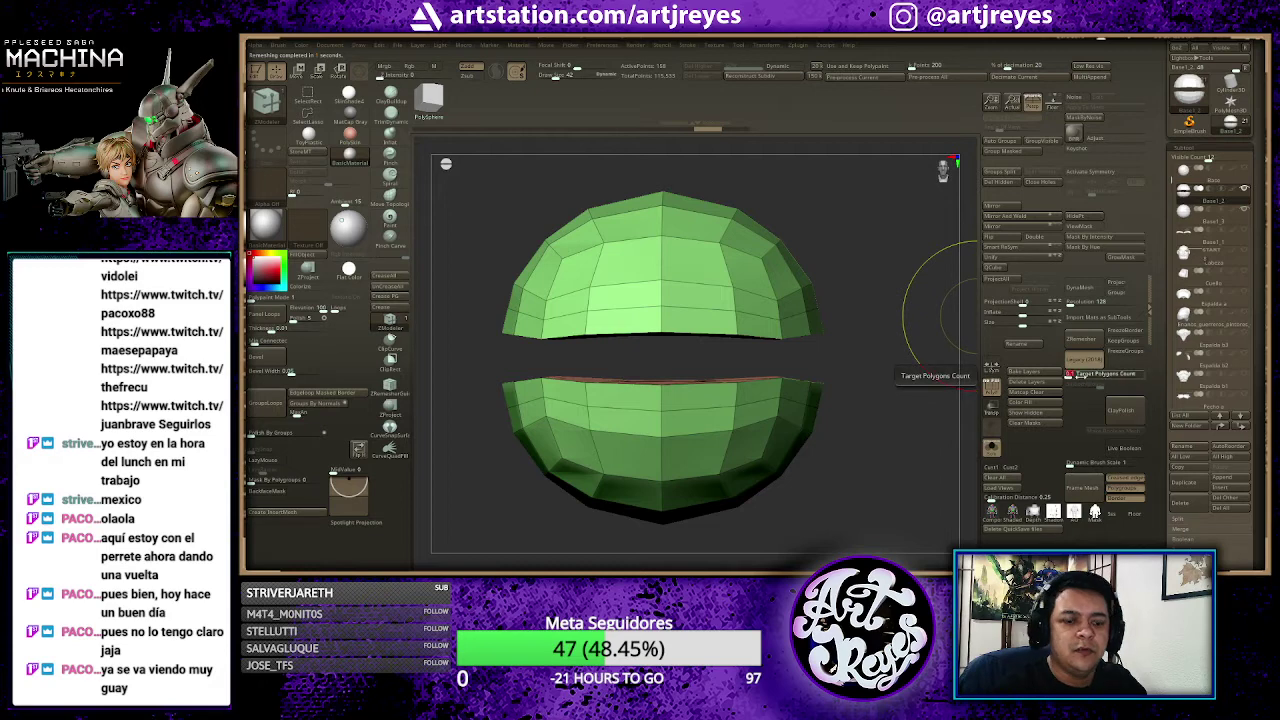
{"action": "left_click", "coordinate": [1081, 339]}
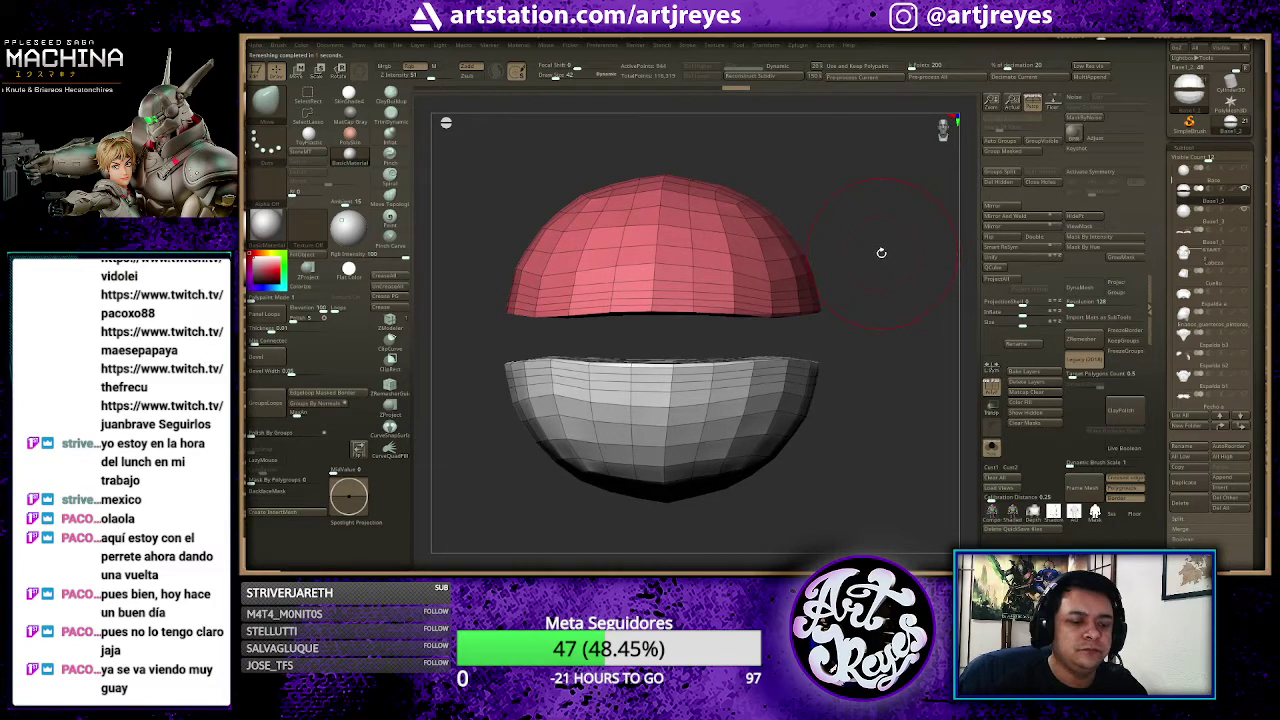
Step: Show the inner sphere subtool without polyframe between the halves, then reselect the top half
{"action": "key", "text": "Down"}
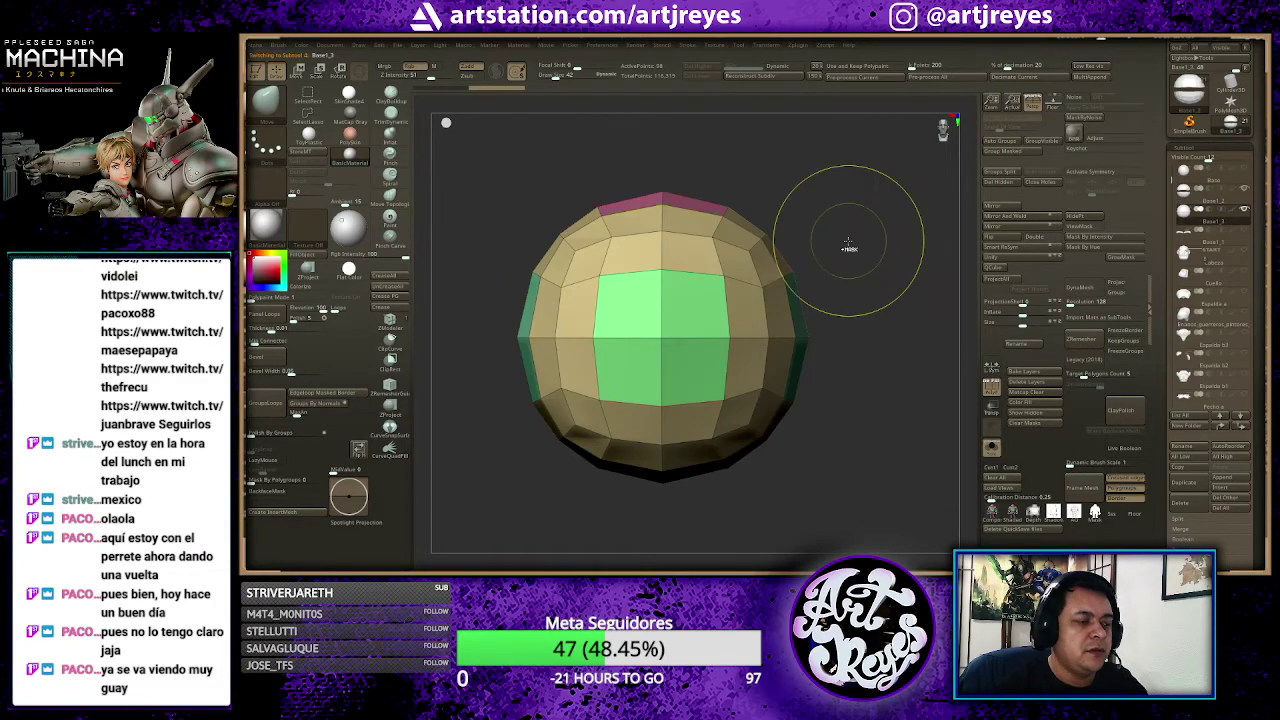
{"action": "key", "text": "shift+f"}
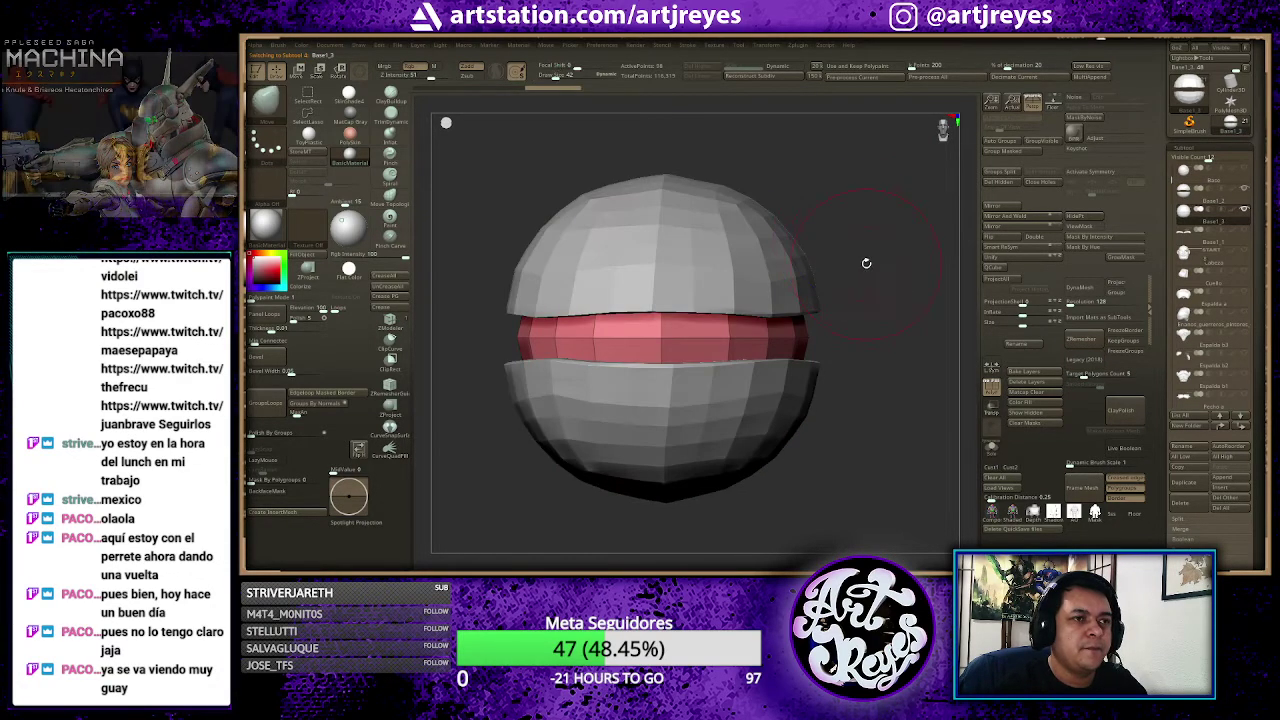
{"action": "mouse_move", "coordinate": [848, 240]}
{"action": "left_mouse_down"}
{"action": "mouse_move", "coordinate": [858, 176]}
{"action": "mouse_move", "coordinate": [858, 238]}
{"action": "mouse_move", "coordinate": [672, 220]}
{"action": "mouse_move", "coordinate": [781, 226]}
{"action": "left_mouse_up"}
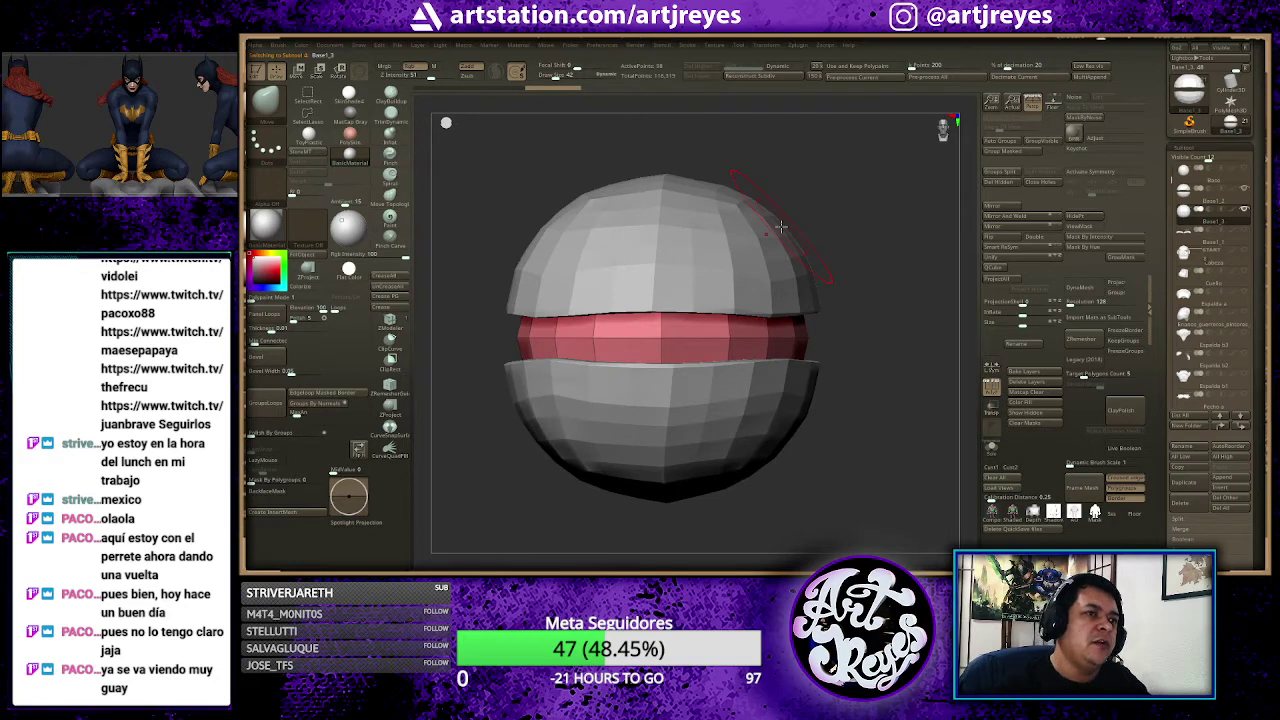
{"action": "key", "text": "b"}
{"action": "key", "text": "z"}
{"action": "key", "text": "m"}
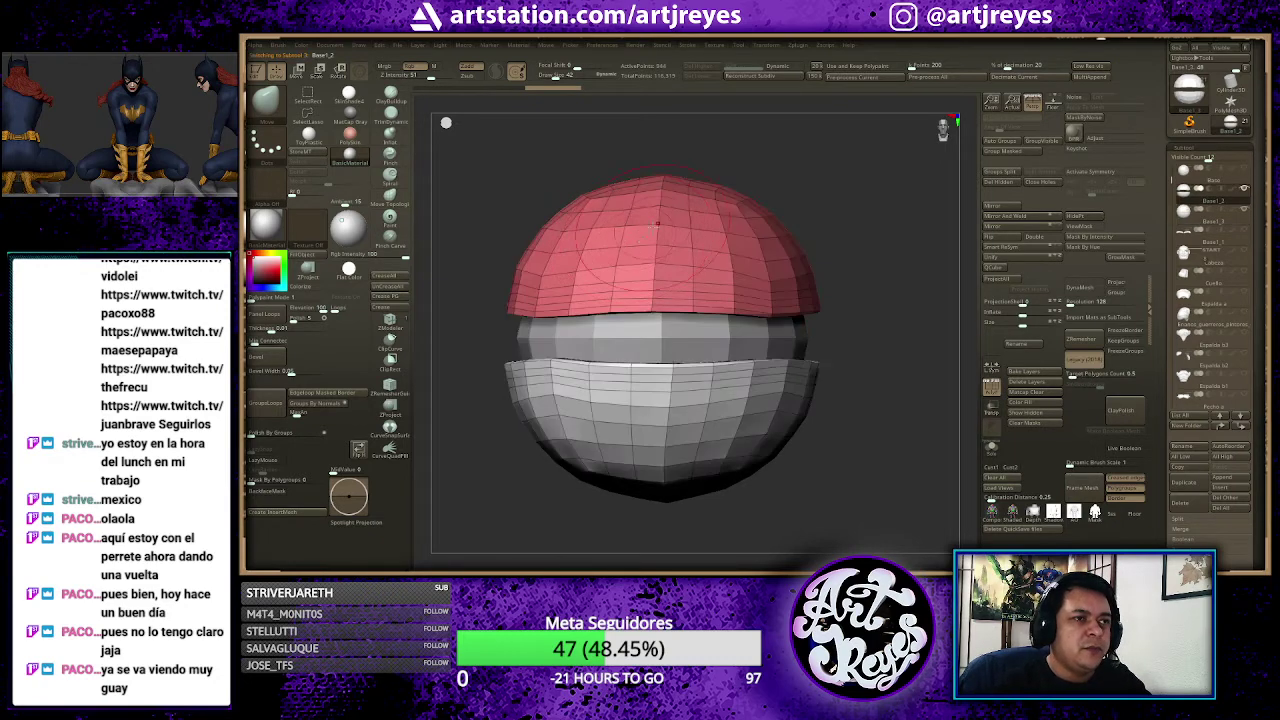
{"action": "key", "text": "space"}
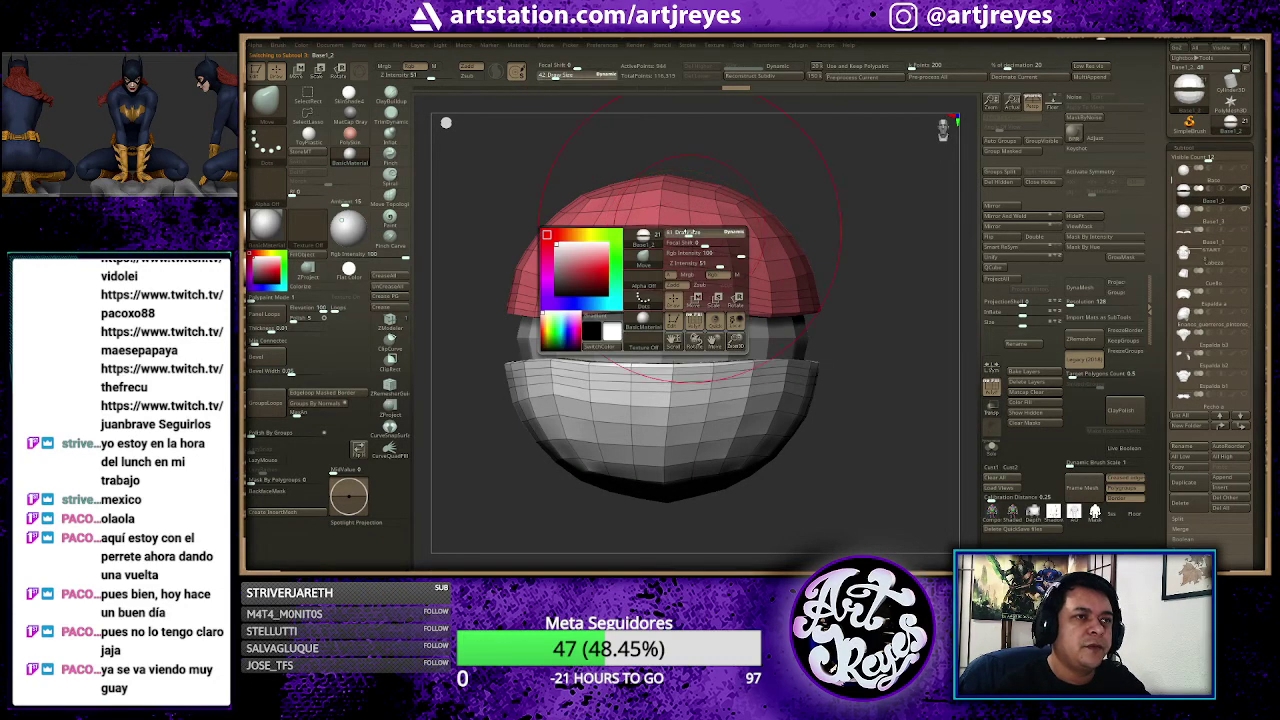
Step: Switch to a topological Move brush at size 69 and mask the left and lower mesh
{"action": "left_click", "coordinate": [393, 201]}
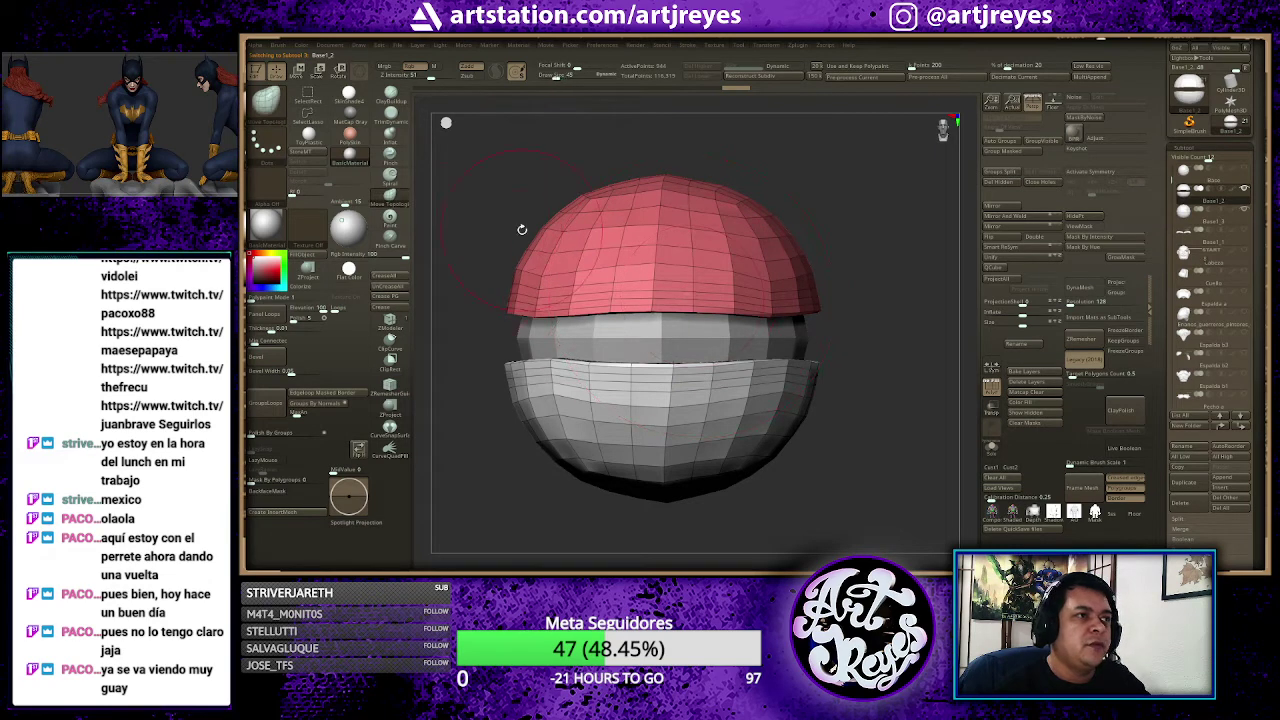
{"action": "key", "text": "space"}
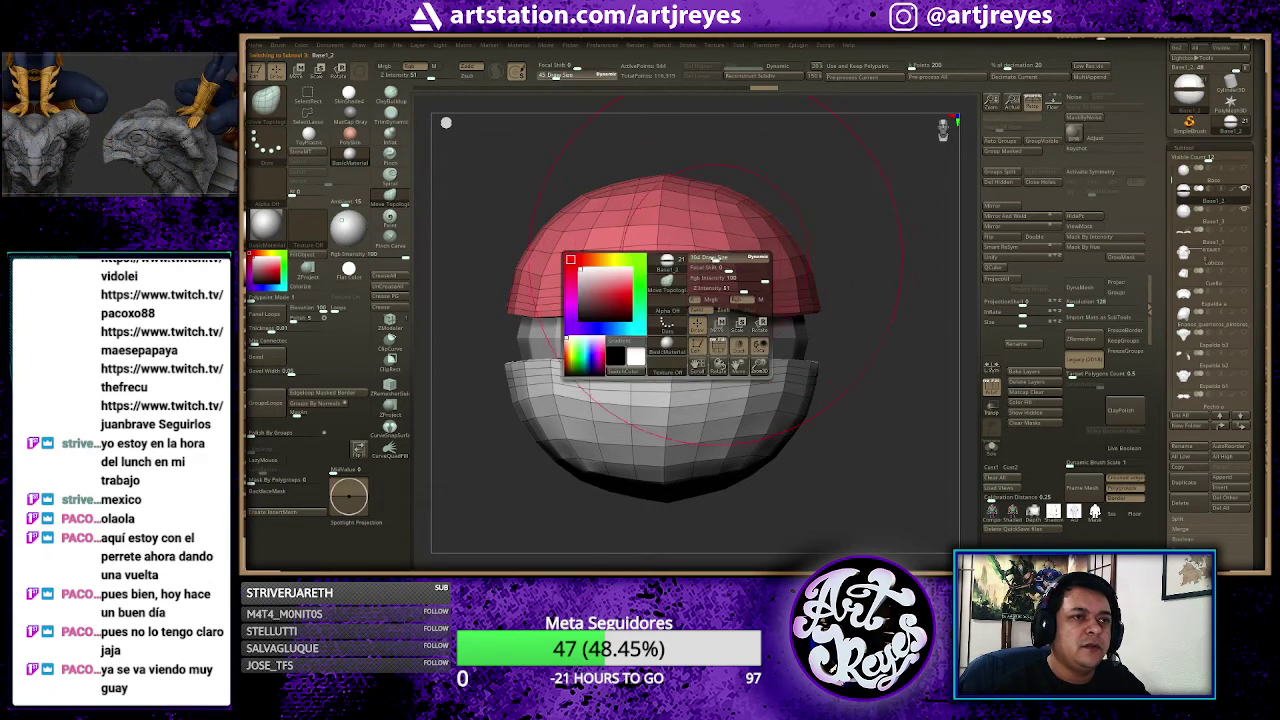
{"action": "left_click_drag", "start_coordinate": [710, 258], "coordinate": [702, 258]}
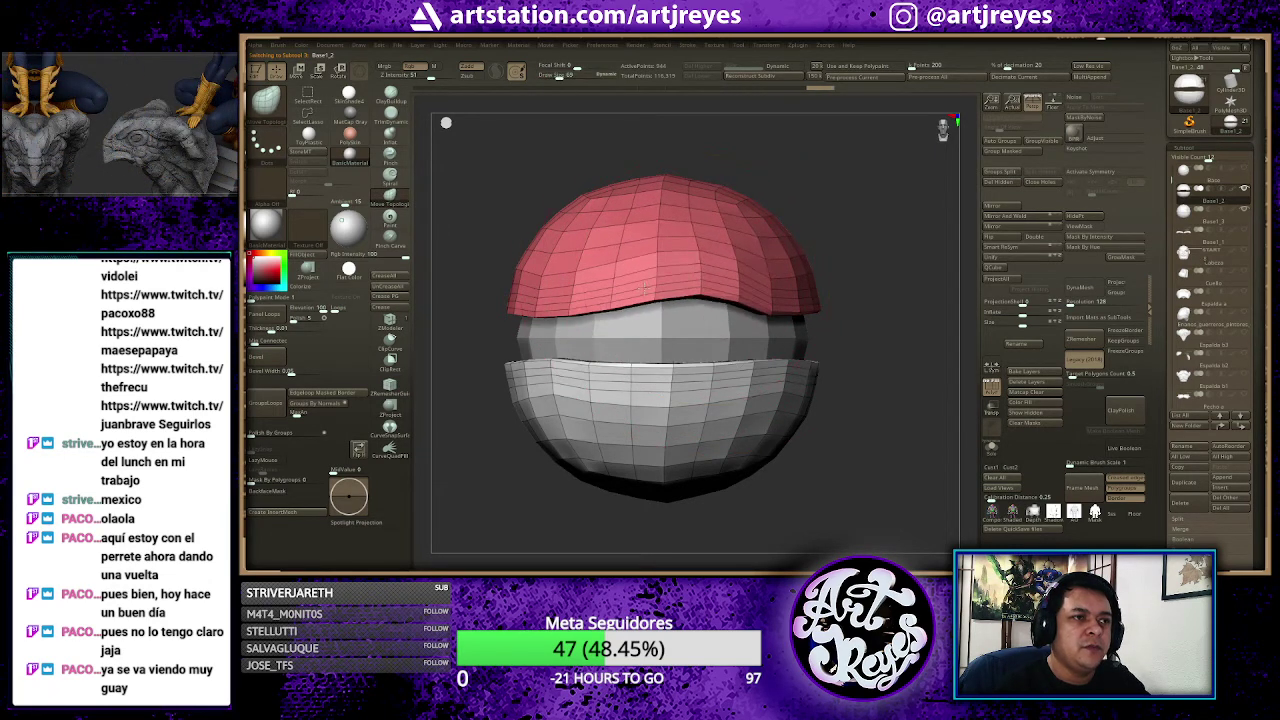
{"action": "mouse_move", "coordinate": [491, 300]}
{"action": "left_mouse_down"}
{"action": "mouse_move", "coordinate": [499, 290]}
{"action": "mouse_move", "coordinate": [485, 337]}
{"action": "left_mouse_up"}
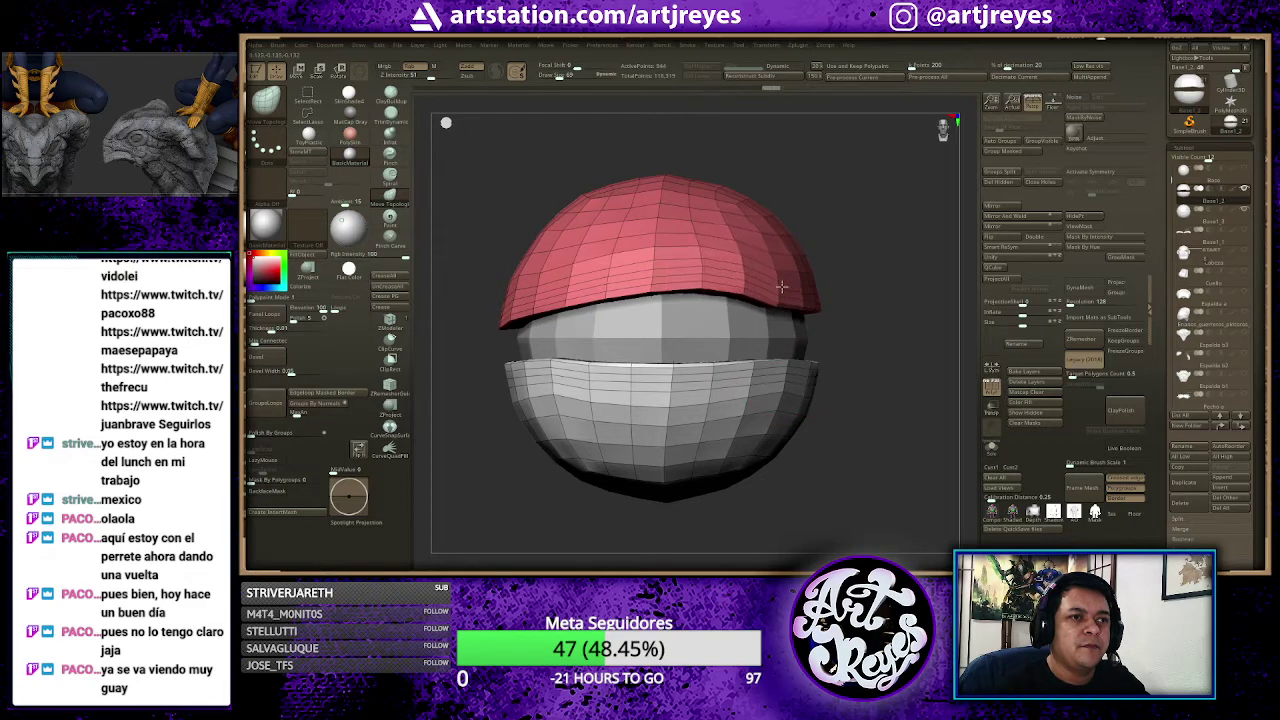
{"action": "mouse_move", "coordinate": [796, 293]}
{"action": "left_mouse_down"}
{"action": "mouse_move", "coordinate": [814, 308]}
{"action": "mouse_move", "coordinate": [821, 294]}
{"action": "left_mouse_up"}
{"action": "left_click_drag", "start_coordinate": [700, 148], "coordinate": [630, 115], "text": "ctrl"}
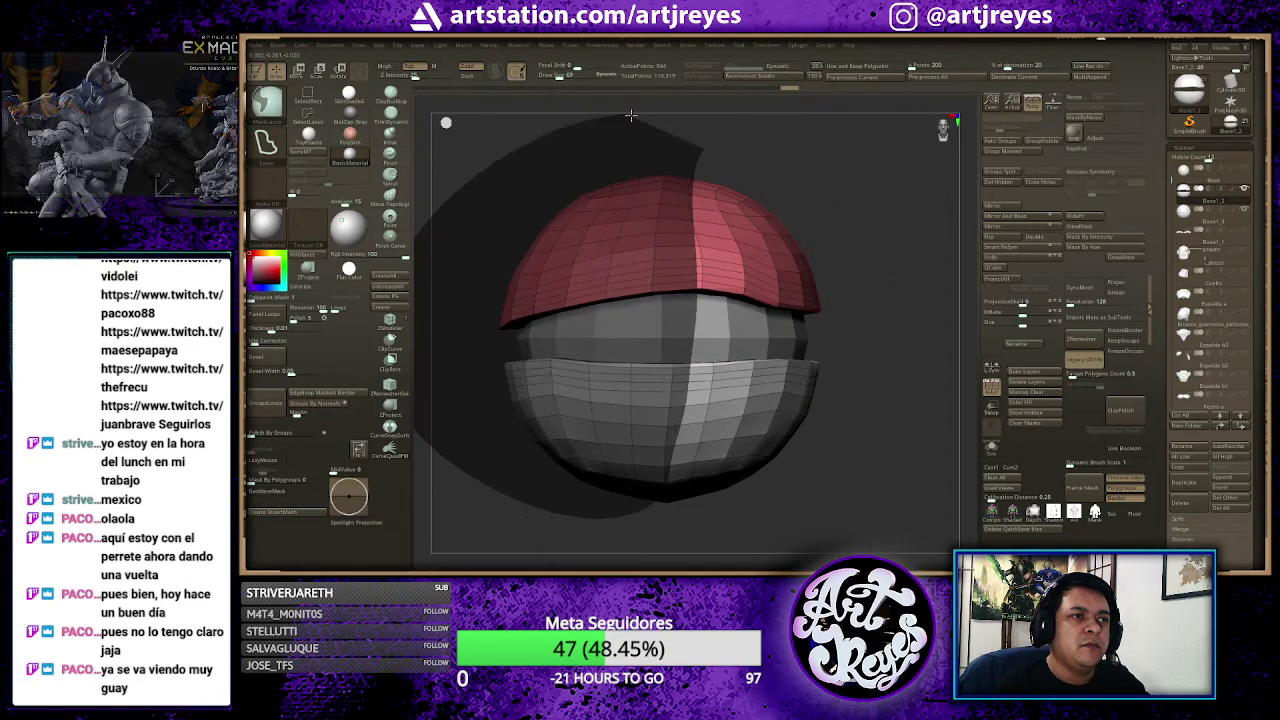
{"action": "left_click_drag", "start_coordinate": [835, 310], "coordinate": [516, 338], "text": "ctrl"}
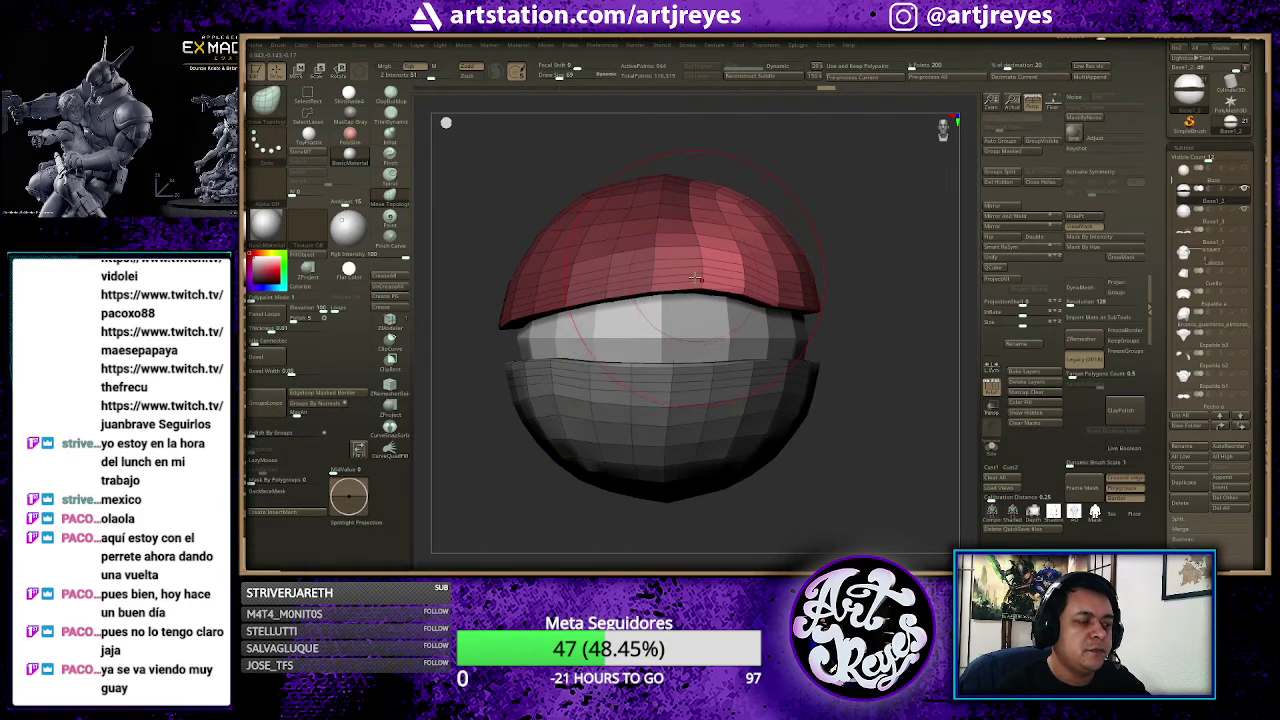
Step: Reshape the right side of the red cap, then clear the mask from the lower half
{"action": "key", "text": "space"}
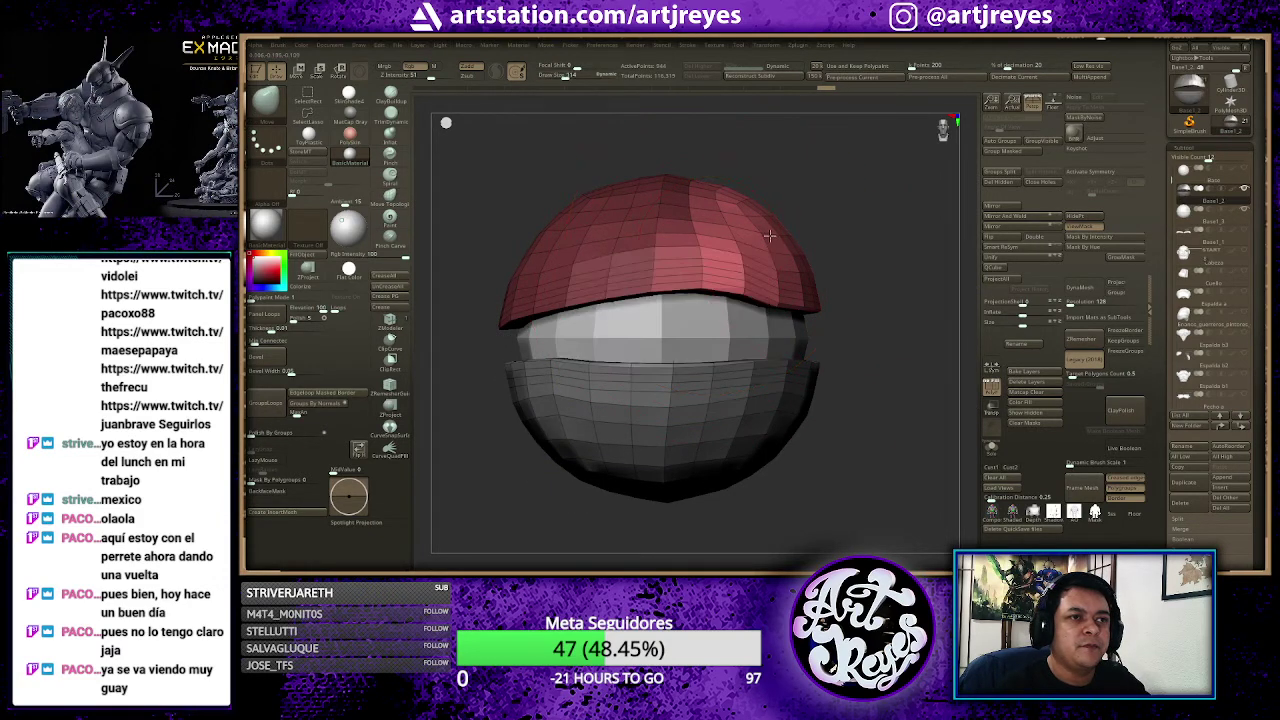
{"action": "left_click_drag", "start_coordinate": [720, 250], "coordinate": [787, 239]}
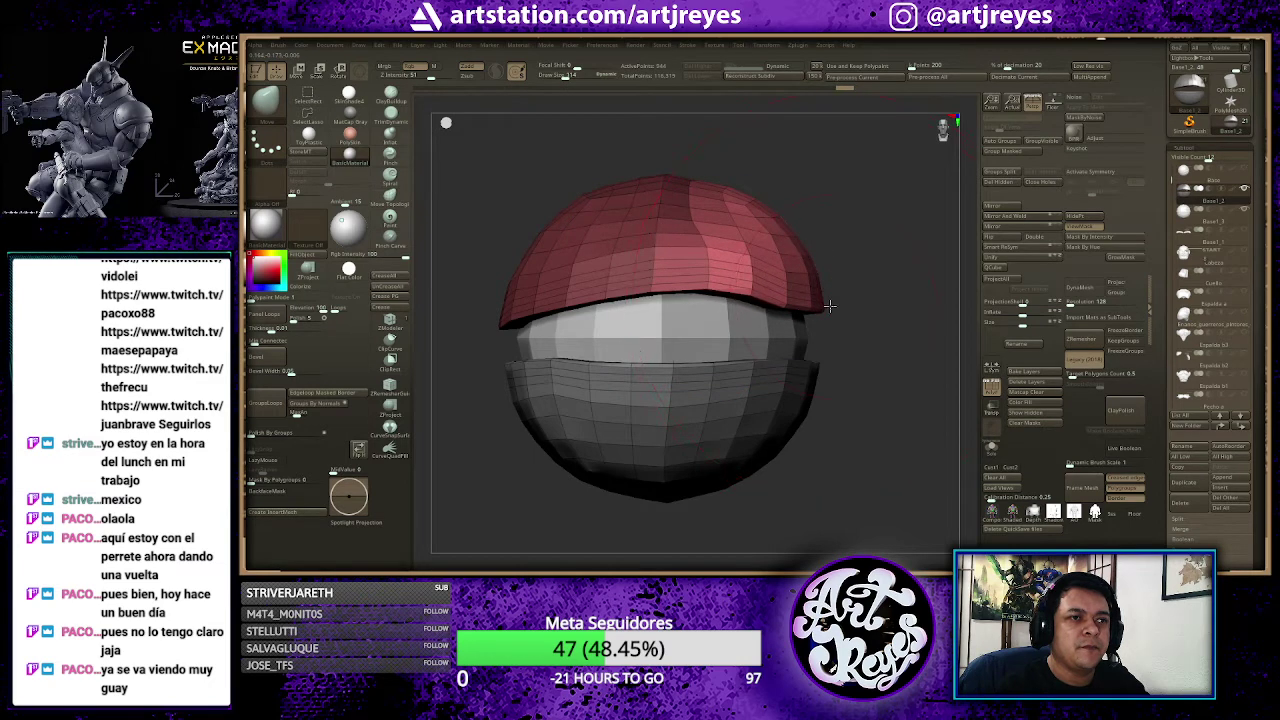
{"action": "left_click_drag", "start_coordinate": [829, 305], "coordinate": [884, 368]}
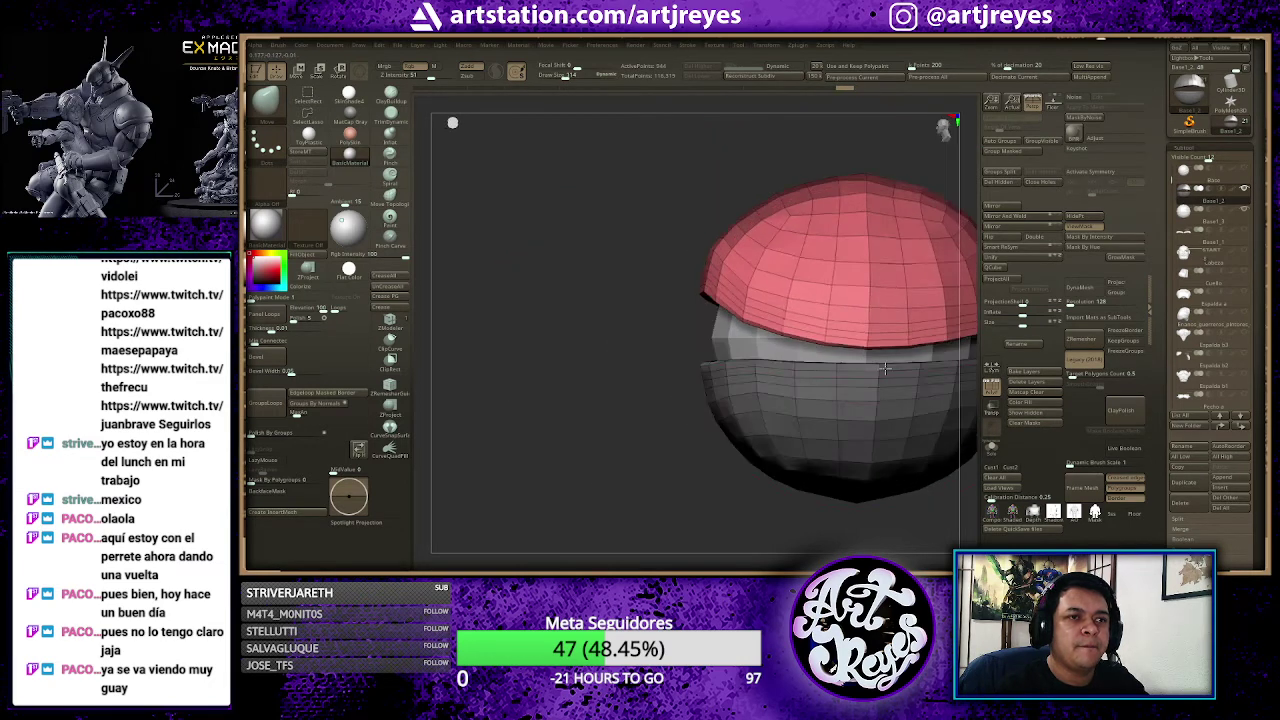
{"action": "left_click_drag", "start_coordinate": [586, 283], "coordinate": [650, 277]}
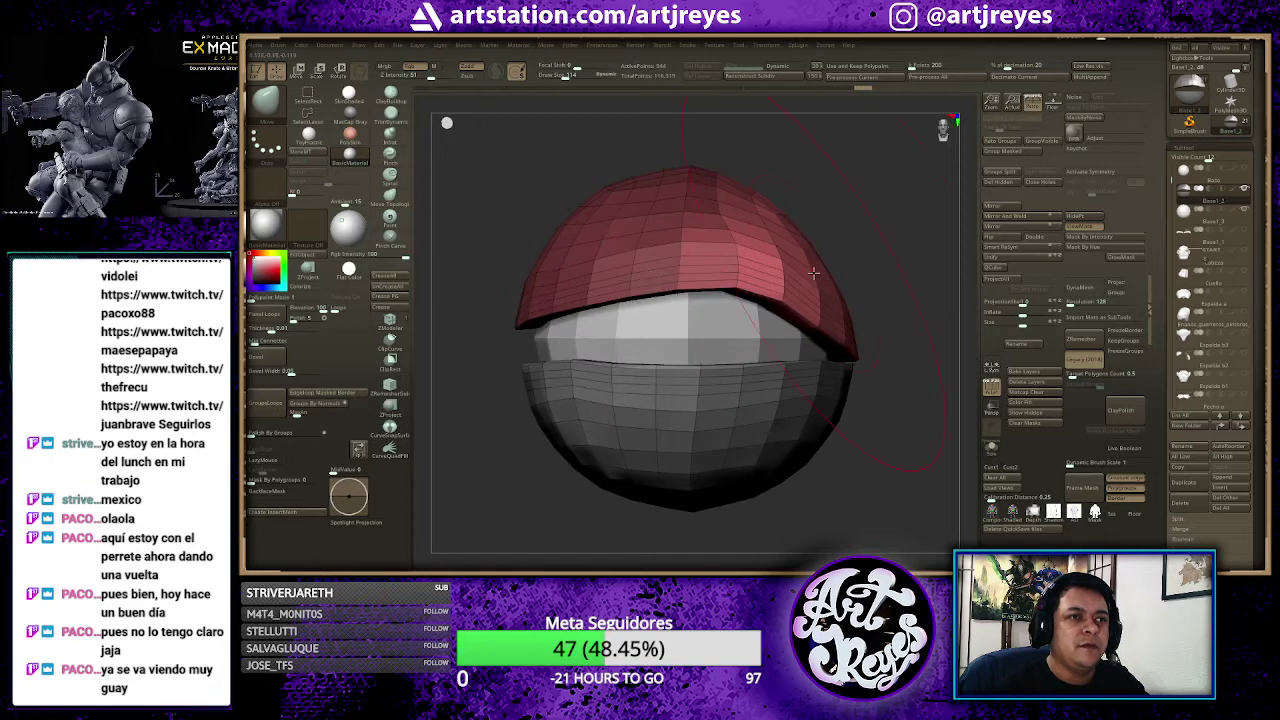
{"action": "left_click_drag", "start_coordinate": [813, 272], "coordinate": [659, 269]}
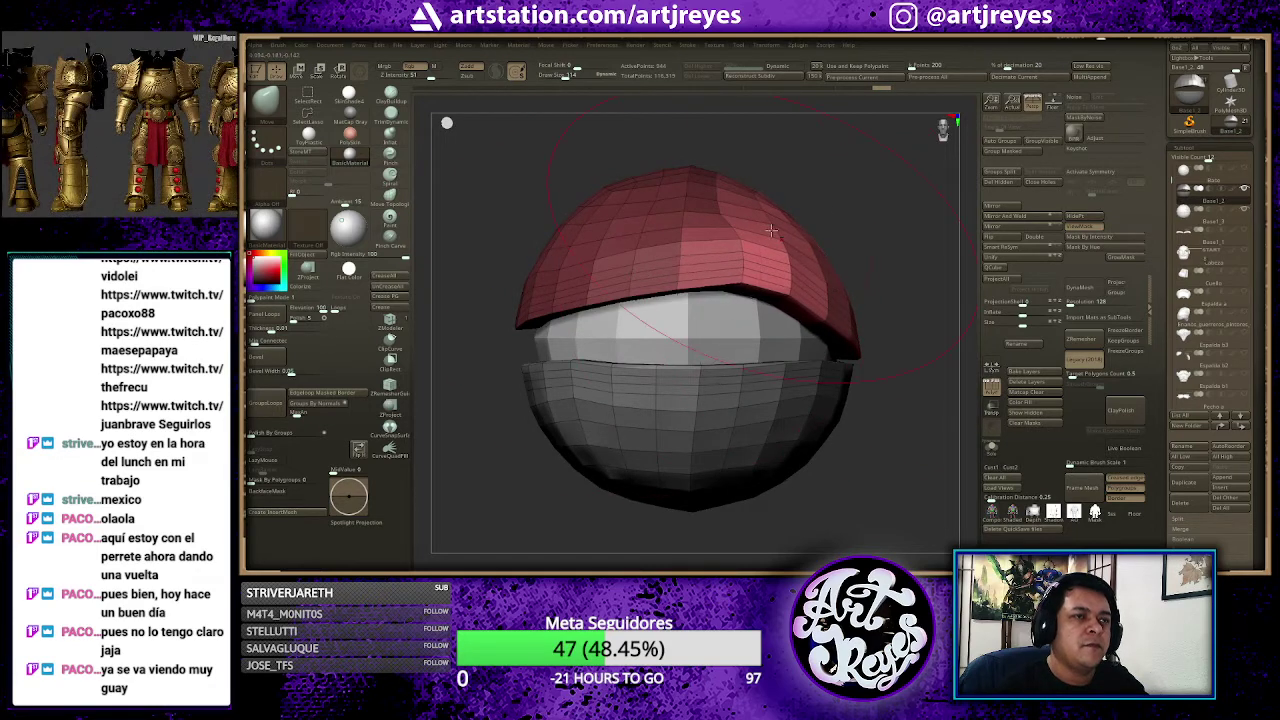
{"action": "left_click_drag", "start_coordinate": [826, 176], "coordinate": [832, 170], "text": "ctrl"}
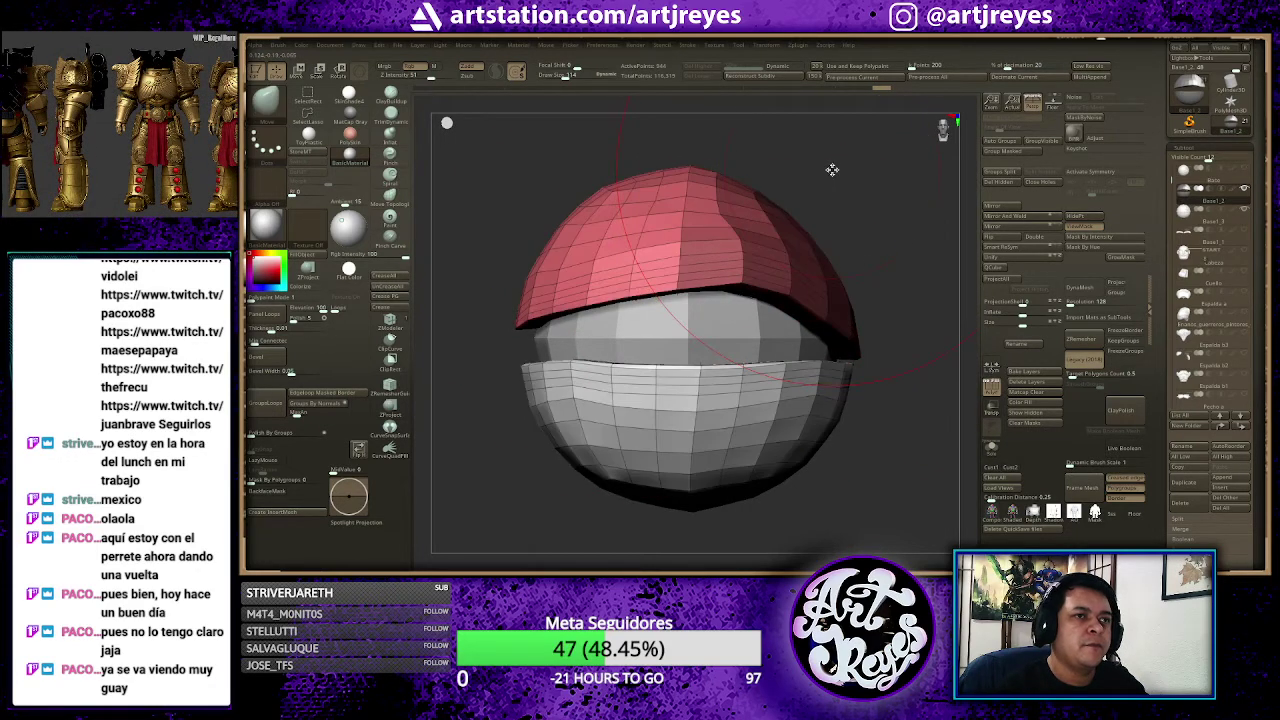
{"action": "right_click", "coordinate": [832, 170]}
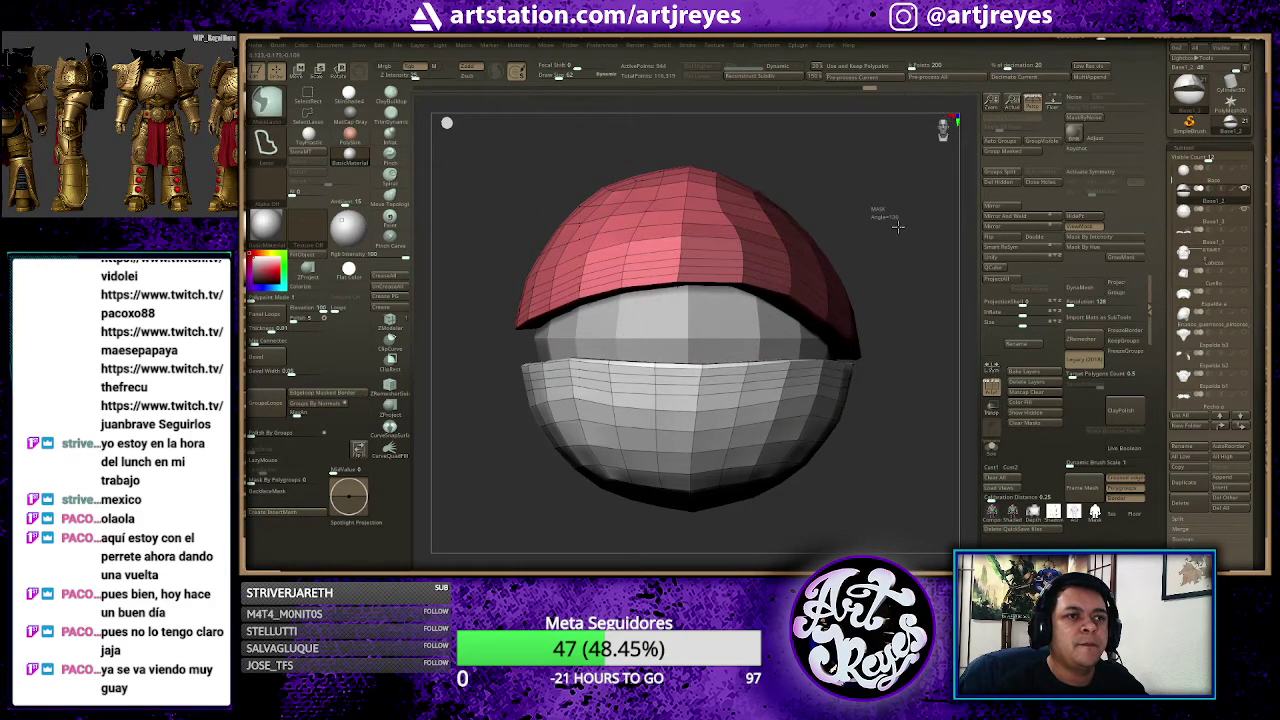
Step: Hide the lower band using rectangular selection, then show all hidden geometry again
{"action": "left_click", "coordinate": [855, 232], "text": "ctrl+shift"}
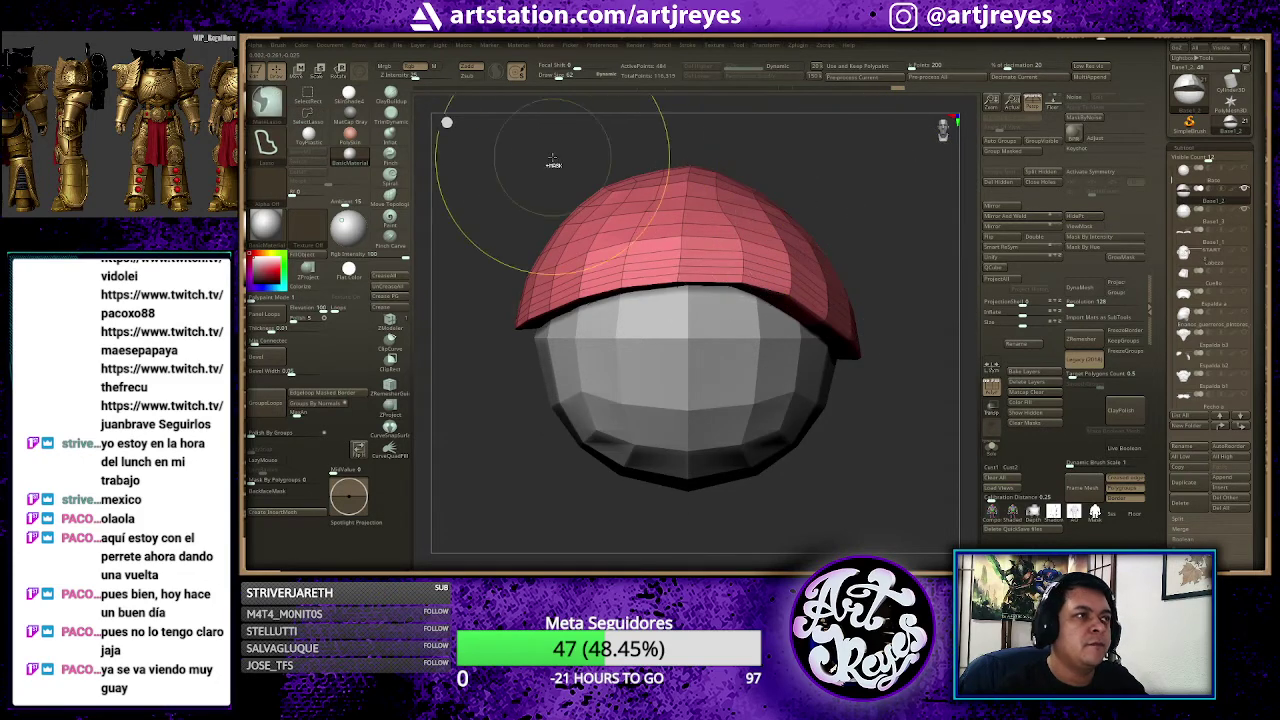
{"action": "left_click", "coordinate": [265, 98]}
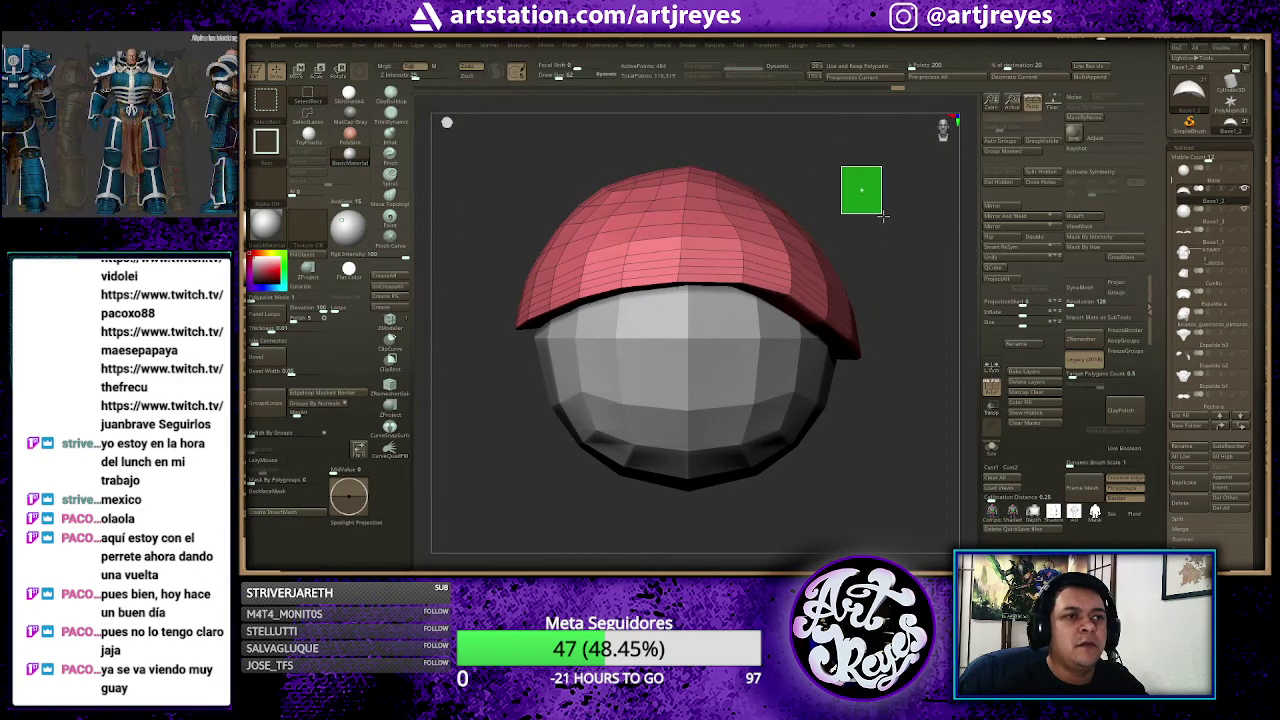
{"action": "mouse_move", "coordinate": [868, 204]}
{"action": "left_mouse_down", "text": "ctrl+shift"}
{"action": "mouse_move", "coordinate": [850, 172]}
{"action": "mouse_move", "coordinate": [862, 177]}
{"action": "left_mouse_up", "text": "ctrl+shift"}
{"action": "left_click", "coordinate": [862, 177], "text": "ctrl+shift"}
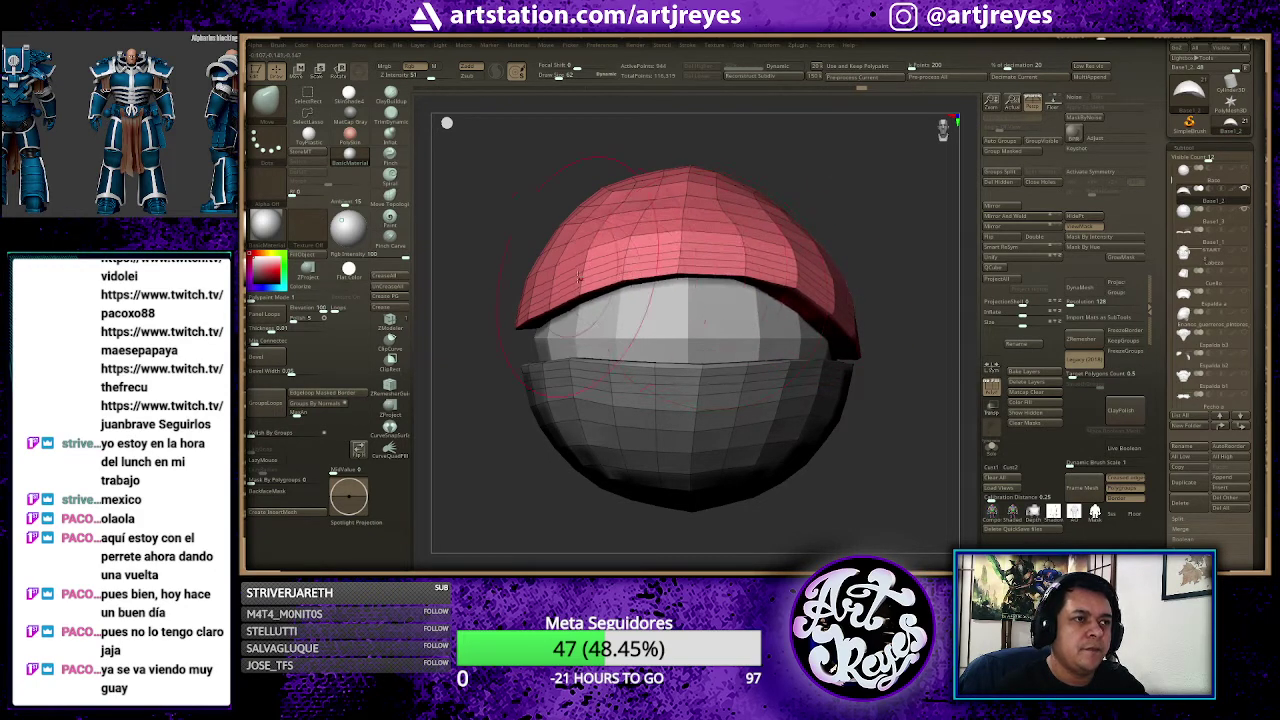
Step: Reshape the cap's front lower edge, clear the mask, and flatten the lower band's top edge
{"action": "mouse_move", "coordinate": [621, 277]}
{"action": "left_mouse_down"}
{"action": "mouse_move", "coordinate": [790, 292]}
{"action": "mouse_move", "coordinate": [818, 322]}
{"action": "mouse_move", "coordinate": [781, 282]}
{"action": "left_mouse_up"}
{"action": "left_click", "coordinate": [857, 230], "text": "ctrl"}
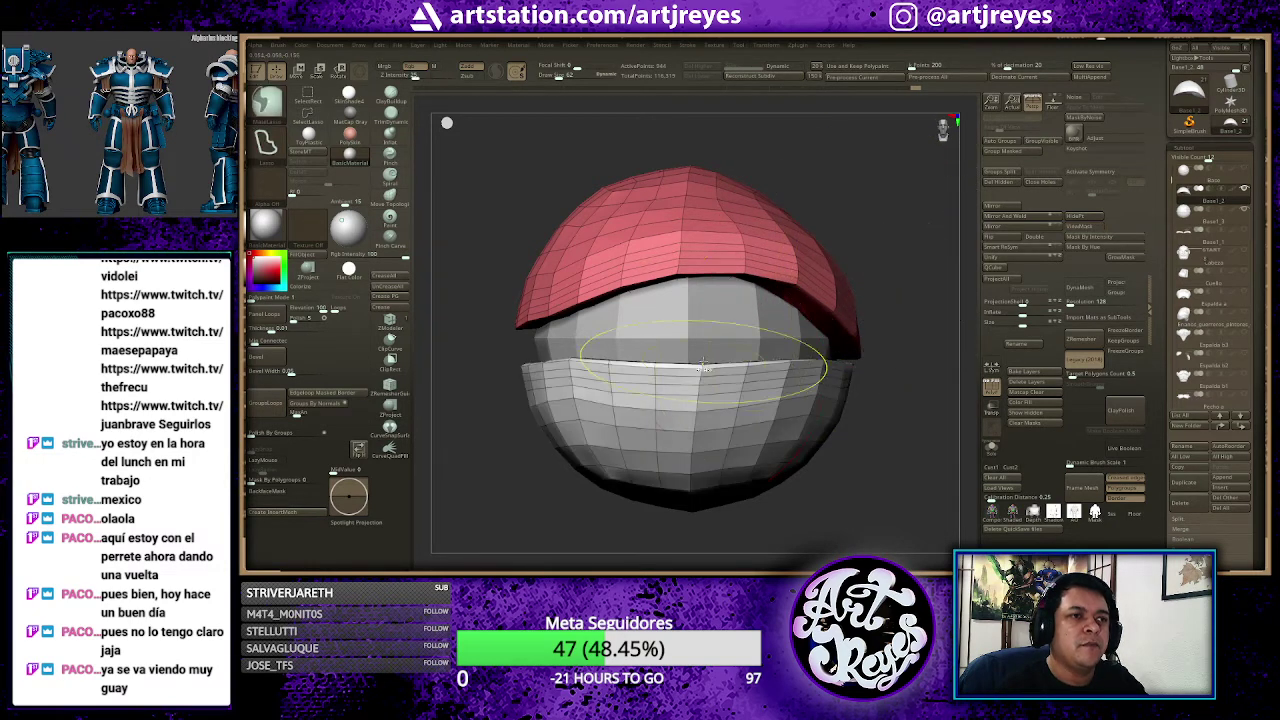
{"action": "left_click", "coordinate": [866, 258], "text": "ctrl+shift"}
{"action": "left_click", "coordinate": [869, 259], "text": "ctrl+shift"}
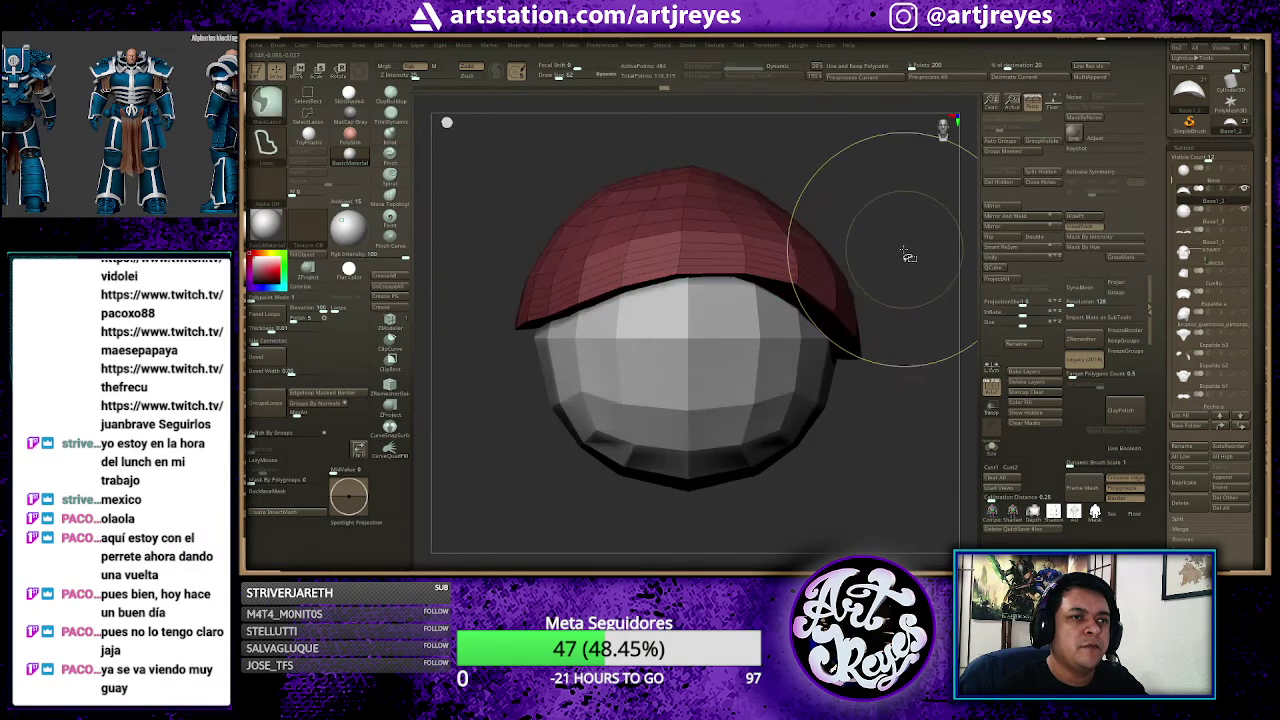
{"action": "mouse_move", "coordinate": [903, 257]}
{"action": "left_mouse_down"}
{"action": "mouse_move", "coordinate": [545, 372]}
{"action": "mouse_move", "coordinate": [535, 342]}
{"action": "left_mouse_up"}
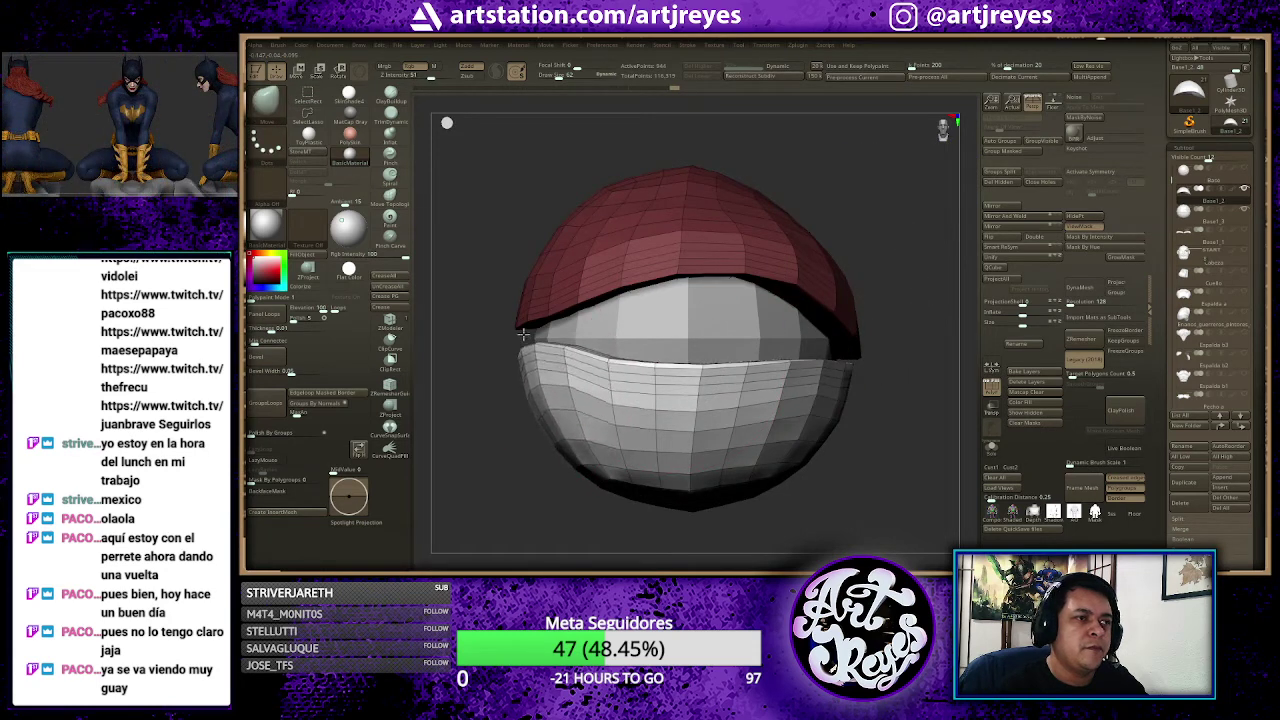
{"action": "mouse_move", "coordinate": [609, 381]}
{"action": "left_mouse_down"}
{"action": "mouse_move", "coordinate": [814, 368]}
{"action": "mouse_move", "coordinate": [790, 354]}
{"action": "left_mouse_up"}
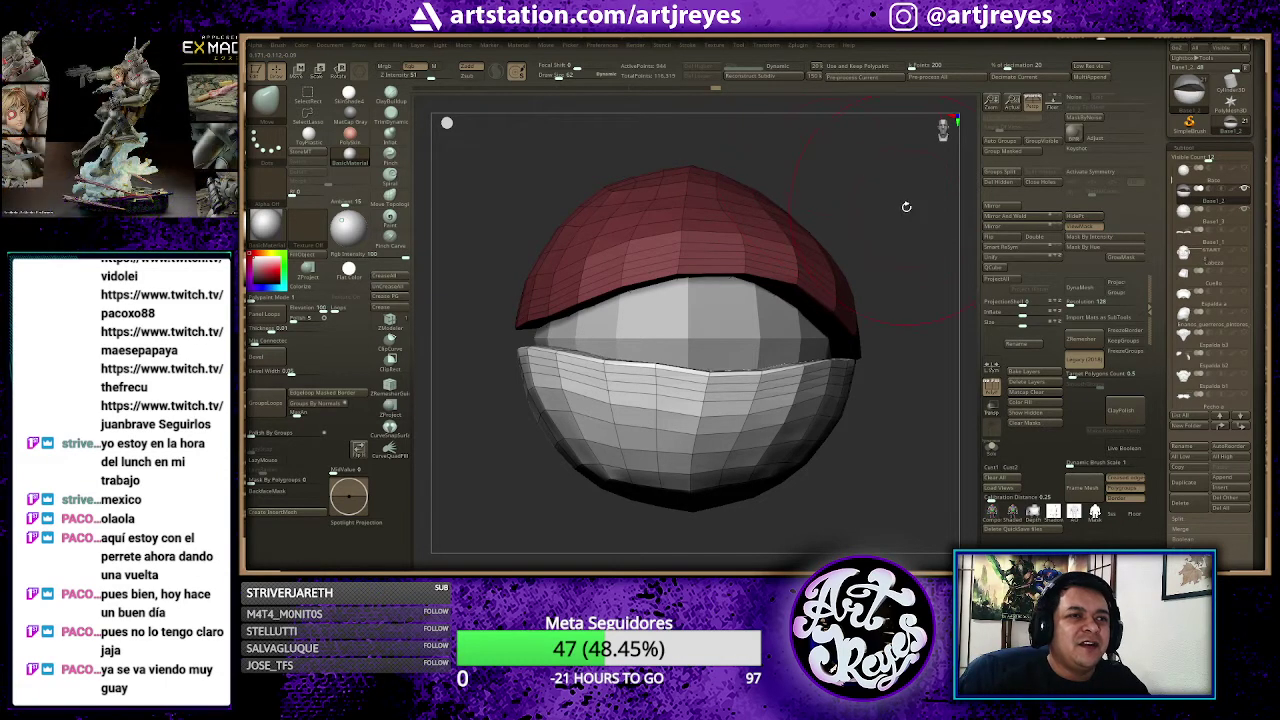
{"action": "mouse_move", "coordinate": [903, 206]}
{"action": "left_mouse_down"}
{"action": "mouse_move", "coordinate": [897, 232]}
{"action": "mouse_move", "coordinate": [863, 215]}
{"action": "mouse_move", "coordinate": [858, 356]}
{"action": "left_mouse_up"}
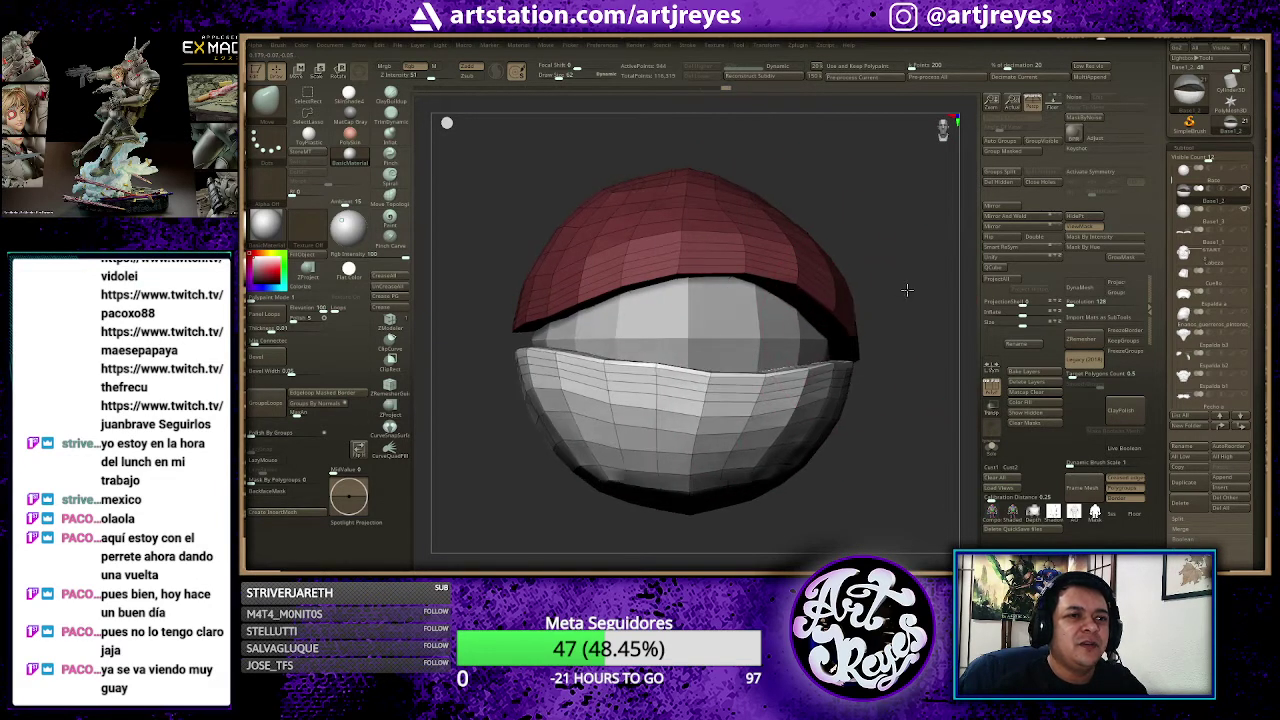
{"action": "left_click_drag", "start_coordinate": [903, 286], "coordinate": [912, 306]}
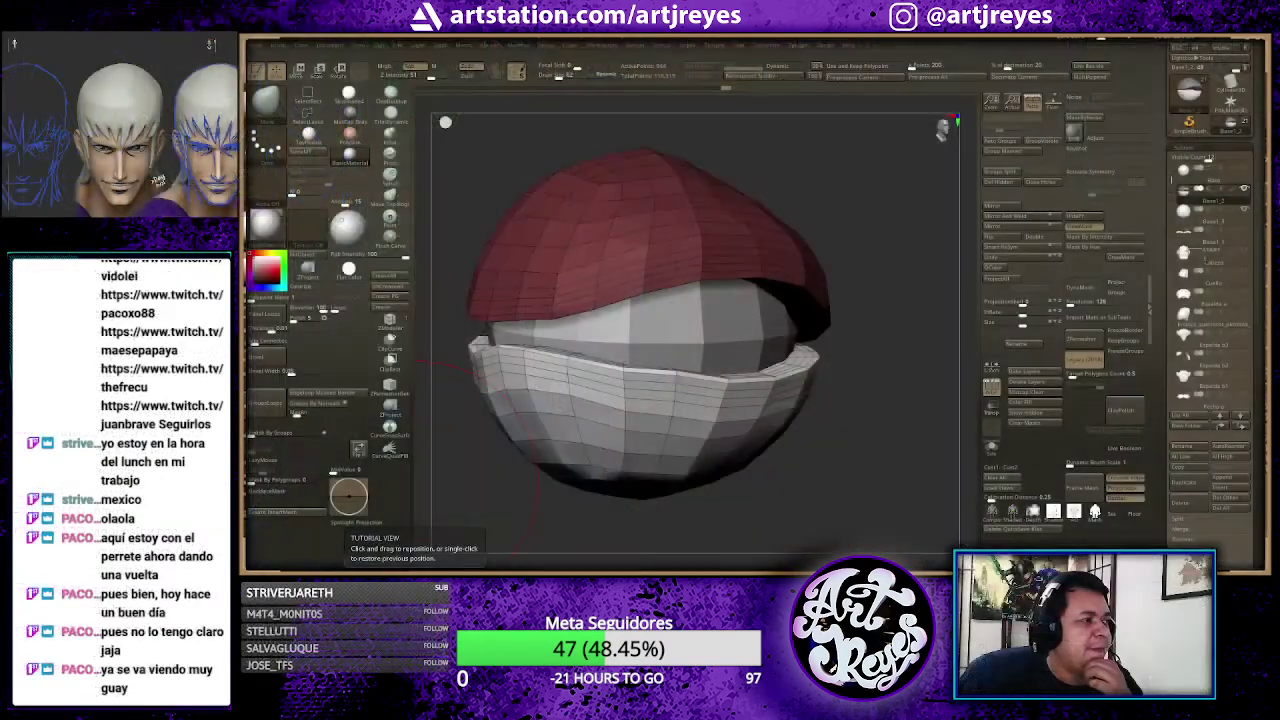
Step: Switch to the 'Enanos Guerreros Pintores' poster in the image viewer
{"action": "key", "text": "alt+Tab"}
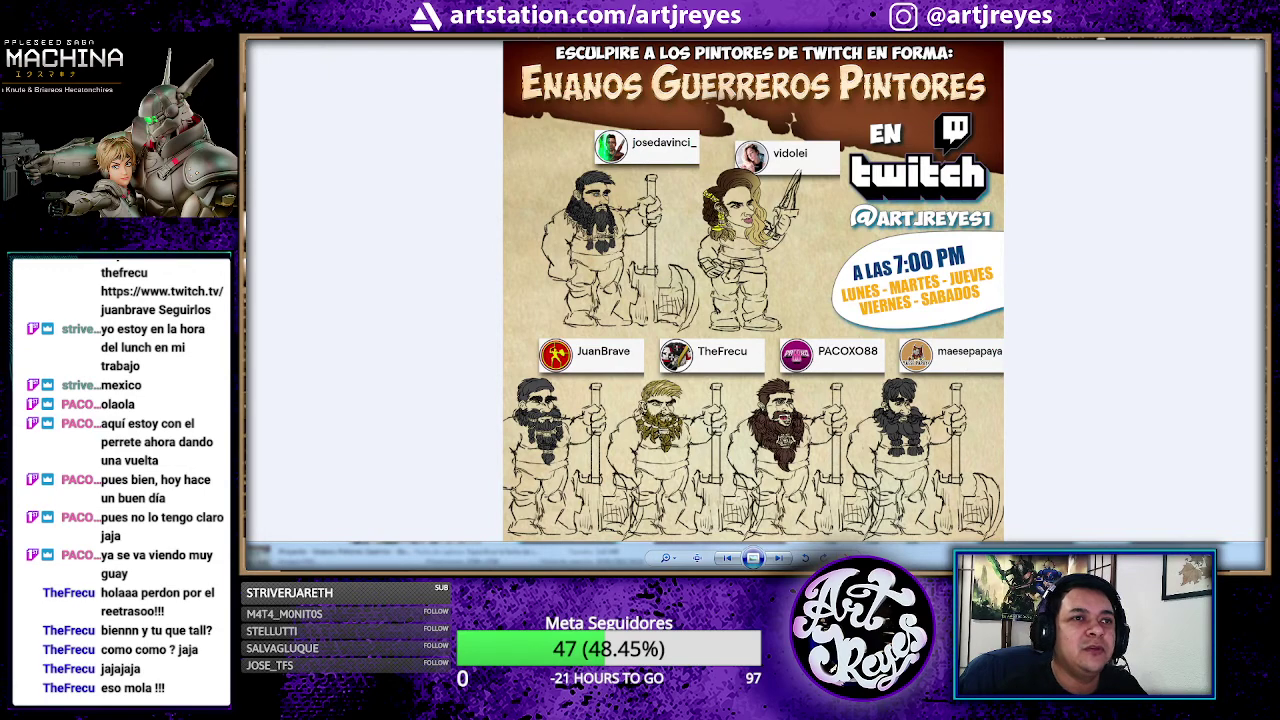
Step: Close the poster viewer and return to the red-capped sphere sculpt in ZBrush
{"action": "key", "text": "Escape"}
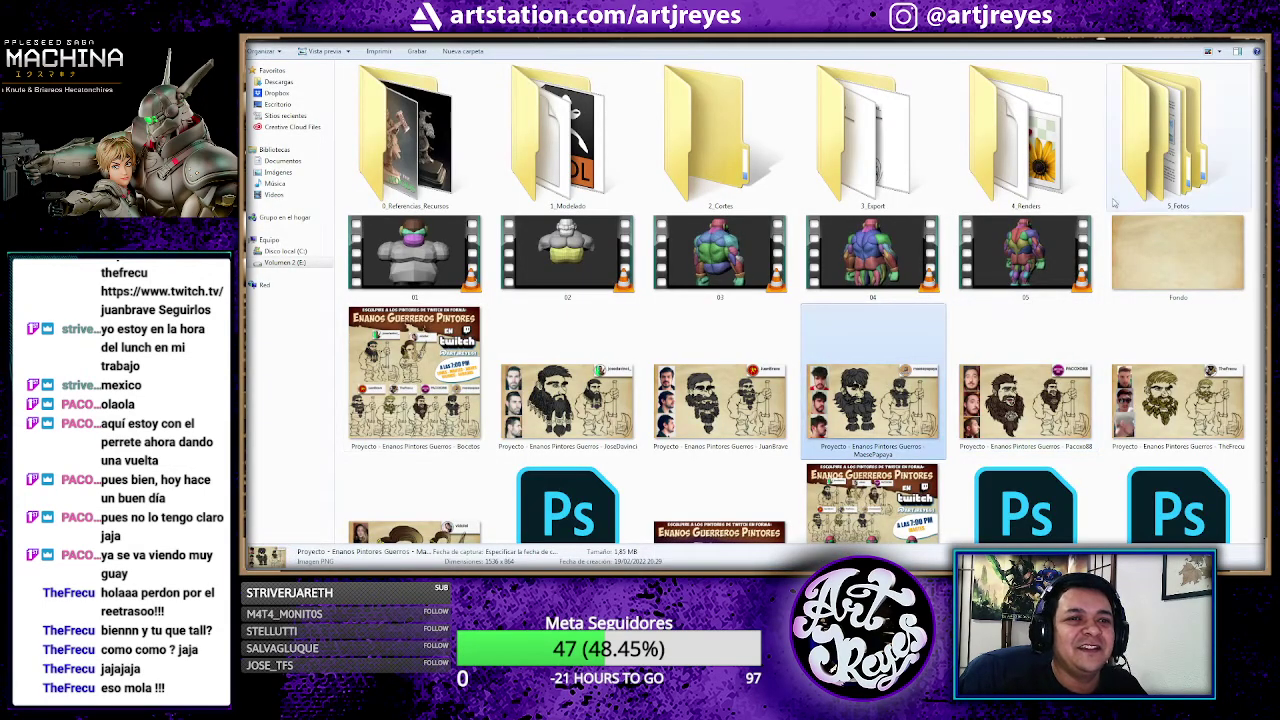
{"action": "key", "text": "alt+Tab"}
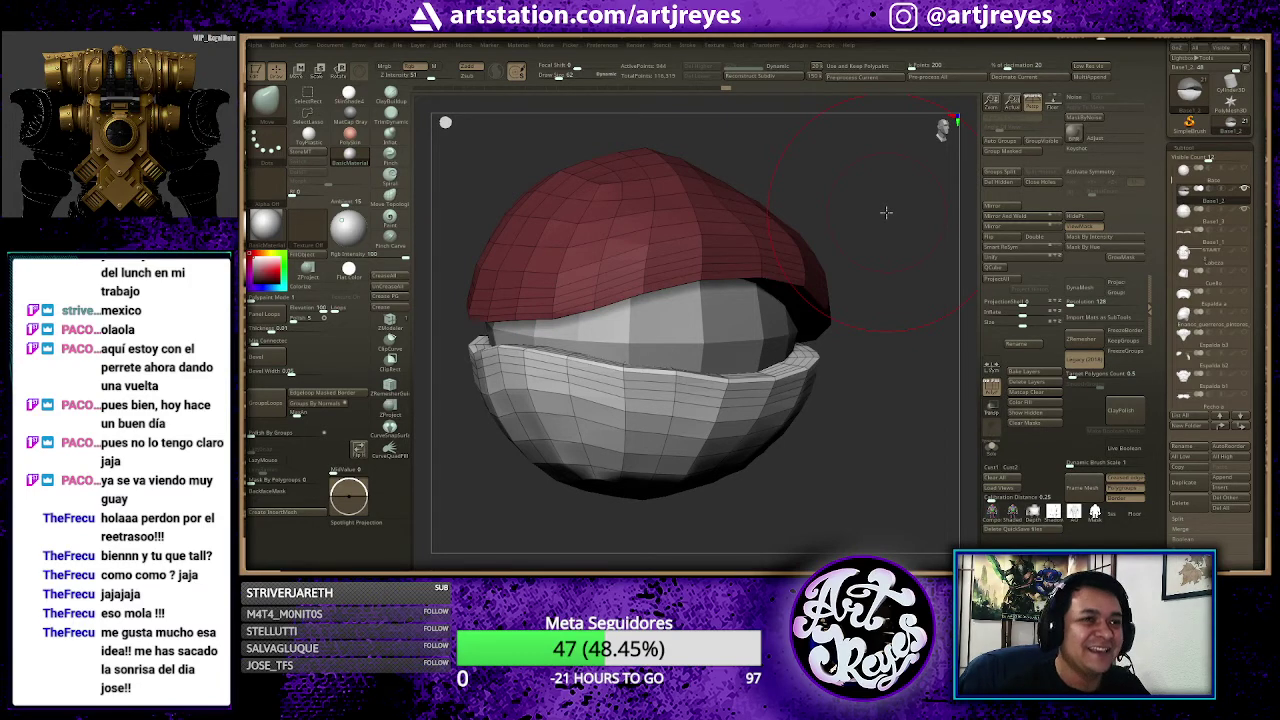
Step: Select the red cap and pull its lower edge down over the band with Move
{"action": "left_click_drag", "start_coordinate": [866, 194], "coordinate": [851, 189]}
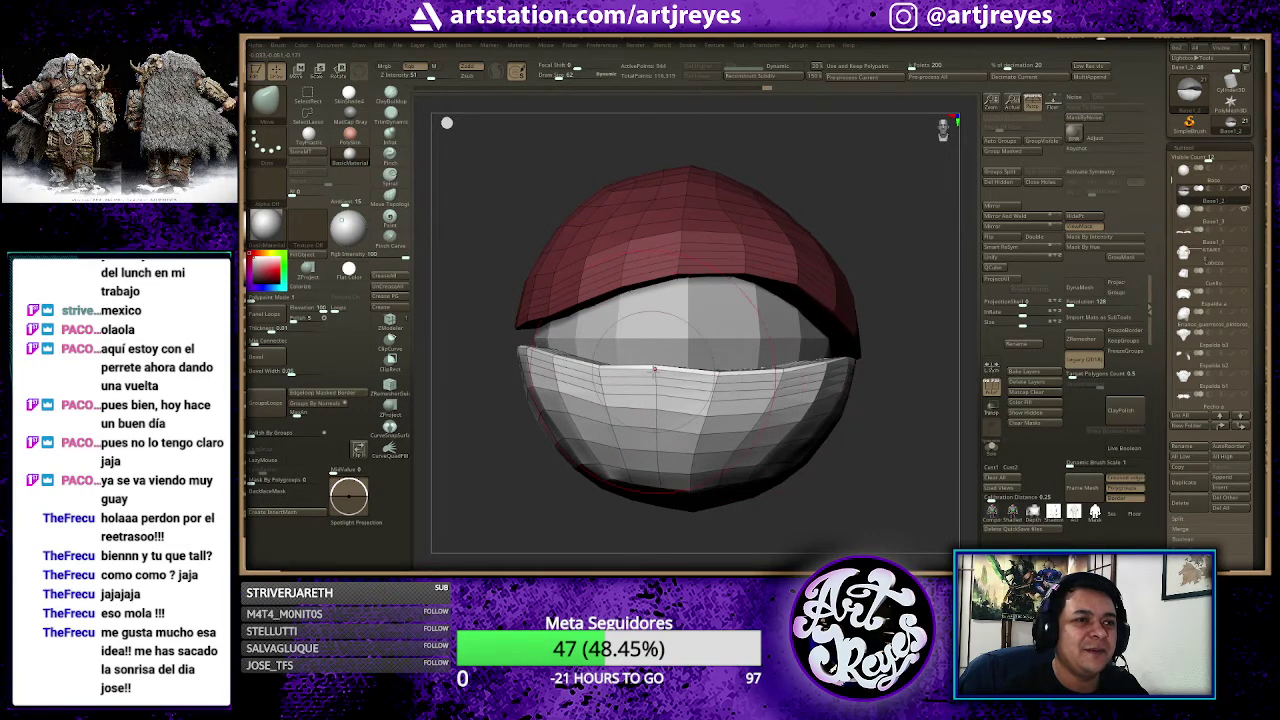
{"action": "left_click", "coordinate": [856, 203], "text": "alt"}
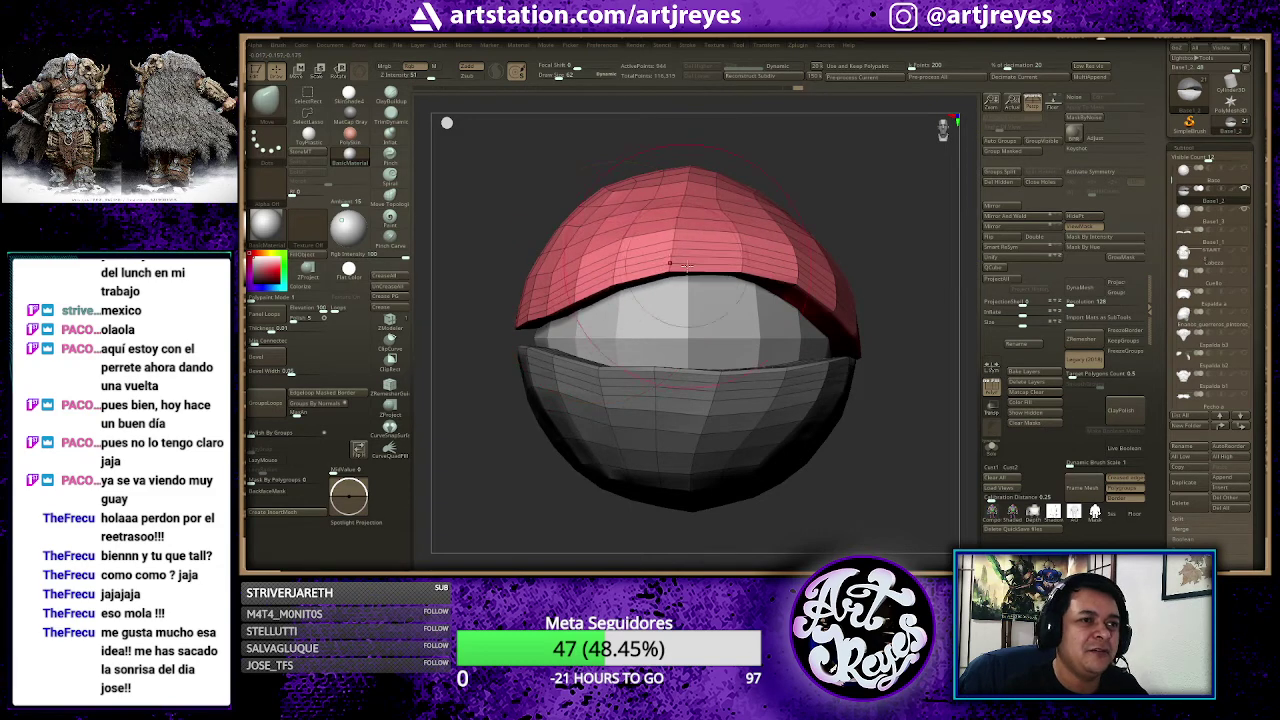
{"action": "left_click_drag", "start_coordinate": [686, 265], "coordinate": [813, 287]}
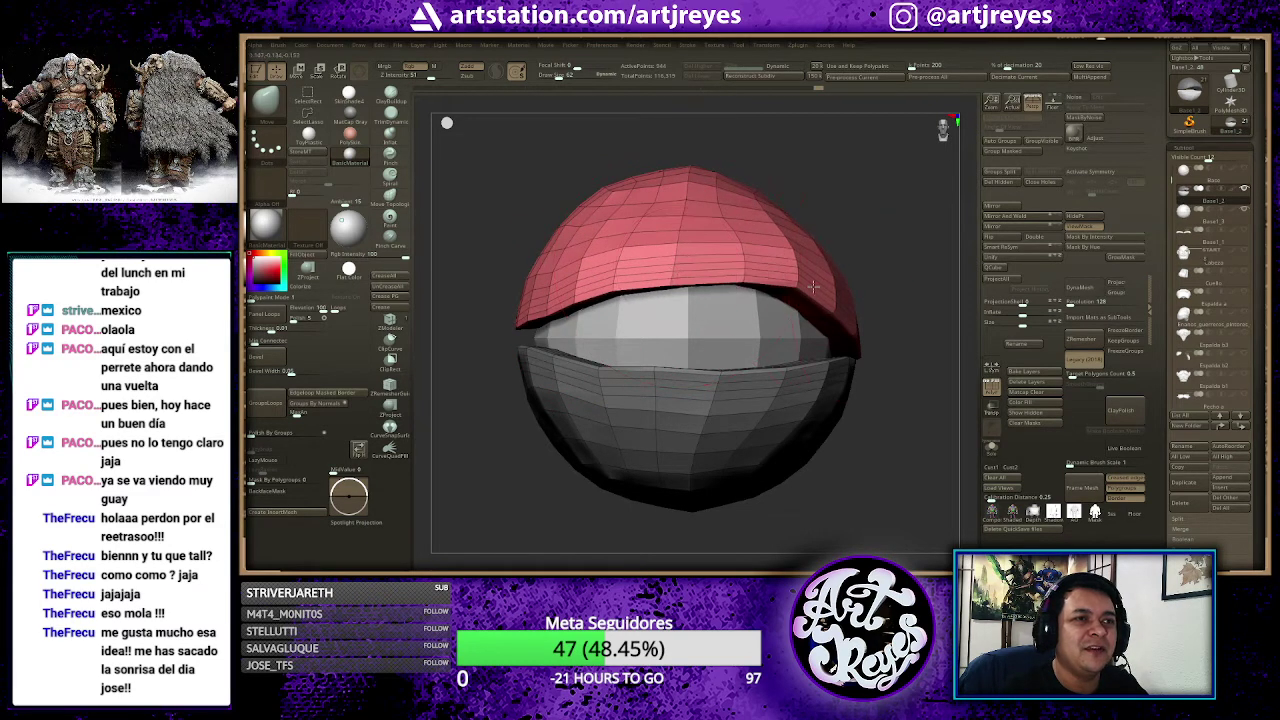
{"action": "mouse_move", "coordinate": [913, 265]}
{"action": "left_mouse_down"}
{"action": "mouse_move", "coordinate": [903, 191]}
{"action": "mouse_move", "coordinate": [868, 240]}
{"action": "mouse_move", "coordinate": [879, 273]}
{"action": "mouse_move", "coordinate": [884, 195]}
{"action": "mouse_move", "coordinate": [896, 236]}
{"action": "mouse_move", "coordinate": [881, 187]}
{"action": "mouse_move", "coordinate": [857, 214]}
{"action": "mouse_move", "coordinate": [889, 253]}
{"action": "left_mouse_up"}
Step: Scale the red cap to about 0.95 with the Transpose gizmo, then activate the inner sphere
{"action": "key", "text": "w"}
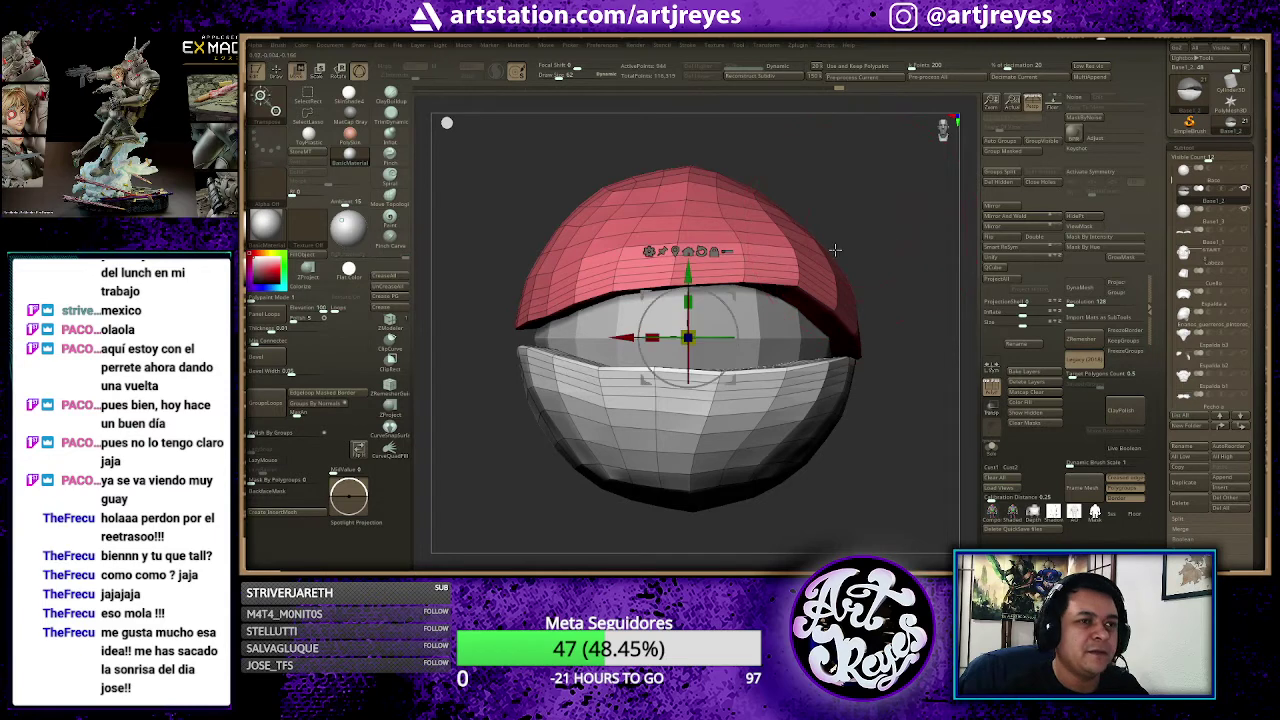
{"action": "left_click_drag", "start_coordinate": [688, 337], "coordinate": [672, 345]}
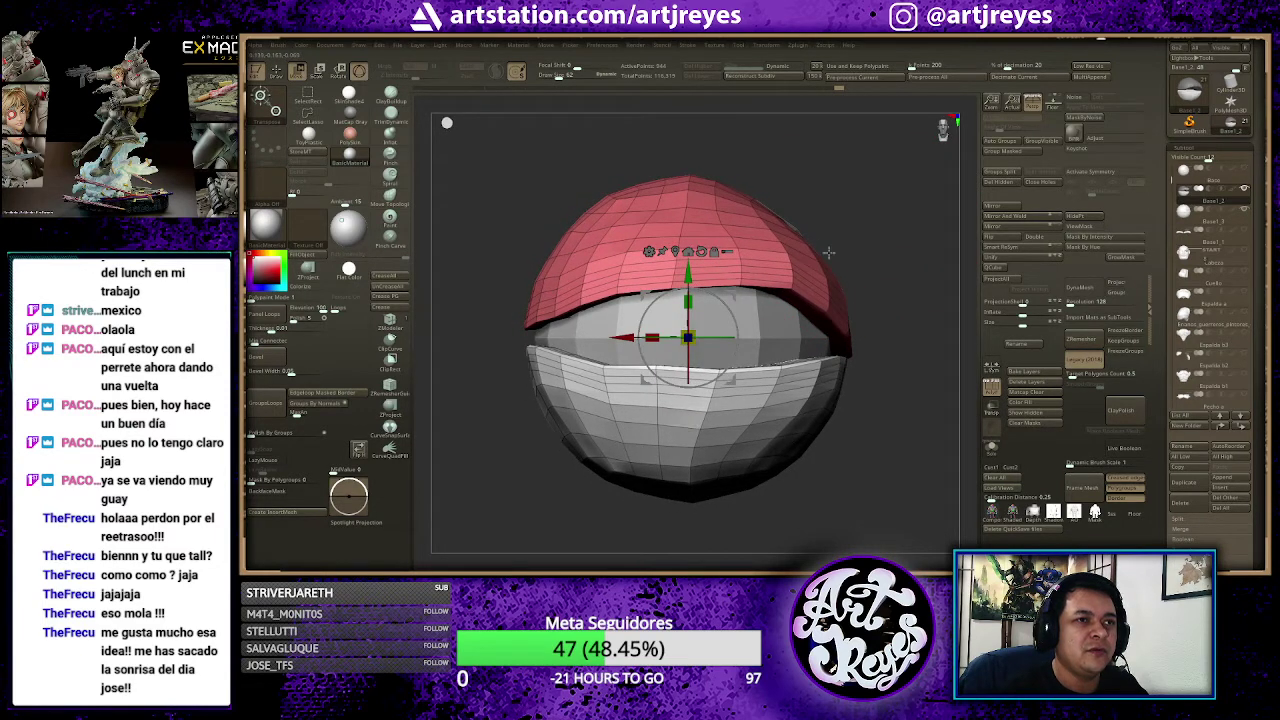
{"action": "mouse_move", "coordinate": [828, 252]}
{"action": "left_mouse_down"}
{"action": "mouse_move", "coordinate": [856, 199]}
{"action": "mouse_move", "coordinate": [884, 202]}
{"action": "left_mouse_up"}
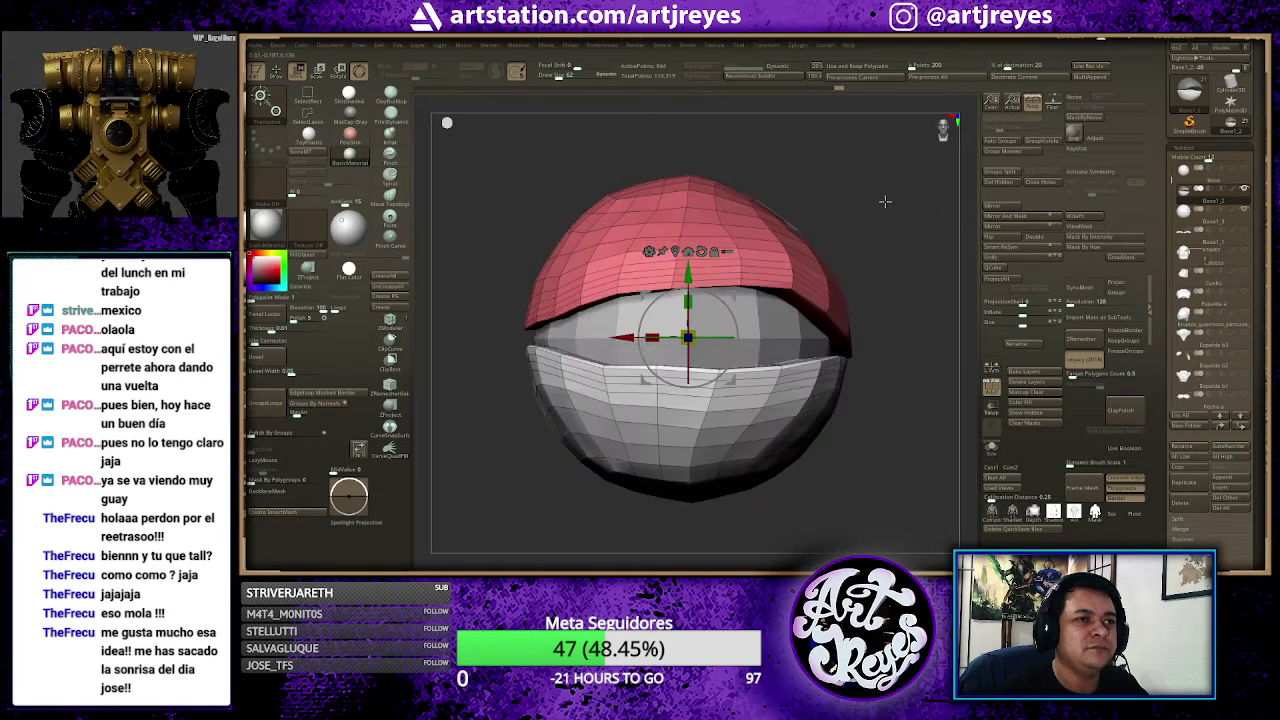
{"action": "key", "text": "q"}
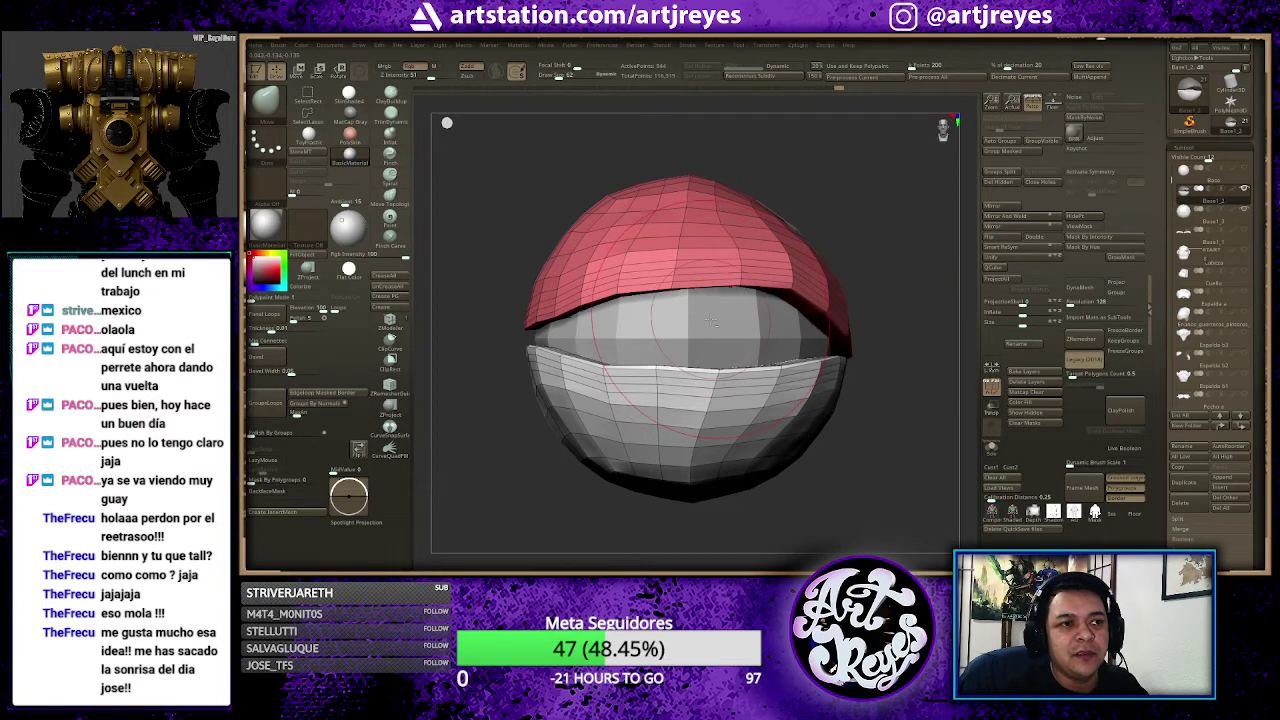
{"action": "left_click", "coordinate": [773, 311], "text": "alt"}
{"action": "key", "text": "w"}
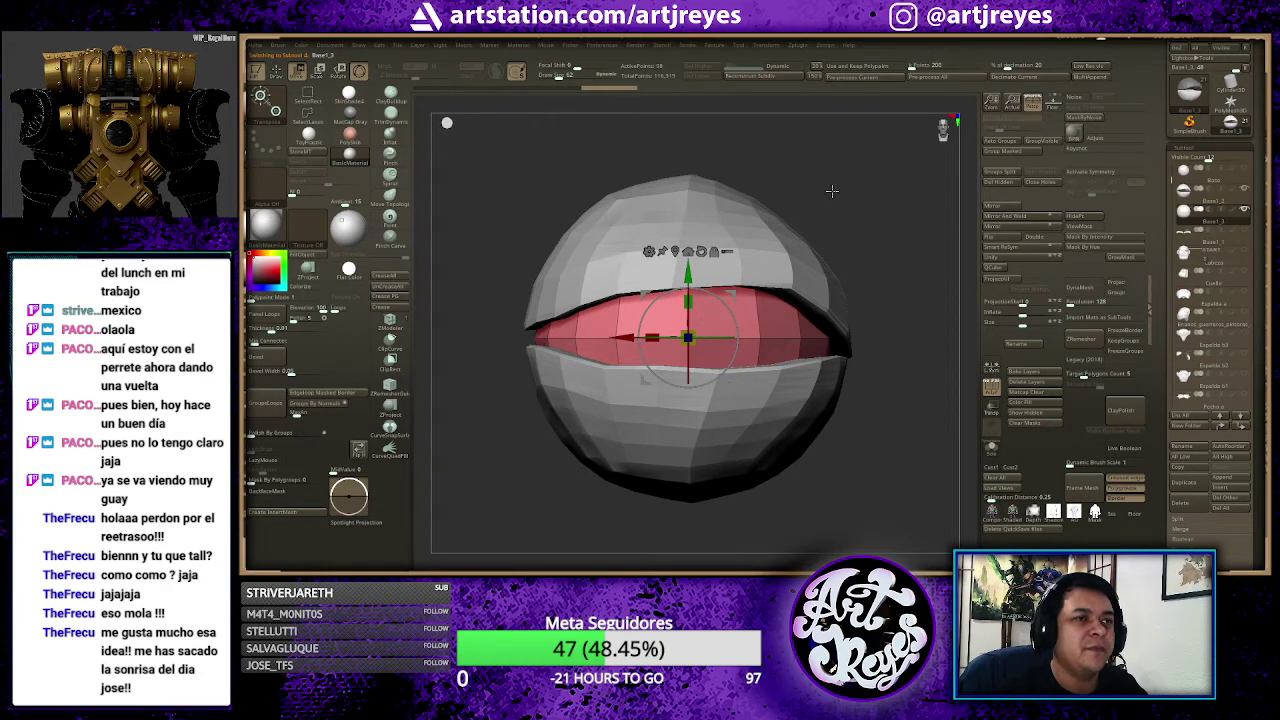
Step: Merge the top cap down into the lower shell and confirm the warning
{"action": "key", "text": "q"}
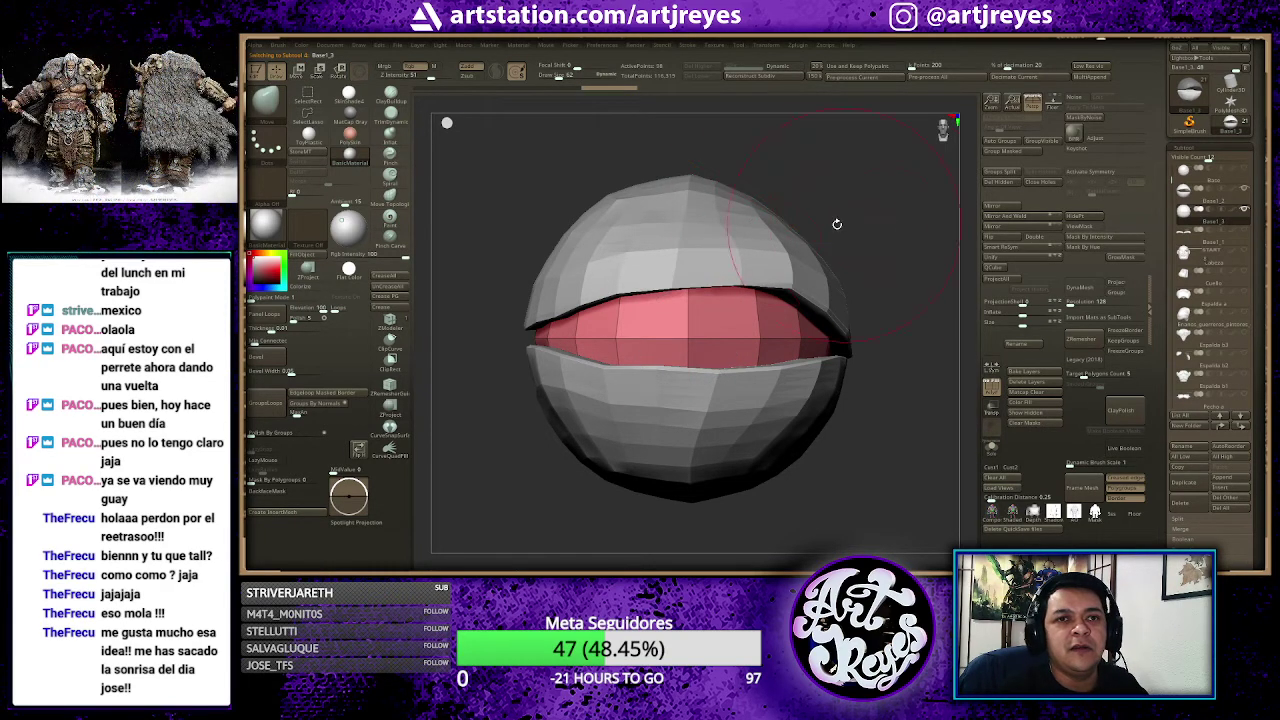
{"action": "left_click", "coordinate": [805, 235], "text": "alt"}
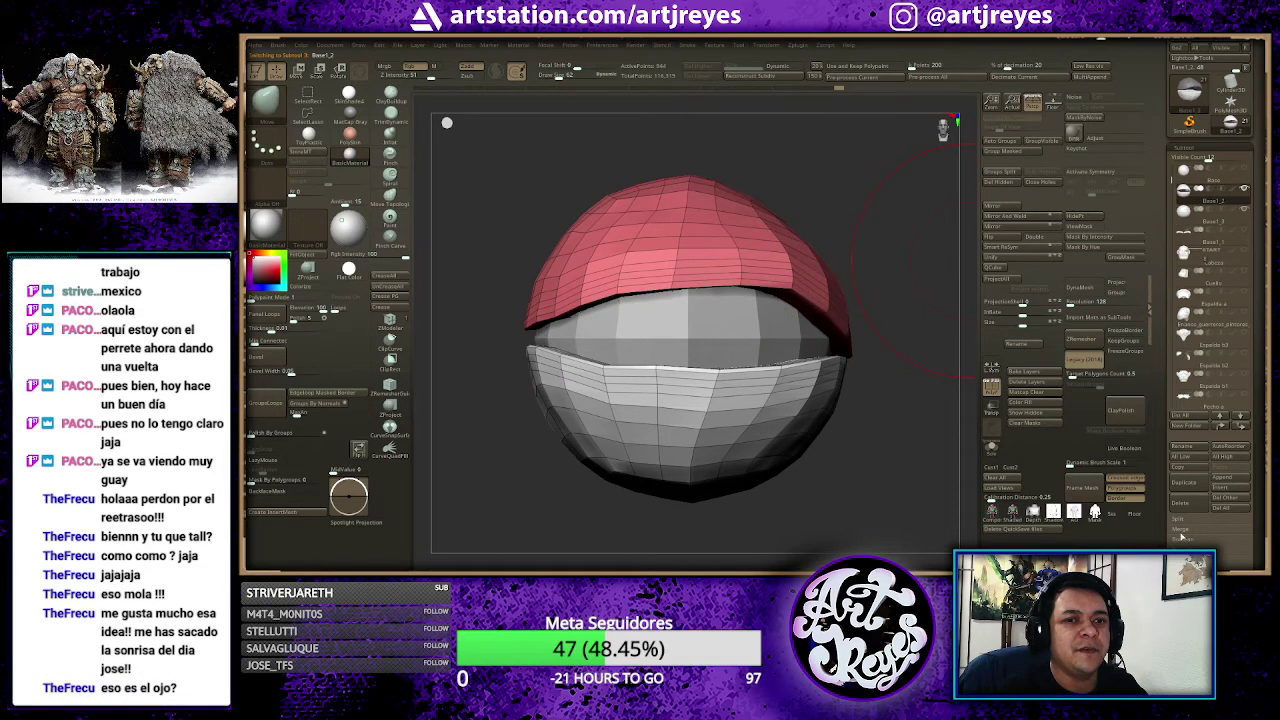
{"action": "left_click", "coordinate": [1186, 540]}
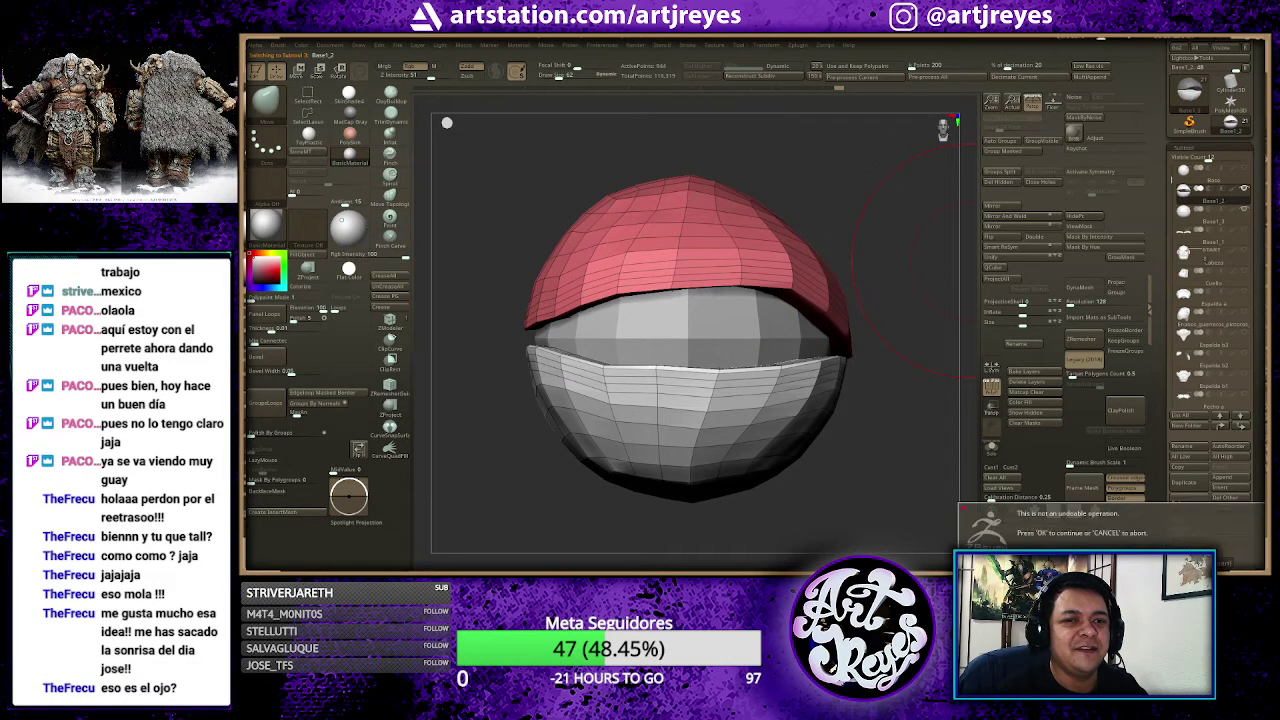
{"action": "left_click", "coordinate": [1220, 562]}
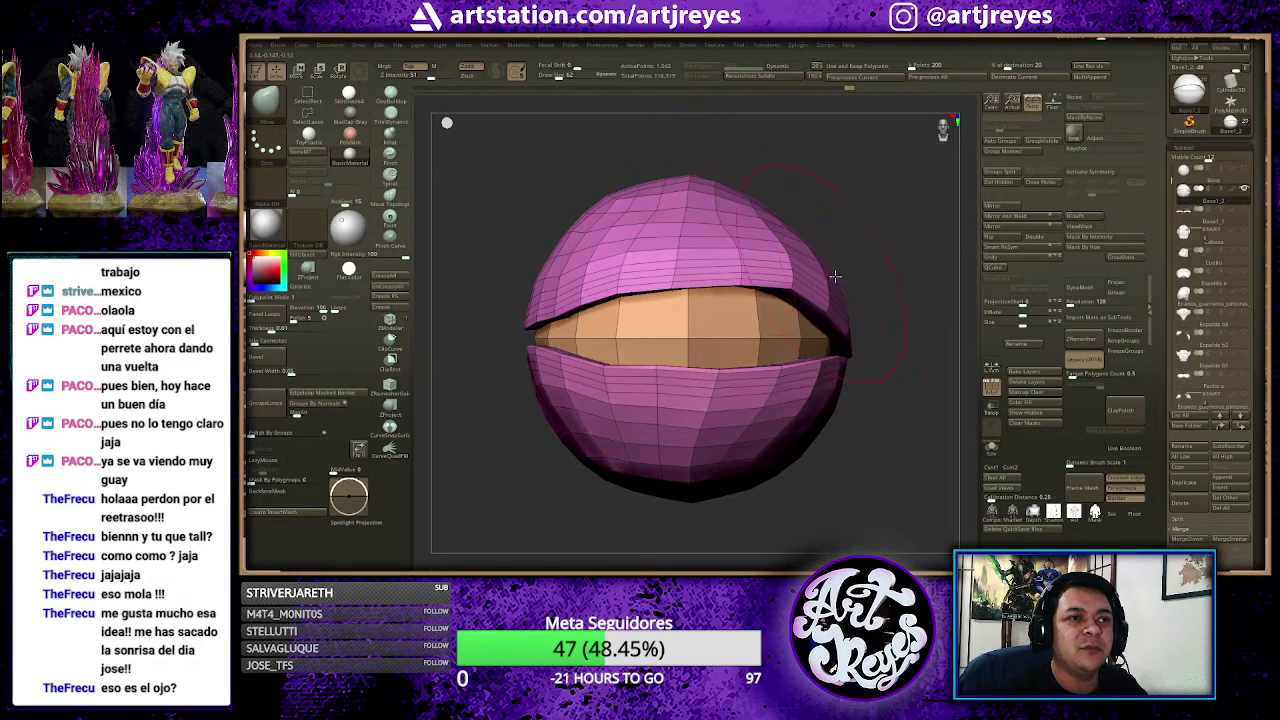
Step: Rename the active eye subtool to 'Ojos'
{"action": "left_click", "coordinate": [1028, 345]}
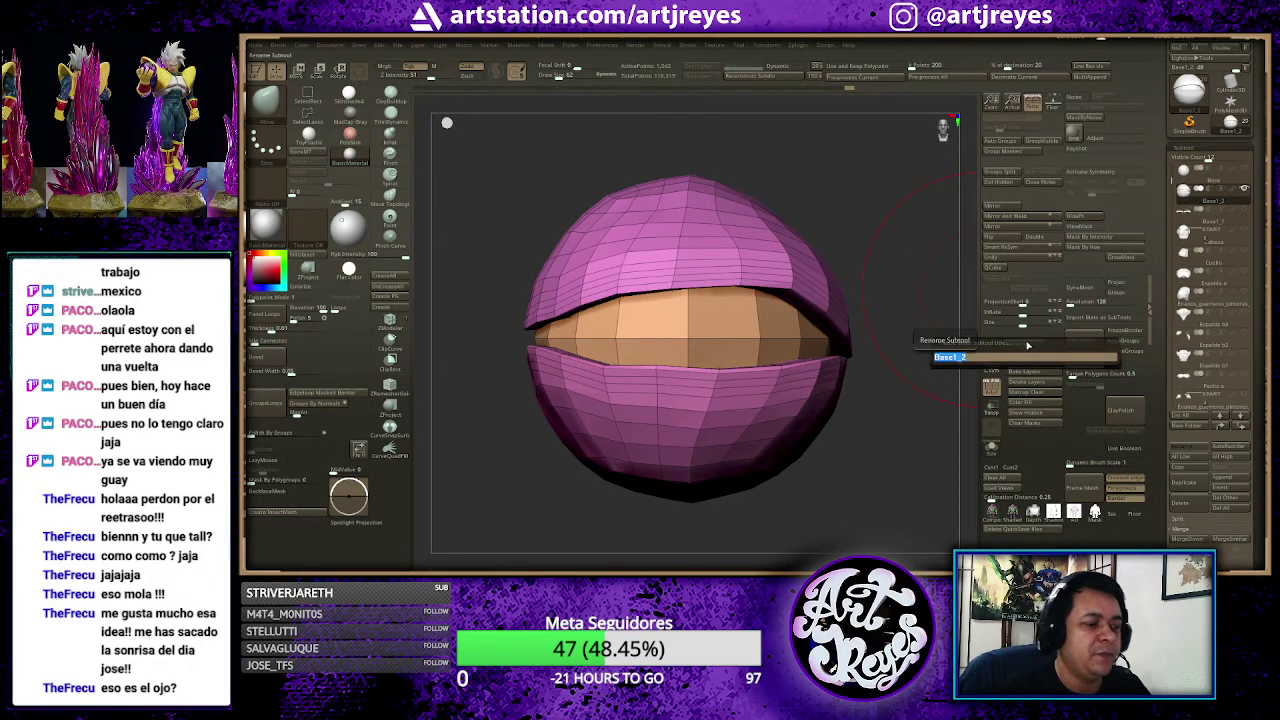
{"action": "type", "text": "G"}
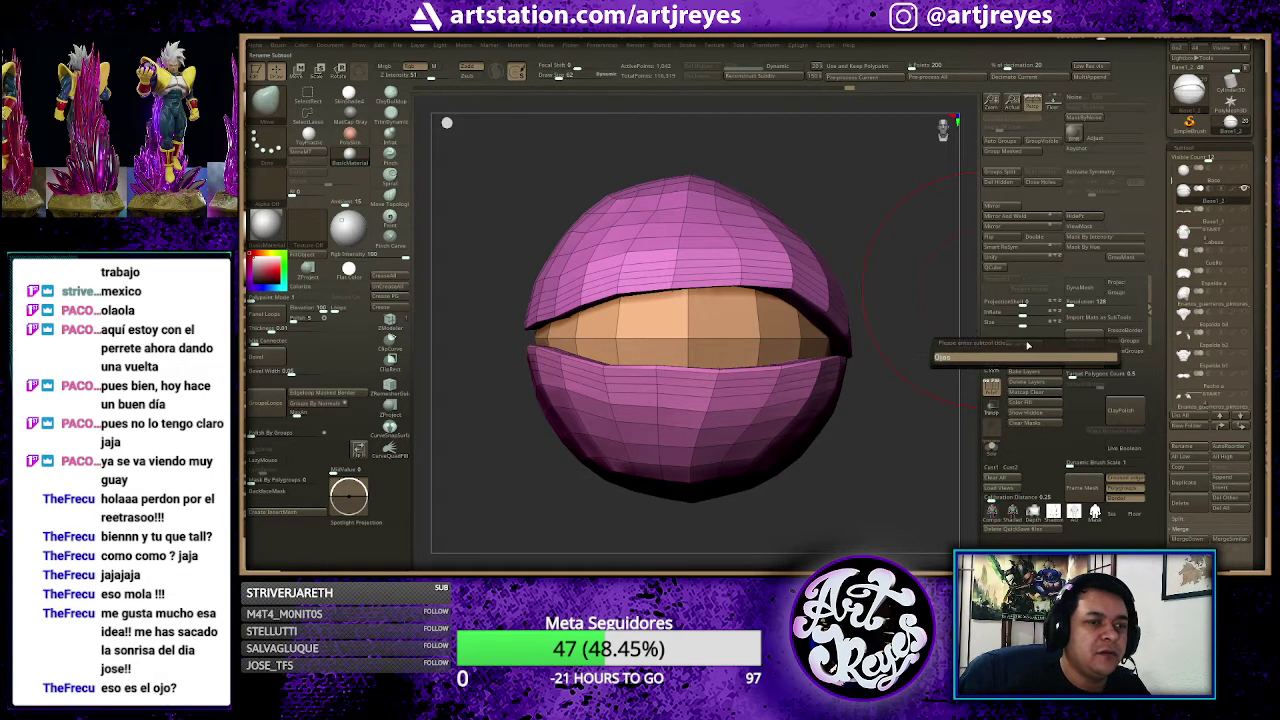
{"action": "key", "text": "Return"}
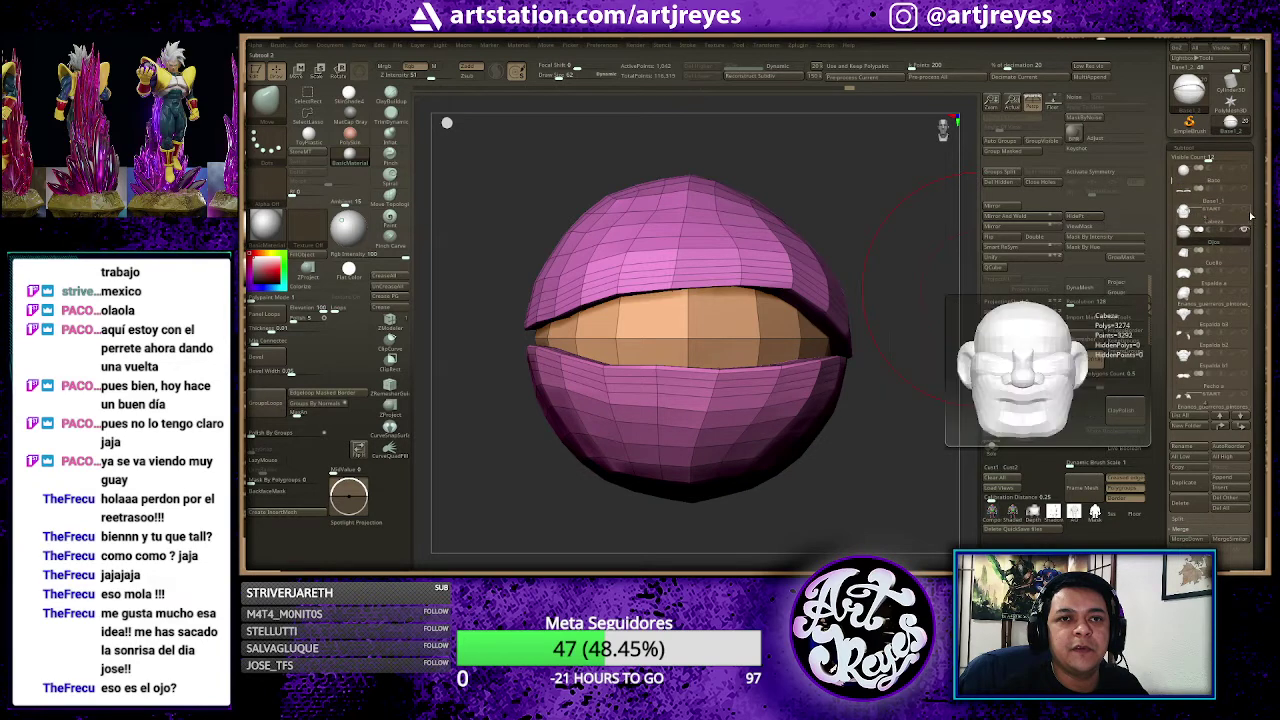
Step: Frame the whole brute and solo the eye sphere
{"action": "left_click", "coordinate": [1244, 212]}
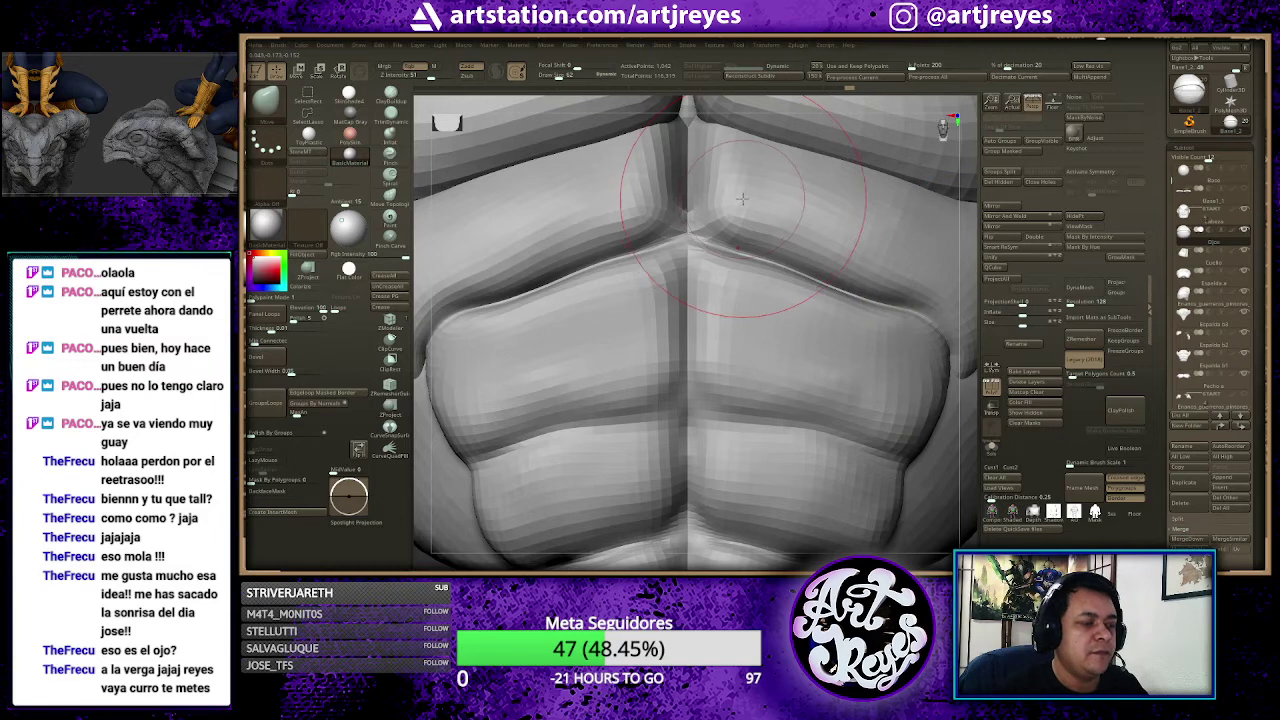
{"action": "key", "text": "f"}
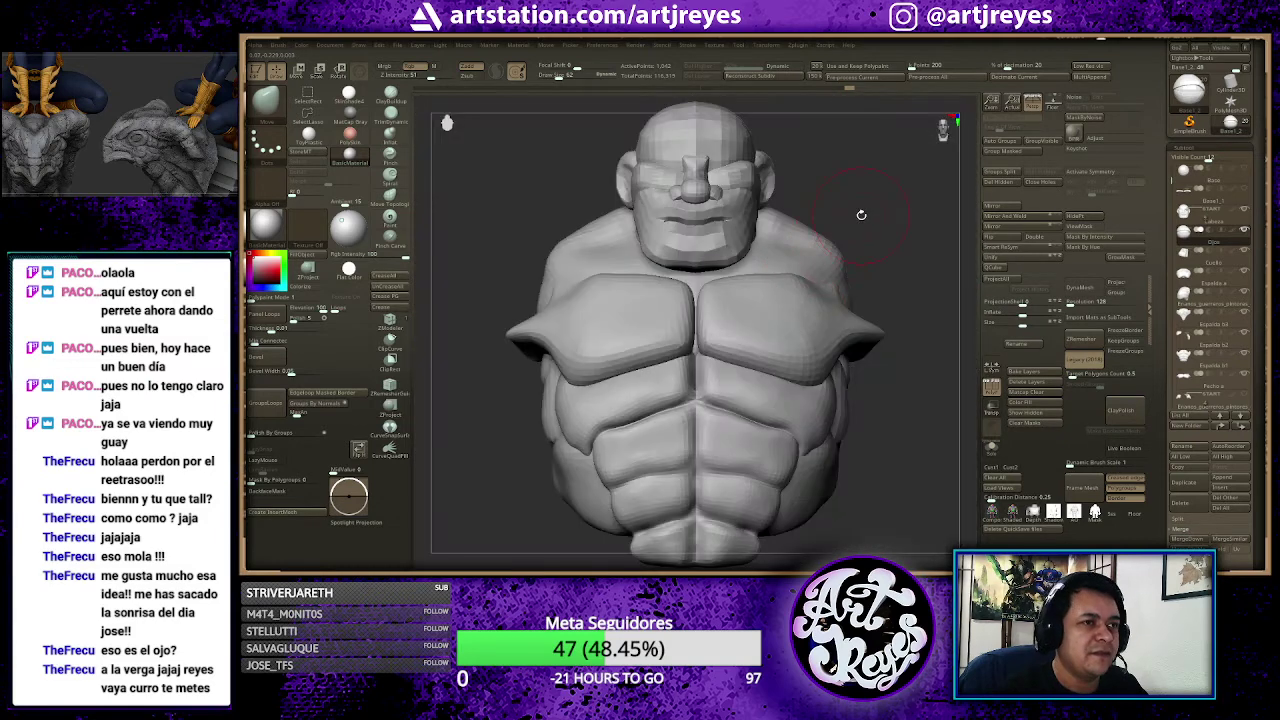
{"action": "key", "text": "ctrl+shift+s"}
Step: With the body see-through, move the eye sphere into the head and shrink it to a third
{"action": "key", "text": "w"}
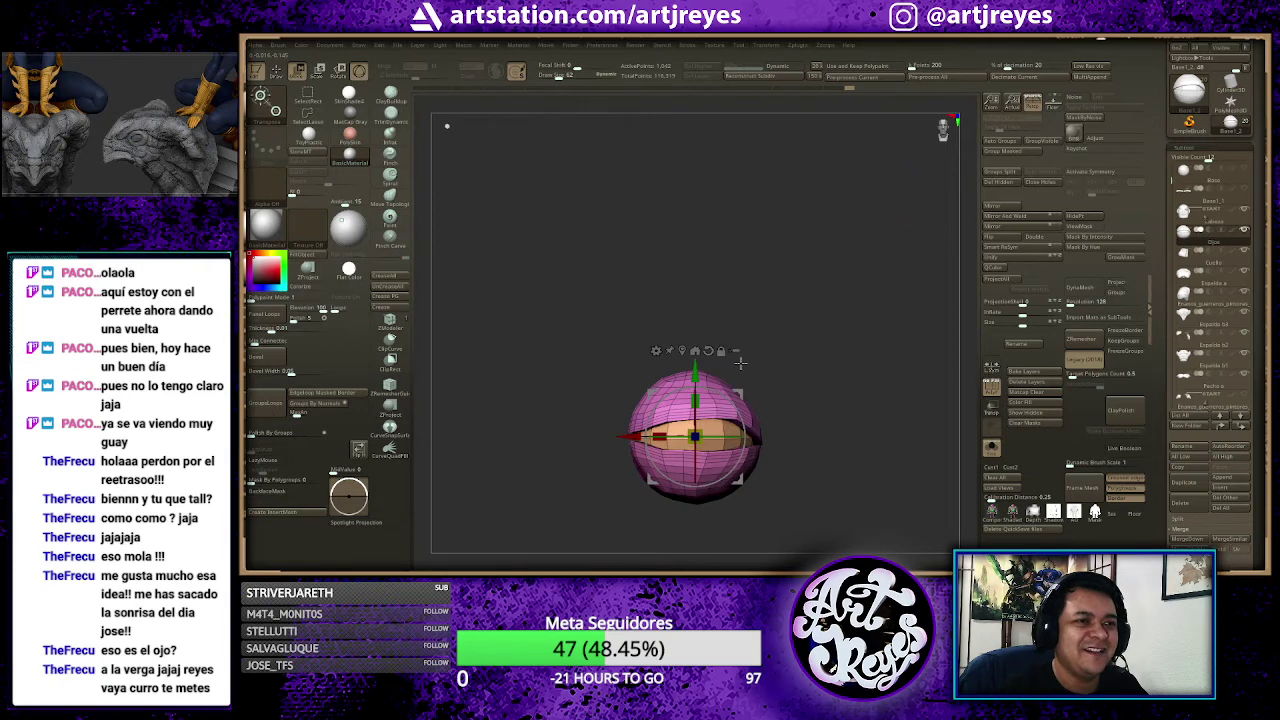
{"action": "key", "text": "ctrl+shift+s"}
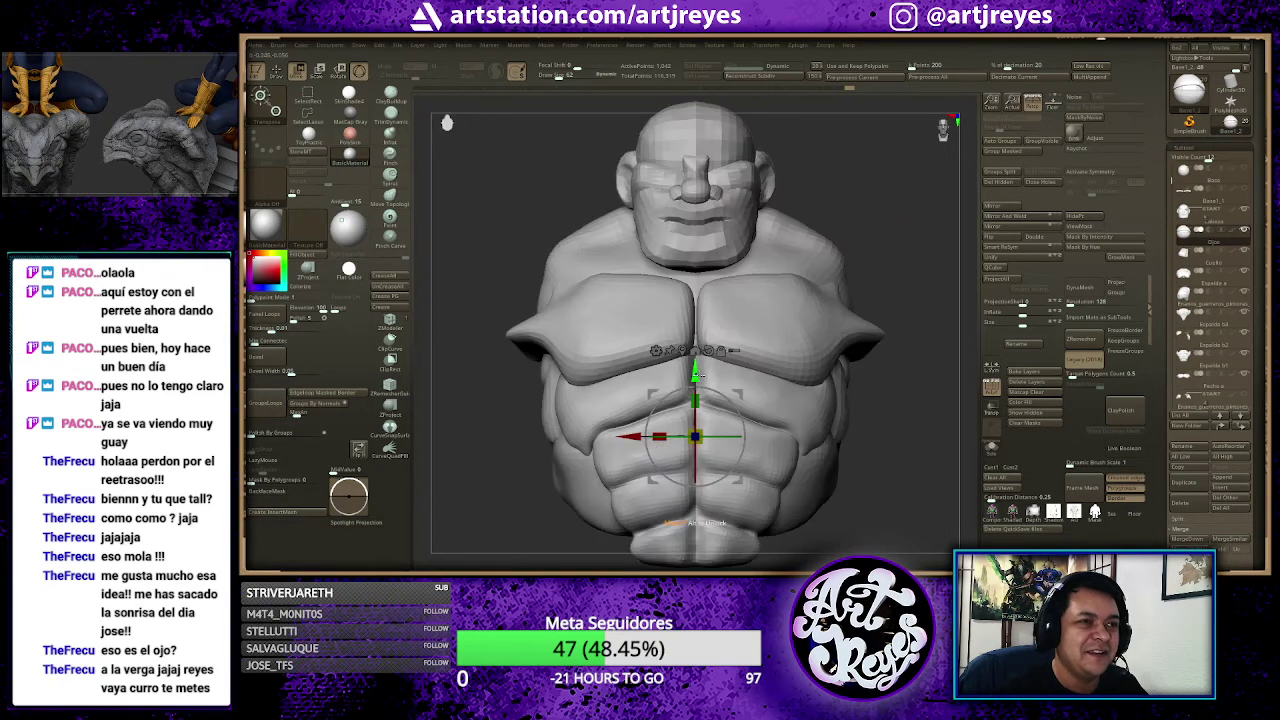
{"action": "key", "text": "ctrl+shift+t"}
{"action": "left_click_drag", "start_coordinate": [697, 372], "coordinate": [766, 127]}
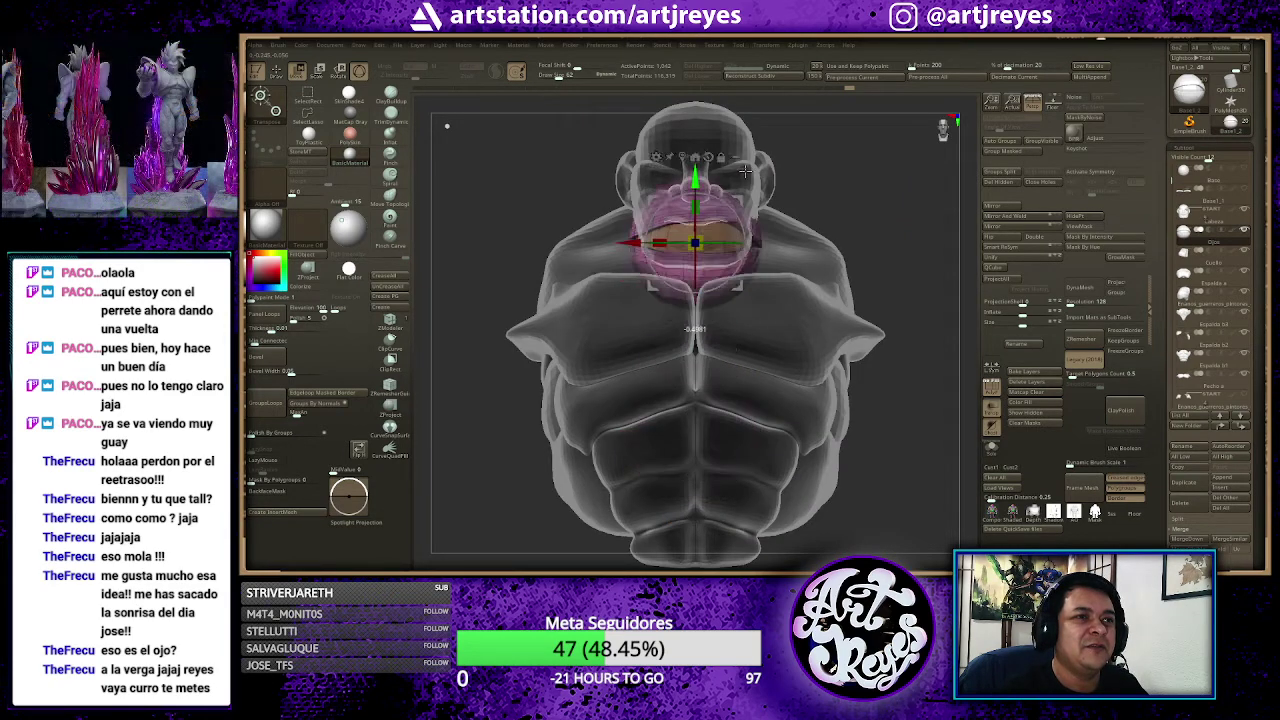
{"action": "mouse_move", "coordinate": [695, 189]}
{"action": "left_mouse_down"}
{"action": "mouse_move", "coordinate": [675, 160]}
{"action": "mouse_move", "coordinate": [732, 189]}
{"action": "left_mouse_up"}
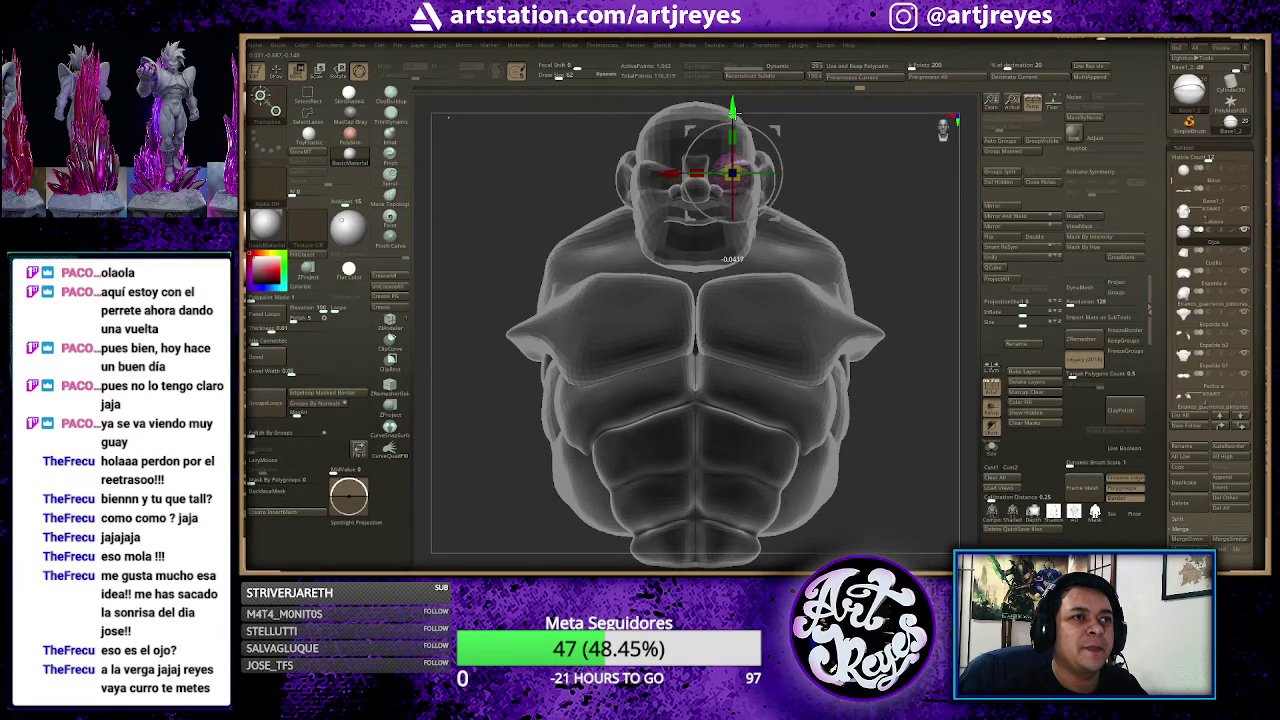
{"action": "left_click_drag", "start_coordinate": [889, 214], "coordinate": [848, 209]}
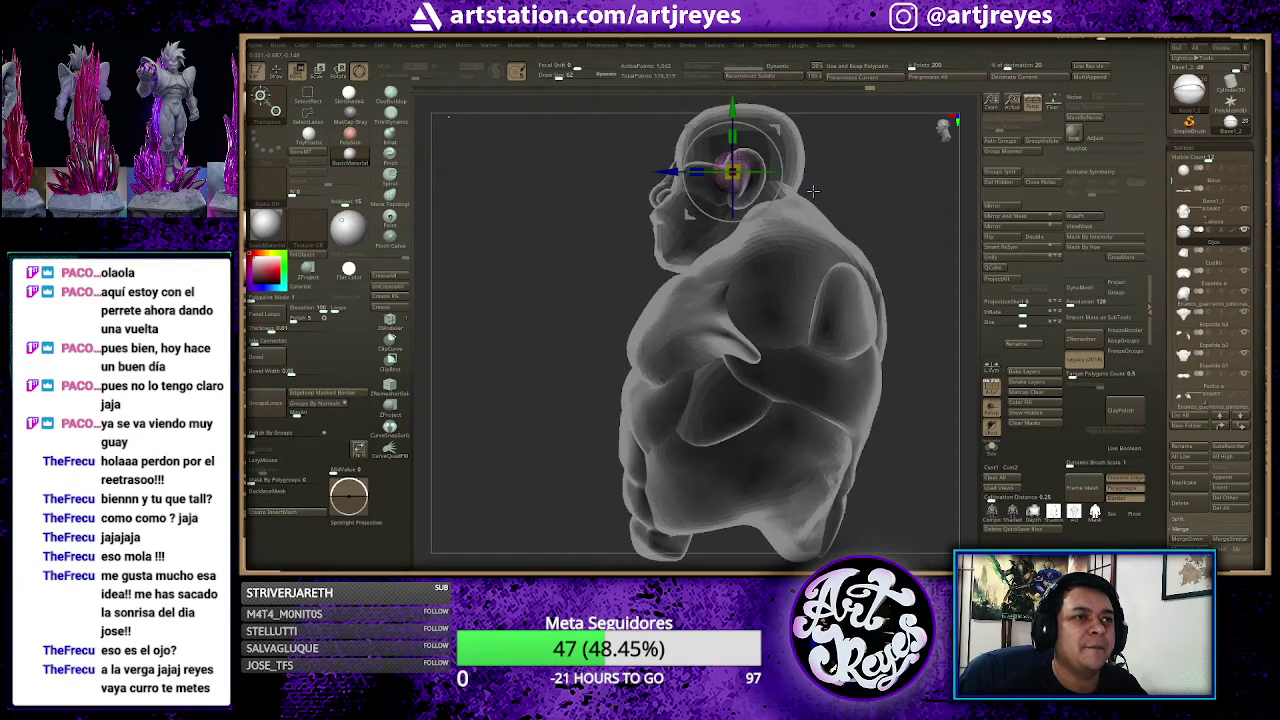
{"action": "left_click_drag", "start_coordinate": [668, 173], "coordinate": [635, 155]}
{"action": "mouse_move", "coordinate": [534, 172]}
{"action": "left_mouse_down", "text": "shift"}
{"action": "mouse_move", "coordinate": [875, 213]}
{"action": "mouse_move", "coordinate": [860, 240]}
{"action": "mouse_move", "coordinate": [790, 270]}
{"action": "mouse_move", "coordinate": [773, 238]}
{"action": "left_mouse_up", "text": "shift"}
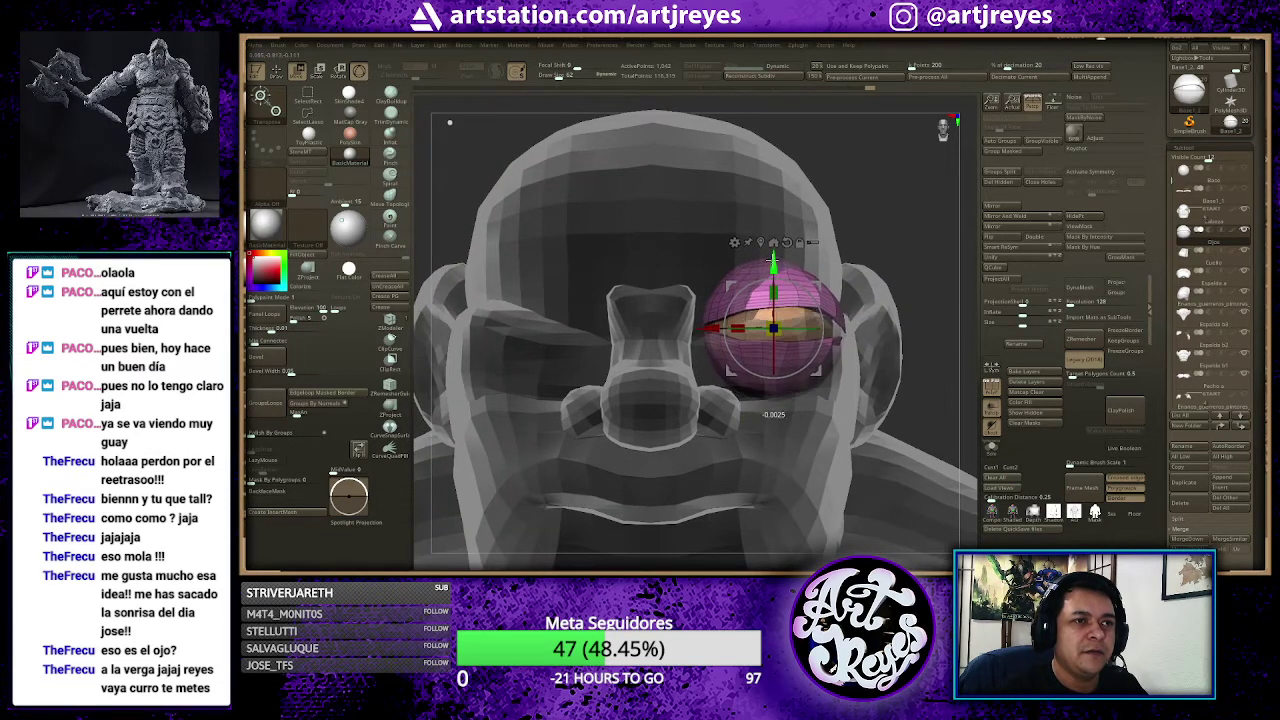
Step: Shrink the eyeball slightly more and settle it beside the nose, checking from several angles
{"action": "key", "text": "q"}
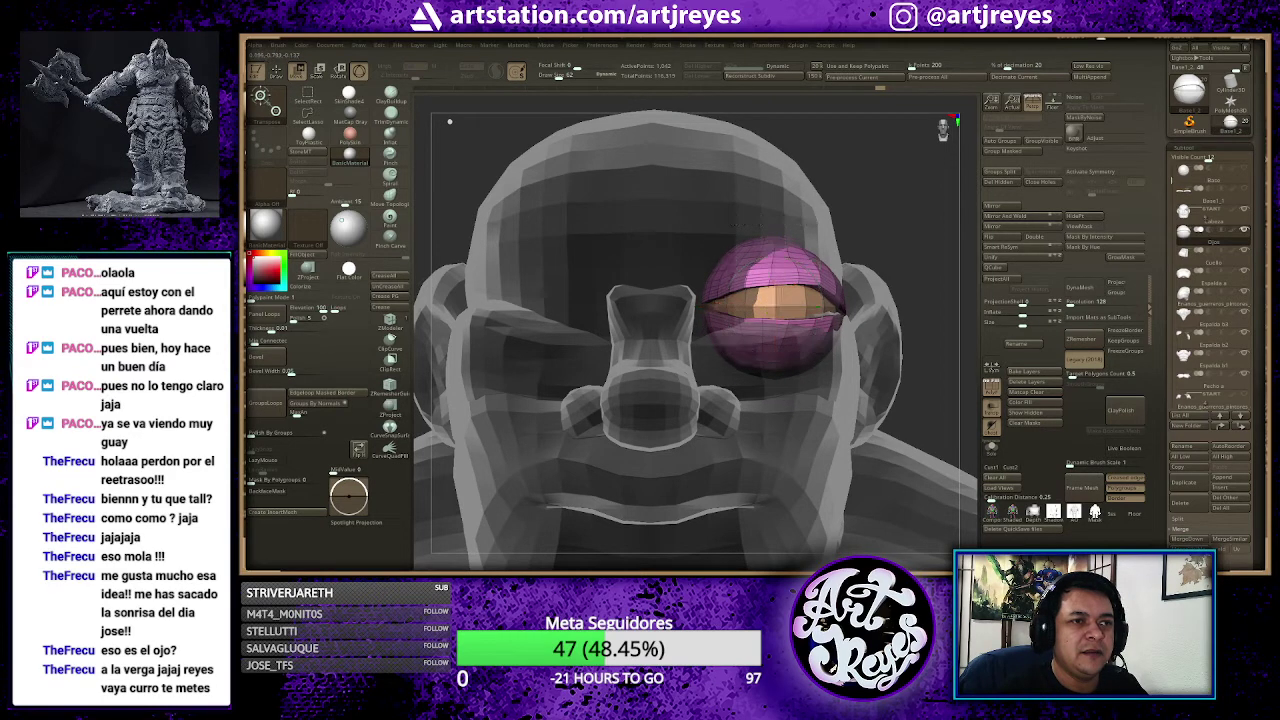
{"action": "key", "text": "w"}
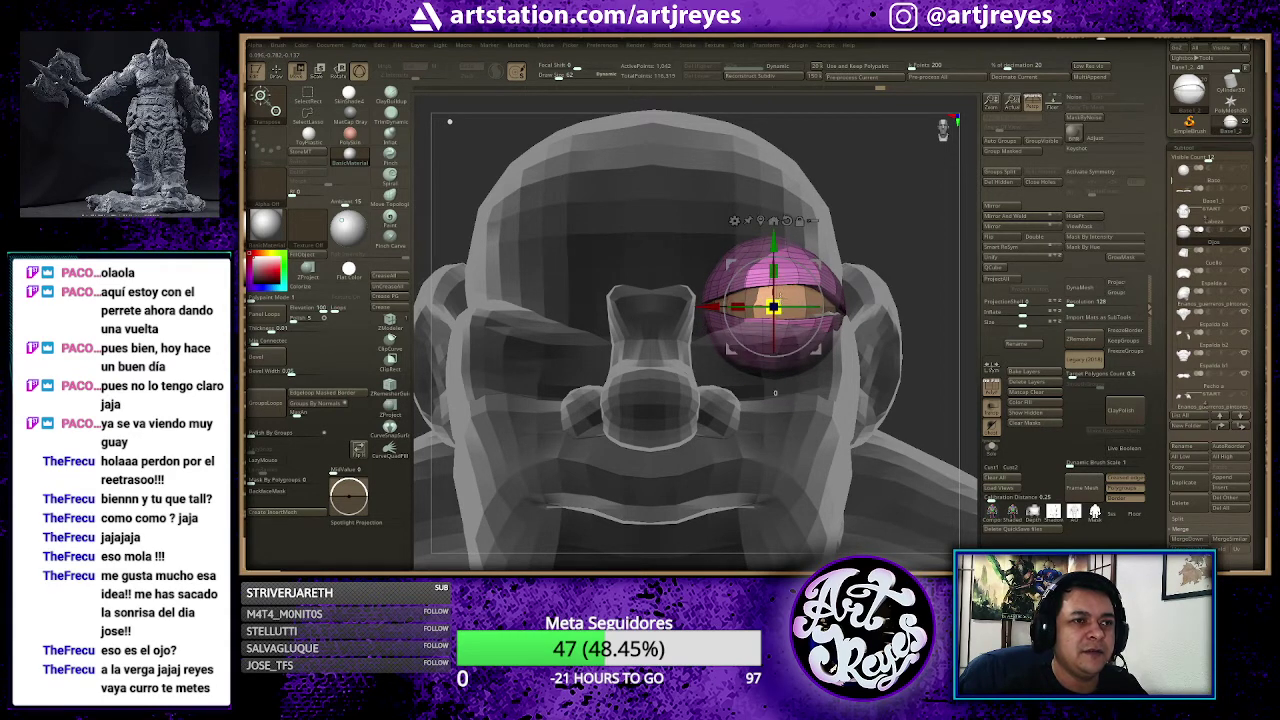
{"action": "left_click_drag", "start_coordinate": [773, 307], "coordinate": [689, 305]}
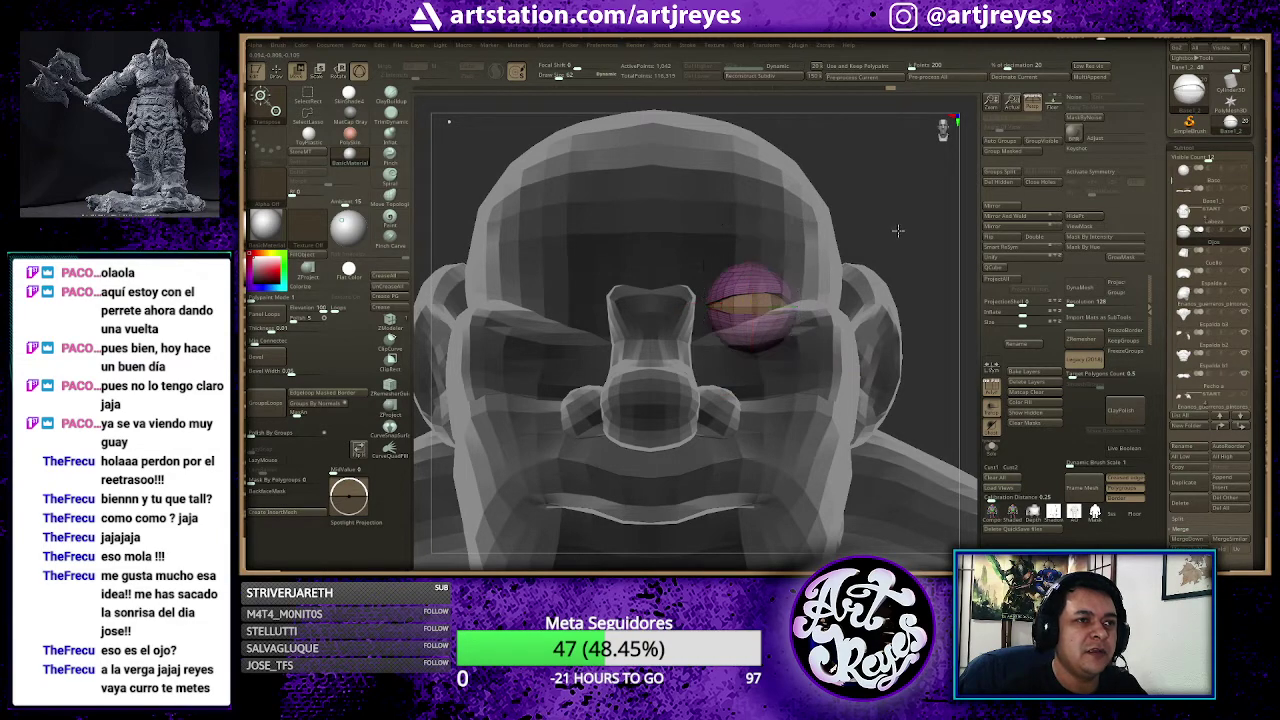
{"action": "mouse_move", "coordinate": [893, 232]}
{"action": "left_mouse_down", "text": "shift"}
{"action": "mouse_move", "coordinate": [924, 232]}
{"action": "mouse_move", "coordinate": [869, 236]}
{"action": "left_mouse_up", "text": "shift"}
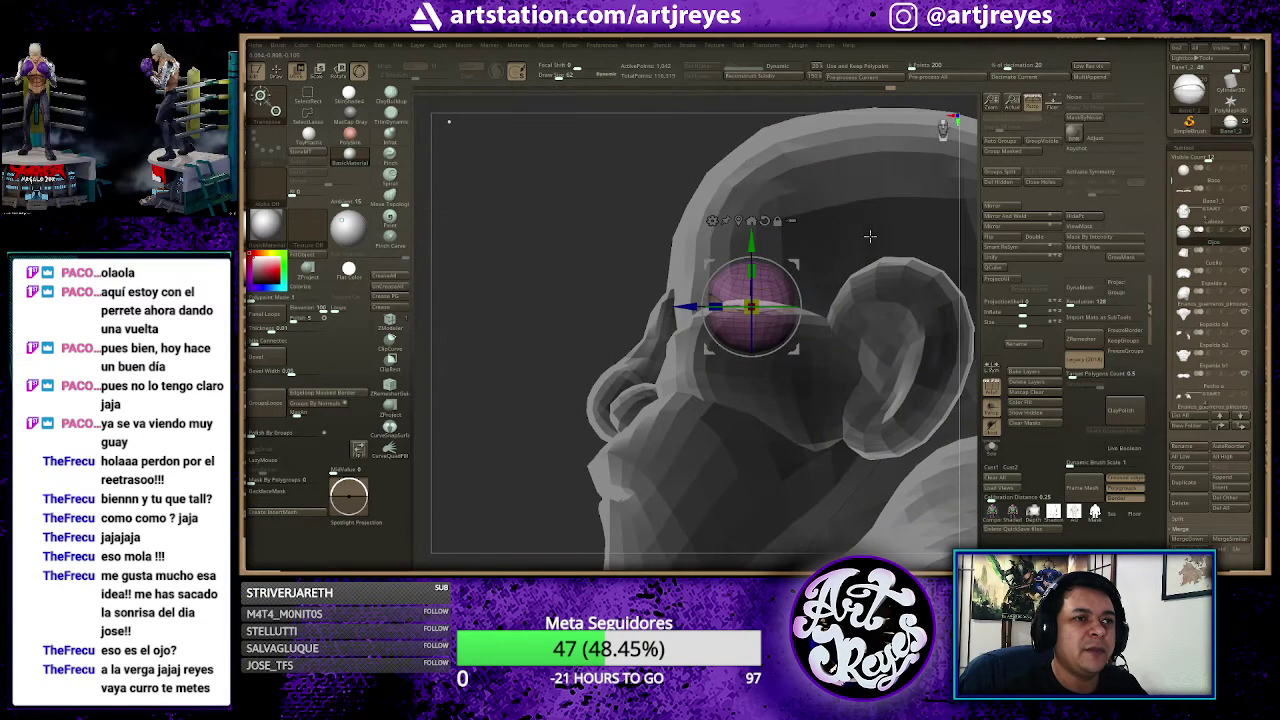
{"action": "mouse_move", "coordinate": [691, 304]}
{"action": "left_mouse_down"}
{"action": "mouse_move", "coordinate": [663, 304]}
{"action": "mouse_move", "coordinate": [654, 272]}
{"action": "left_mouse_up"}
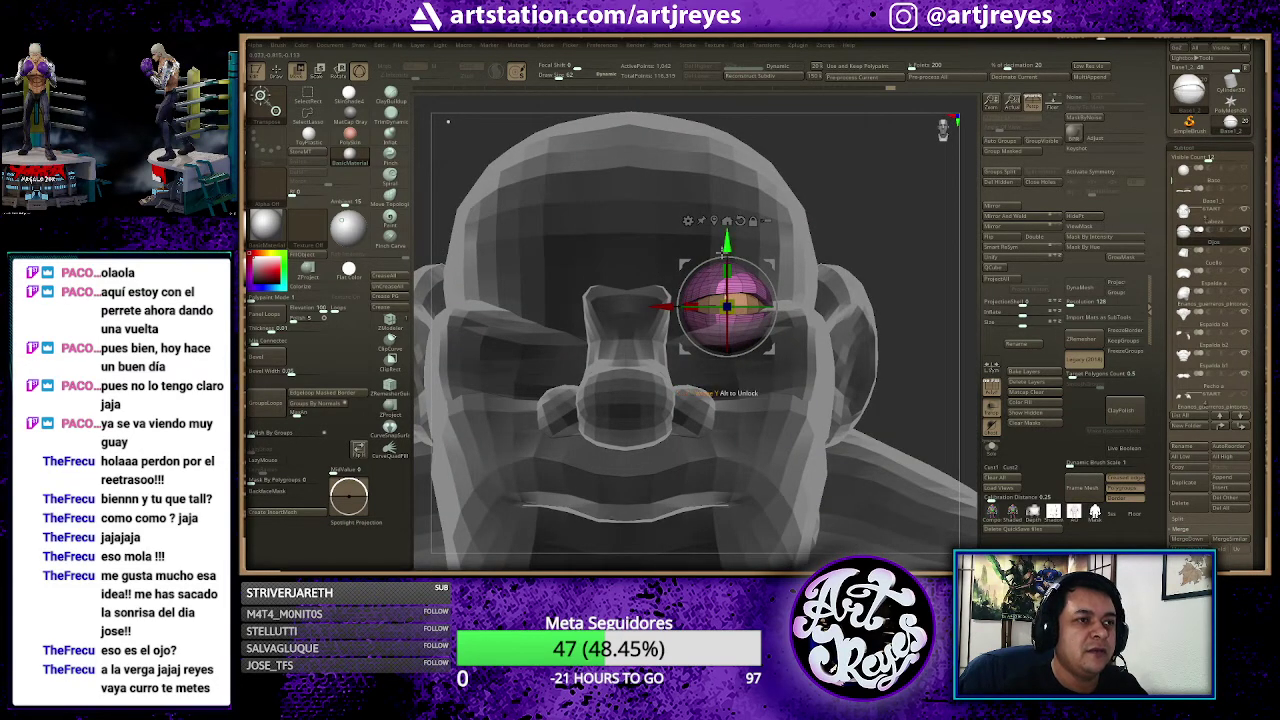
{"action": "left_click_drag", "start_coordinate": [733, 245], "coordinate": [732, 237]}
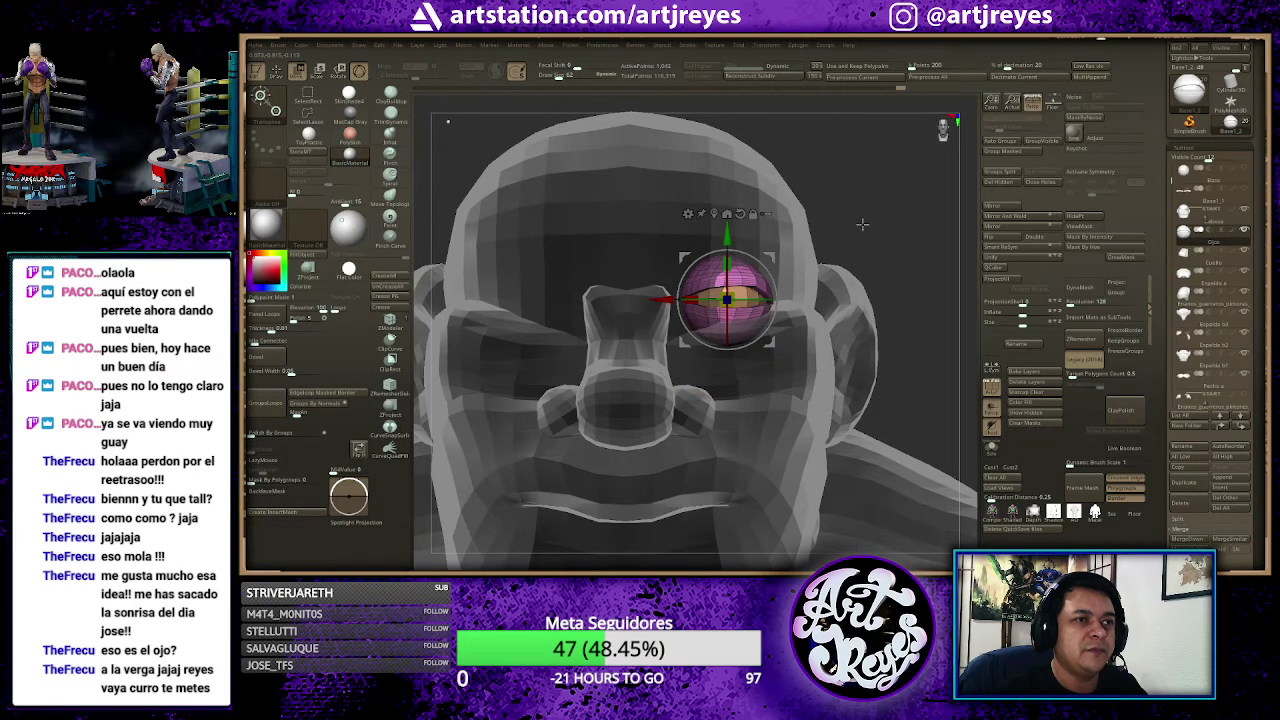
{"action": "mouse_move", "coordinate": [862, 224]}
{"action": "left_mouse_down", "text": "shift"}
{"action": "mouse_move", "coordinate": [758, 329]}
{"action": "mouse_move", "coordinate": [855, 380]}
{"action": "left_mouse_up", "text": "shift"}
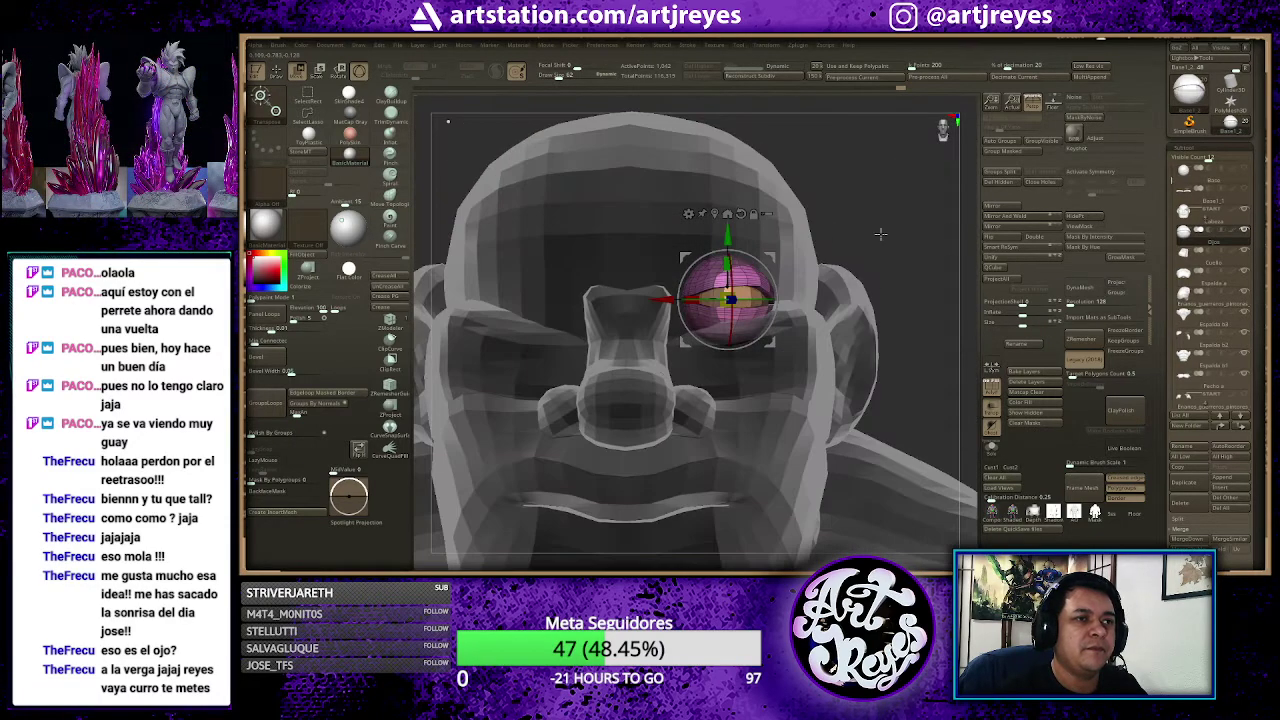
{"action": "left_click_drag", "start_coordinate": [880, 234], "coordinate": [896, 240], "text": "shift"}
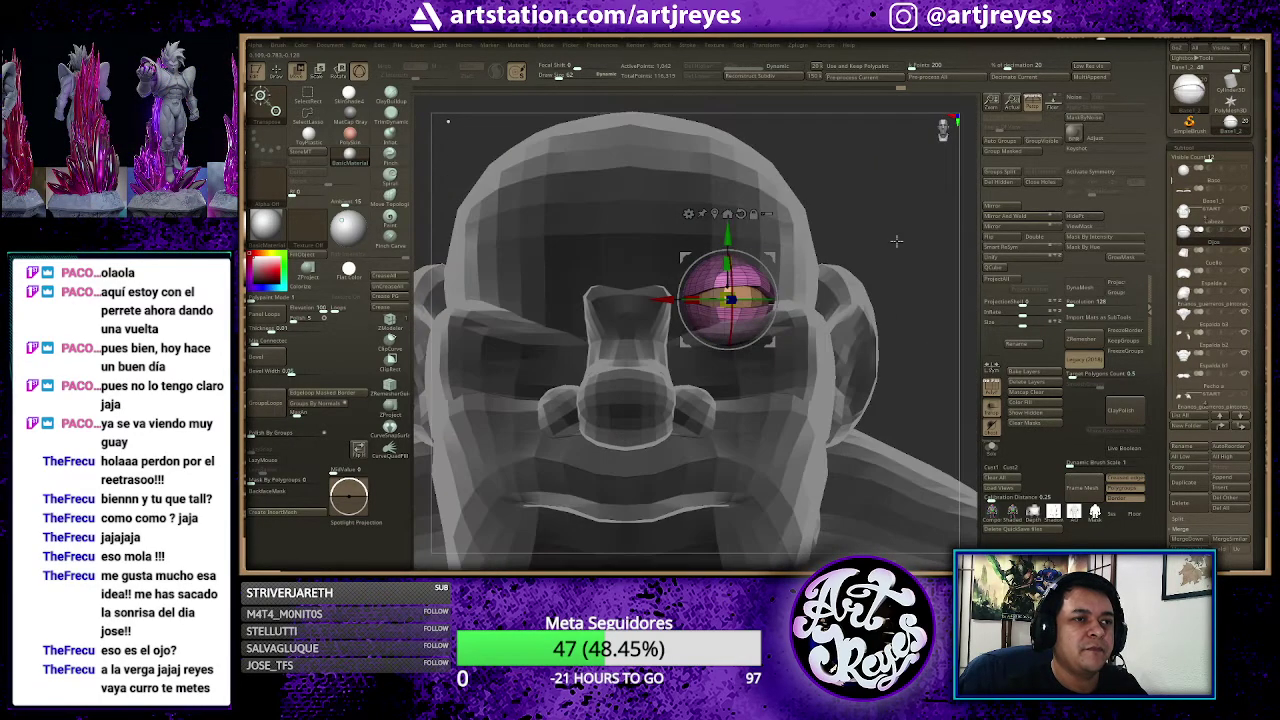
Step: Turn off polygroup display, make the head solid, and select the head for sculpting
{"action": "key", "text": "shift+f"}
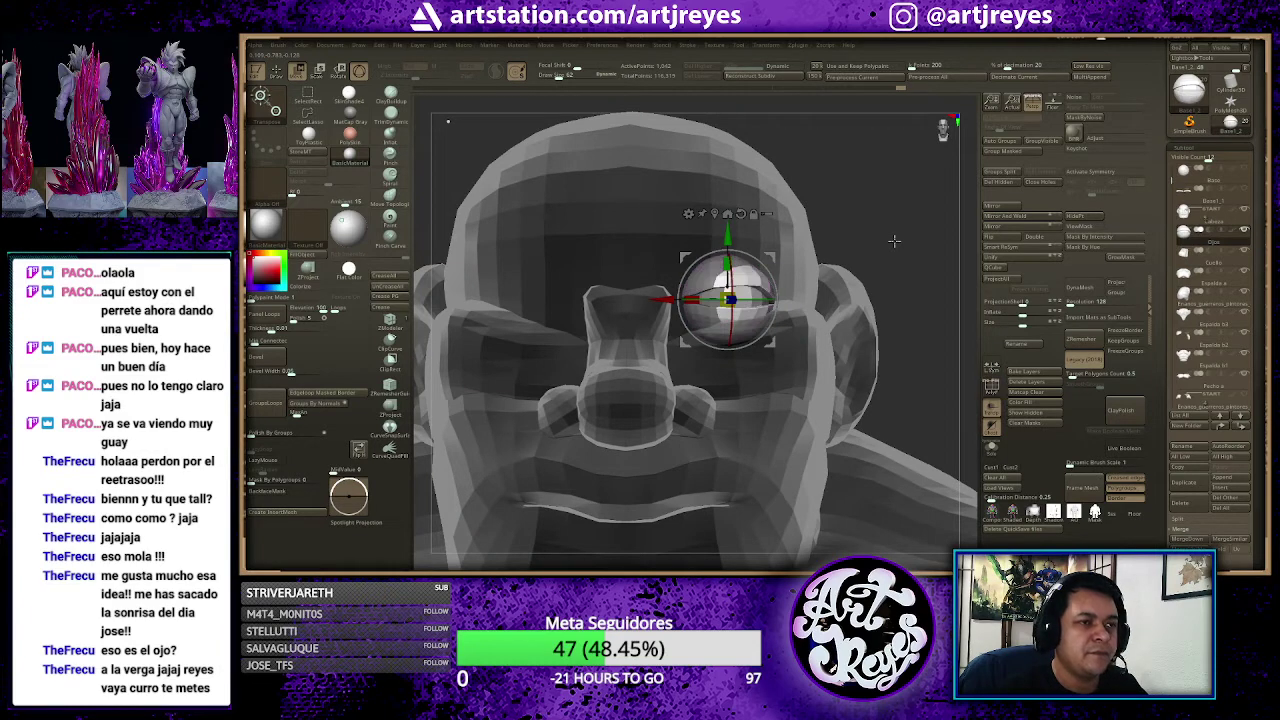
{"action": "key", "text": "ctrl+shift+t"}
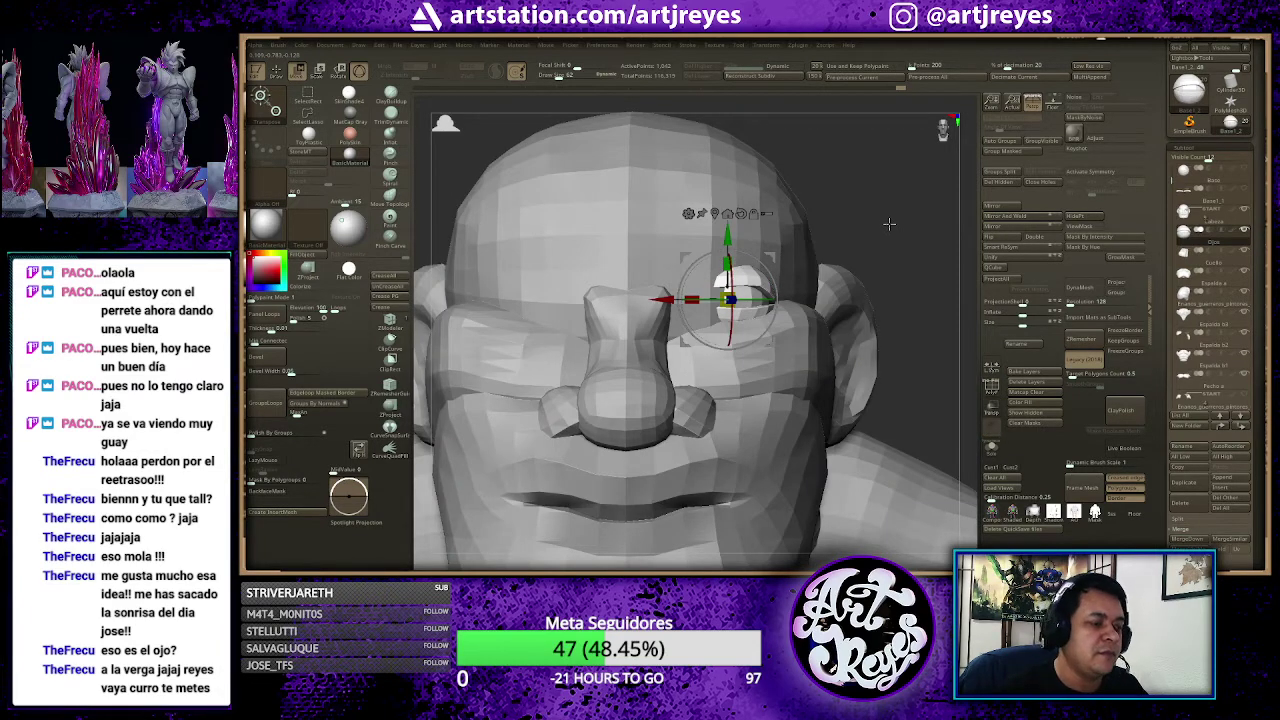
{"action": "key", "text": "q"}
{"action": "key", "text": "space"}
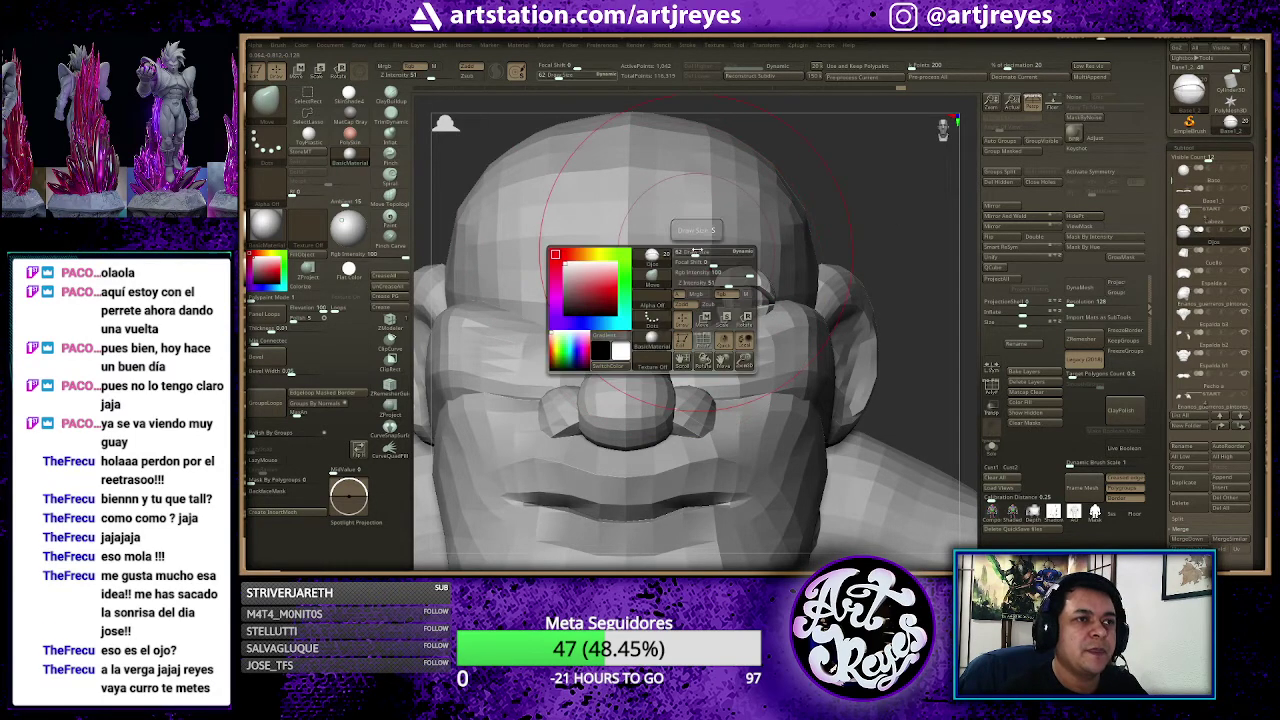
{"action": "key", "text": "ctrl+shift+t"}
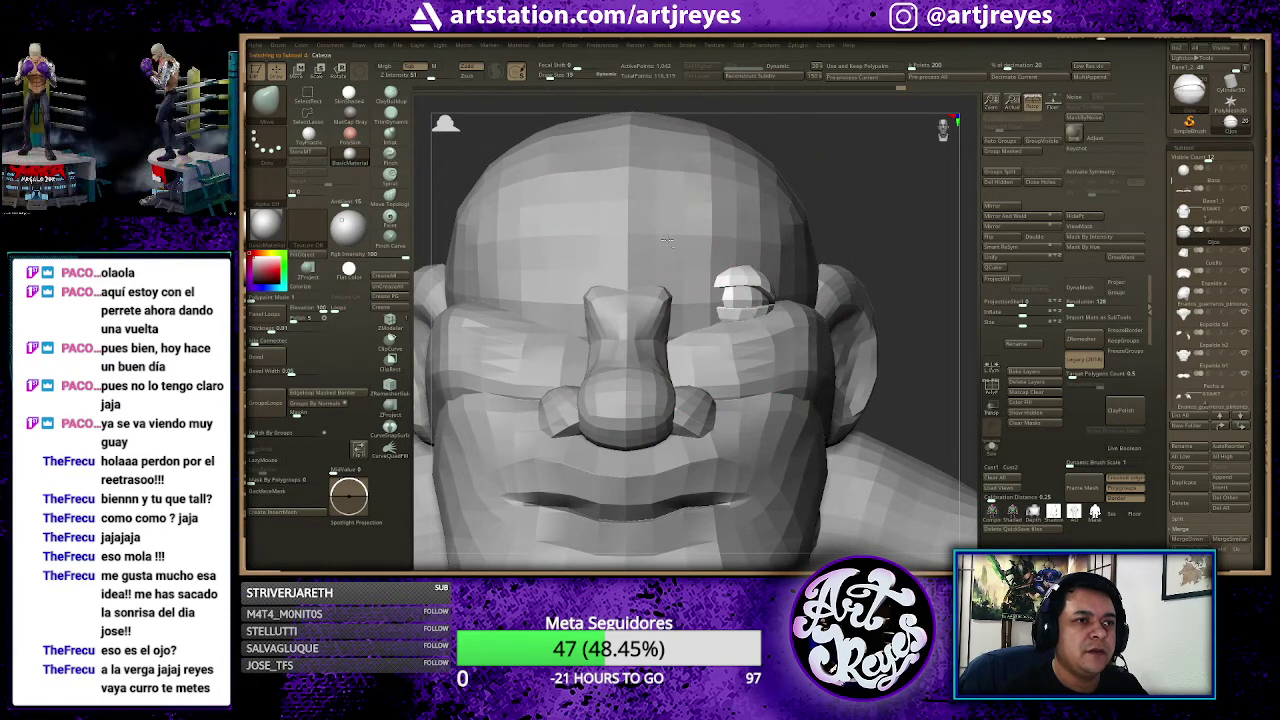
{"action": "left_click", "coordinate": [667, 240], "text": "alt"}
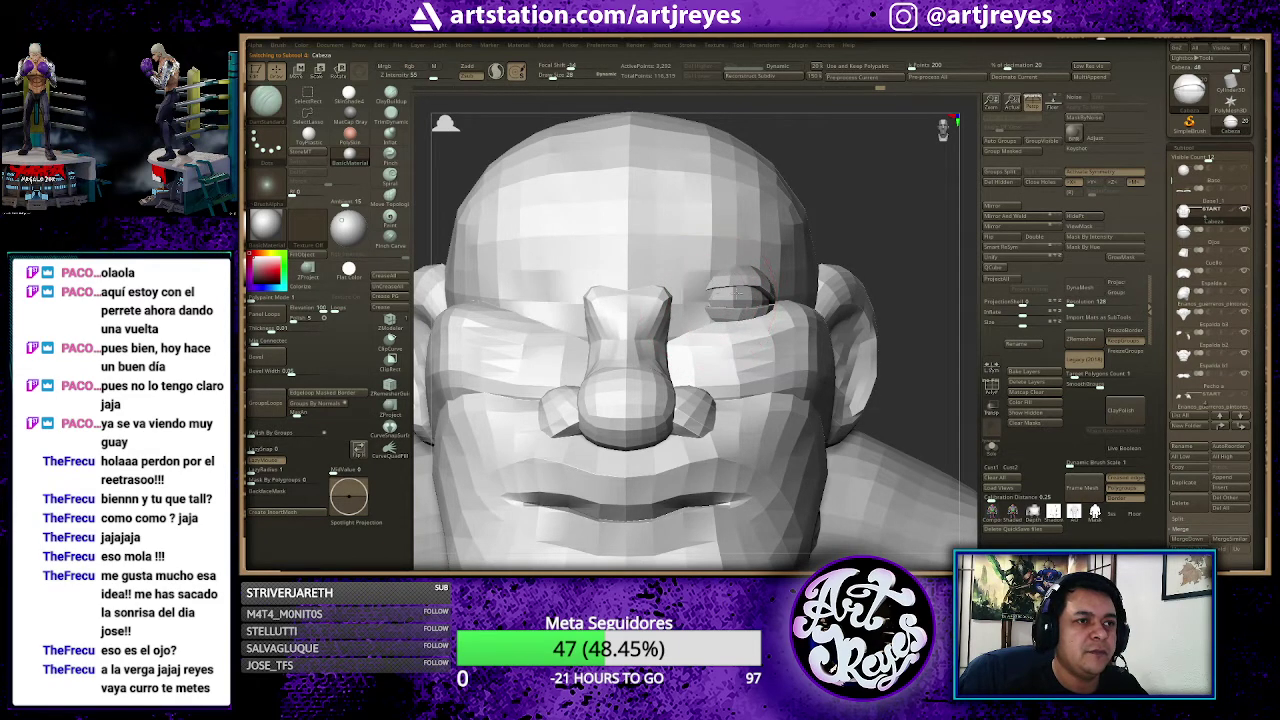
Step: Carve mirrored eye sockets into the head and raise the Draw Size to 54
{"action": "left_click_drag", "start_coordinate": [705, 280], "coordinate": [686, 293]}
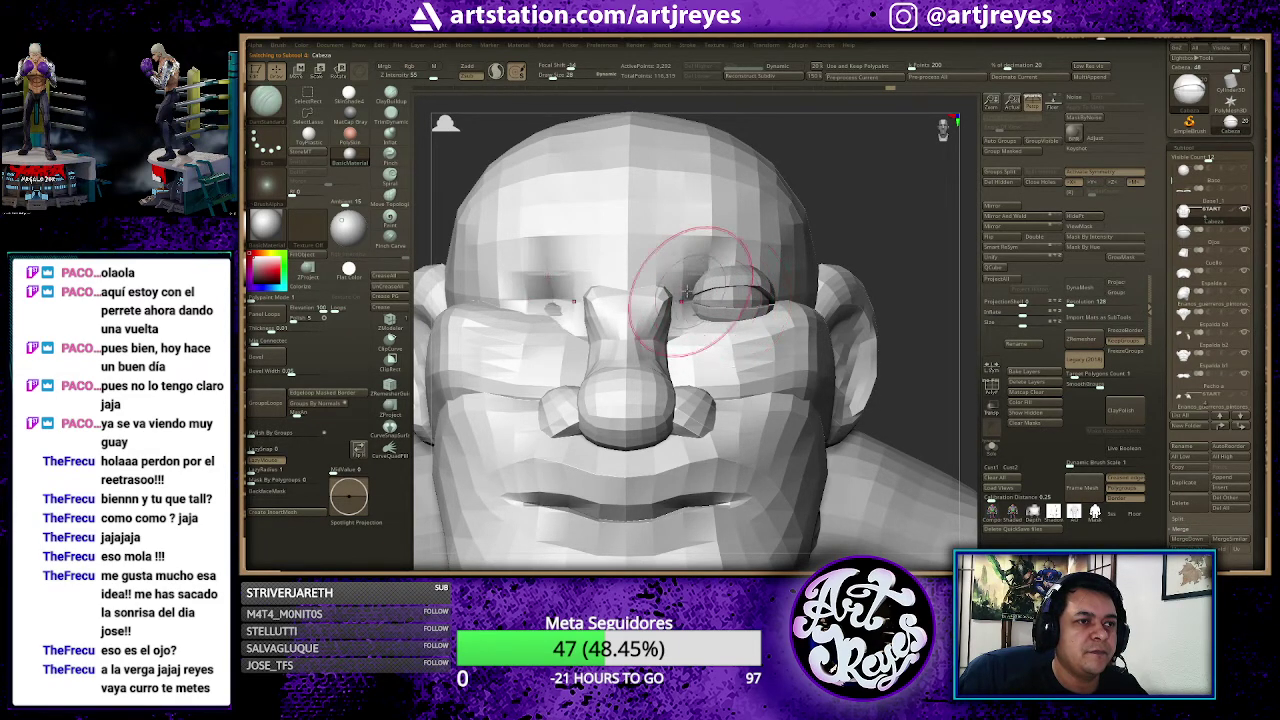
{"action": "mouse_move", "coordinate": [886, 210]}
{"action": "left_mouse_down"}
{"action": "mouse_move", "coordinate": [897, 242]}
{"action": "mouse_move", "coordinate": [890, 212]}
{"action": "left_mouse_up"}
{"action": "key", "text": "shift+f"}
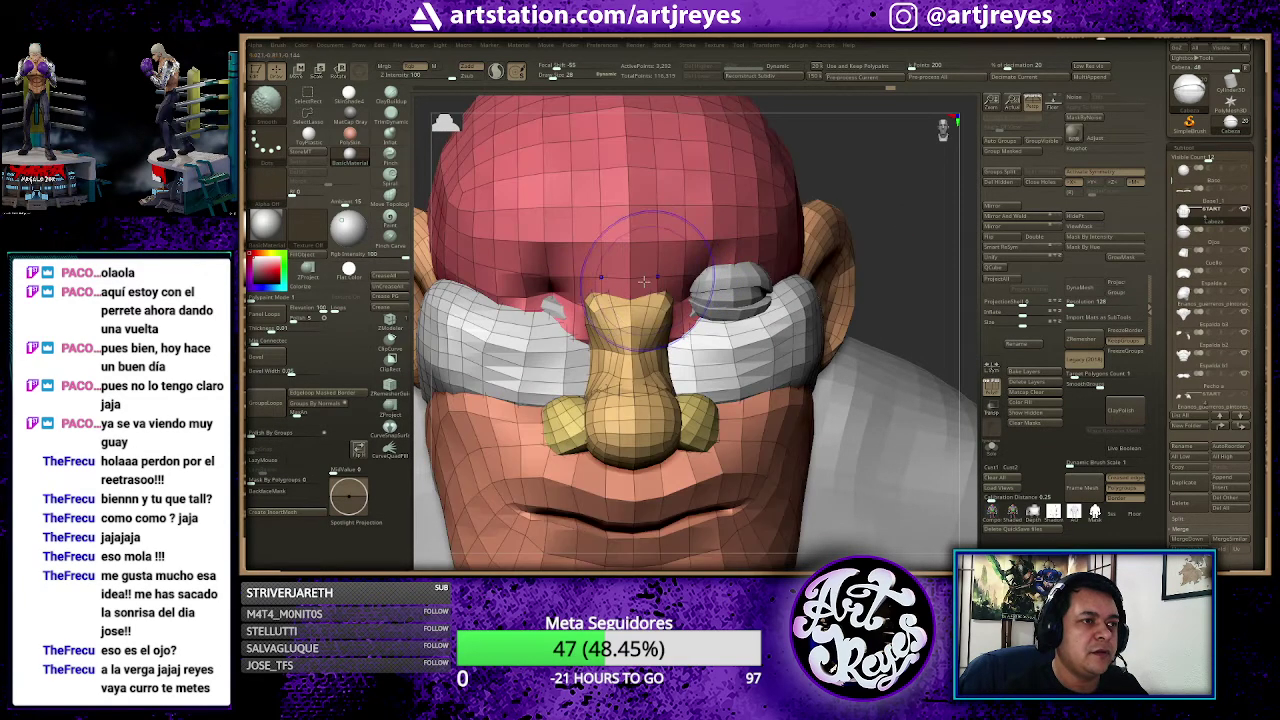
{"action": "key", "text": "shift+f"}
{"action": "key", "text": "shift+f"}
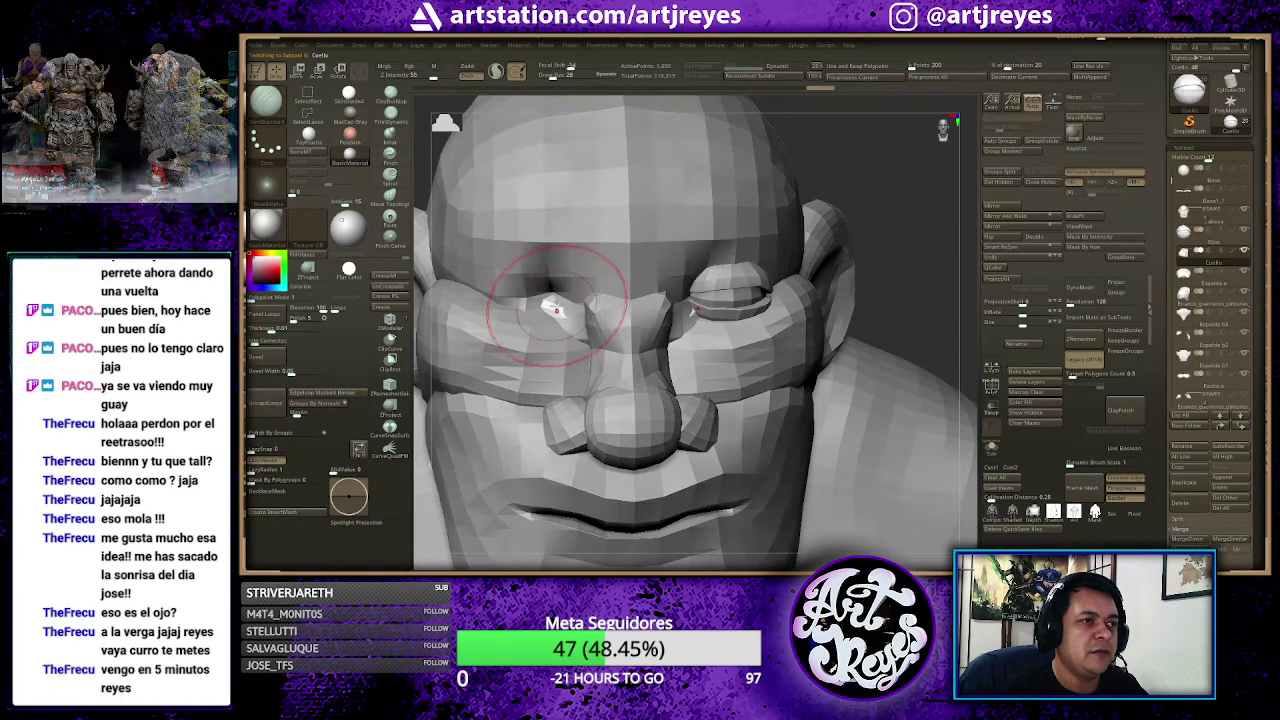
{"action": "left_click_drag", "start_coordinate": [889, 172], "coordinate": [883, 148]}
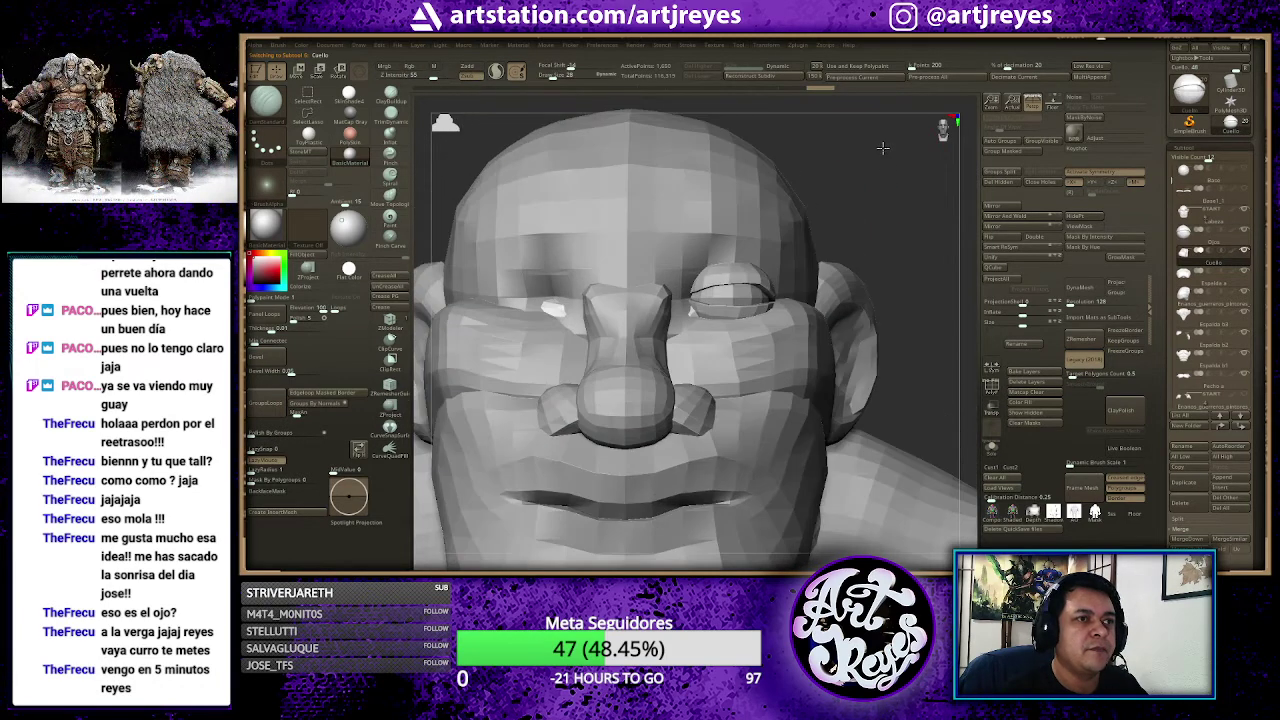
{"action": "key", "text": "space"}
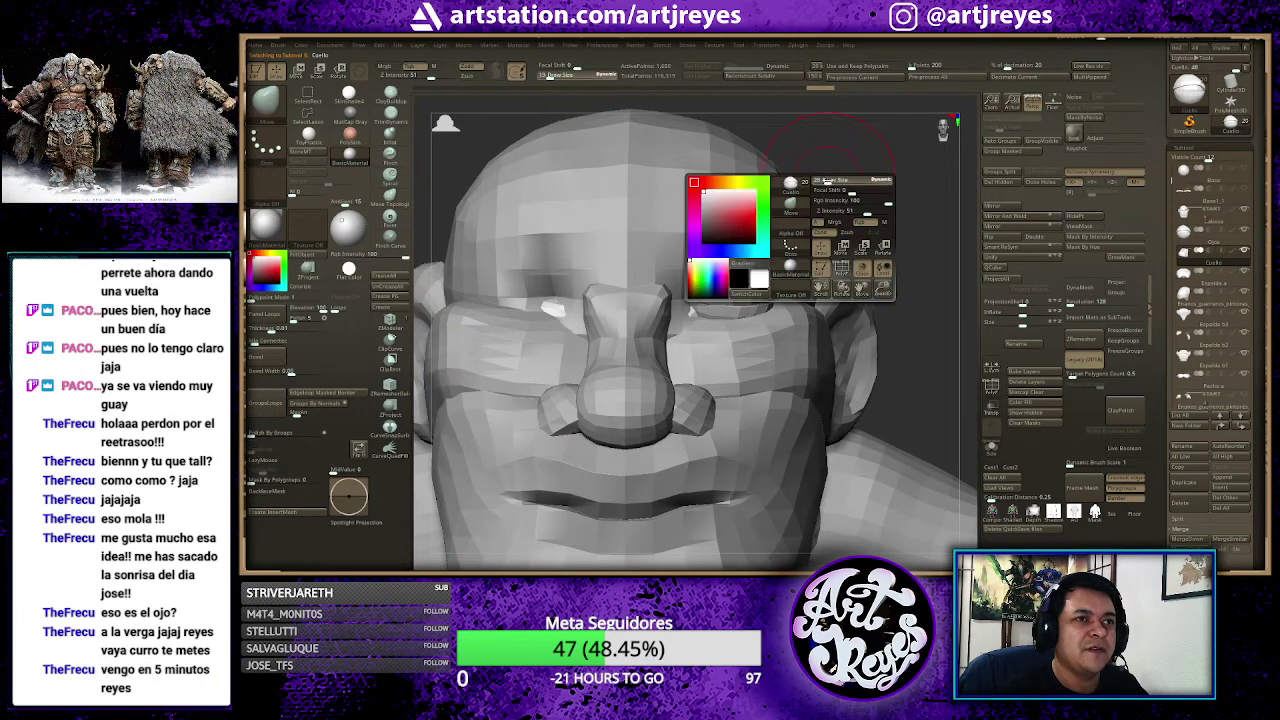
{"action": "left_click_drag", "start_coordinate": [819, 184], "coordinate": [700, 290]}
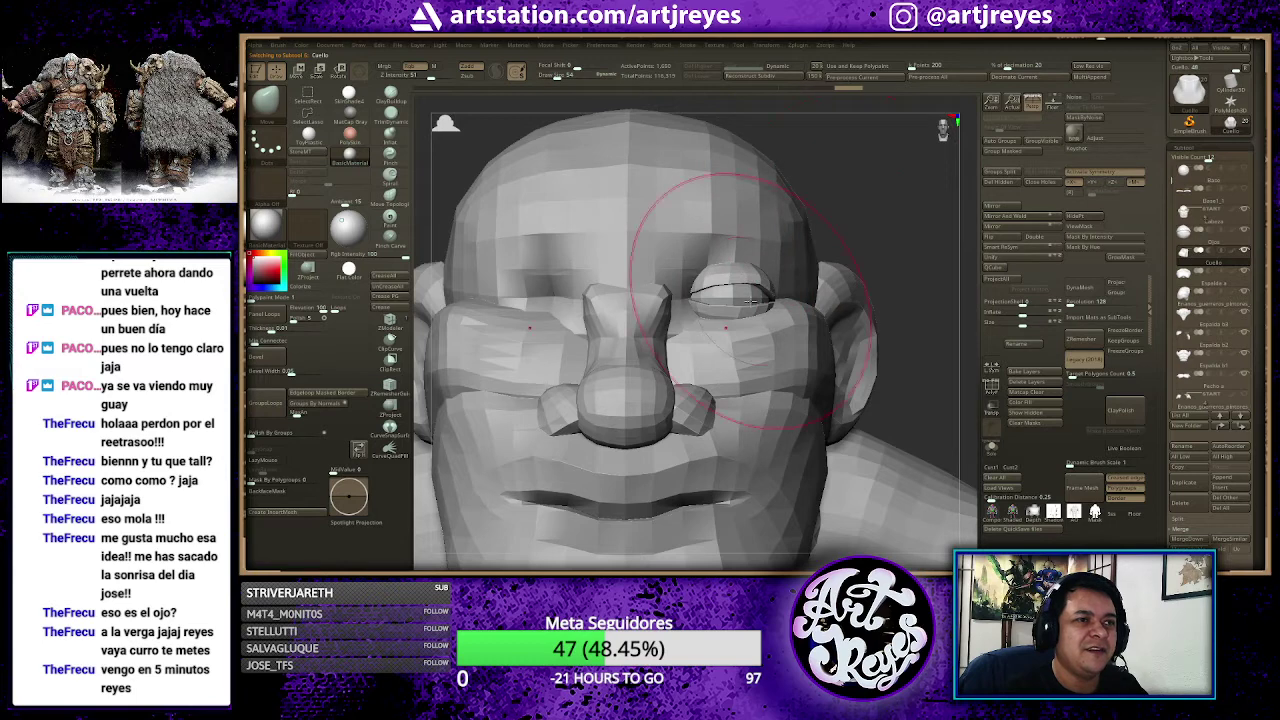
{"action": "left_click_drag", "start_coordinate": [845, 223], "coordinate": [631, 254]}
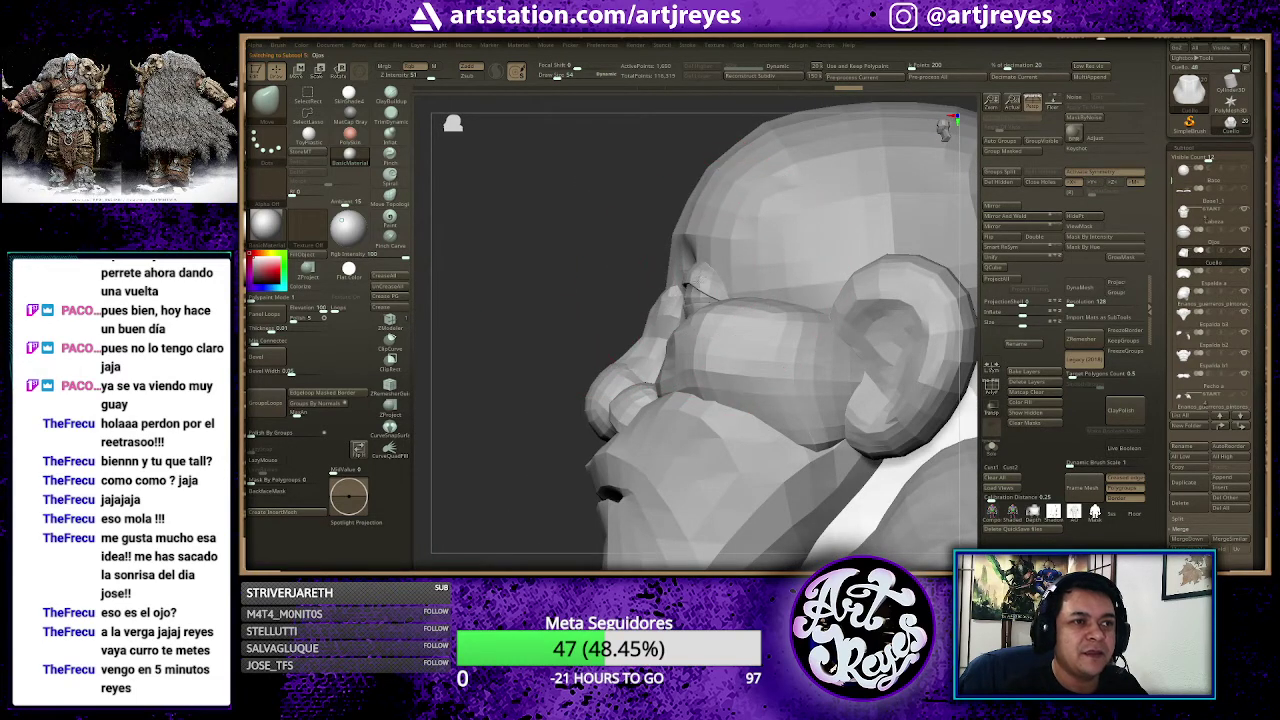
Step: Build up the socket surface and nudge the eyeball up and sideways into the right socket
{"action": "left_click_drag", "start_coordinate": [690, 282], "coordinate": [712, 272]}
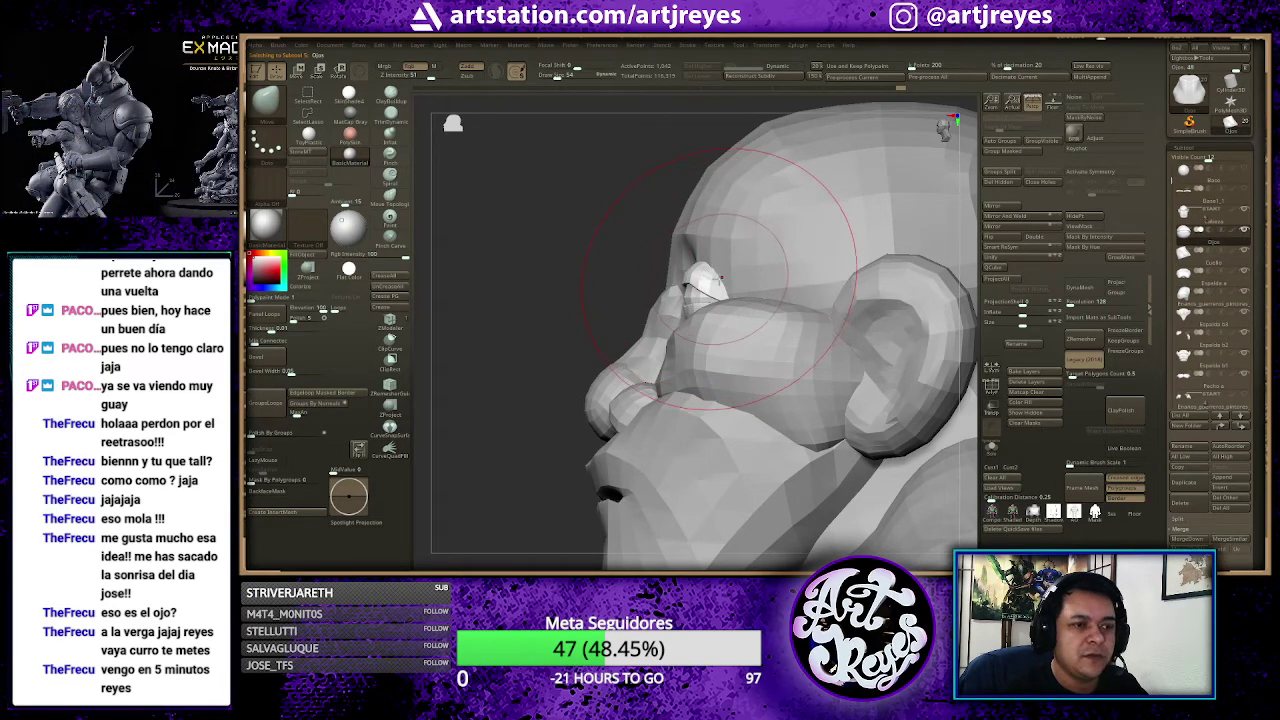
{"action": "key", "text": "w"}
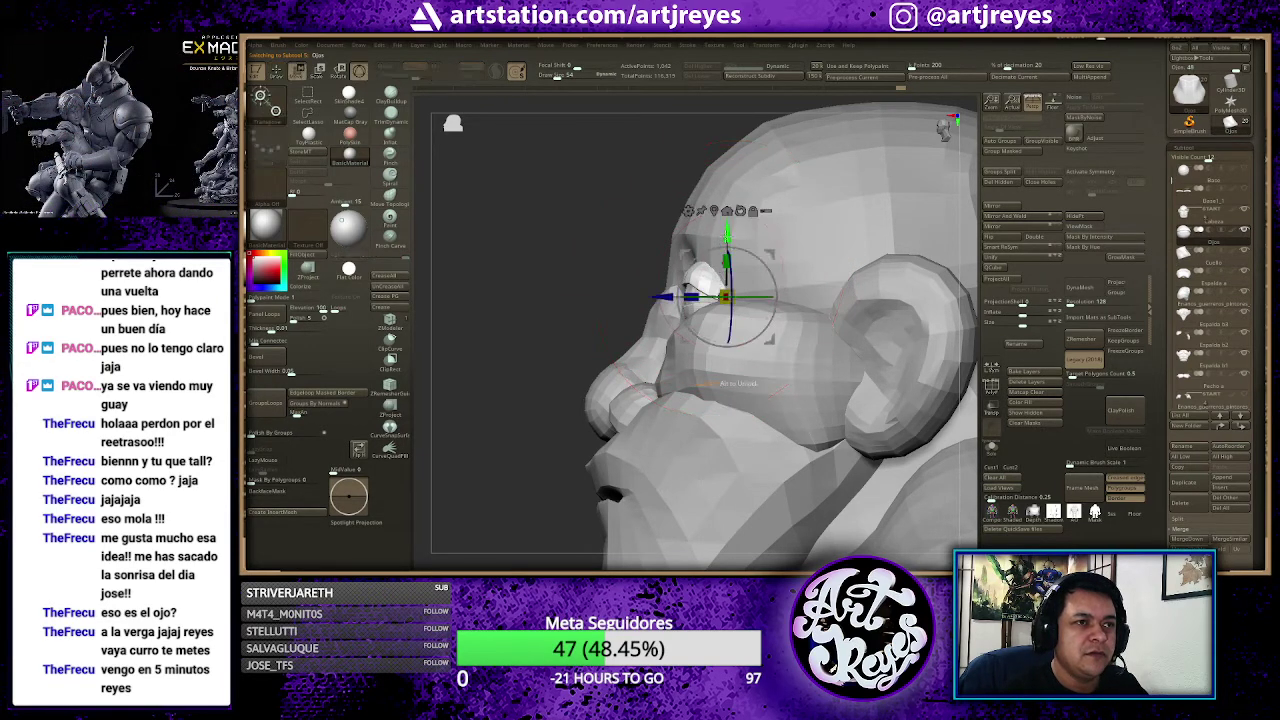
{"action": "left_click_drag", "start_coordinate": [736, 239], "coordinate": [736, 231]}
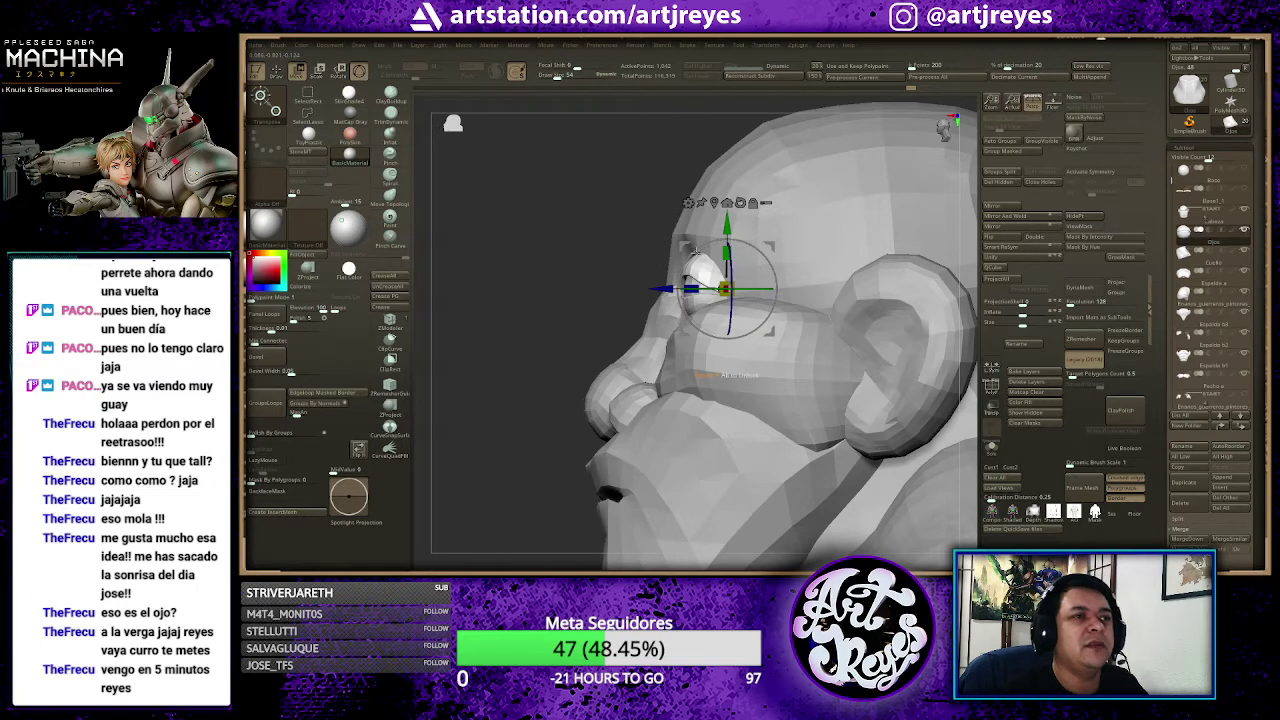
{"action": "left_click_drag", "start_coordinate": [583, 270], "coordinate": [621, 267]}
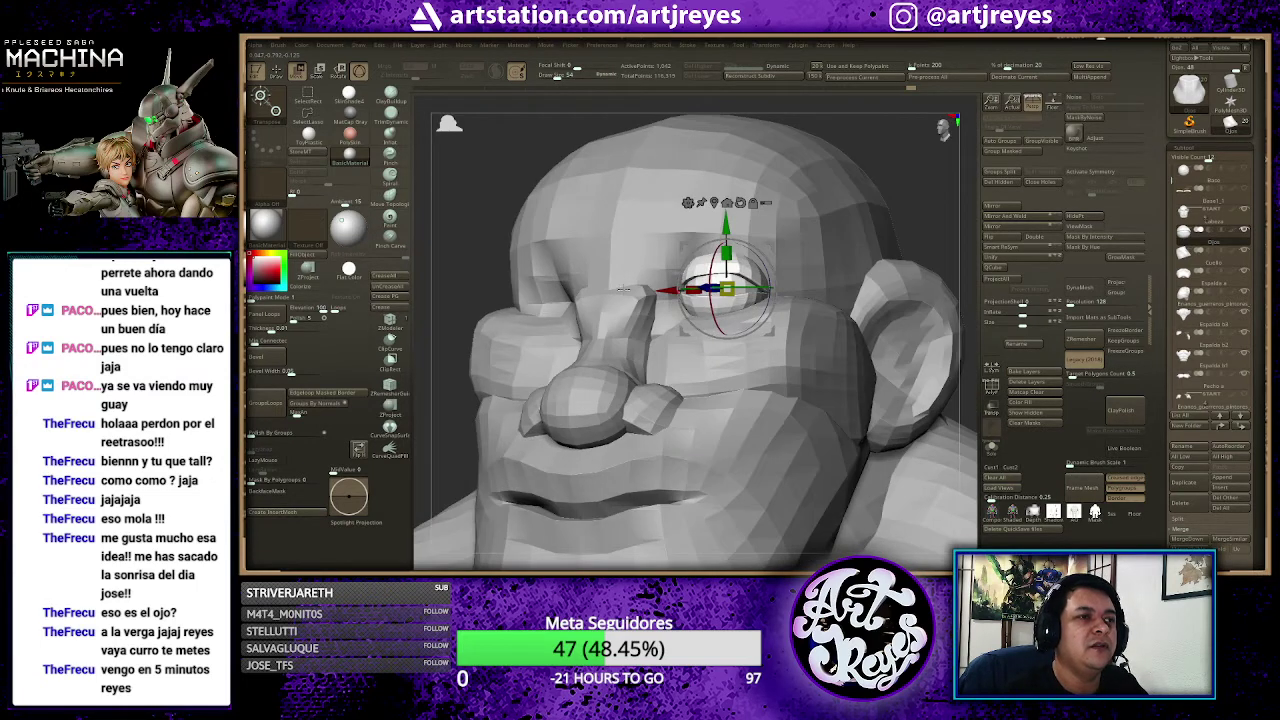
{"action": "left_click_drag", "start_coordinate": [877, 156], "coordinate": [898, 150], "text": "shift"}
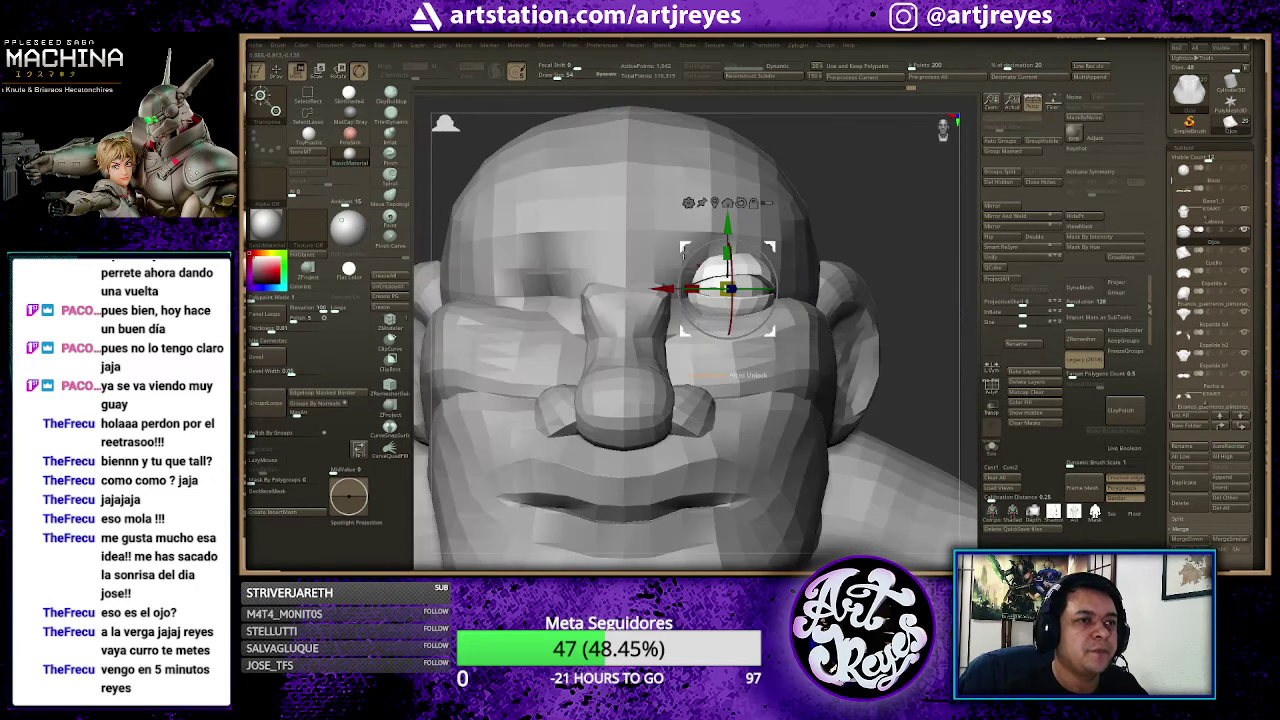
{"action": "left_click_drag", "start_coordinate": [666, 286], "coordinate": [667, 287]}
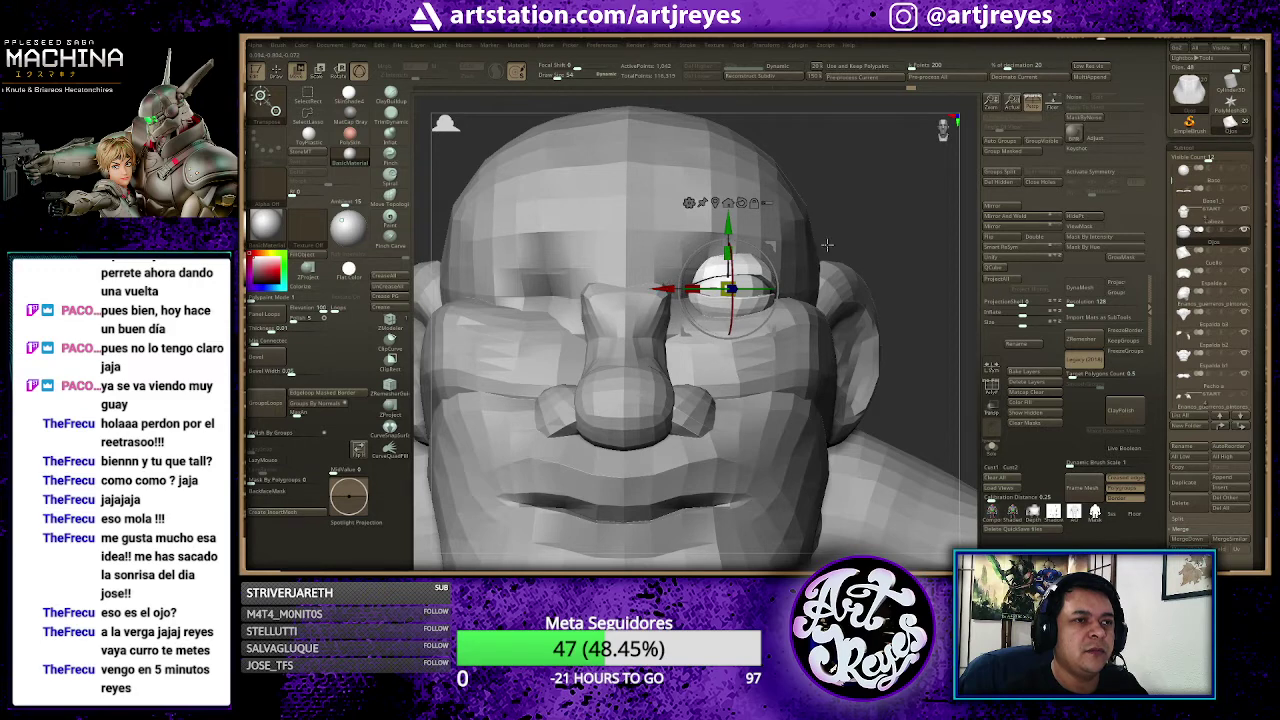
{"action": "key", "text": "q"}
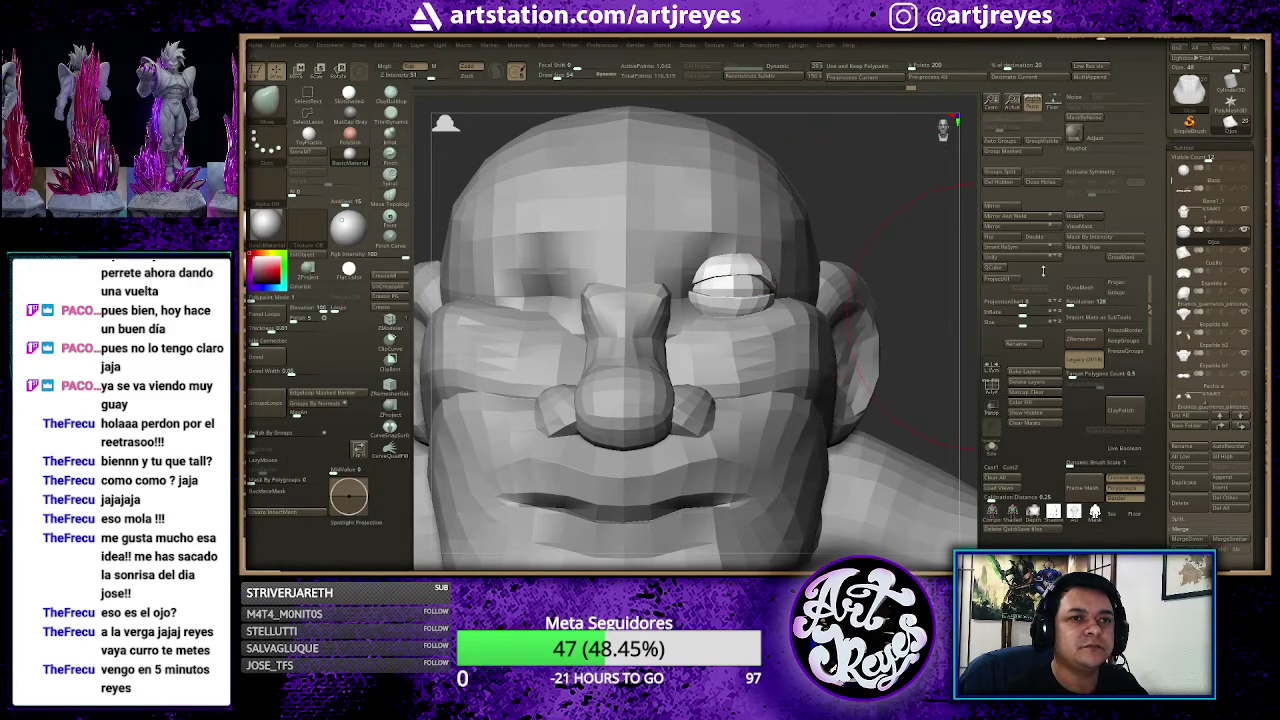
Step: Mirror and weld the eyeball to the other socket, then show the head's polygroups with Polyframe
{"action": "left_click", "coordinate": [1010, 216]}
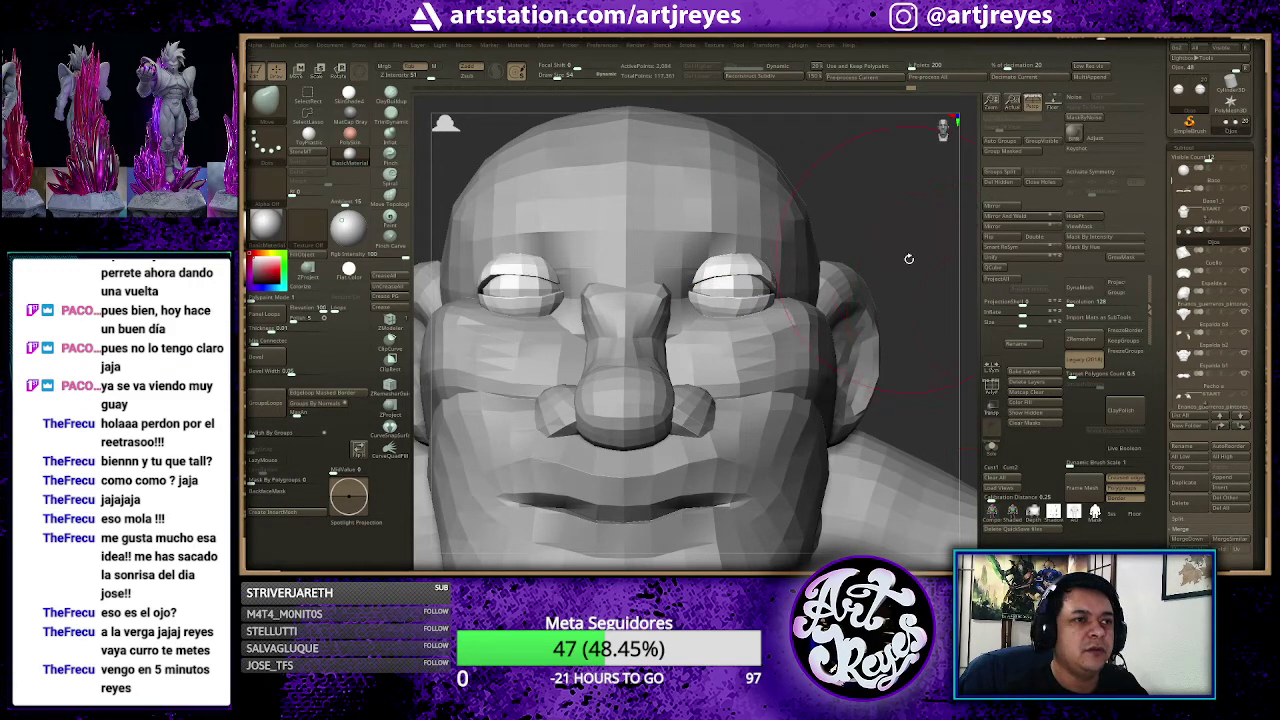
{"action": "left_click_drag", "start_coordinate": [902, 208], "coordinate": [860, 212]}
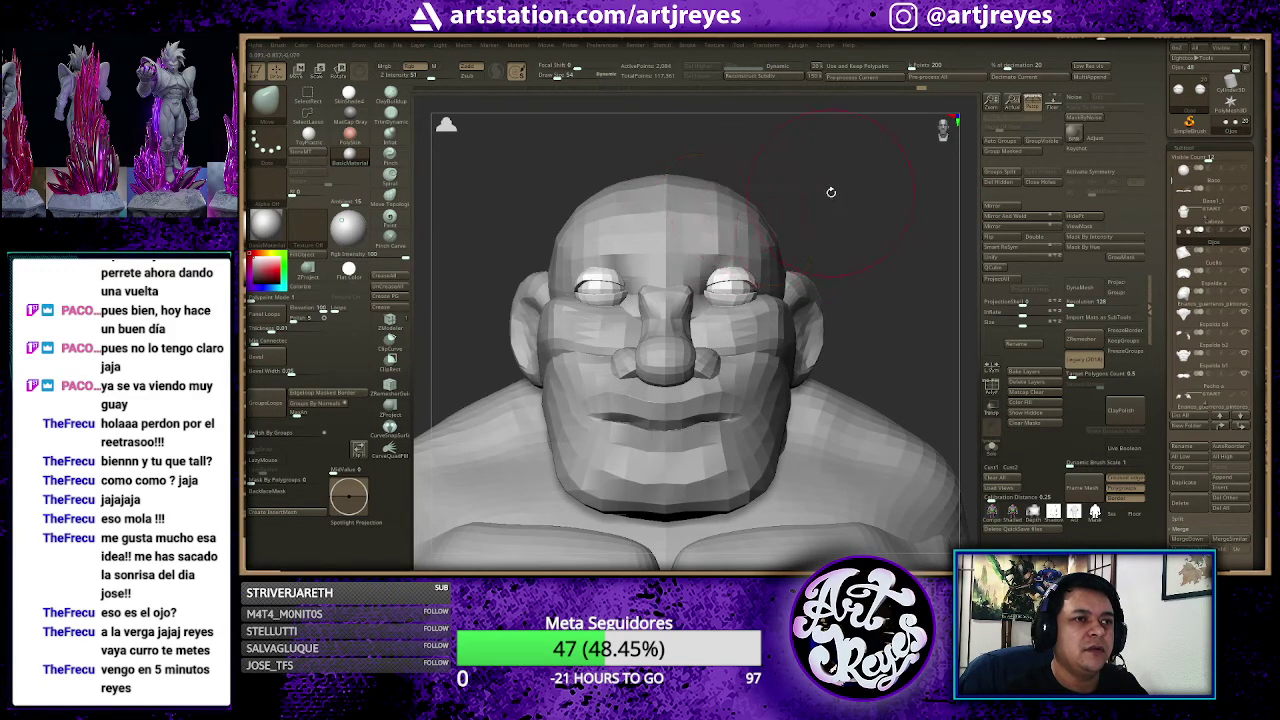
{"action": "left_click", "coordinate": [717, 214], "text": "alt"}
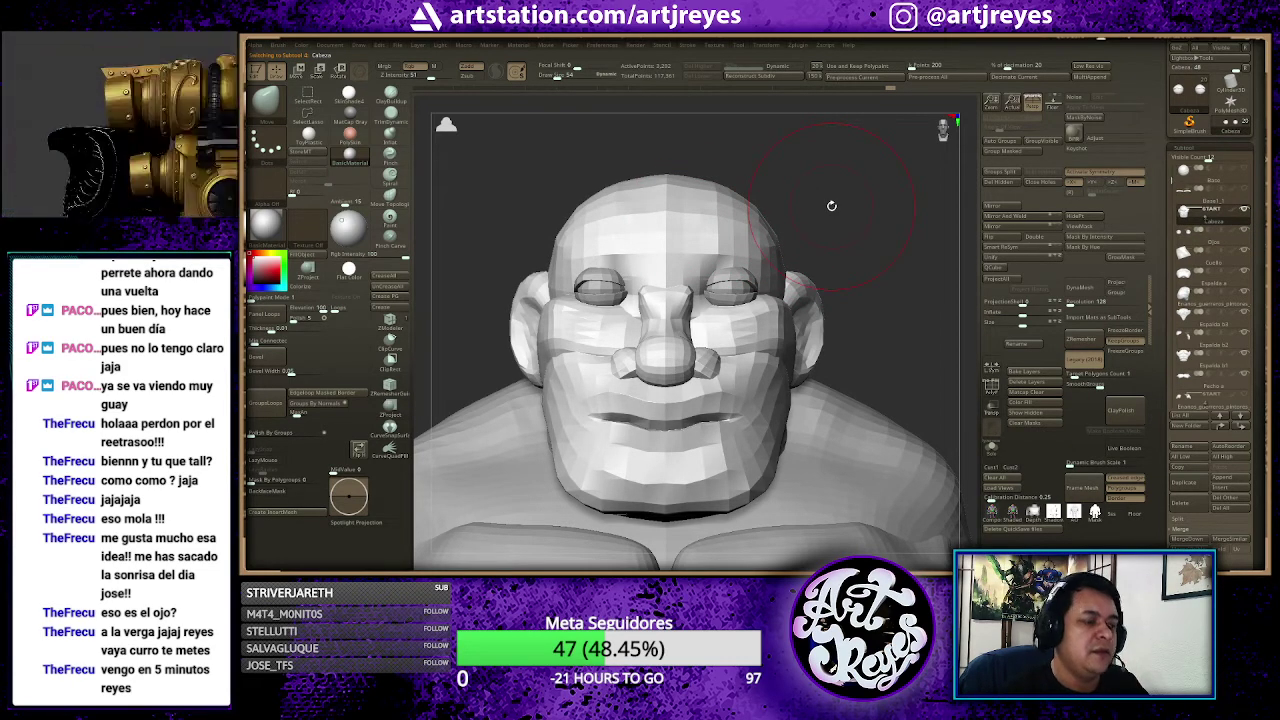
{"action": "key", "text": "shift+f"}
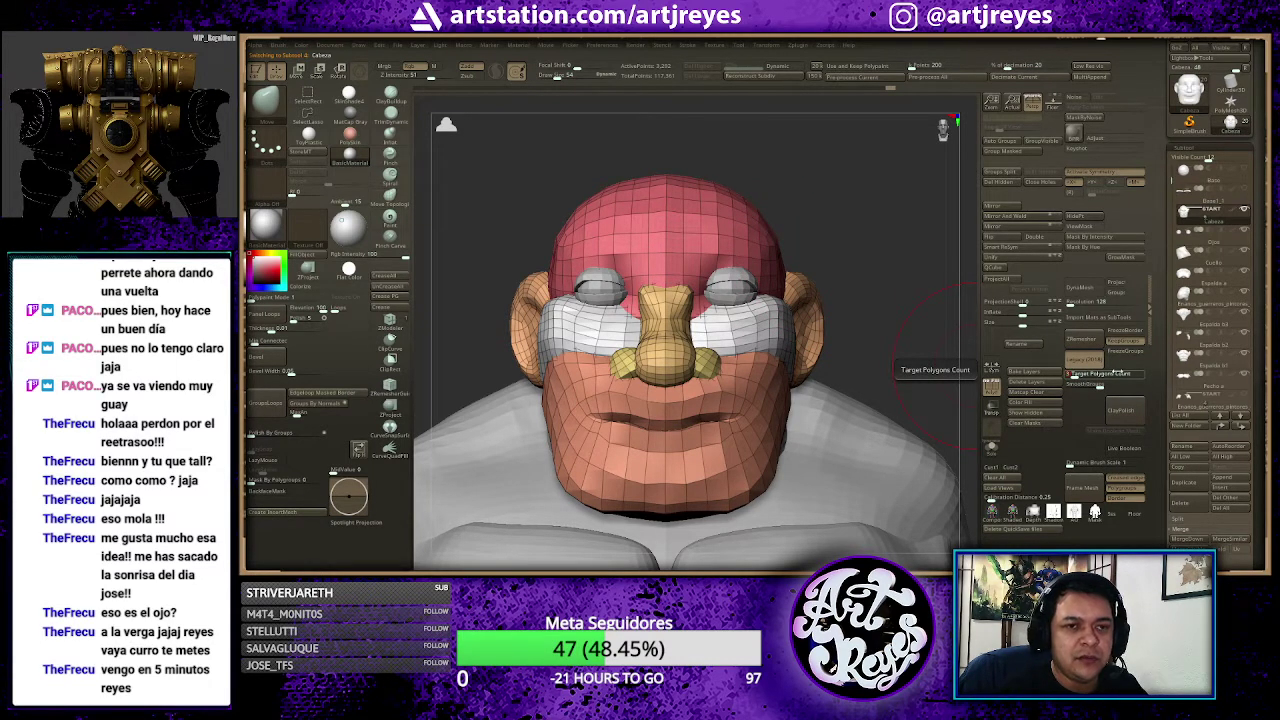
Step: ZRemesh the head to even topology, turn off Polyframe, and enlarge the brush Draw Size
{"action": "left_click", "coordinate": [1098, 340]}
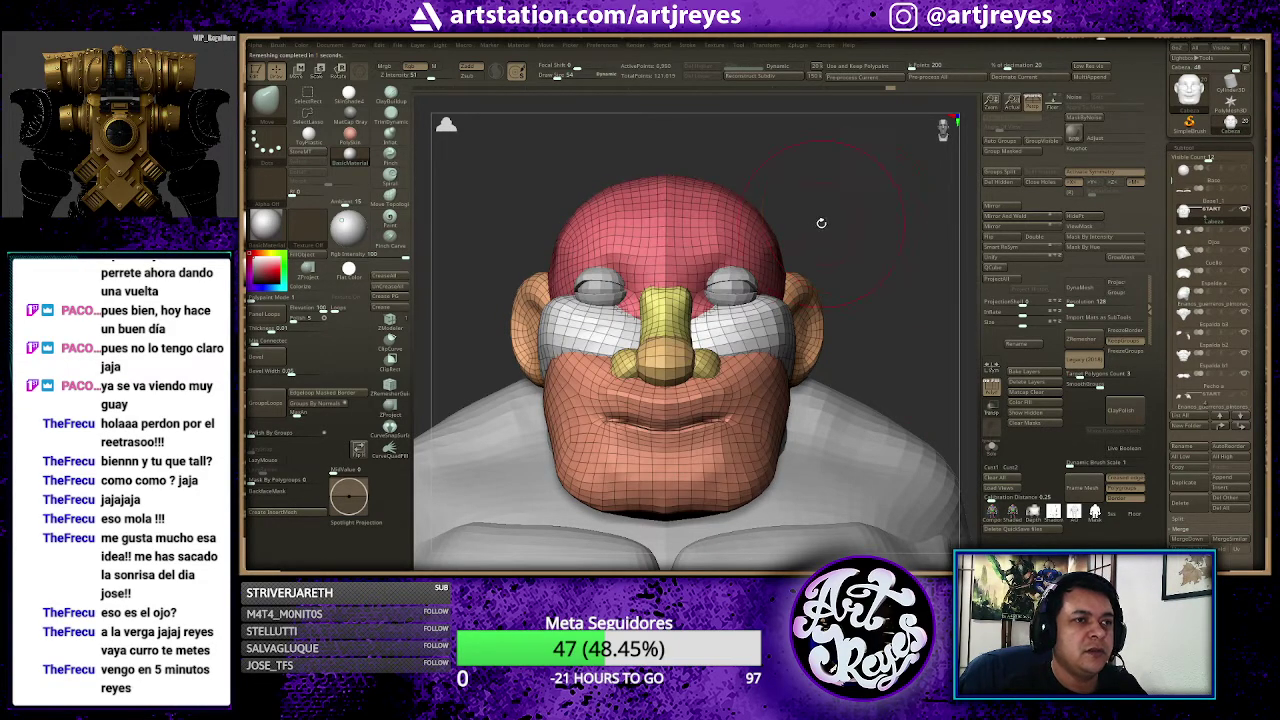
{"action": "mouse_move", "coordinate": [860, 202]}
{"action": "left_mouse_down"}
{"action": "mouse_move", "coordinate": [817, 212]}
{"action": "mouse_move", "coordinate": [846, 215]}
{"action": "left_mouse_up"}
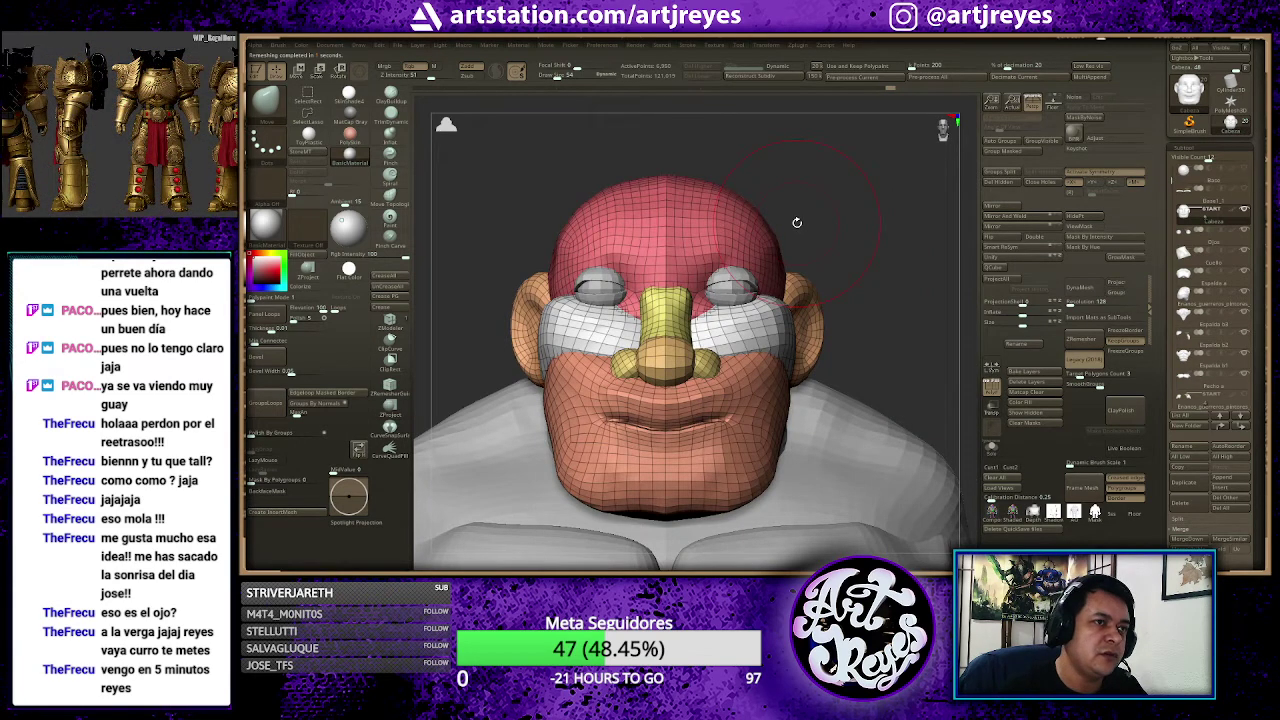
{"action": "key", "text": "shift+f"}
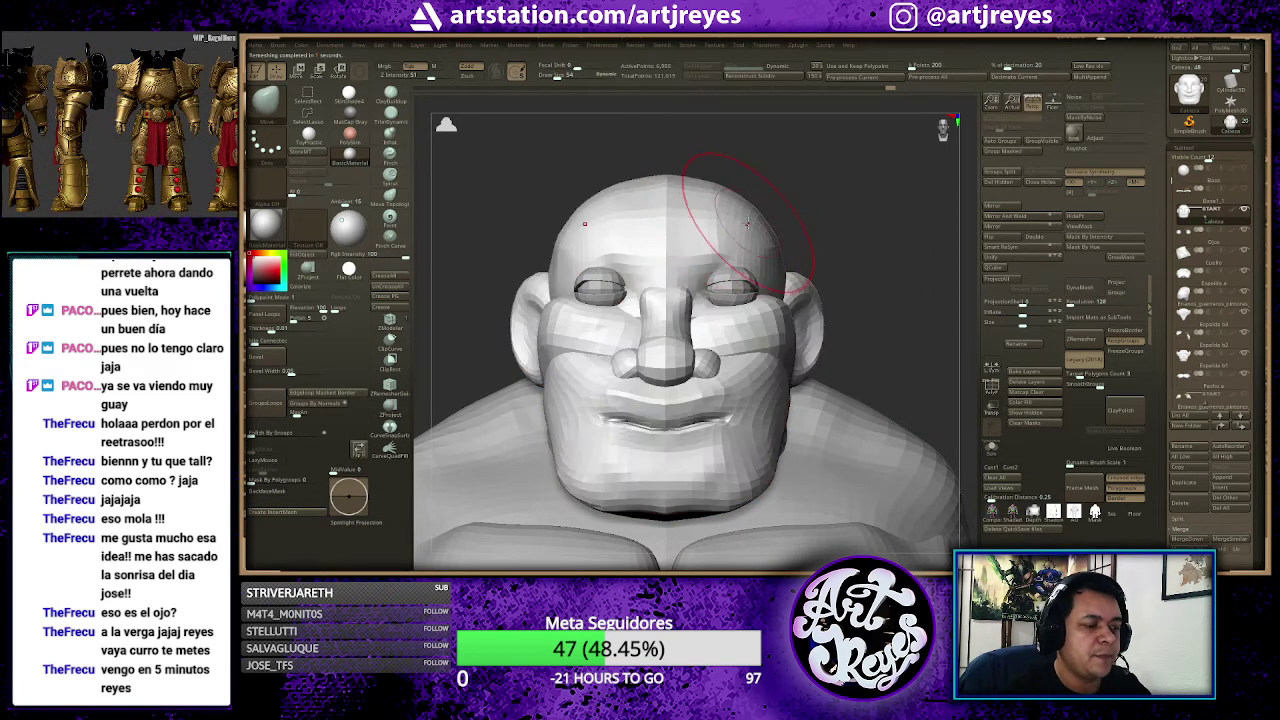
{"action": "key", "text": "space"}
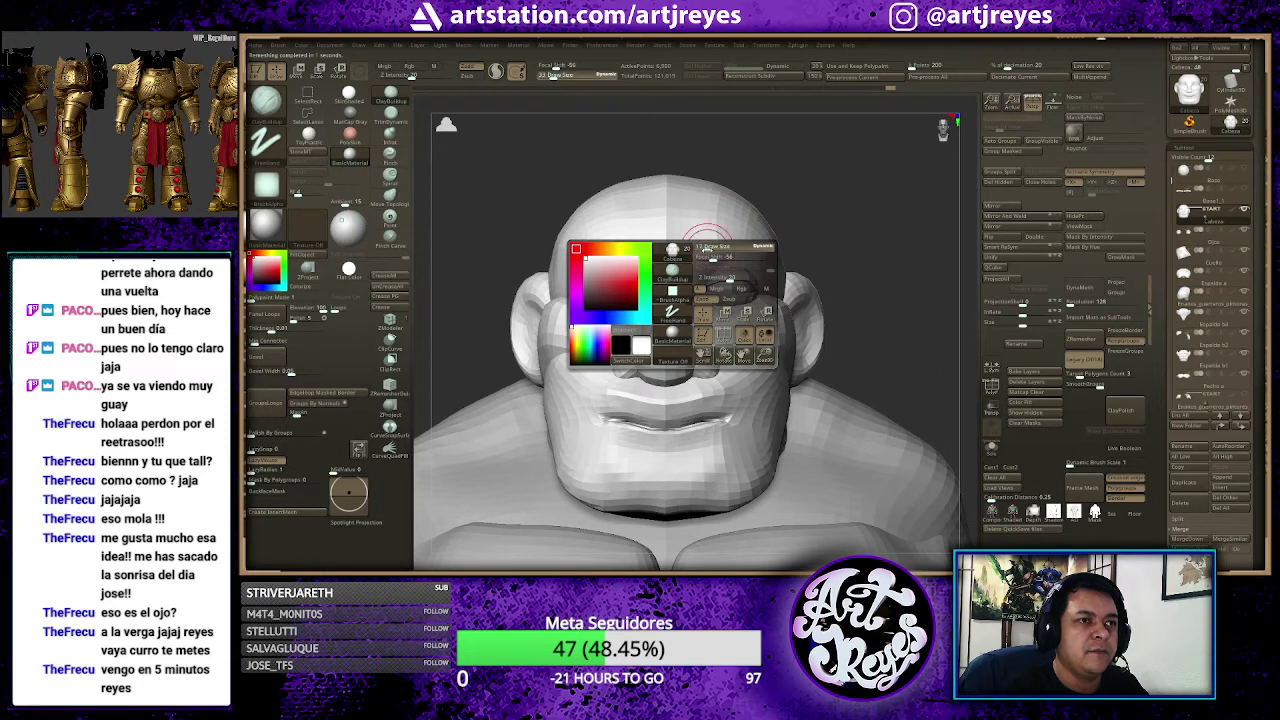
{"action": "left_click_drag", "start_coordinate": [706, 246], "coordinate": [776, 220]}
{"action": "right_click_drag", "start_coordinate": [827, 193], "coordinate": [851, 214], "text": "ctrl"}
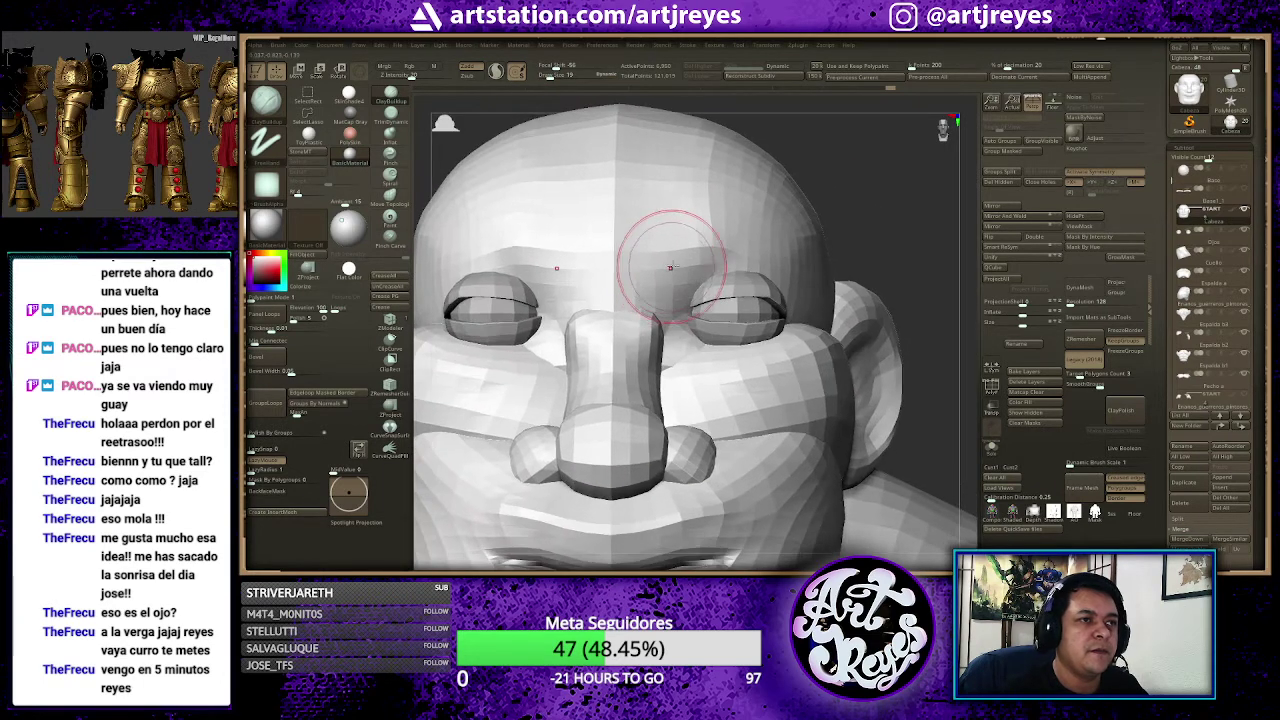
Step: Sculpt a heavier brow and forehead above the eyes with symmetric Standard brush strokes
{"action": "mouse_move", "coordinate": [671, 274]}
{"action": "left_mouse_down"}
{"action": "mouse_move", "coordinate": [720, 240]}
{"action": "mouse_move", "coordinate": [702, 270]}
{"action": "left_mouse_up"}
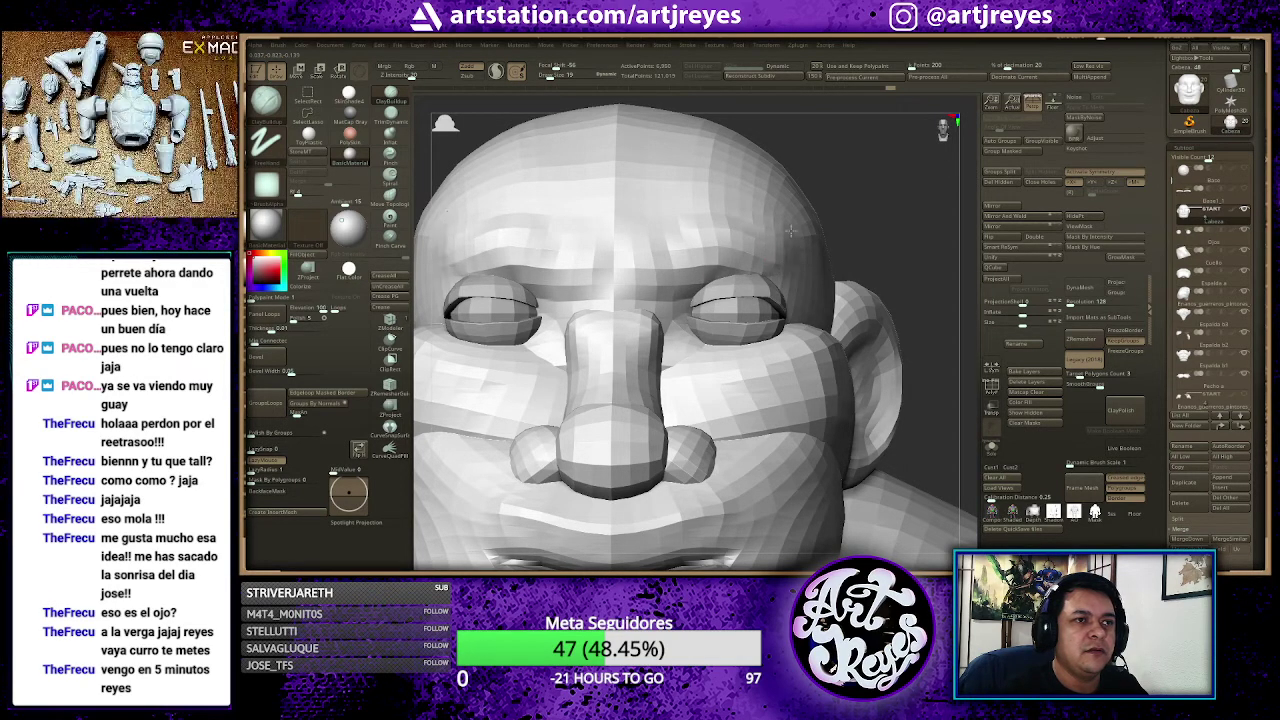
{"action": "mouse_move", "coordinate": [720, 268]}
{"action": "left_mouse_down"}
{"action": "mouse_move", "coordinate": [575, 236]}
{"action": "mouse_move", "coordinate": [703, 228]}
{"action": "left_mouse_up"}
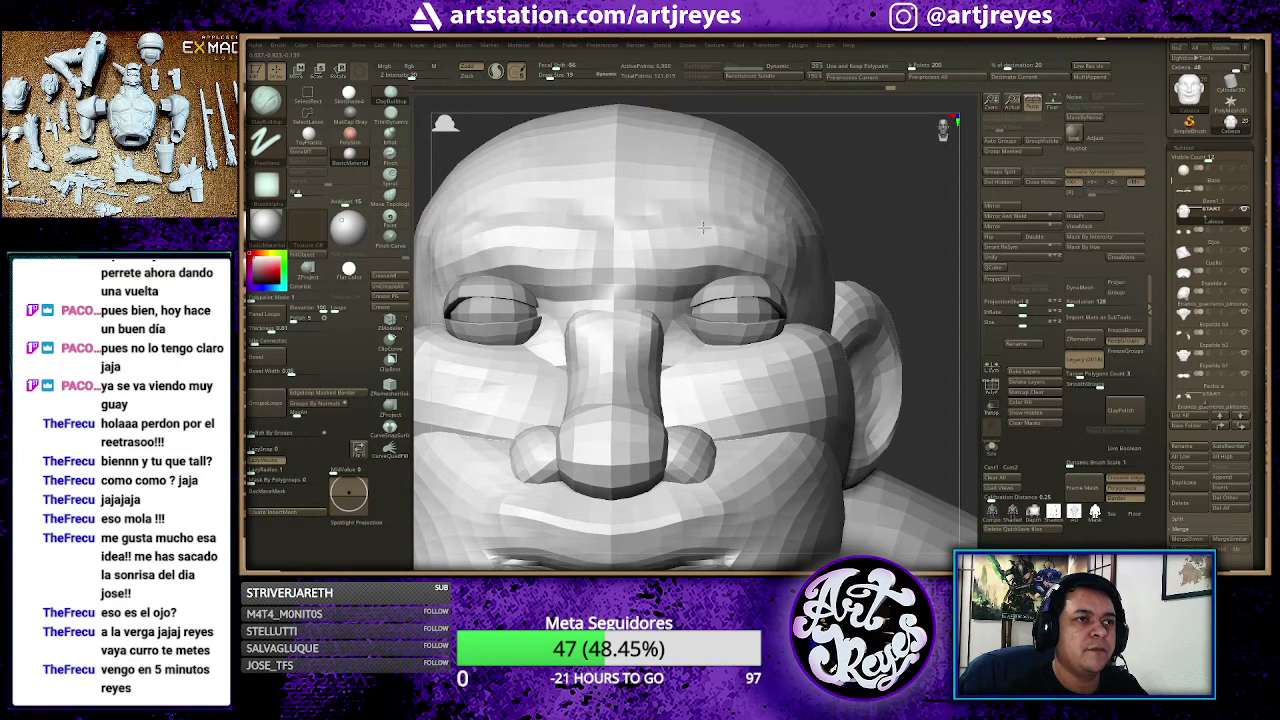
{"action": "left_click_drag", "start_coordinate": [789, 232], "coordinate": [787, 271]}
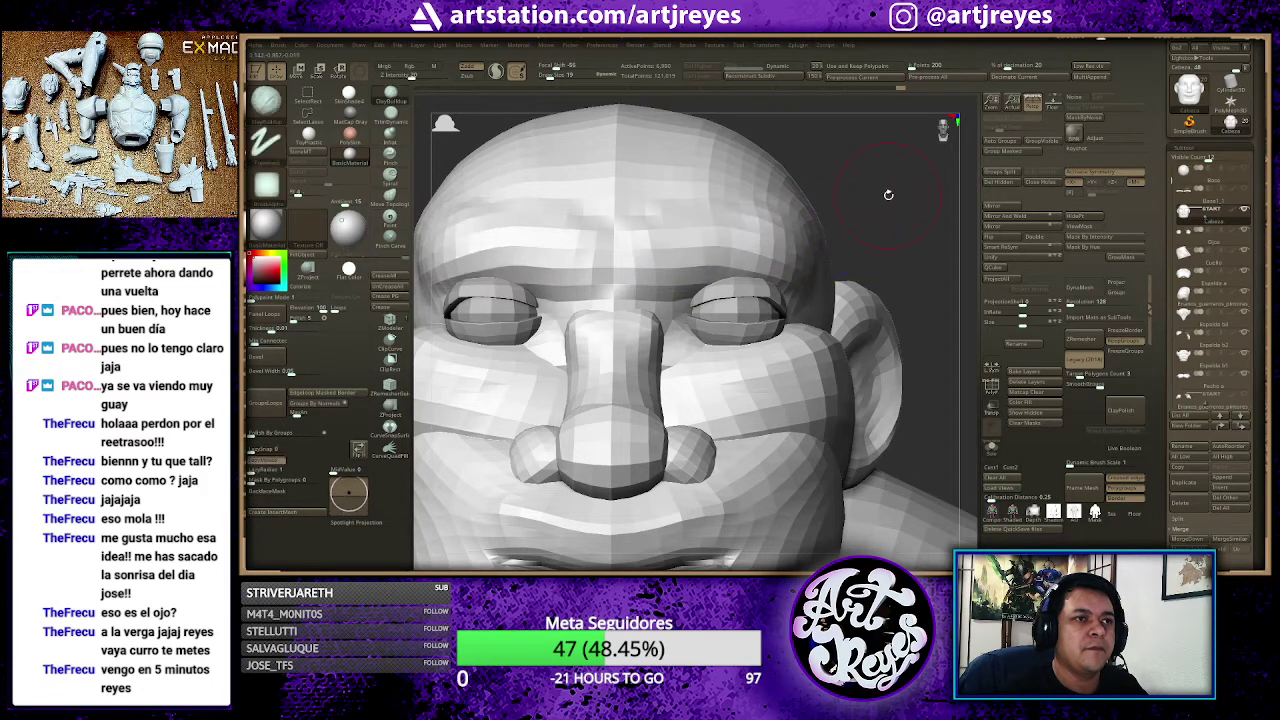
{"action": "left_click_drag", "start_coordinate": [885, 193], "coordinate": [900, 246]}
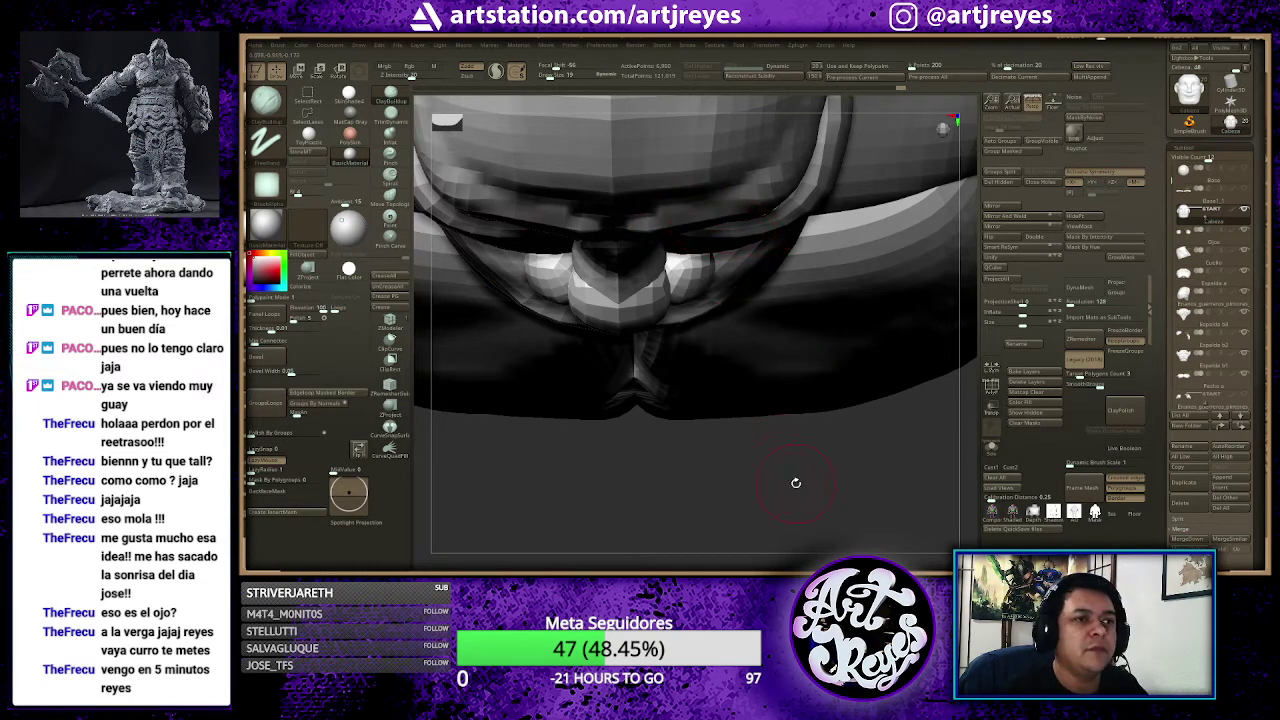
{"action": "left_click_drag", "start_coordinate": [805, 407], "coordinate": [790, 370]}
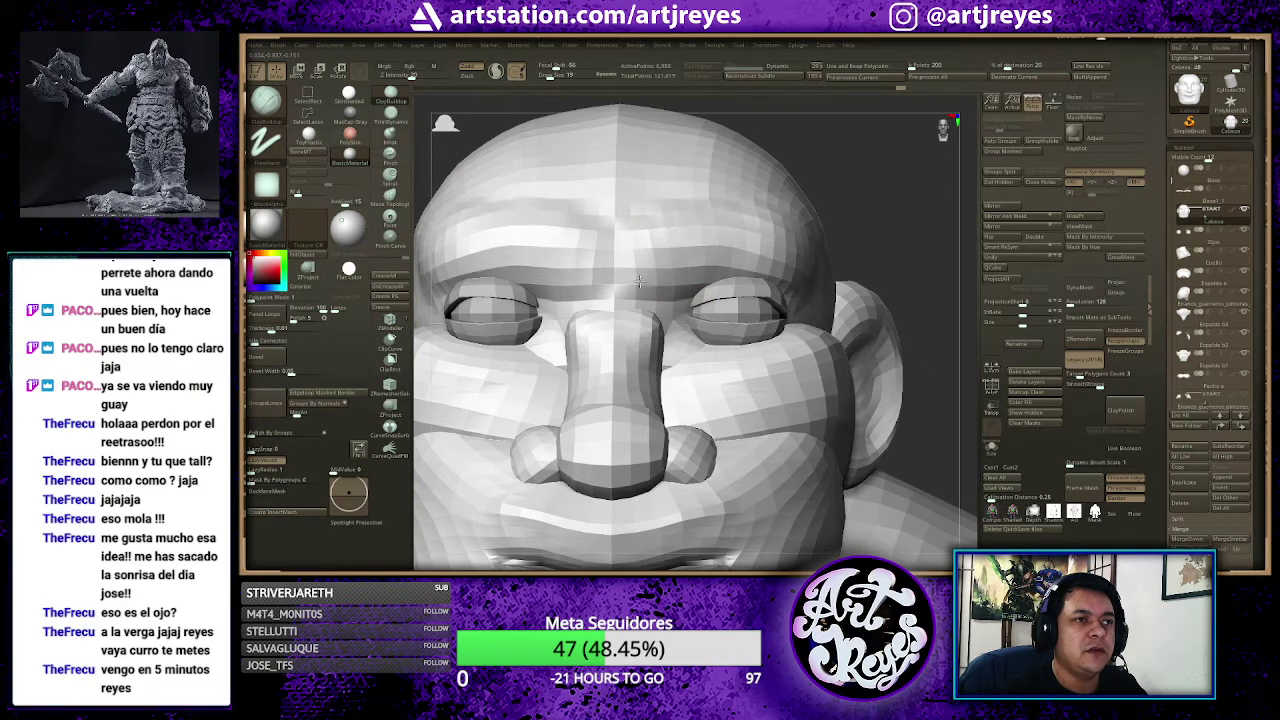
{"action": "left_click_drag", "start_coordinate": [857, 195], "coordinate": [801, 187]}
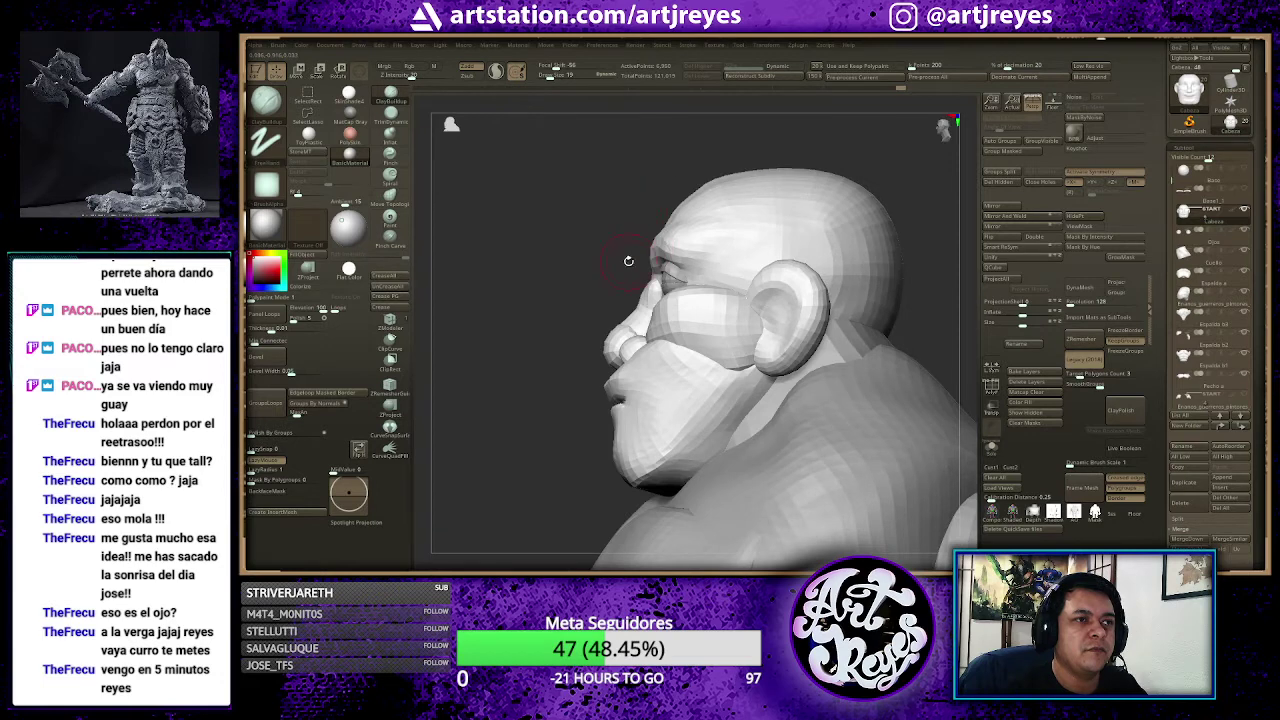
{"action": "left_click_drag", "start_coordinate": [562, 233], "coordinate": [589, 245]}
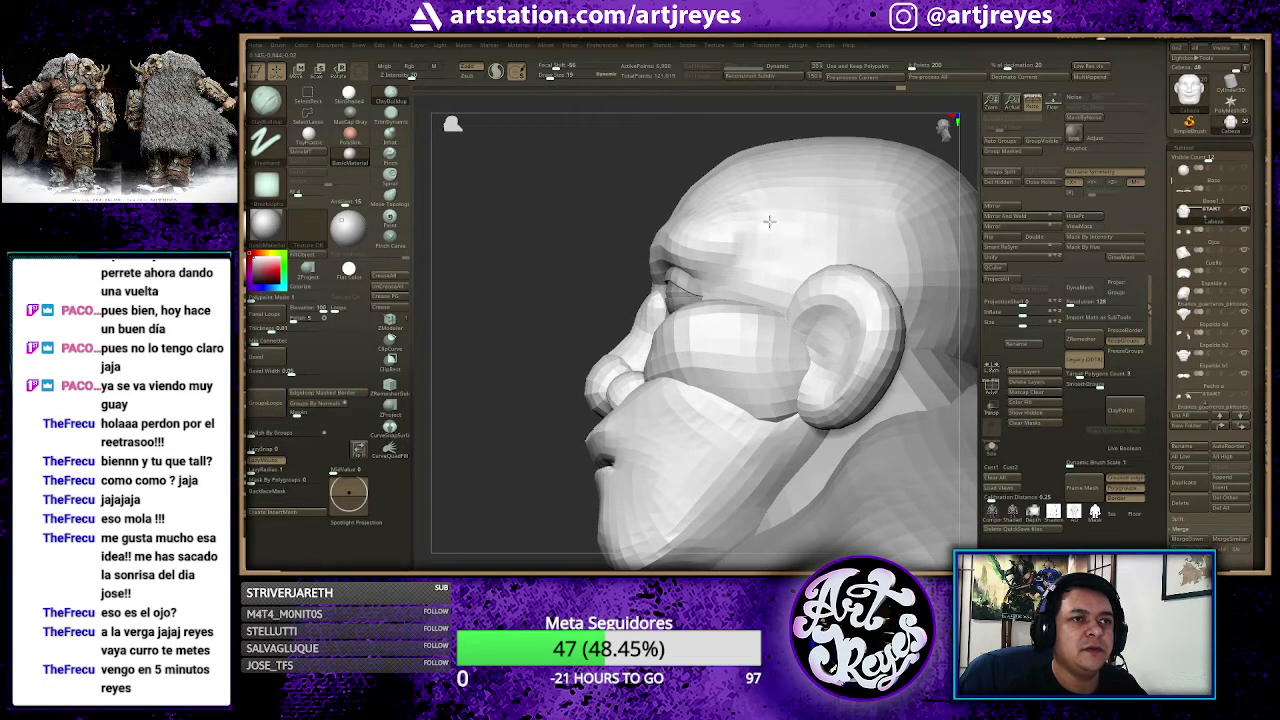
{"action": "key", "text": "shift"}
Step: Smooth the area between the brows
{"action": "right_click_drag", "start_coordinate": [652, 240], "coordinate": [618, 245], "text": "shift"}
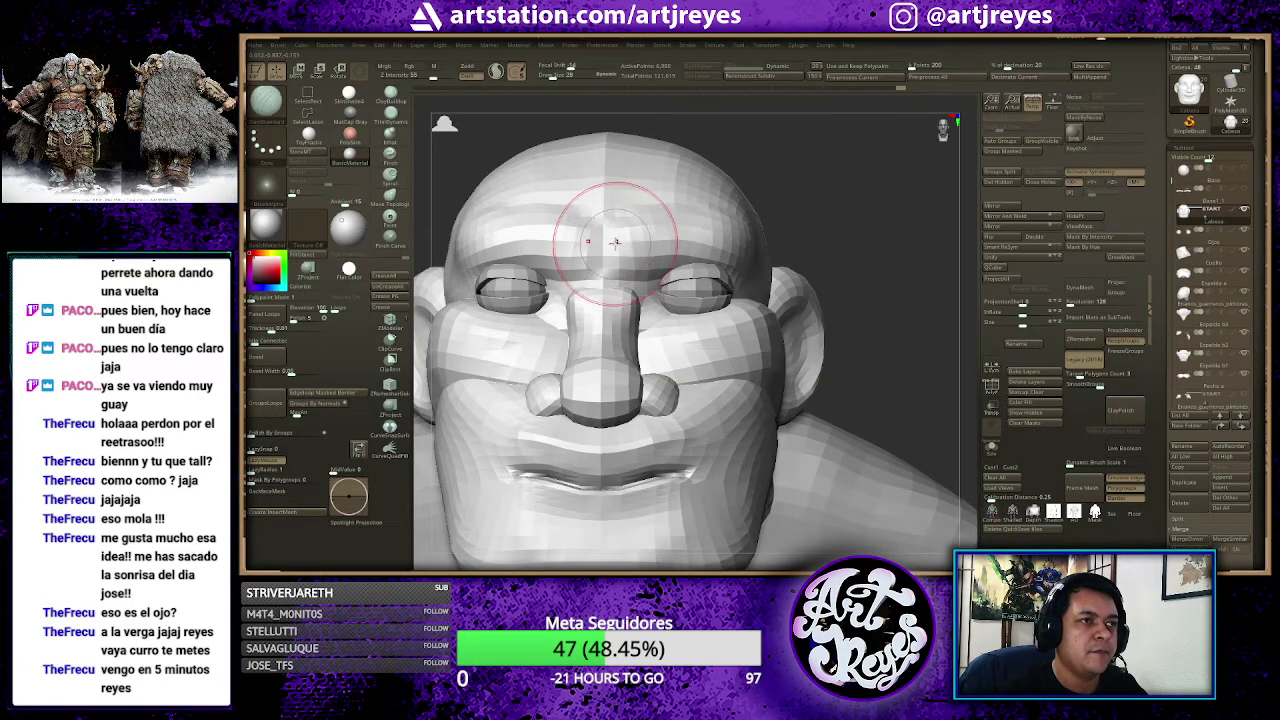
{"action": "left_click_drag", "start_coordinate": [618, 245], "coordinate": [615, 243], "text": "shift"}
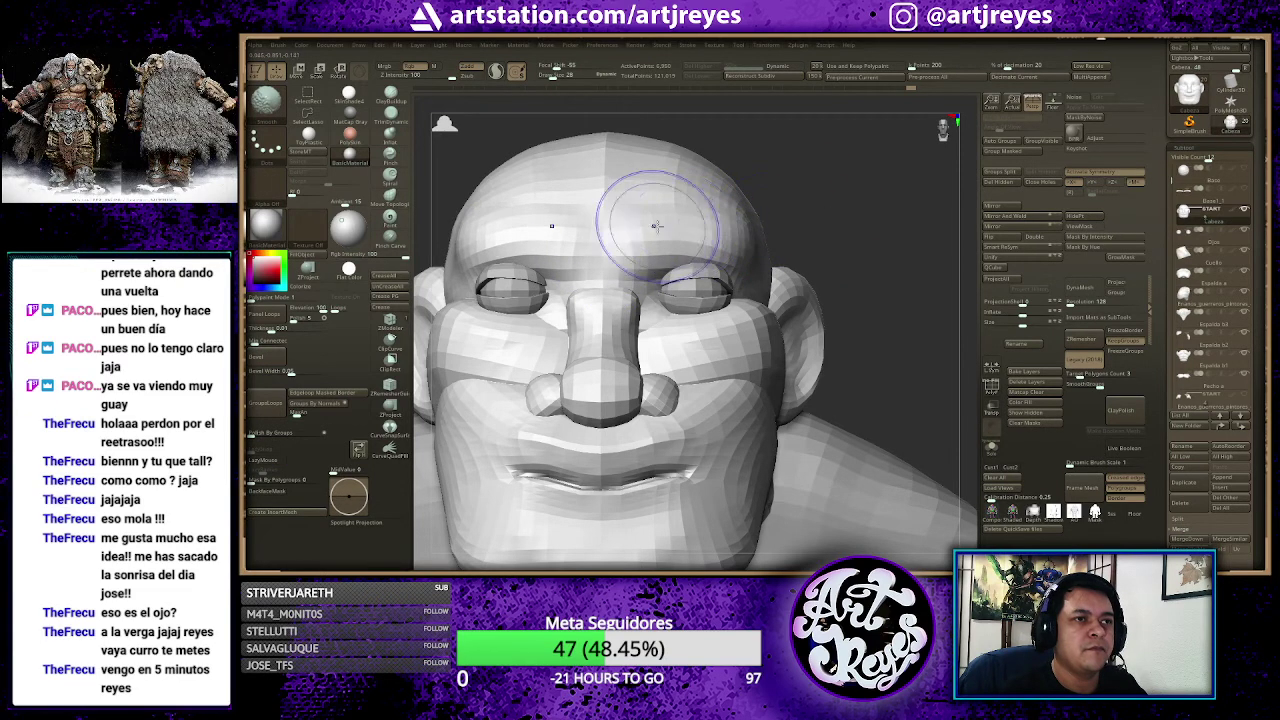
{"action": "key", "text": "shift"}
Step: Shift the forehead and brow shape with a larger, softer Move brush
{"action": "key", "text": "b"}
{"action": "key", "text": "m"}
{"action": "key", "text": "v"}
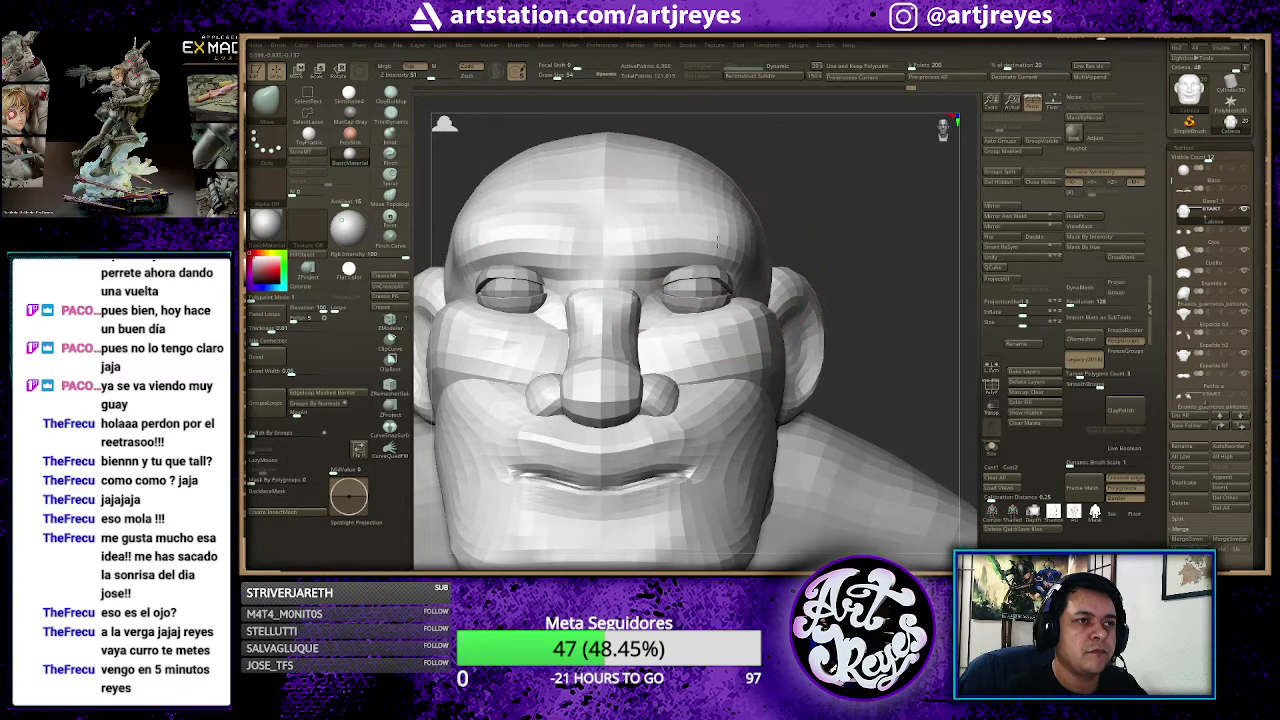
{"action": "left_click_drag", "start_coordinate": [712, 242], "coordinate": [606, 236]}
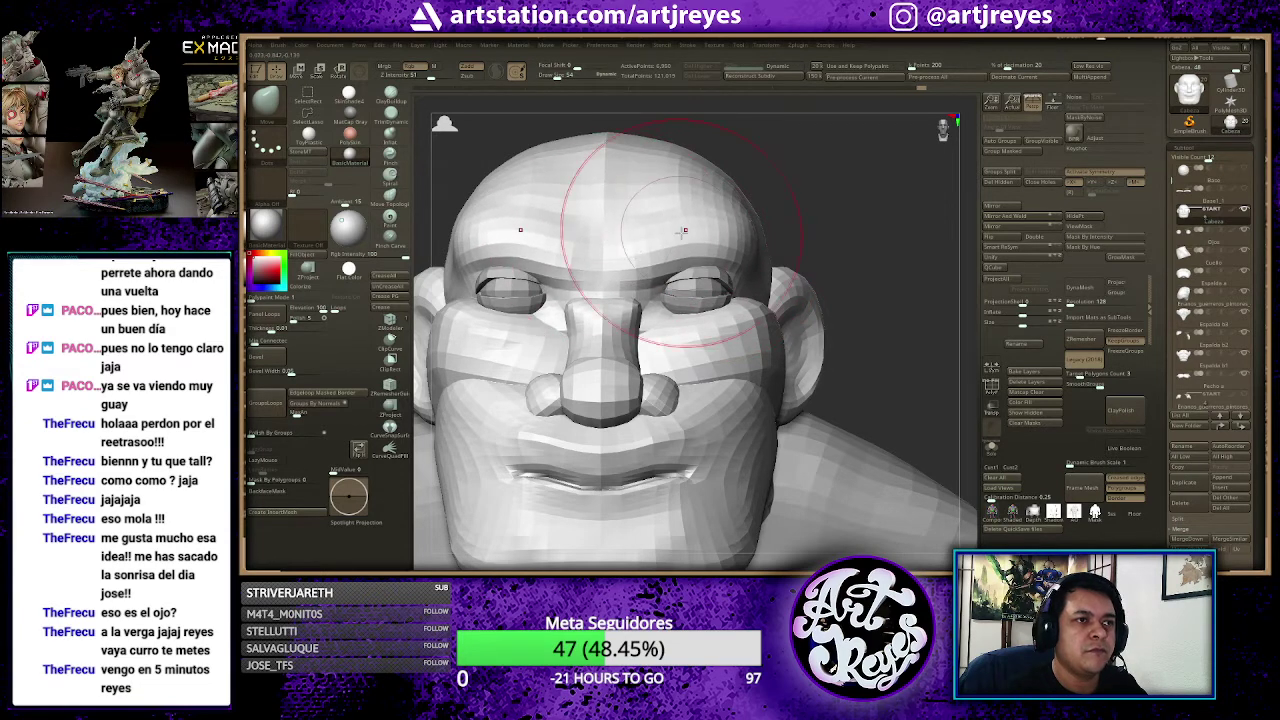
Step: Deepen the crease between the lips with the Dam Standard brush
{"action": "key", "text": "space"}
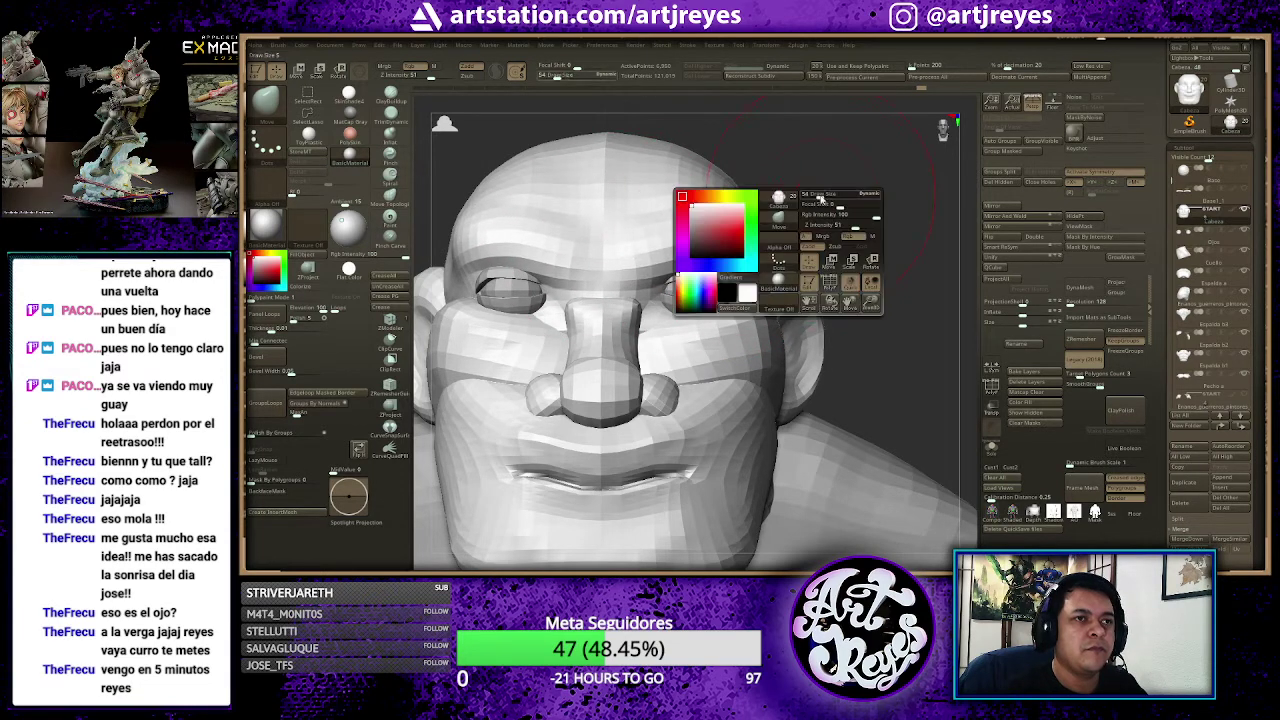
{"action": "key", "text": "f"}
{"action": "mouse_move", "coordinate": [781, 186]}
{"action": "left_mouse_down"}
{"action": "mouse_move", "coordinate": [838, 203]}
{"action": "mouse_move", "coordinate": [777, 217]}
{"action": "mouse_move", "coordinate": [693, 175]}
{"action": "left_mouse_up"}
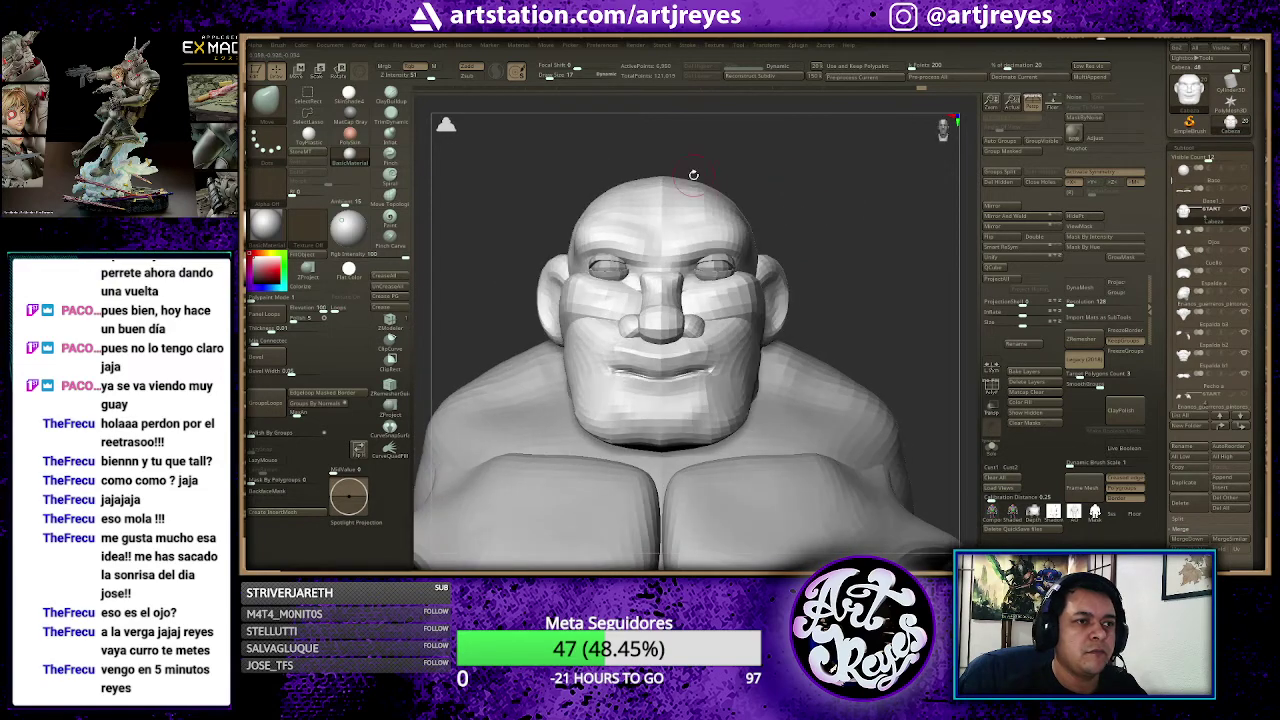
{"action": "mouse_move", "coordinate": [796, 194]}
{"action": "left_mouse_down"}
{"action": "mouse_move", "coordinate": [754, 192]}
{"action": "mouse_move", "coordinate": [614, 237]}
{"action": "mouse_move", "coordinate": [657, 240]}
{"action": "left_mouse_up"}
{"action": "mouse_move", "coordinate": [806, 203]}
{"action": "left_mouse_down", "text": "alt"}
{"action": "mouse_move", "coordinate": [847, 240]}
{"action": "mouse_move", "coordinate": [760, 250]}
{"action": "left_mouse_up", "text": "alt"}
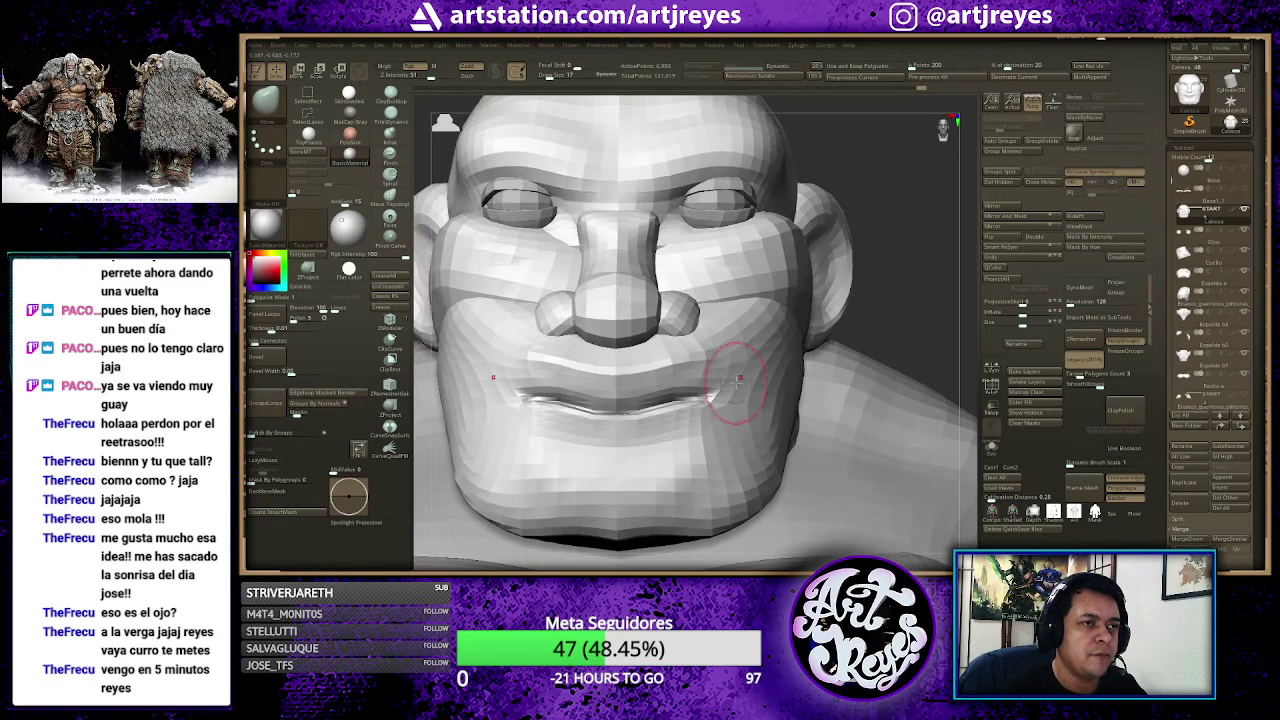
{"action": "key", "text": "b"}
{"action": "key", "text": "d"}
{"action": "key", "text": "s"}
{"action": "left_click_drag", "start_coordinate": [688, 418], "coordinate": [537, 418]}
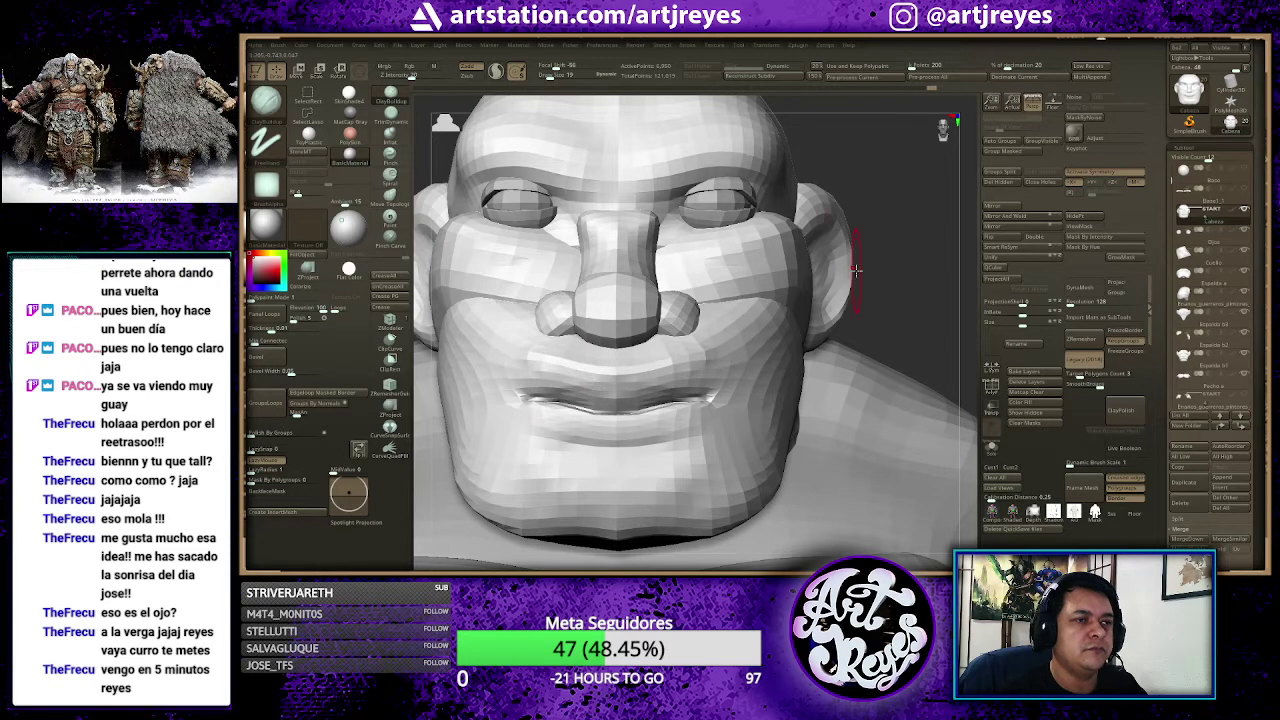
Step: Undo the clipped, flattened forehead and nose, then mask a band across the eyes
{"action": "left_click_drag", "start_coordinate": [874, 187], "coordinate": [900, 186]}
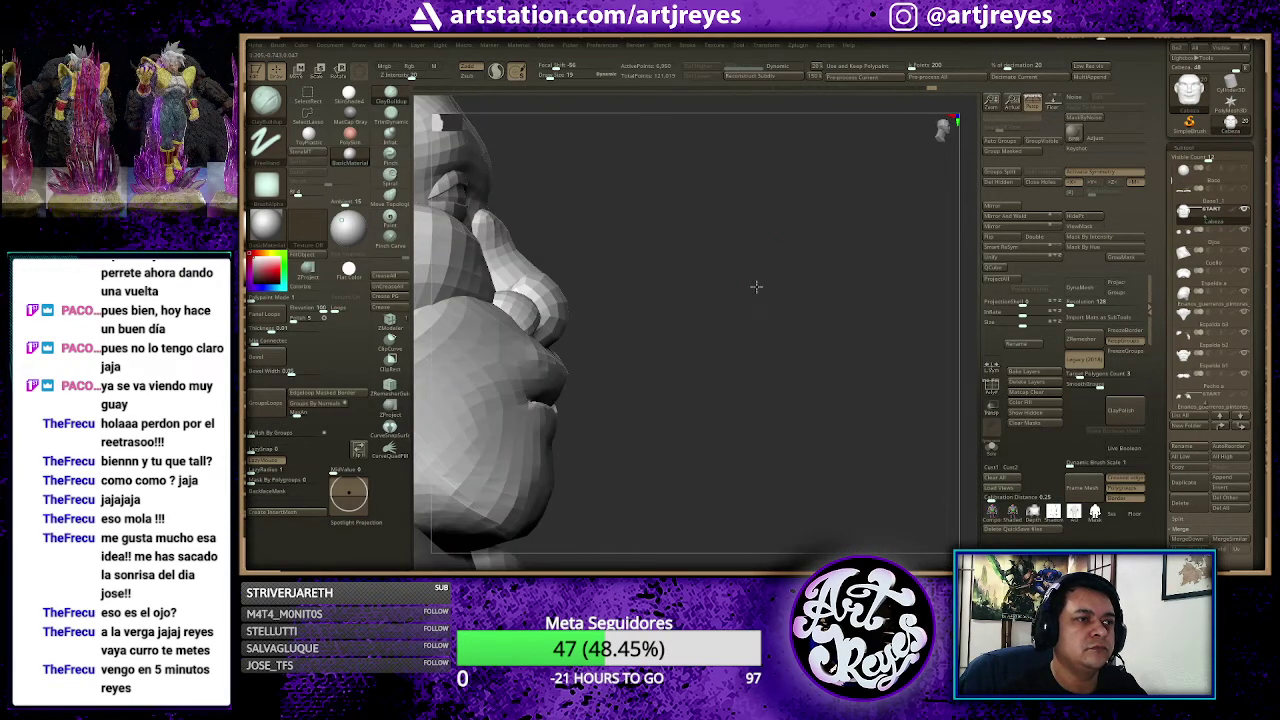
{"action": "left_click_drag", "start_coordinate": [757, 286], "coordinate": [614, 360]}
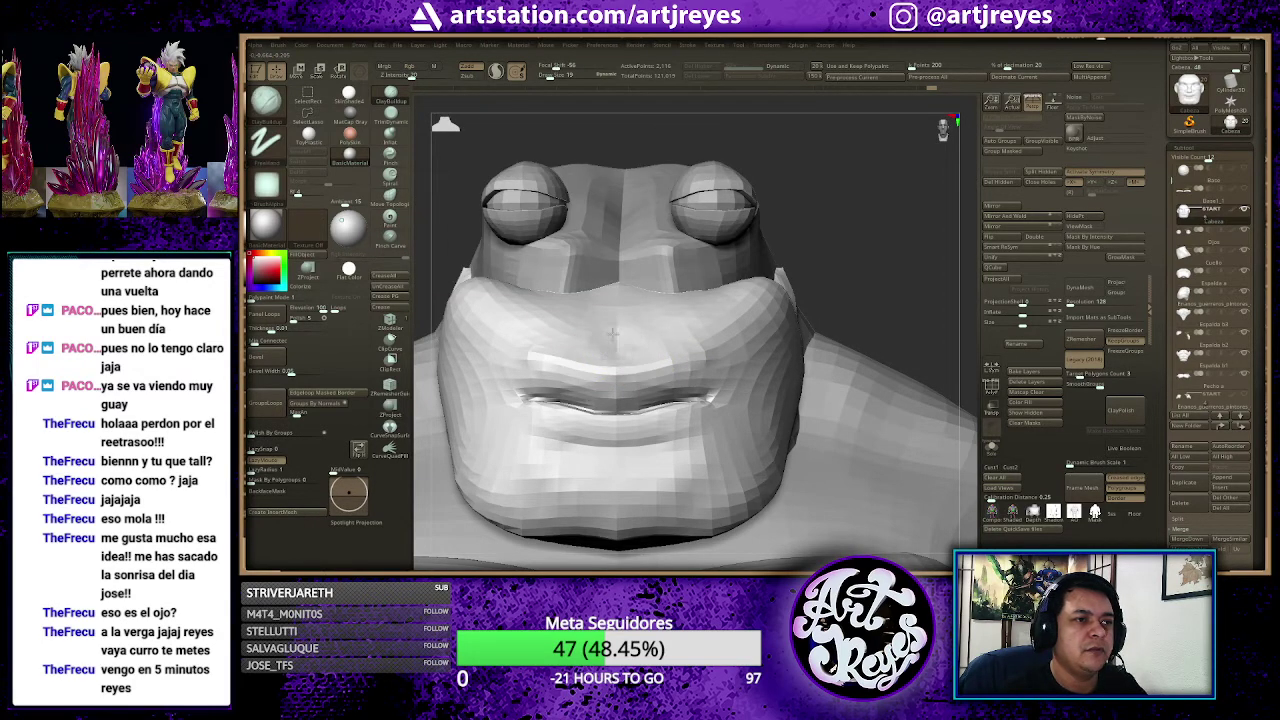
{"action": "key", "text": "ctrl+z"}
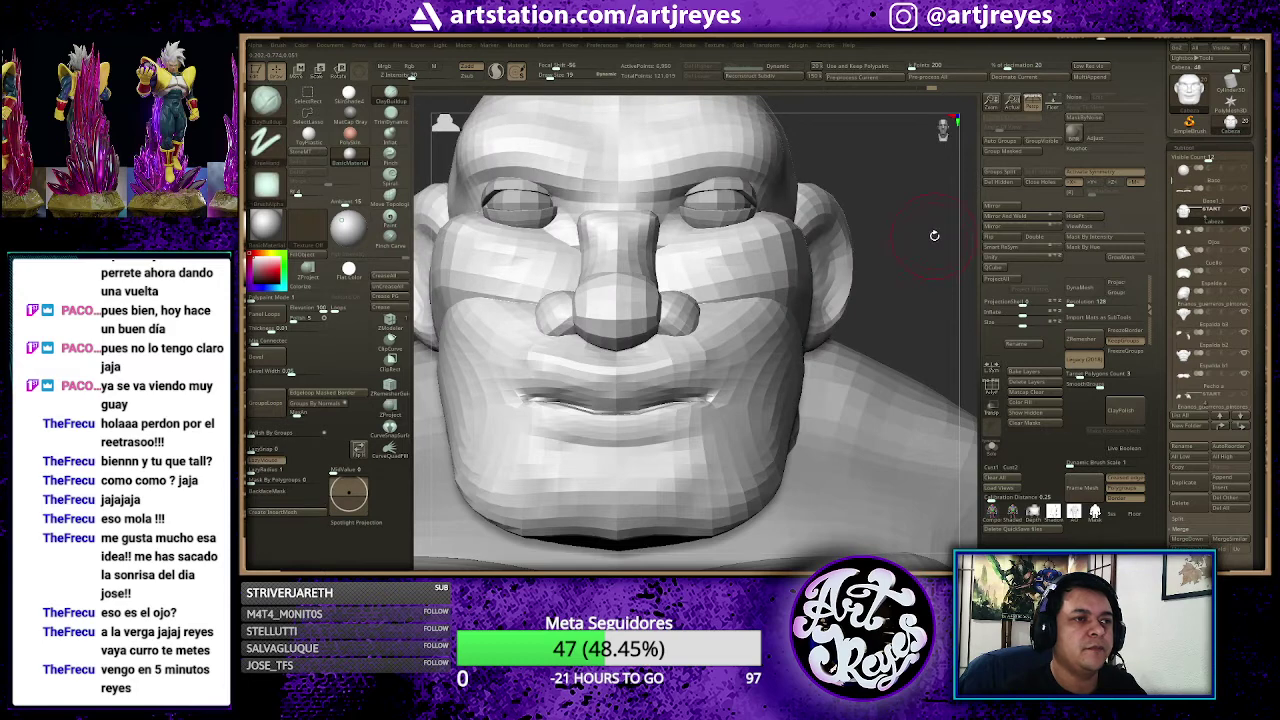
{"action": "left_click_drag", "start_coordinate": [880, 210], "coordinate": [858, 230]}
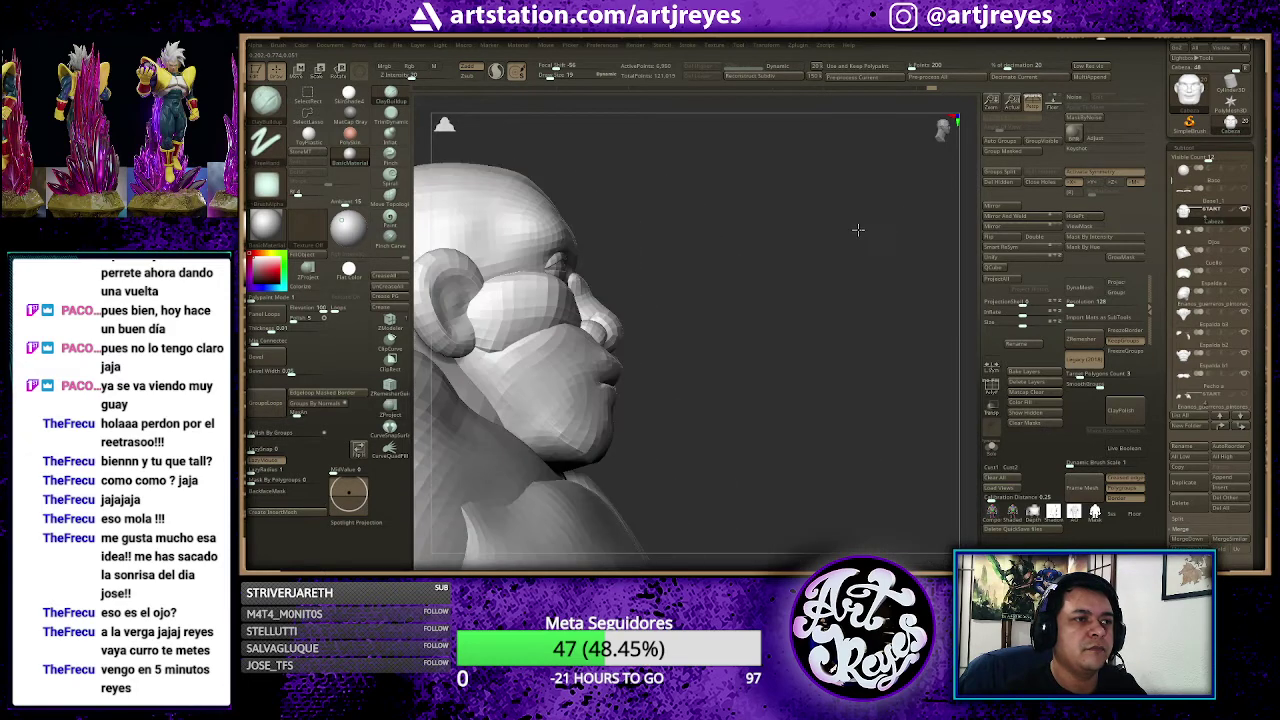
{"action": "left_click_drag", "start_coordinate": [803, 265], "coordinate": [607, 422]}
{"action": "left_click_drag", "start_coordinate": [763, 260], "coordinate": [800, 237]}
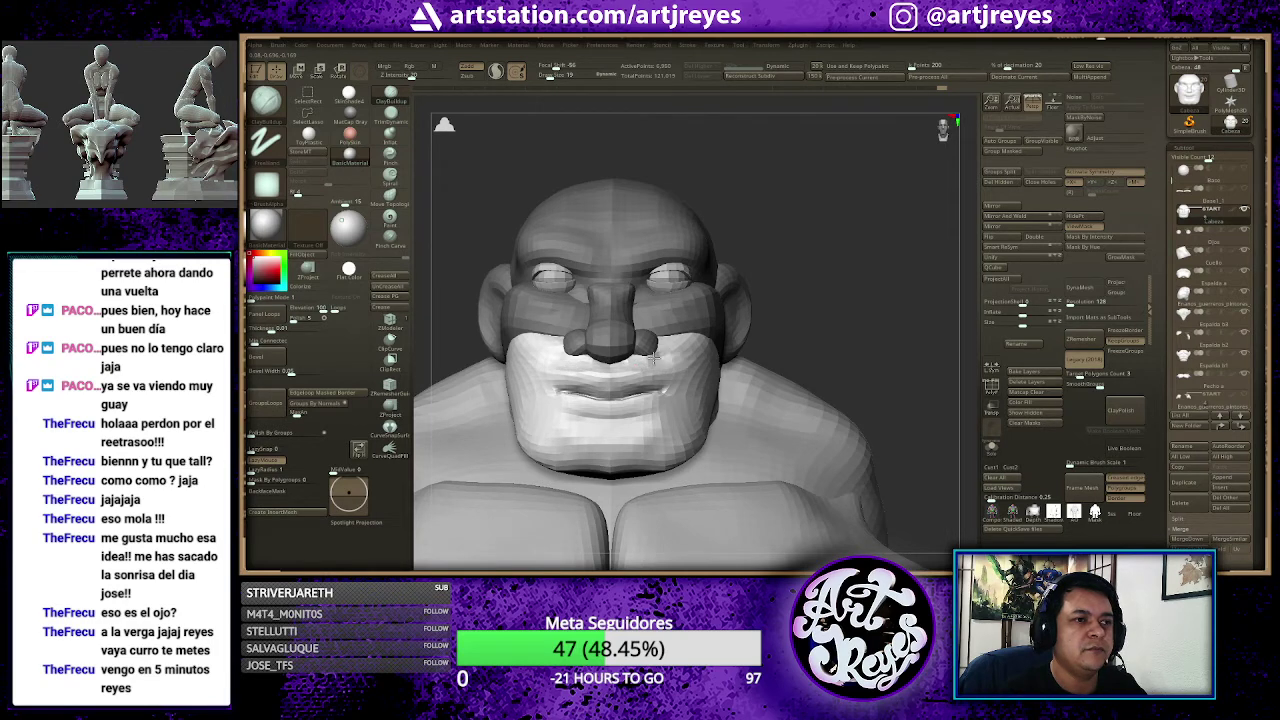
{"action": "key", "text": "ctrl"}
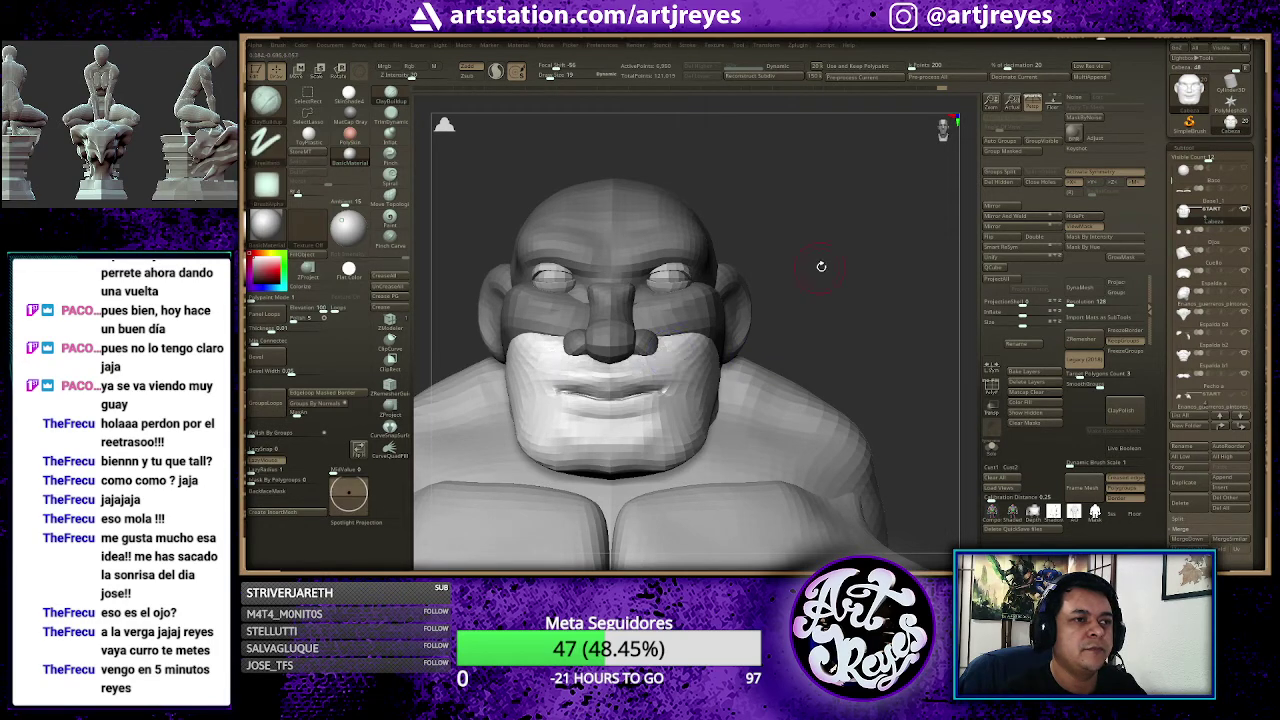
Step: Paint a mask band from cheek to cheek across the mustache area
{"action": "left_click_drag", "start_coordinate": [820, 266], "coordinate": [619, 379]}
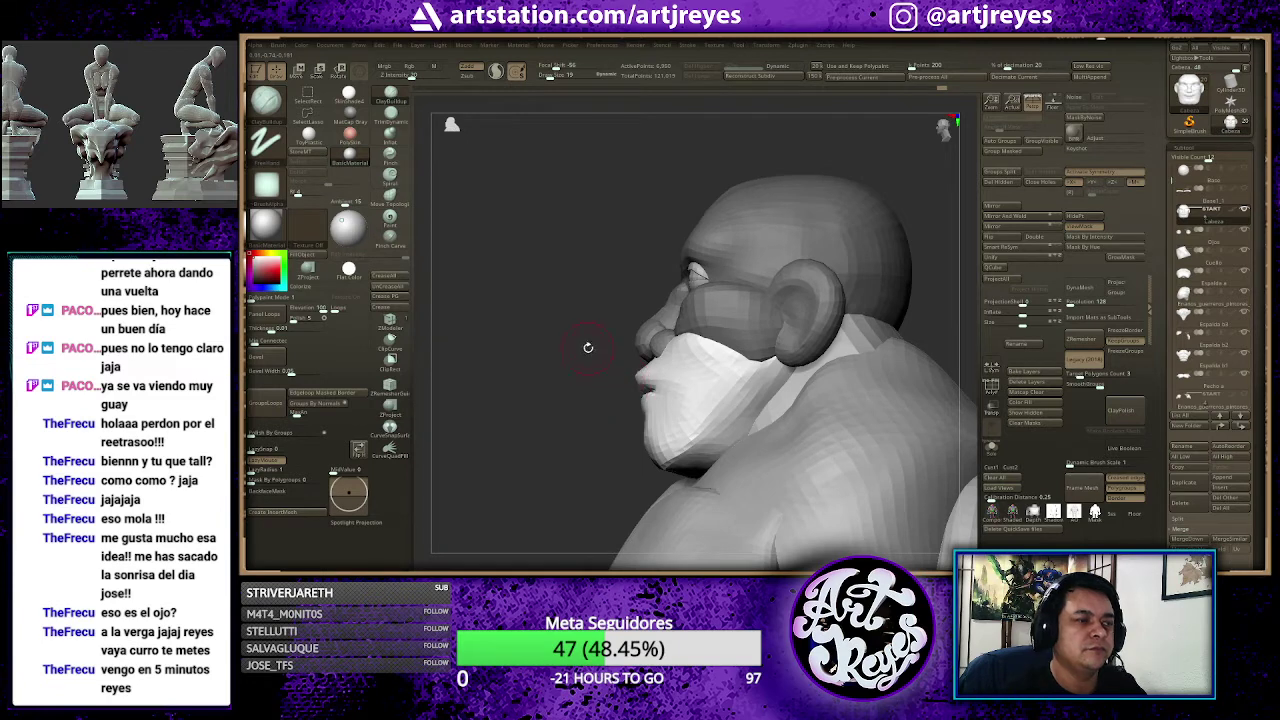
{"action": "key", "text": "ctrl"}
{"action": "left_click_drag", "start_coordinate": [627, 341], "coordinate": [622, 392], "text": "alt"}
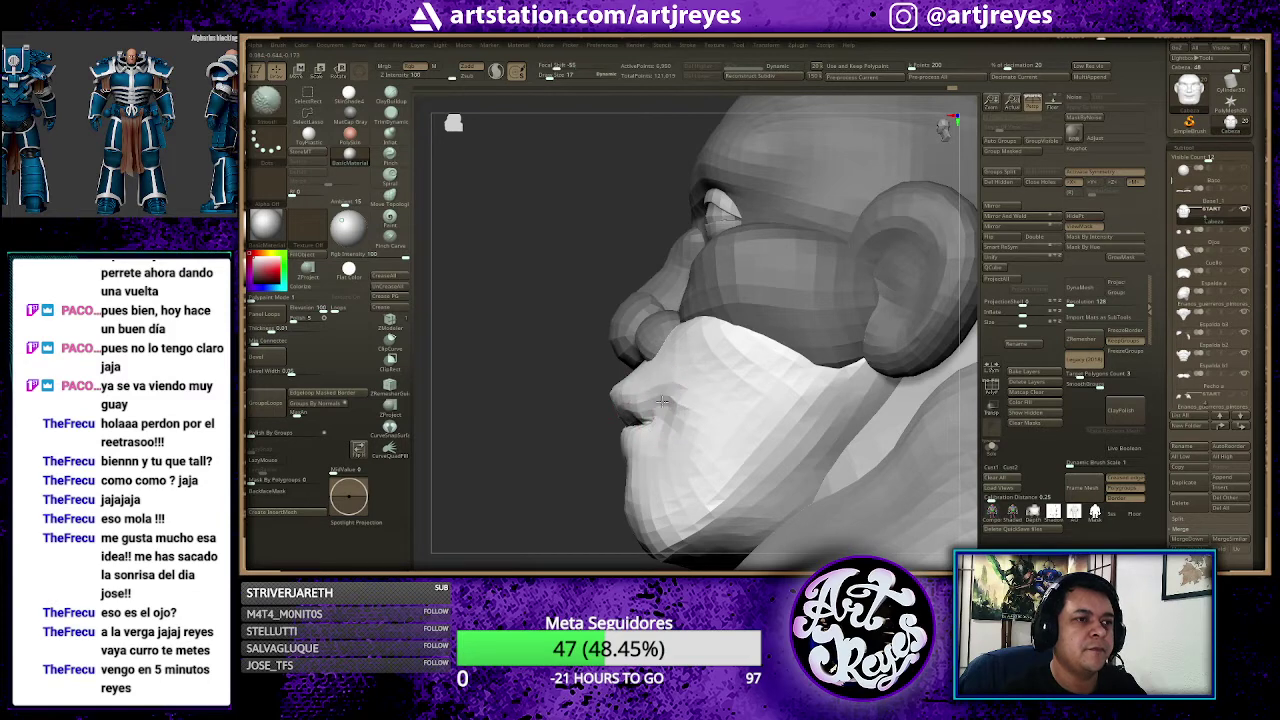
{"action": "left_click_drag", "start_coordinate": [503, 346], "coordinate": [603, 366]}
{"action": "left_click_drag", "start_coordinate": [762, 366], "coordinate": [731, 348]}
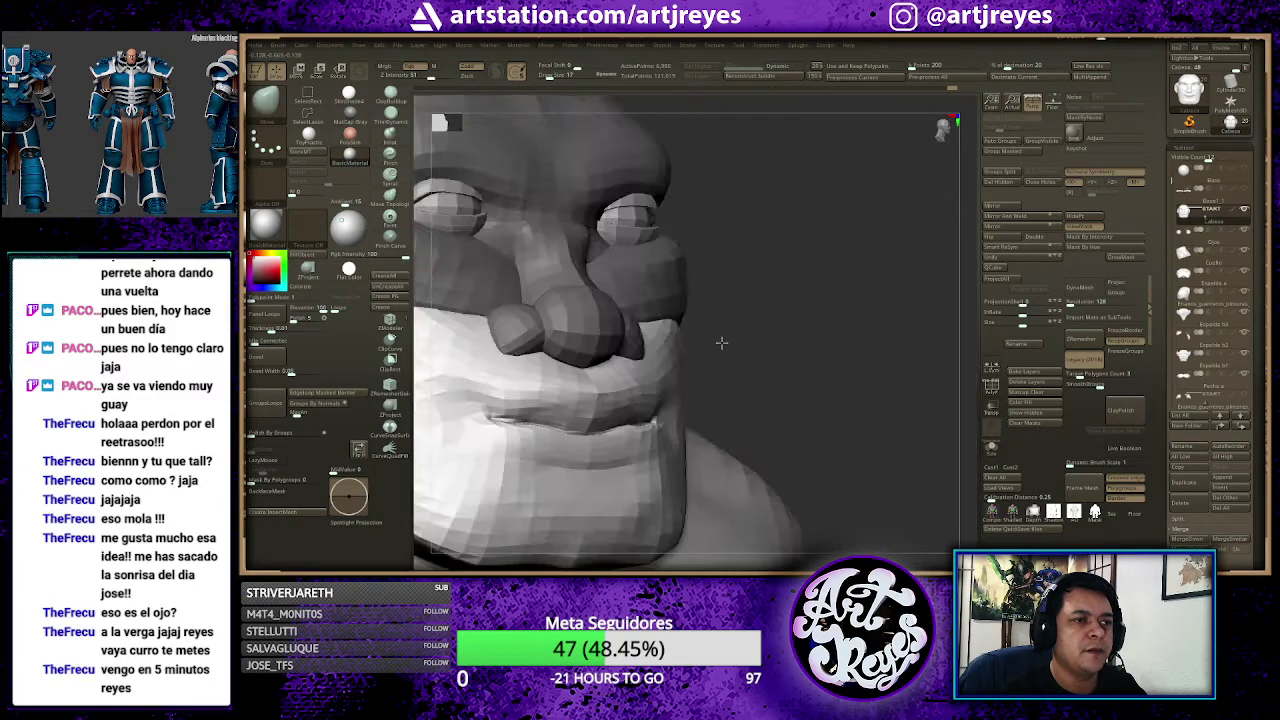
{"action": "left_click_drag", "start_coordinate": [878, 262], "coordinate": [634, 408], "text": "alt"}
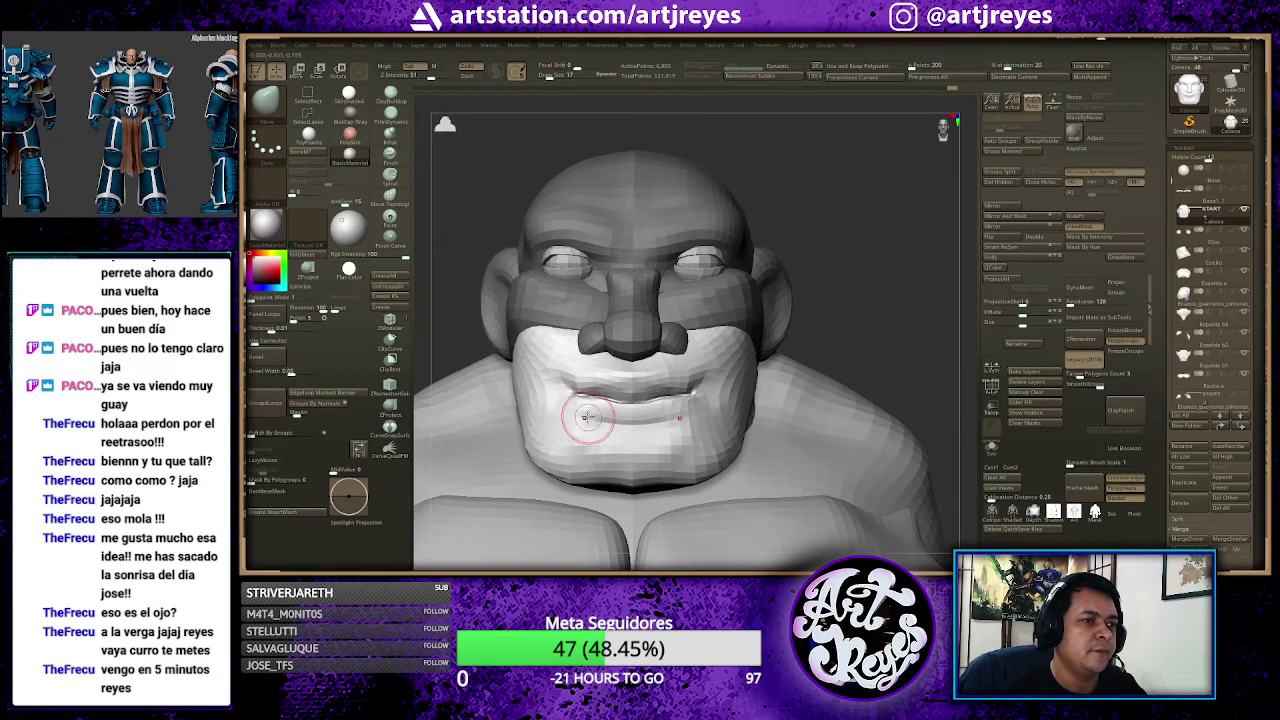
{"action": "left_click_drag", "start_coordinate": [508, 305], "coordinate": [746, 366], "text": "ctrl"}
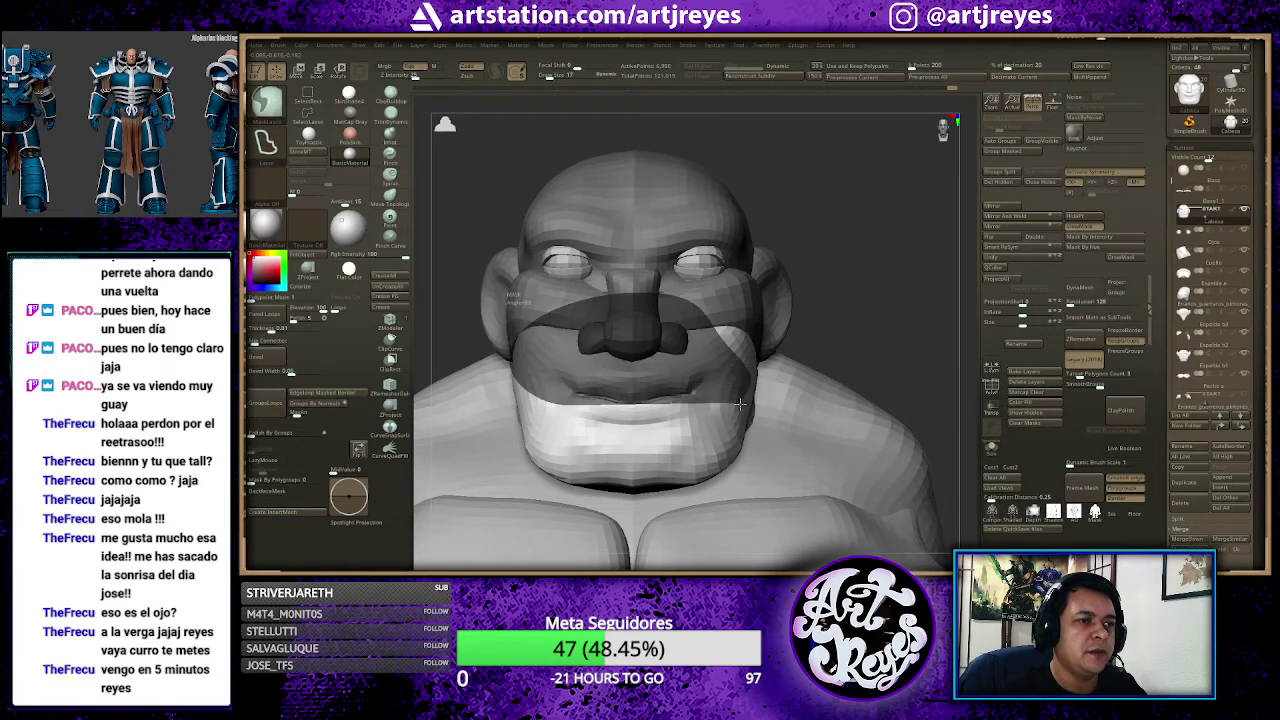
Step: Clear the old mask and mask the lower lip and chin
{"action": "key", "text": "ctrl+z"}
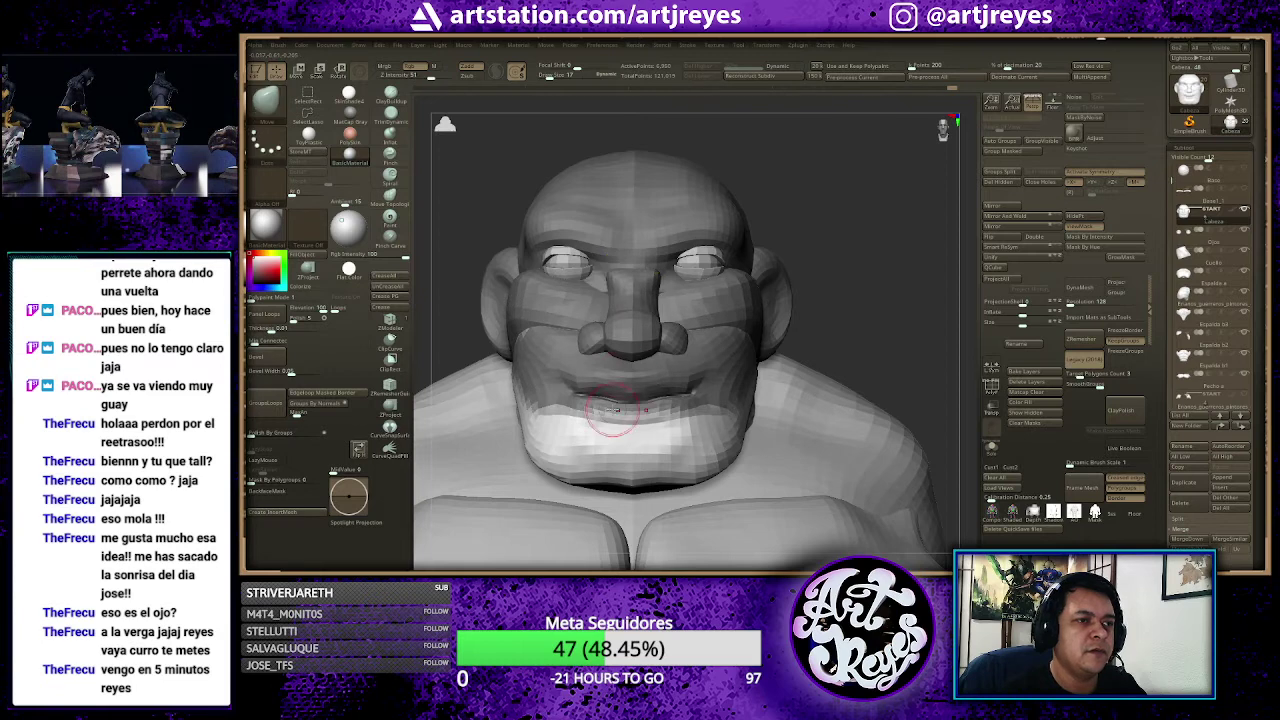
{"action": "key", "text": "space"}
{"action": "left_click_drag", "start_coordinate": [560, 410], "coordinate": [668, 413], "text": "ctrl"}
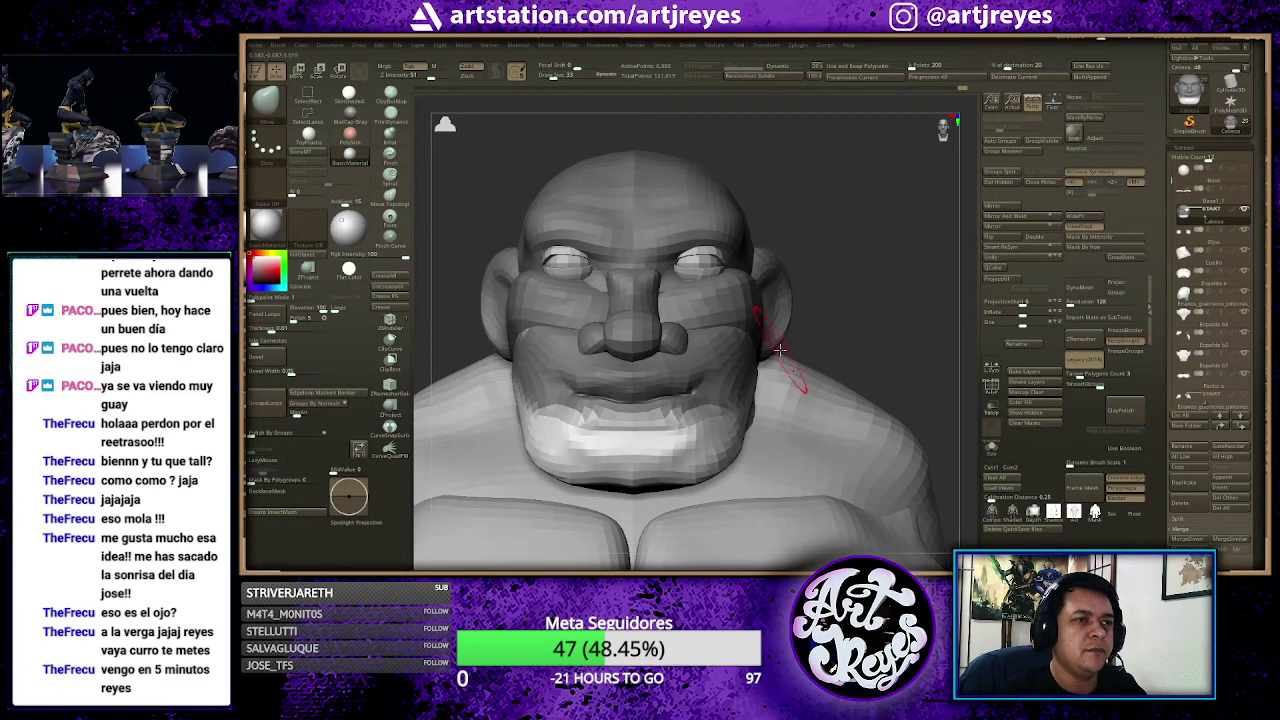
{"action": "left_click_drag", "start_coordinate": [857, 214], "coordinate": [607, 344]}
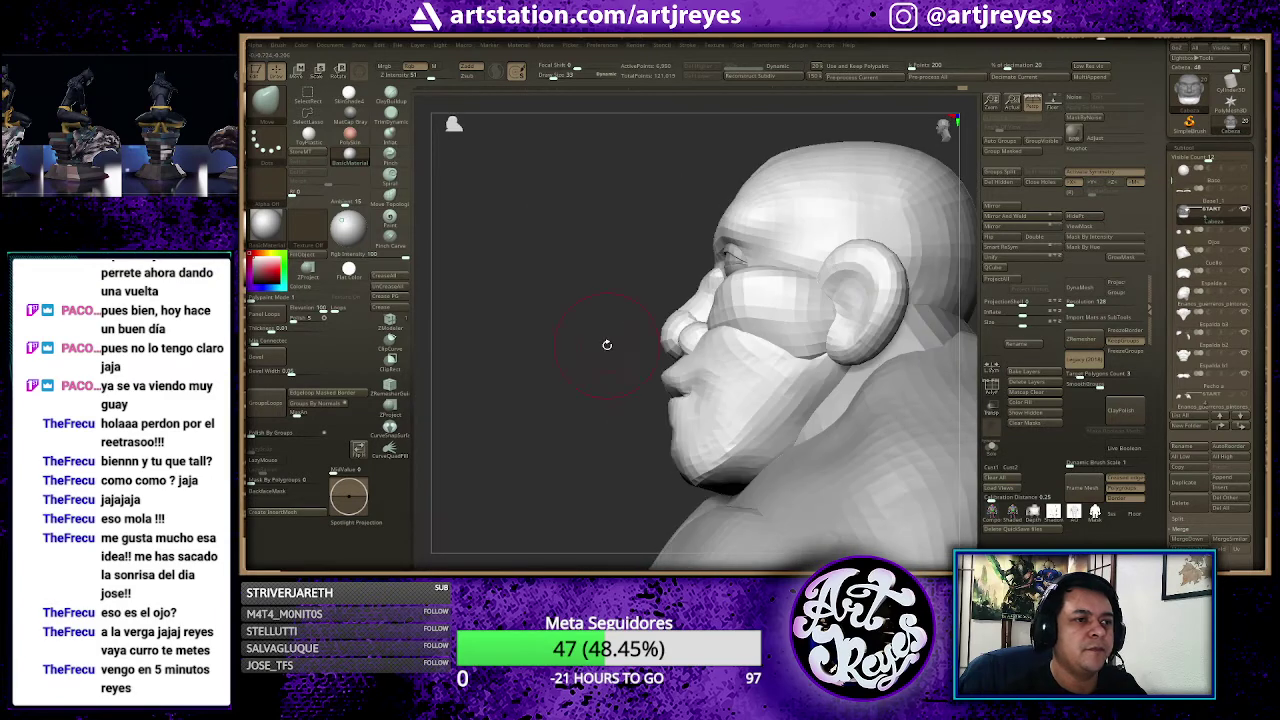
{"action": "left_click_drag", "start_coordinate": [607, 399], "coordinate": [577, 403], "text": "alt"}
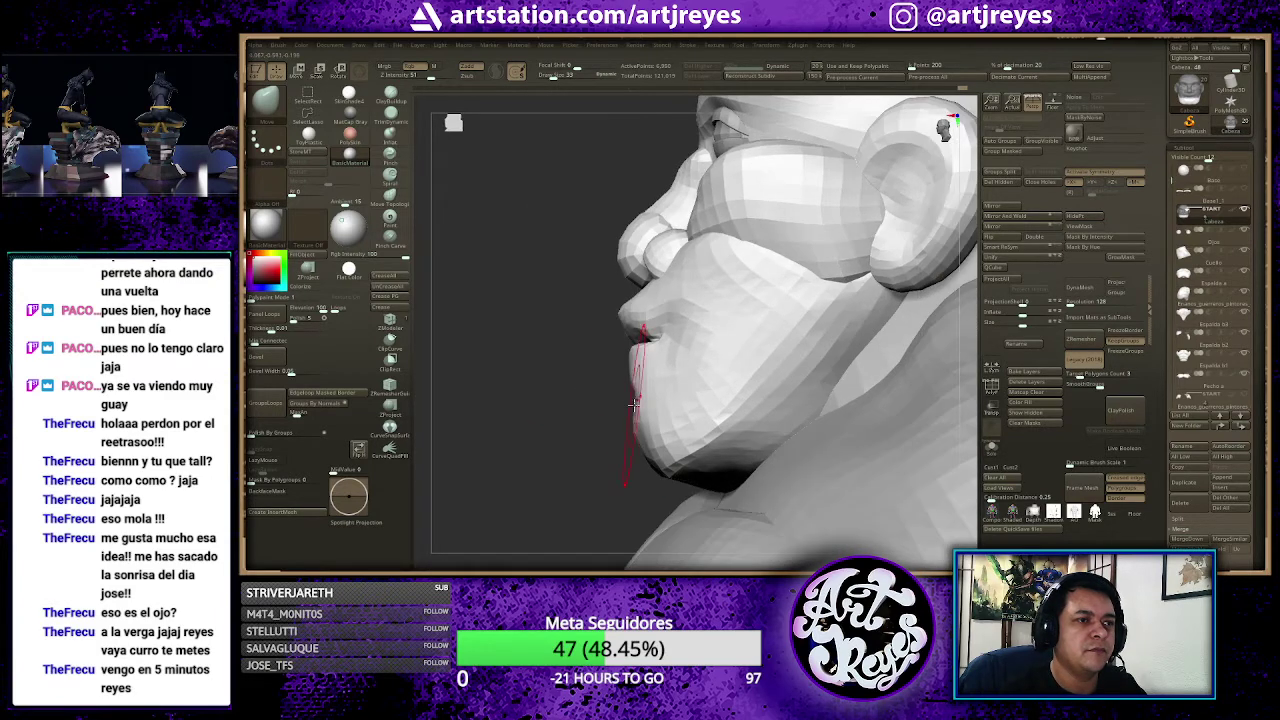
Step: MaskLasso everything except the lips and chin, then clear the mask from the head
{"action": "key", "text": "ctrl"}
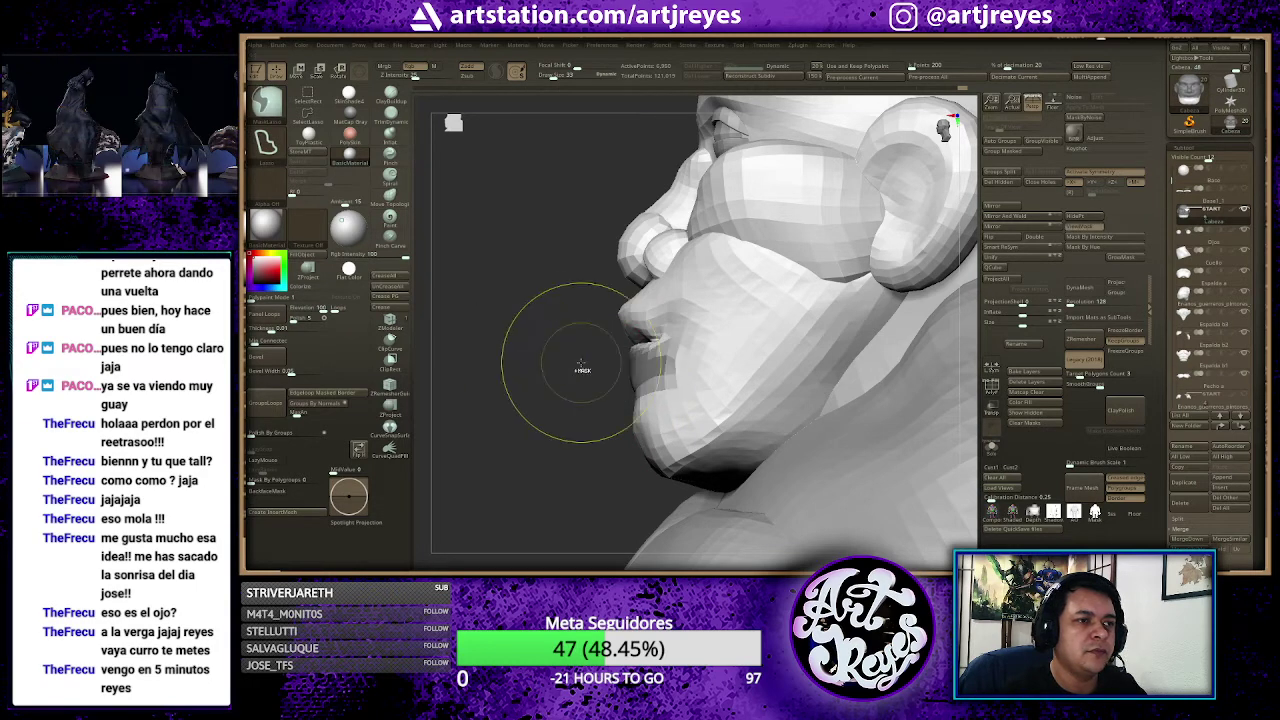
{"action": "left_click_drag", "start_coordinate": [597, 322], "coordinate": [632, 392], "text": "ctrl"}
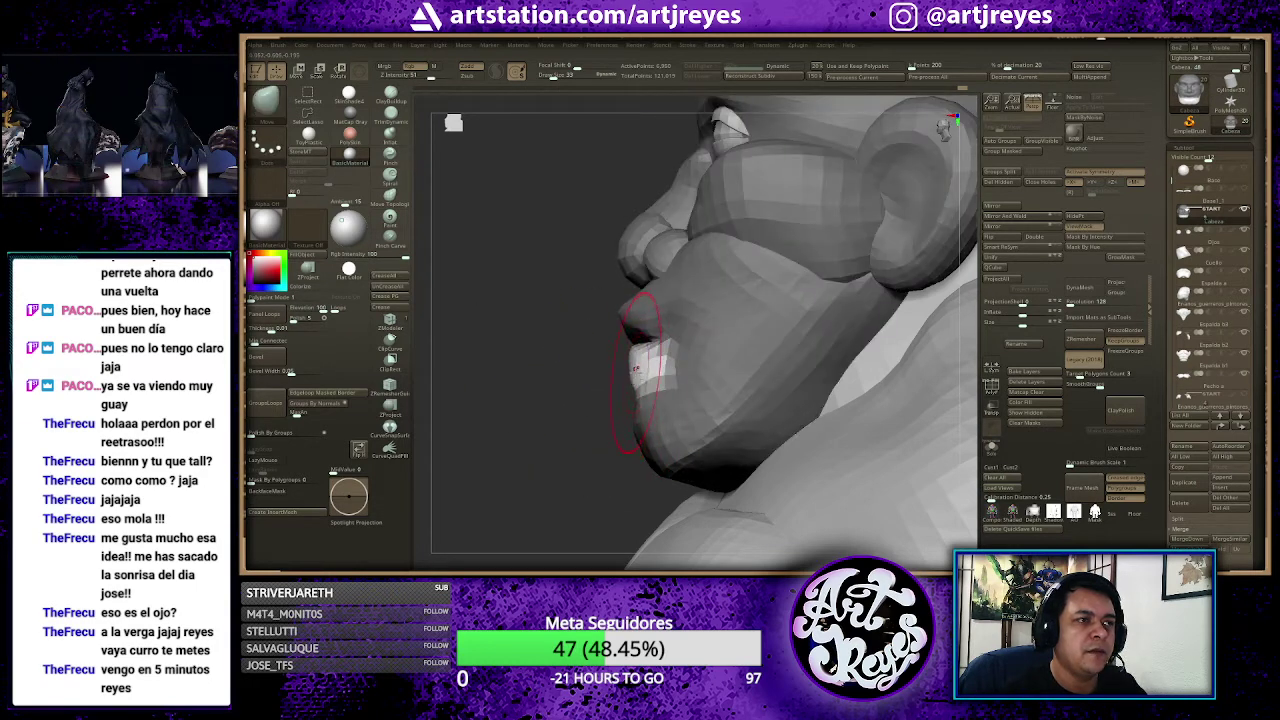
{"action": "left_click_drag", "start_coordinate": [557, 374], "coordinate": [572, 375], "text": "shift"}
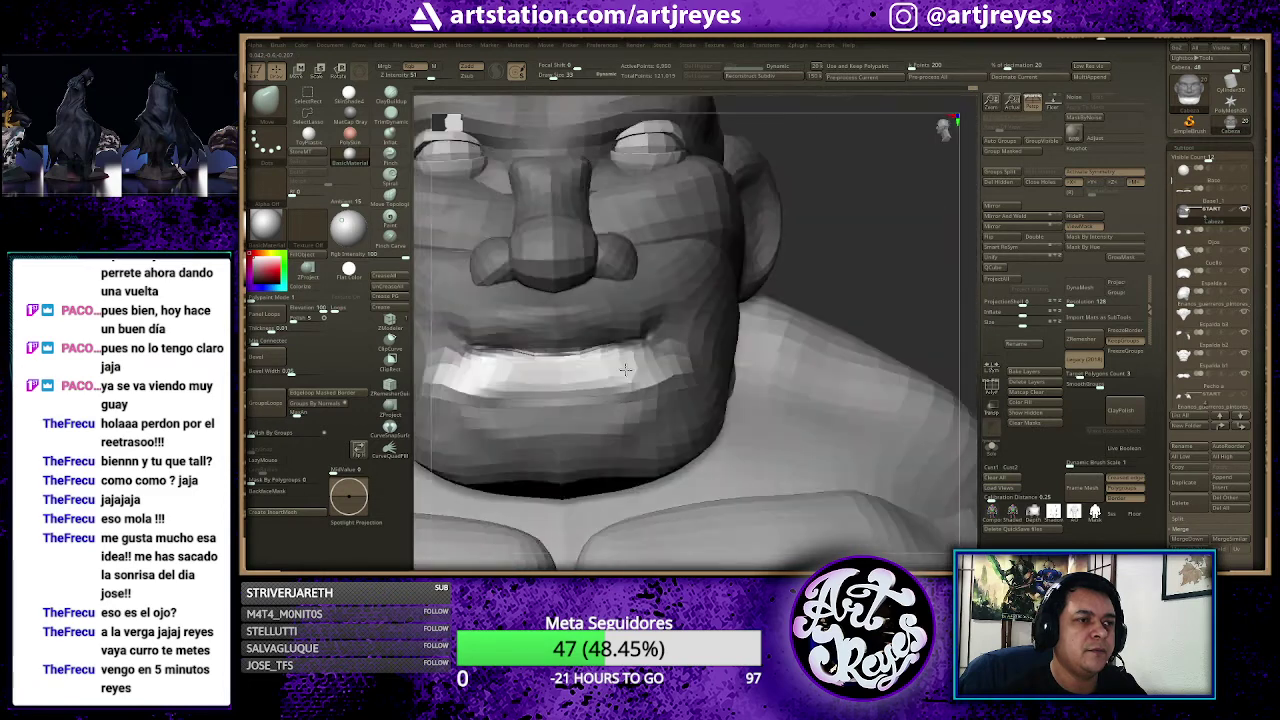
{"action": "left_click", "coordinate": [884, 238], "text": "ctrl"}
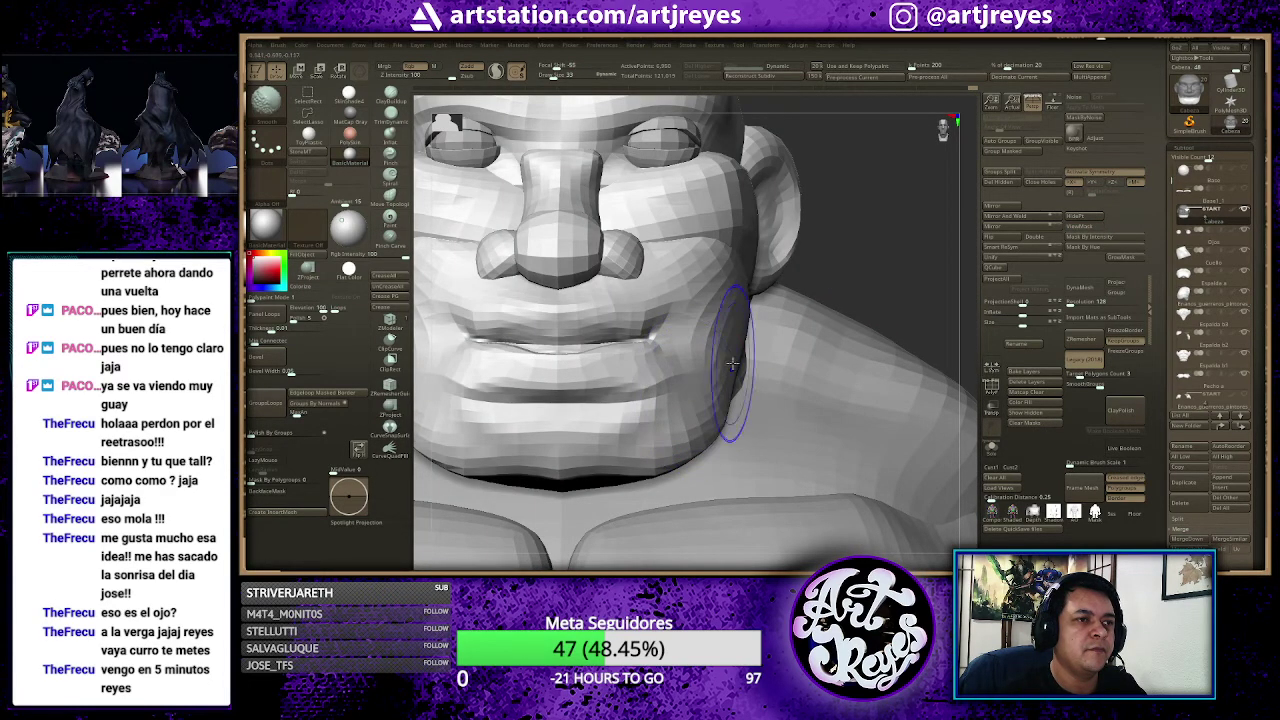
{"action": "mouse_move", "coordinate": [900, 250]}
{"action": "left_mouse_down"}
{"action": "mouse_move", "coordinate": [689, 386]}
{"action": "mouse_move", "coordinate": [689, 462]}
{"action": "left_mouse_up"}
{"action": "mouse_move", "coordinate": [599, 466]}
{"action": "left_mouse_down"}
{"action": "mouse_move", "coordinate": [571, 386]}
{"action": "mouse_move", "coordinate": [578, 342]}
{"action": "mouse_move", "coordinate": [686, 386]}
{"action": "mouse_move", "coordinate": [706, 427]}
{"action": "mouse_move", "coordinate": [789, 286]}
{"action": "left_mouse_up"}
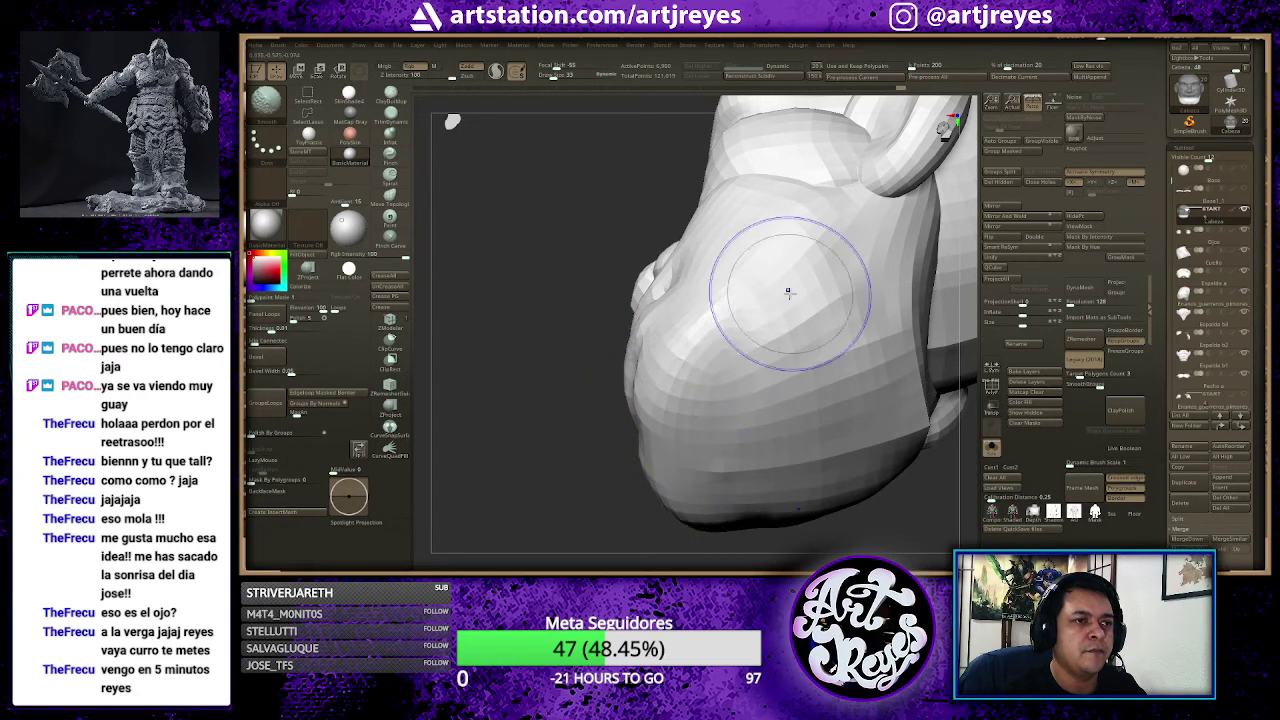
{"action": "left_click_drag", "start_coordinate": [535, 308], "coordinate": [540, 400]}
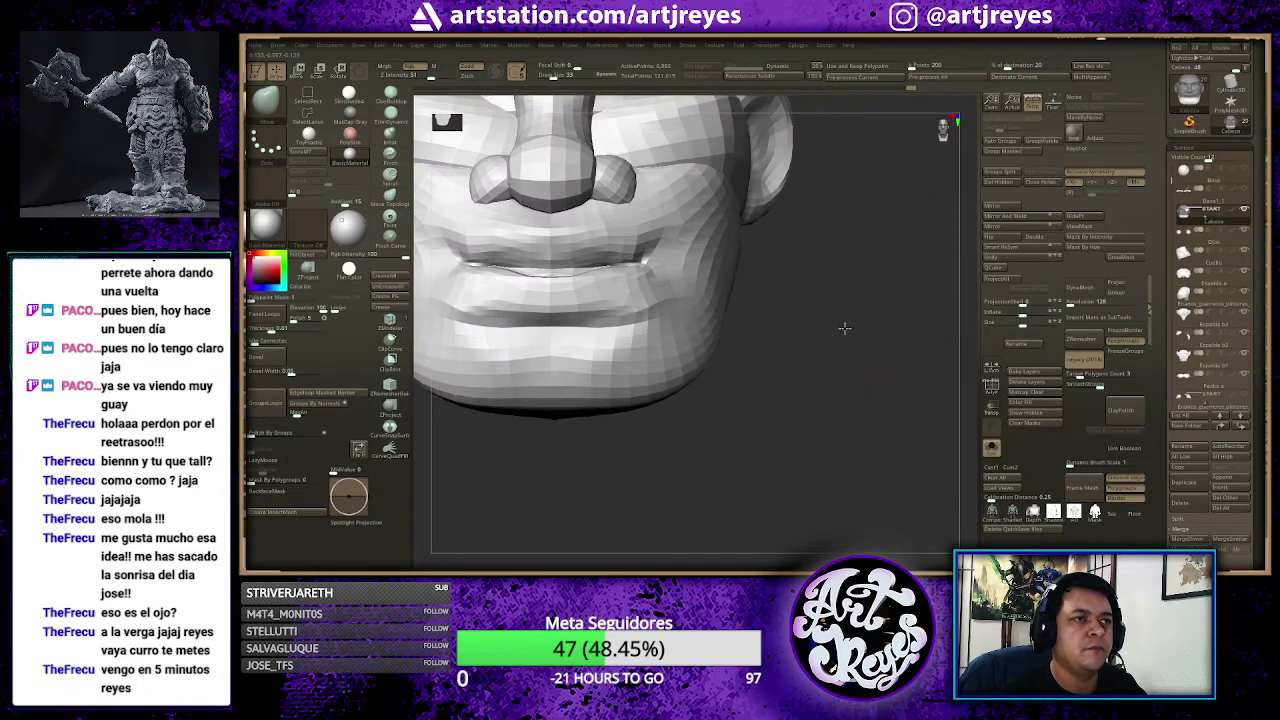
Step: Insert a capsule mesh and resize it into a band across the brow
{"action": "key", "text": "f"}
{"action": "left_click_drag", "start_coordinate": [780, 314], "coordinate": [844, 362]}
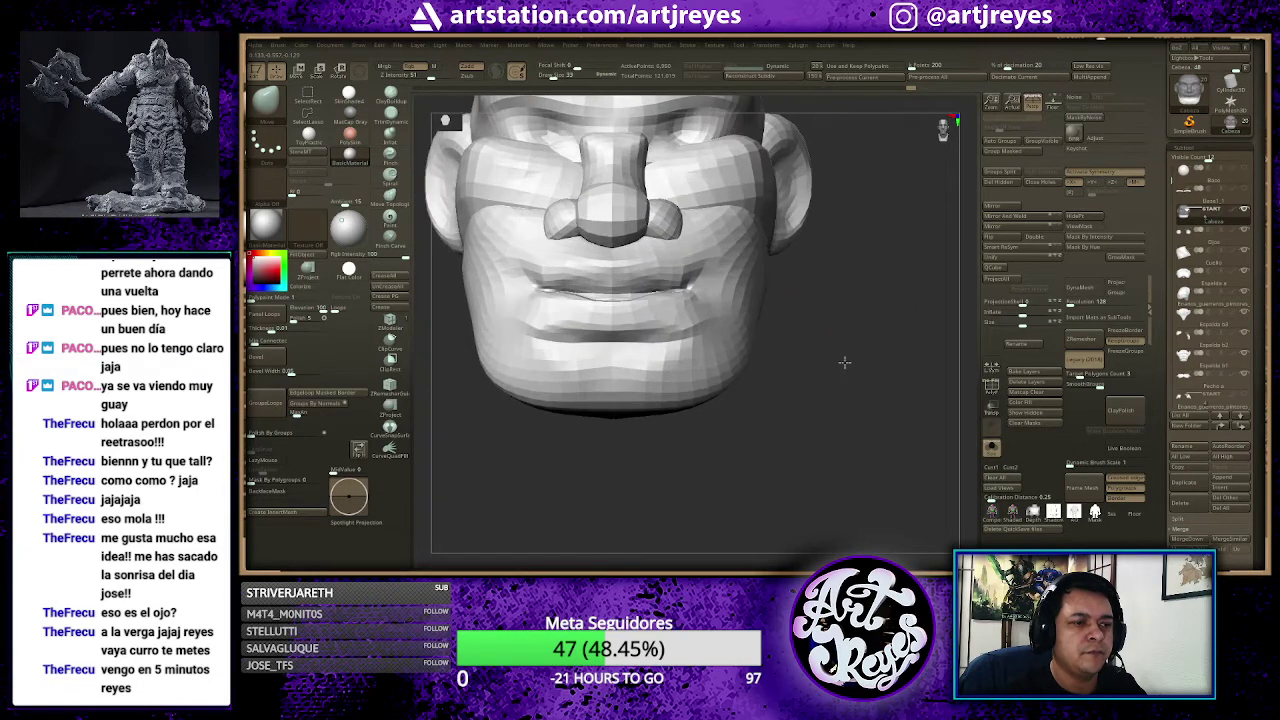
{"action": "right_click", "coordinate": [775, 293]}
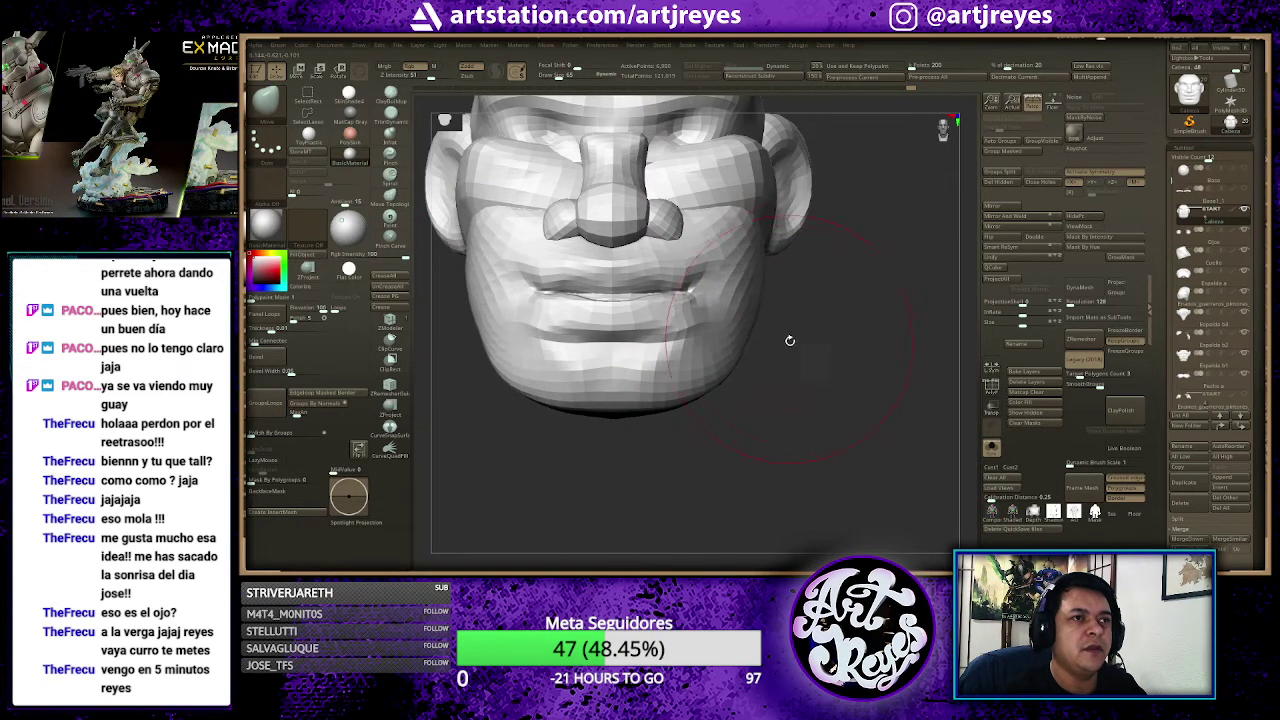
{"action": "mouse_move", "coordinate": [786, 343]}
{"action": "left_mouse_down", "text": "alt"}
{"action": "mouse_move", "coordinate": [705, 425]}
{"action": "mouse_move", "coordinate": [737, 366]}
{"action": "mouse_move", "coordinate": [623, 325]}
{"action": "left_mouse_up", "text": "alt"}
{"action": "key", "text": "ctrl+z"}
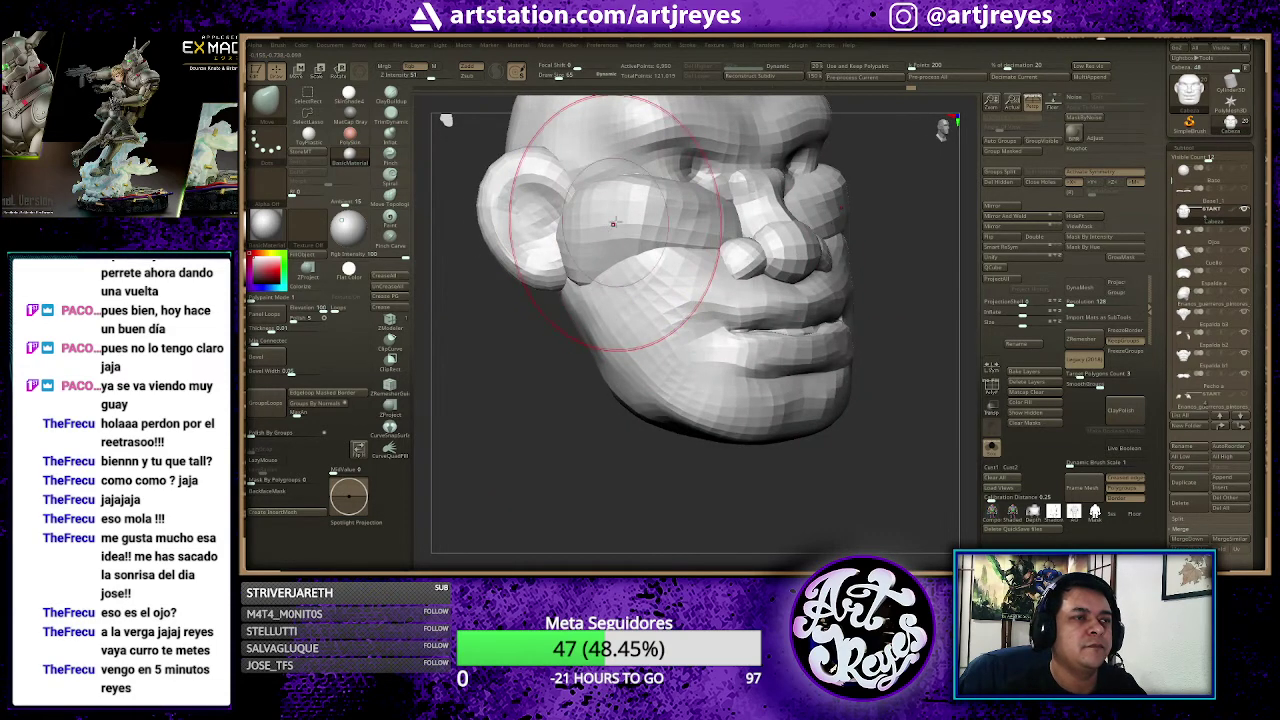
{"action": "key", "text": "ctrl+z"}
{"action": "key", "text": "ctrl+shift+z"}
{"action": "key", "text": "ctrl+shift+z"}
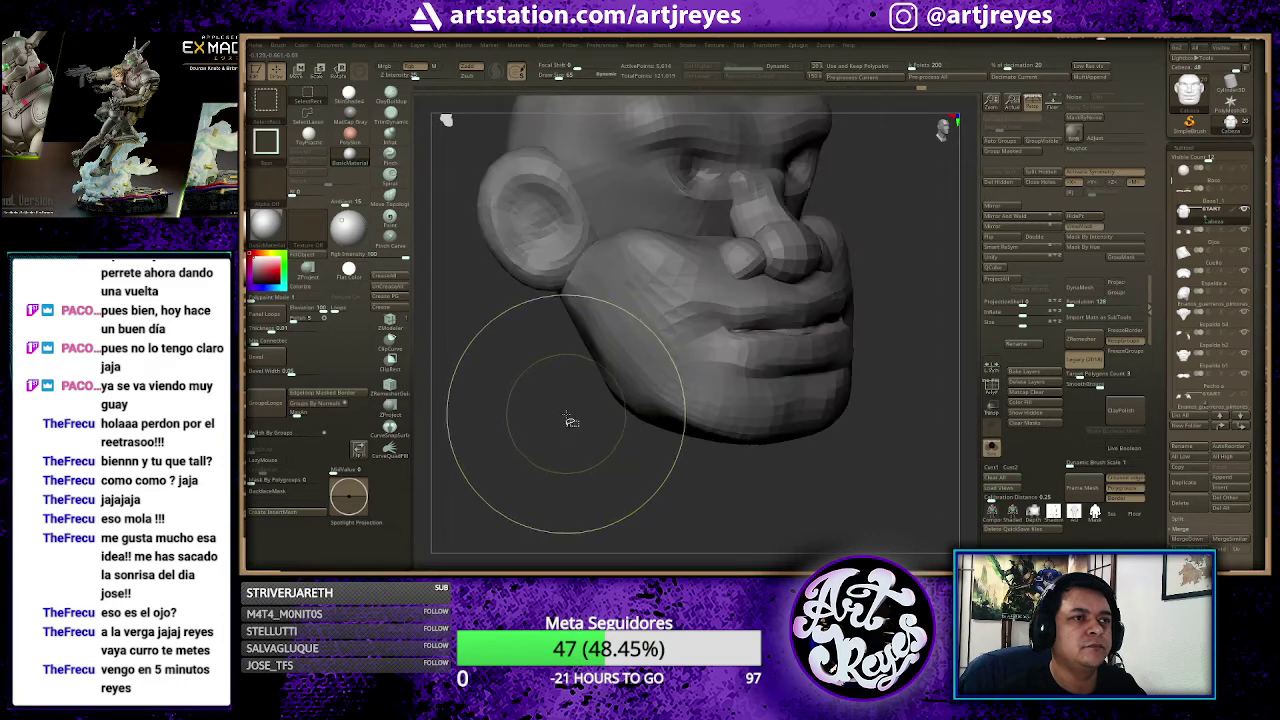
{"action": "key", "text": "ctrl+shift+z"}
{"action": "key", "text": "ctrl+z"}
{"action": "key", "text": "ctrl+shift+z"}
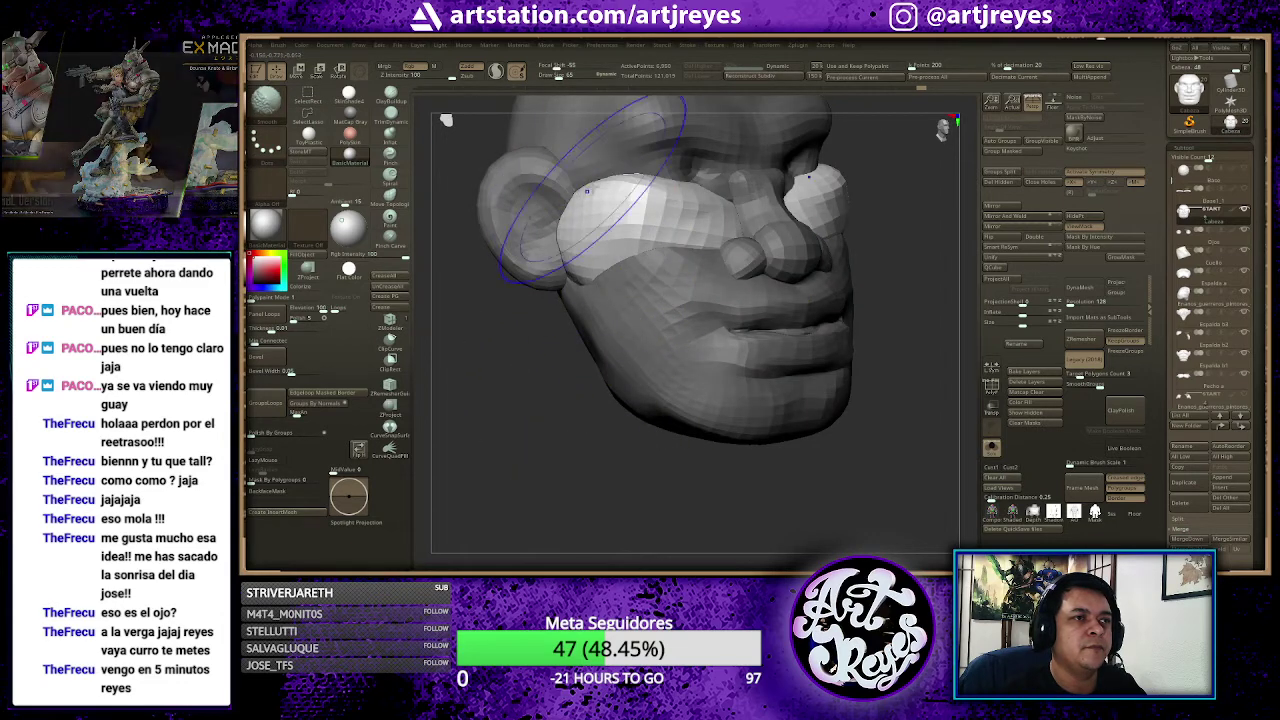
{"action": "key", "text": "ctrl+z"}
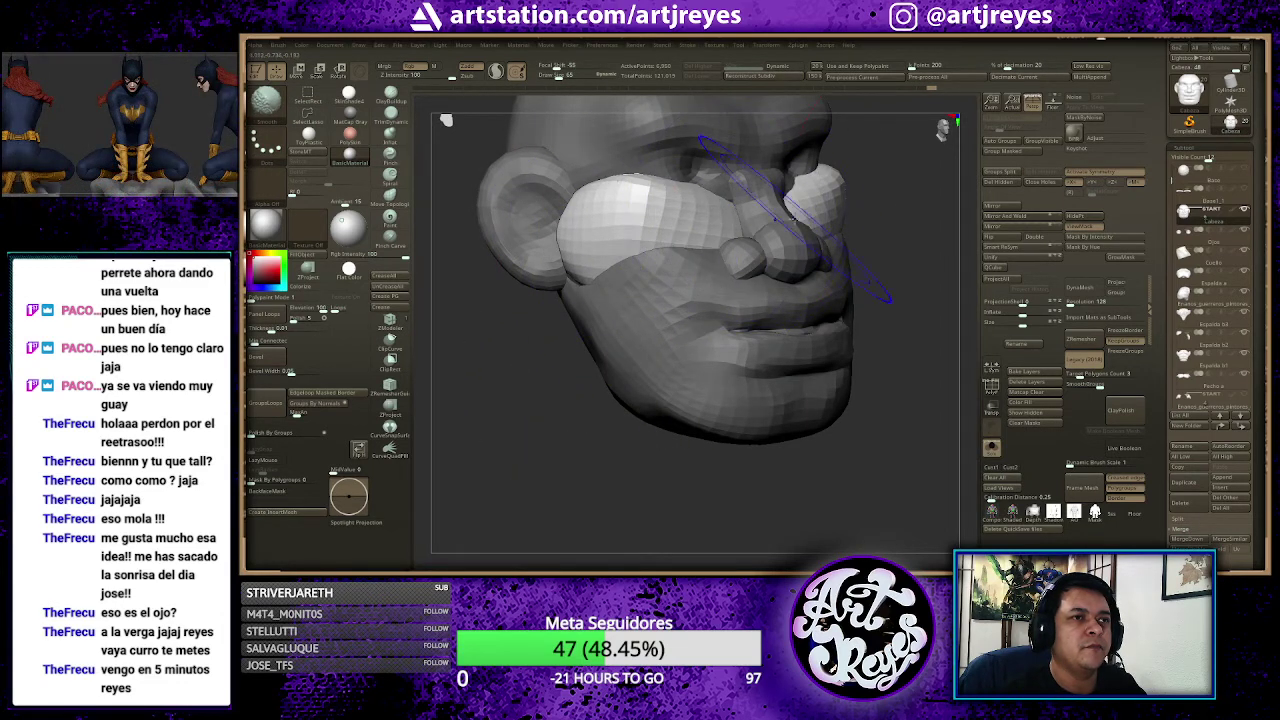
{"action": "key", "text": "ctrl+z"}
Step: Smooth the brow band, set the brush to size 58, and mask the eye areas
{"action": "mouse_move", "coordinate": [895, 168]}
{"action": "left_mouse_down", "text": "shift"}
{"action": "mouse_move", "coordinate": [760, 215]}
{"action": "mouse_move", "coordinate": [743, 194]}
{"action": "left_mouse_up", "text": "shift"}
{"action": "key", "text": "space"}
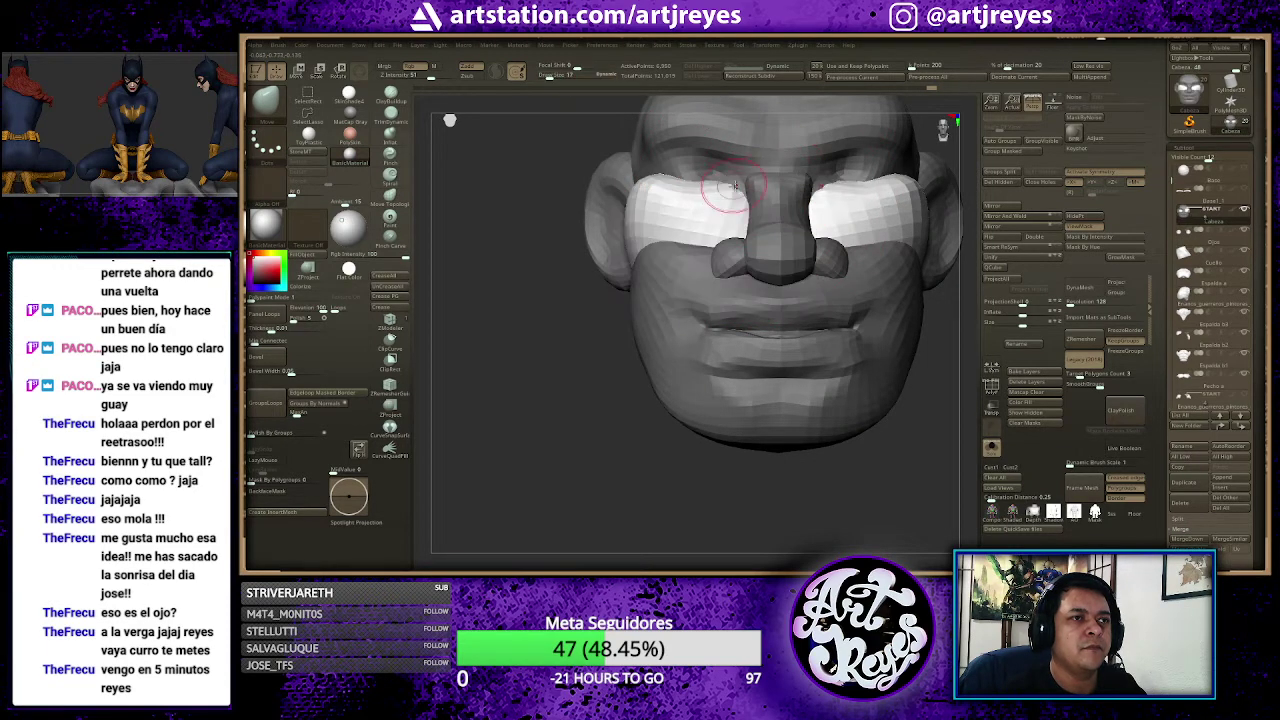
{"action": "key", "text": "shift"}
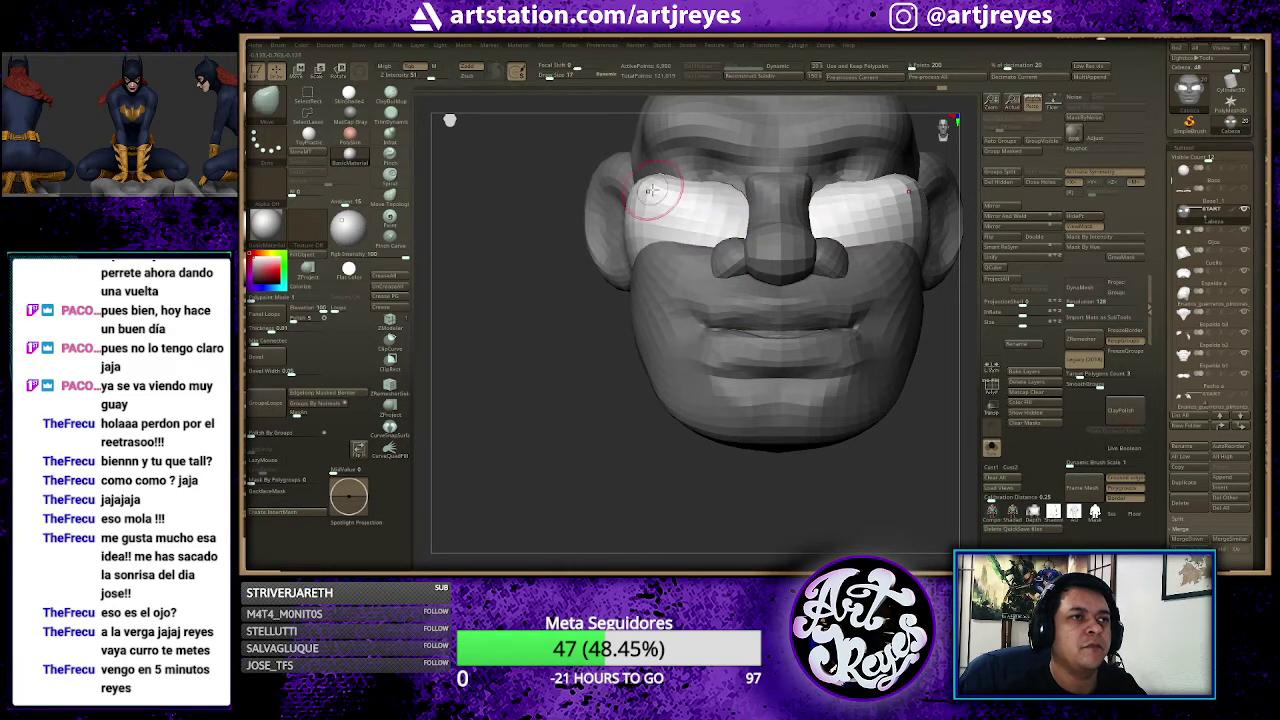
{"action": "key", "text": "space"}
{"action": "left_click_drag", "start_coordinate": [624, 200], "coordinate": [636, 200]}
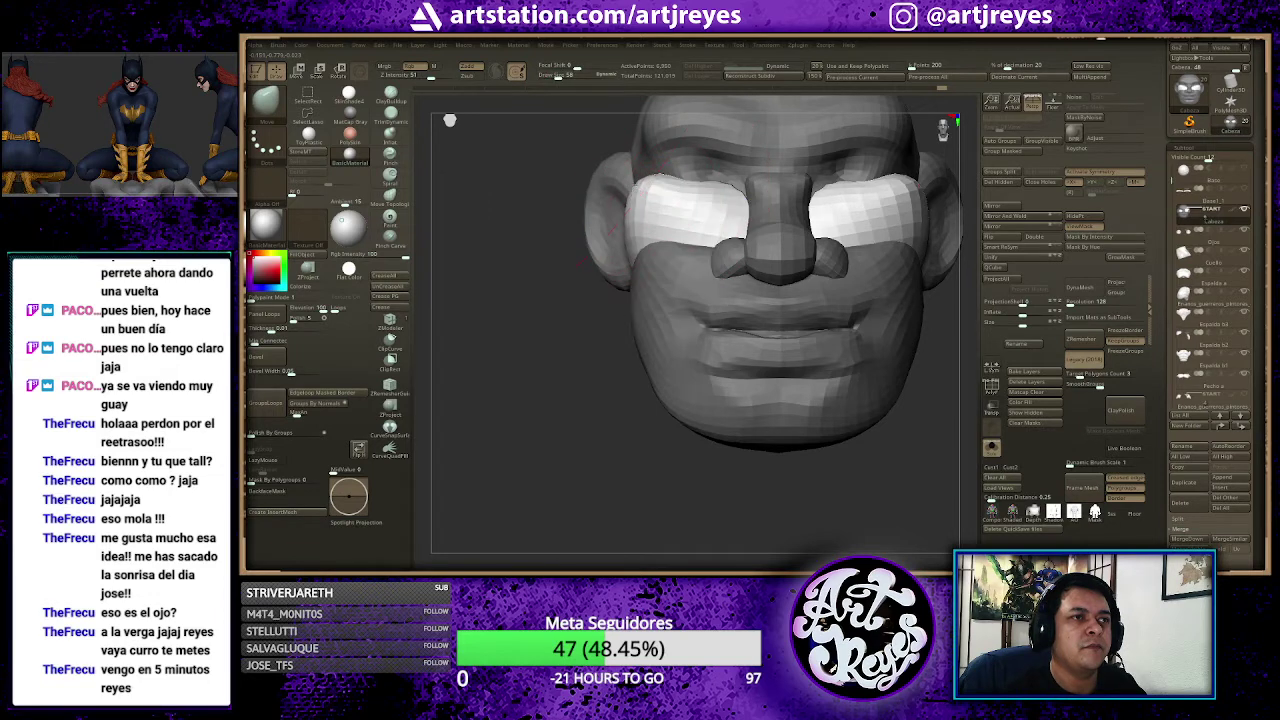
{"action": "left_click", "coordinate": [658, 202], "text": "ctrl"}
{"action": "mouse_move", "coordinate": [560, 380]}
{"action": "left_mouse_down"}
{"action": "mouse_move", "coordinate": [577, 428]}
{"action": "mouse_move", "coordinate": [887, 326]}
{"action": "mouse_move", "coordinate": [871, 294]}
{"action": "left_mouse_up"}
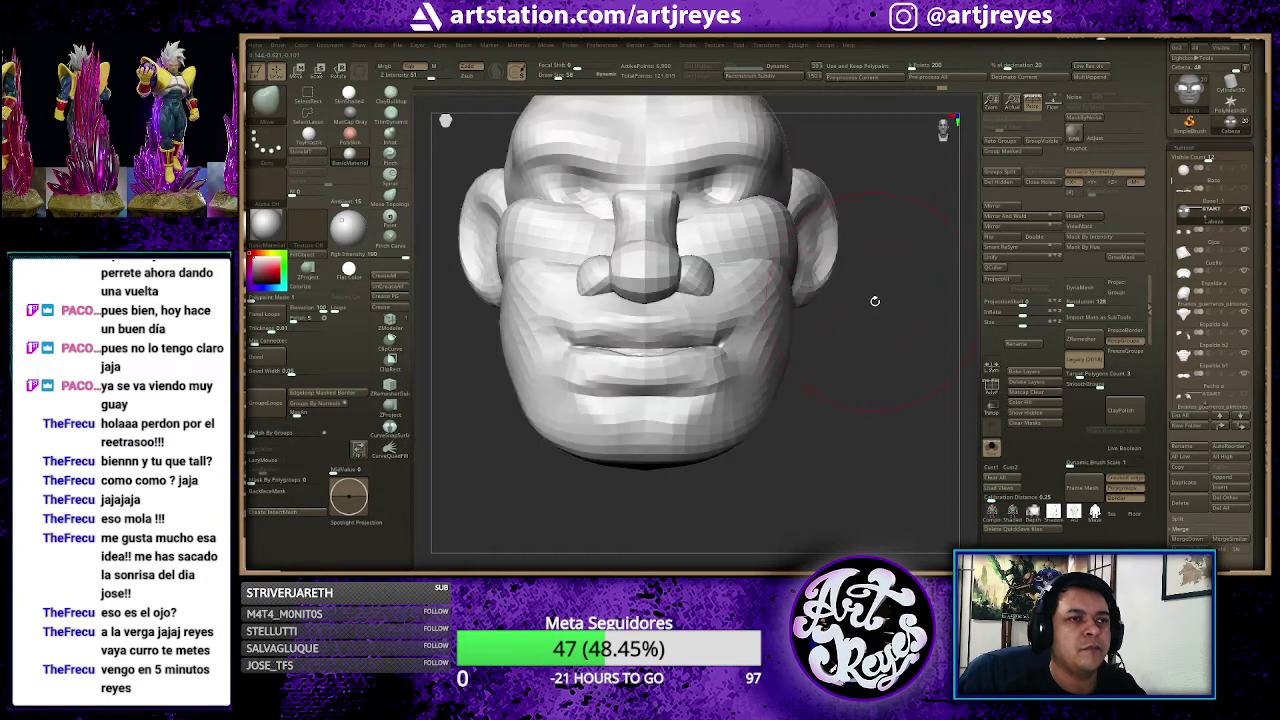
{"action": "key", "text": "space"}
Step: Bulge both cheeks outward beside the nose with the Move brush
{"action": "left_click_drag", "start_coordinate": [776, 264], "coordinate": [790, 274]}
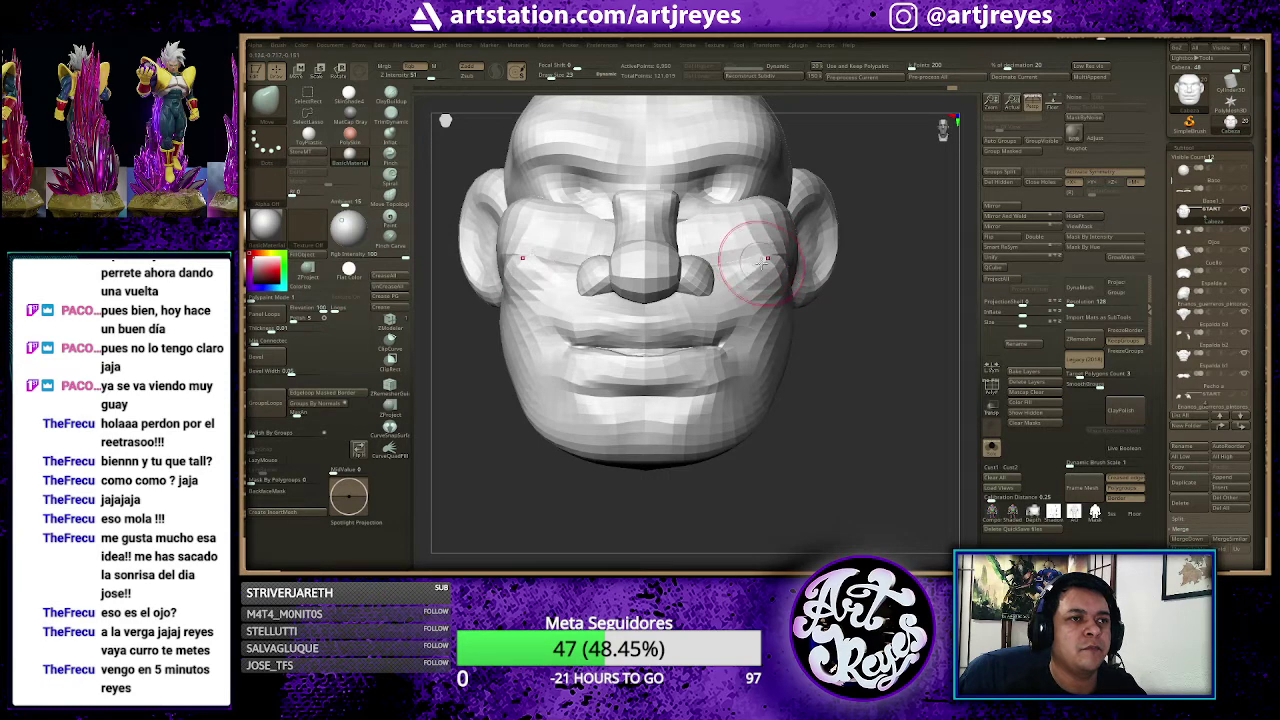
{"action": "key", "text": "shift"}
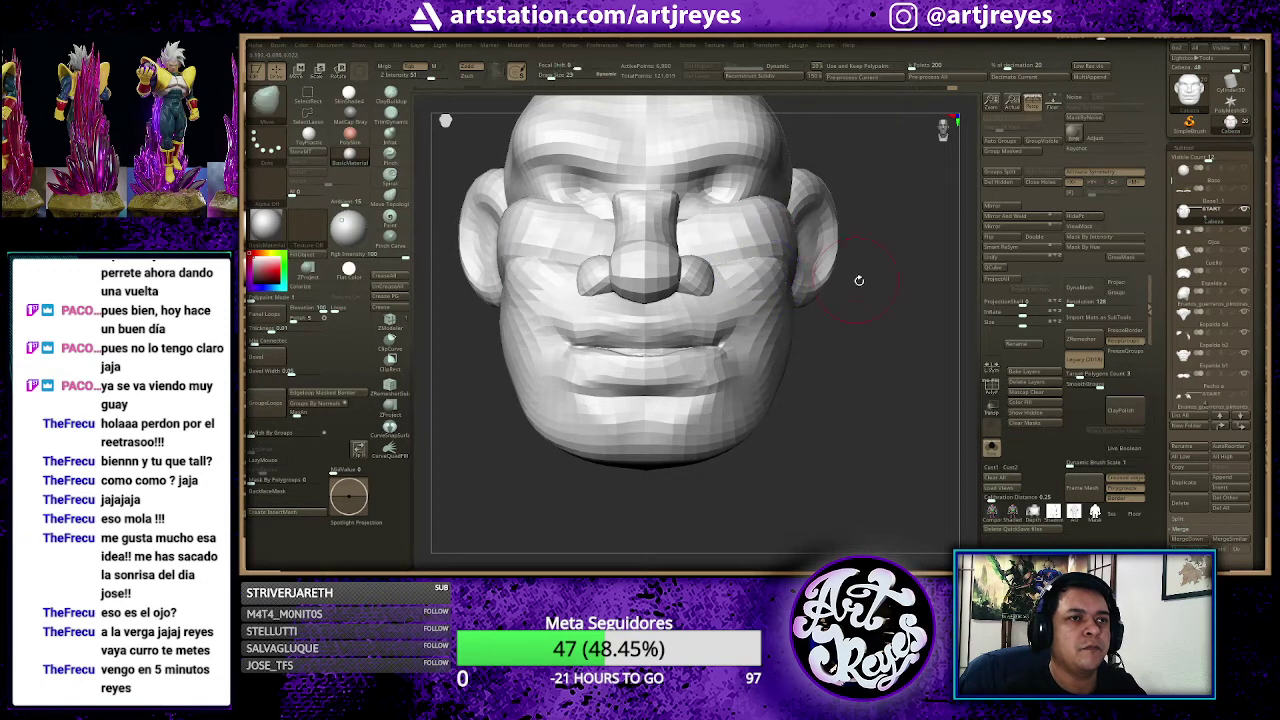
{"action": "left_click_drag", "start_coordinate": [861, 308], "coordinate": [790, 264]}
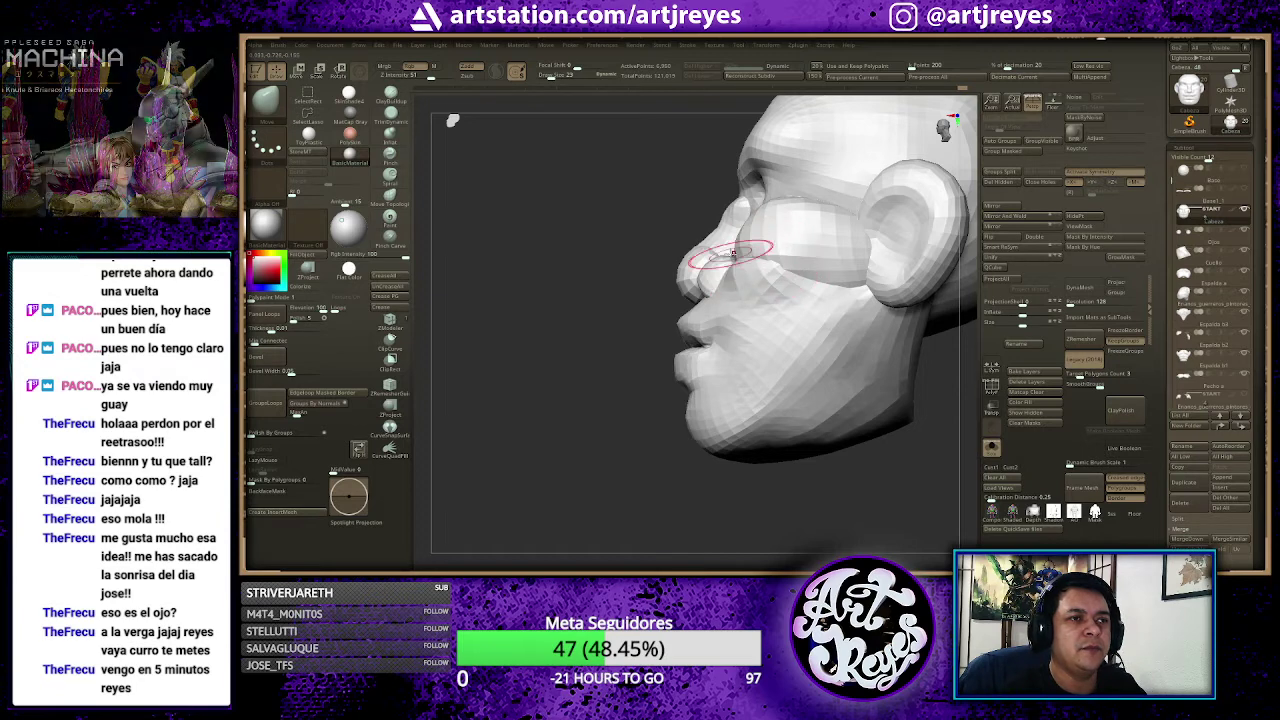
{"action": "left_click_drag", "start_coordinate": [614, 229], "coordinate": [644, 239], "text": "shift"}
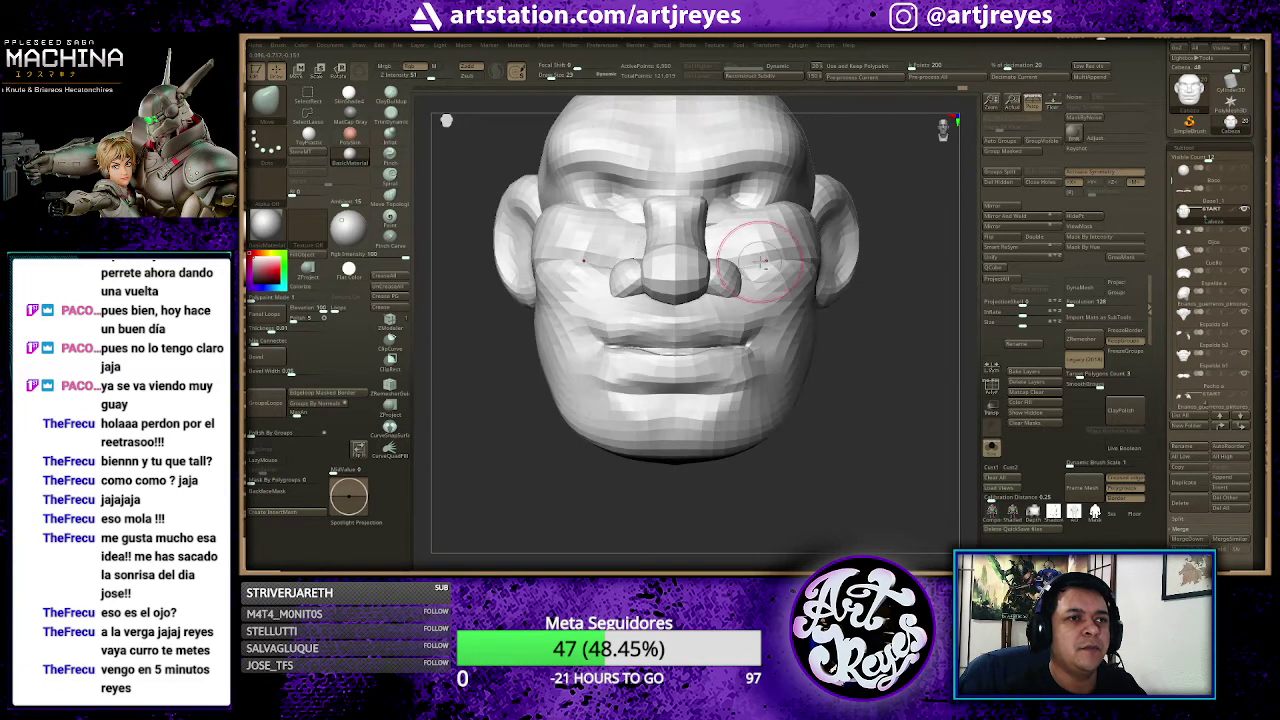
{"action": "right_click", "coordinate": [897, 179]}
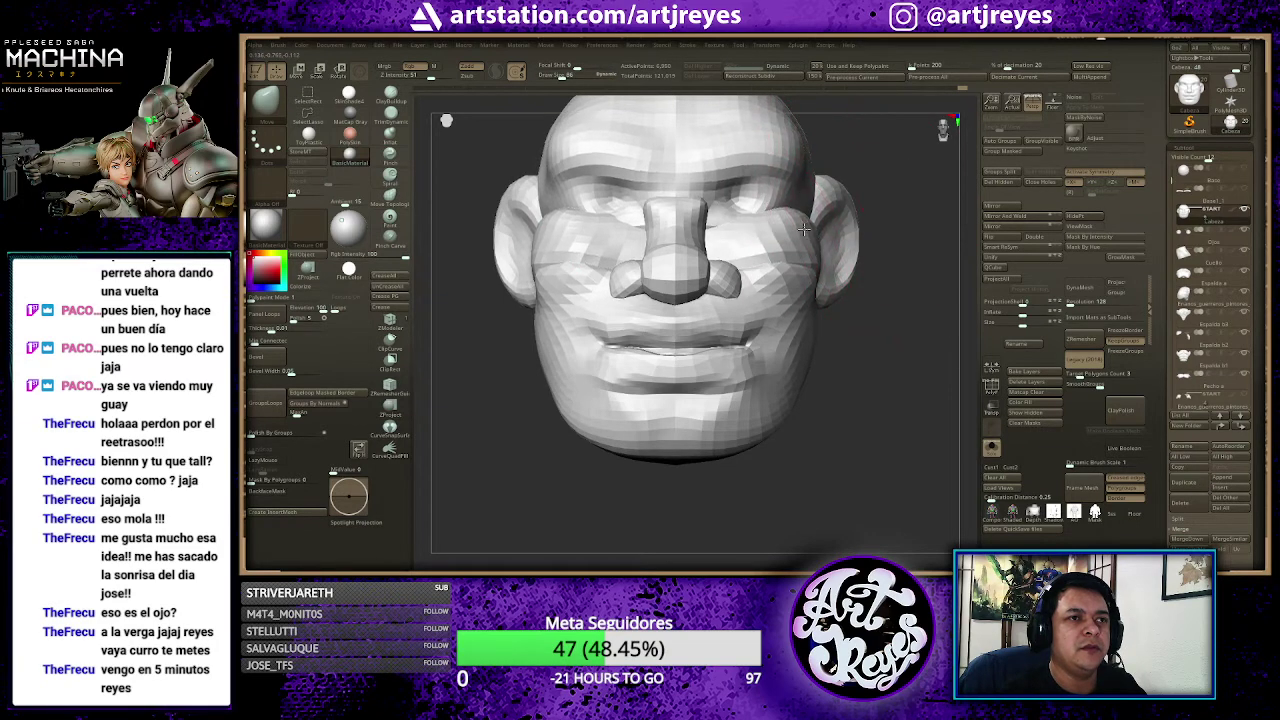
{"action": "left_click_drag", "start_coordinate": [803, 229], "coordinate": [905, 250]}
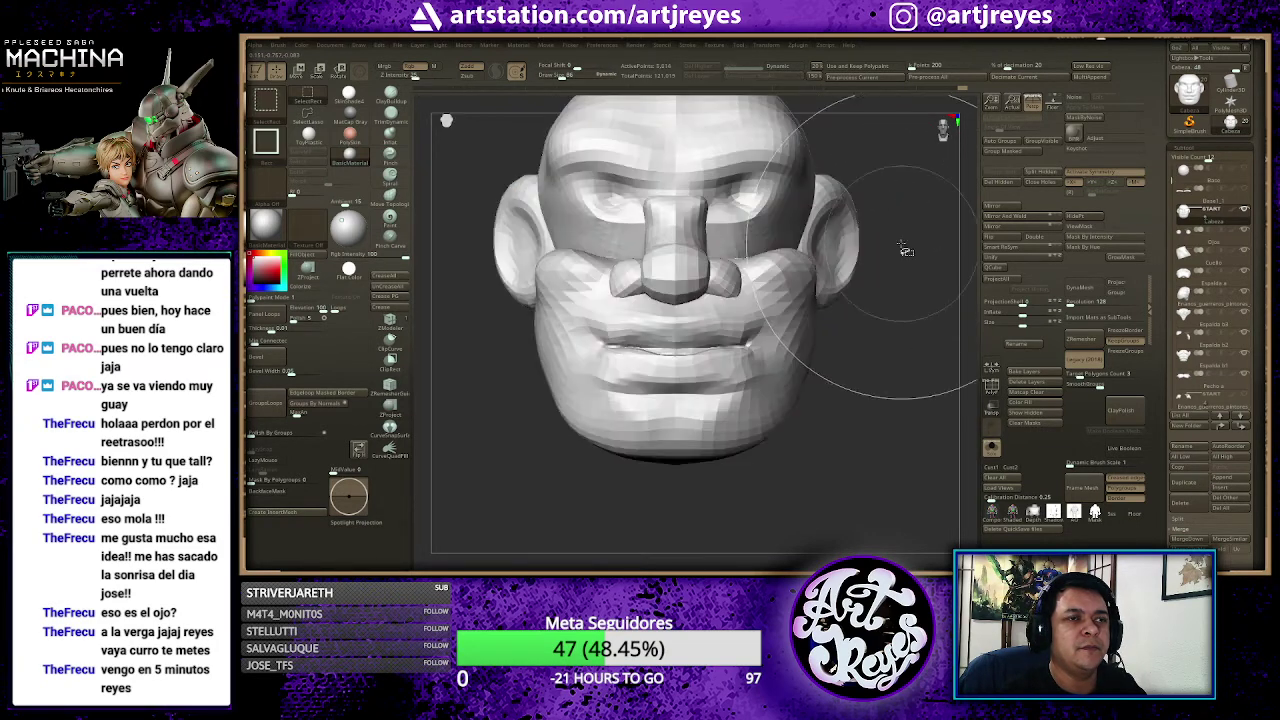
Step: Mask the head, unmask a band across the eyes, and re-mask its right edge
{"action": "left_click", "coordinate": [905, 250], "text": "ctrl"}
{"action": "mouse_move", "coordinate": [830, 235]}
{"action": "left_mouse_down", "text": "ctrl+alt"}
{"action": "mouse_move", "coordinate": [787, 227]}
{"action": "mouse_move", "coordinate": [820, 232]}
{"action": "left_mouse_up", "text": "ctrl+alt"}
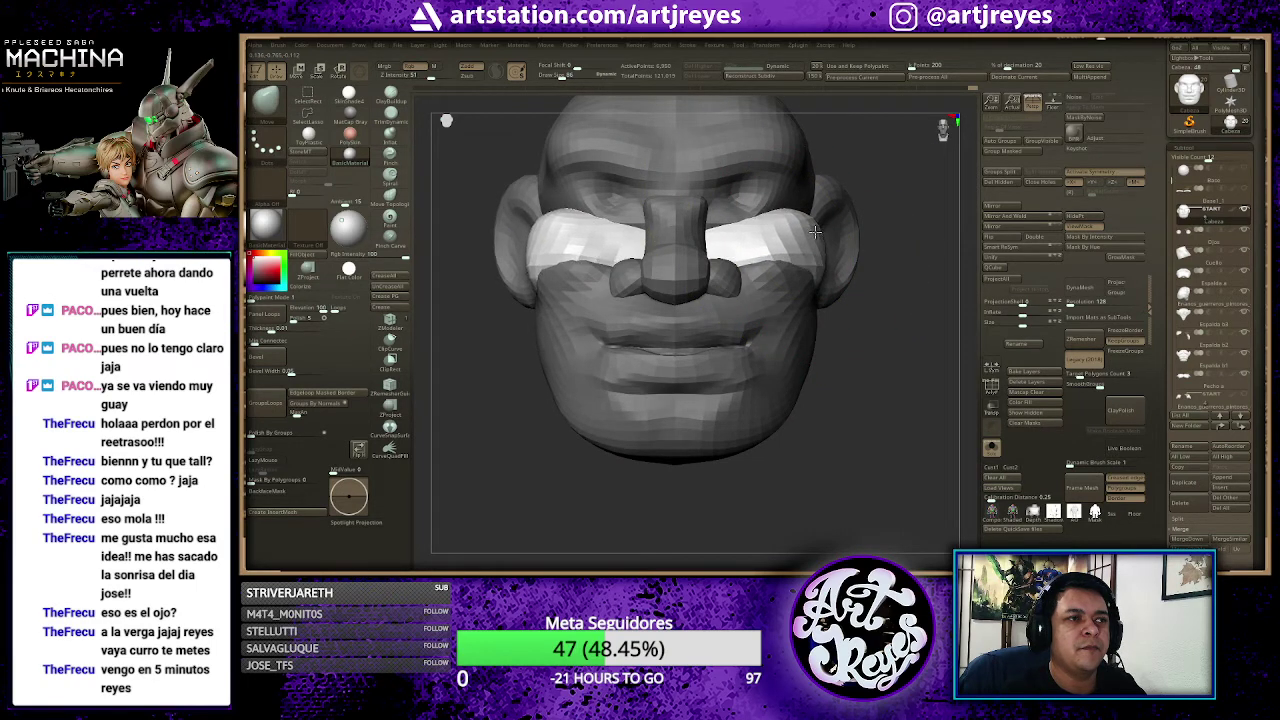
{"action": "right_click_drag", "start_coordinate": [816, 232], "coordinate": [860, 219]}
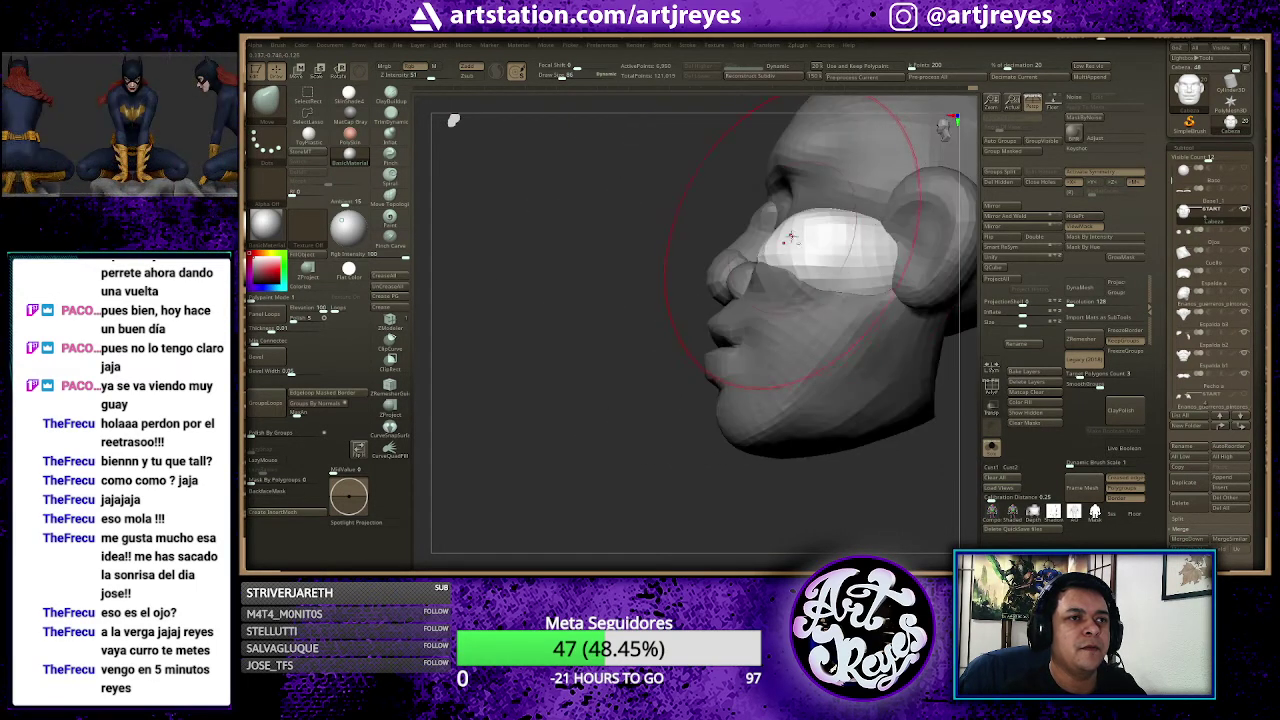
{"action": "key", "text": "space"}
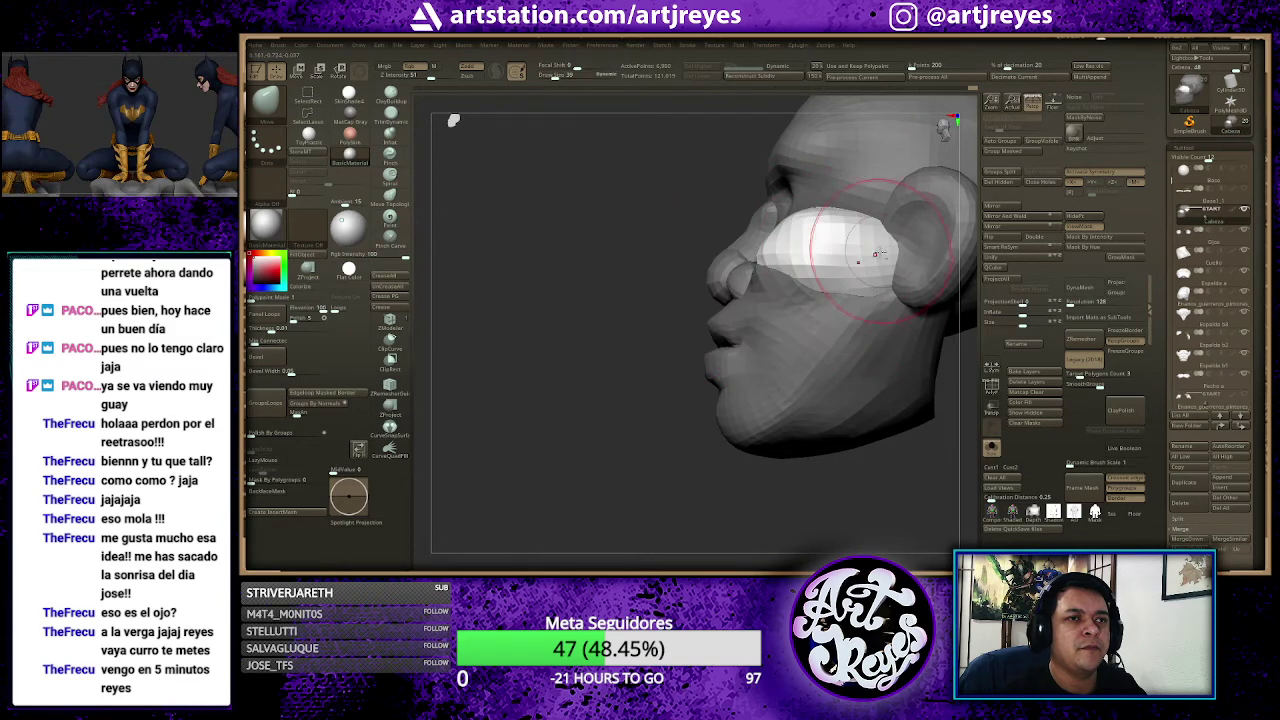
{"action": "left_click_drag", "start_coordinate": [850, 240], "coordinate": [873, 254], "text": "ctrl"}
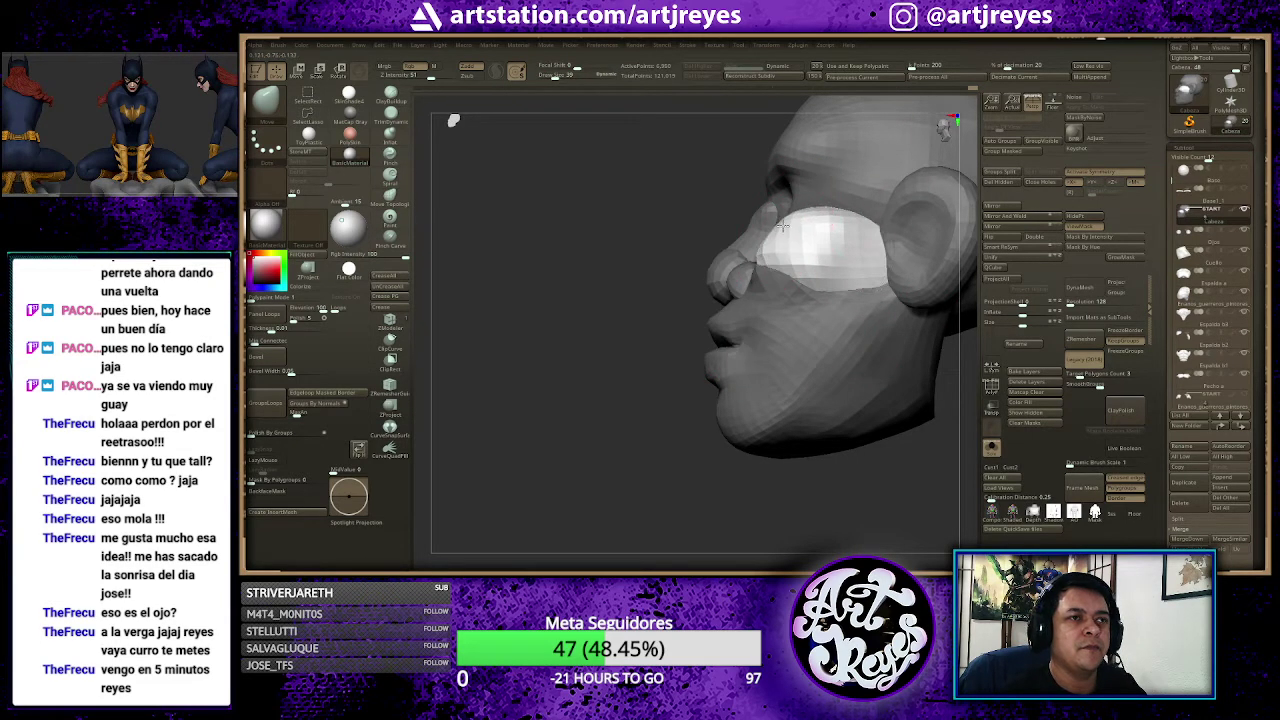
Step: Sculpt the upper lip surface and return to a straight front view
{"action": "right_click_drag", "start_coordinate": [675, 223], "coordinate": [690, 262]}
{"action": "left_click_drag", "start_coordinate": [777, 210], "coordinate": [785, 213]}
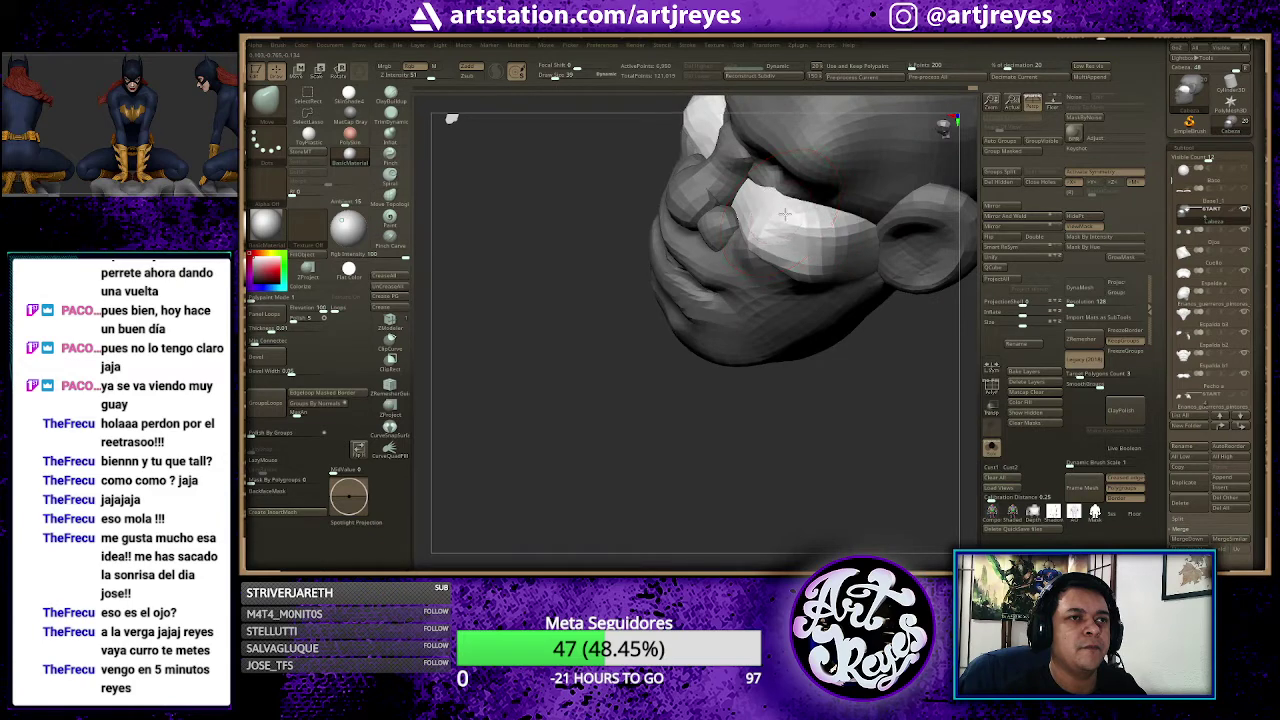
{"action": "mouse_move", "coordinate": [708, 391]}
{"action": "left_mouse_down"}
{"action": "mouse_move", "coordinate": [899, 268]}
{"action": "mouse_move", "coordinate": [855, 190]}
{"action": "mouse_move", "coordinate": [900, 208]}
{"action": "mouse_move", "coordinate": [835, 215]}
{"action": "mouse_move", "coordinate": [647, 371]}
{"action": "mouse_move", "coordinate": [577, 395]}
{"action": "left_mouse_up"}
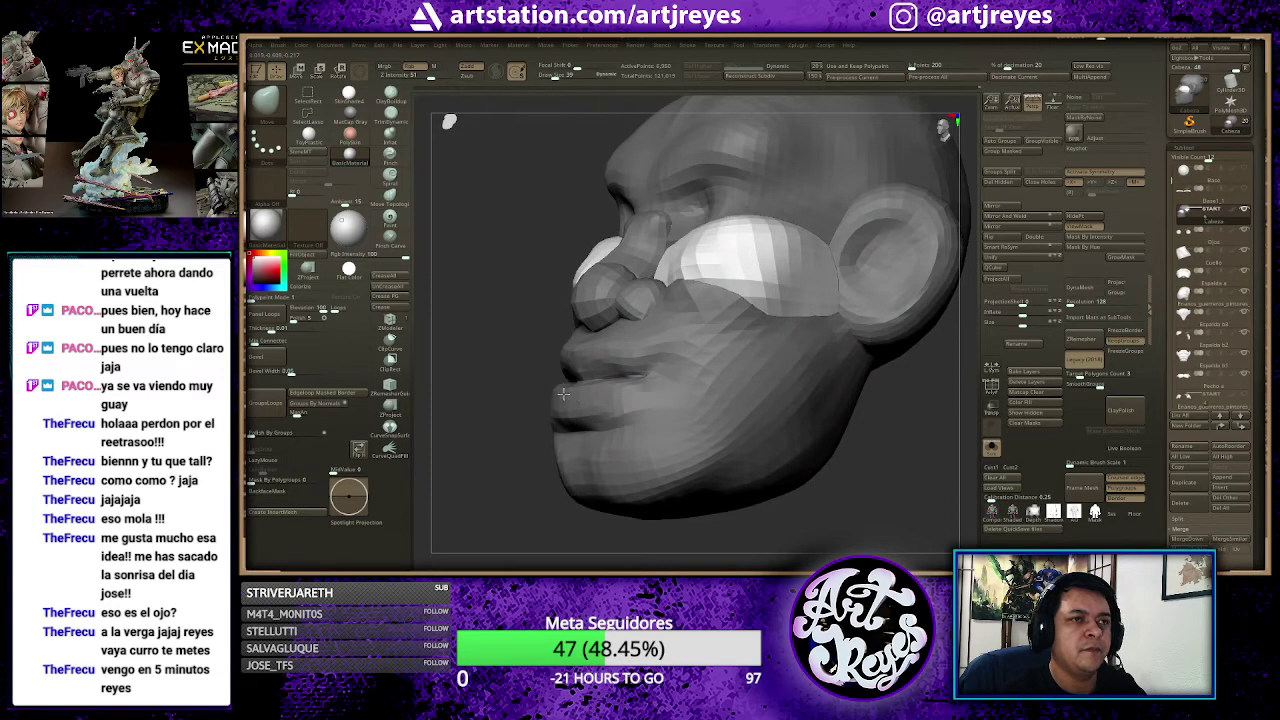
Step: Select the ear SubTool and pull the ear outward and back
{"action": "mouse_move", "coordinate": [916, 443]}
{"action": "left_mouse_down"}
{"action": "mouse_move", "coordinate": [831, 411]}
{"action": "mouse_move", "coordinate": [780, 271]}
{"action": "mouse_move", "coordinate": [825, 409]}
{"action": "left_mouse_up"}
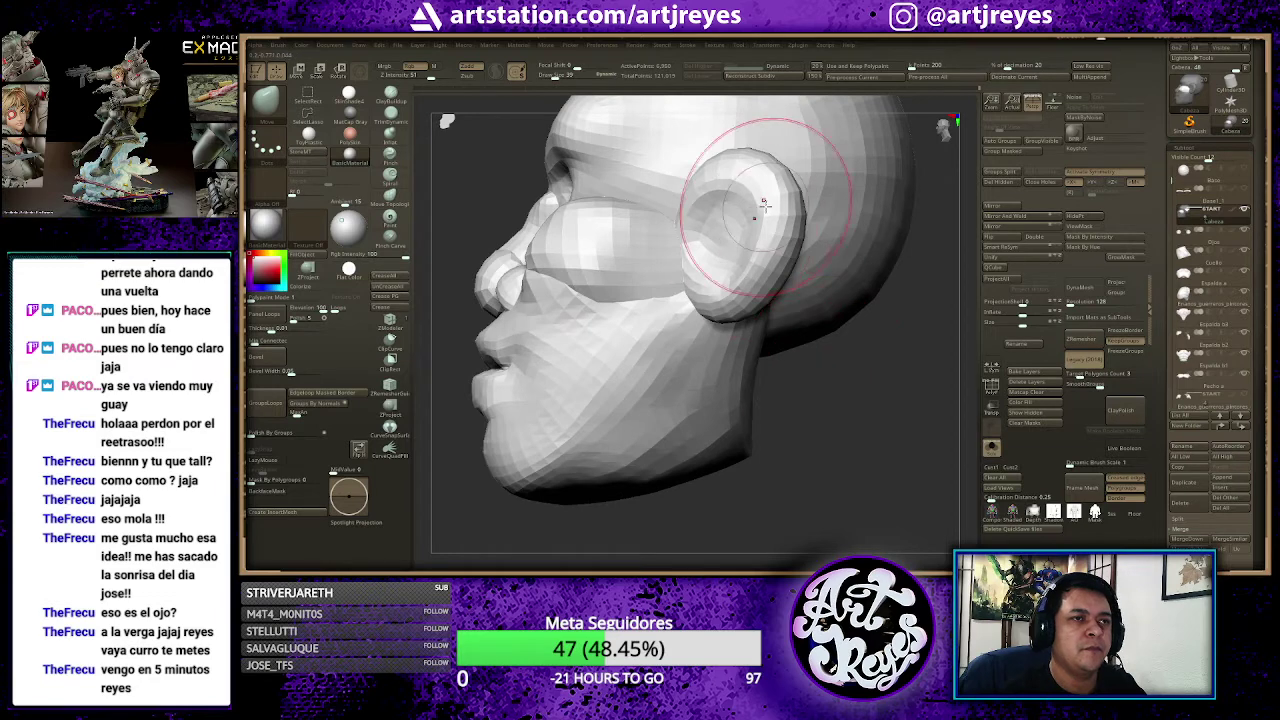
{"action": "left_click", "coordinate": [763, 203], "text": "alt"}
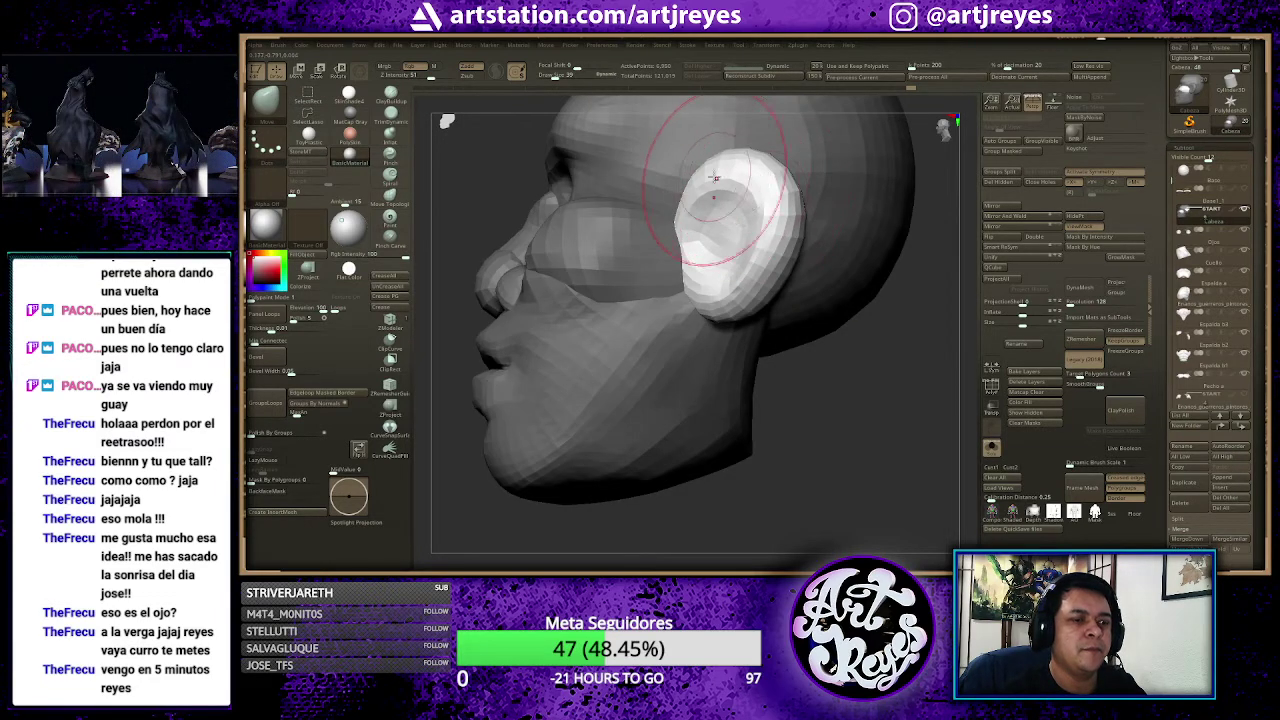
{"action": "mouse_move", "coordinate": [715, 178]}
{"action": "left_mouse_down"}
{"action": "mouse_move", "coordinate": [806, 176]}
{"action": "mouse_move", "coordinate": [747, 281]}
{"action": "left_mouse_up"}
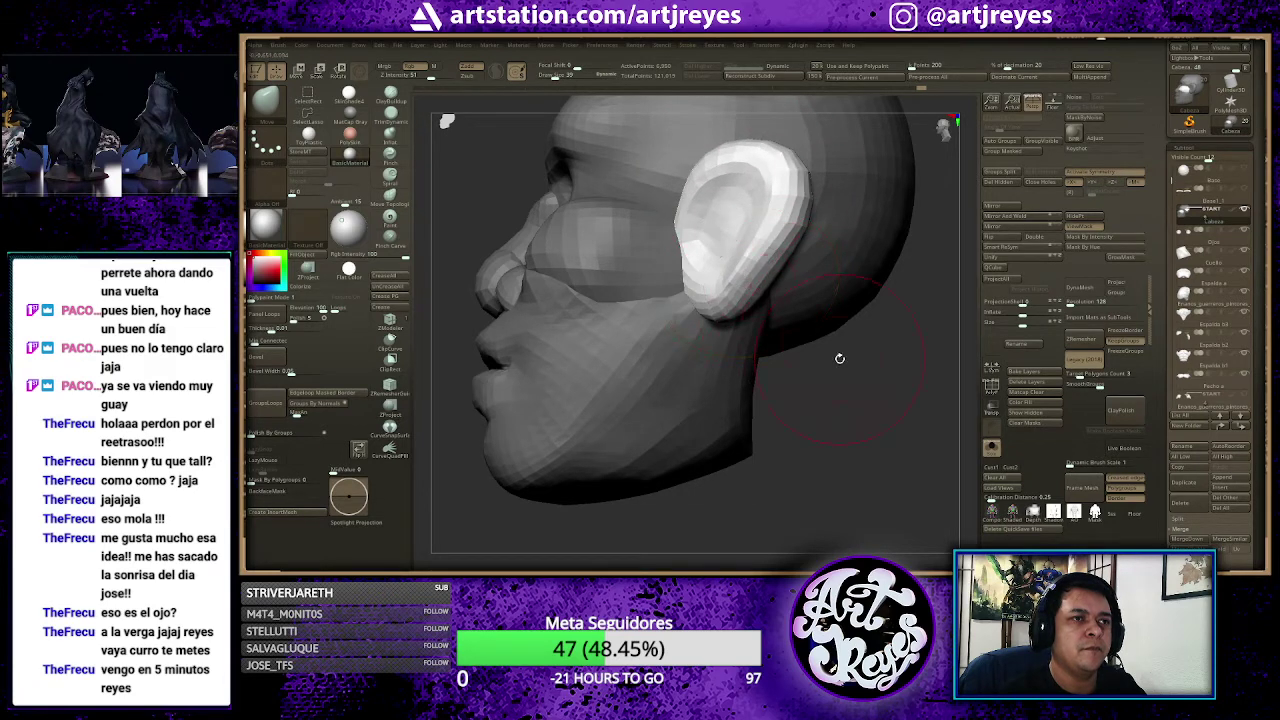
{"action": "left_click_drag", "start_coordinate": [839, 358], "coordinate": [871, 371]}
{"action": "left_click_drag", "start_coordinate": [803, 344], "coordinate": [903, 401]}
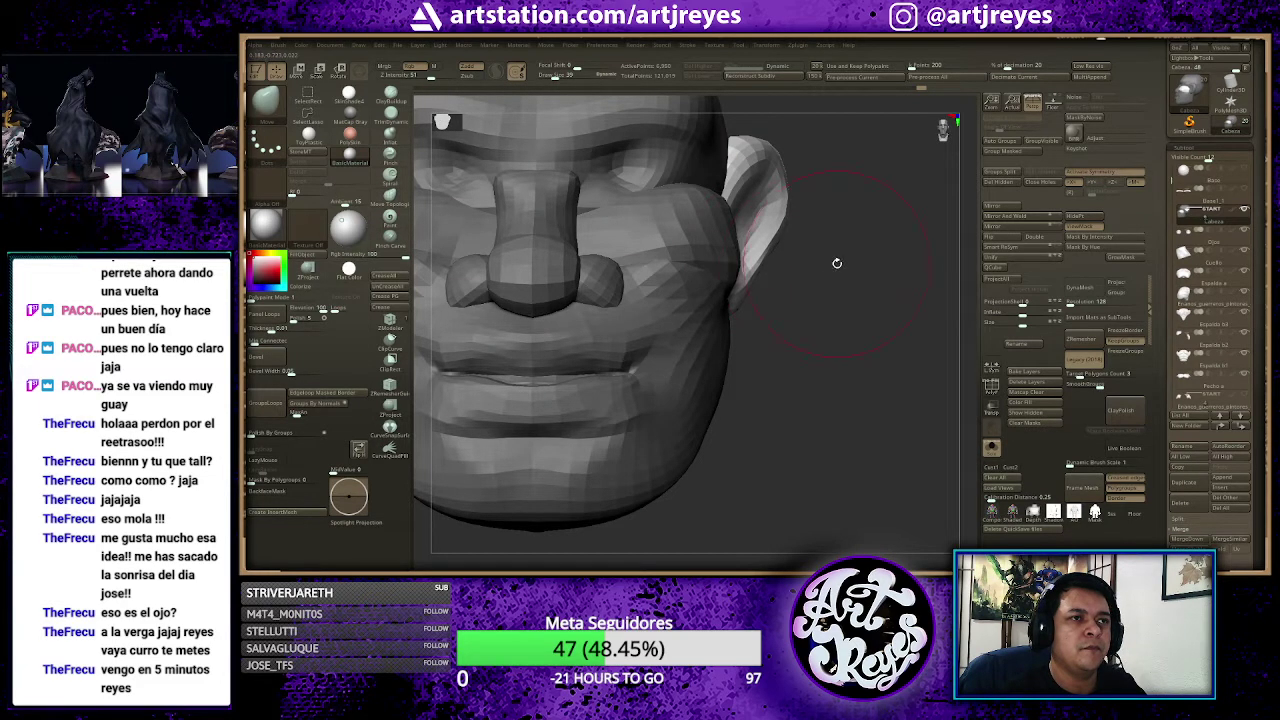
Step: Hollow the inner ear into a C shape and shape the top of the ear
{"action": "left_click_drag", "start_coordinate": [837, 263], "coordinate": [755, 297]}
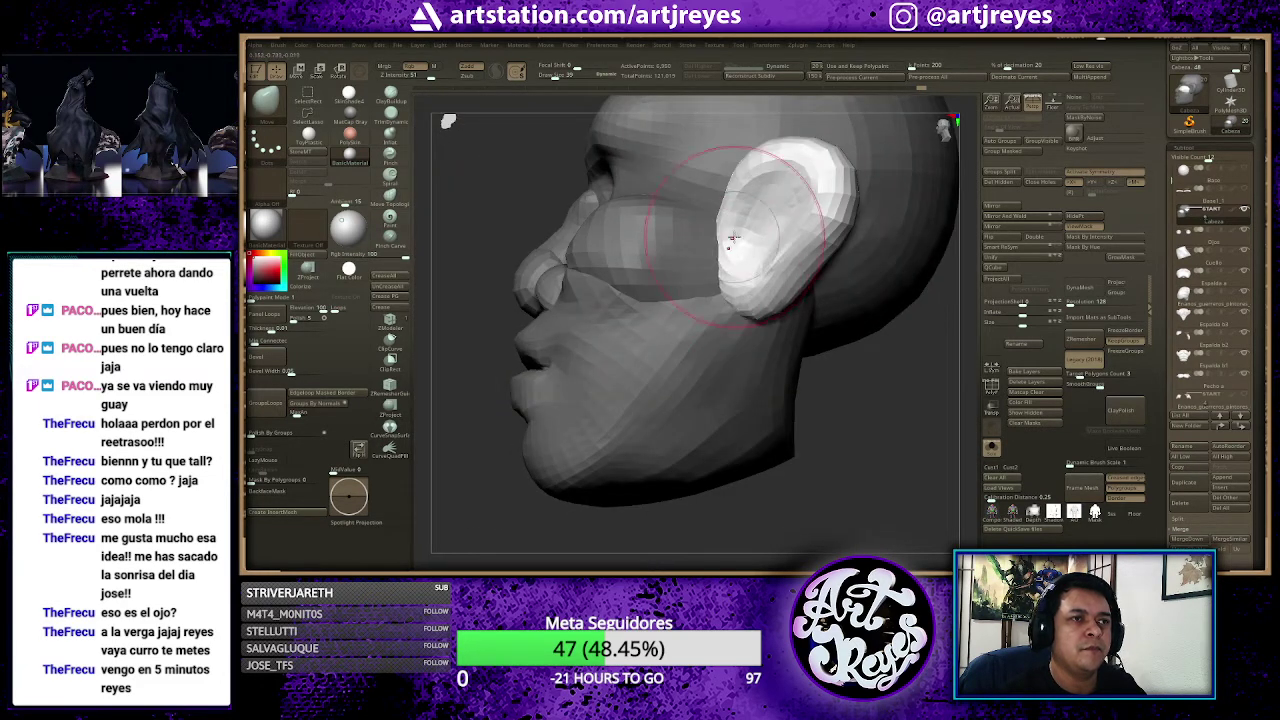
{"action": "left_click_drag", "start_coordinate": [733, 238], "coordinate": [760, 170]}
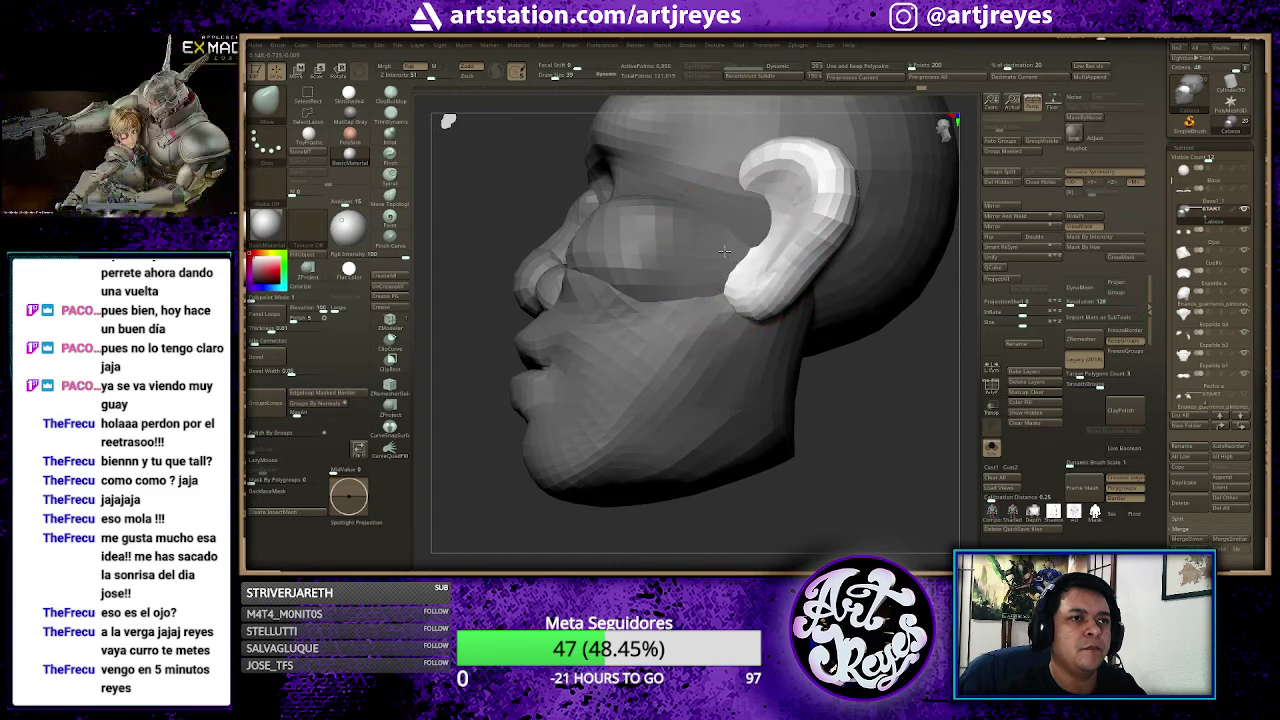
{"action": "left_click_drag", "start_coordinate": [870, 362], "coordinate": [790, 230]}
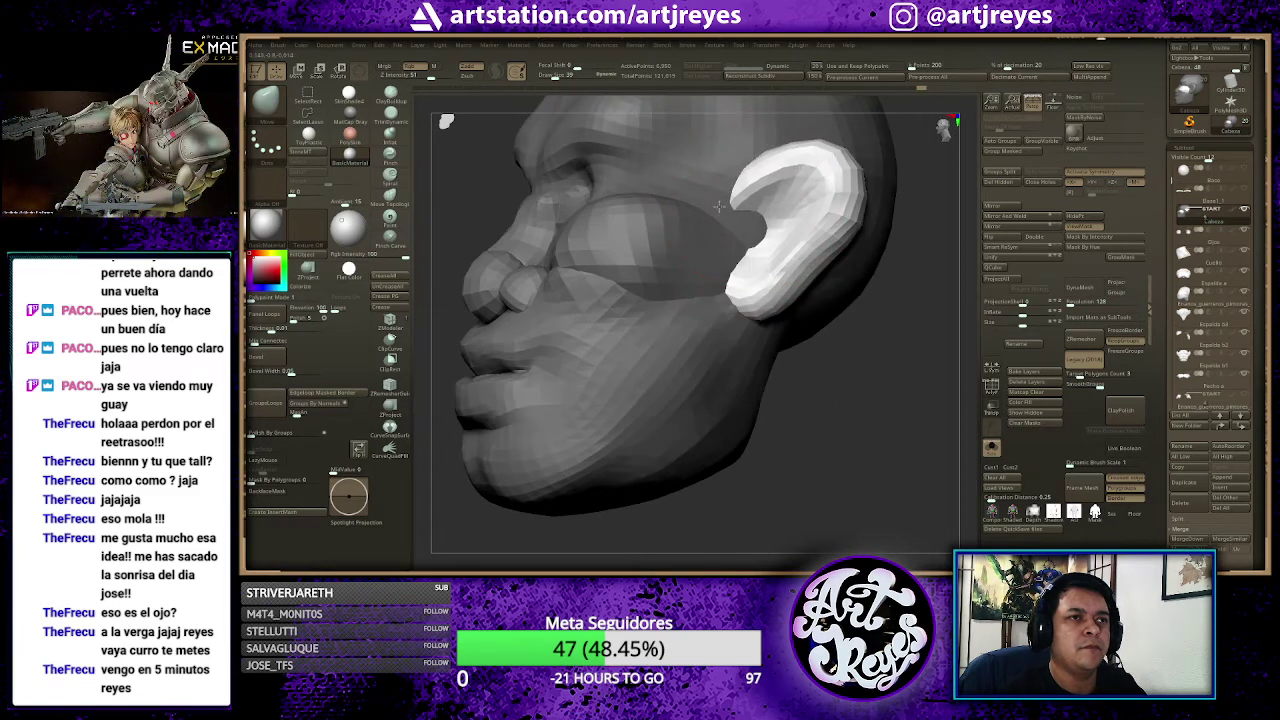
{"action": "left_click_drag", "start_coordinate": [816, 183], "coordinate": [816, 158]}
{"action": "left_click_drag", "start_coordinate": [893, 368], "coordinate": [771, 366]}
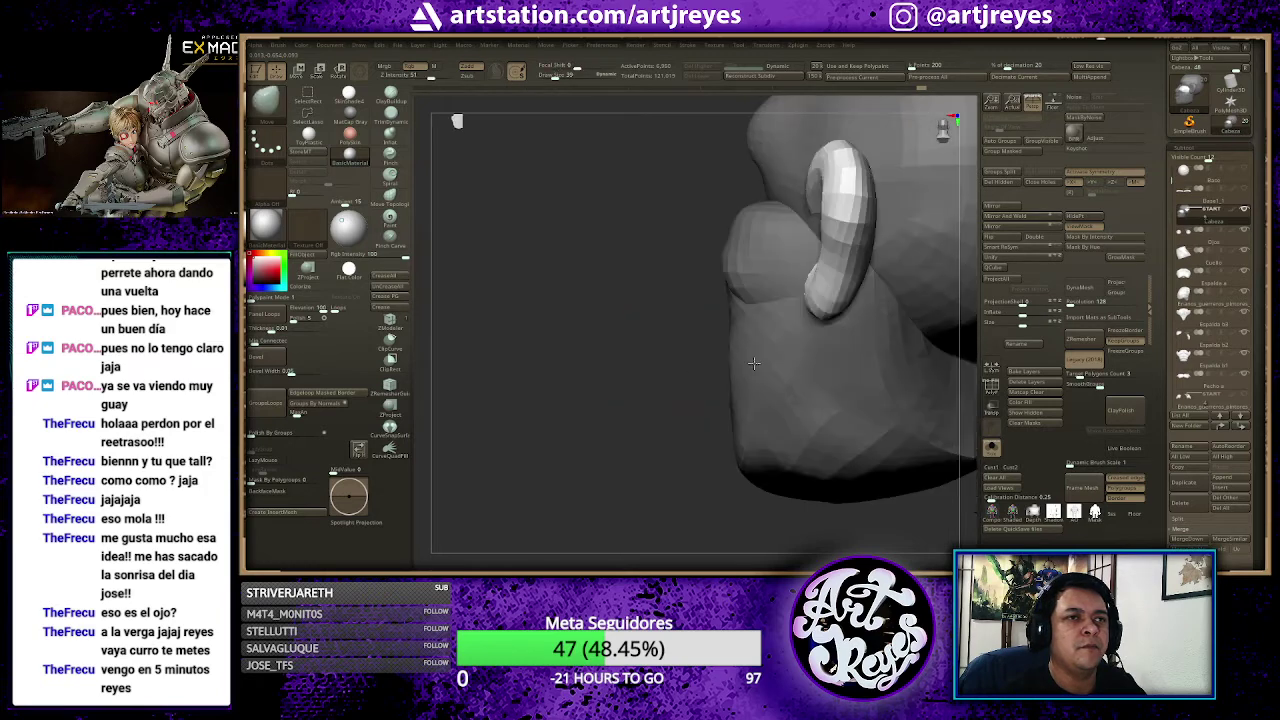
{"action": "mouse_move", "coordinate": [882, 374]}
{"action": "left_mouse_down", "text": "alt"}
{"action": "mouse_move", "coordinate": [857, 354]}
{"action": "mouse_move", "coordinate": [906, 362]}
{"action": "left_mouse_up", "text": "alt"}
{"action": "mouse_move", "coordinate": [848, 297]}
{"action": "left_mouse_down", "text": "alt"}
{"action": "mouse_move", "coordinate": [829, 357]}
{"action": "mouse_move", "coordinate": [846, 371]}
{"action": "left_mouse_up", "text": "alt"}
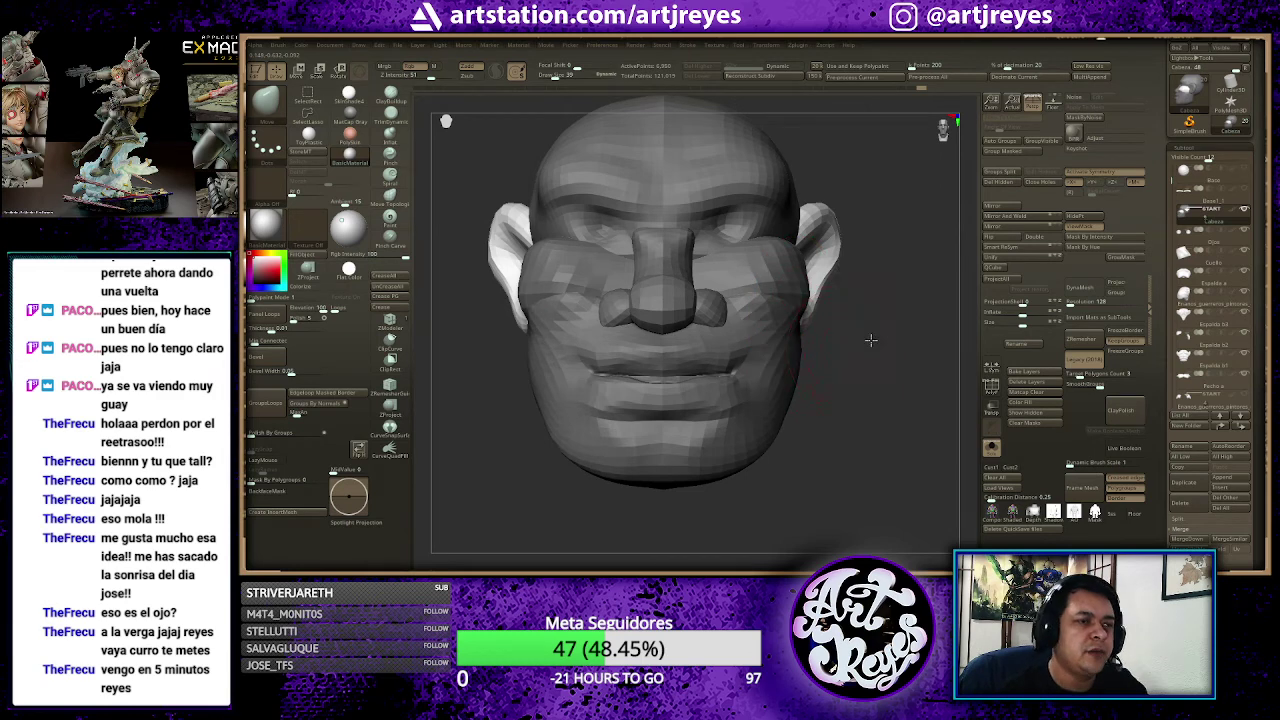
Step: Clear the old mask from the whole head
{"action": "mouse_move", "coordinate": [870, 340]}
{"action": "left_mouse_down"}
{"action": "mouse_move", "coordinate": [851, 337]}
{"action": "mouse_move", "coordinate": [860, 368]}
{"action": "left_mouse_up"}
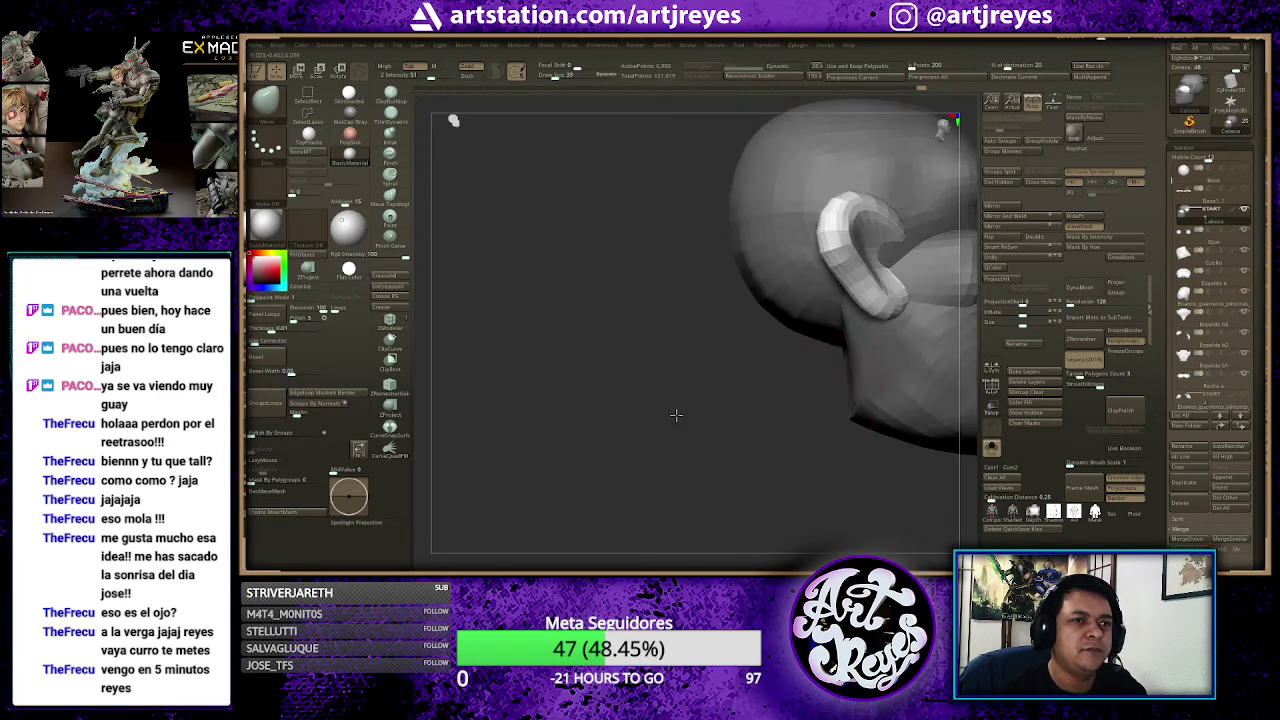
{"action": "key", "text": "f"}
{"action": "left_click_drag", "start_coordinate": [640, 400], "coordinate": [672, 462], "text": "ctrl+shift"}
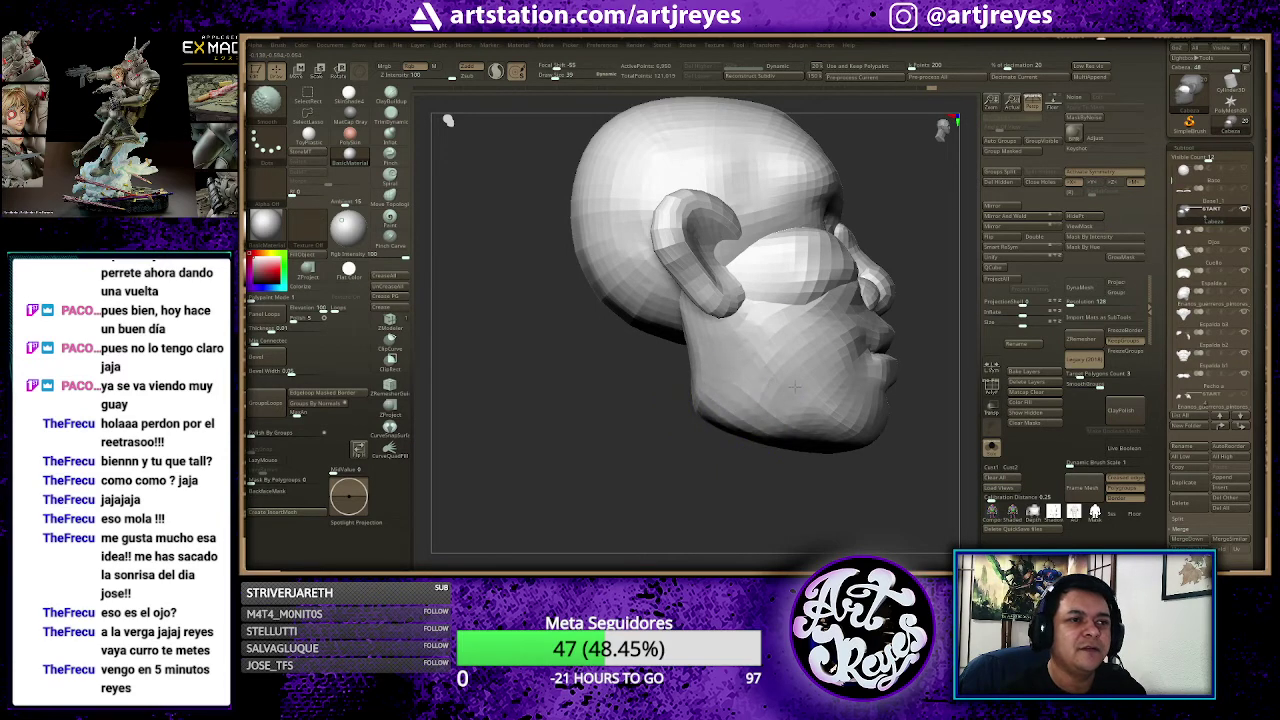
{"action": "left_click_drag", "start_coordinate": [920, 380], "coordinate": [730, 374]}
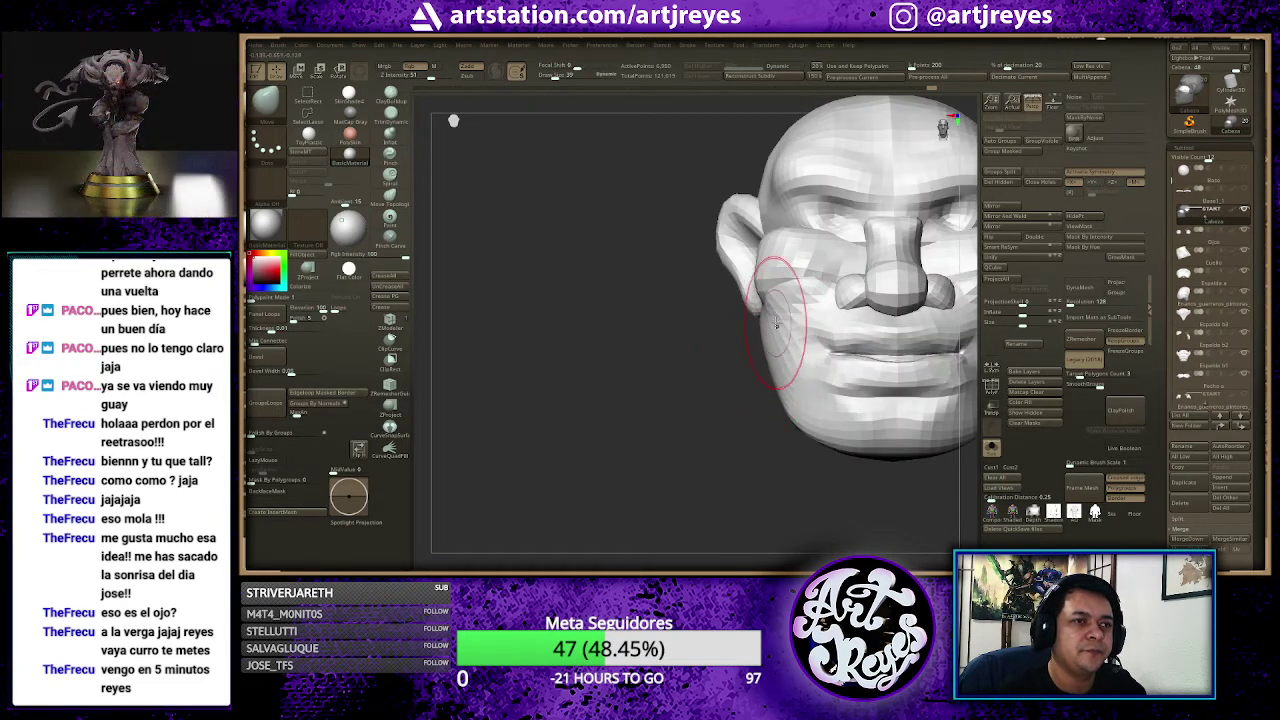
Step: Mask both cheek areas of the face with MaskLasso
{"action": "left_click_drag", "start_coordinate": [771, 364], "coordinate": [765, 300], "text": "ctrl+shift"}
{"action": "left_click_drag", "start_coordinate": [780, 350], "coordinate": [770, 290], "text": "ctrl+shift"}
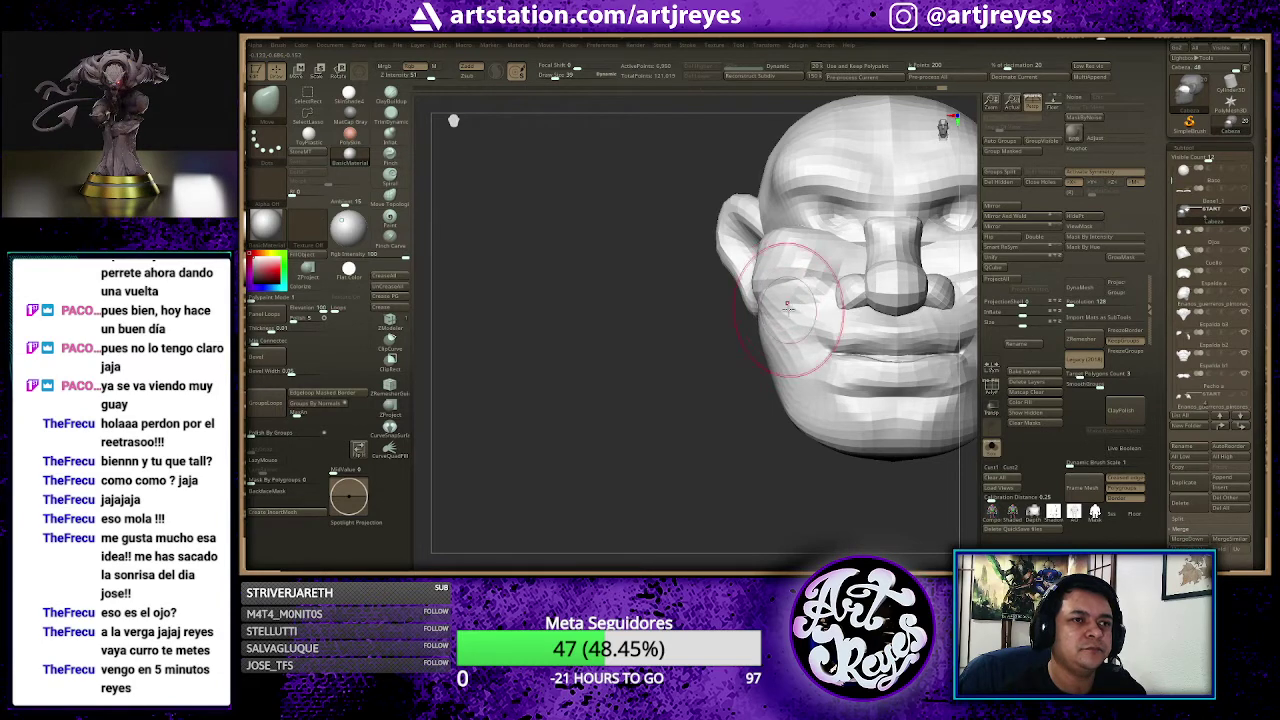
{"action": "left_click_drag", "start_coordinate": [700, 430], "coordinate": [620, 422]}
{"action": "left_click_drag", "start_coordinate": [715, 430], "coordinate": [690, 349], "text": "ctrl"}
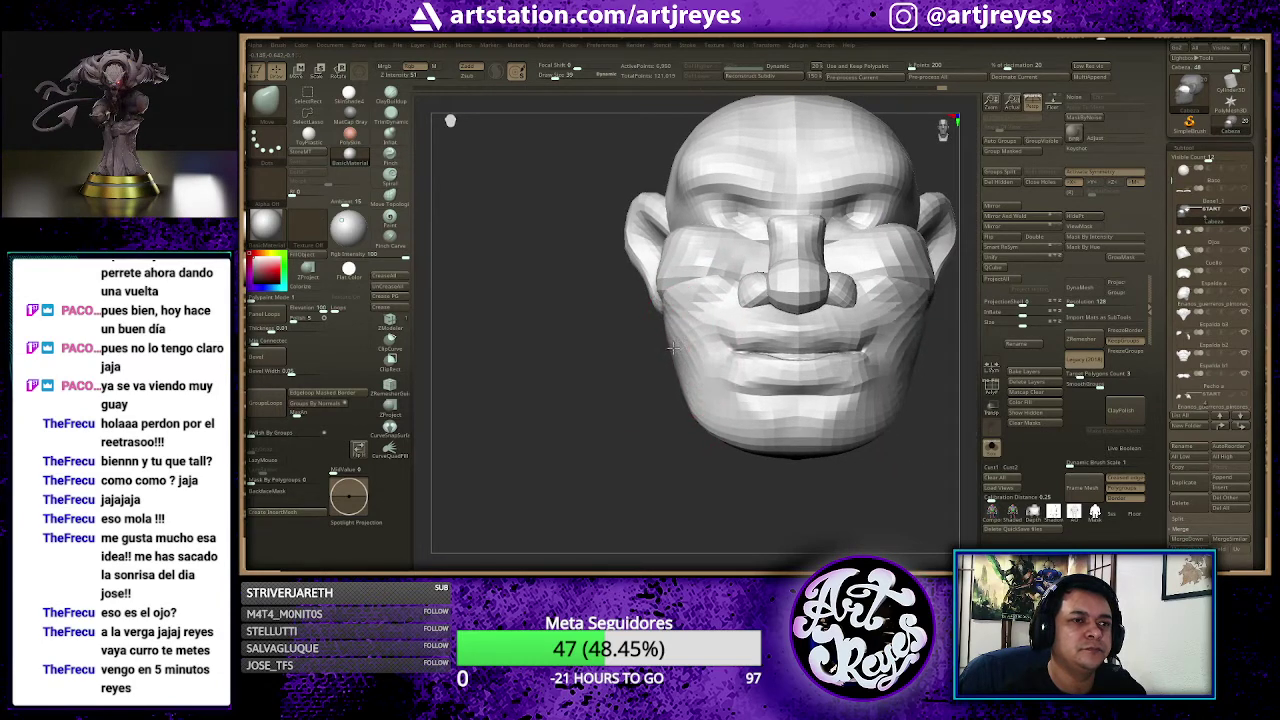
{"action": "left_click_drag", "start_coordinate": [642, 414], "coordinate": [680, 408]}
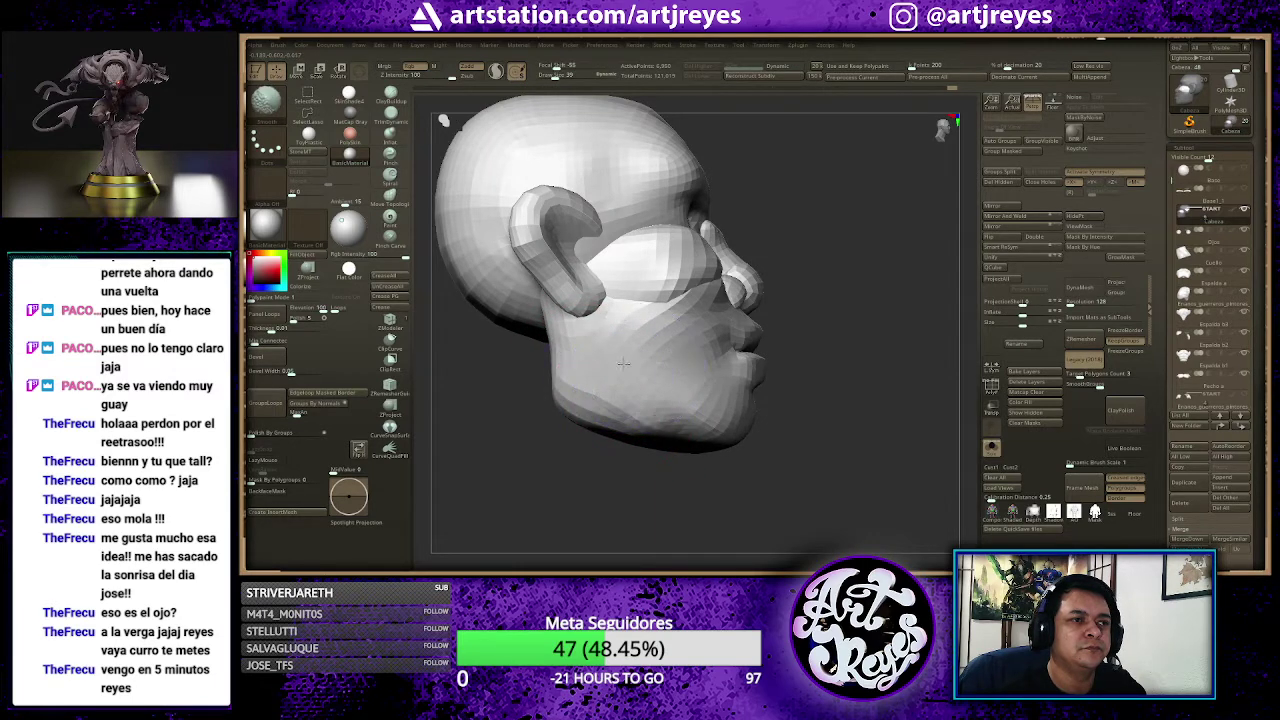
{"action": "mouse_move", "coordinate": [673, 318]}
{"action": "left_mouse_down"}
{"action": "mouse_move", "coordinate": [858, 333]}
{"action": "mouse_move", "coordinate": [917, 322]}
{"action": "left_mouse_up"}
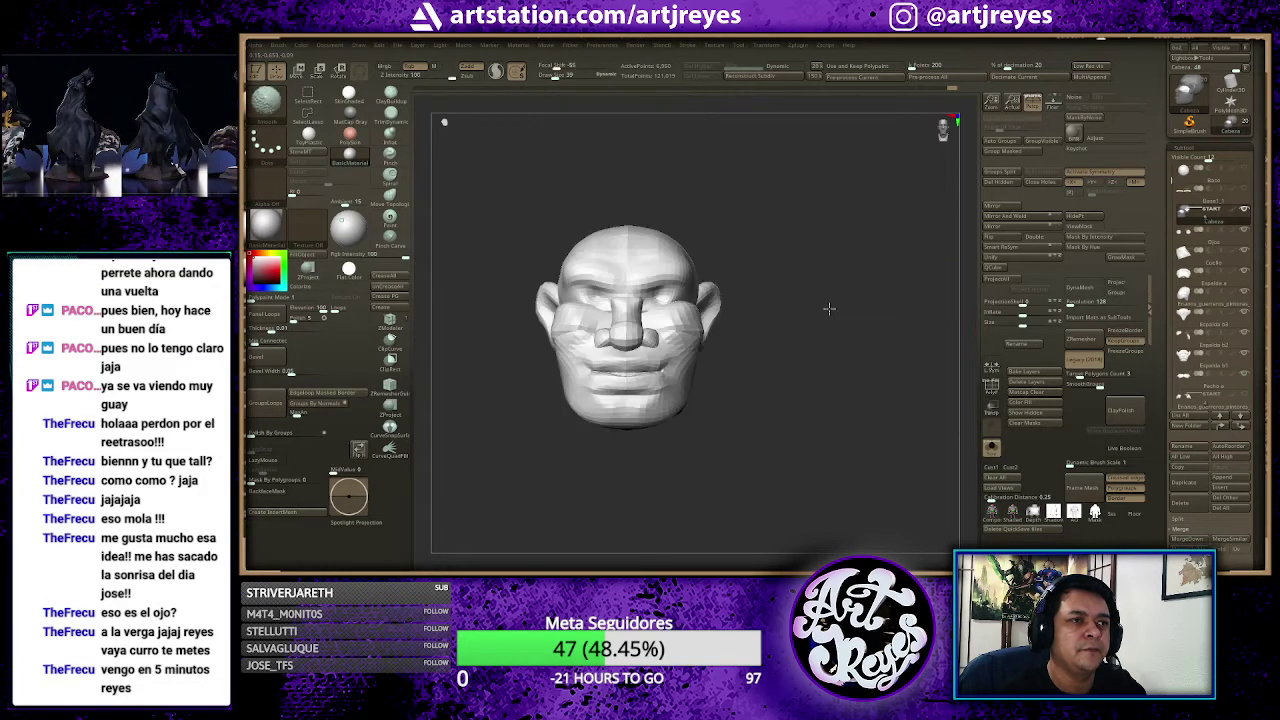
{"action": "left_click_drag", "start_coordinate": [917, 322], "coordinate": [826, 305]}
{"action": "left_click_drag", "start_coordinate": [763, 259], "coordinate": [892, 268], "text": "alt"}
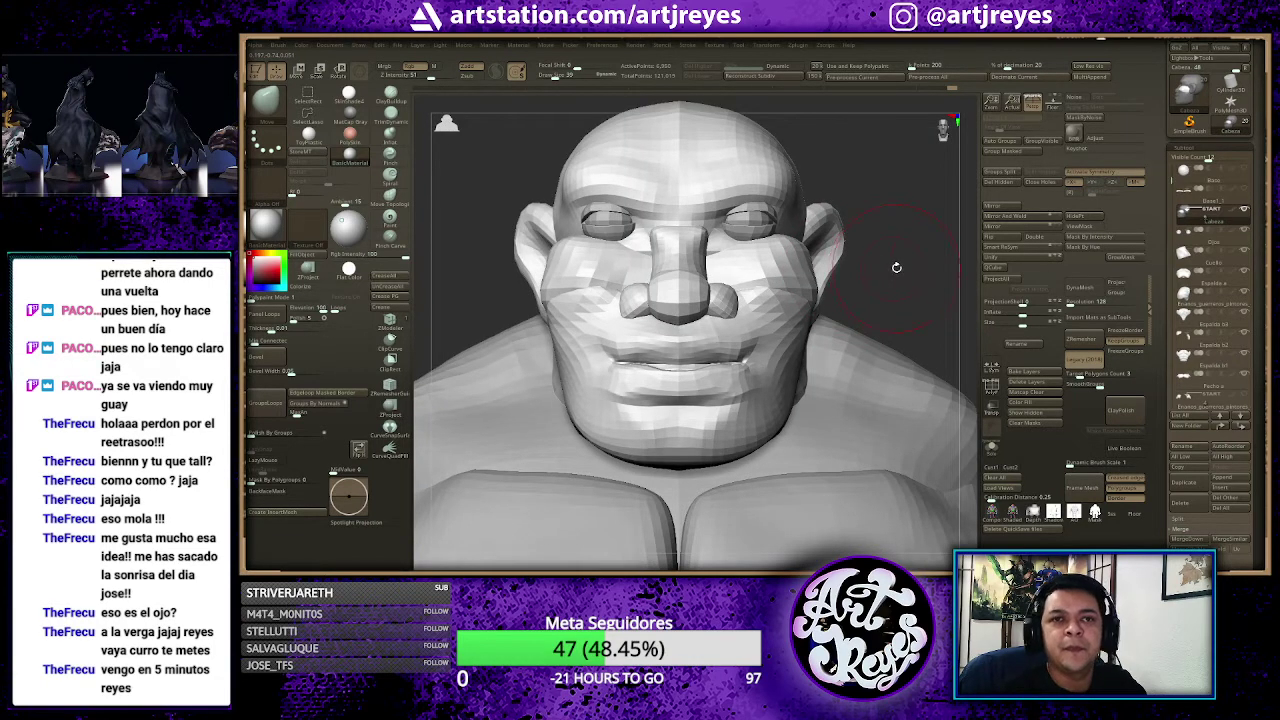
{"action": "left_click_drag", "start_coordinate": [1171, 181], "coordinate": [1168, 233]}
{"action": "left_click", "coordinate": [1249, 293]}
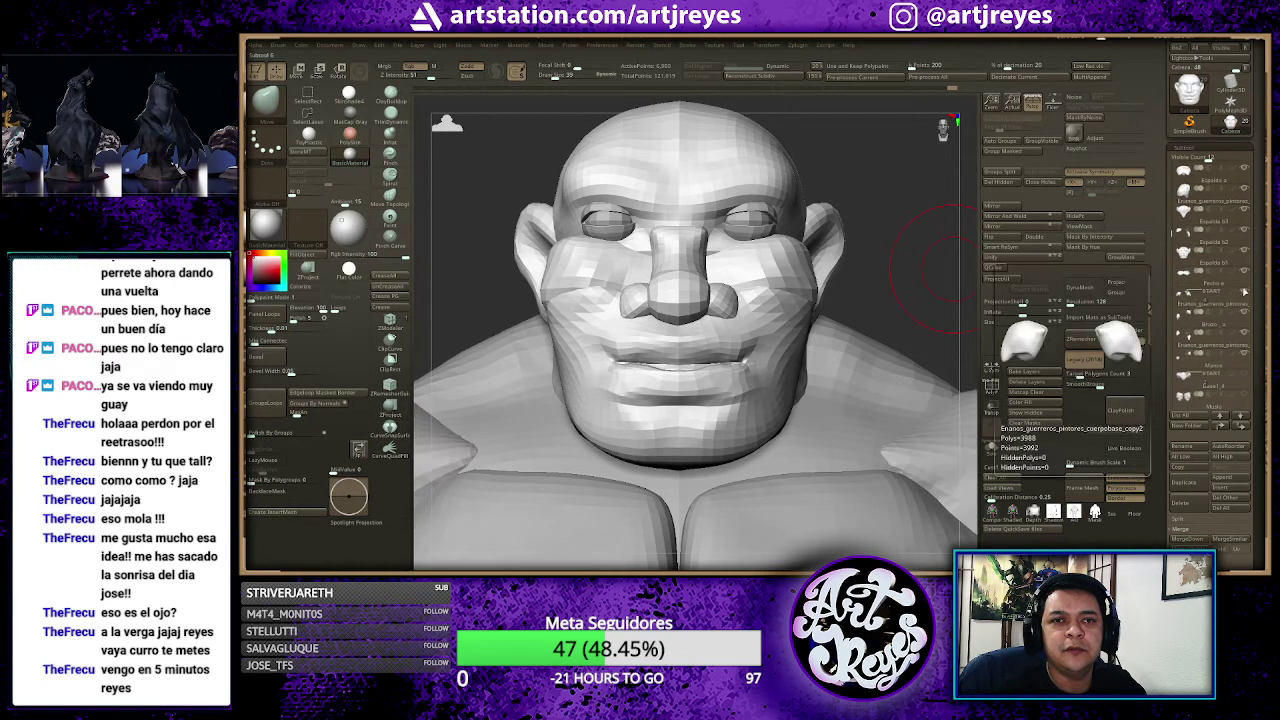
{"action": "left_click_drag", "start_coordinate": [1172, 265], "coordinate": [1171, 282]}
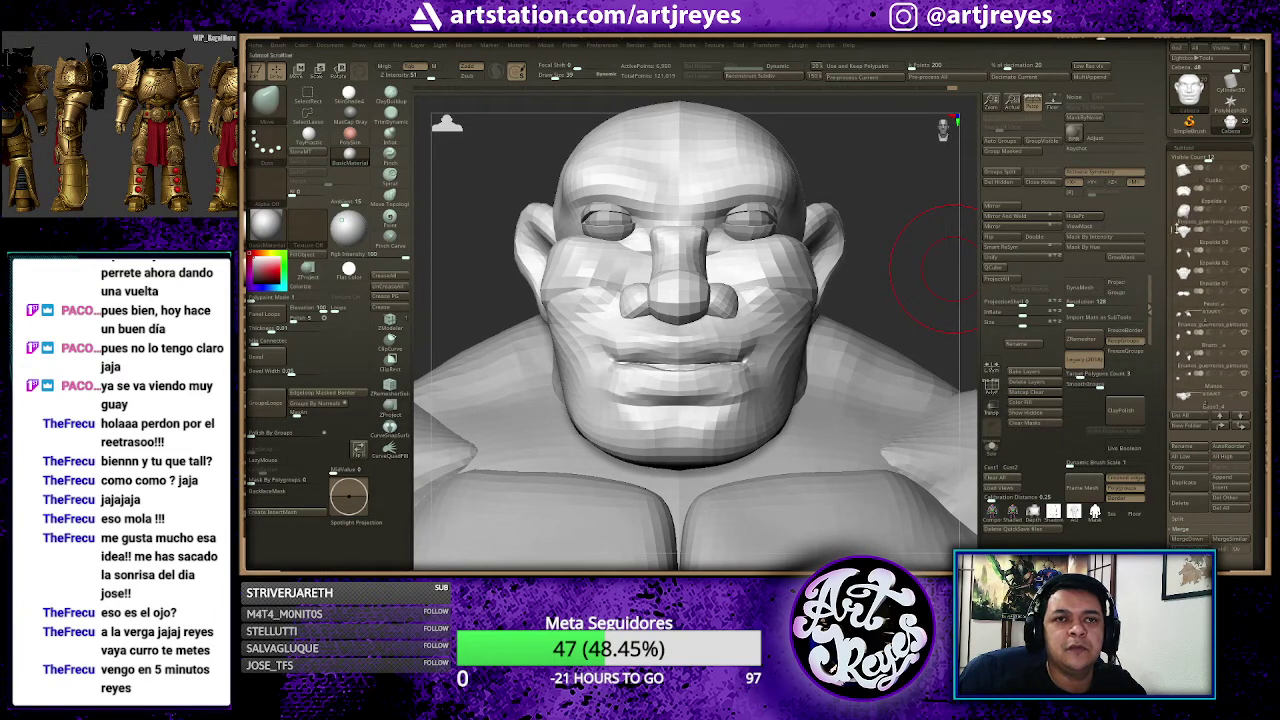
{"action": "left_click_drag", "start_coordinate": [1173, 272], "coordinate": [1211, 218]}
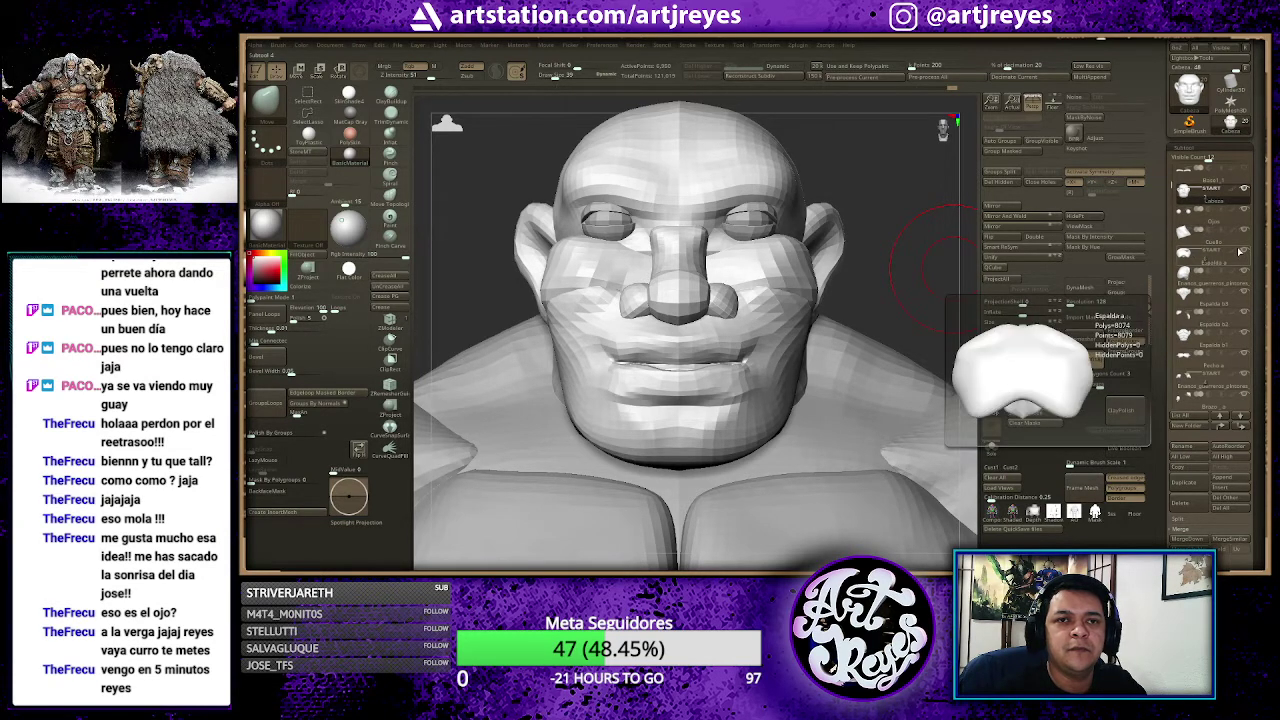
{"action": "left_click", "coordinate": [1248, 253]}
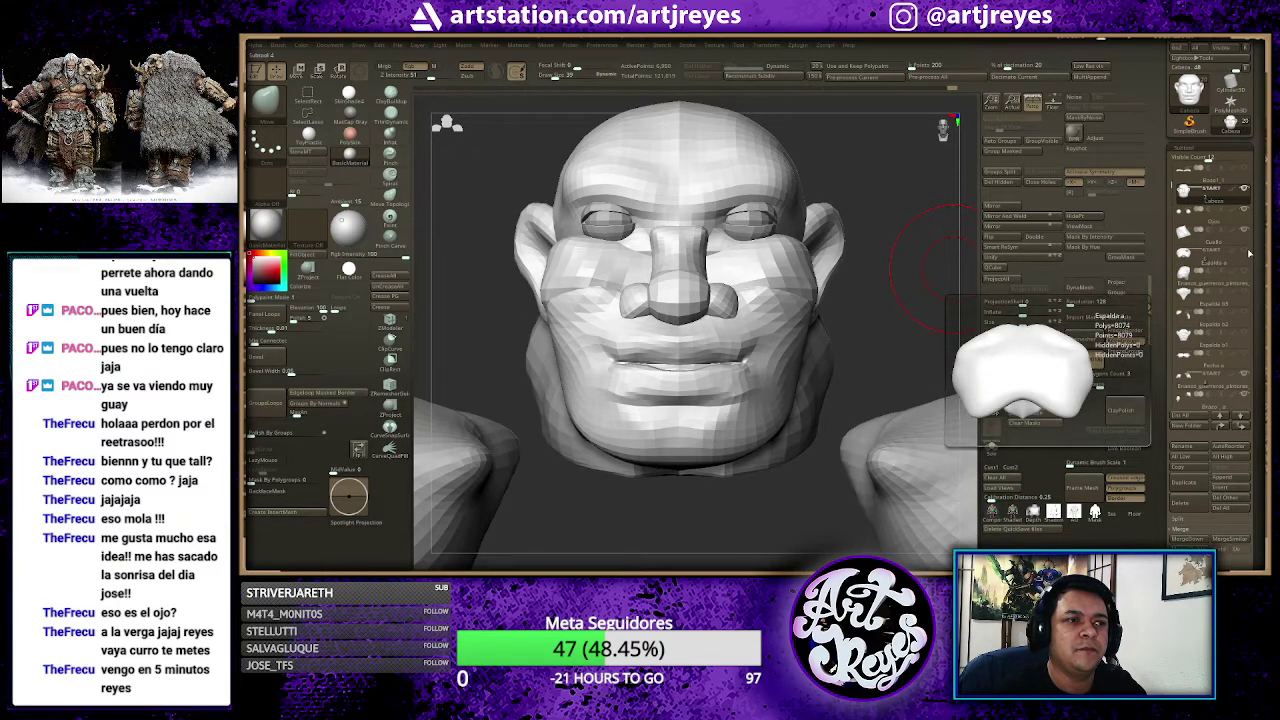
{"action": "left_click", "coordinate": [1248, 253]}
{"action": "left_click", "coordinate": [1248, 253]}
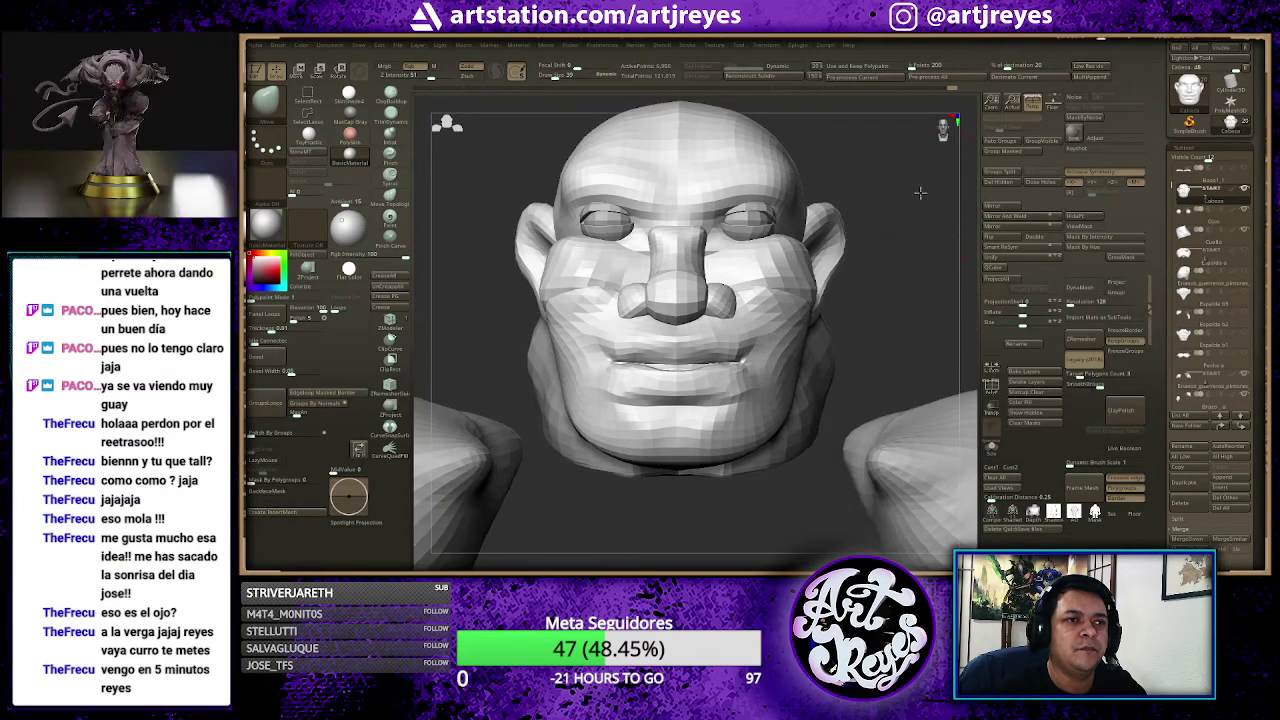
{"action": "mouse_move", "coordinate": [952, 212]}
{"action": "left_mouse_down"}
{"action": "mouse_move", "coordinate": [908, 192]}
{"action": "mouse_move", "coordinate": [823, 226]}
{"action": "mouse_move", "coordinate": [836, 241]}
{"action": "mouse_move", "coordinate": [905, 245]}
{"action": "left_mouse_up"}
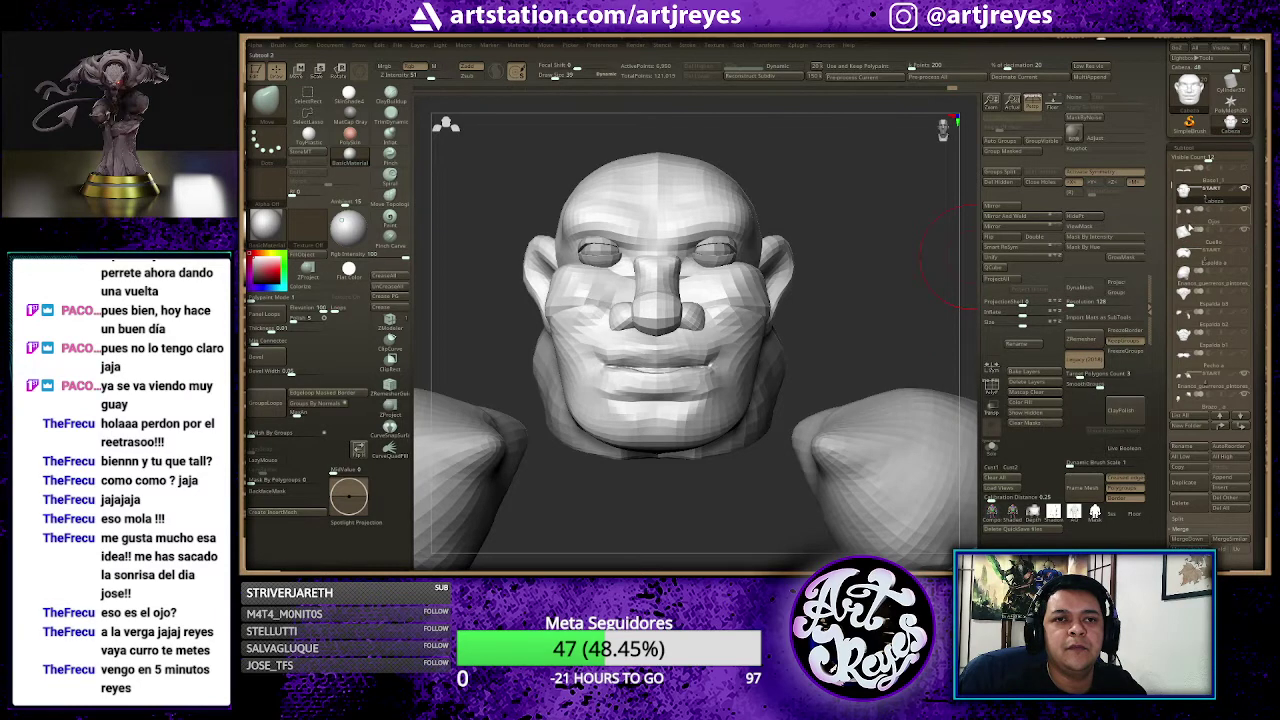
{"action": "mouse_move", "coordinate": [1215, 230]}
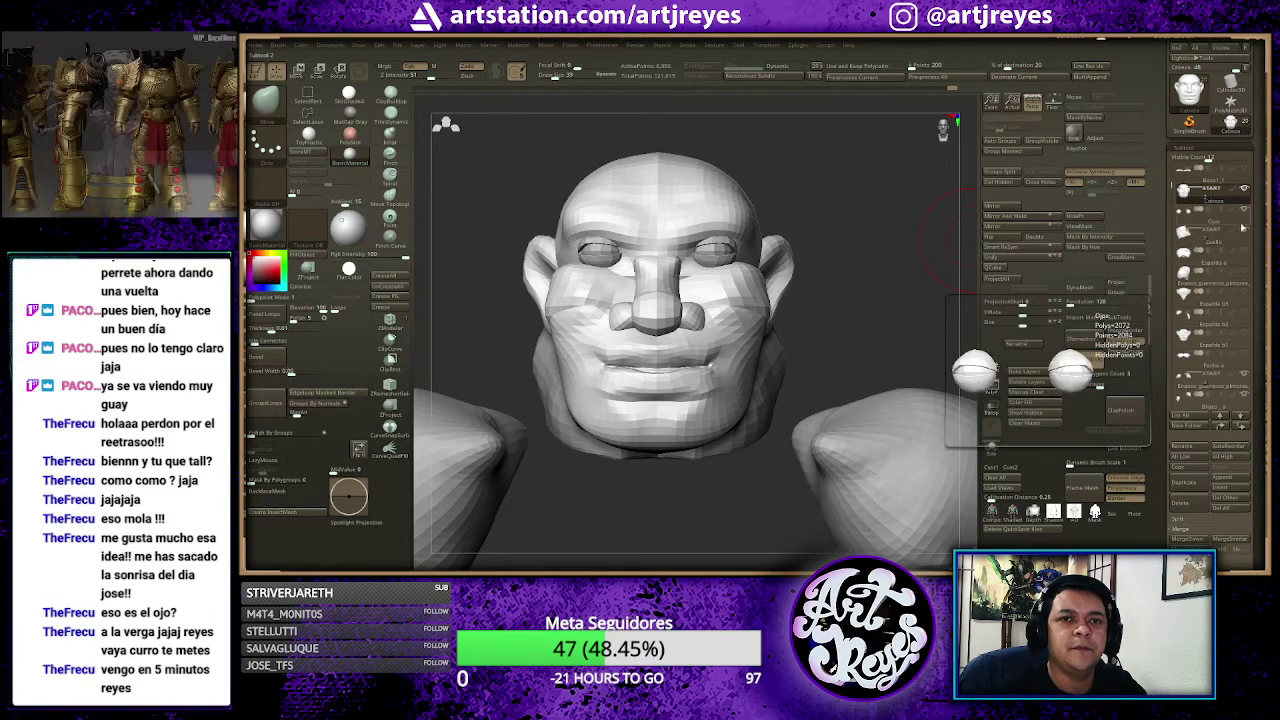
{"action": "left_click", "coordinate": [1244, 250]}
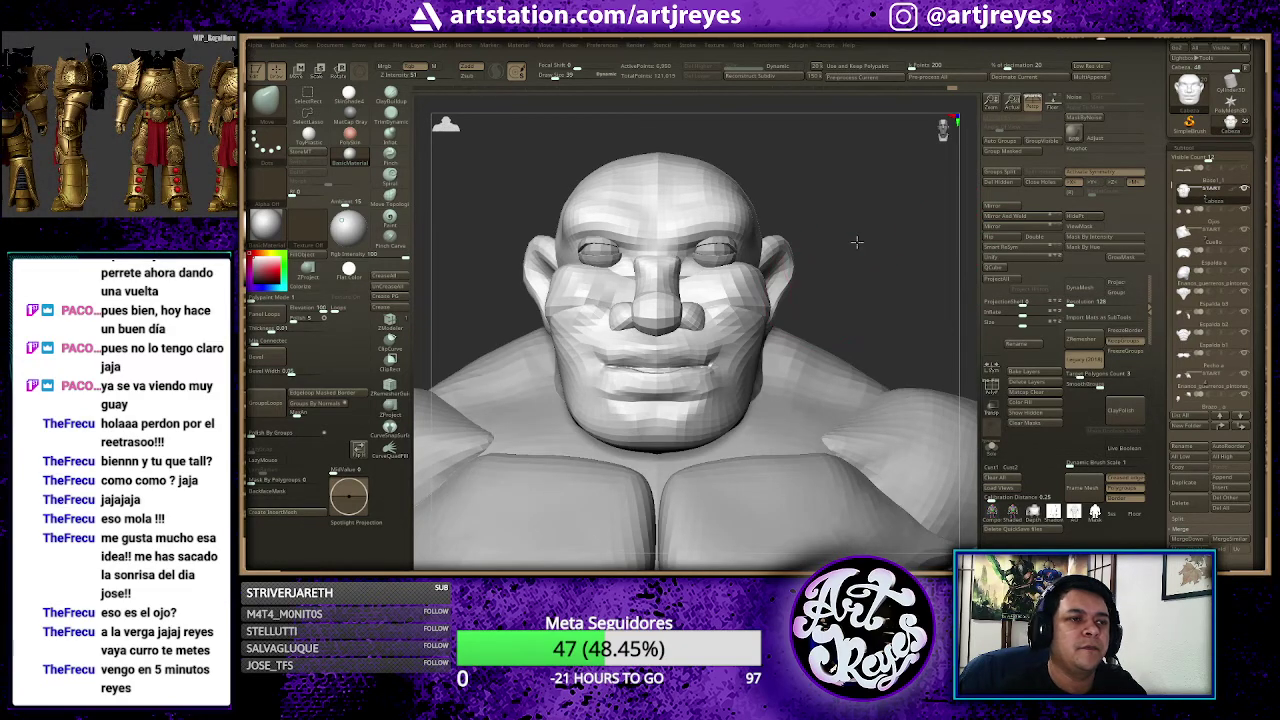
Step: Frame and inspect the complete brute figure, then save the ZBrush file
{"action": "key", "text": "f"}
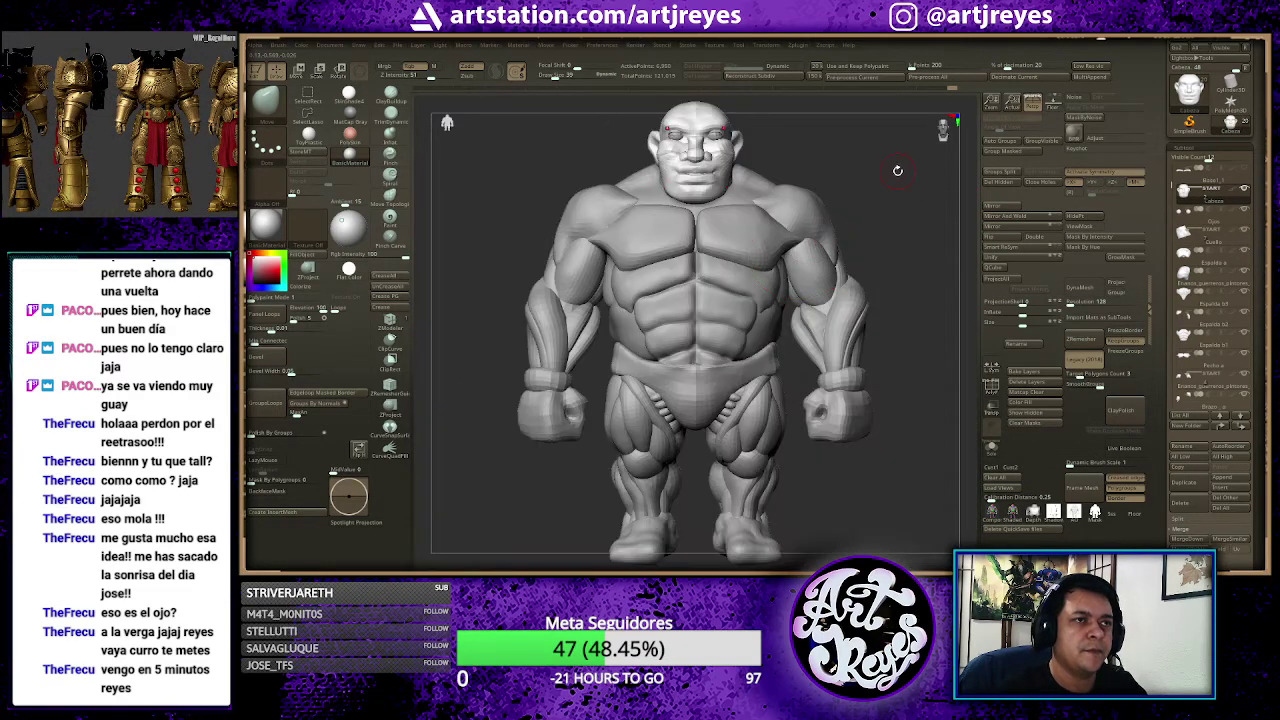
{"action": "mouse_move", "coordinate": [897, 171]}
{"action": "left_mouse_down"}
{"action": "mouse_move", "coordinate": [837, 180]}
{"action": "mouse_move", "coordinate": [837, 163]}
{"action": "mouse_move", "coordinate": [912, 158]}
{"action": "mouse_move", "coordinate": [863, 158]}
{"action": "mouse_move", "coordinate": [855, 177]}
{"action": "left_mouse_up"}
{"action": "key", "text": "f"}
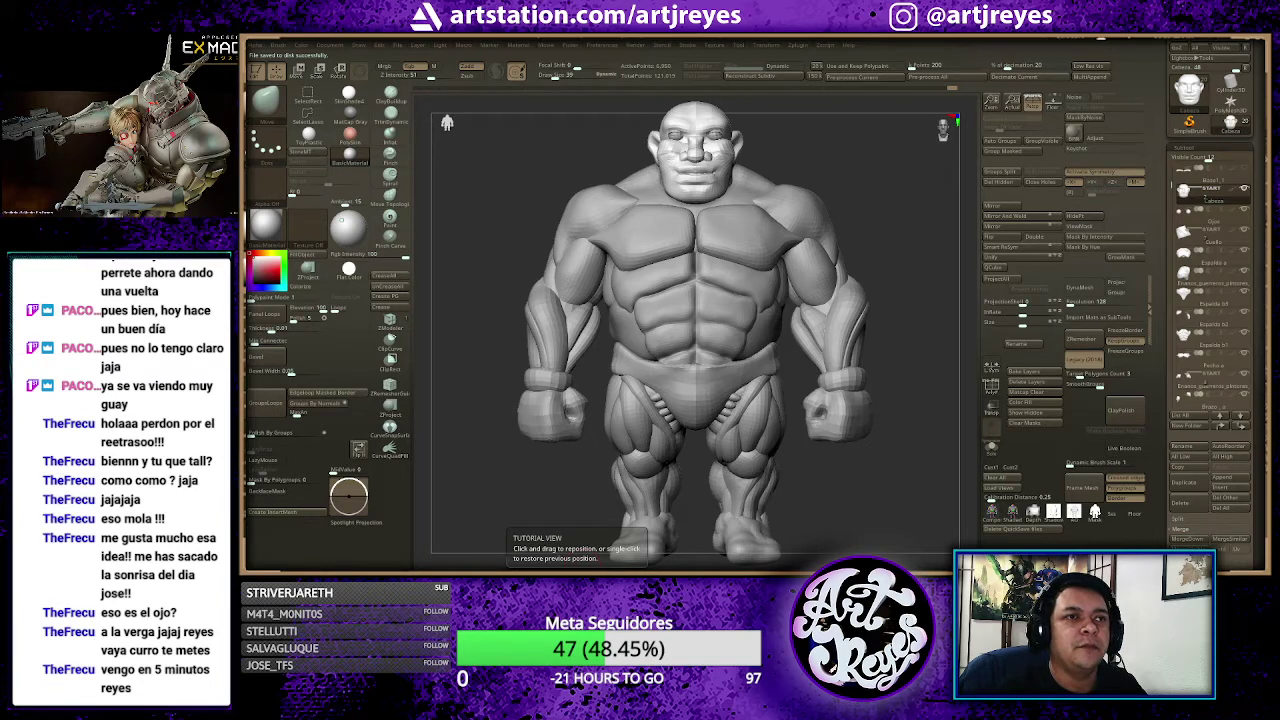
{"action": "left_click_drag", "start_coordinate": [880, 160], "coordinate": [846, 153]}
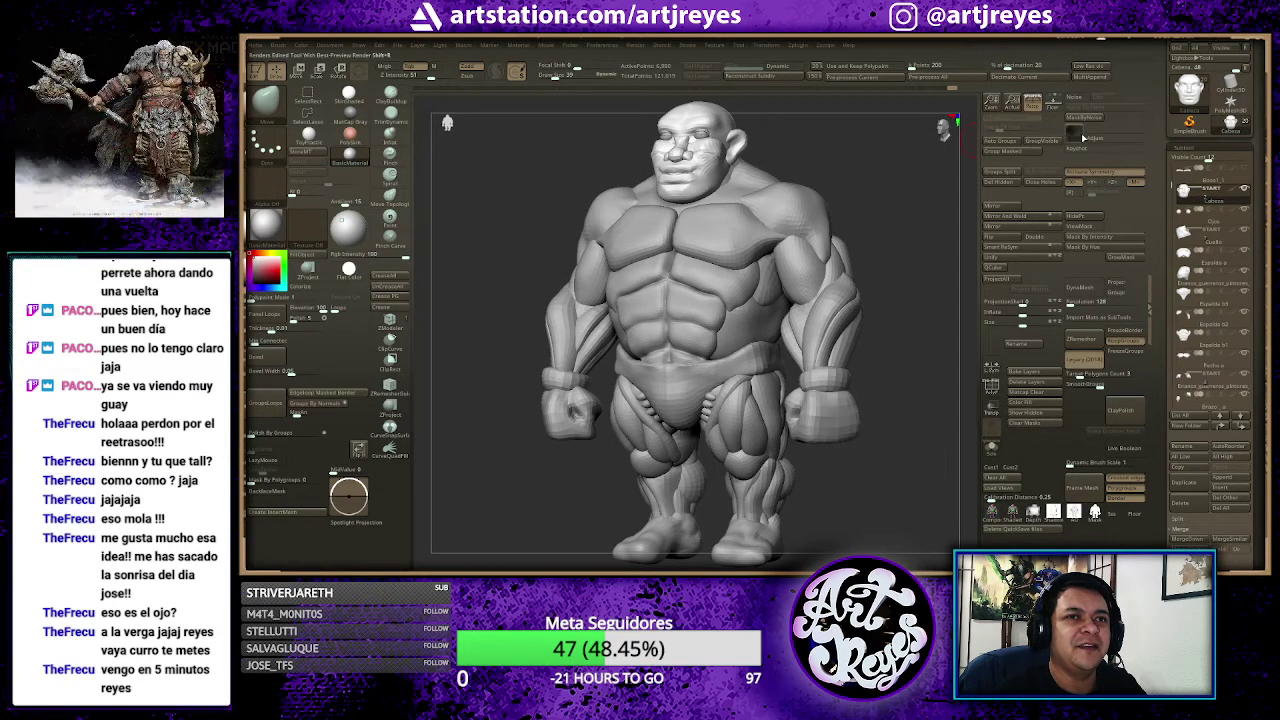
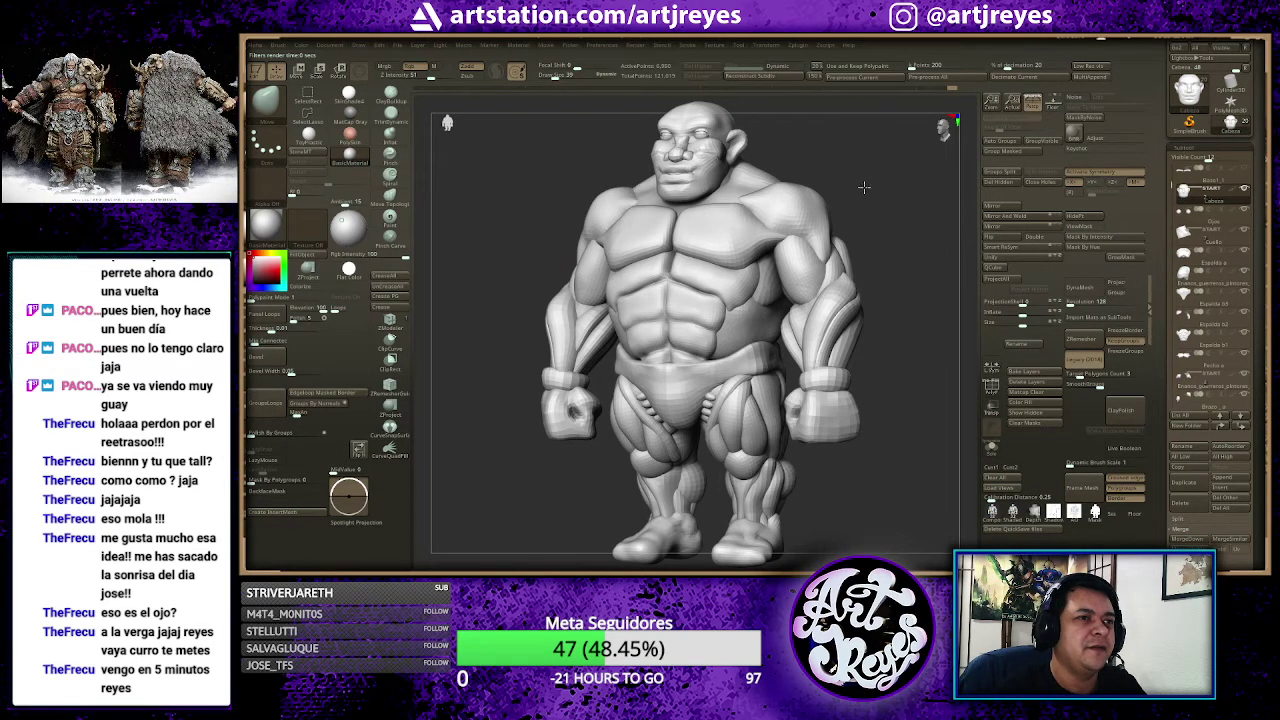
Step: Frame the ogre's head and isolate the nose and eyeball polygroups
{"action": "mouse_move", "coordinate": [864, 187]}
{"action": "left_mouse_down"}
{"action": "mouse_move", "coordinate": [897, 180]}
{"action": "mouse_move", "coordinate": [873, 180]}
{"action": "left_mouse_up"}
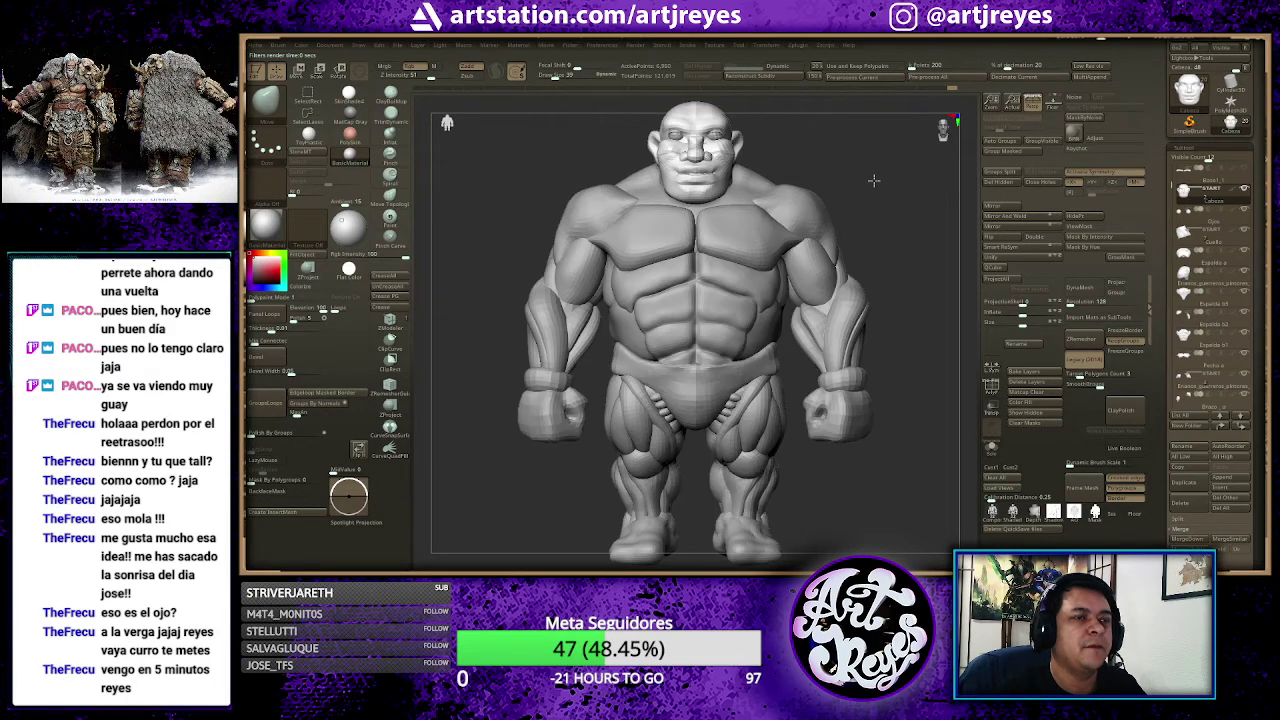
{"action": "left_click_drag", "start_coordinate": [846, 156], "coordinate": [883, 233], "text": "alt"}
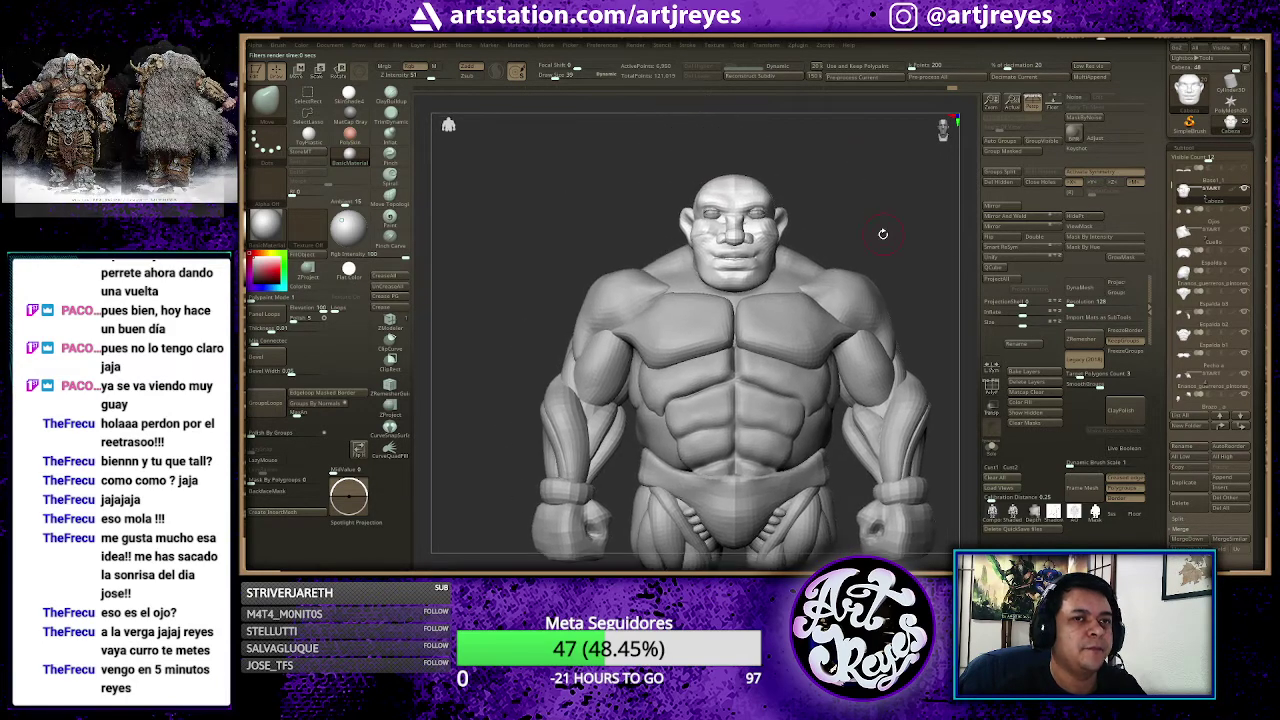
{"action": "key", "text": "f"}
{"action": "left_click_drag", "start_coordinate": [870, 174], "coordinate": [889, 156]}
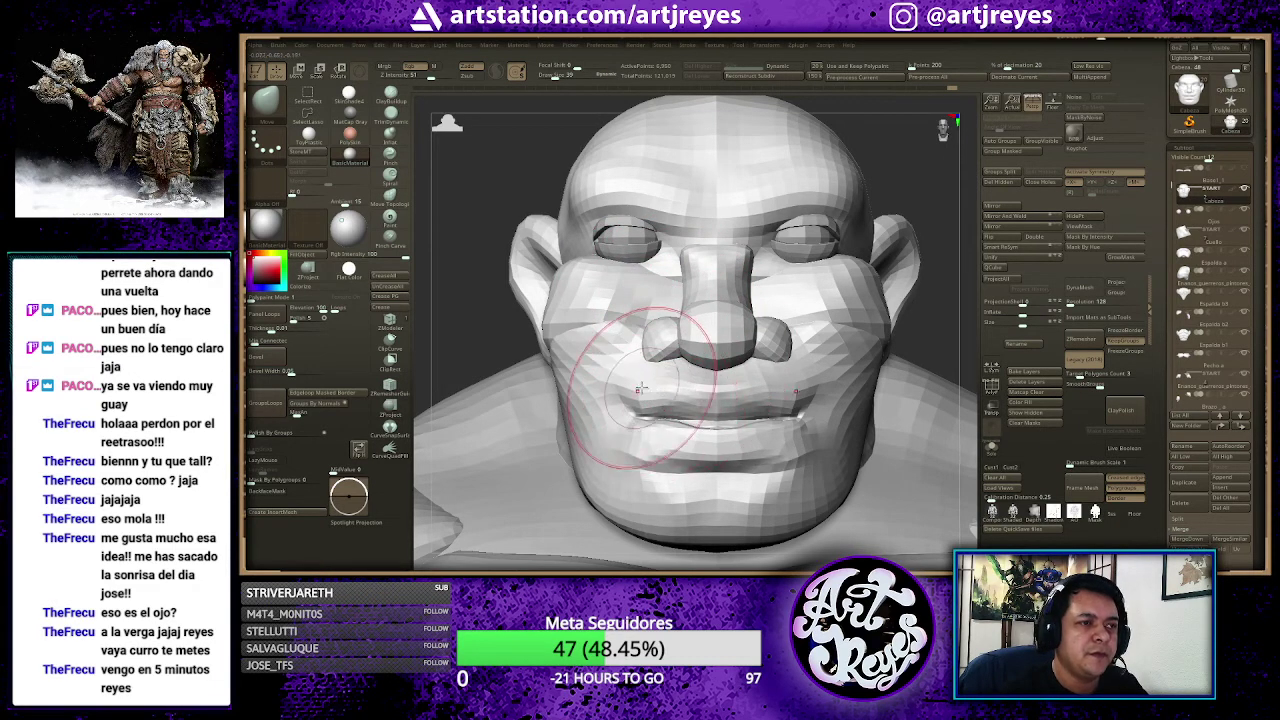
{"action": "left_click_drag", "start_coordinate": [887, 167], "coordinate": [865, 170]}
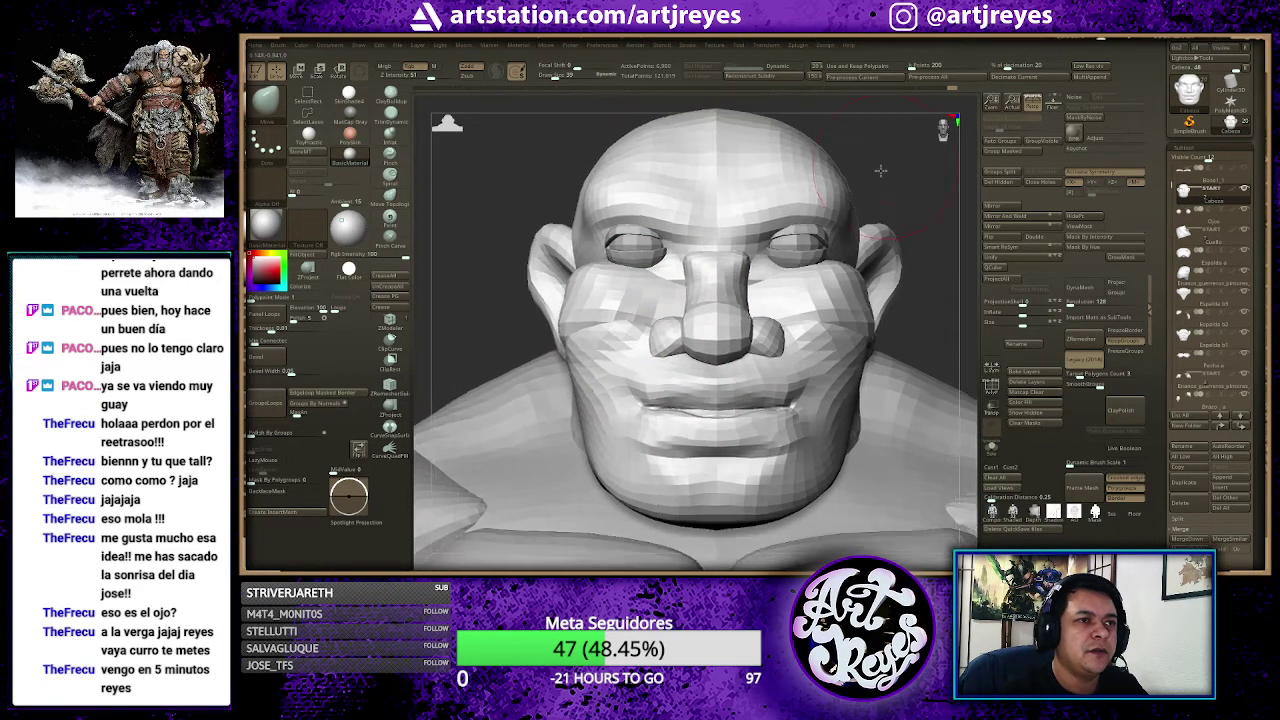
{"action": "left_click_drag", "start_coordinate": [625, 246], "coordinate": [640, 262]}
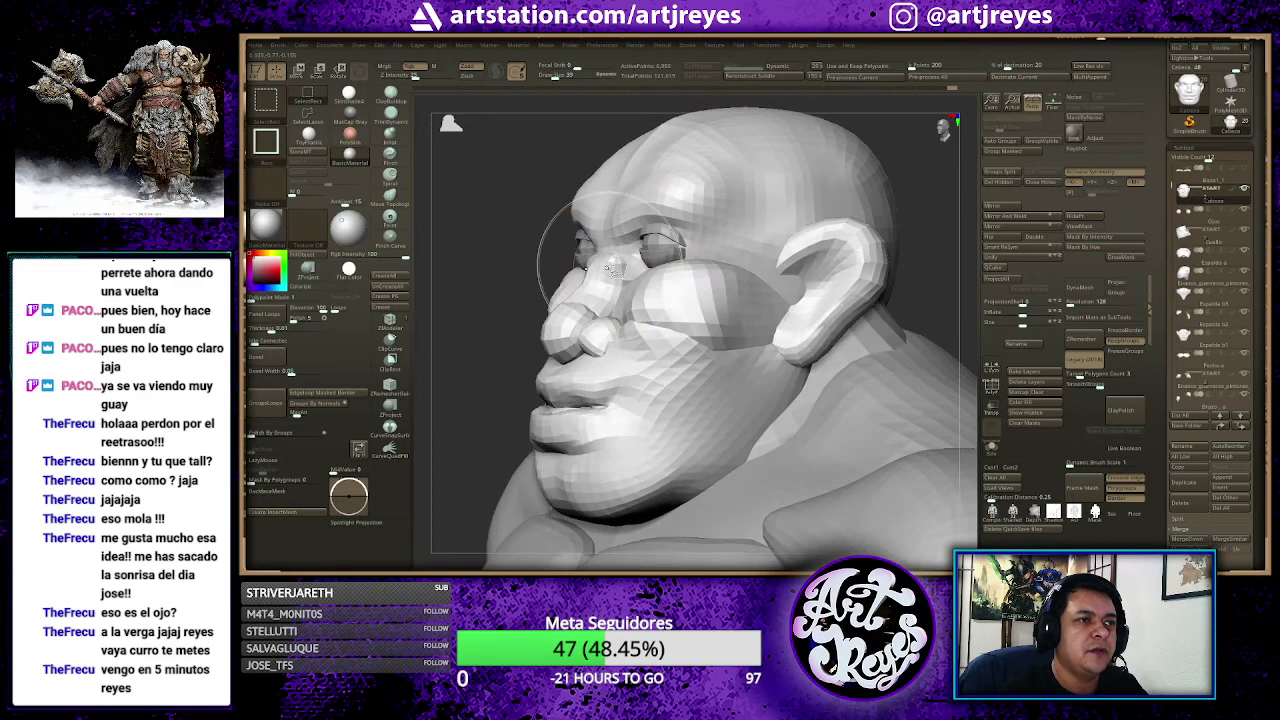
{"action": "left_click", "coordinate": [636, 265], "text": "ctrl+shift"}
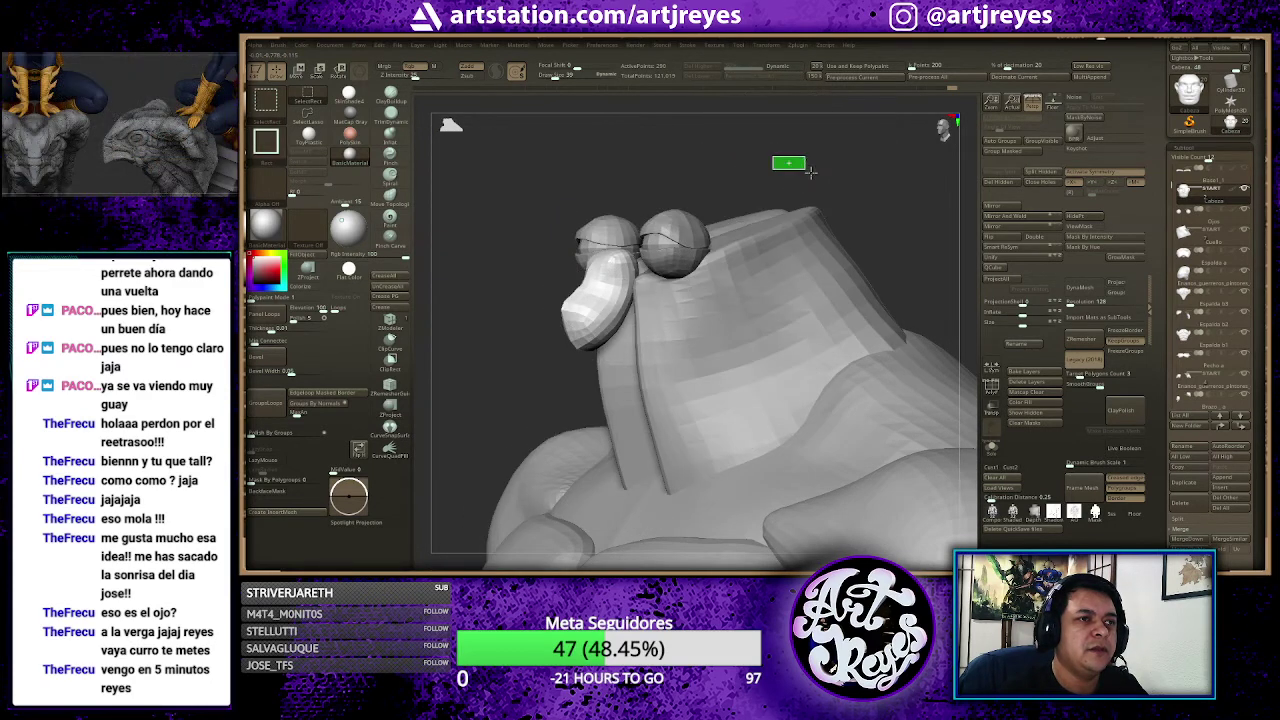
{"action": "left_click", "coordinate": [785, 163], "text": "ctrl+shift"}
{"action": "key", "text": "ctrl+z"}
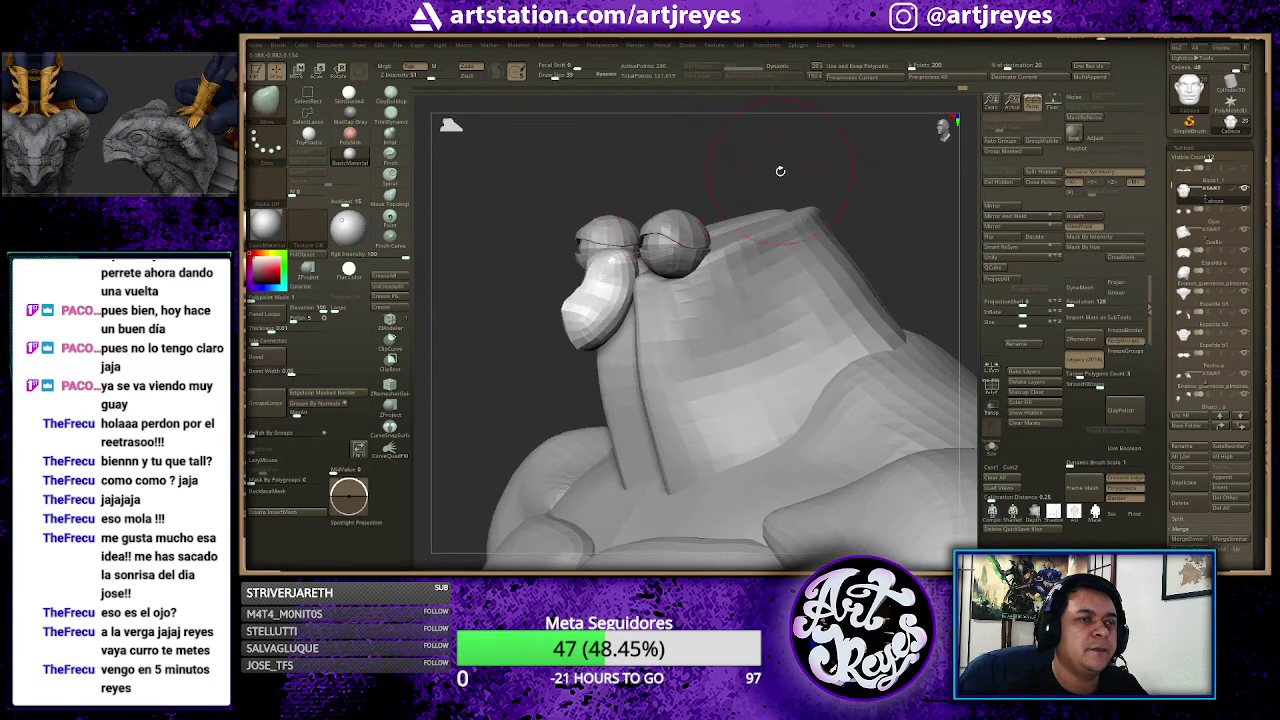
Step: Unhide the whole head and lightly reshape the nose bridge, switching to Smooth
{"action": "left_click", "coordinate": [858, 151], "text": "ctrl+shift"}
{"action": "left_click_drag", "start_coordinate": [904, 161], "coordinate": [777, 194], "text": "shift"}
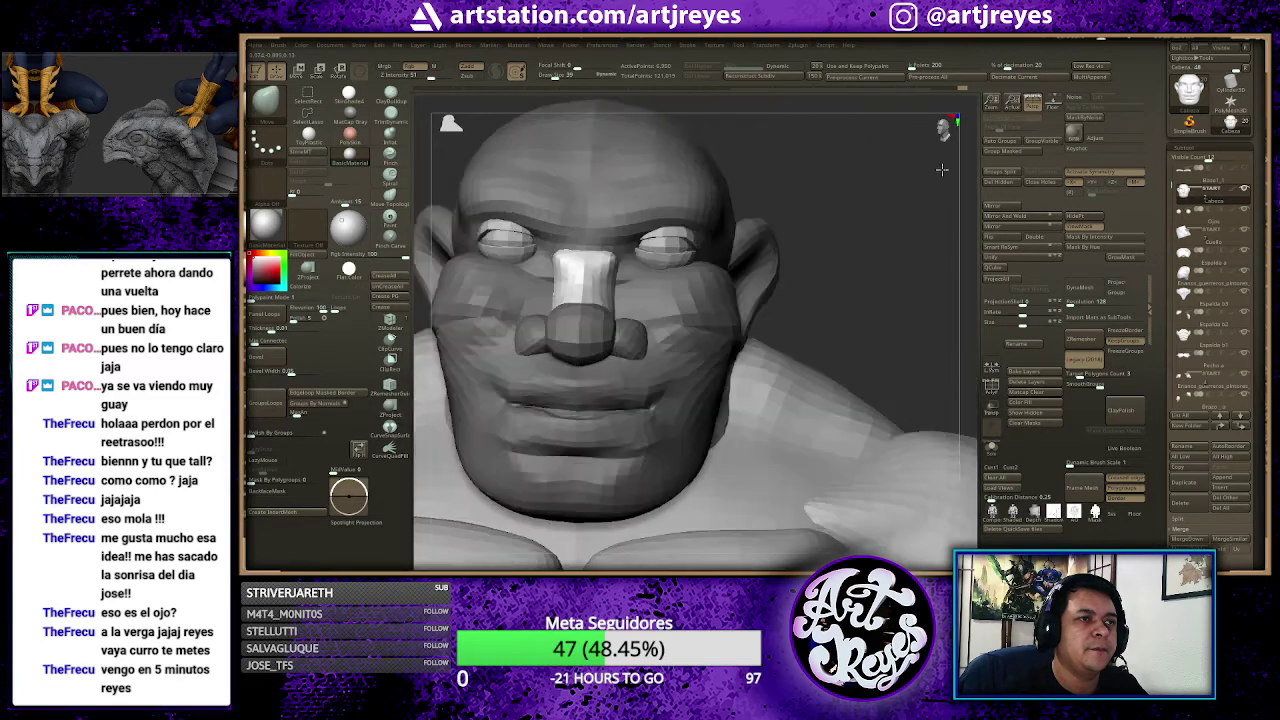
{"action": "left_click_drag", "start_coordinate": [553, 247], "coordinate": [567, 237]}
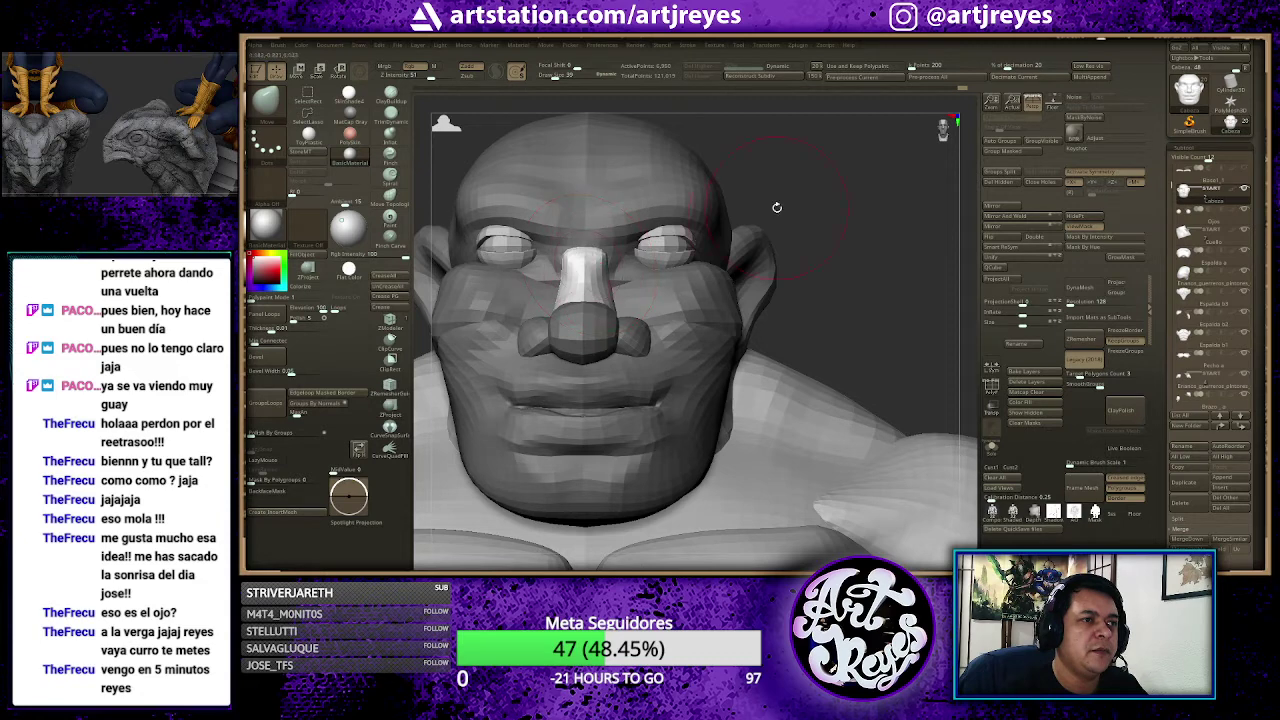
{"action": "mouse_move", "coordinate": [753, 187]}
{"action": "left_mouse_down"}
{"action": "mouse_move", "coordinate": [537, 232]}
{"action": "mouse_move", "coordinate": [530, 256]}
{"action": "left_mouse_up"}
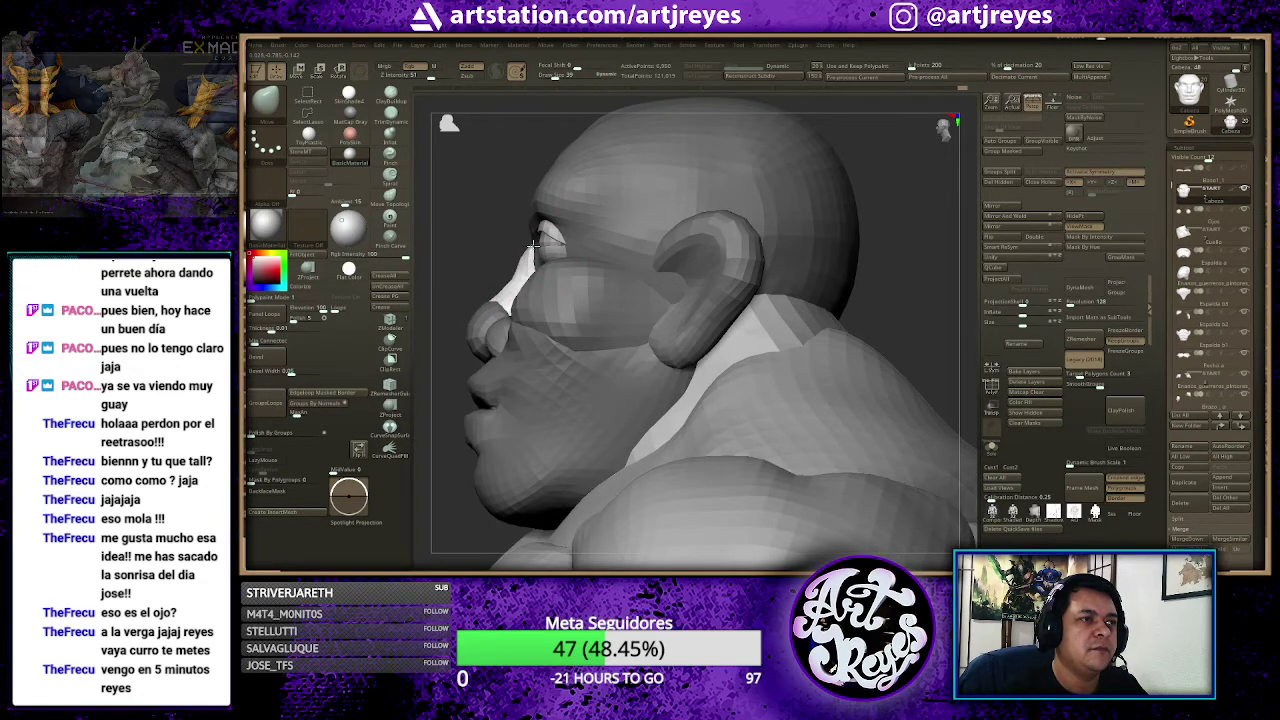
{"action": "key", "text": "space"}
{"action": "key", "text": "shift"}
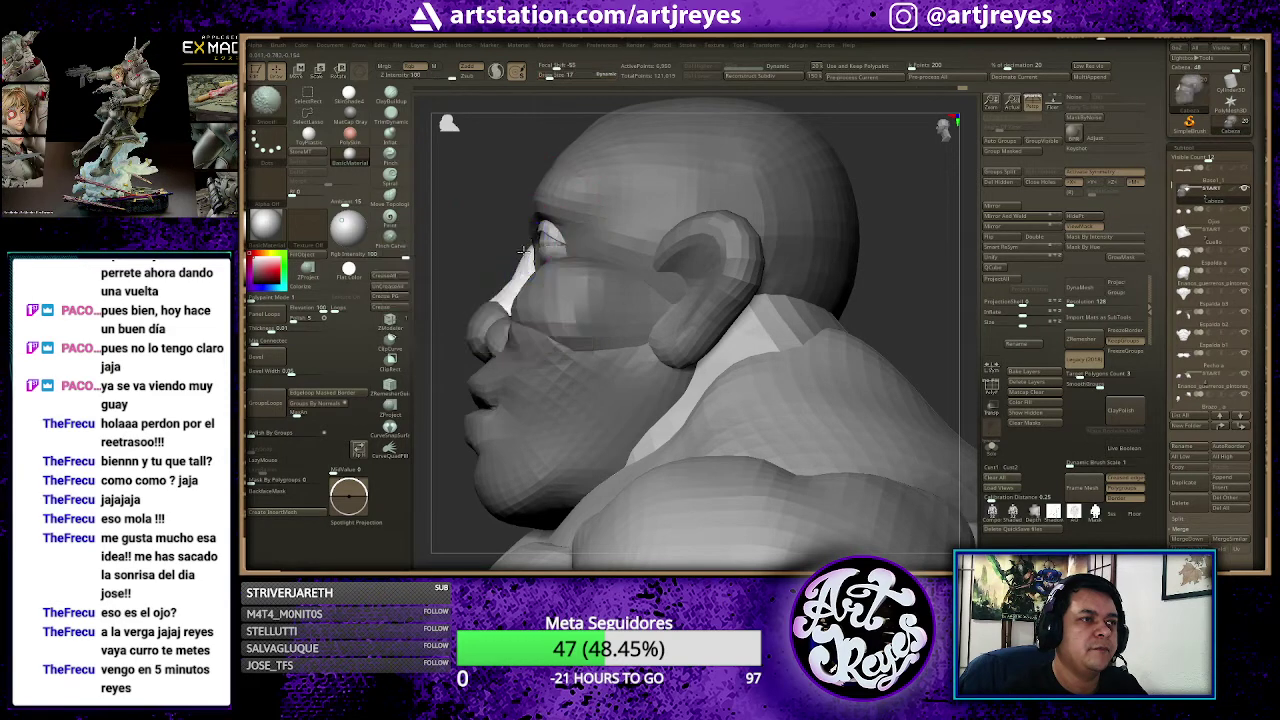
{"action": "right_click_drag", "start_coordinate": [526, 233], "coordinate": [541, 241]}
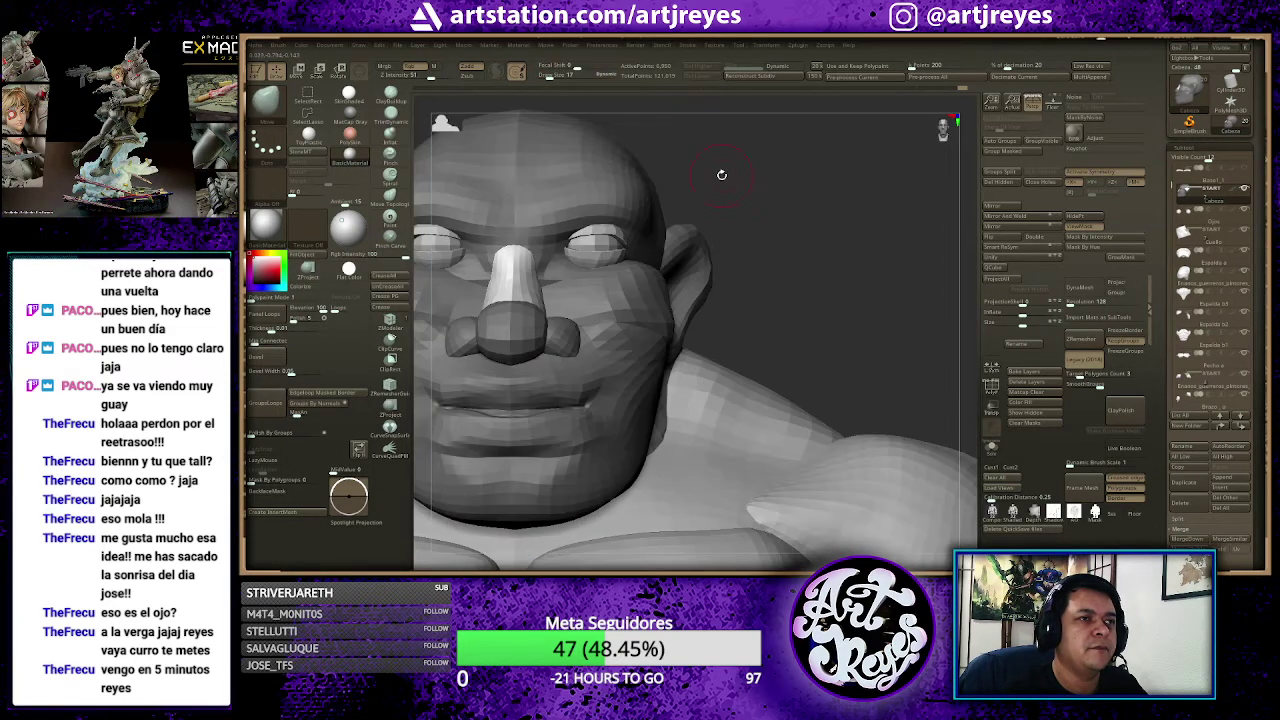
{"action": "right_click_drag", "start_coordinate": [721, 175], "coordinate": [858, 190]}
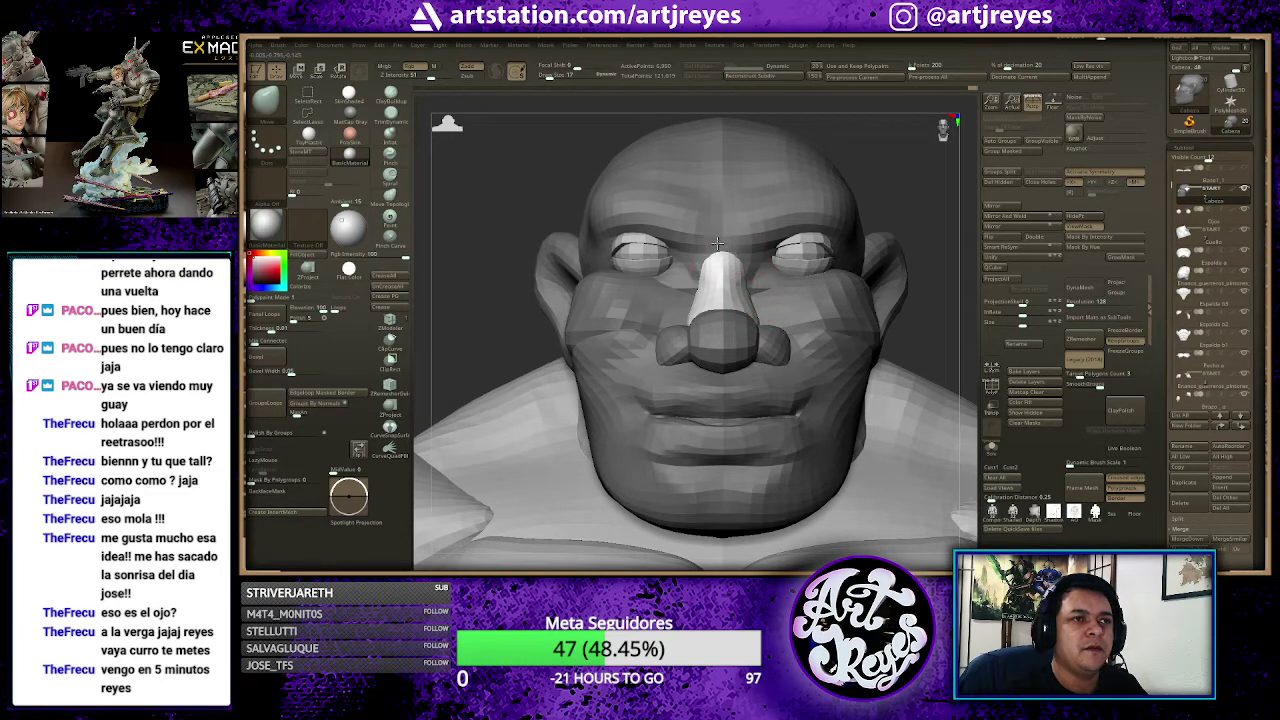
{"action": "mouse_move", "coordinate": [894, 183]}
{"action": "right_mouse_down"}
{"action": "mouse_move", "coordinate": [930, 204]}
{"action": "mouse_move", "coordinate": [924, 156]}
{"action": "right_mouse_up"}
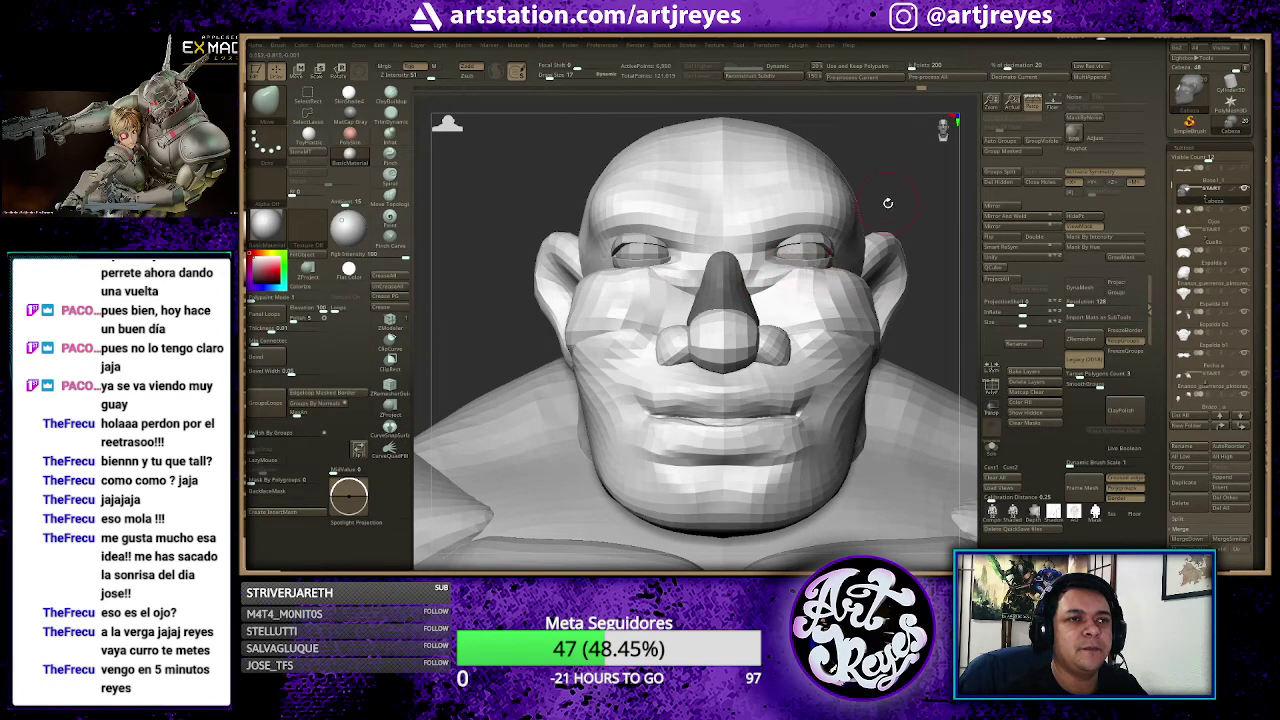
{"action": "mouse_move", "coordinate": [887, 203]}
{"action": "left_mouse_down"}
{"action": "mouse_move", "coordinate": [861, 215]}
{"action": "mouse_move", "coordinate": [845, 260]}
{"action": "left_mouse_up"}
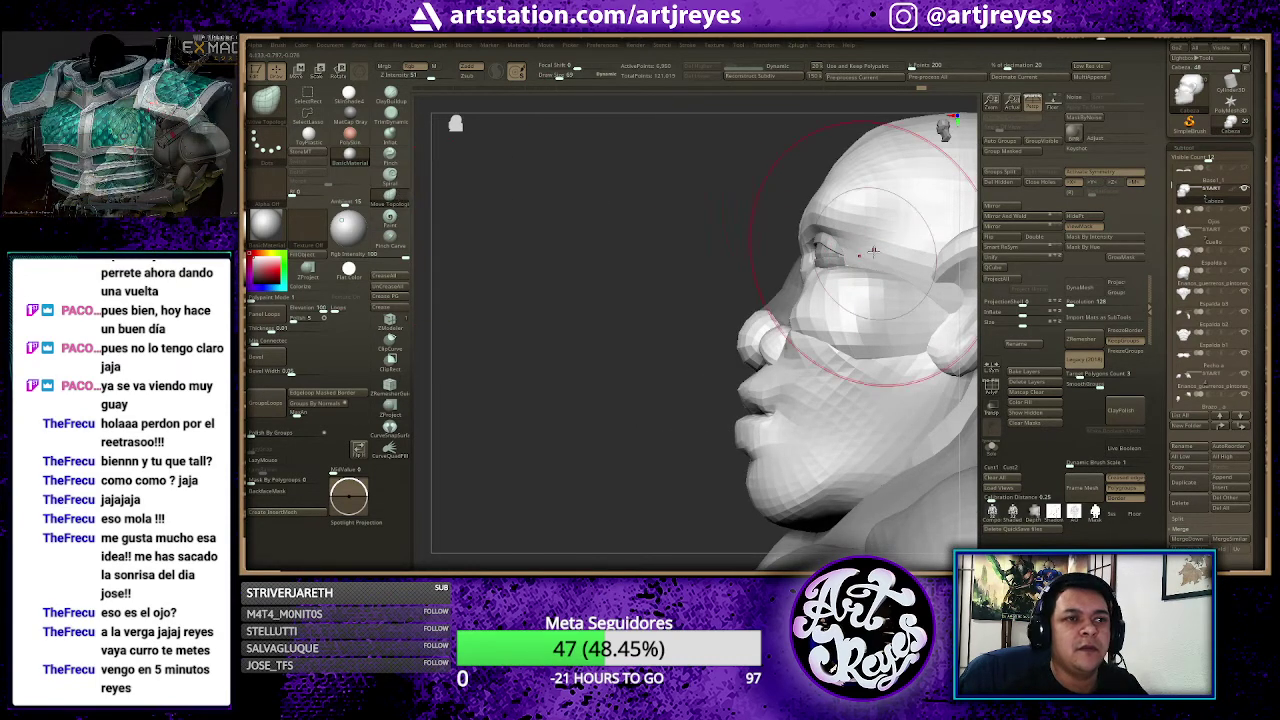
{"action": "key", "text": "space"}
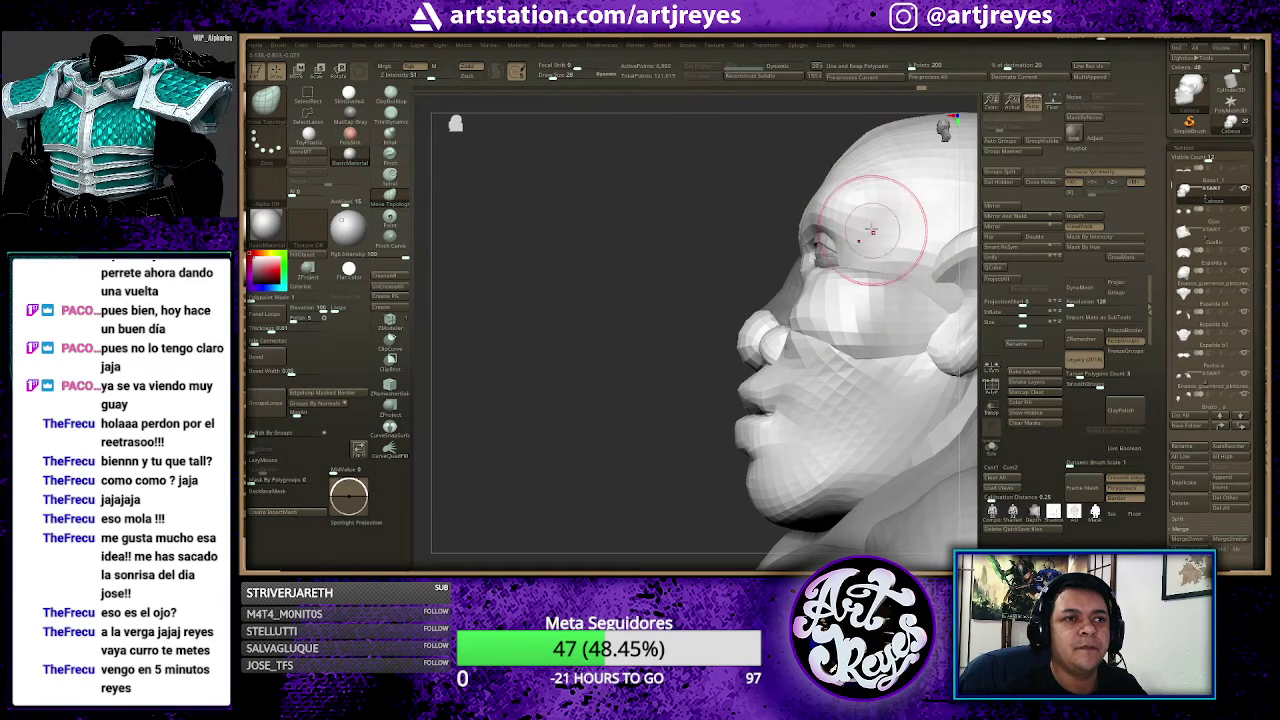
{"action": "mouse_move", "coordinate": [720, 229]}
{"action": "left_mouse_down", "text": "shift"}
{"action": "mouse_move", "coordinate": [978, 207]}
{"action": "mouse_move", "coordinate": [910, 231]}
{"action": "mouse_move", "coordinate": [826, 226]}
{"action": "left_mouse_up", "text": "shift"}
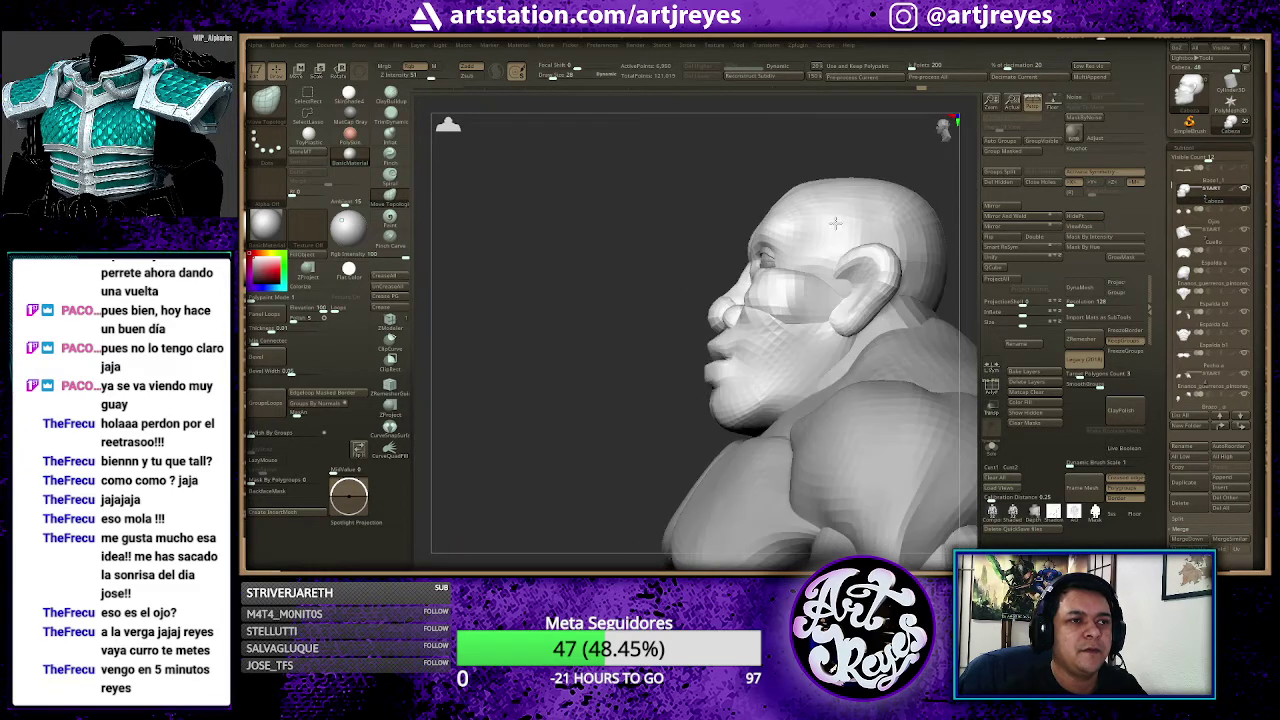
{"action": "key", "text": "shift"}
{"action": "mouse_move", "coordinate": [662, 231]}
{"action": "left_mouse_down", "text": "alt"}
{"action": "mouse_move", "coordinate": [636, 274]}
{"action": "mouse_move", "coordinate": [697, 276]}
{"action": "left_mouse_up", "text": "alt"}
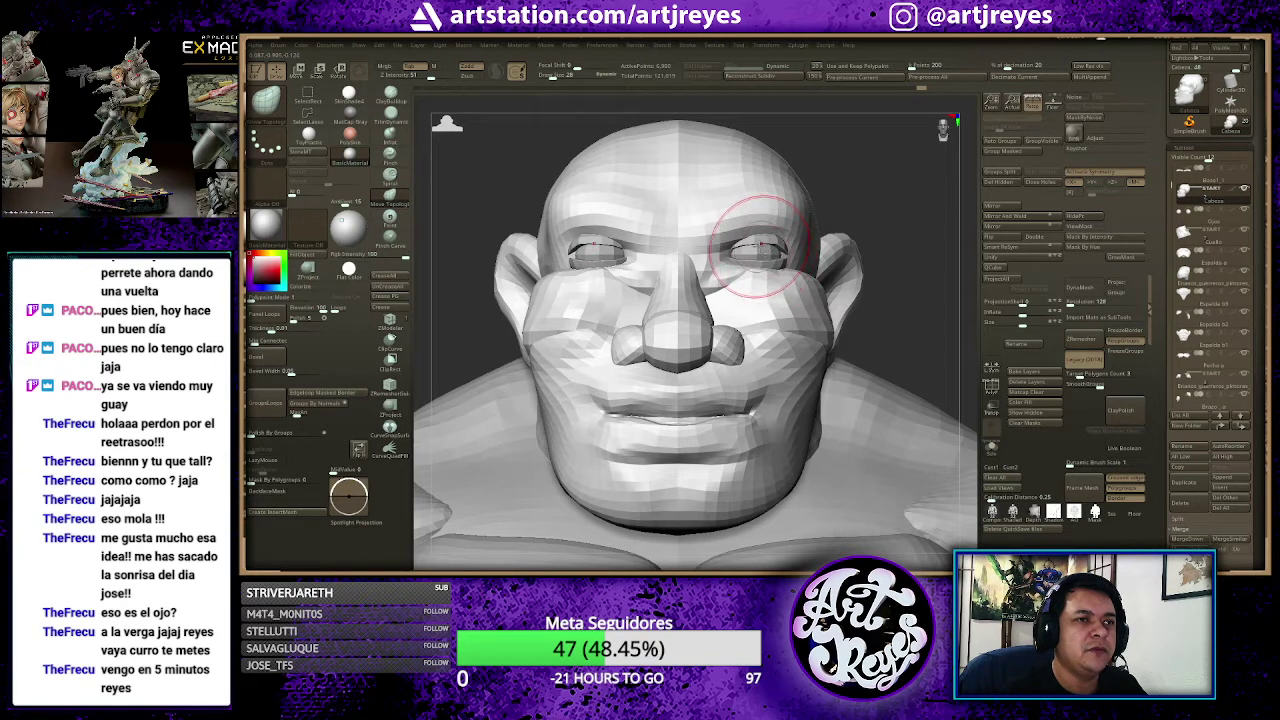
Step: Move the eyeballs subtool slightly left, about -0.0087, with the Move gizmo, then return to Draw
{"action": "left_click", "coordinate": [760, 248], "text": "alt"}
{"action": "key", "text": "w"}
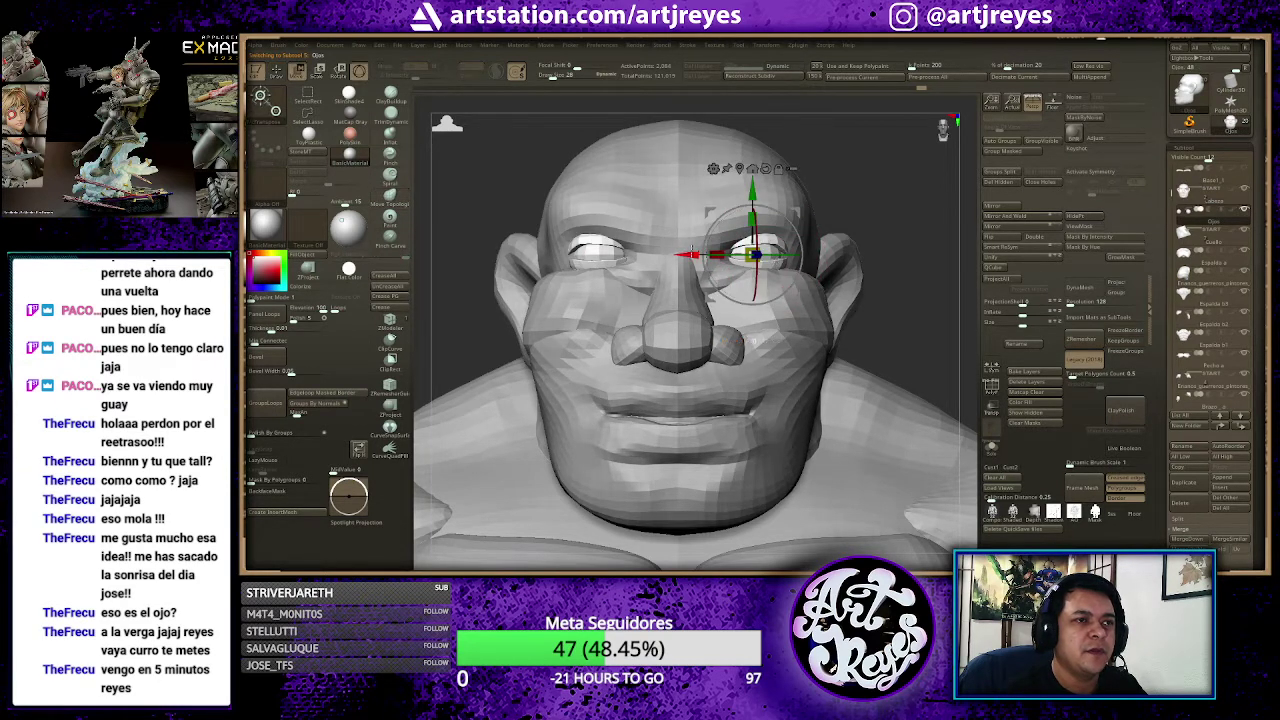
{"action": "left_click_drag", "start_coordinate": [692, 248], "coordinate": [686, 246]}
{"action": "key", "text": "ctrl+z"}
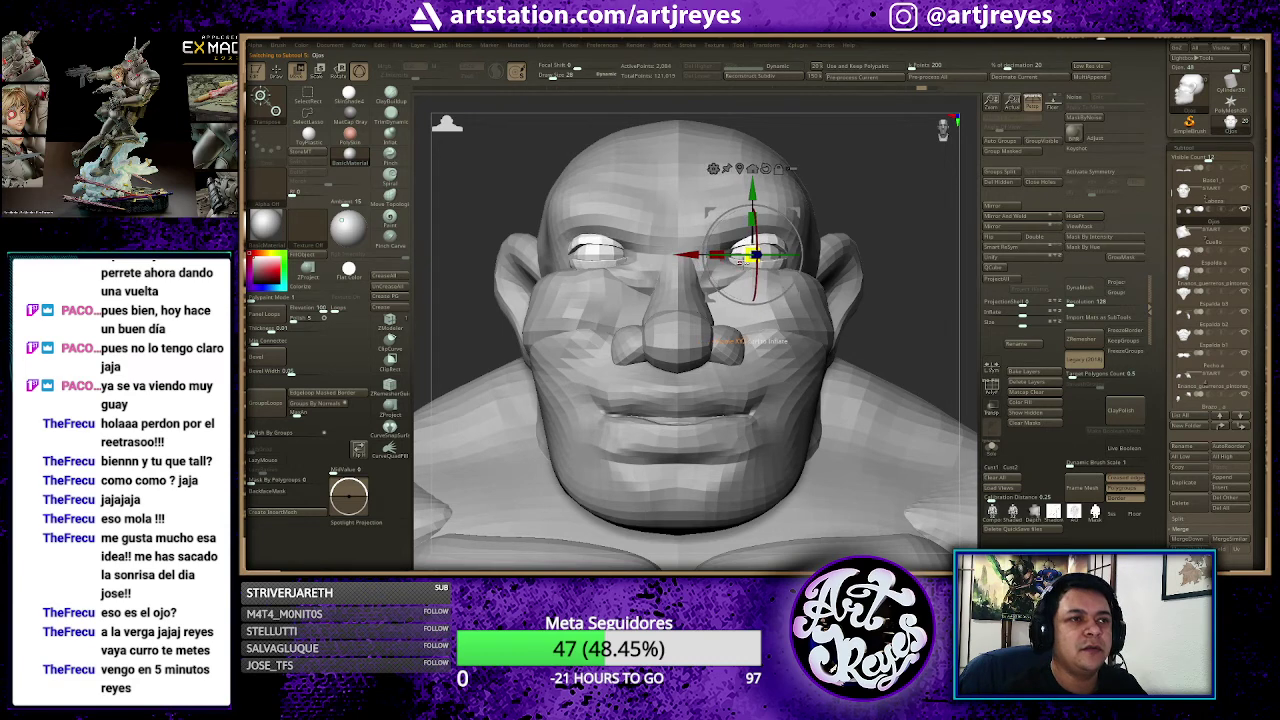
{"action": "left_click_drag", "start_coordinate": [688, 254], "coordinate": [679, 254]}
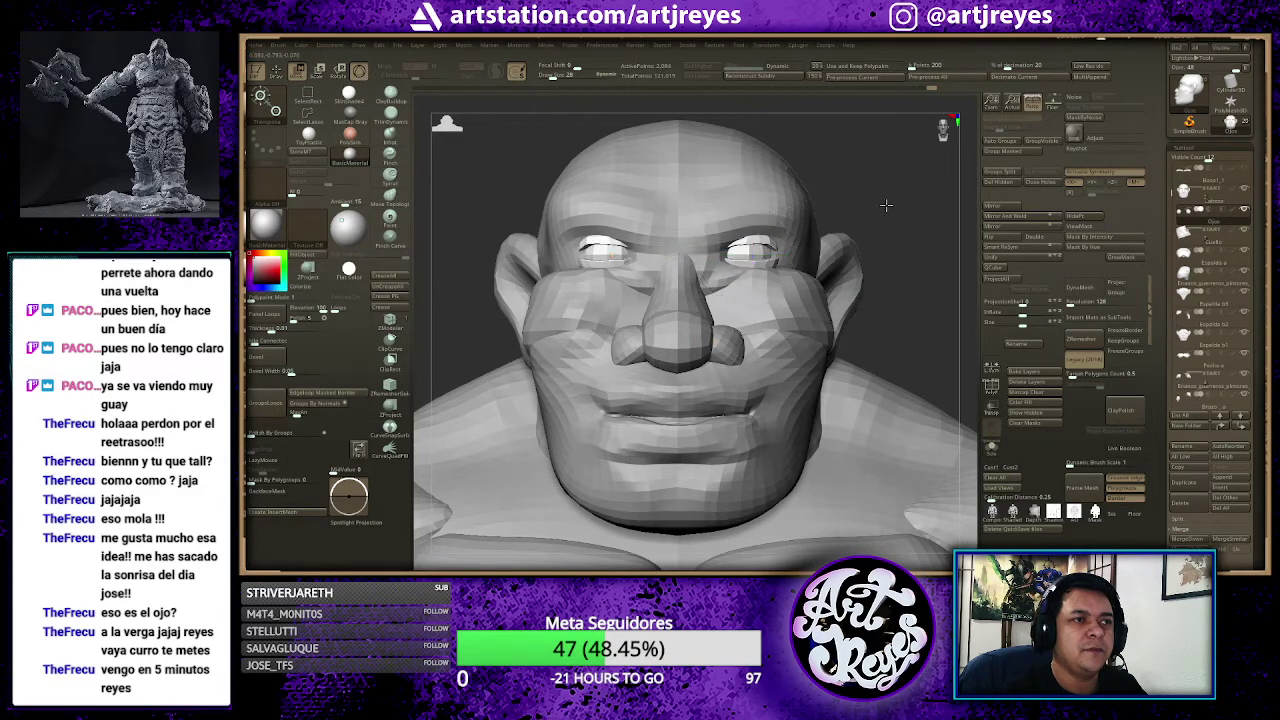
{"action": "mouse_move", "coordinate": [903, 207]}
{"action": "left_mouse_down"}
{"action": "mouse_move", "coordinate": [899, 229]}
{"action": "mouse_move", "coordinate": [892, 211]}
{"action": "left_mouse_up"}
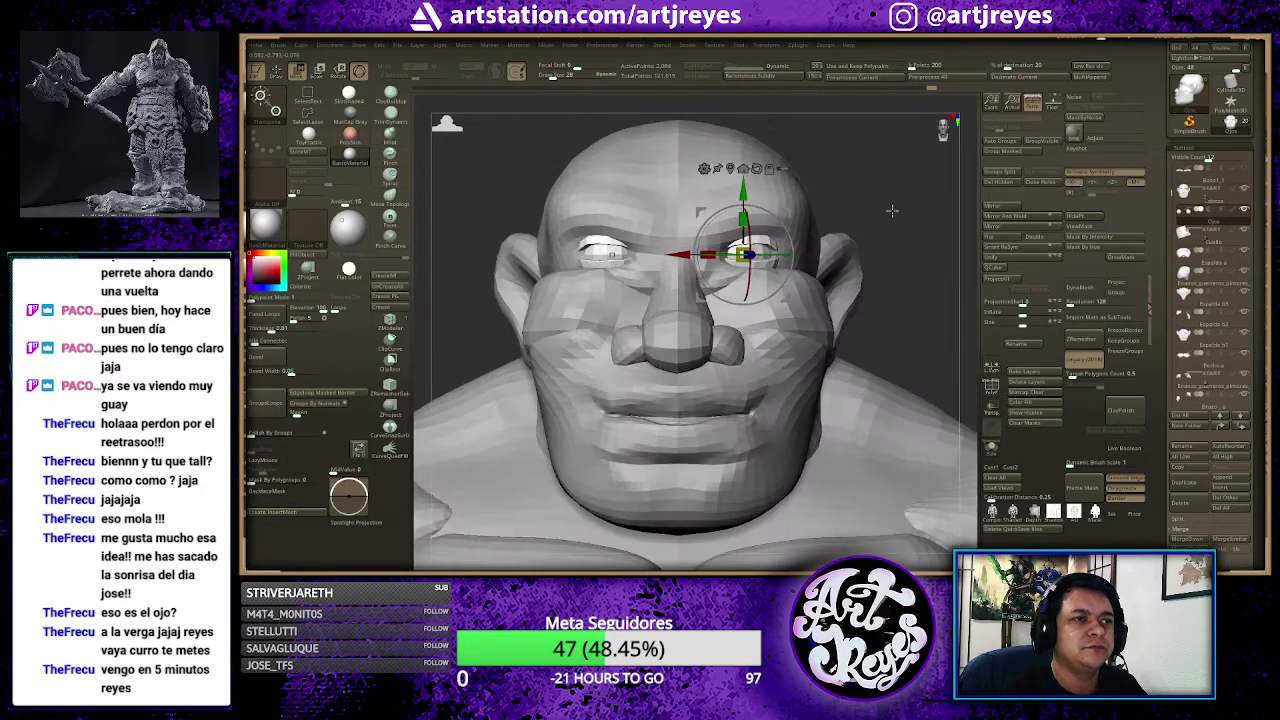
{"action": "key", "text": "q"}
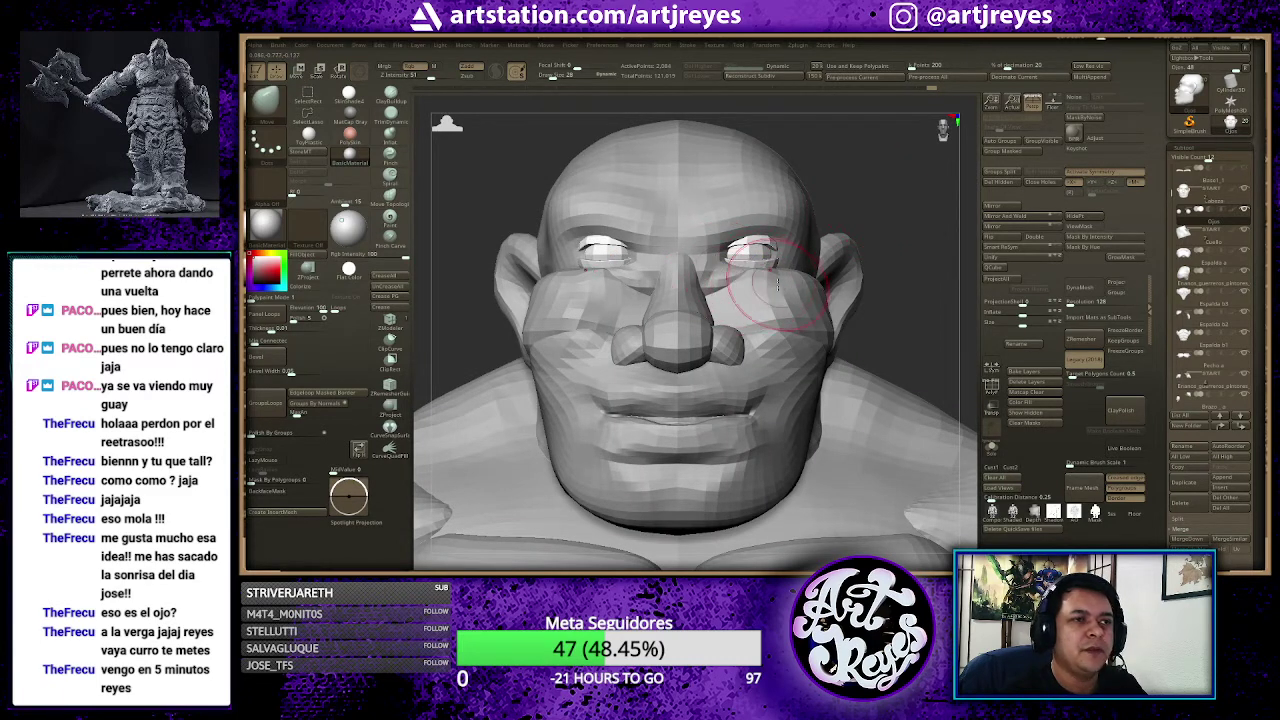
{"action": "left_click_drag", "start_coordinate": [875, 201], "coordinate": [846, 204]}
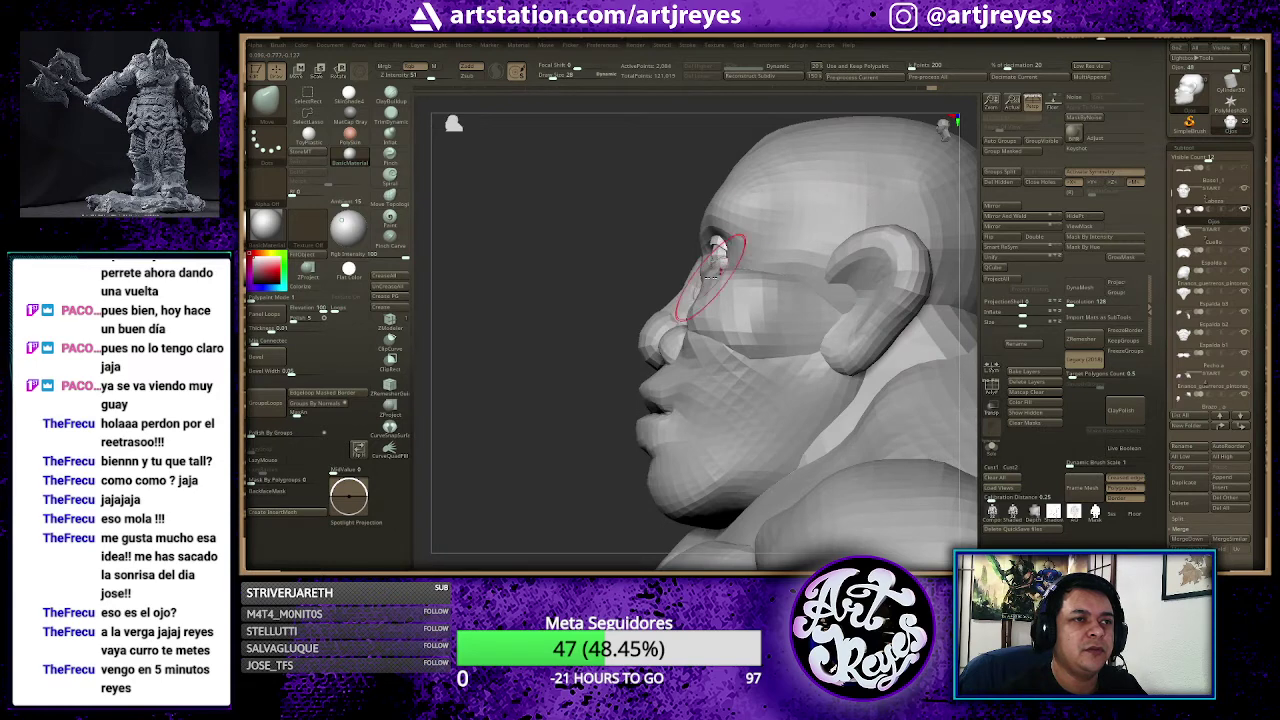
Step: Activate the Cabeza head subtool, lasso-mask the face and neck, then clear the mask
{"action": "left_click", "coordinate": [716, 288], "text": "alt"}
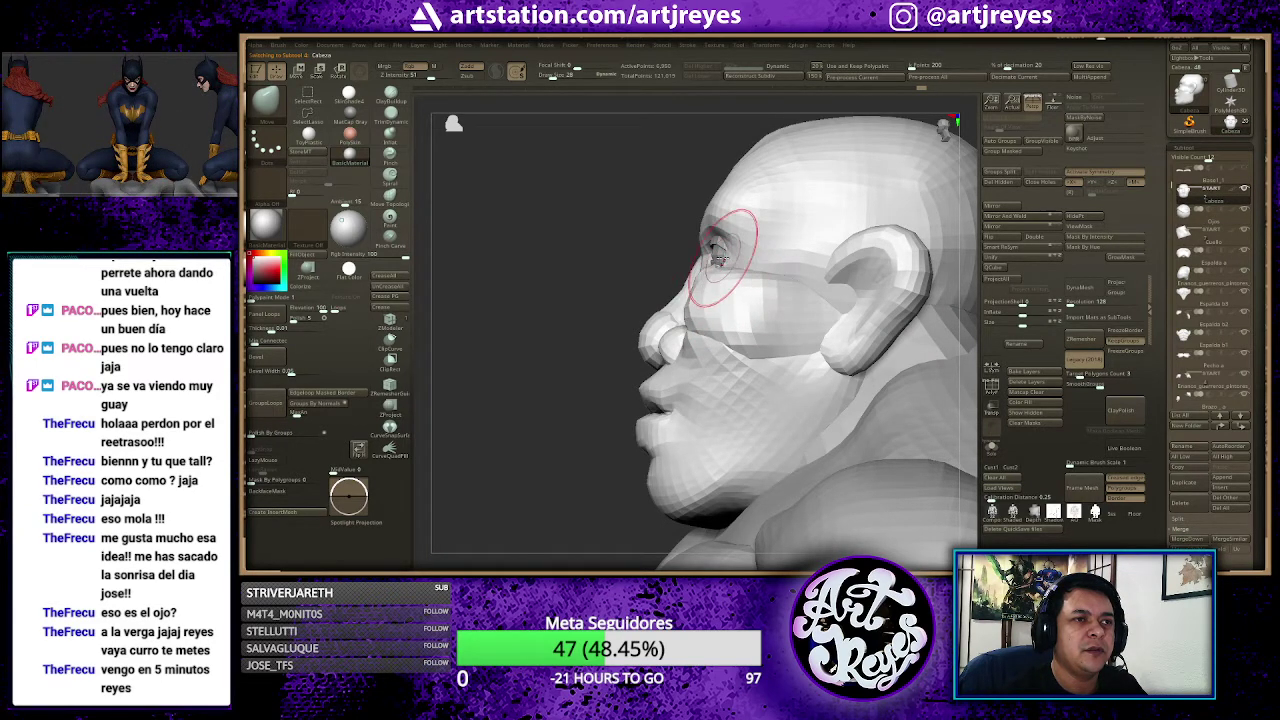
{"action": "left_click_drag", "start_coordinate": [669, 221], "coordinate": [639, 196]}
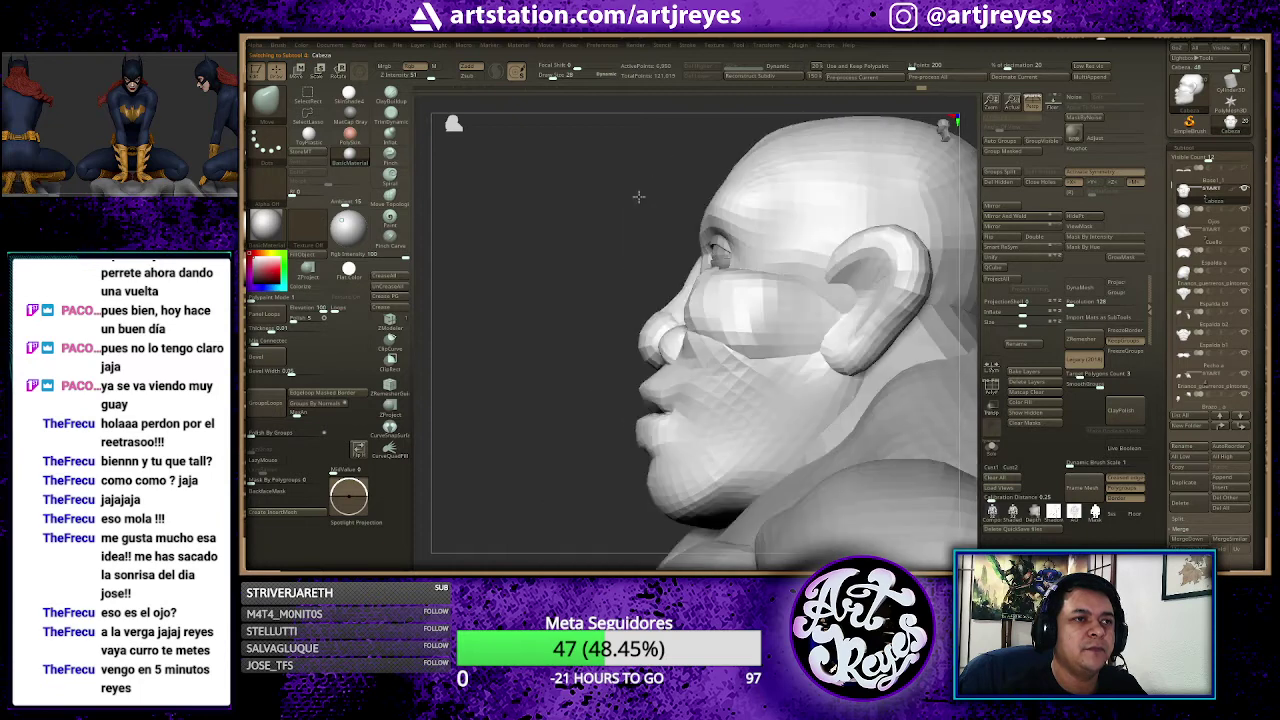
{"action": "key", "text": "ctrl"}
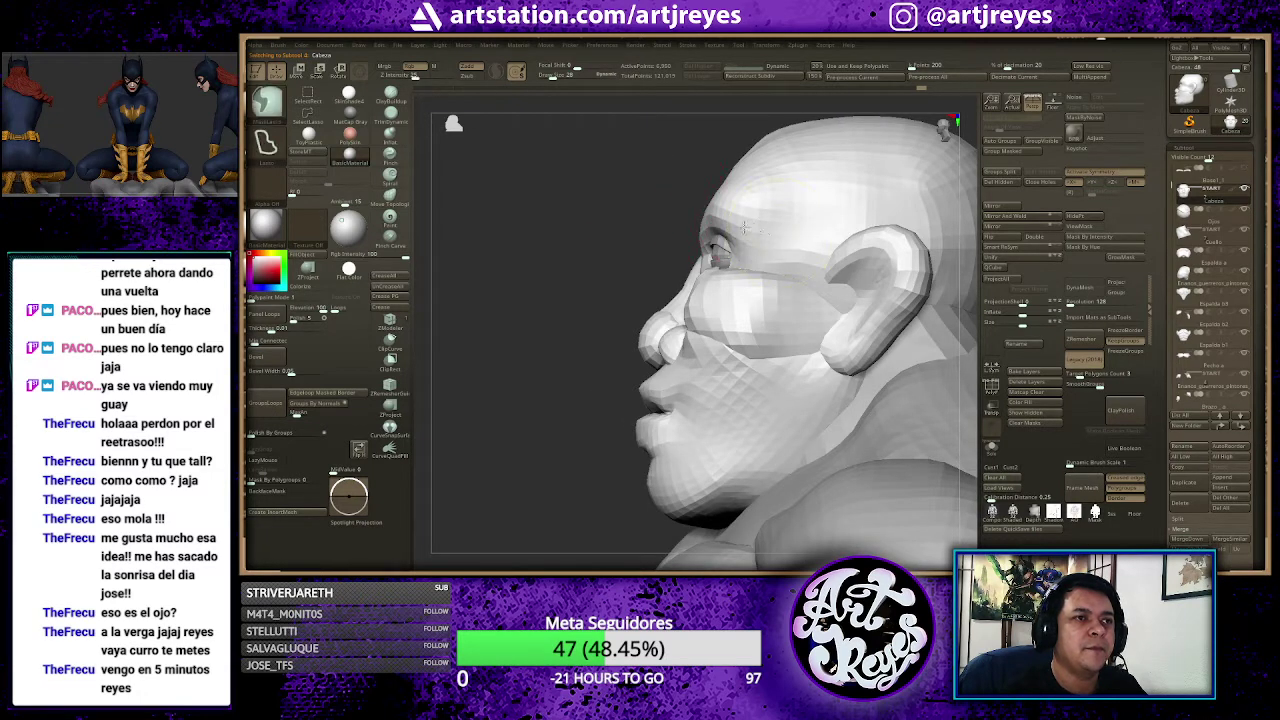
{"action": "left_click_drag", "start_coordinate": [697, 229], "coordinate": [700, 180], "text": "ctrl"}
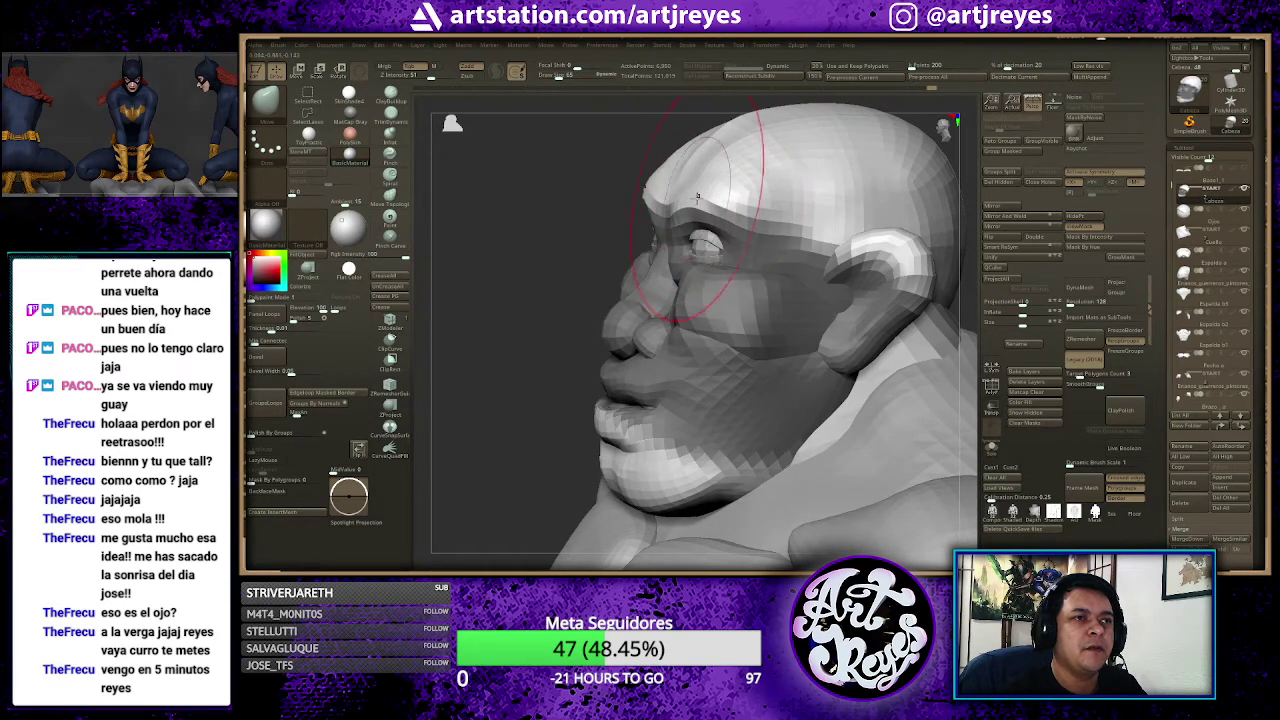
{"action": "key", "text": "ctrl"}
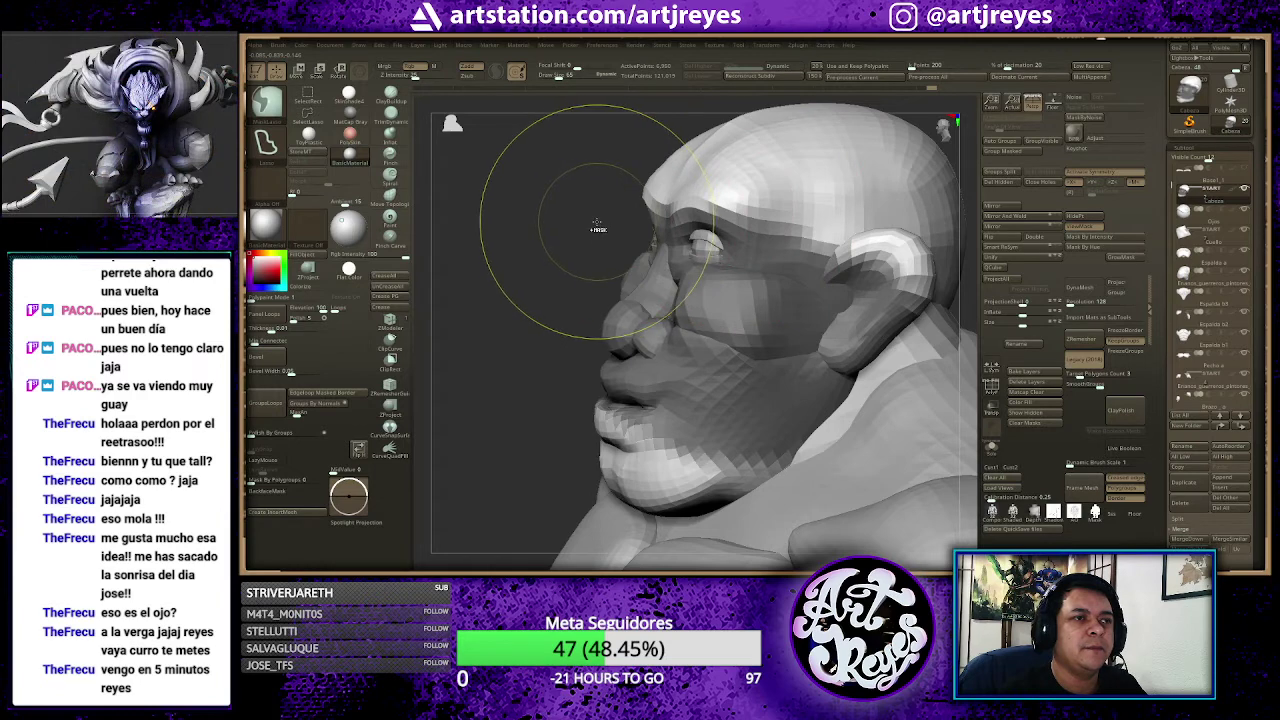
{"action": "left_click_drag", "start_coordinate": [597, 229], "coordinate": [650, 215], "text": "ctrl"}
{"action": "key", "text": "space"}
Step: Smooth the cheek surface from a three-quarter view
{"action": "right_click_drag", "start_coordinate": [697, 205], "coordinate": [680, 208]}
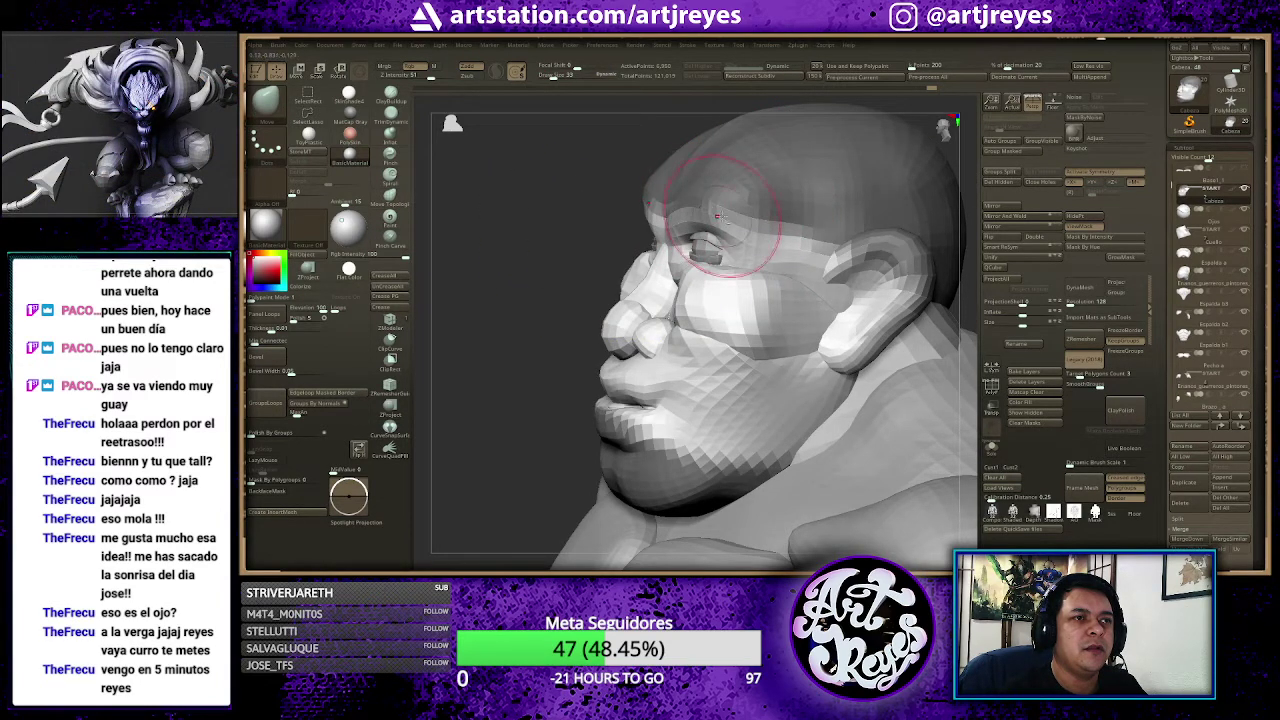
{"action": "right_click_drag", "start_coordinate": [585, 196], "coordinate": [599, 187]}
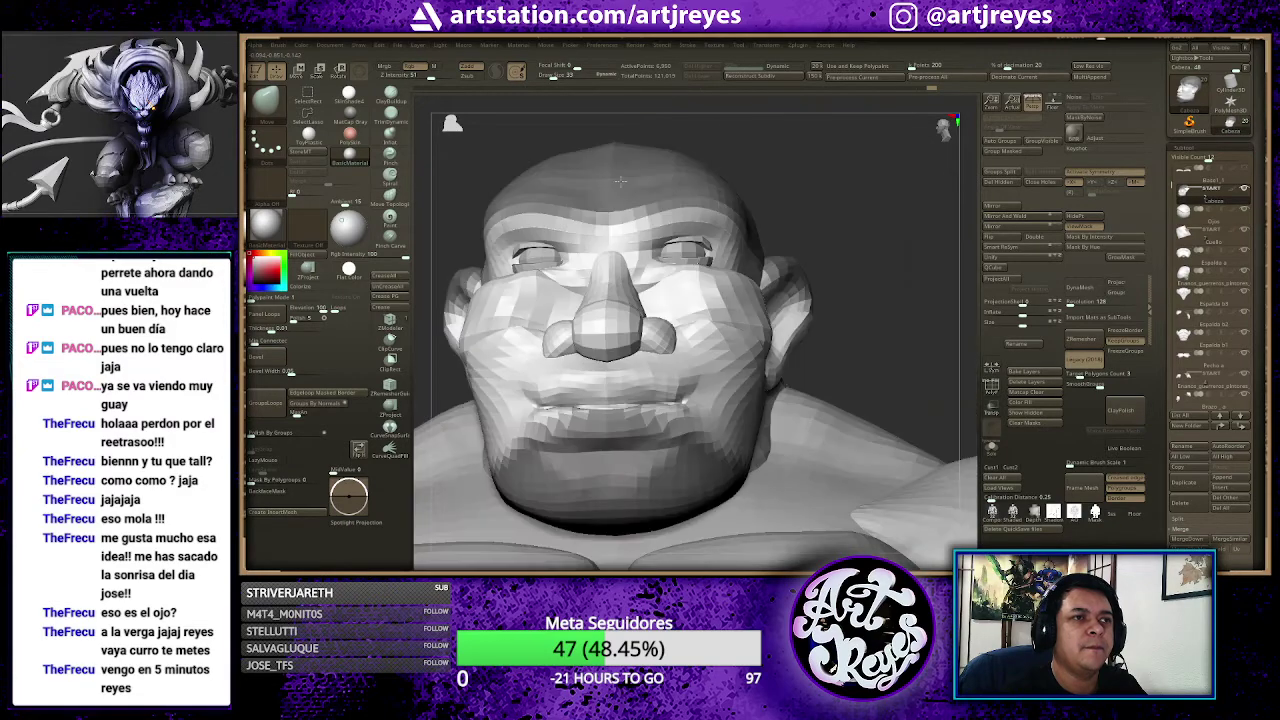
{"action": "right_click_drag", "start_coordinate": [858, 201], "coordinate": [797, 204]}
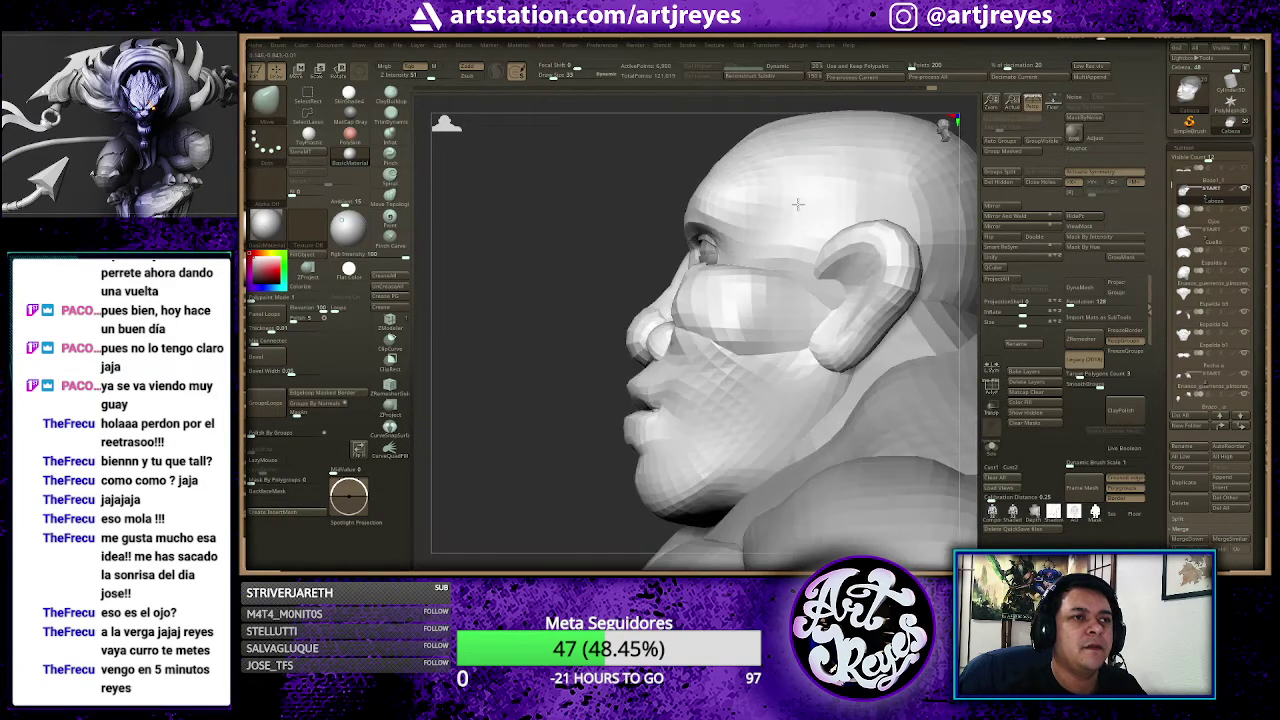
{"action": "right_click_drag", "start_coordinate": [619, 187], "coordinate": [727, 262]}
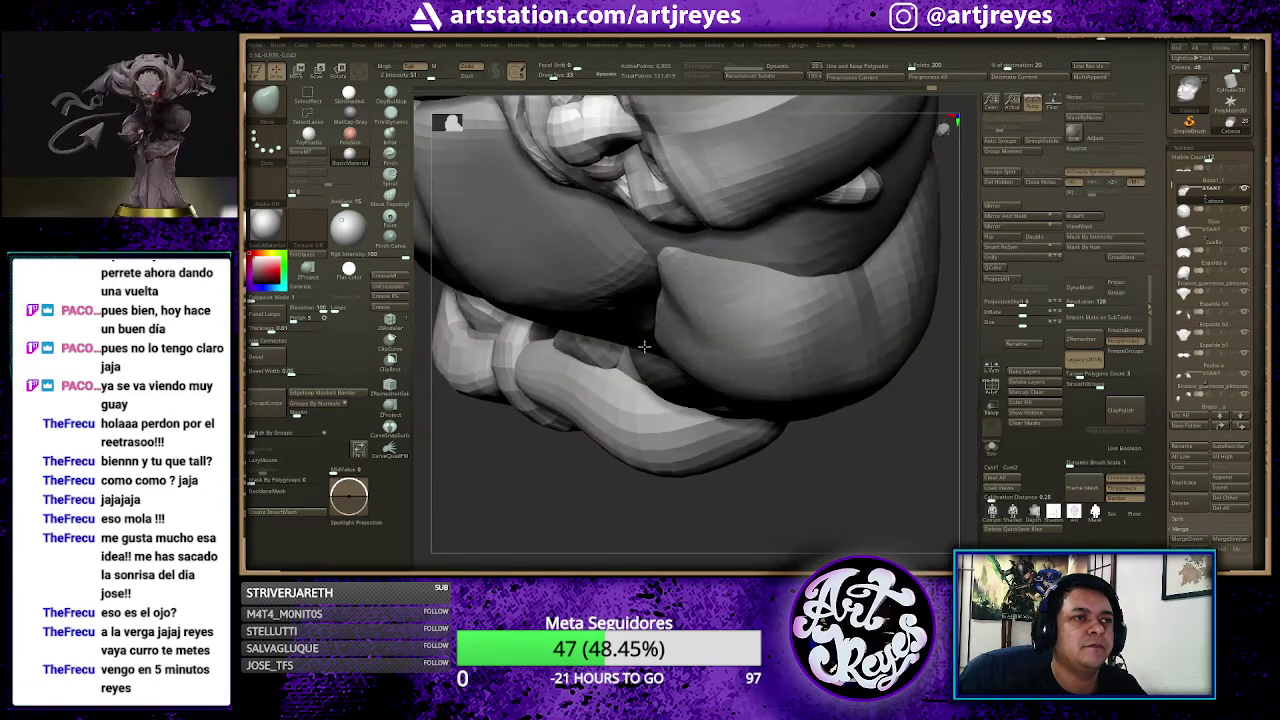
{"action": "key", "text": "shift"}
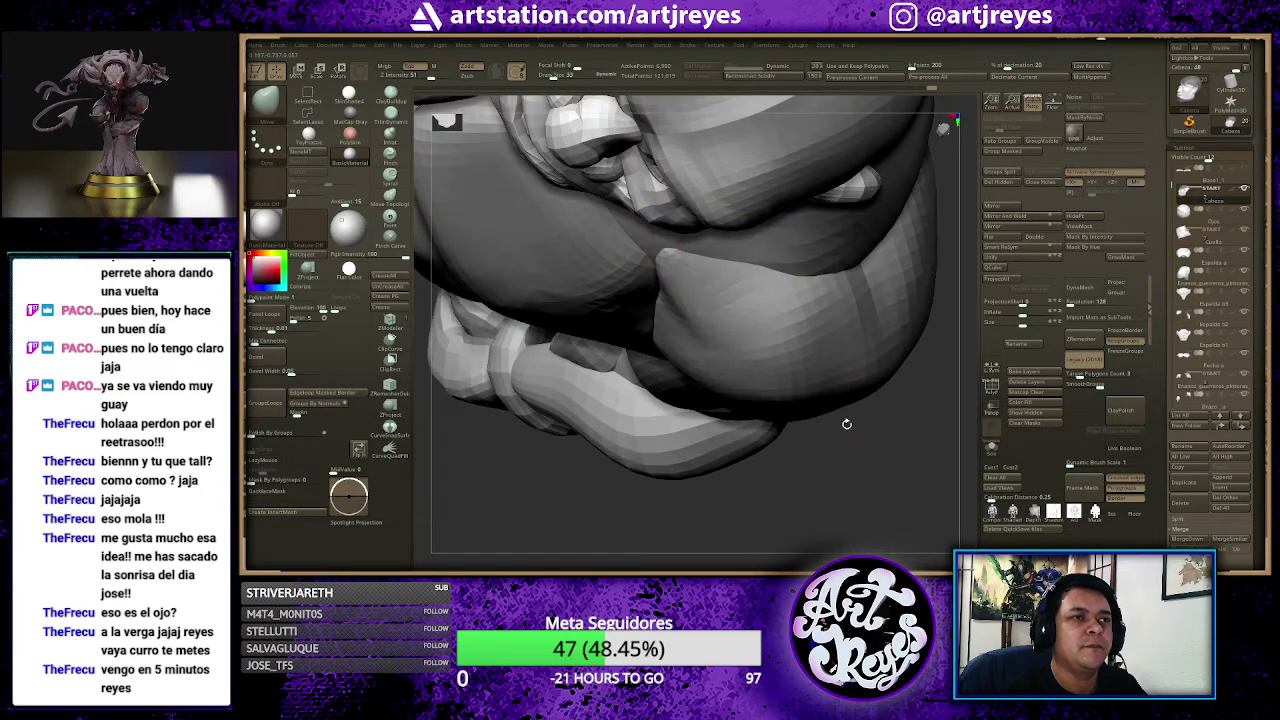
{"action": "mouse_move", "coordinate": [846, 423]}
{"action": "right_mouse_down"}
{"action": "mouse_move", "coordinate": [846, 434]}
{"action": "mouse_move", "coordinate": [774, 411]}
{"action": "mouse_move", "coordinate": [831, 317]}
{"action": "mouse_move", "coordinate": [852, 344]}
{"action": "mouse_move", "coordinate": [847, 287]}
{"action": "mouse_move", "coordinate": [834, 306]}
{"action": "right_mouse_up"}
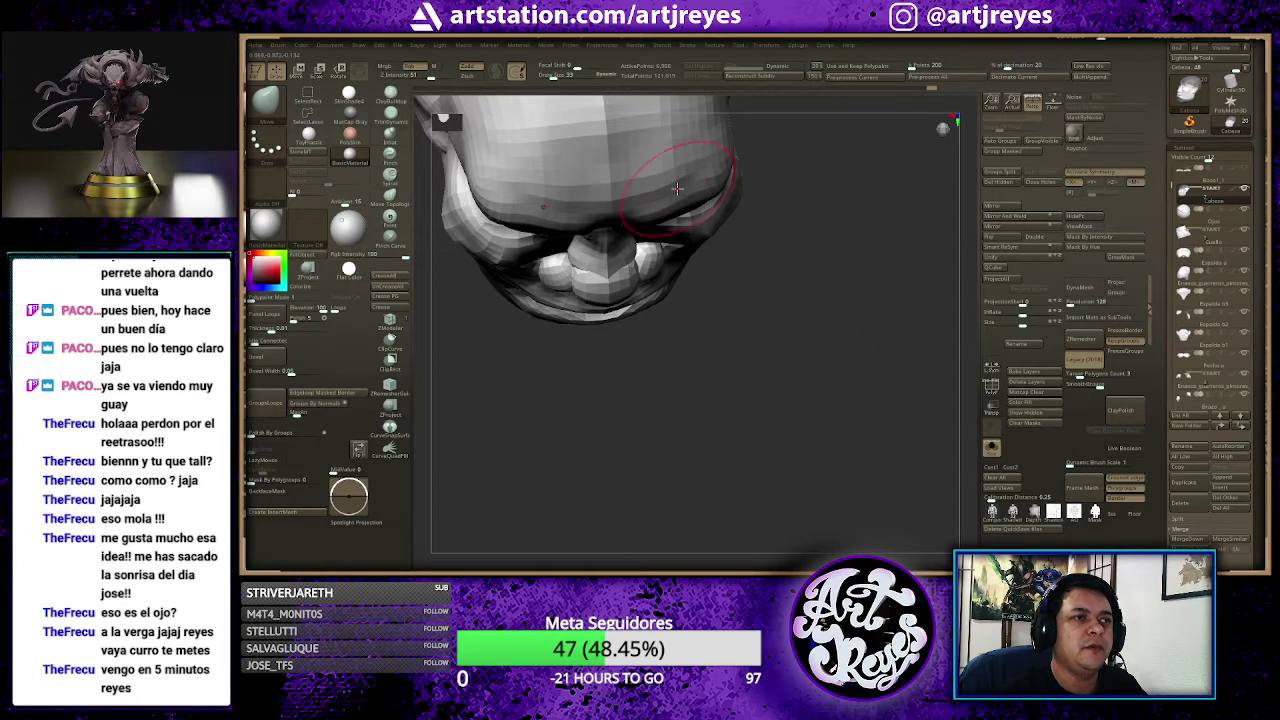
{"action": "mouse_move", "coordinate": [685, 177]}
{"action": "left_mouse_down", "text": "shift"}
{"action": "mouse_move", "coordinate": [586, 171]}
{"action": "mouse_move", "coordinate": [660, 175]}
{"action": "left_mouse_up", "text": "shift"}
{"action": "mouse_move", "coordinate": [828, 248]}
{"action": "right_mouse_down"}
{"action": "mouse_move", "coordinate": [803, 179]}
{"action": "mouse_move", "coordinate": [672, 207]}
{"action": "right_mouse_up"}
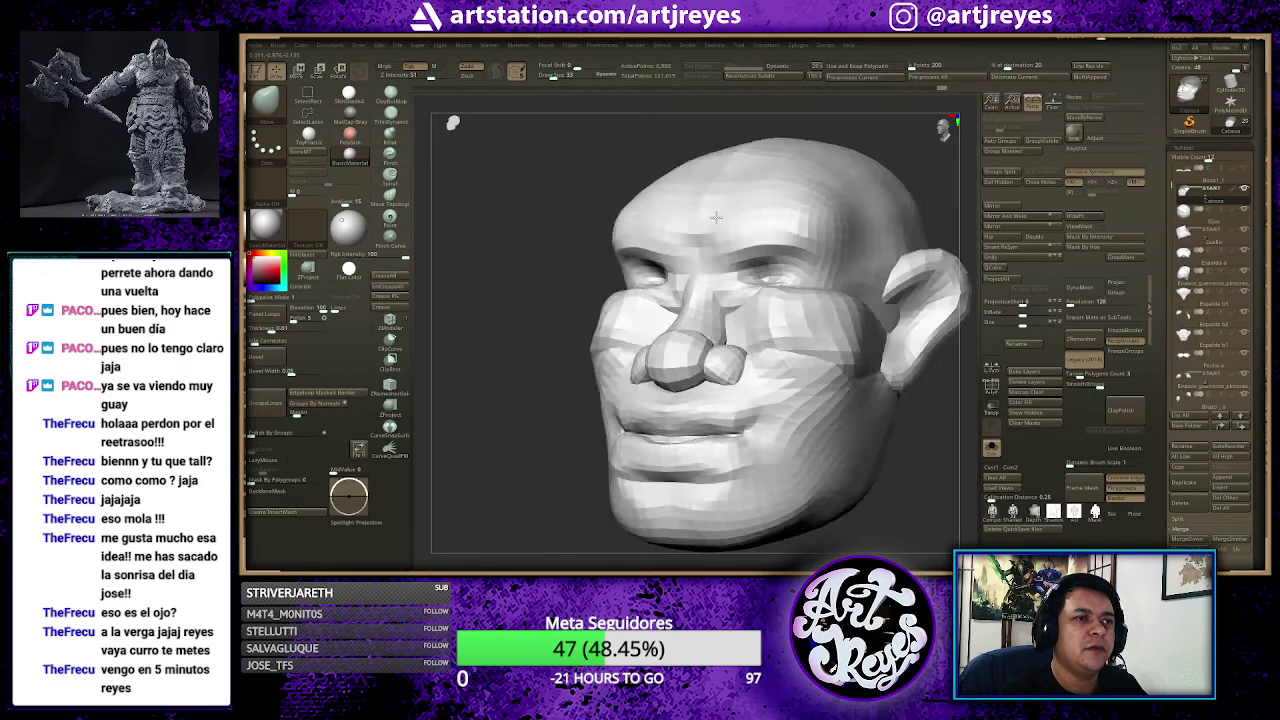
{"action": "right_click_drag", "start_coordinate": [672, 207], "coordinate": [881, 271]}
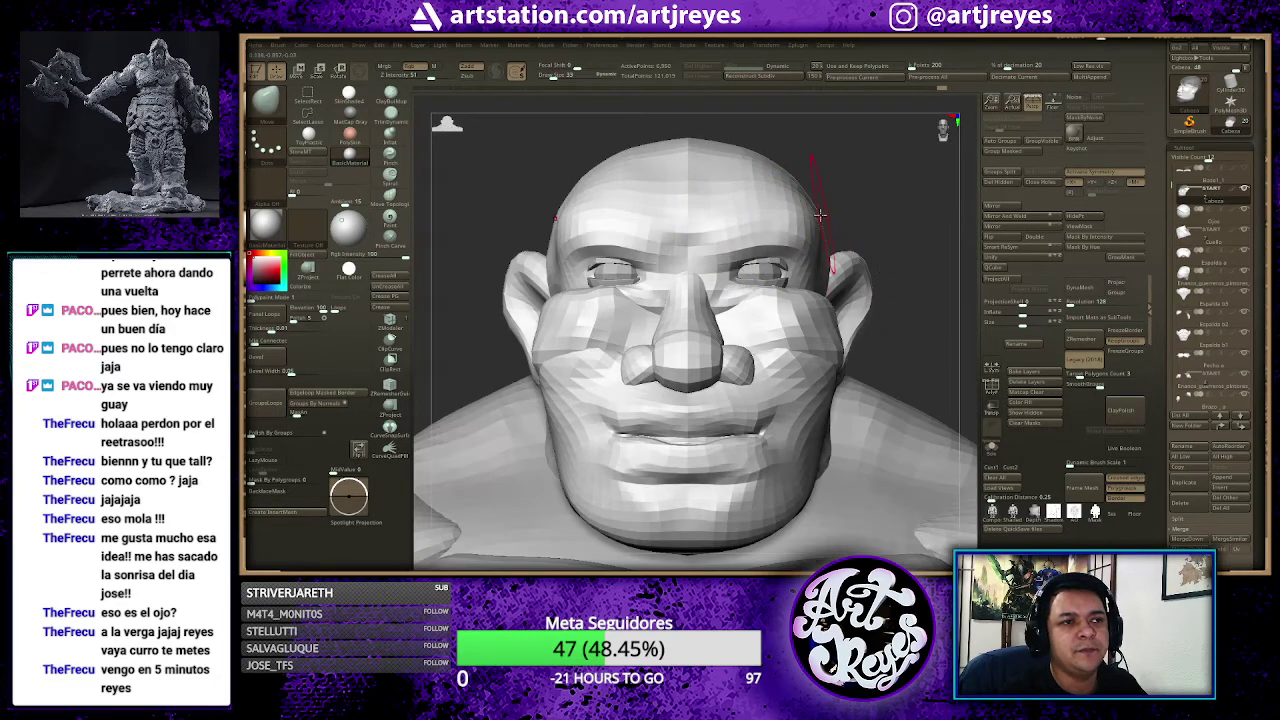
{"action": "key", "text": "space"}
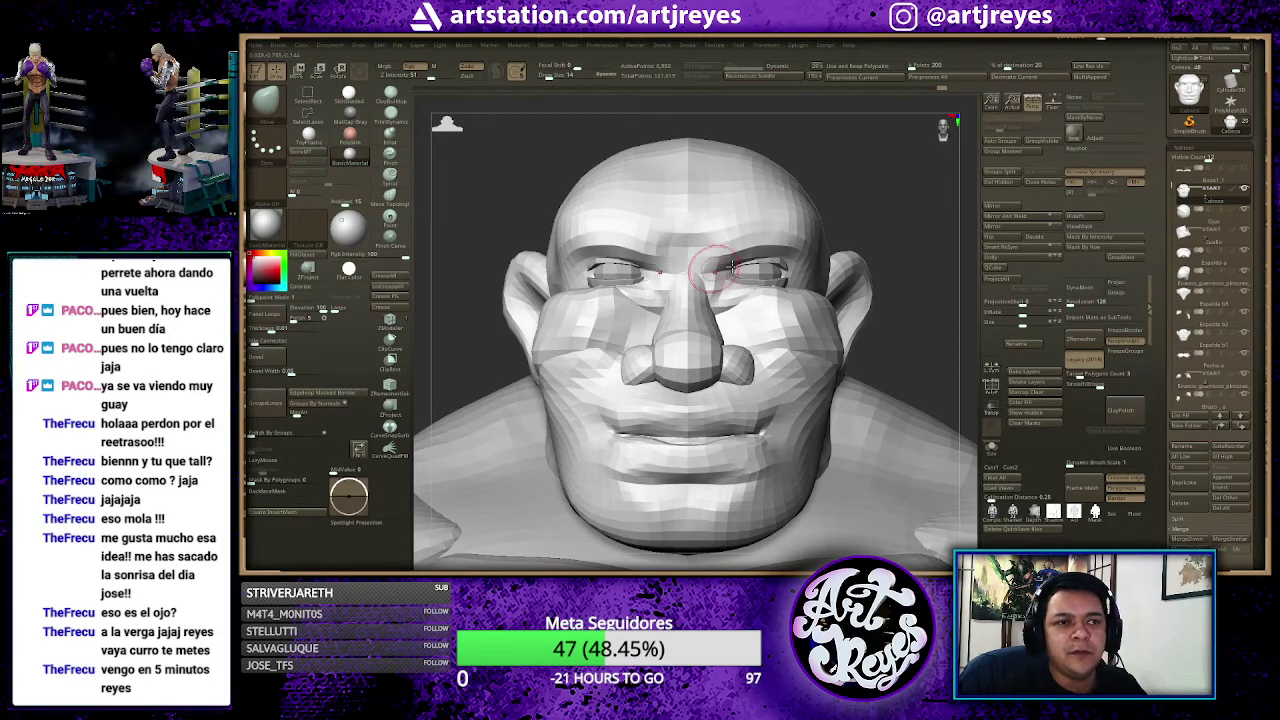
Step: Turn on Polyframe to show wireframe and polygroup colours, then hide the face polygroup
{"action": "key", "text": "shift+f"}
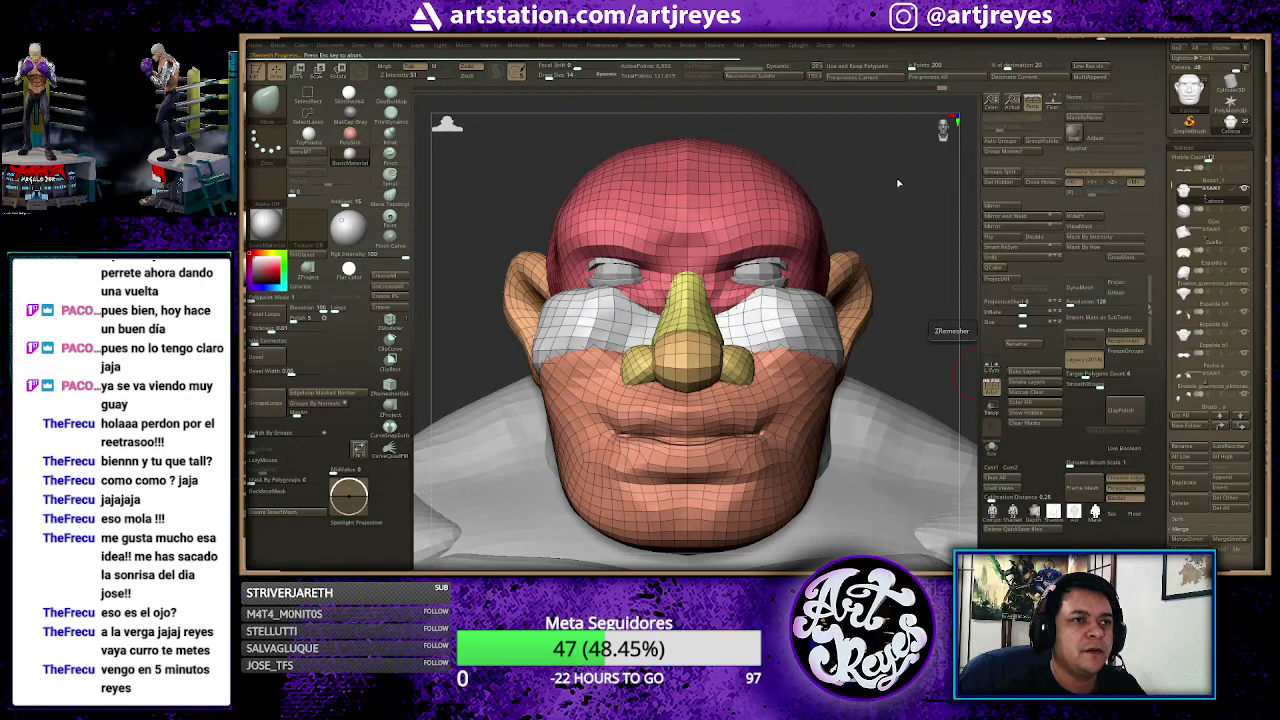
{"action": "mouse_move", "coordinate": [899, 209]}
{"action": "left_mouse_down"}
{"action": "mouse_move", "coordinate": [855, 214]}
{"action": "mouse_move", "coordinate": [897, 275]}
{"action": "left_mouse_up"}
{"action": "key", "text": "shift"}
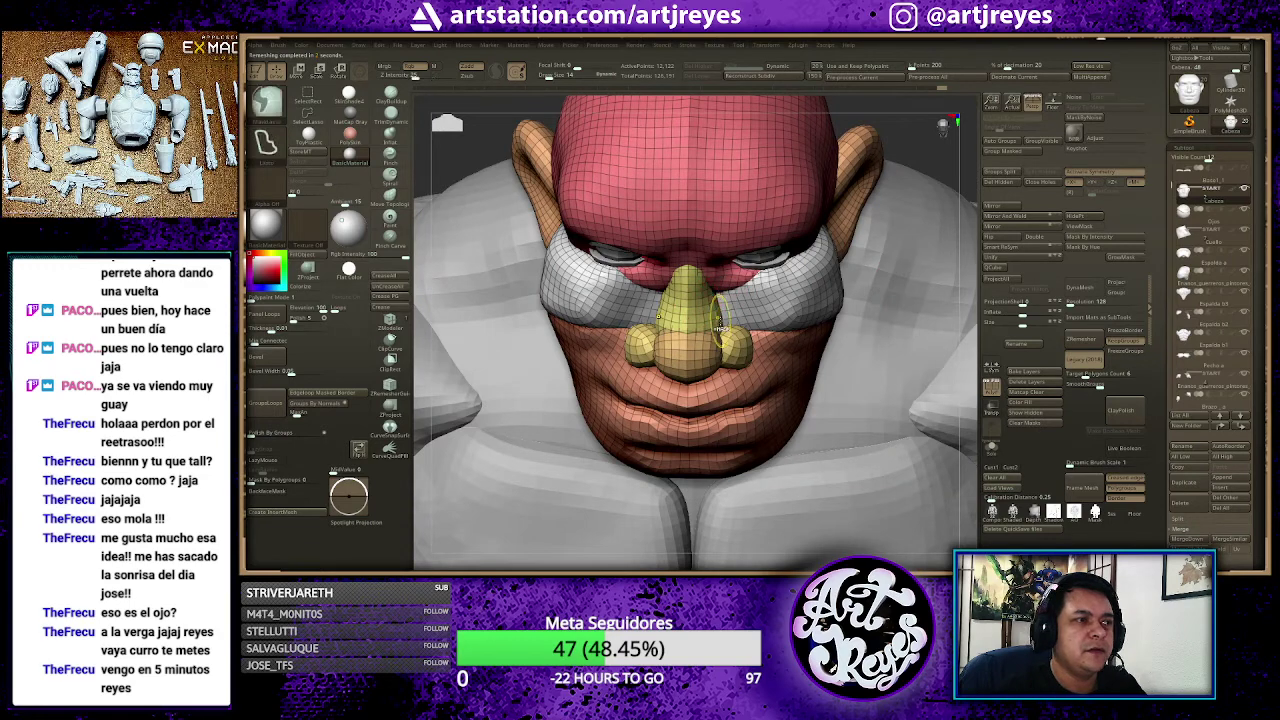
{"action": "key", "text": "ctrl+shift"}
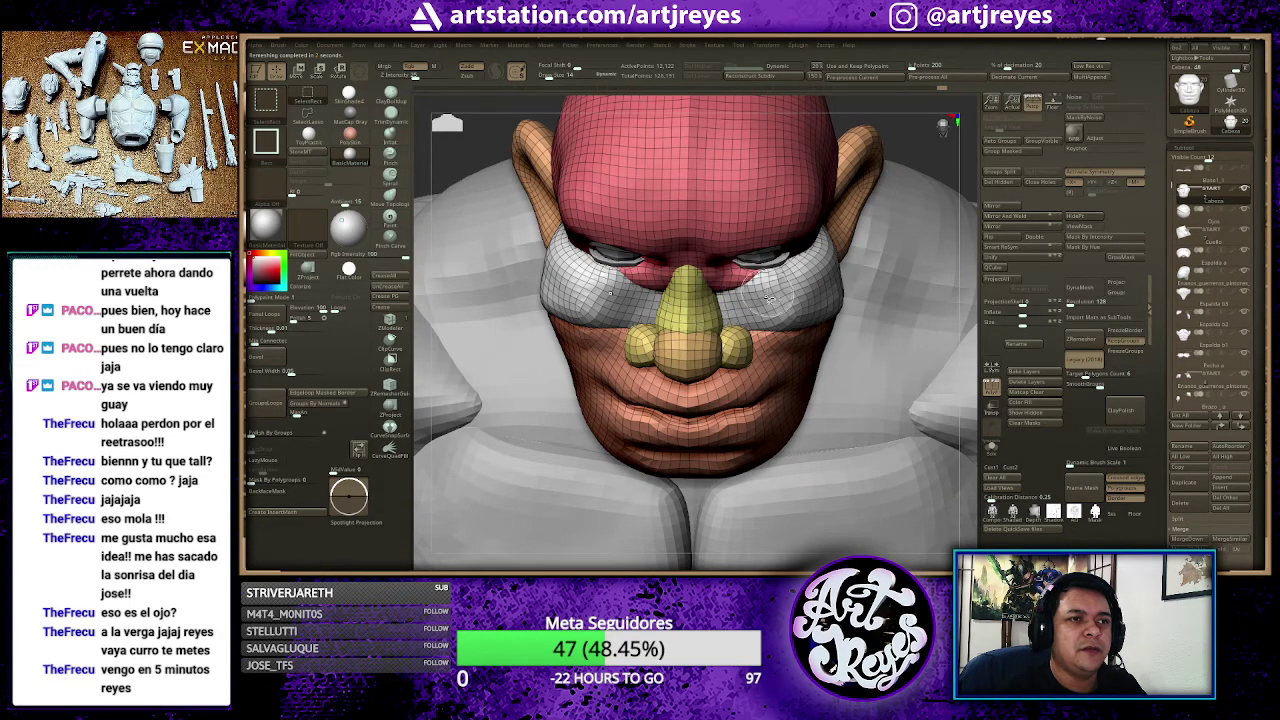
{"action": "left_click", "coordinate": [920, 120], "text": "ctrl+shift"}
Step: Unhide the head, turn Polyframe off, and smooth the cheek beside the right eye
{"action": "left_click", "coordinate": [922, 136], "text": "ctrl+shift"}
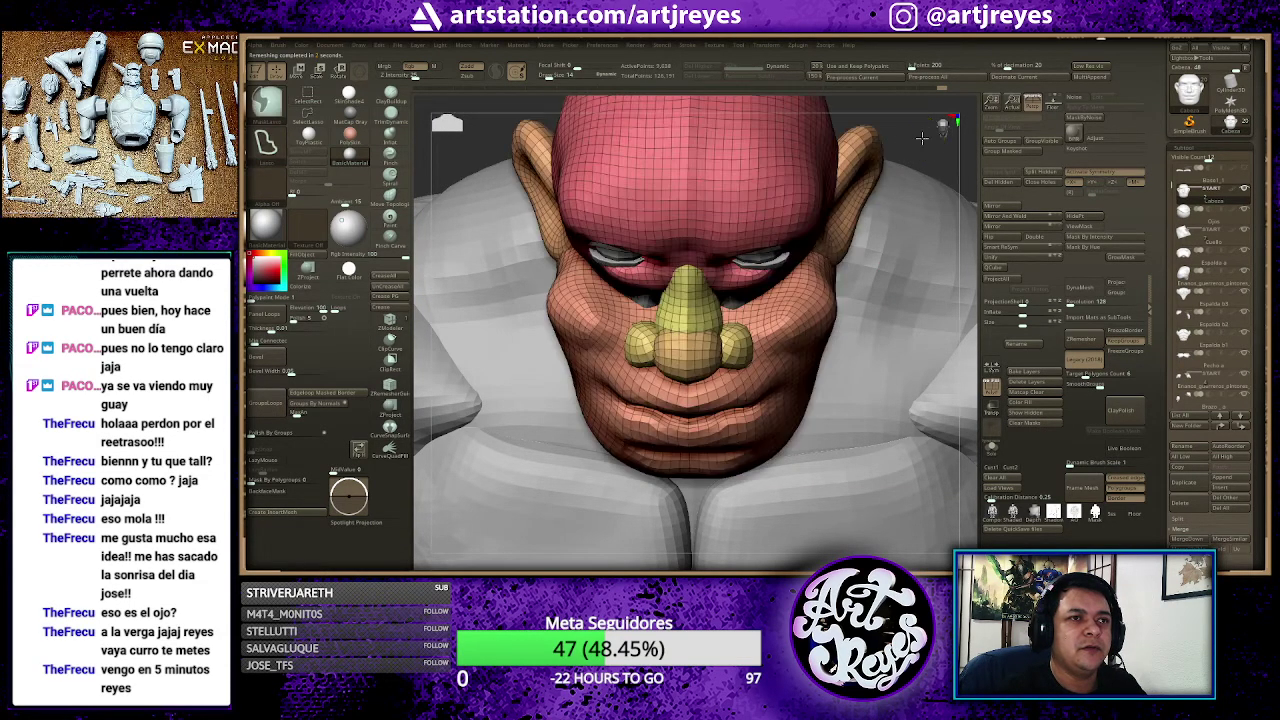
{"action": "key", "text": "shift+f"}
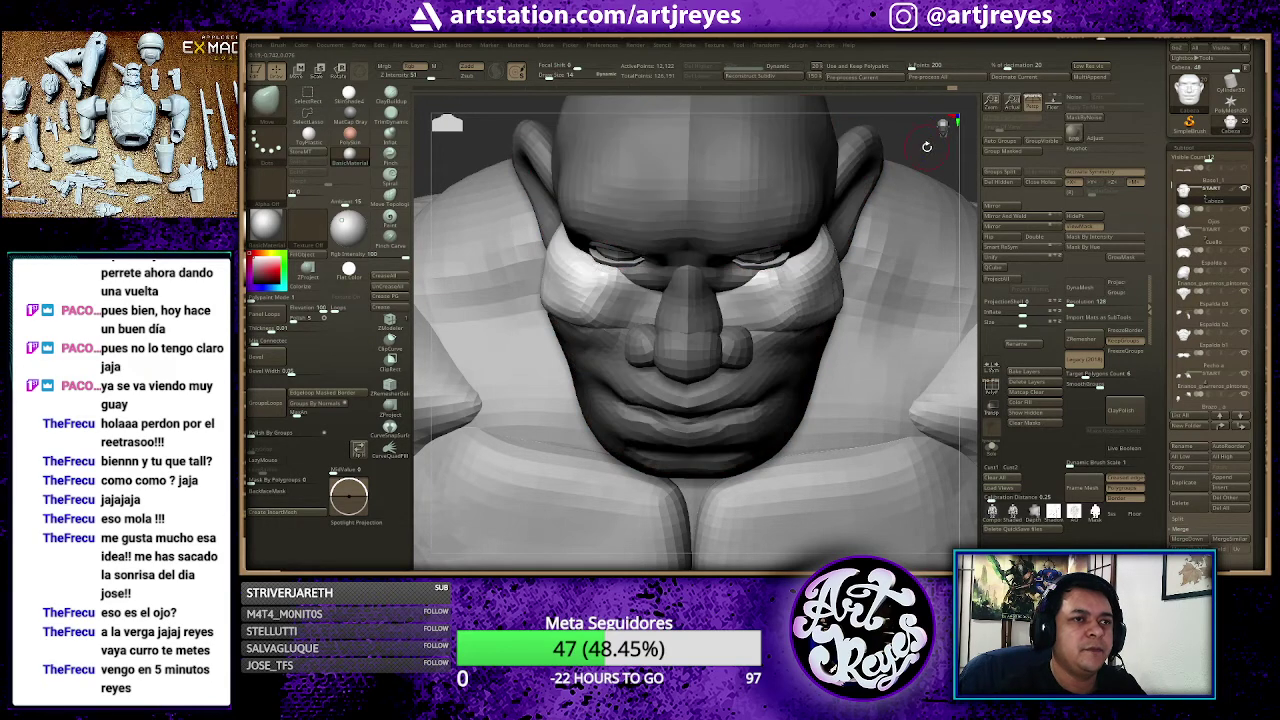
{"action": "left_click_drag", "start_coordinate": [922, 128], "coordinate": [743, 275], "text": "shift"}
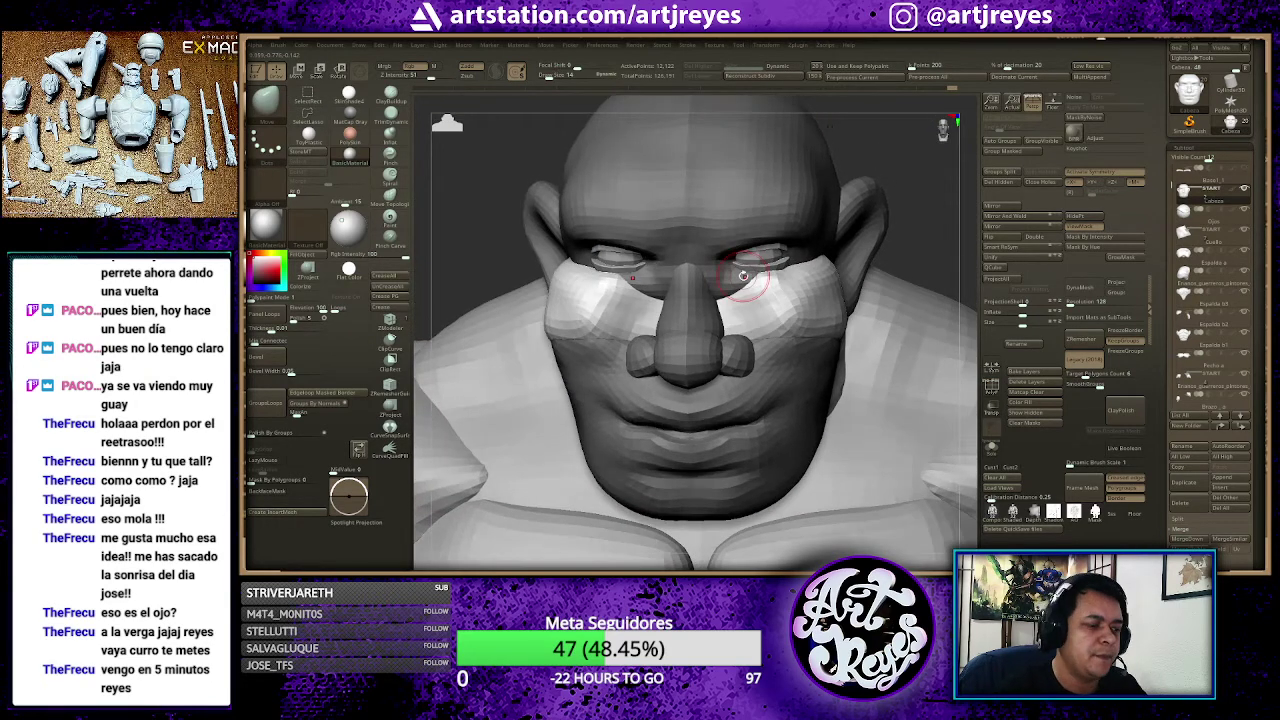
{"action": "key", "text": "b"}
{"action": "key", "text": "c"}
{"action": "key", "text": "b"}
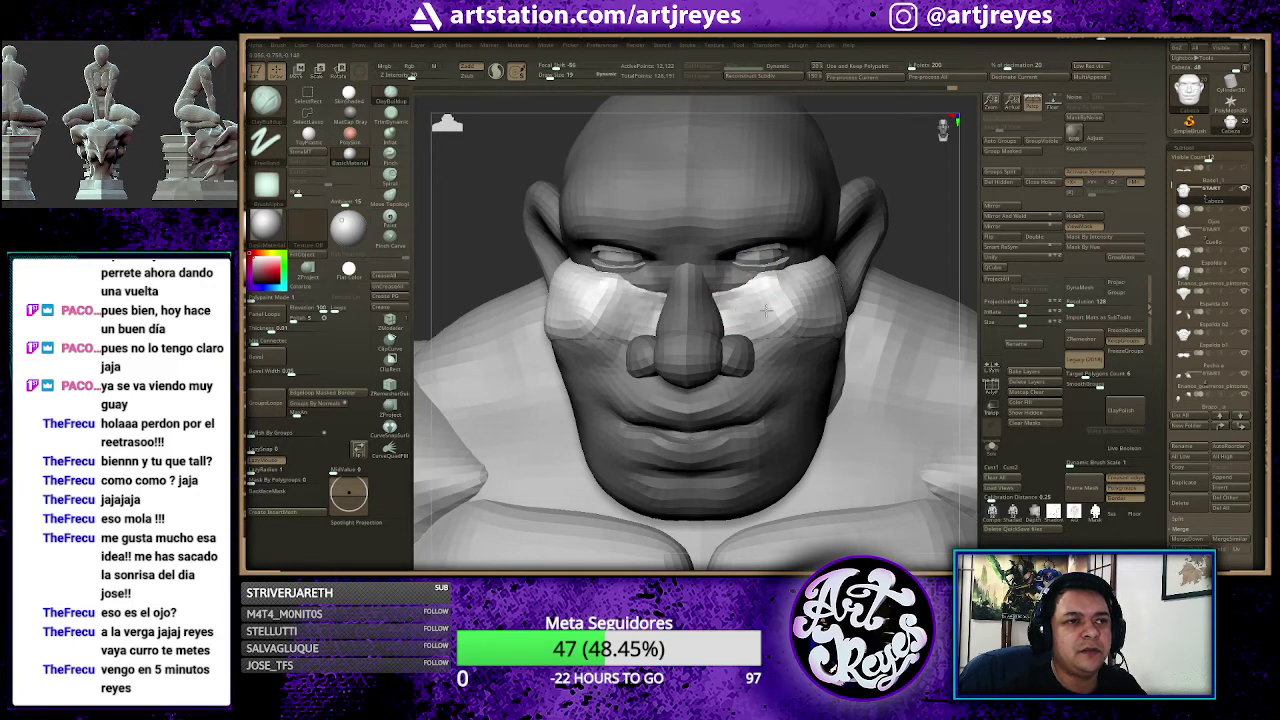
{"action": "left_click_drag", "start_coordinate": [760, 285], "coordinate": [785, 320], "text": "shift"}
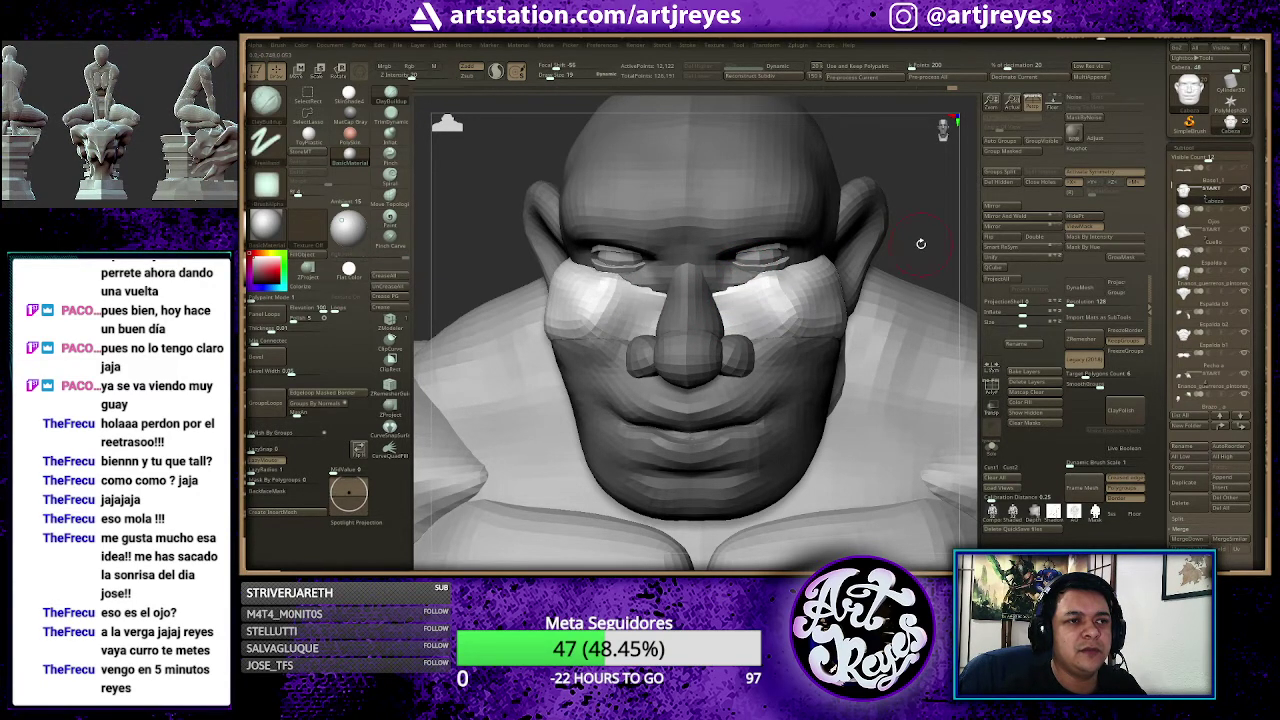
{"action": "left_click_drag", "start_coordinate": [920, 243], "coordinate": [651, 256]}
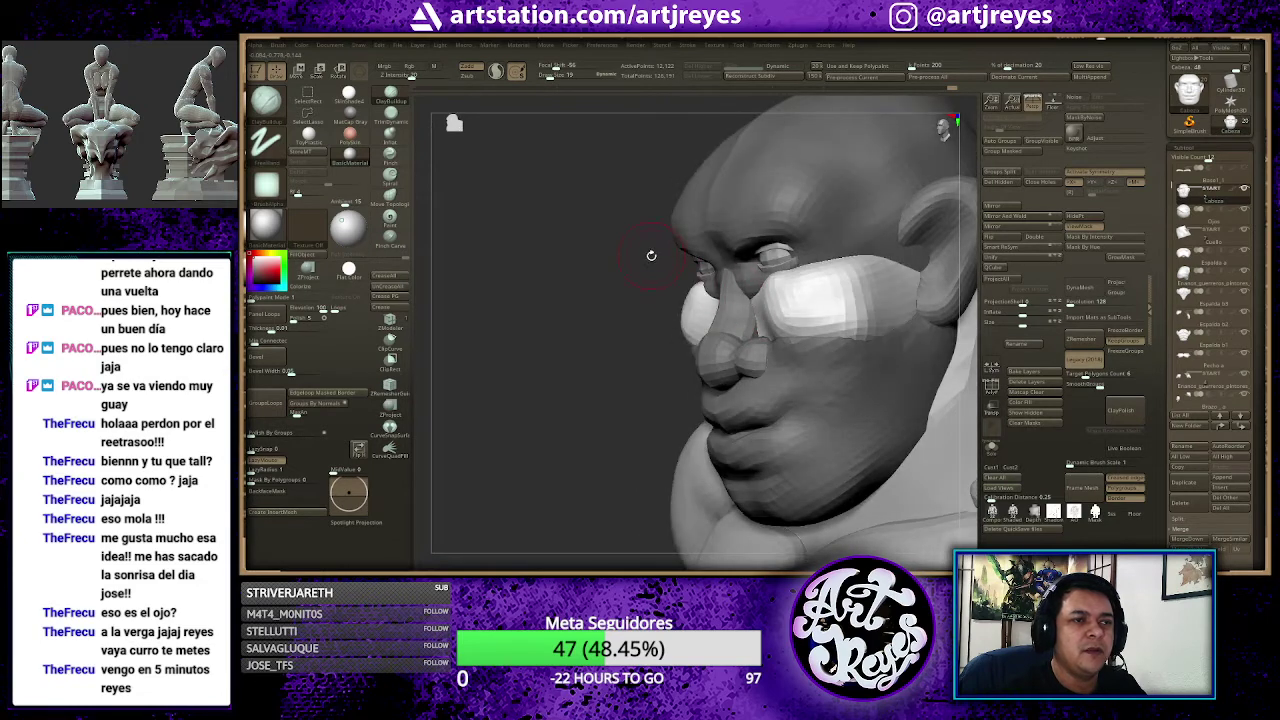
{"action": "left_click_drag", "start_coordinate": [656, 330], "coordinate": [911, 218]}
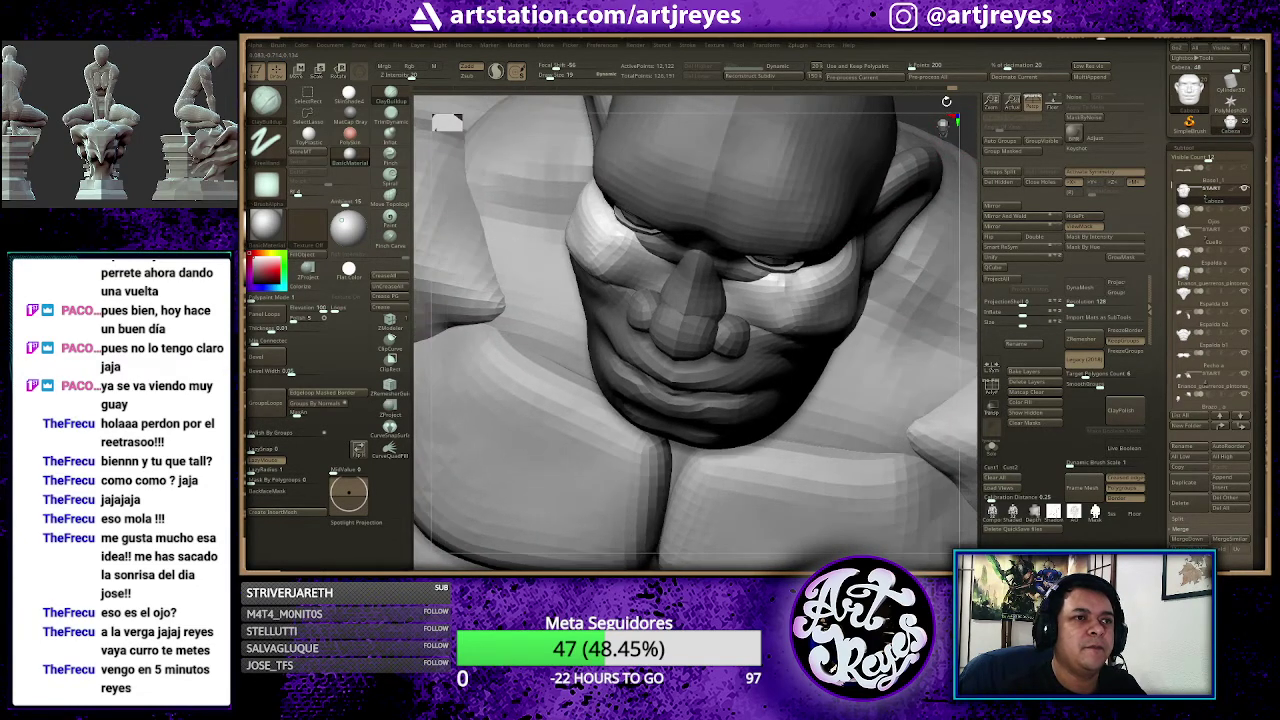
{"action": "mouse_move", "coordinate": [961, 140]}
{"action": "left_mouse_down"}
{"action": "mouse_move", "coordinate": [733, 247]}
{"action": "mouse_move", "coordinate": [709, 277]}
{"action": "left_mouse_up"}
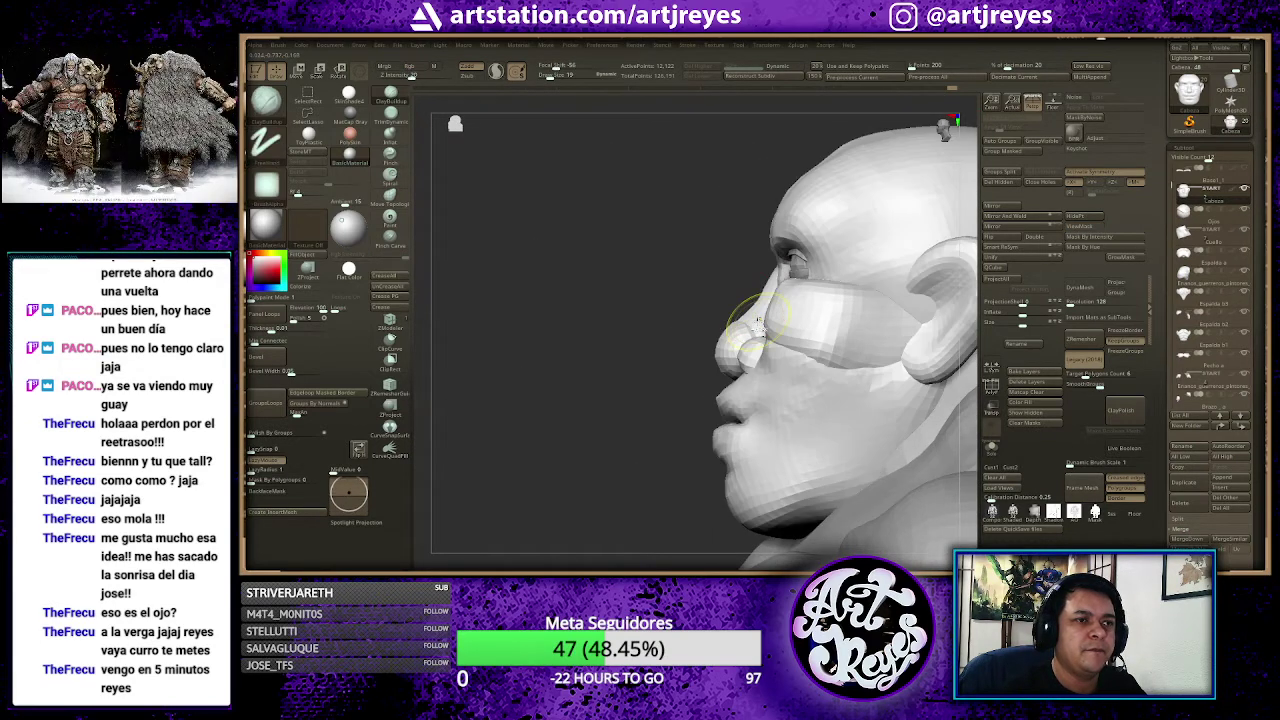
Step: Mask everything except the nose piece, then slide it forward, tilt it upward and lower it
{"action": "left_click", "coordinate": [712, 325], "text": "ctrl+shift"}
{"action": "left_click", "coordinate": [678, 324], "text": "ctrl+shift"}
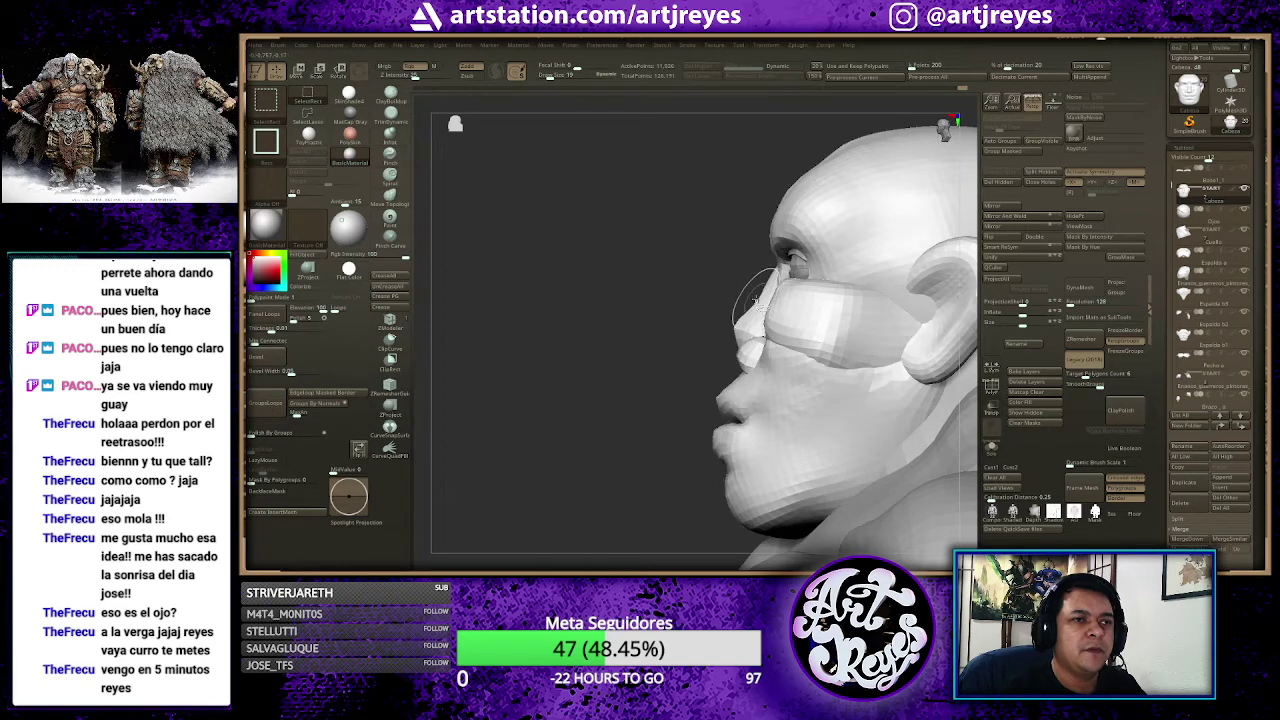
{"action": "left_click", "coordinate": [661, 306], "text": "ctrl"}
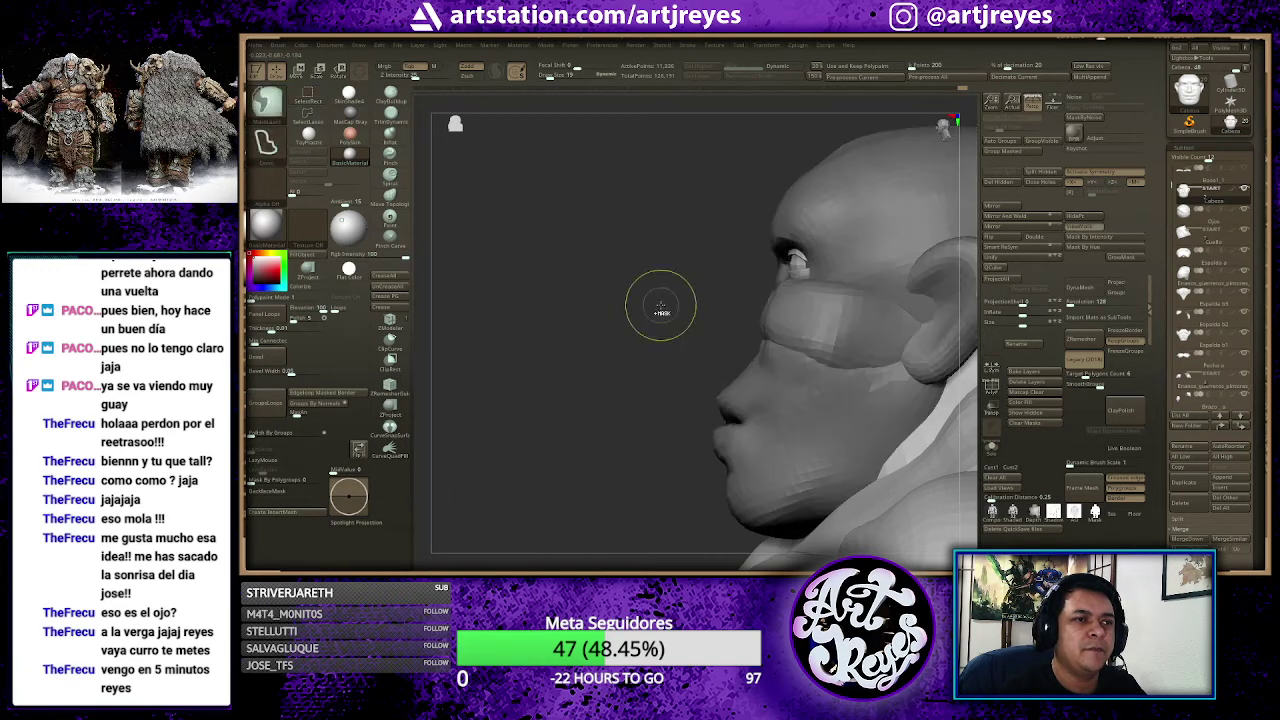
{"action": "left_click", "coordinate": [660, 305], "text": "ctrl+shift"}
{"action": "key", "text": "w"}
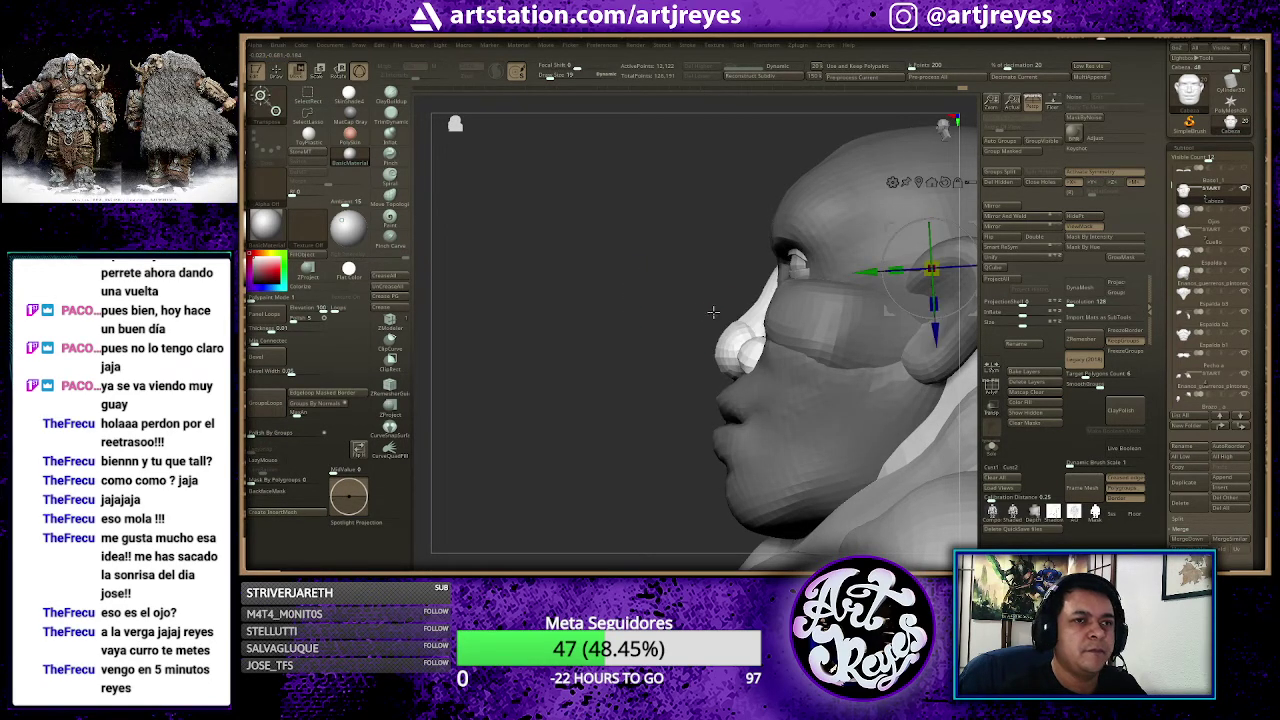
{"action": "left_click_drag", "start_coordinate": [863, 268], "coordinate": [850, 270]}
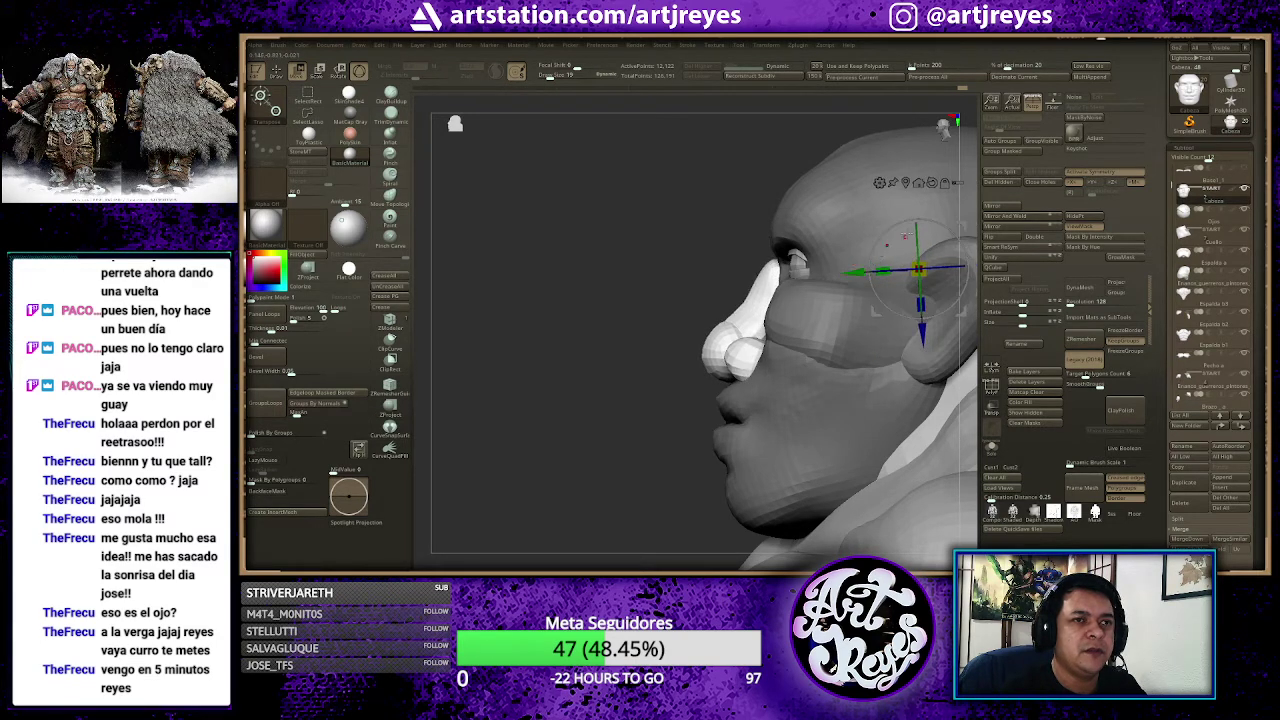
{"action": "left_click_drag", "start_coordinate": [915, 222], "coordinate": [880, 236]}
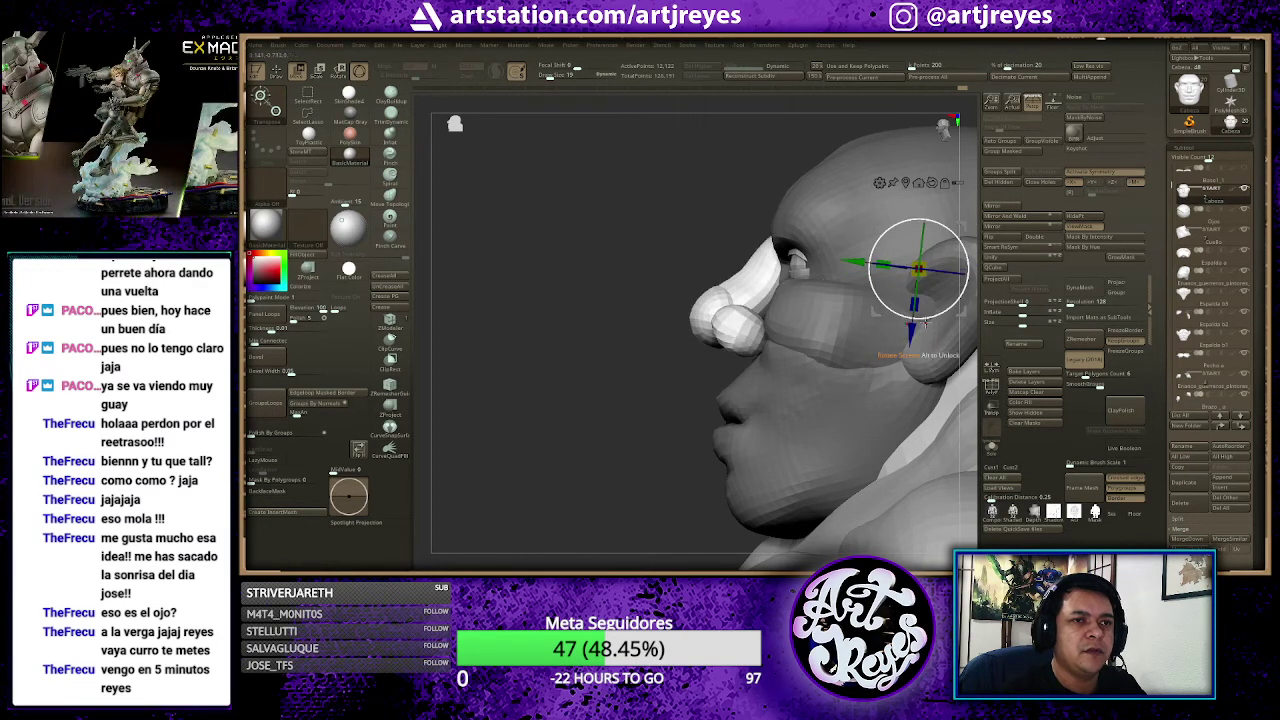
{"action": "left_click_drag", "start_coordinate": [911, 331], "coordinate": [924, 372]}
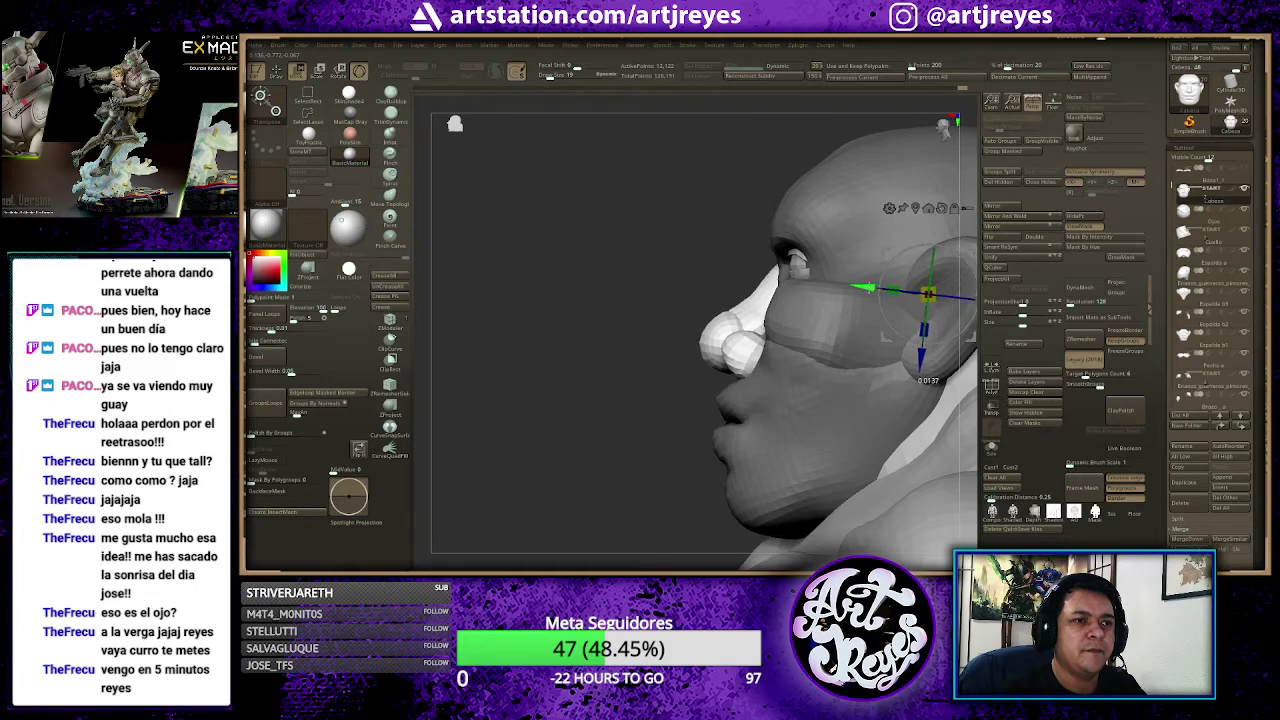
{"action": "left_click_drag", "start_coordinate": [630, 251], "coordinate": [574, 210]}
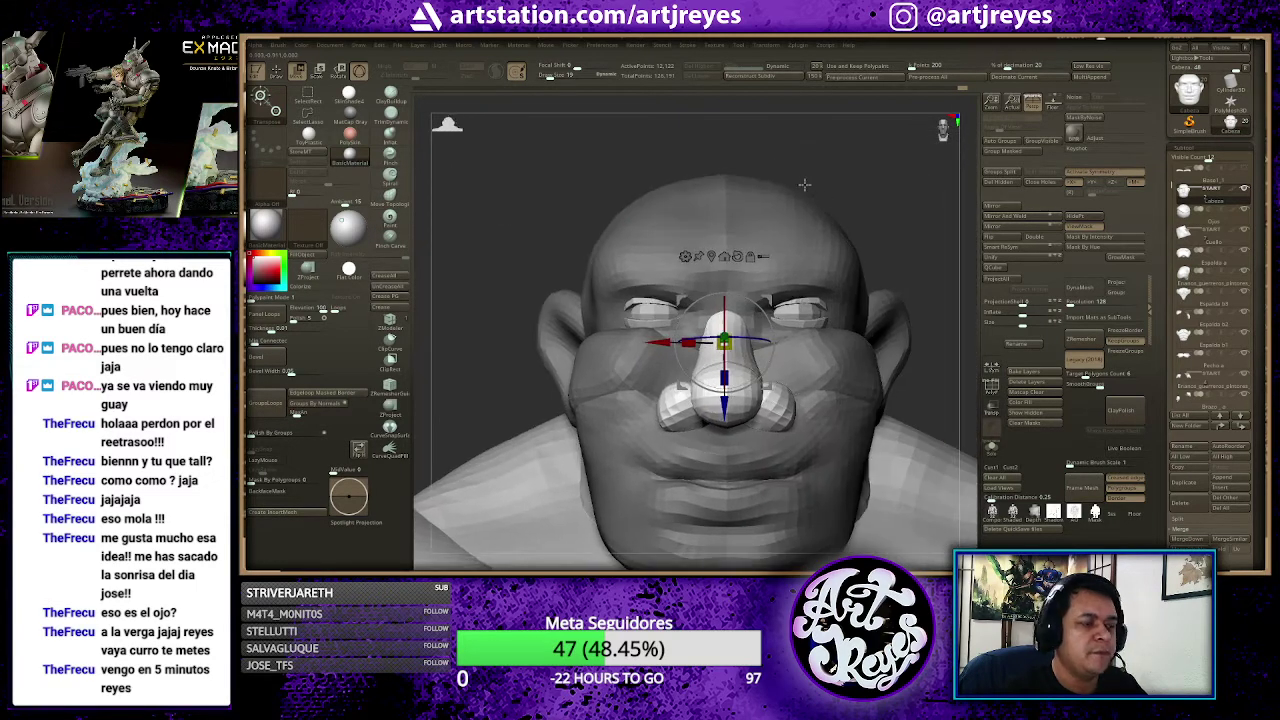
{"action": "key", "text": "q"}
{"action": "mouse_move", "coordinate": [868, 179]}
{"action": "left_mouse_down"}
{"action": "mouse_move", "coordinate": [858, 172]}
{"action": "mouse_move", "coordinate": [647, 375]}
{"action": "left_mouse_up"}
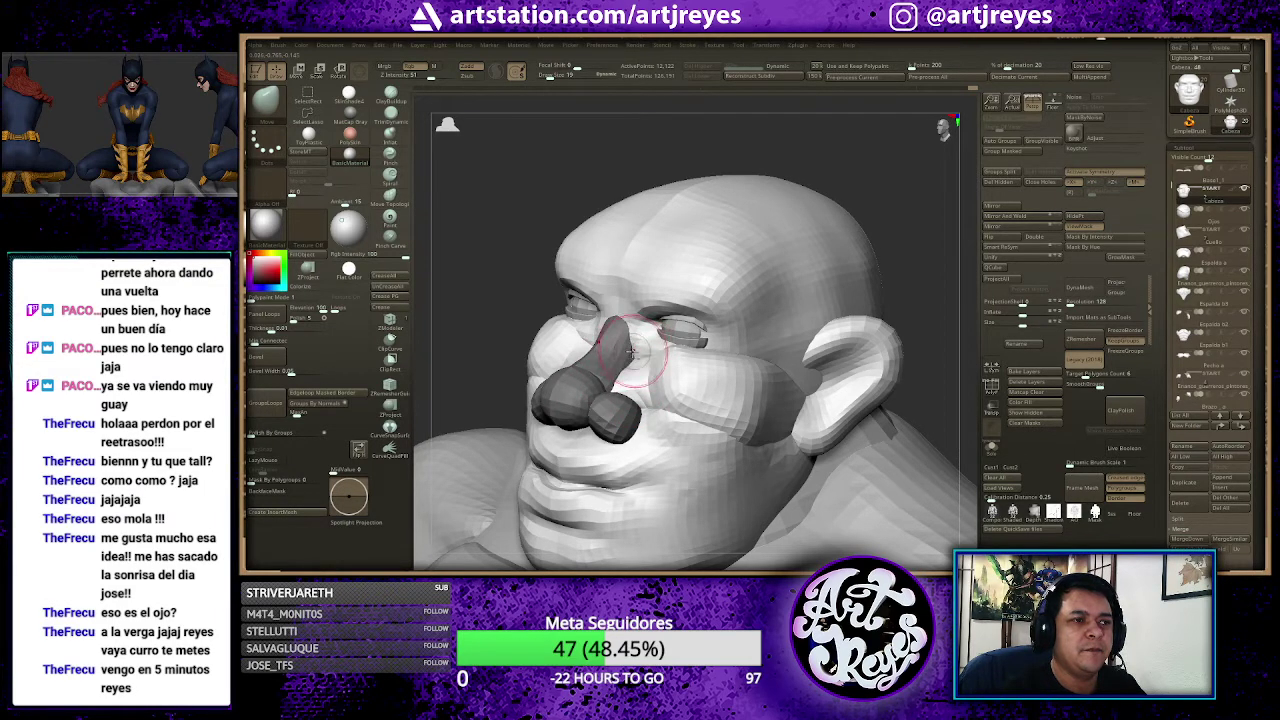
{"action": "mouse_move", "coordinate": [630, 350]}
{"action": "left_mouse_down"}
{"action": "mouse_move", "coordinate": [647, 357]}
{"action": "mouse_move", "coordinate": [625, 335]}
{"action": "left_mouse_up"}
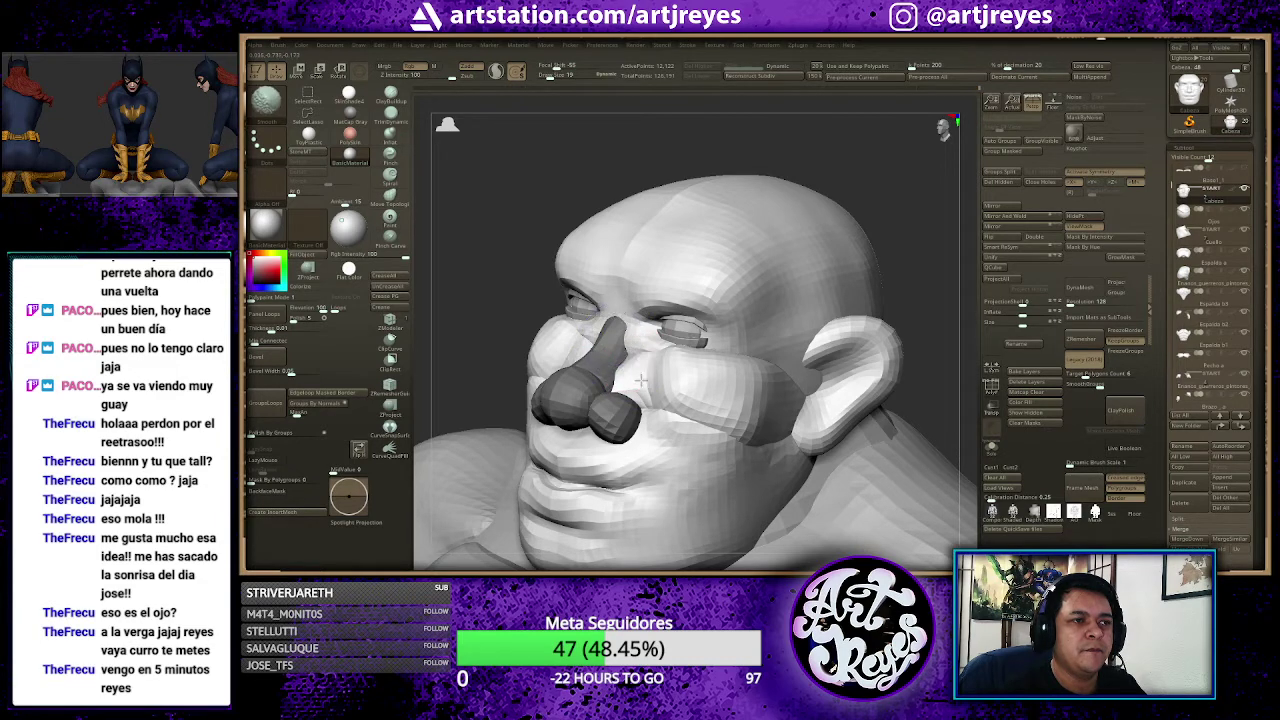
{"action": "left_click_drag", "start_coordinate": [774, 149], "coordinate": [787, 151], "text": "shift"}
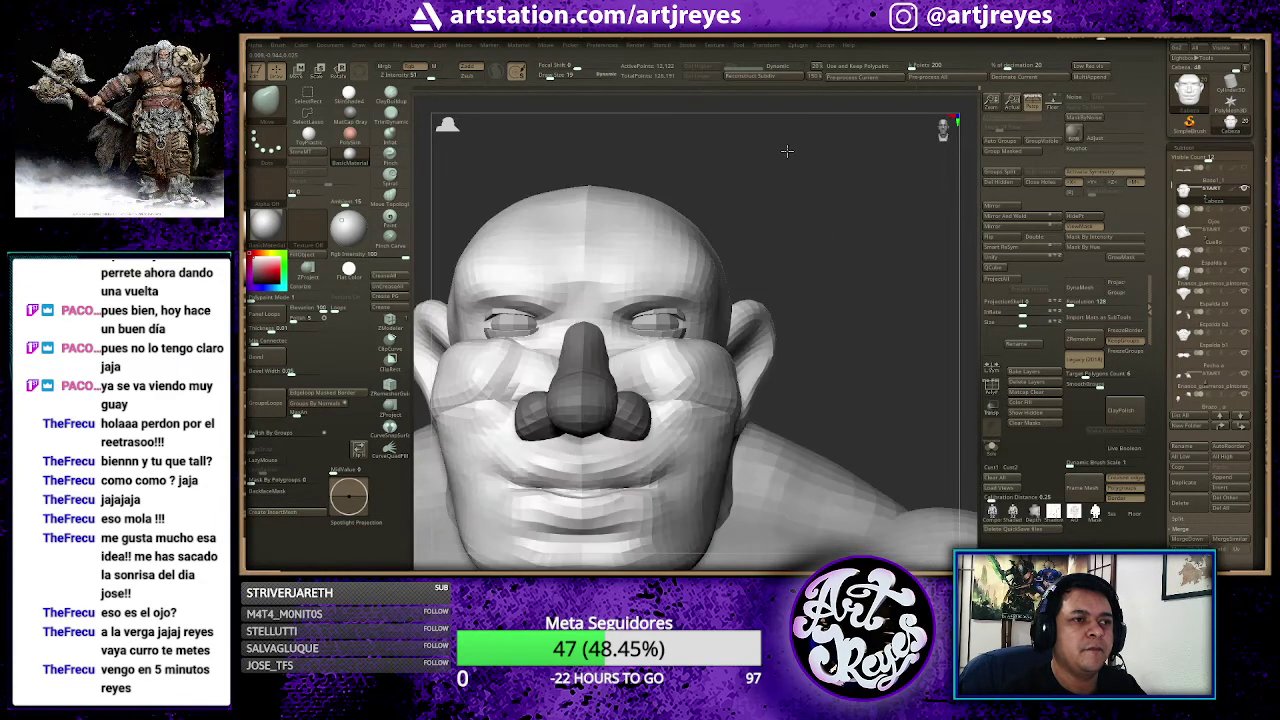
{"action": "left_click_drag", "start_coordinate": [640, 372], "coordinate": [604, 343]}
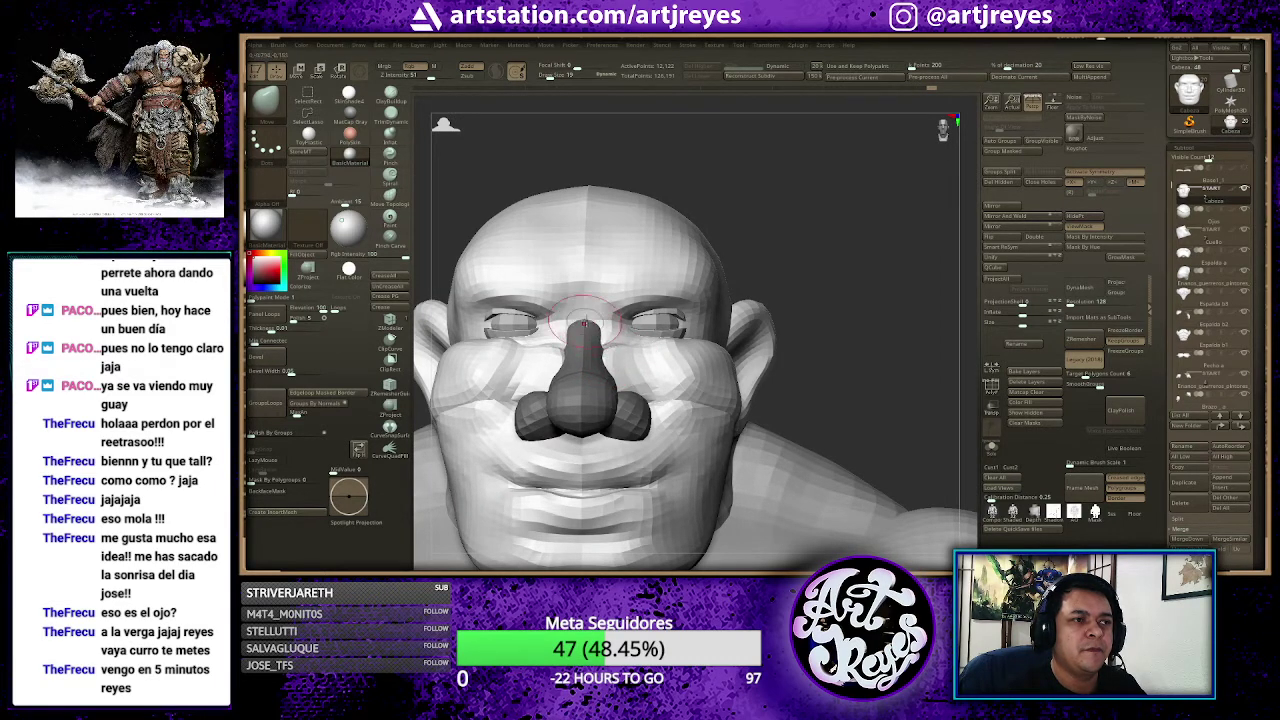
{"action": "left_click_drag", "start_coordinate": [803, 203], "coordinate": [787, 212], "text": "shift"}
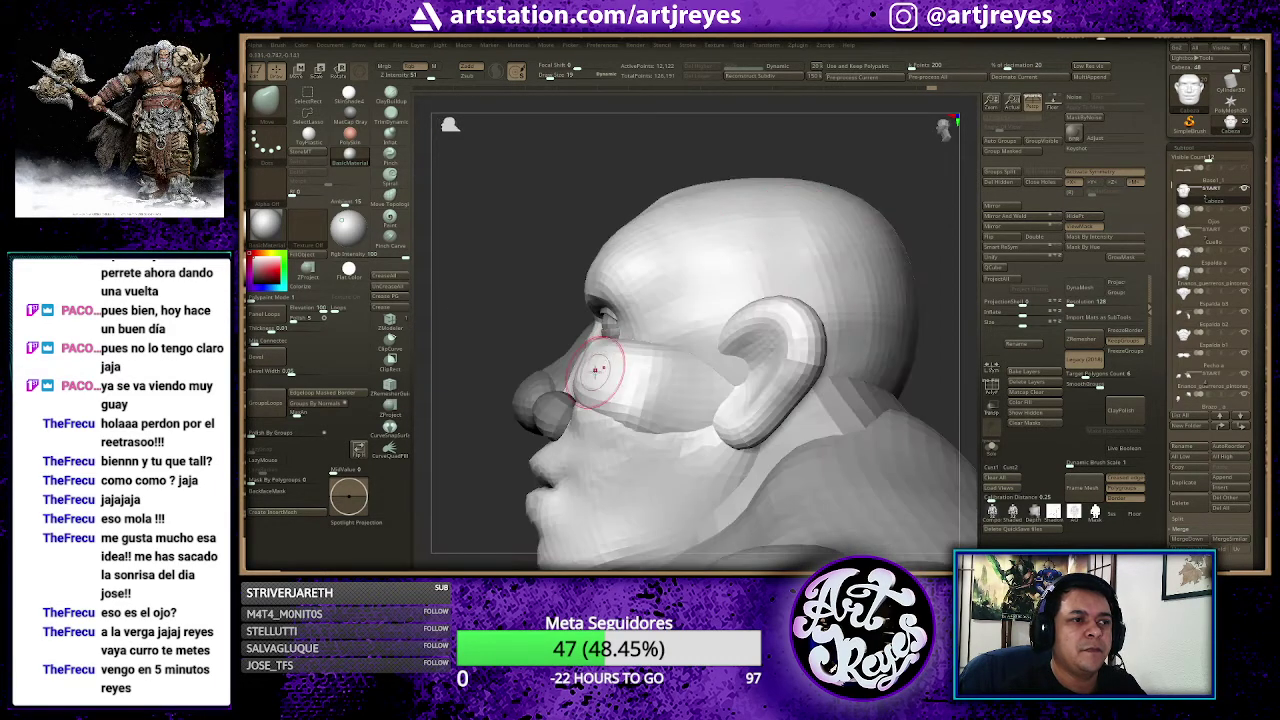
{"action": "left_click_drag", "start_coordinate": [632, 360], "coordinate": [661, 366]}
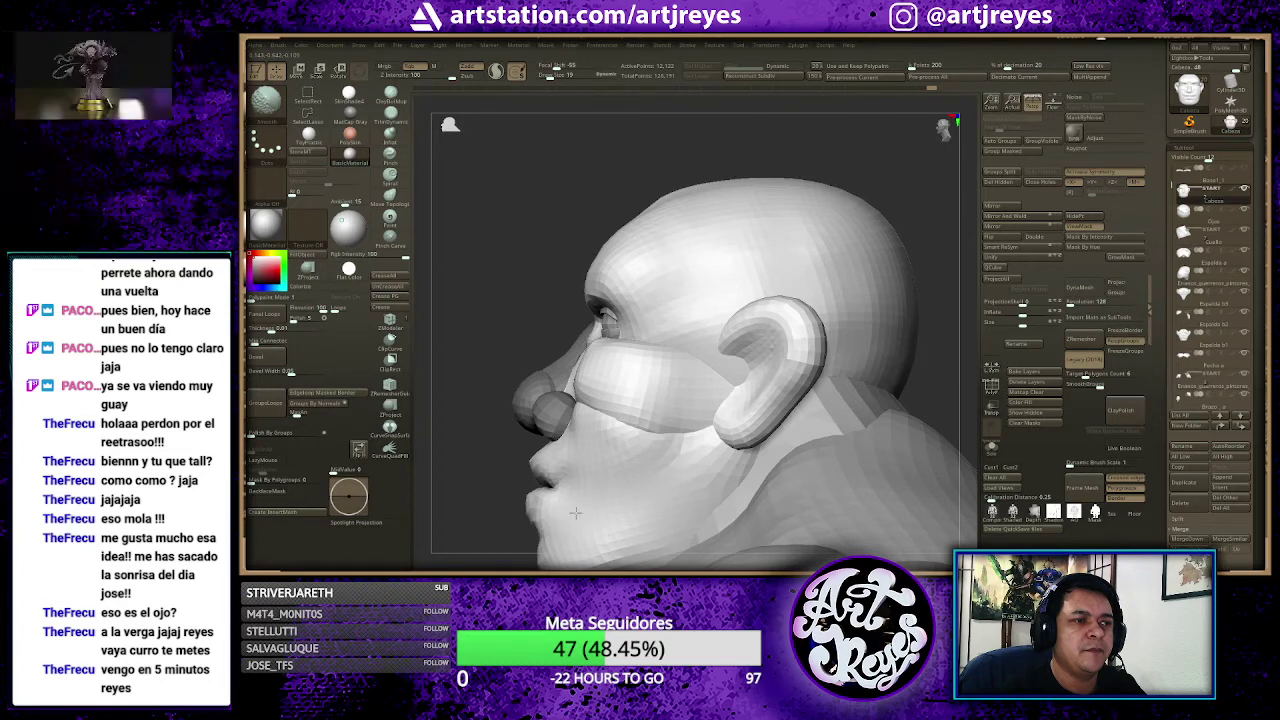
{"action": "mouse_move", "coordinate": [514, 234]}
{"action": "left_mouse_down"}
{"action": "mouse_move", "coordinate": [557, 228]}
{"action": "mouse_move", "coordinate": [771, 263]}
{"action": "mouse_move", "coordinate": [592, 473]}
{"action": "left_mouse_up"}
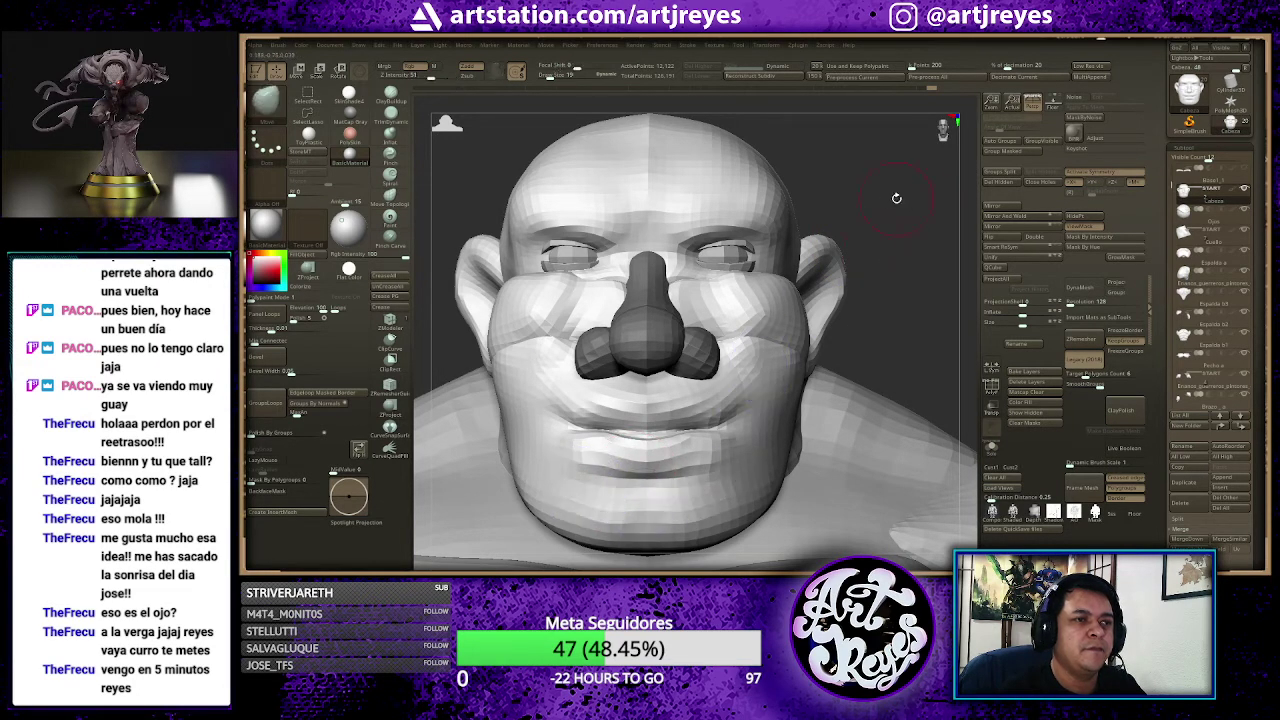
{"action": "mouse_move", "coordinate": [896, 198]}
{"action": "left_mouse_down"}
{"action": "mouse_move", "coordinate": [833, 206]}
{"action": "mouse_move", "coordinate": [876, 257]}
{"action": "mouse_move", "coordinate": [884, 185]}
{"action": "left_mouse_up"}
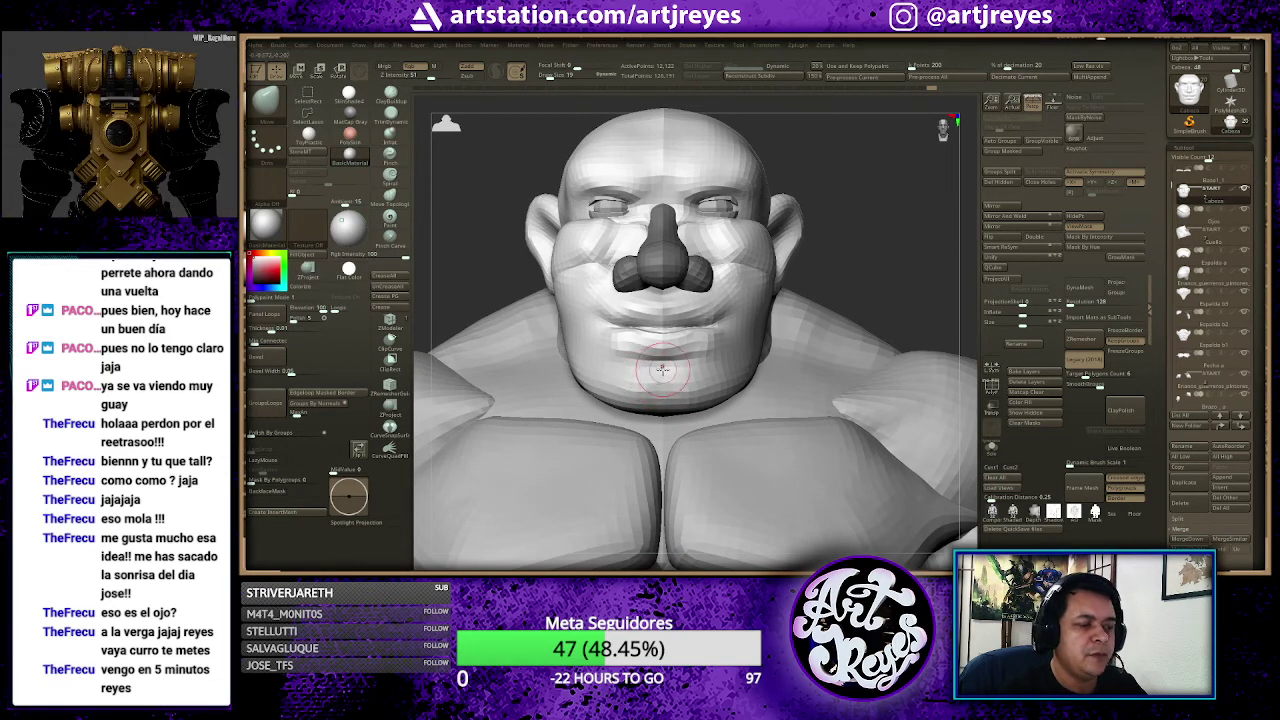
Step: Switch to the ClayBuildup brush and set a dotted stroke
{"action": "key", "text": "b"}
{"action": "key", "text": "c"}
{"action": "key", "text": "b"}
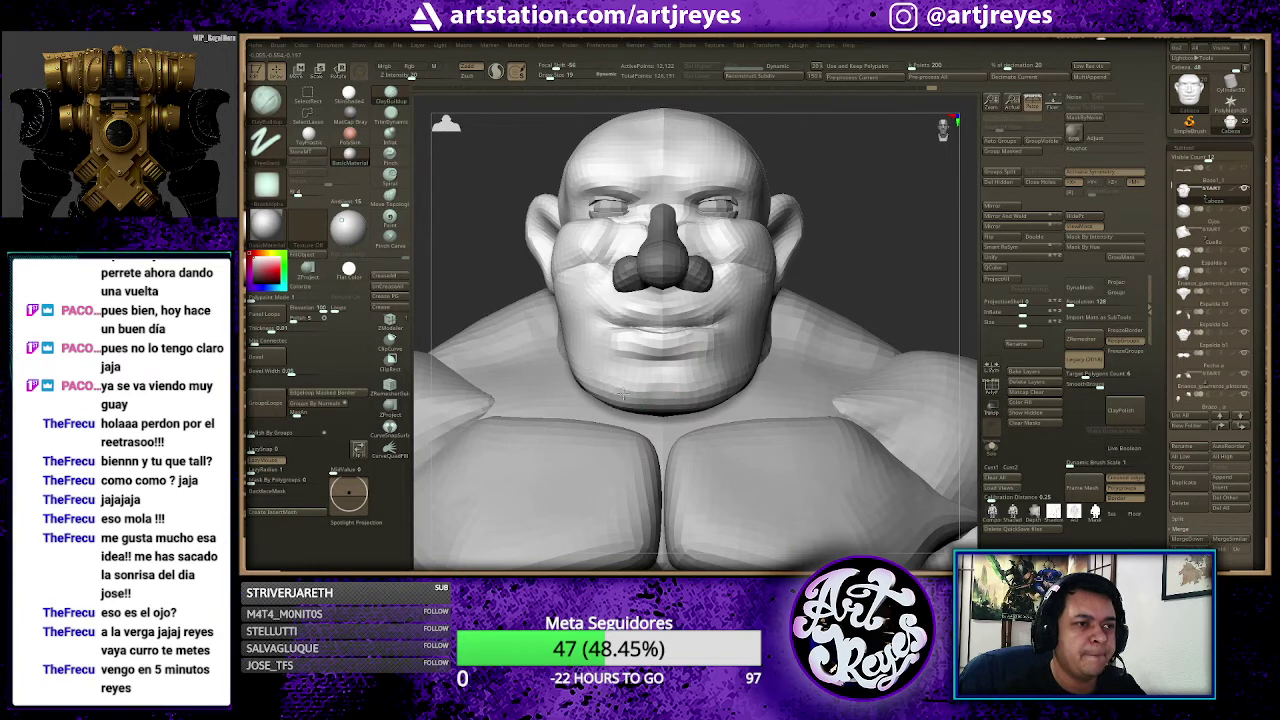
{"action": "key", "text": "b"}
{"action": "key", "text": "s"}
{"action": "key", "text": "t"}
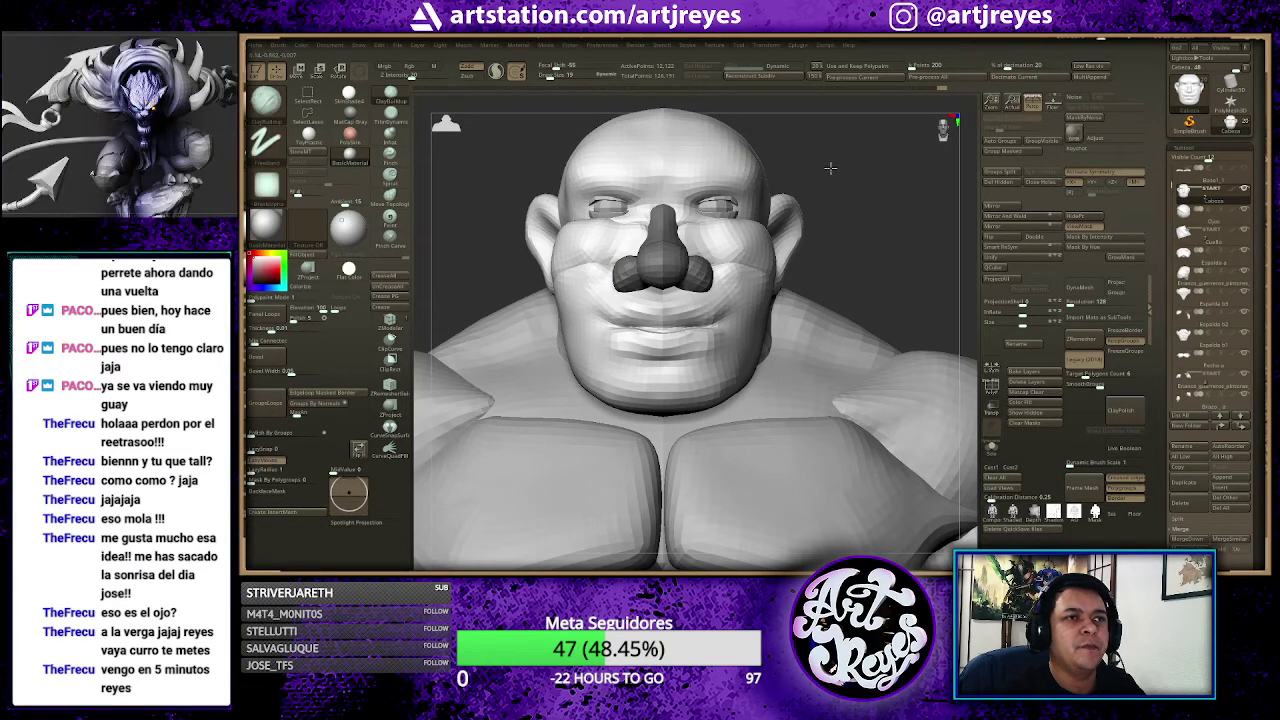
{"action": "left_click_drag", "start_coordinate": [860, 175], "coordinate": [649, 170]}
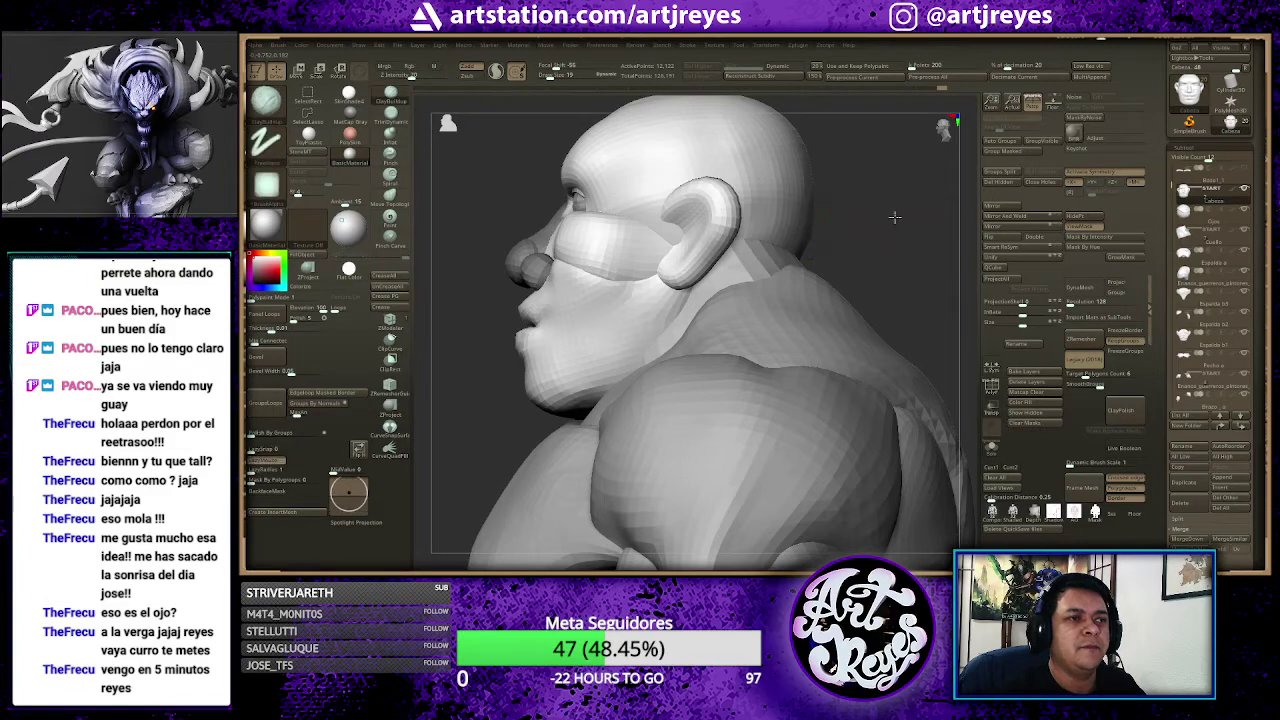
{"action": "mouse_move", "coordinate": [895, 218]}
{"action": "left_mouse_down"}
{"action": "mouse_move", "coordinate": [838, 211]}
{"action": "mouse_move", "coordinate": [843, 296]}
{"action": "mouse_move", "coordinate": [788, 183]}
{"action": "left_mouse_up"}
Step: Pick the Move brush (BMV) and push the lower-left and centre of the head
{"action": "key", "text": "space"}
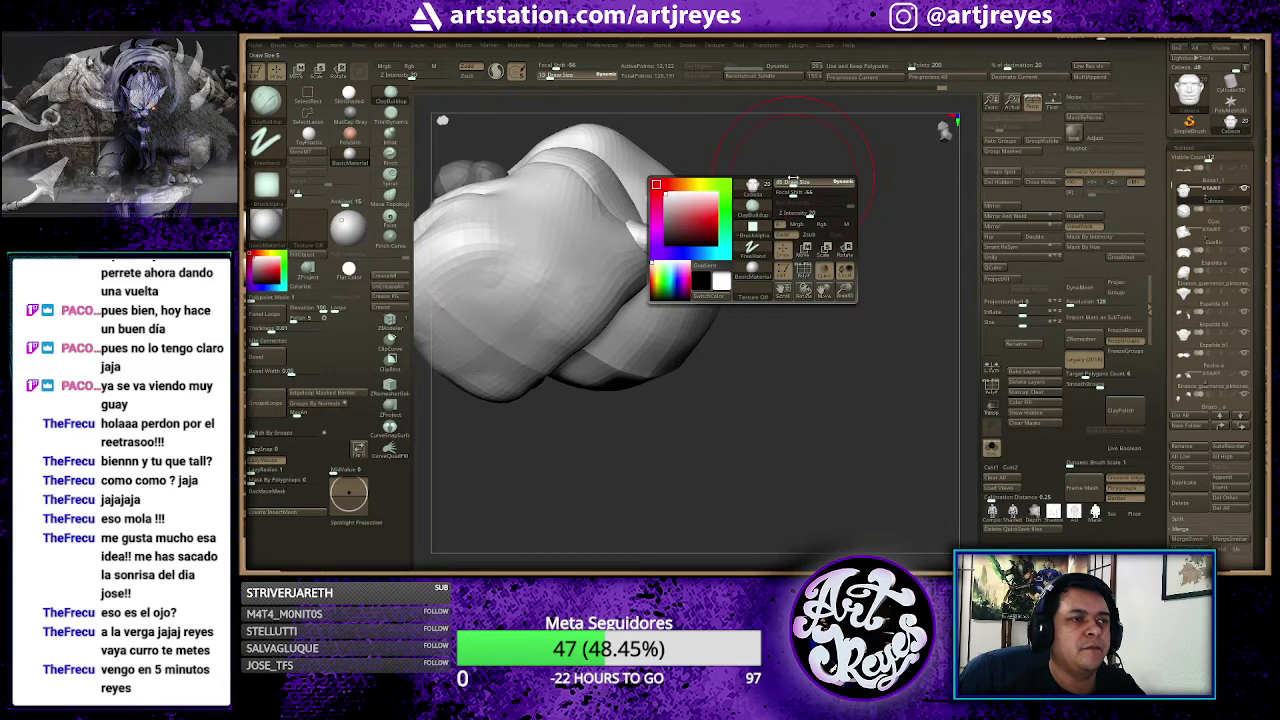
{"action": "key", "text": "b"}
{"action": "key", "text": "m"}
{"action": "key", "text": "v"}
{"action": "key", "text": "space"}
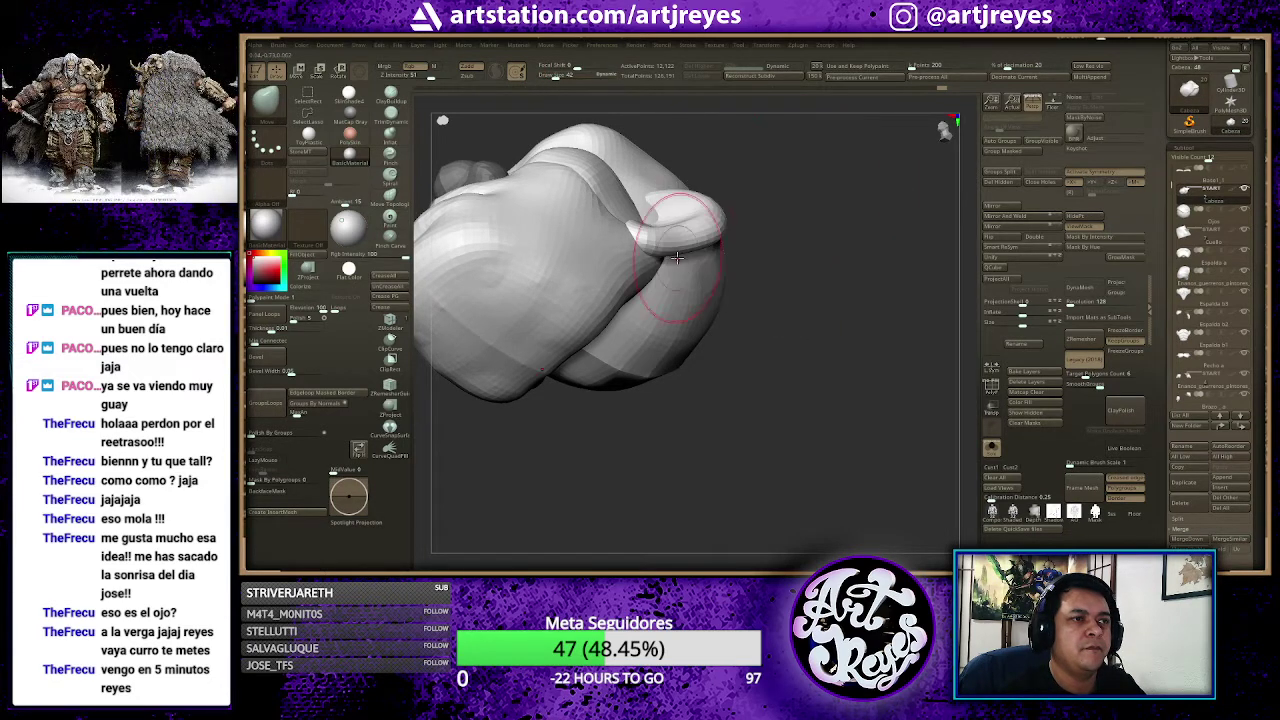
{"action": "left_click_drag", "start_coordinate": [535, 311], "coordinate": [534, 301]}
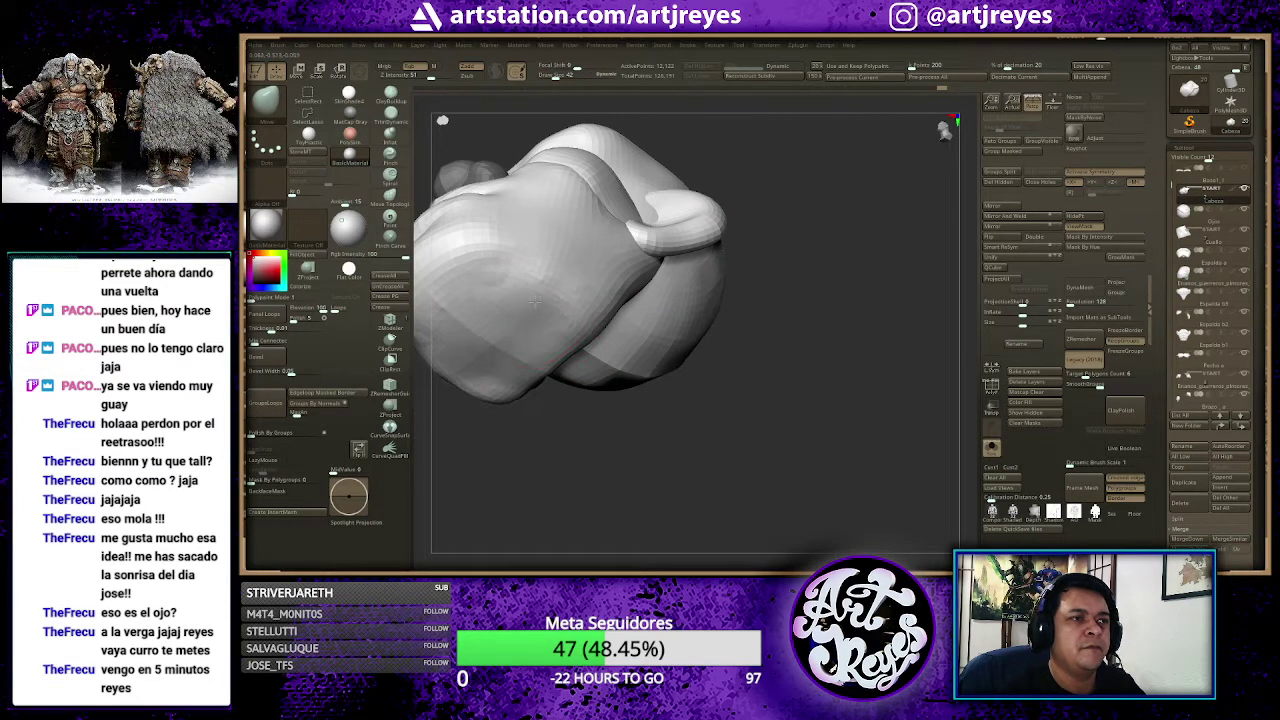
{"action": "left_click_drag", "start_coordinate": [598, 268], "coordinate": [602, 283]}
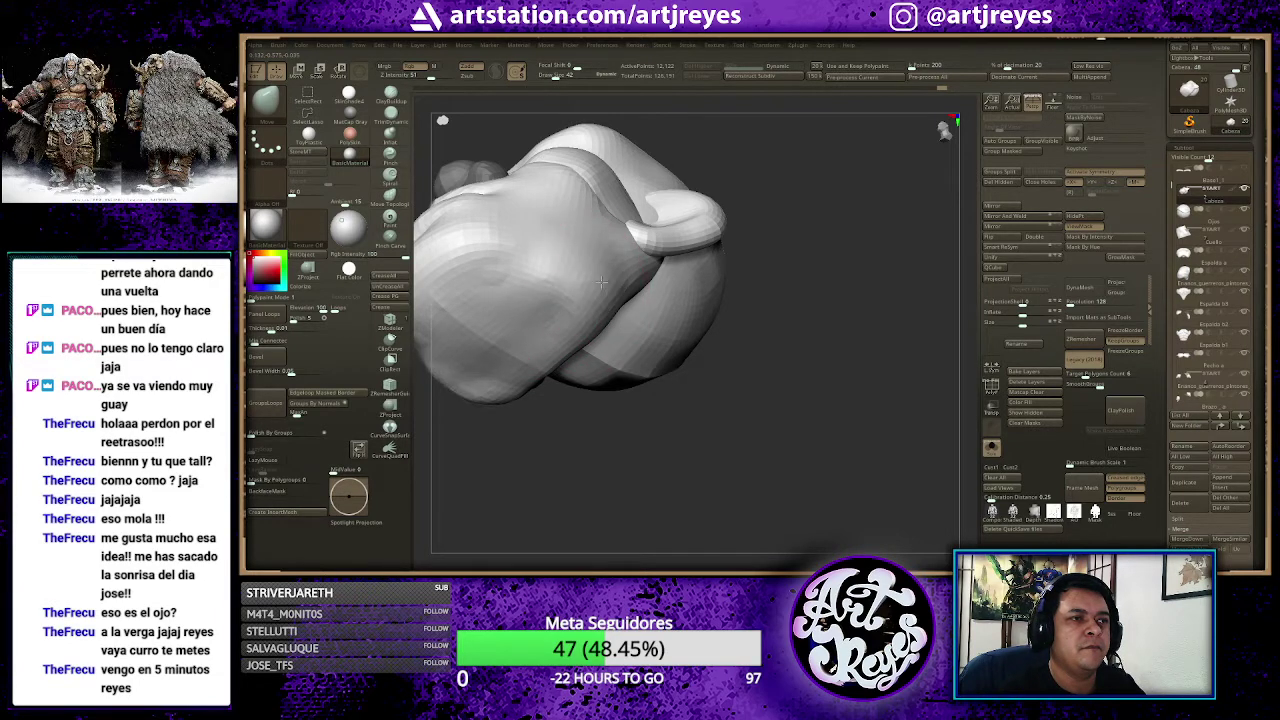
{"action": "mouse_move", "coordinate": [808, 267]}
{"action": "left_mouse_down"}
{"action": "mouse_move", "coordinate": [726, 357]}
{"action": "mouse_move", "coordinate": [737, 243]}
{"action": "mouse_move", "coordinate": [789, 380]}
{"action": "left_mouse_up"}
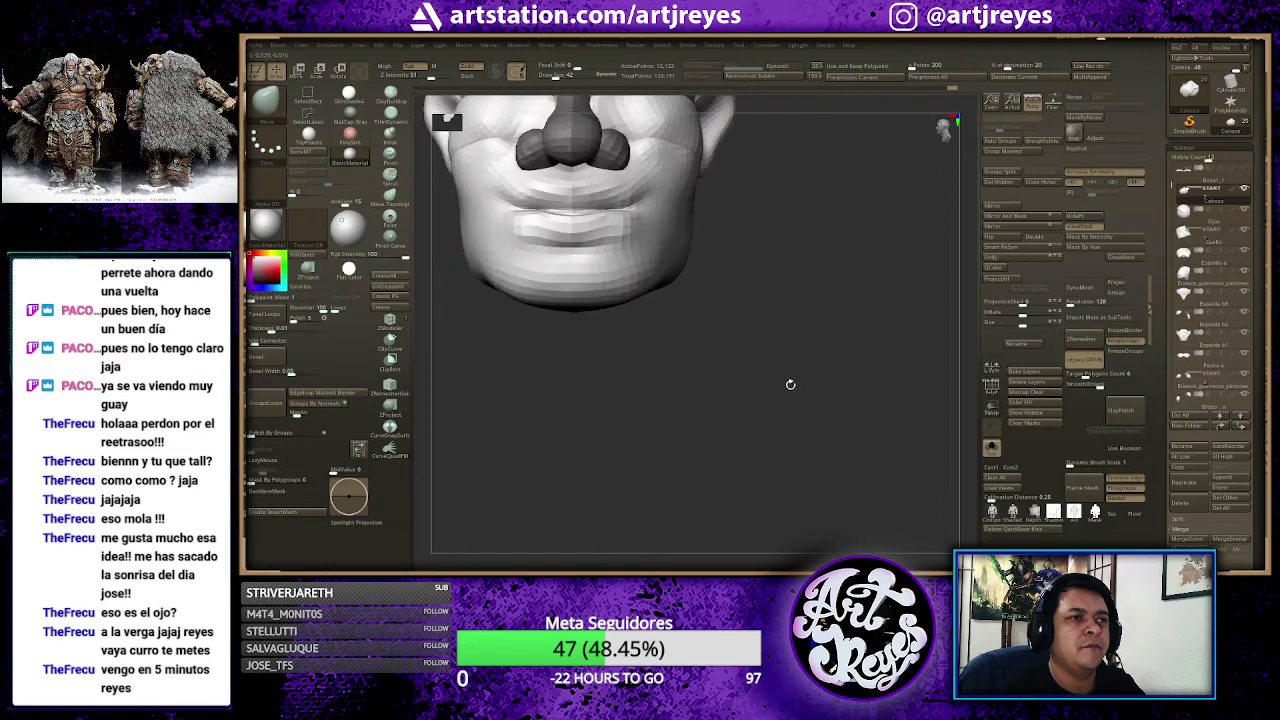
Step: Toggle Solo to isolate the head, then bring the full body back into view
{"action": "left_click", "coordinate": [780, 323], "text": "ctrl+shift"}
{"action": "left_click_drag", "start_coordinate": [870, 172], "coordinate": [752, 215]}
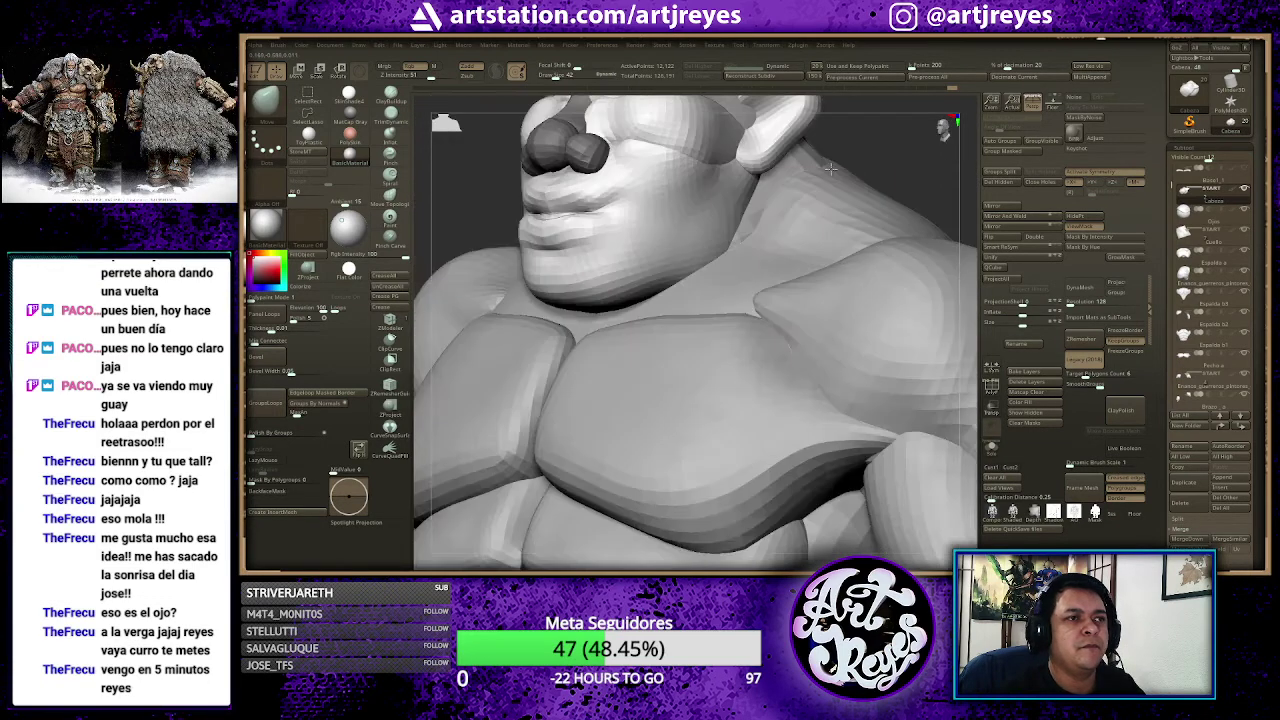
{"action": "left_click", "coordinate": [752, 215], "text": "ctrl+shift"}
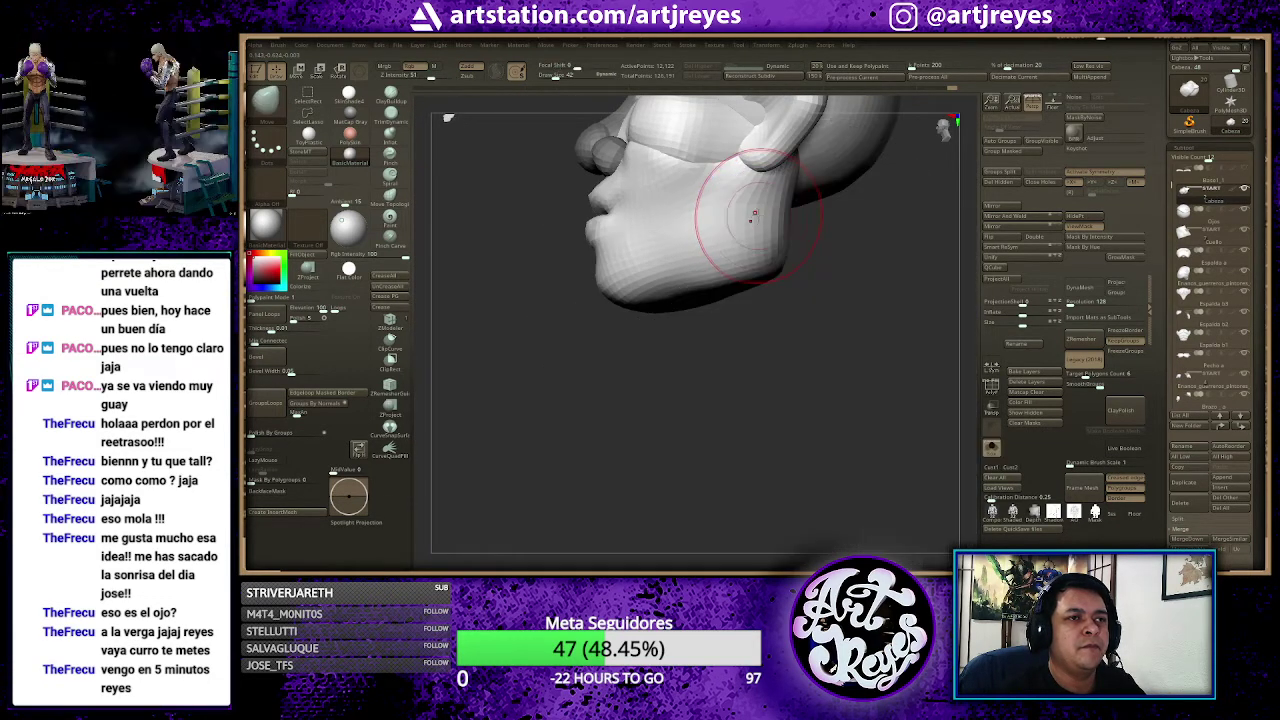
{"action": "key", "text": "space"}
{"action": "mouse_move", "coordinate": [786, 277]}
{"action": "left_mouse_down"}
{"action": "mouse_move", "coordinate": [781, 239]}
{"action": "mouse_move", "coordinate": [790, 267]}
{"action": "mouse_move", "coordinate": [764, 247]}
{"action": "left_mouse_up"}
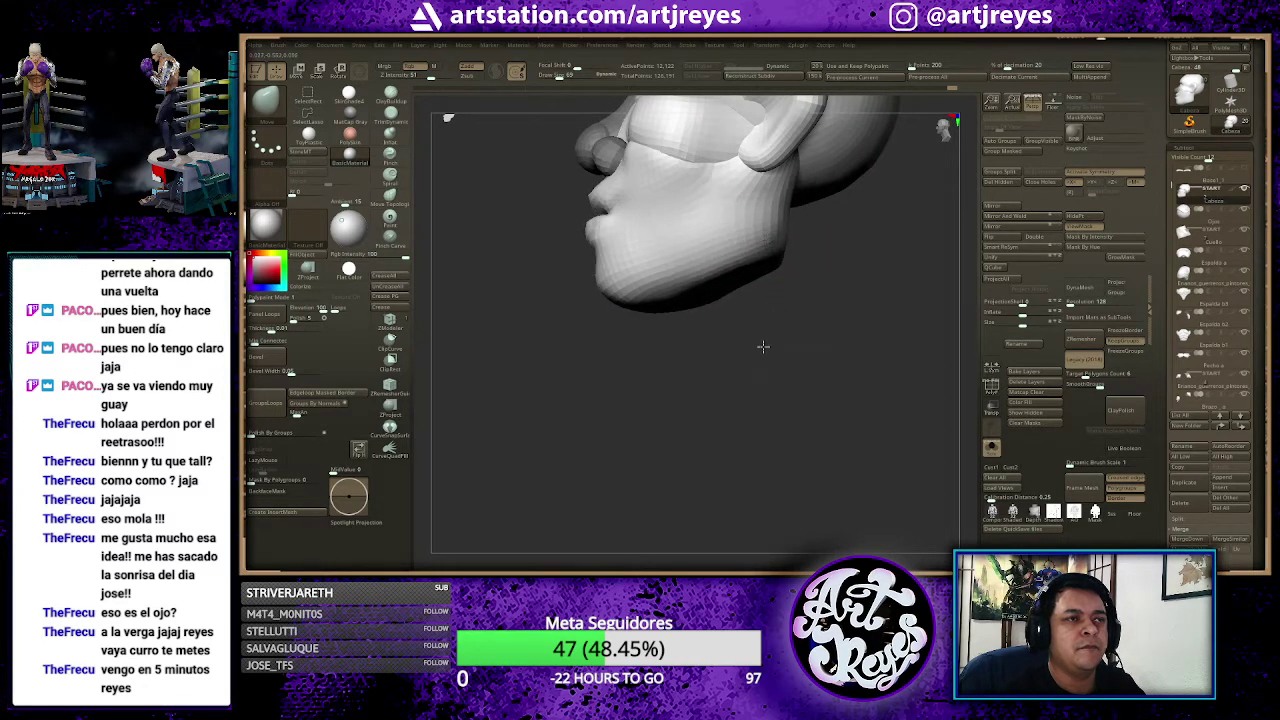
{"action": "left_click_drag", "start_coordinate": [763, 346], "coordinate": [799, 340]}
{"action": "left_click", "coordinate": [880, 245], "text": "ctrl+shift"}
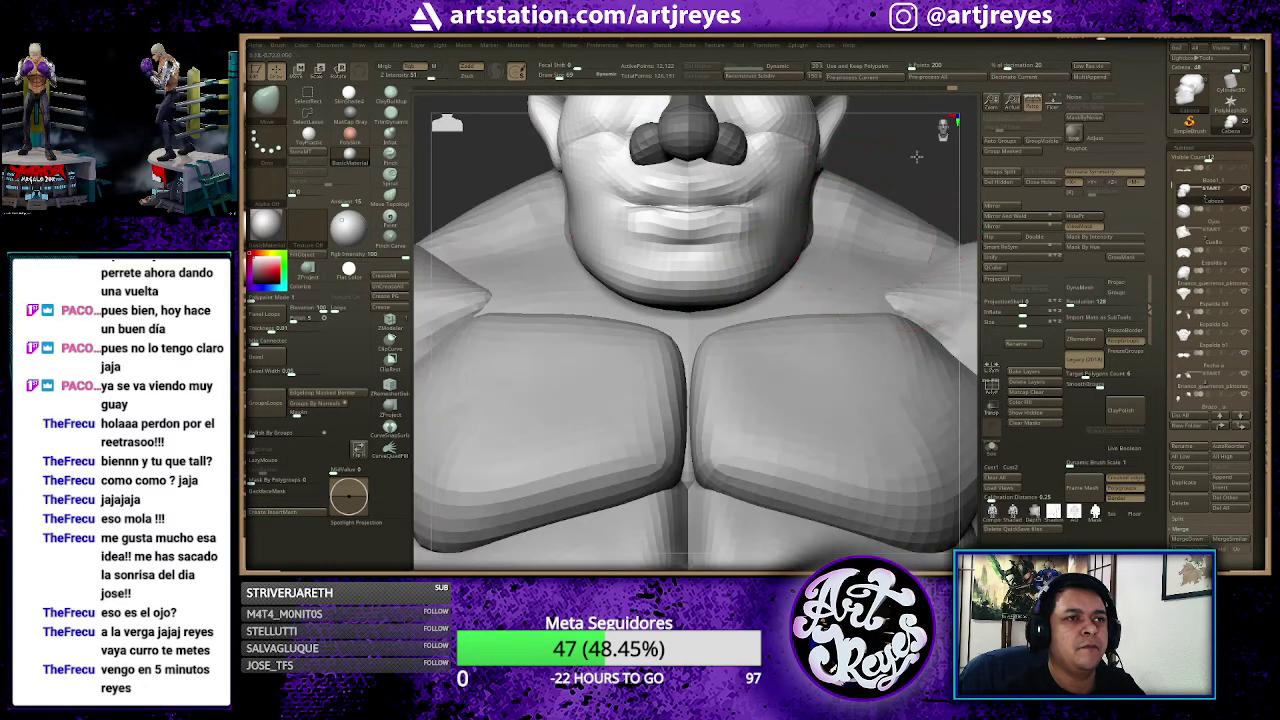
Step: Frame the torso, switch sculpting brushes, and undo the nose stretch to restore its bulb
{"action": "mouse_move", "coordinate": [916, 156]}
{"action": "left_mouse_down"}
{"action": "mouse_move", "coordinate": [881, 157]}
{"action": "mouse_move", "coordinate": [922, 165]}
{"action": "mouse_move", "coordinate": [845, 168]}
{"action": "mouse_move", "coordinate": [912, 182]}
{"action": "mouse_move", "coordinate": [790, 195]}
{"action": "left_mouse_up"}
{"action": "key", "text": "f"}
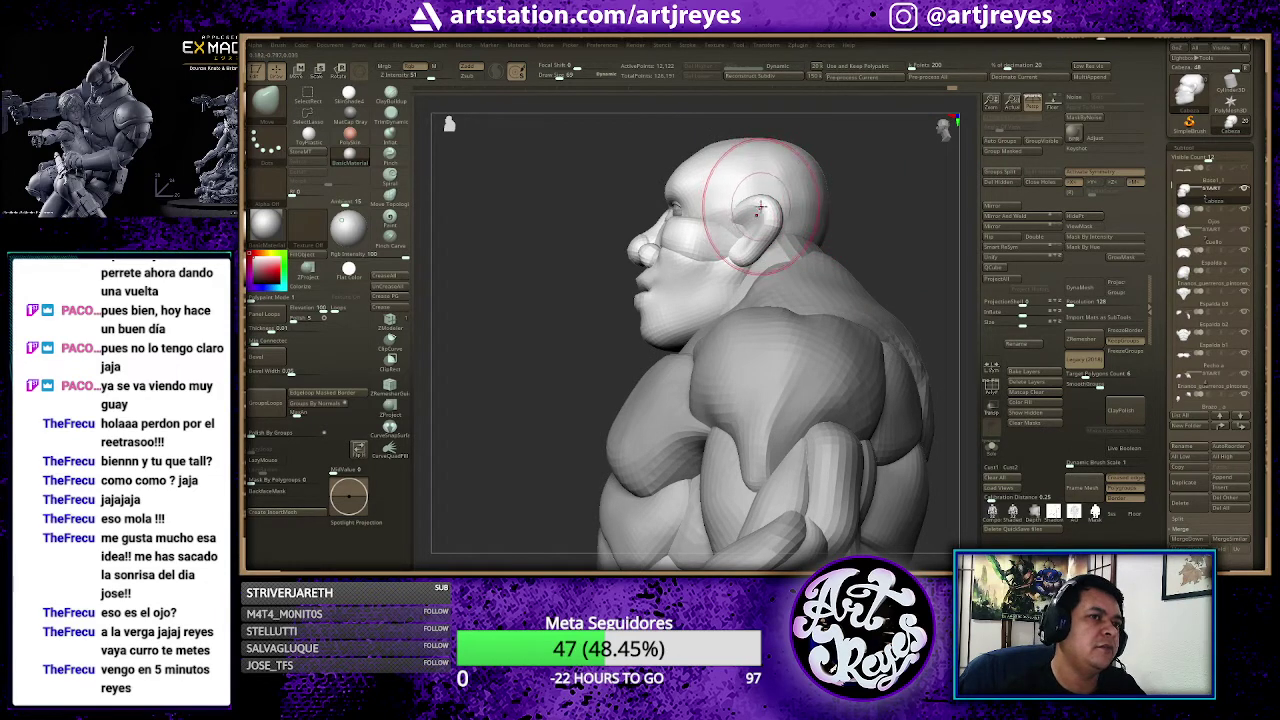
{"action": "left_click_drag", "start_coordinate": [882, 221], "coordinate": [880, 220]}
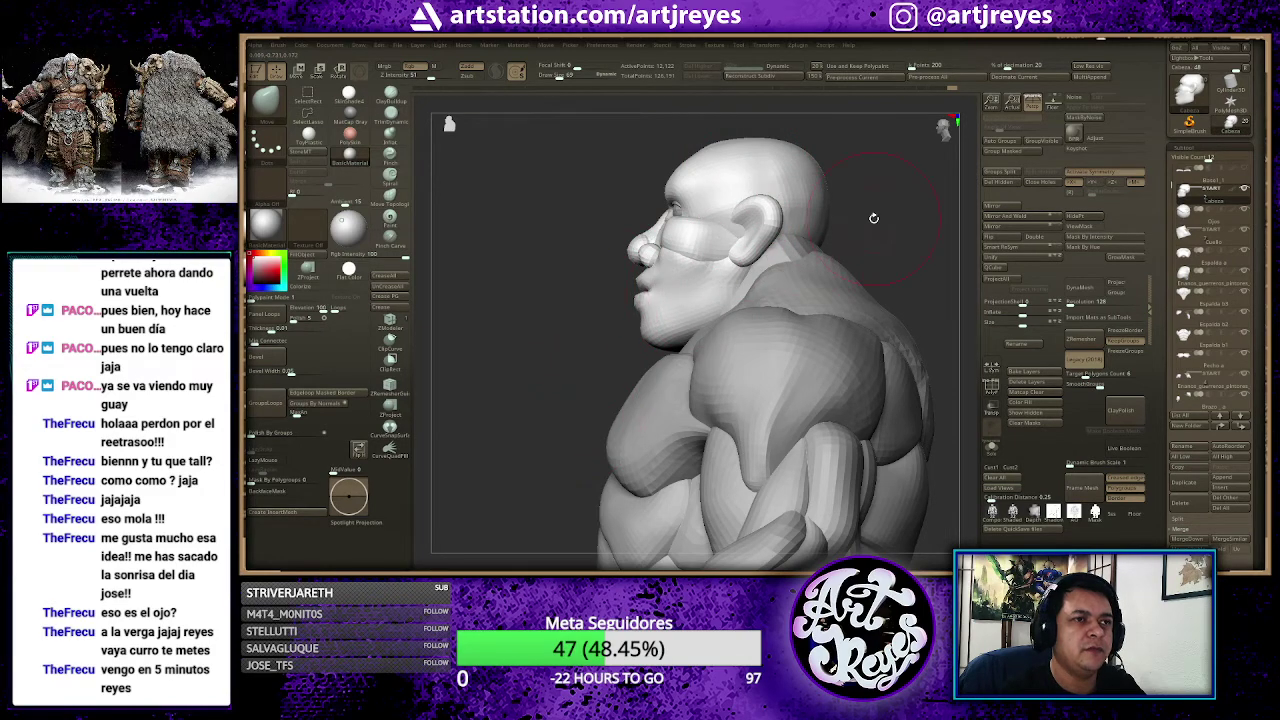
{"action": "mouse_move", "coordinate": [874, 214]}
{"action": "left_mouse_down"}
{"action": "mouse_move", "coordinate": [914, 224]}
{"action": "mouse_move", "coordinate": [839, 199]}
{"action": "left_mouse_up"}
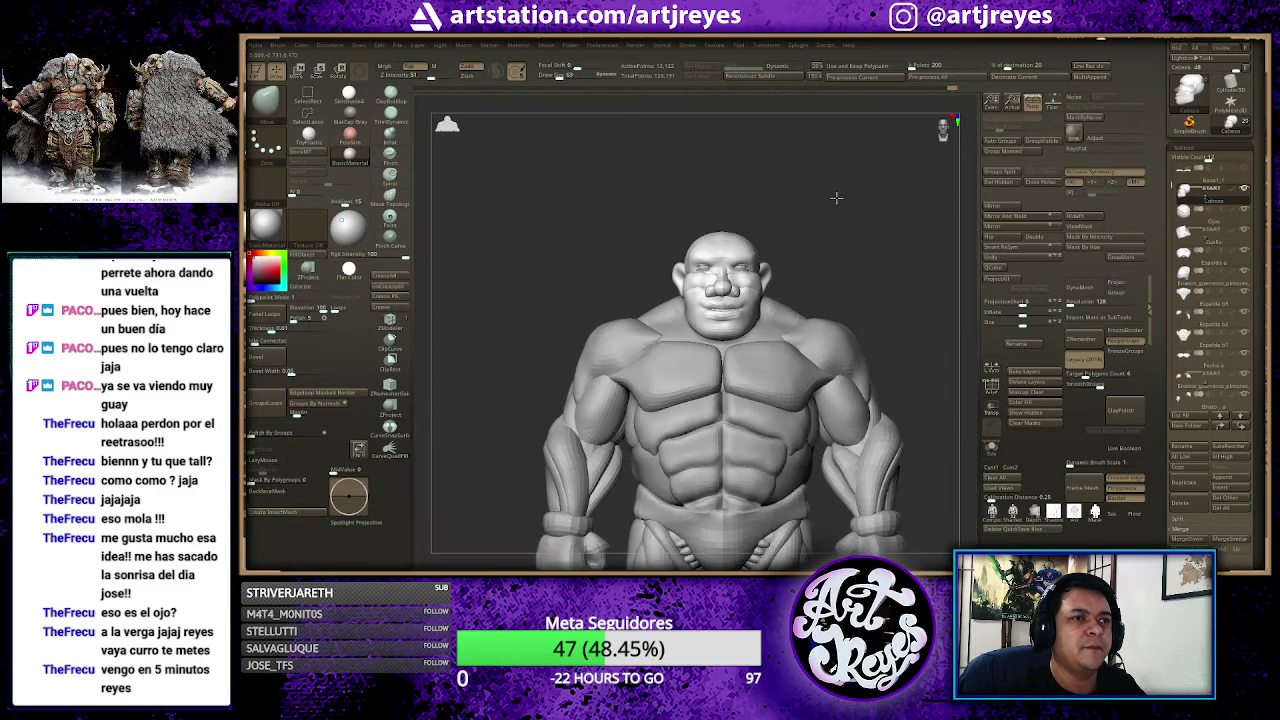
{"action": "mouse_move", "coordinate": [849, 257]}
{"action": "left_mouse_down", "text": "alt"}
{"action": "mouse_move", "coordinate": [832, 200]}
{"action": "mouse_move", "coordinate": [946, 206]}
{"action": "mouse_move", "coordinate": [804, 210]}
{"action": "mouse_move", "coordinate": [818, 184]}
{"action": "mouse_move", "coordinate": [868, 202]}
{"action": "mouse_move", "coordinate": [870, 176]}
{"action": "mouse_move", "coordinate": [815, 164]}
{"action": "mouse_move", "coordinate": [845, 173]}
{"action": "mouse_move", "coordinate": [810, 175]}
{"action": "mouse_move", "coordinate": [720, 322]}
{"action": "mouse_move", "coordinate": [866, 272]}
{"action": "mouse_move", "coordinate": [820, 202]}
{"action": "mouse_move", "coordinate": [737, 200]}
{"action": "mouse_move", "coordinate": [849, 237]}
{"action": "mouse_move", "coordinate": [873, 228]}
{"action": "mouse_move", "coordinate": [840, 211]}
{"action": "left_mouse_up", "text": "alt"}
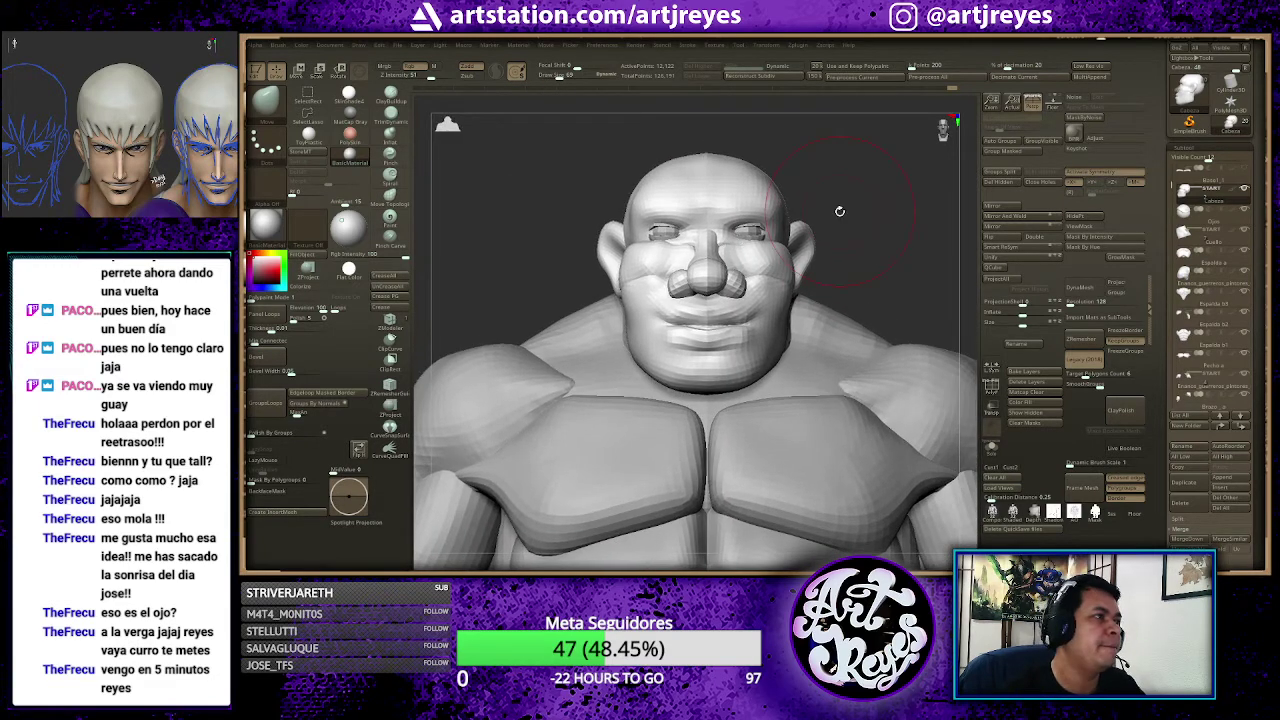
{"action": "key", "text": "b"}
{"action": "key", "text": "m"}
{"action": "key", "text": "v"}
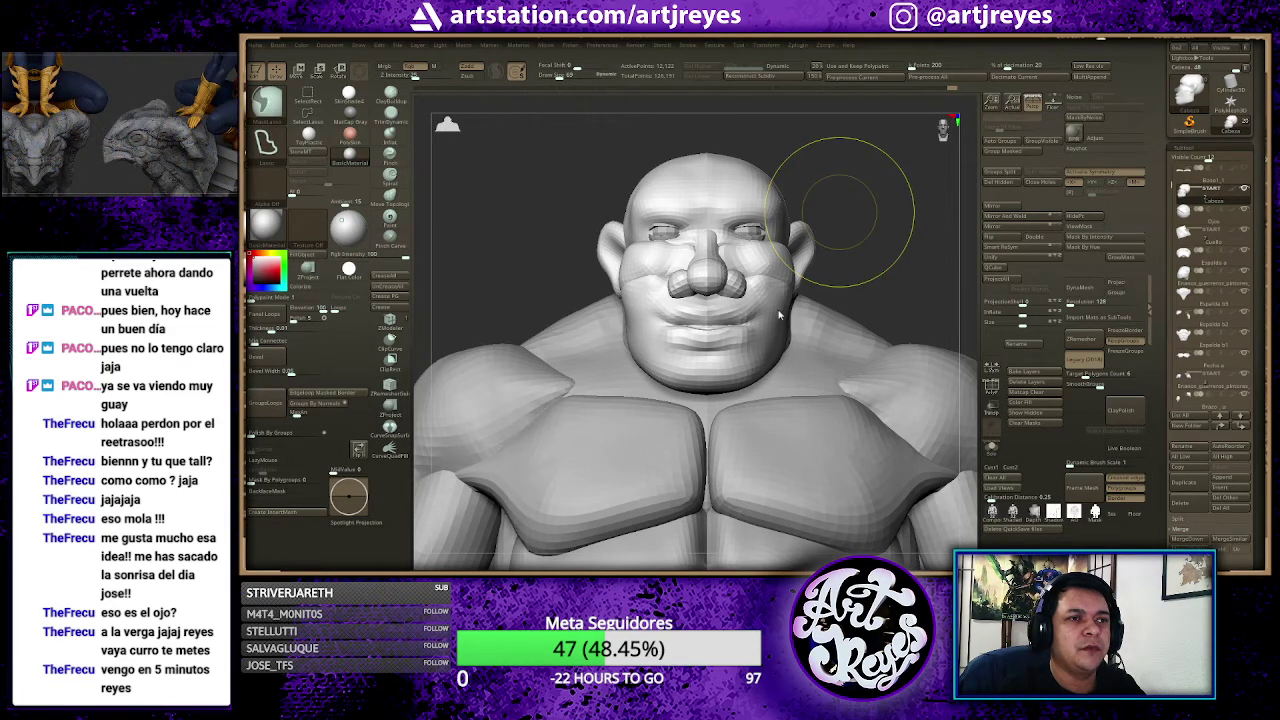
{"action": "key", "text": "b"}
{"action": "key", "text": "s"}
{"action": "key", "text": "t"}
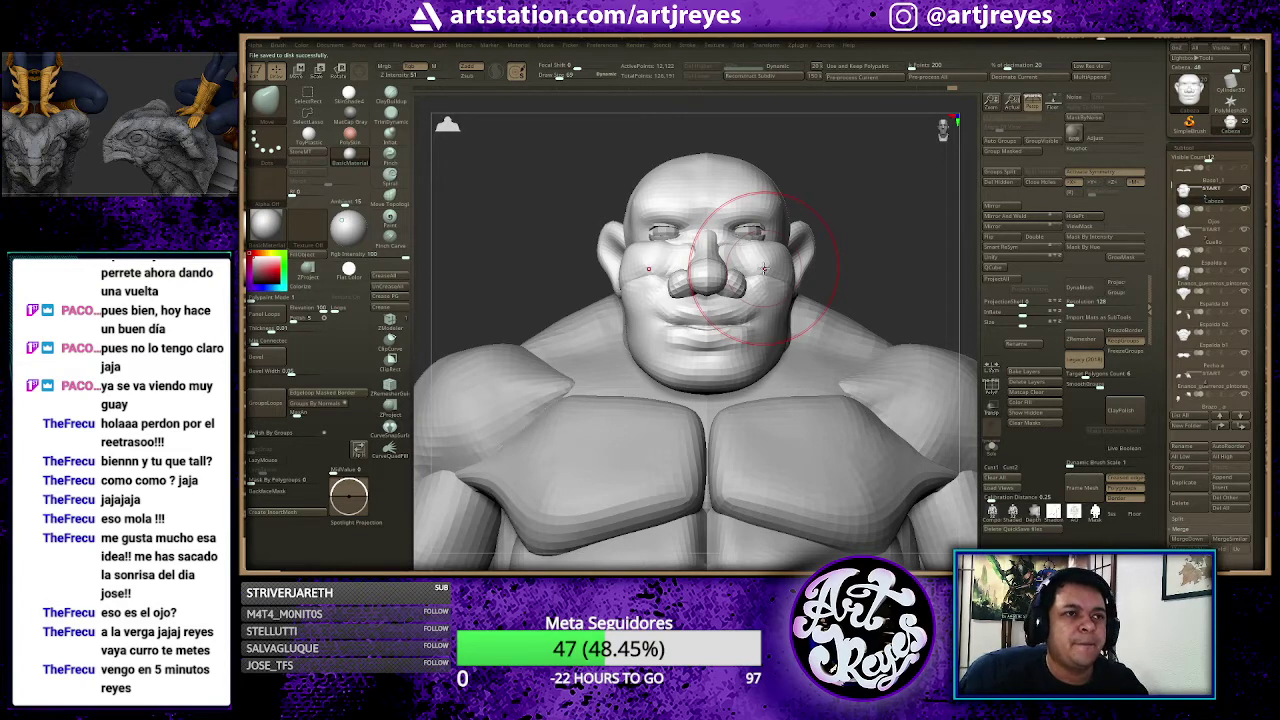
{"action": "key", "text": "ctrl+z"}
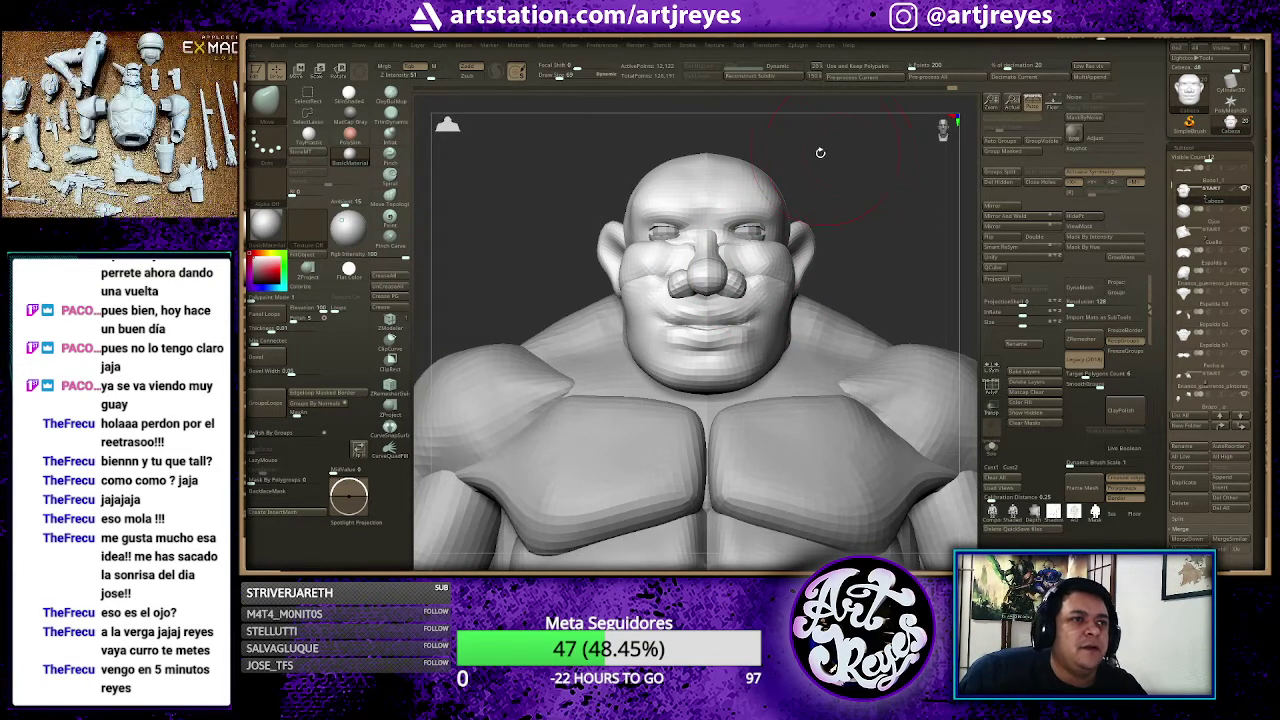
Step: Sculpt the forehead and brow ridge, then paint a mask band along the brow line
{"action": "mouse_move", "coordinate": [820, 152]}
{"action": "left_mouse_down"}
{"action": "mouse_move", "coordinate": [608, 148]}
{"action": "mouse_move", "coordinate": [816, 172]}
{"action": "mouse_move", "coordinate": [642, 181]}
{"action": "mouse_move", "coordinate": [593, 281]}
{"action": "left_mouse_up"}
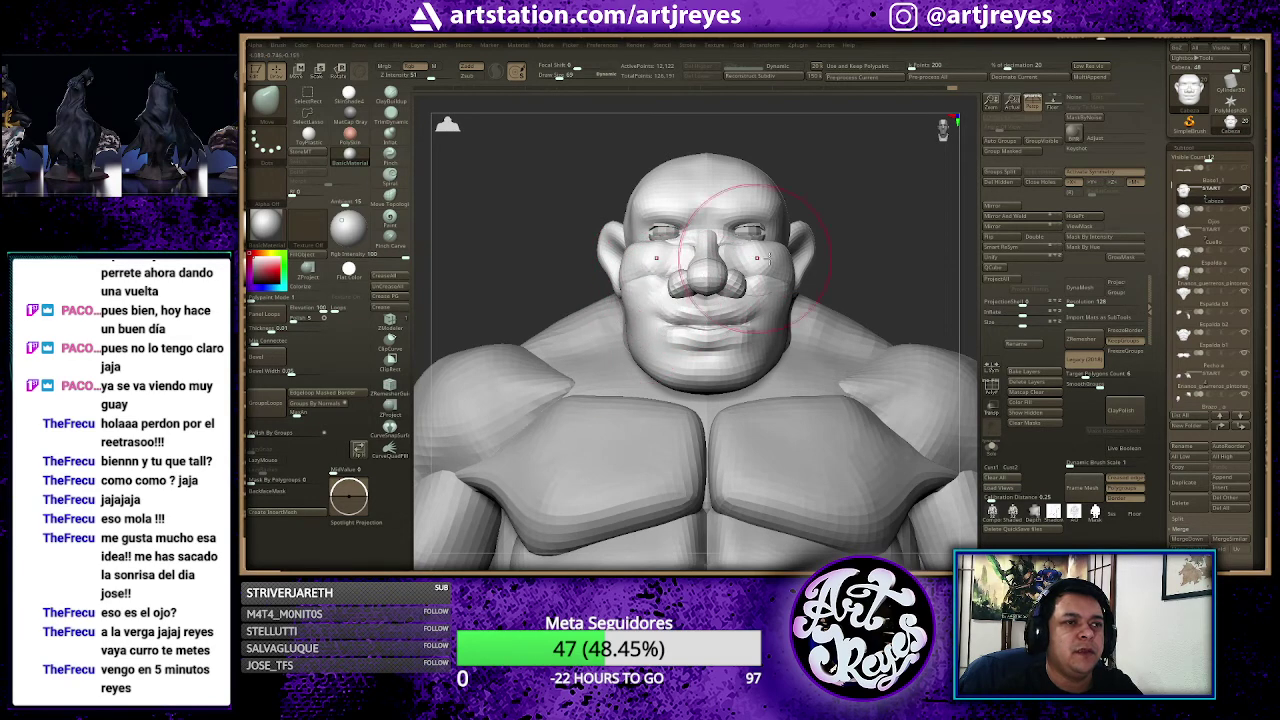
{"action": "mouse_move", "coordinate": [892, 224]}
{"action": "left_mouse_down"}
{"action": "mouse_move", "coordinate": [580, 190]}
{"action": "mouse_move", "coordinate": [870, 226]}
{"action": "left_mouse_up"}
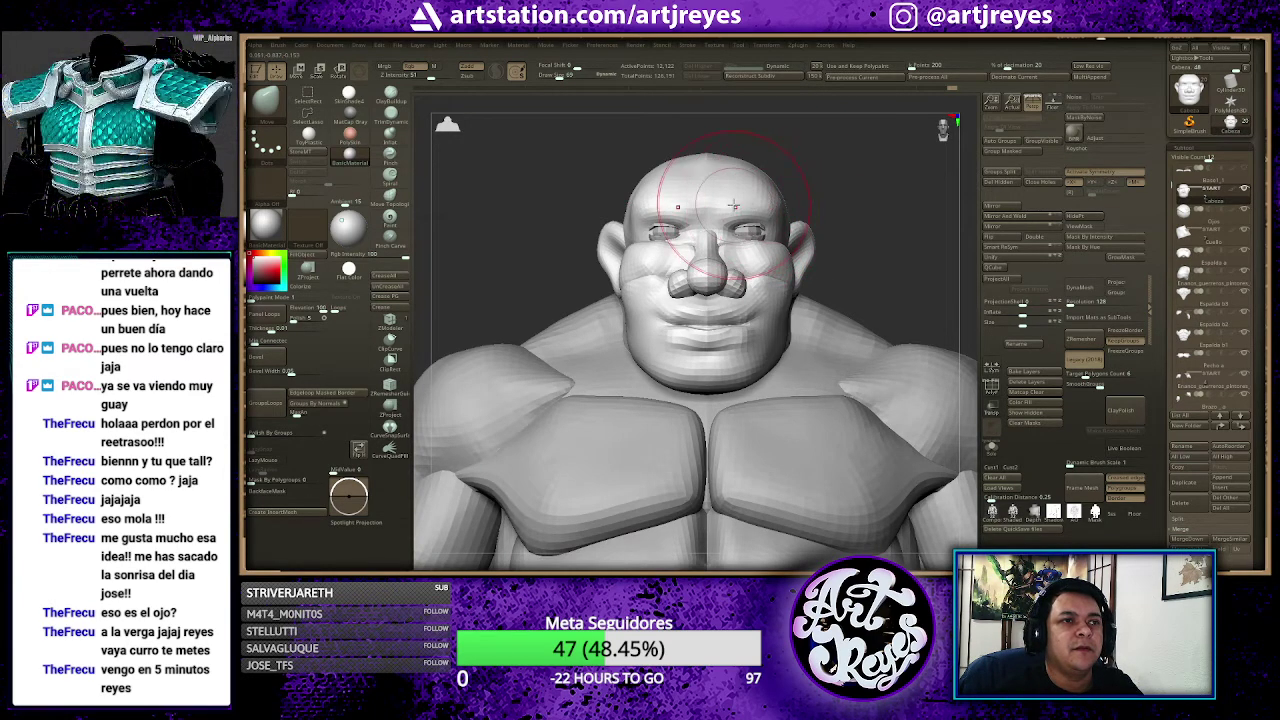
{"action": "left_click_drag", "start_coordinate": [733, 205], "coordinate": [740, 197]}
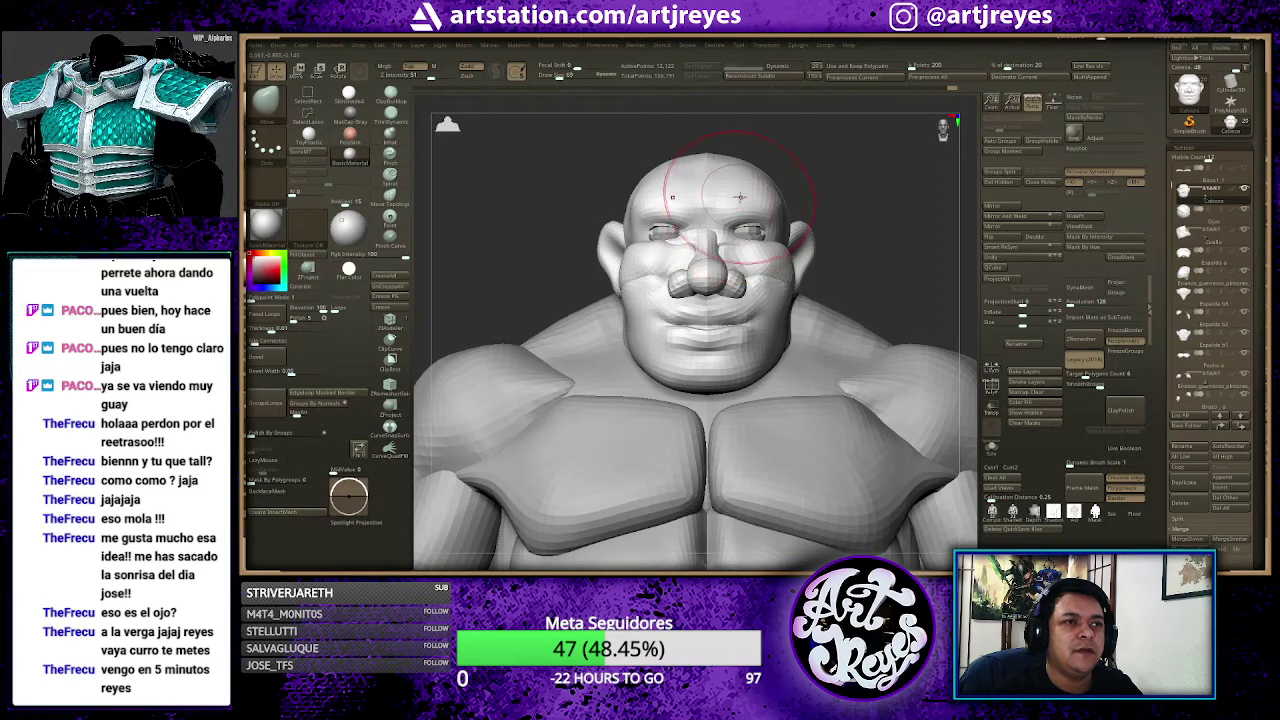
{"action": "key", "text": "ctrl"}
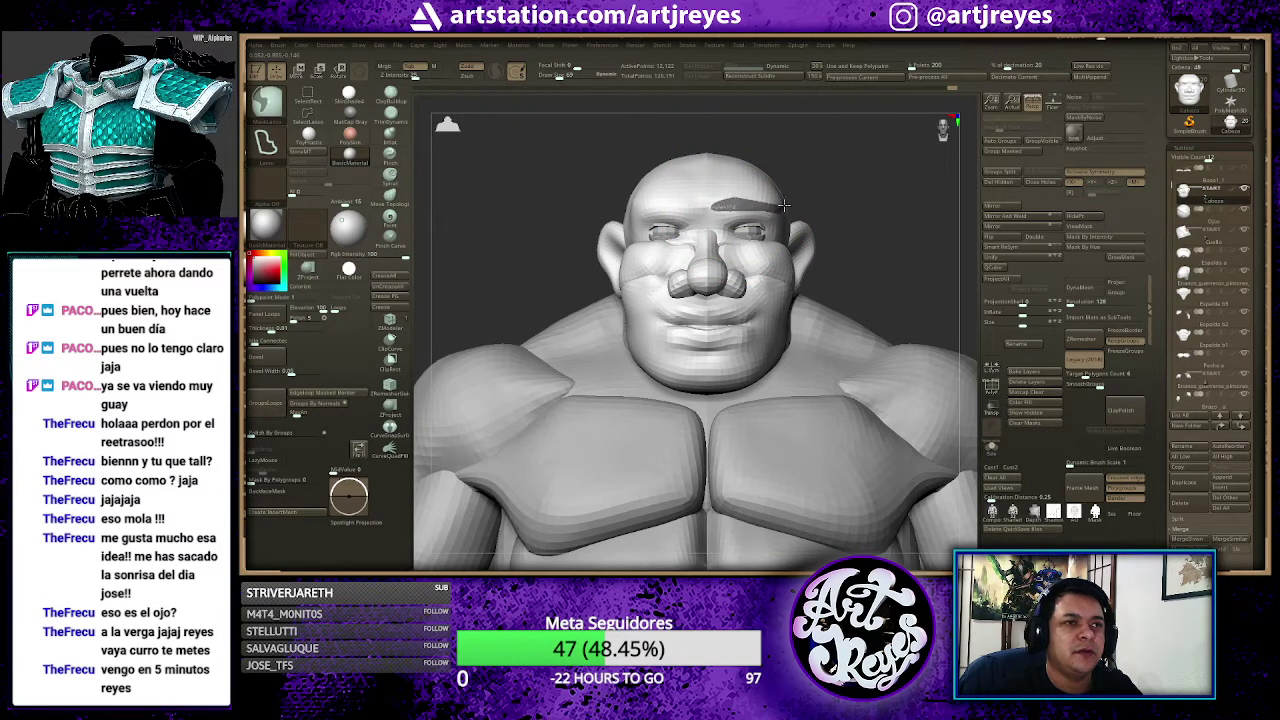
{"action": "left_click_drag", "start_coordinate": [795, 195], "coordinate": [890, 160], "text": "ctrl"}
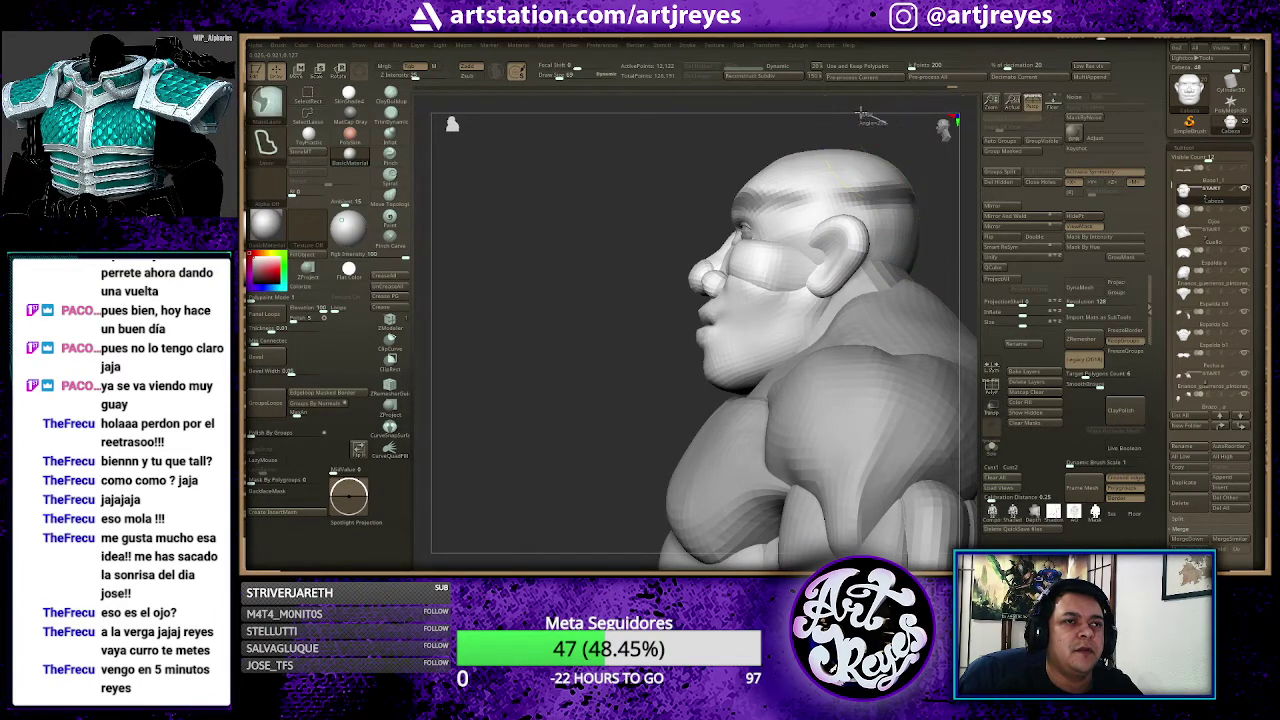
{"action": "mouse_move", "coordinate": [890, 128]}
{"action": "left_mouse_down", "text": "ctrl"}
{"action": "mouse_move", "coordinate": [797, 150]}
{"action": "mouse_move", "coordinate": [915, 210]}
{"action": "left_mouse_up", "text": "ctrl"}
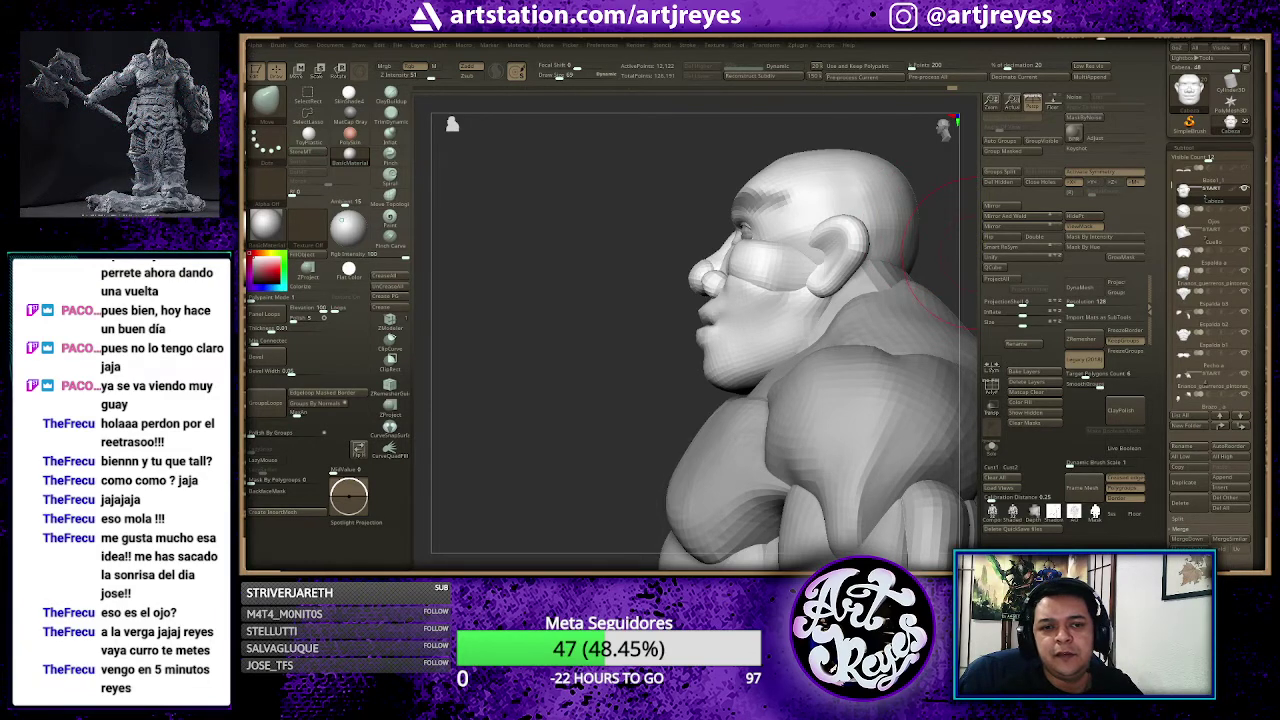
{"action": "scroll", "coordinate": [1162, 519], "scroll_direction": "down", "scroll_amount": 2}
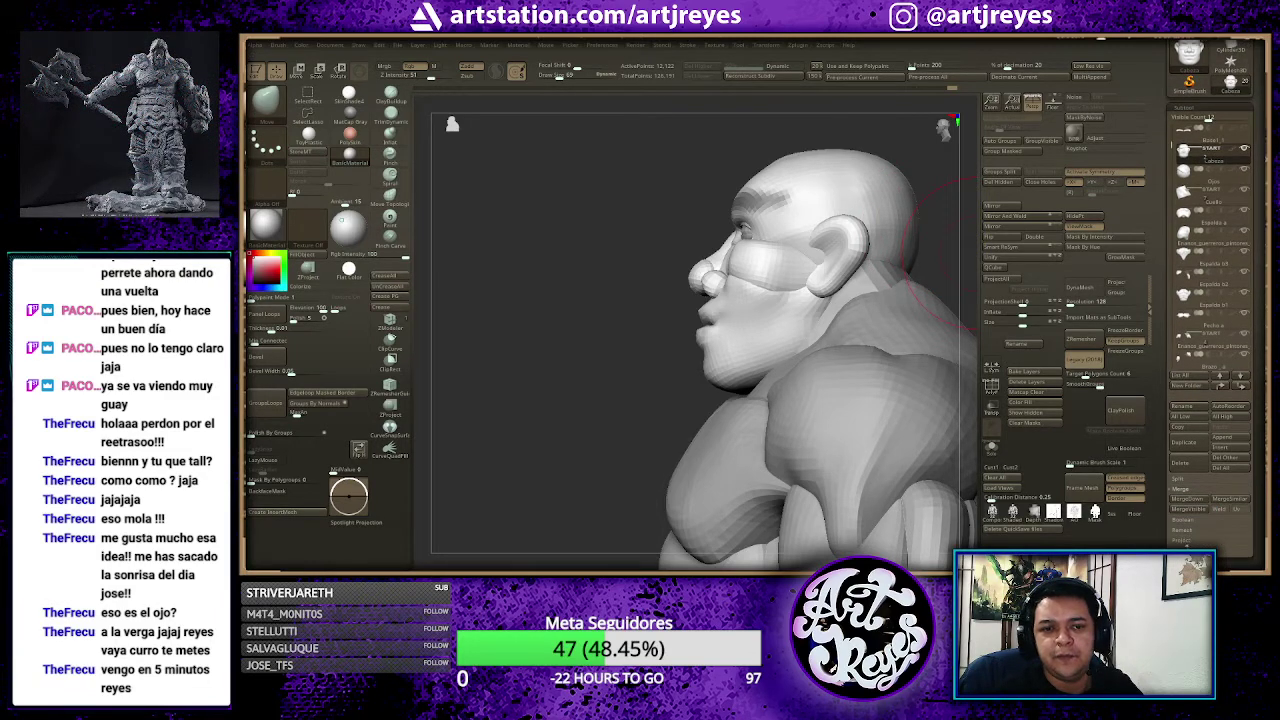
{"action": "left_click_drag", "start_coordinate": [768, 400], "coordinate": [752, 412], "text": "ctrl+shift"}
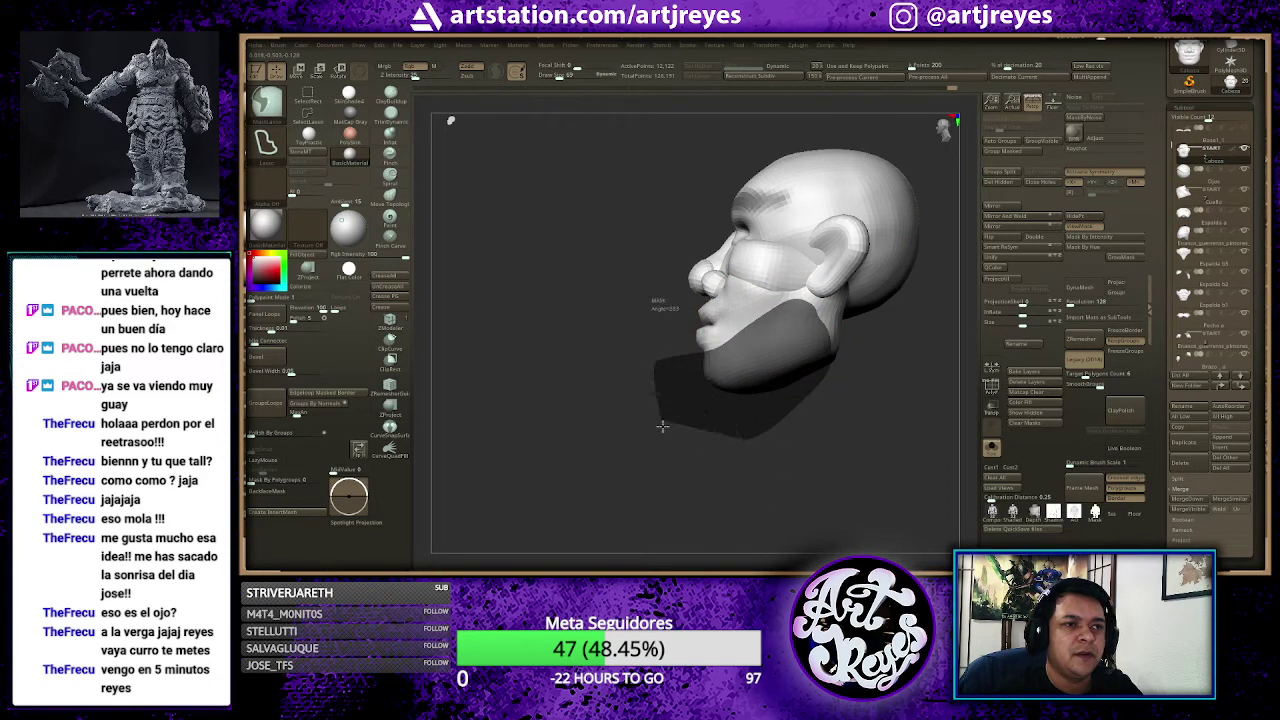
{"action": "left_click_drag", "start_coordinate": [820, 451], "coordinate": [769, 457]}
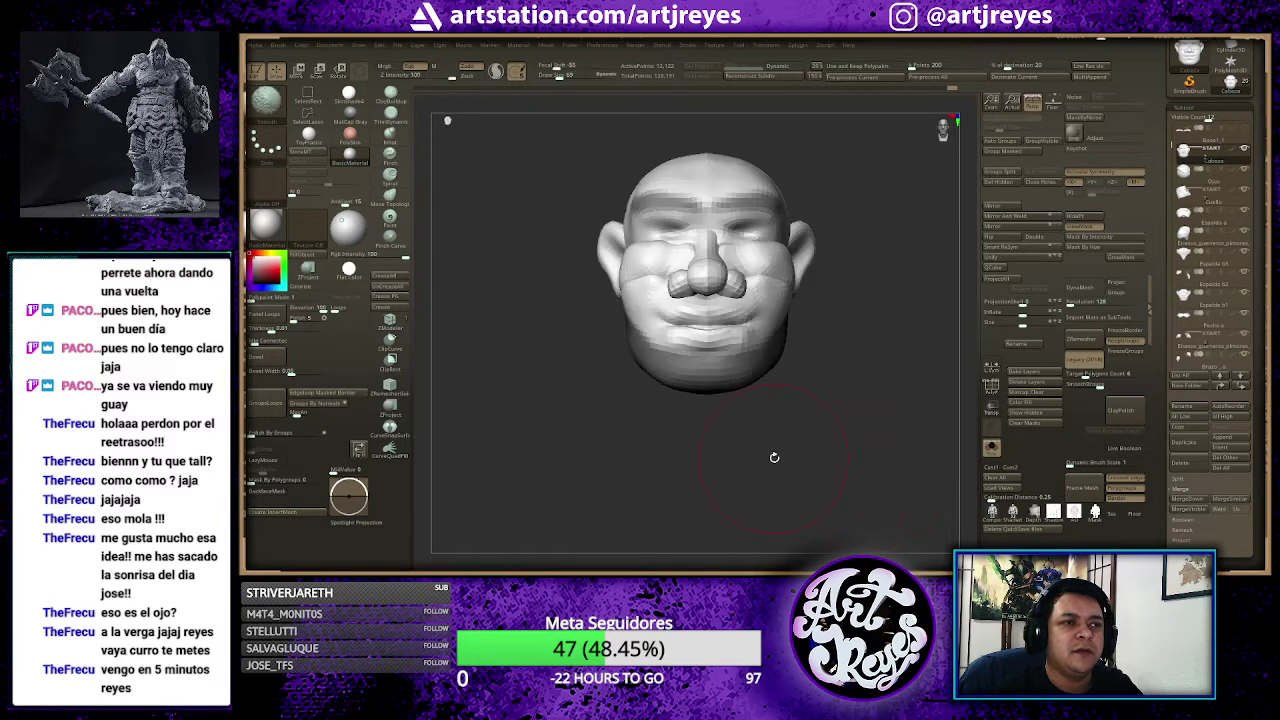
{"action": "left_click_drag", "start_coordinate": [850, 376], "coordinate": [891, 377]}
{"action": "left_click_drag", "start_coordinate": [897, 377], "coordinate": [813, 377]}
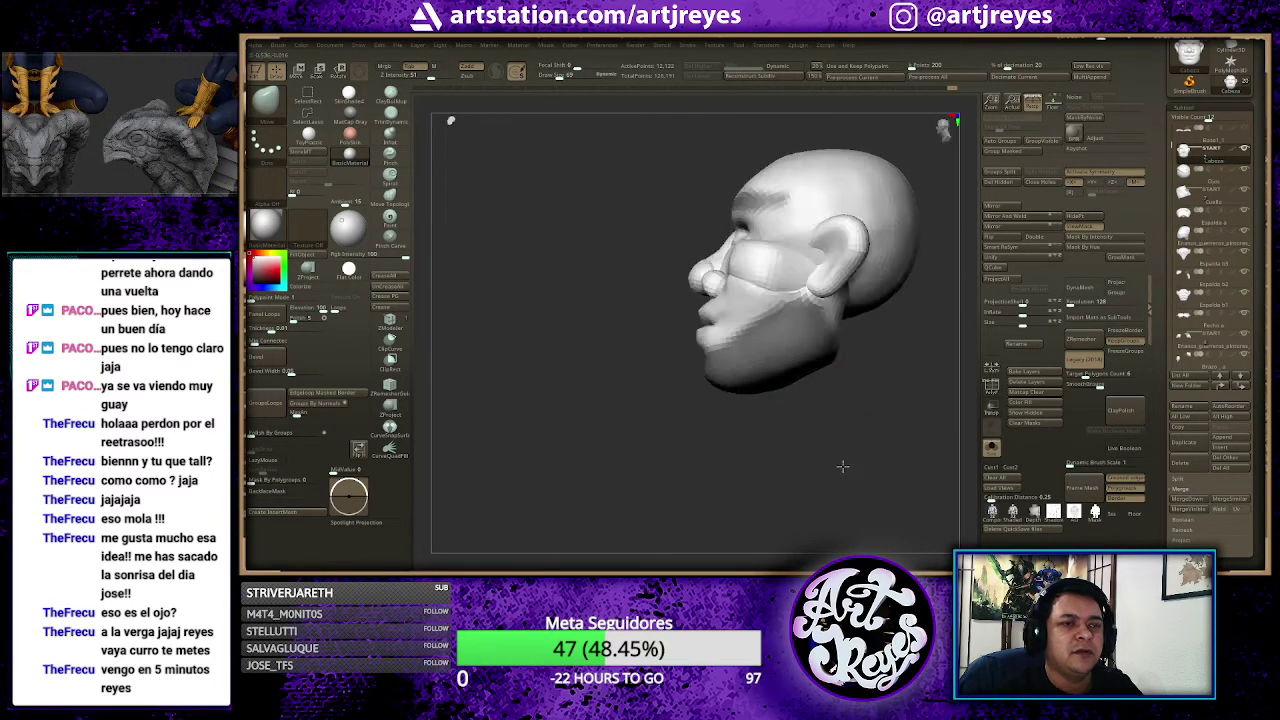
{"action": "mouse_move", "coordinate": [842, 466]}
{"action": "left_mouse_down"}
{"action": "mouse_move", "coordinate": [862, 333]}
{"action": "mouse_move", "coordinate": [925, 240]}
{"action": "left_mouse_up"}
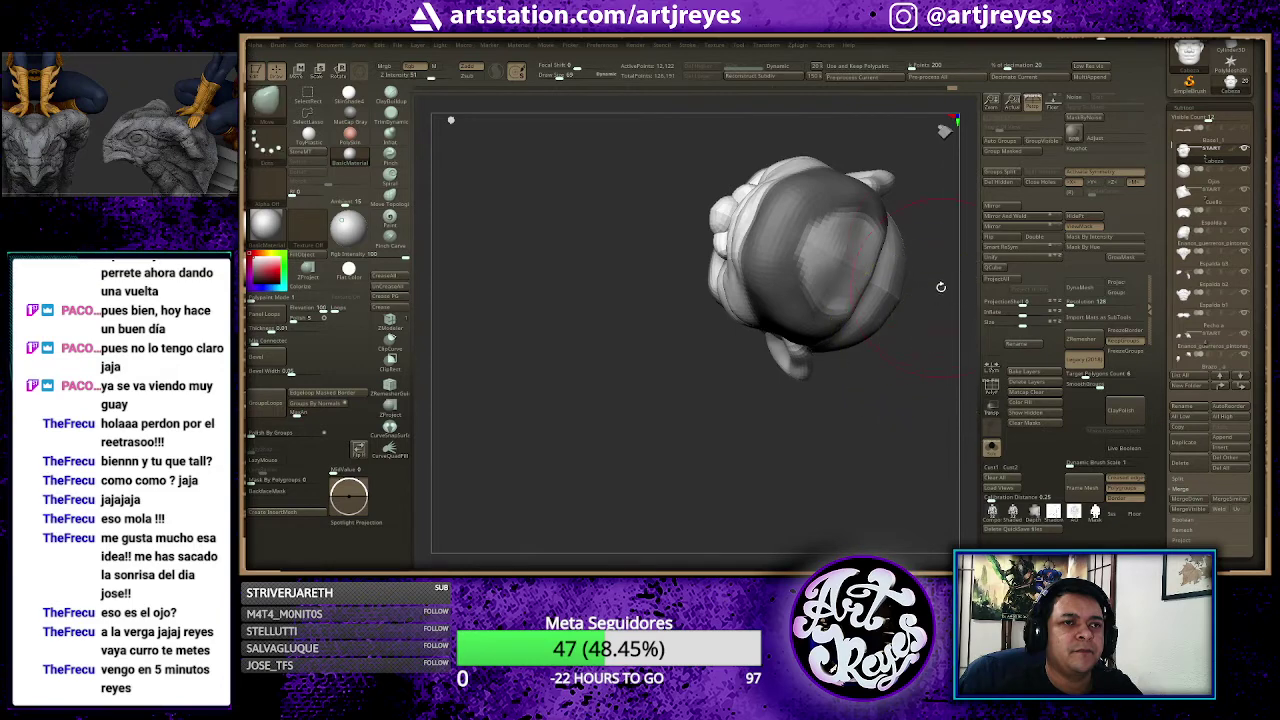
{"action": "mouse_move", "coordinate": [940, 286]}
{"action": "left_mouse_down"}
{"action": "mouse_move", "coordinate": [898, 286]}
{"action": "mouse_move", "coordinate": [884, 312]}
{"action": "left_mouse_up"}
{"action": "mouse_move", "coordinate": [800, 335]}
{"action": "left_mouse_down"}
{"action": "mouse_move", "coordinate": [823, 303]}
{"action": "mouse_move", "coordinate": [843, 406]}
{"action": "mouse_move", "coordinate": [848, 357]}
{"action": "left_mouse_up"}
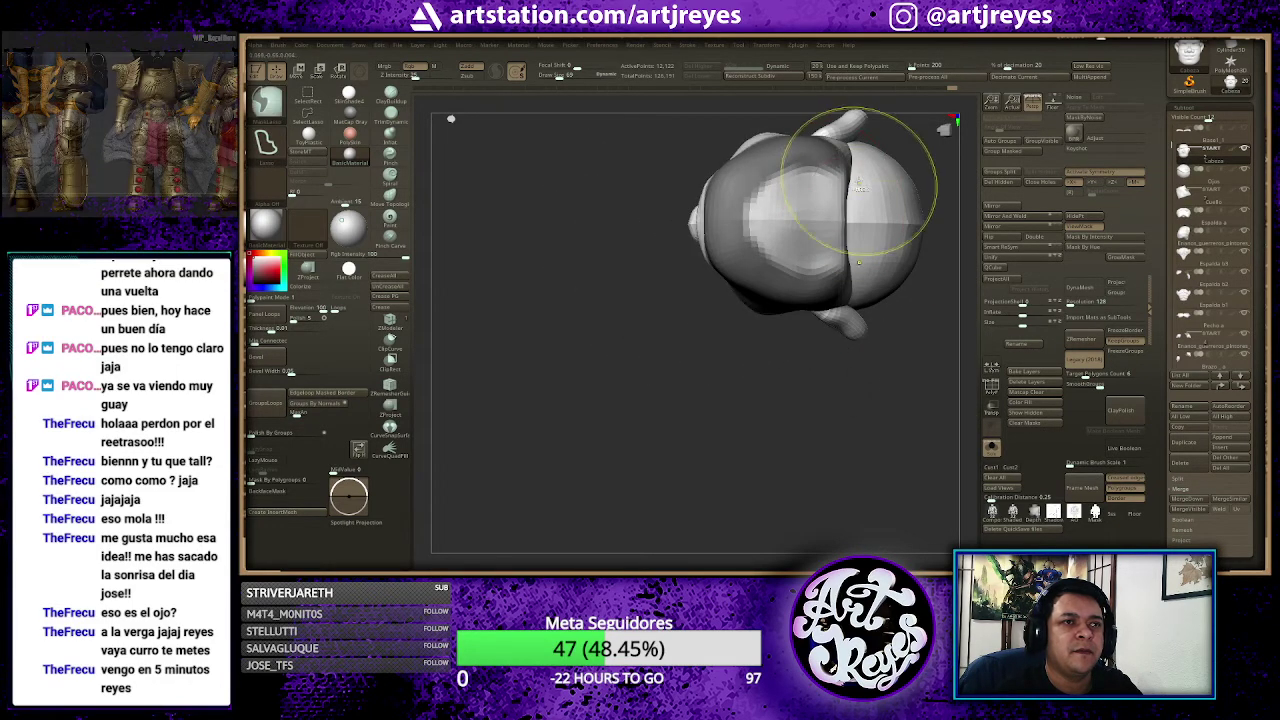
{"action": "left_click_drag", "start_coordinate": [848, 150], "coordinate": [836, 208], "text": "ctrl"}
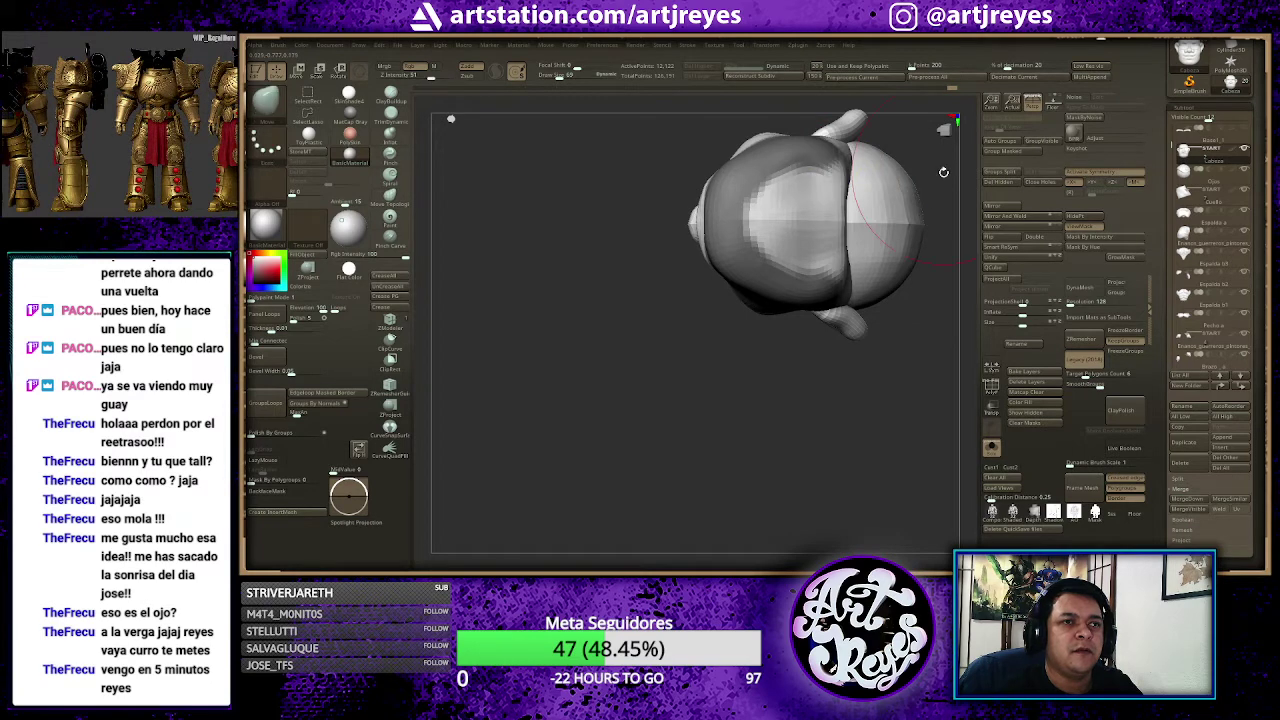
{"action": "mouse_move", "coordinate": [905, 330]}
{"action": "left_mouse_down"}
{"action": "mouse_move", "coordinate": [919, 321]}
{"action": "mouse_move", "coordinate": [891, 317]}
{"action": "mouse_move", "coordinate": [782, 403]}
{"action": "left_mouse_up"}
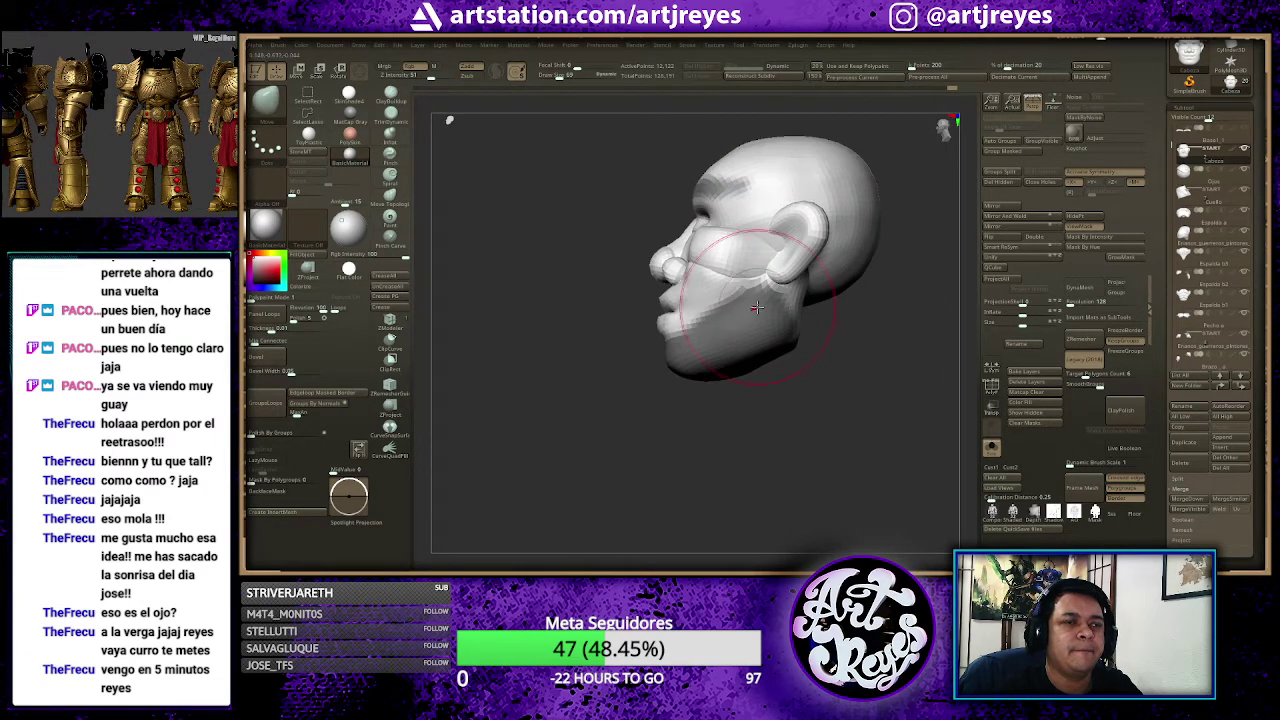
{"action": "left_click_drag", "start_coordinate": [757, 307], "coordinate": [757, 300], "text": "ctrl+shift"}
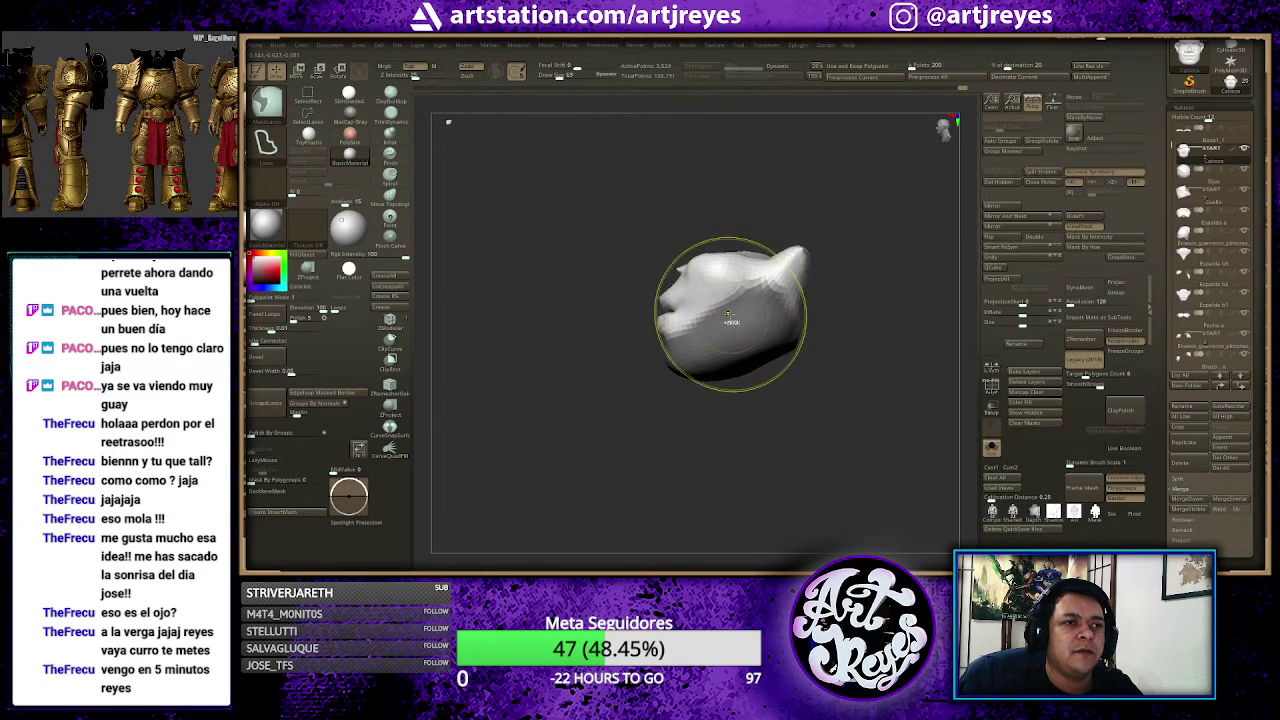
{"action": "right_click_drag", "start_coordinate": [731, 318], "coordinate": [740, 299]}
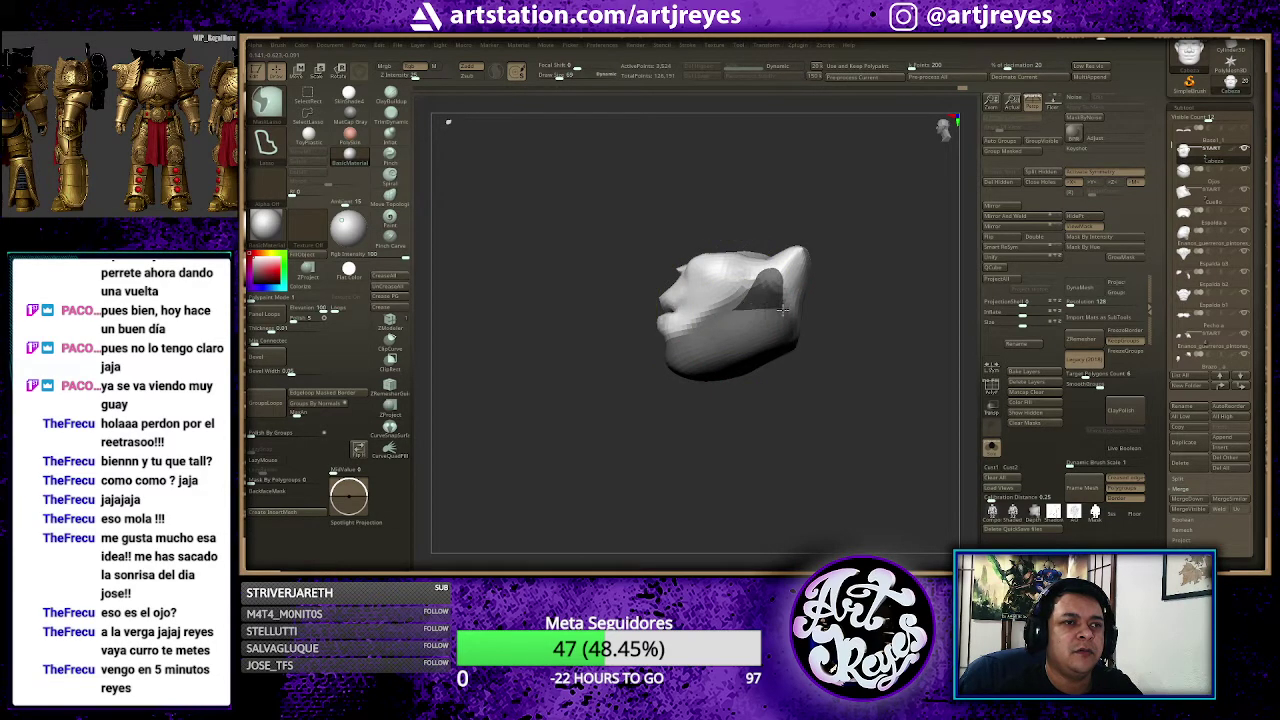
{"action": "left_click", "coordinate": [832, 316], "text": "ctrl+shift"}
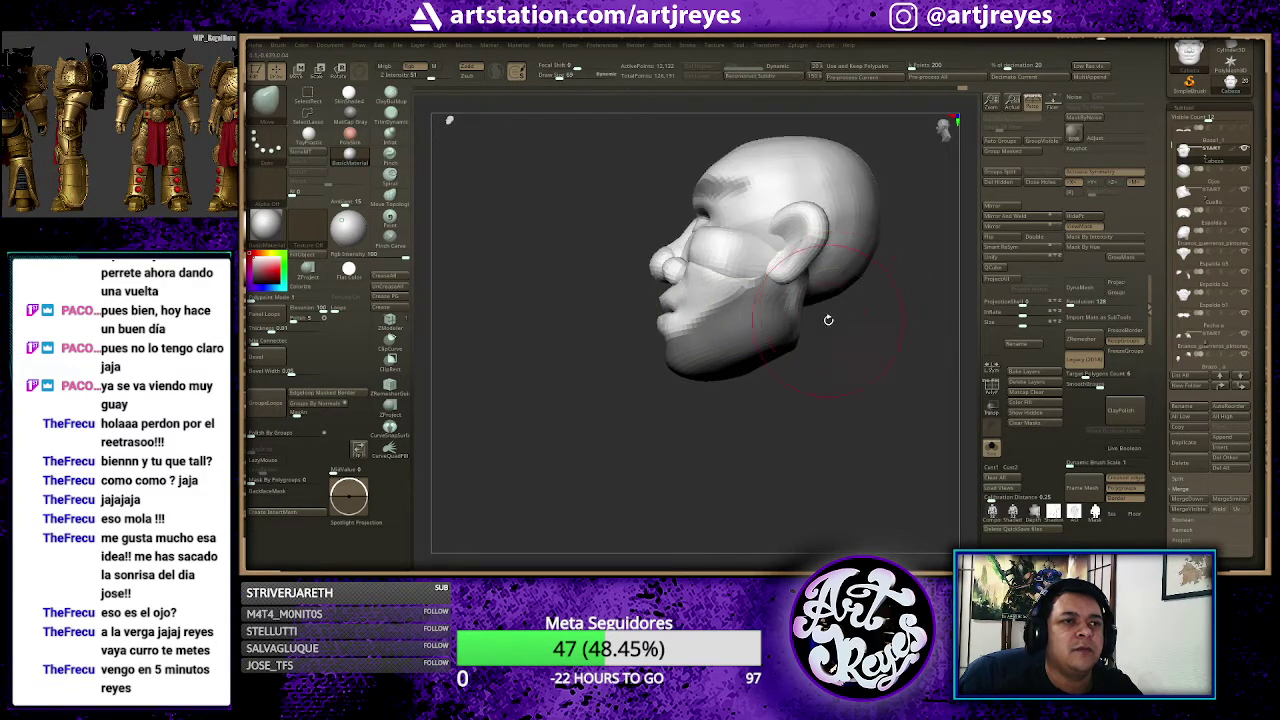
{"action": "left_click", "coordinate": [859, 322], "text": "ctrl+shift"}
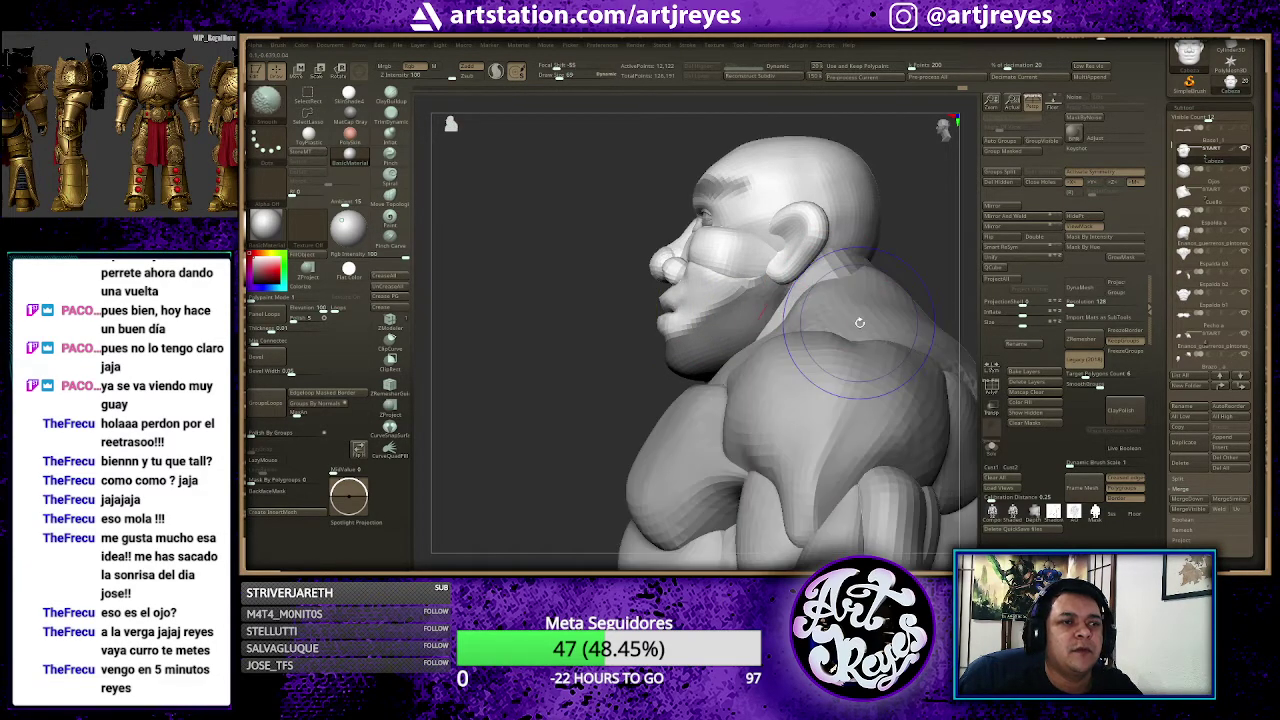
{"action": "left_click", "coordinate": [763, 298], "text": "ctrl+shift"}
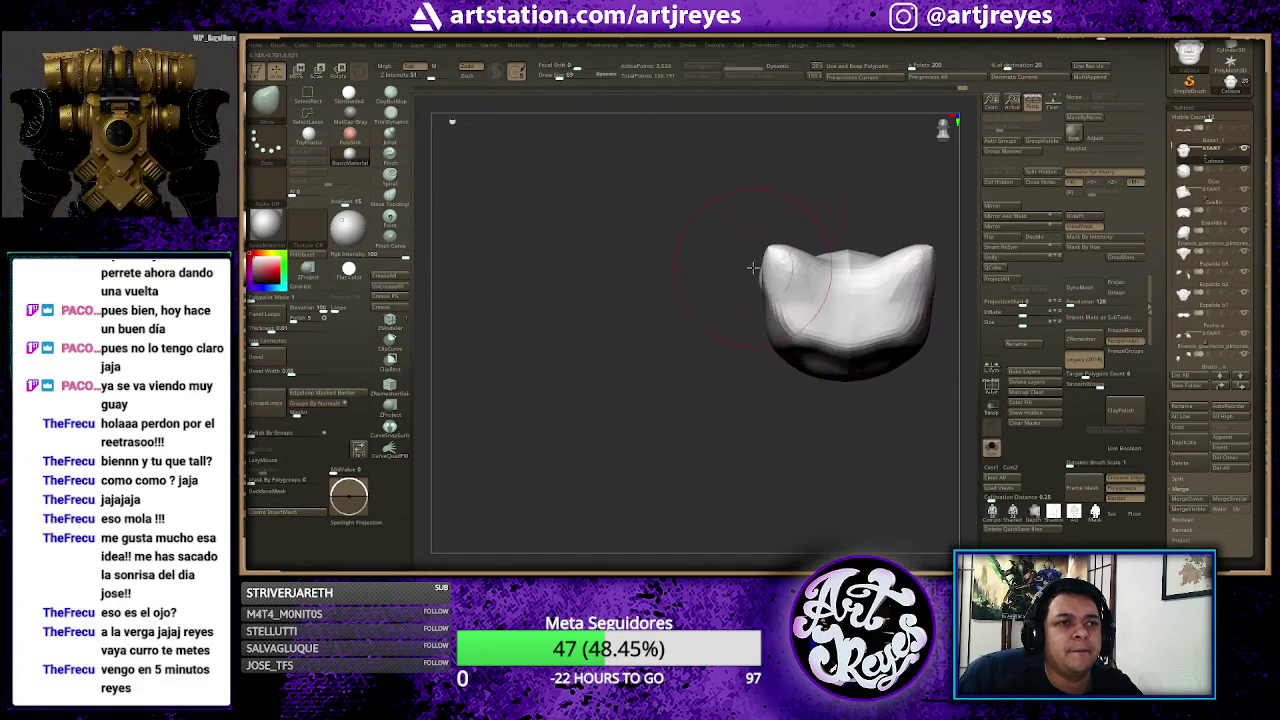
{"action": "mouse_move", "coordinate": [743, 237]}
{"action": "left_mouse_down"}
{"action": "mouse_move", "coordinate": [725, 300]}
{"action": "mouse_move", "coordinate": [844, 238]}
{"action": "left_mouse_up"}
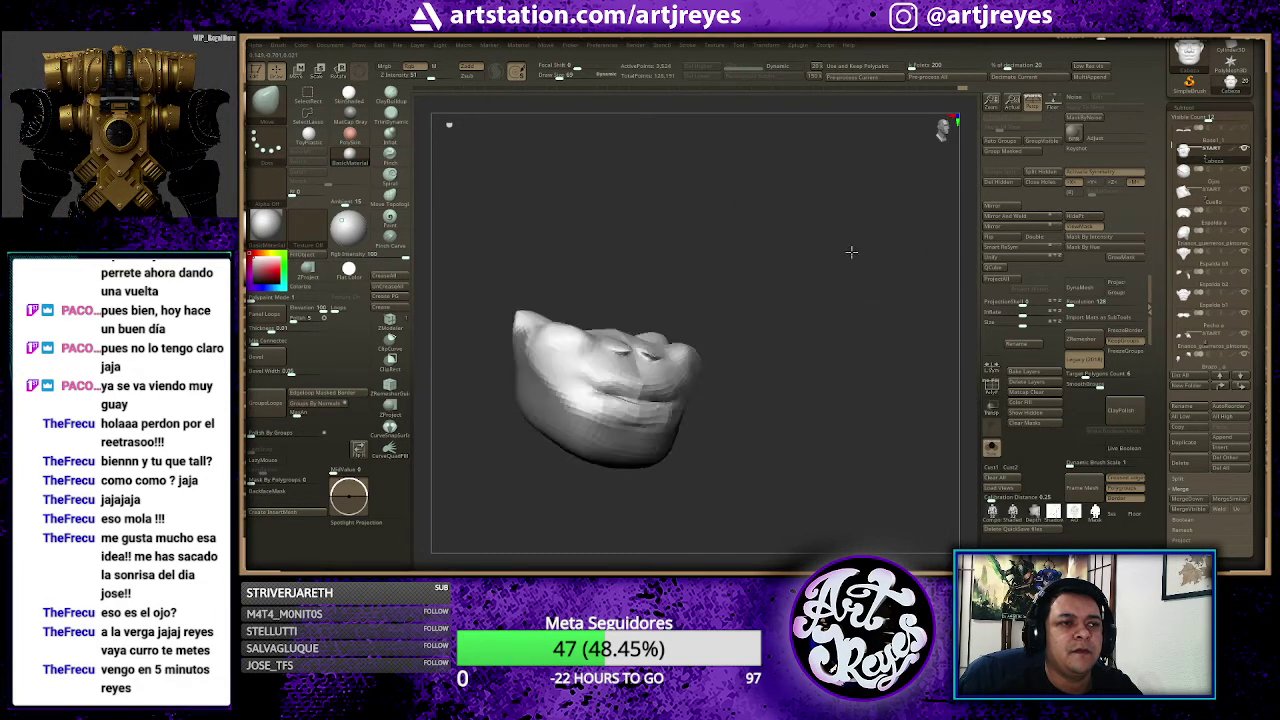
{"action": "left_click", "coordinate": [846, 236], "text": "ctrl+shift"}
{"action": "key", "text": "f"}
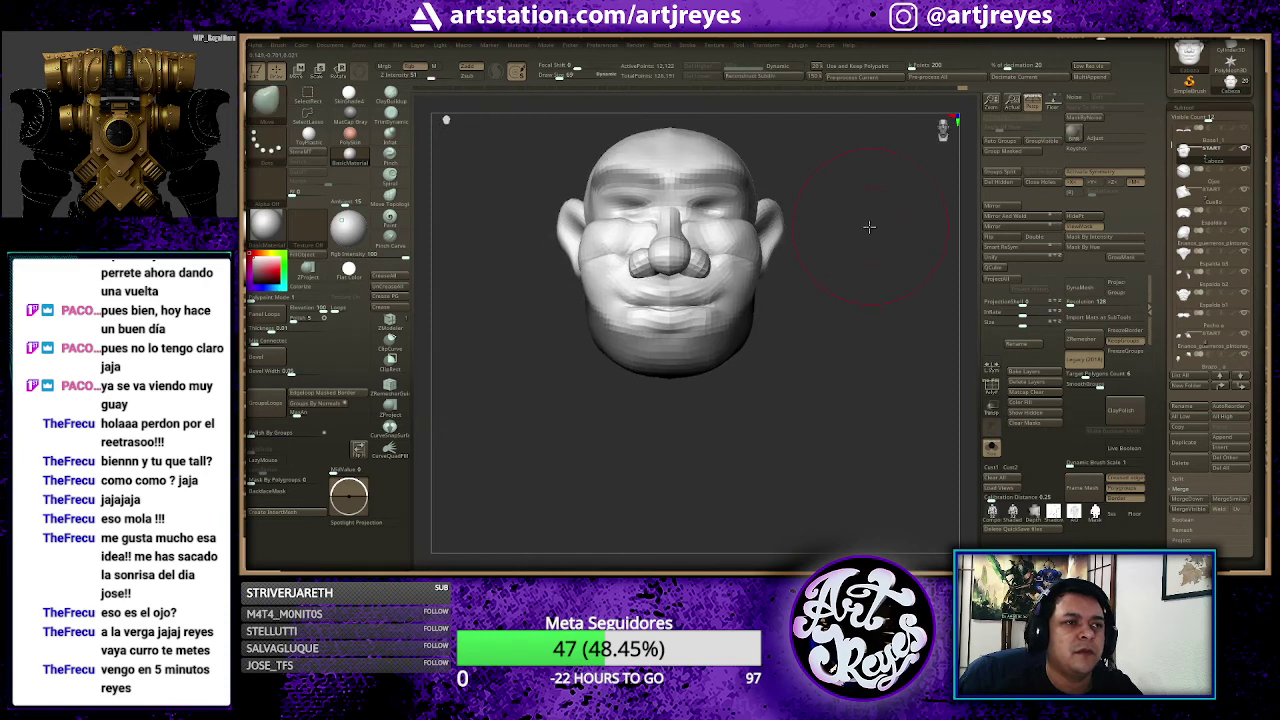
Step: Open the Extract options, hide the body, and extract the masked brows and mouth into a shell
{"action": "left_click", "coordinate": [1186, 490]}
{"action": "left_click", "coordinate": [1192, 531]}
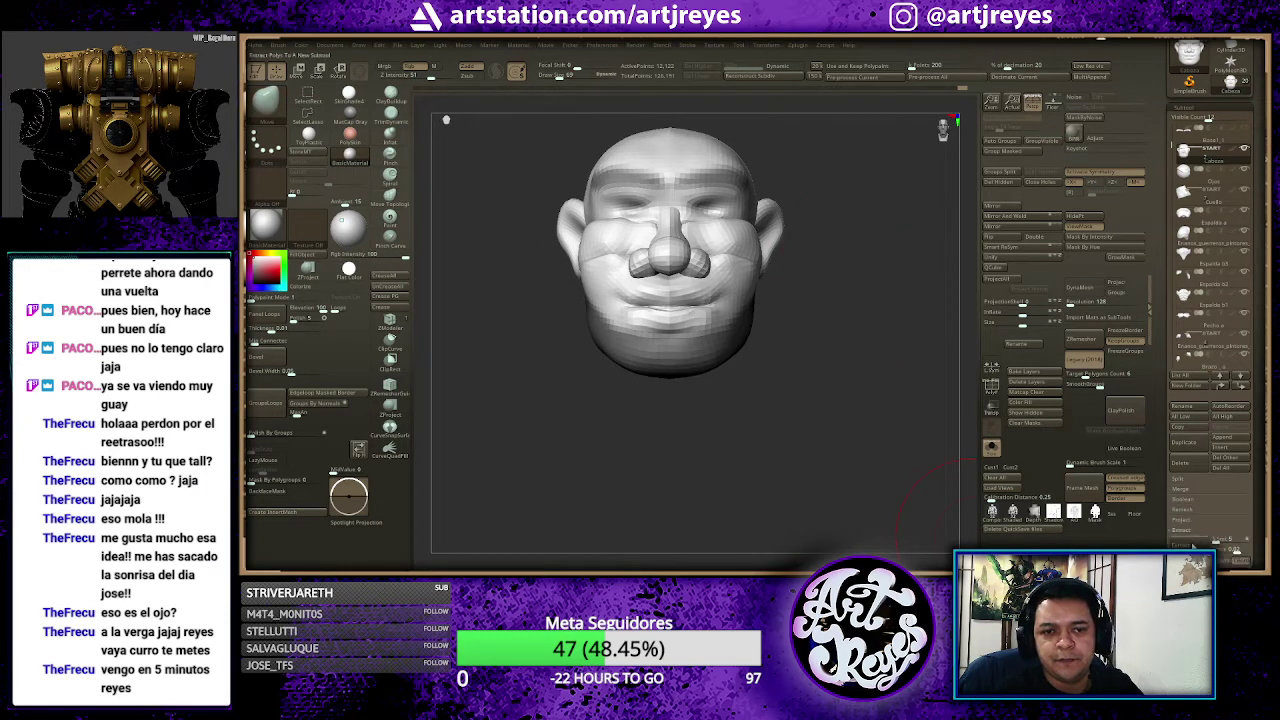
{"action": "left_click", "coordinate": [446, 120], "text": "ctrl+shift"}
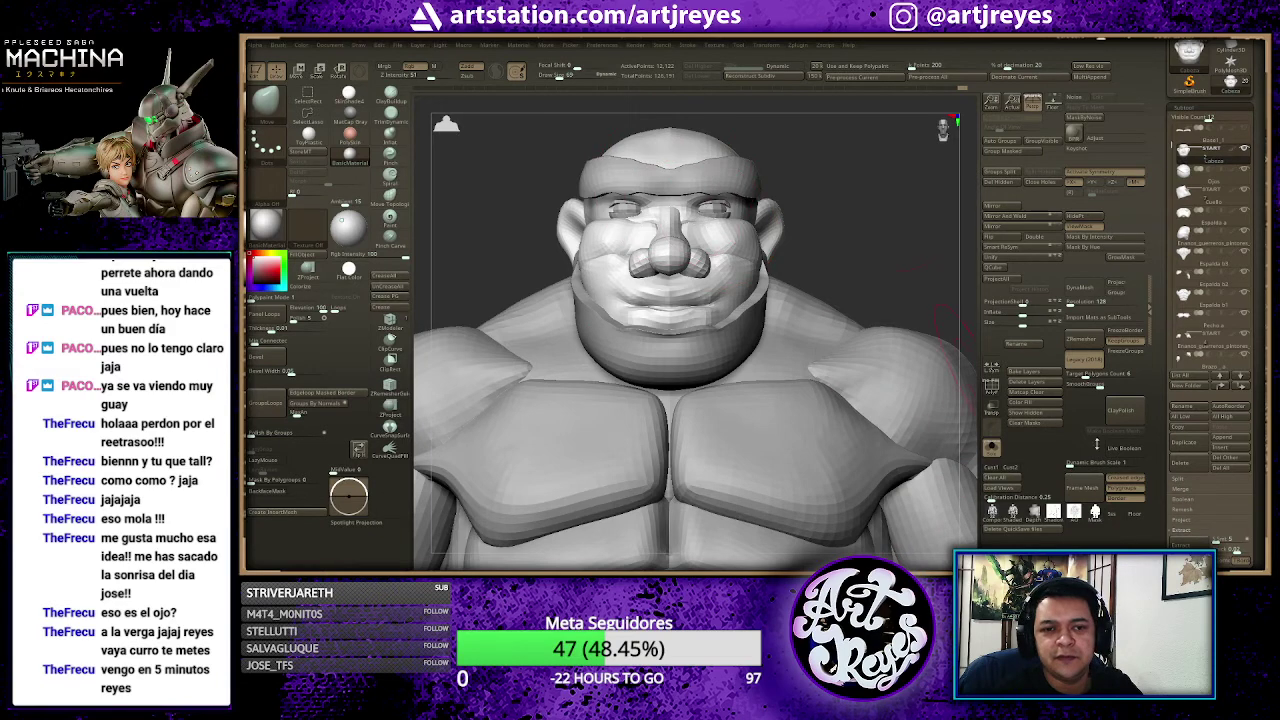
{"action": "left_click", "coordinate": [911, 231], "text": "ctrl+shift"}
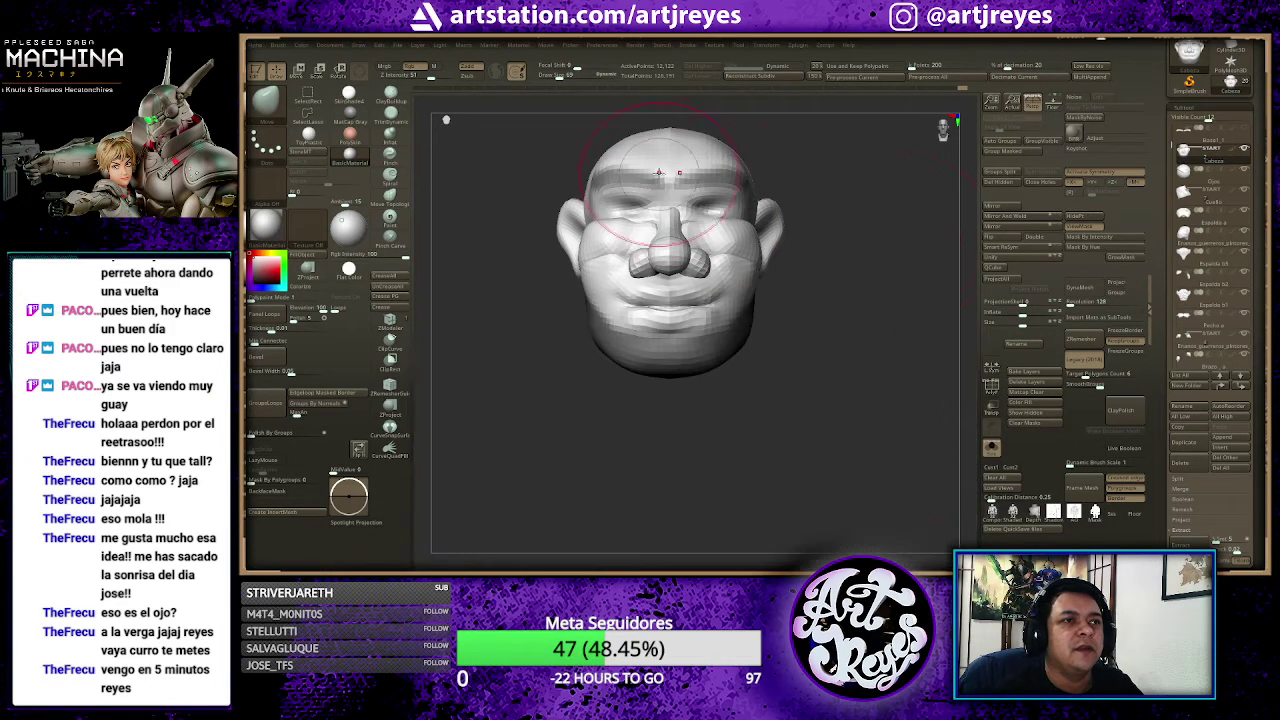
{"action": "mouse_move", "coordinate": [653, 157]}
{"action": "left_mouse_down", "text": "ctrl+shift"}
{"action": "mouse_move", "coordinate": [684, 157]}
{"action": "mouse_move", "coordinate": [686, 190]}
{"action": "mouse_move", "coordinate": [770, 145]}
{"action": "left_mouse_up", "text": "ctrl+shift"}
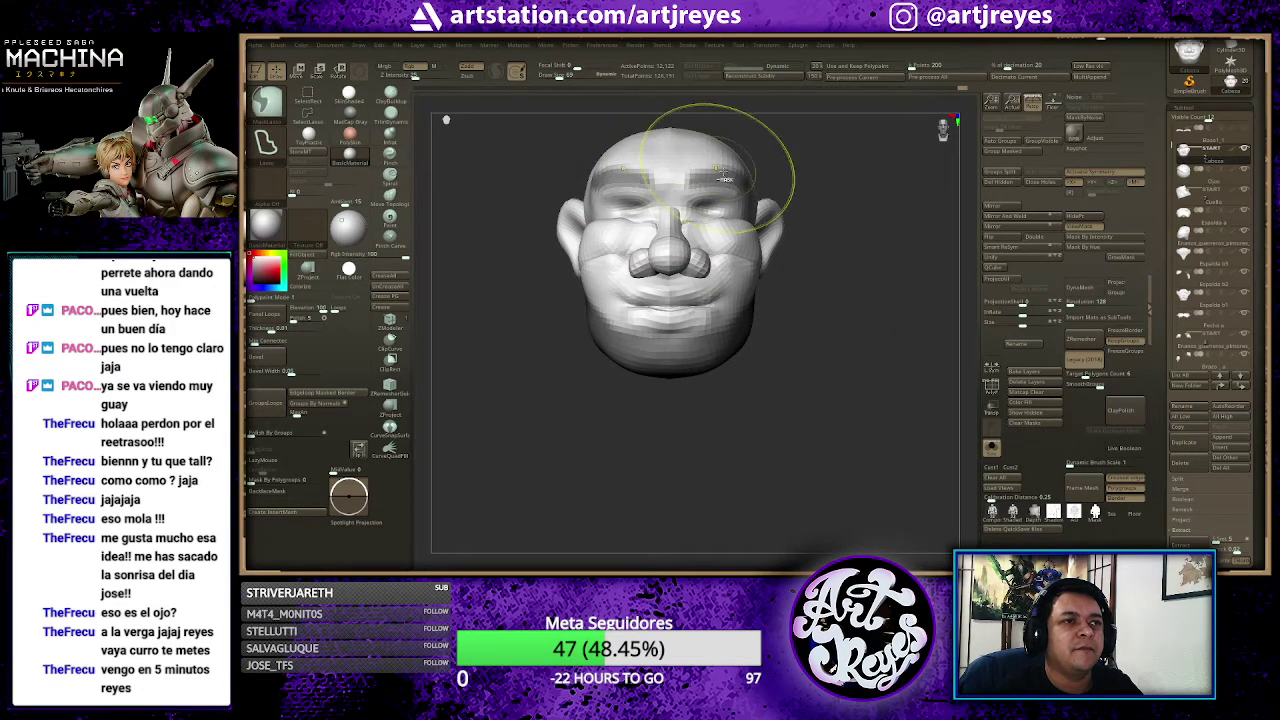
{"action": "left_click", "coordinate": [965, 440], "text": "ctrl+shift"}
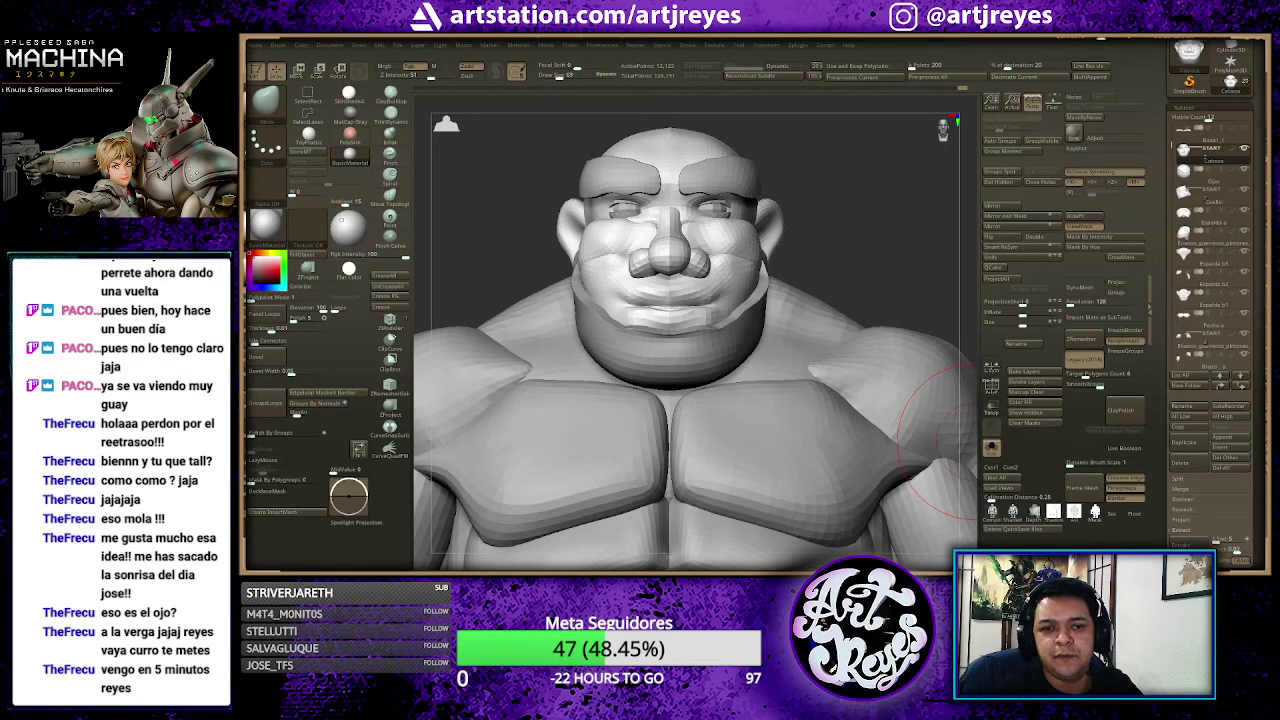
{"action": "left_click", "coordinate": [1082, 337]}
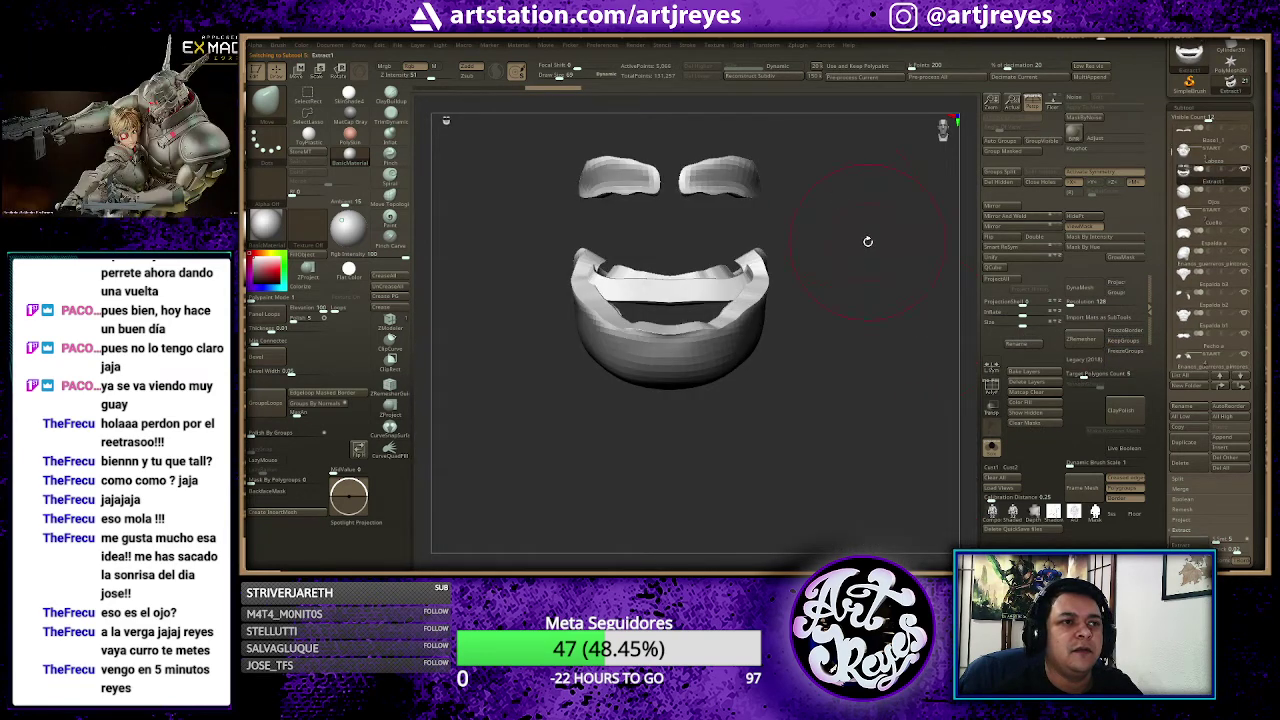
Step: Turn on PolyFrame and isolate the pink lower mouth polygroup to inspect it
{"action": "left_click_drag", "start_coordinate": [867, 241], "coordinate": [849, 273]}
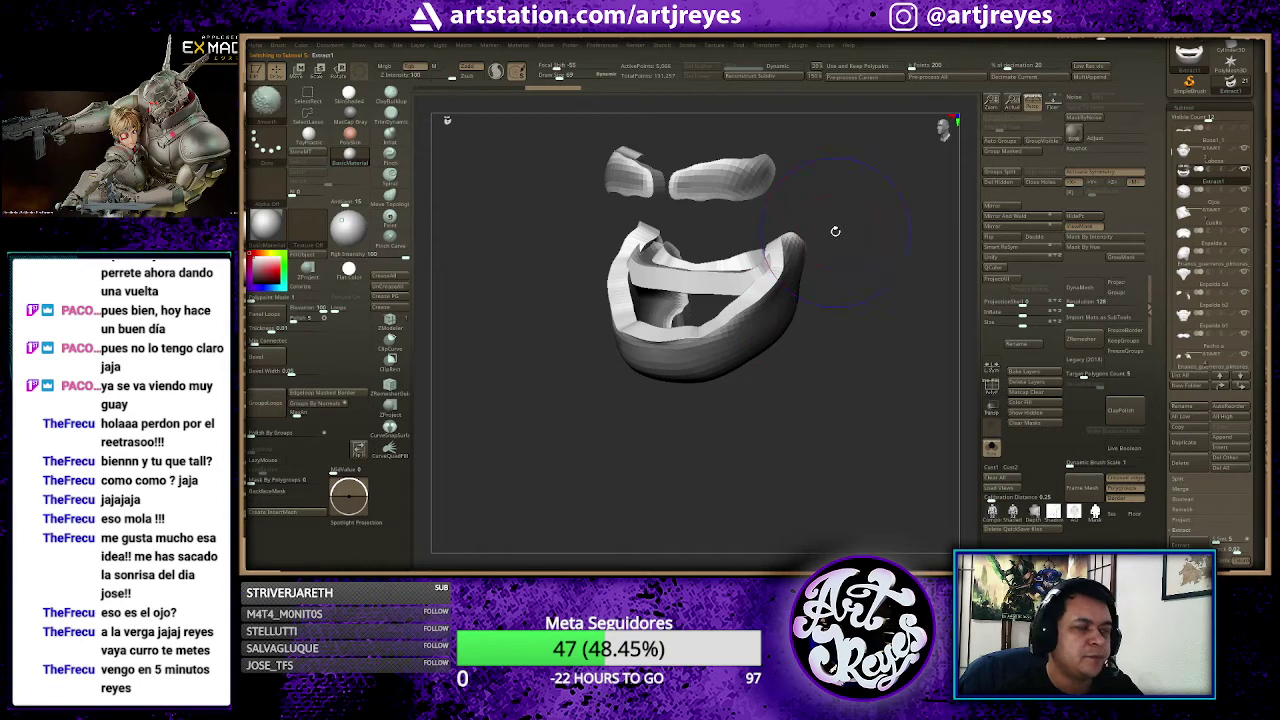
{"action": "key", "text": "shift+f"}
{"action": "mouse_move", "coordinate": [871, 256]}
{"action": "left_mouse_down"}
{"action": "mouse_move", "coordinate": [794, 269]}
{"action": "mouse_move", "coordinate": [868, 276]}
{"action": "left_mouse_up"}
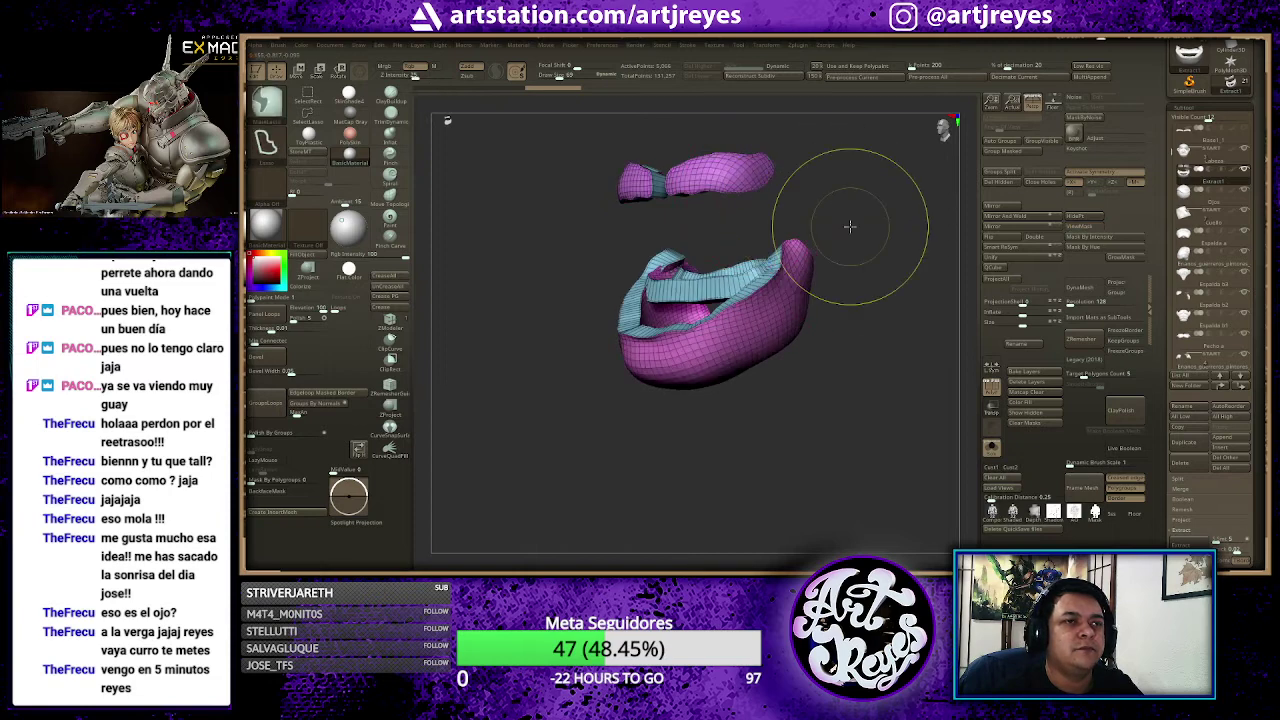
{"action": "left_click", "coordinate": [792, 325], "text": "ctrl+shift"}
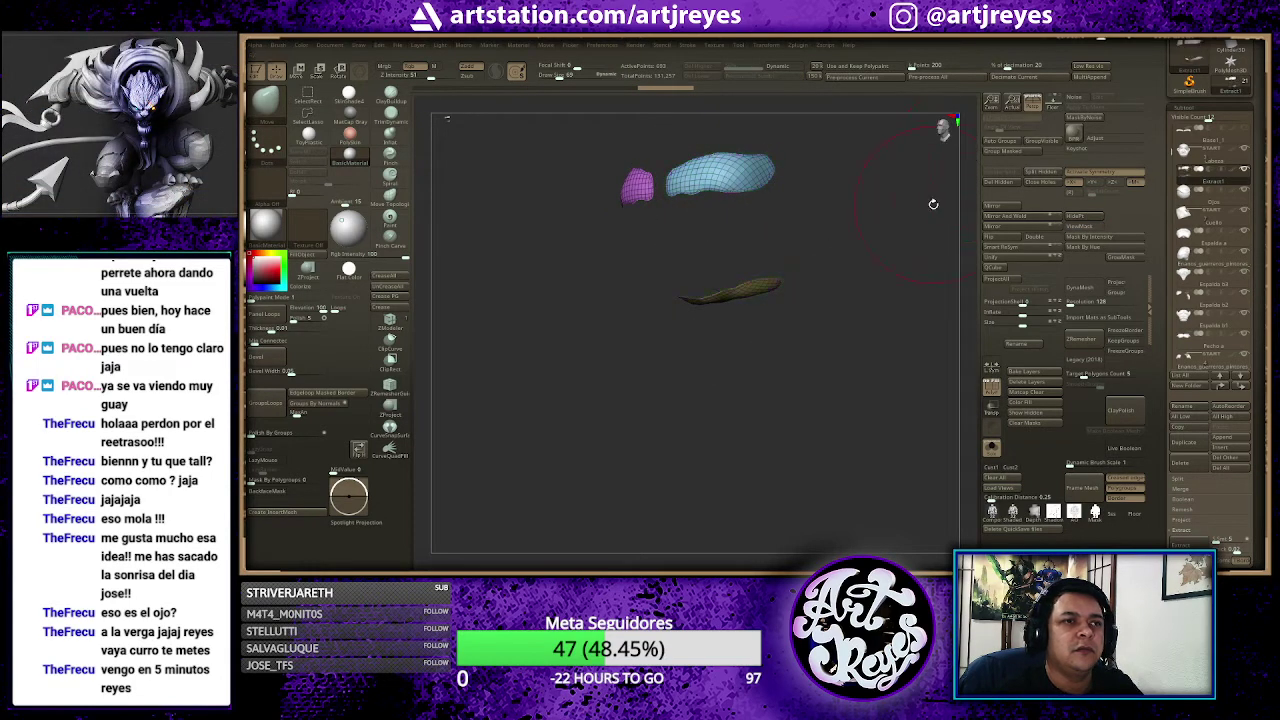
{"action": "left_click", "coordinate": [866, 211], "text": "ctrl+shift"}
{"action": "left_click", "coordinate": [773, 328], "text": "ctrl+shift"}
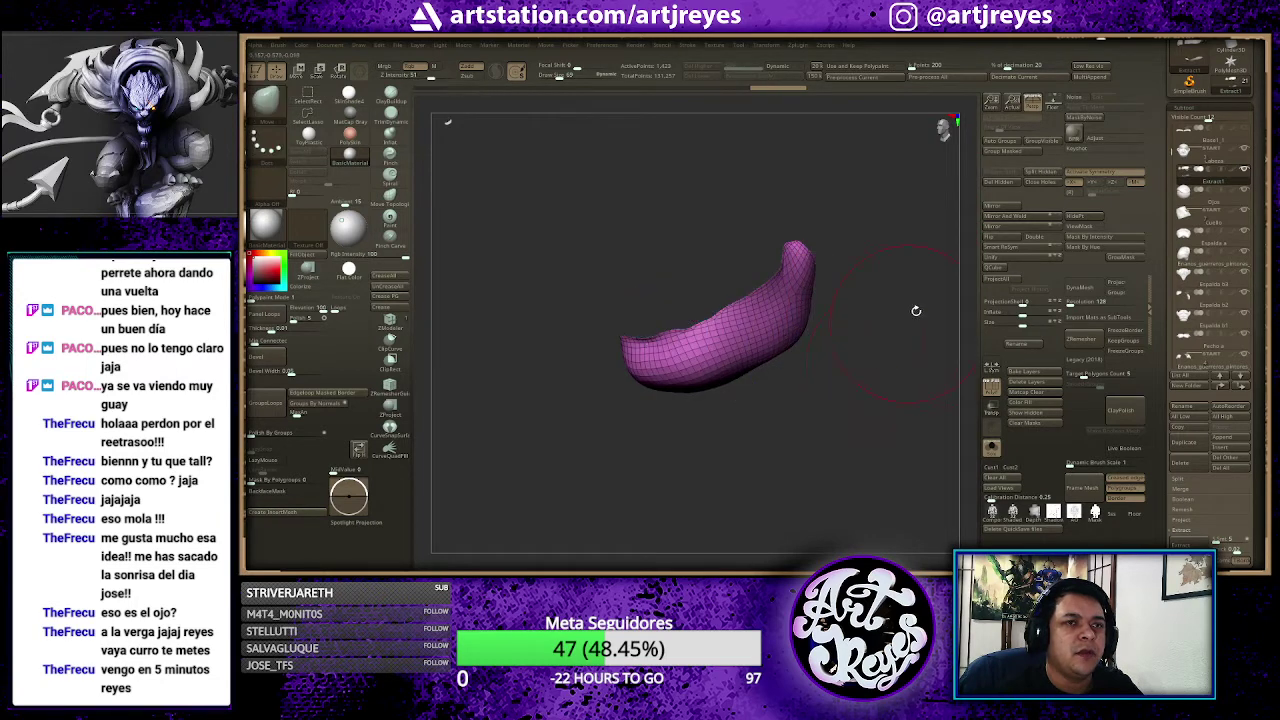
{"action": "mouse_move", "coordinate": [917, 306]}
{"action": "left_mouse_down"}
{"action": "mouse_move", "coordinate": [886, 296]}
{"action": "mouse_move", "coordinate": [882, 259]}
{"action": "mouse_move", "coordinate": [872, 270]}
{"action": "left_mouse_up"}
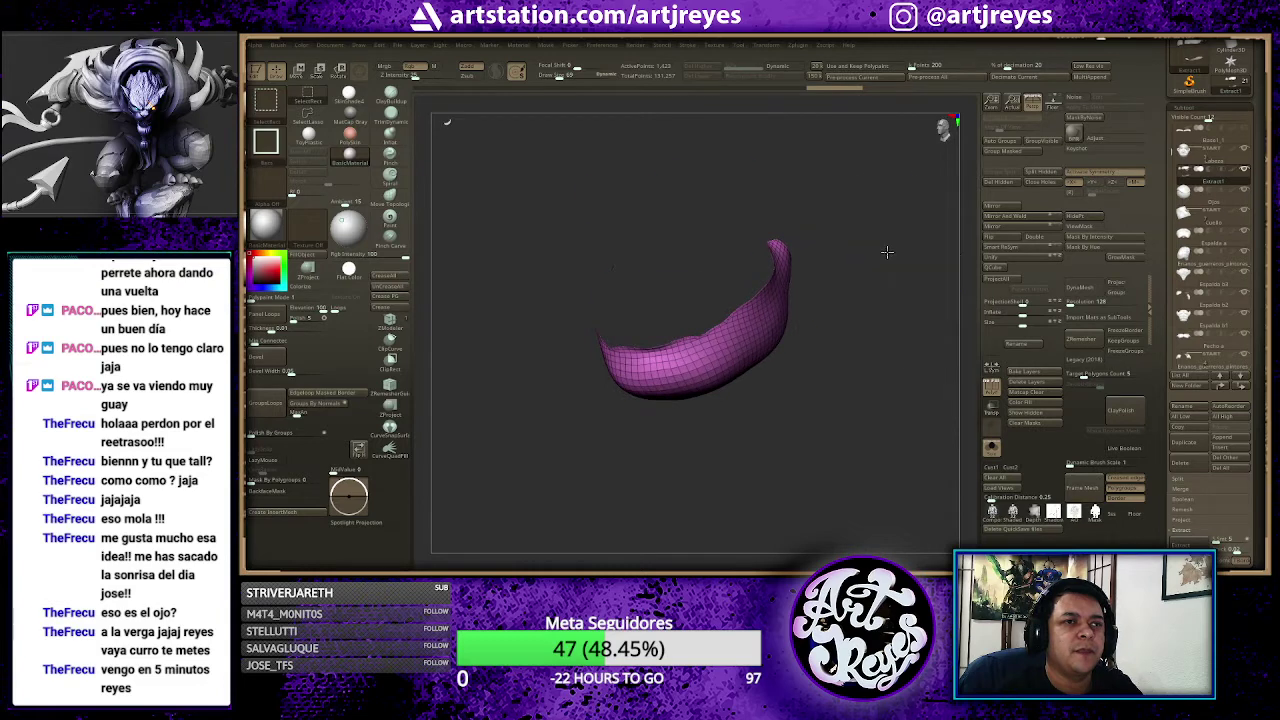
{"action": "left_click", "coordinate": [878, 249], "text": "ctrl+shift"}
Step: Isolate the teal inner band, then show all pieces and orbit around the mouth shell
{"action": "left_click", "coordinate": [690, 285], "text": "ctrl+shift"}
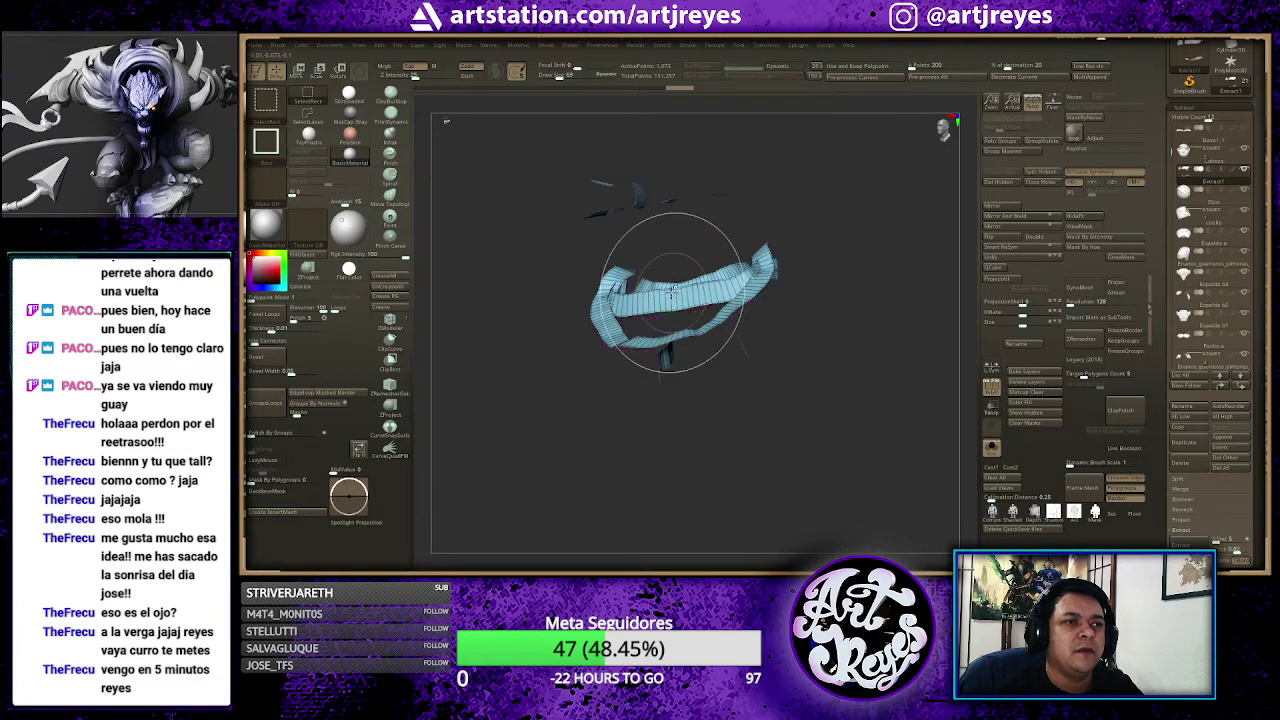
{"action": "left_click", "coordinate": [905, 262], "text": "ctrl+shift"}
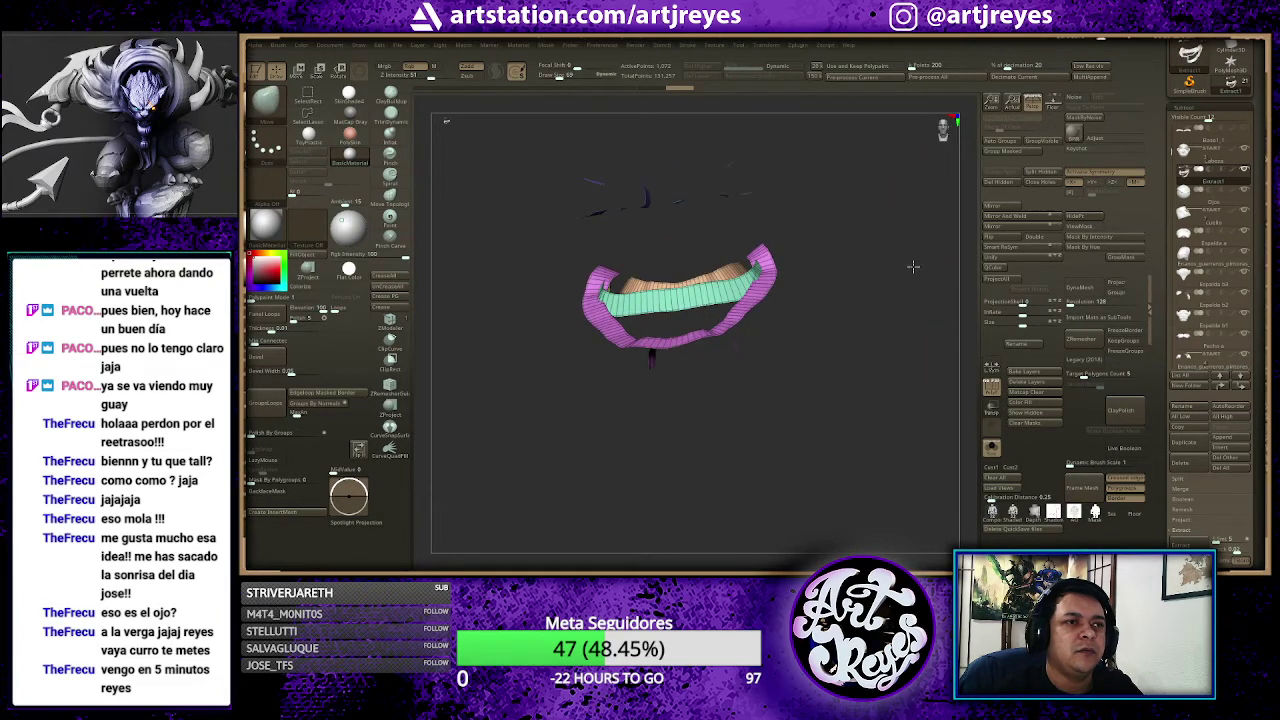
{"action": "left_click", "coordinate": [674, 295], "text": "ctrl+shift"}
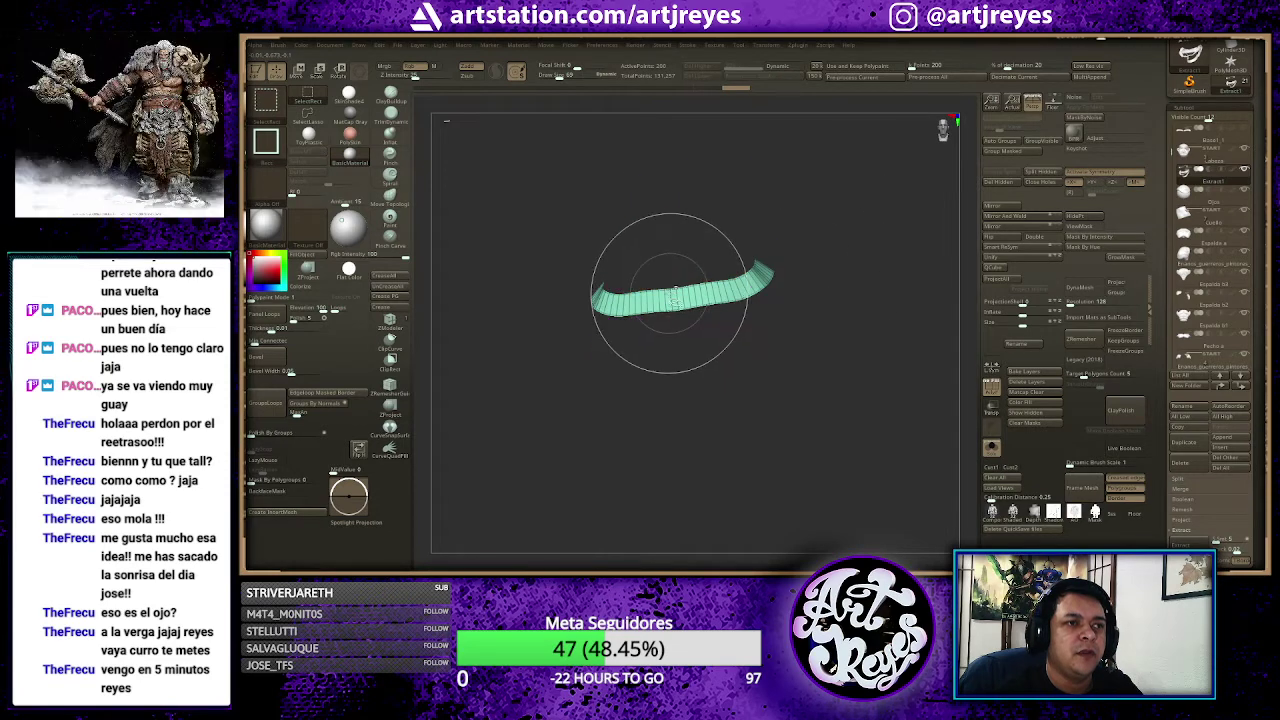
{"action": "mouse_move", "coordinate": [760, 300]}
{"action": "left_mouse_down"}
{"action": "mouse_move", "coordinate": [800, 260]}
{"action": "mouse_move", "coordinate": [855, 280]}
{"action": "left_mouse_up"}
{"action": "left_click", "coordinate": [855, 280], "text": "ctrl+shift"}
{"action": "mouse_move", "coordinate": [671, 320]}
{"action": "left_mouse_down"}
{"action": "mouse_move", "coordinate": [713, 282]}
{"action": "mouse_move", "coordinate": [737, 294]}
{"action": "mouse_move", "coordinate": [757, 251]}
{"action": "left_mouse_up"}
{"action": "left_click_drag", "start_coordinate": [577, 214], "coordinate": [594, 300]}
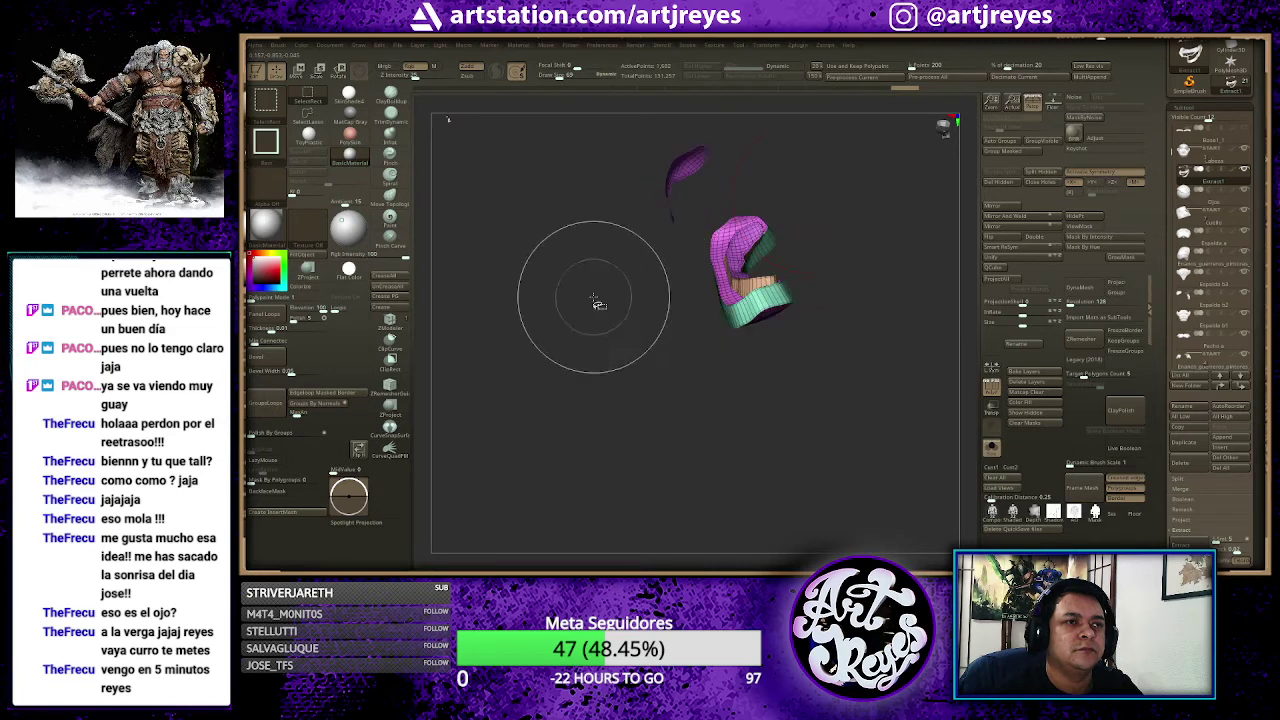
{"action": "left_click_drag", "start_coordinate": [821, 181], "coordinate": [774, 180]}
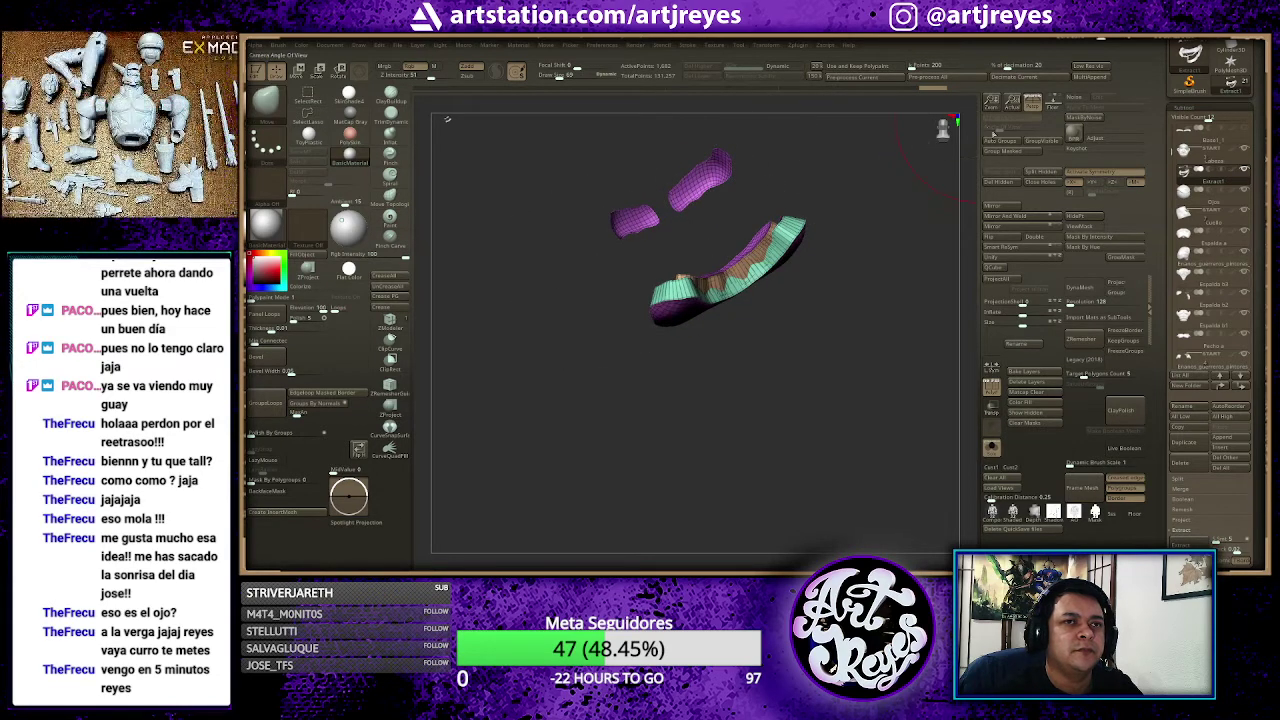
Step: Hide the purple brow and mouth pieces, then show them again with the body around them
{"action": "left_click", "coordinate": [700, 177], "text": "ctrl+alt+shift"}
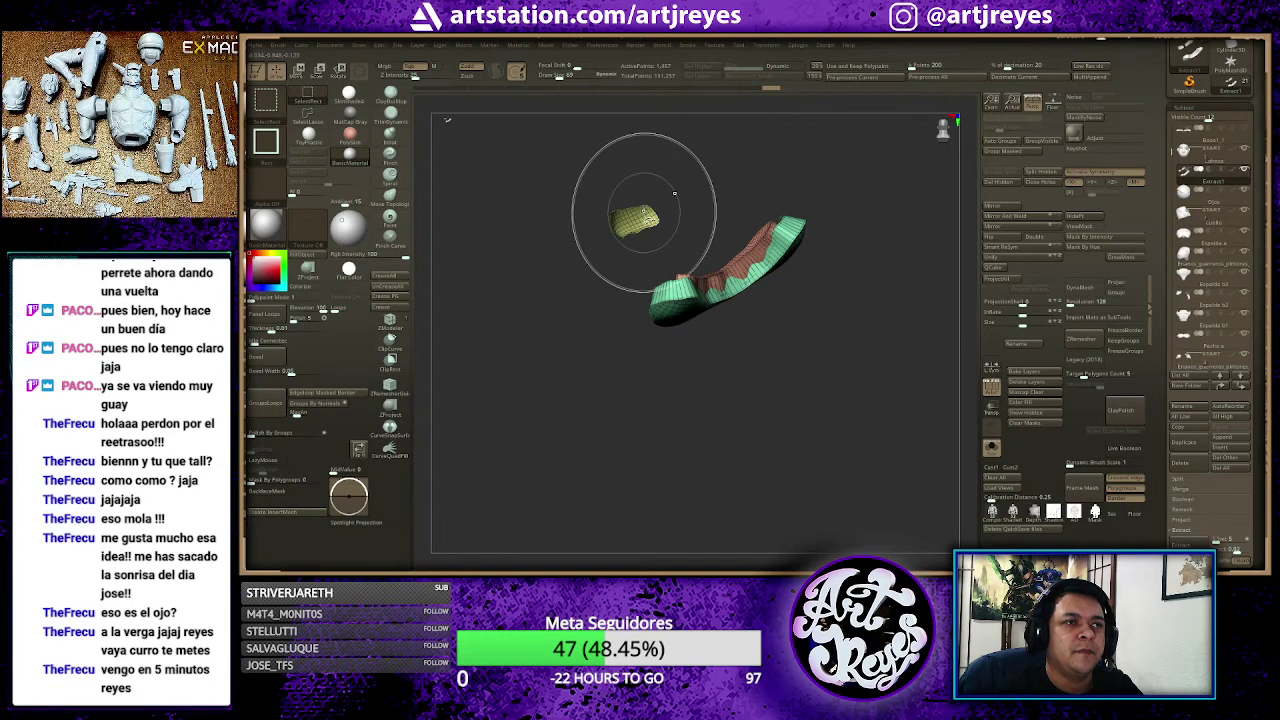
{"action": "left_click", "coordinate": [629, 223], "text": "ctrl+alt+shift"}
{"action": "left_click", "coordinate": [800, 371], "text": "ctrl+shift"}
{"action": "mouse_move", "coordinate": [843, 420]}
{"action": "left_mouse_down"}
{"action": "mouse_move", "coordinate": [858, 498]}
{"action": "mouse_move", "coordinate": [775, 305]}
{"action": "mouse_move", "coordinate": [833, 304]}
{"action": "left_mouse_up"}
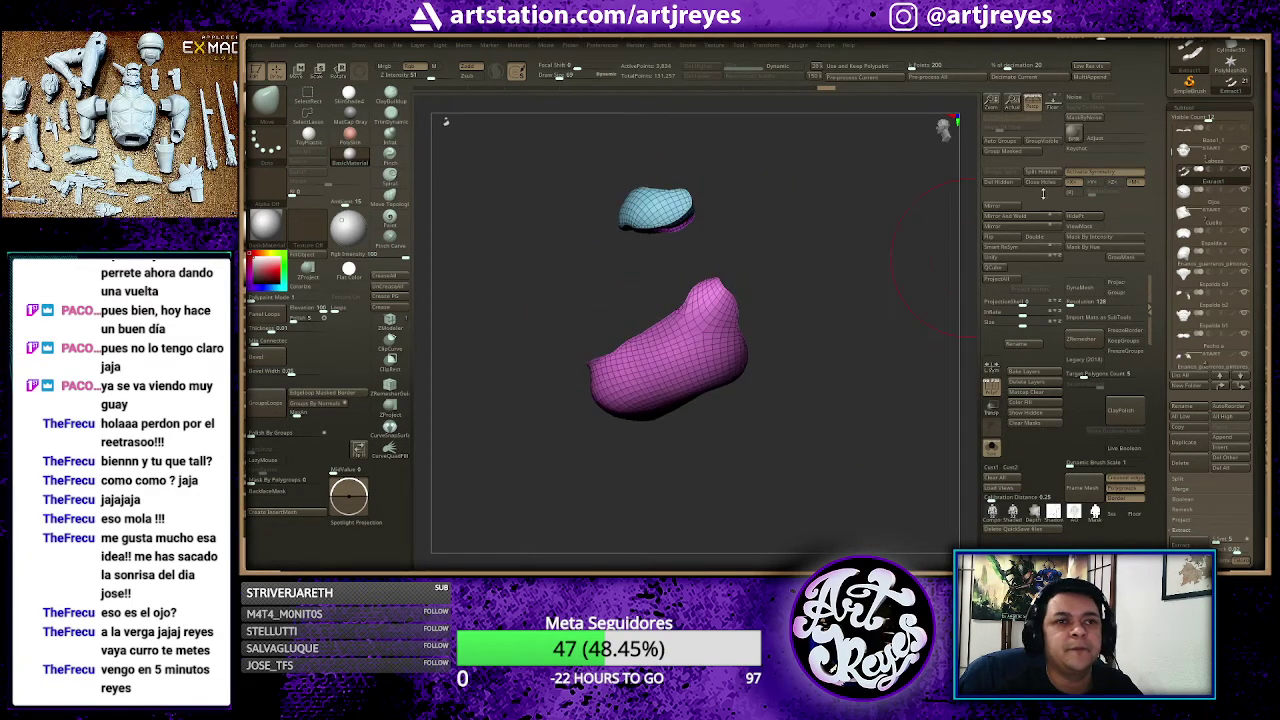
{"action": "left_click", "coordinate": [850, 188], "text": "ctrl+shift"}
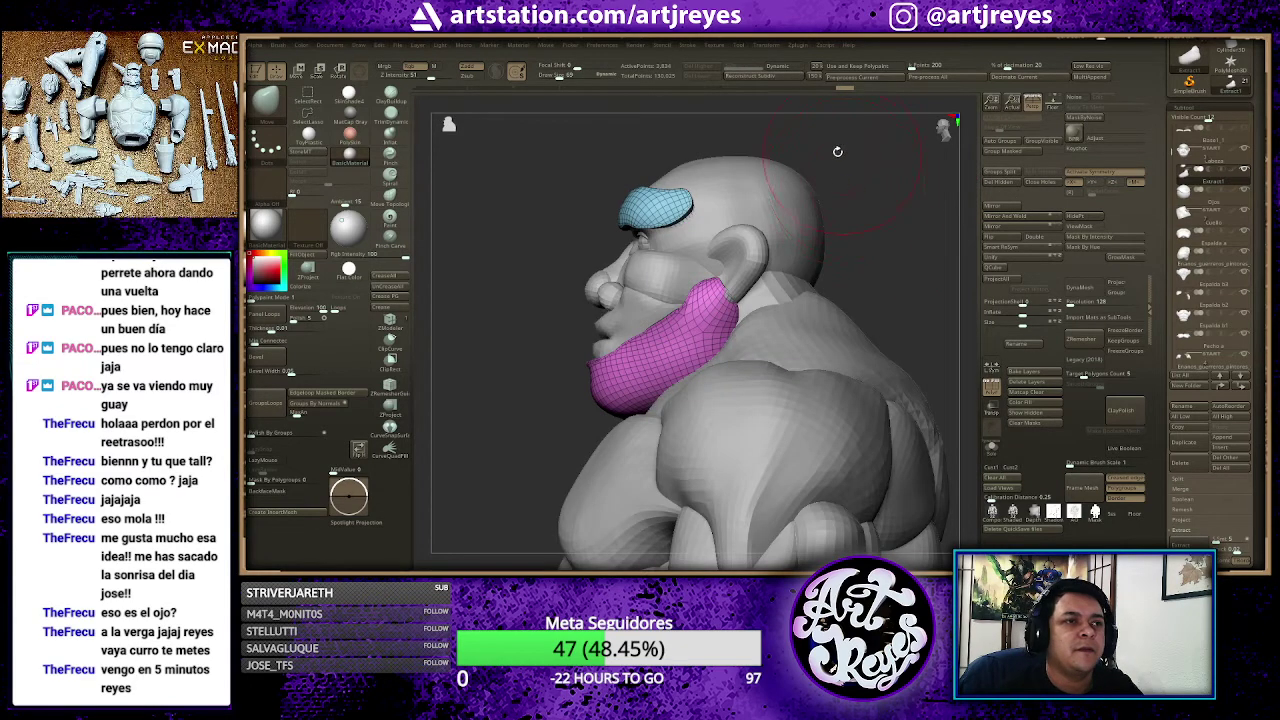
Step: Turn the ogre to a front view and set the DynaMesh Resolution for the beard and brows
{"action": "mouse_move", "coordinate": [748, 137]}
{"action": "left_mouse_down"}
{"action": "mouse_move", "coordinate": [803, 218]}
{"action": "mouse_move", "coordinate": [800, 341]}
{"action": "left_mouse_up"}
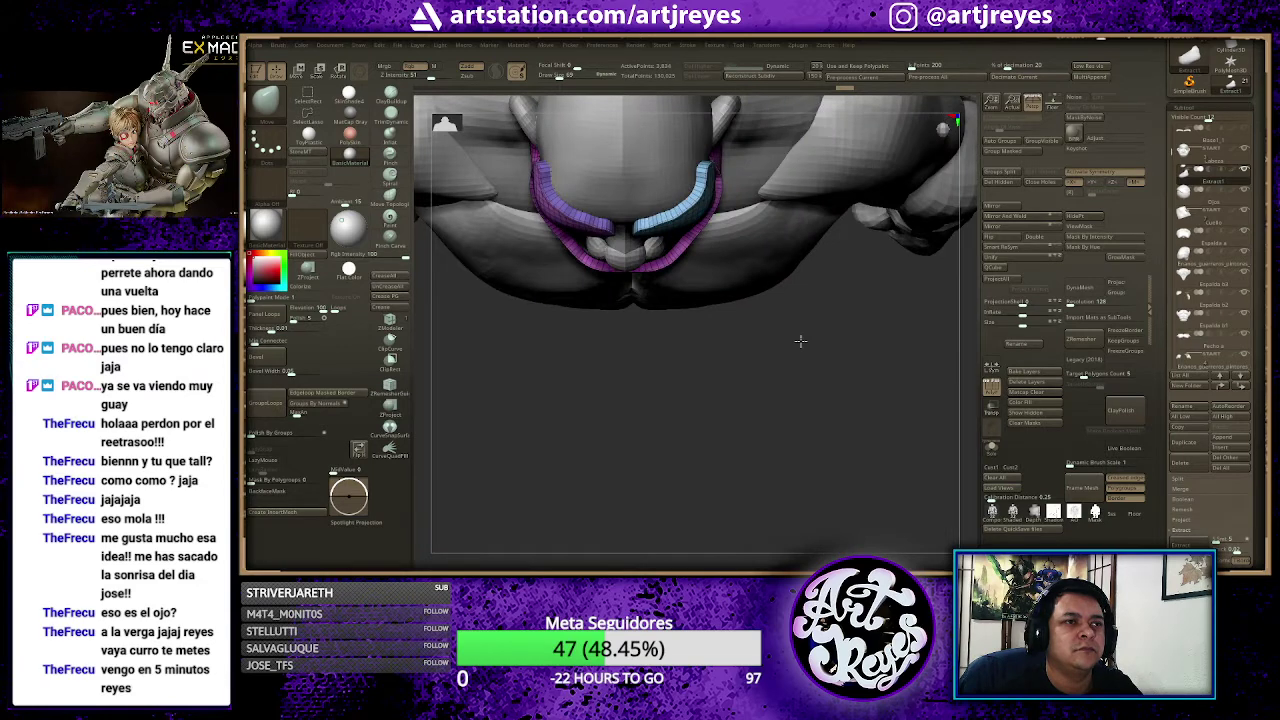
{"action": "mouse_move", "coordinate": [804, 327]}
{"action": "left_mouse_down"}
{"action": "mouse_move", "coordinate": [810, 183]}
{"action": "mouse_move", "coordinate": [867, 188]}
{"action": "left_mouse_up"}
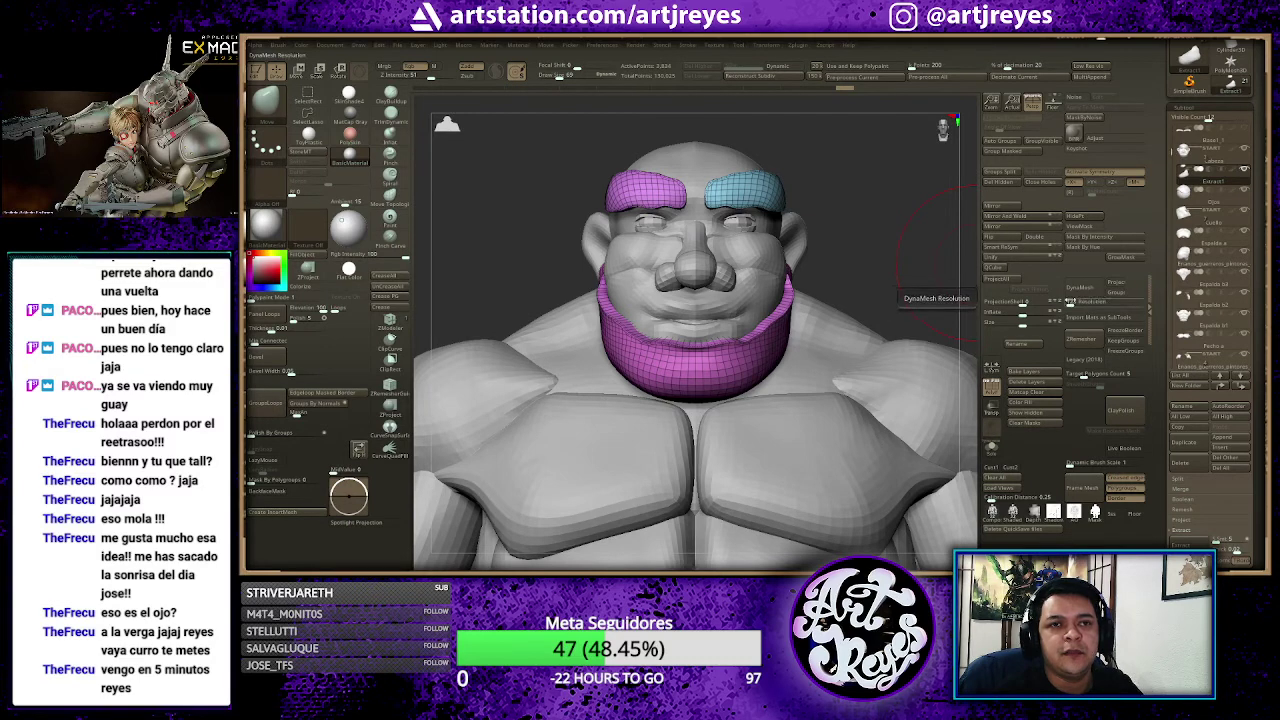
{"action": "left_click", "coordinate": [1069, 301]}
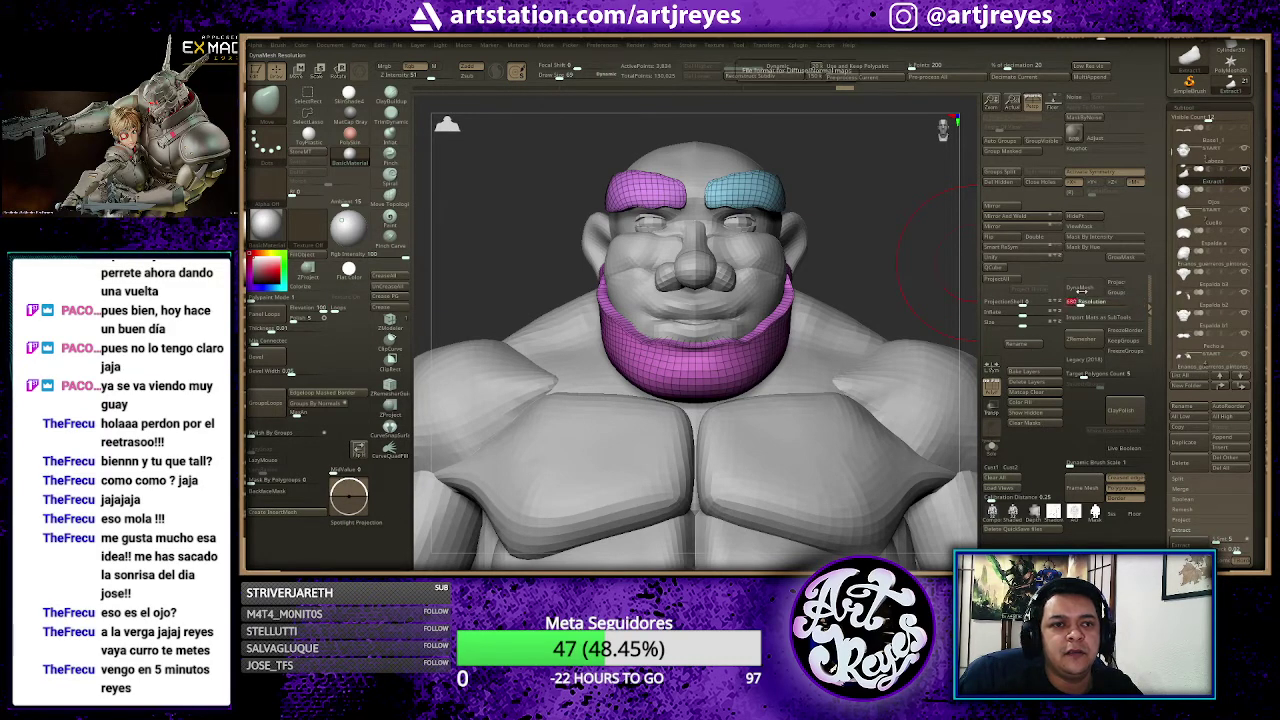
Step: DynaMesh the beard and brow pieces, hide Polyframe, and remesh again at resolution 304
{"action": "left_click", "coordinate": [1083, 288]}
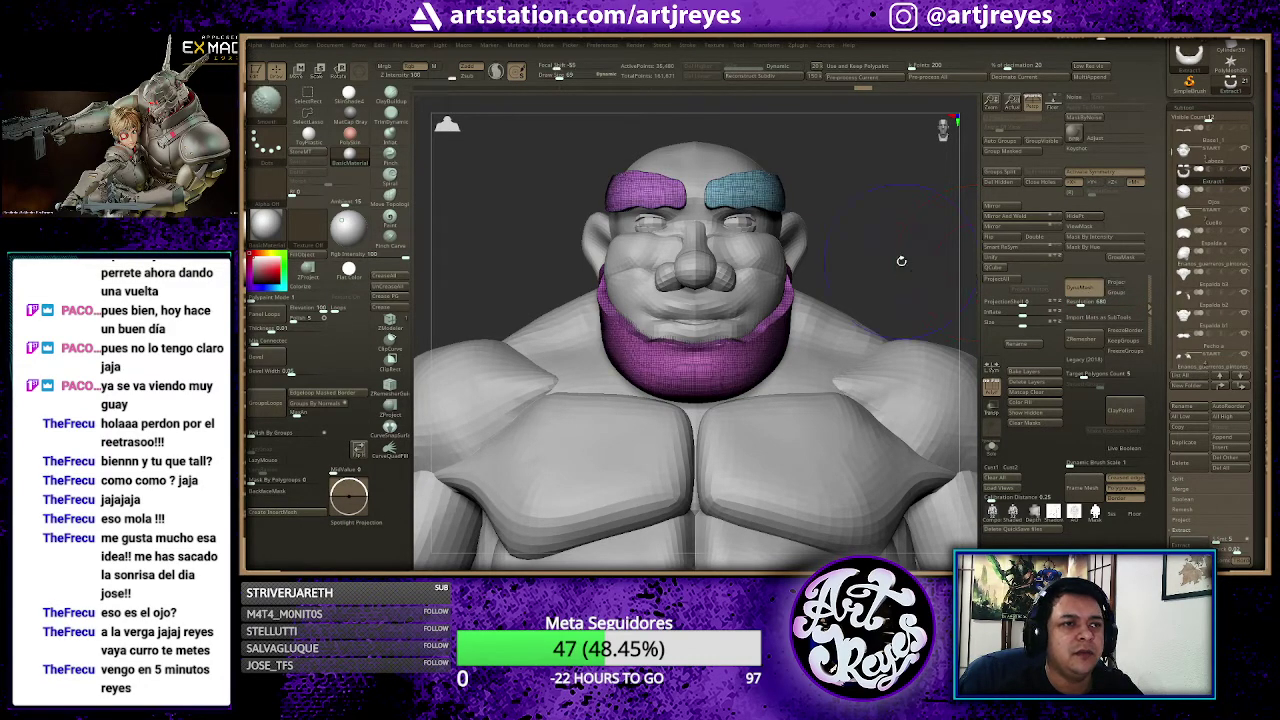
{"action": "key", "text": "shift+f"}
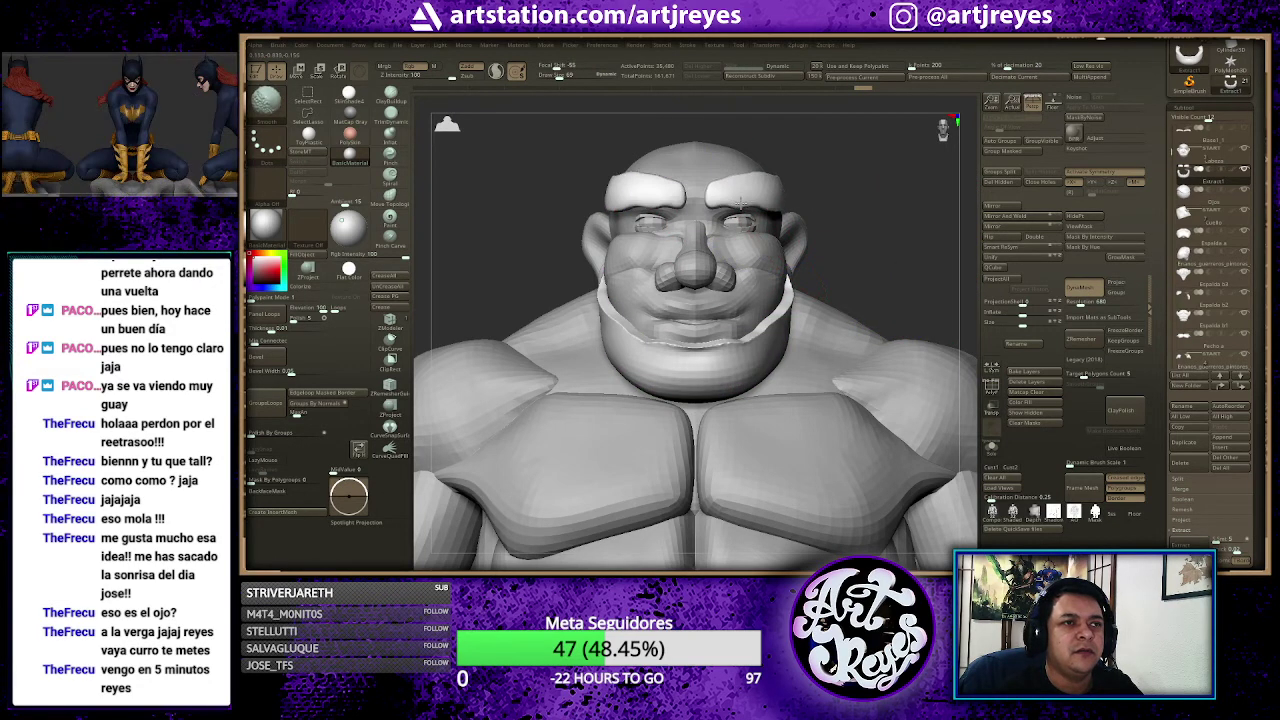
{"action": "left_click", "coordinate": [603, 339], "text": "alt"}
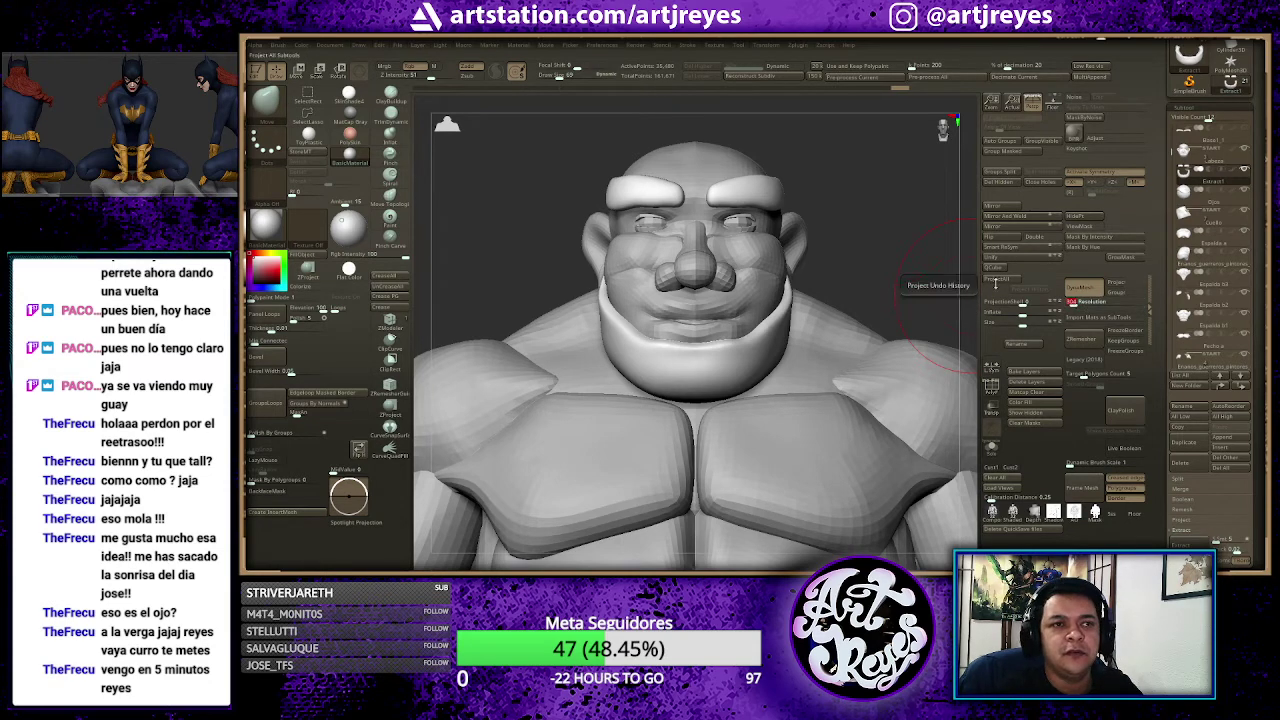
{"action": "mouse_move", "coordinate": [855, 185]}
{"action": "left_mouse_down", "text": "ctrl"}
{"action": "mouse_move", "coordinate": [857, 215]}
{"action": "mouse_move", "coordinate": [740, 173]}
{"action": "left_mouse_up", "text": "ctrl"}
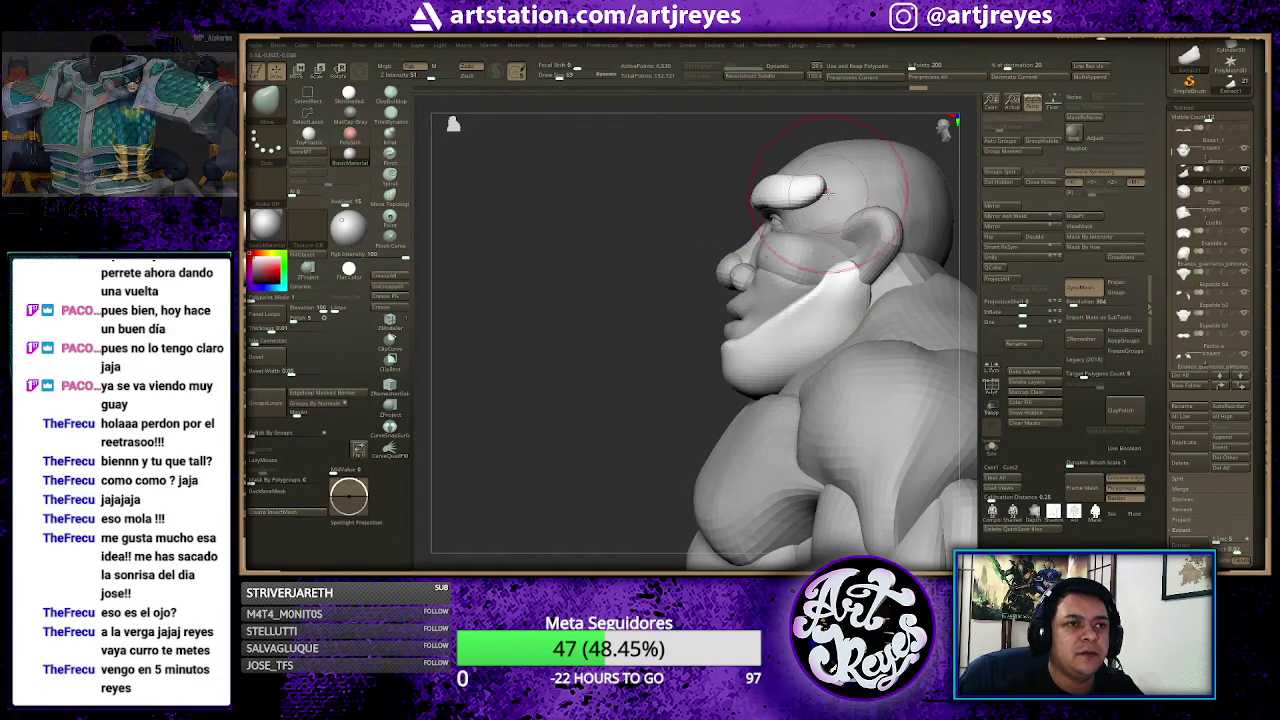
Step: Reshape the brow blobs smaller and rounder with Move and Smooth, with the body shown again
{"action": "mouse_move", "coordinate": [800, 195]}
{"action": "left_mouse_down"}
{"action": "mouse_move", "coordinate": [776, 172]}
{"action": "mouse_move", "coordinate": [660, 232]}
{"action": "mouse_move", "coordinate": [654, 289]}
{"action": "mouse_move", "coordinate": [671, 286]}
{"action": "mouse_move", "coordinate": [634, 277]}
{"action": "mouse_move", "coordinate": [706, 337]}
{"action": "mouse_move", "coordinate": [837, 171]}
{"action": "mouse_move", "coordinate": [800, 200]}
{"action": "mouse_move", "coordinate": [822, 234]}
{"action": "left_mouse_up"}
{"action": "key", "text": "space"}
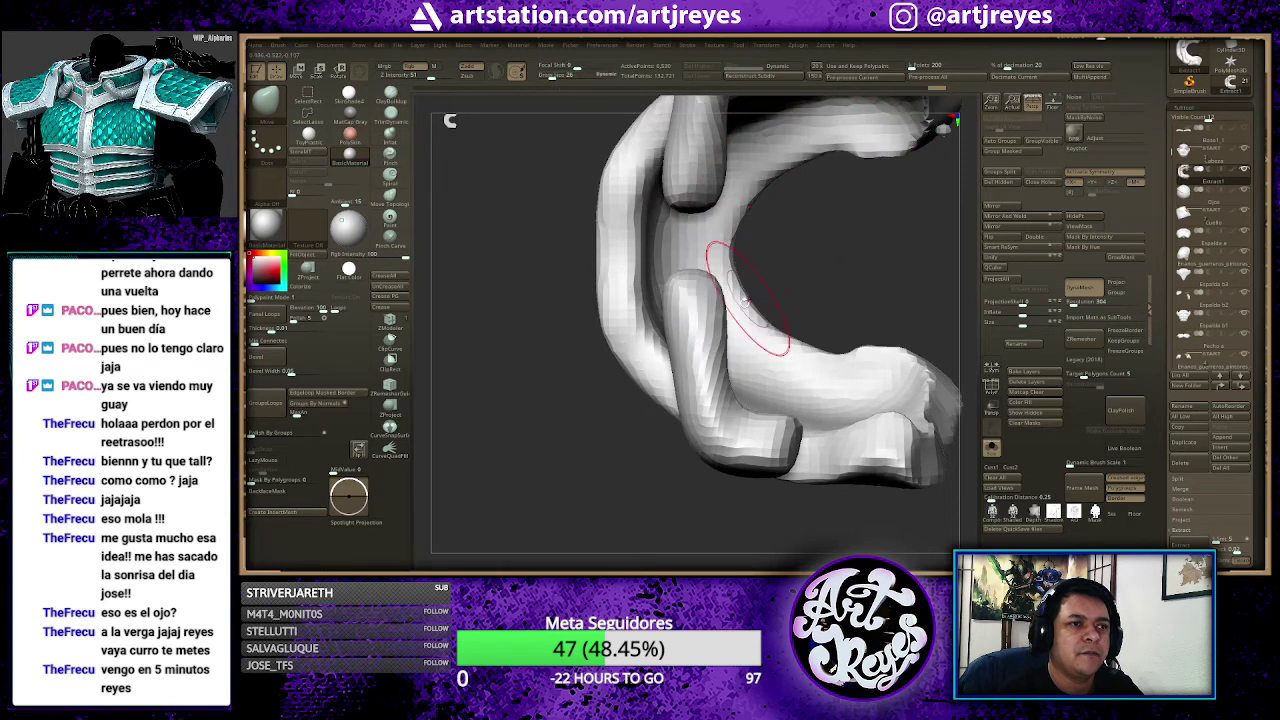
{"action": "mouse_move", "coordinate": [725, 336]}
{"action": "left_mouse_down"}
{"action": "mouse_move", "coordinate": [757, 357]}
{"action": "mouse_move", "coordinate": [780, 400]}
{"action": "mouse_move", "coordinate": [859, 297]}
{"action": "left_mouse_up"}
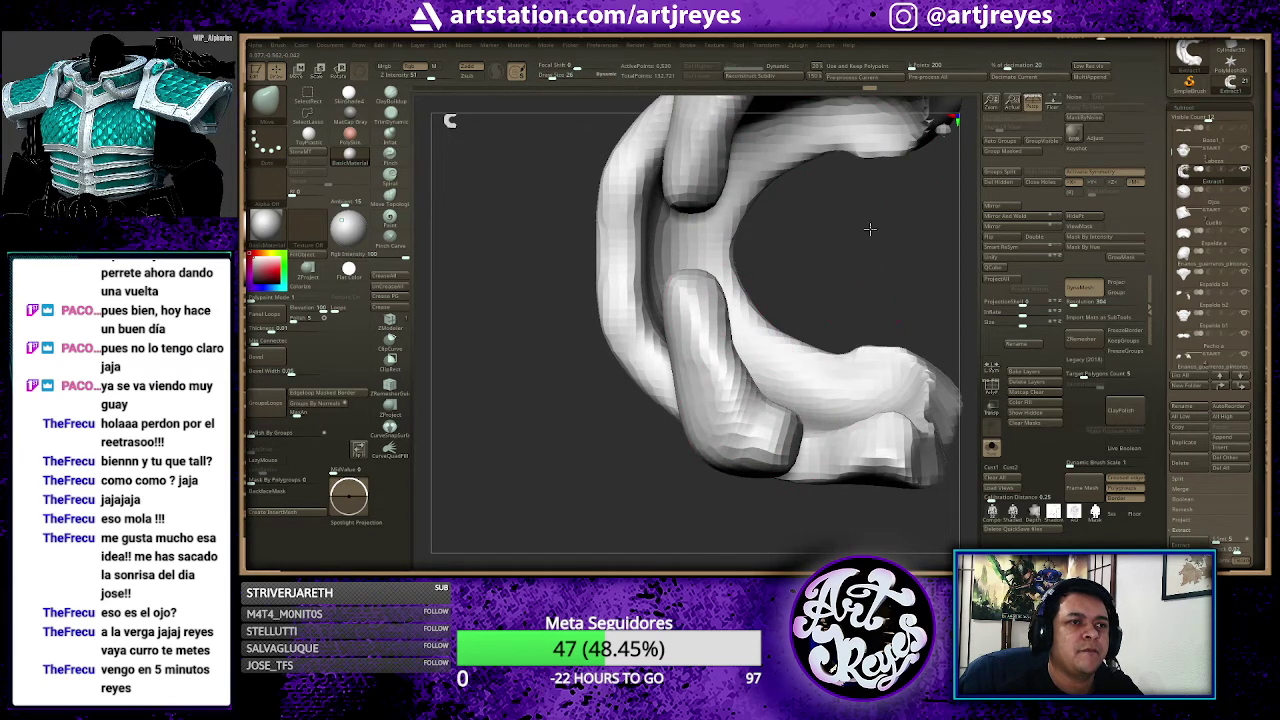
{"action": "left_click_drag", "start_coordinate": [869, 229], "coordinate": [886, 171]}
{"action": "left_click", "coordinate": [784, 224], "text": "ctrl+shift"}
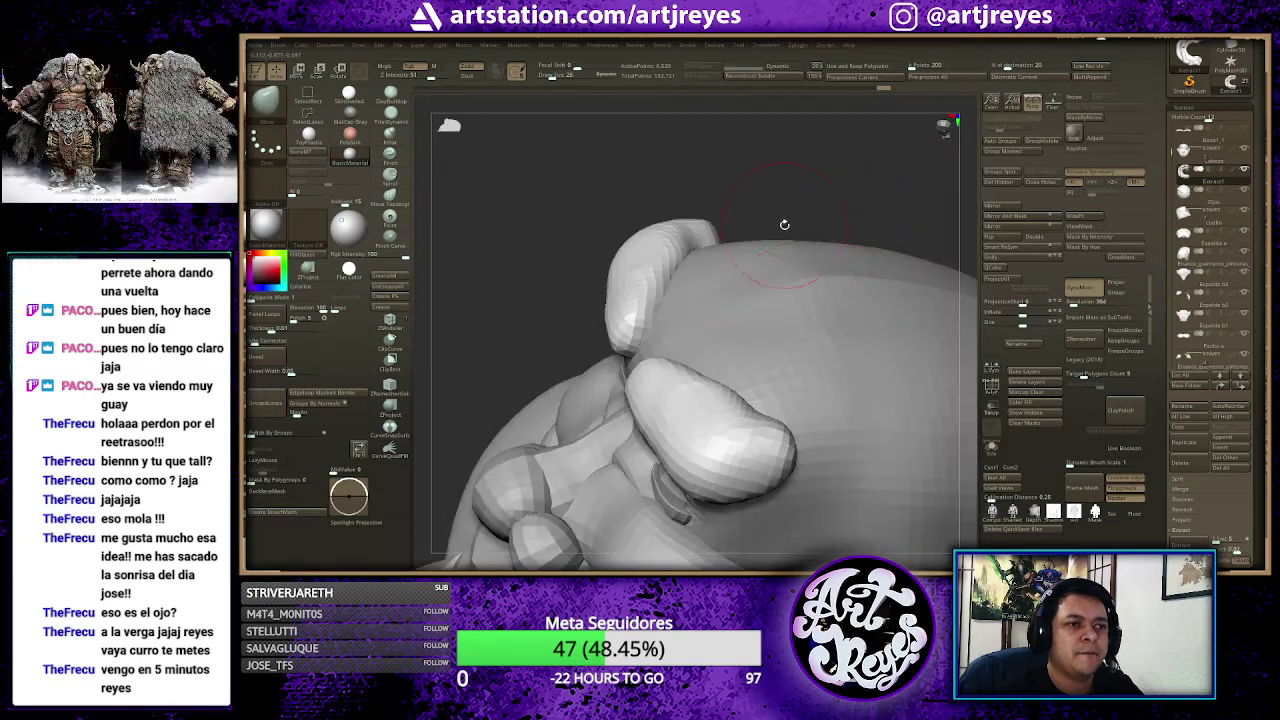
{"action": "left_click_drag", "start_coordinate": [784, 224], "coordinate": [780, 177]}
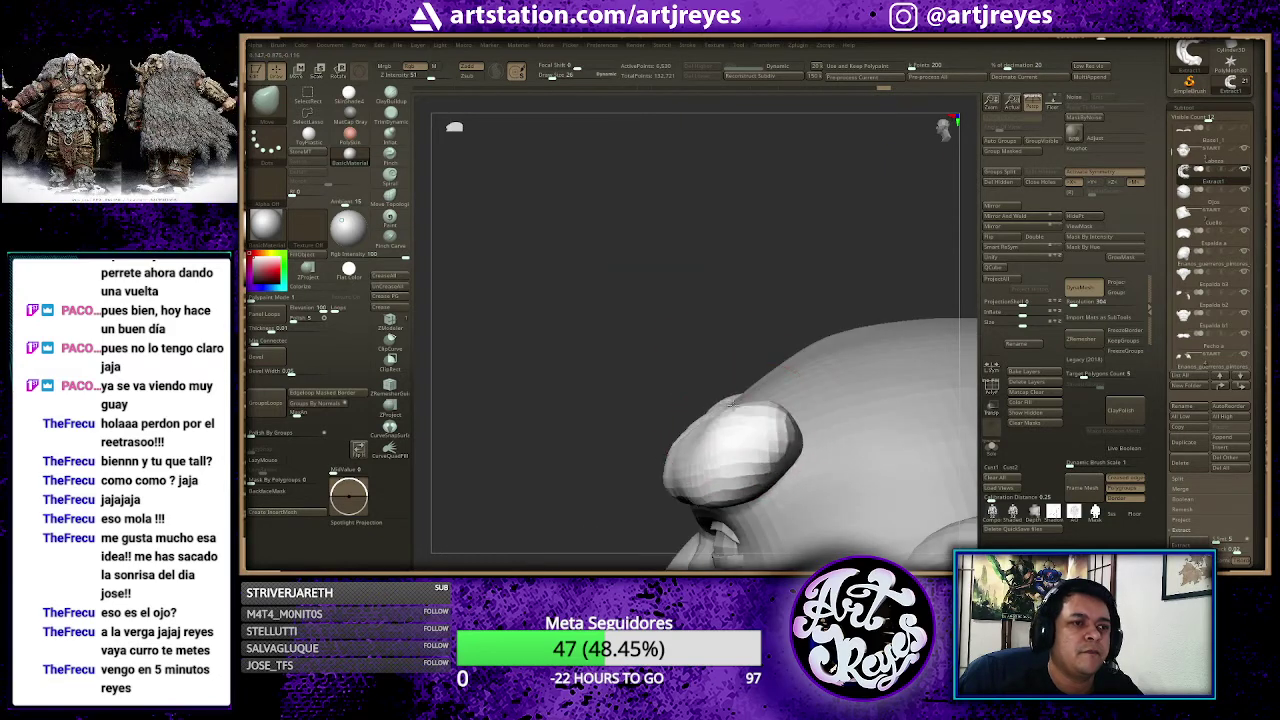
{"action": "mouse_move", "coordinate": [733, 403]}
{"action": "left_mouse_down"}
{"action": "mouse_move", "coordinate": [771, 400]}
{"action": "mouse_move", "coordinate": [686, 451]}
{"action": "mouse_move", "coordinate": [684, 437]}
{"action": "mouse_move", "coordinate": [740, 412]}
{"action": "mouse_move", "coordinate": [750, 420]}
{"action": "left_mouse_up"}
{"action": "mouse_move", "coordinate": [705, 320]}
{"action": "left_mouse_down"}
{"action": "mouse_move", "coordinate": [694, 291]}
{"action": "mouse_move", "coordinate": [720, 286]}
{"action": "left_mouse_up"}
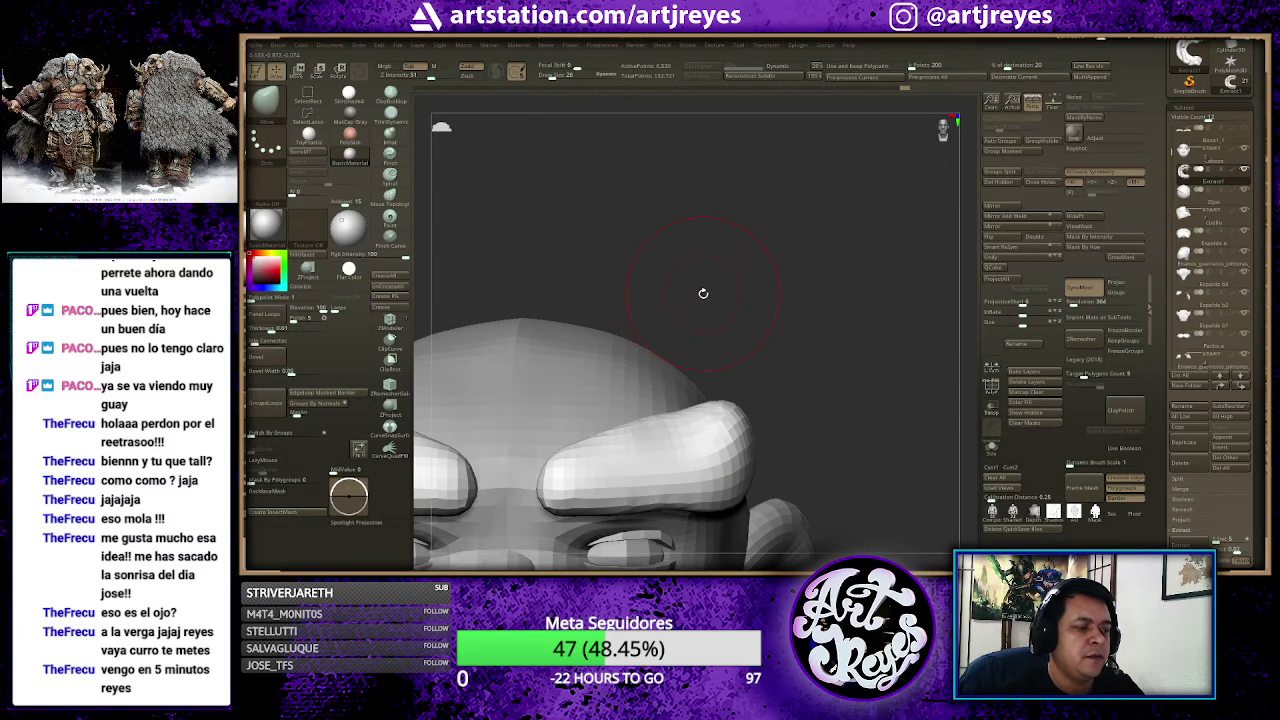
Step: Flatten the top of the brow with the TrimDynamic brush and check it from several angles
{"action": "key", "text": "b"}
{"action": "key", "text": "t"}
{"action": "key", "text": "d"}
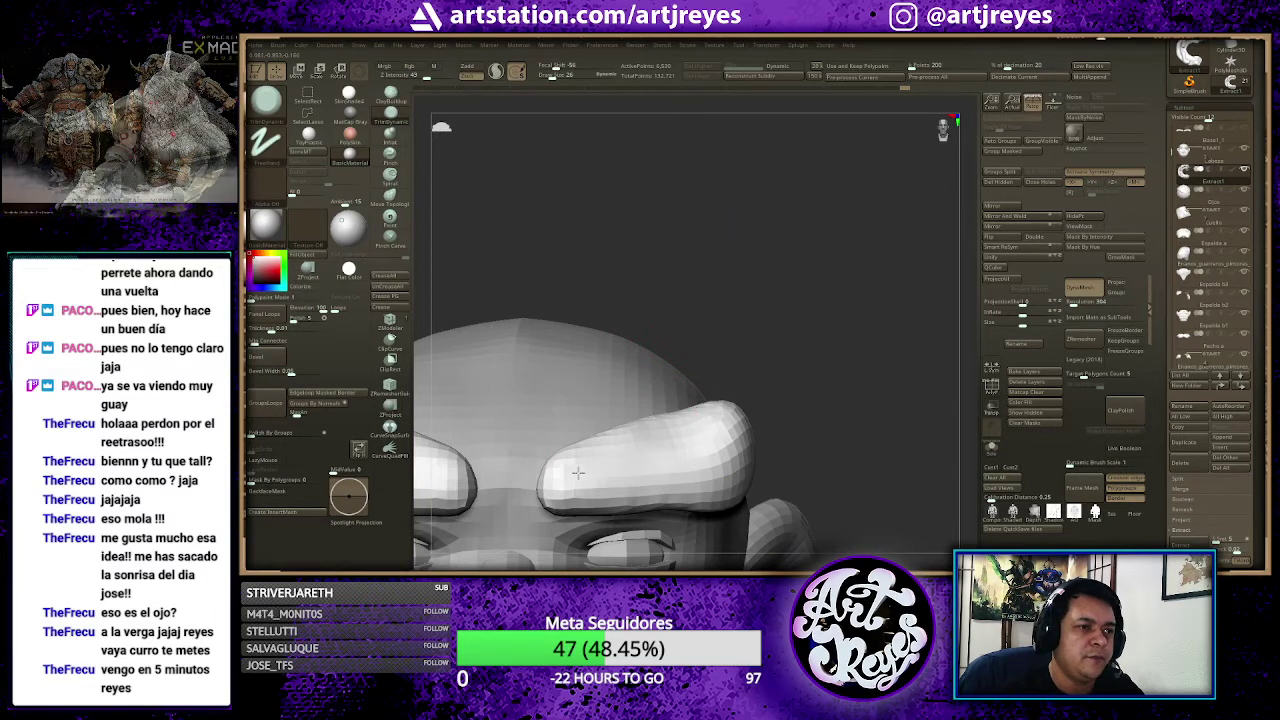
{"action": "left_click_drag", "start_coordinate": [583, 479], "coordinate": [675, 471]}
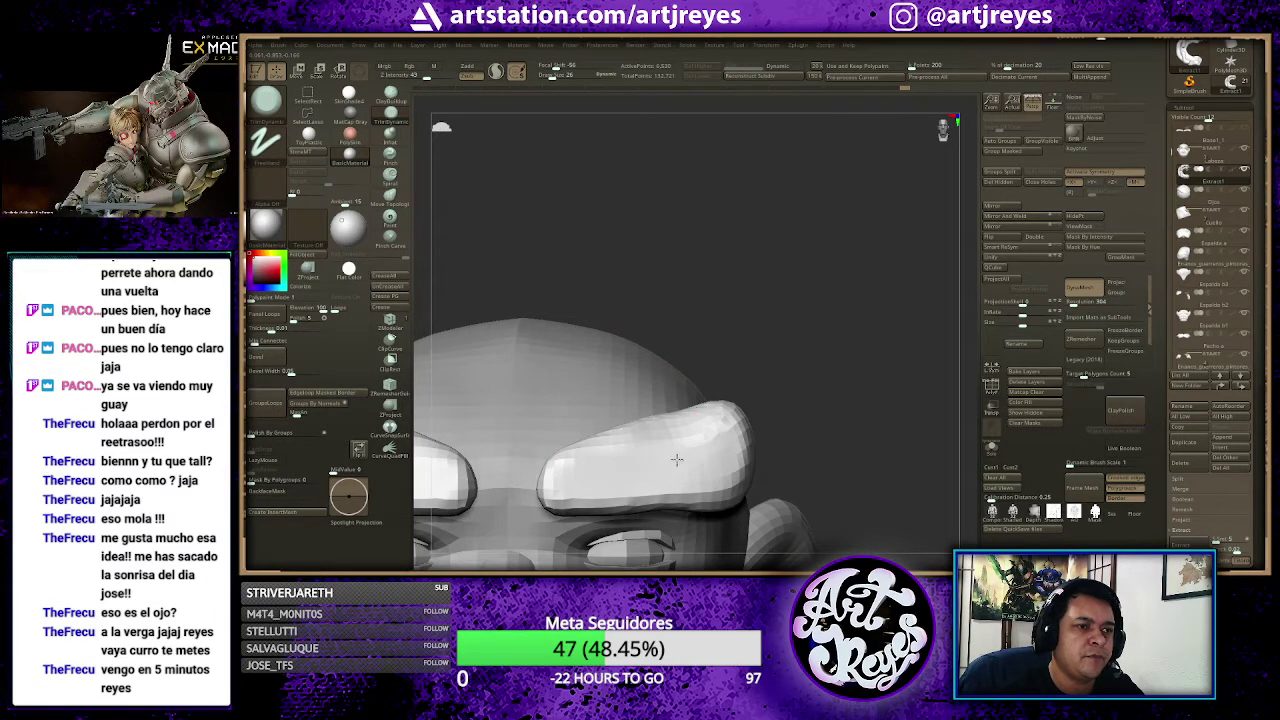
{"action": "left_click_drag", "start_coordinate": [782, 328], "coordinate": [647, 484]}
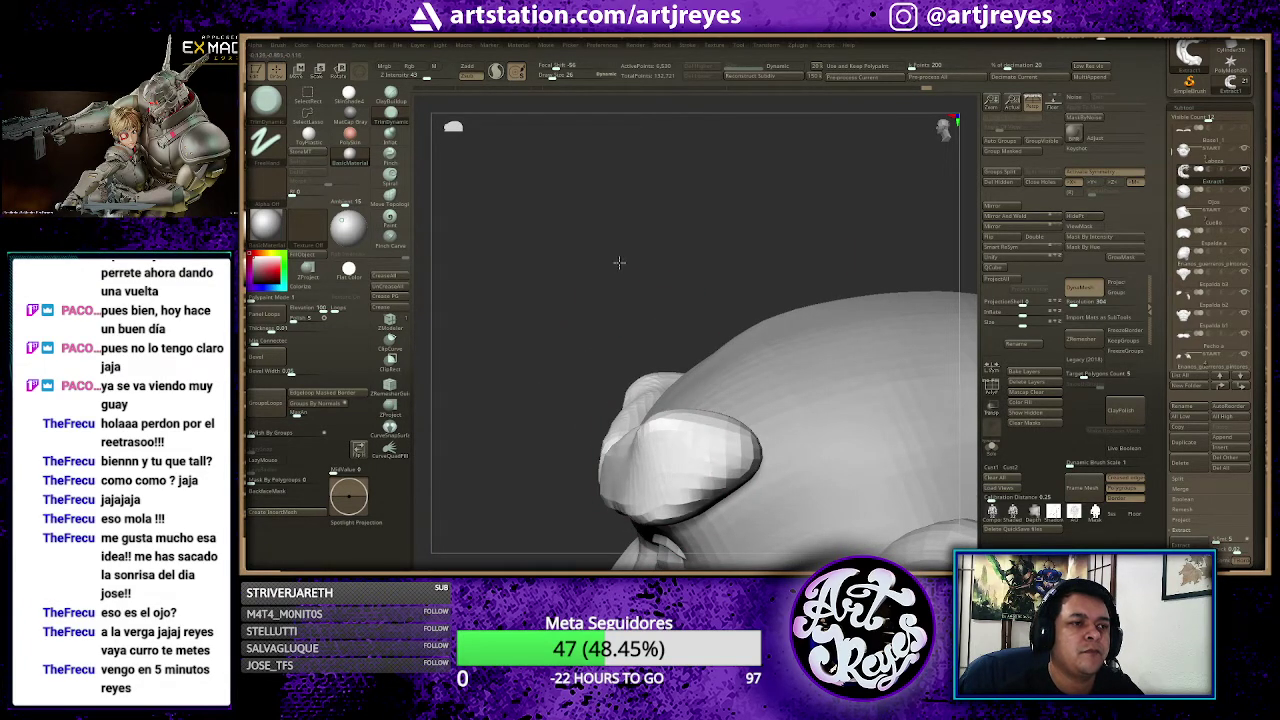
{"action": "left_click_drag", "start_coordinate": [619, 262], "coordinate": [673, 248]}
{"action": "mouse_move", "coordinate": [770, 315]}
{"action": "left_mouse_down", "text": "shift"}
{"action": "mouse_move", "coordinate": [760, 300]}
{"action": "mouse_move", "coordinate": [797, 289]}
{"action": "mouse_move", "coordinate": [834, 234]}
{"action": "mouse_move", "coordinate": [764, 235]}
{"action": "left_mouse_up", "text": "shift"}
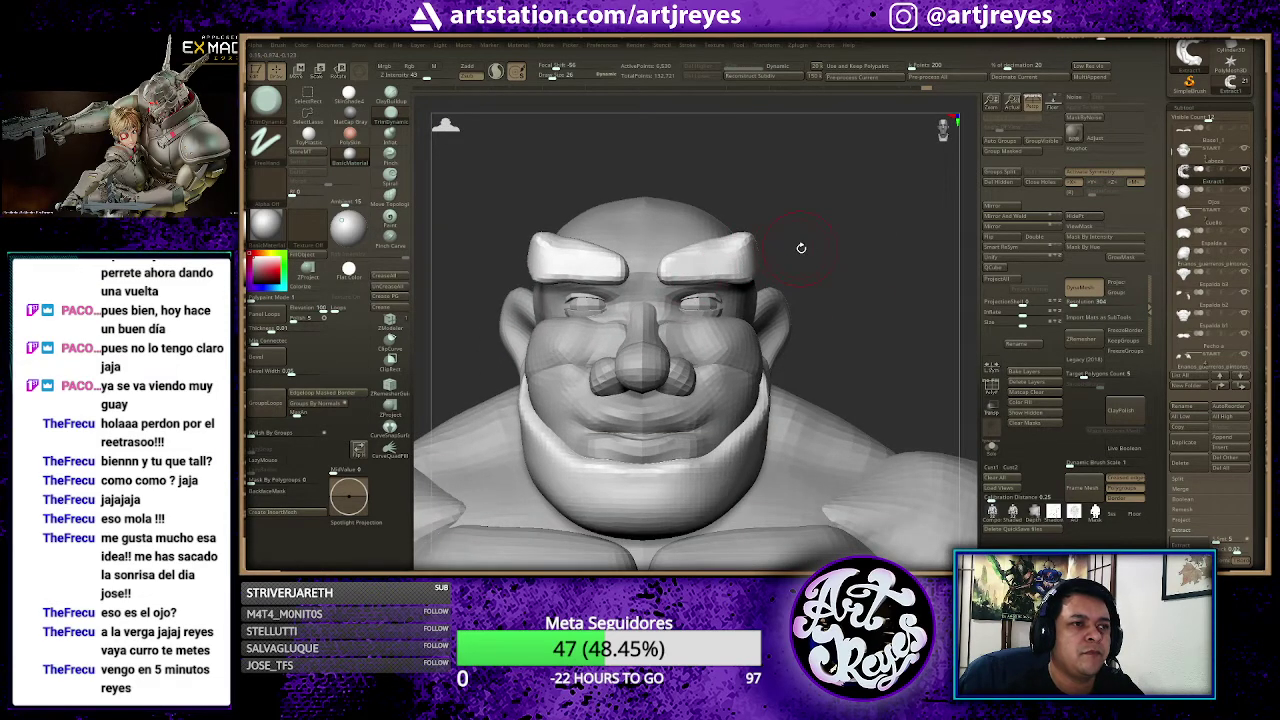
{"action": "left_click_drag", "start_coordinate": [763, 183], "coordinate": [772, 182]}
{"action": "left_click_drag", "start_coordinate": [819, 253], "coordinate": [780, 213], "text": "alt"}
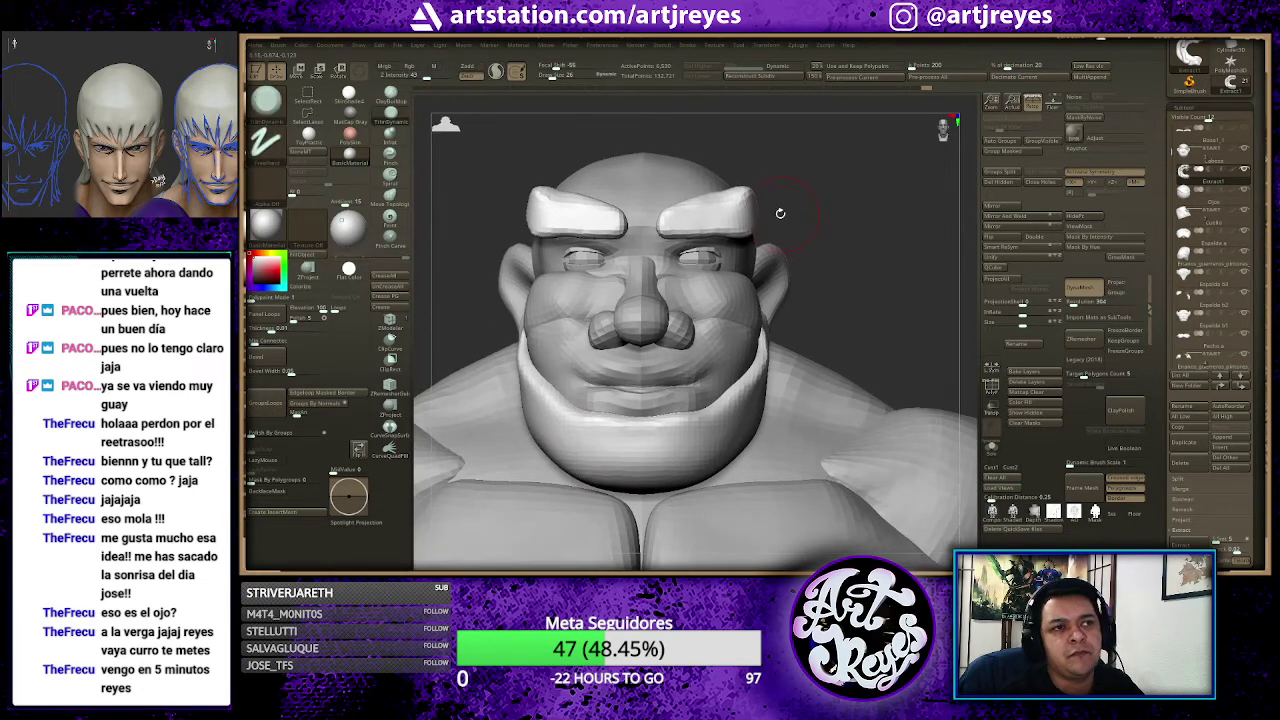
{"action": "left_click_drag", "start_coordinate": [848, 190], "coordinate": [785, 196]}
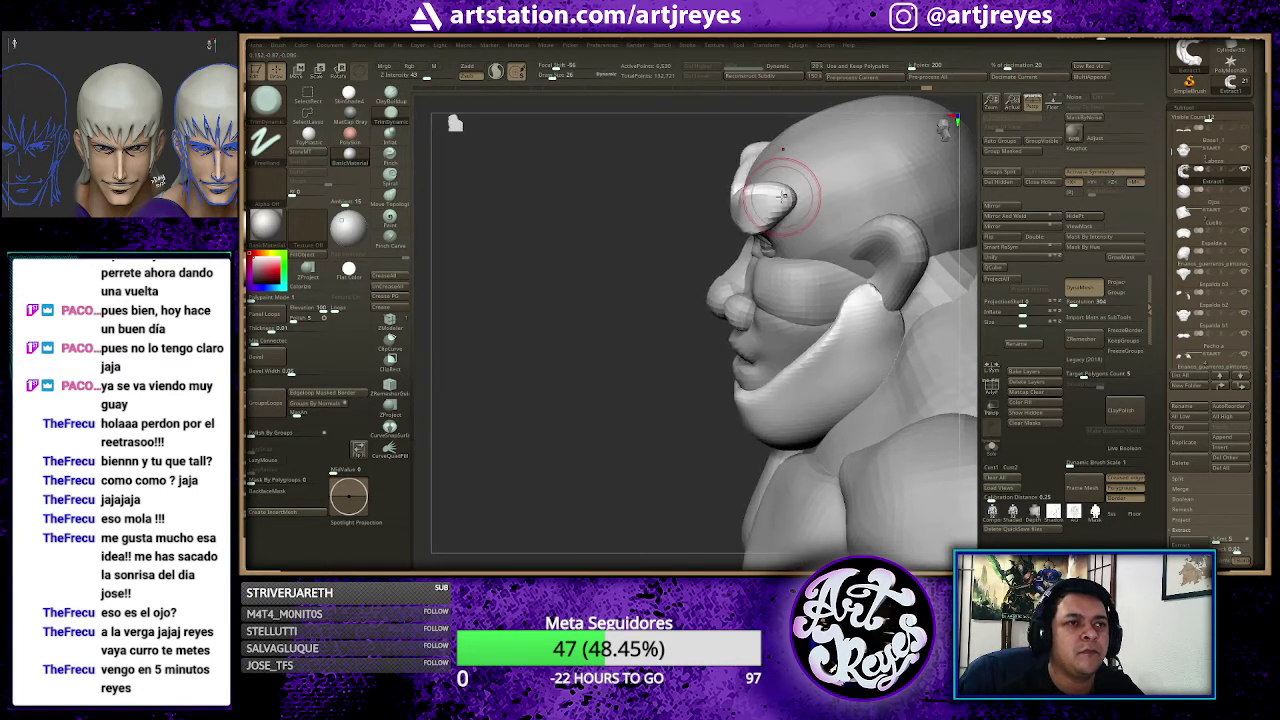
Step: Shift-smooth the brow bump and refine the inner ends of both brows
{"action": "key", "text": "shift"}
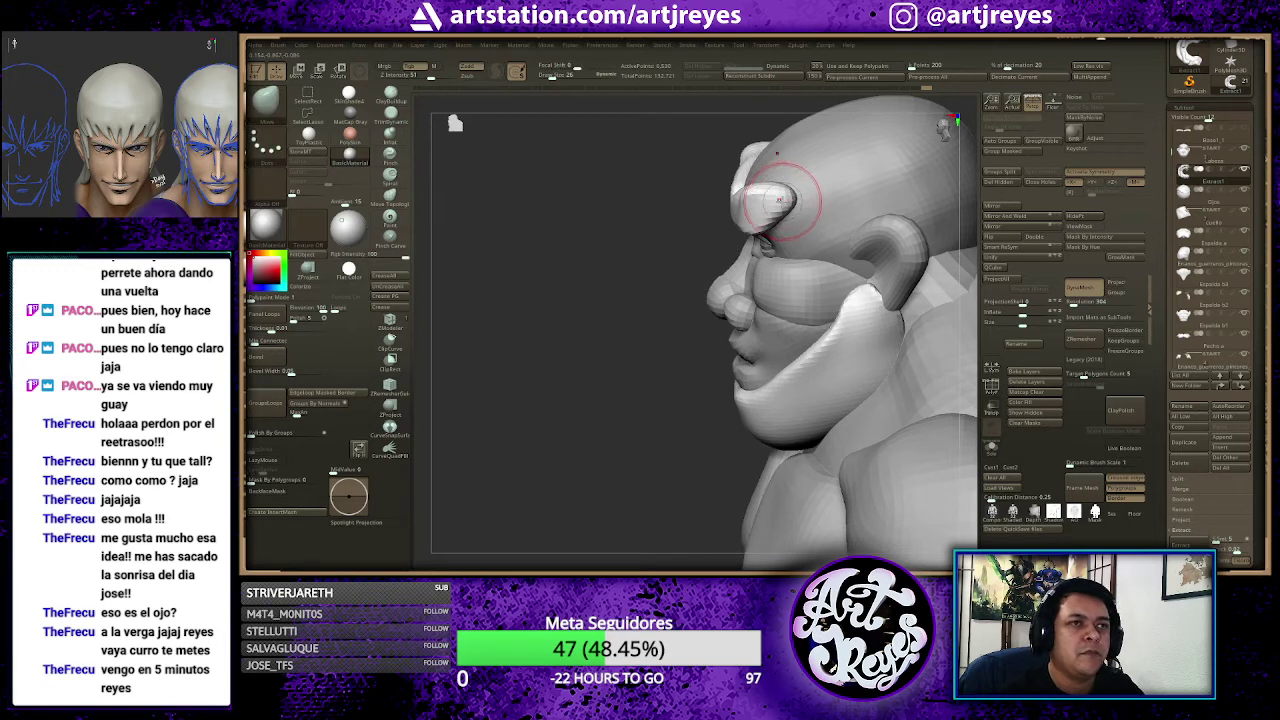
{"action": "left_click_drag", "start_coordinate": [778, 200], "coordinate": [741, 234], "text": "shift"}
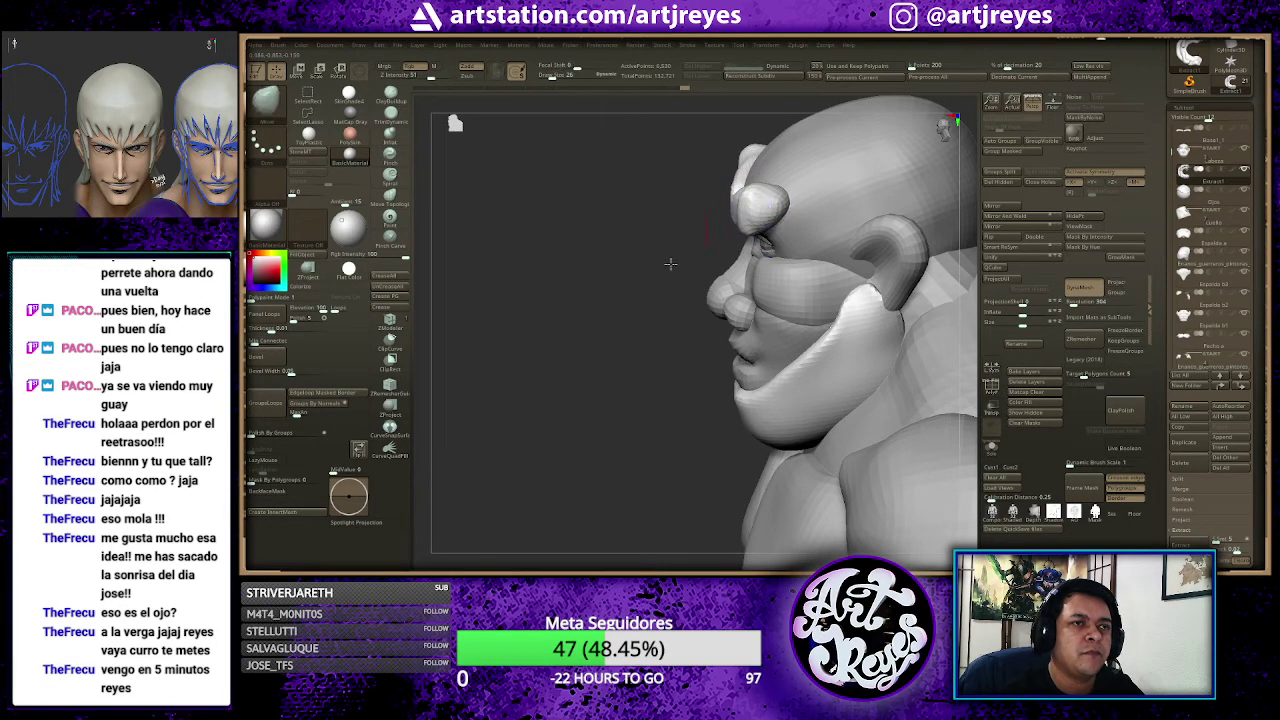
{"action": "mouse_move", "coordinate": [670, 263]}
{"action": "left_mouse_down"}
{"action": "mouse_move", "coordinate": [764, 226]}
{"action": "mouse_move", "coordinate": [722, 186]}
{"action": "left_mouse_up"}
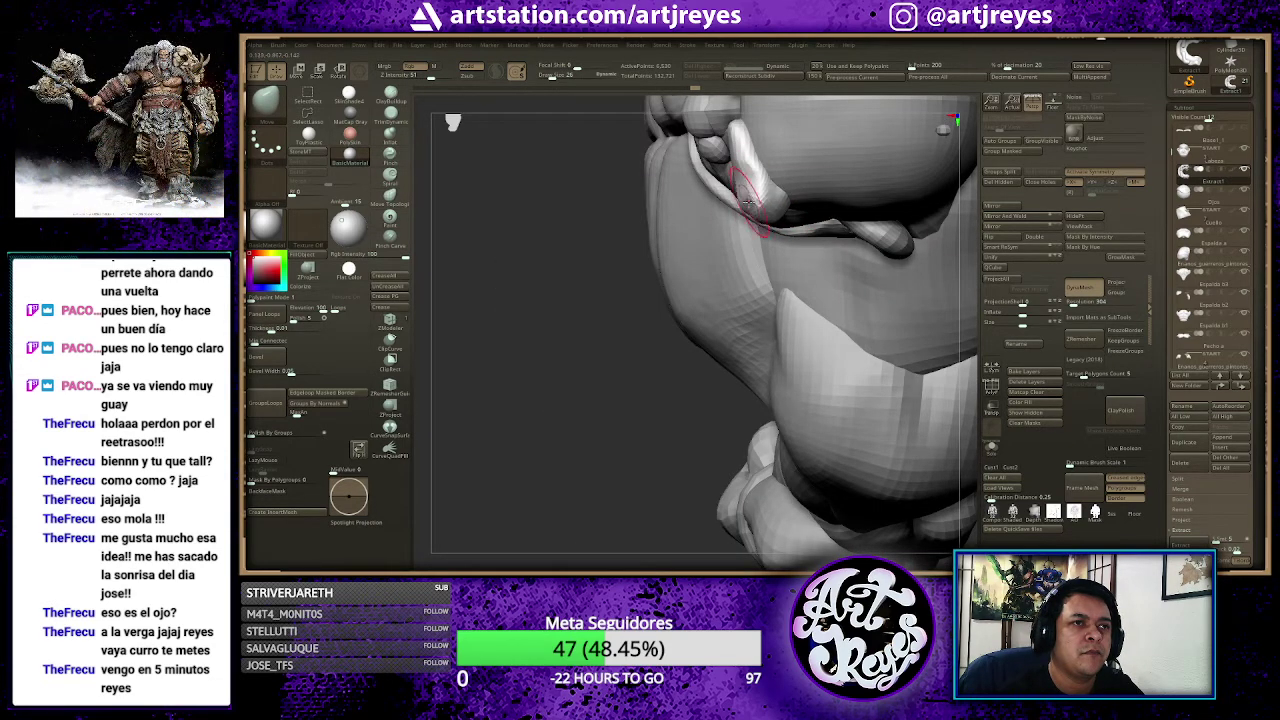
{"action": "key", "text": "ctrl+shift"}
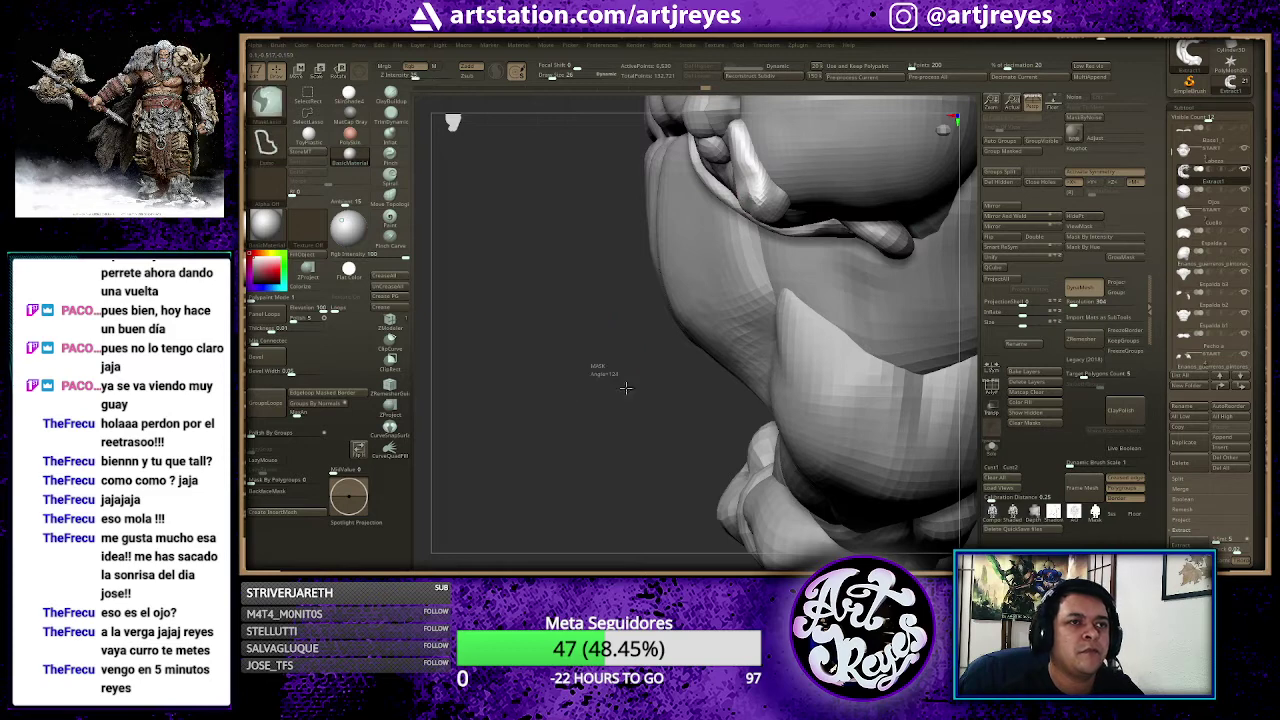
{"action": "left_click_drag", "start_coordinate": [610, 400], "coordinate": [612, 316]}
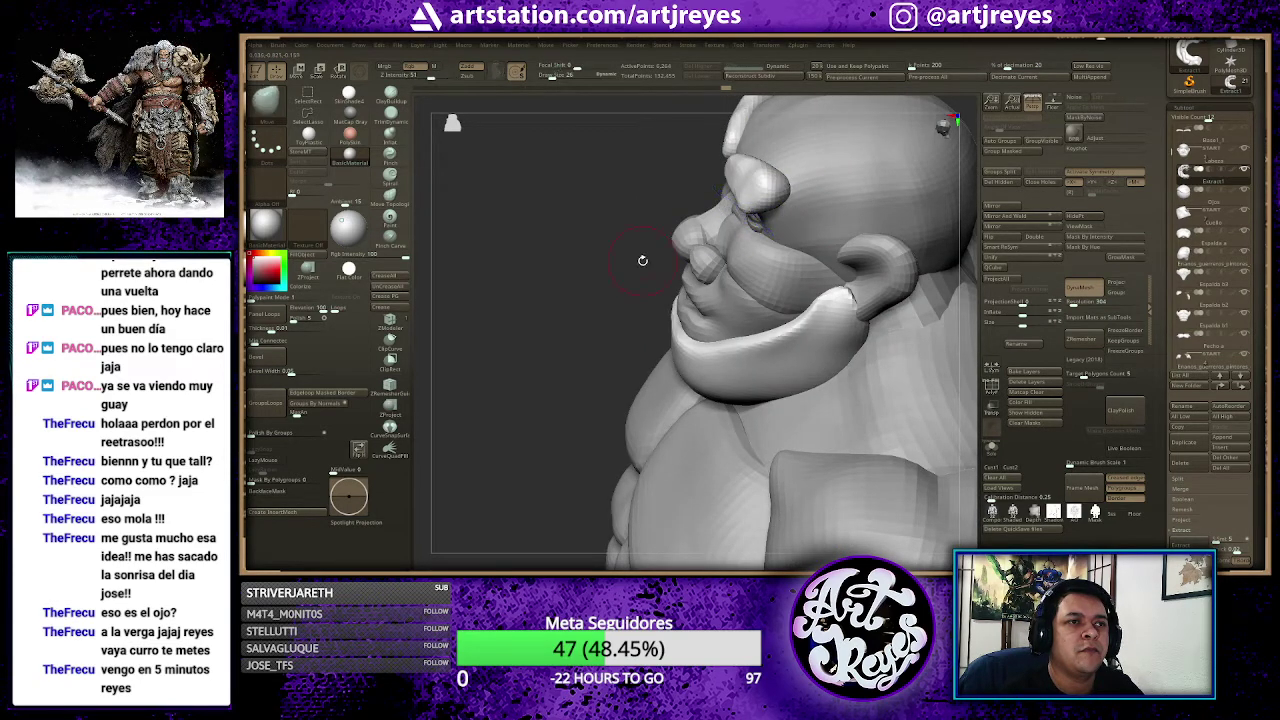
{"action": "mouse_move", "coordinate": [642, 260]}
{"action": "left_mouse_down"}
{"action": "mouse_move", "coordinate": [590, 290]}
{"action": "mouse_move", "coordinate": [615, 291]}
{"action": "mouse_move", "coordinate": [700, 190]}
{"action": "left_mouse_up"}
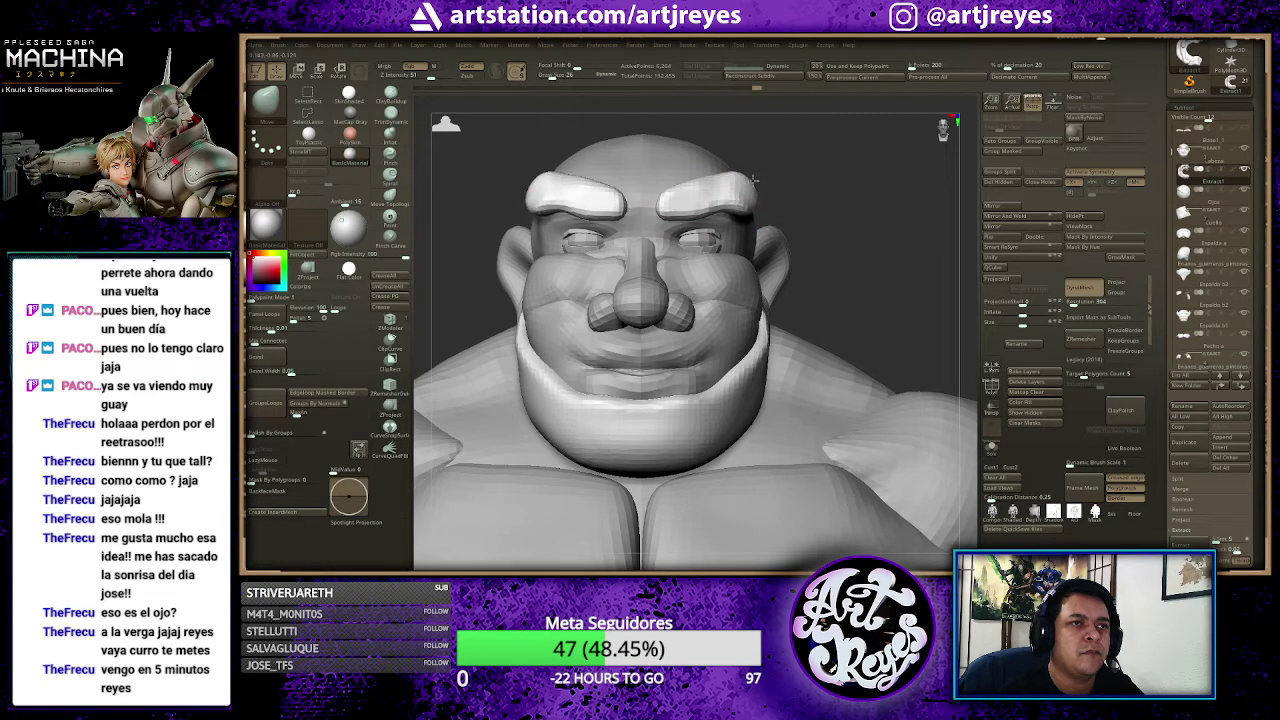
{"action": "left_click_drag", "start_coordinate": [723, 197], "coordinate": [665, 220]}
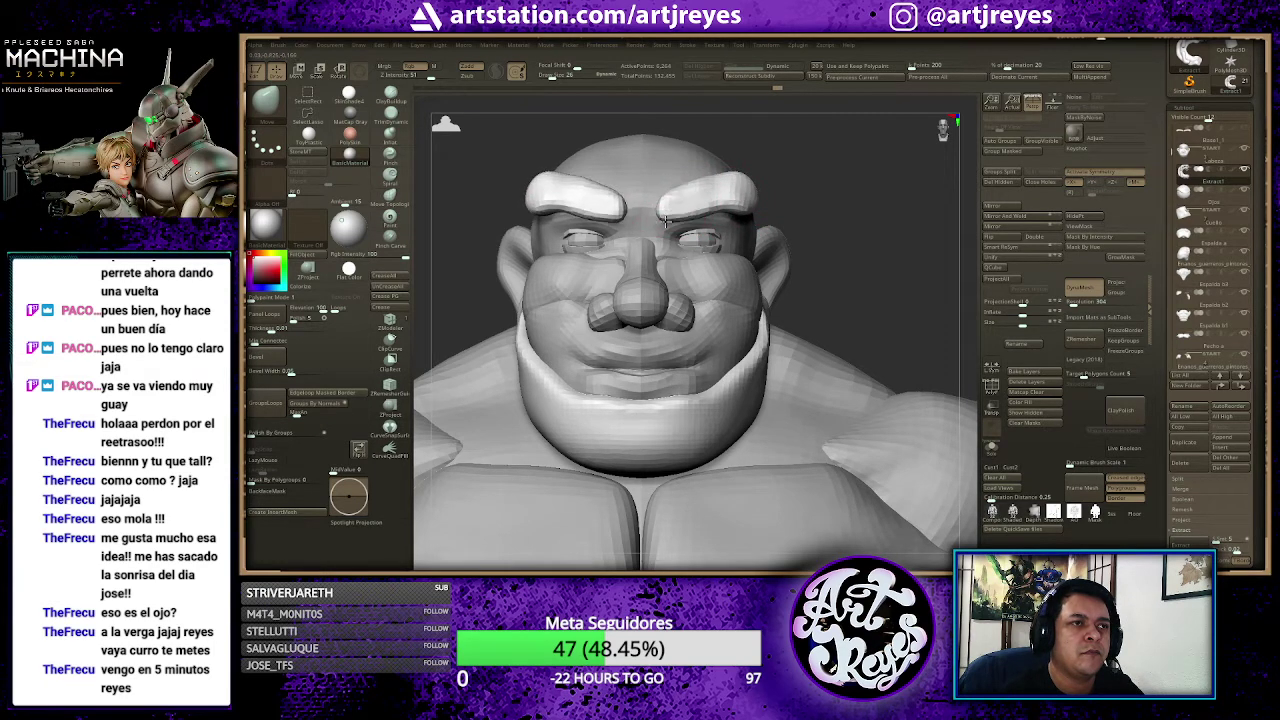
{"action": "left_click_drag", "start_coordinate": [866, 181], "coordinate": [731, 338], "text": "alt"}
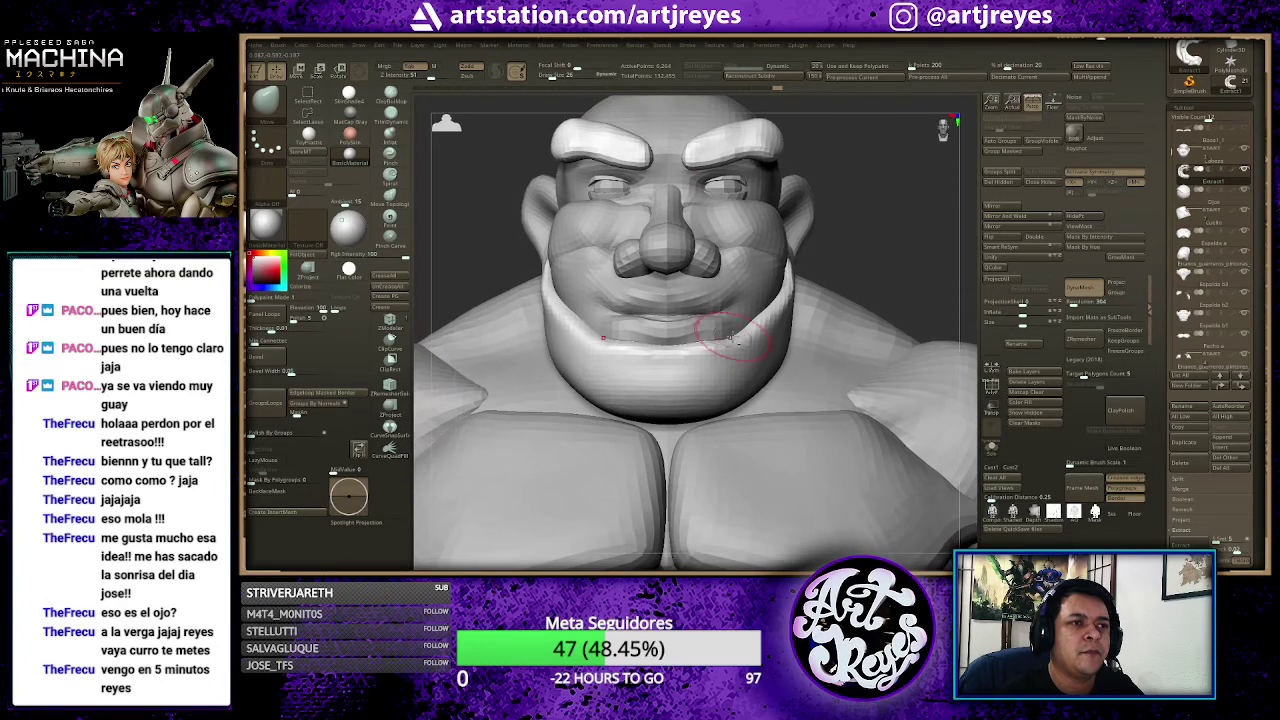
{"action": "left_click_drag", "start_coordinate": [846, 233], "coordinate": [829, 245]}
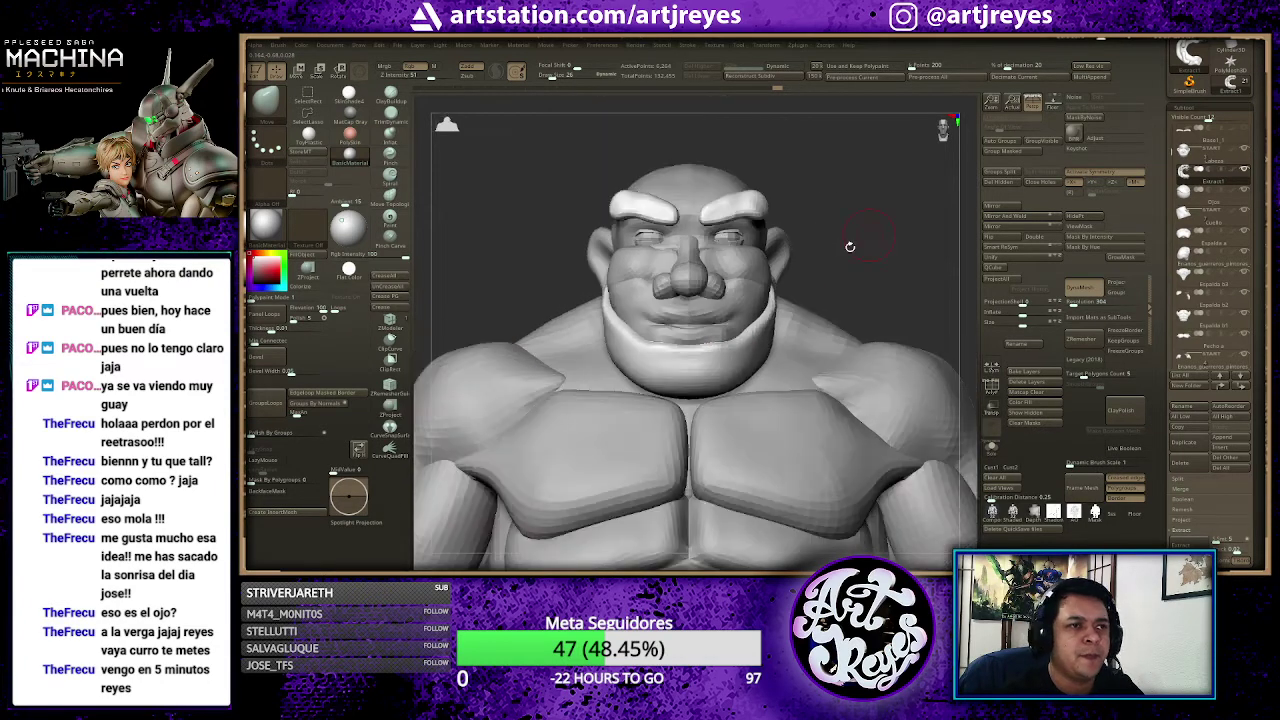
Step: Enlarge the Draw Size and bulge the beard out along the lower jaw
{"action": "key", "text": "space"}
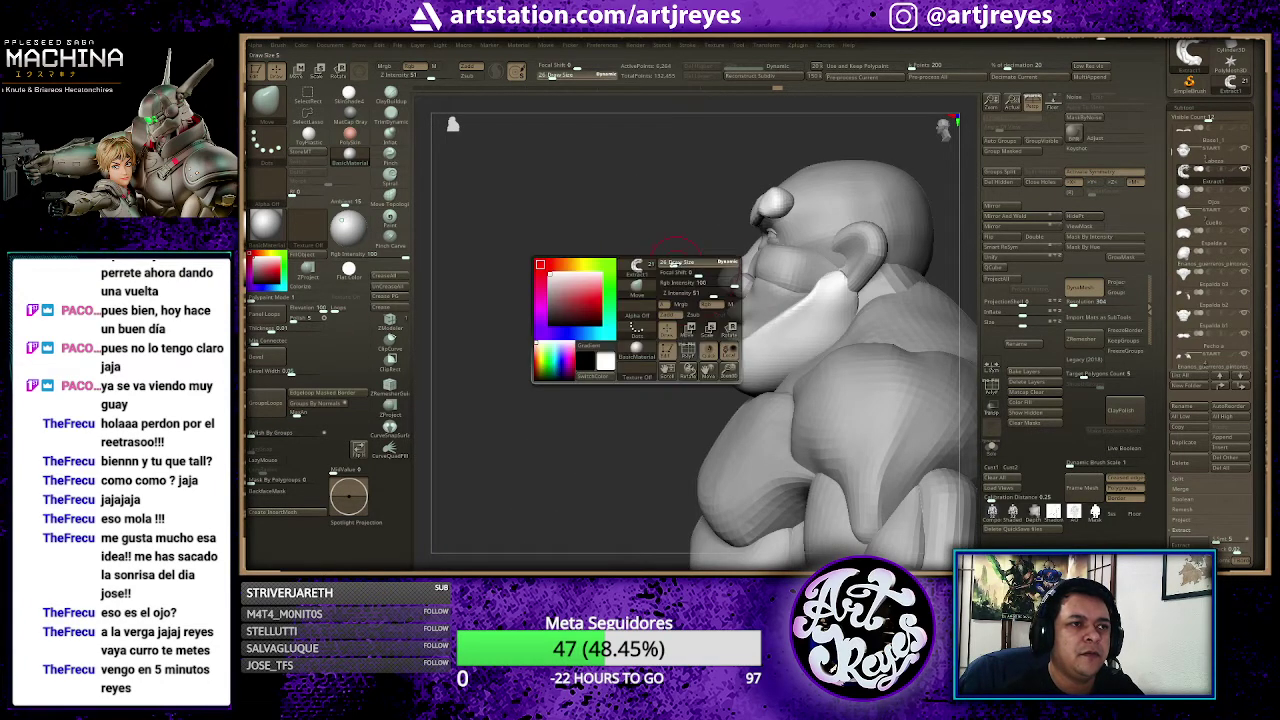
{"action": "left_click_drag", "start_coordinate": [749, 378], "coordinate": [629, 370]}
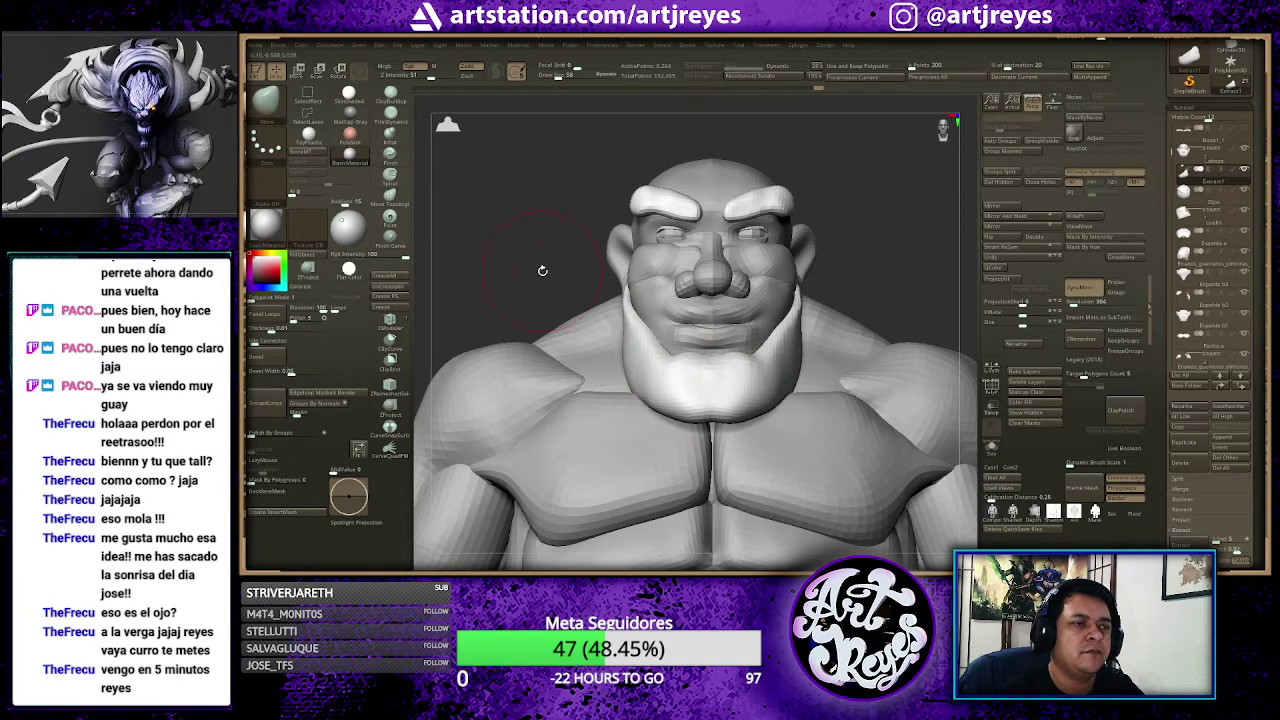
{"action": "left_click_drag", "start_coordinate": [542, 270], "coordinate": [760, 247]}
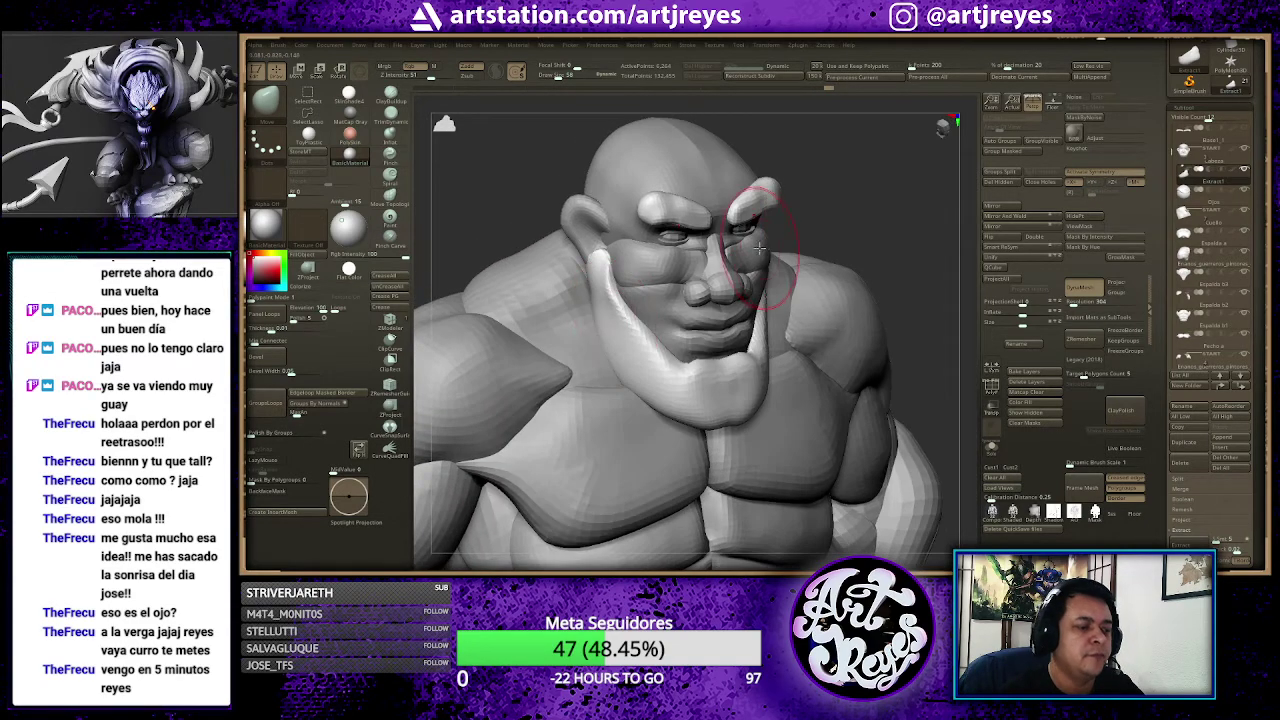
Step: Switch to SnakeHook and pull the beard out along the left cheek
{"action": "key", "text": "b"}
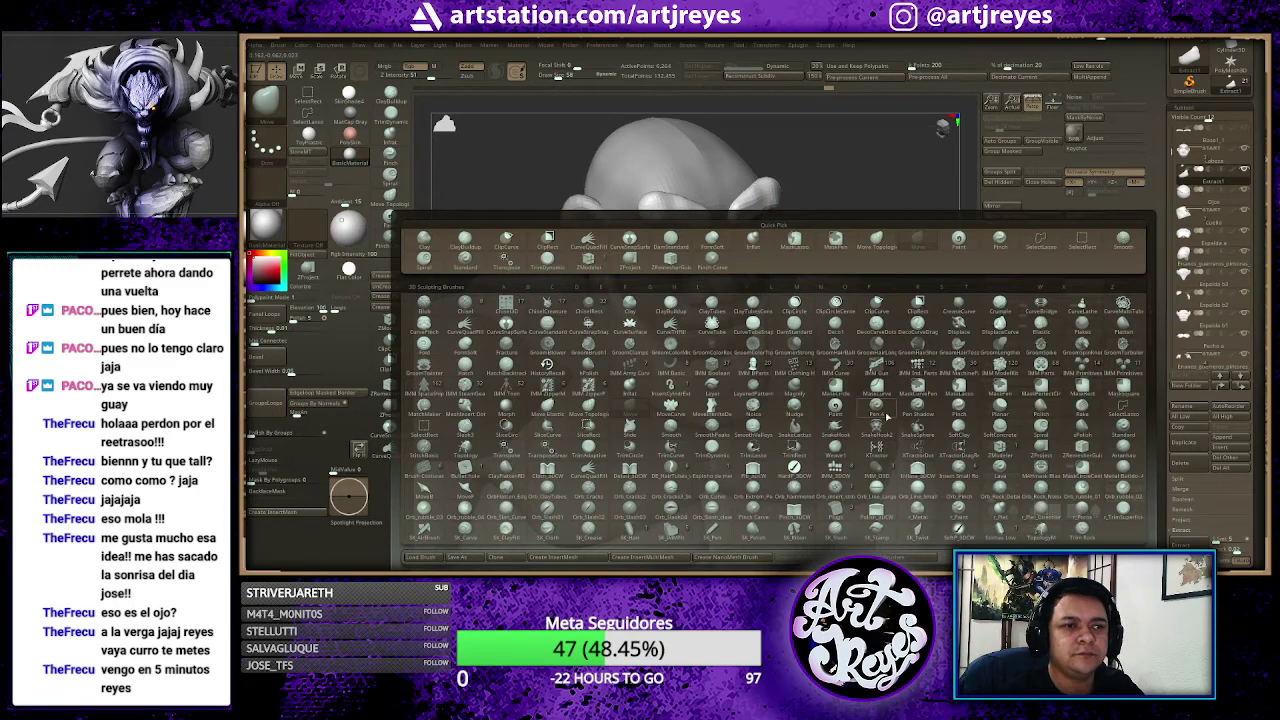
{"action": "left_click", "coordinate": [831, 425]}
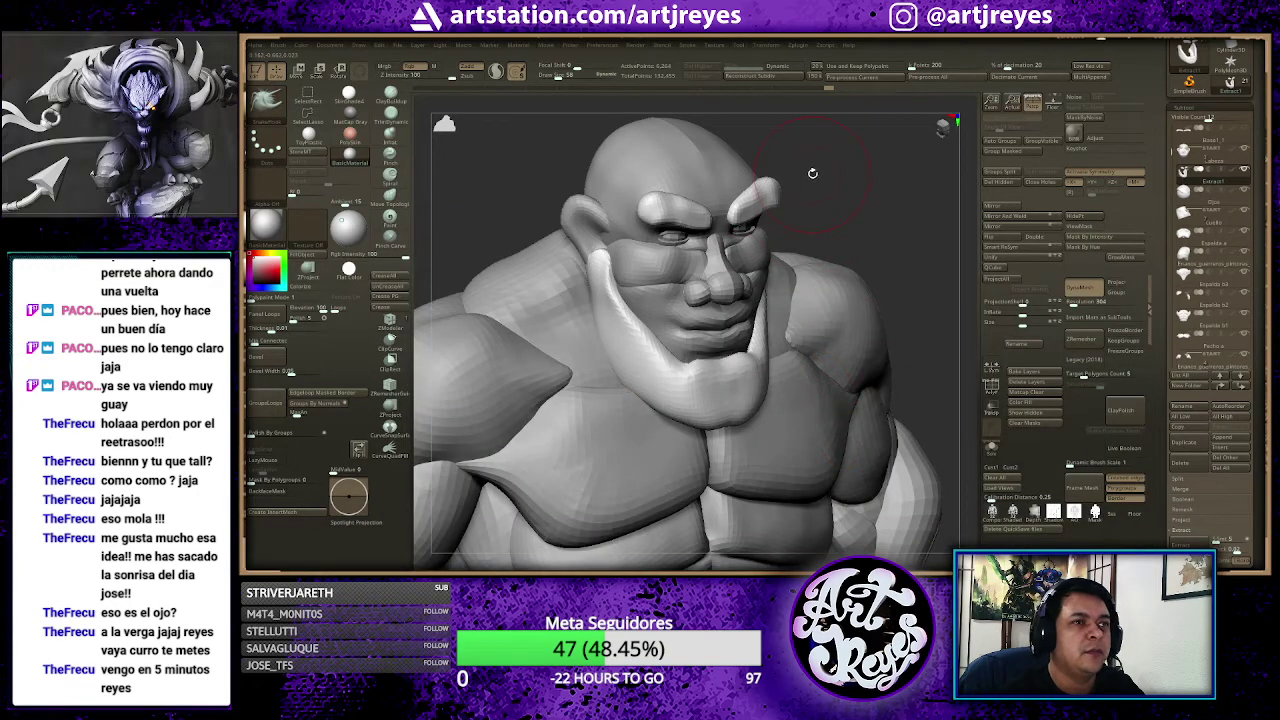
{"action": "key", "text": "space"}
{"action": "mouse_move", "coordinate": [650, 315]}
{"action": "left_mouse_down"}
{"action": "mouse_move", "coordinate": [623, 357]}
{"action": "mouse_move", "coordinate": [595, 320]}
{"action": "mouse_move", "coordinate": [573, 338]}
{"action": "mouse_move", "coordinate": [611, 349]}
{"action": "mouse_move", "coordinate": [610, 390]}
{"action": "mouse_move", "coordinate": [755, 405]}
{"action": "mouse_move", "coordinate": [665, 435]}
{"action": "left_mouse_up"}
{"action": "mouse_move", "coordinate": [852, 203]}
{"action": "left_mouse_down"}
{"action": "mouse_move", "coordinate": [690, 395]}
{"action": "mouse_move", "coordinate": [820, 357]}
{"action": "mouse_move", "coordinate": [710, 420]}
{"action": "left_mouse_up"}
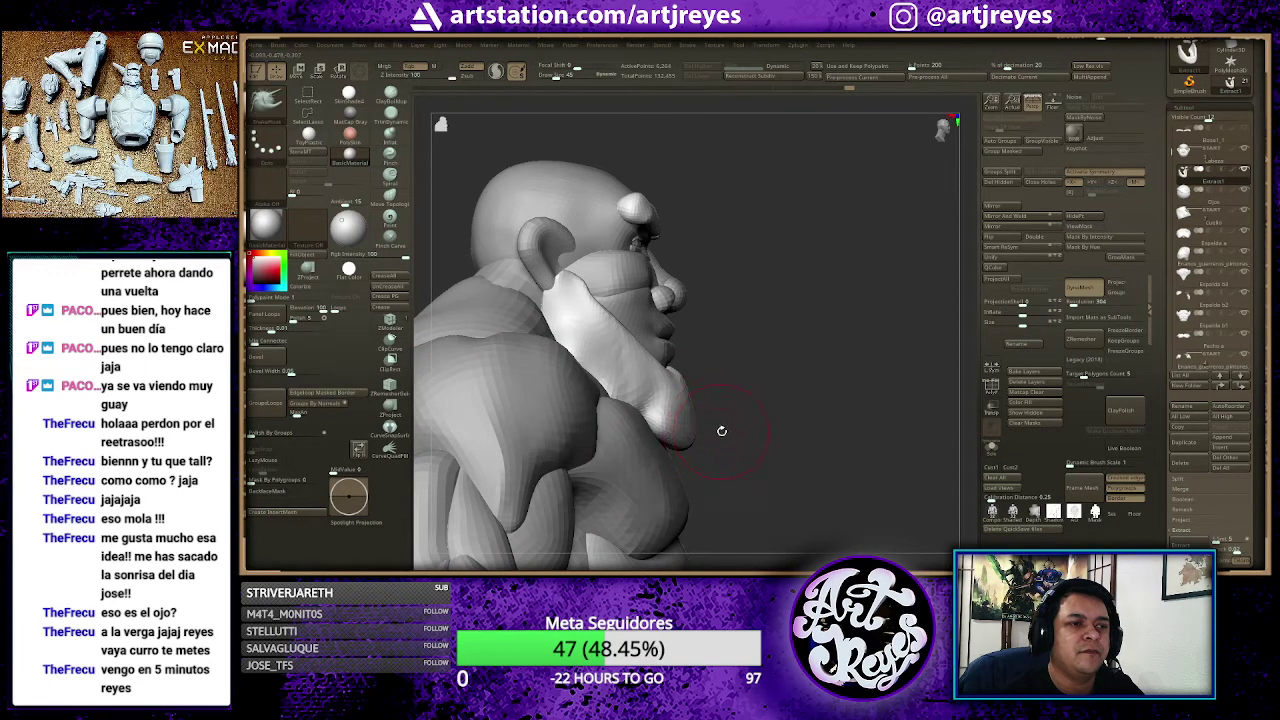
Step: Lasso-mask beard areas, add bumpy curls to both sides, then Solo the beard and brows
{"action": "mouse_move", "coordinate": [720, 428]}
{"action": "left_mouse_down", "text": "ctrl"}
{"action": "mouse_move", "coordinate": [607, 378]}
{"action": "mouse_move", "coordinate": [665, 415]}
{"action": "left_mouse_up", "text": "ctrl"}
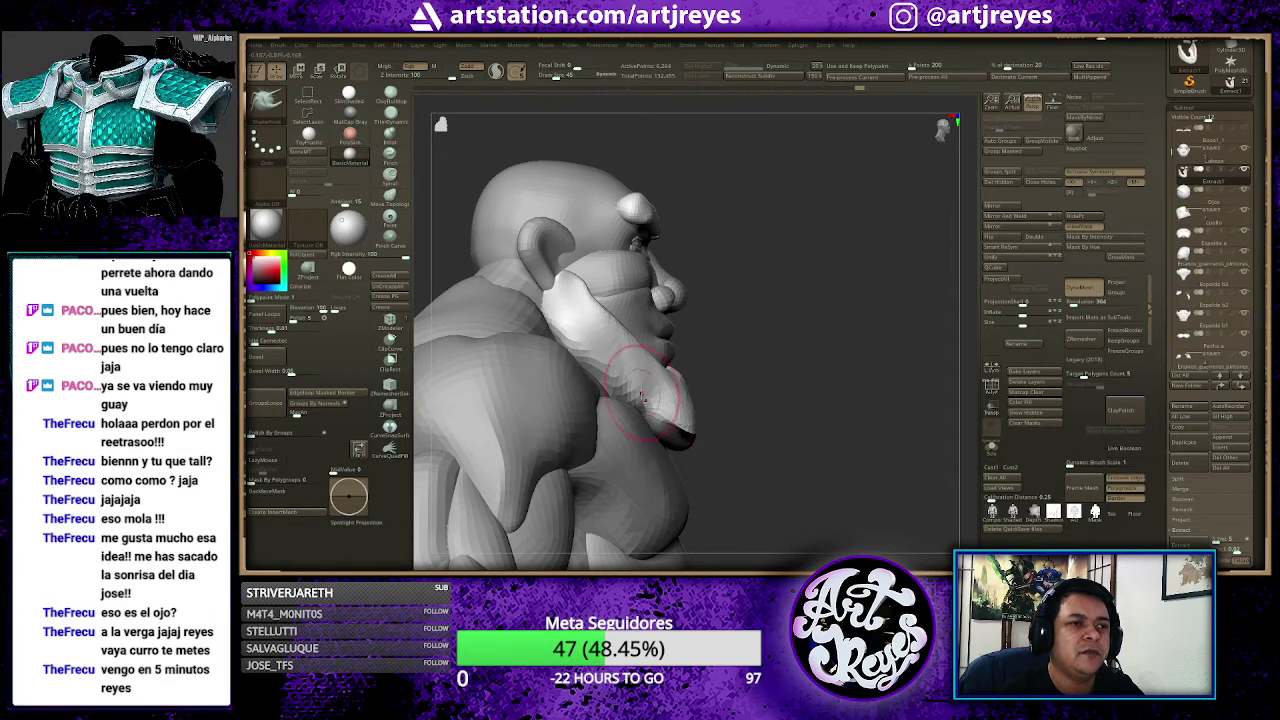
{"action": "right_click_drag", "start_coordinate": [659, 401], "coordinate": [634, 401]}
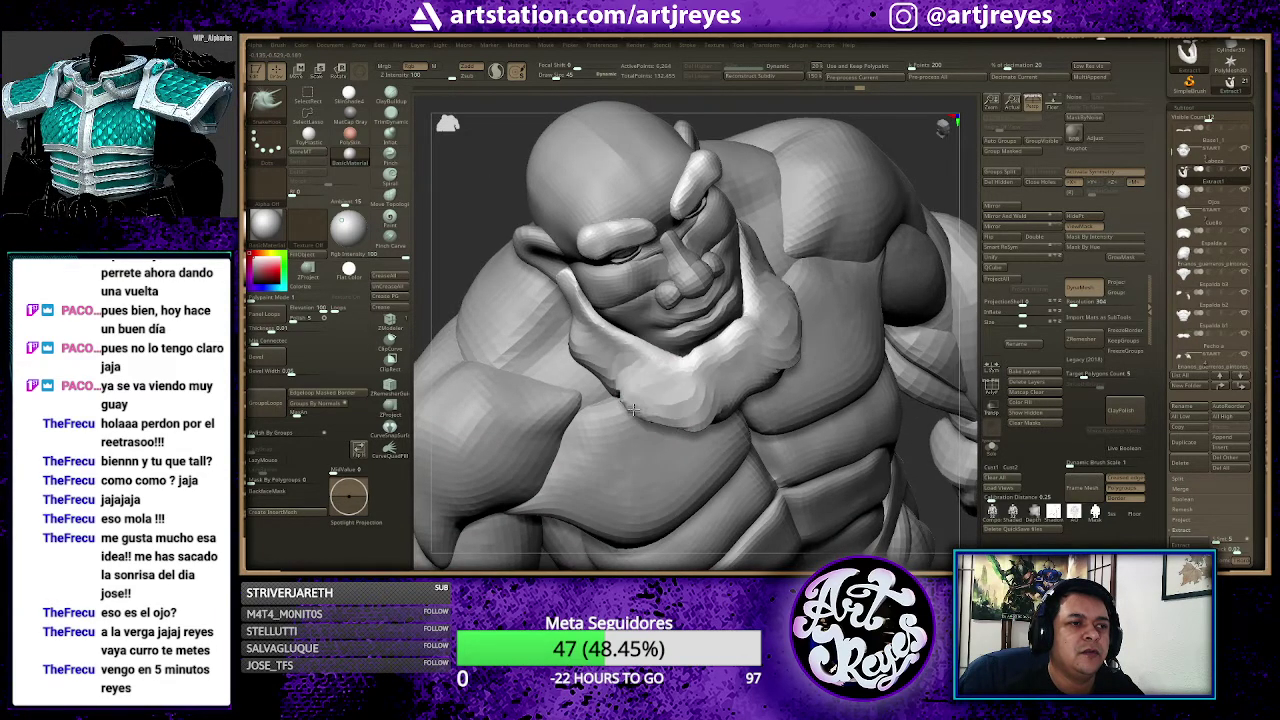
{"action": "left_click_drag", "start_coordinate": [634, 401], "coordinate": [754, 424], "text": "ctrl"}
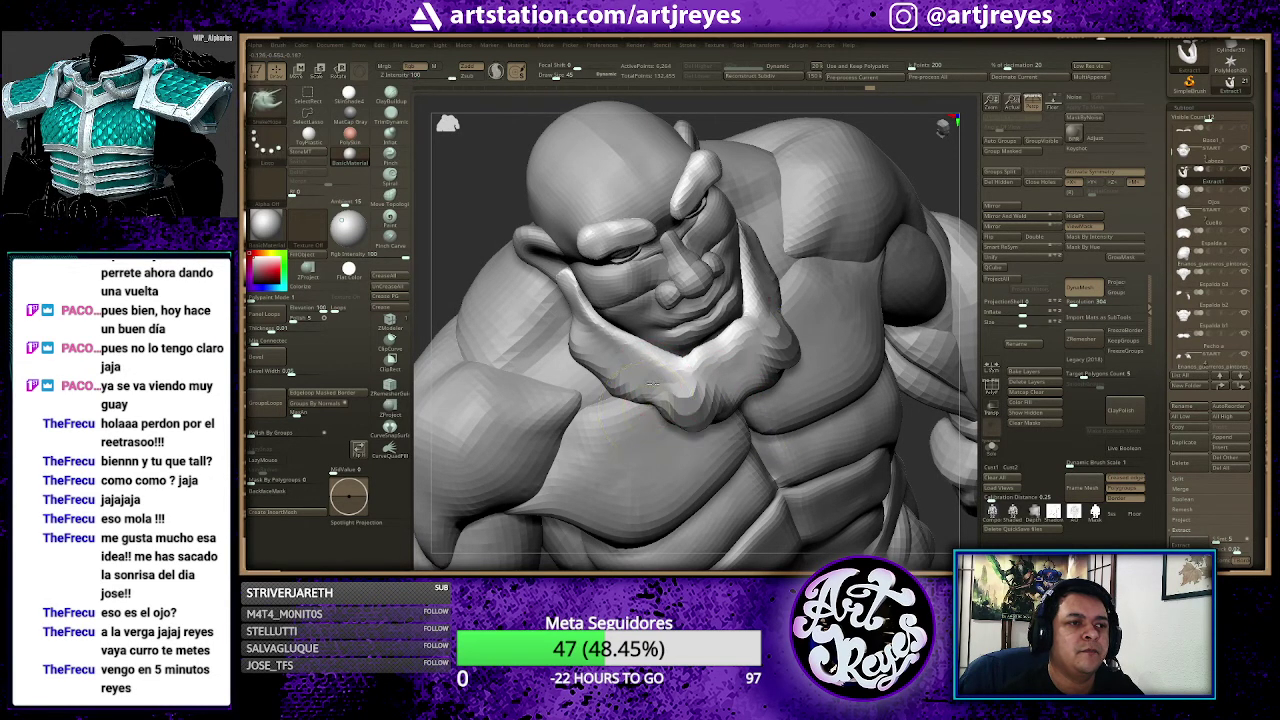
{"action": "left_click_drag", "start_coordinate": [625, 432], "coordinate": [658, 416]}
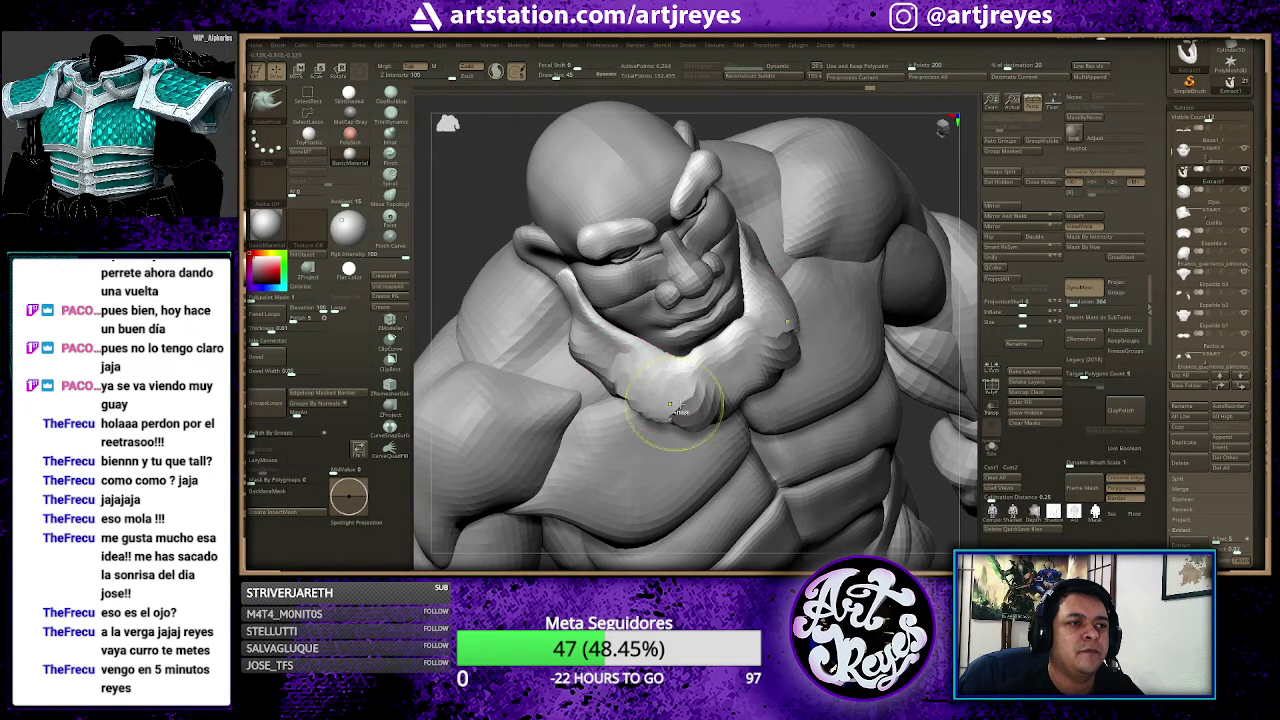
{"action": "mouse_move", "coordinate": [618, 373]}
{"action": "left_mouse_down"}
{"action": "mouse_move", "coordinate": [614, 355]}
{"action": "mouse_move", "coordinate": [602, 385]}
{"action": "left_mouse_up"}
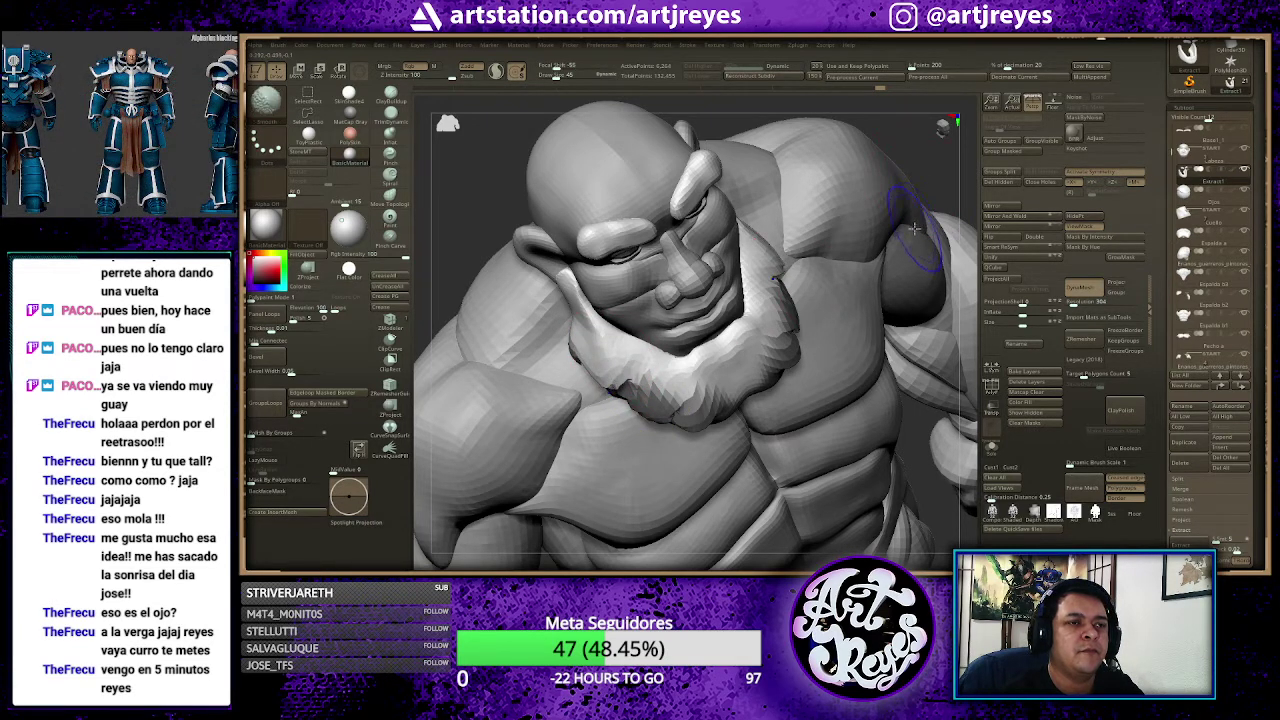
{"action": "left_click_drag", "start_coordinate": [917, 252], "coordinate": [915, 212]}
Step: Lasso-mask part of the beard, bring back the body, and clear the mask from the lower beard
{"action": "left_click_drag", "start_coordinate": [858, 295], "coordinate": [885, 291]}
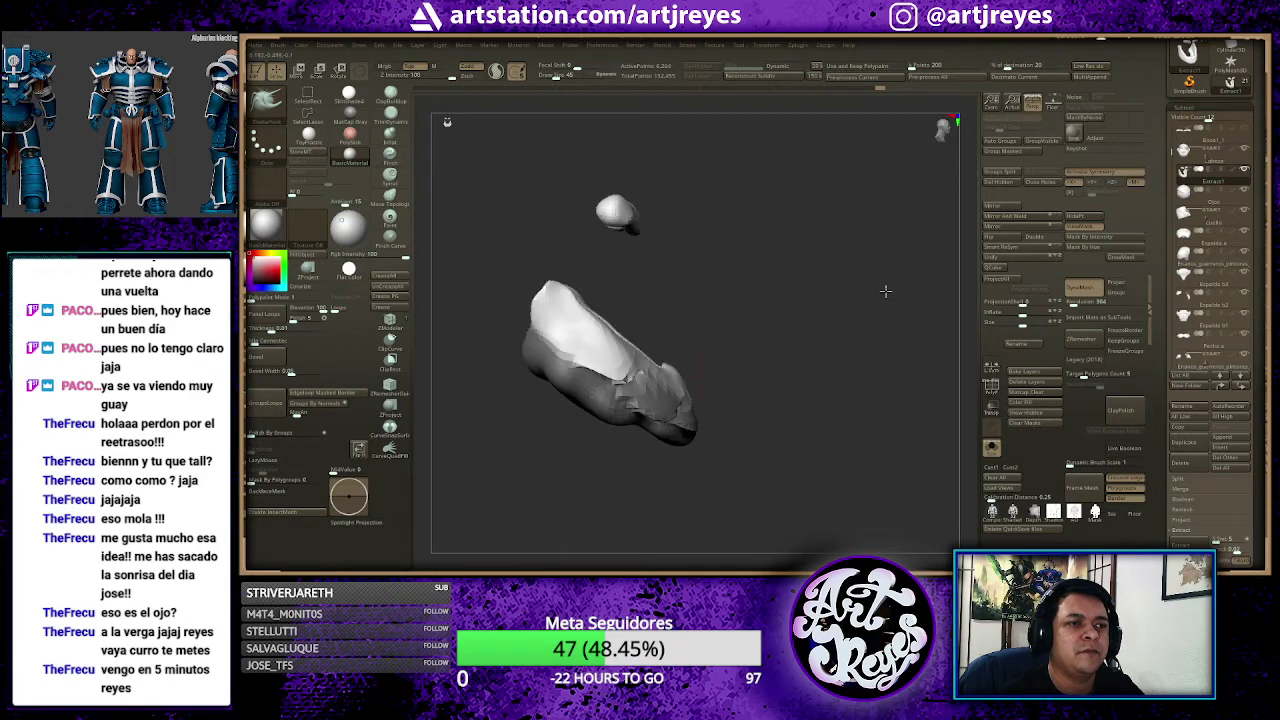
{"action": "key", "text": "ctrl"}
{"action": "left_click_drag", "start_coordinate": [591, 340], "coordinate": [718, 400], "text": "ctrl"}
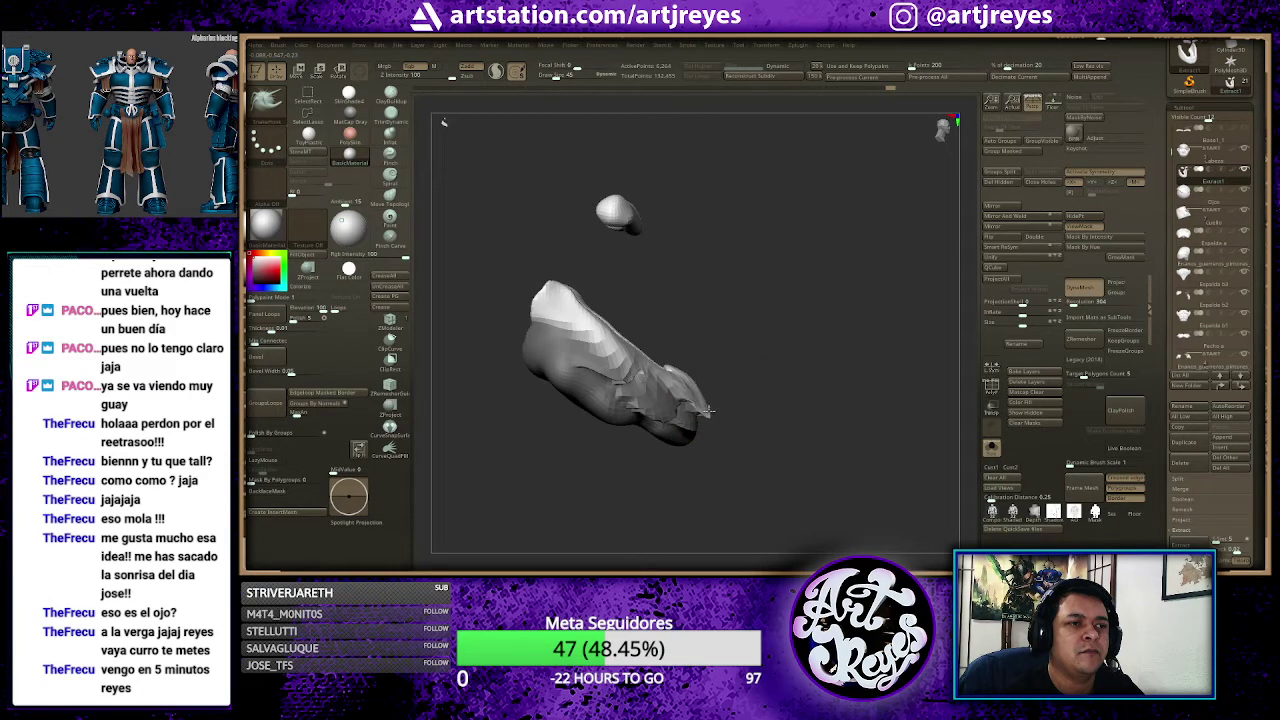
{"action": "mouse_move", "coordinate": [649, 376]}
{"action": "left_mouse_down"}
{"action": "mouse_move", "coordinate": [631, 376]}
{"action": "mouse_move", "coordinate": [610, 316]}
{"action": "mouse_move", "coordinate": [623, 331]}
{"action": "left_mouse_up"}
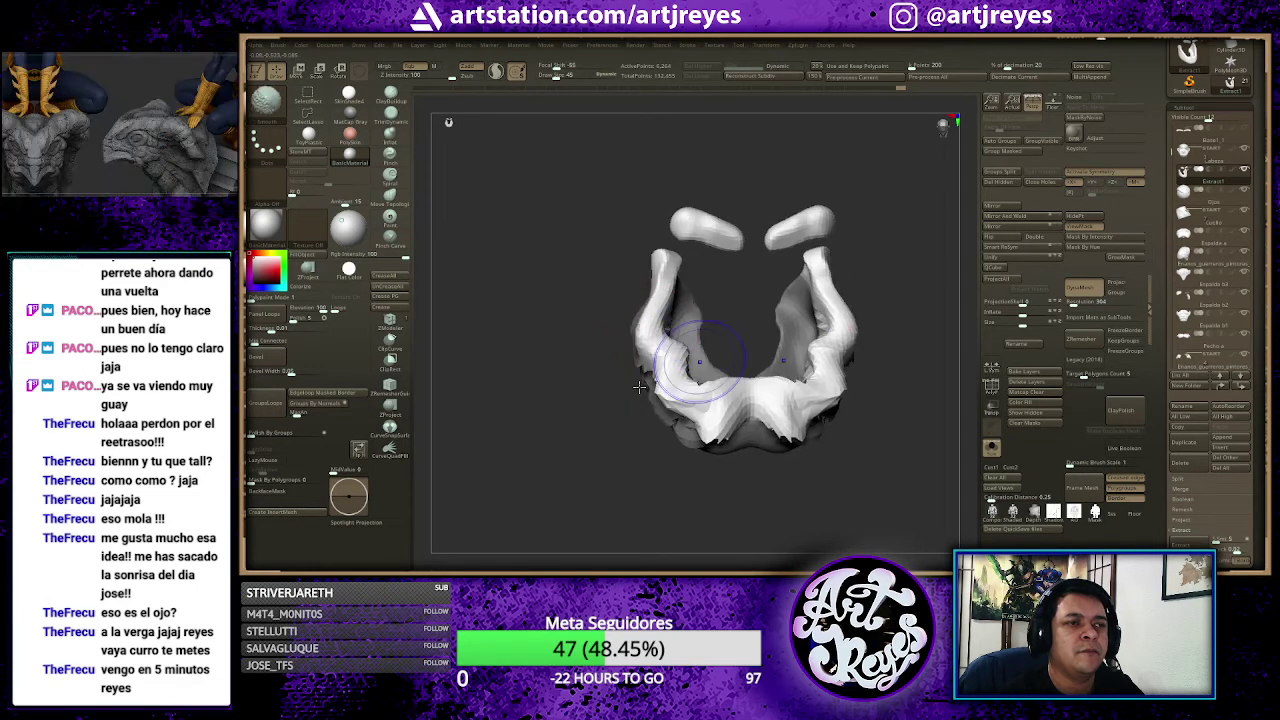
{"action": "left_click", "coordinate": [623, 331], "text": "ctrl+shift"}
{"action": "left_click_drag", "start_coordinate": [890, 218], "coordinate": [650, 280]}
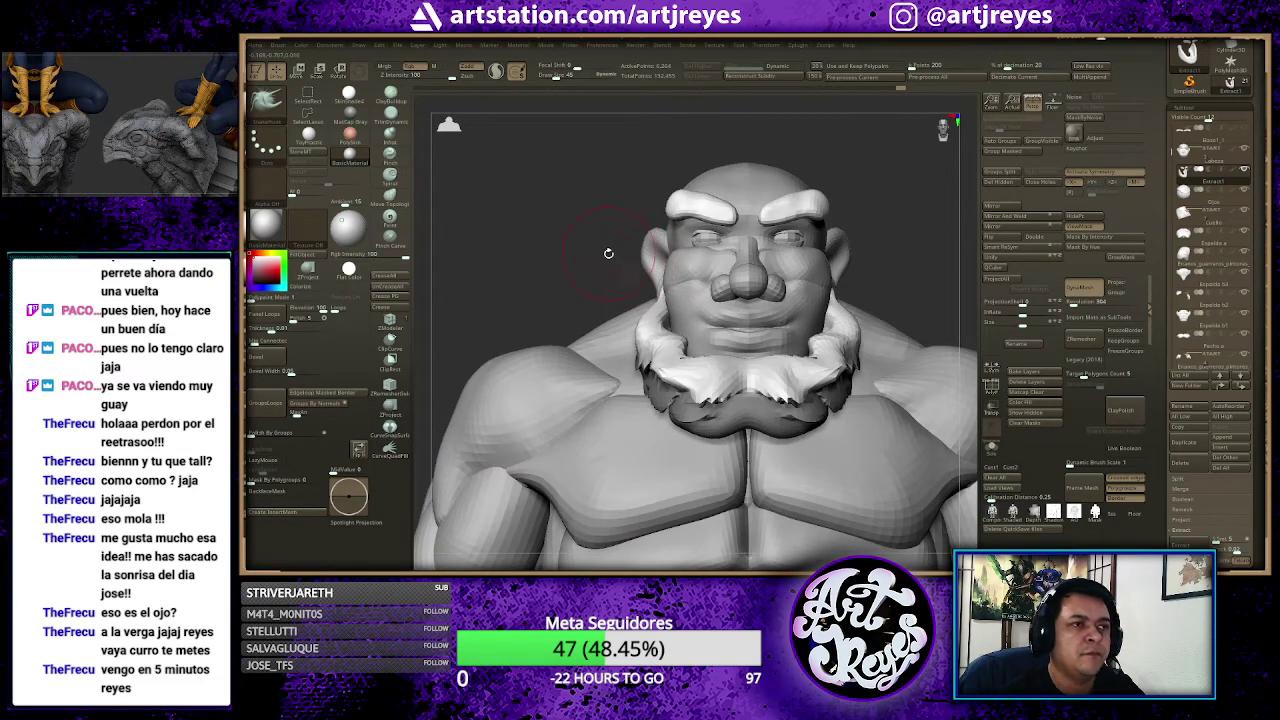
{"action": "left_click", "coordinate": [608, 253], "text": "ctrl"}
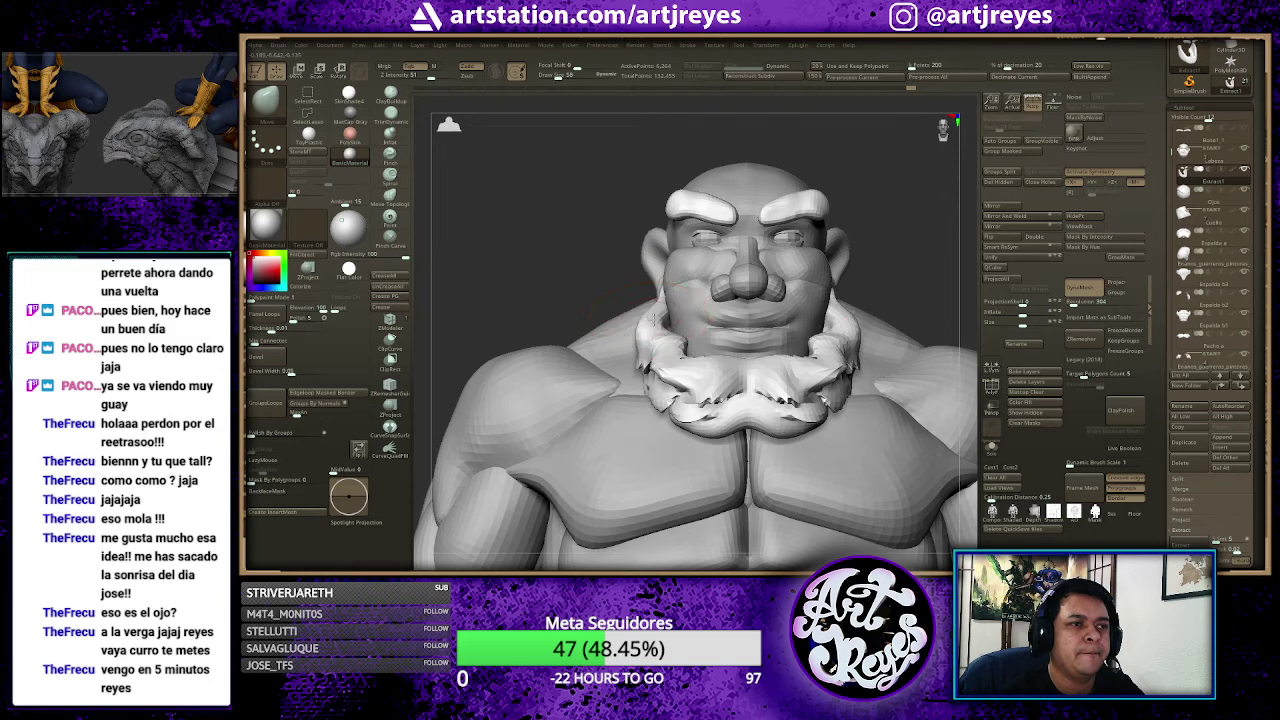
Step: Sculpt the upper beard under the moustache, then re-DynaMesh it at higher resolution
{"action": "left_click_drag", "start_coordinate": [655, 318], "coordinate": [770, 380]}
{"action": "left_click_drag", "start_coordinate": [690, 340], "coordinate": [780, 395]}
{"action": "mouse_move", "coordinate": [720, 355]}
{"action": "left_mouse_down"}
{"action": "mouse_move", "coordinate": [800, 400]}
{"action": "mouse_move", "coordinate": [785, 405]}
{"action": "left_mouse_up"}
{"action": "mouse_move", "coordinate": [905, 246]}
{"action": "left_mouse_down"}
{"action": "mouse_move", "coordinate": [860, 262]}
{"action": "mouse_move", "coordinate": [879, 272]}
{"action": "left_mouse_up"}
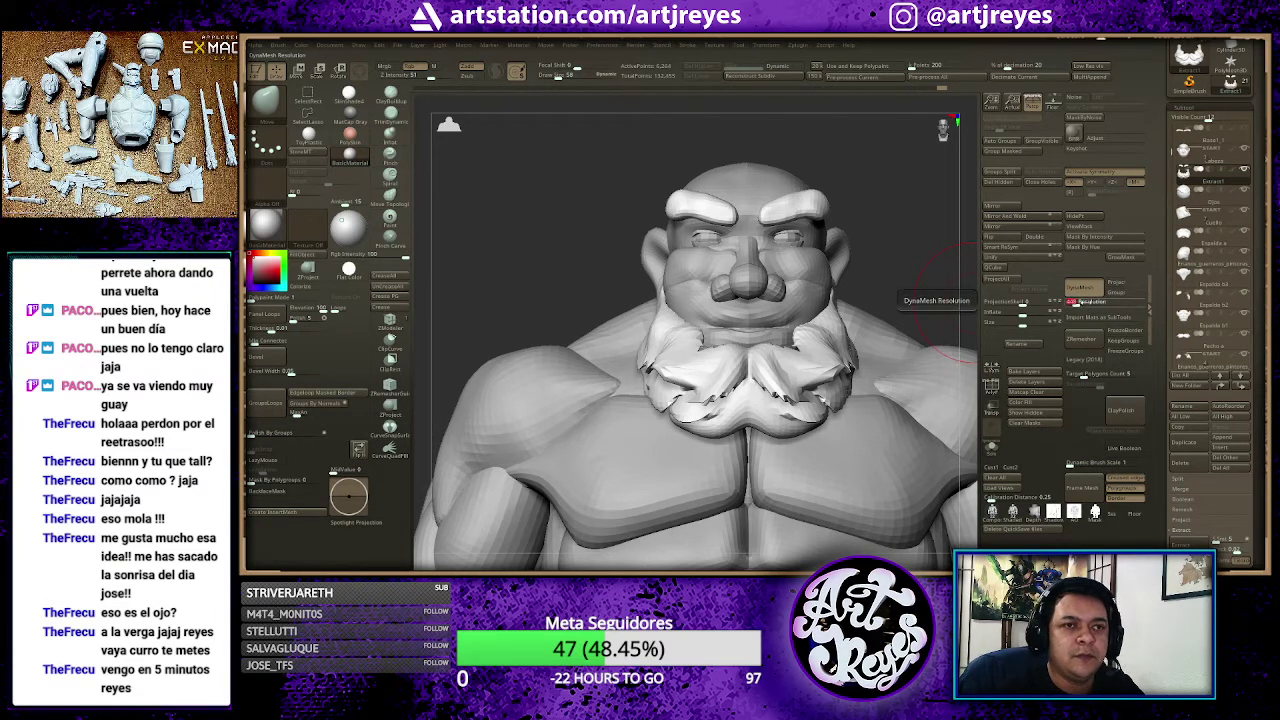
{"action": "left_click_drag", "start_coordinate": [915, 298], "coordinate": [760, 318], "text": "ctrl"}
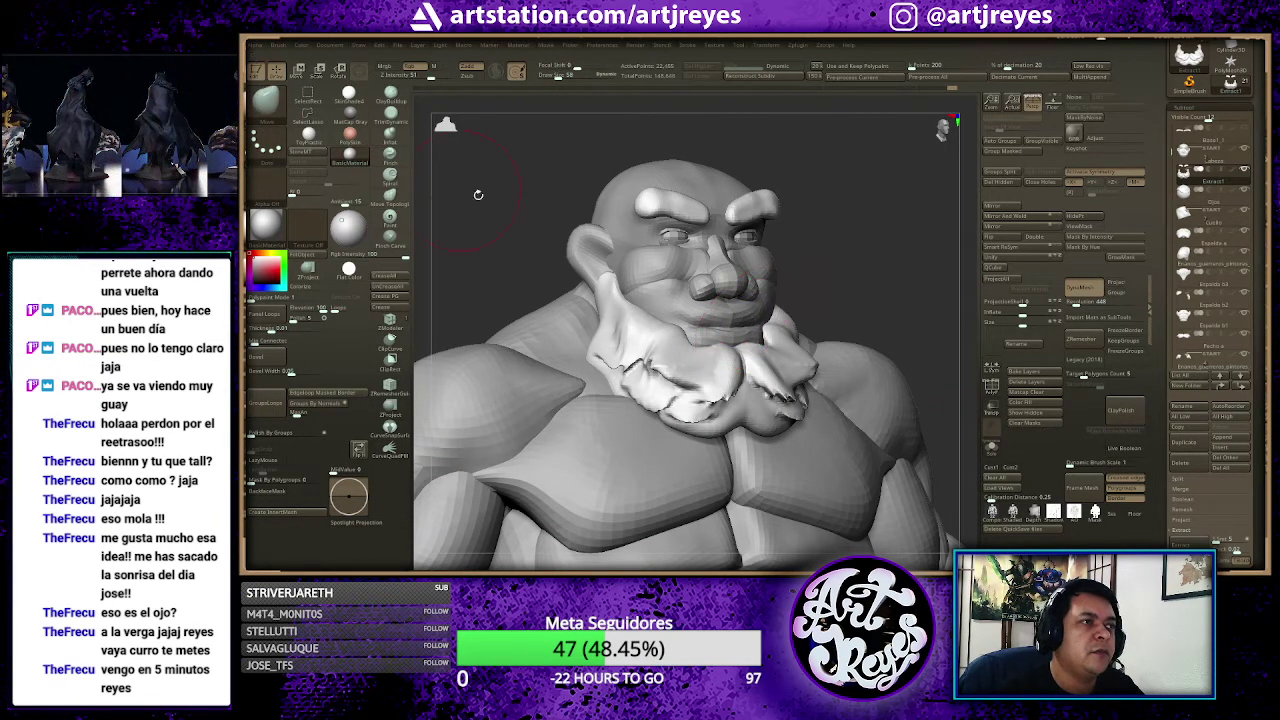
Step: Reduce the brush size, reshape the upper lip and left eyebrow, then Solo the beard and brows
{"action": "key", "text": "space"}
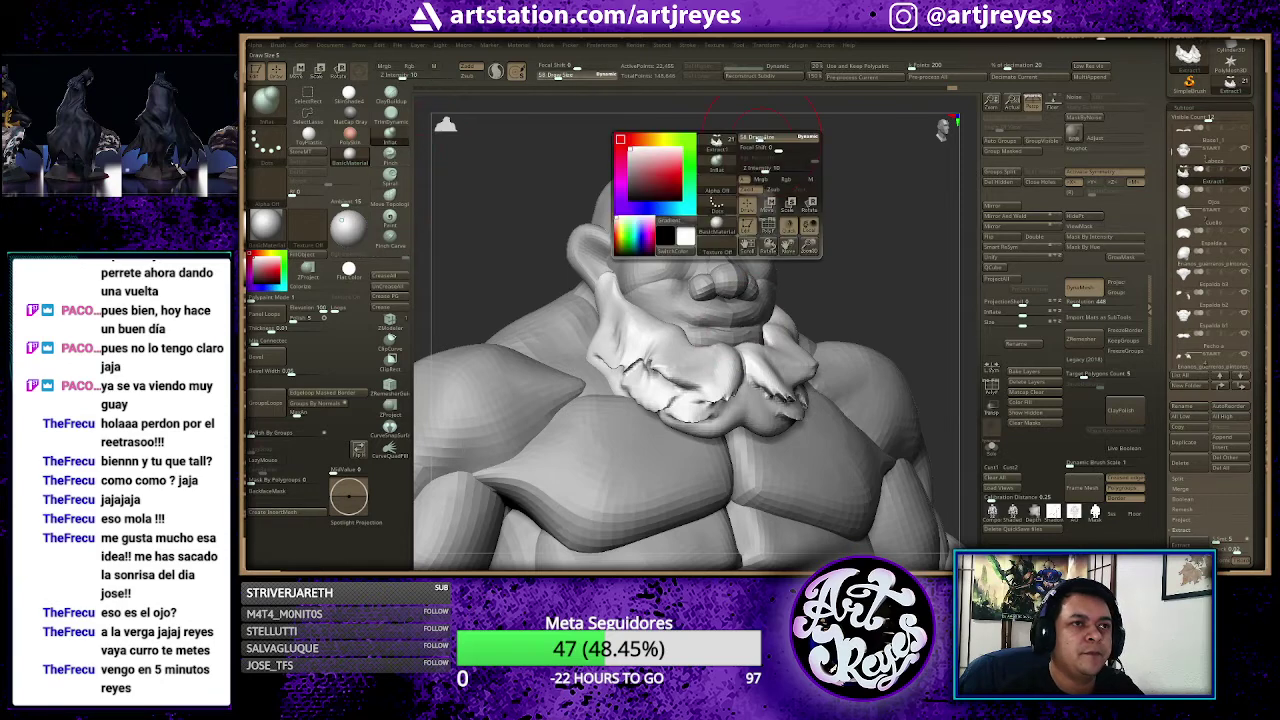
{"action": "left_click_drag", "start_coordinate": [753, 137], "coordinate": [624, 314]}
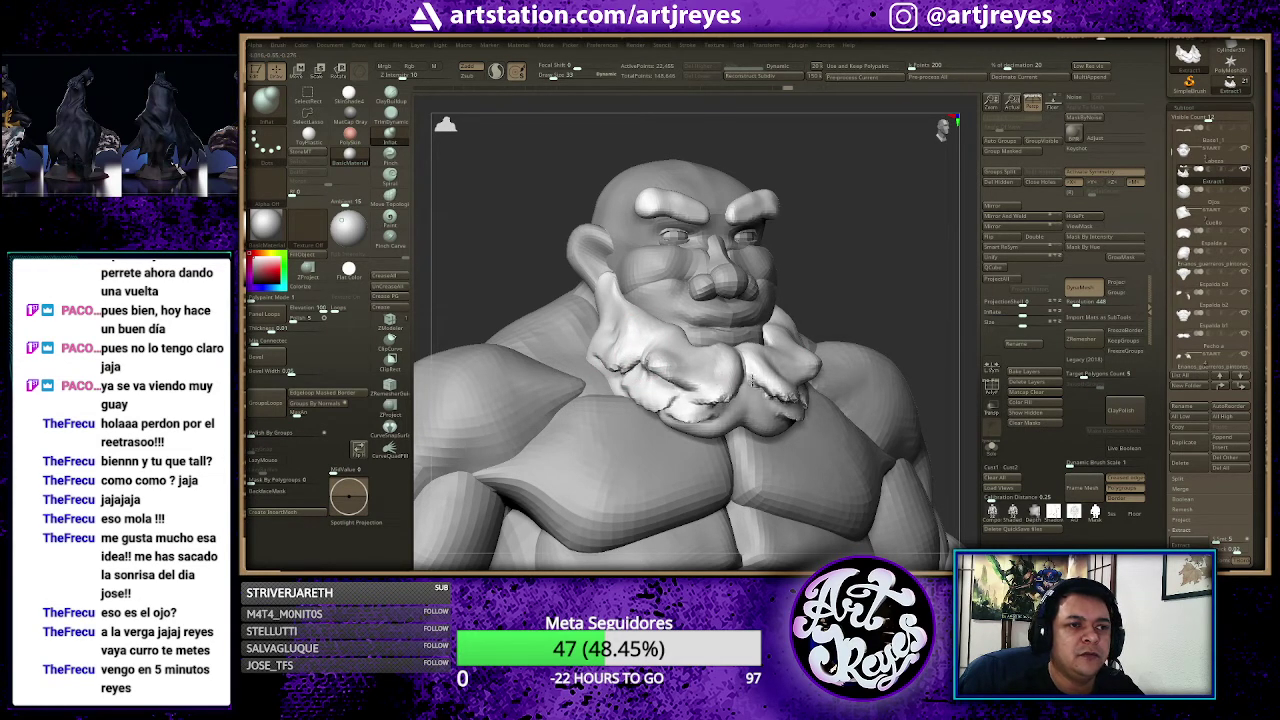
{"action": "mouse_move", "coordinate": [850, 260]}
{"action": "left_mouse_down"}
{"action": "mouse_move", "coordinate": [872, 212]}
{"action": "mouse_move", "coordinate": [885, 211]}
{"action": "mouse_move", "coordinate": [885, 244]}
{"action": "mouse_move", "coordinate": [888, 218]}
{"action": "left_mouse_up"}
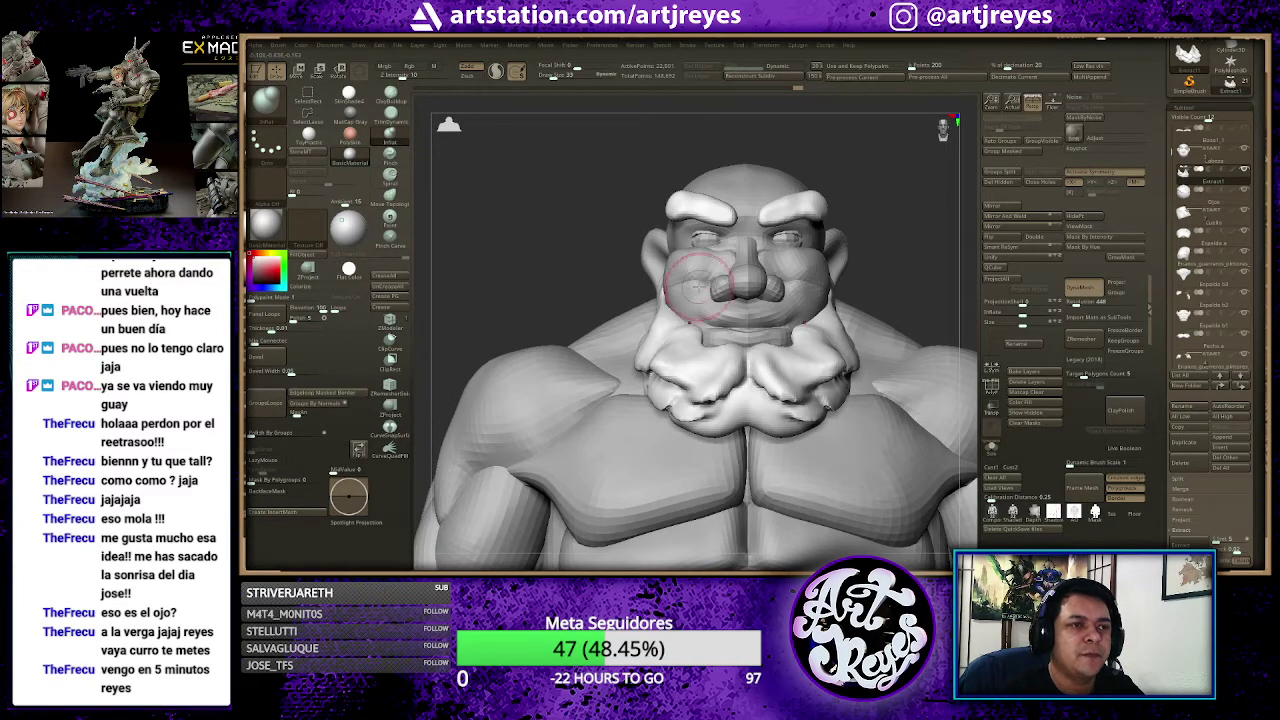
{"action": "mouse_move", "coordinate": [696, 285]}
{"action": "left_mouse_down"}
{"action": "mouse_move", "coordinate": [715, 330]}
{"action": "mouse_move", "coordinate": [746, 310]}
{"action": "left_mouse_up"}
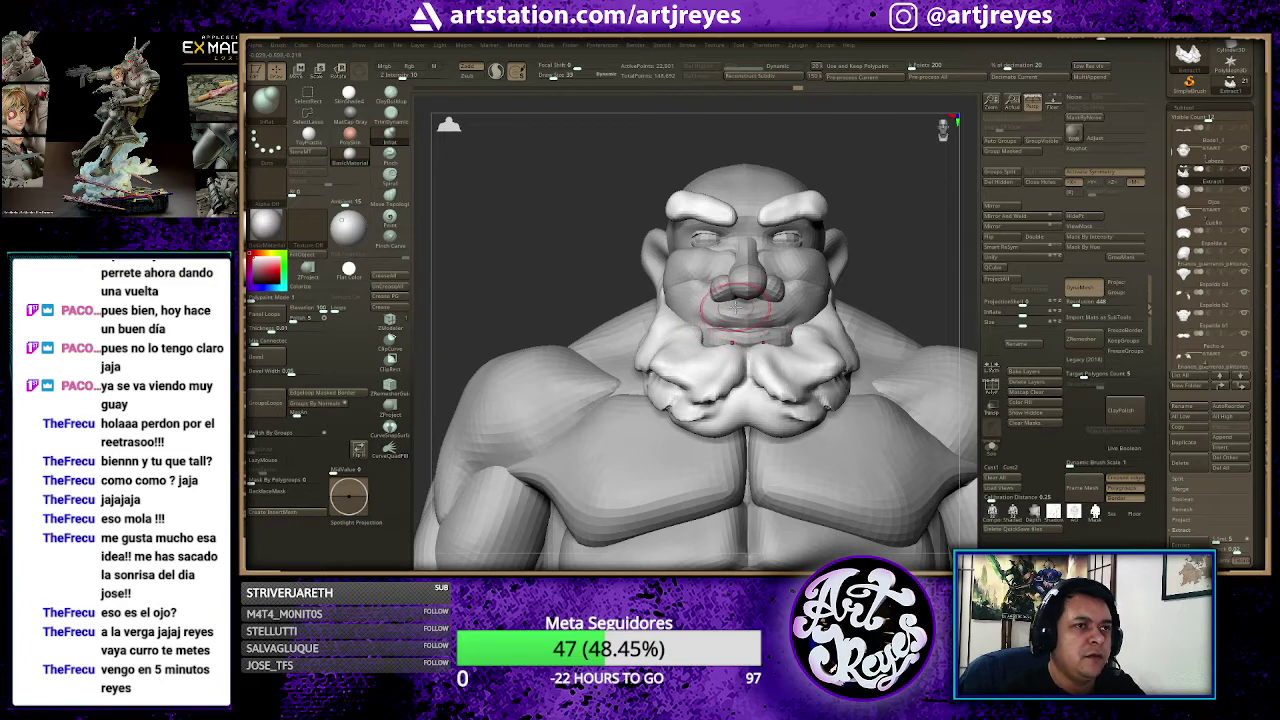
{"action": "left_click_drag", "start_coordinate": [703, 204], "coordinate": [703, 209]}
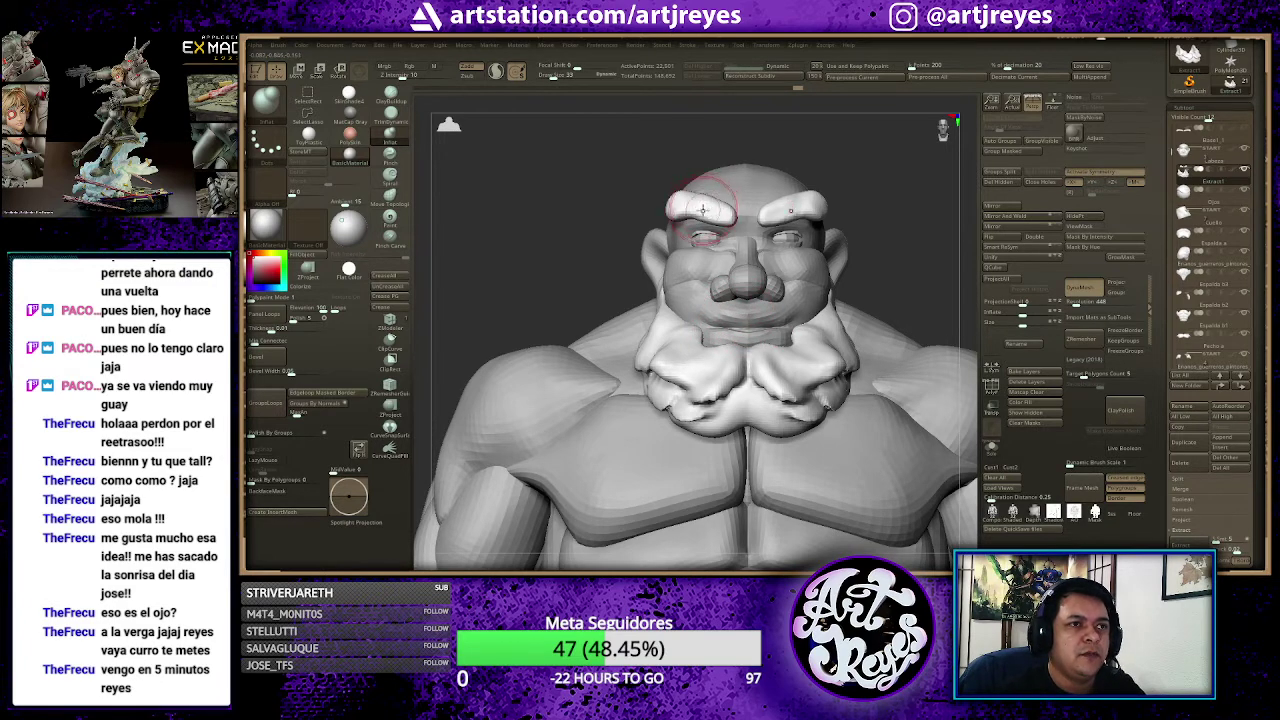
{"action": "left_click", "coordinate": [708, 207], "text": "alt"}
{"action": "key", "text": "alt+s"}
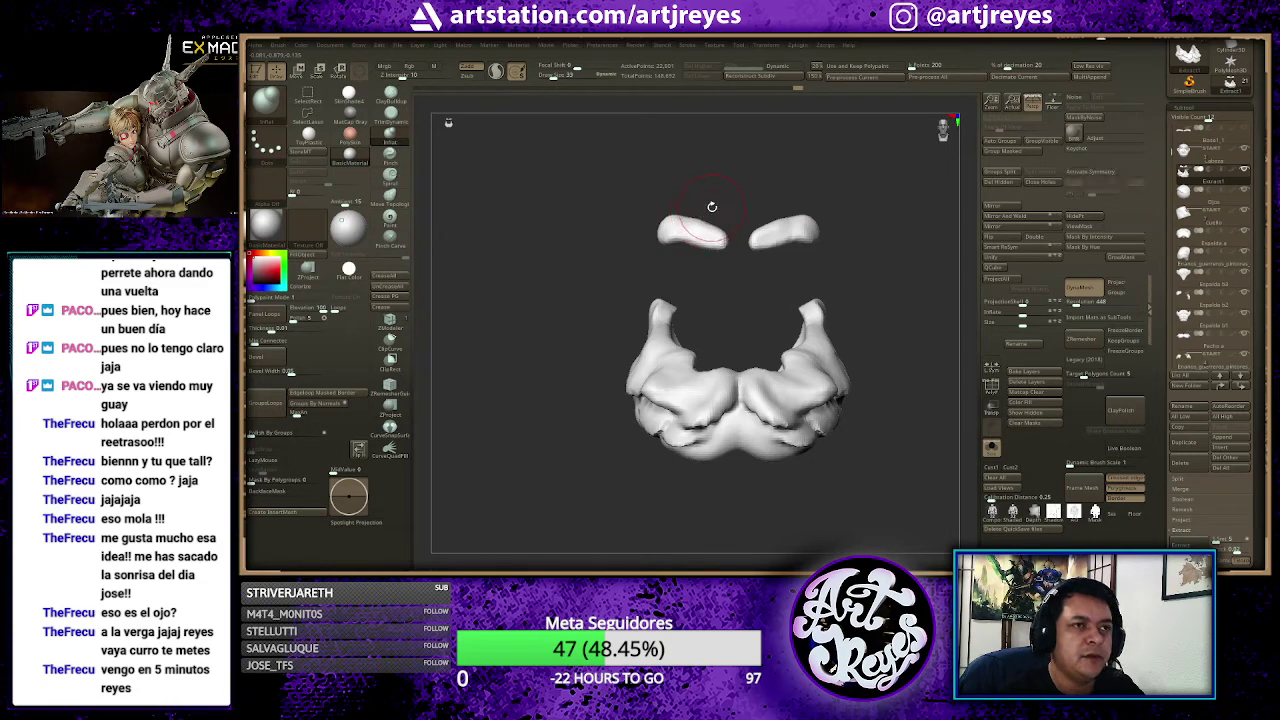
Step: Mask both eyebrows, invert to free the left one, and bring up the Transpose gizmo
{"action": "left_click_drag", "start_coordinate": [617, 195], "coordinate": [630, 185], "text": "ctrl"}
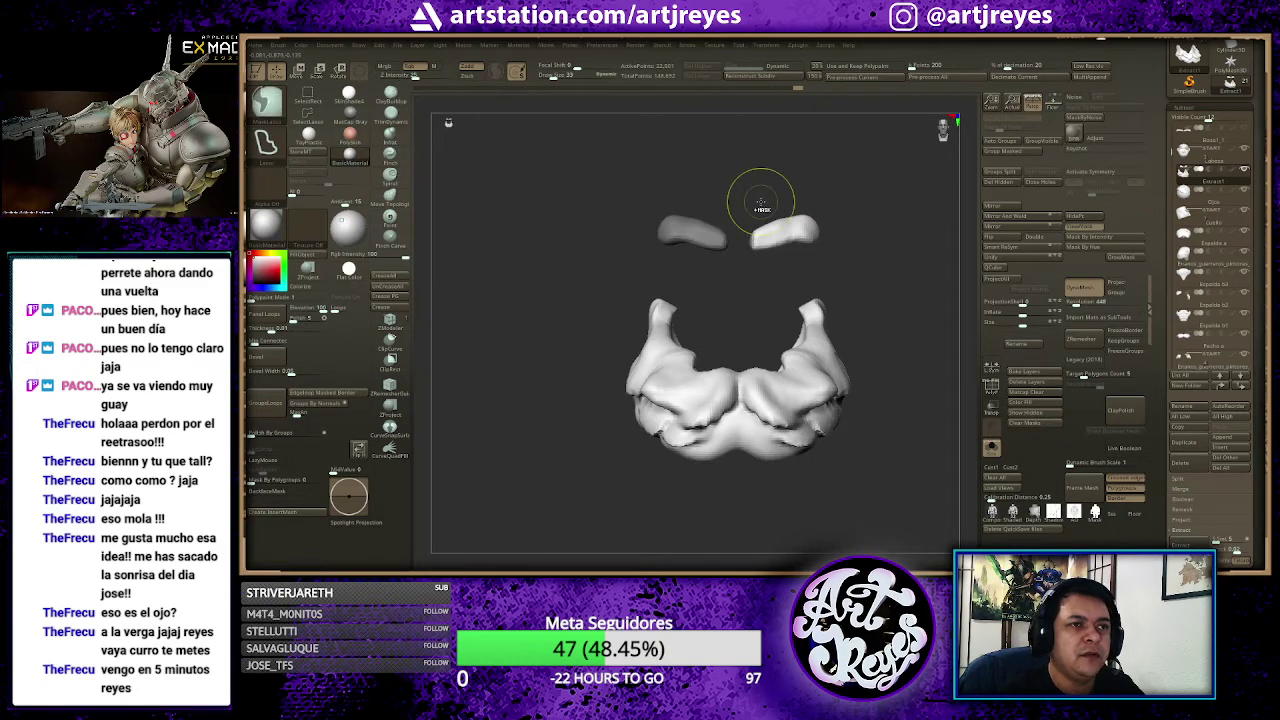
{"action": "left_click_drag", "start_coordinate": [737, 233], "coordinate": [750, 190], "text": "ctrl"}
{"action": "left_click", "coordinate": [792, 192], "text": "ctrl"}
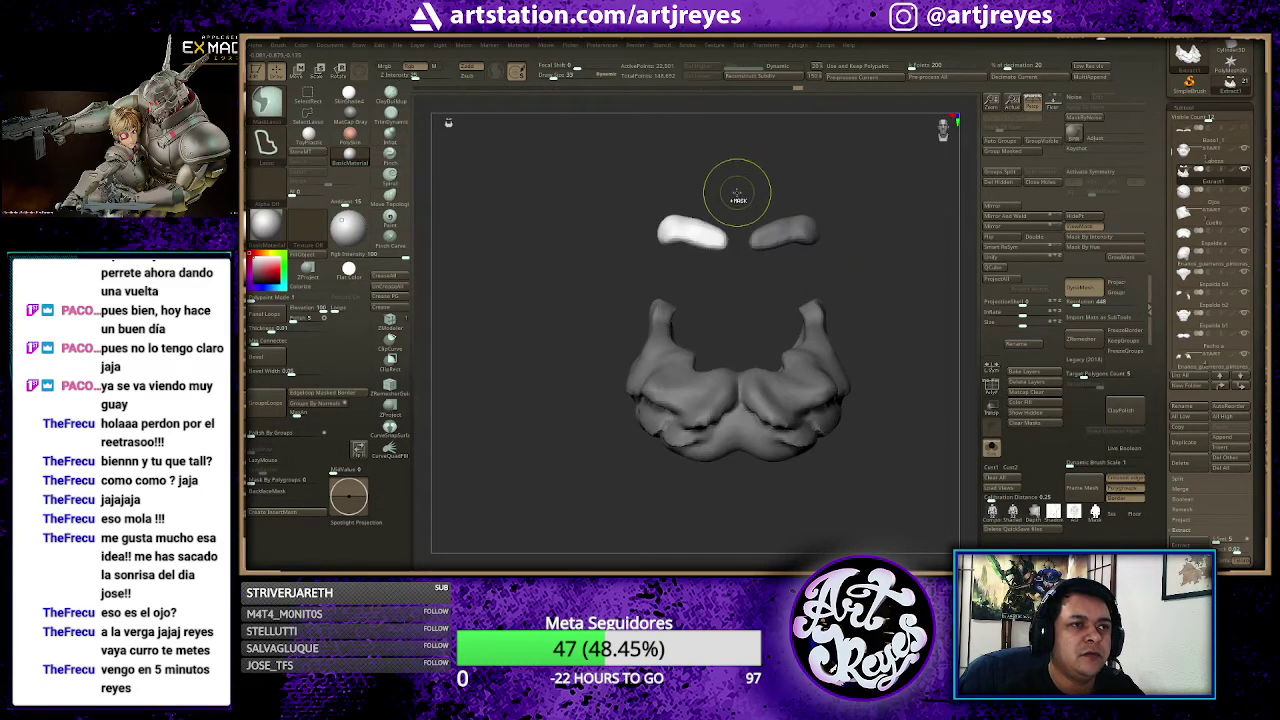
{"action": "key", "text": "w"}
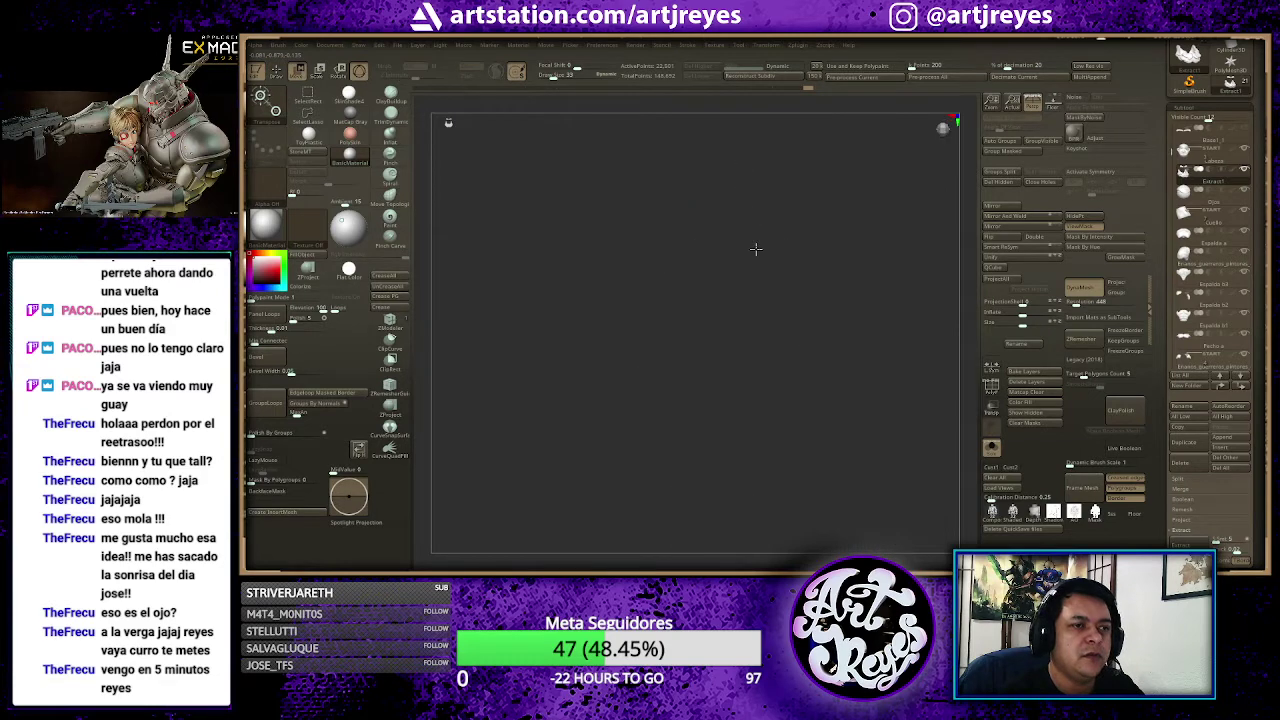
{"action": "key", "text": "f"}
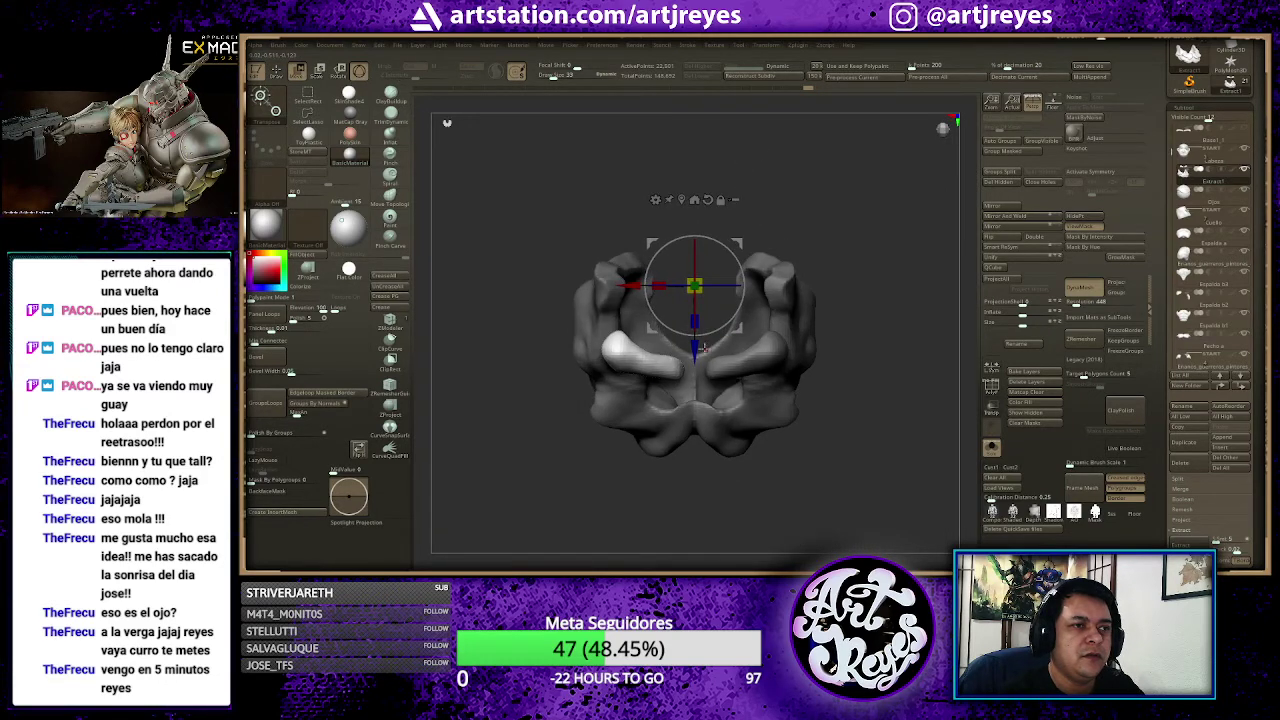
{"action": "left_click_drag", "start_coordinate": [695, 351], "coordinate": [853, 172]}
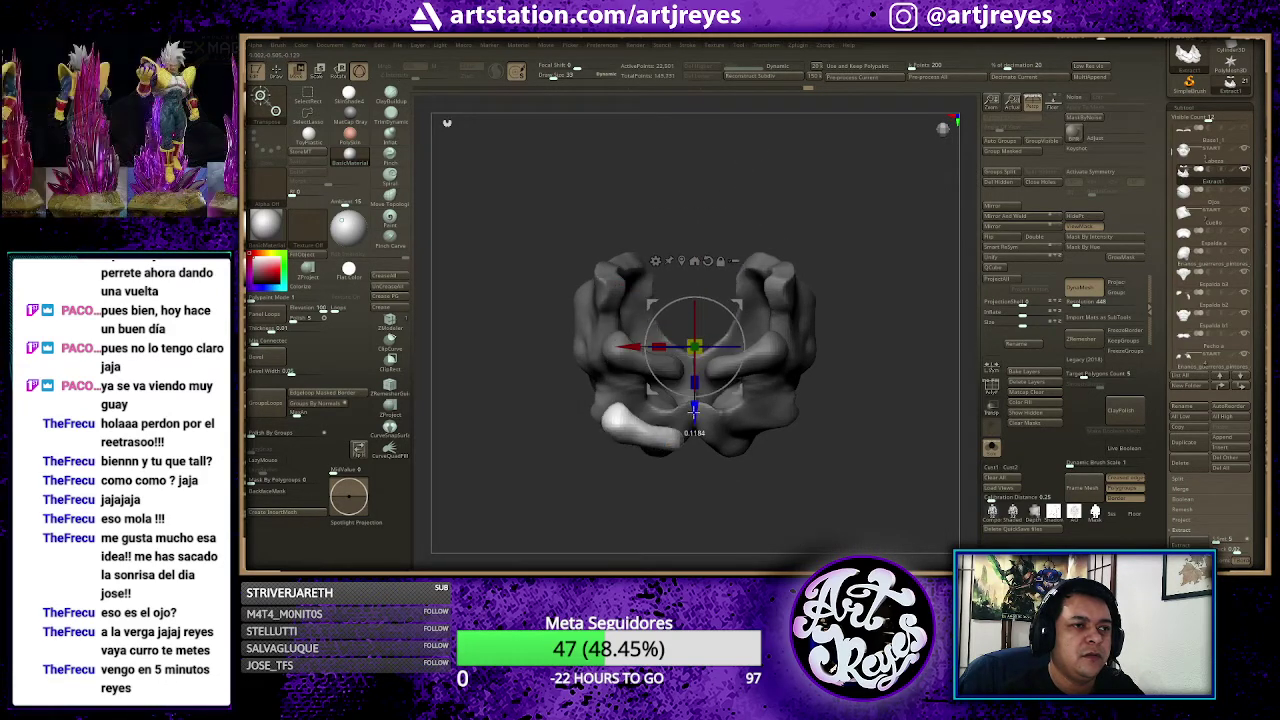
{"action": "key", "text": "ctrl+z"}
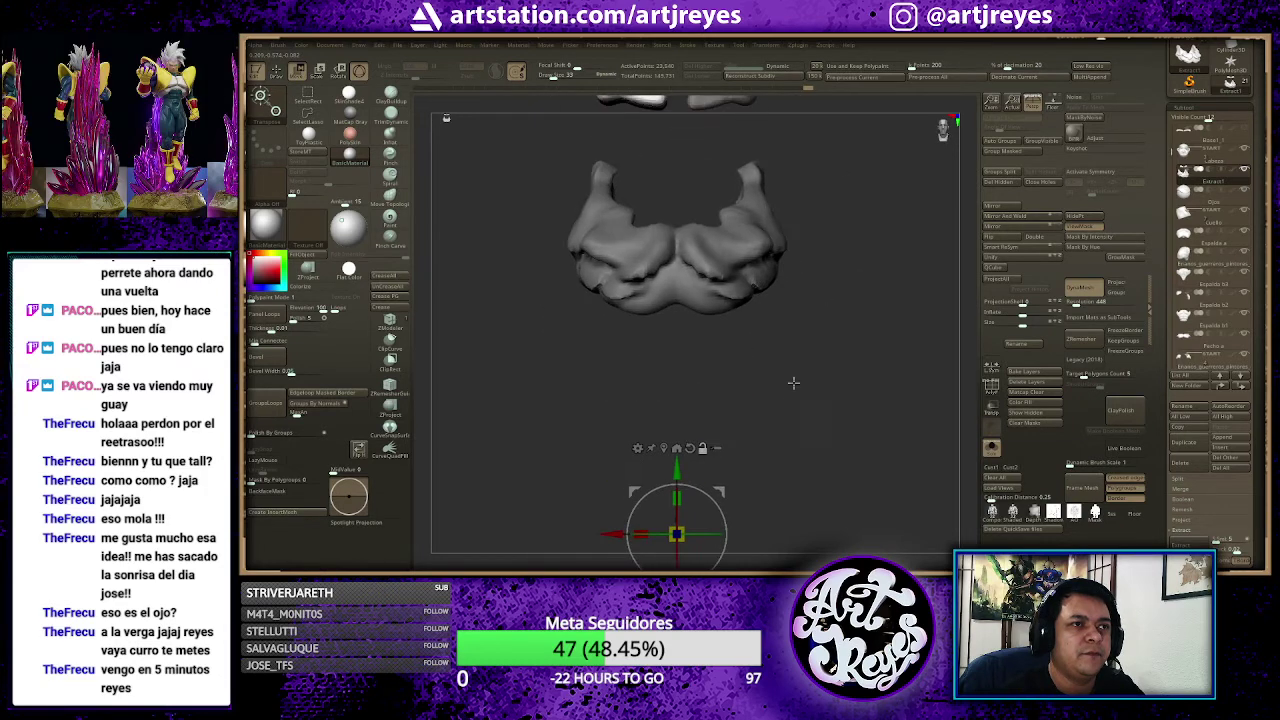
{"action": "key", "text": "ctrl+z"}
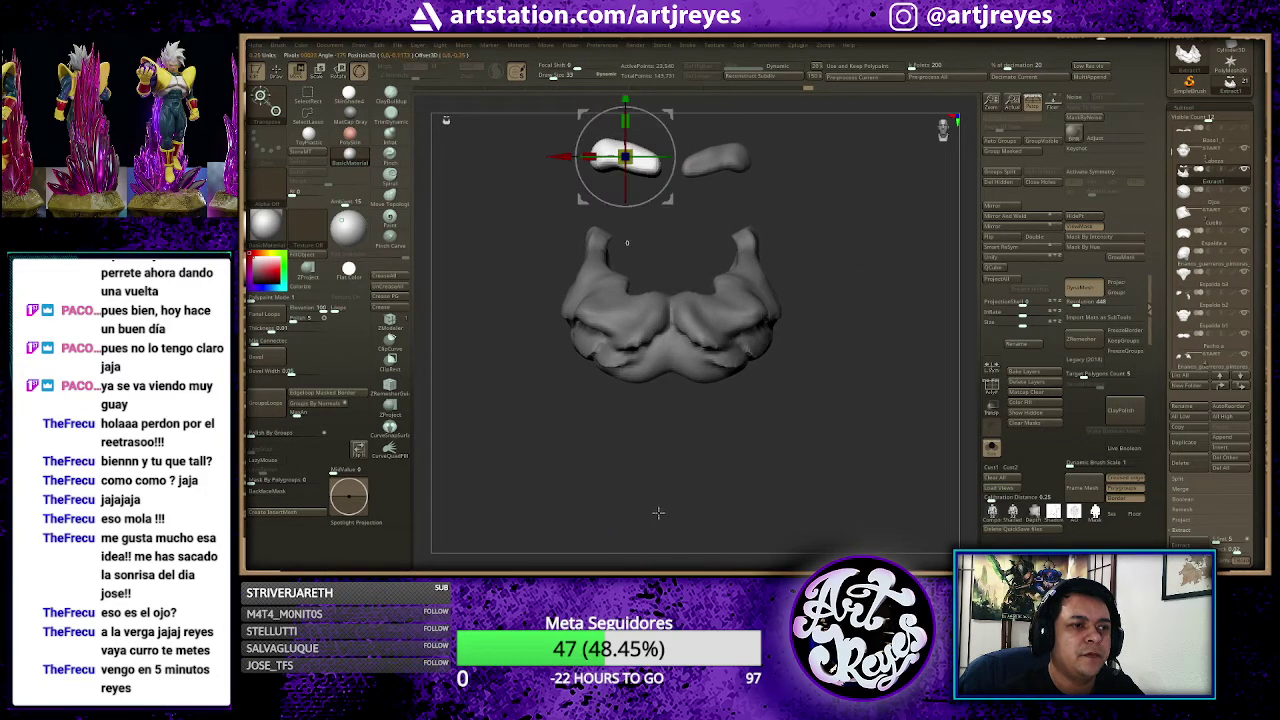
Step: Move the left eyebrow piece up and right and tilt it about 19 degrees
{"action": "left_click_drag", "start_coordinate": [632, 116], "coordinate": [667, 293], "text": "alt"}
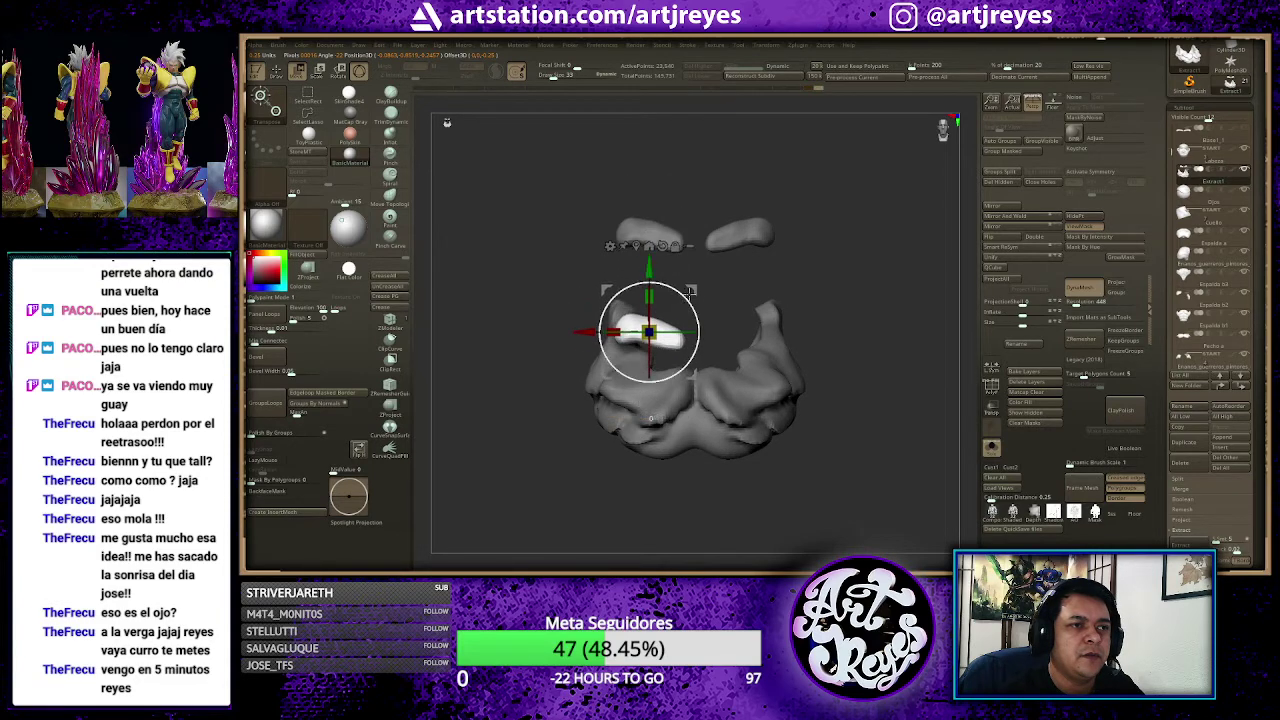
{"action": "left_click_drag", "start_coordinate": [700, 200], "coordinate": [736, 177]}
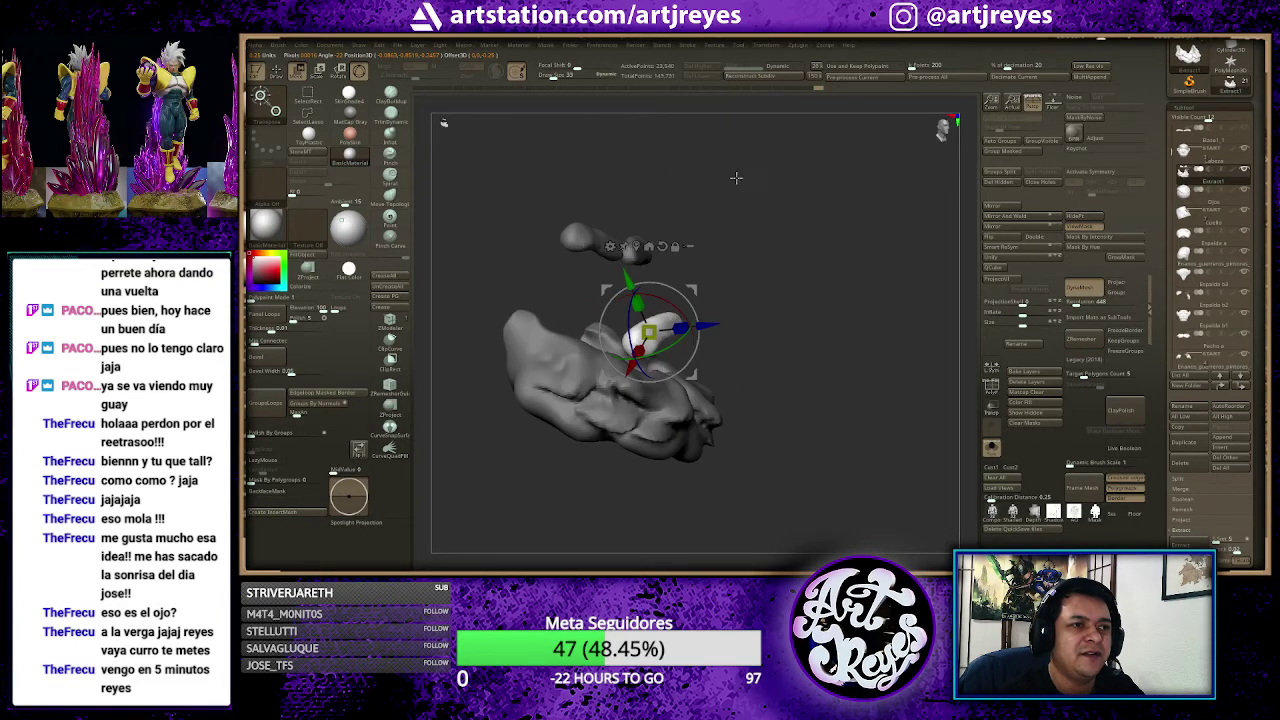
{"action": "key", "text": "f"}
{"action": "left_click_drag", "start_coordinate": [798, 259], "coordinate": [785, 289]}
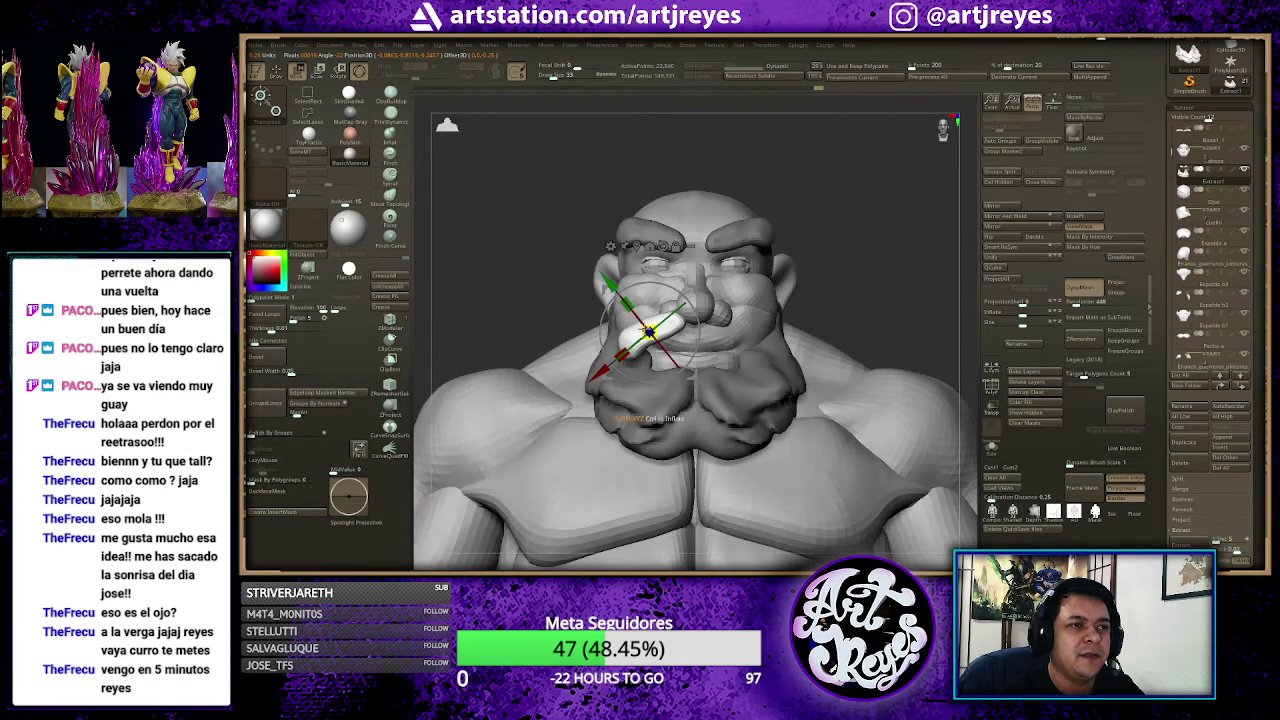
{"action": "left_click_drag", "start_coordinate": [600, 372], "coordinate": [618, 368]}
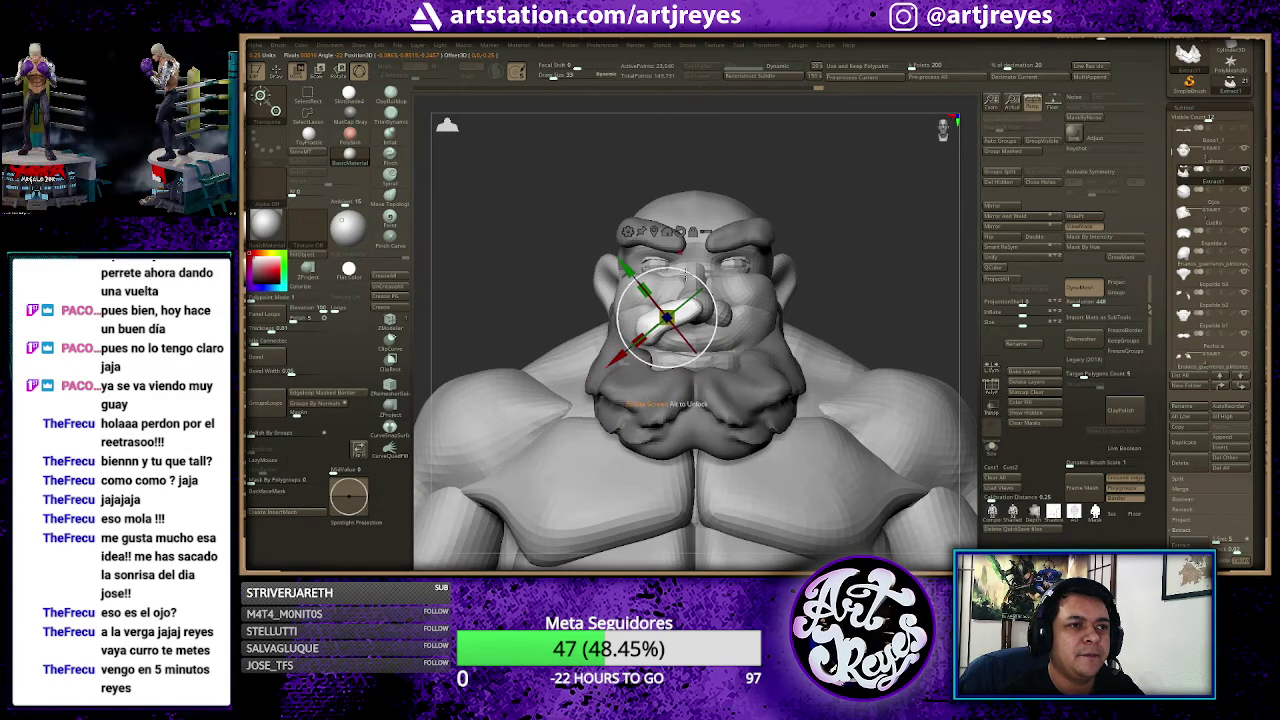
{"action": "left_click_drag", "start_coordinate": [686, 273], "coordinate": [700, 340]}
Step: Rotate the white mustache piece horizontal, return to Draw, and mask its right side
{"action": "left_click_drag", "start_coordinate": [707, 240], "coordinate": [670, 354]}
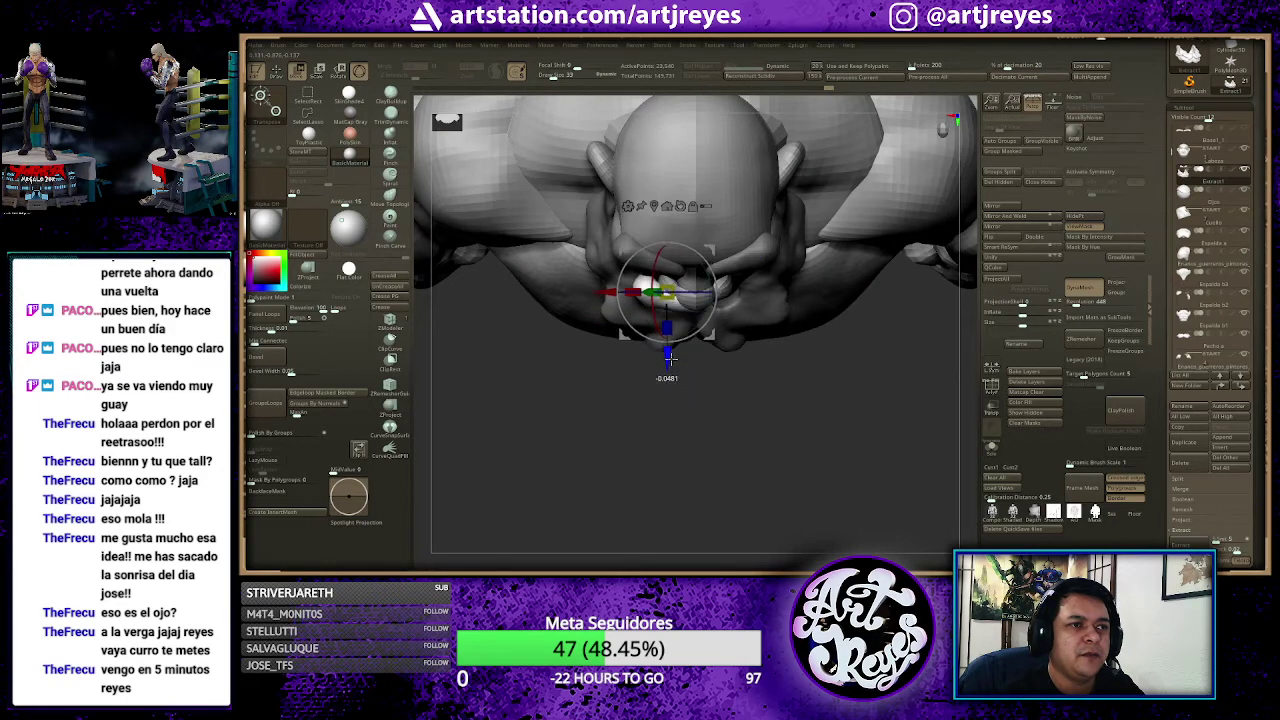
{"action": "left_click_drag", "start_coordinate": [705, 396], "coordinate": [739, 328]}
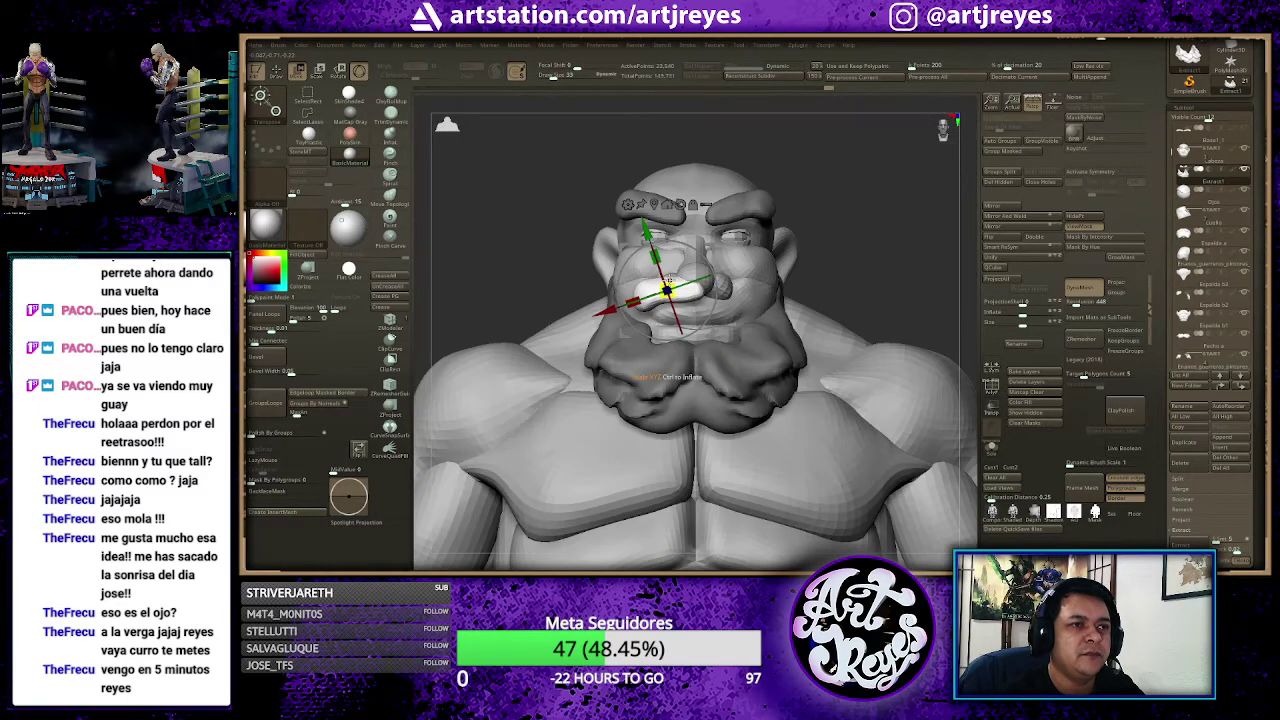
{"action": "mouse_move", "coordinate": [606, 310]}
{"action": "left_mouse_down"}
{"action": "mouse_move", "coordinate": [632, 225]}
{"action": "mouse_move", "coordinate": [644, 236]}
{"action": "left_mouse_up"}
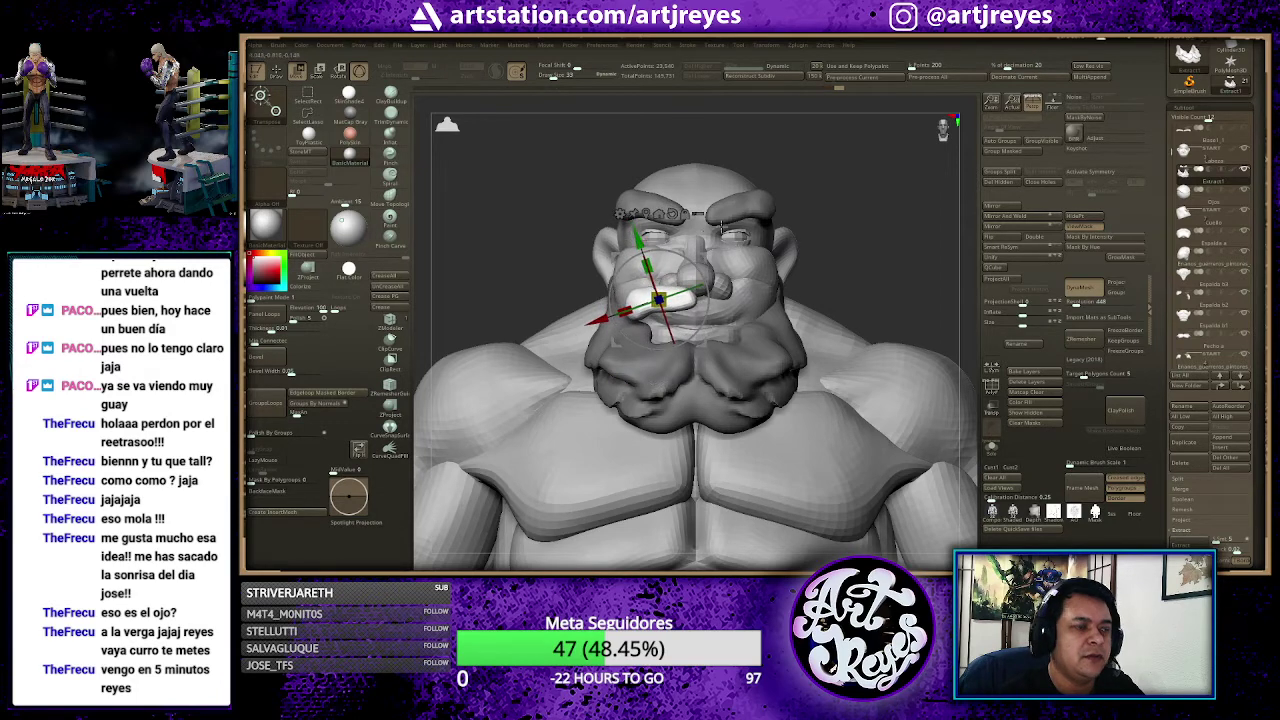
{"action": "key", "text": "q"}
{"action": "left_click_drag", "start_coordinate": [790, 140], "coordinate": [748, 230], "text": "ctrl"}
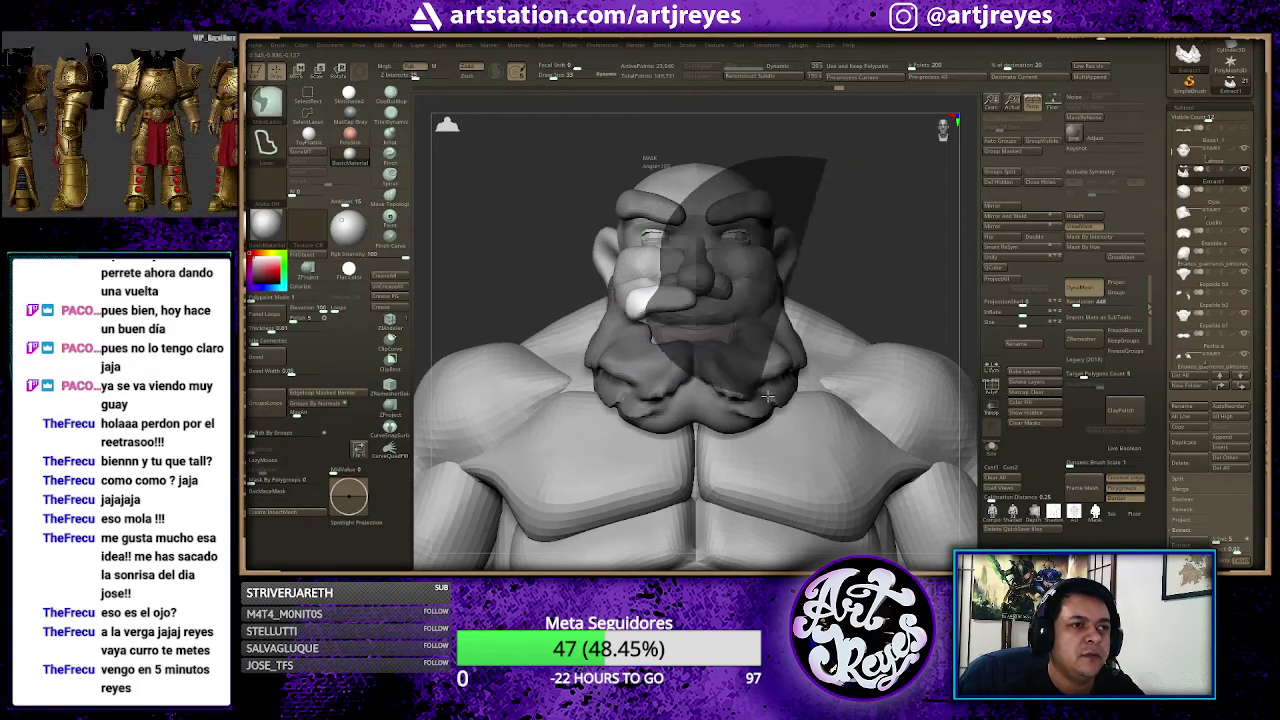
Step: Mask the right side of the head and push the white mustache piece up toward the nose
{"action": "key", "text": "w"}
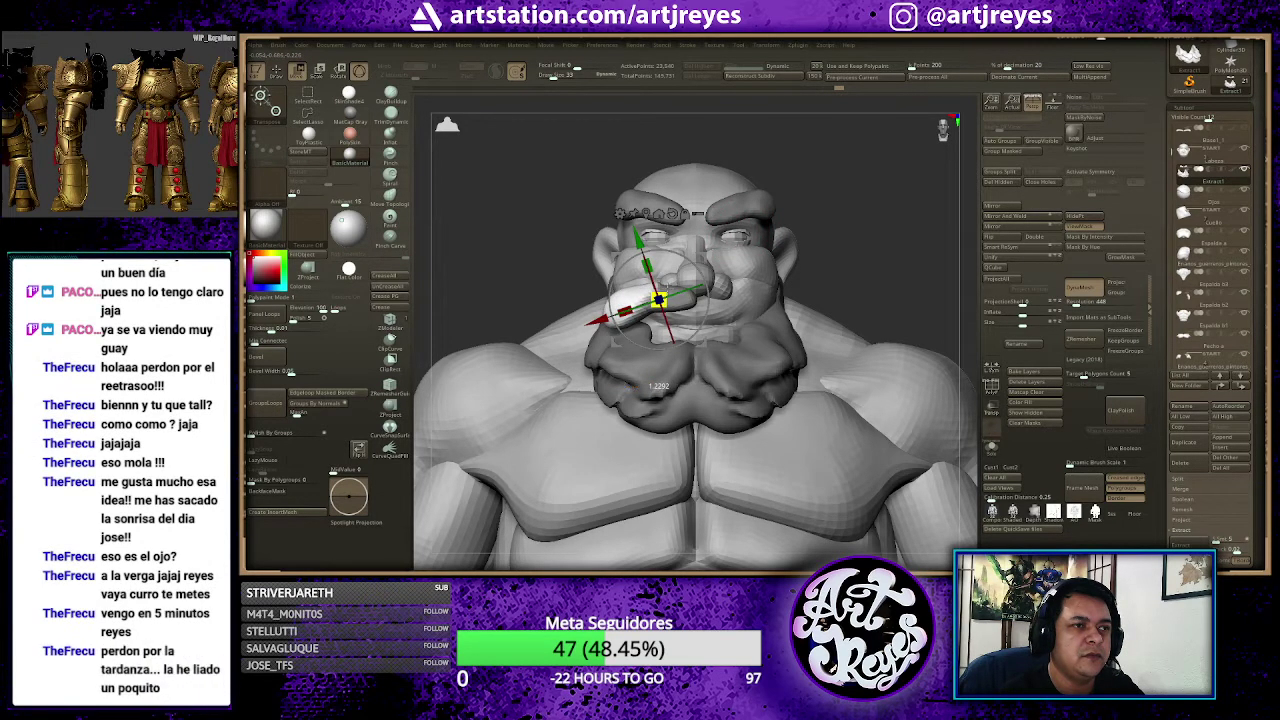
{"action": "left_click_drag", "start_coordinate": [740, 150], "coordinate": [662, 386], "text": "ctrl"}
{"action": "left_click_drag", "start_coordinate": [668, 287], "coordinate": [740, 266]}
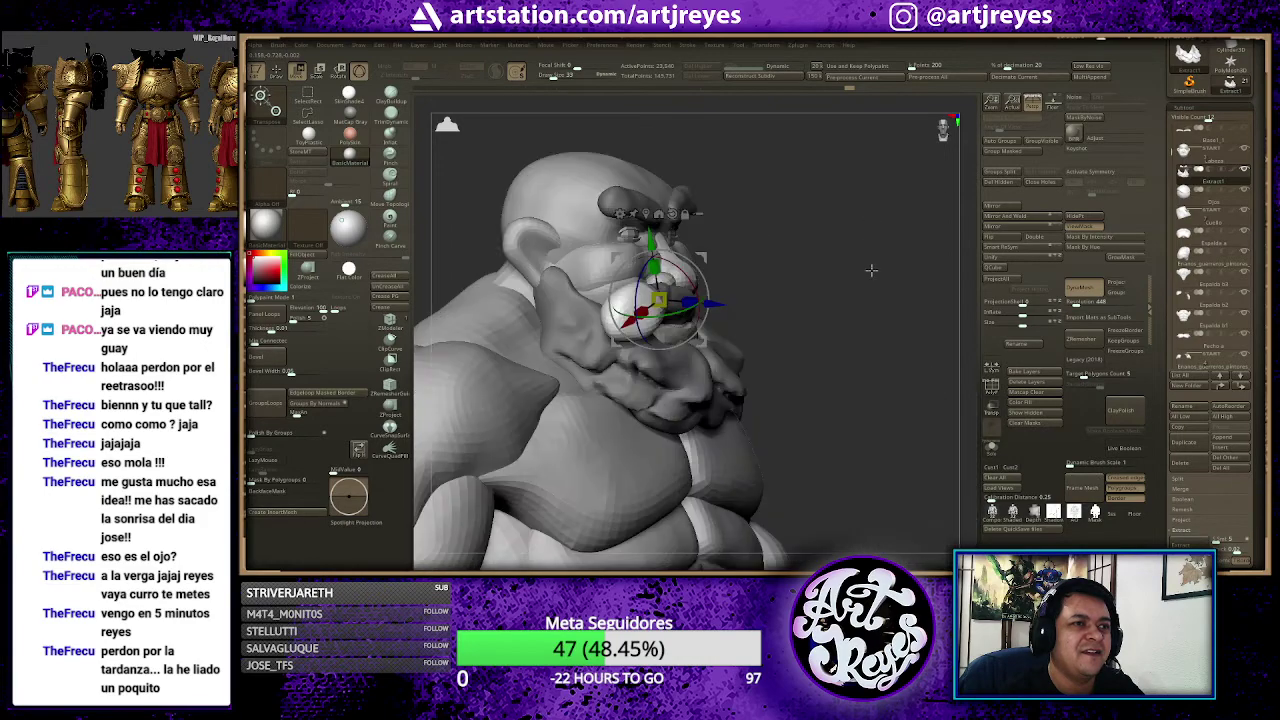
{"action": "key", "text": "q"}
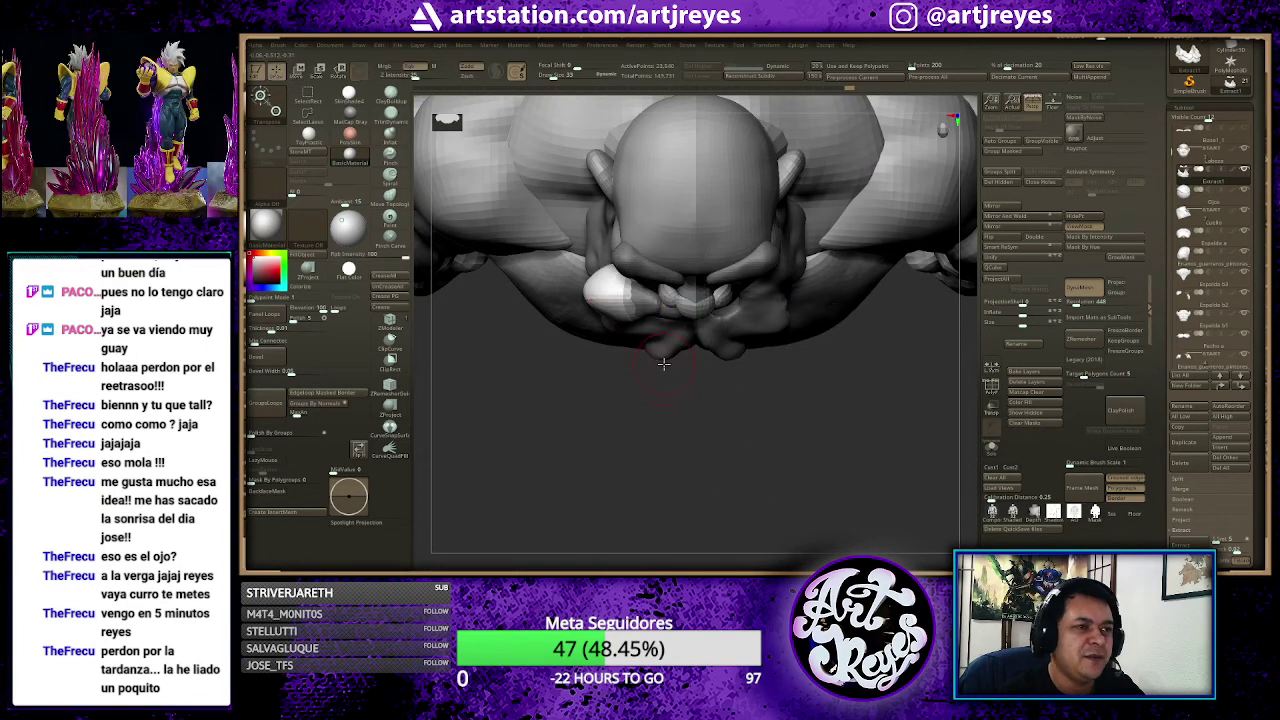
{"action": "key", "text": "space"}
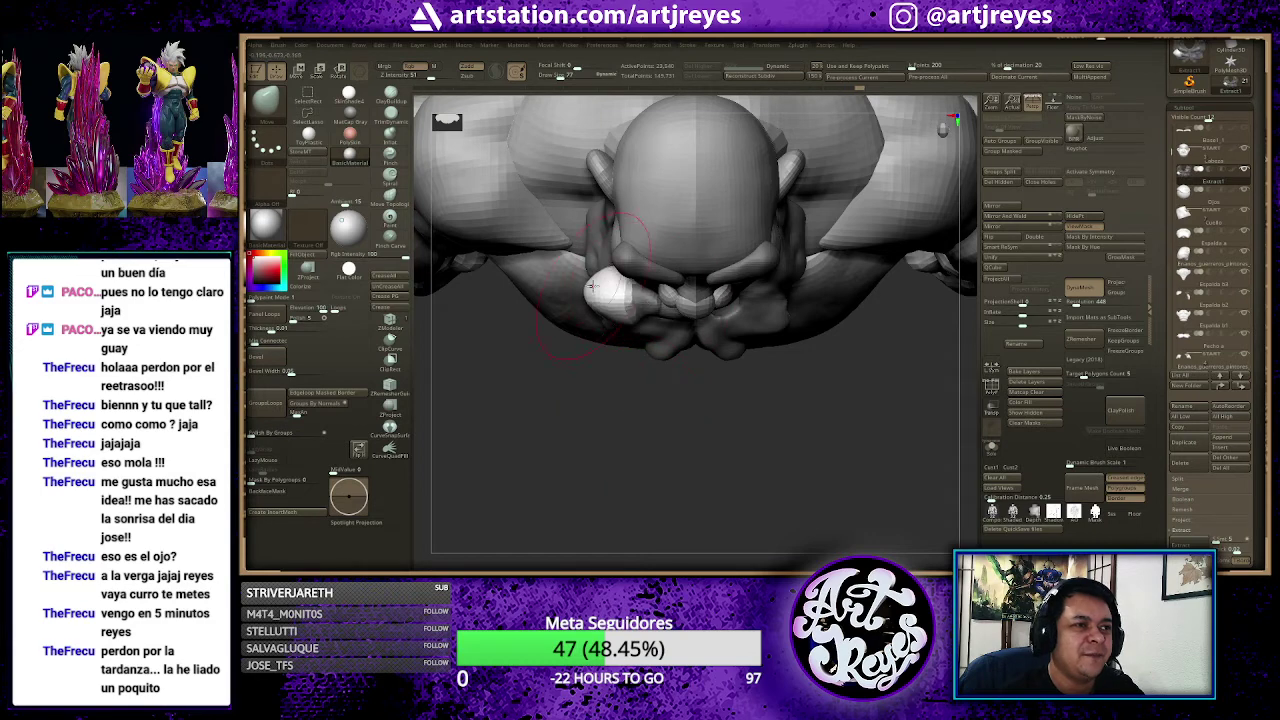
{"action": "left_click_drag", "start_coordinate": [592, 286], "coordinate": [592, 241]}
{"action": "left_click_drag", "start_coordinate": [645, 464], "coordinate": [680, 250]}
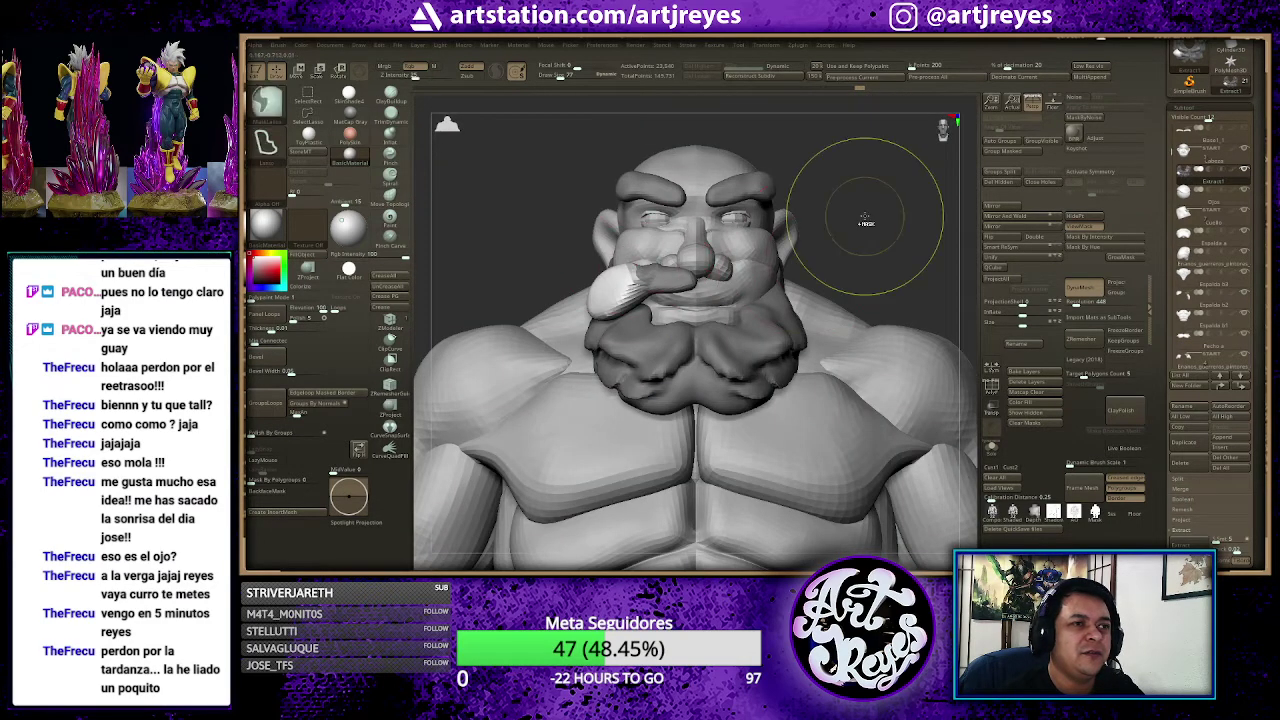
Step: Invert the mask to protect beard and brows, then swing the mustache to a flatter angle
{"action": "left_click", "coordinate": [833, 237], "text": "ctrl"}
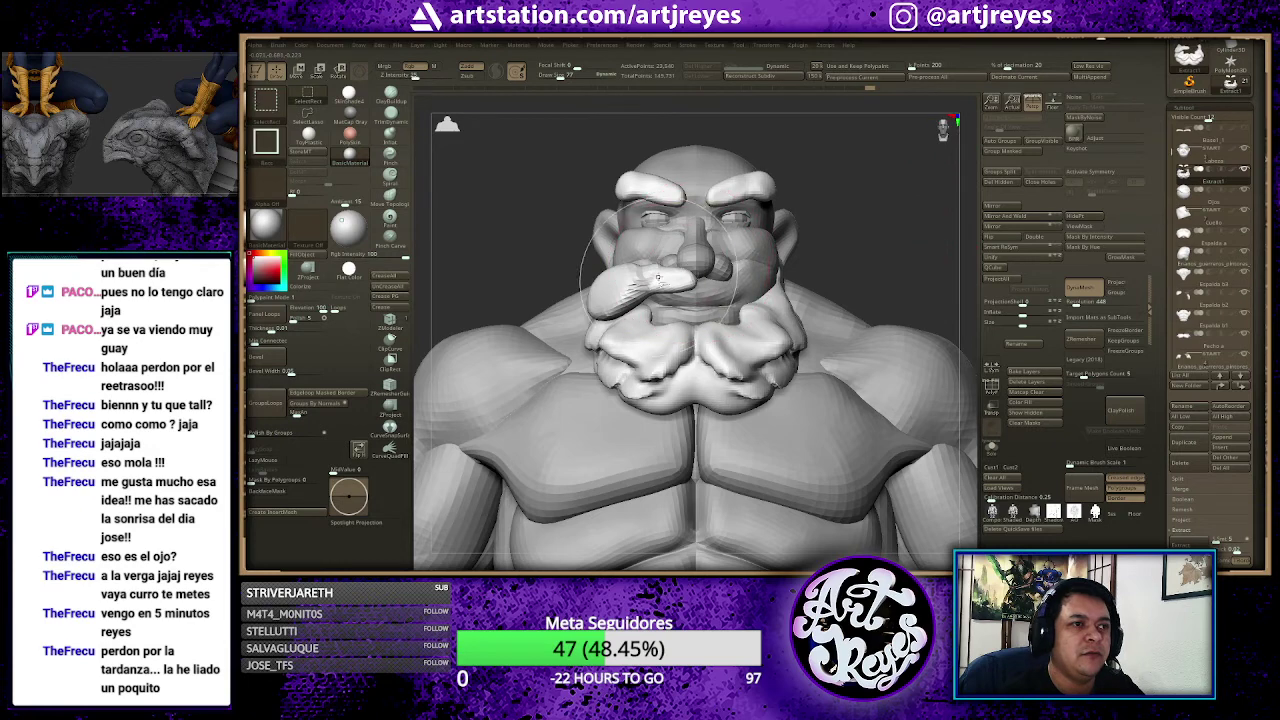
{"action": "left_click", "coordinate": [889, 237], "text": "ctrl+shift"}
{"action": "left_click", "coordinate": [870, 225], "text": "ctrl+shift"}
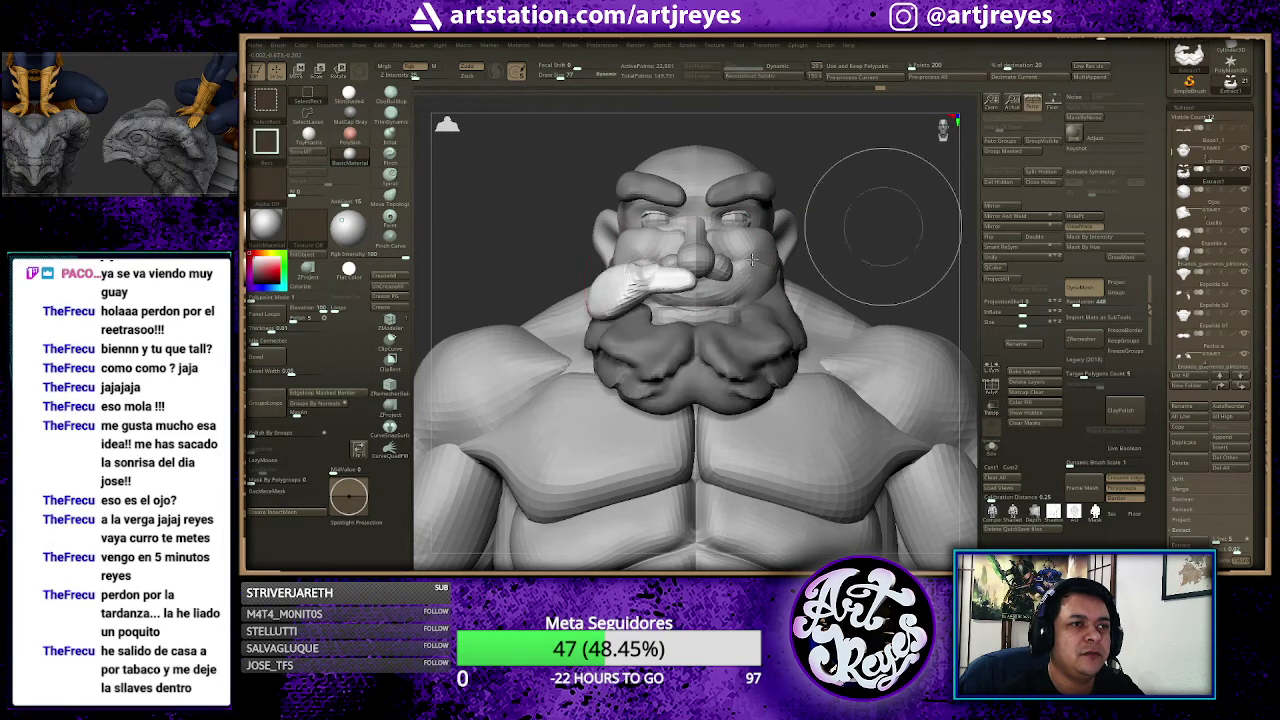
{"action": "left_click_drag", "start_coordinate": [670, 251], "coordinate": [685, 270]}
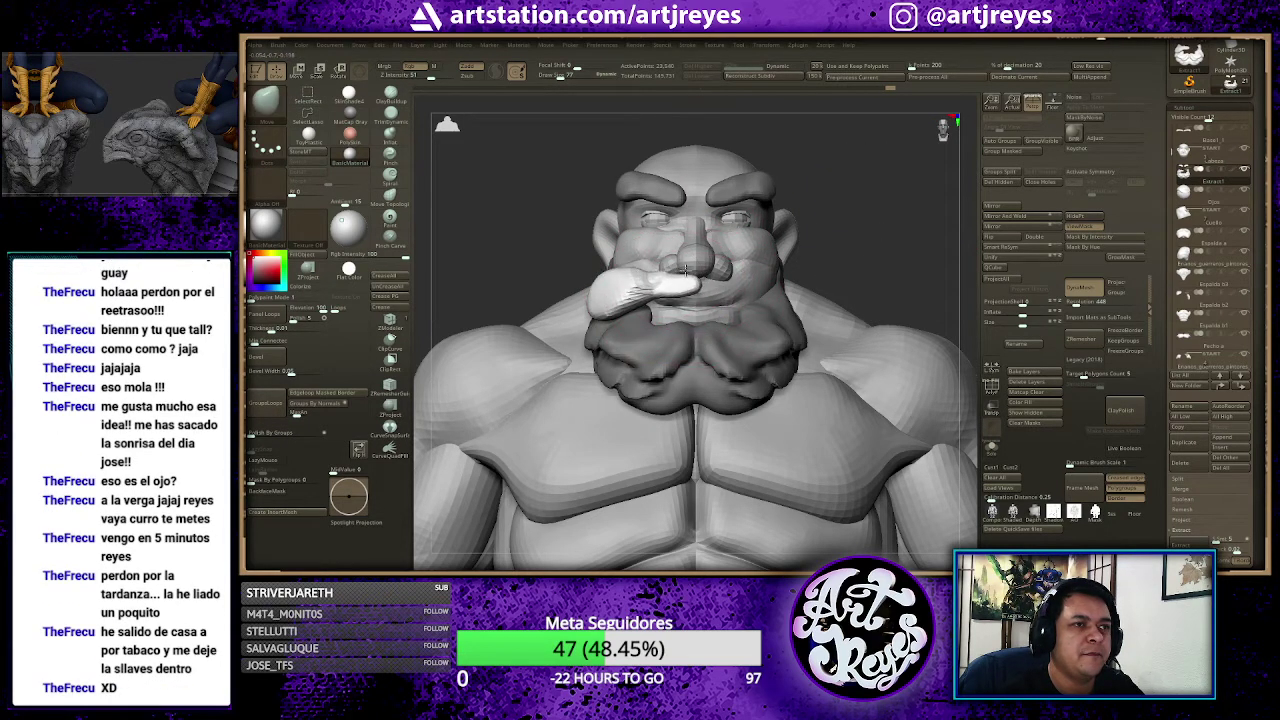
{"action": "left_click_drag", "start_coordinate": [863, 255], "coordinate": [701, 277]}
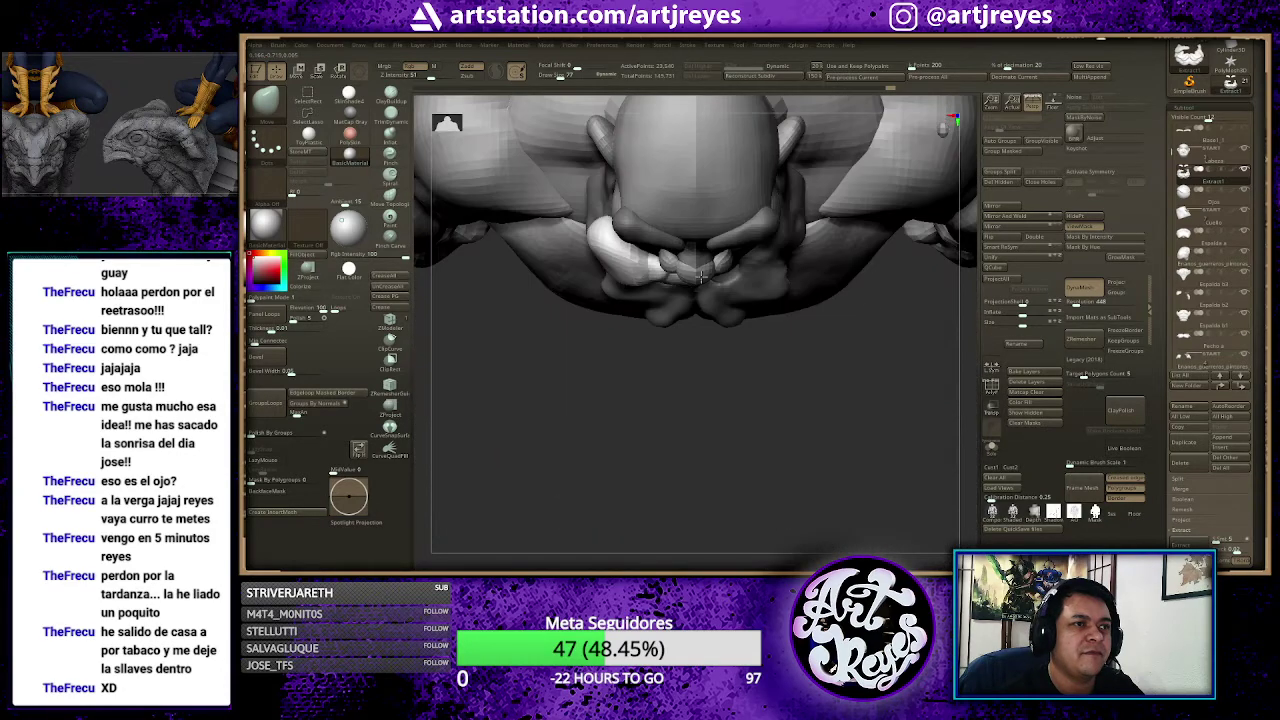
{"action": "left_click_drag", "start_coordinate": [602, 235], "coordinate": [614, 228]}
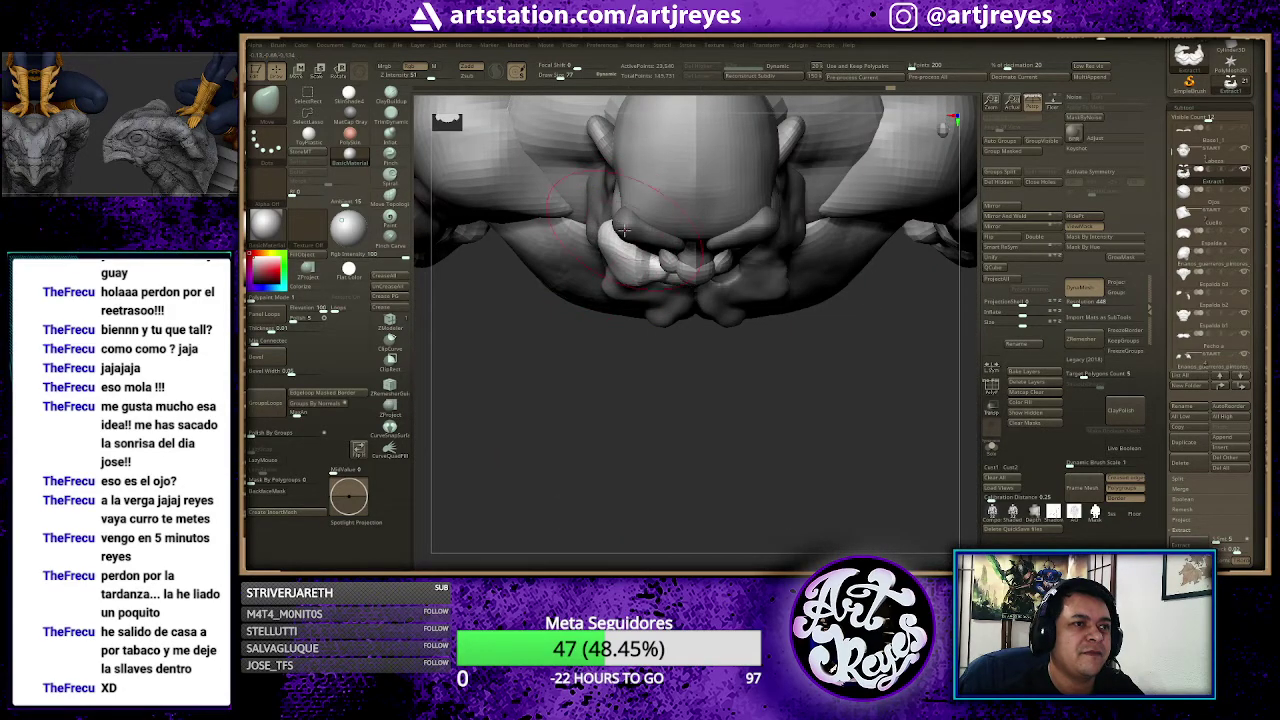
{"action": "key", "text": "space"}
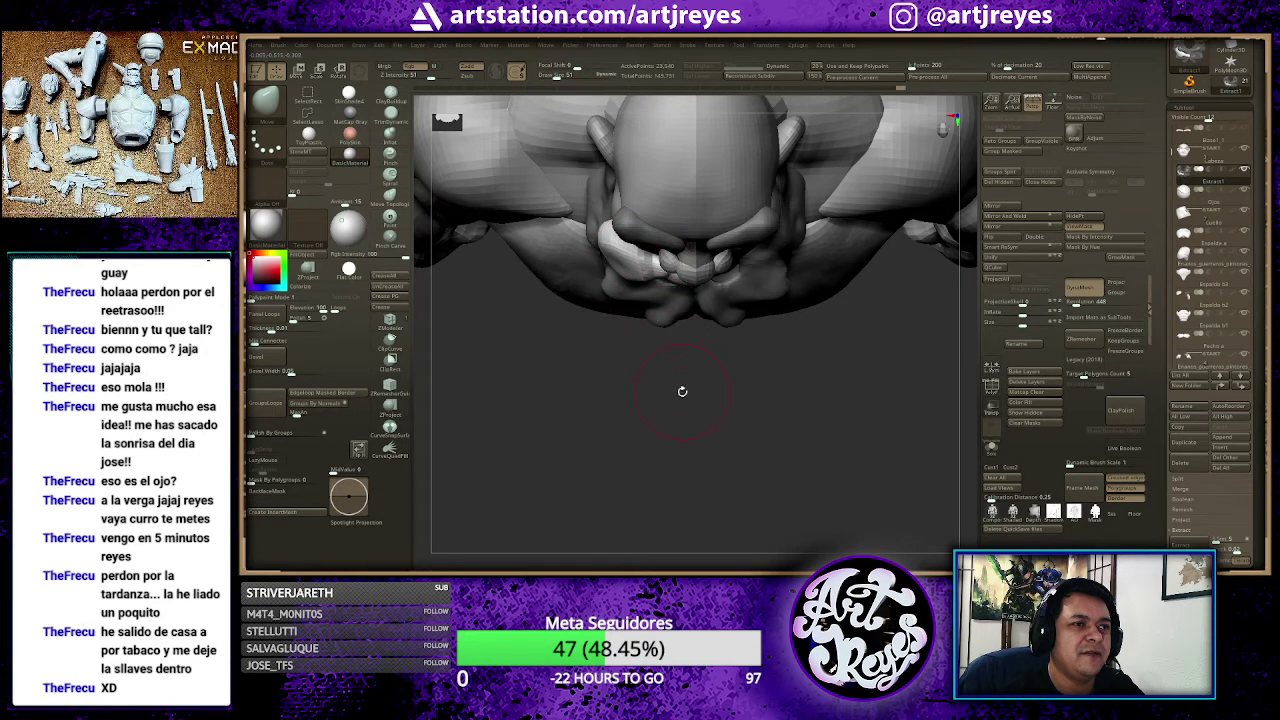
{"action": "left_click_drag", "start_coordinate": [682, 391], "coordinate": [699, 308]}
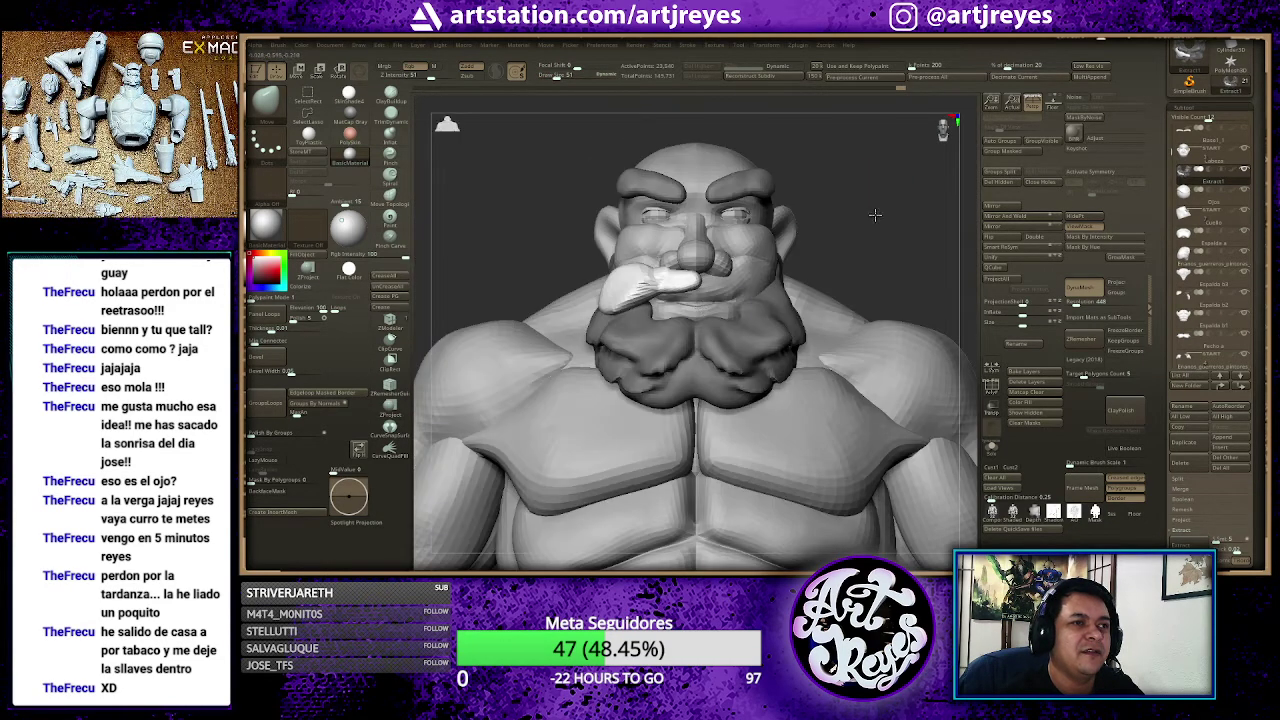
Step: Switch to a different sculpting brush through the brush picker
{"action": "left_click_drag", "start_coordinate": [875, 214], "coordinate": [730, 228]}
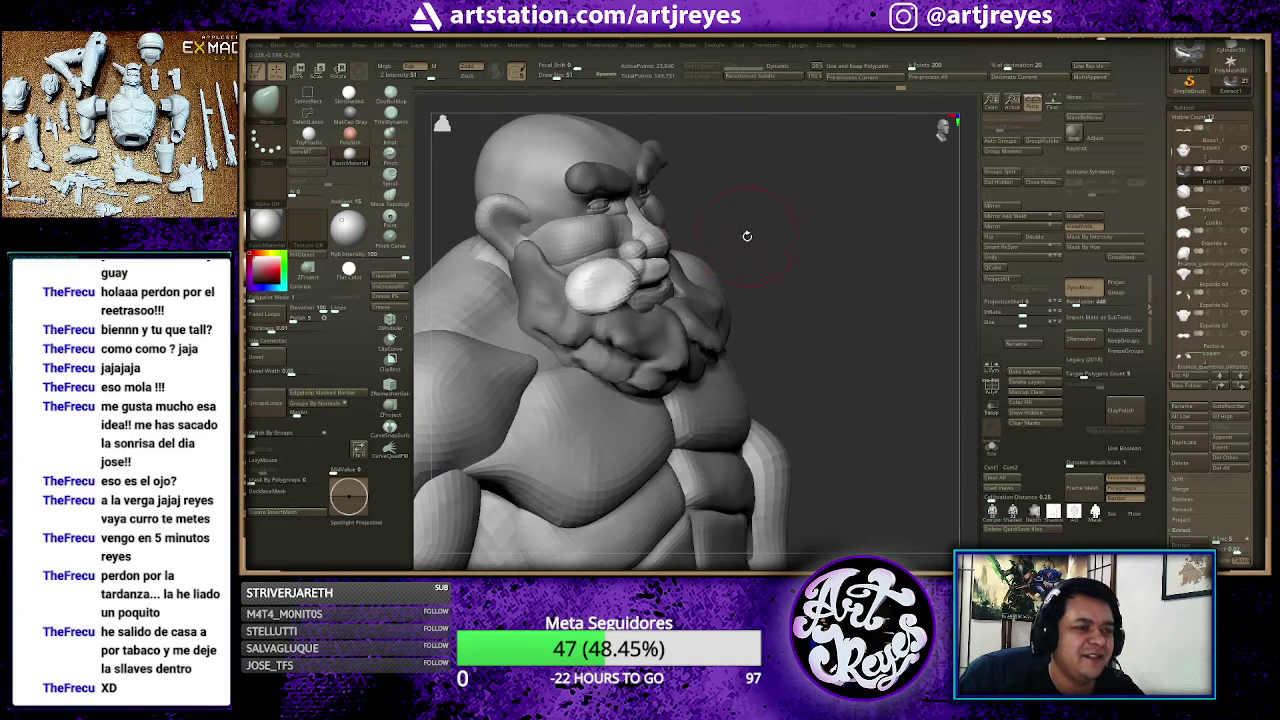
{"action": "key", "text": "b"}
{"action": "key", "text": "c"}
{"action": "key", "text": "b"}
{"action": "key", "text": "space"}
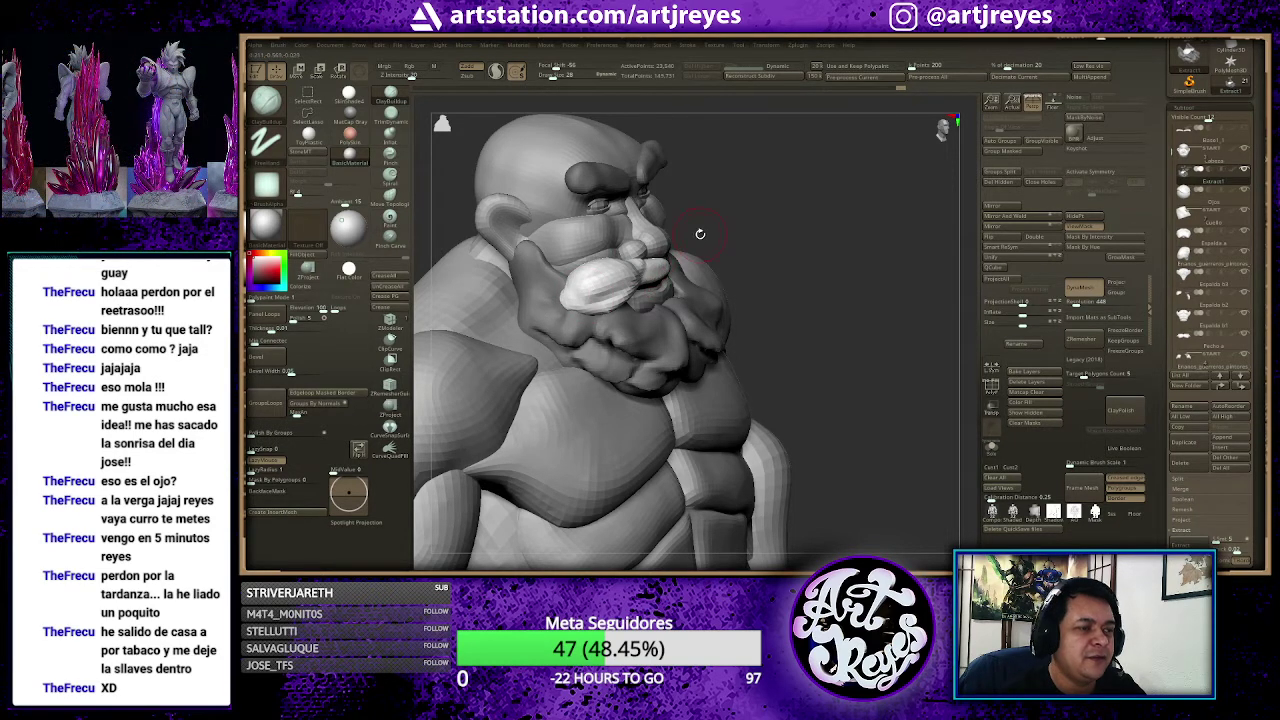
{"action": "key", "text": "b"}
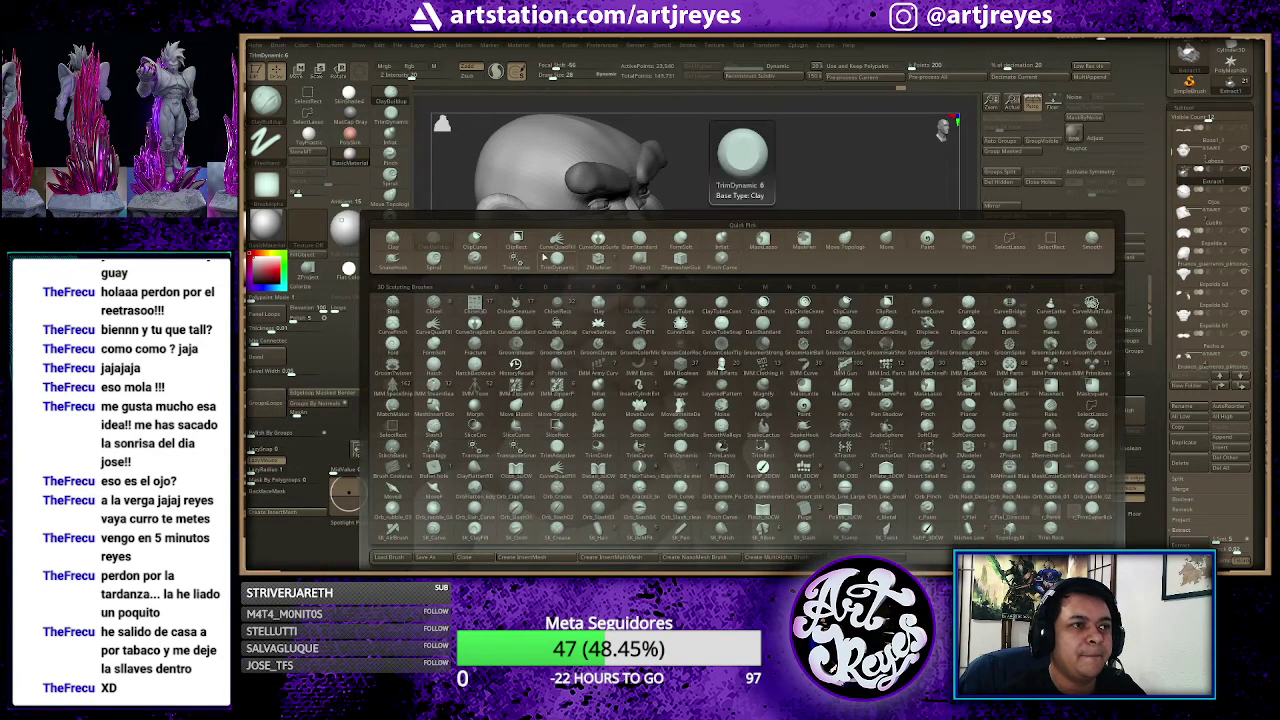
Step: Pick a new sculpt brush, shrink Draw Size to 28, and refine the mustache curl
{"action": "key", "text": "b"}
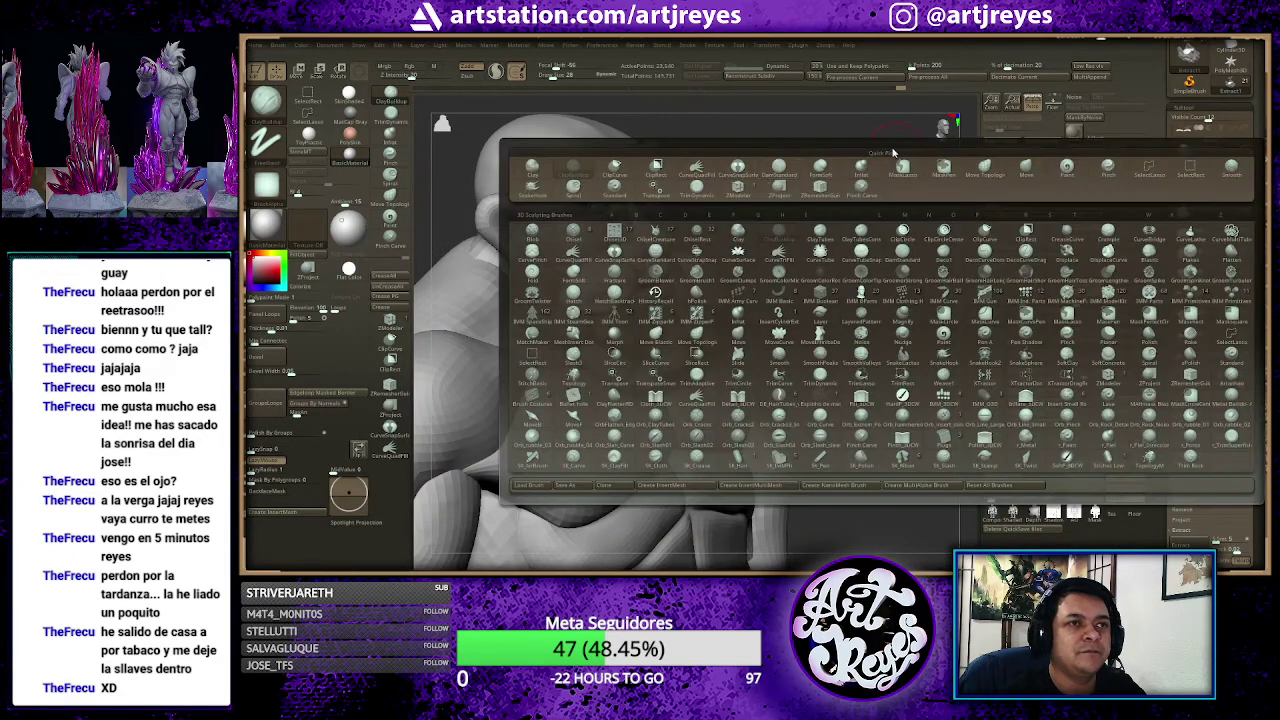
{"action": "left_click", "coordinate": [573, 190]}
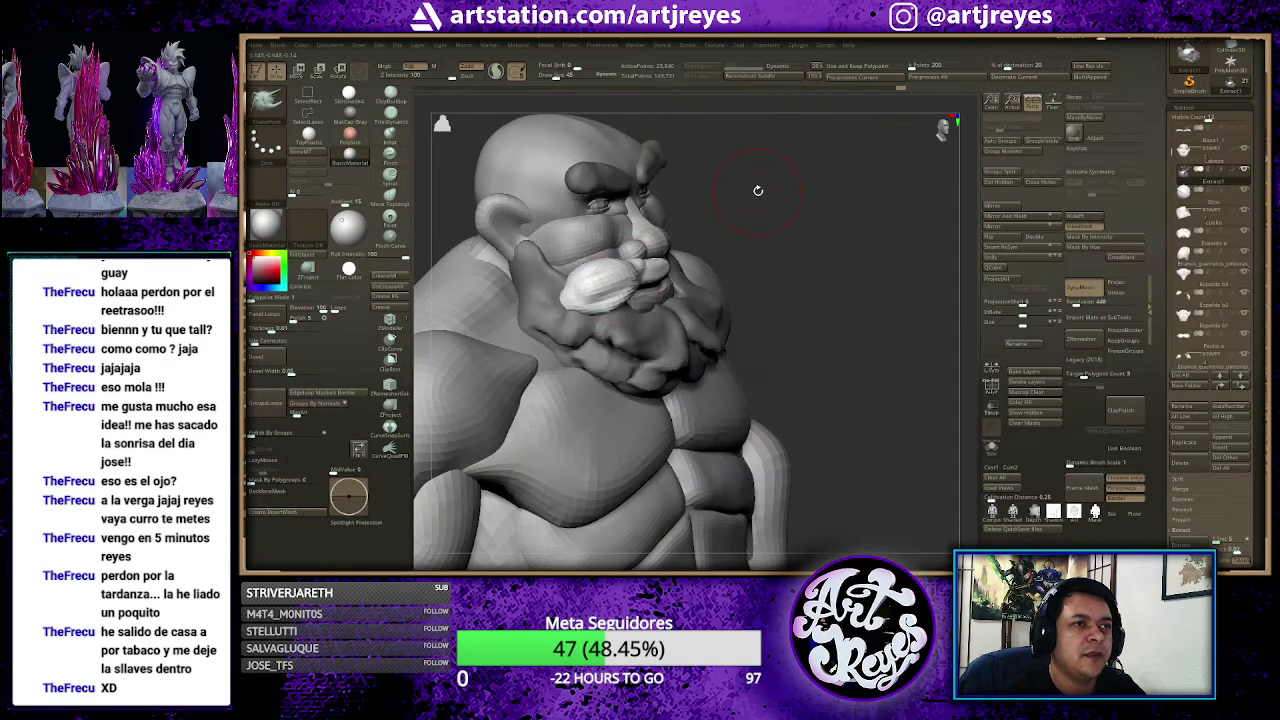
{"action": "key", "text": "space"}
{"action": "left_click_drag", "start_coordinate": [757, 190], "coordinate": [748, 190]}
{"action": "mouse_move", "coordinate": [600, 280]}
{"action": "left_mouse_down"}
{"action": "mouse_move", "coordinate": [548, 305]}
{"action": "mouse_move", "coordinate": [556, 282]}
{"action": "left_mouse_up"}
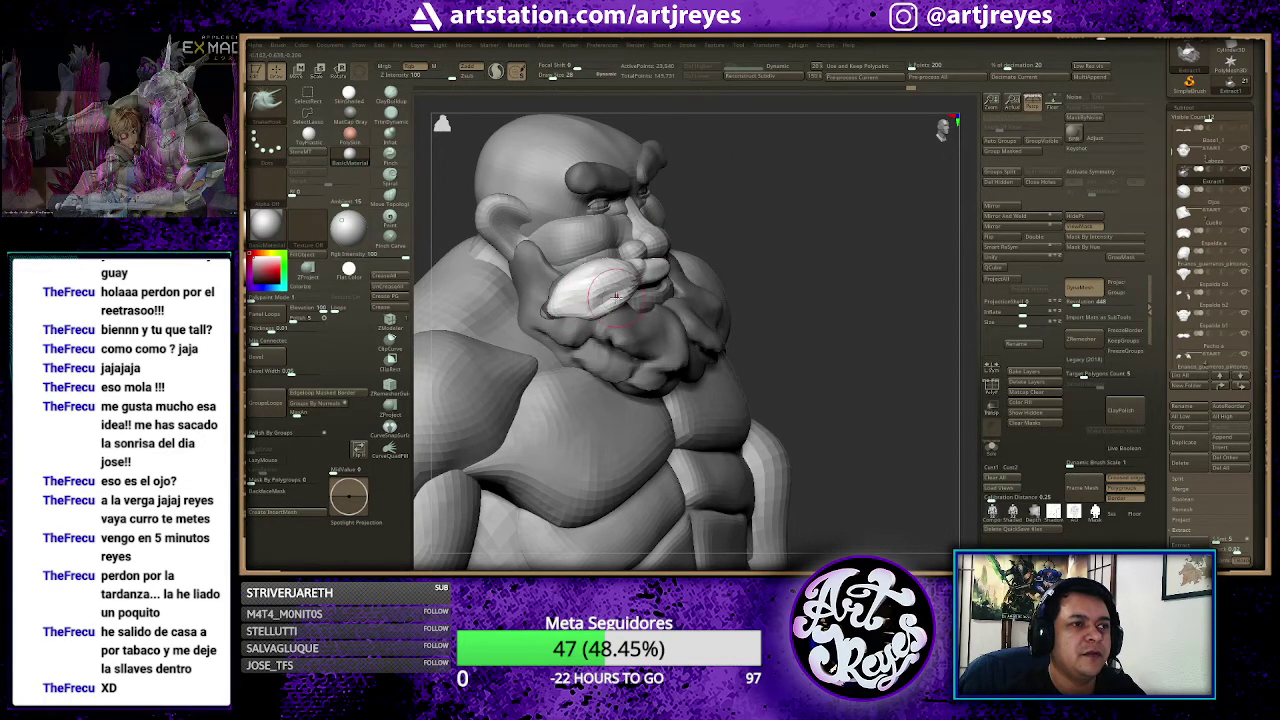
{"action": "left_click_drag", "start_coordinate": [870, 220], "coordinate": [758, 198], "text": "shift"}
Step: Clear the mask and use Mirror And Weld to copy the mustache to the other side
{"action": "left_click", "coordinate": [890, 230], "text": "ctrl"}
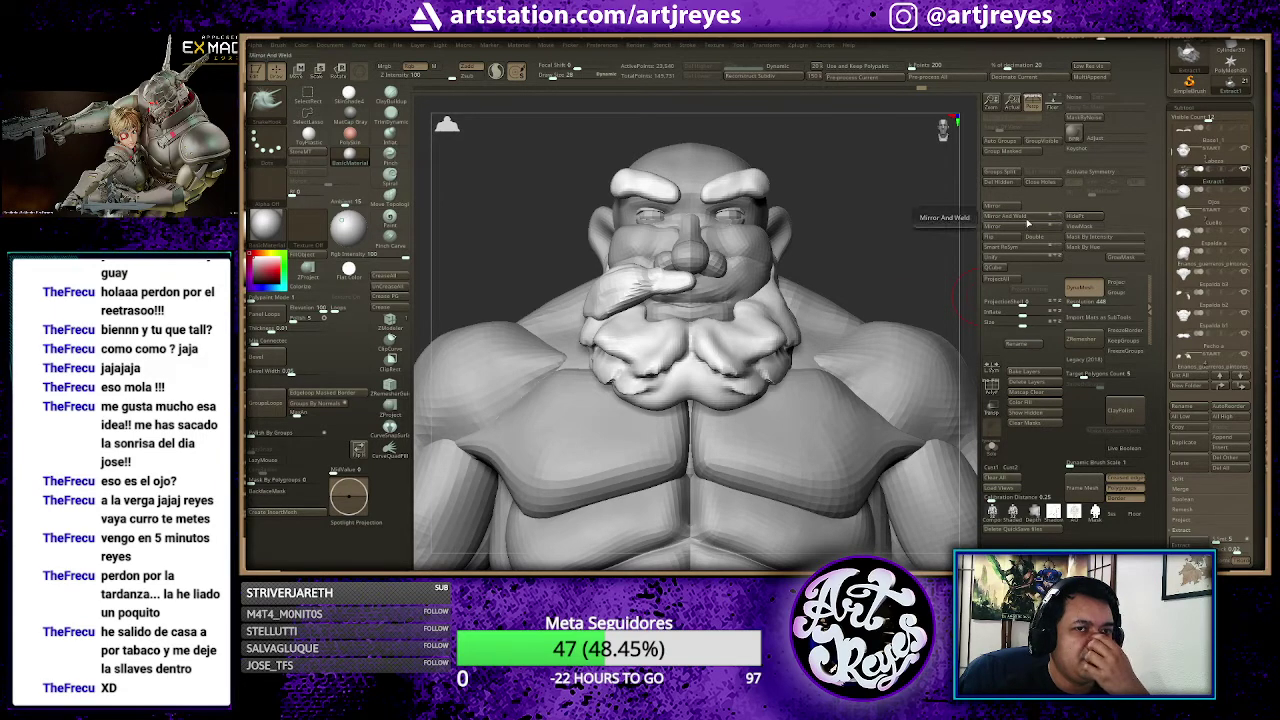
{"action": "left_click", "coordinate": [1027, 220]}
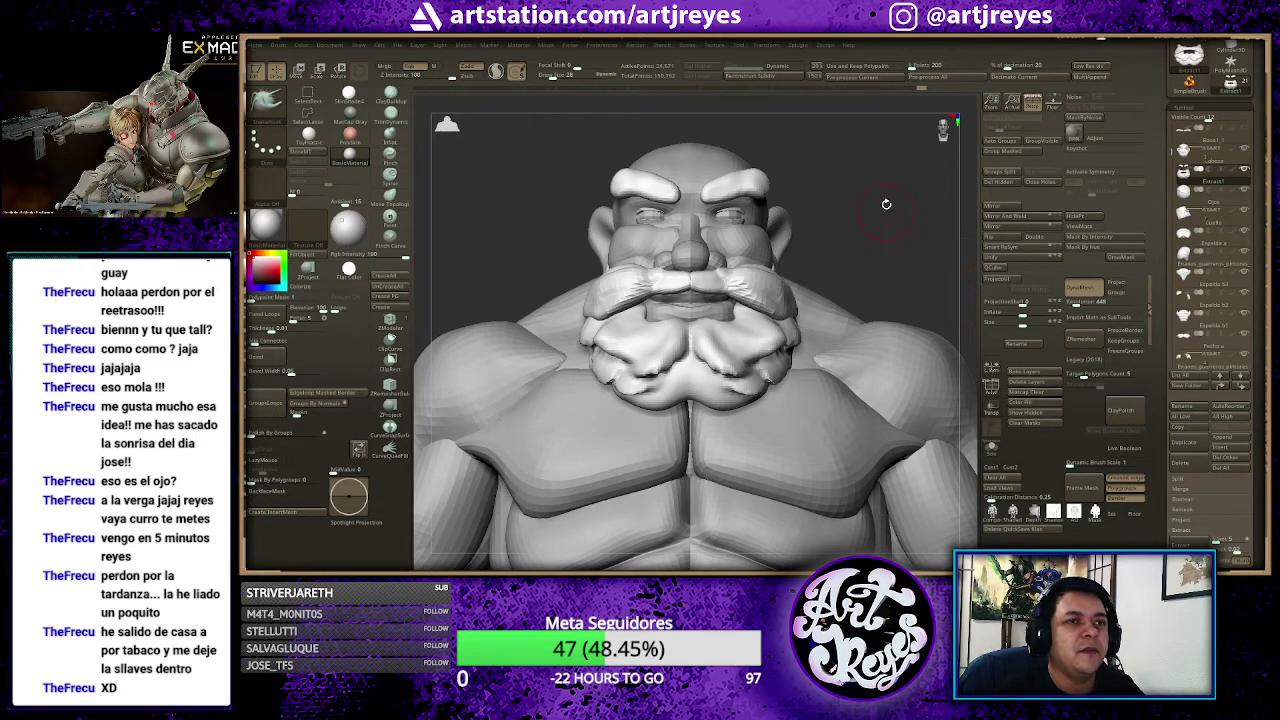
{"action": "mouse_move", "coordinate": [862, 231]}
{"action": "left_mouse_down"}
{"action": "mouse_move", "coordinate": [895, 238]}
{"action": "mouse_move", "coordinate": [787, 226]}
{"action": "mouse_move", "coordinate": [857, 200]}
{"action": "mouse_move", "coordinate": [811, 223]}
{"action": "mouse_move", "coordinate": [829, 209]}
{"action": "mouse_move", "coordinate": [875, 218]}
{"action": "mouse_move", "coordinate": [860, 211]}
{"action": "left_mouse_up"}
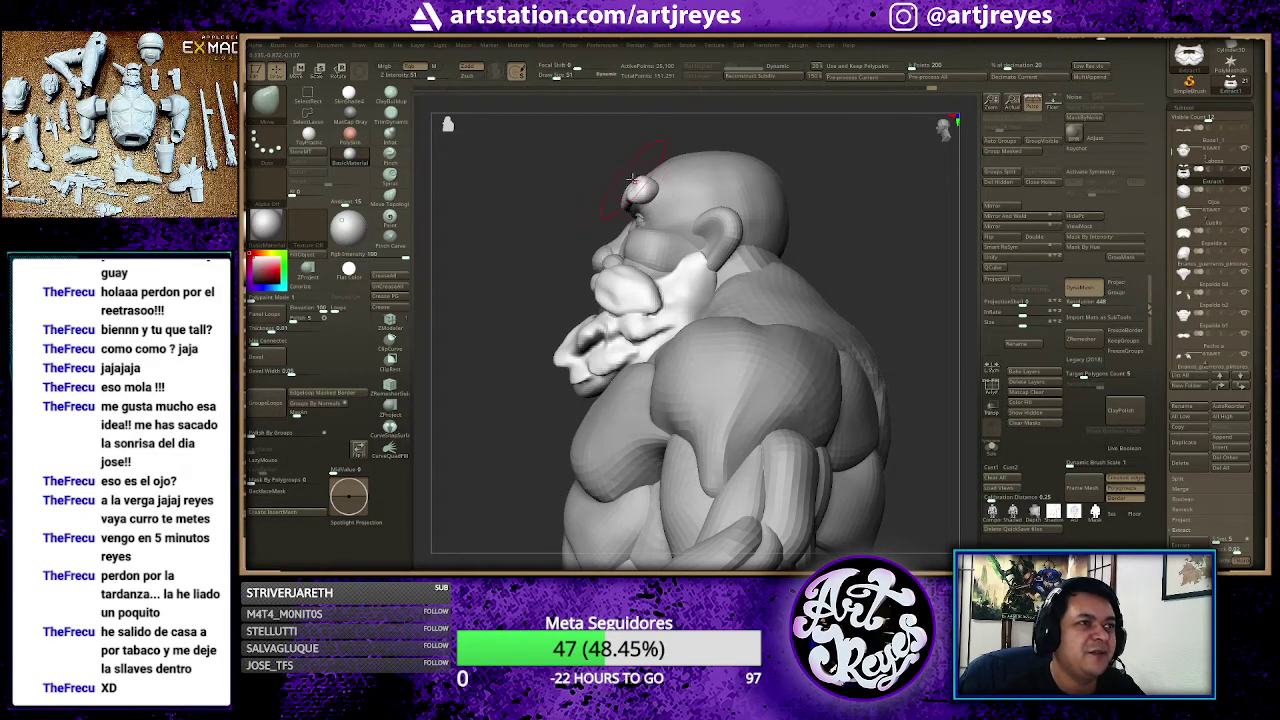
Step: Mask everything except the beard, sculpt its mass toward the chin, then clear the mask
{"action": "key", "text": "space"}
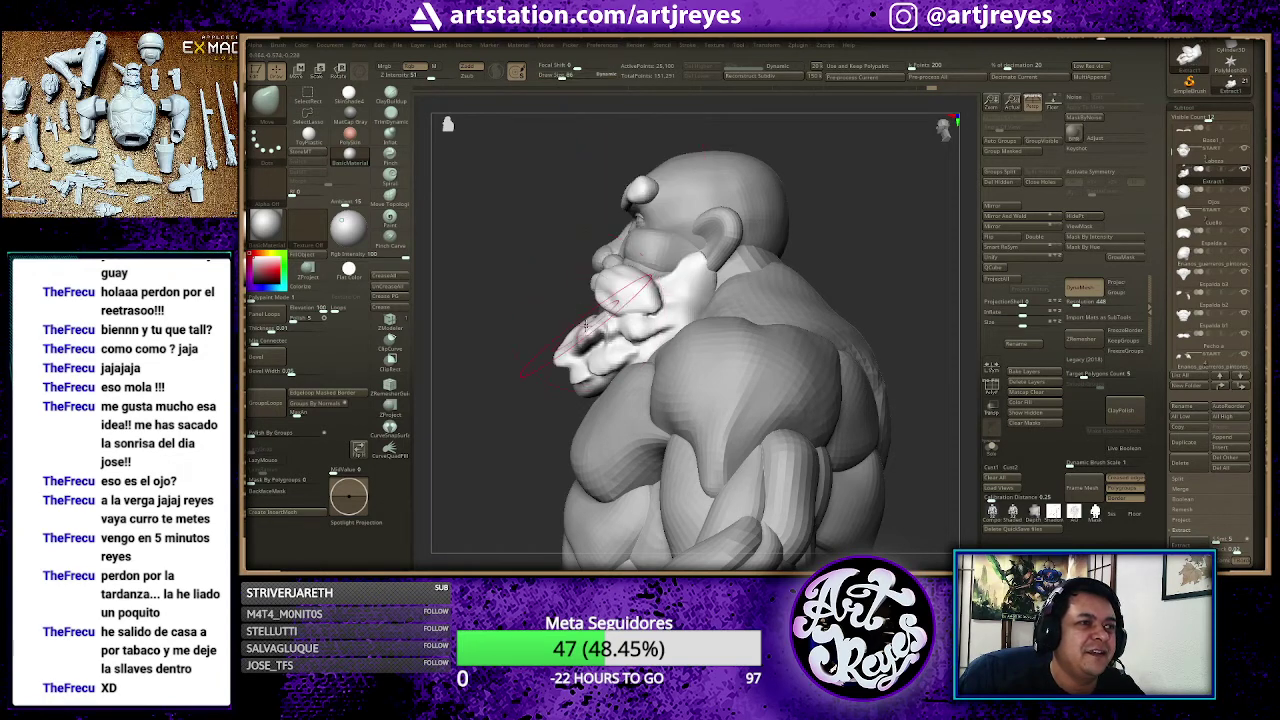
{"action": "left_click_drag", "start_coordinate": [585, 313], "coordinate": [648, 289]}
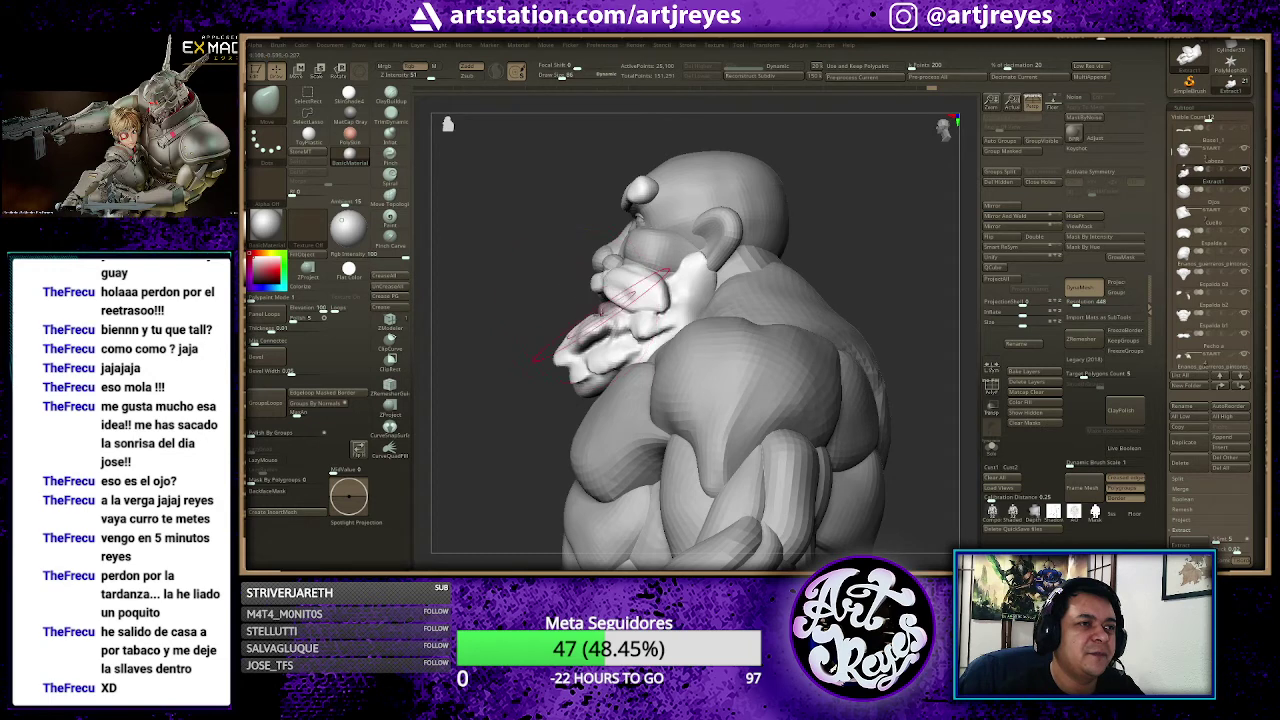
{"action": "key", "text": "ctrl"}
{"action": "mouse_move", "coordinate": [710, 322]}
{"action": "left_mouse_down", "text": "ctrl"}
{"action": "mouse_move", "coordinate": [590, 322]}
{"action": "mouse_move", "coordinate": [663, 322]}
{"action": "mouse_move", "coordinate": [567, 412]}
{"action": "mouse_move", "coordinate": [560, 395]}
{"action": "left_mouse_up", "text": "ctrl"}
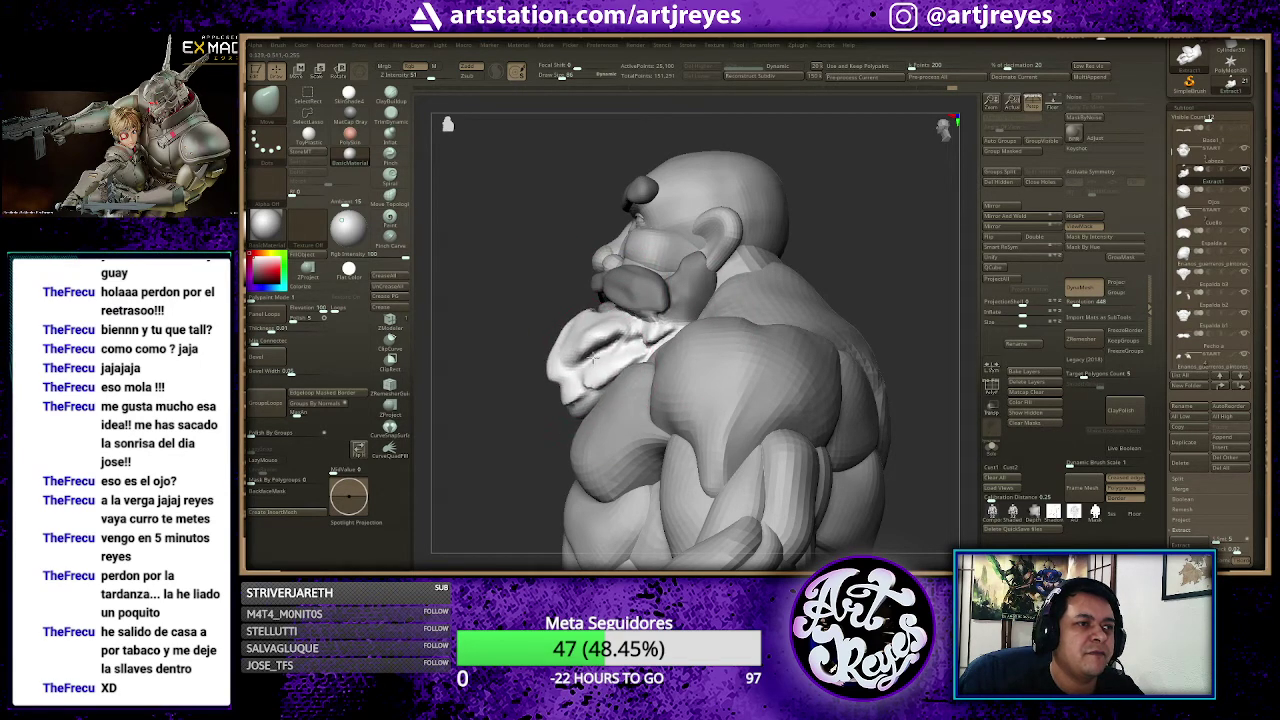
{"action": "mouse_move", "coordinate": [520, 330]}
{"action": "left_mouse_down"}
{"action": "mouse_move", "coordinate": [572, 273]}
{"action": "mouse_move", "coordinate": [793, 258]}
{"action": "left_mouse_up"}
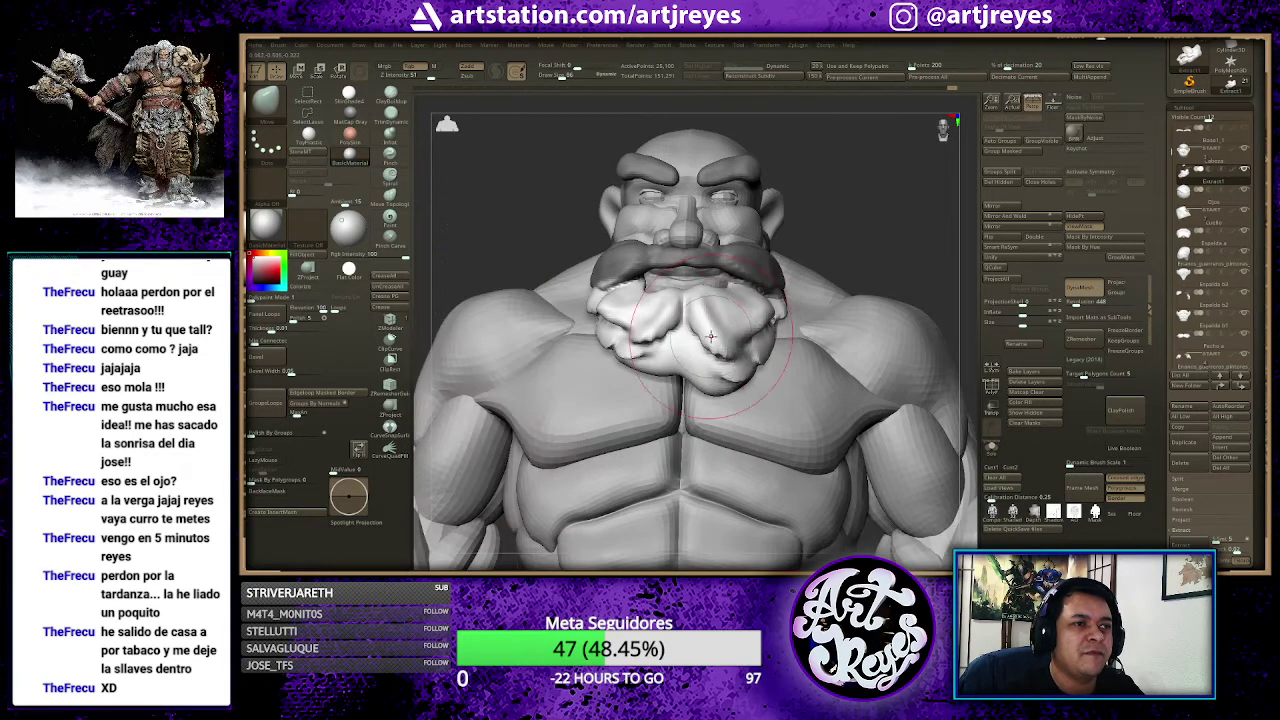
{"action": "mouse_move", "coordinate": [762, 337]}
{"action": "left_mouse_down"}
{"action": "mouse_move", "coordinate": [700, 365]}
{"action": "mouse_move", "coordinate": [680, 330]}
{"action": "mouse_move", "coordinate": [700, 360]}
{"action": "mouse_move", "coordinate": [720, 340]}
{"action": "left_mouse_up"}
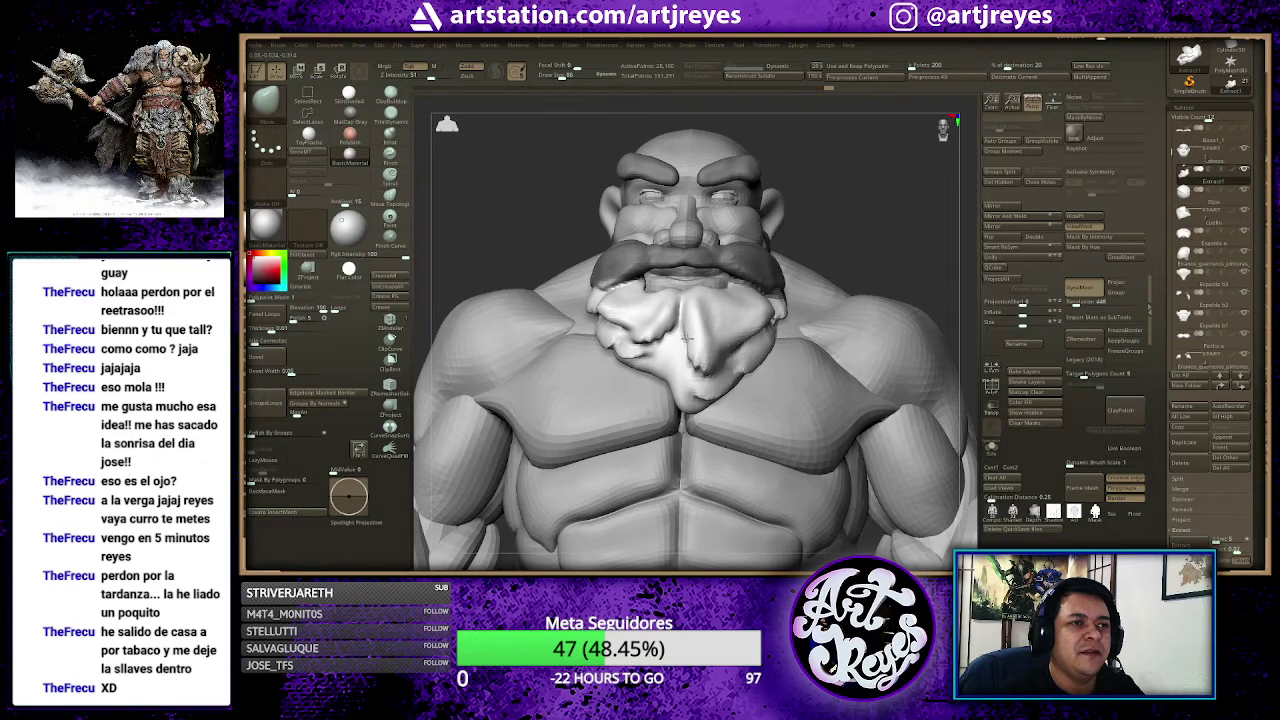
{"action": "left_click_drag", "start_coordinate": [930, 238], "coordinate": [912, 230], "text": "ctrl"}
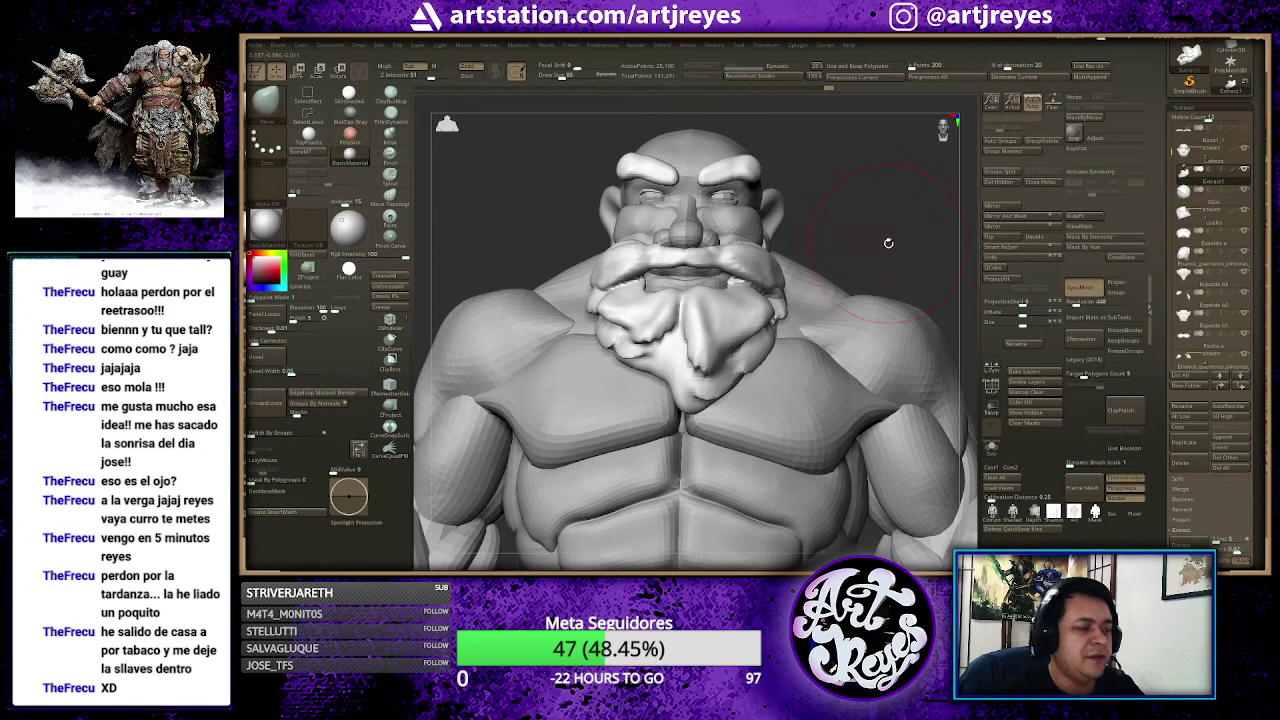
Step: Turn on symmetry and apply Mirror And Weld to the beard, retrying after an undo
{"action": "key", "text": "x"}
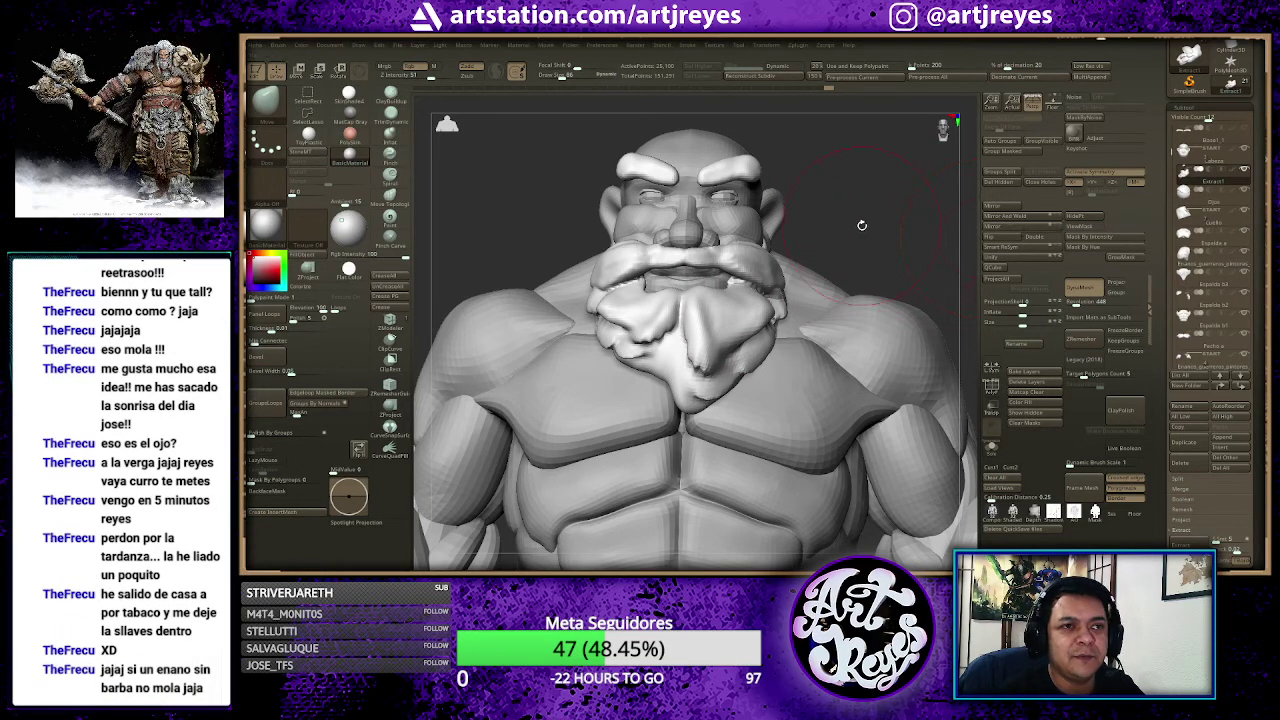
{"action": "left_click", "coordinate": [1016, 217]}
{"action": "key", "text": "ctrl+z"}
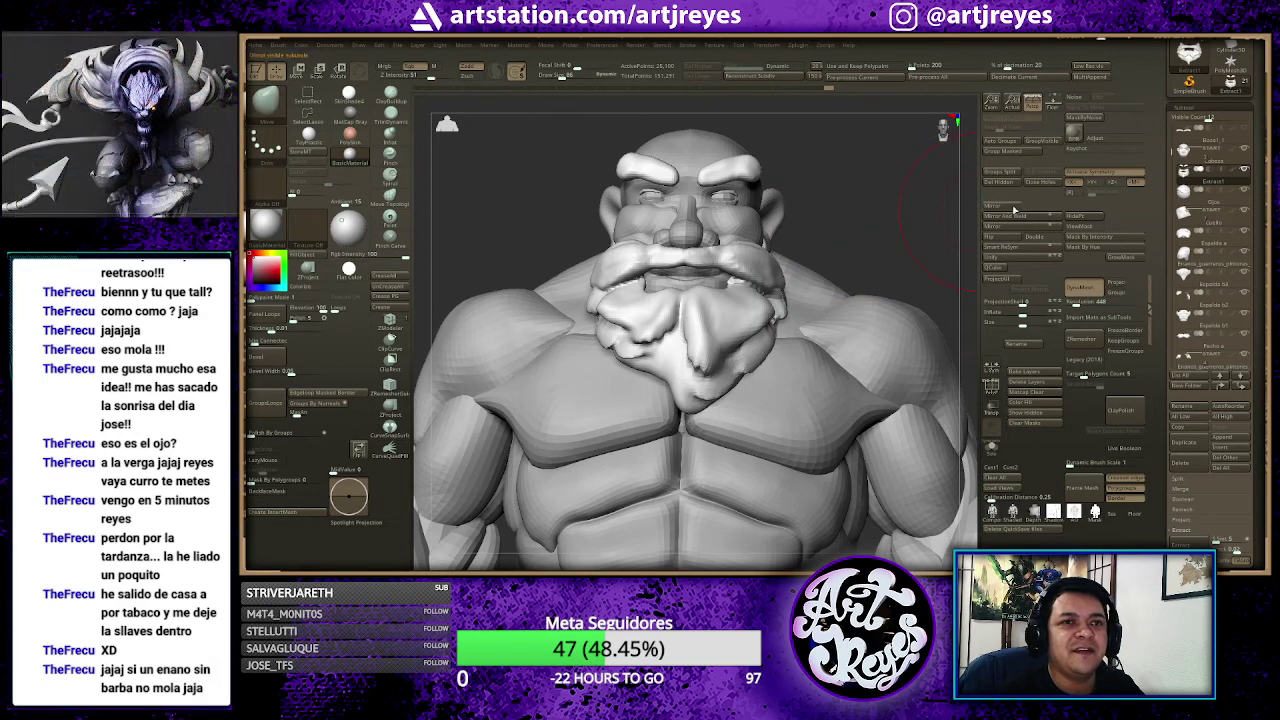
{"action": "left_click", "coordinate": [1014, 217]}
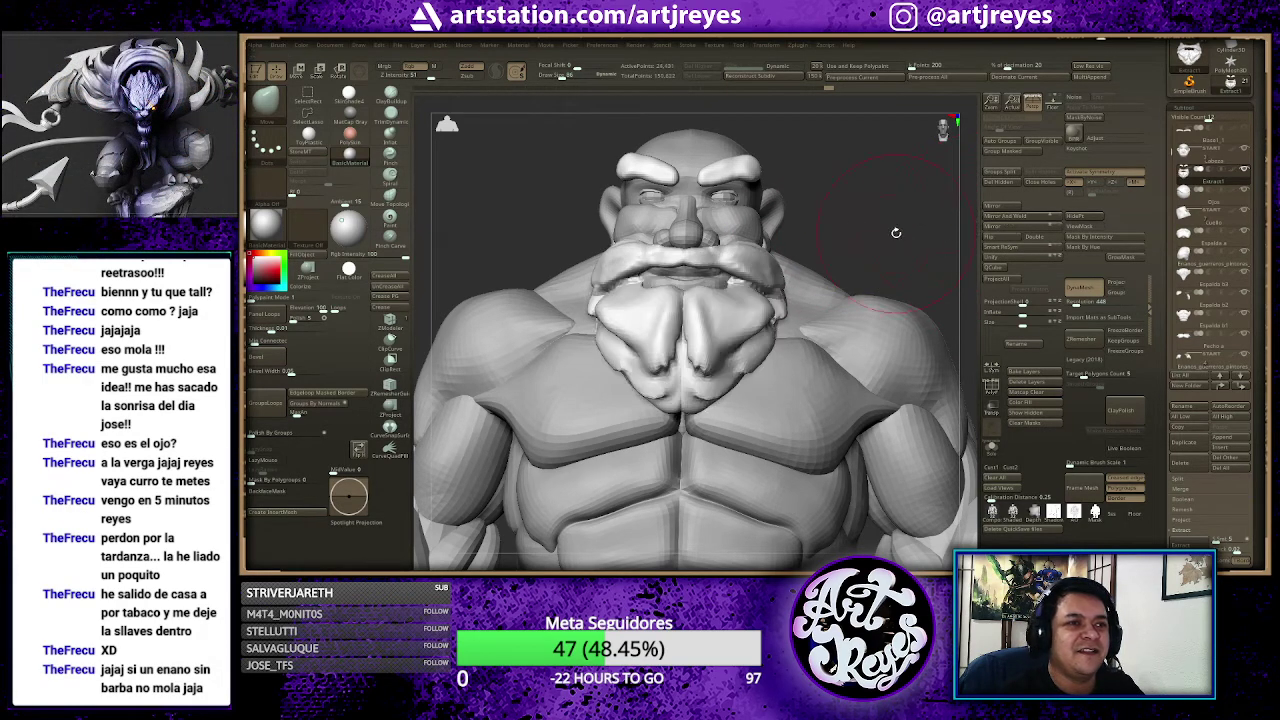
{"action": "key", "text": "ctrl+z"}
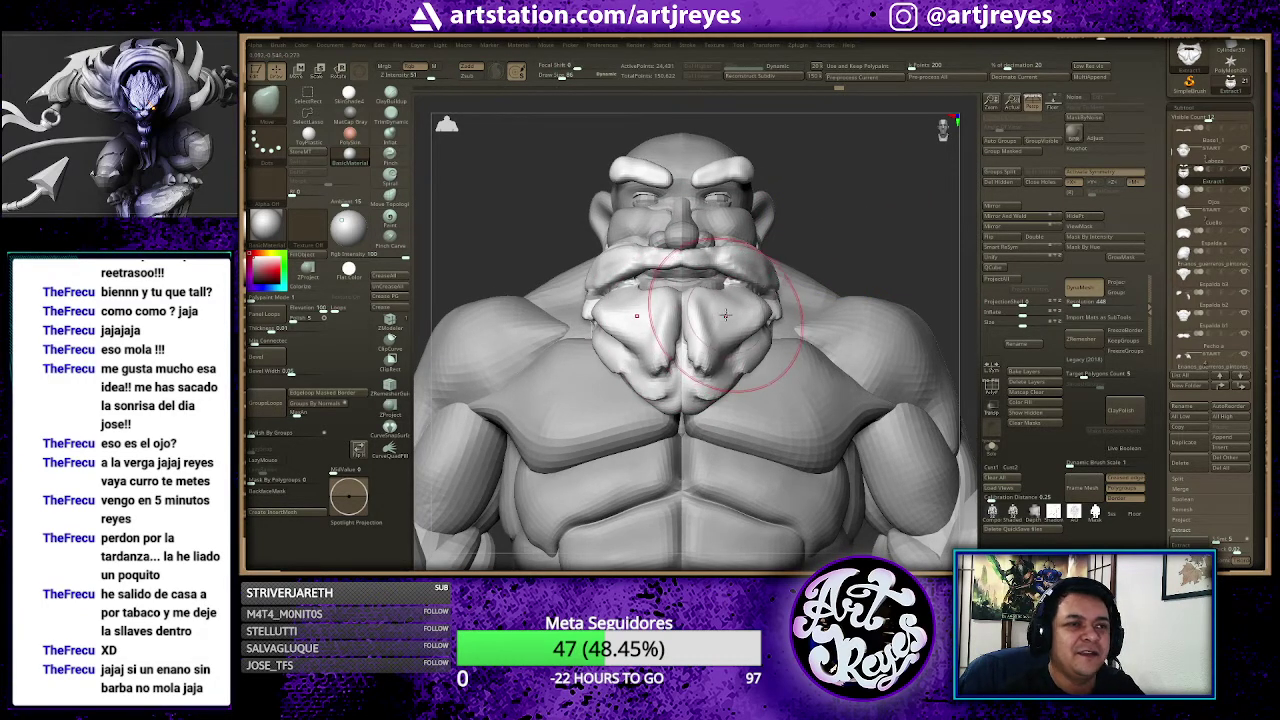
Step: Turn symmetry off and smooth away the beard's central split with MaskLasso and Smooth
{"action": "key", "text": "x"}
{"action": "left_click_drag", "start_coordinate": [665, 322], "coordinate": [693, 408]}
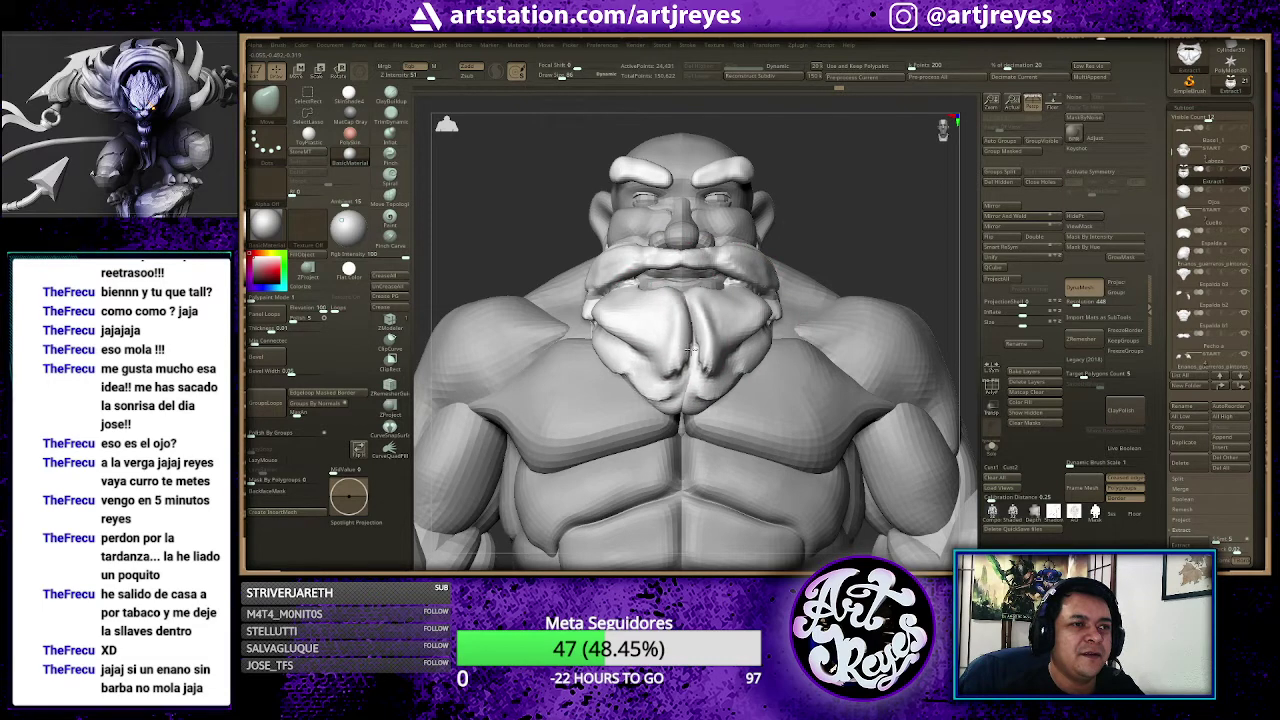
{"action": "key", "text": "ctrl+z"}
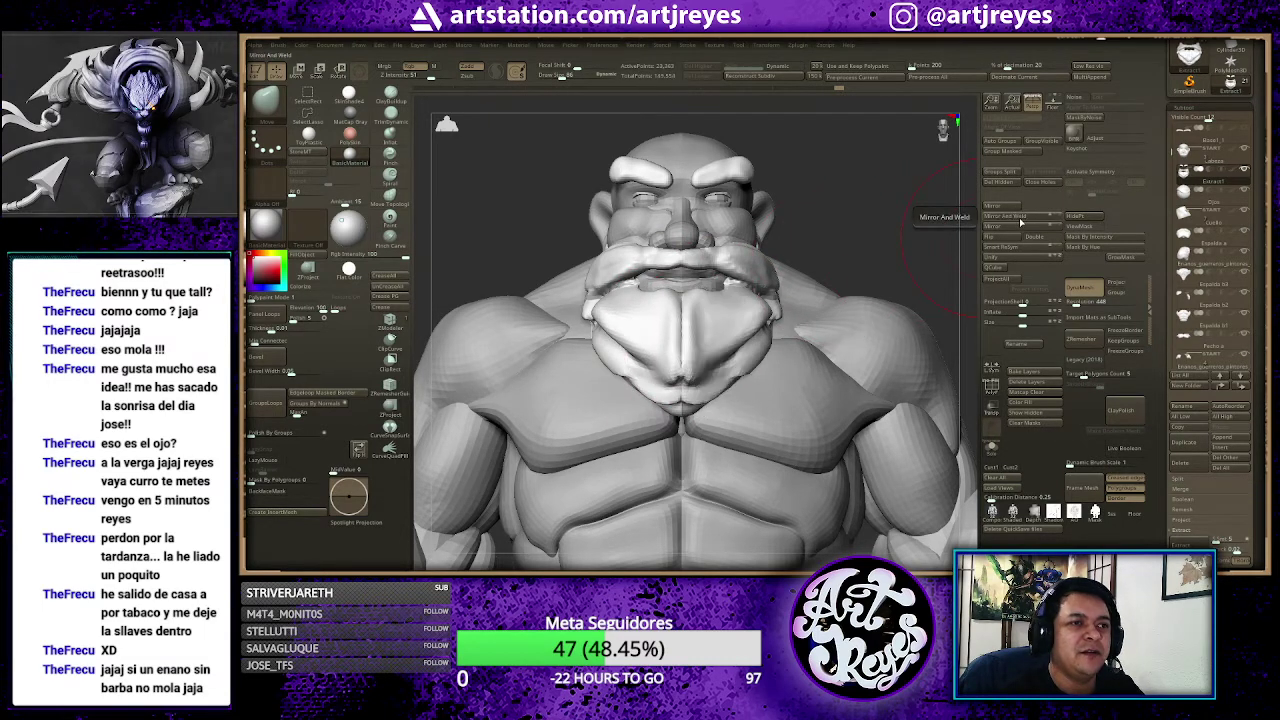
{"action": "key", "text": "ctrl"}
{"action": "mouse_move", "coordinate": [640, 300]}
{"action": "left_mouse_down", "text": "shift"}
{"action": "mouse_move", "coordinate": [679, 338]}
{"action": "mouse_move", "coordinate": [668, 264]}
{"action": "left_mouse_up", "text": "shift"}
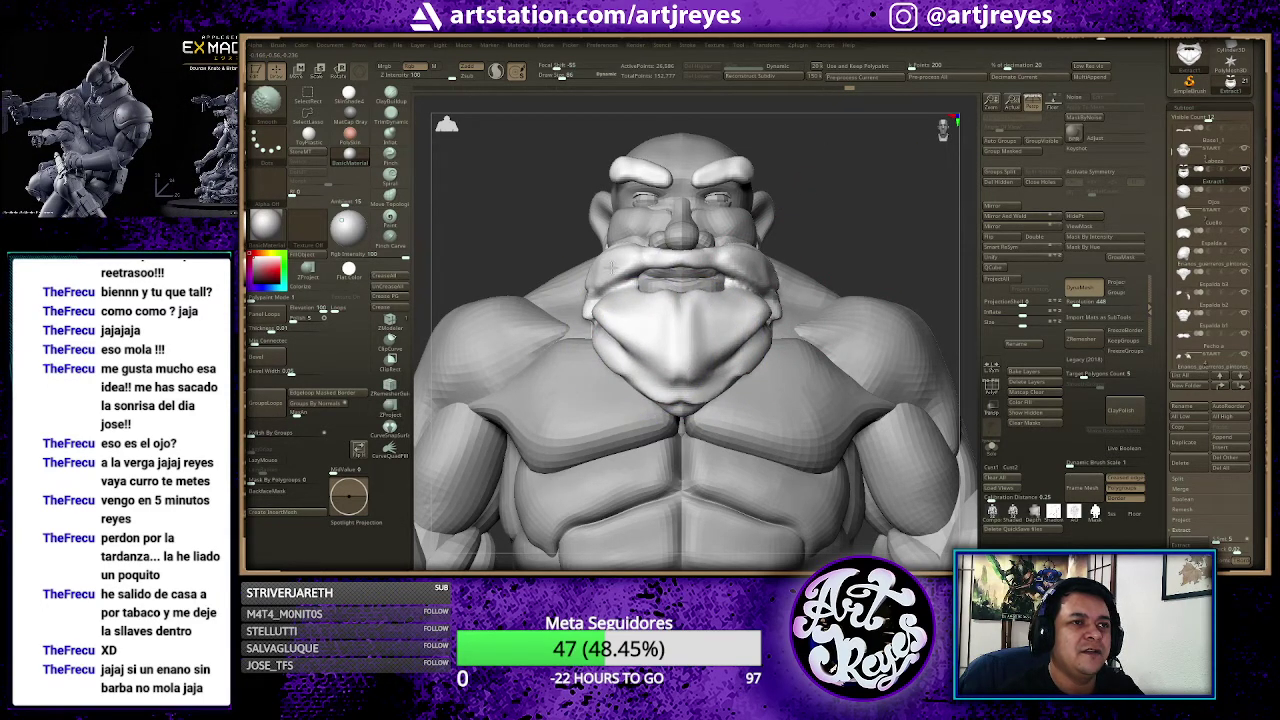
{"action": "mouse_move", "coordinate": [851, 192]}
{"action": "left_mouse_down"}
{"action": "mouse_move", "coordinate": [796, 190]}
{"action": "mouse_move", "coordinate": [578, 257]}
{"action": "left_mouse_up"}
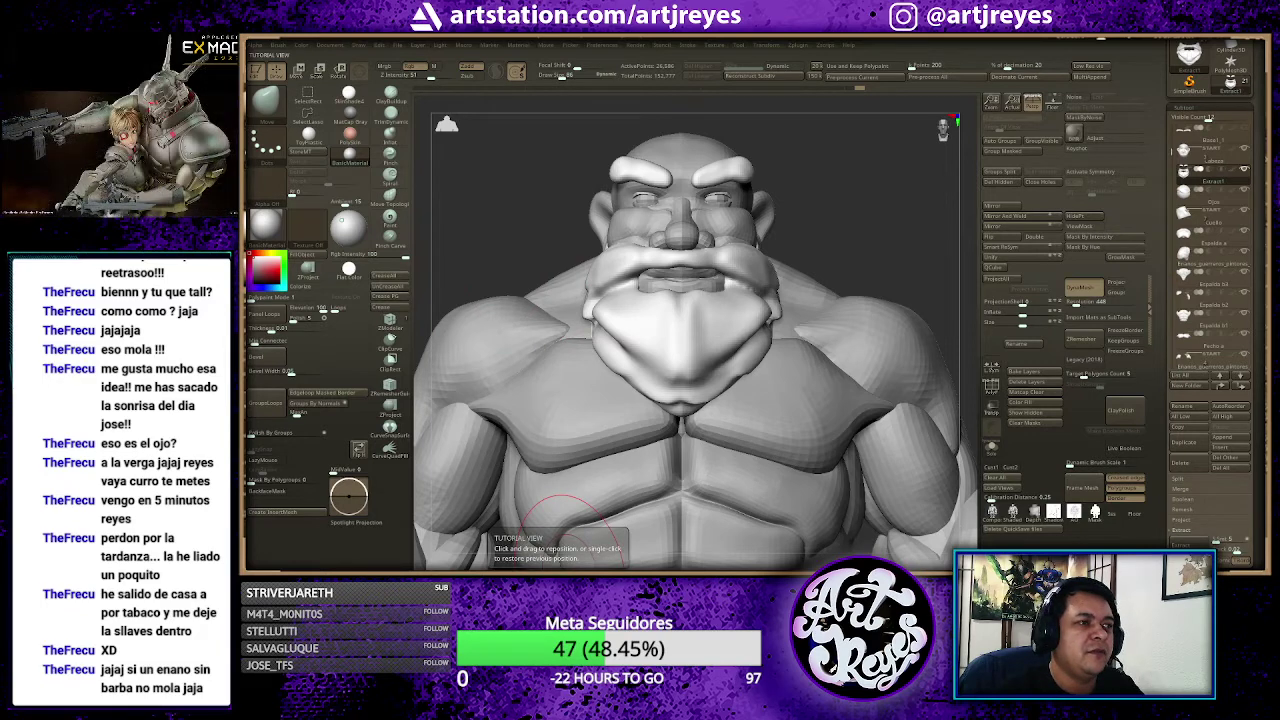
{"action": "key", "text": "space"}
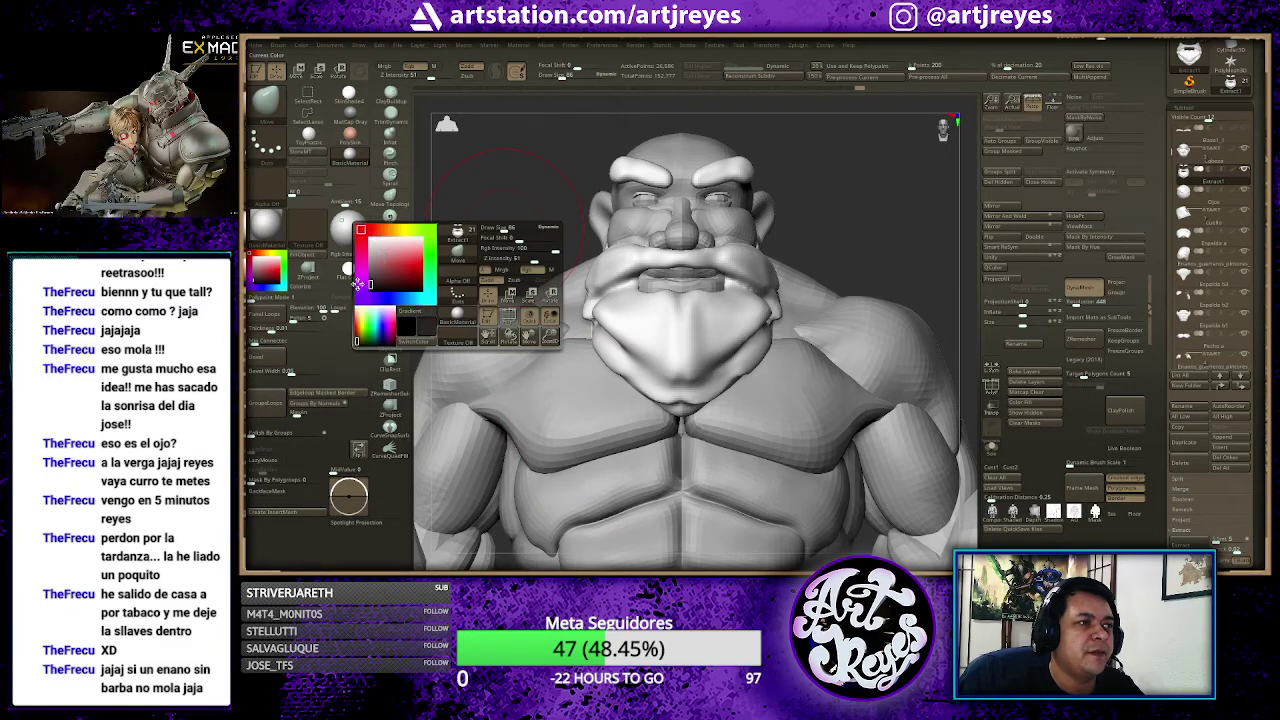
{"action": "left_click_drag", "start_coordinate": [353, 279], "coordinate": [349, 281]}
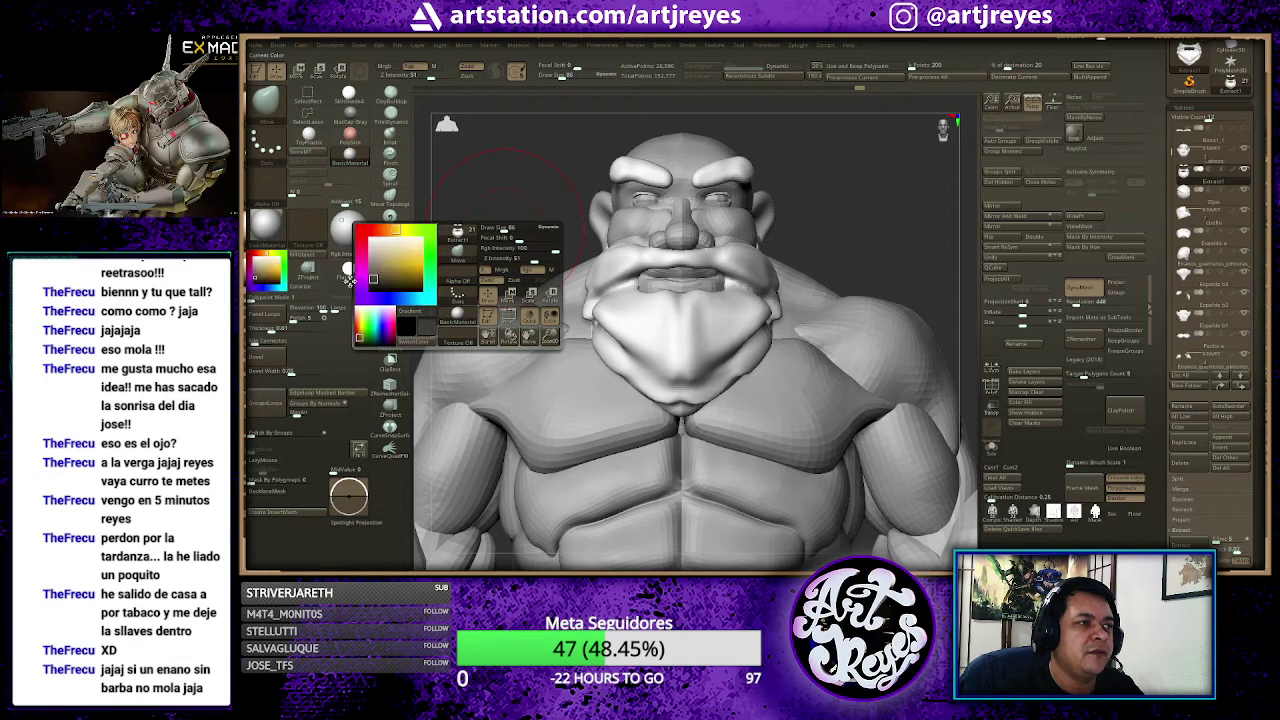
{"action": "left_click", "coordinate": [387, 268]}
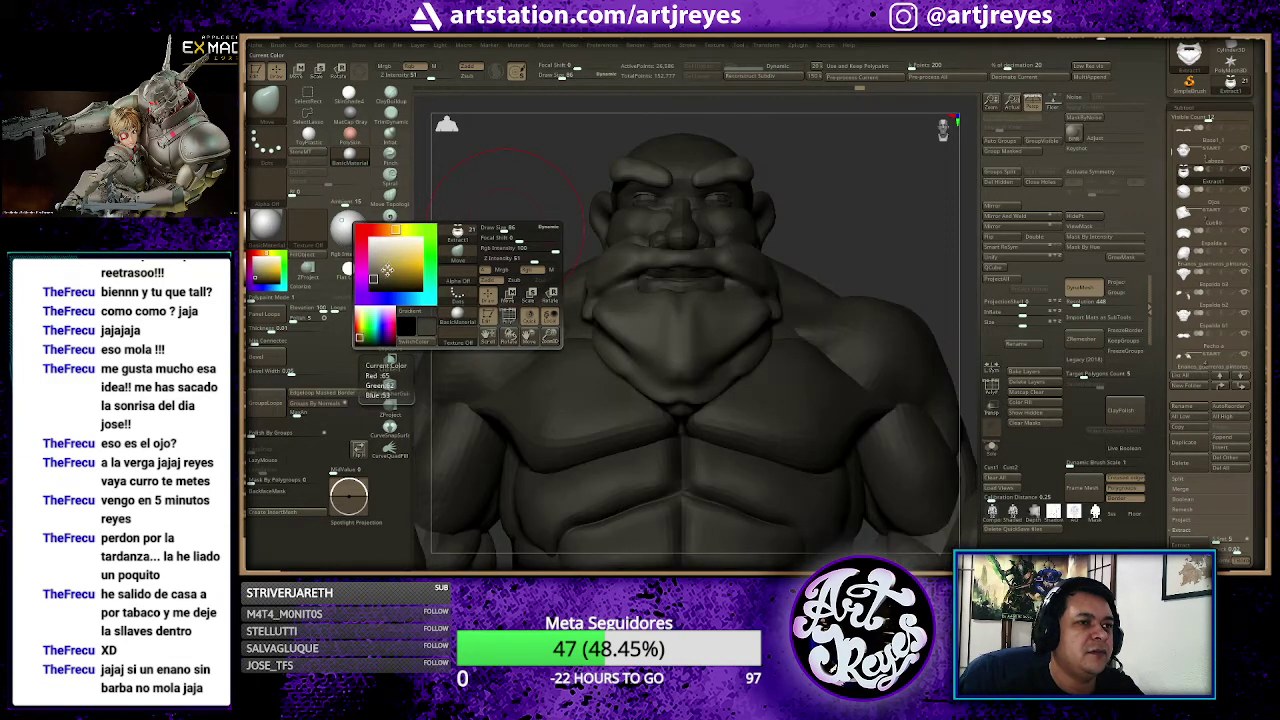
{"action": "left_click", "coordinate": [369, 270]}
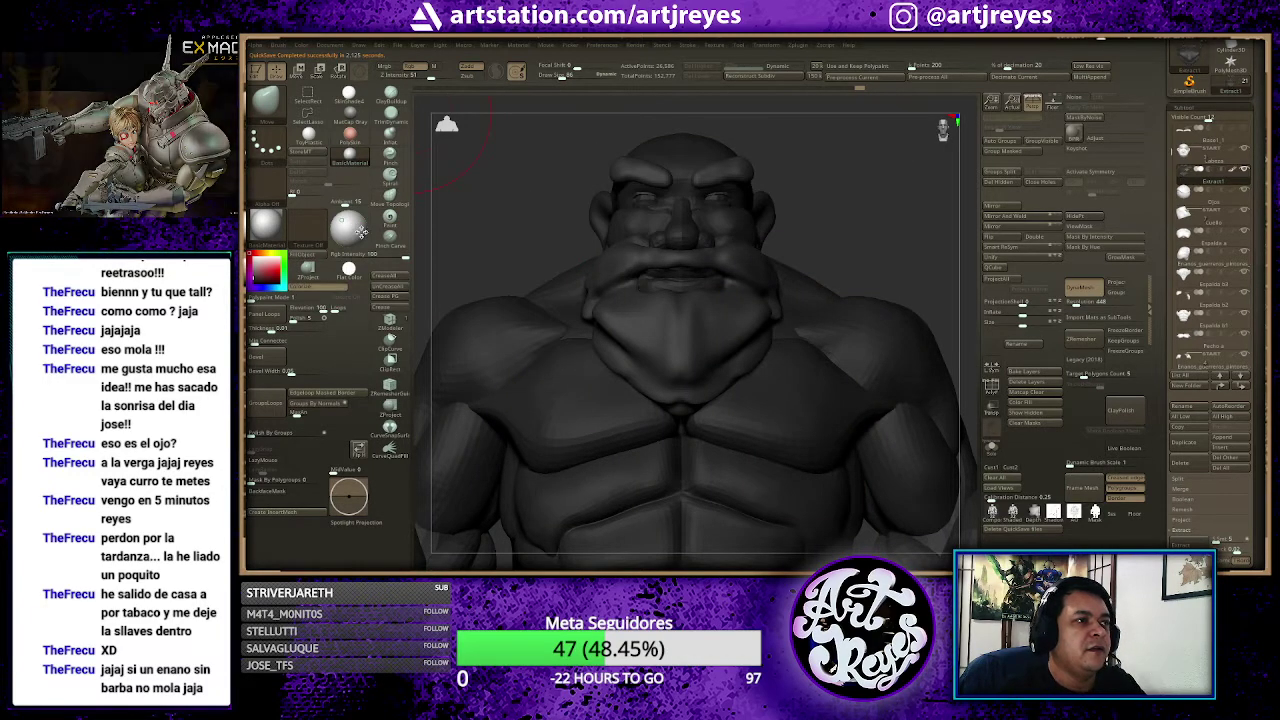
{"action": "key", "text": "space"}
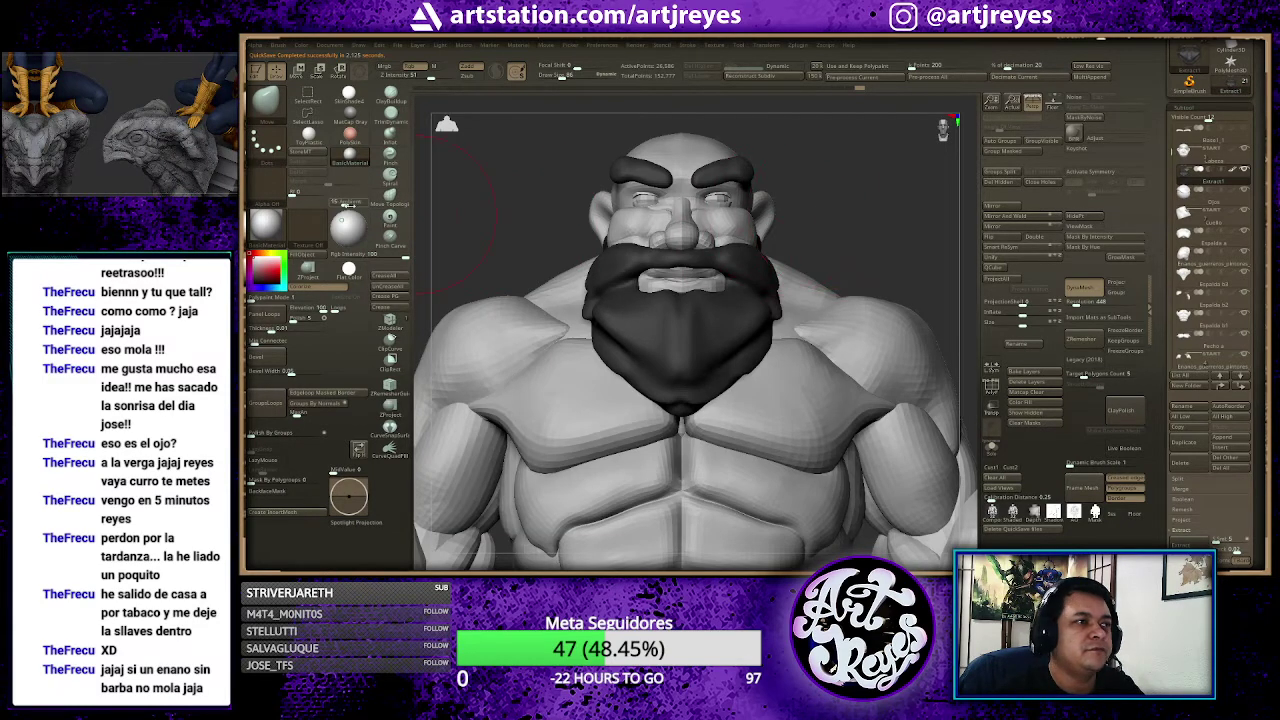
{"action": "key", "text": "space"}
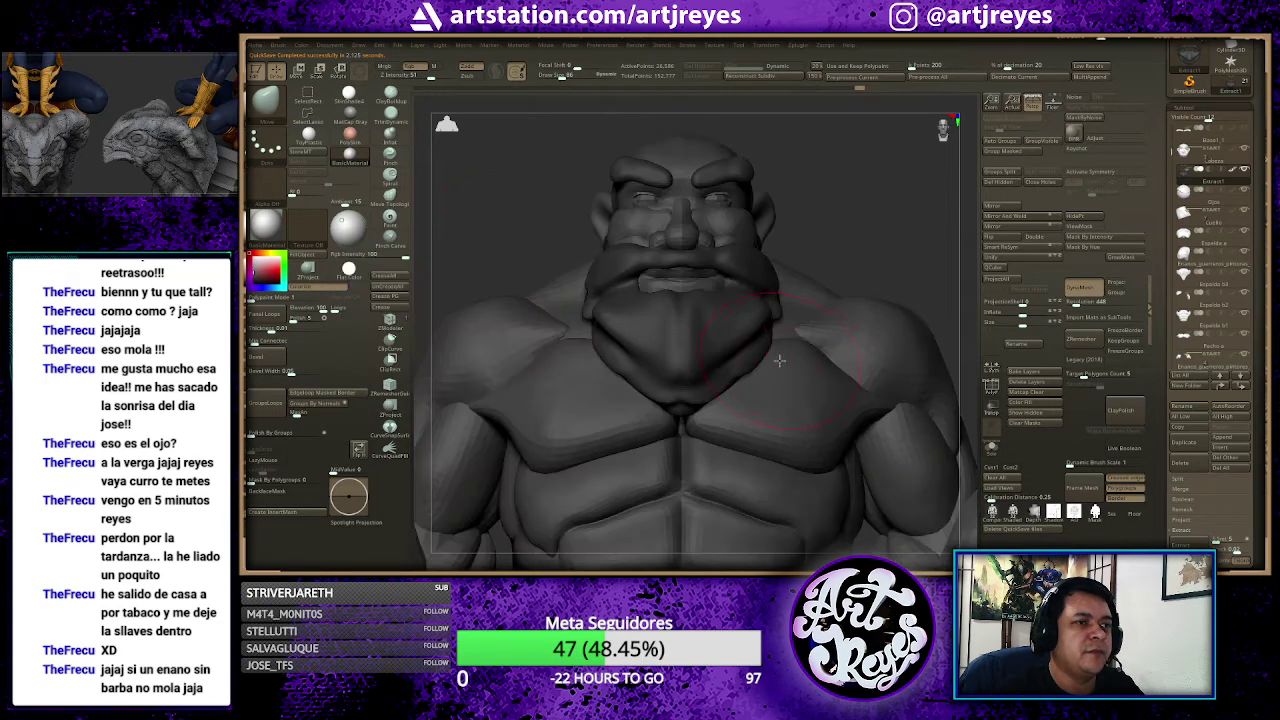
{"action": "key", "text": "space"}
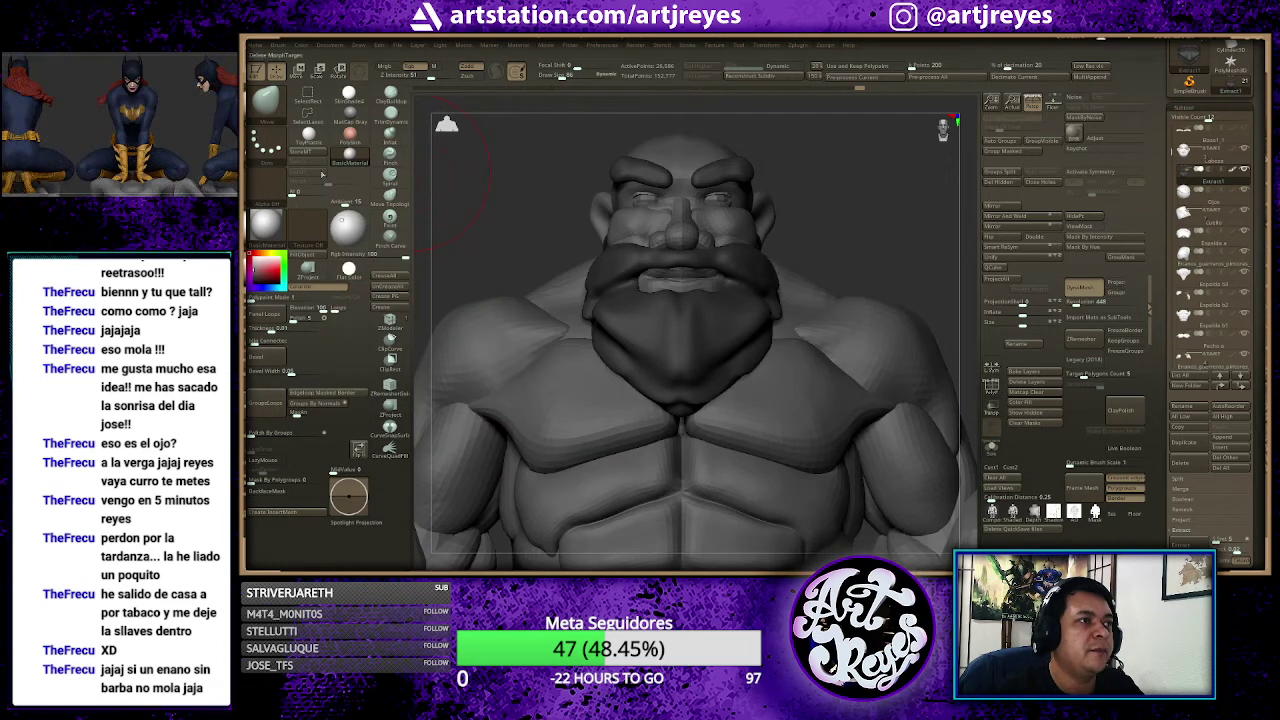
{"action": "key", "text": "ctrl+h"}
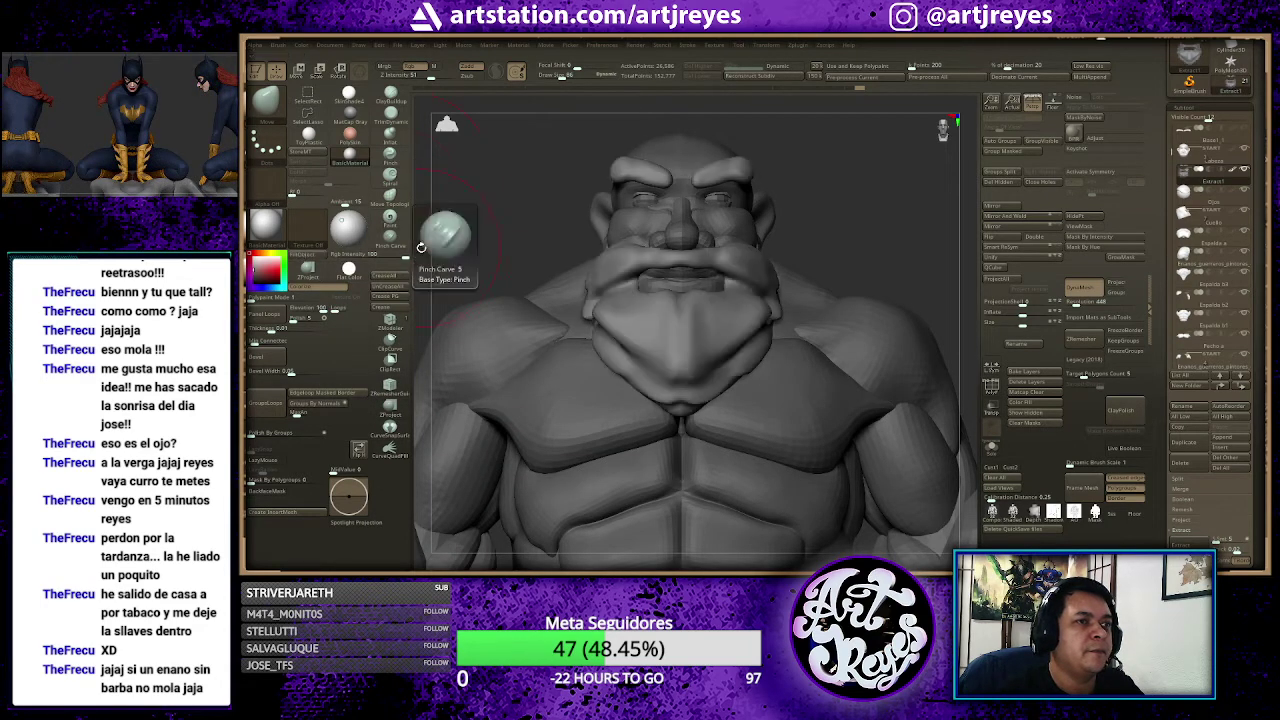
{"action": "key", "text": "space"}
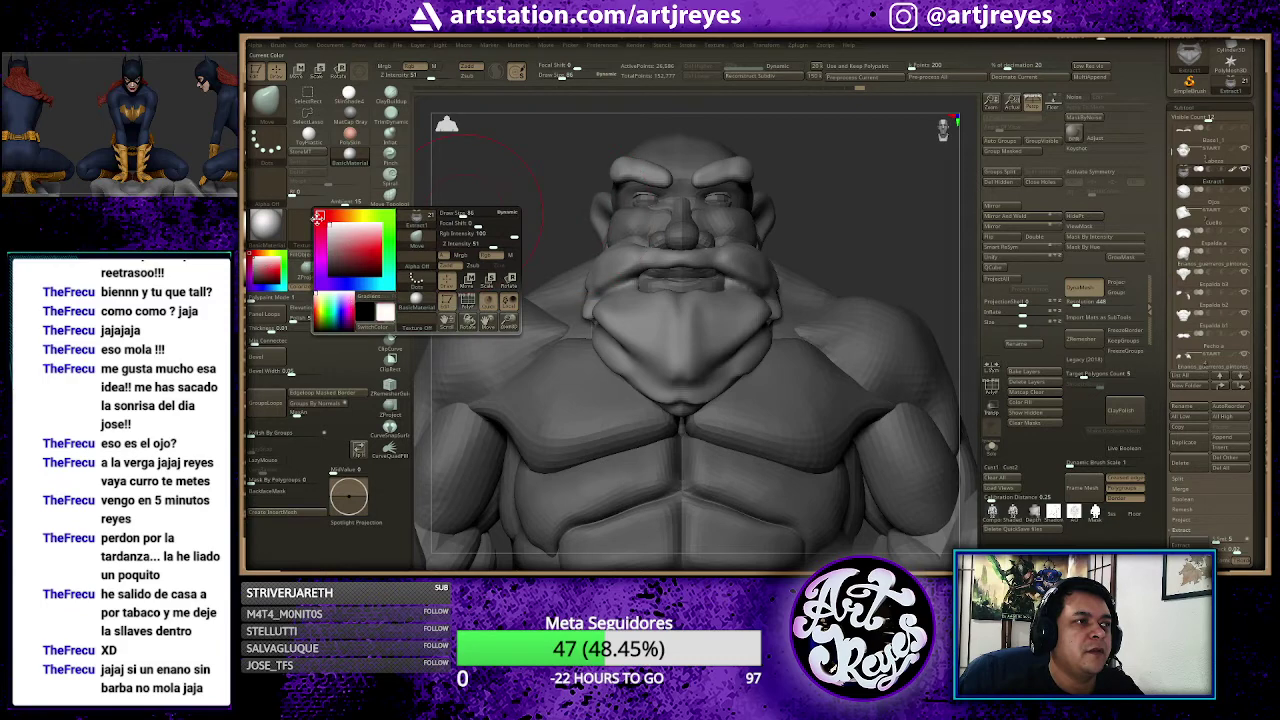
{"action": "left_click_drag", "start_coordinate": [820, 205], "coordinate": [709, 205]}
{"action": "left_click_drag", "start_coordinate": [596, 207], "coordinate": [814, 238]}
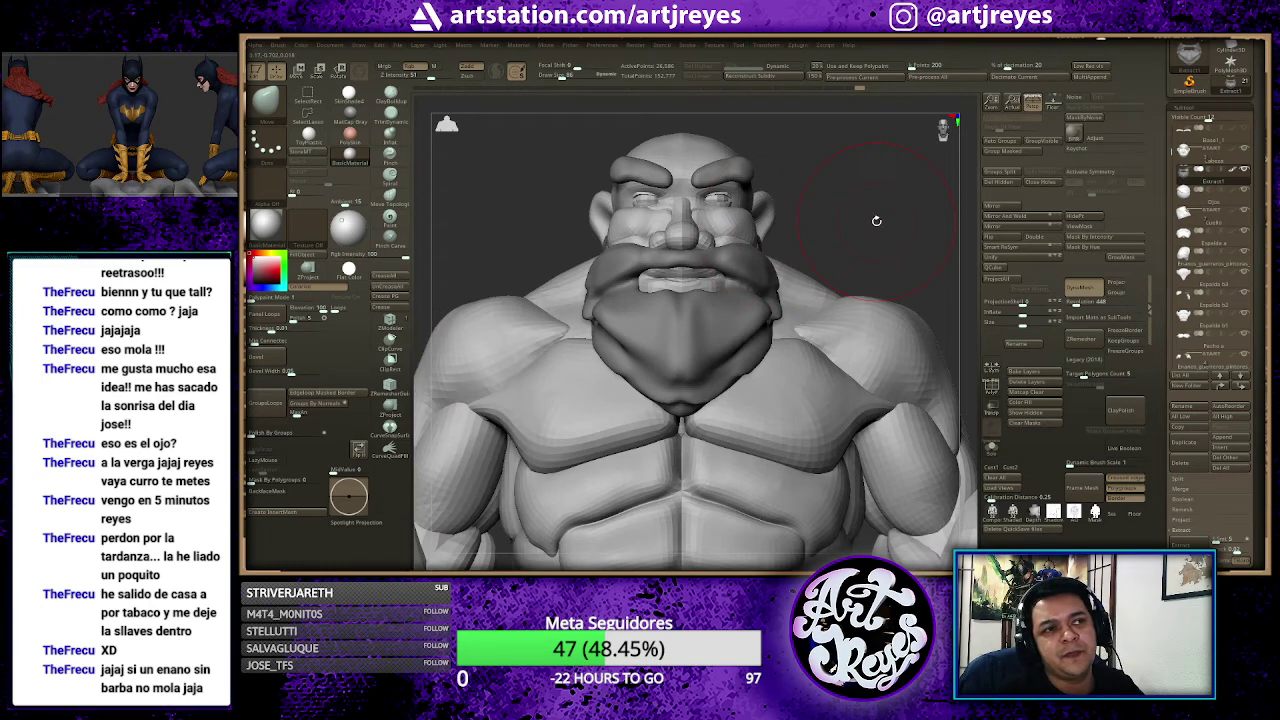
Step: Solo the beard, mustache and brows and fill them with an olive-brown colour
{"action": "key", "text": "shift+ctrl+s"}
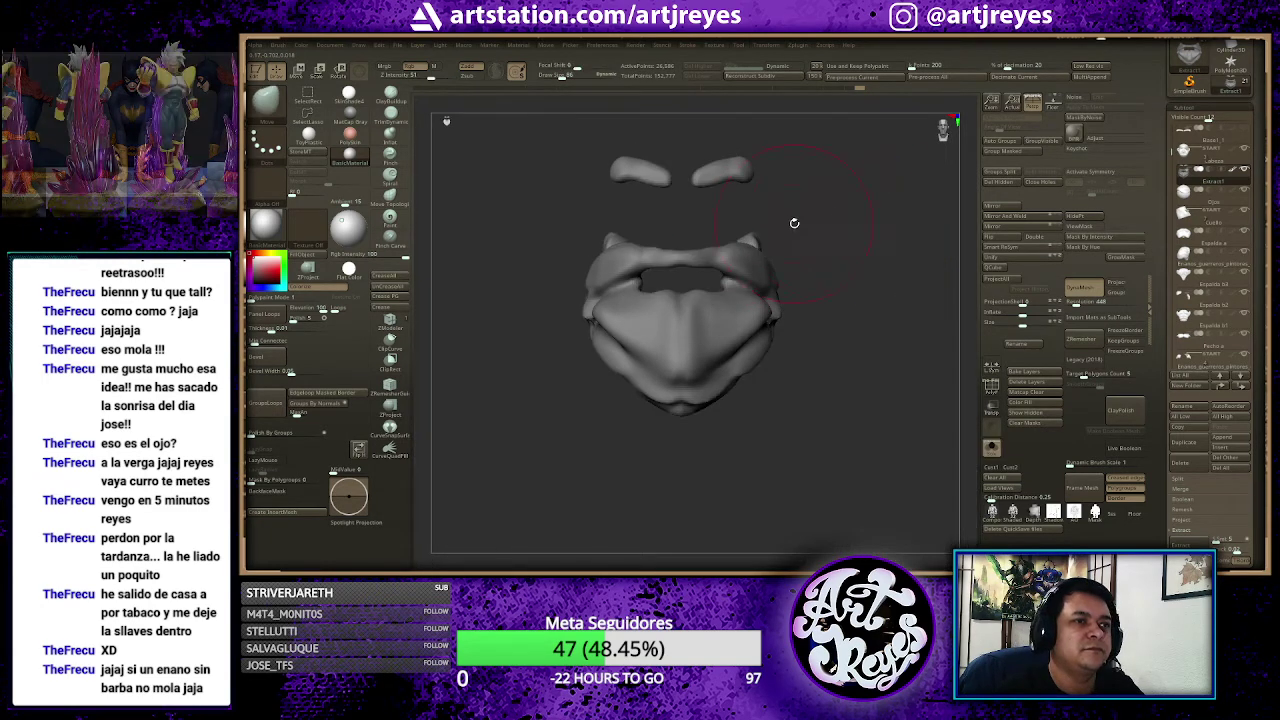
{"action": "key", "text": "space"}
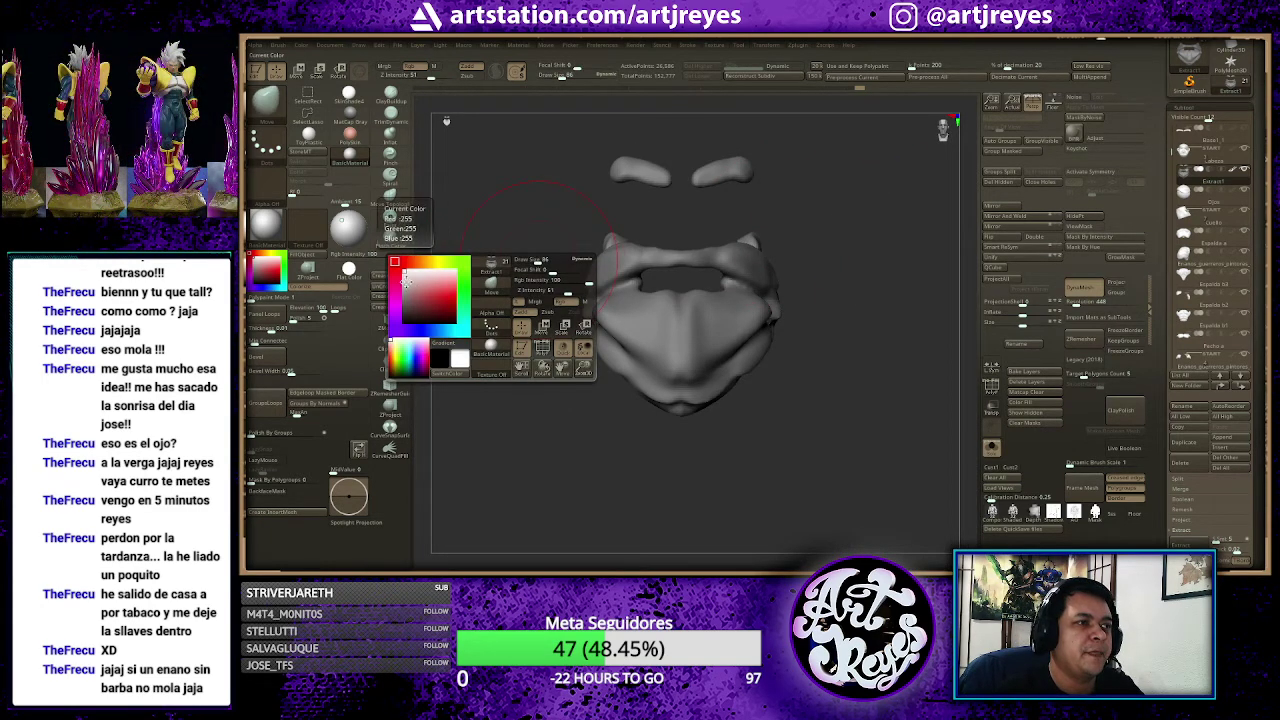
{"action": "left_click_drag", "start_coordinate": [388, 293], "coordinate": [381, 300]}
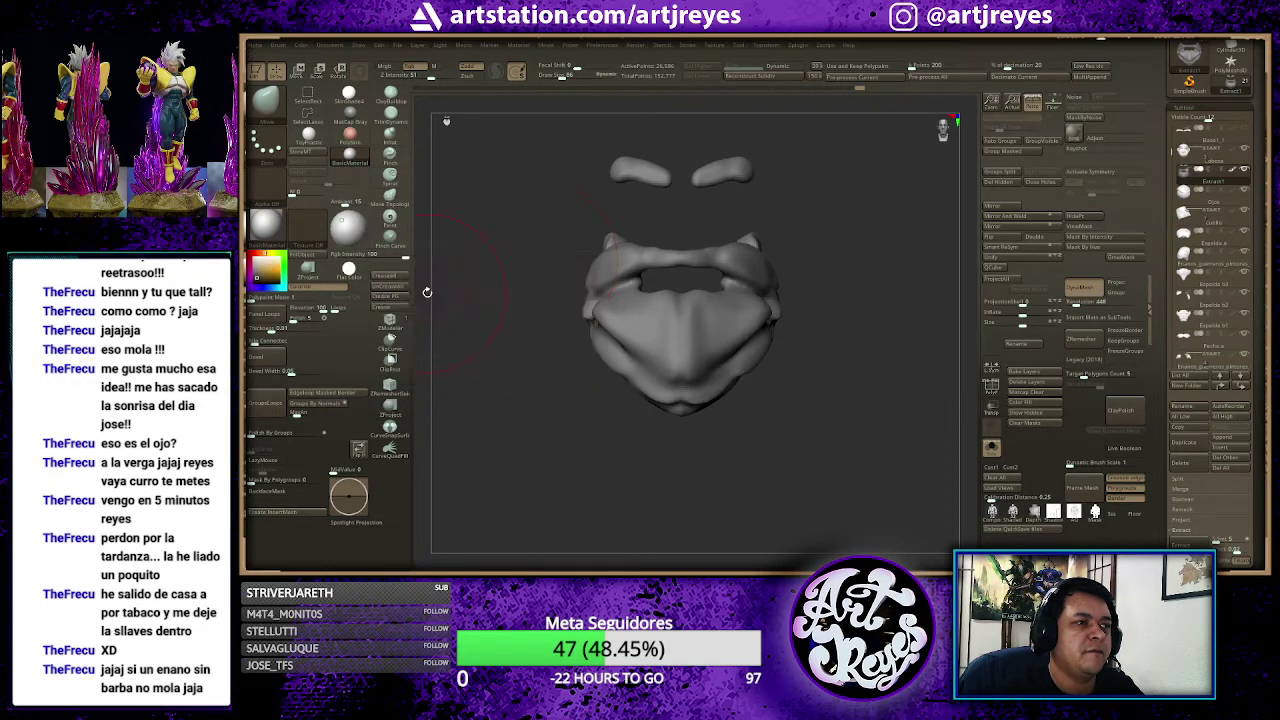
{"action": "key", "text": "space"}
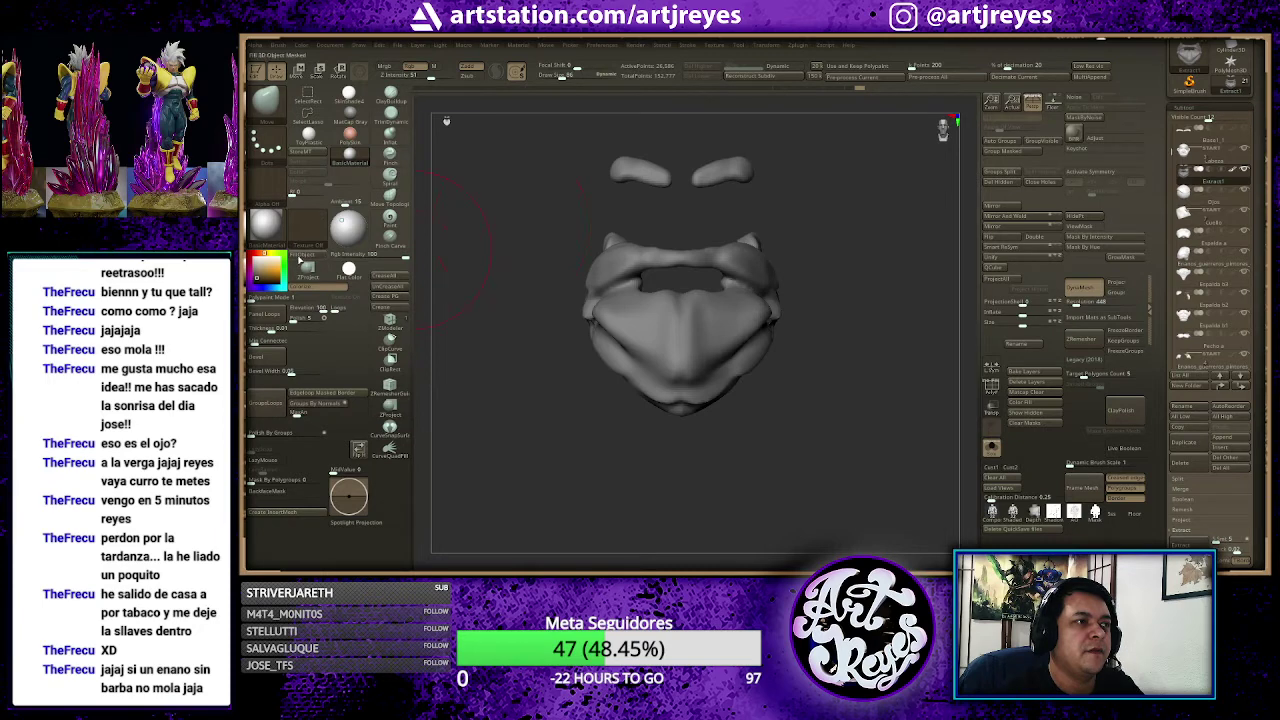
{"action": "key", "text": "ctrl"}
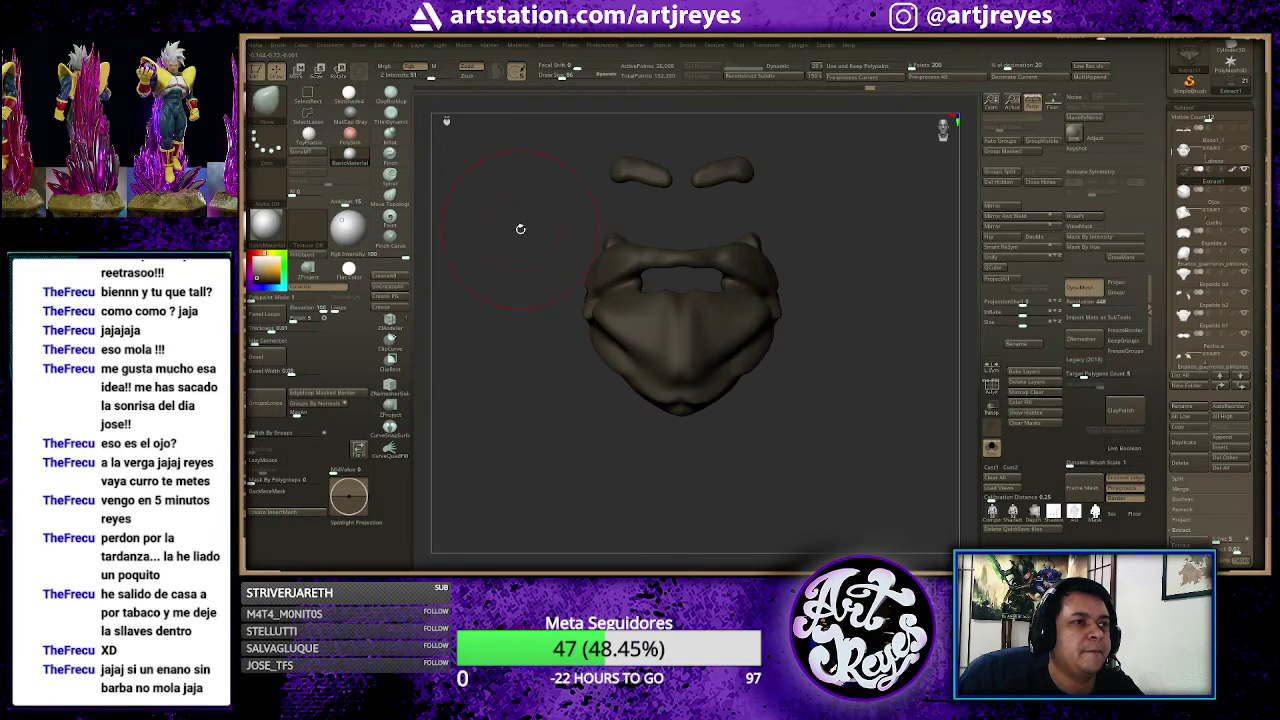
Step: Show the whole character again and change the facial hair colour to a lighter tan brown
{"action": "key", "text": "space"}
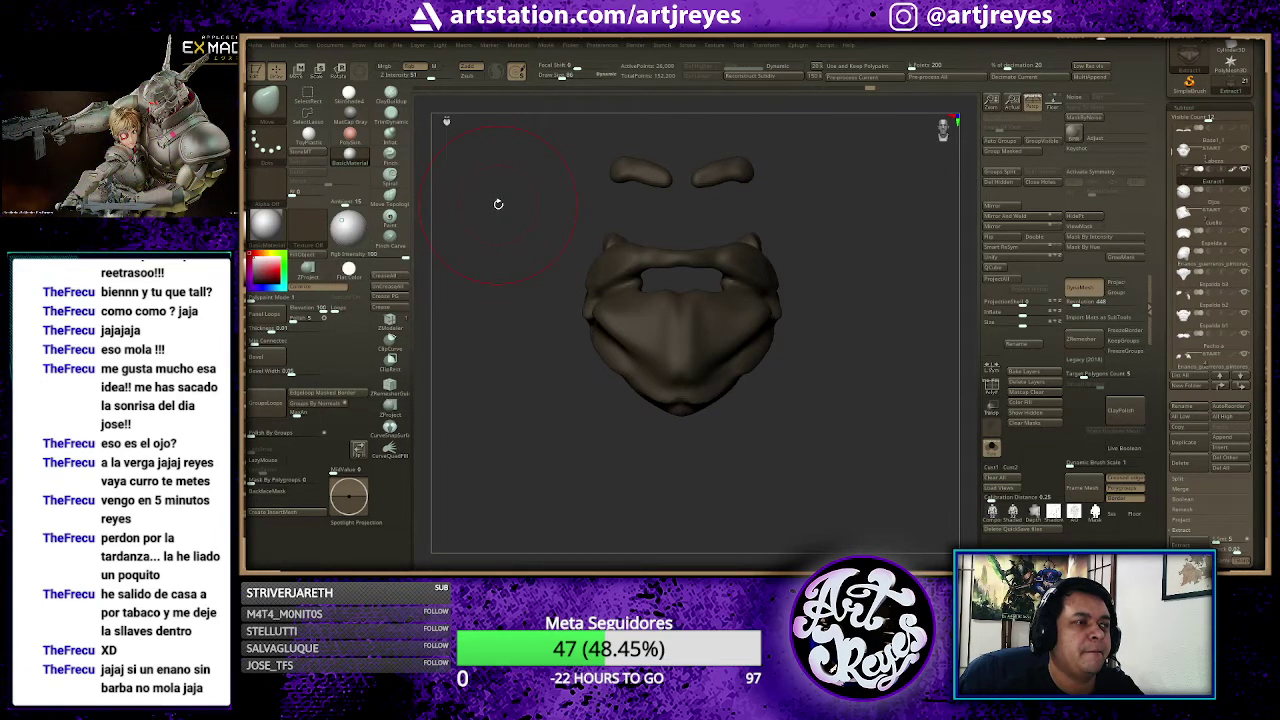
{"action": "left_click", "coordinate": [500, 207], "text": "ctrl+shift"}
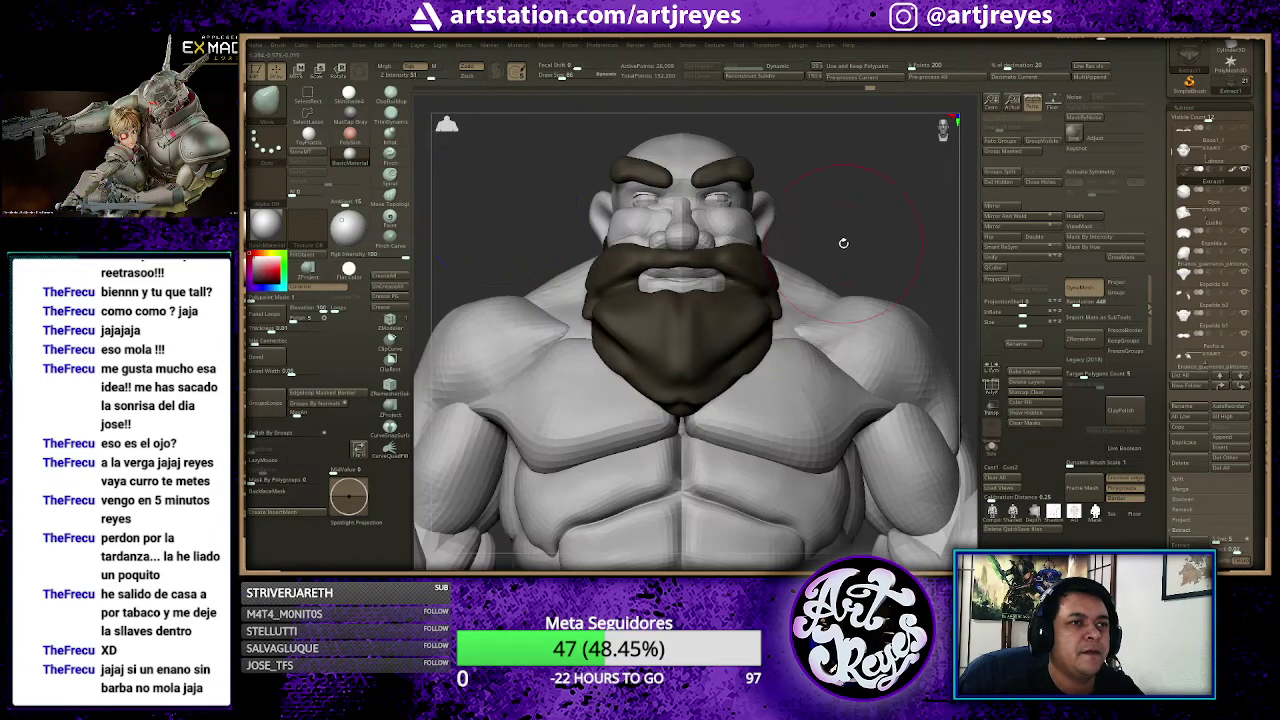
{"action": "left_click_drag", "start_coordinate": [816, 241], "coordinate": [812, 240]}
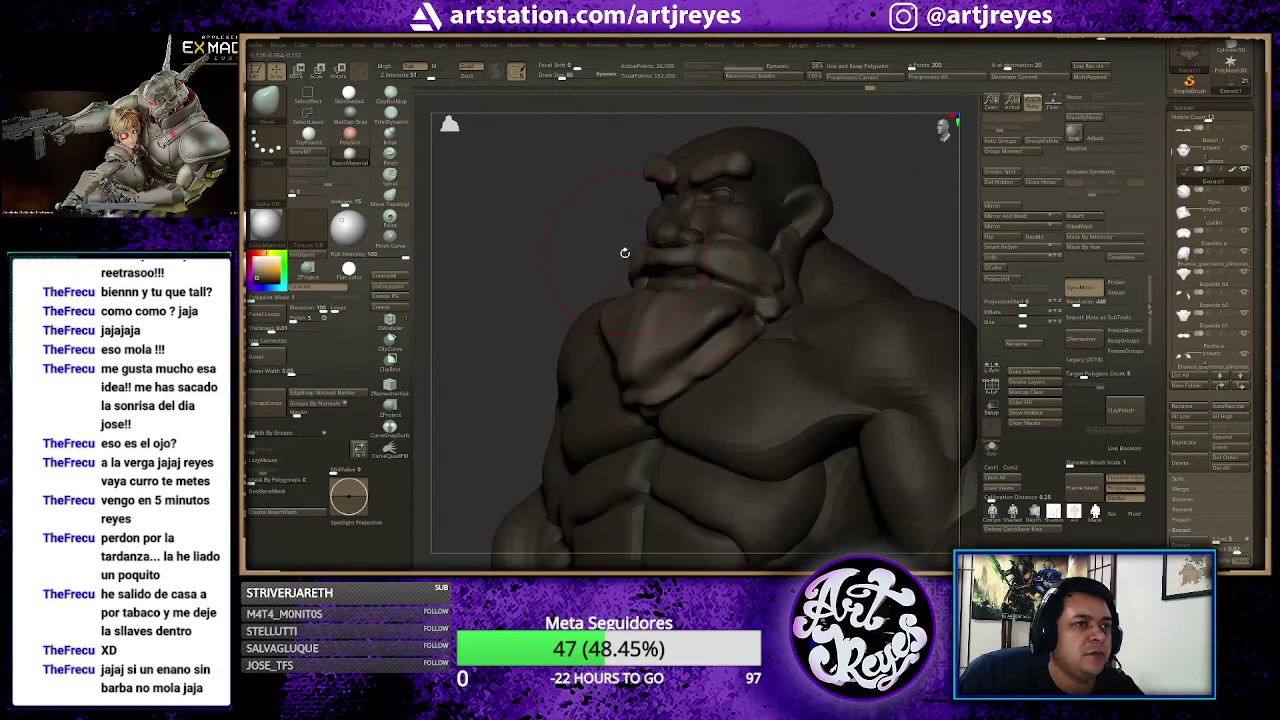
{"action": "key", "text": "space"}
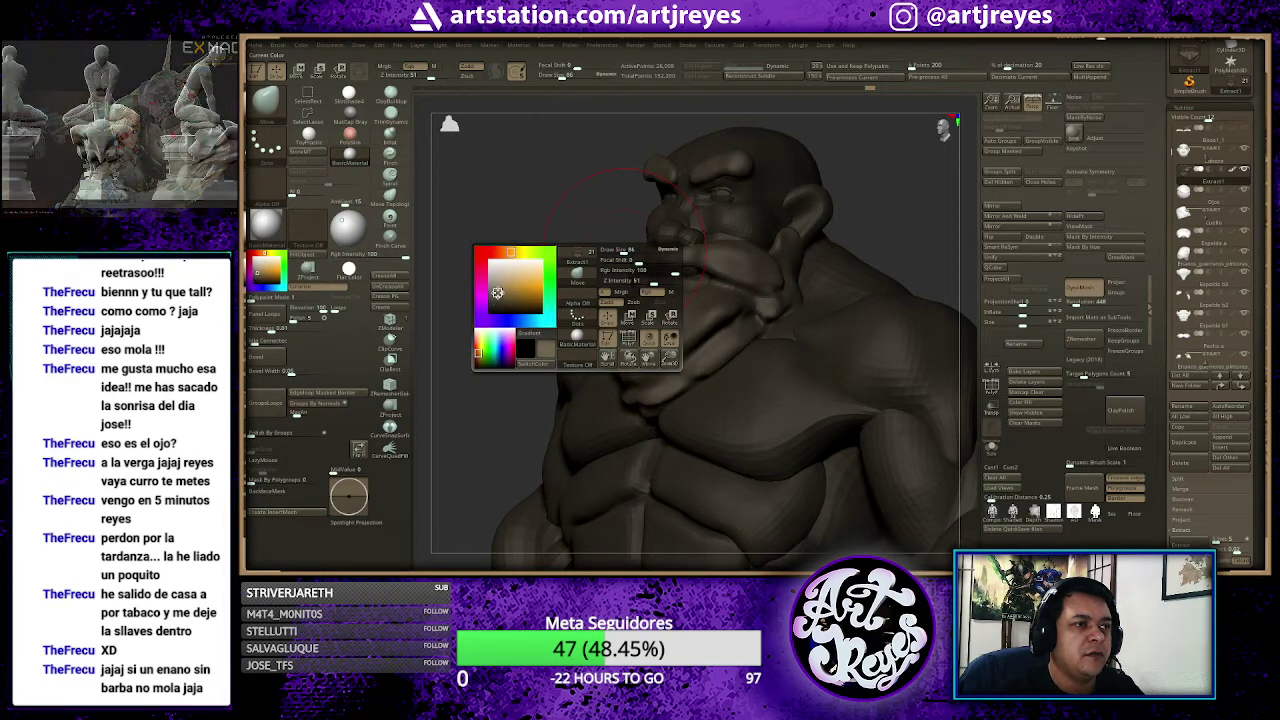
{"action": "left_click", "coordinate": [497, 291]}
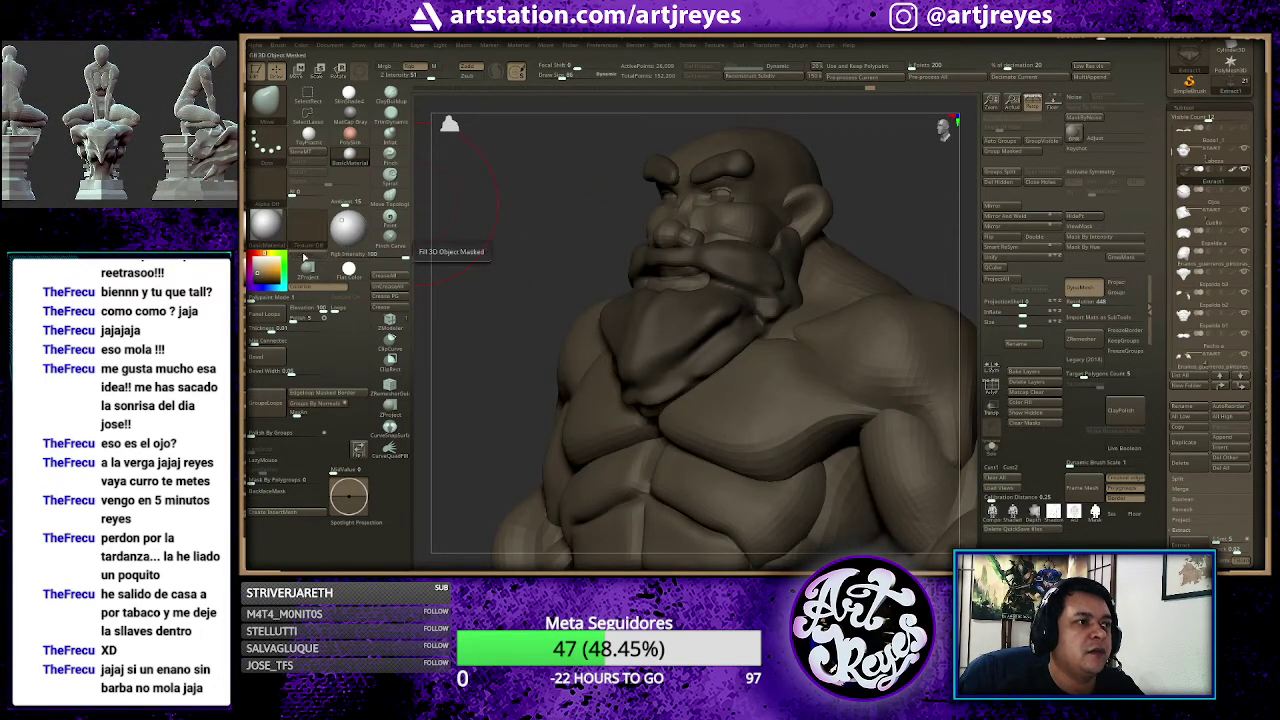
{"action": "key", "text": "shift+d"}
Step: Restore the grey body next to the brown beard and brows, then toggle solo off again
{"action": "key", "text": "space"}
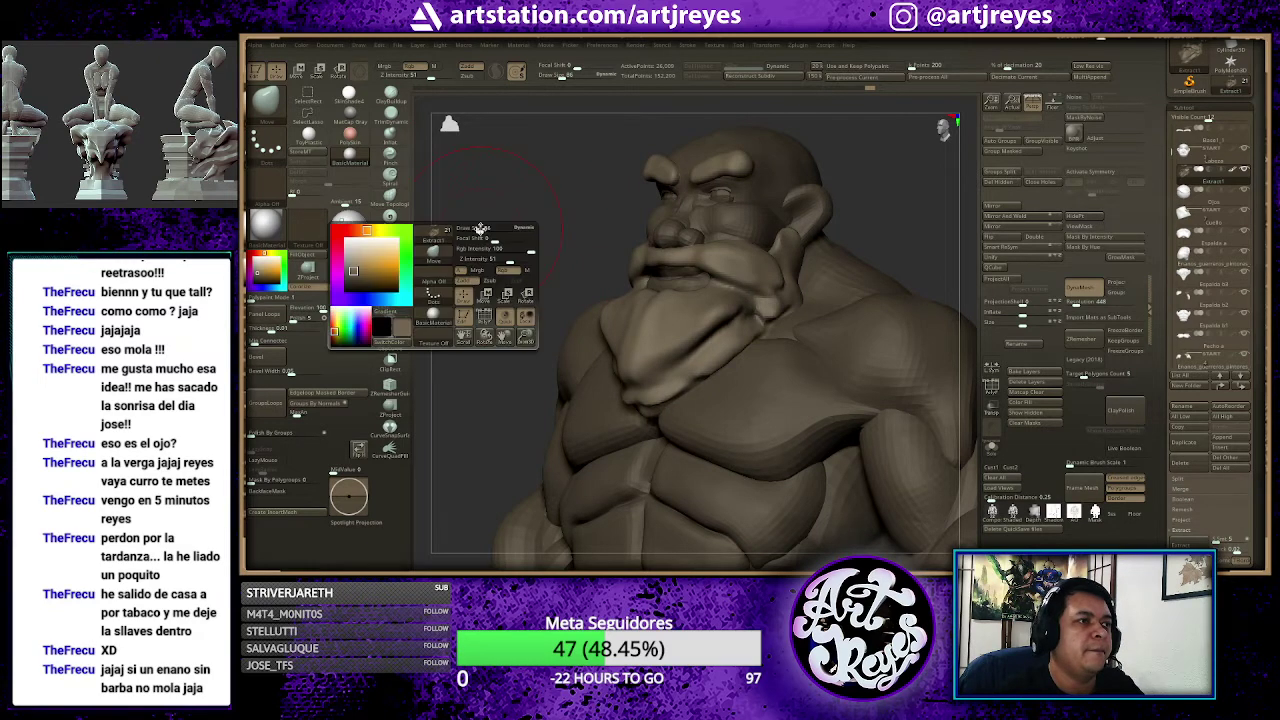
{"action": "left_click_drag", "start_coordinate": [400, 231], "coordinate": [563, 217], "text": "shift"}
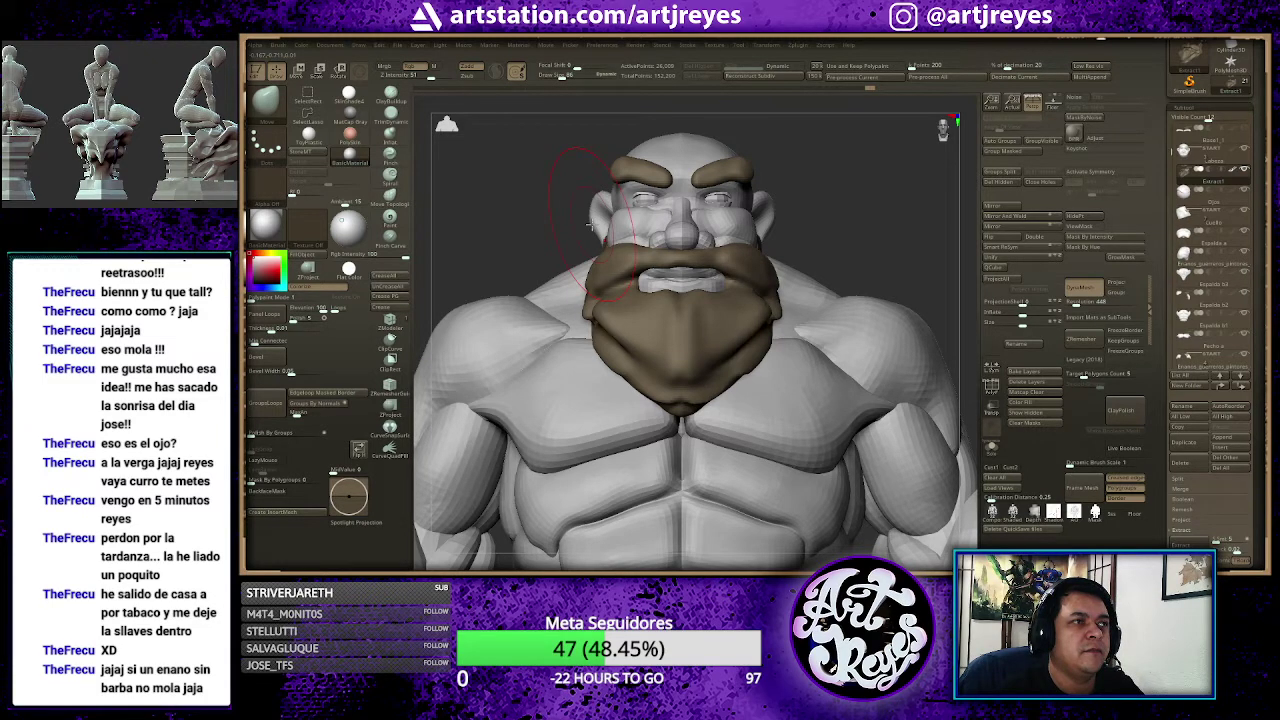
{"action": "left_click", "coordinate": [589, 225], "text": "ctrl+shift"}
{"action": "left_click", "coordinate": [591, 220], "text": "ctrl+shift"}
{"action": "left_click_drag", "start_coordinate": [816, 204], "coordinate": [822, 210]}
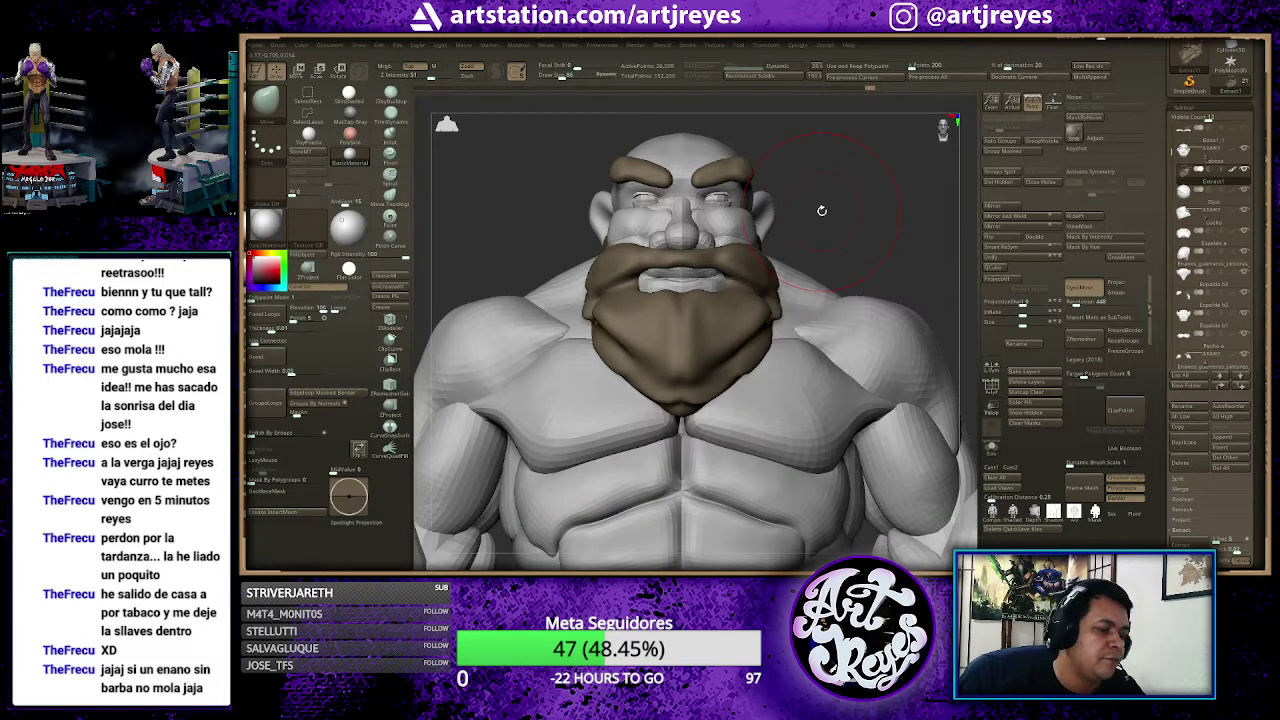
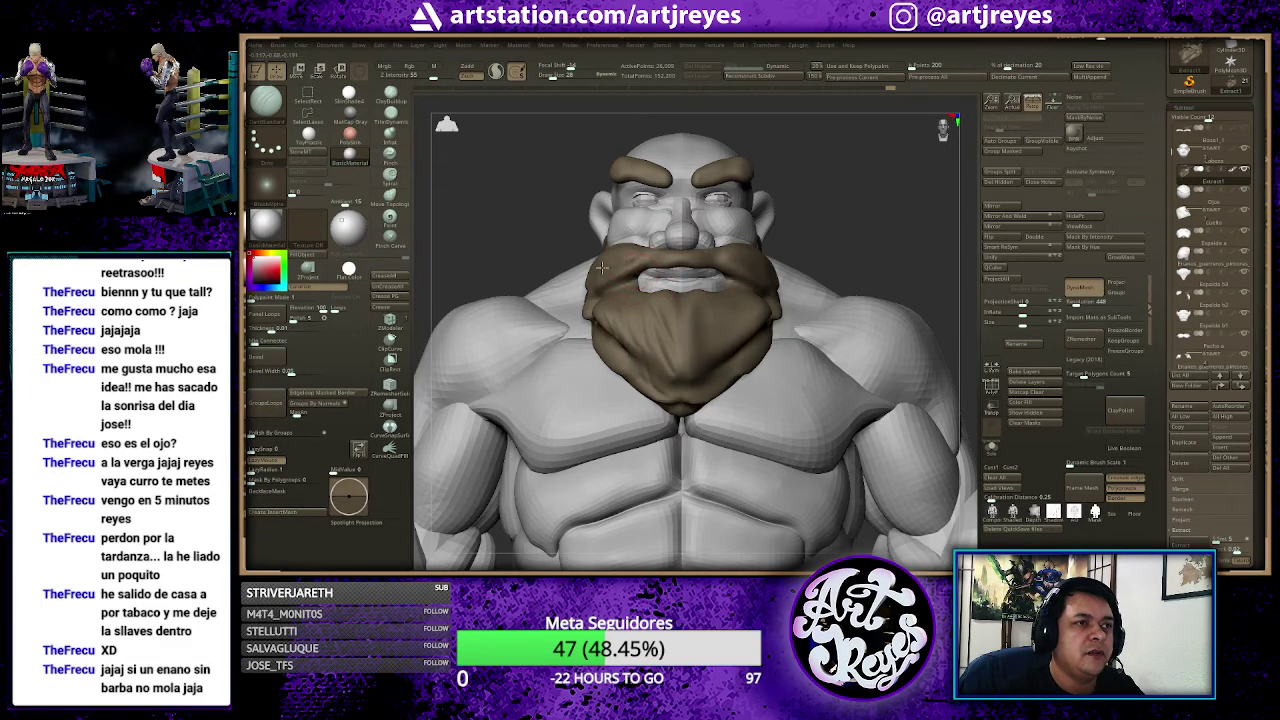
Step: Reshape the nose and mouth, mirror the beard geometry, and turn on X symmetry
{"action": "left_click_drag", "start_coordinate": [706, 248], "coordinate": [708, 268]}
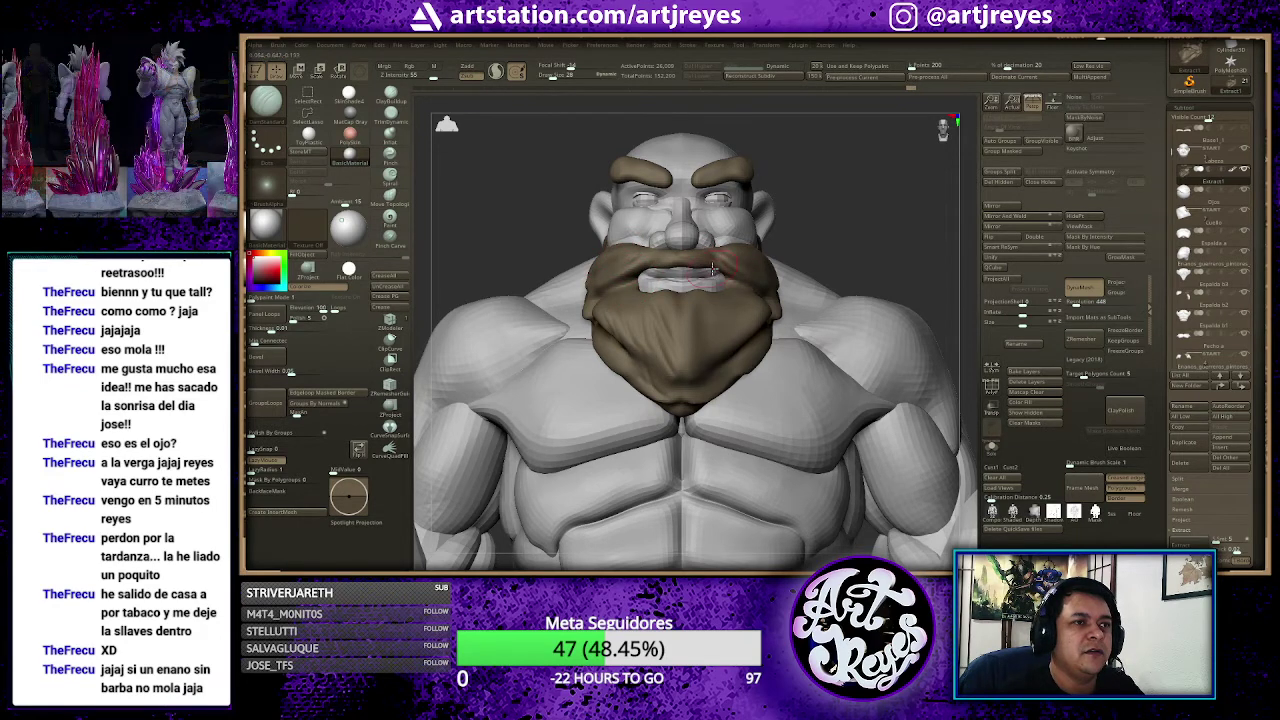
{"action": "left_click", "coordinate": [1028, 222]}
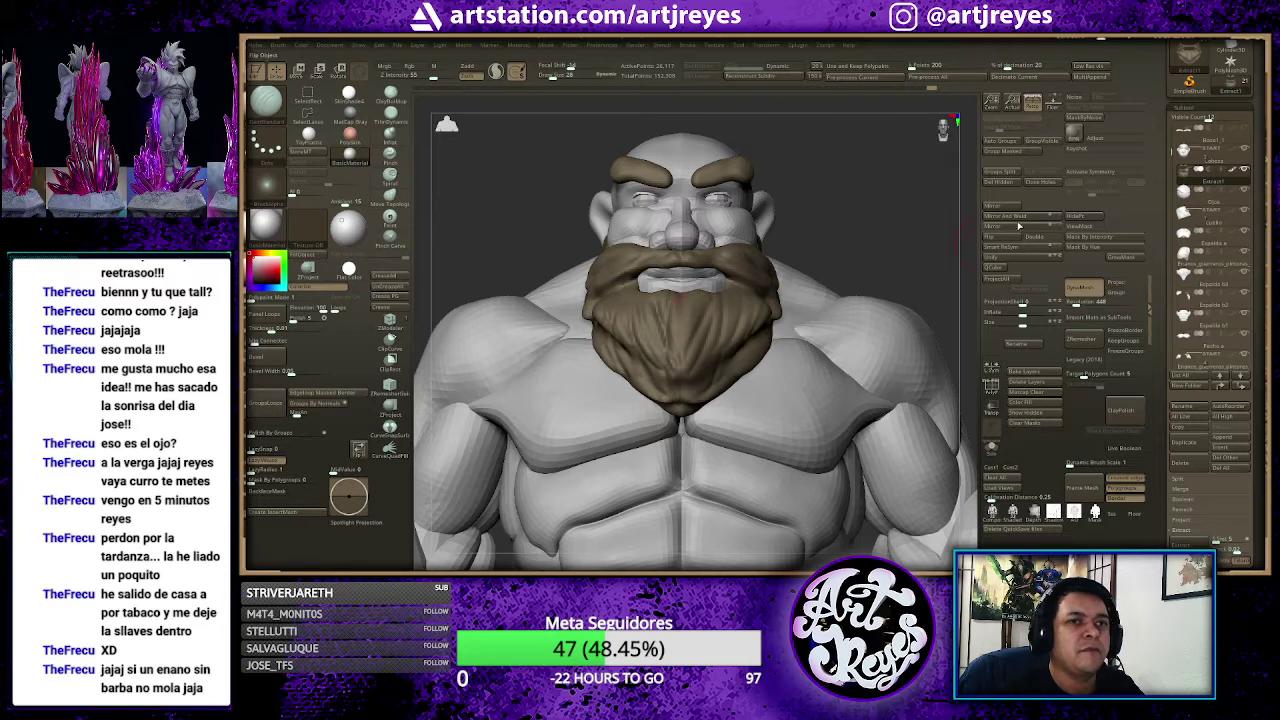
{"action": "key", "text": "x"}
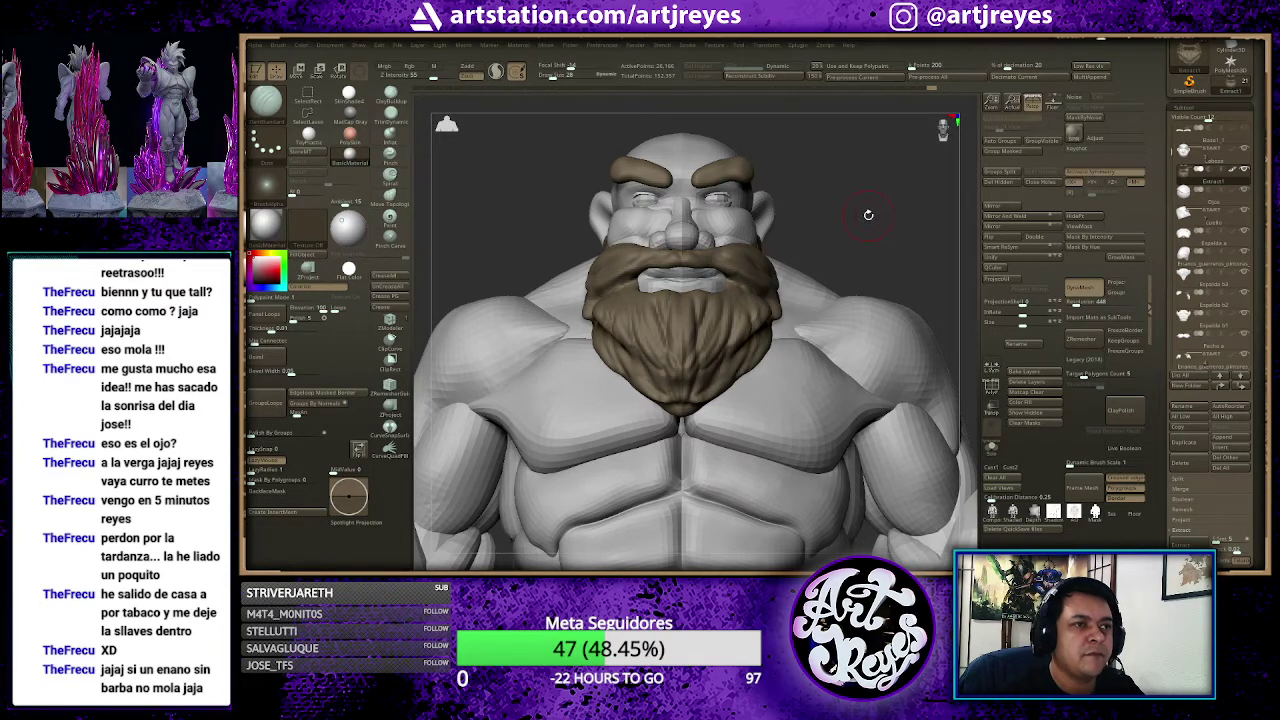
Step: Rotate through three-quarter, front and back views to check the mirrored beard grooves
{"action": "mouse_move", "coordinate": [846, 223]}
{"action": "left_mouse_down"}
{"action": "mouse_move", "coordinate": [906, 209]}
{"action": "mouse_move", "coordinate": [573, 262]}
{"action": "left_mouse_up"}
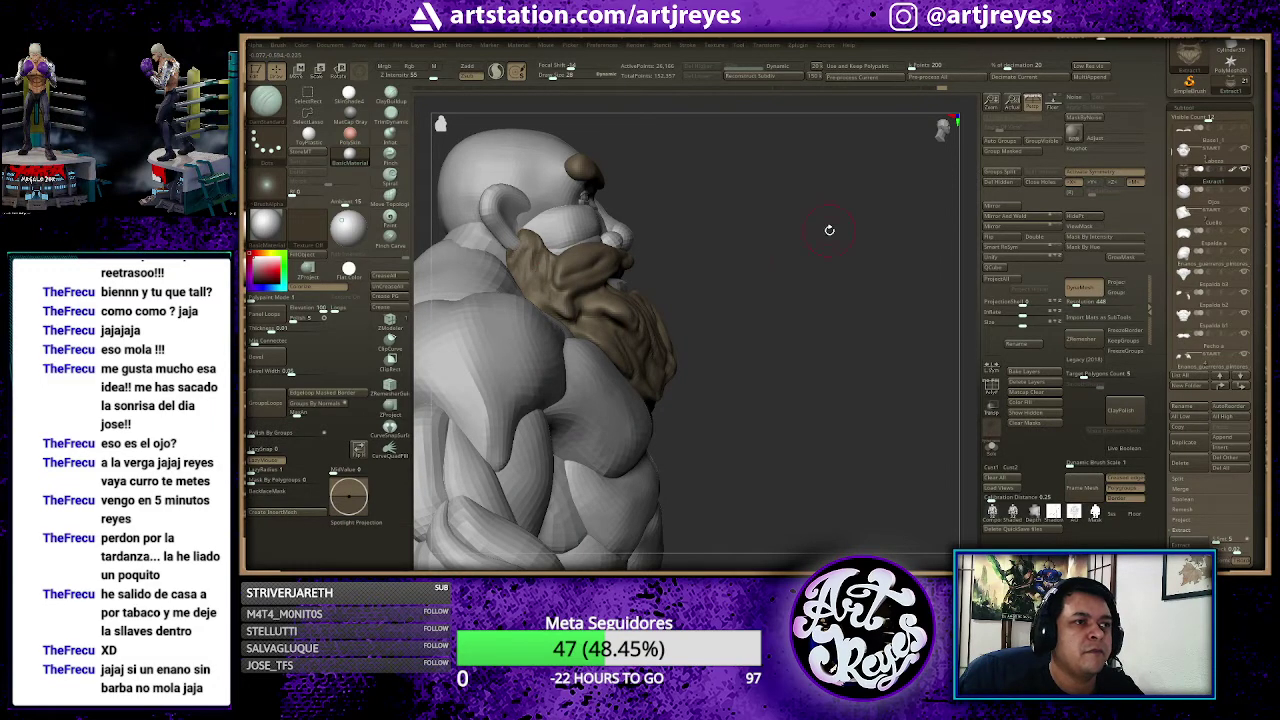
{"action": "left_click_drag", "start_coordinate": [834, 251], "coordinate": [754, 222], "text": "shift"}
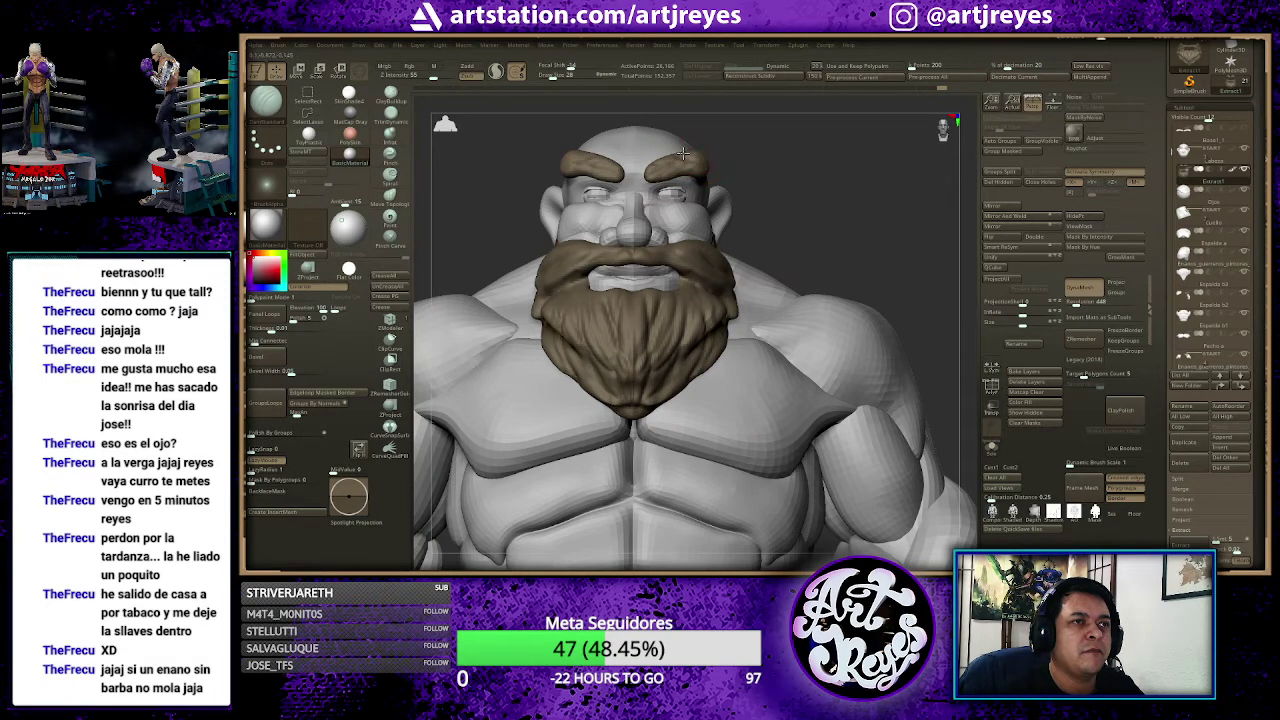
{"action": "left_click_drag", "start_coordinate": [793, 168], "coordinate": [704, 165]}
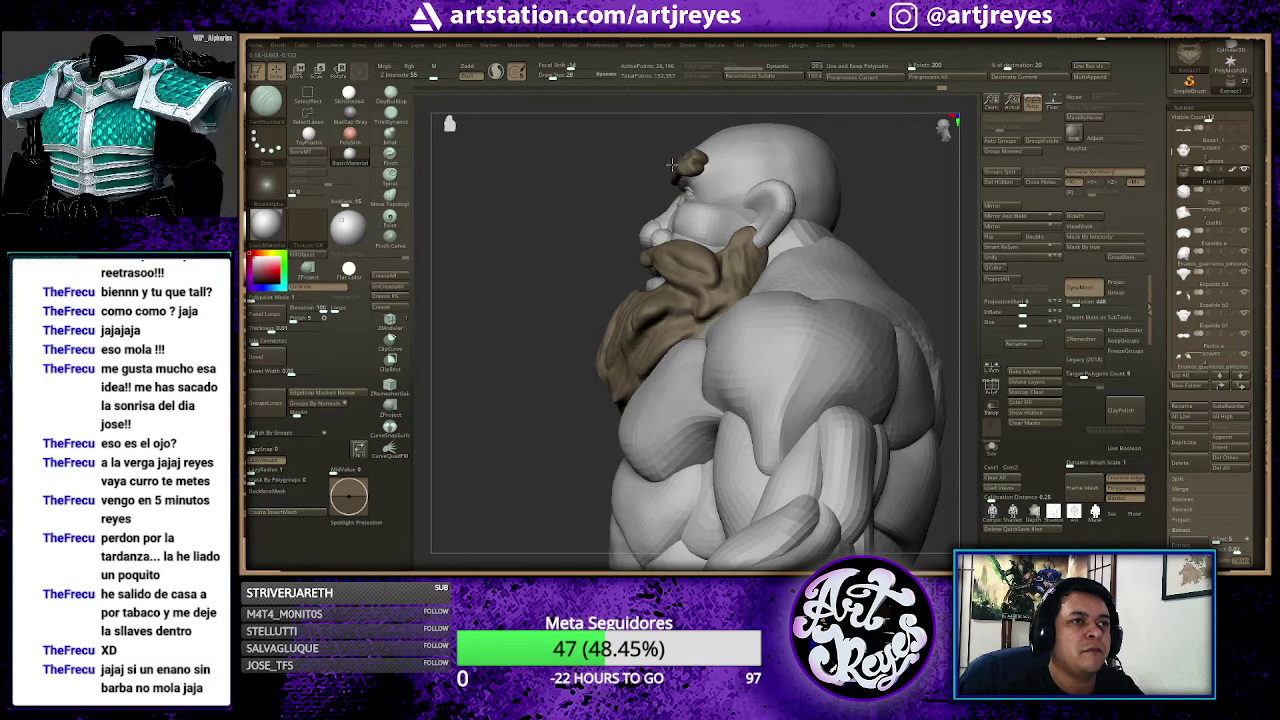
Step: Adjust the brush and pull the eyebrows outward, reshaping their surface on both sides
{"action": "key", "text": "space"}
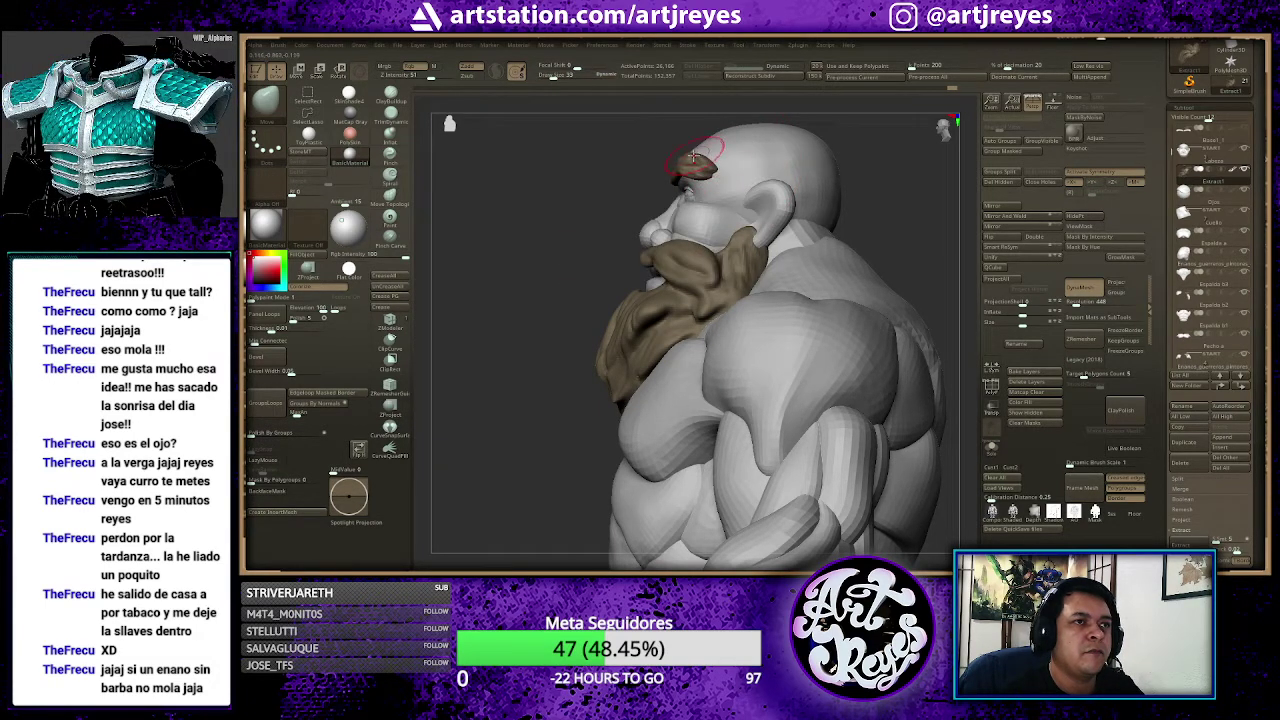
{"action": "mouse_move", "coordinate": [710, 160]}
{"action": "left_mouse_down"}
{"action": "mouse_move", "coordinate": [725, 167]}
{"action": "mouse_move", "coordinate": [636, 166]}
{"action": "left_mouse_up"}
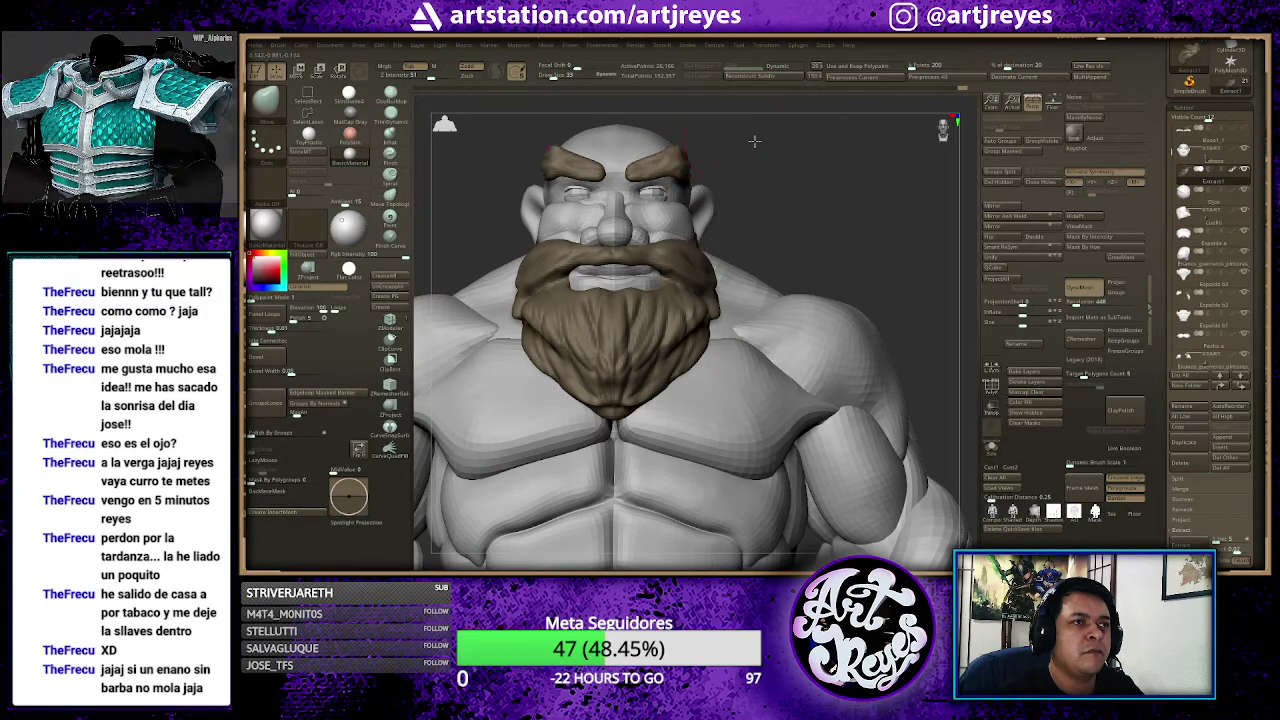
{"action": "left_click_drag", "start_coordinate": [683, 148], "coordinate": [769, 231]}
{"action": "mouse_move", "coordinate": [677, 157]}
{"action": "left_mouse_down"}
{"action": "mouse_move", "coordinate": [658, 158]}
{"action": "mouse_move", "coordinate": [689, 124]}
{"action": "left_mouse_up"}
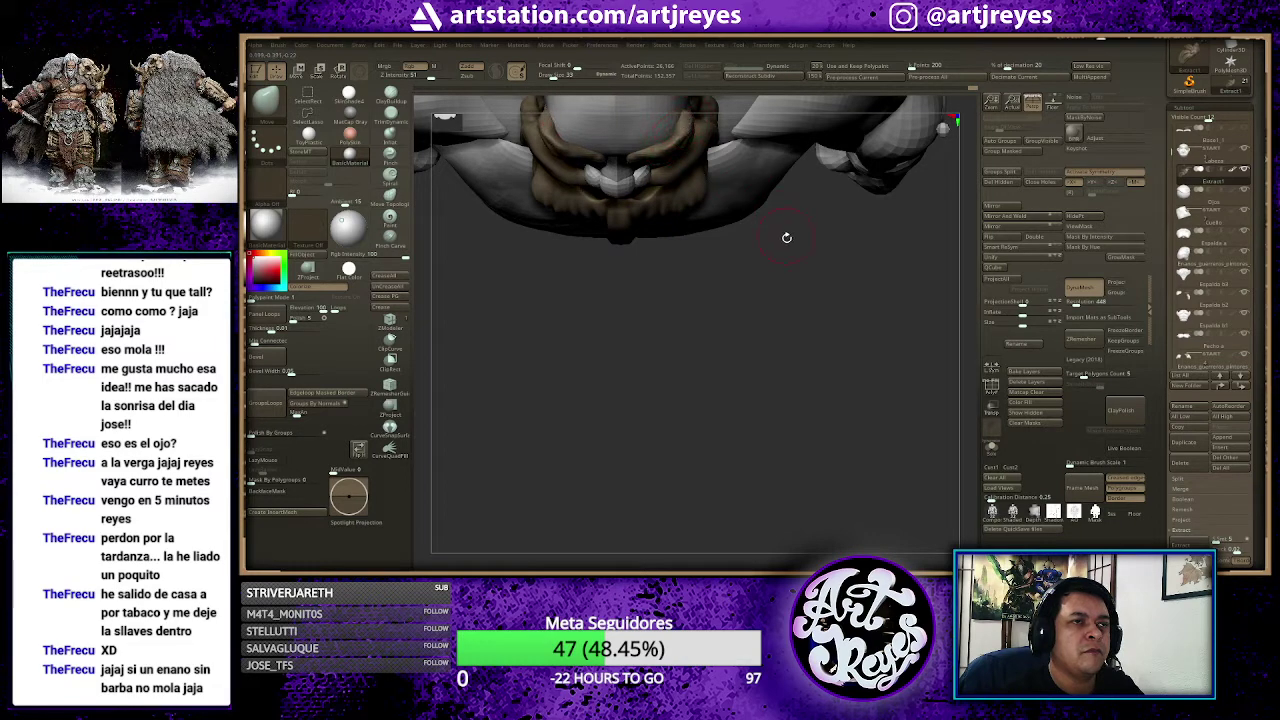
Step: Solo the beard subtool and turn it to a close-up angle
{"action": "left_click_drag", "start_coordinate": [787, 237], "coordinate": [751, 369]}
{"action": "mouse_move", "coordinate": [725, 206]}
{"action": "left_mouse_down"}
{"action": "mouse_move", "coordinate": [760, 279]}
{"action": "mouse_move", "coordinate": [754, 246]}
{"action": "mouse_move", "coordinate": [698, 210]}
{"action": "left_mouse_up"}
{"action": "key", "text": "space"}
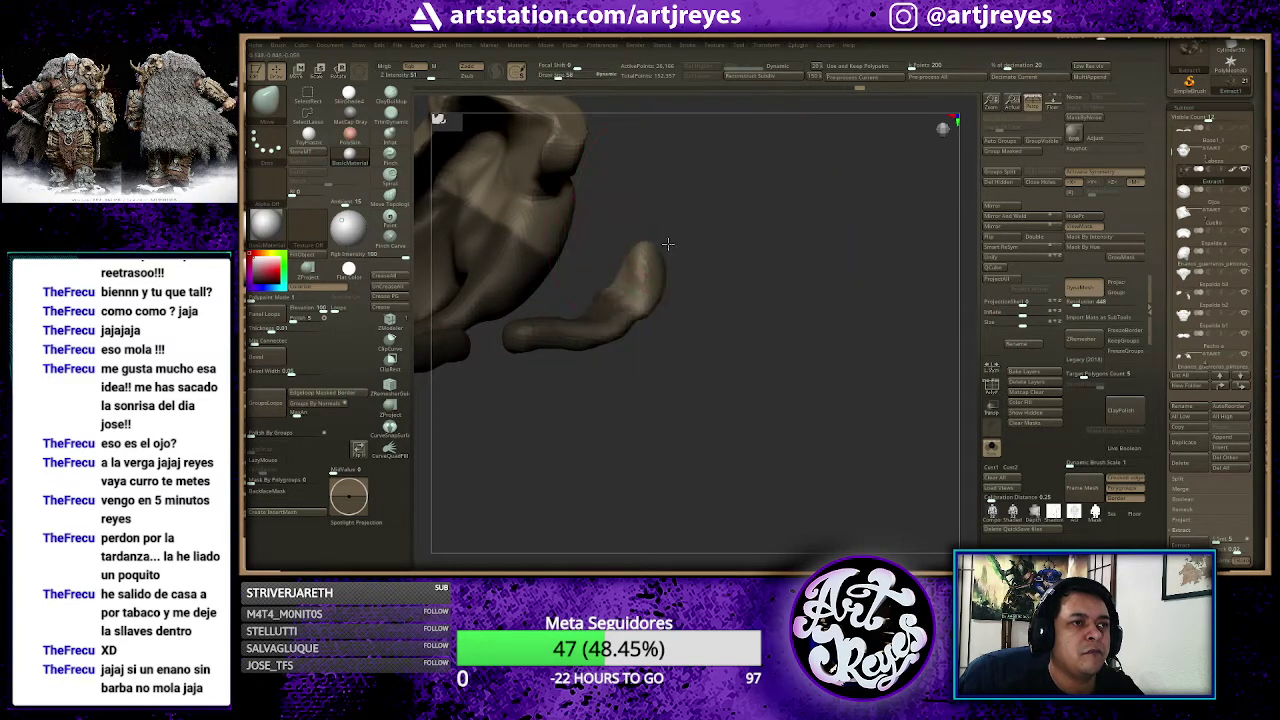
{"action": "mouse_move", "coordinate": [717, 247]}
{"action": "left_mouse_down"}
{"action": "mouse_move", "coordinate": [726, 237]}
{"action": "mouse_move", "coordinate": [729, 263]}
{"action": "left_mouse_up"}
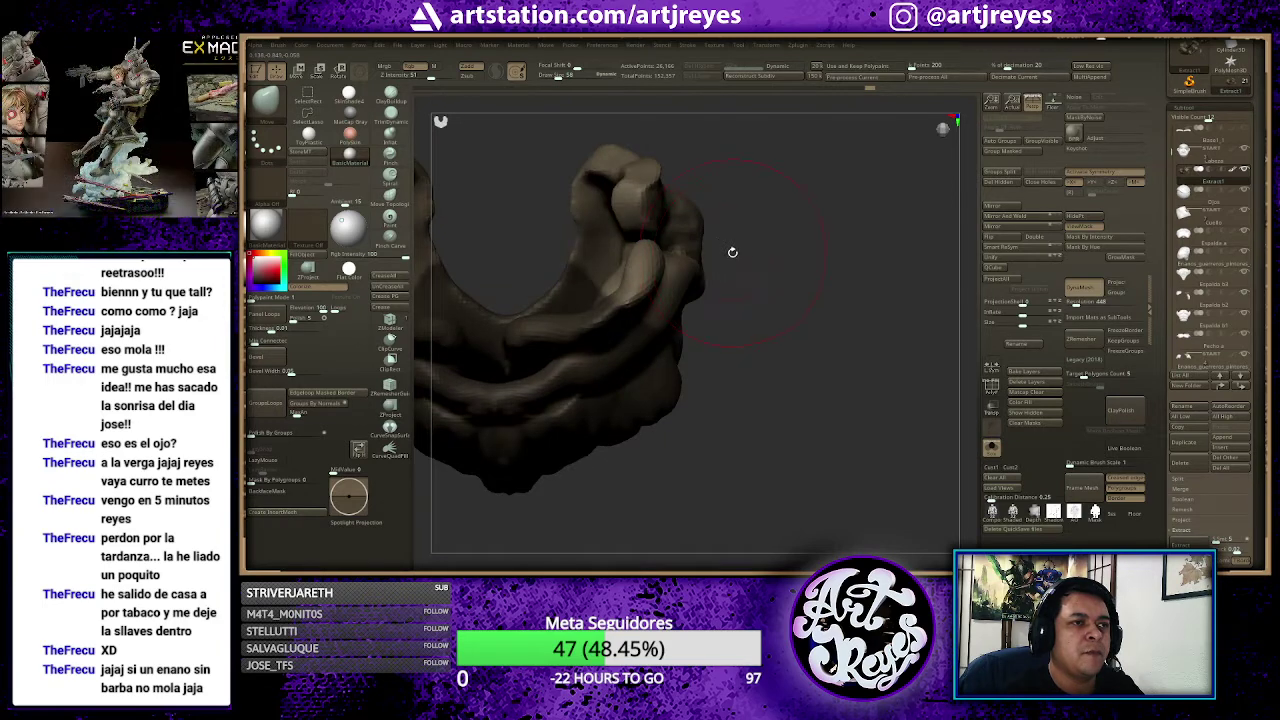
{"action": "mouse_move", "coordinate": [664, 305]}
{"action": "left_mouse_down"}
{"action": "mouse_move", "coordinate": [785, 291]}
{"action": "mouse_move", "coordinate": [771, 214]}
{"action": "mouse_move", "coordinate": [746, 217]}
{"action": "left_mouse_up"}
Step: Mask the lower beard so only the upper piece is free, and place the W gizmo on it
{"action": "left_click_drag", "start_coordinate": [676, 174], "coordinate": [652, 300], "text": "ctrl"}
{"action": "left_click", "coordinate": [780, 218], "text": "ctrl"}
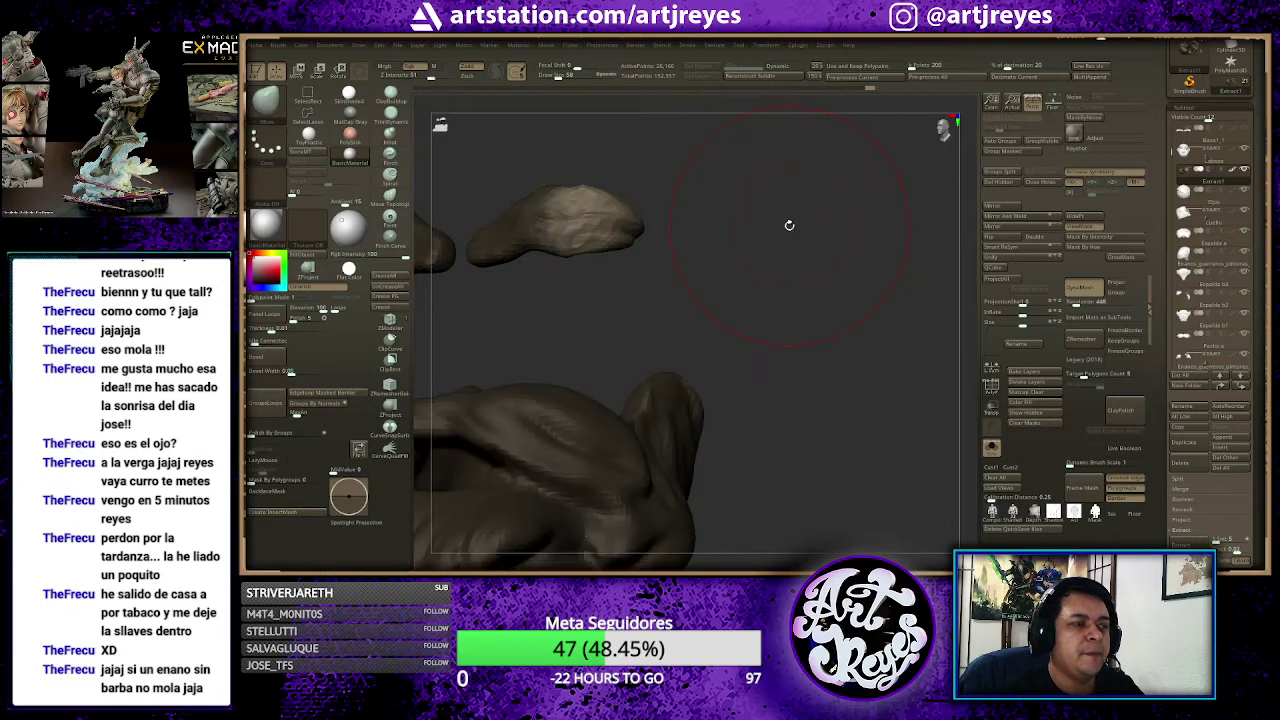
{"action": "key", "text": "w"}
{"action": "mouse_move", "coordinate": [675, 237]}
{"action": "left_mouse_down"}
{"action": "mouse_move", "coordinate": [751, 286]}
{"action": "mouse_move", "coordinate": [795, 249]}
{"action": "mouse_move", "coordinate": [789, 277]}
{"action": "left_mouse_up"}
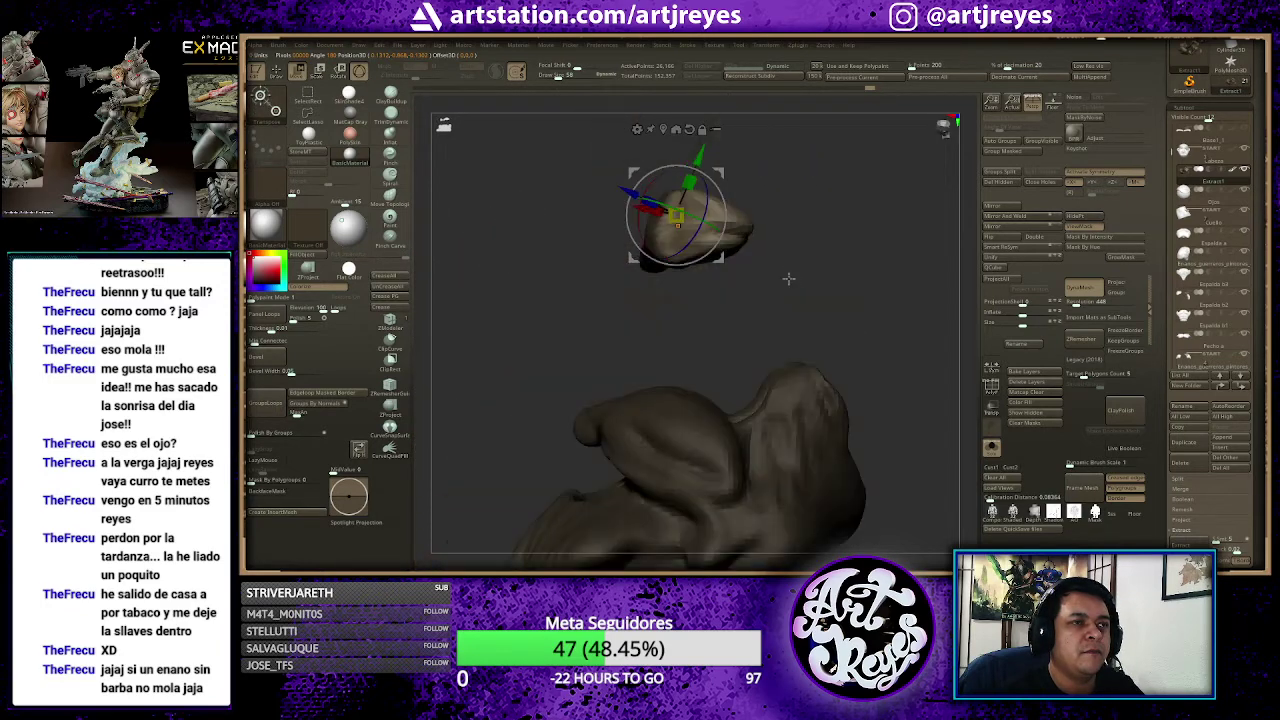
Step: Reset the gizmo to world orientation and rotate the upper piece about 15.8°
{"action": "left_click", "coordinate": [677, 129]}
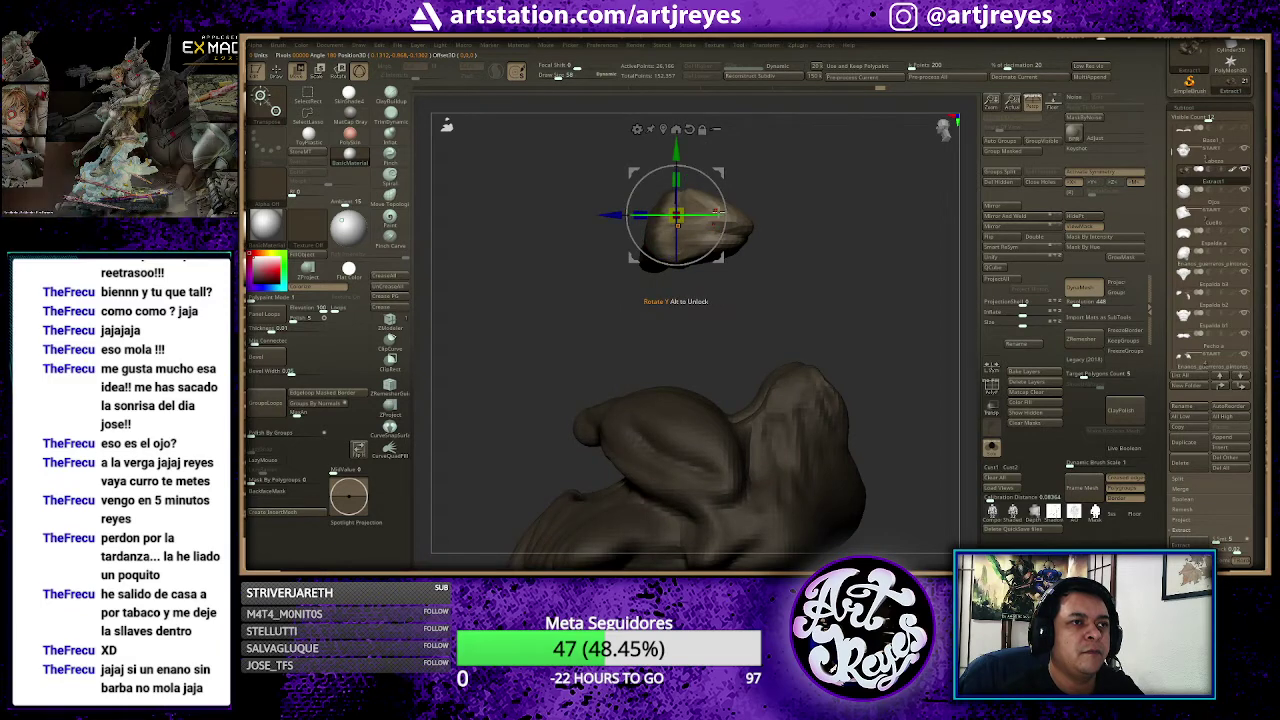
{"action": "left_click_drag", "start_coordinate": [688, 186], "coordinate": [697, 212]}
{"action": "left_click_drag", "start_coordinate": [779, 186], "coordinate": [686, 146]}
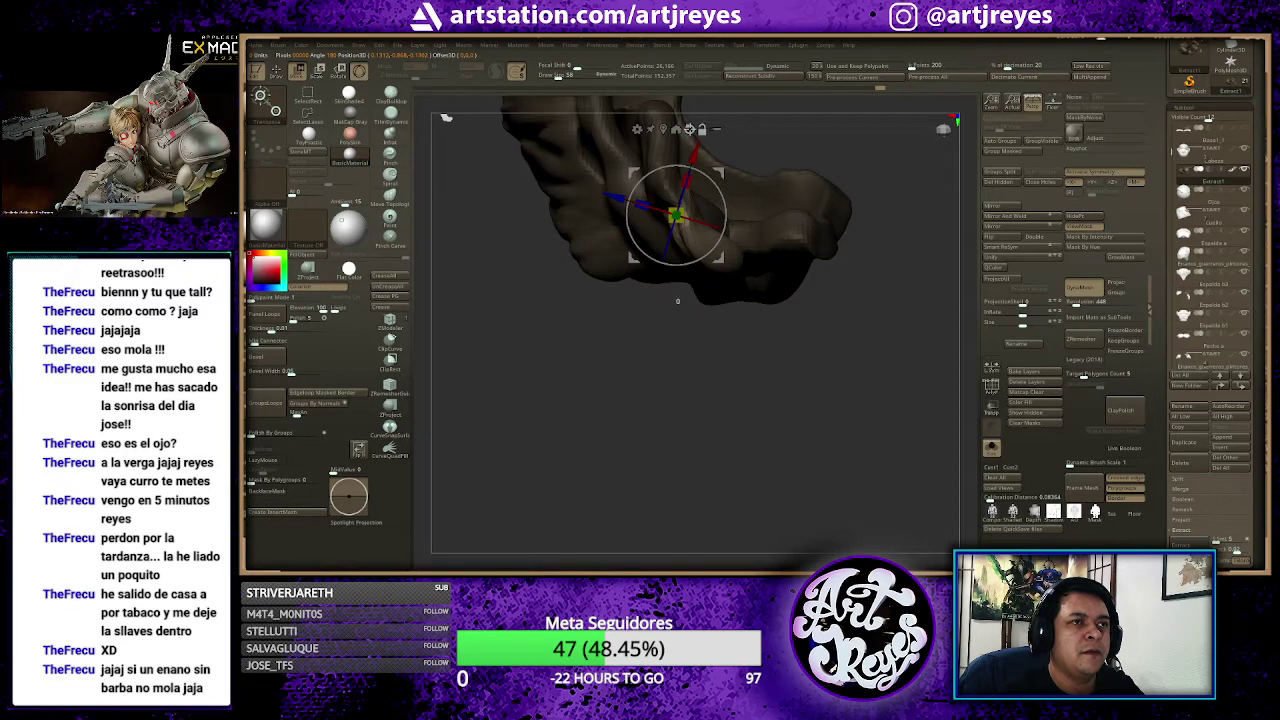
Step: Nudge the piece slightly sideways along the blue axis and show the head again
{"action": "left_click", "coordinate": [689, 129]}
{"action": "left_click_drag", "start_coordinate": [609, 215], "coordinate": [602, 215]}
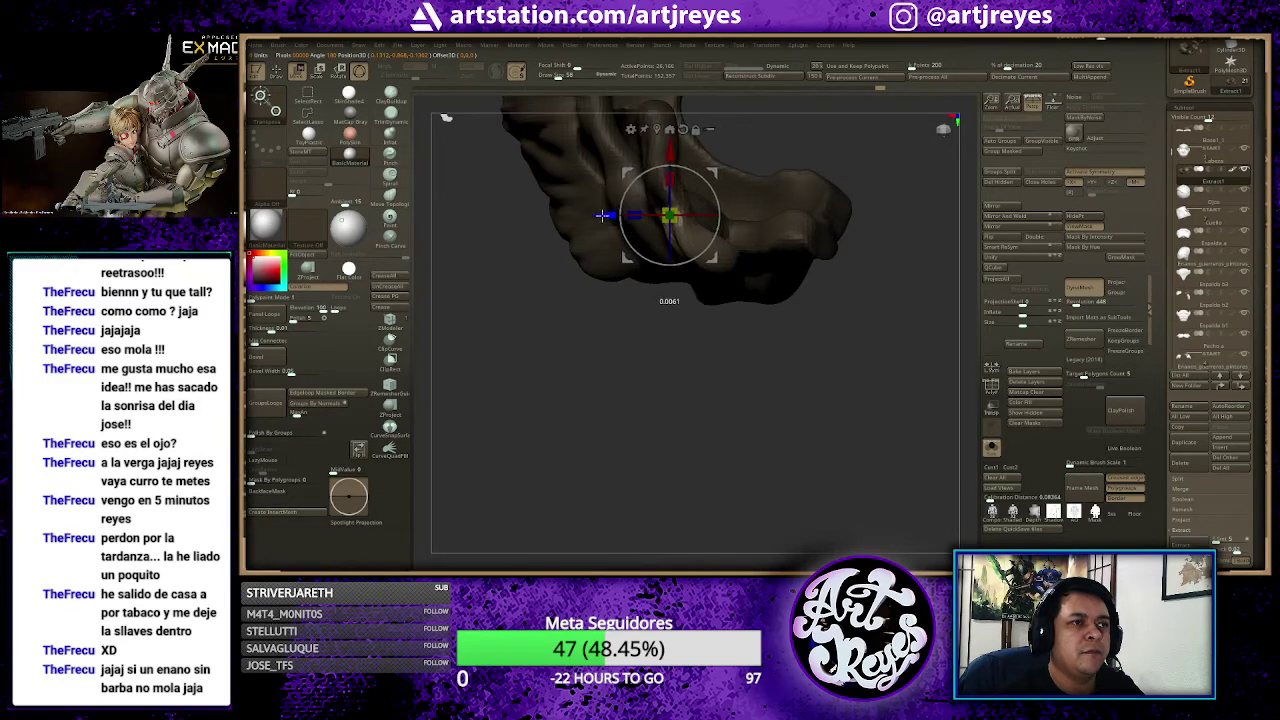
{"action": "key", "text": "ctrl+shift+d"}
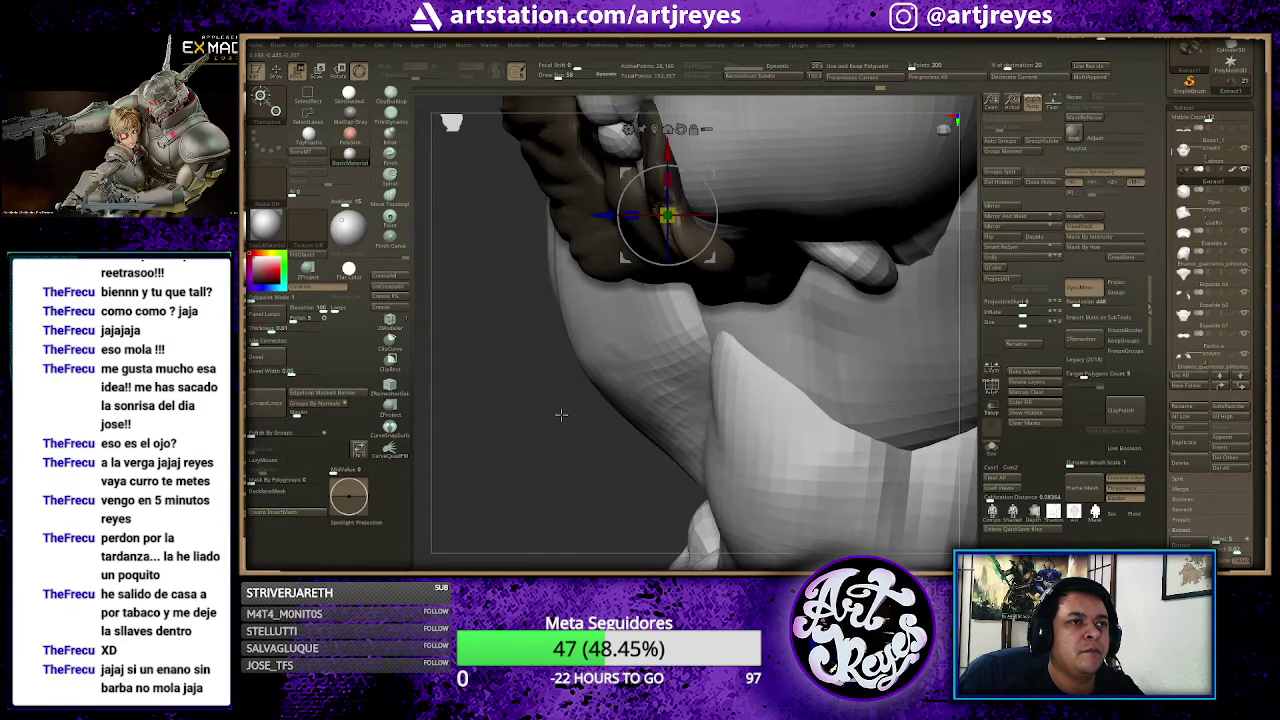
{"action": "mouse_move", "coordinate": [561, 414]}
{"action": "left_mouse_down"}
{"action": "mouse_move", "coordinate": [537, 342]}
{"action": "mouse_move", "coordinate": [597, 273]}
{"action": "left_mouse_up"}
Step: Return to the Draw brush at size 23 and refine the brow and cheek surface
{"action": "key", "text": "q"}
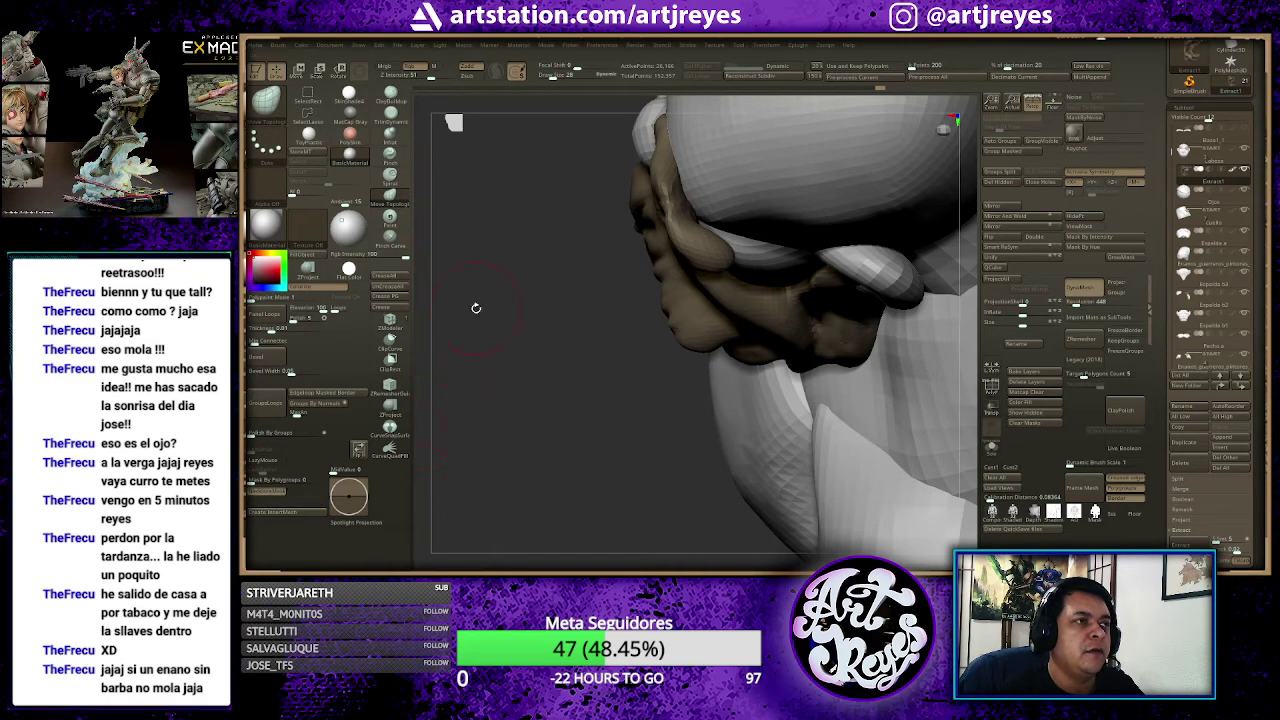
{"action": "right_click", "coordinate": [521, 234]}
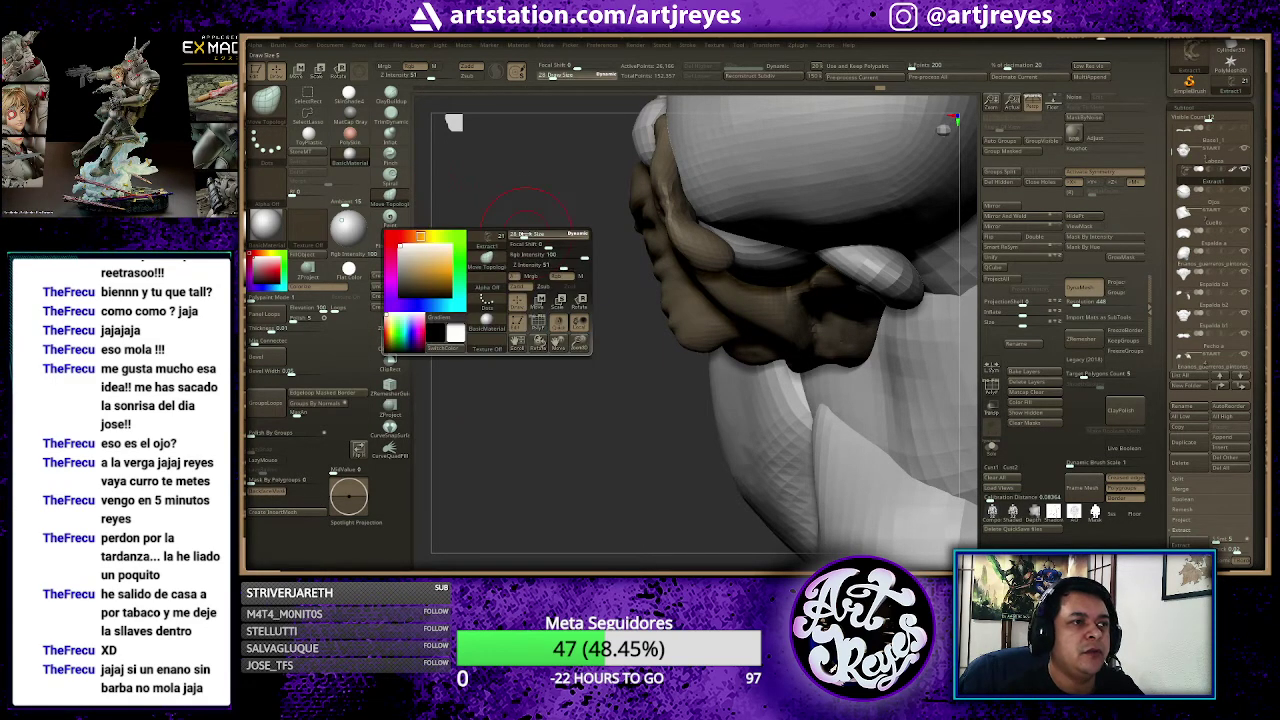
{"action": "left_click_drag", "start_coordinate": [521, 234], "coordinate": [512, 236]}
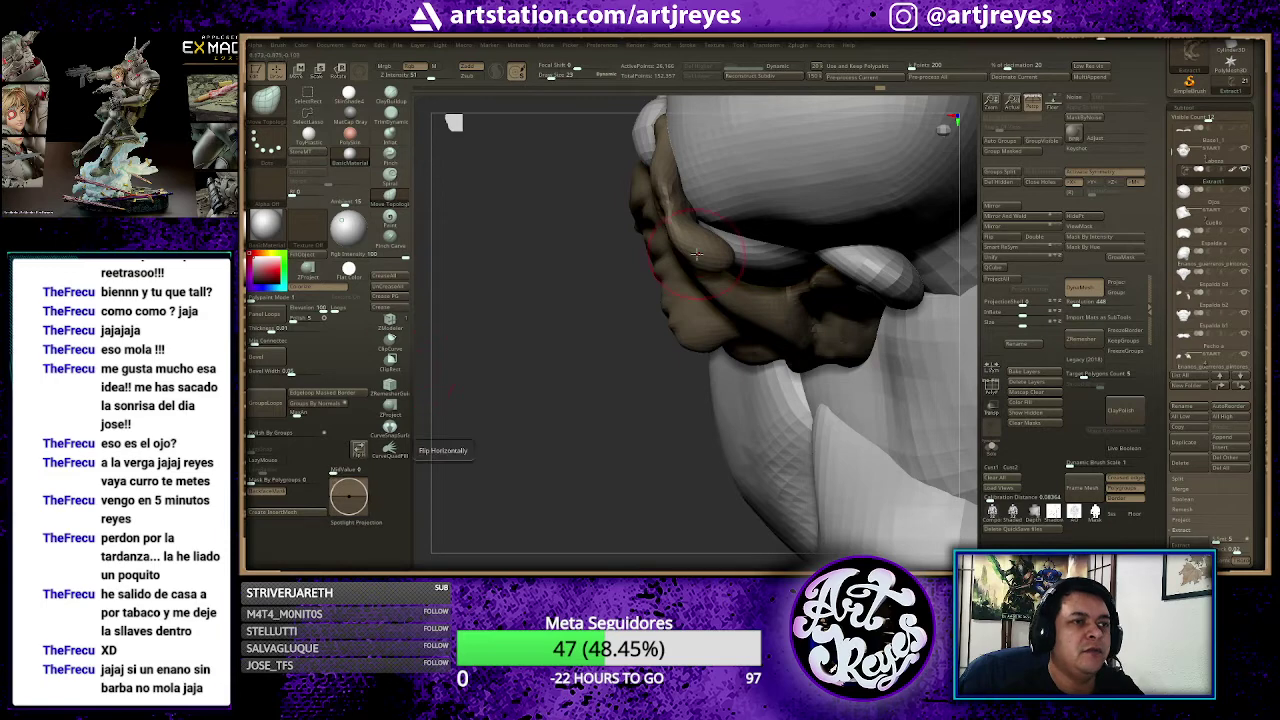
{"action": "left_click_drag", "start_coordinate": [689, 194], "coordinate": [709, 213]}
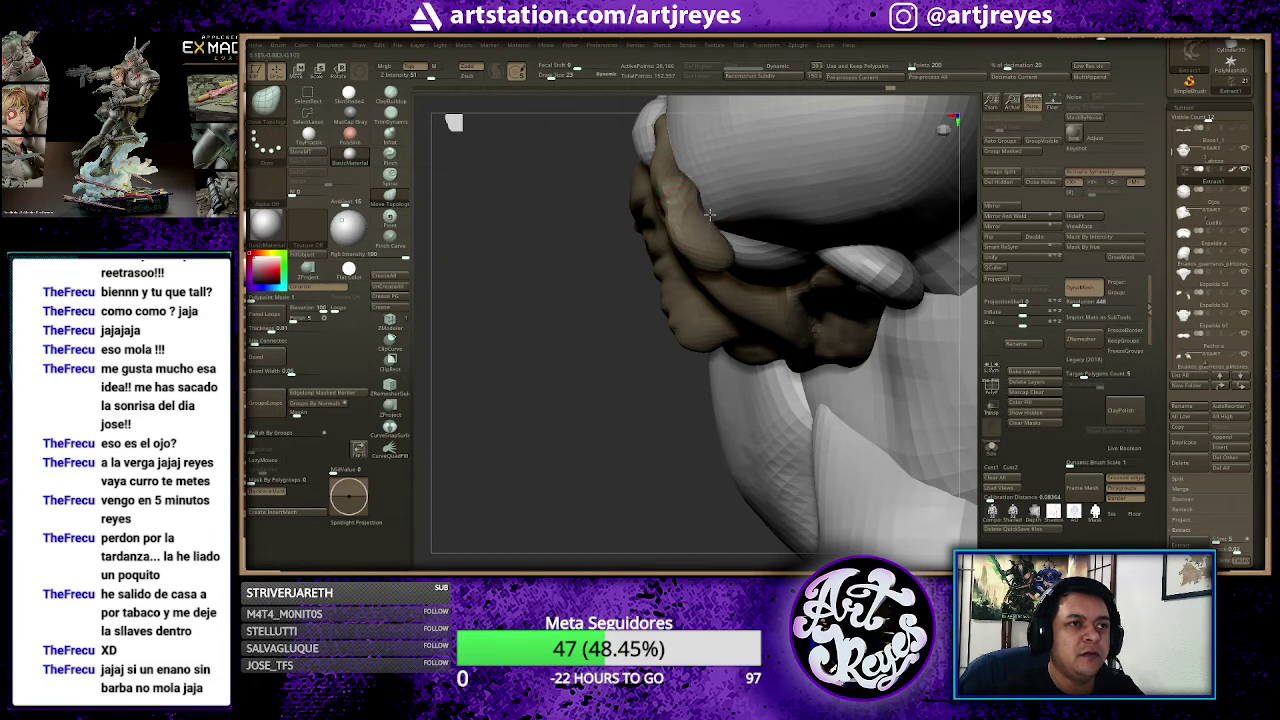
Step: Smooth the curled moustache tip and carve a dent along its edge
{"action": "left_click_drag", "start_coordinate": [515, 375], "coordinate": [738, 238]}
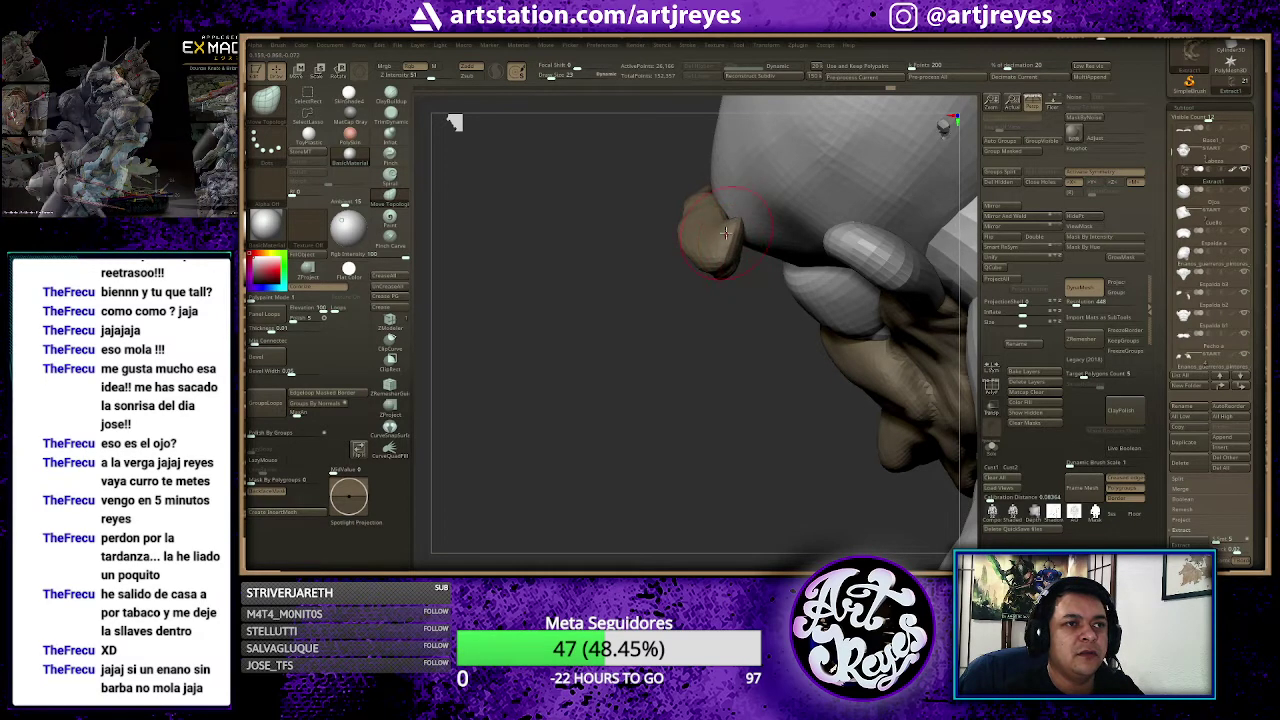
{"action": "left_click_drag", "start_coordinate": [600, 260], "coordinate": [644, 215]}
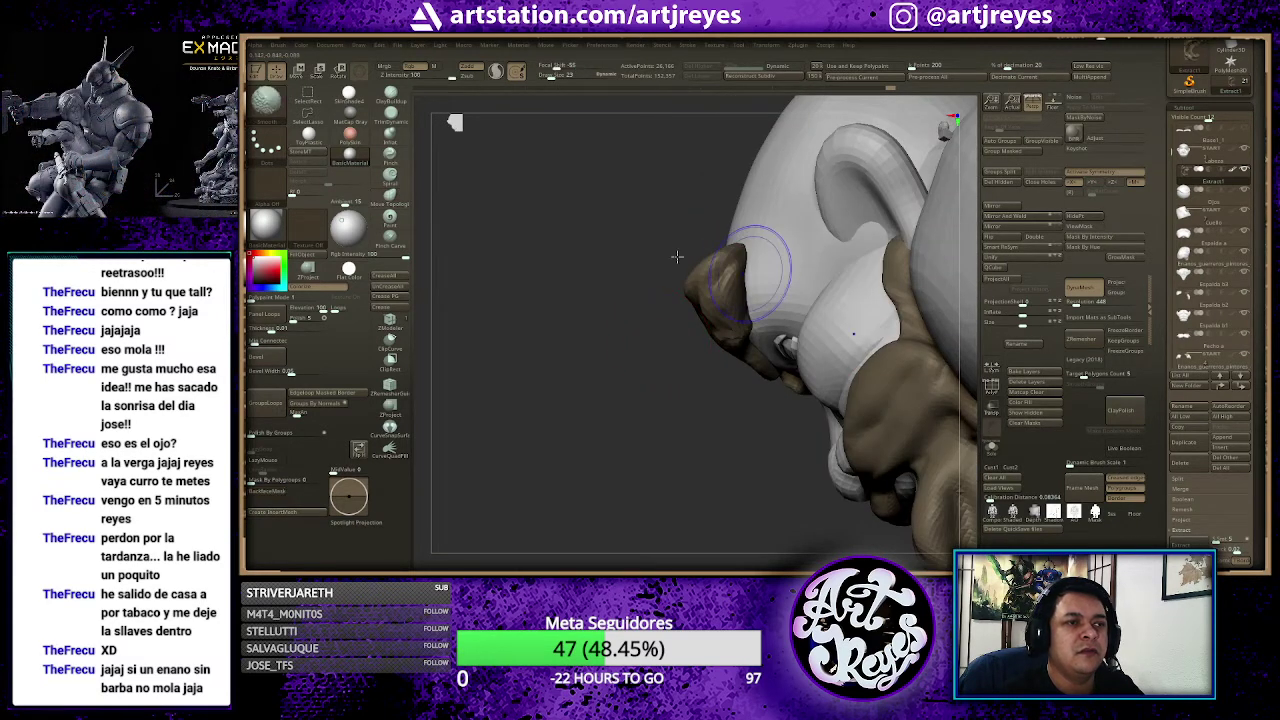
{"action": "mouse_move", "coordinate": [677, 257]}
{"action": "left_mouse_down"}
{"action": "mouse_move", "coordinate": [625, 354]}
{"action": "mouse_move", "coordinate": [729, 243]}
{"action": "left_mouse_up"}
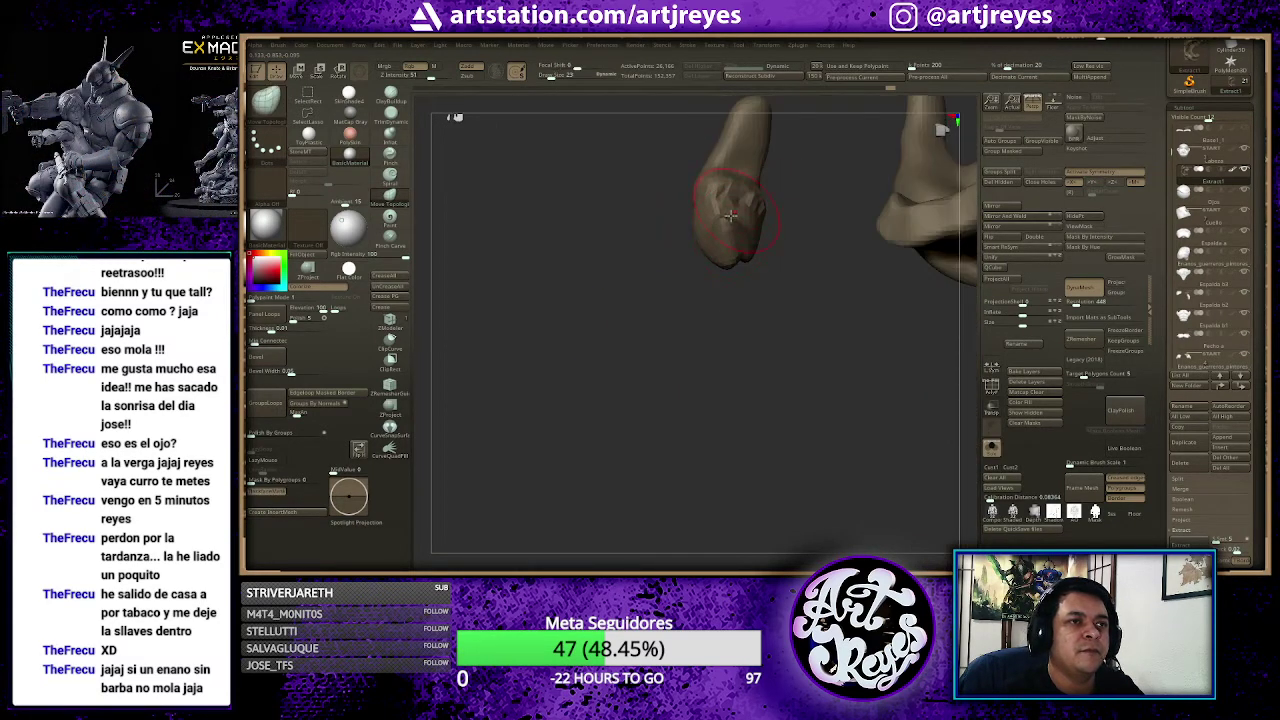
{"action": "mouse_move", "coordinate": [628, 328]}
{"action": "left_mouse_down"}
{"action": "mouse_move", "coordinate": [666, 357]}
{"action": "mouse_move", "coordinate": [669, 344]}
{"action": "left_mouse_up"}
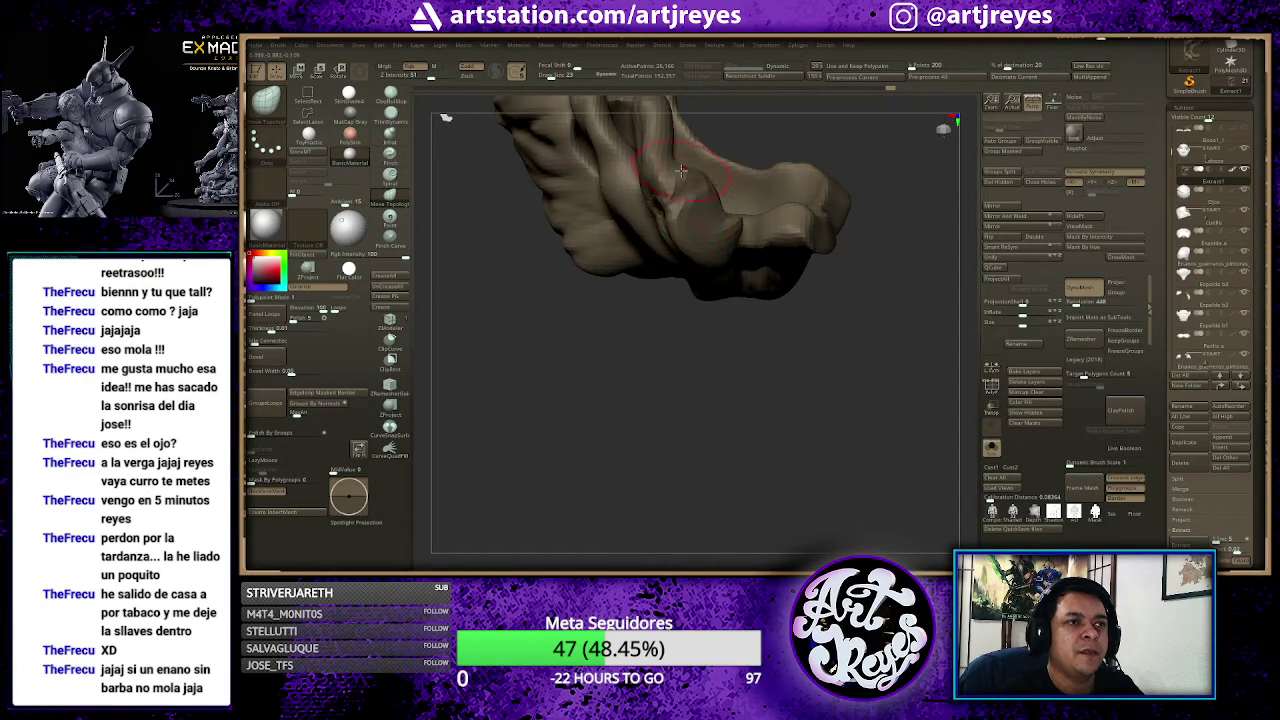
{"action": "mouse_move", "coordinate": [685, 135]}
{"action": "left_mouse_down"}
{"action": "mouse_move", "coordinate": [704, 186]}
{"action": "mouse_move", "coordinate": [537, 294]}
{"action": "left_mouse_up"}
{"action": "left_click_drag", "start_coordinate": [677, 187], "coordinate": [686, 214]}
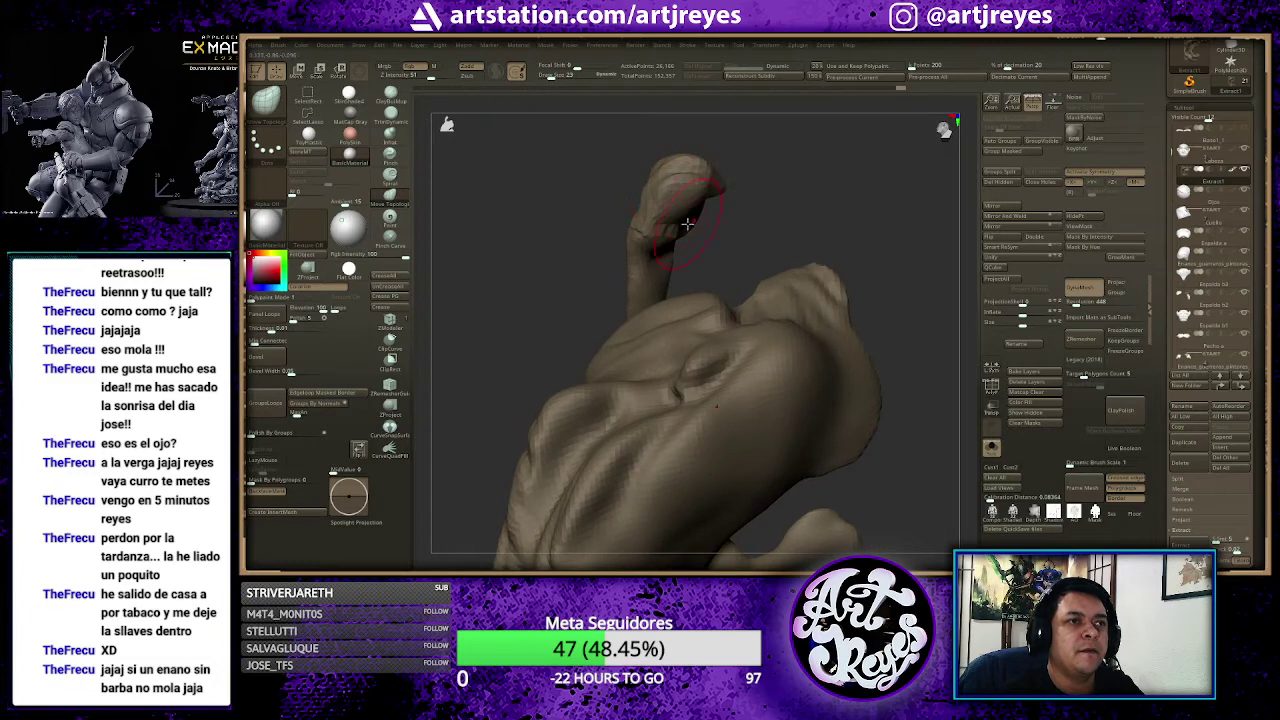
{"action": "left_click_drag", "start_coordinate": [651, 267], "coordinate": [691, 270]}
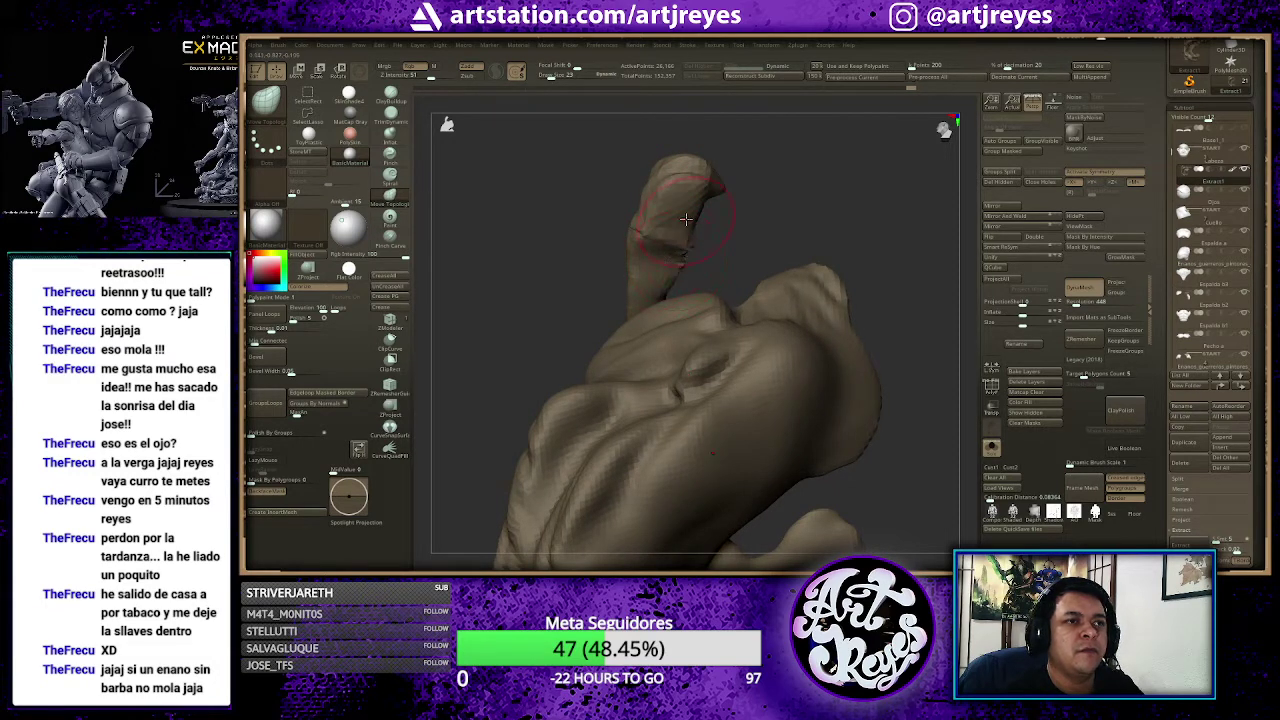
Step: Show all subtools again and turn to a front view of the face
{"action": "left_click_drag", "start_coordinate": [738, 200], "coordinate": [774, 235]}
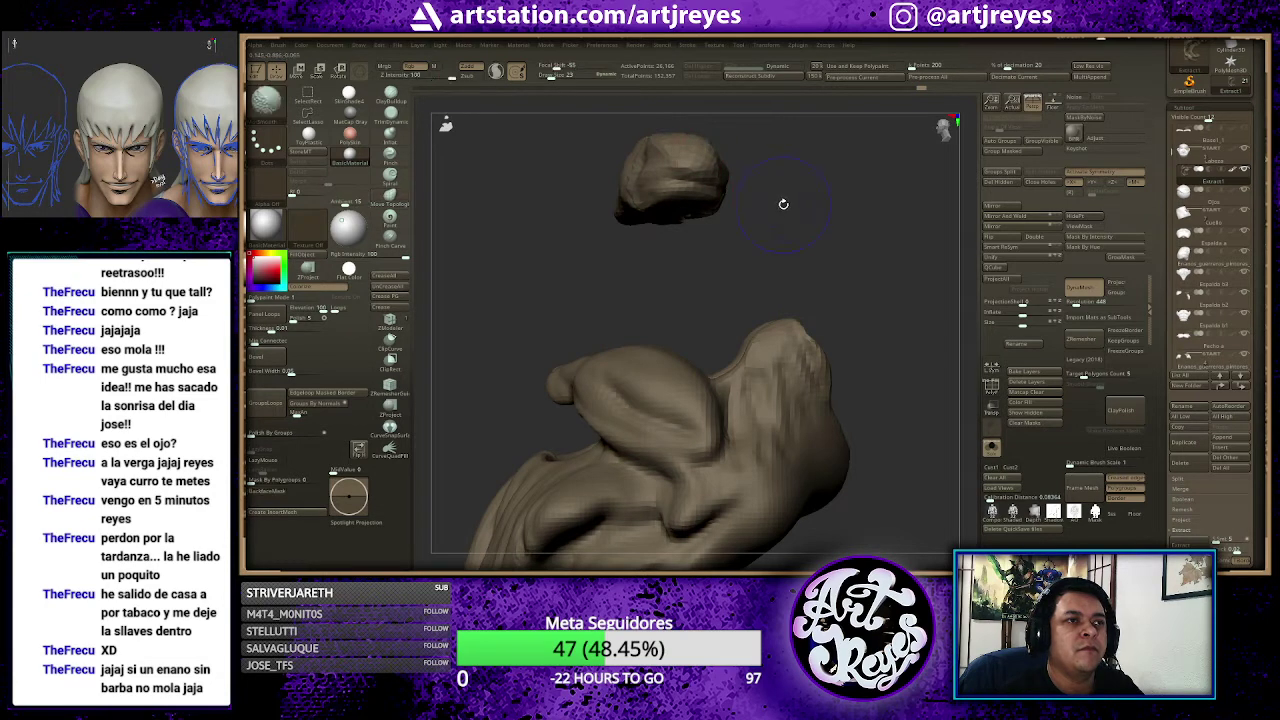
{"action": "key", "text": "ctrl+shift+s"}
{"action": "mouse_move", "coordinate": [580, 220]}
{"action": "right_mouse_down"}
{"action": "mouse_move", "coordinate": [590, 207]}
{"action": "mouse_move", "coordinate": [817, 197]}
{"action": "mouse_move", "coordinate": [836, 217]}
{"action": "right_mouse_up"}
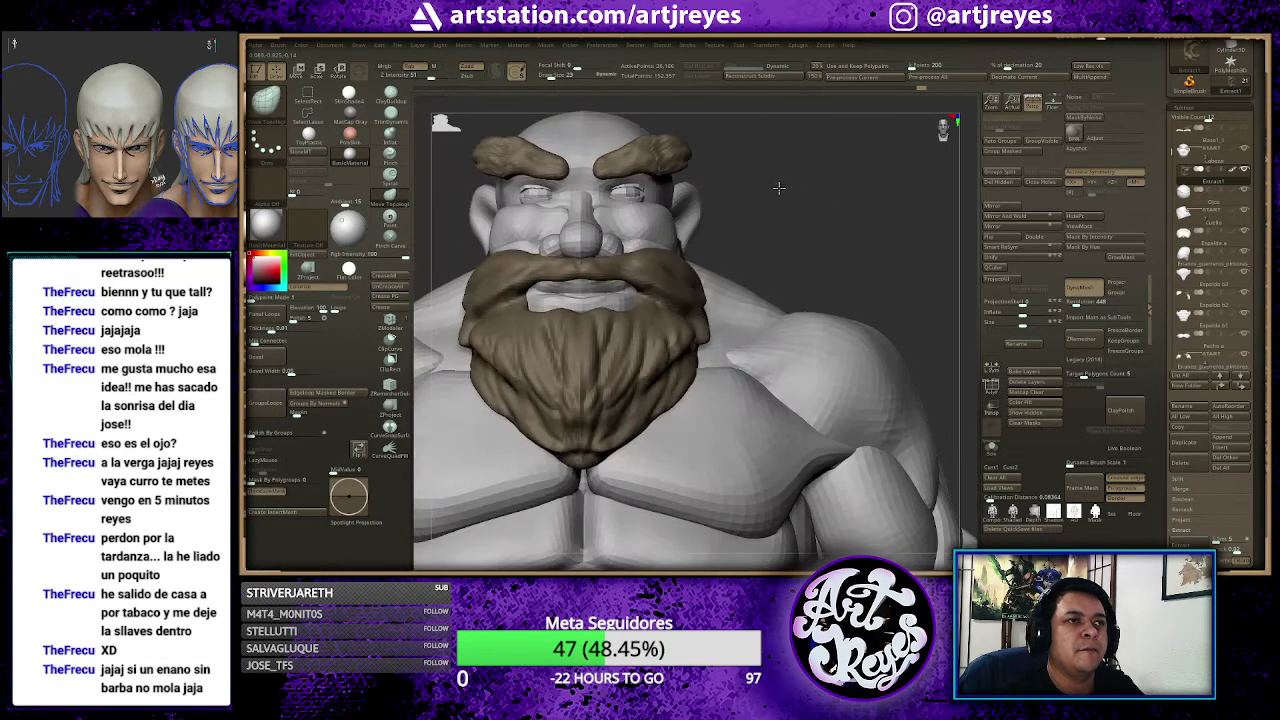
Step: Orbit around the bearded head, then frame the whole dwarf body with F
{"action": "key", "text": "f"}
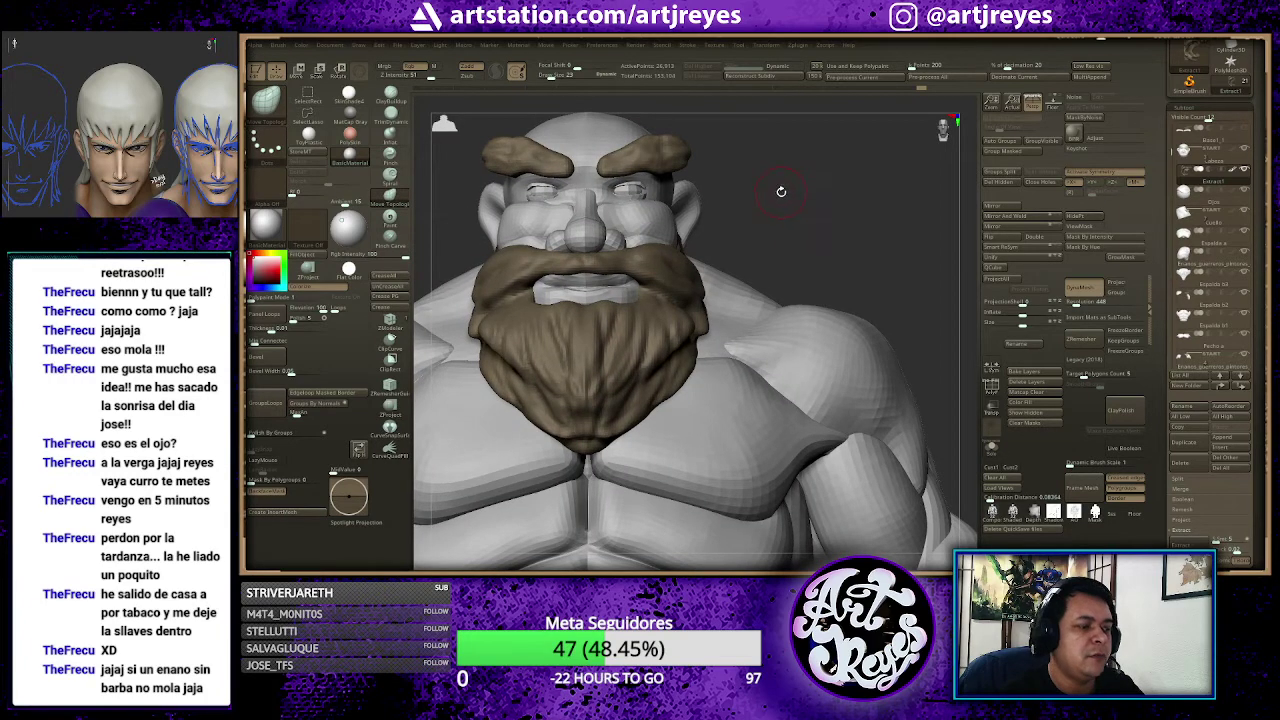
{"action": "right_click_drag", "start_coordinate": [840, 224], "coordinate": [757, 213]}
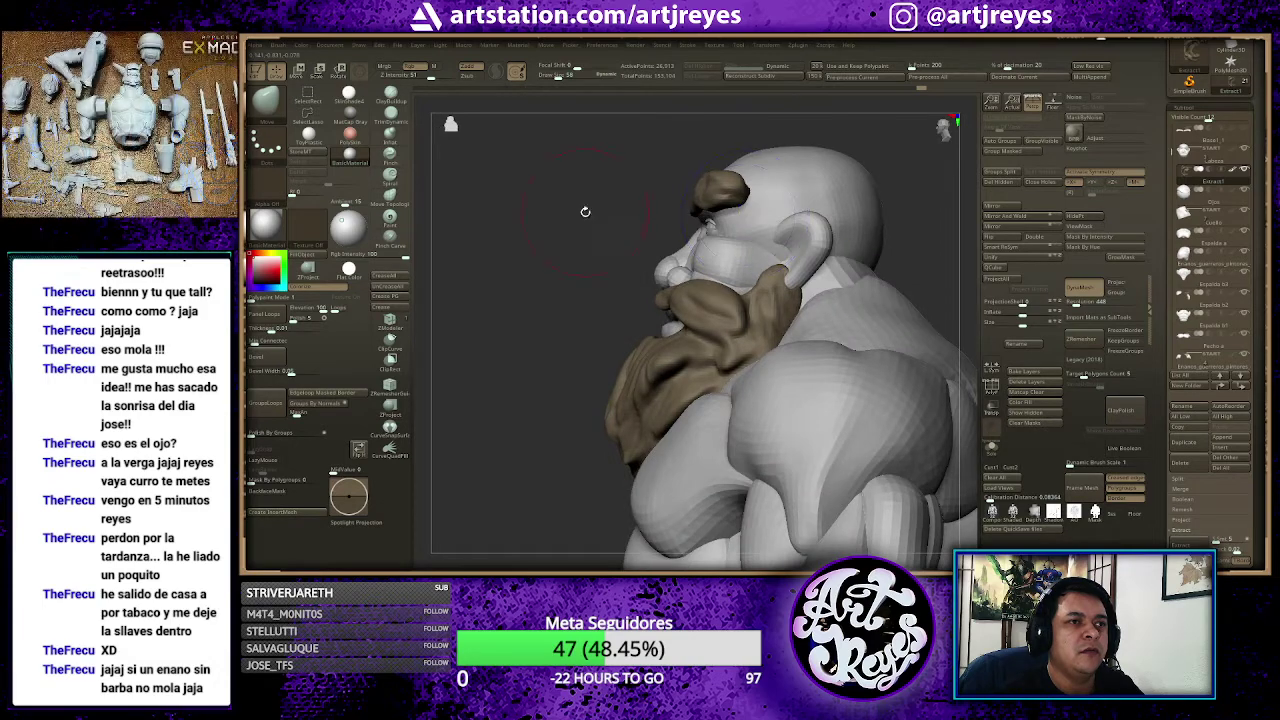
{"action": "right_click_drag", "start_coordinate": [586, 209], "coordinate": [745, 267]}
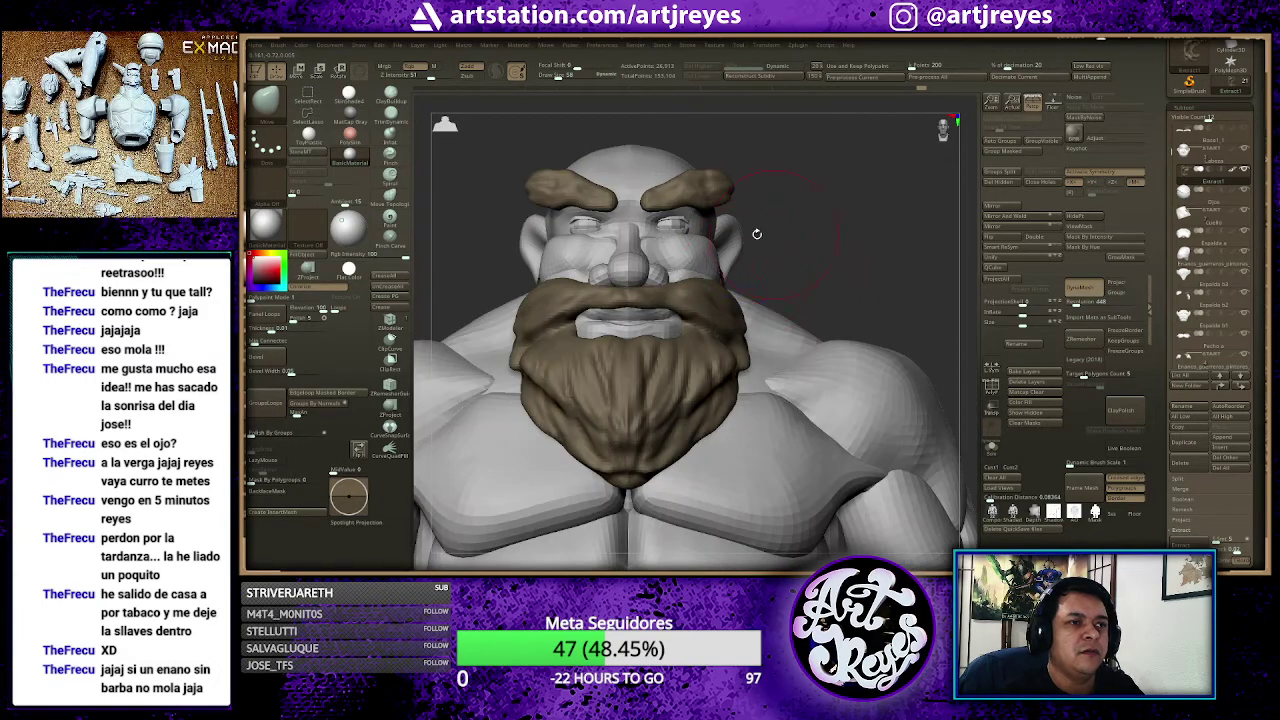
{"action": "mouse_move", "coordinate": [783, 212]}
{"action": "right_mouse_down", "text": "ctrl"}
{"action": "mouse_move", "coordinate": [809, 229]}
{"action": "mouse_move", "coordinate": [855, 221]}
{"action": "right_mouse_up", "text": "ctrl"}
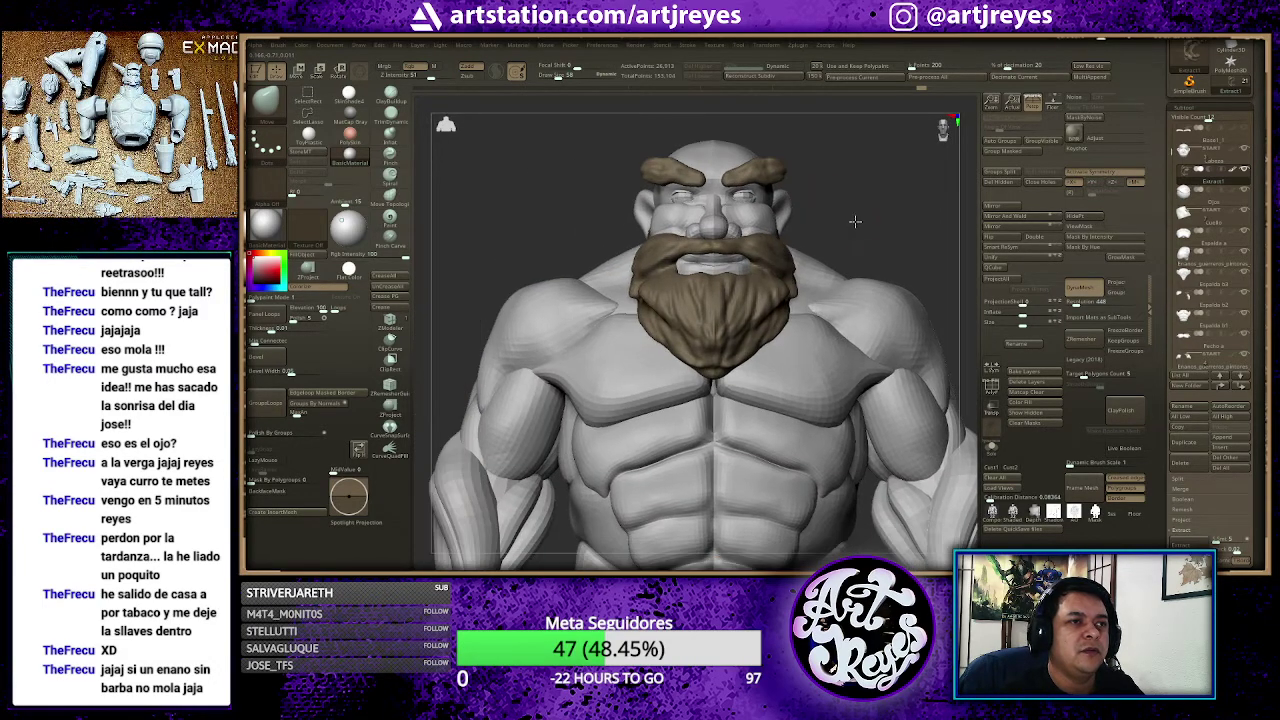
{"action": "key", "text": "f"}
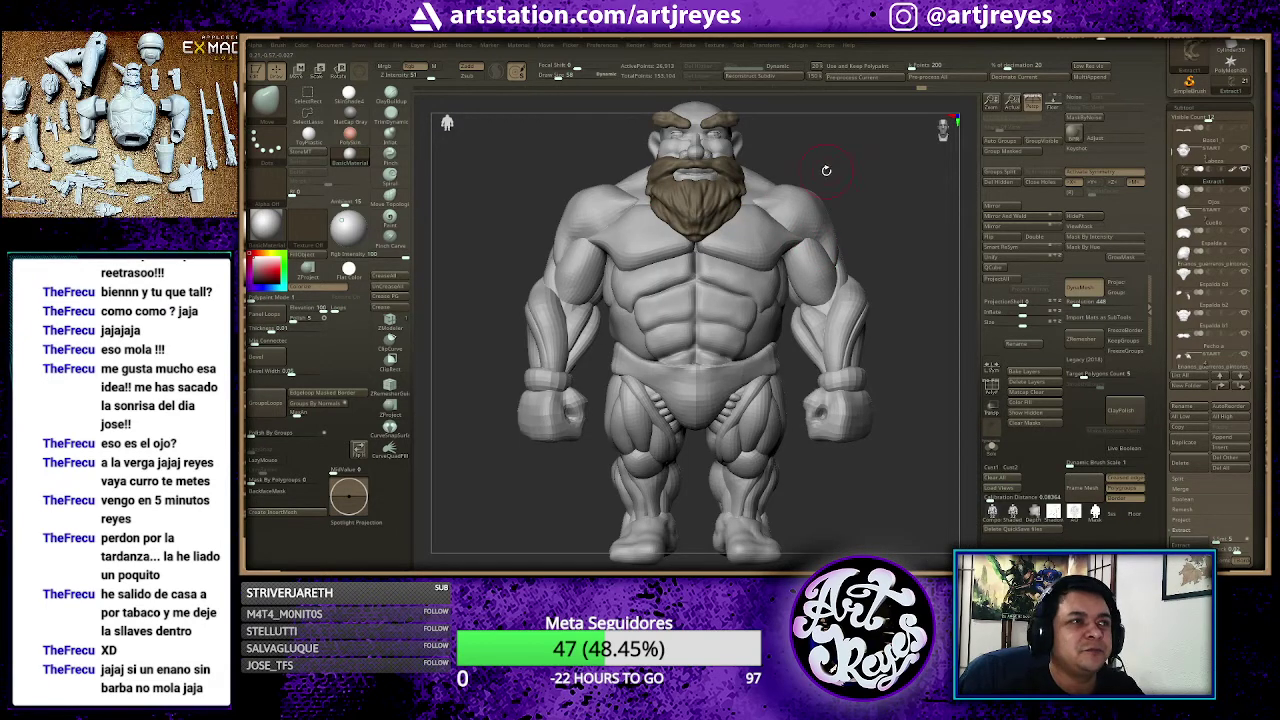
Step: Preview SkinShade4, switch back to grey BasicMaterial, and orbit to a three-quarter view
{"action": "left_click", "coordinate": [355, 101]}
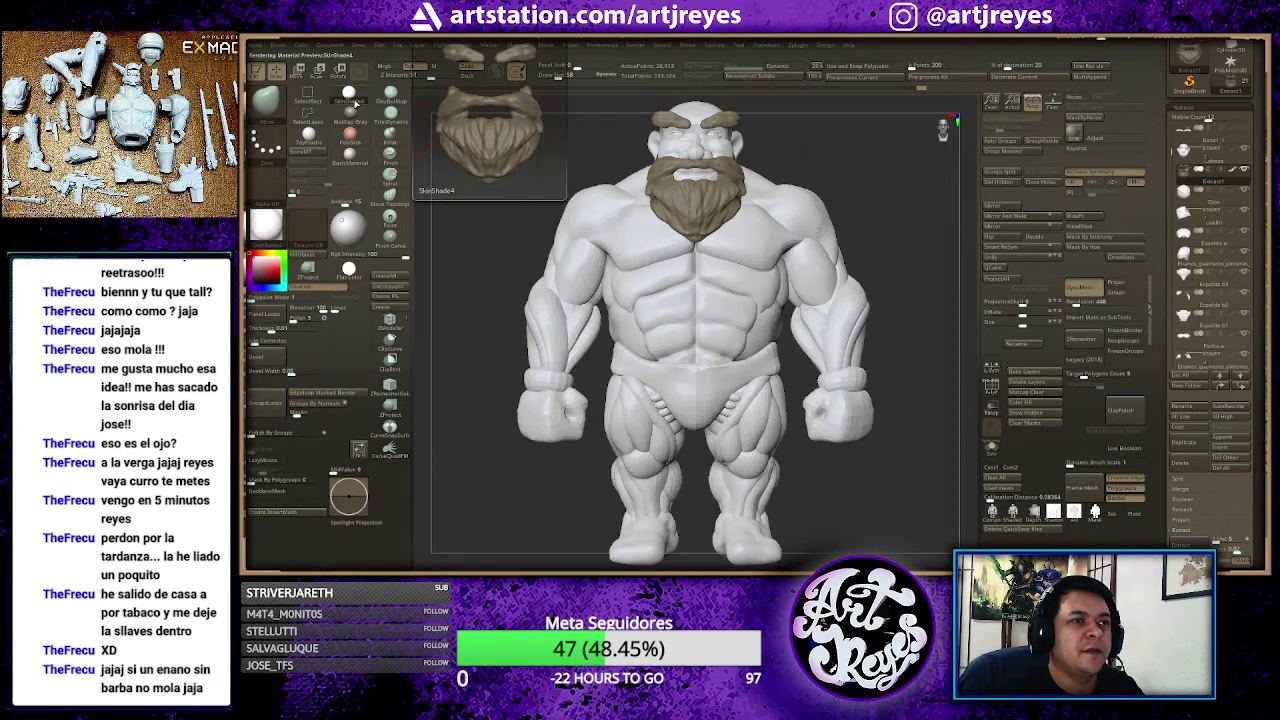
{"action": "left_click", "coordinate": [349, 152]}
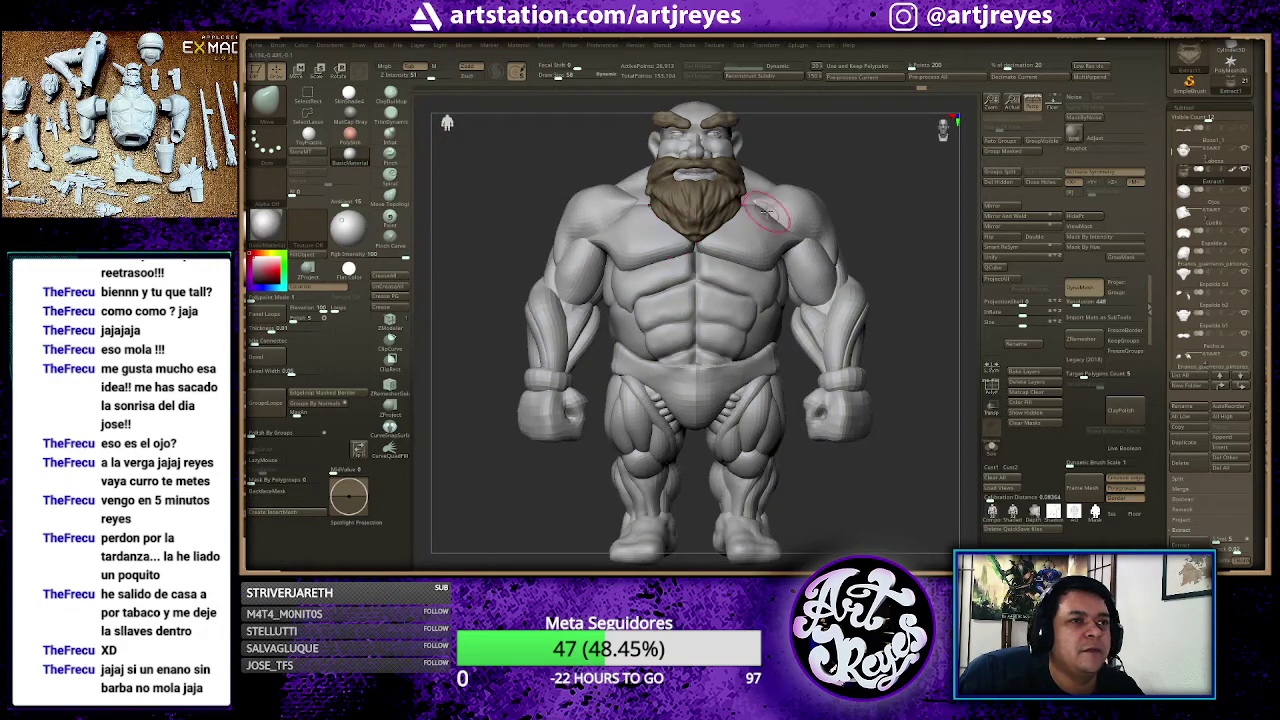
{"action": "mouse_move", "coordinate": [868, 168]}
{"action": "left_mouse_down"}
{"action": "mouse_move", "coordinate": [827, 200]}
{"action": "mouse_move", "coordinate": [907, 205]}
{"action": "mouse_move", "coordinate": [852, 201]}
{"action": "left_mouse_up"}
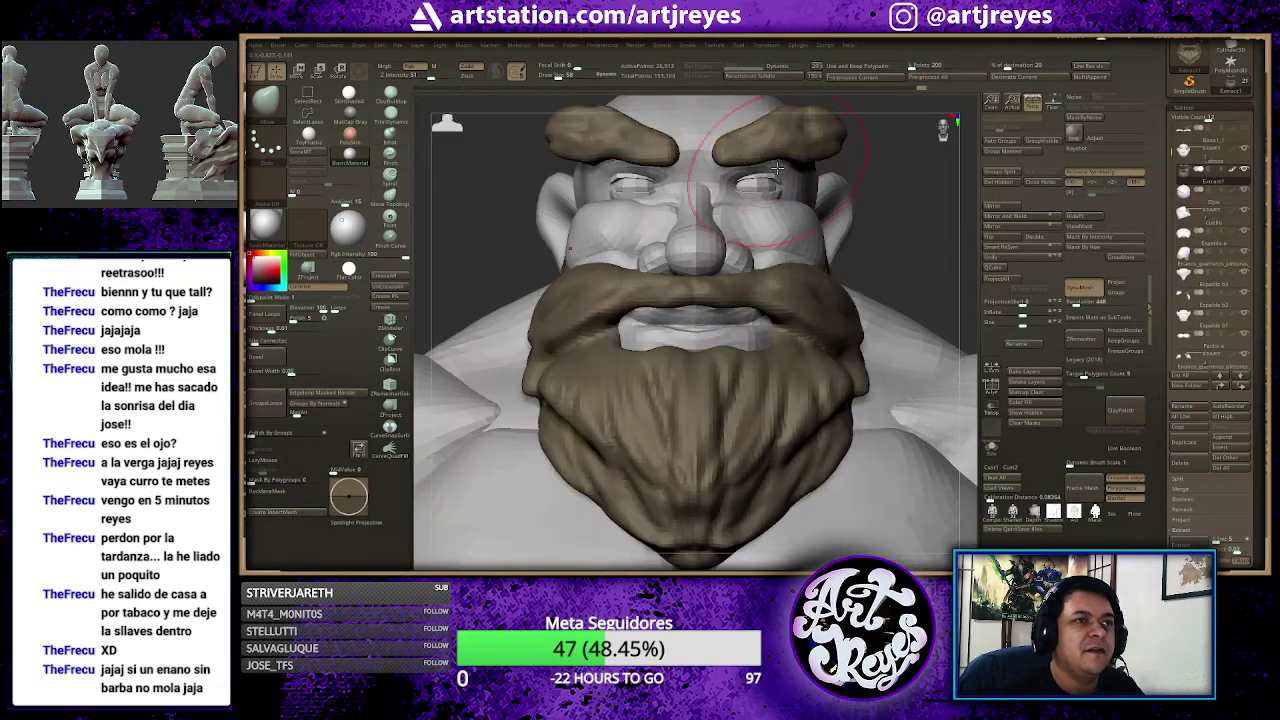
Step: Adjust the brush settings, add a small stroke to the lower beard, and view its side
{"action": "key", "text": "space"}
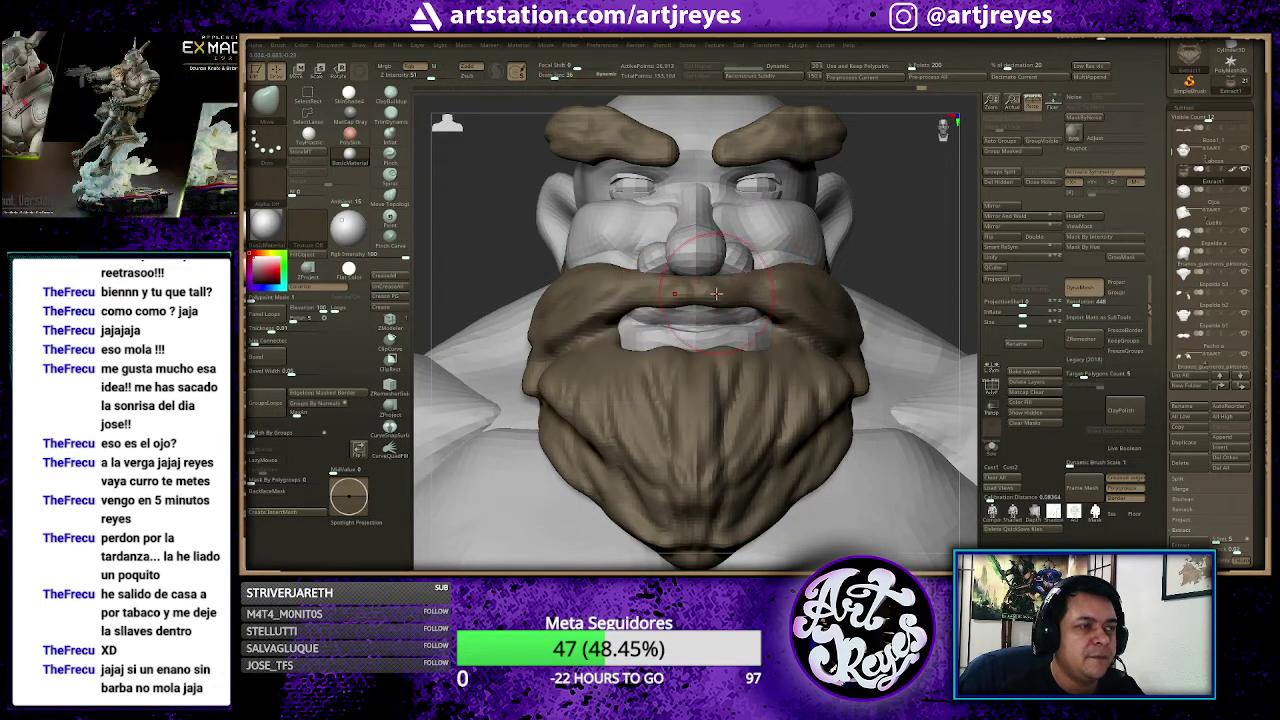
{"action": "key", "text": "space"}
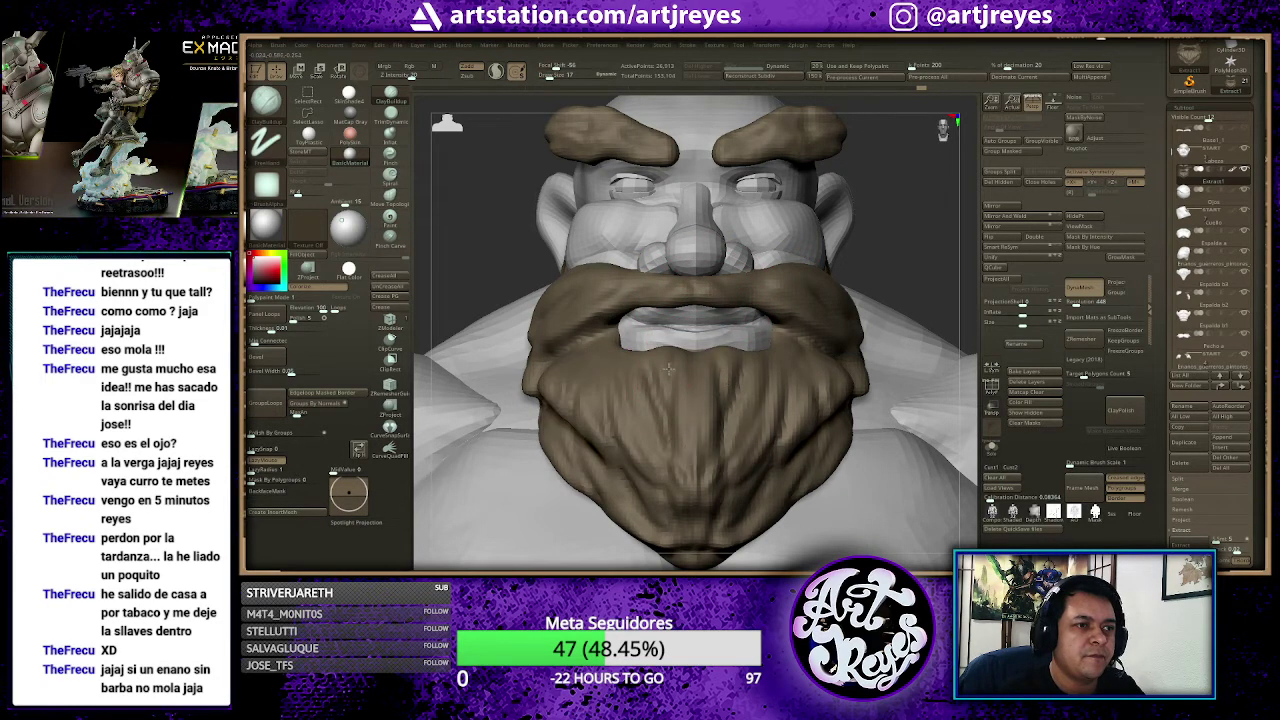
{"action": "left_click_drag", "start_coordinate": [673, 341], "coordinate": [671, 351]}
{"action": "key", "text": "space"}
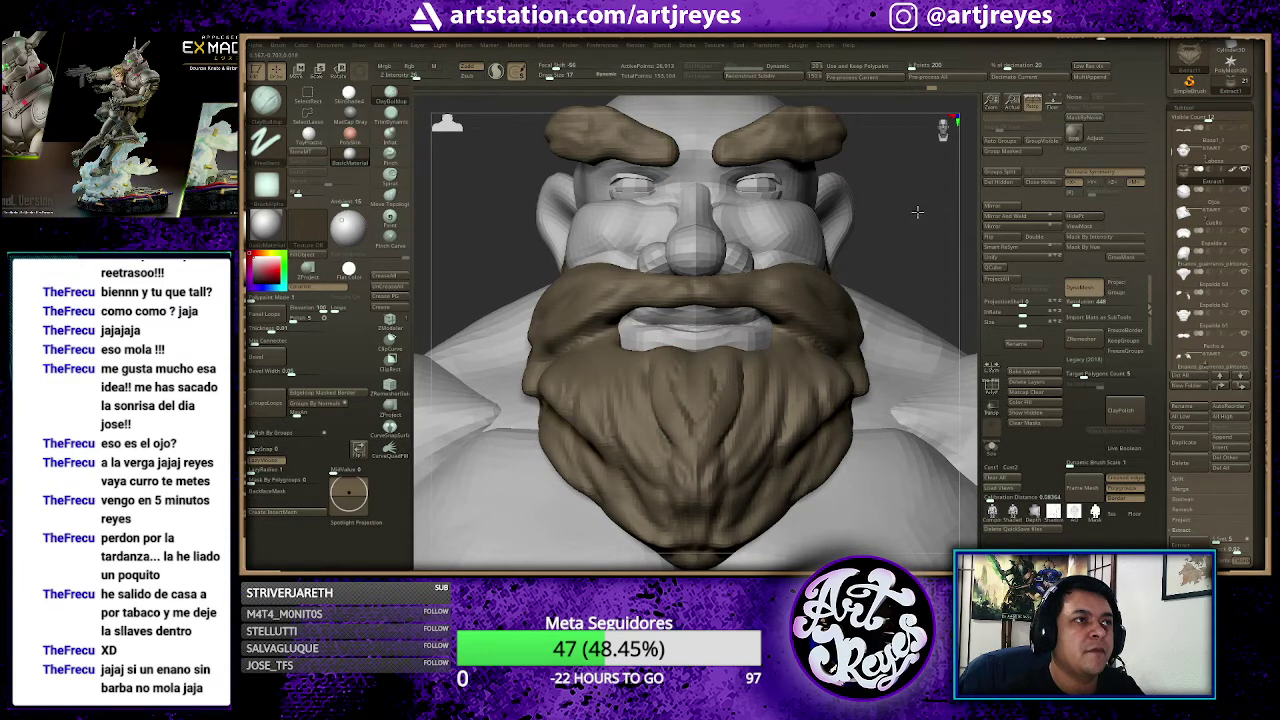
{"action": "left_click_drag", "start_coordinate": [917, 212], "coordinate": [690, 370]}
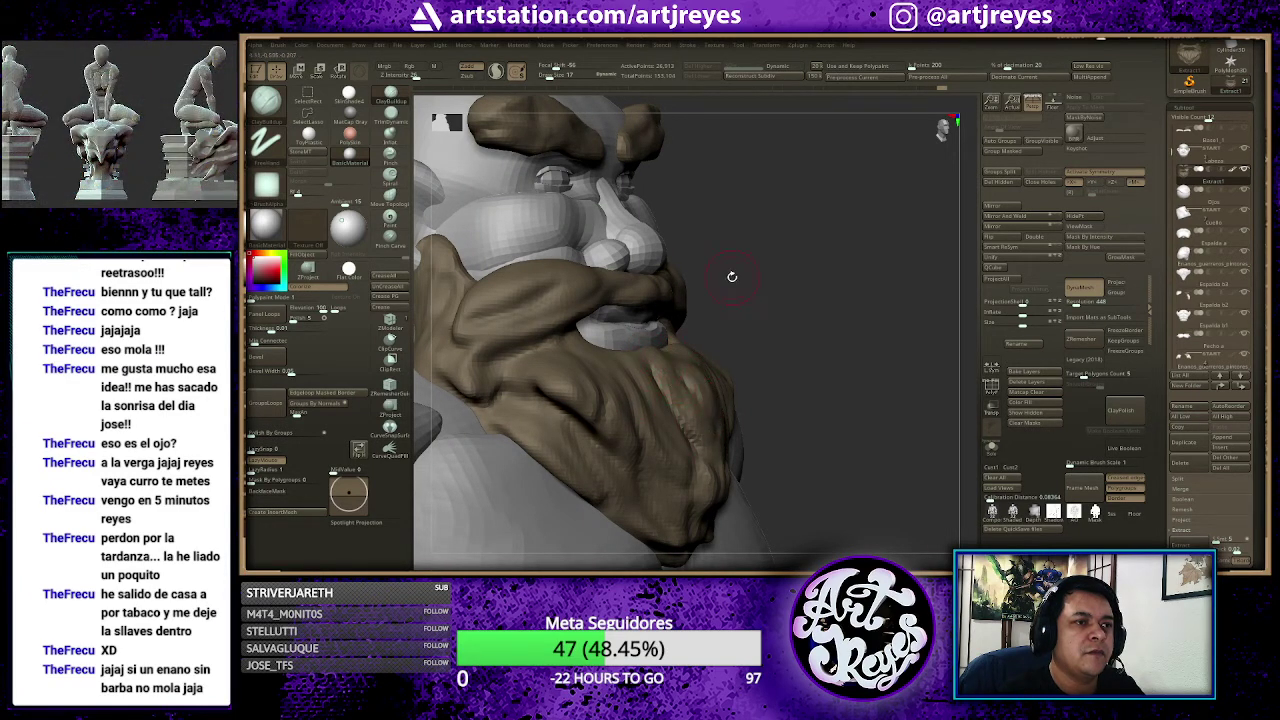
Step: Enlarge the brush and sculpt strands across the beard centre, cheek side and under the nose
{"action": "key", "text": "space"}
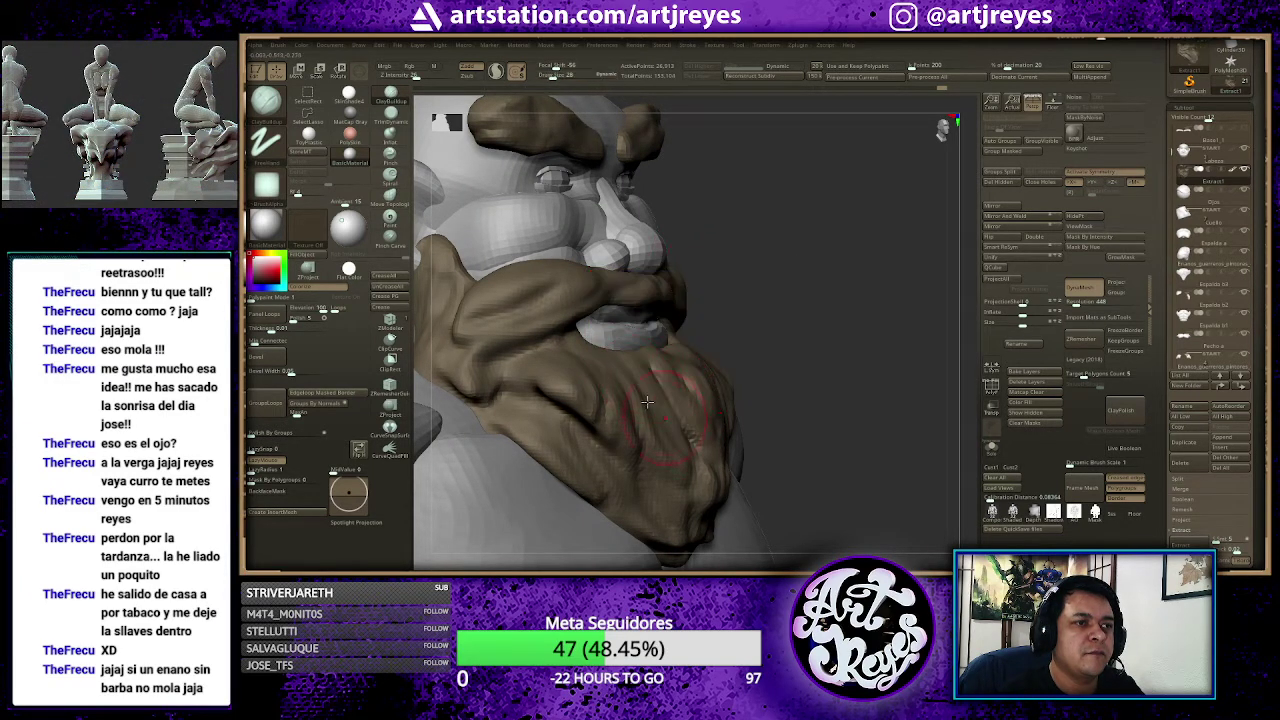
{"action": "left_click_drag", "start_coordinate": [598, 369], "coordinate": [547, 360]}
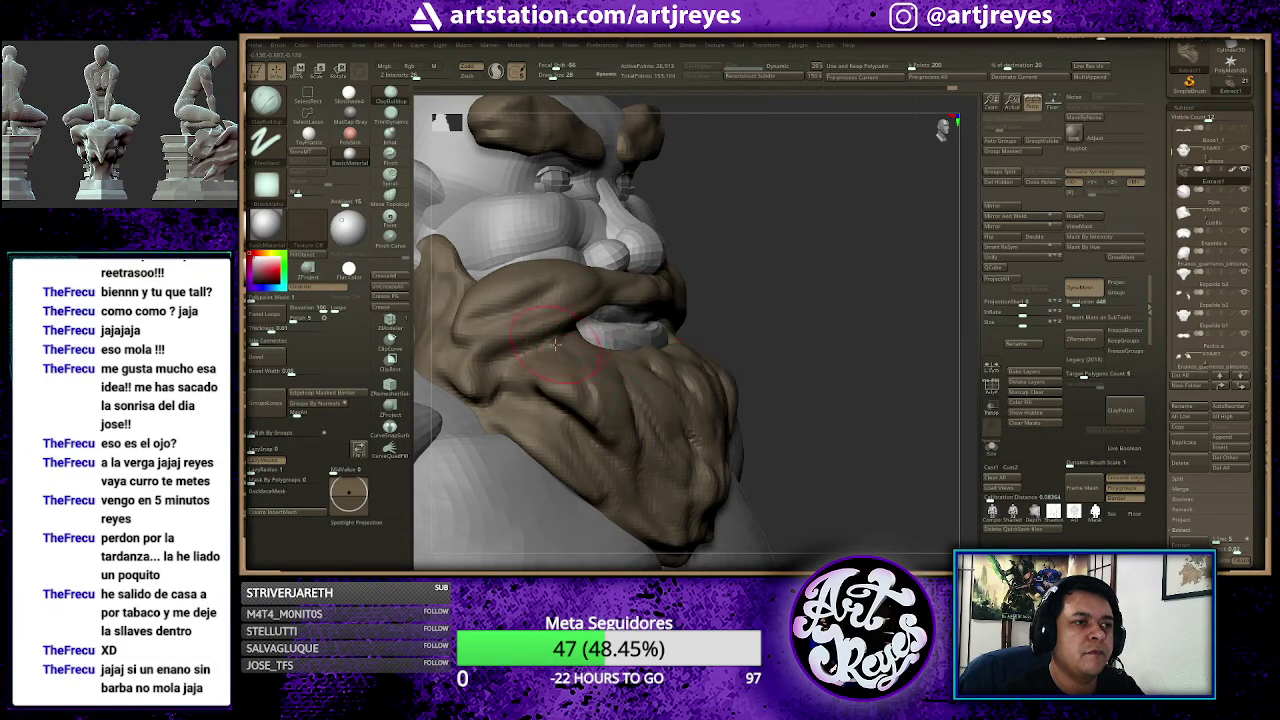
{"action": "left_click_drag", "start_coordinate": [582, 314], "coordinate": [490, 318]}
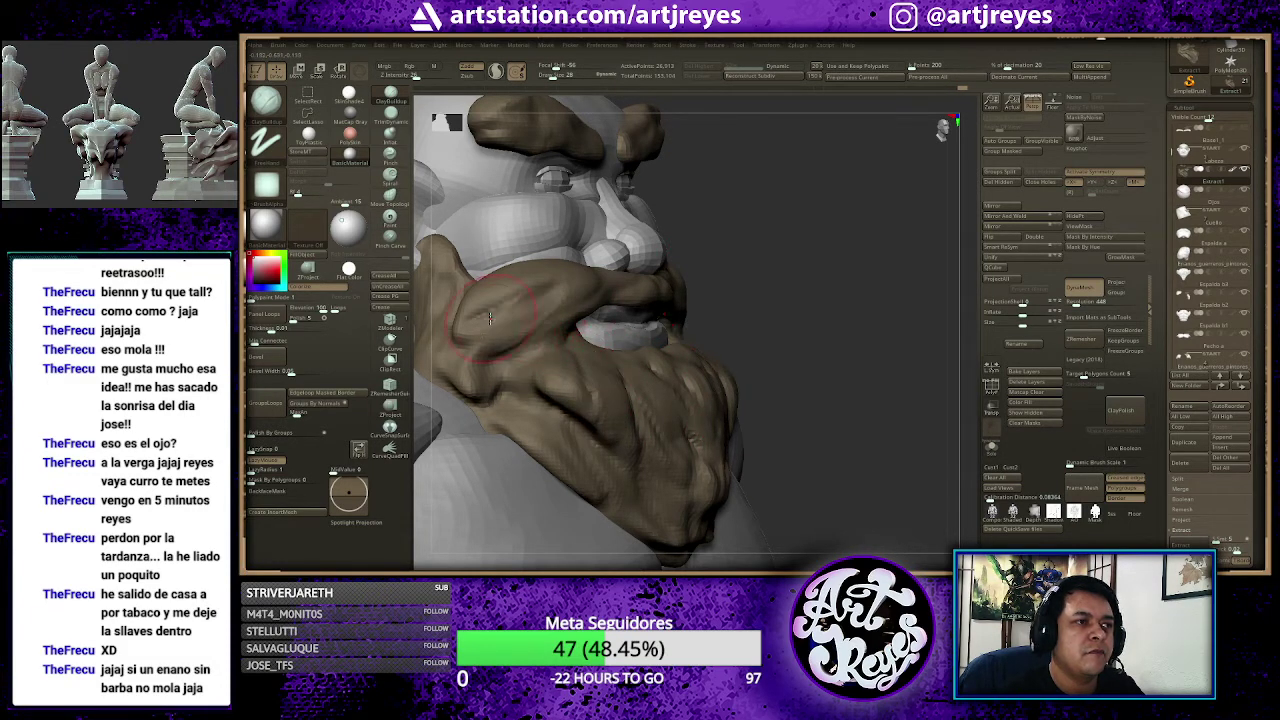
{"action": "left_click_drag", "start_coordinate": [465, 256], "coordinate": [574, 262]}
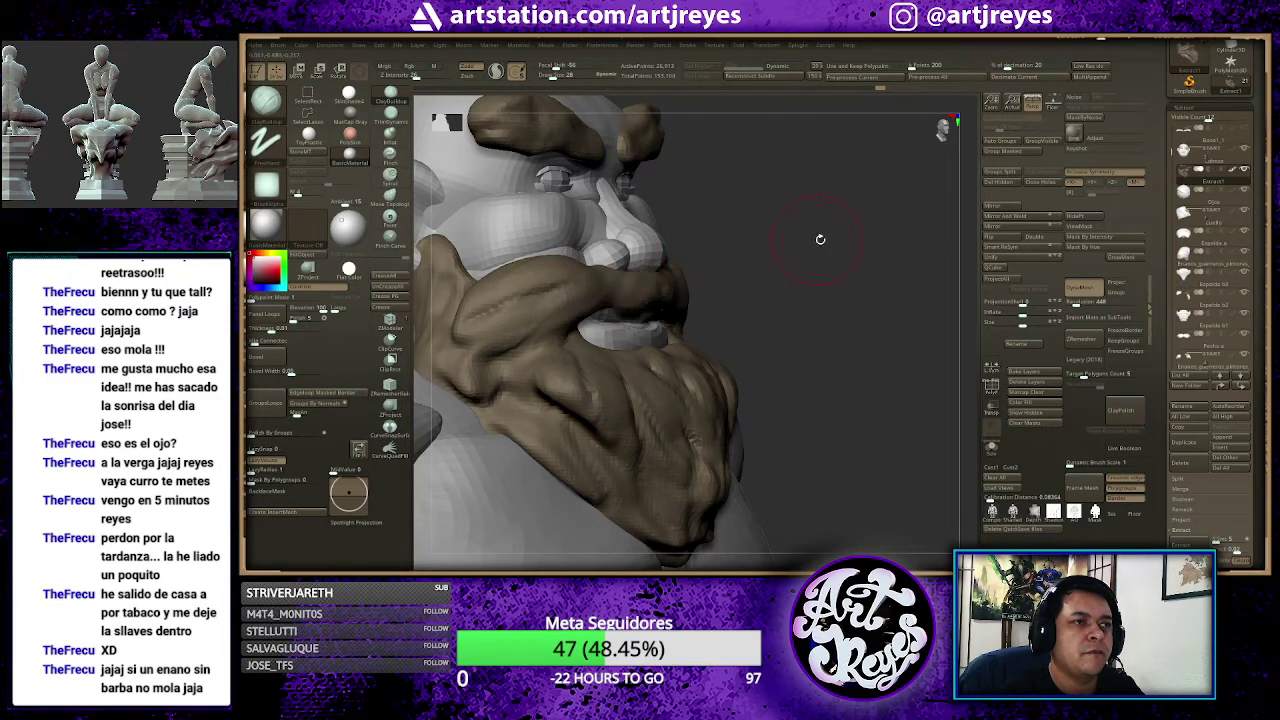
{"action": "left_click_drag", "start_coordinate": [795, 239], "coordinate": [620, 312], "text": "shift"}
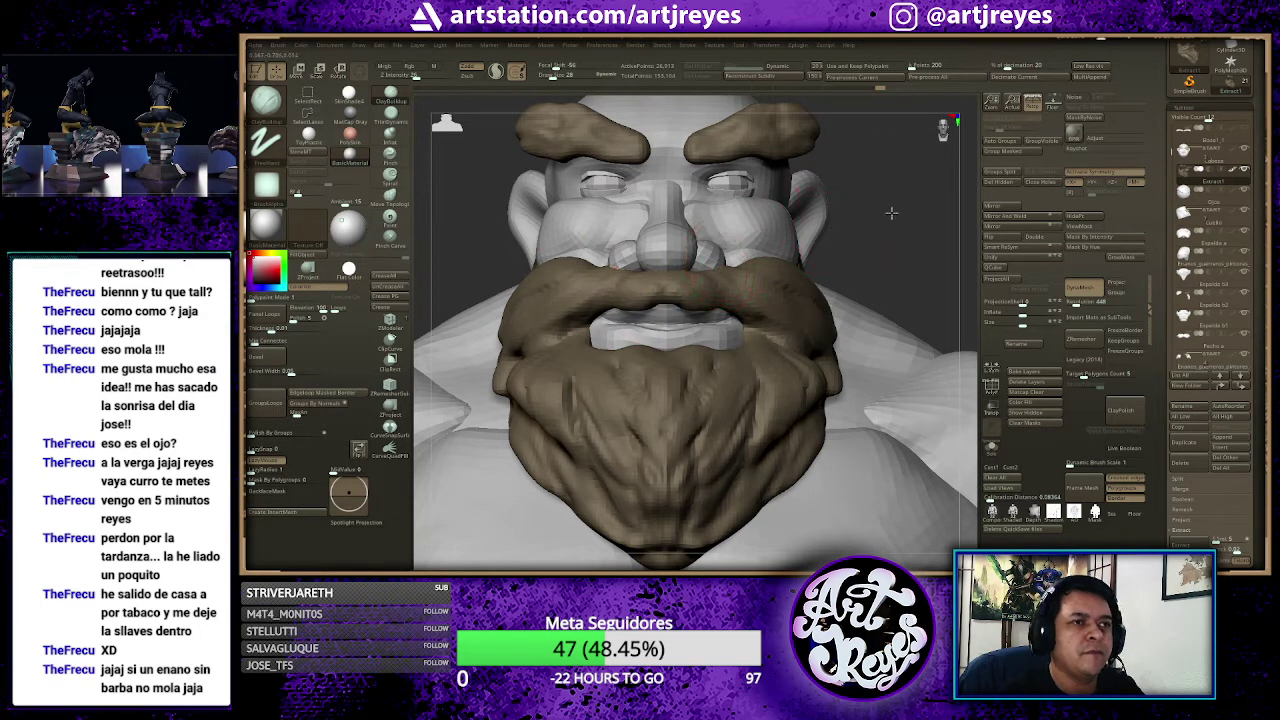
Step: Greatly enlarge the brush and reshape the lower beard mass from the side
{"action": "left_click_drag", "start_coordinate": [891, 212], "coordinate": [760, 230]}
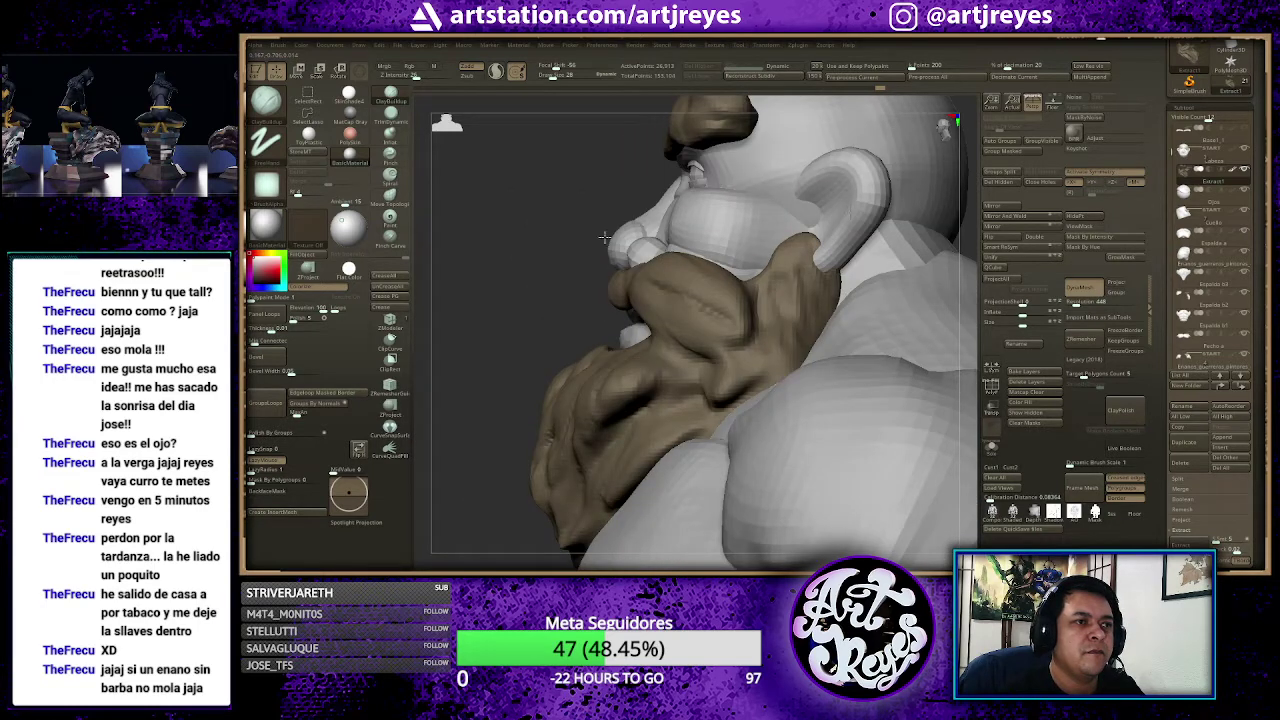
{"action": "key", "text": "space"}
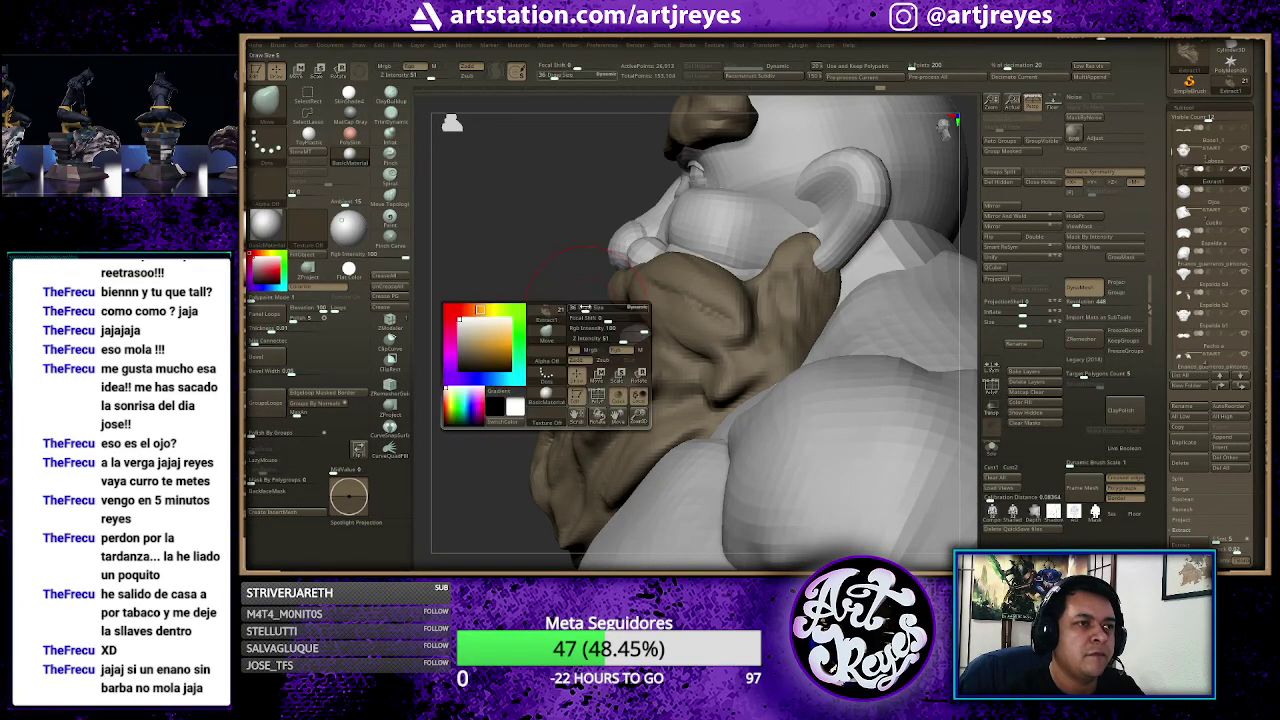
{"action": "left_click_drag", "start_coordinate": [586, 309], "coordinate": [598, 309]}
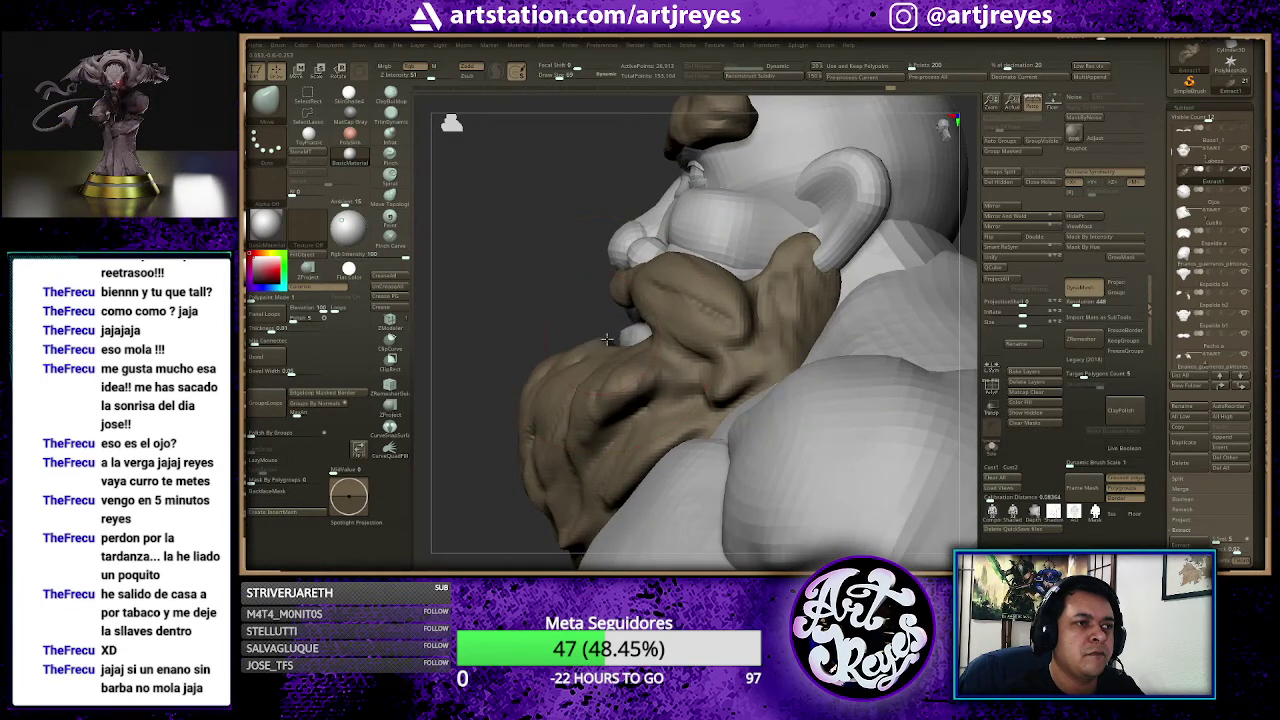
{"action": "mouse_move", "coordinate": [597, 332]}
{"action": "left_mouse_down"}
{"action": "mouse_move", "coordinate": [622, 344]}
{"action": "mouse_move", "coordinate": [644, 290]}
{"action": "left_mouse_up"}
Step: Sculpt the beard's left side with mirrored symmetry, checking three-quarter and front views
{"action": "left_click_drag", "start_coordinate": [565, 291], "coordinate": [761, 221]}
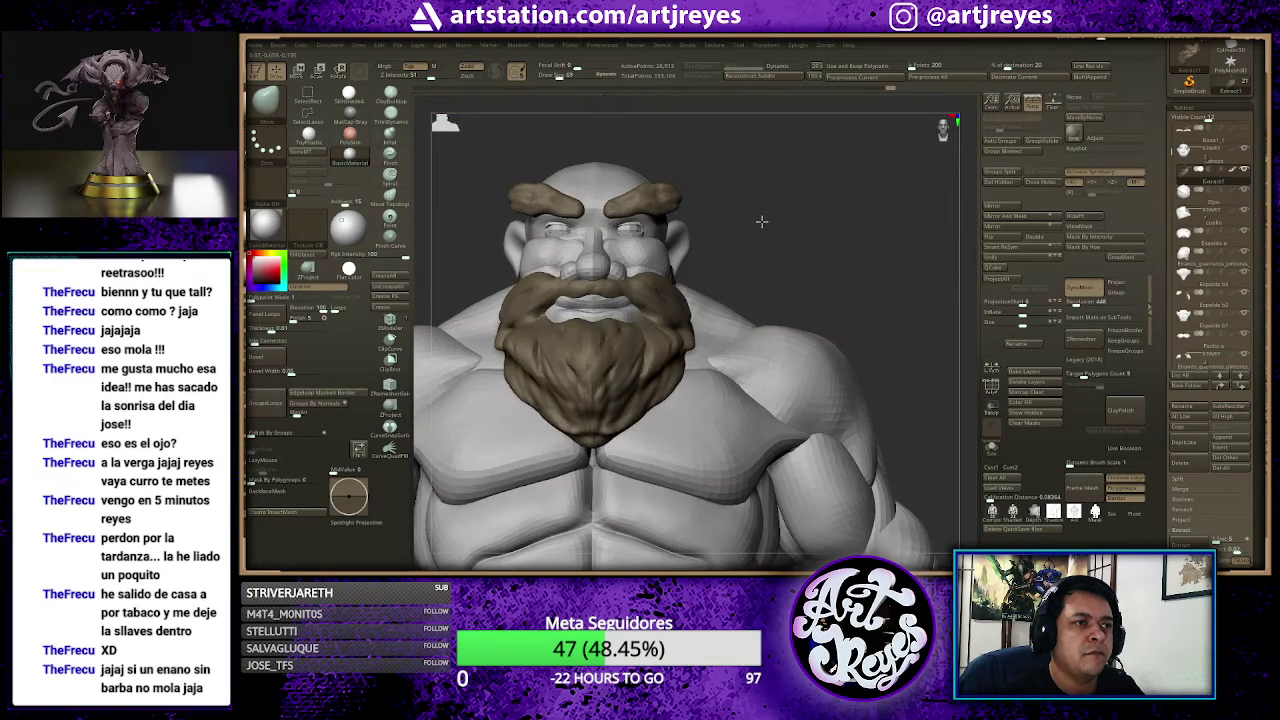
{"action": "mouse_move", "coordinate": [480, 330]}
{"action": "left_mouse_down"}
{"action": "mouse_move", "coordinate": [540, 430]}
{"action": "mouse_move", "coordinate": [525, 330]}
{"action": "left_mouse_up"}
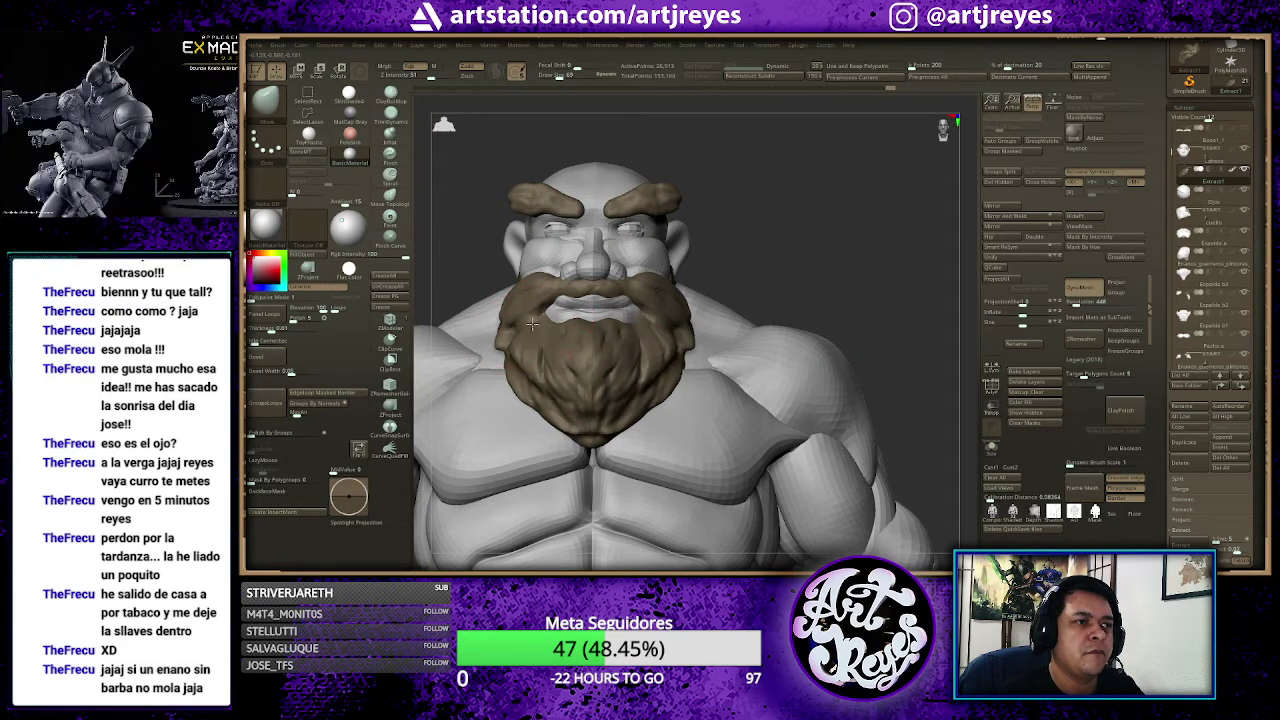
{"action": "left_click_drag", "start_coordinate": [775, 272], "coordinate": [856, 200]}
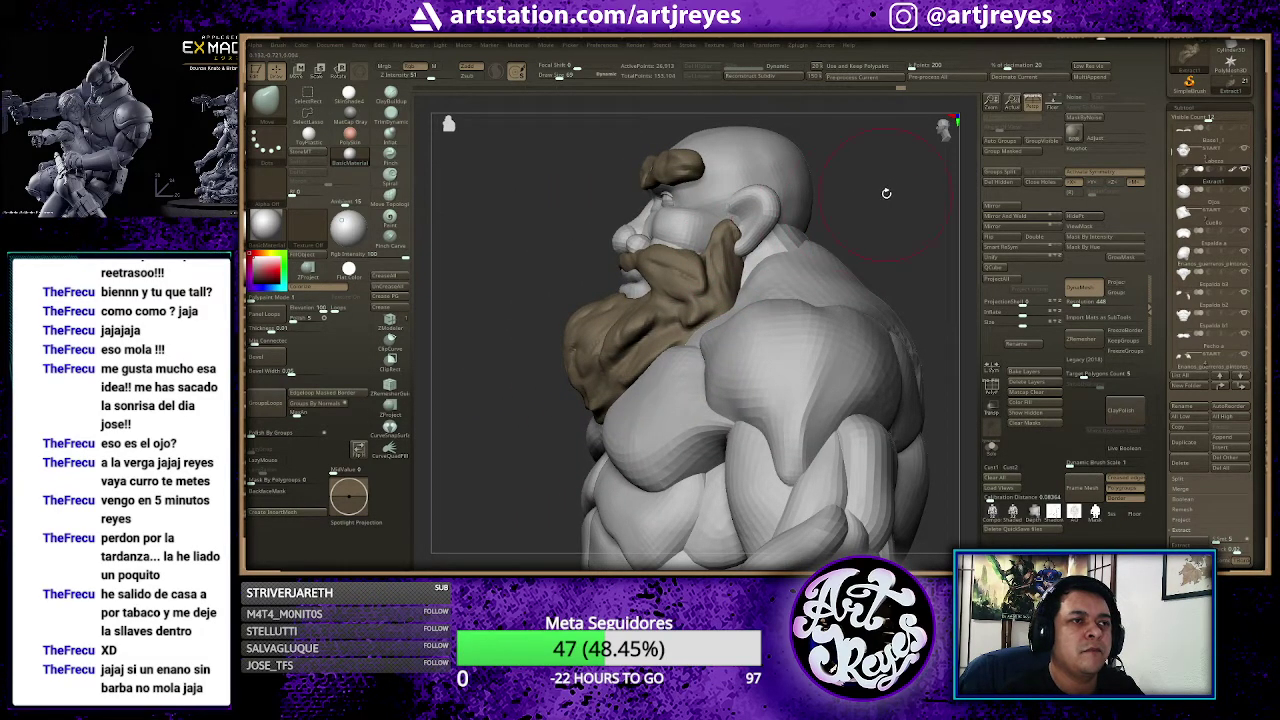
{"action": "mouse_move", "coordinate": [889, 190]}
{"action": "left_mouse_down", "text": "shift"}
{"action": "mouse_move", "coordinate": [921, 192]}
{"action": "mouse_move", "coordinate": [872, 207]}
{"action": "left_mouse_up", "text": "shift"}
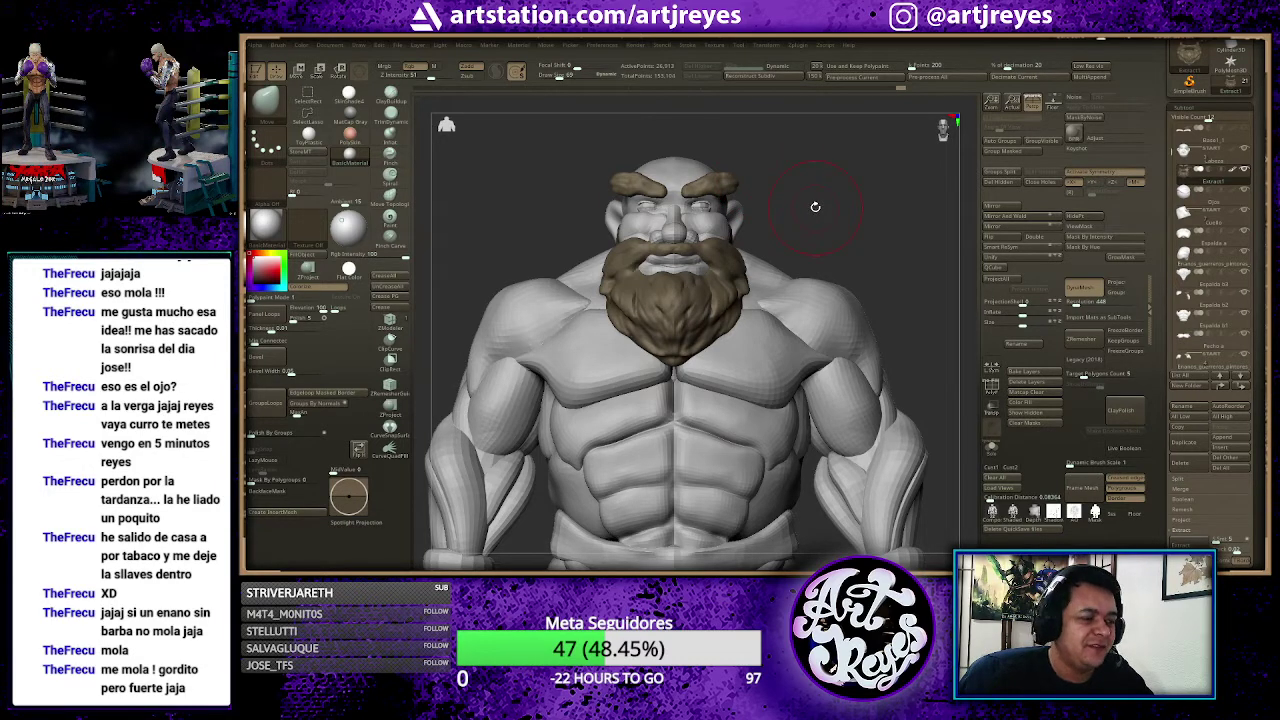
Step: Frame the full dwarf head to toe and orbit to check its side
{"action": "key", "text": "f"}
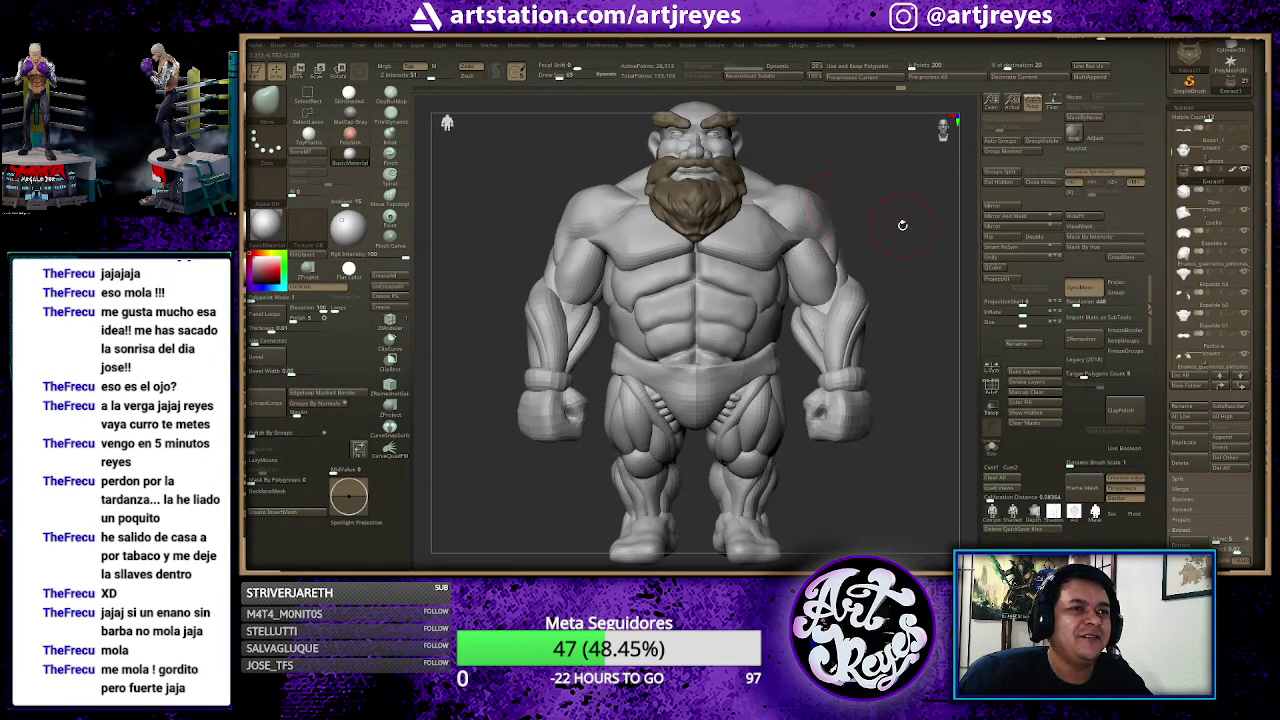
{"action": "mouse_move", "coordinate": [902, 225]}
{"action": "left_mouse_down"}
{"action": "mouse_move", "coordinate": [846, 206]}
{"action": "mouse_move", "coordinate": [904, 222]}
{"action": "mouse_move", "coordinate": [904, 210]}
{"action": "left_mouse_up"}
{"action": "key", "text": "shift"}
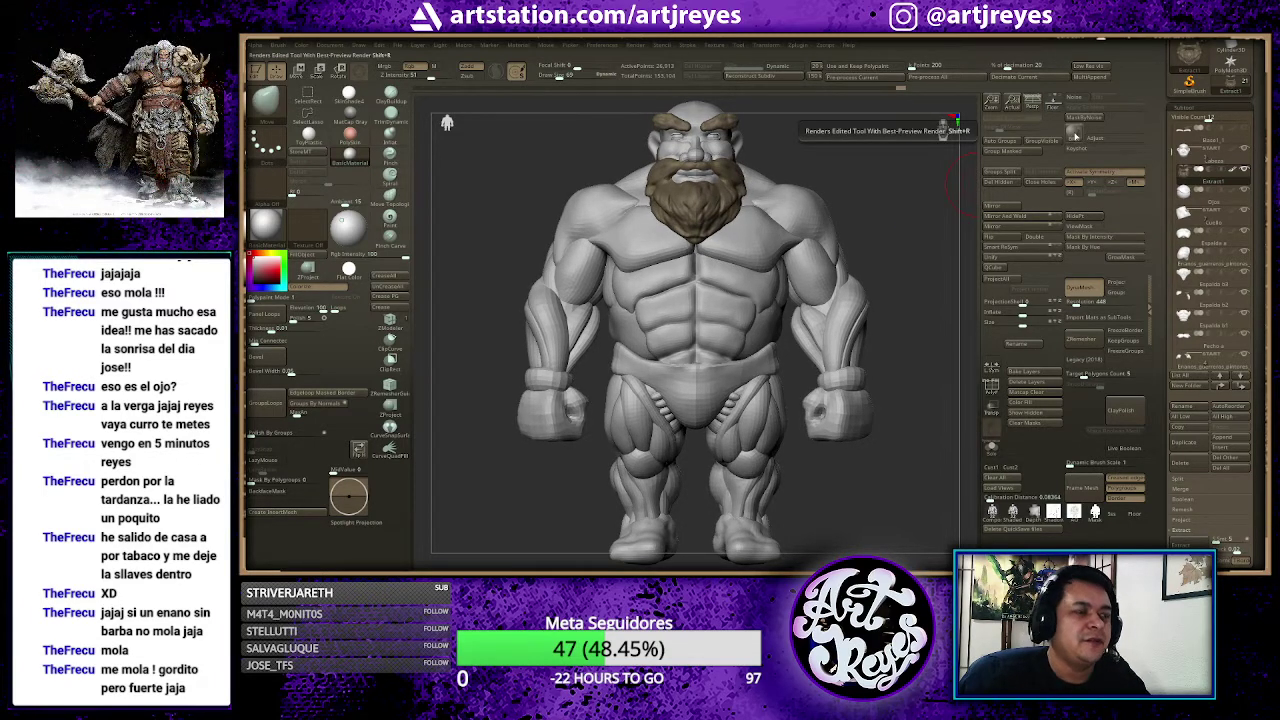
{"action": "key", "text": "ctrl"}
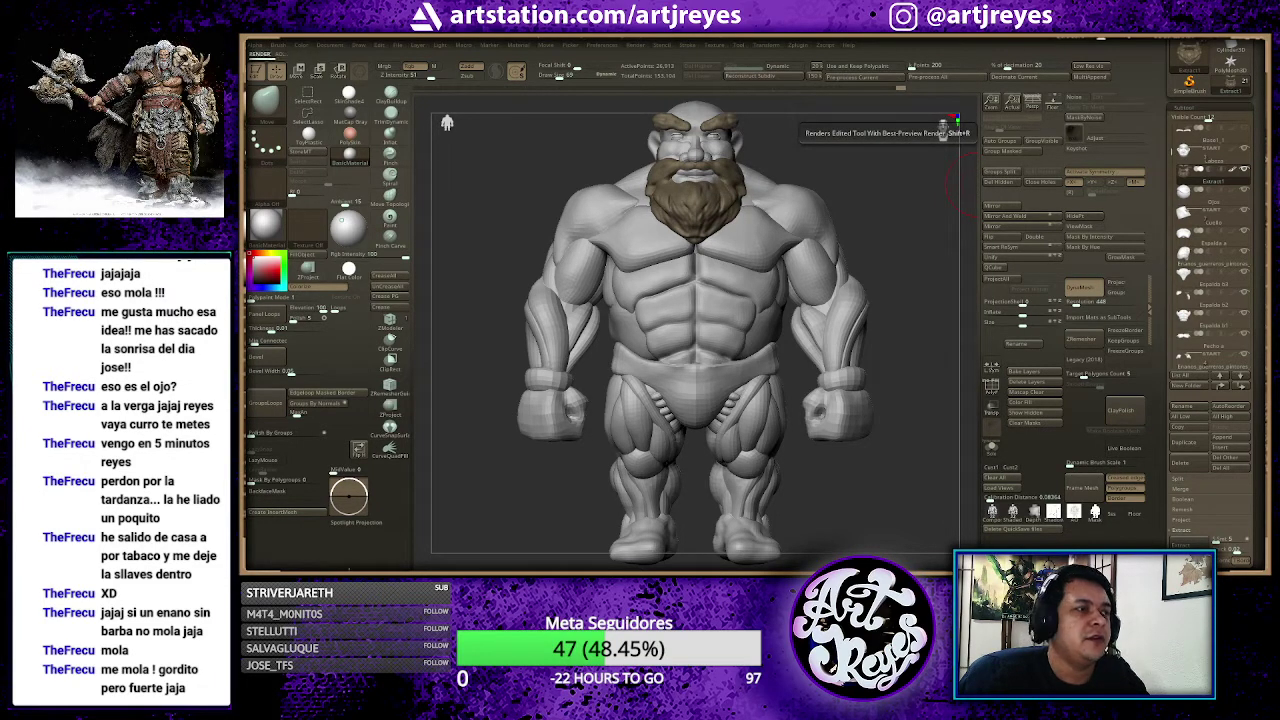
Step: Render the dwarf sculpt with BPR, then bring up the project folder in Windows Explorer
{"action": "left_click", "coordinate": [943, 133]}
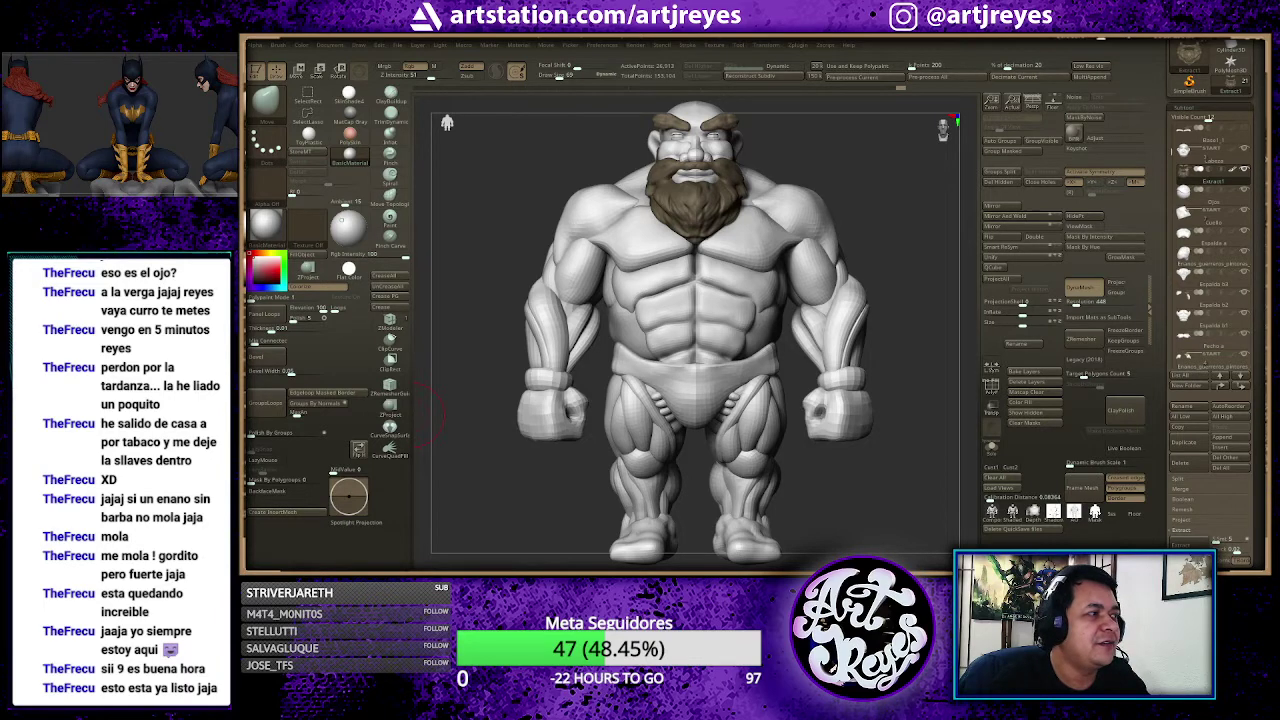
{"action": "key", "text": "alt+Tab"}
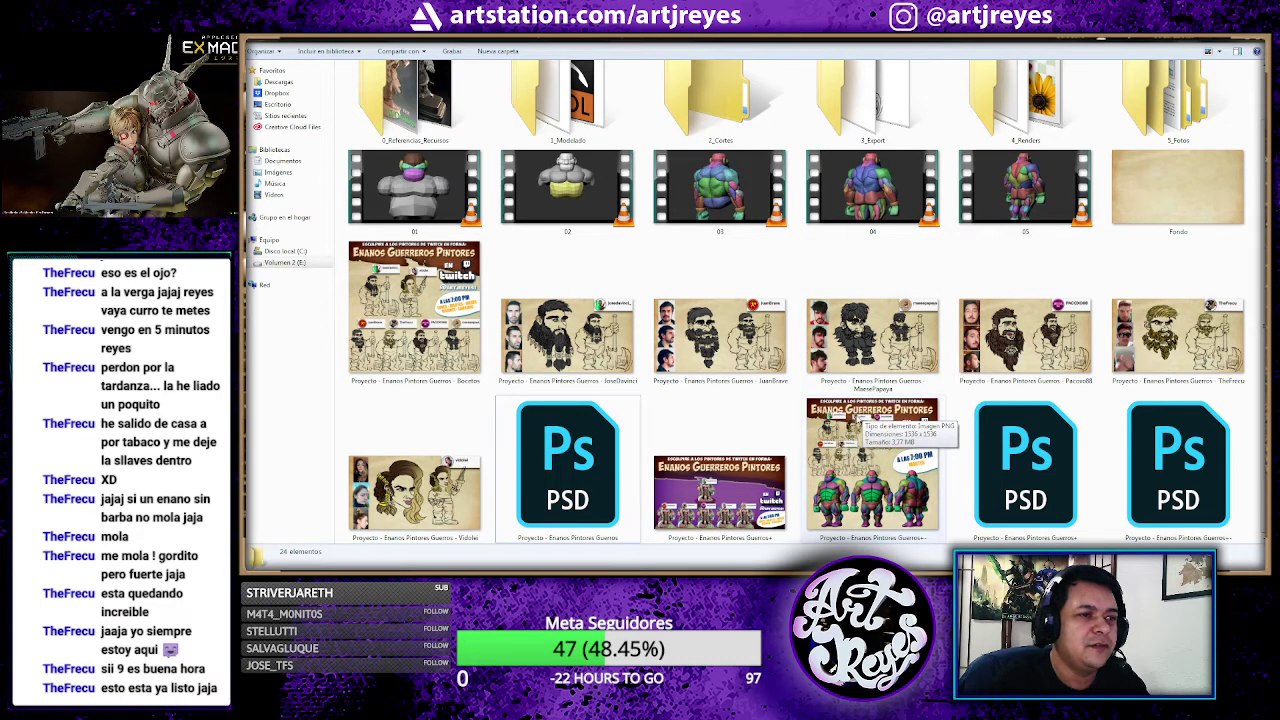
Step: Preview the Enanos Guerreros Pintores promo PNG, close it, and move to the Odin3D course page
{"action": "double_click", "coordinate": [850, 422]}
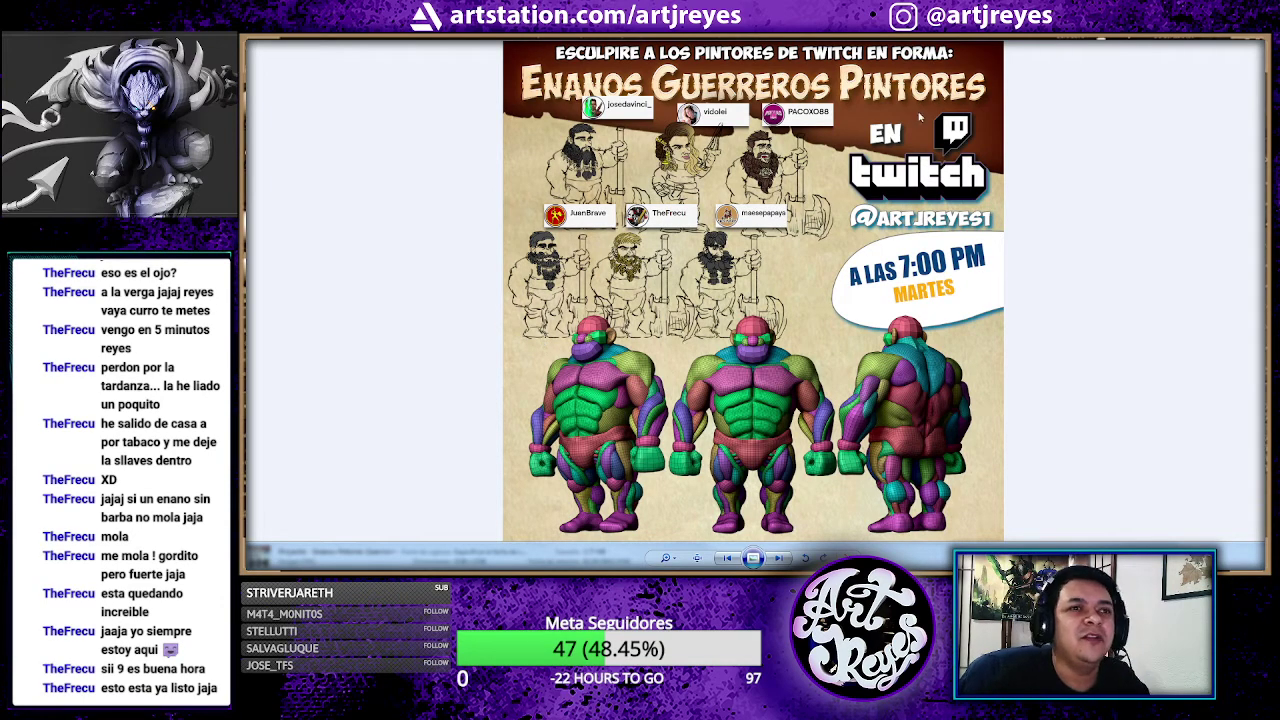
{"action": "key", "text": "Escape"}
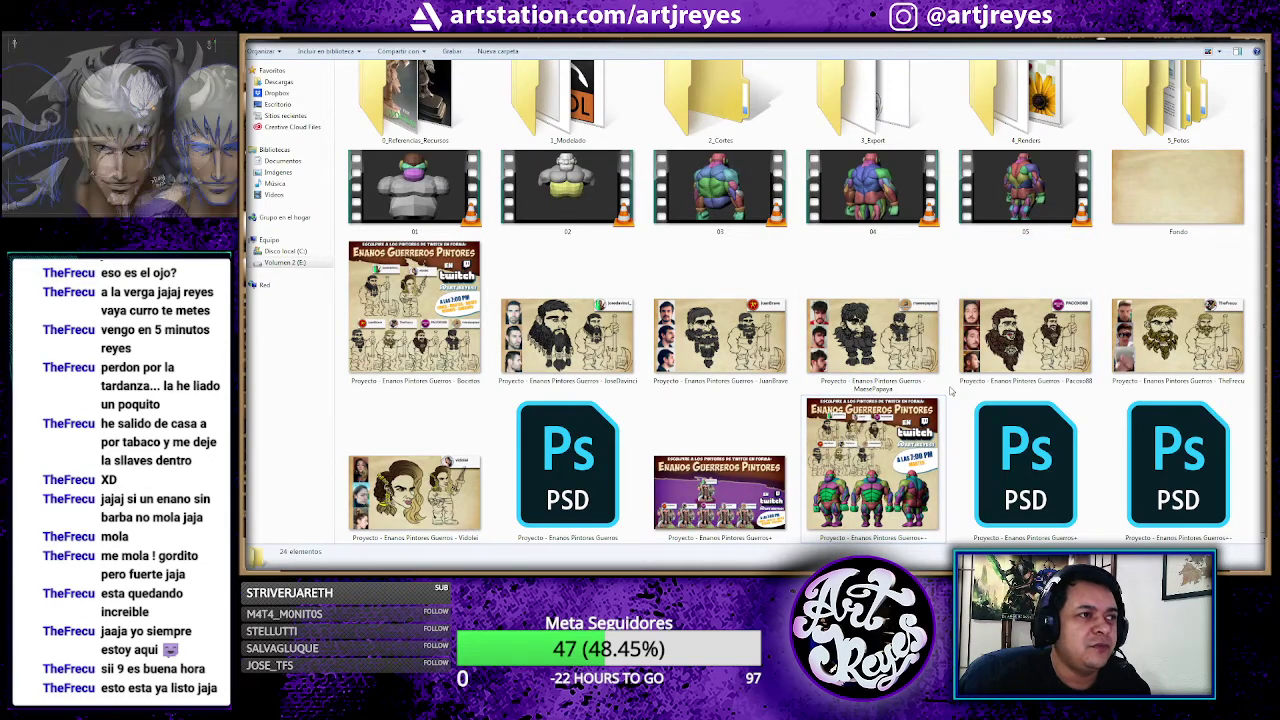
{"action": "scroll", "coordinate": [950, 393], "scroll_direction": "up", "scroll_amount": 1}
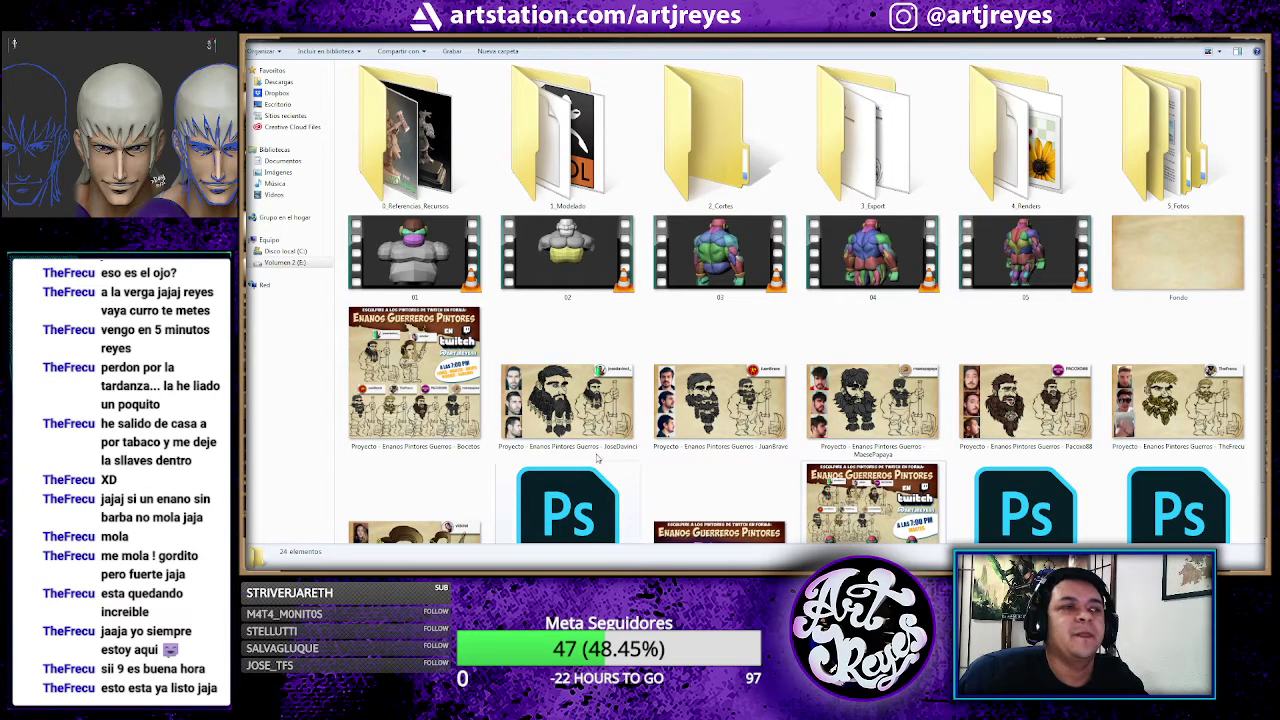
{"action": "key", "text": "alt+Tab"}
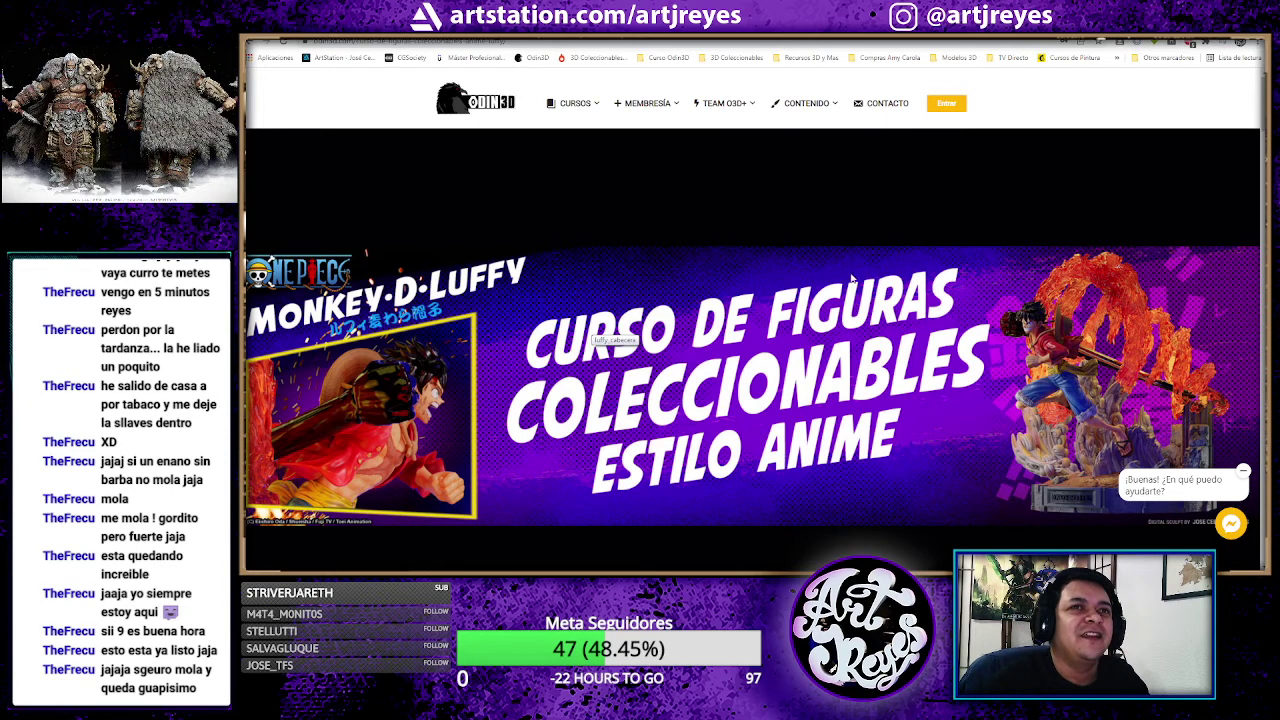
Step: Scroll the Odin3D anime figures course page, copy its URL, and cycle tabs to the ArtStation Luffy post
{"action": "scroll", "coordinate": [720, 291], "scroll_direction": "down", "scroll_amount": 2}
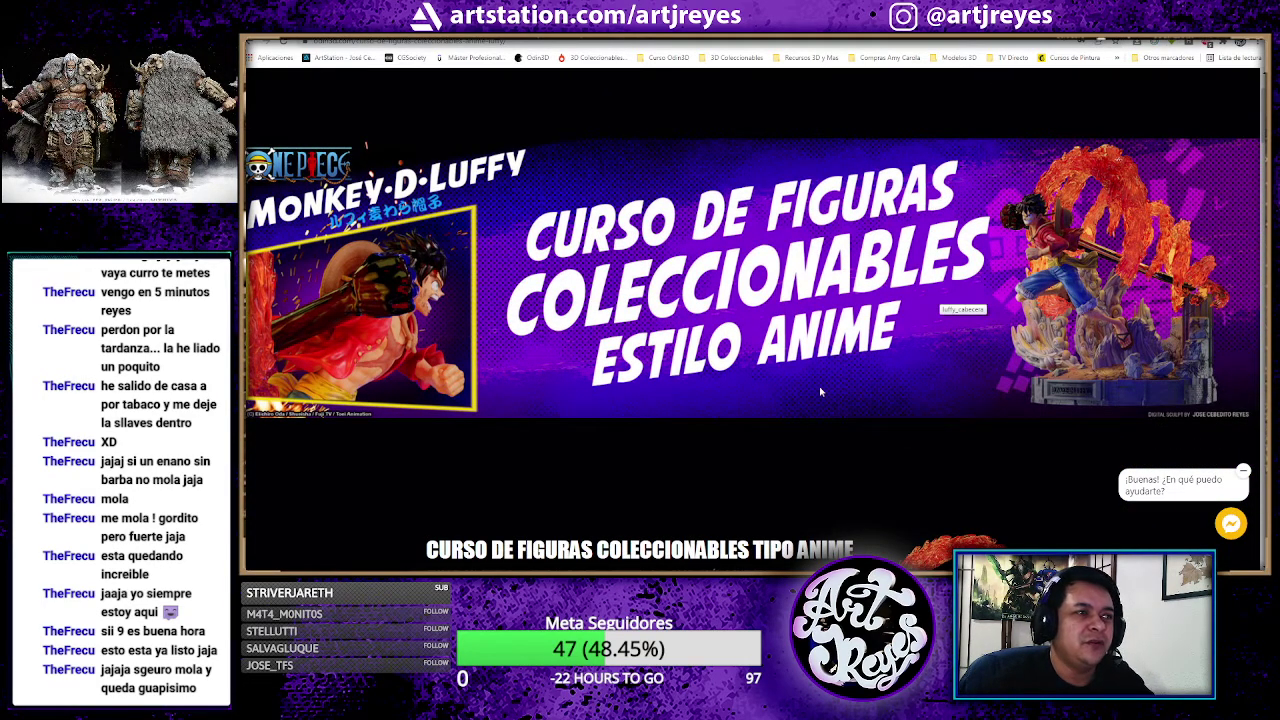
{"action": "scroll", "coordinate": [820, 392], "scroll_direction": "down", "scroll_amount": 3}
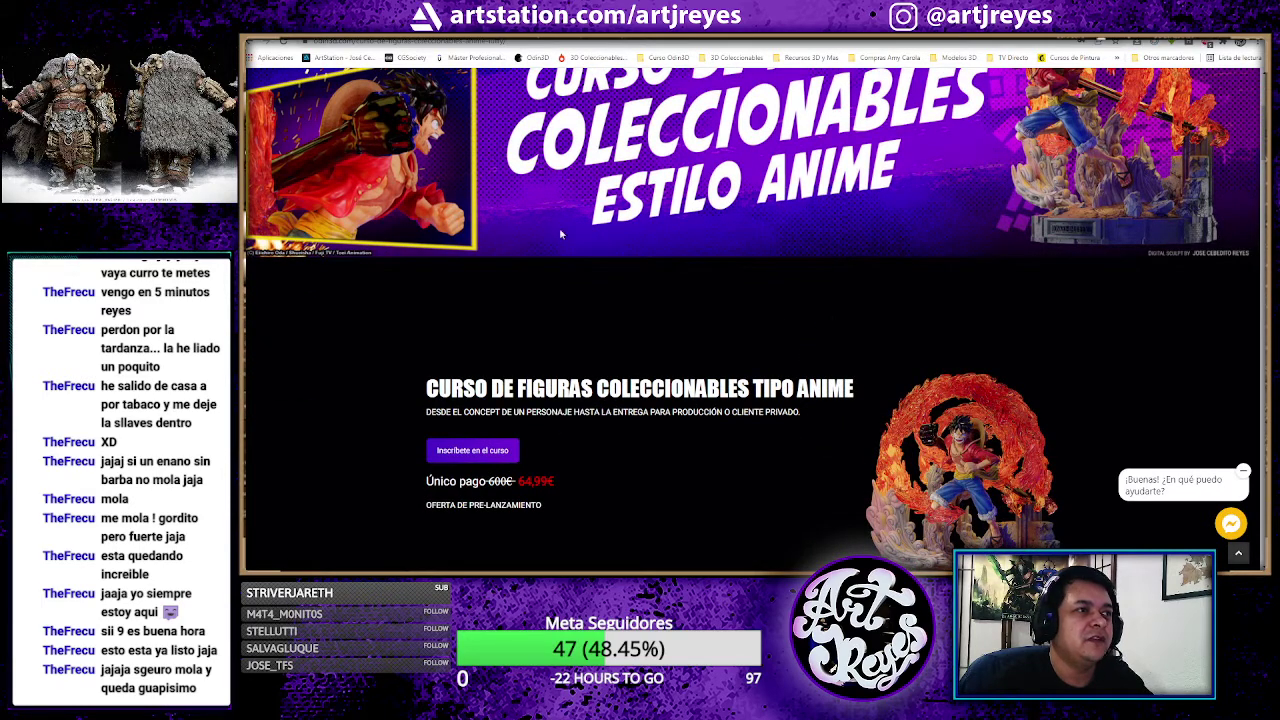
{"action": "key", "text": "ctrl+l"}
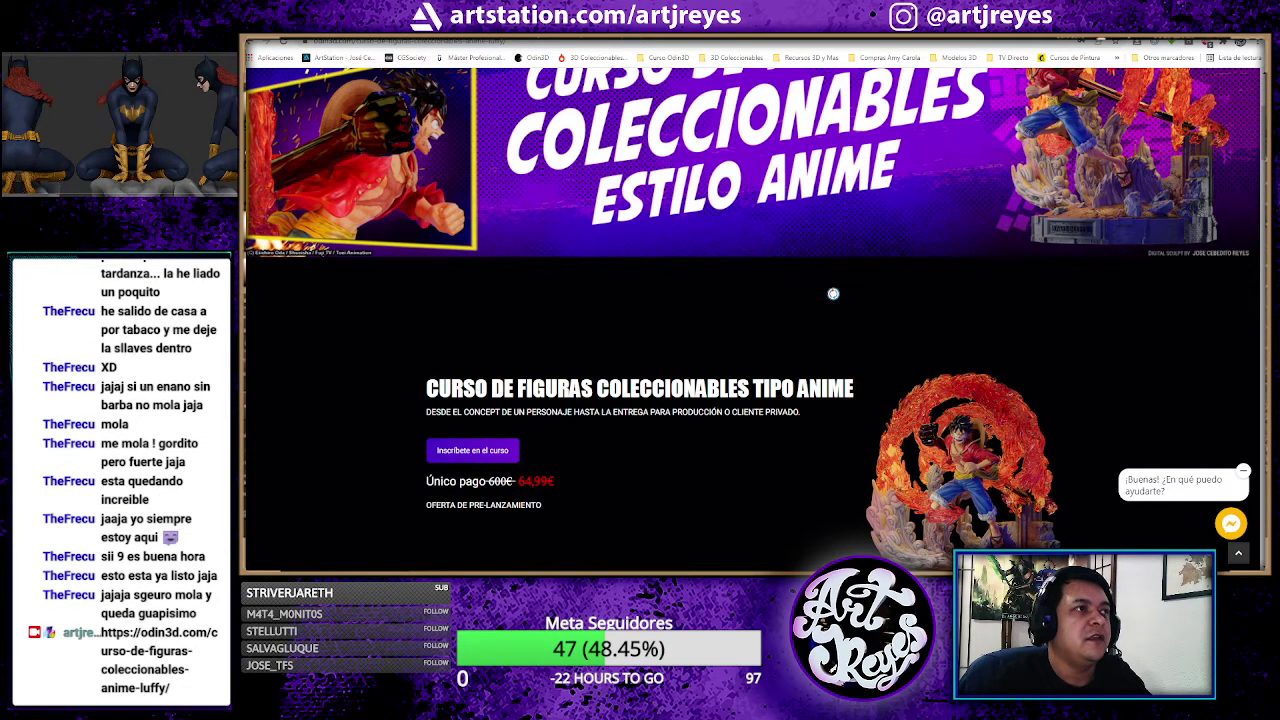
{"action": "key", "text": "ctrl+Tab"}
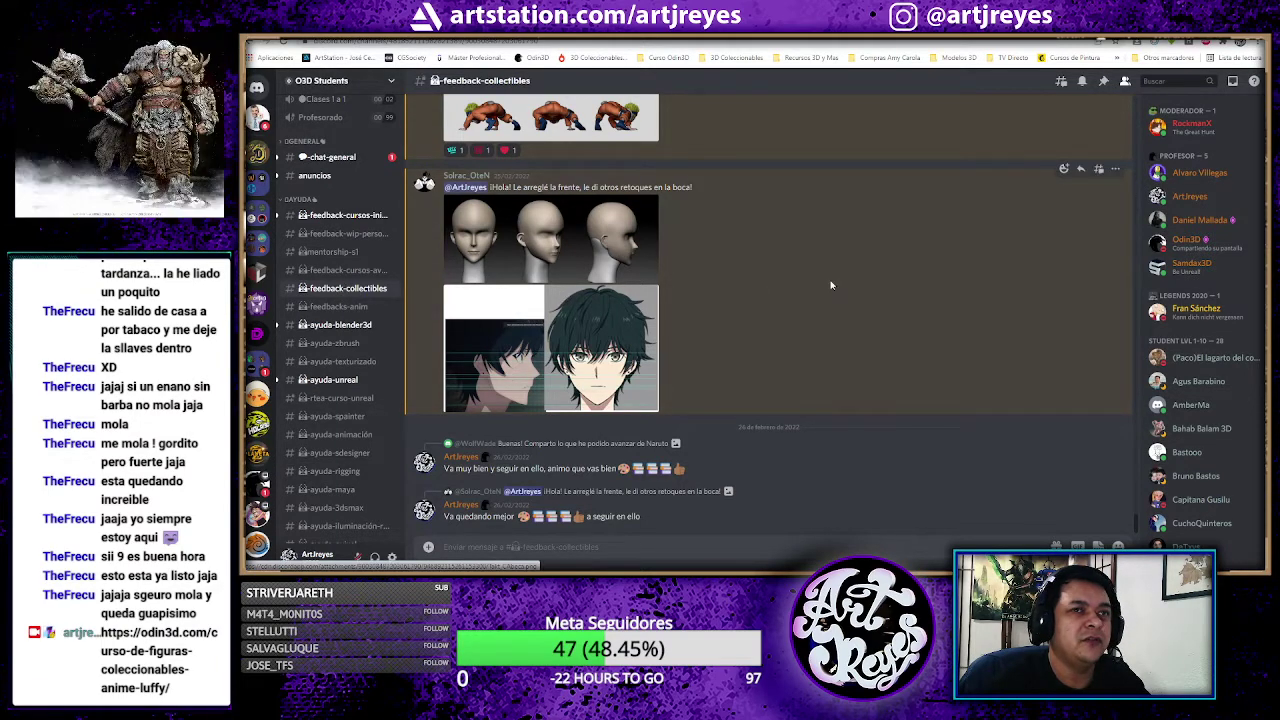
{"action": "key", "text": "ctrl+Tab"}
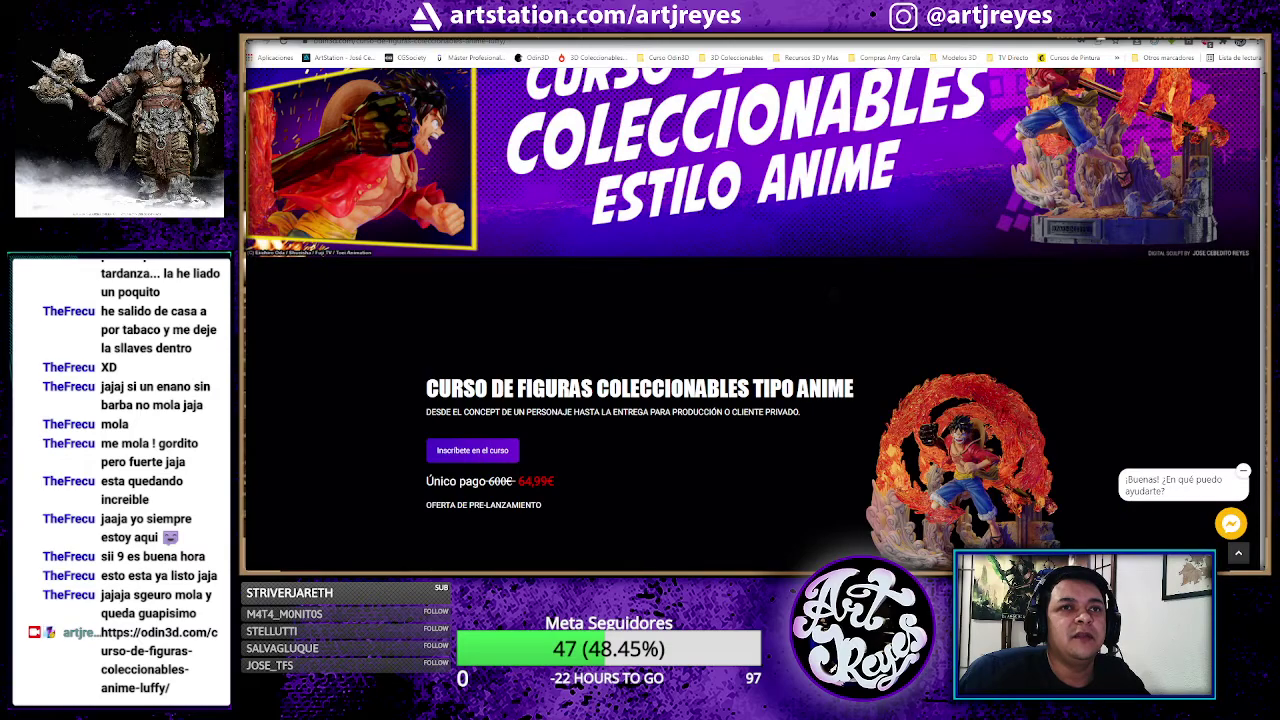
{"action": "key", "text": "ctrl+Tab"}
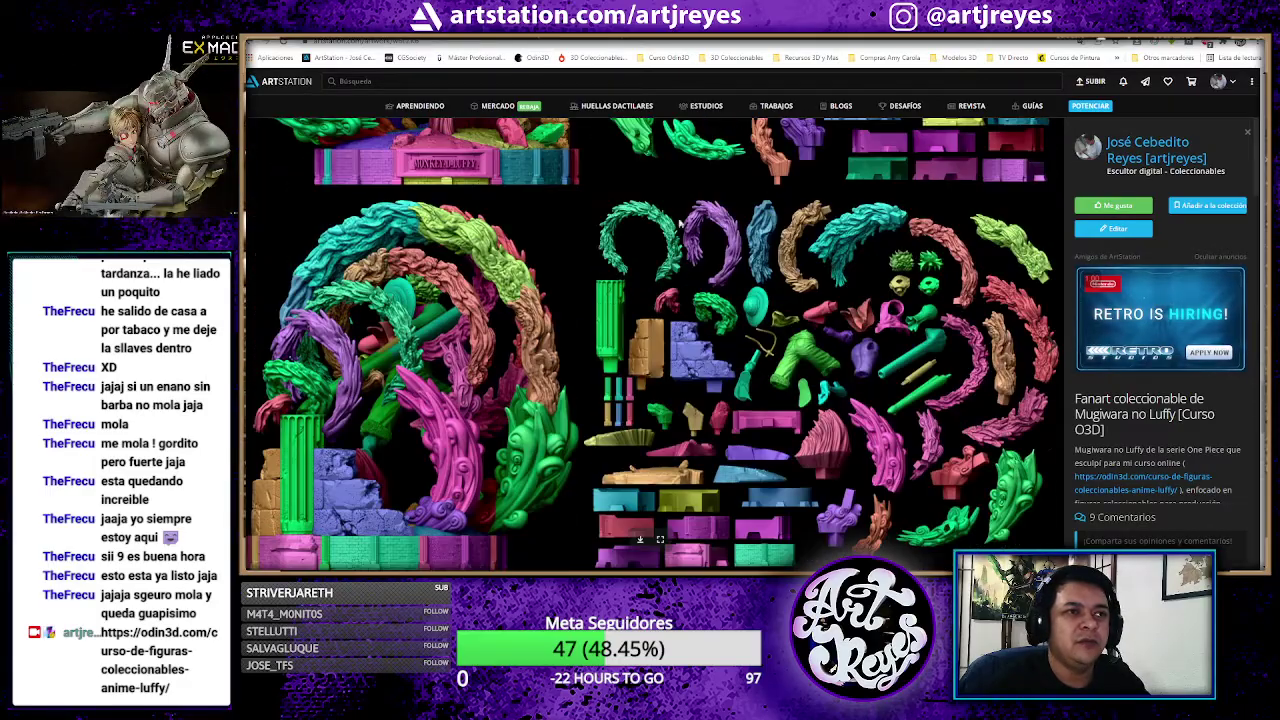
Step: Scroll down and back up through the ArtStation Mugiwara no Luffy collectible post
{"action": "scroll", "coordinate": [789, 303], "scroll_direction": "down", "scroll_amount": 3}
{"action": "scroll", "coordinate": [786, 315], "scroll_direction": "down", "scroll_amount": 3}
{"action": "scroll", "coordinate": [783, 325], "scroll_direction": "down", "scroll_amount": 3}
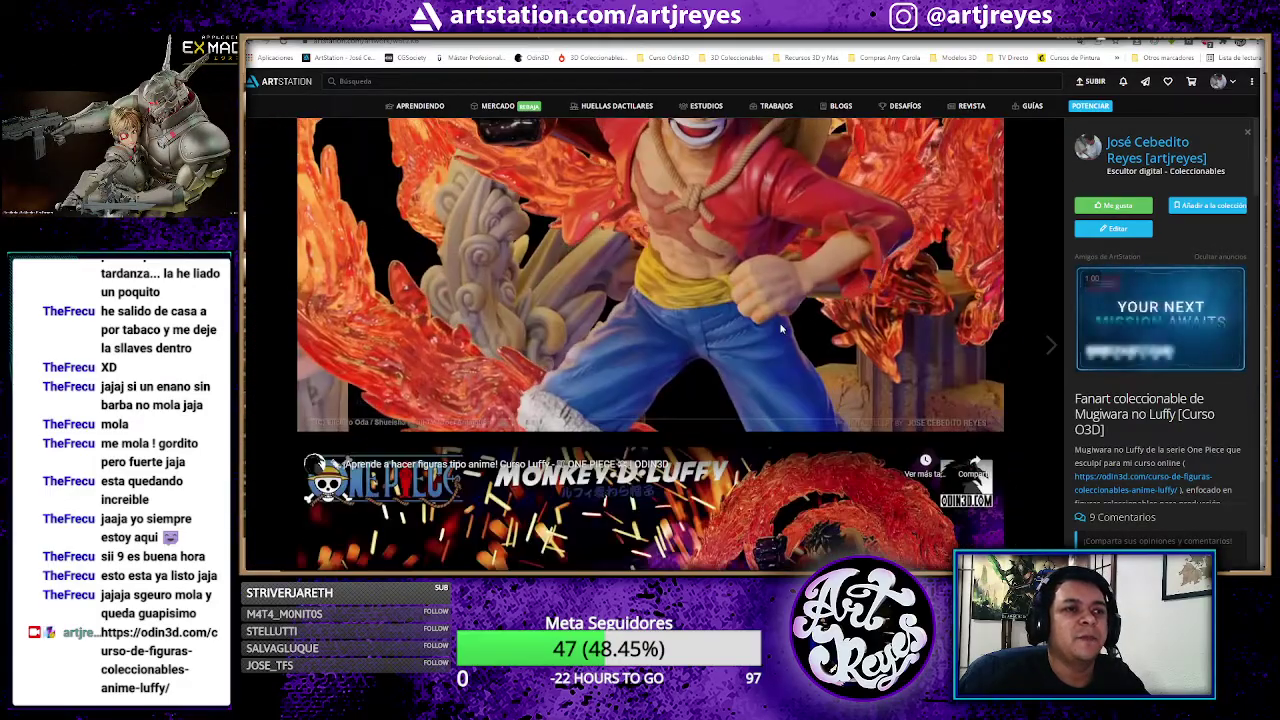
{"action": "scroll", "coordinate": [780, 333], "scroll_direction": "down", "scroll_amount": 2}
{"action": "scroll", "coordinate": [795, 318], "scroll_direction": "up", "scroll_amount": 4}
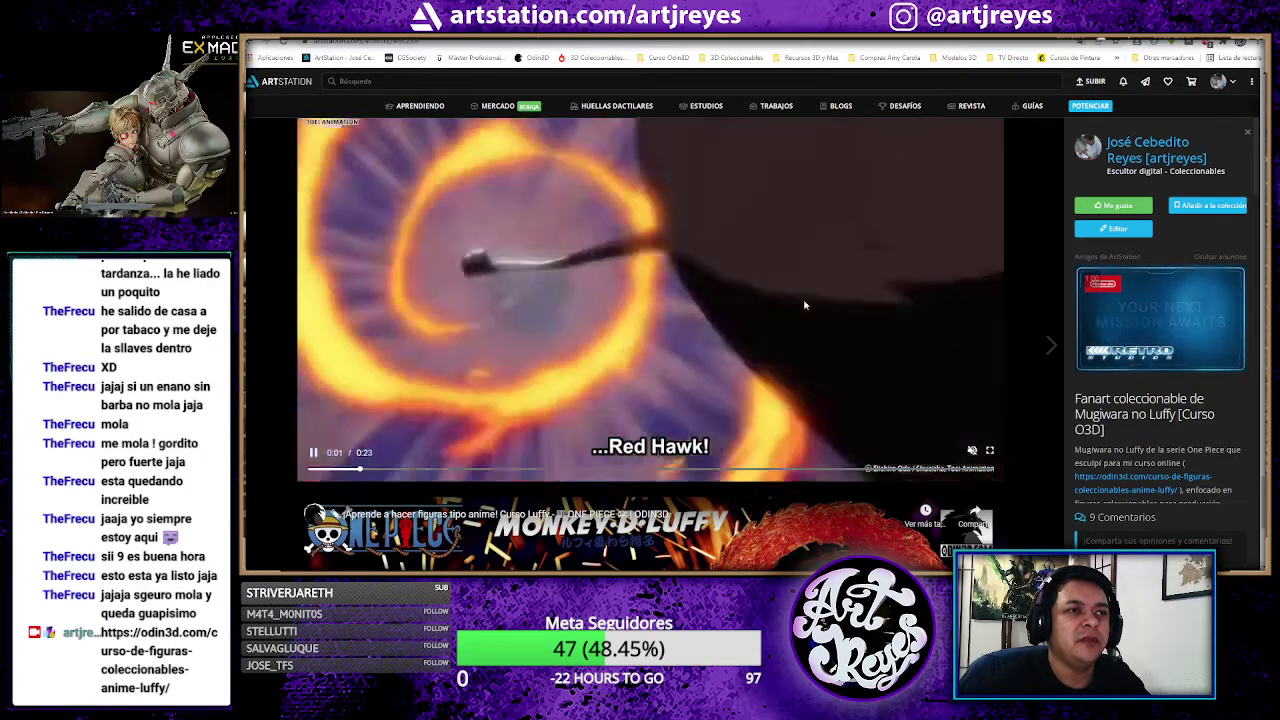
{"action": "scroll", "coordinate": [805, 305], "scroll_direction": "up", "scroll_amount": 1}
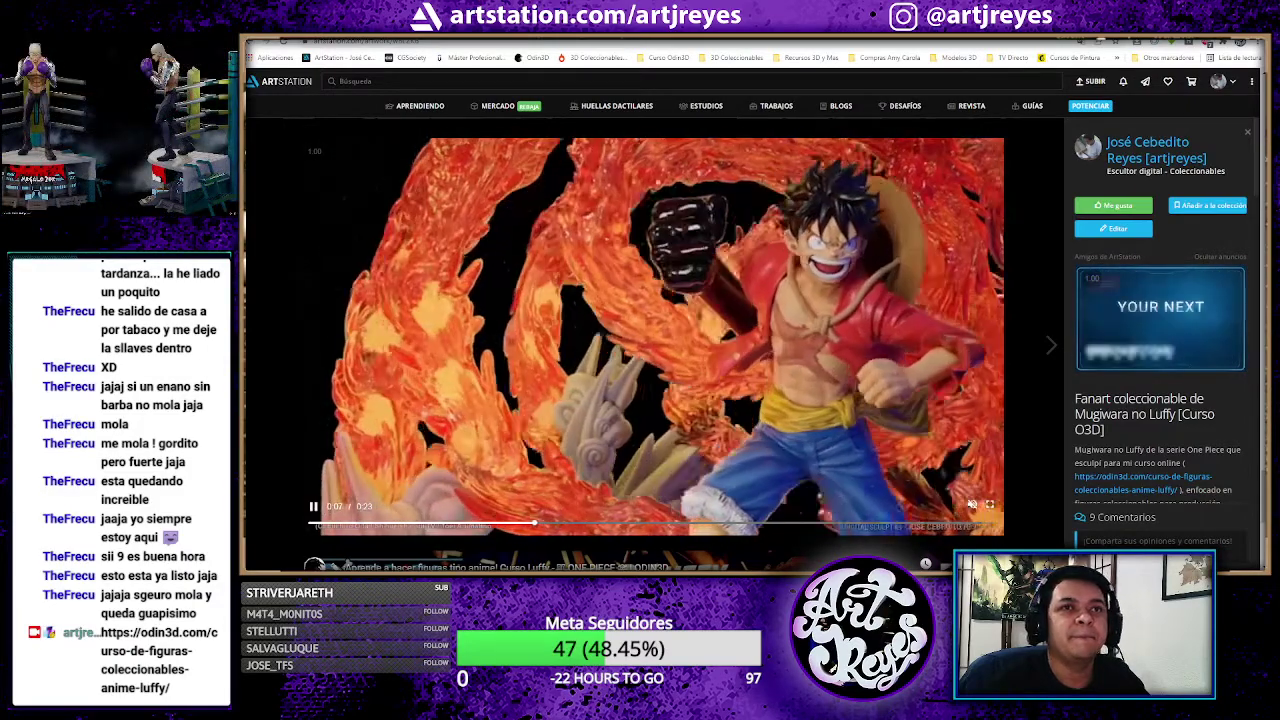
Step: Go via the Odin3D tab and the project folder, selecting the three-dwarf poster, back to ZBrush
{"action": "key", "text": "ctrl+Tab"}
{"action": "key", "text": "alt+Tab"}
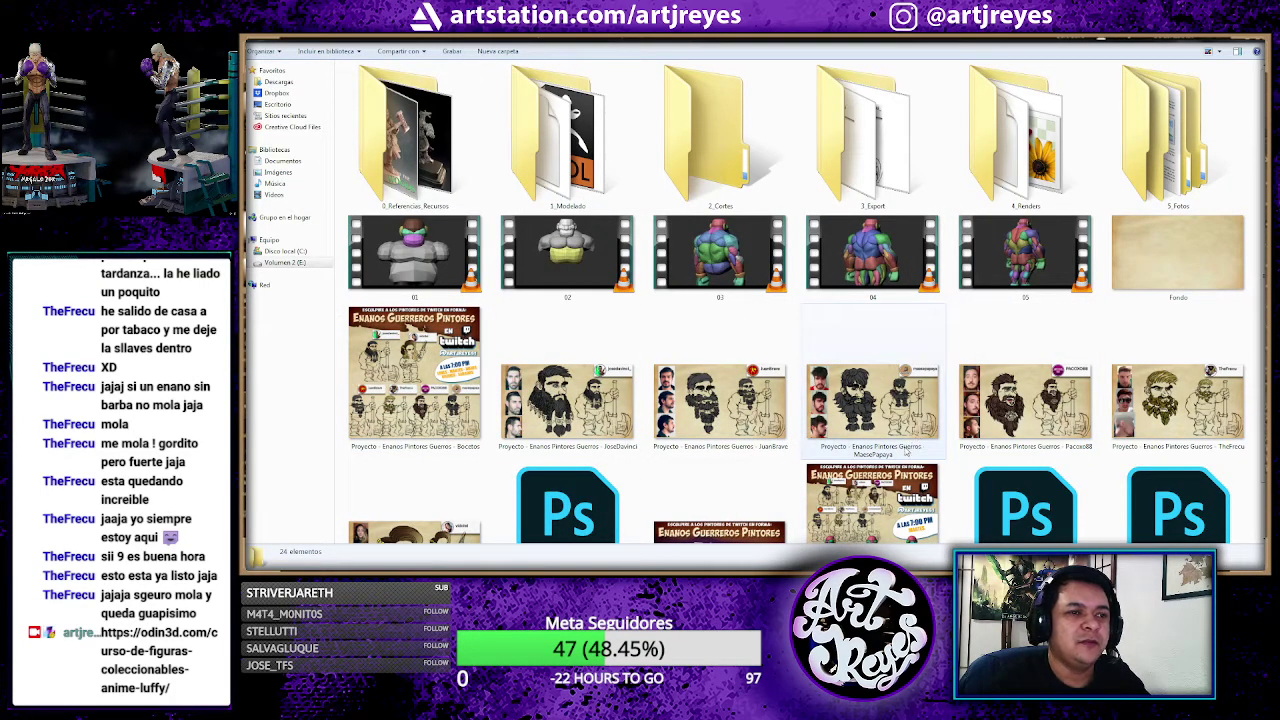
{"action": "left_click", "coordinate": [880, 495]}
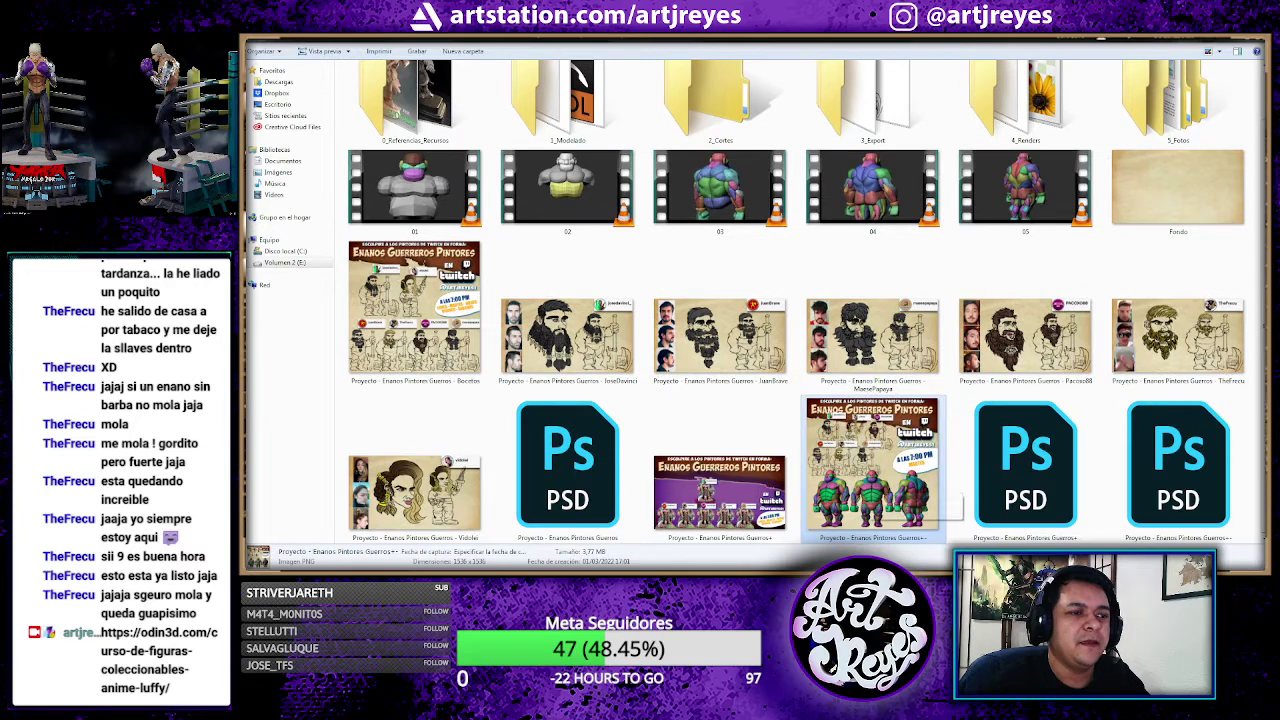
{"action": "key", "text": "alt+Tab"}
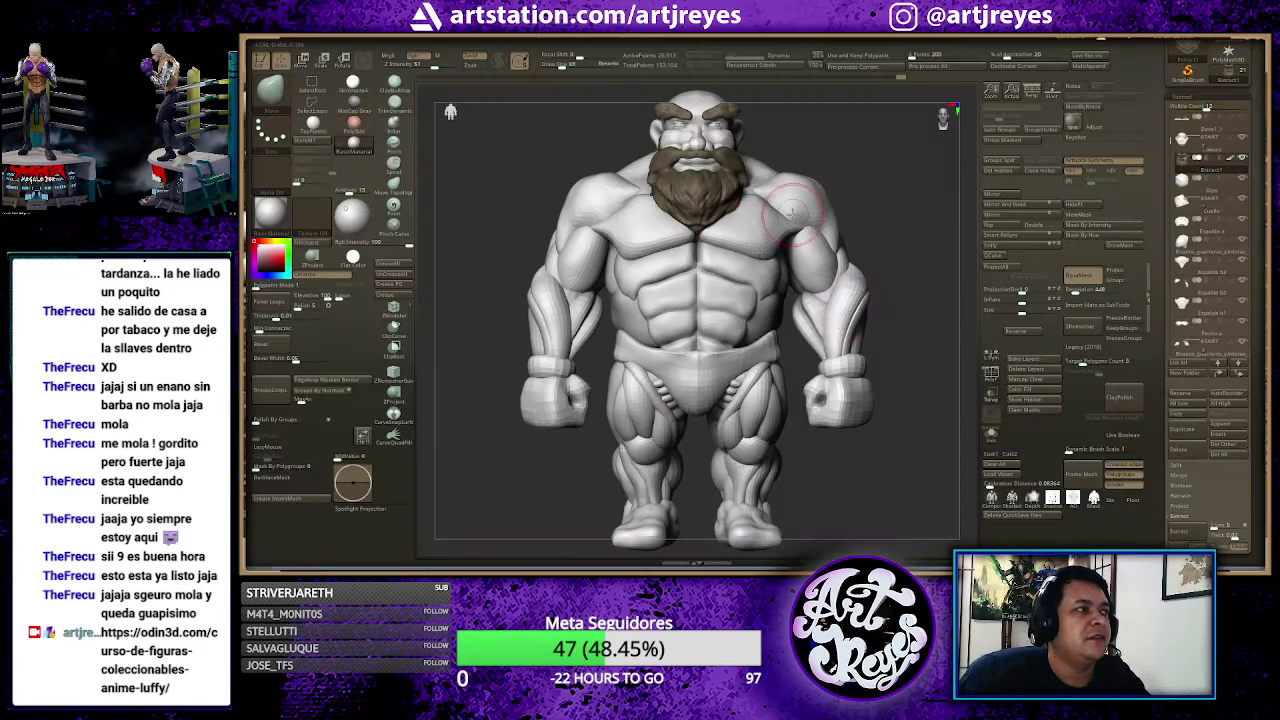